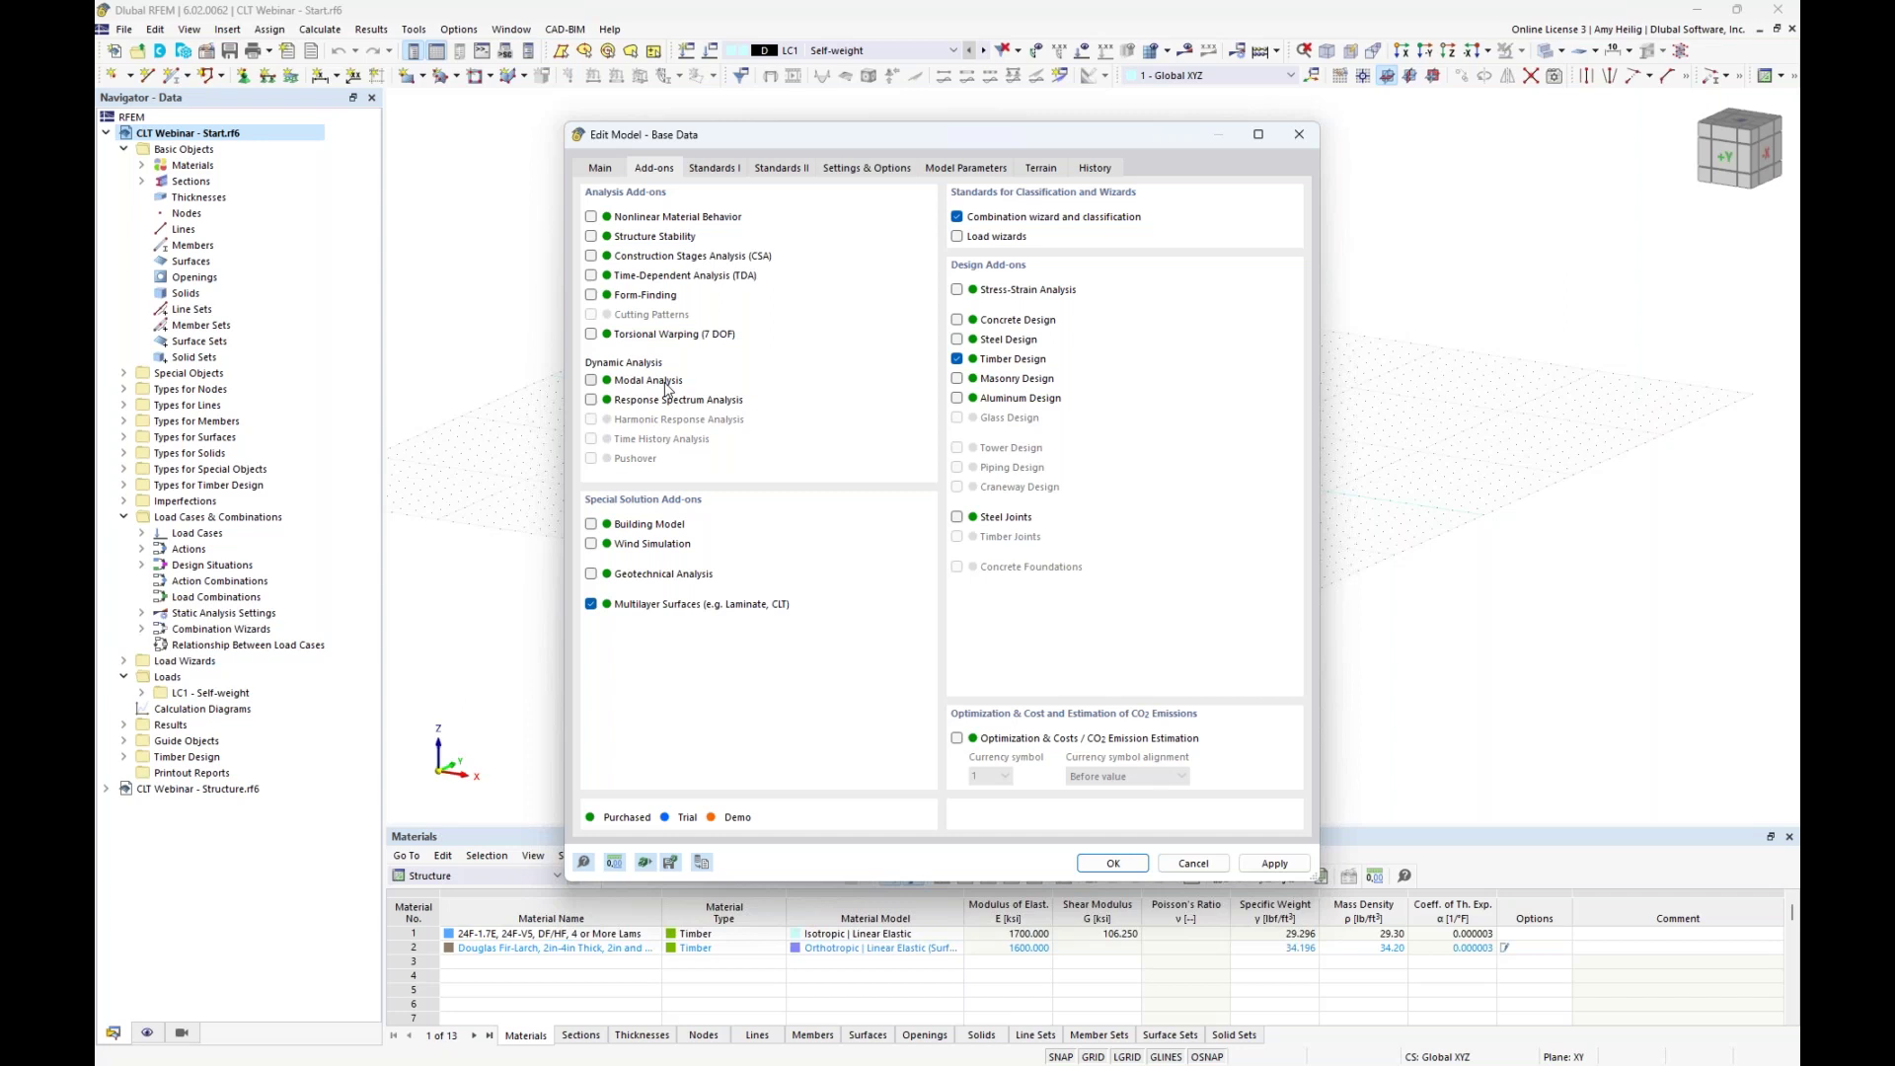
Set the load combination standard group to ASCE 7 | Wood and inspect its combination factor settings without changing them.
{"action": "left_click", "coordinate": [710, 168]}
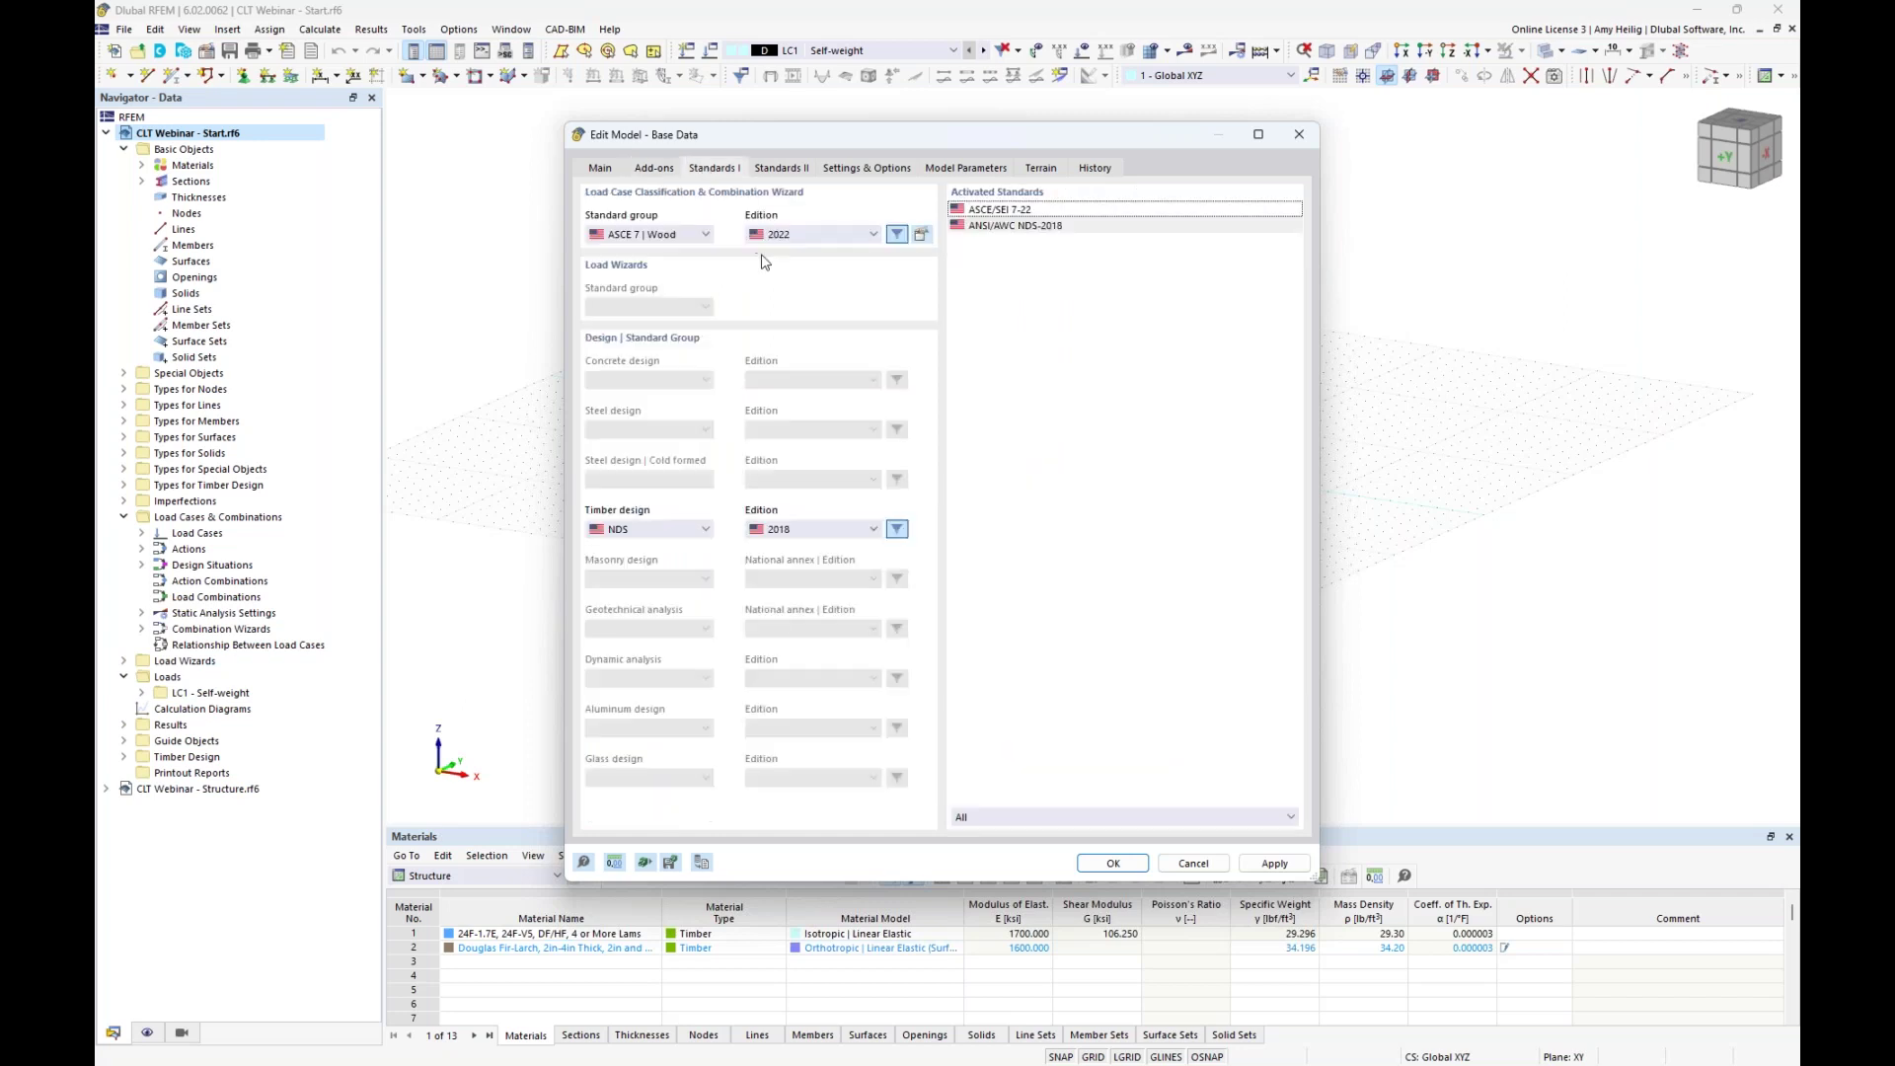
{"action": "left_click", "coordinate": [703, 236]}
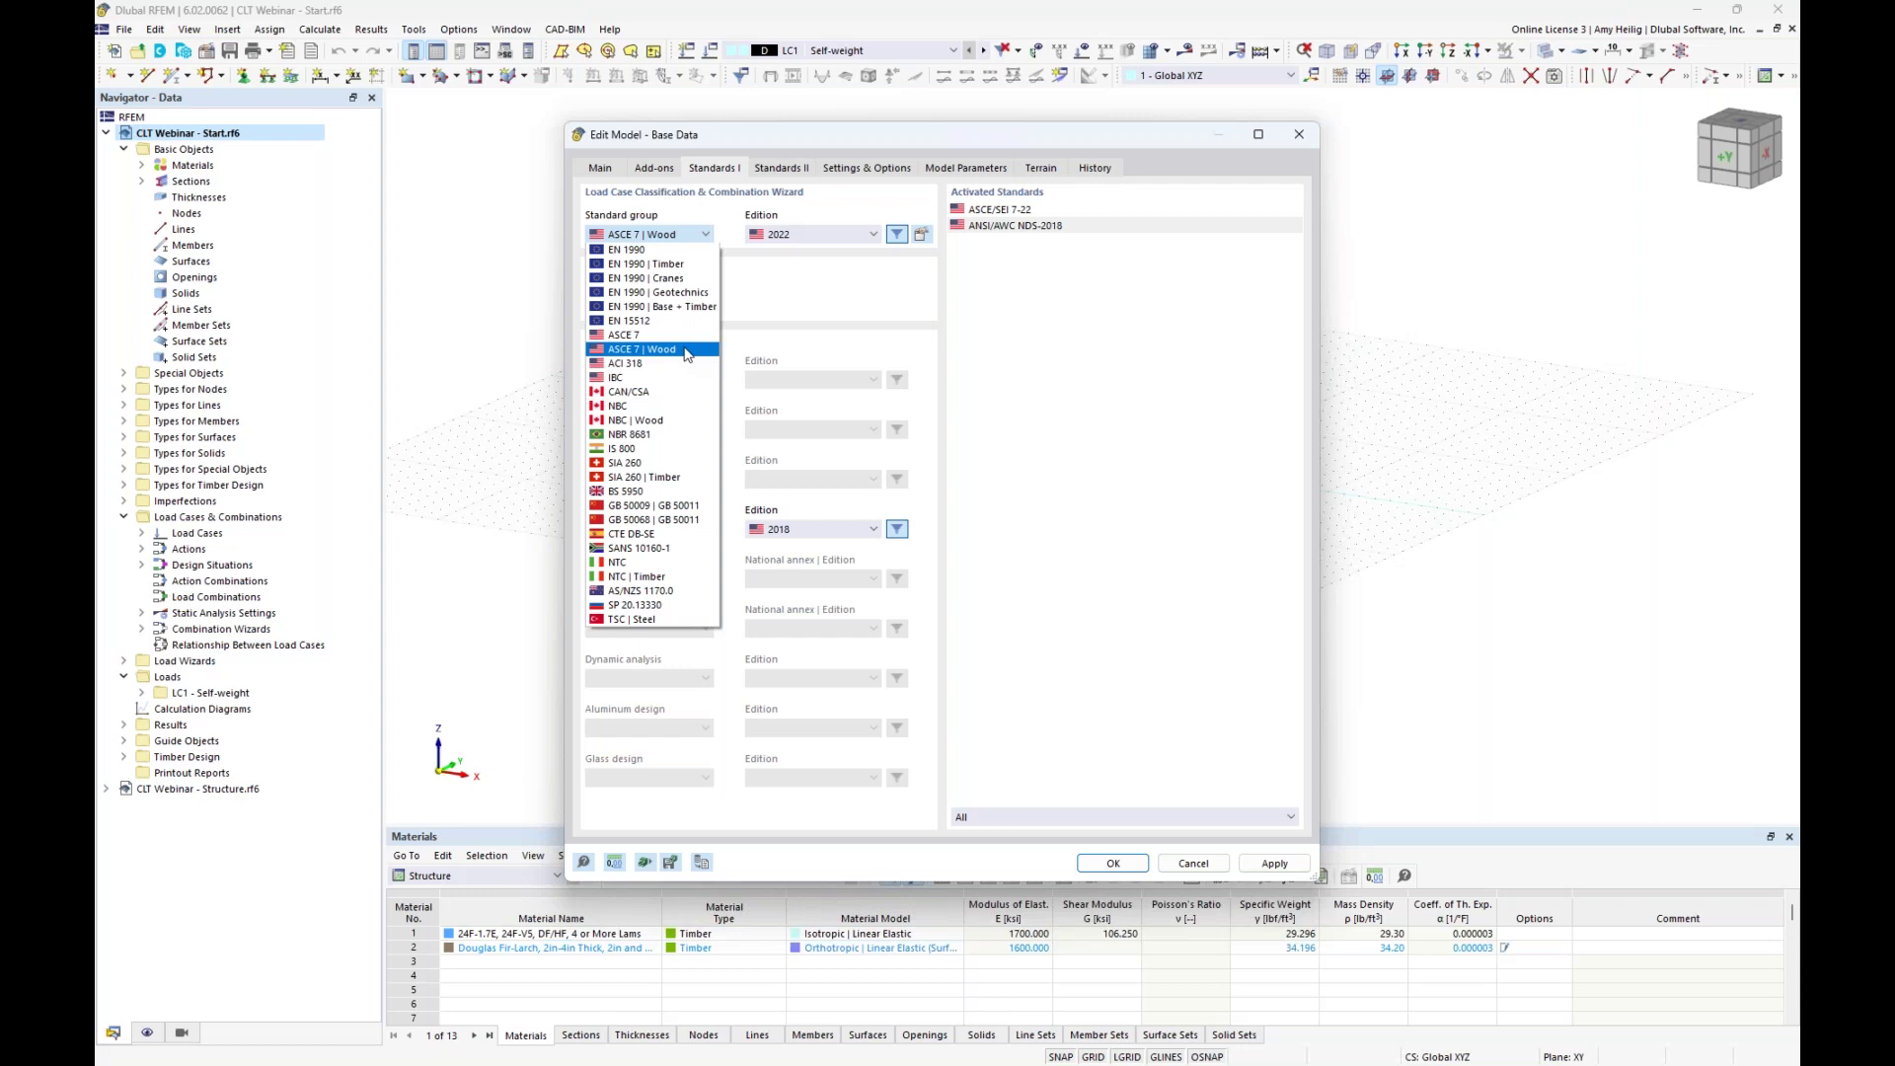
{"action": "left_click", "coordinate": [688, 350]}
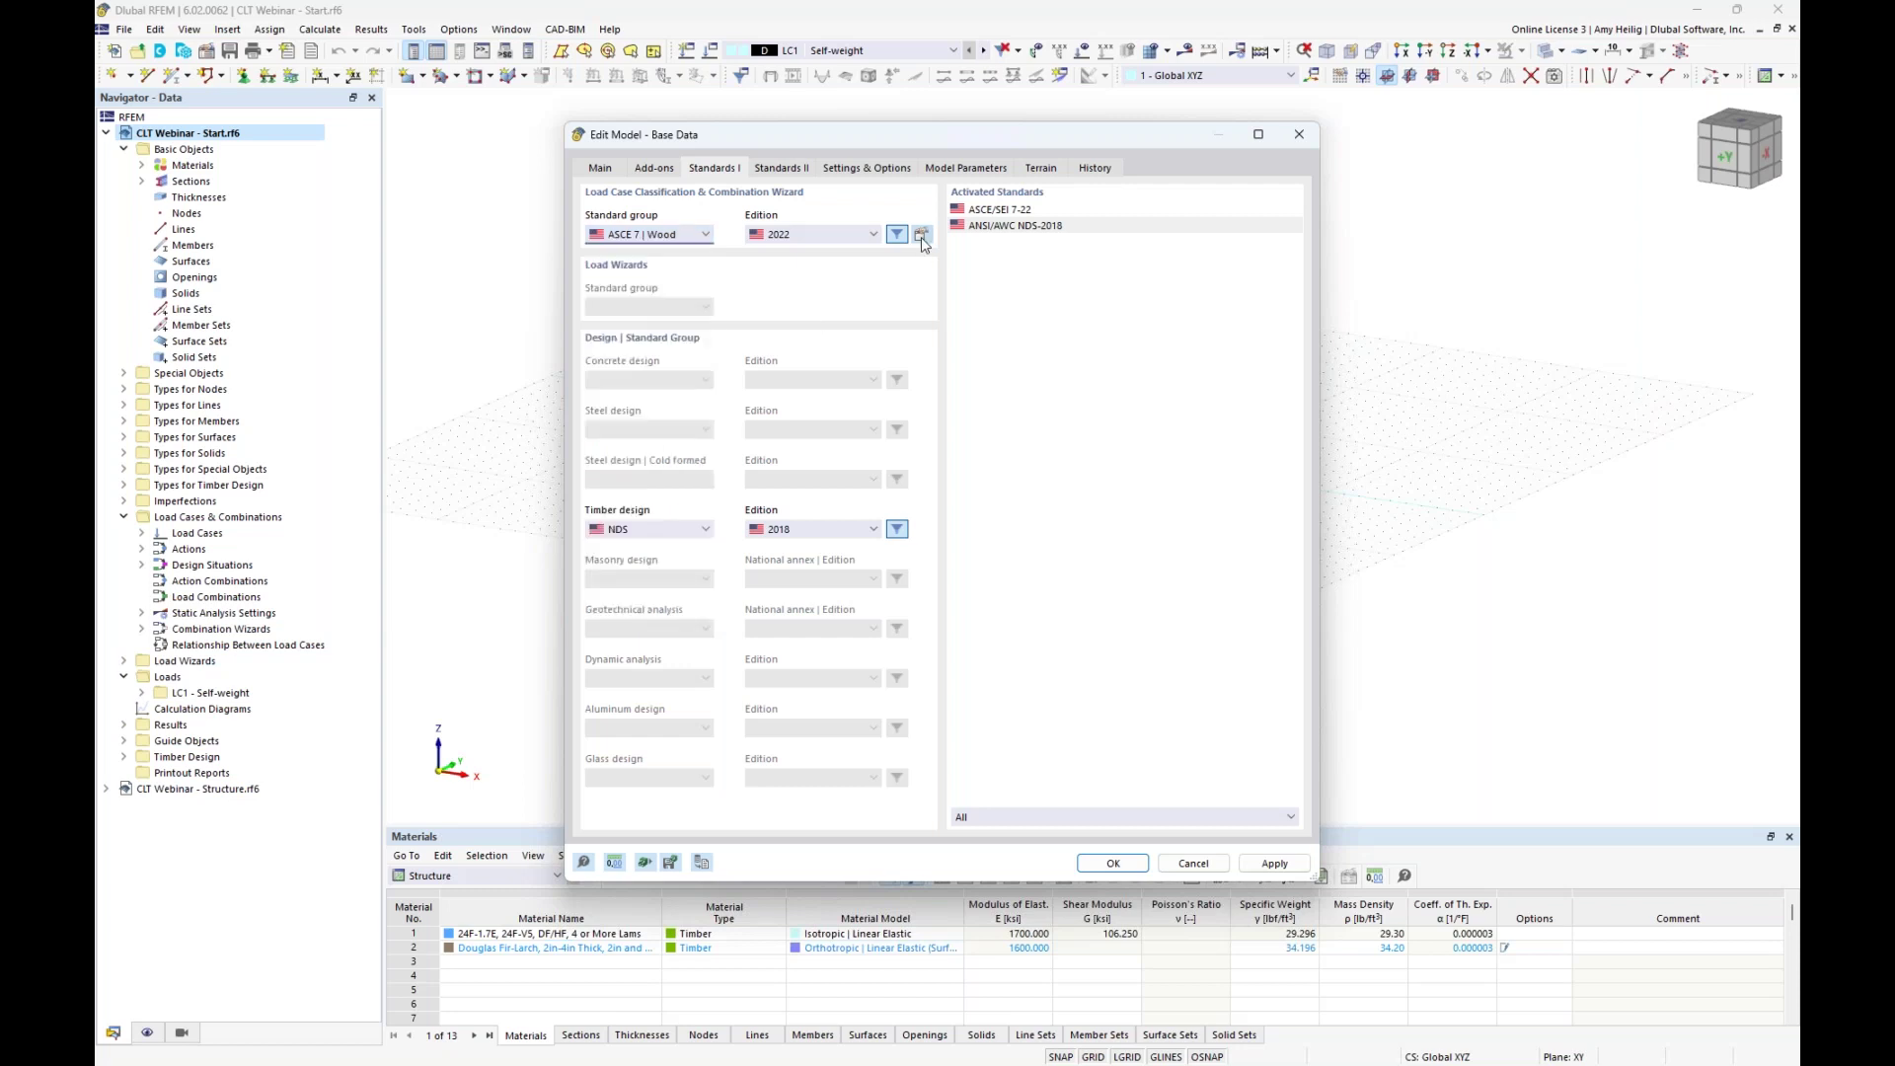
{"action": "left_click", "coordinate": [920, 235]}
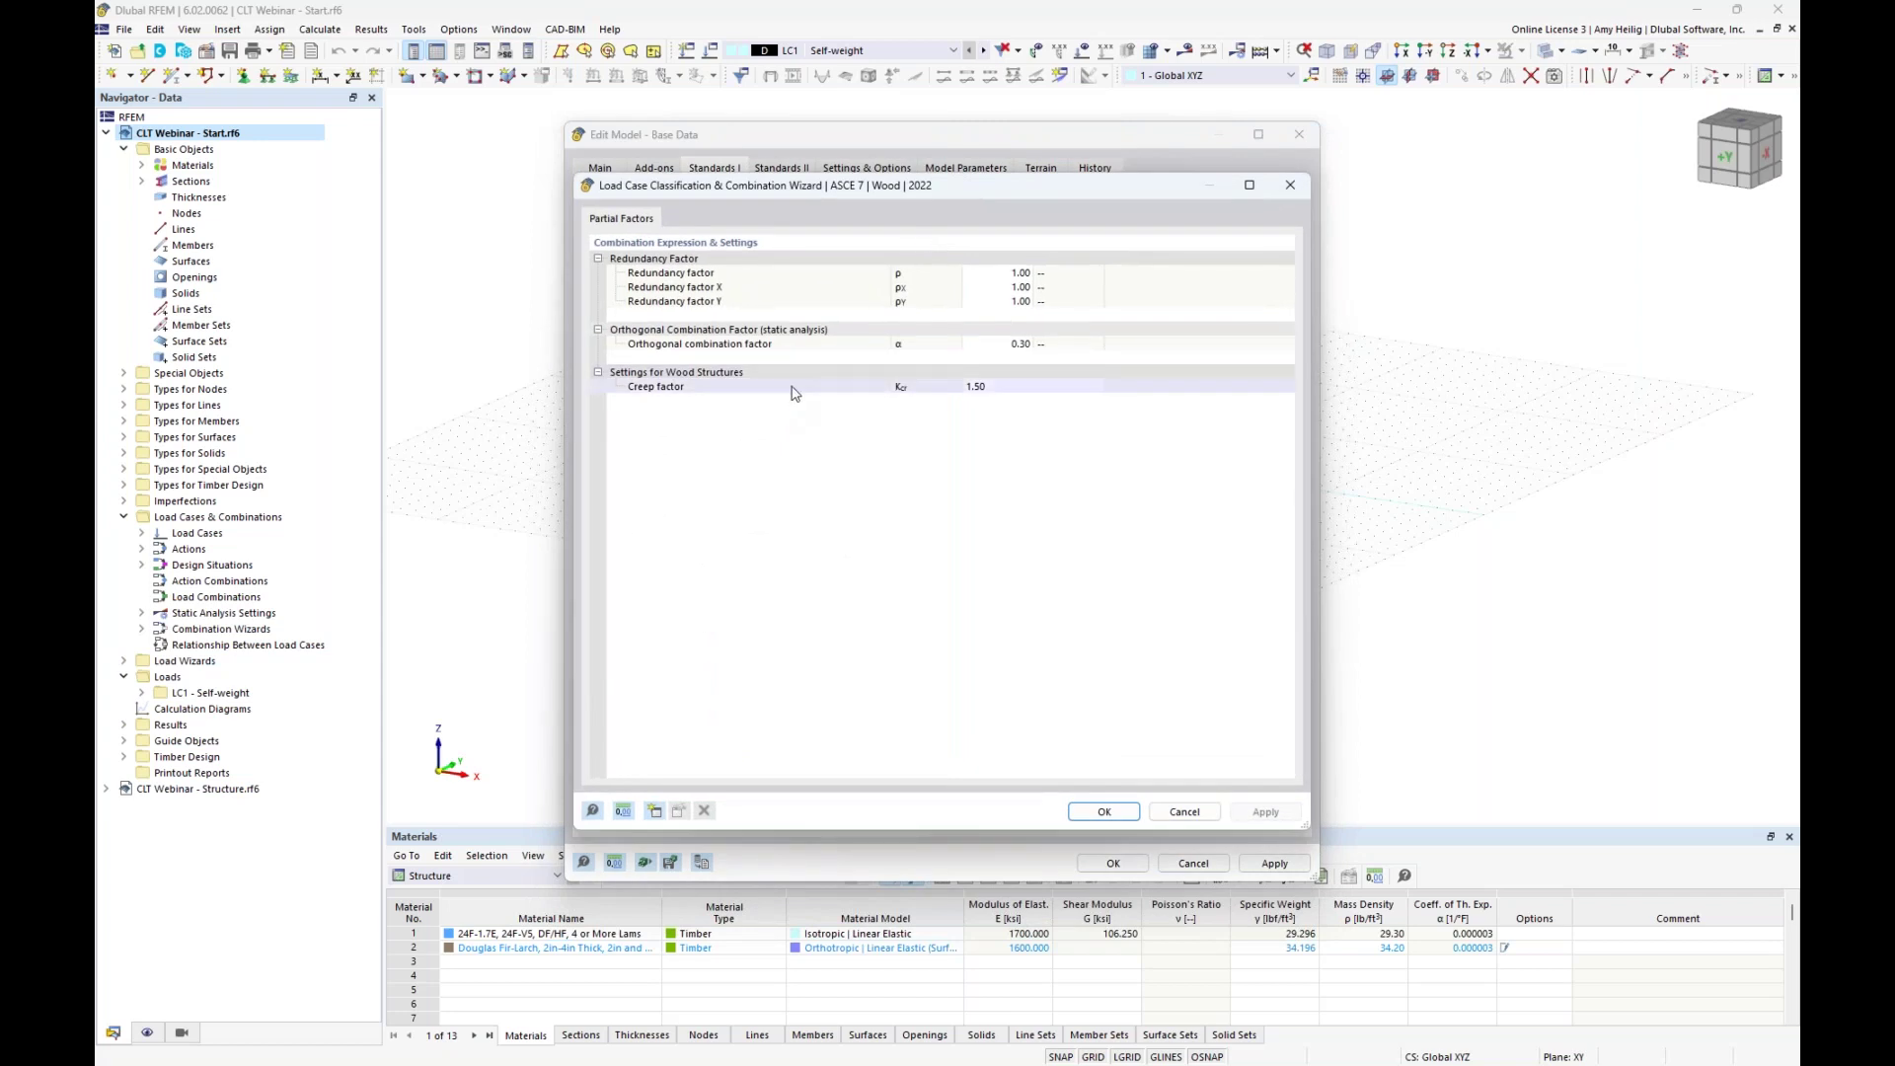
{"action": "left_click", "coordinate": [1184, 811]}
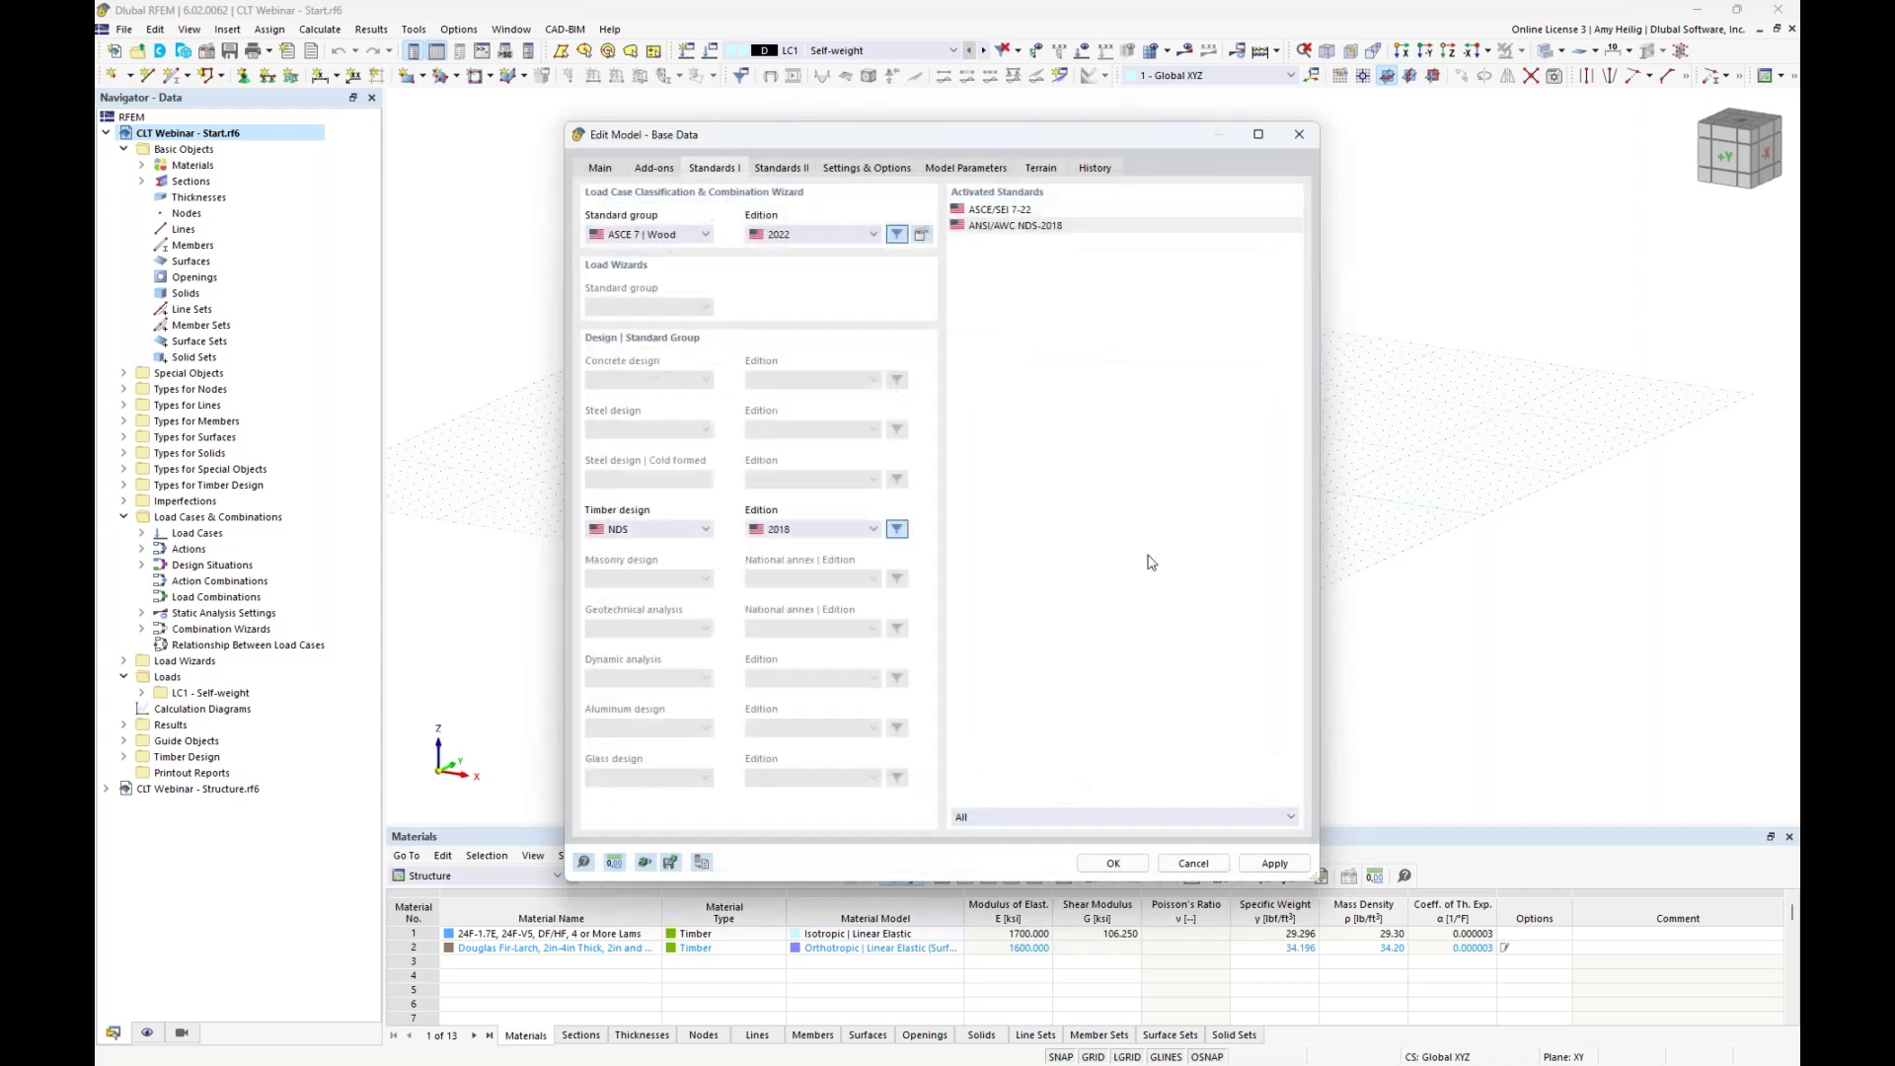
Review the available load combination and timber design standards, keeping ASCE 7 | Wood and NDS 2018, and accept the base data.
{"action": "left_click", "coordinate": [709, 242]}
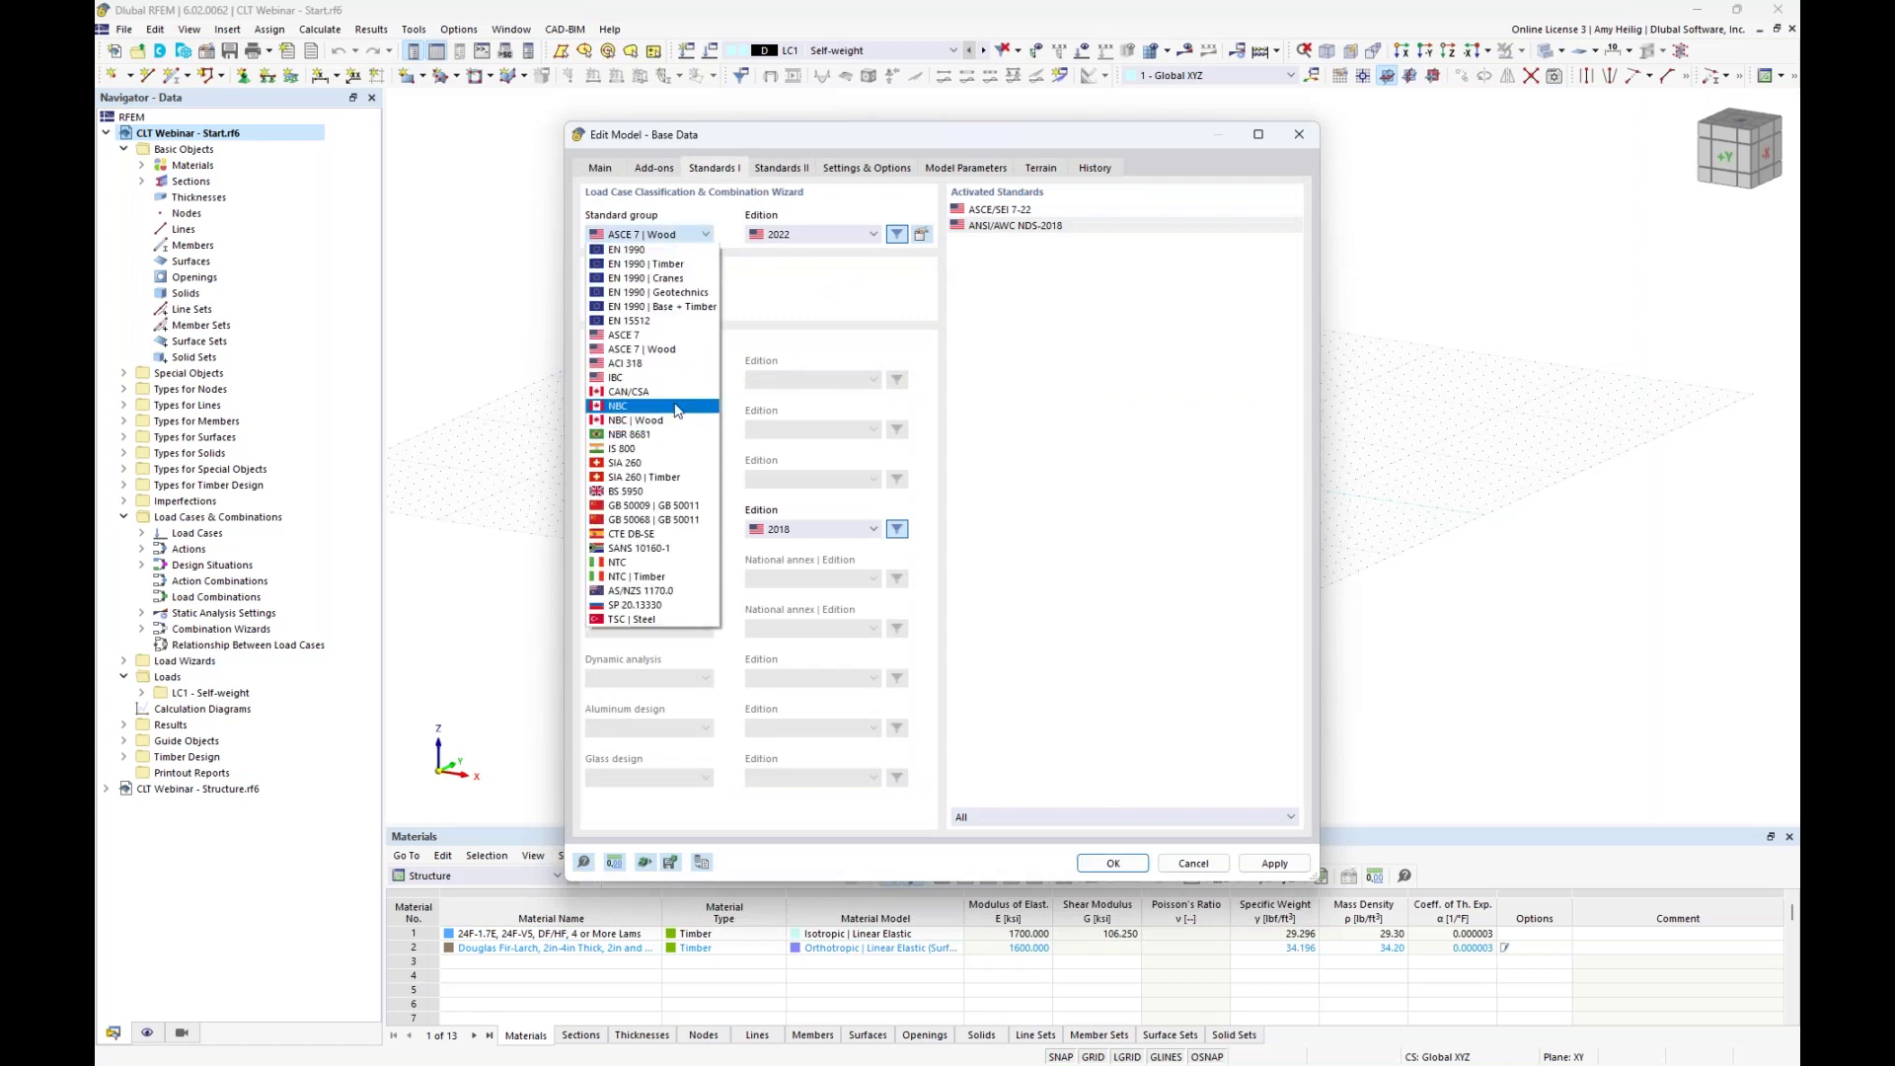
{"action": "left_click", "coordinate": [821, 328]}
{"action": "left_click", "coordinate": [681, 533]}
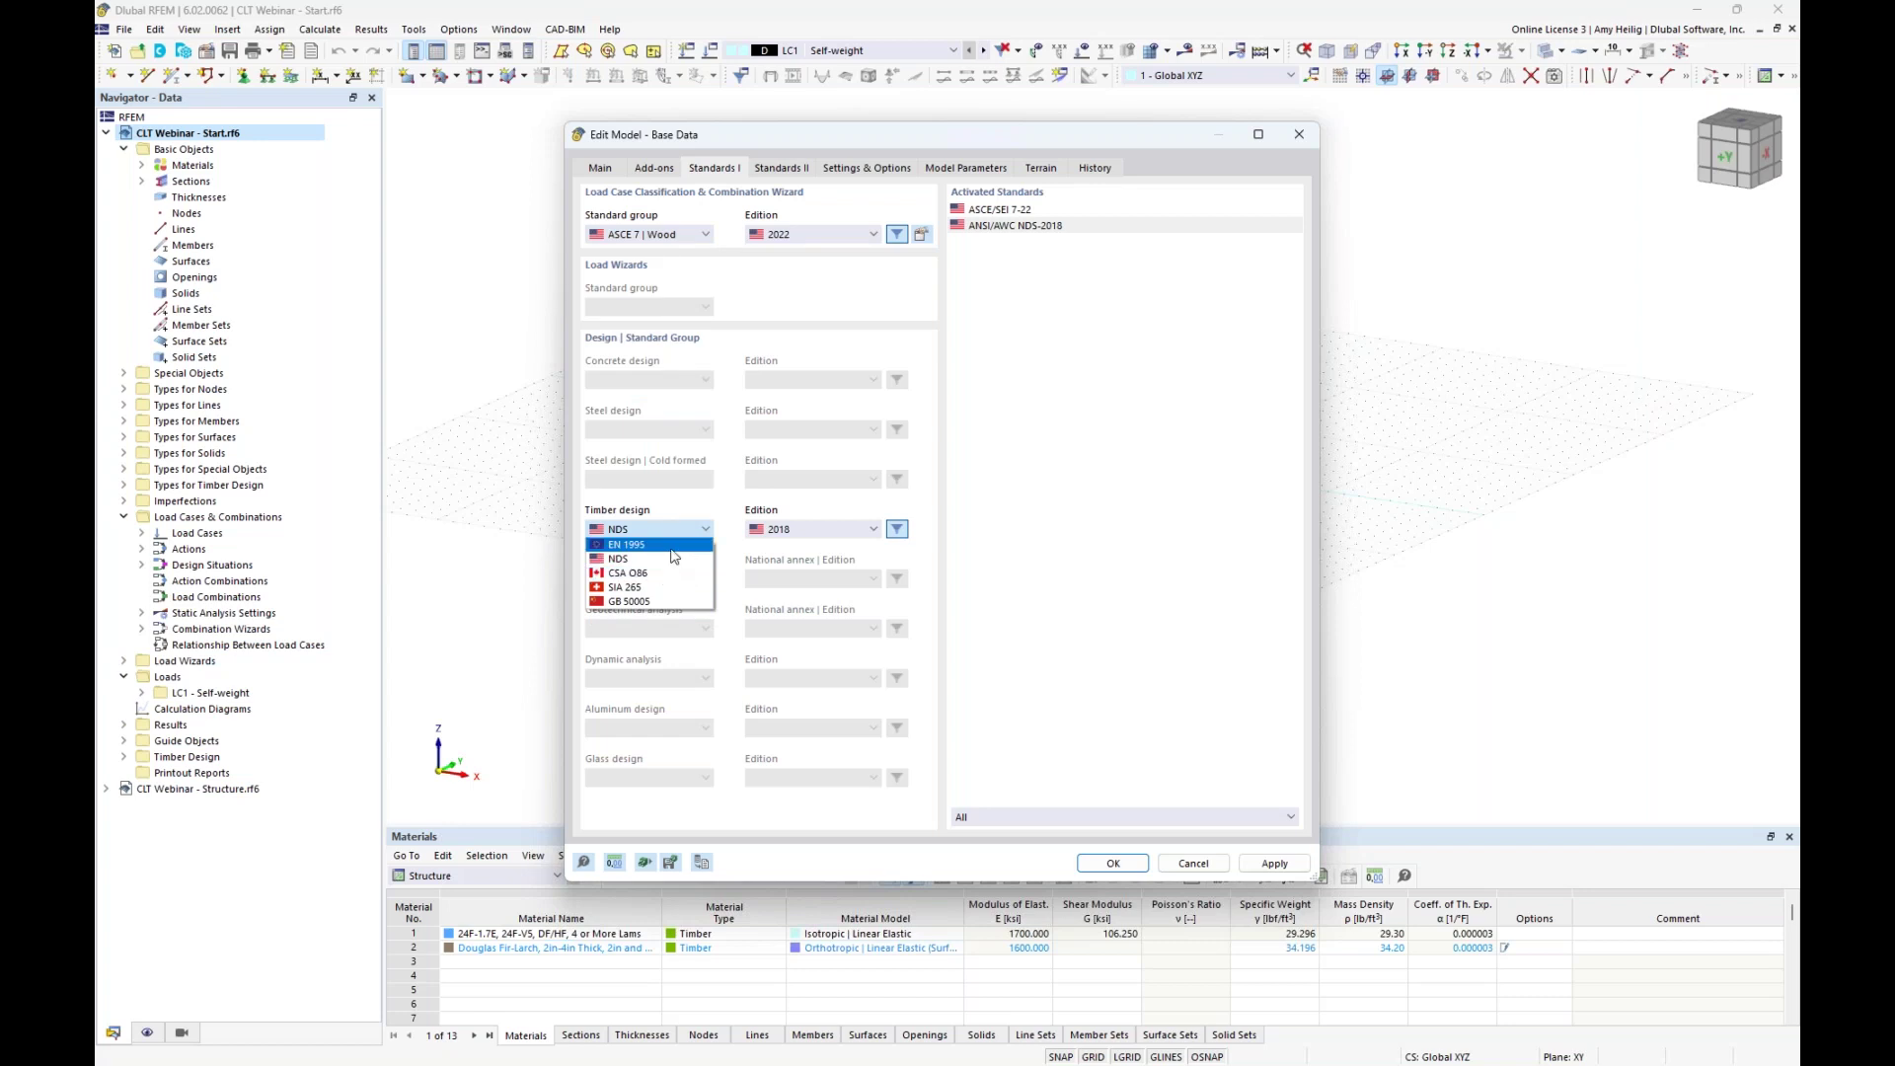
{"action": "left_click", "coordinate": [801, 404]}
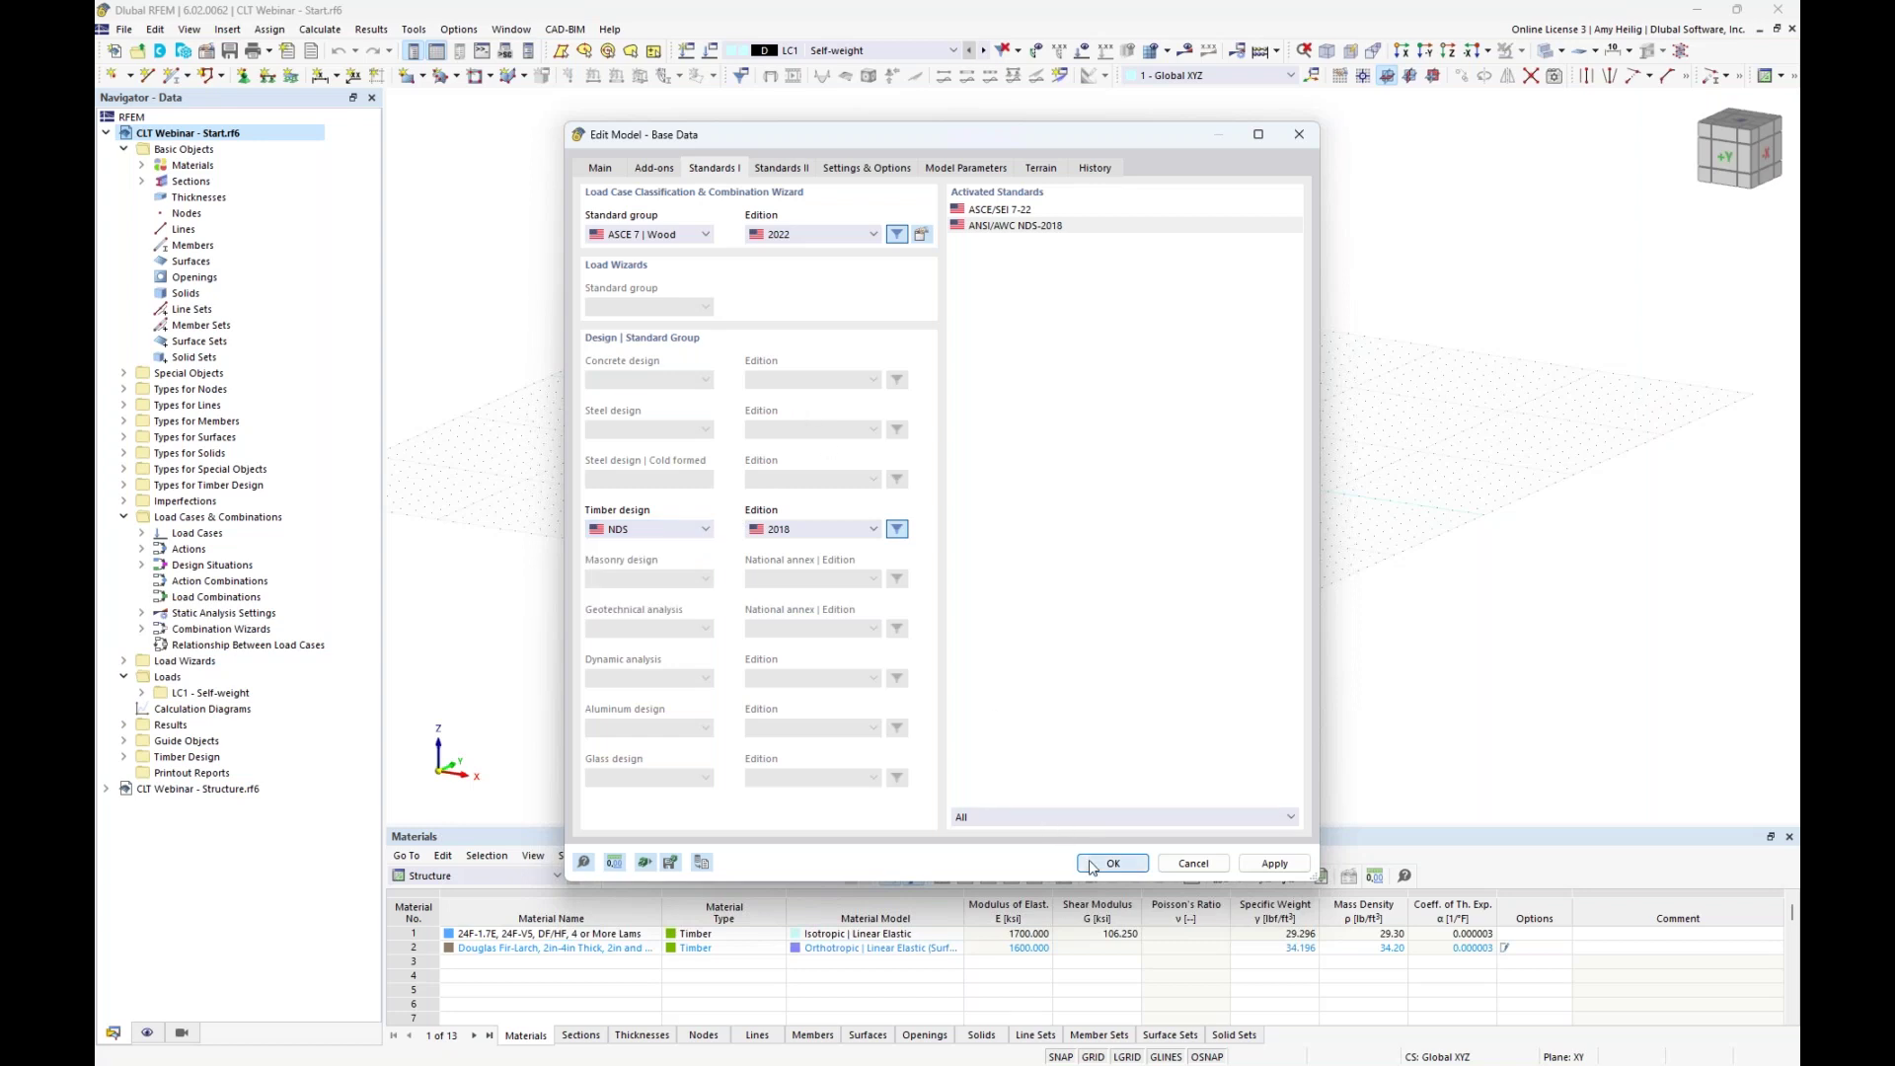
{"action": "key", "text": "Return"}
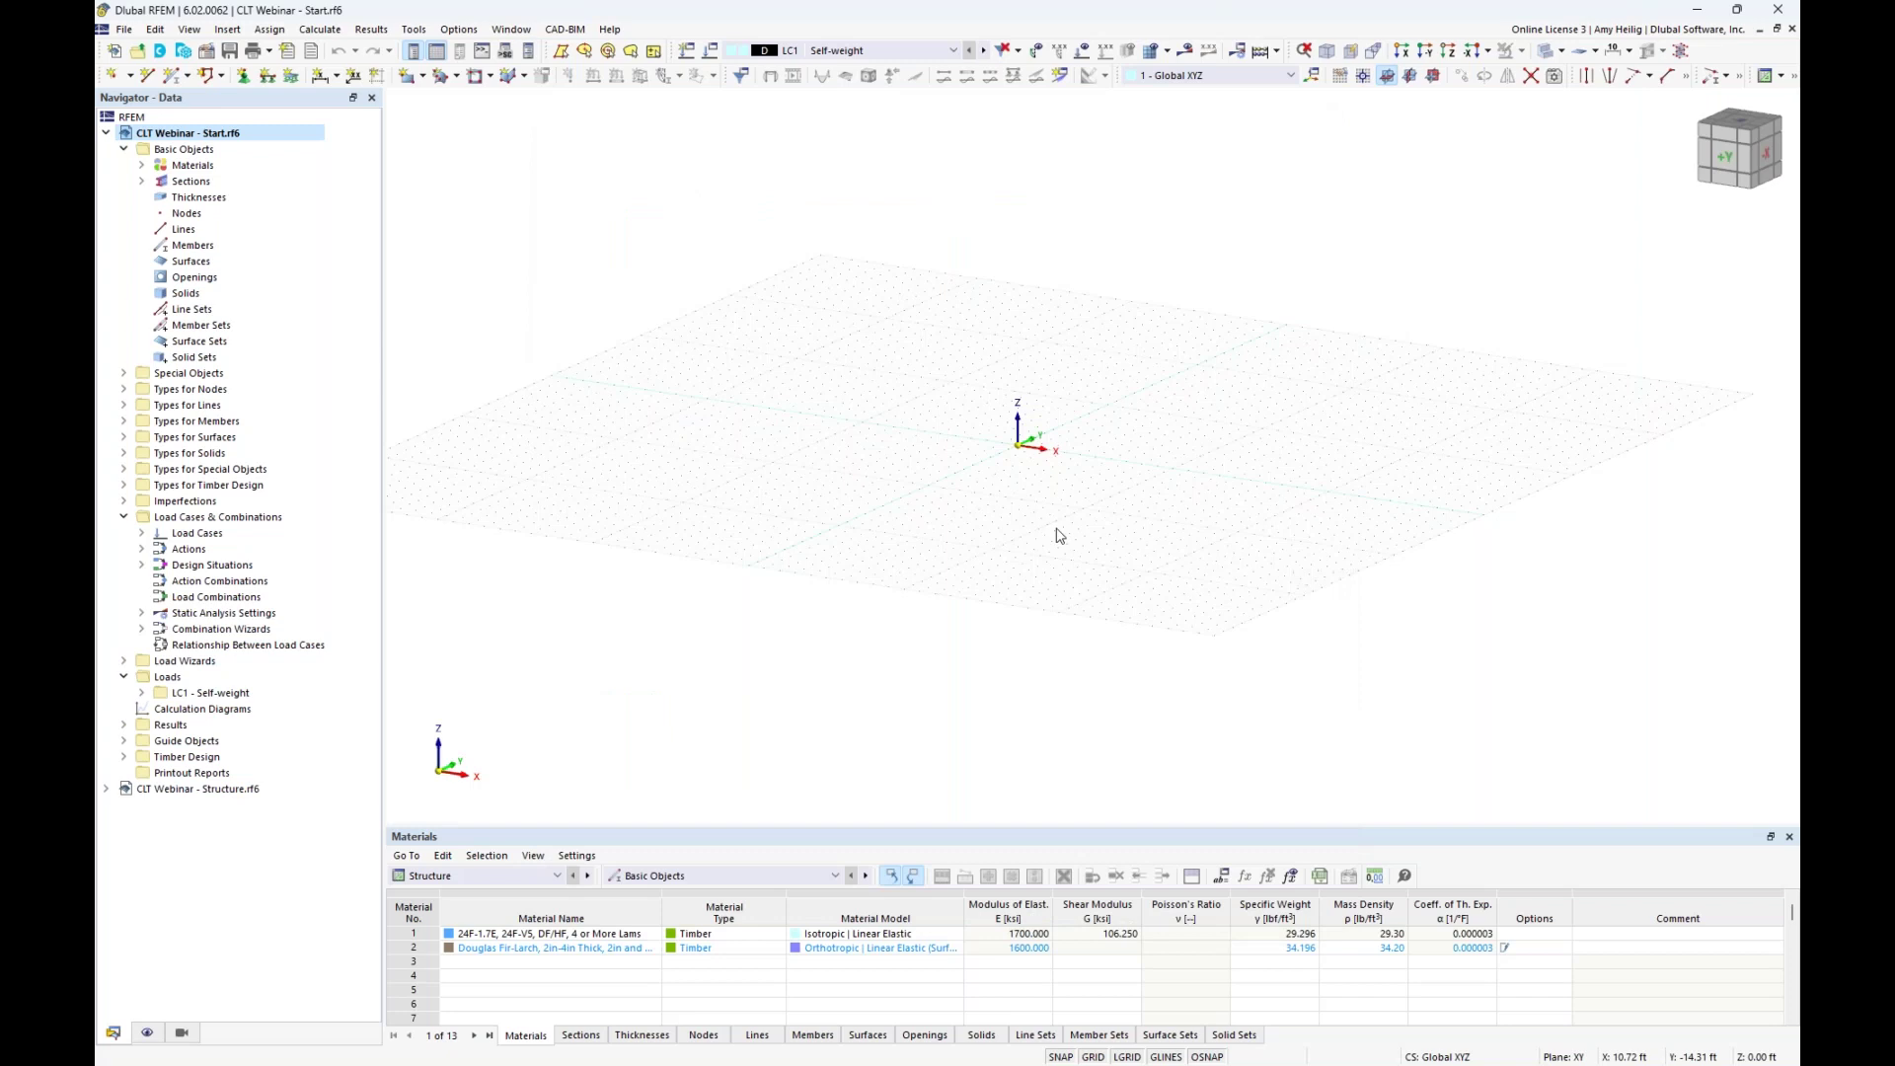
Switch the work plane to XZ and start a new rectangular surface with a new thickness of type Layers.
{"action": "left_click", "coordinate": [1433, 78]}
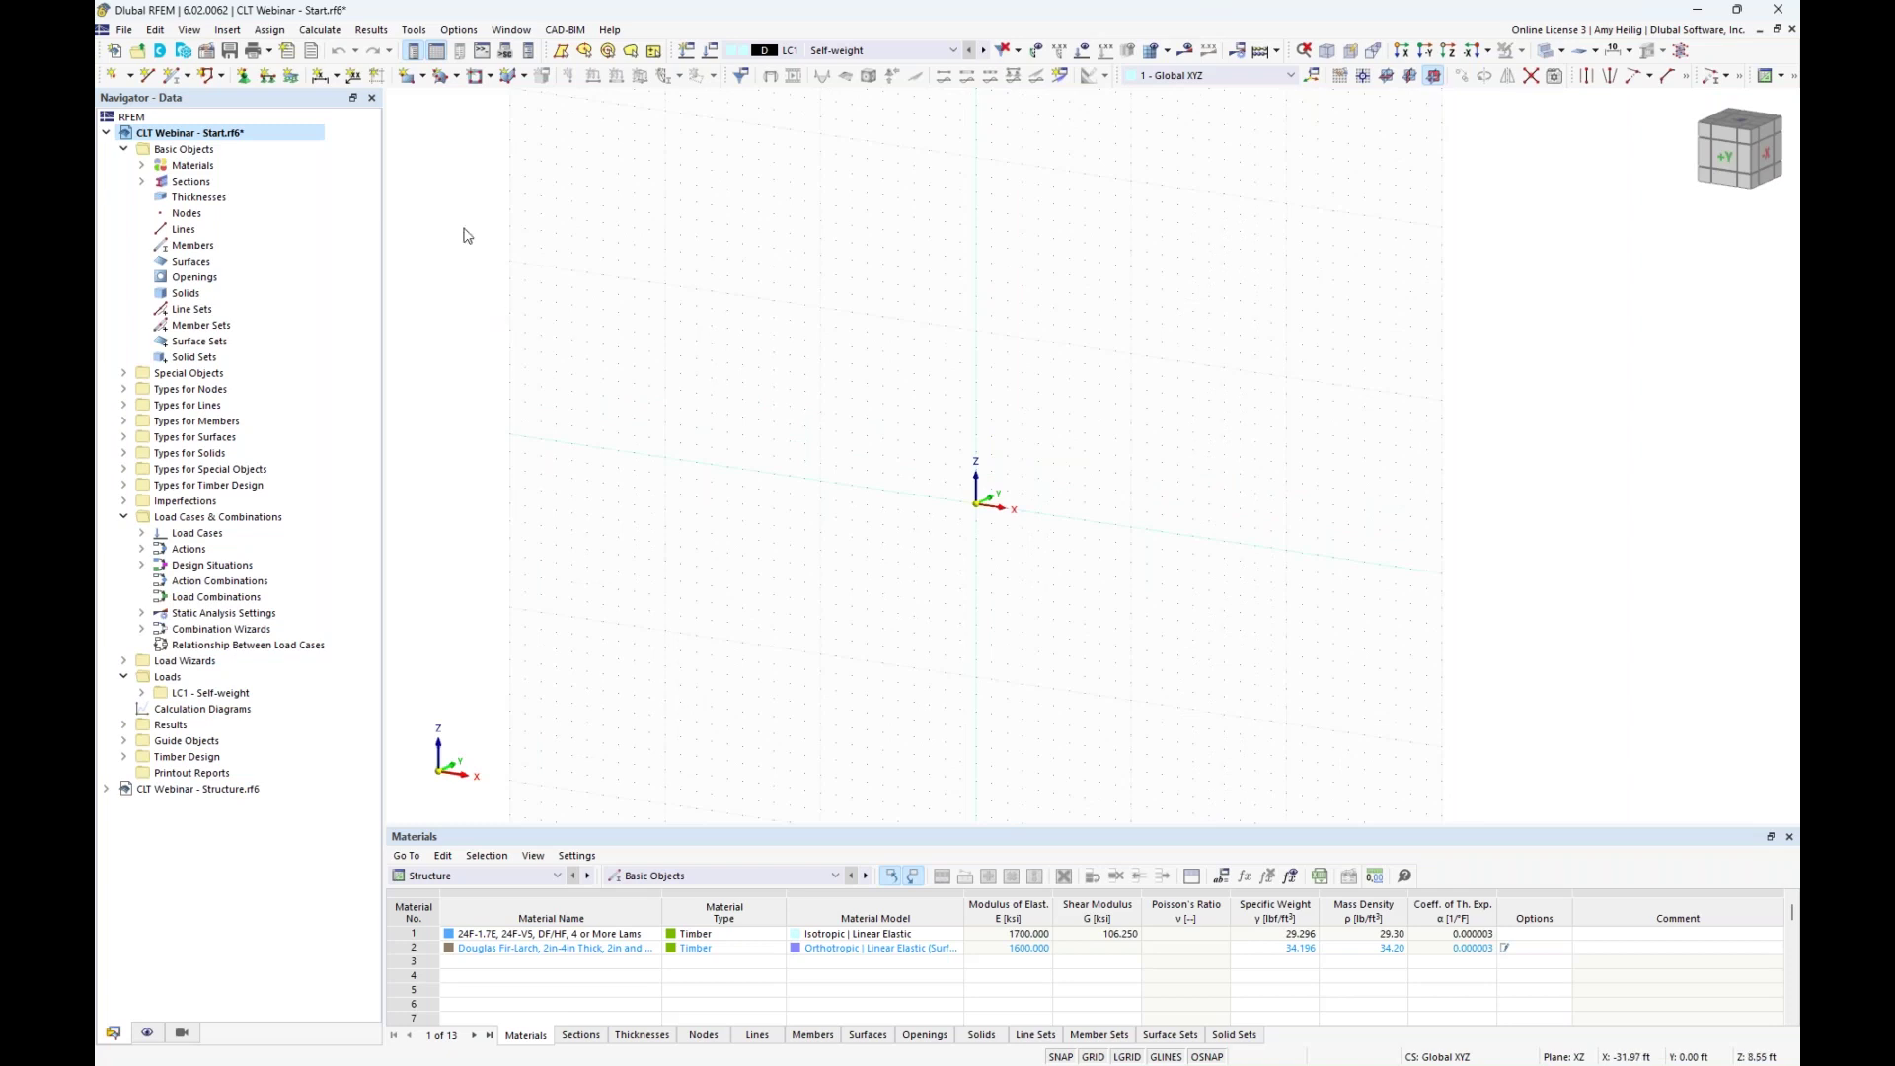
{"action": "left_click", "coordinate": [405, 84]}
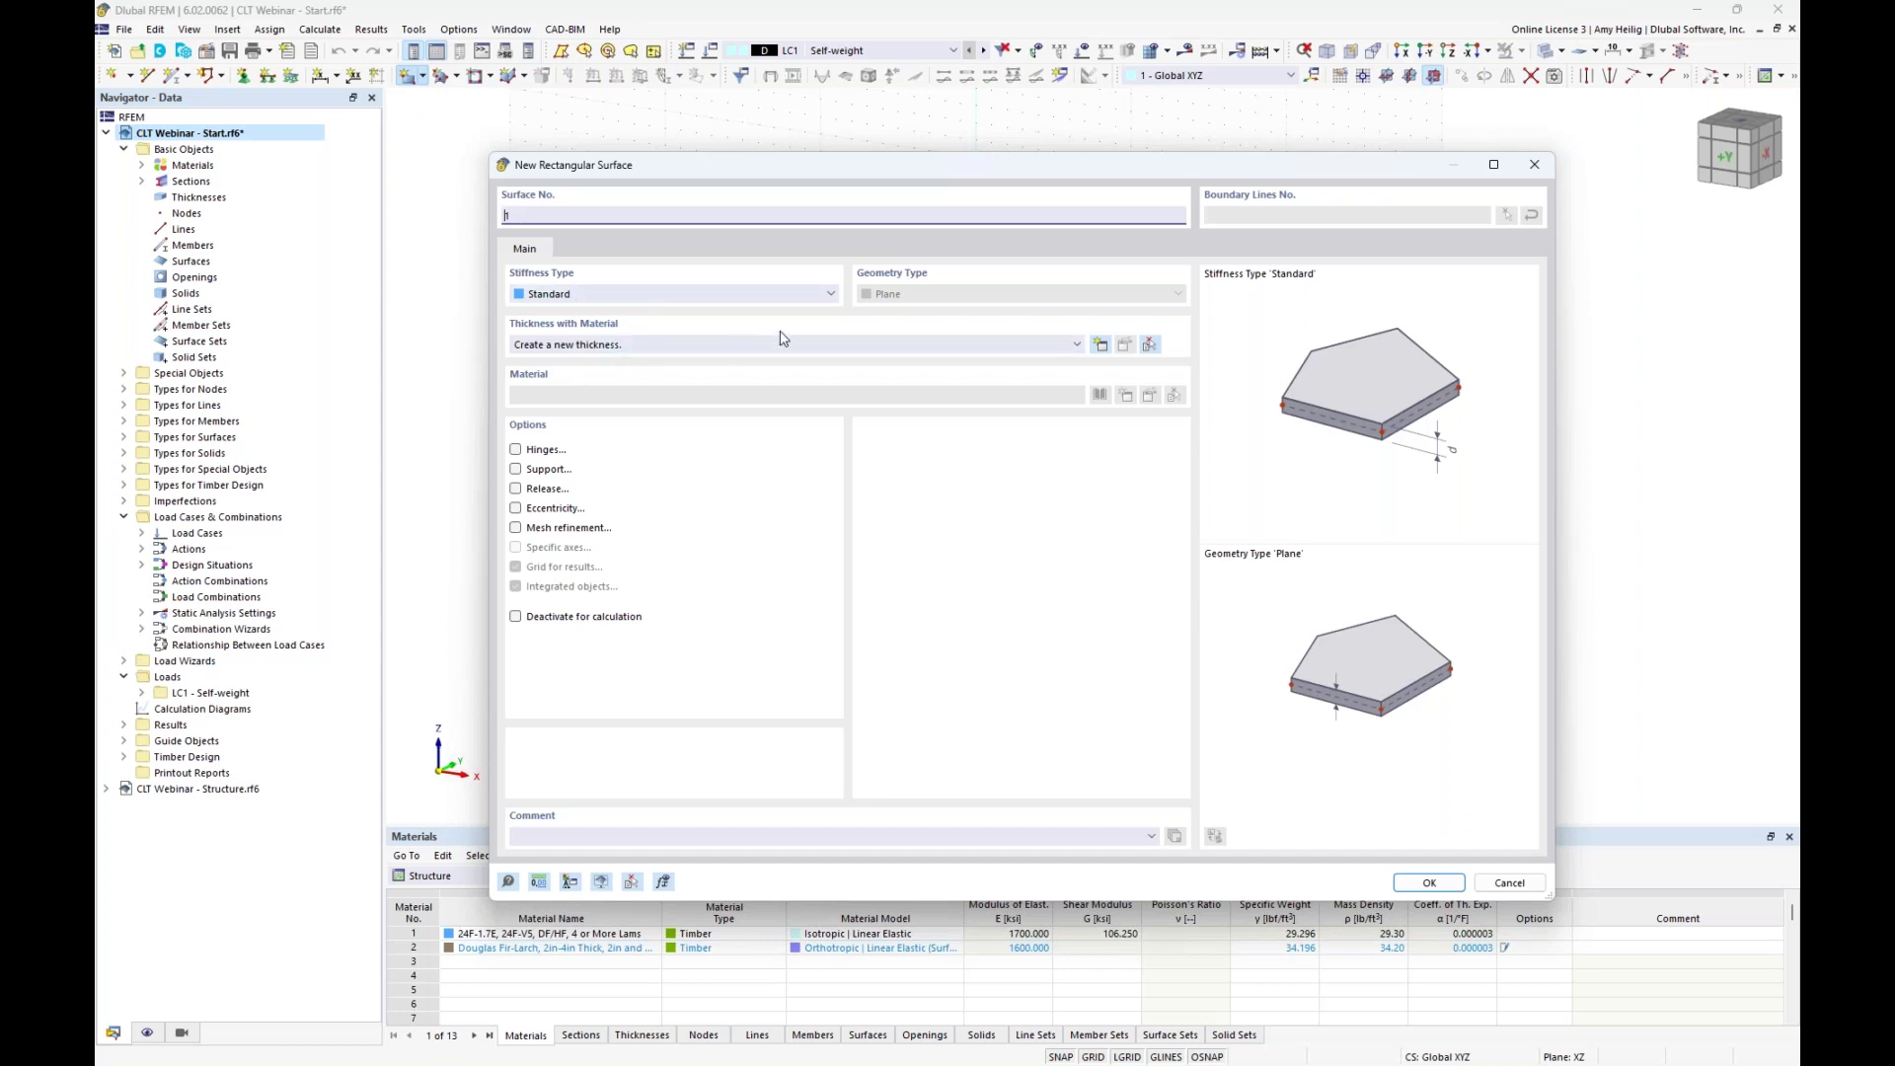
{"action": "left_click", "coordinate": [1100, 346]}
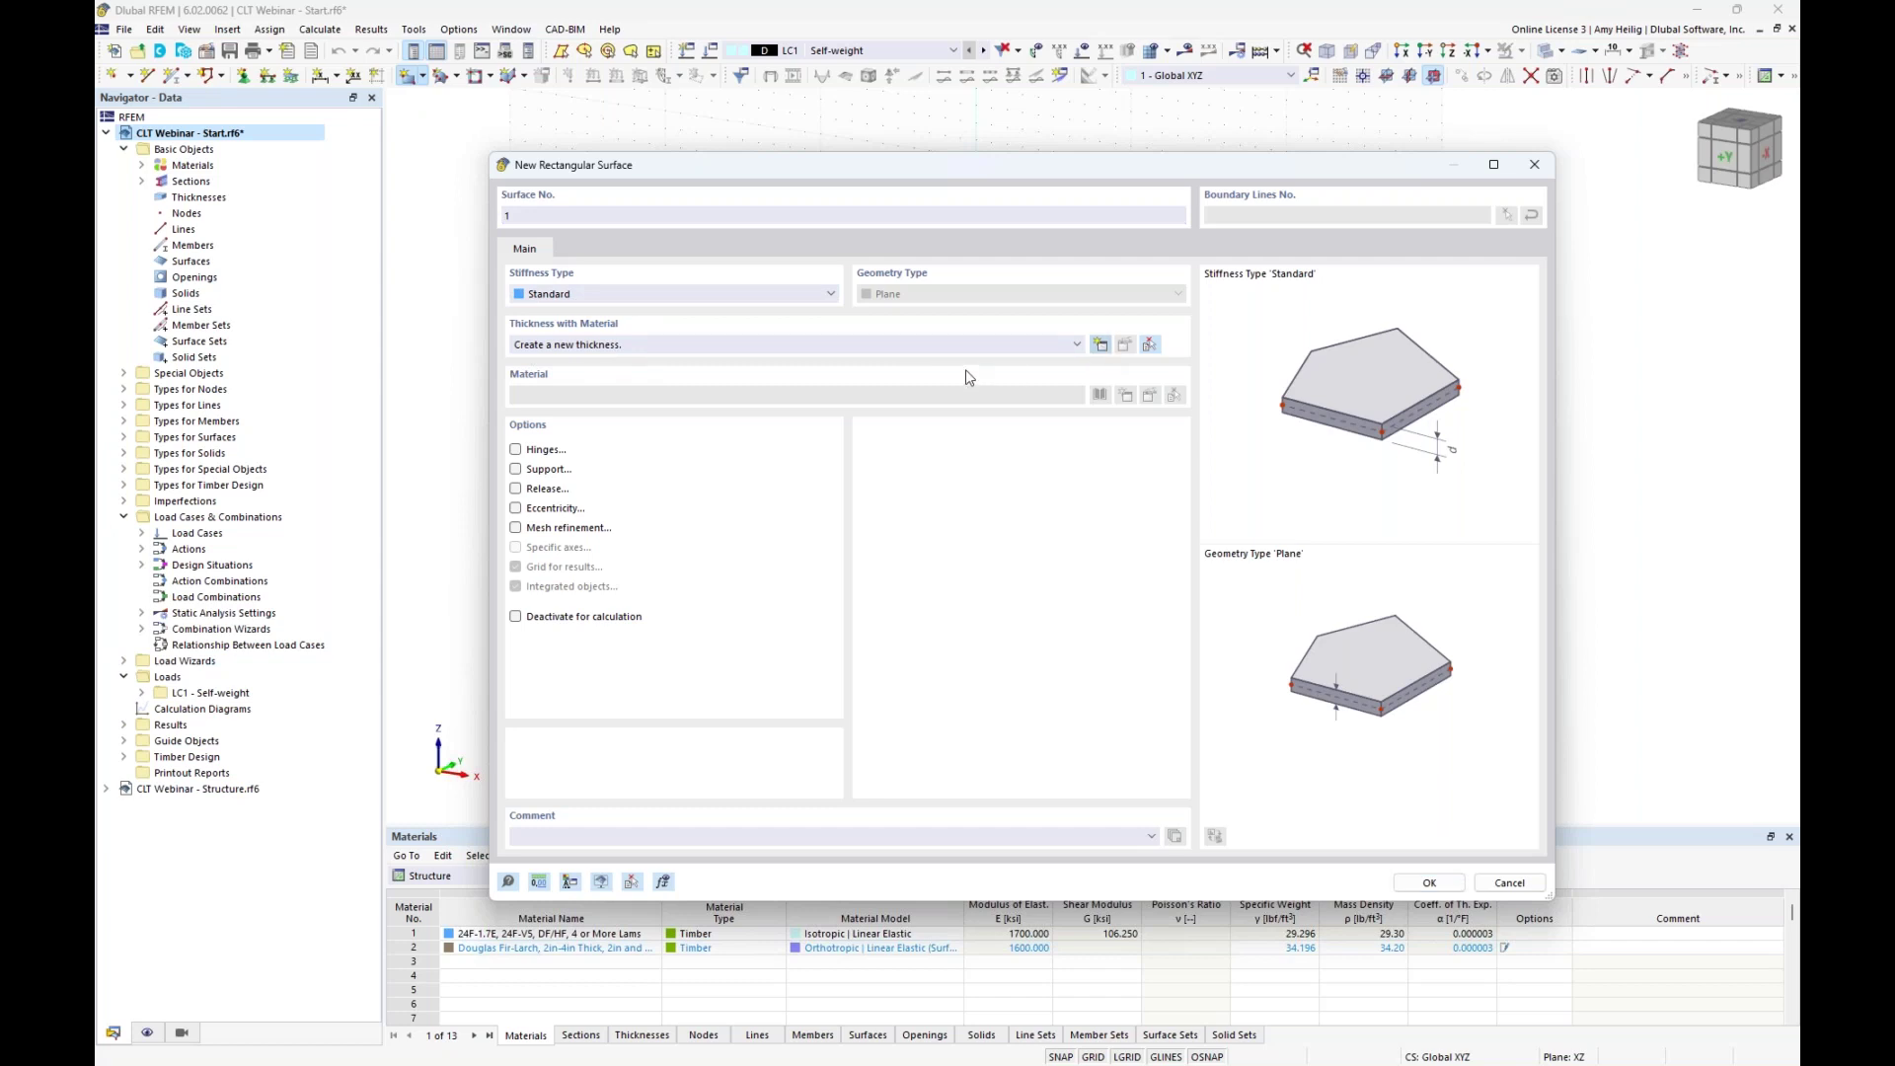
{"action": "left_click", "coordinate": [944, 280]}
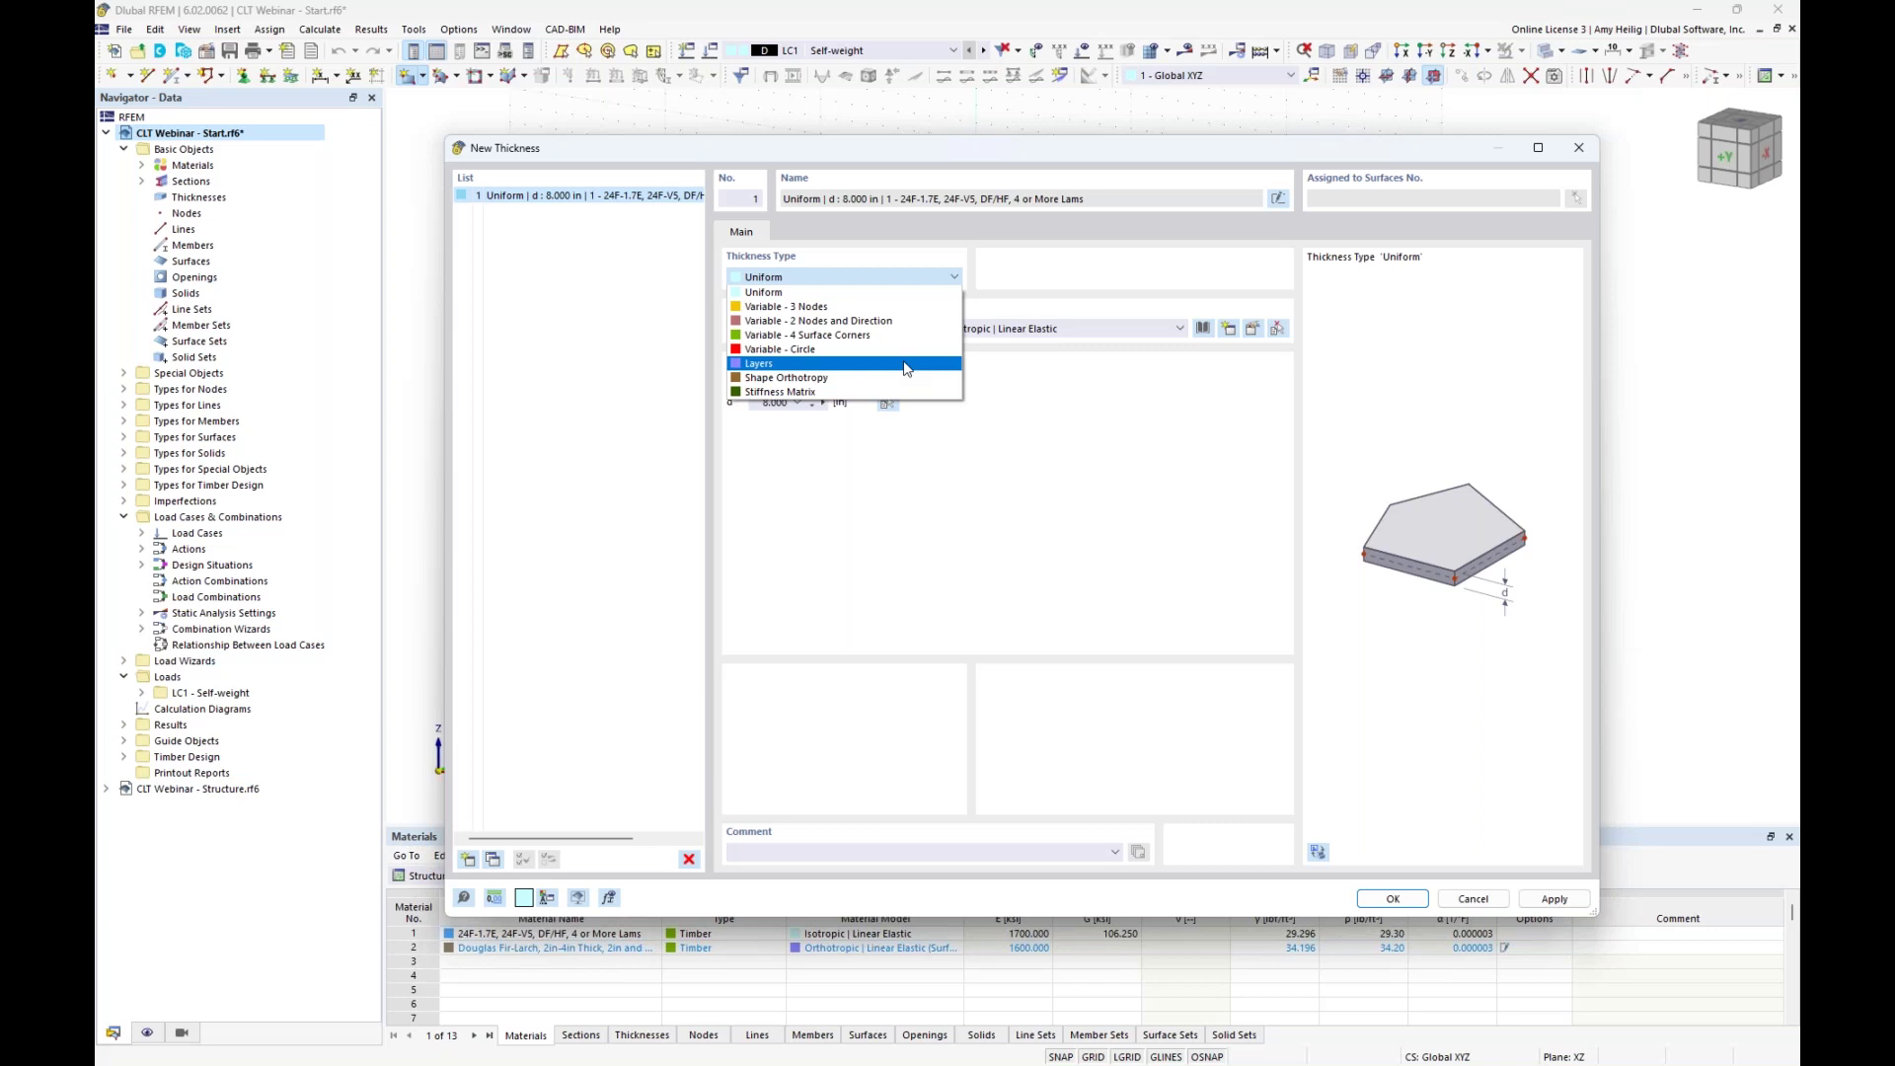
{"action": "left_click", "coordinate": [780, 364]}
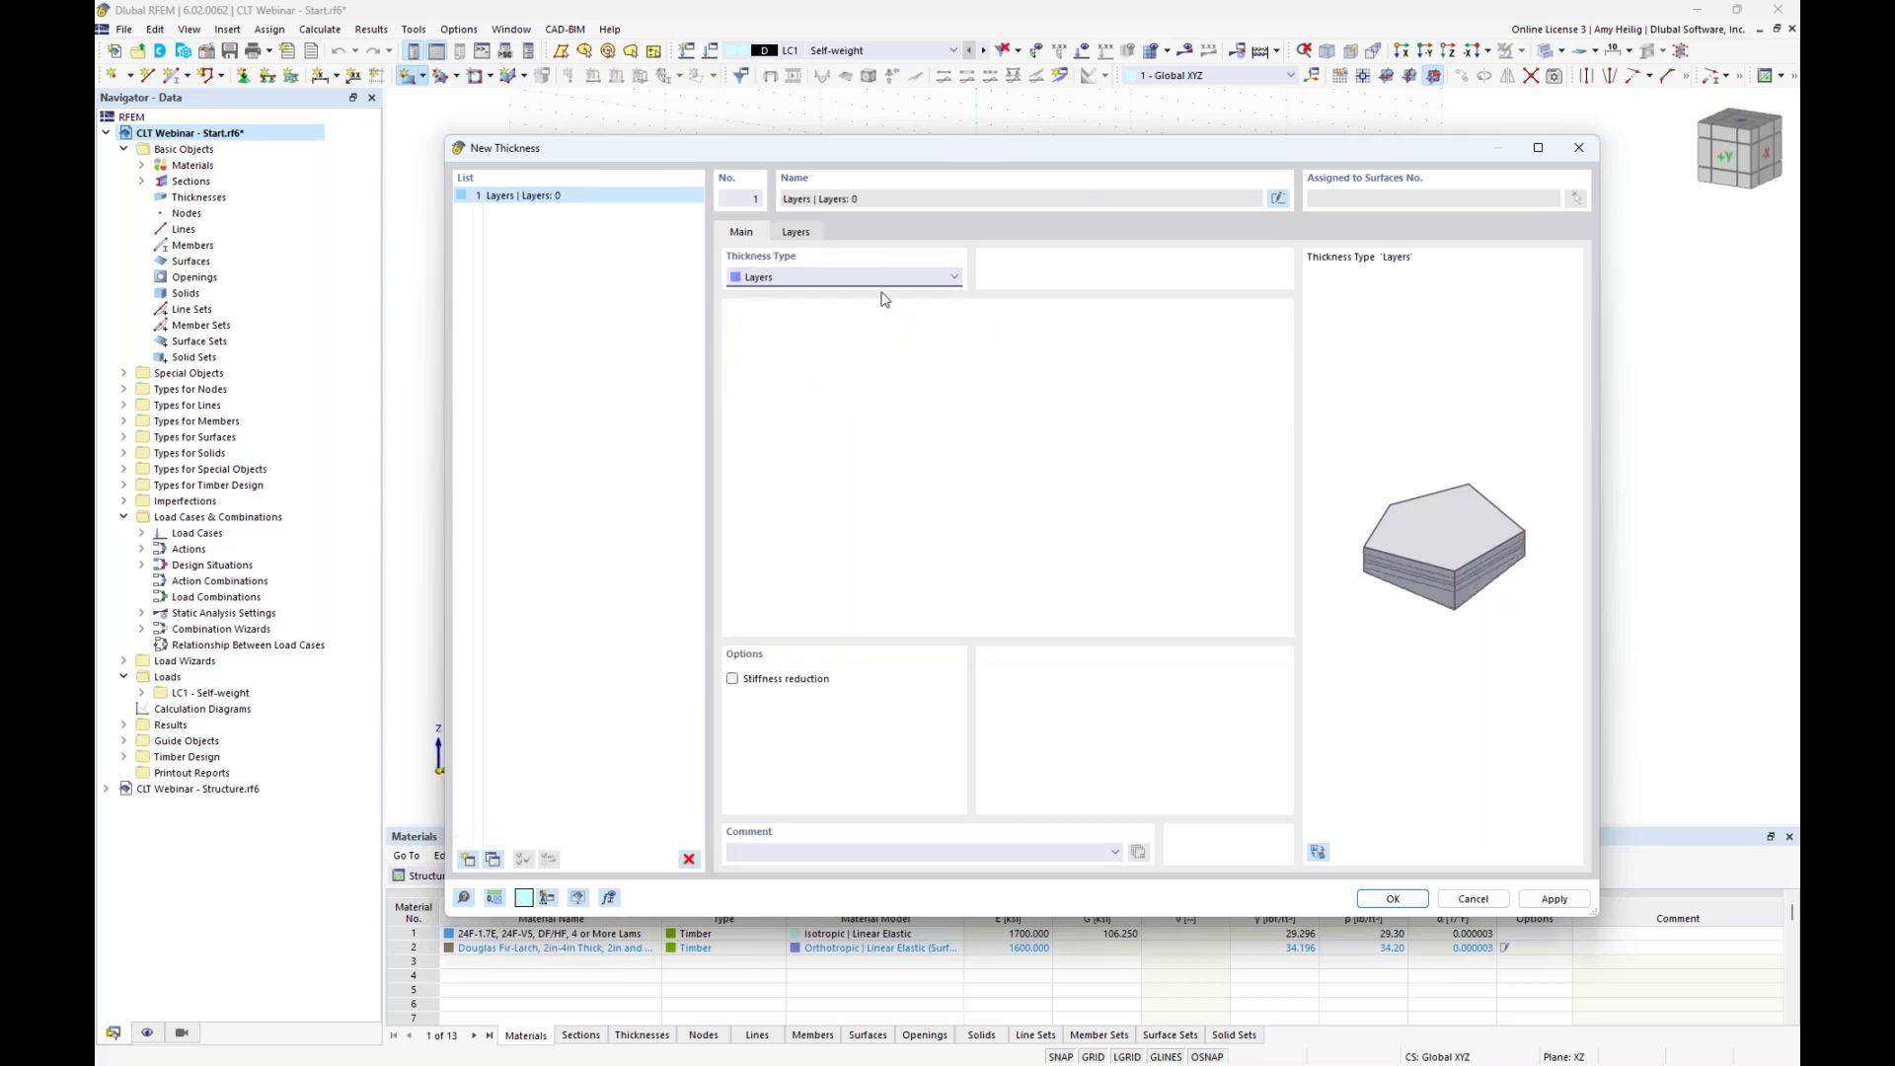
{"action": "left_click", "coordinate": [801, 233]}
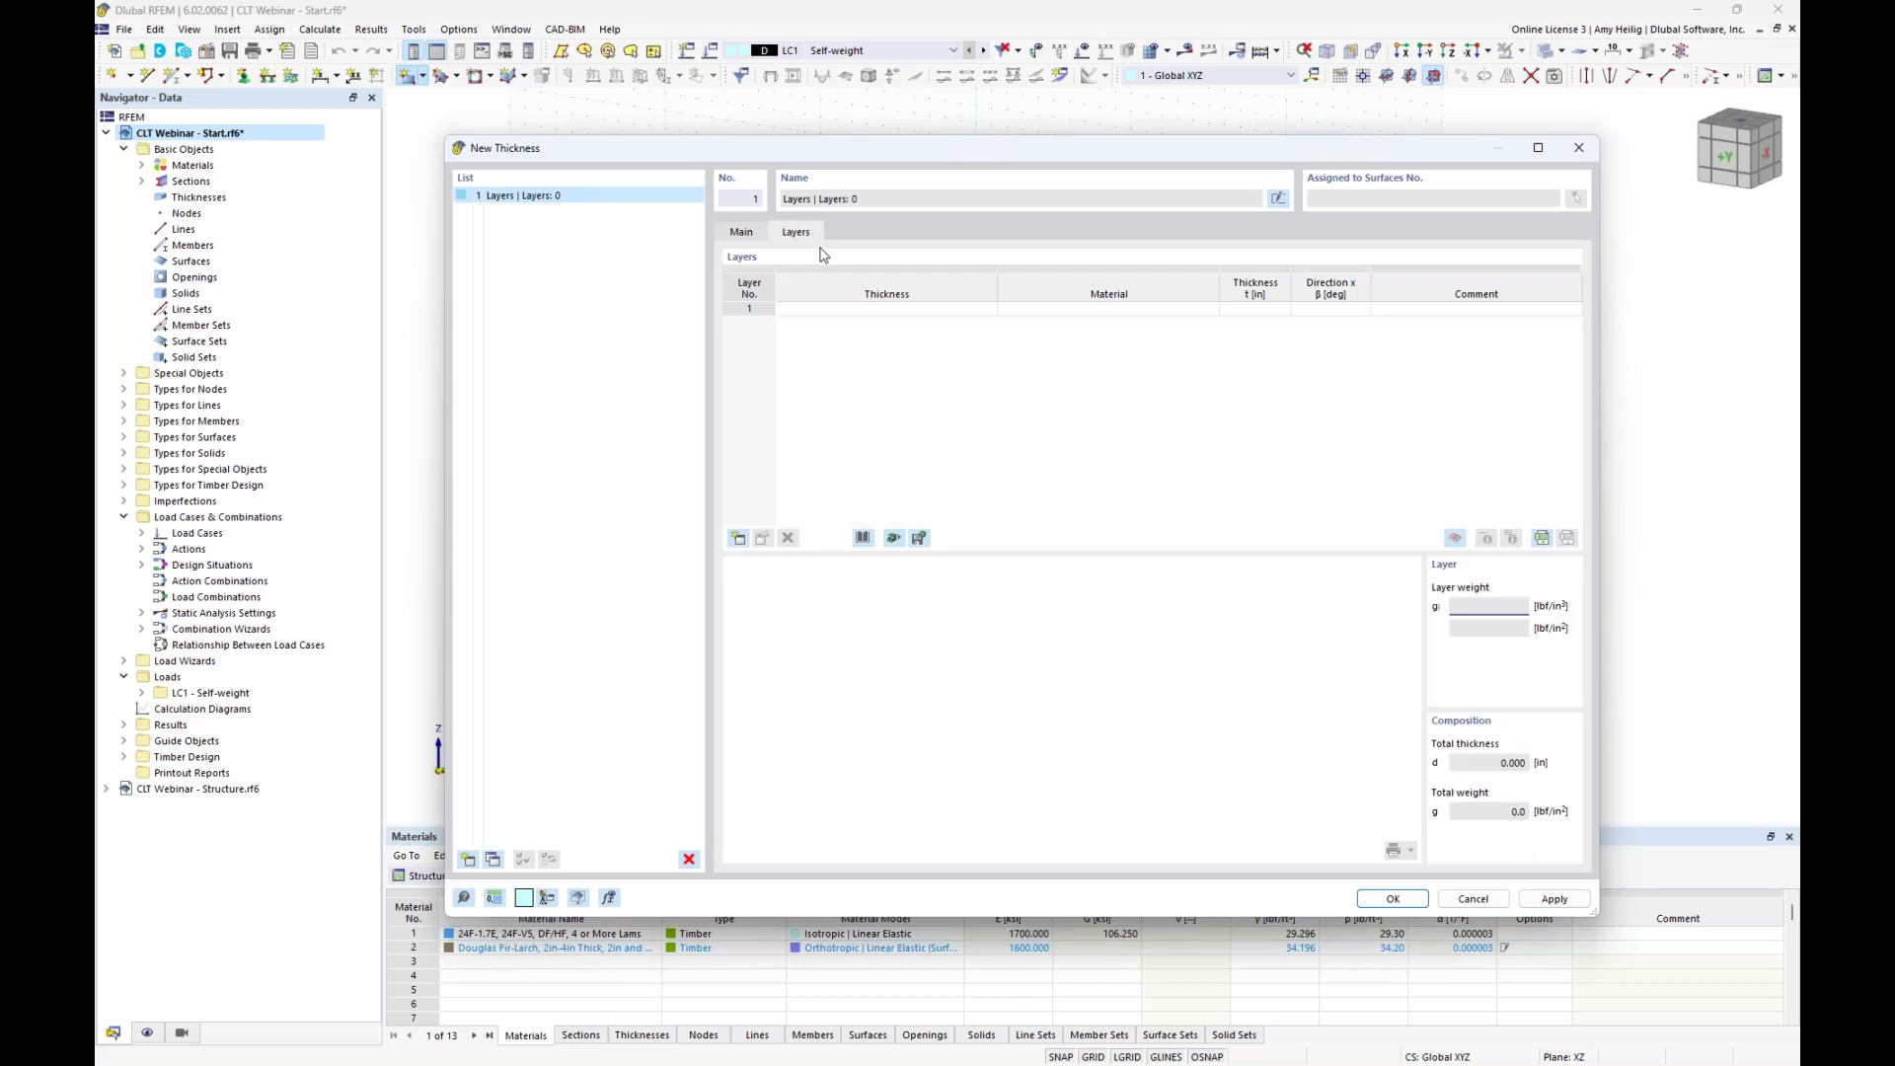
Start a new material for layer 1 of the thickness and open the material library for it.
{"action": "left_click", "coordinate": [1059, 312]}
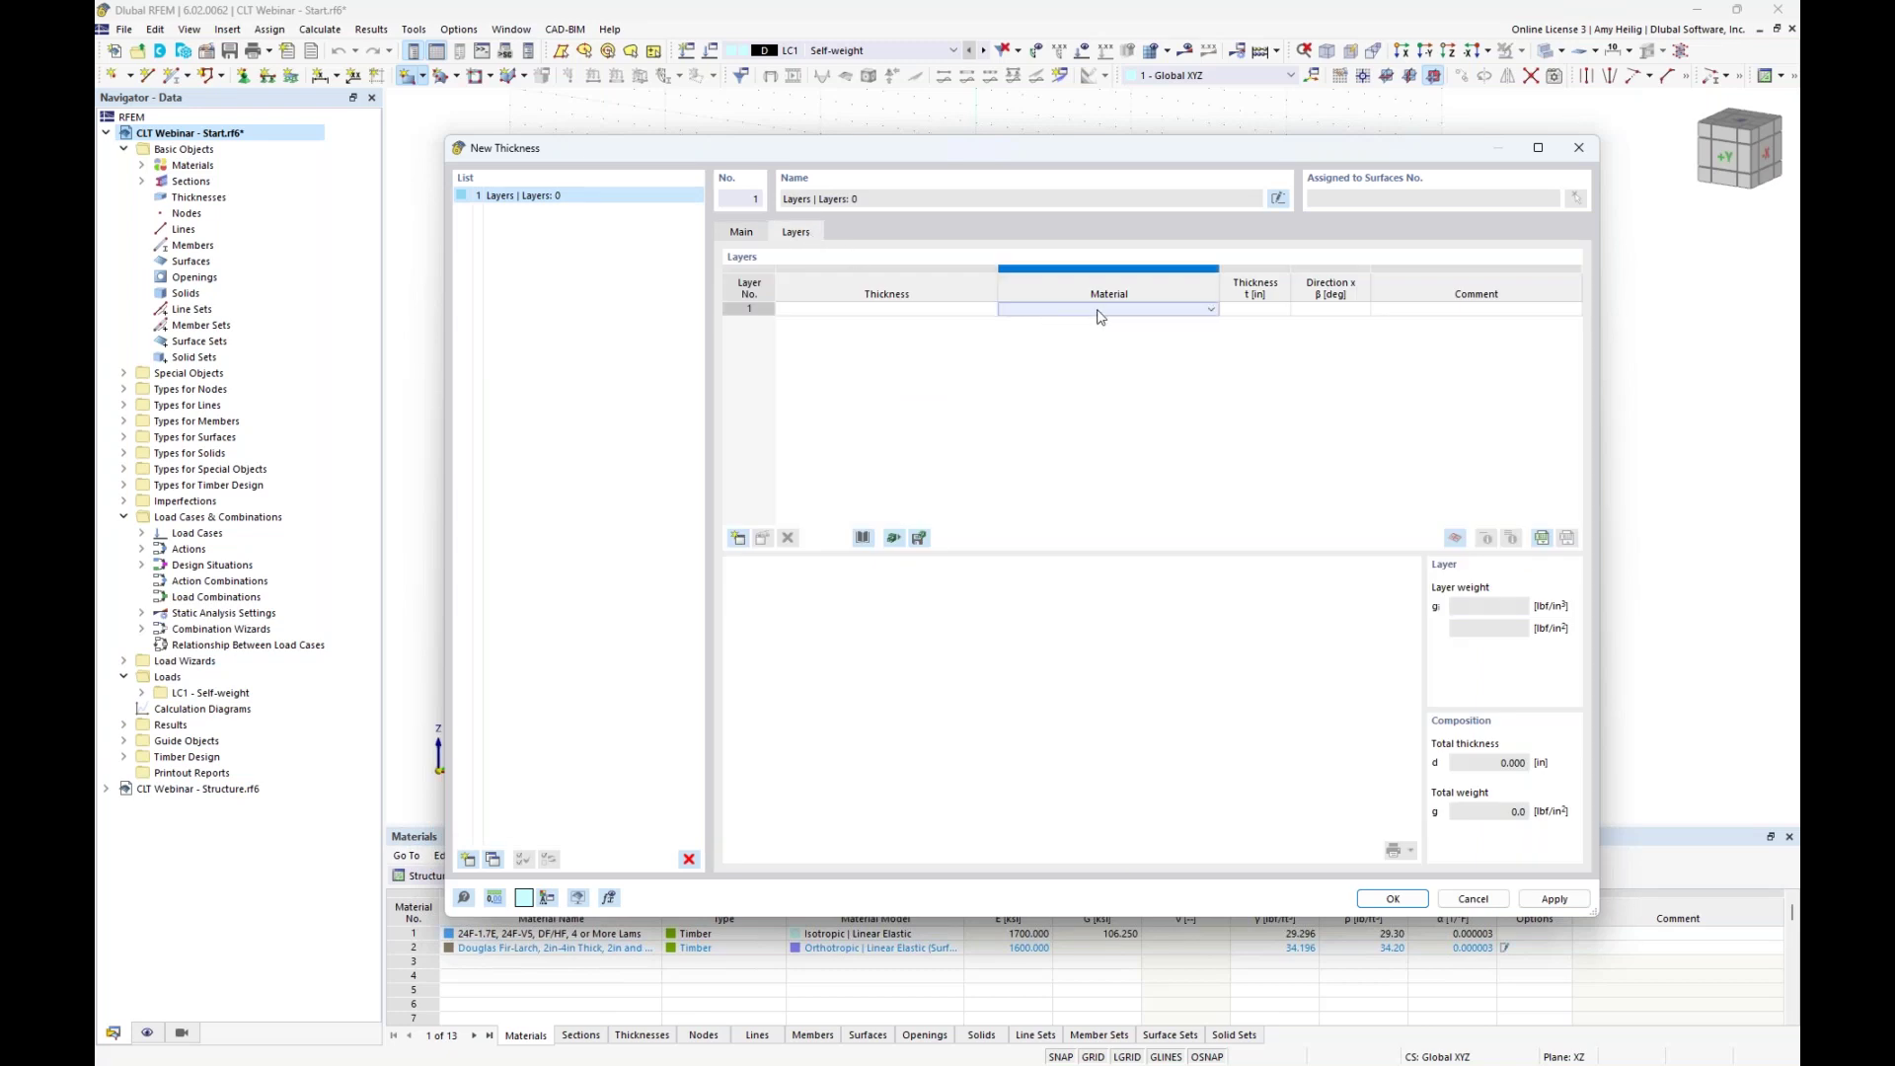
{"action": "left_click", "coordinate": [1212, 312]}
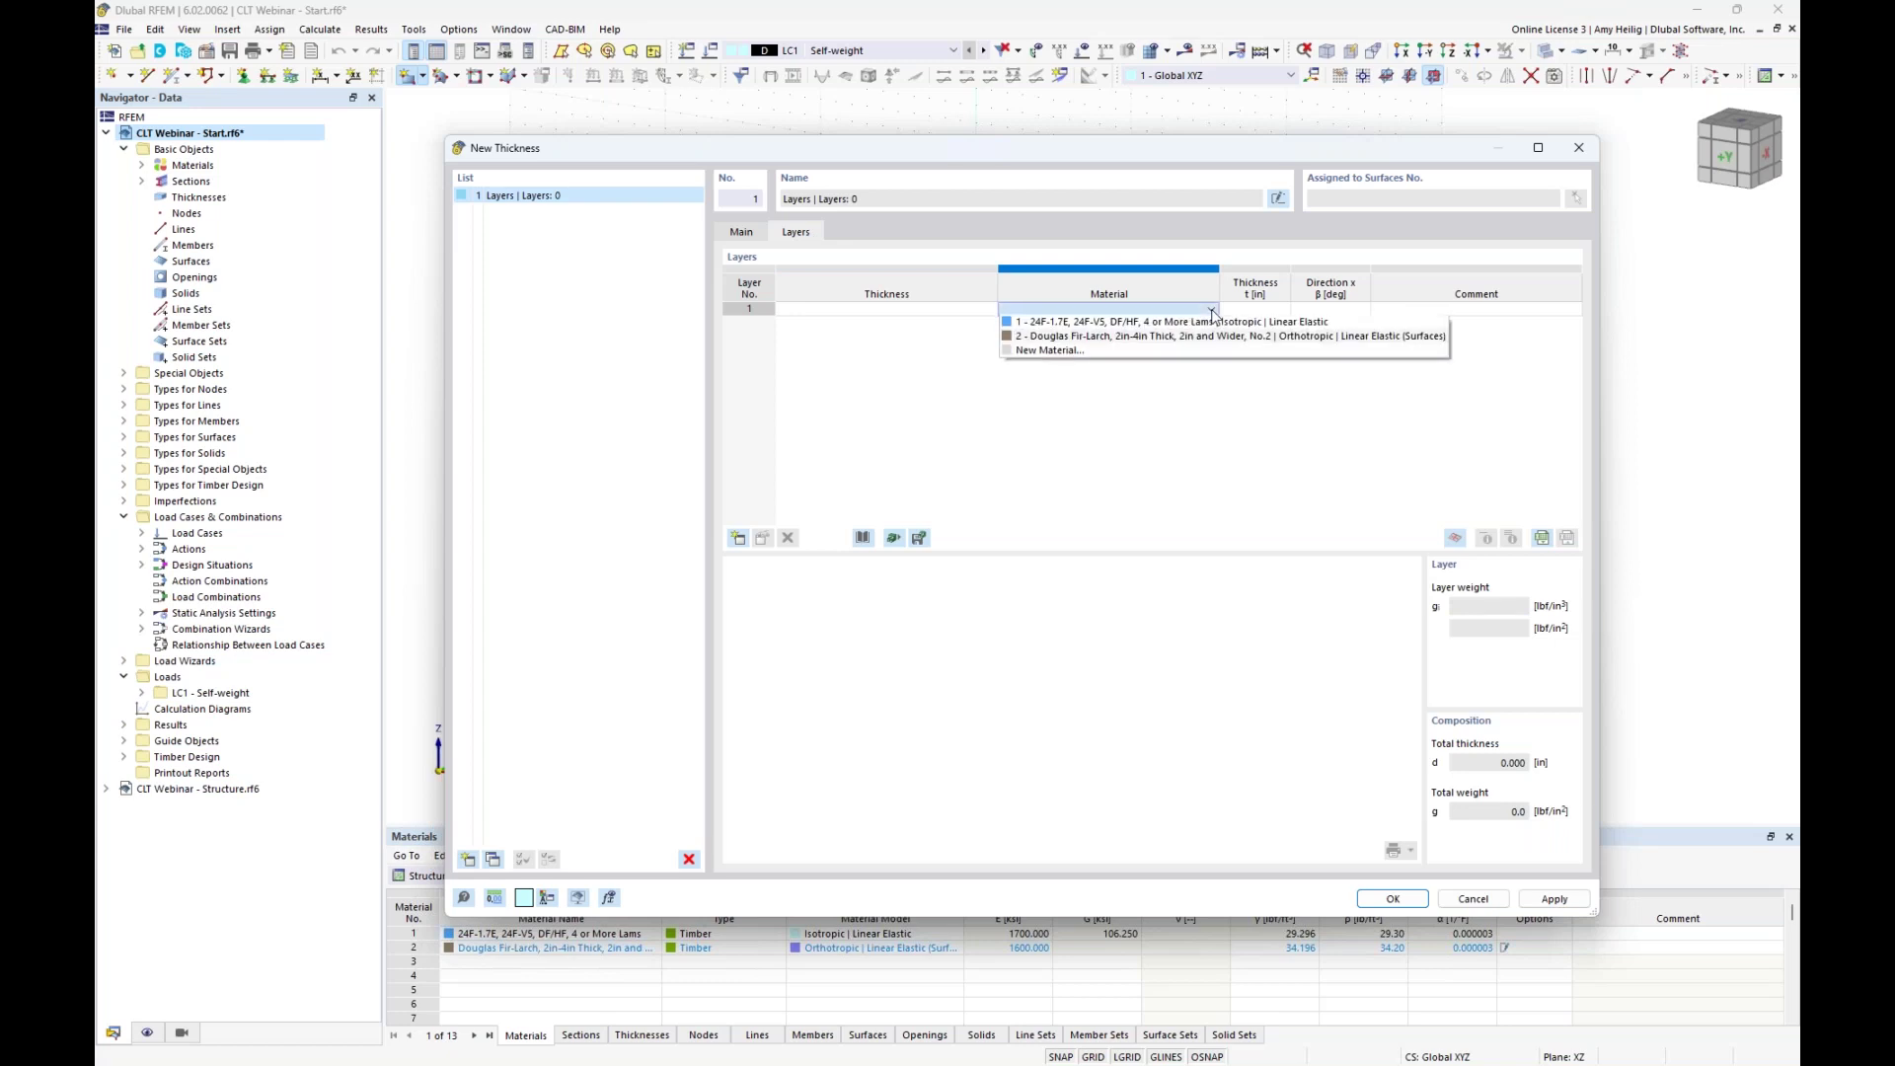
{"action": "left_click", "coordinate": [1156, 352]}
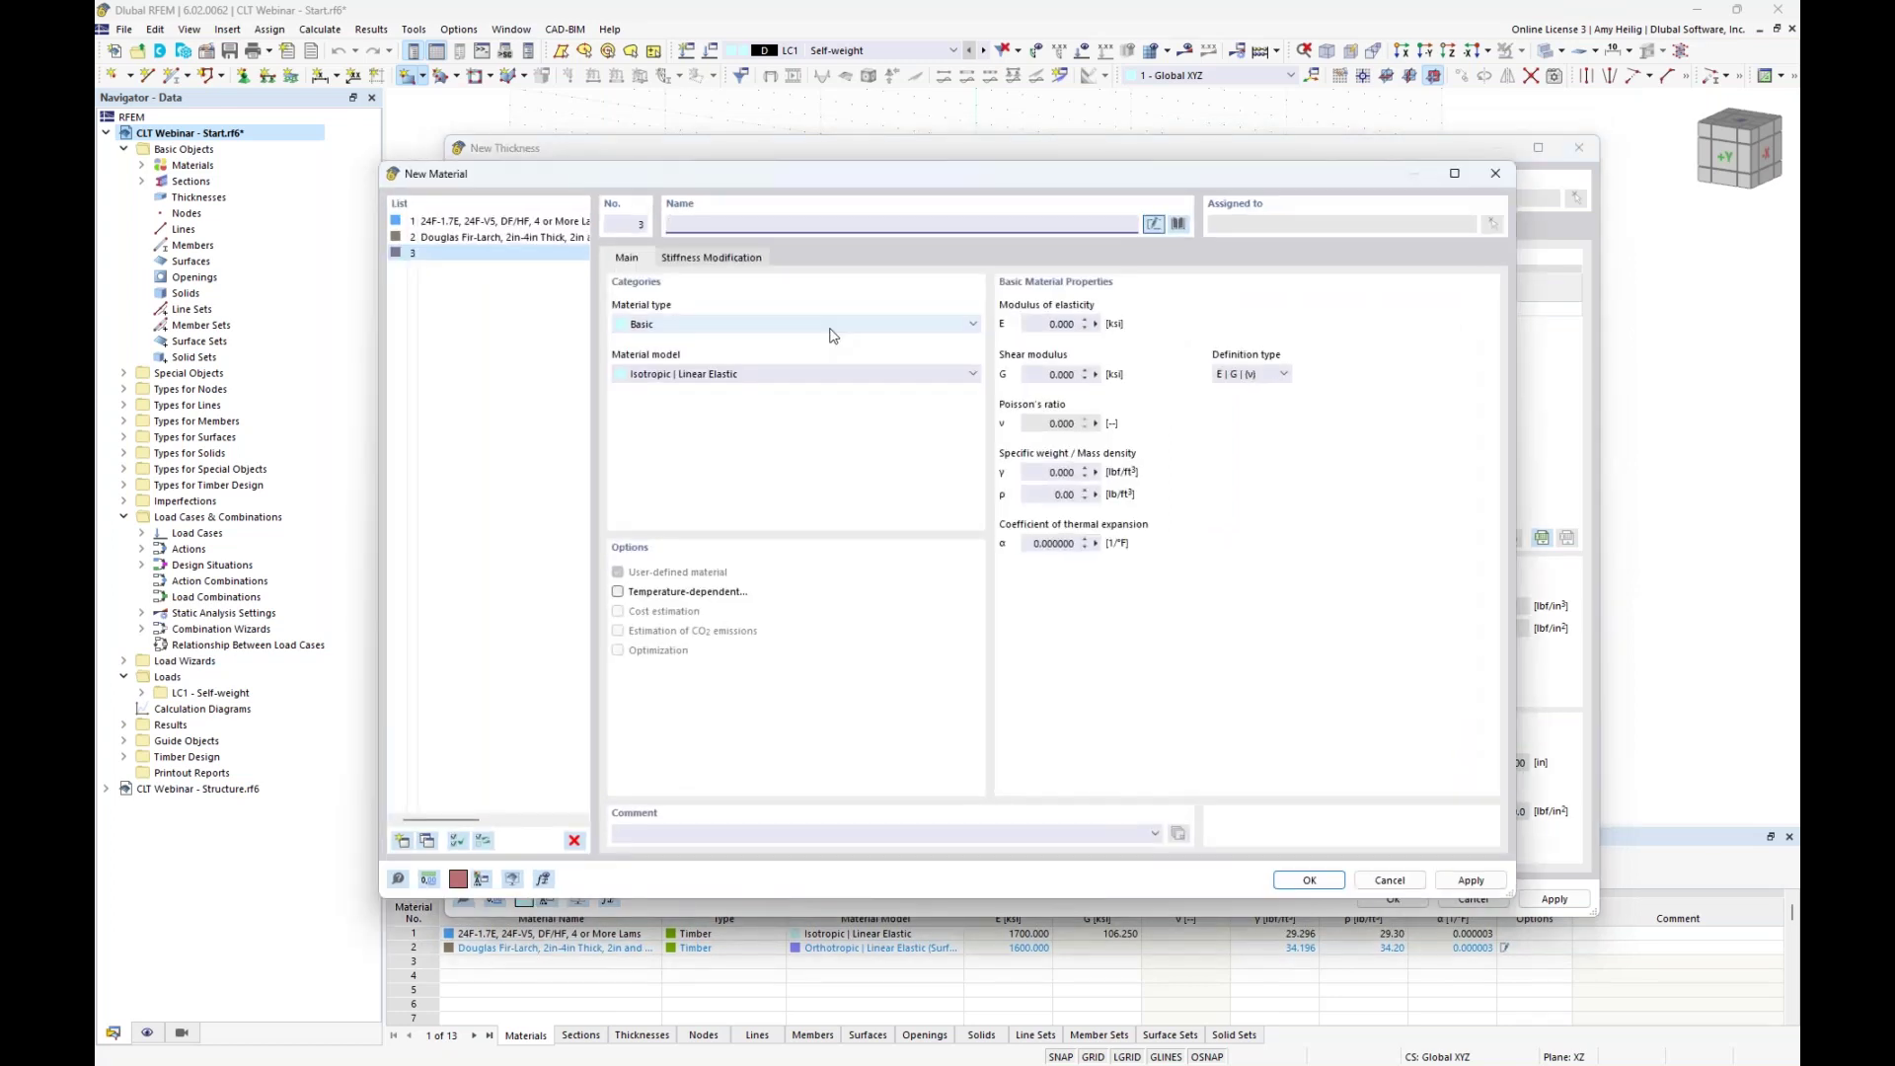
{"action": "left_click", "coordinate": [1177, 225]}
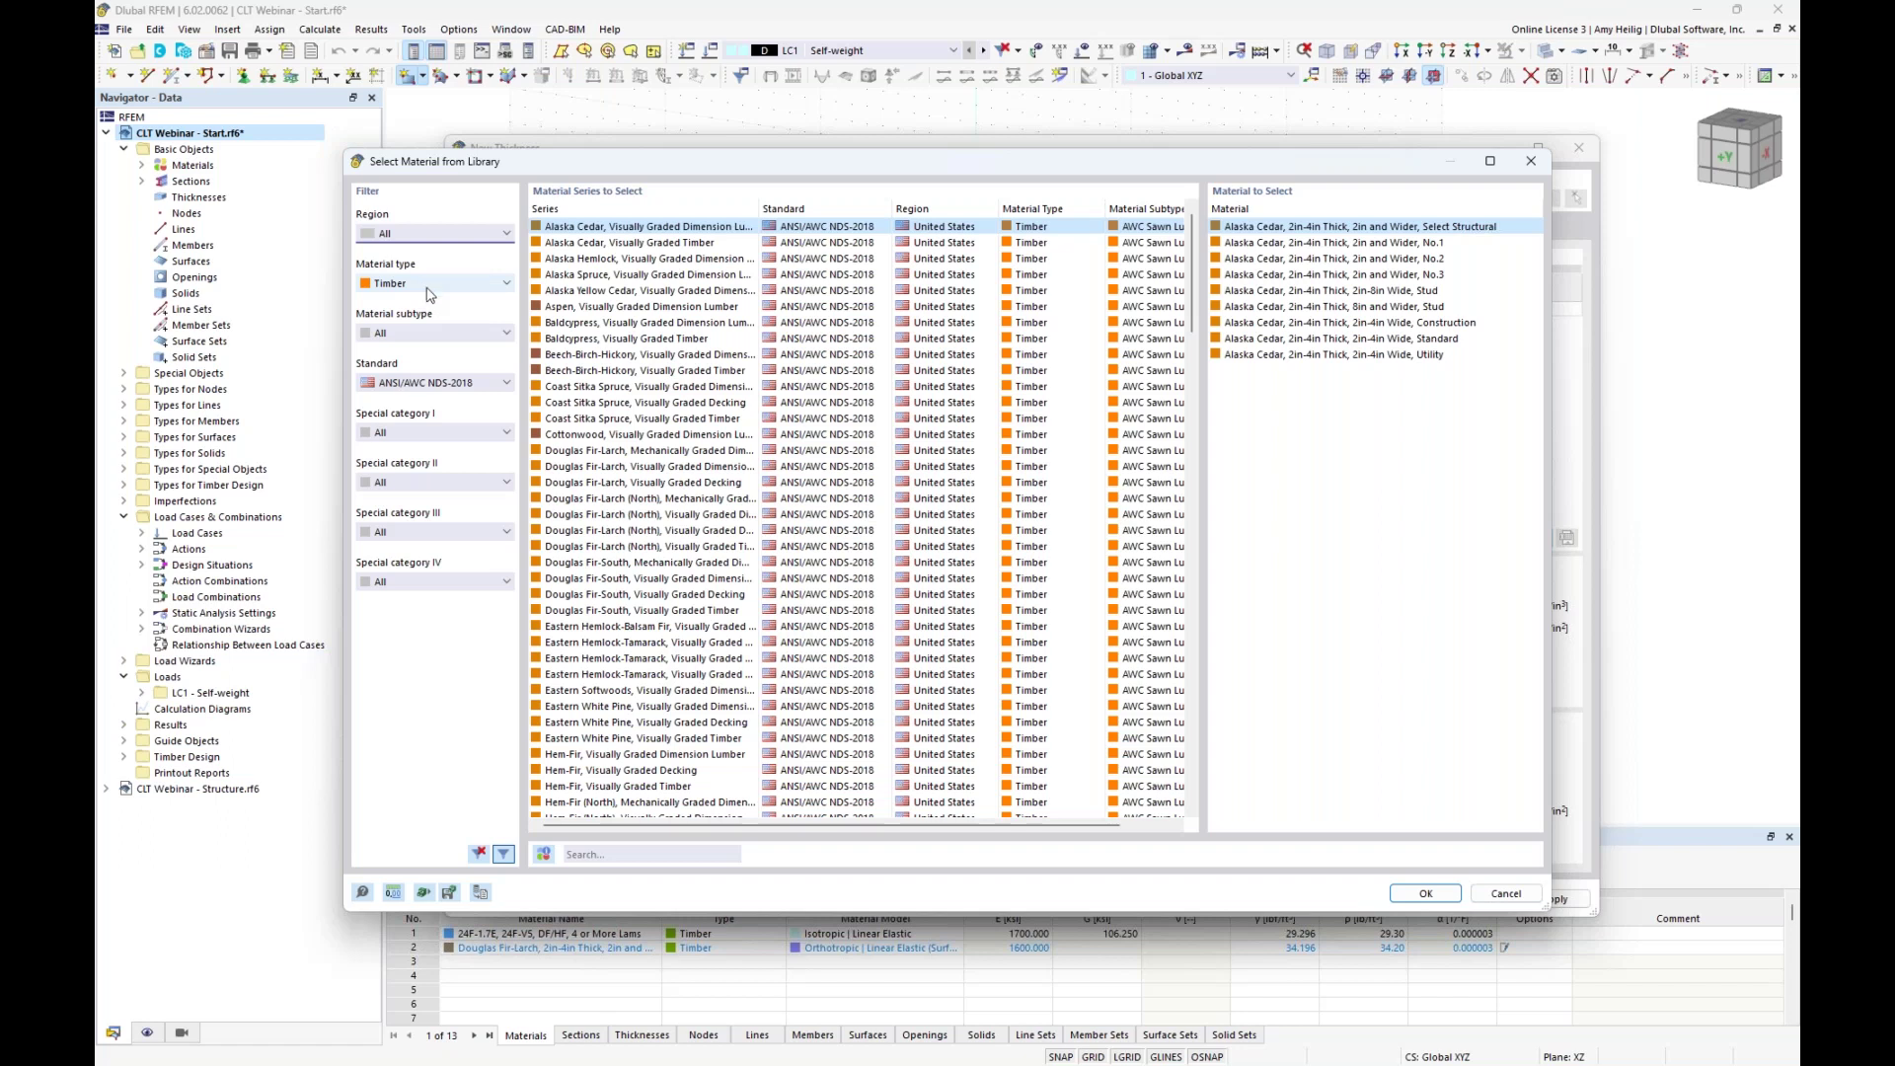
Examine the library's available standards and the timber species series offered under ANSI/AWC NDS-2018.
{"action": "left_click", "coordinate": [453, 386]}
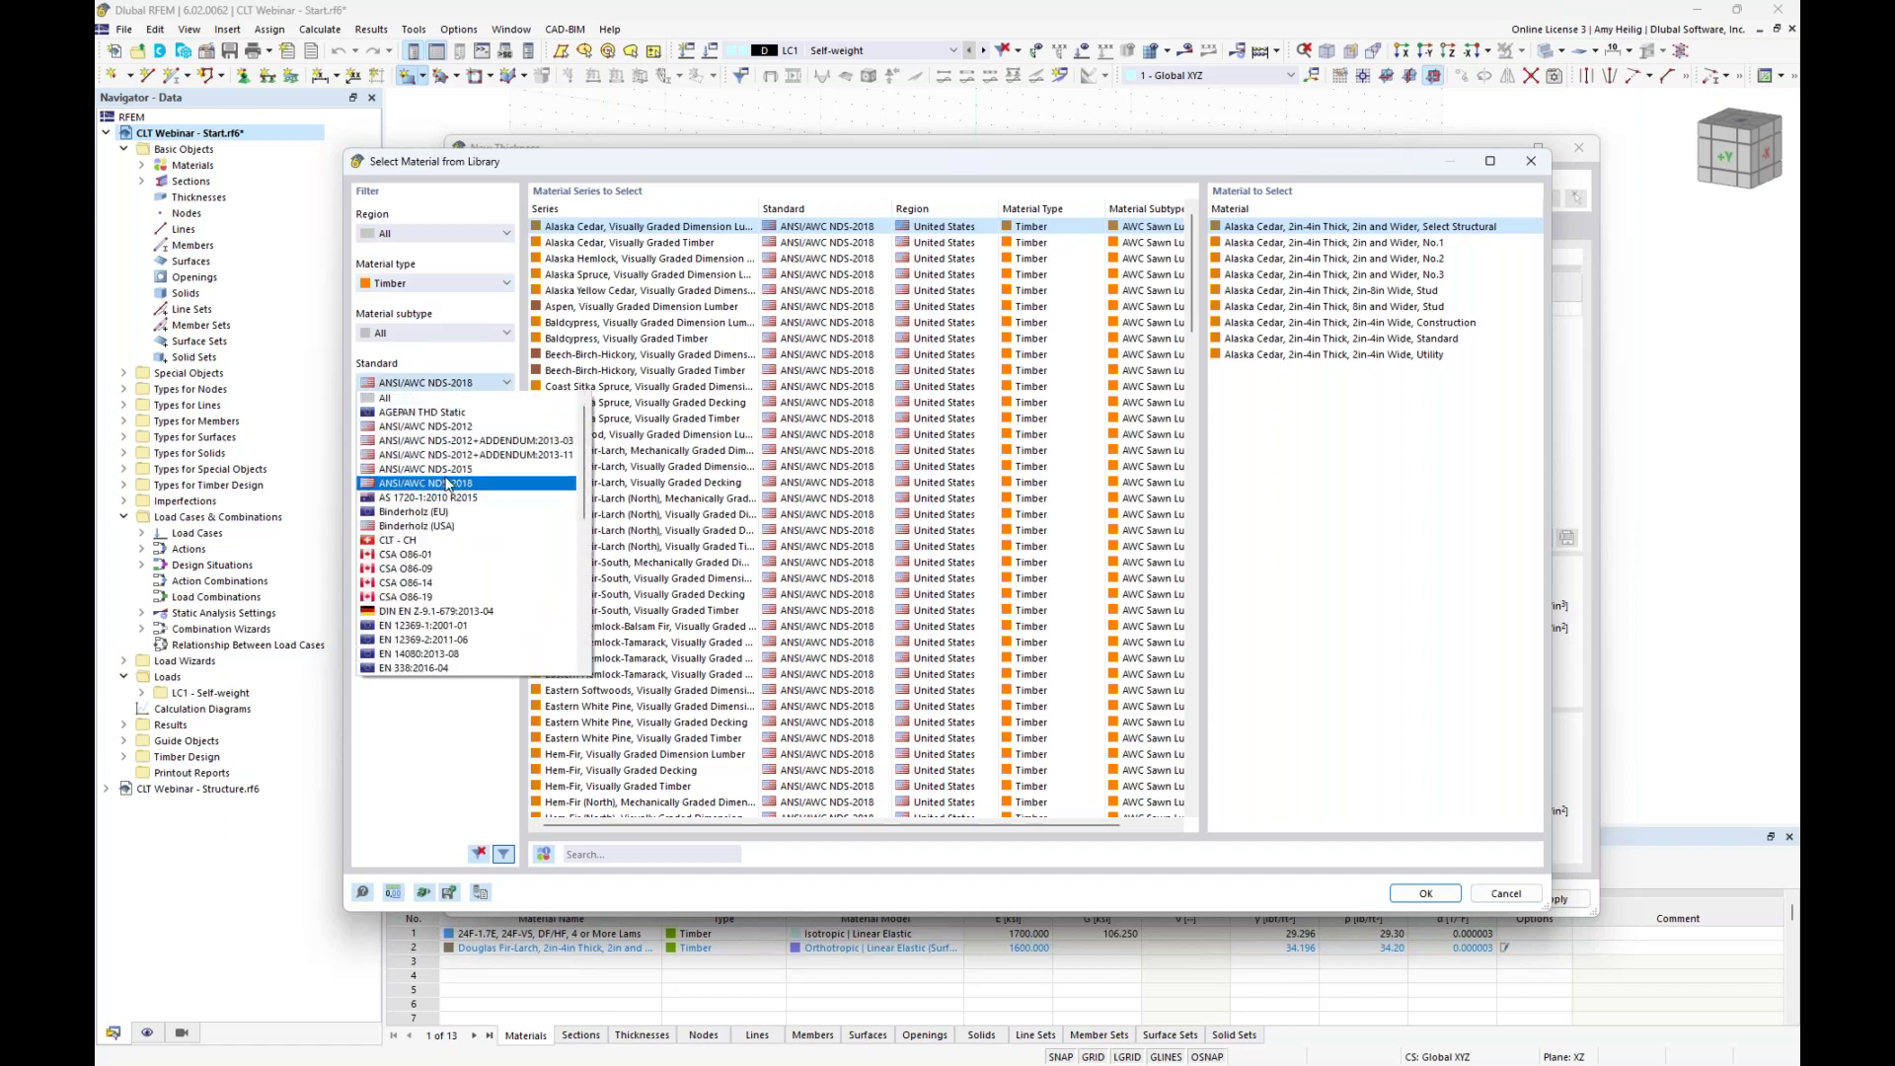
{"action": "left_click", "coordinate": [438, 712]}
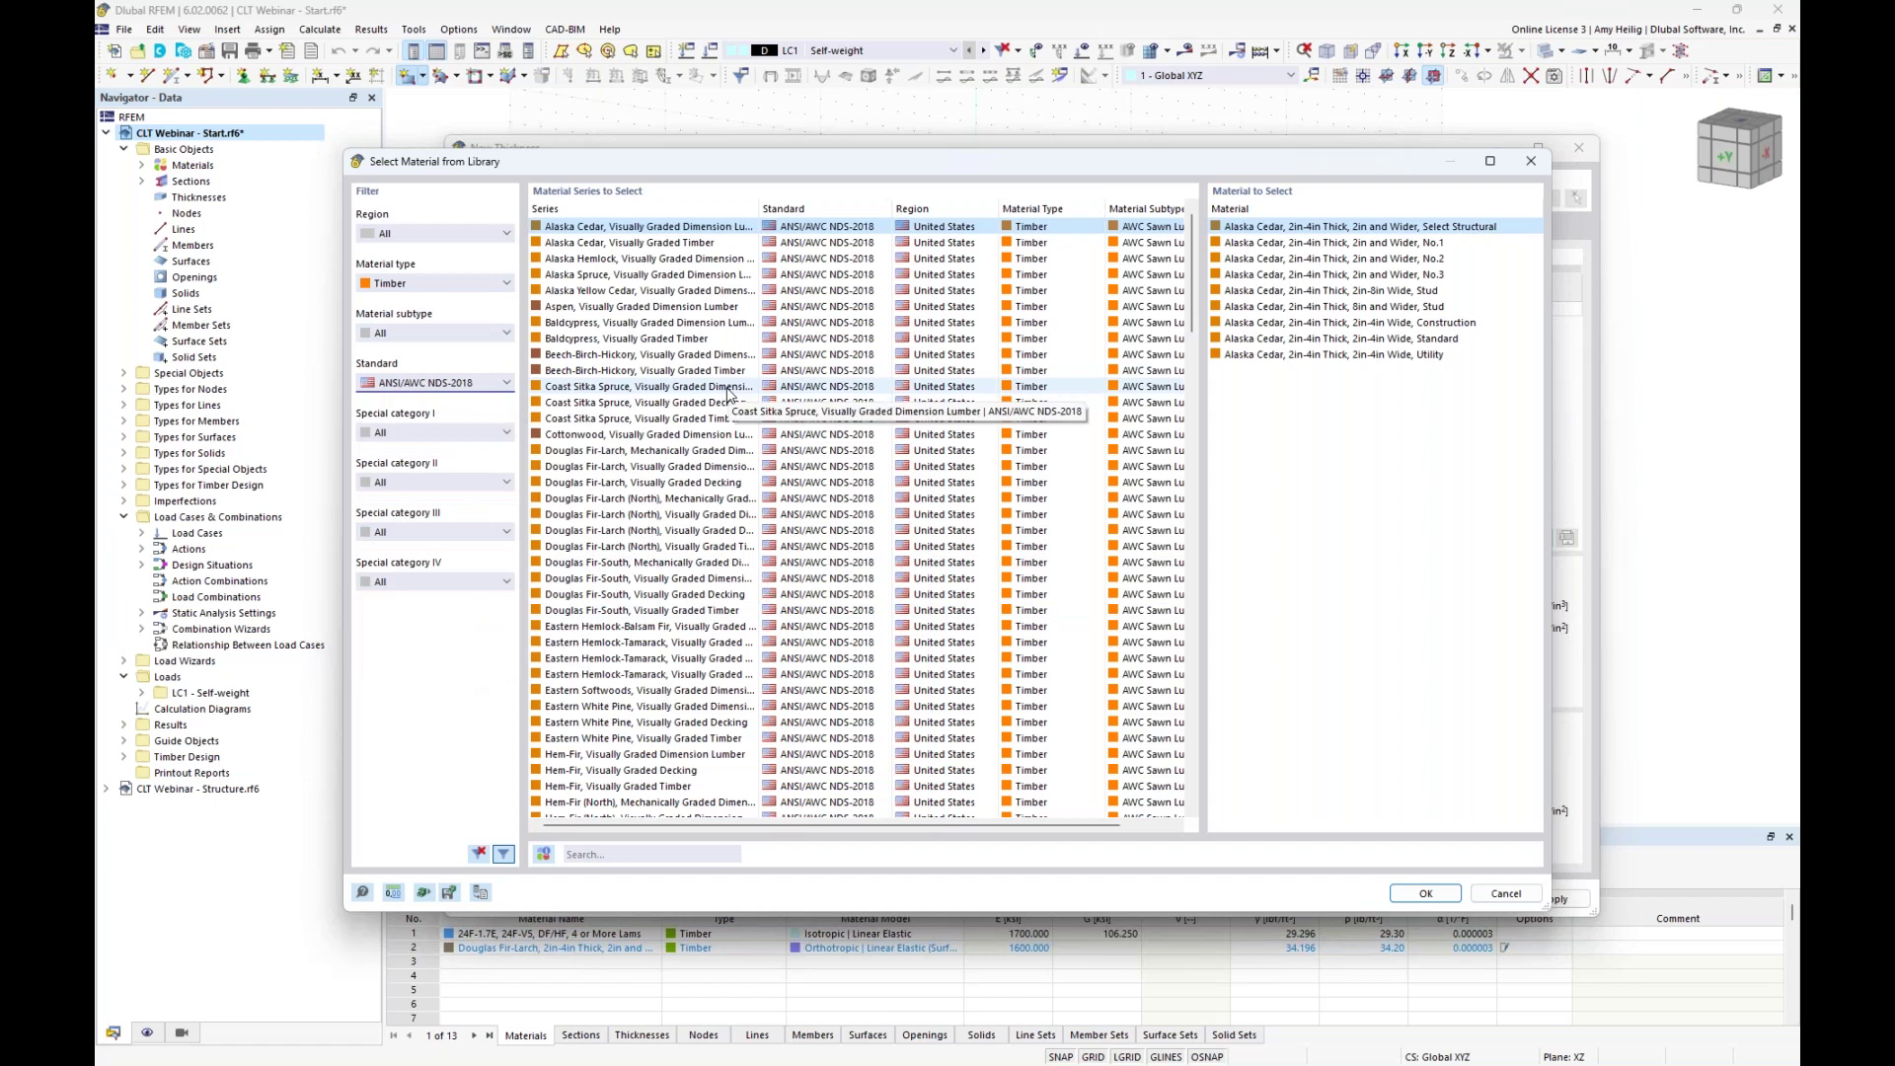
{"action": "left_click", "coordinate": [681, 417]}
{"action": "scroll", "coordinate": [693, 507], "scroll_direction": "down", "scroll_amount": 1}
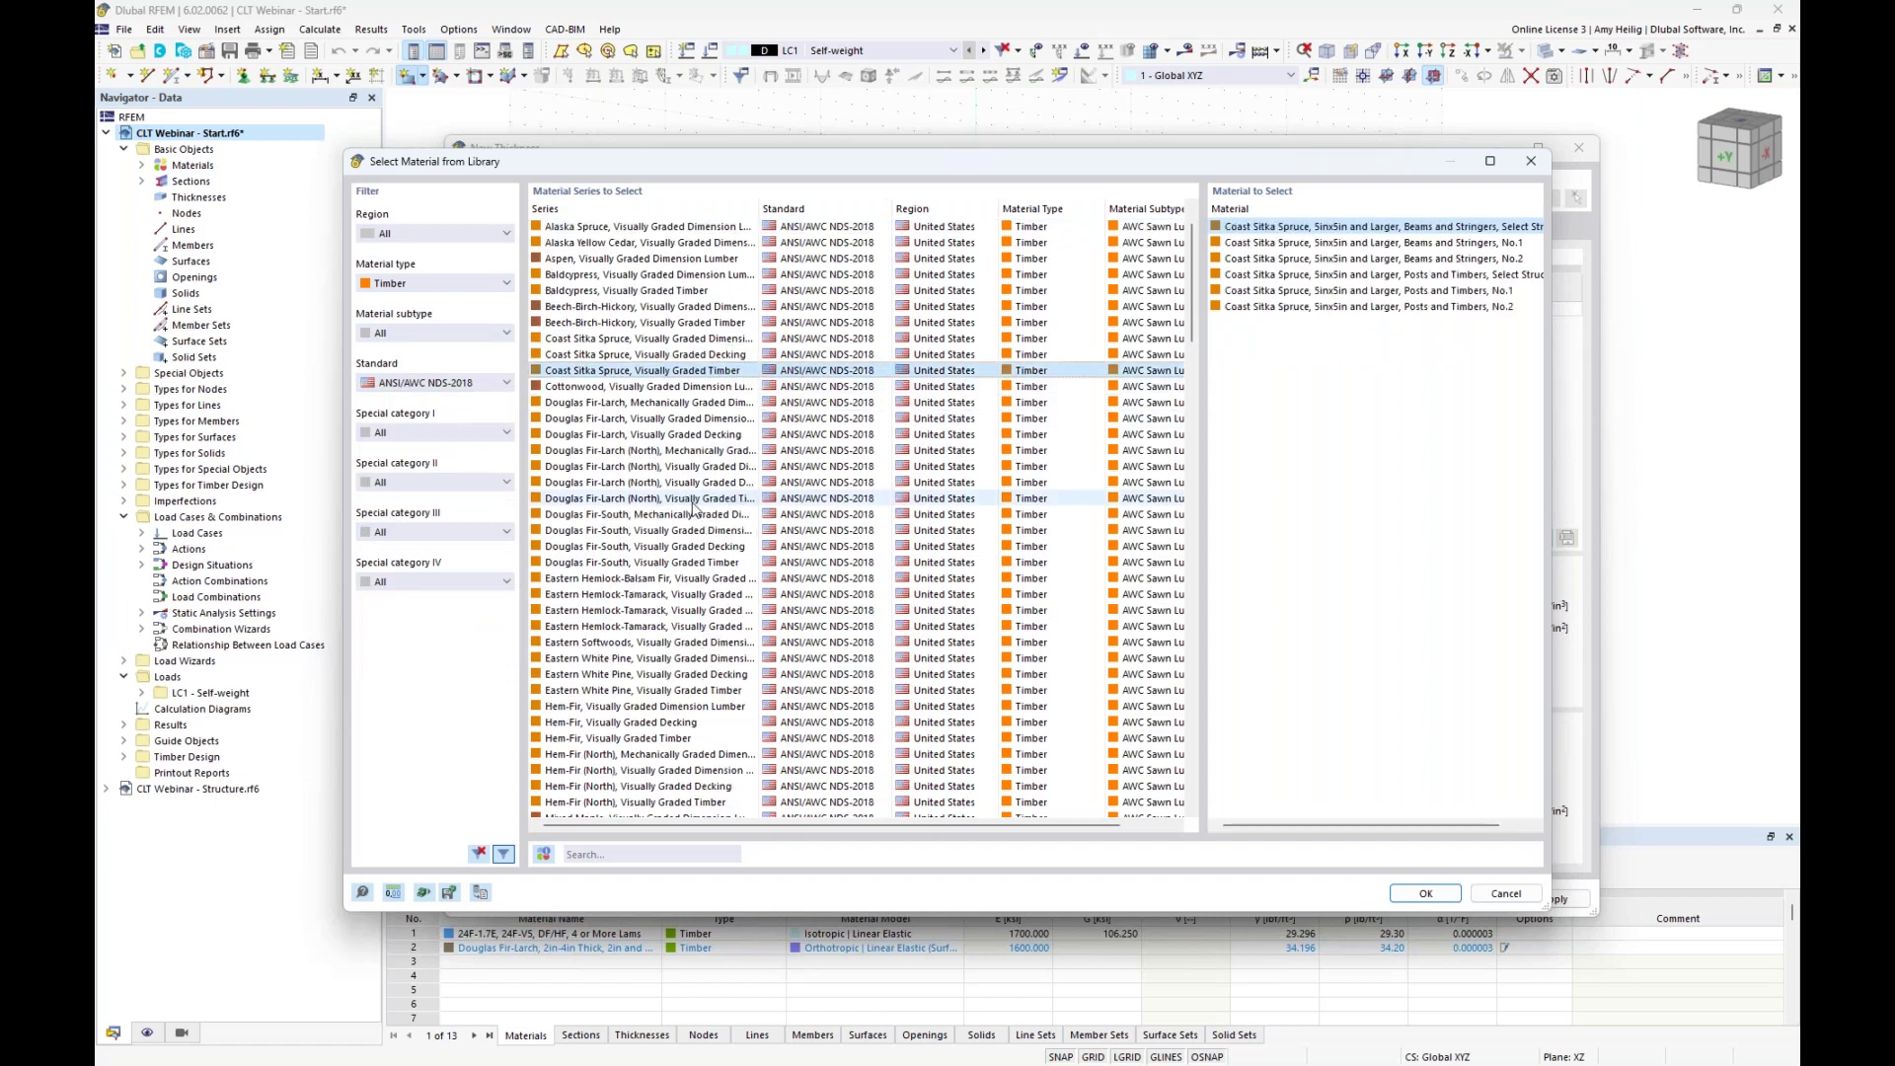
{"action": "scroll", "coordinate": [694, 507], "scroll_direction": "down", "scroll_amount": 6}
{"action": "left_click", "coordinate": [671, 562]}
{"action": "left_click", "coordinate": [671, 642]}
{"action": "left_click", "coordinate": [688, 466]}
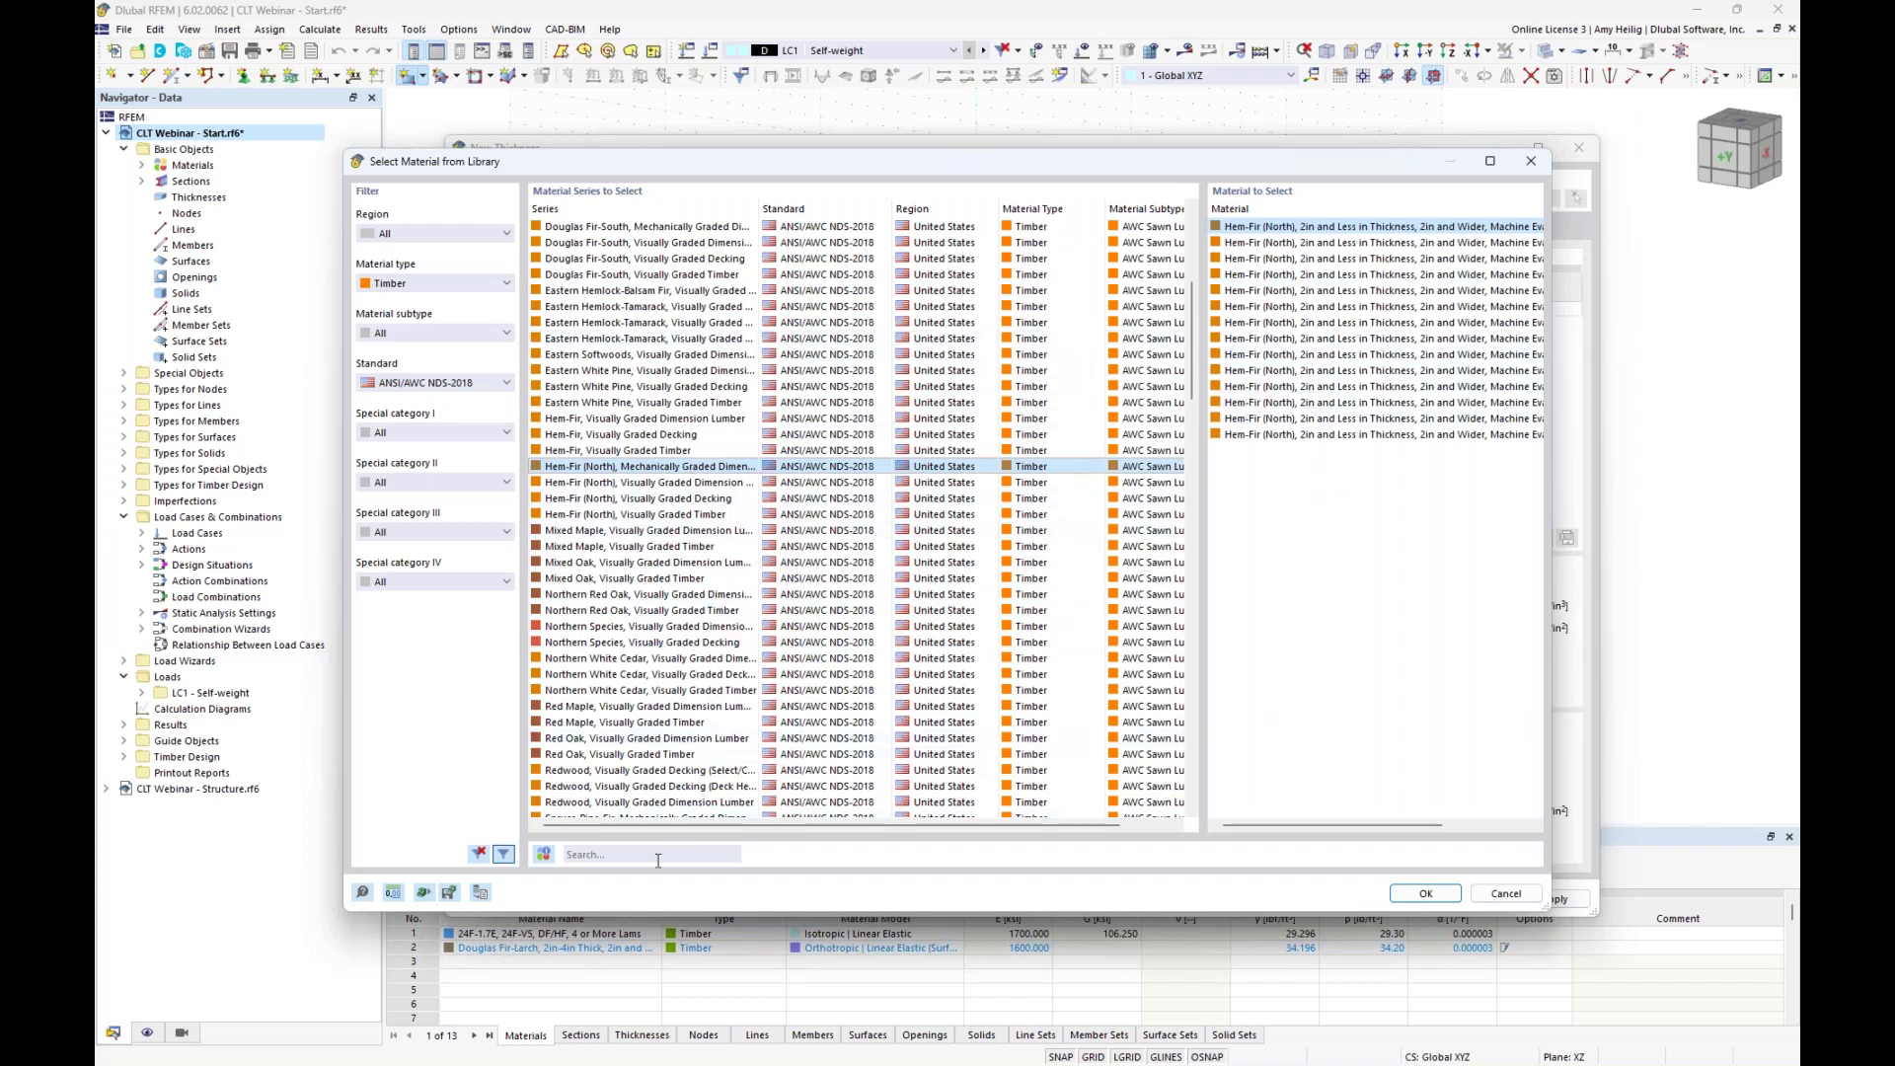
Search the material library for "douglas" and accept the mechanically graded Douglas Fir-Larch MSR lumber.
{"action": "left_click", "coordinate": [458, 425]}
{"action": "left_click", "coordinate": [576, 838]}
{"action": "left_click", "coordinate": [586, 852]}
{"action": "type", "text": "douglas"}
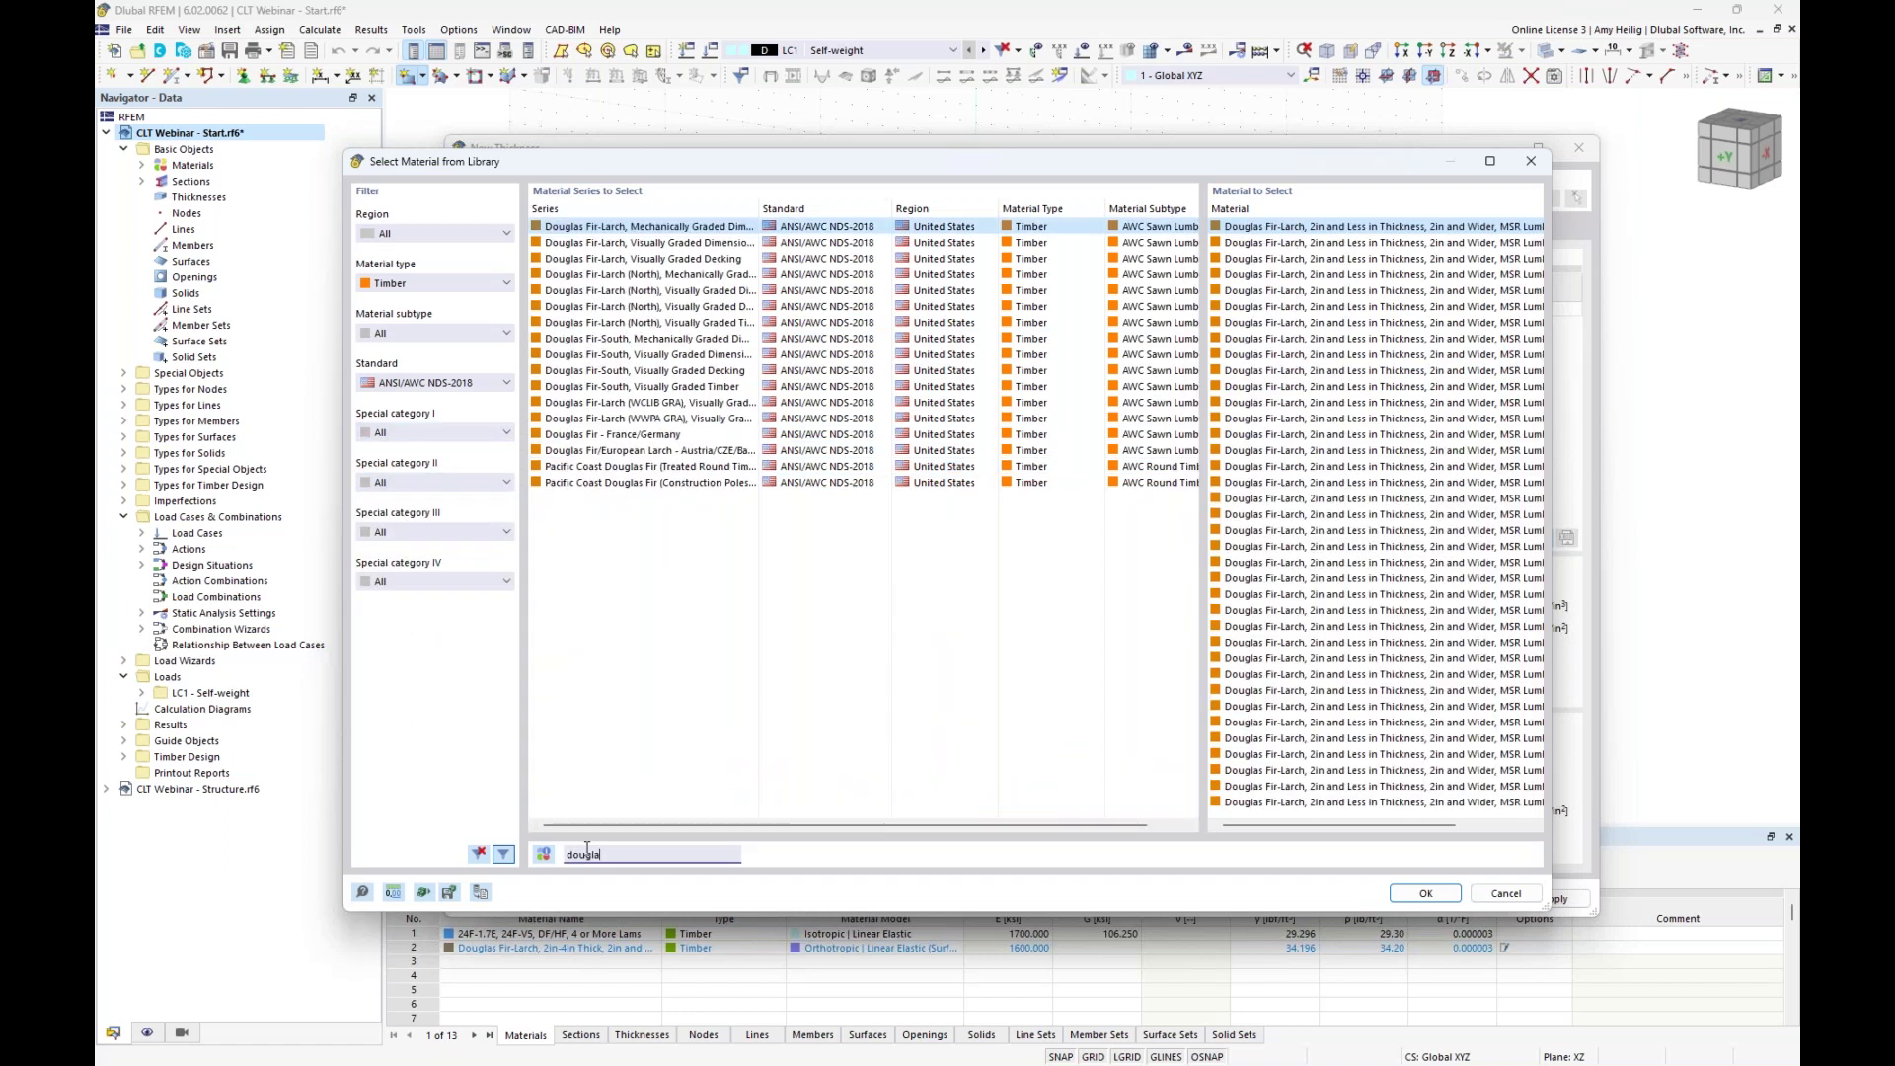
{"action": "key", "text": "Return"}
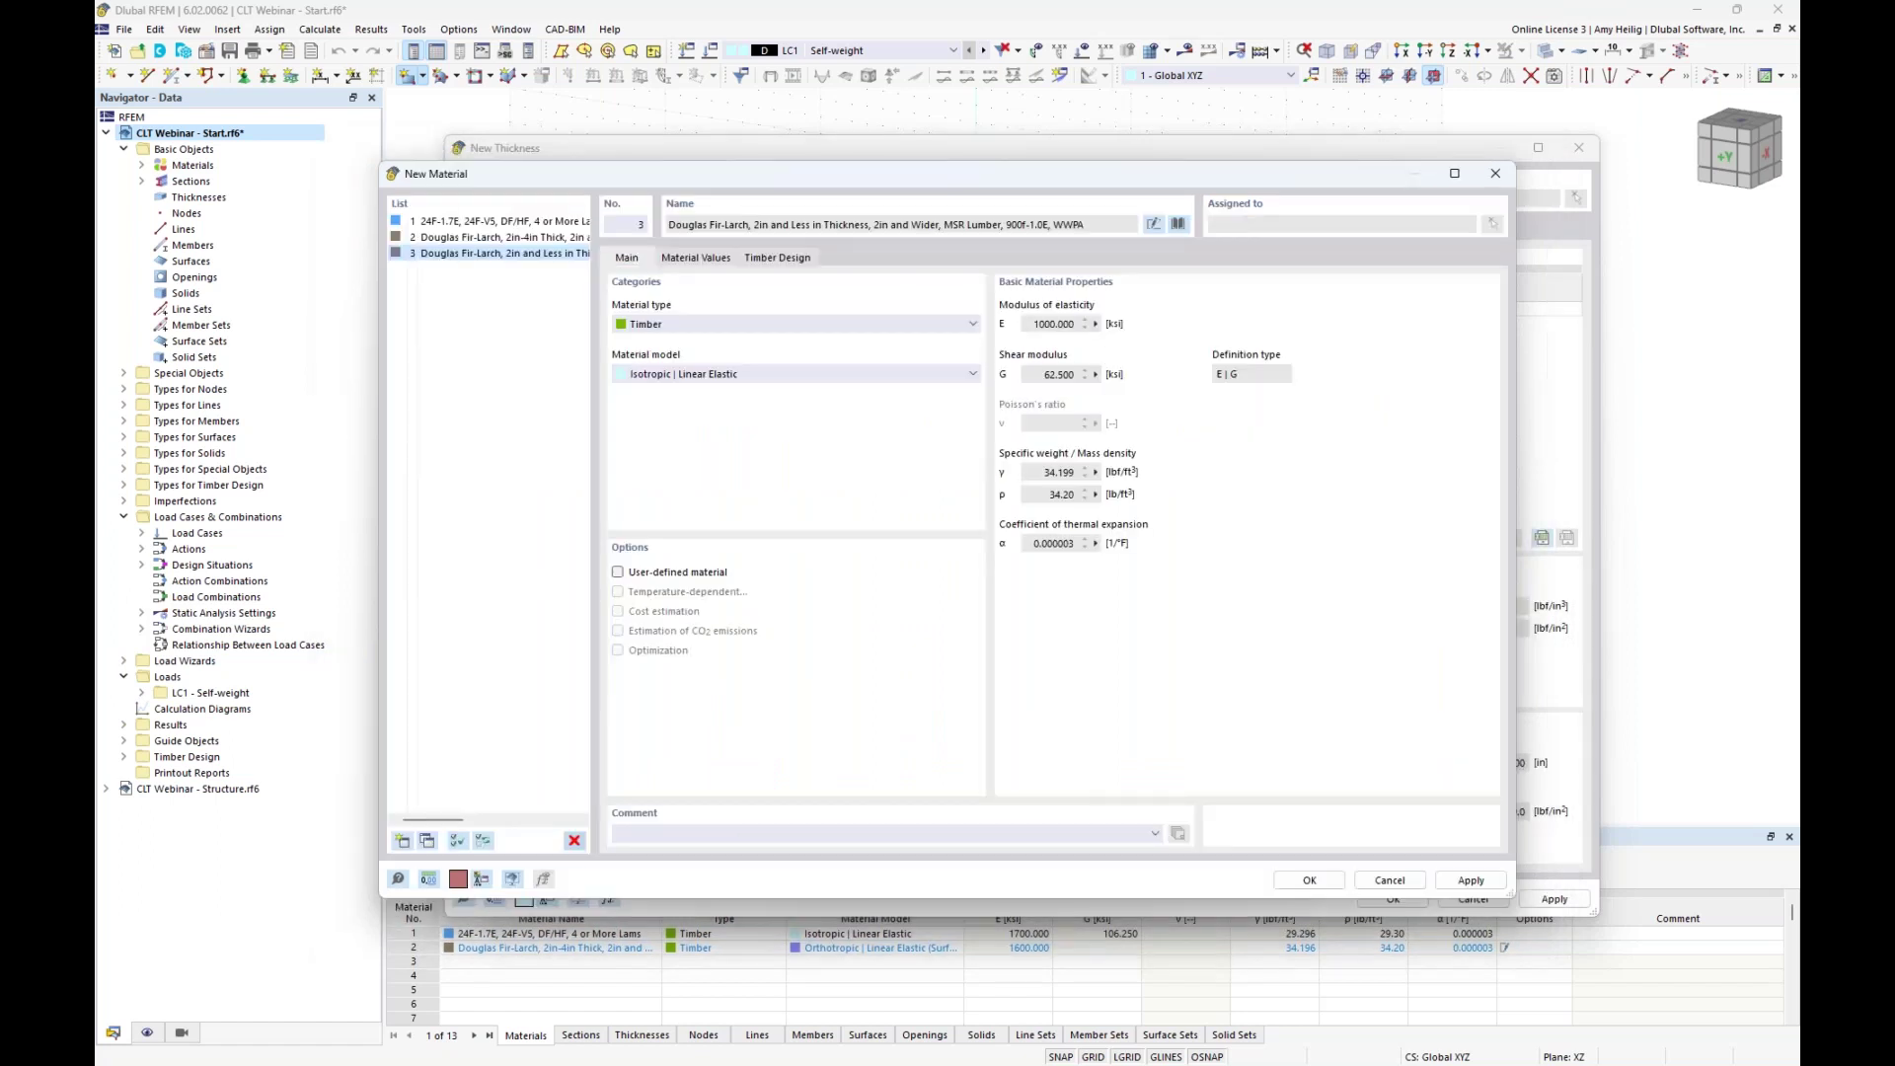
Search the library again for "douglas" and choose the visually graded Douglas Fir-Larch, 2in-4in Thick, 2in and Wider, No.3.
{"action": "left_click", "coordinate": [1159, 229]}
{"action": "left_click", "coordinate": [607, 854]}
{"action": "type", "text": "douglas"}
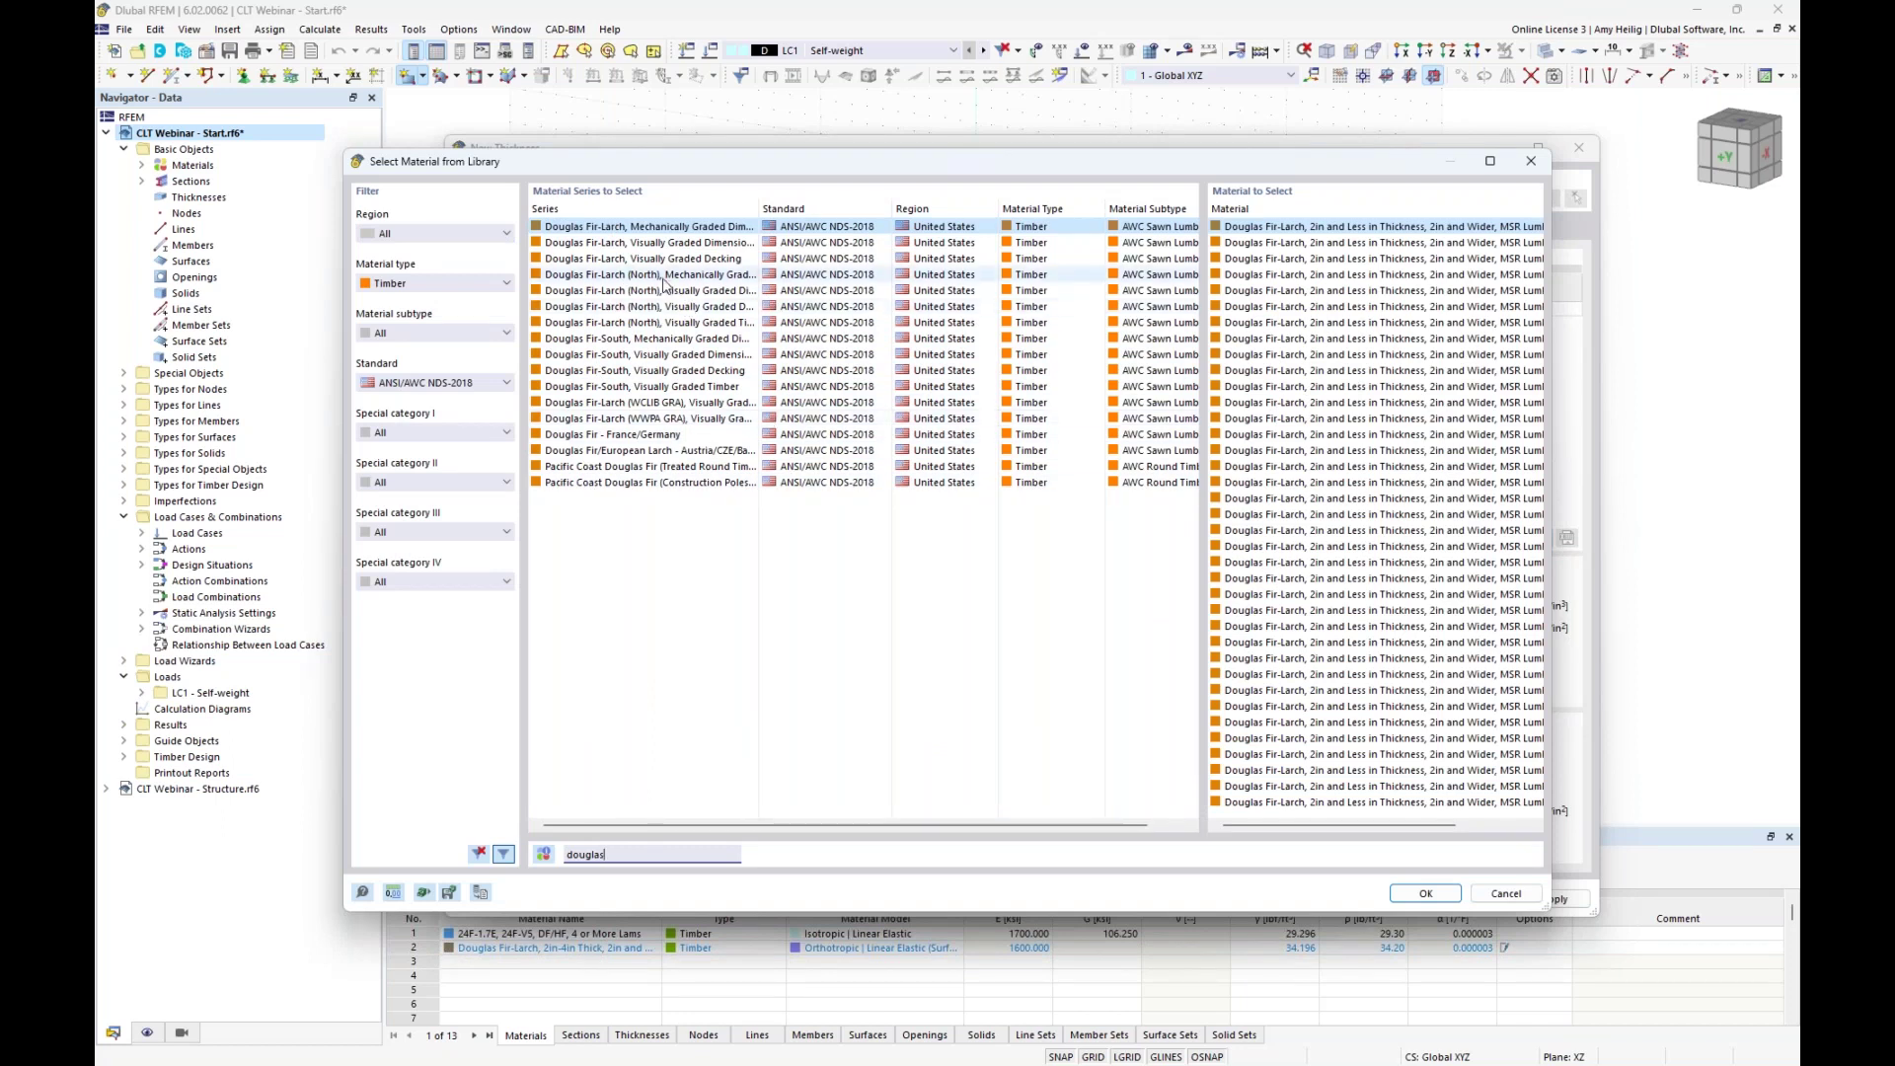
{"action": "left_click", "coordinate": [690, 243]}
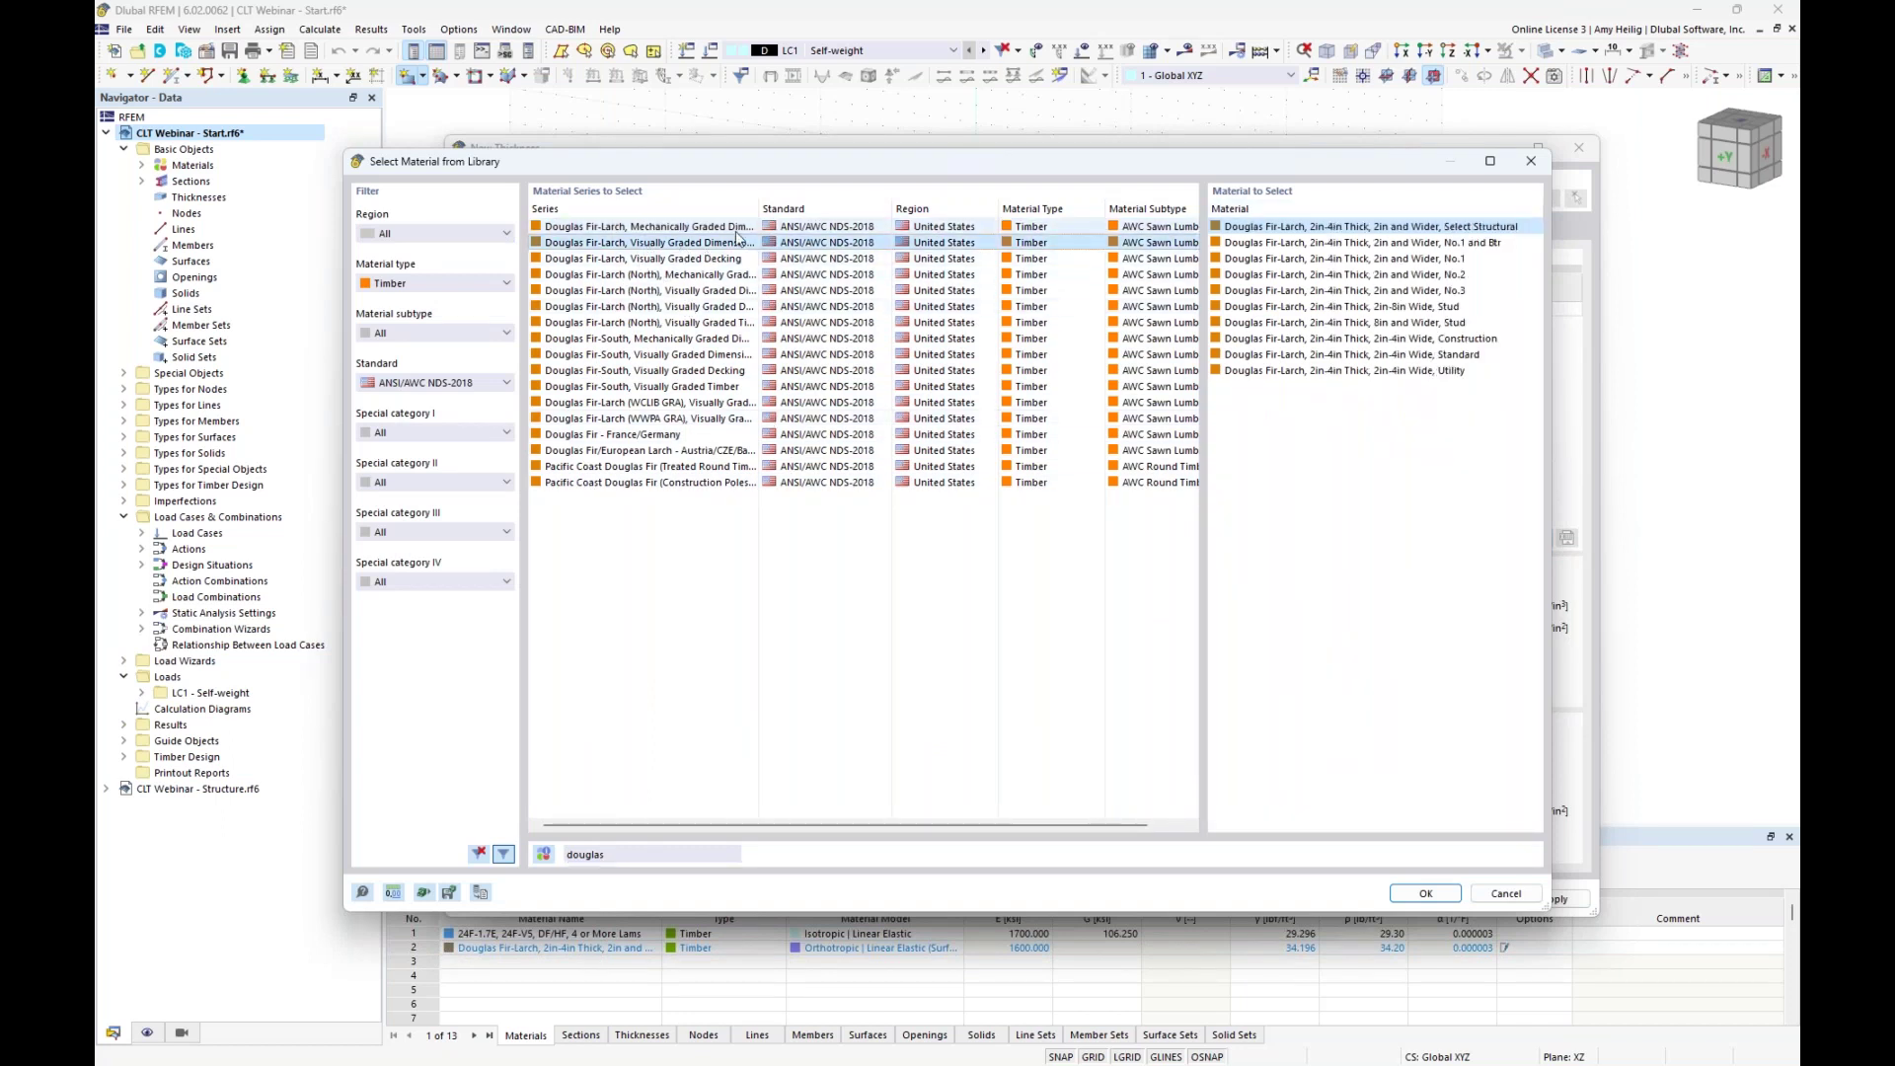
{"action": "left_click", "coordinate": [1387, 290]}
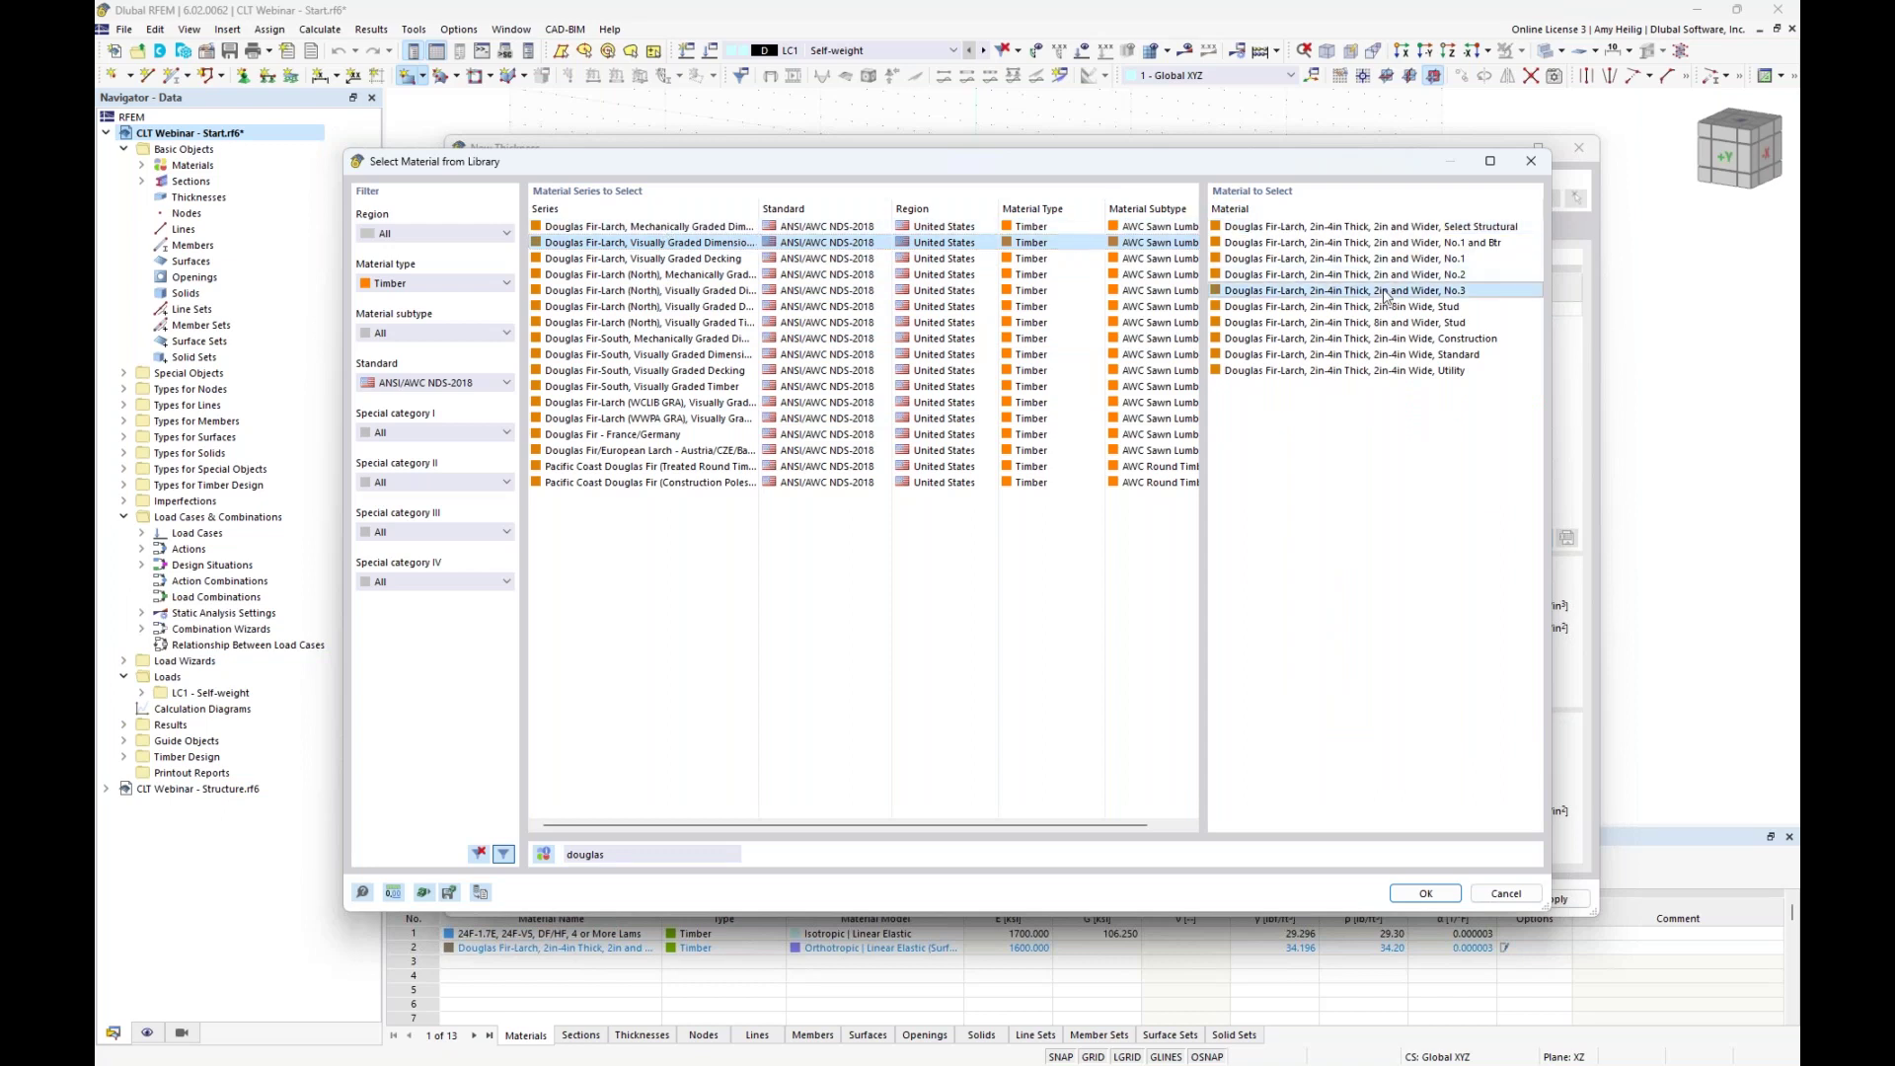
{"action": "left_click", "coordinate": [1425, 893]}
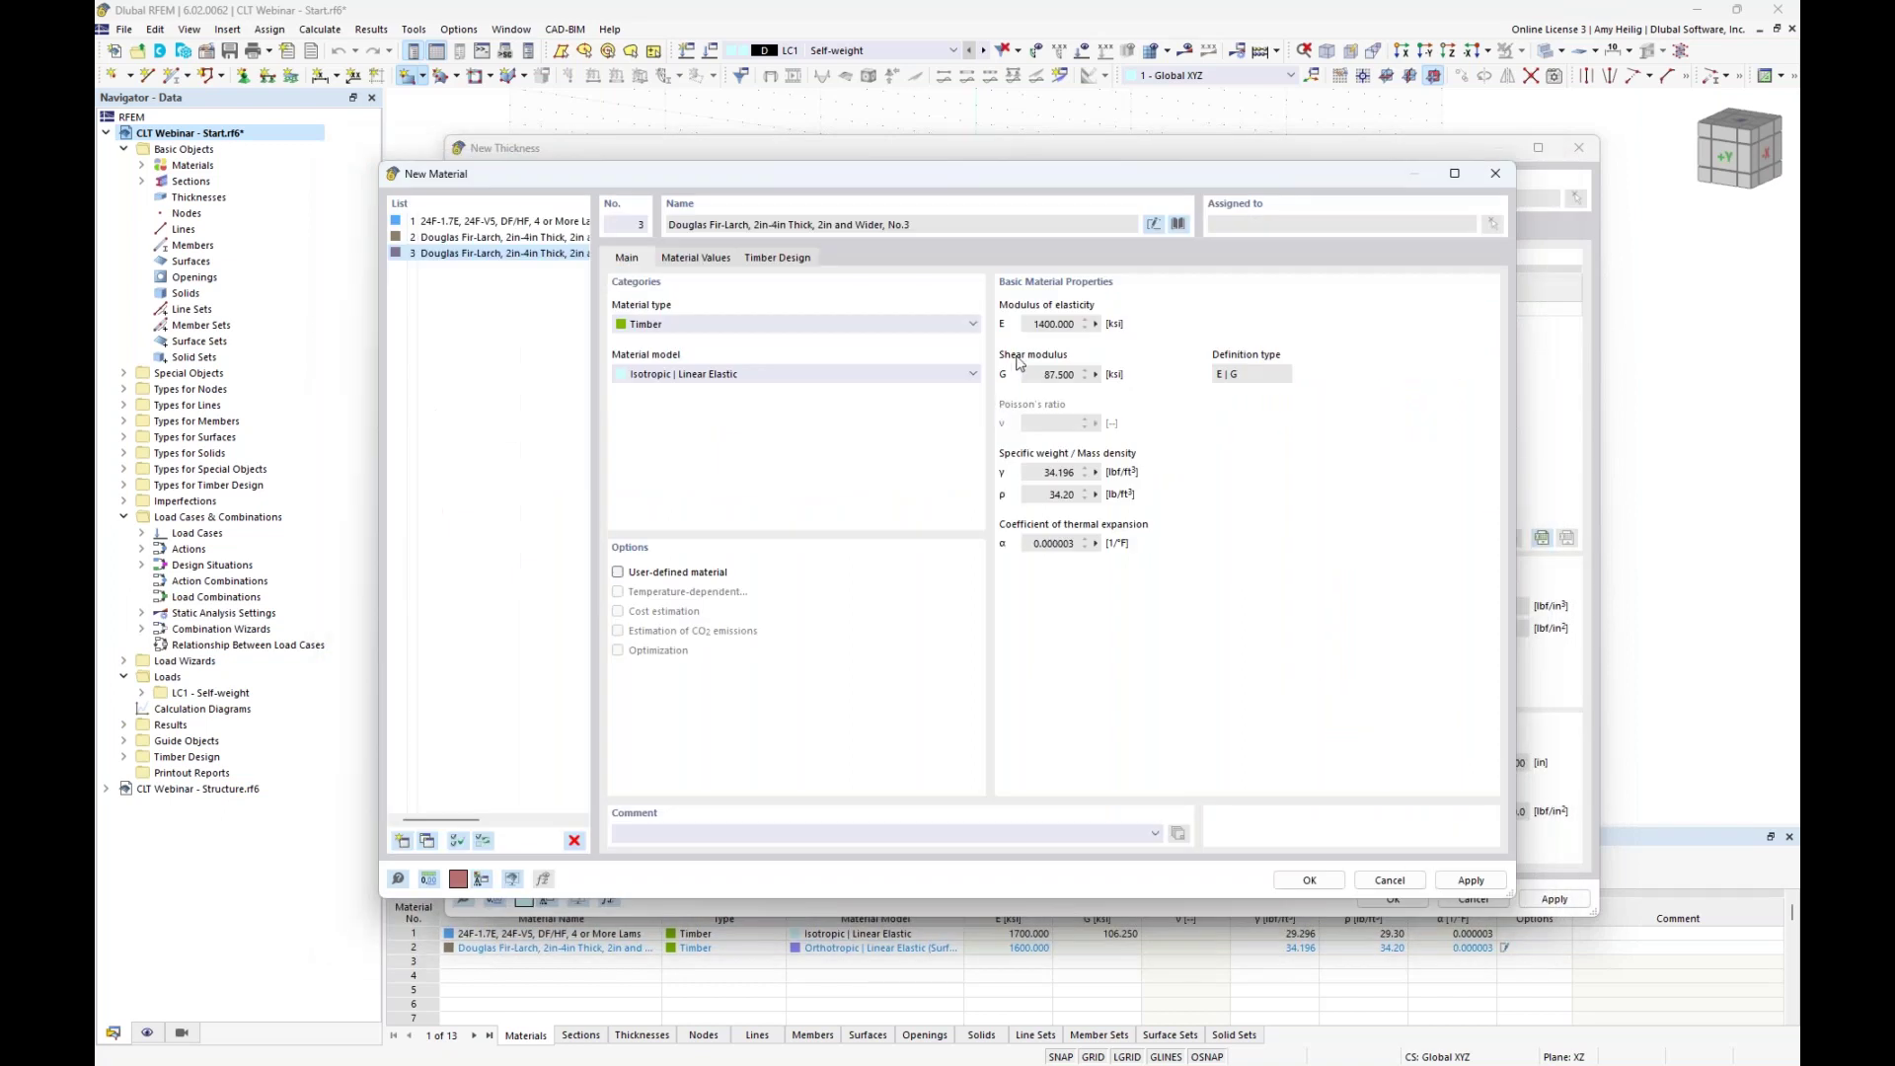
Set the new material's model to Orthotropic | Linear Elastic (Surfaces) and make it a user-defined material.
{"action": "left_click", "coordinate": [781, 376]}
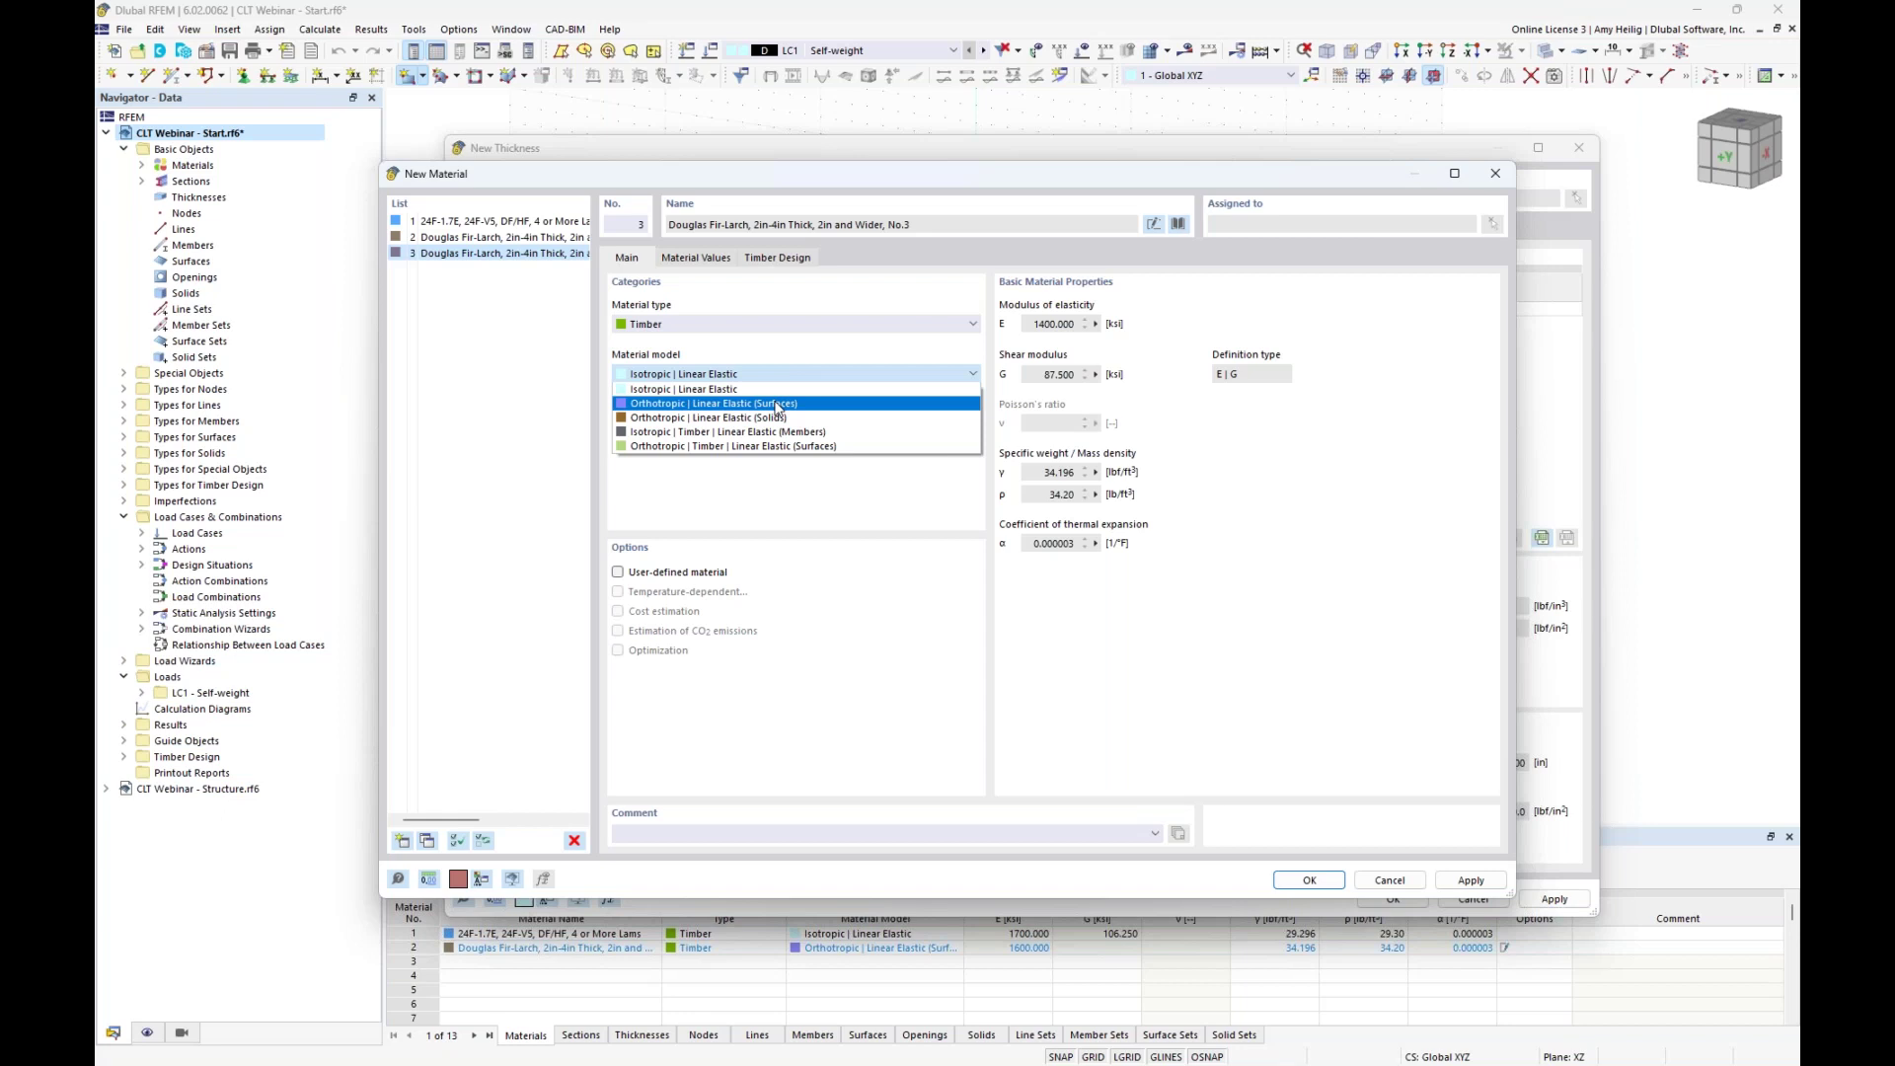
{"action": "left_click", "coordinate": [777, 405]}
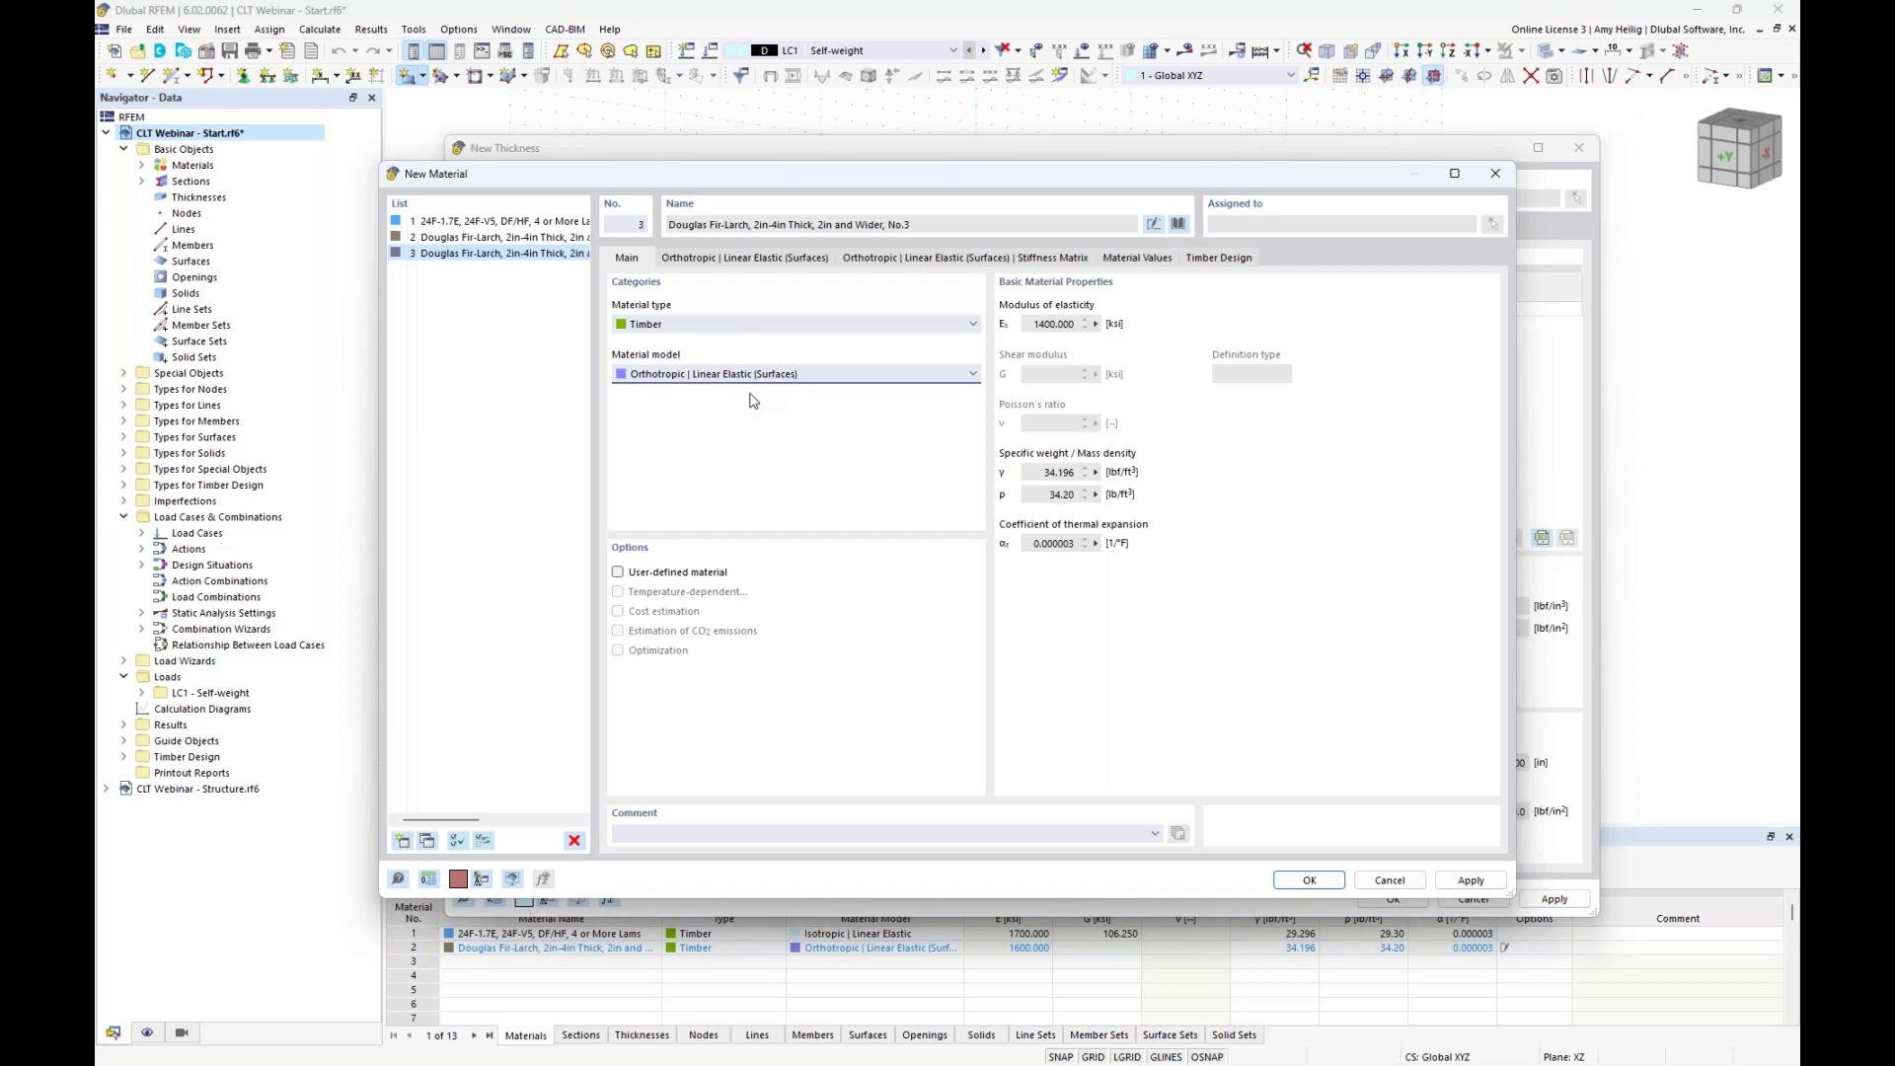
{"action": "left_click", "coordinate": [618, 573]}
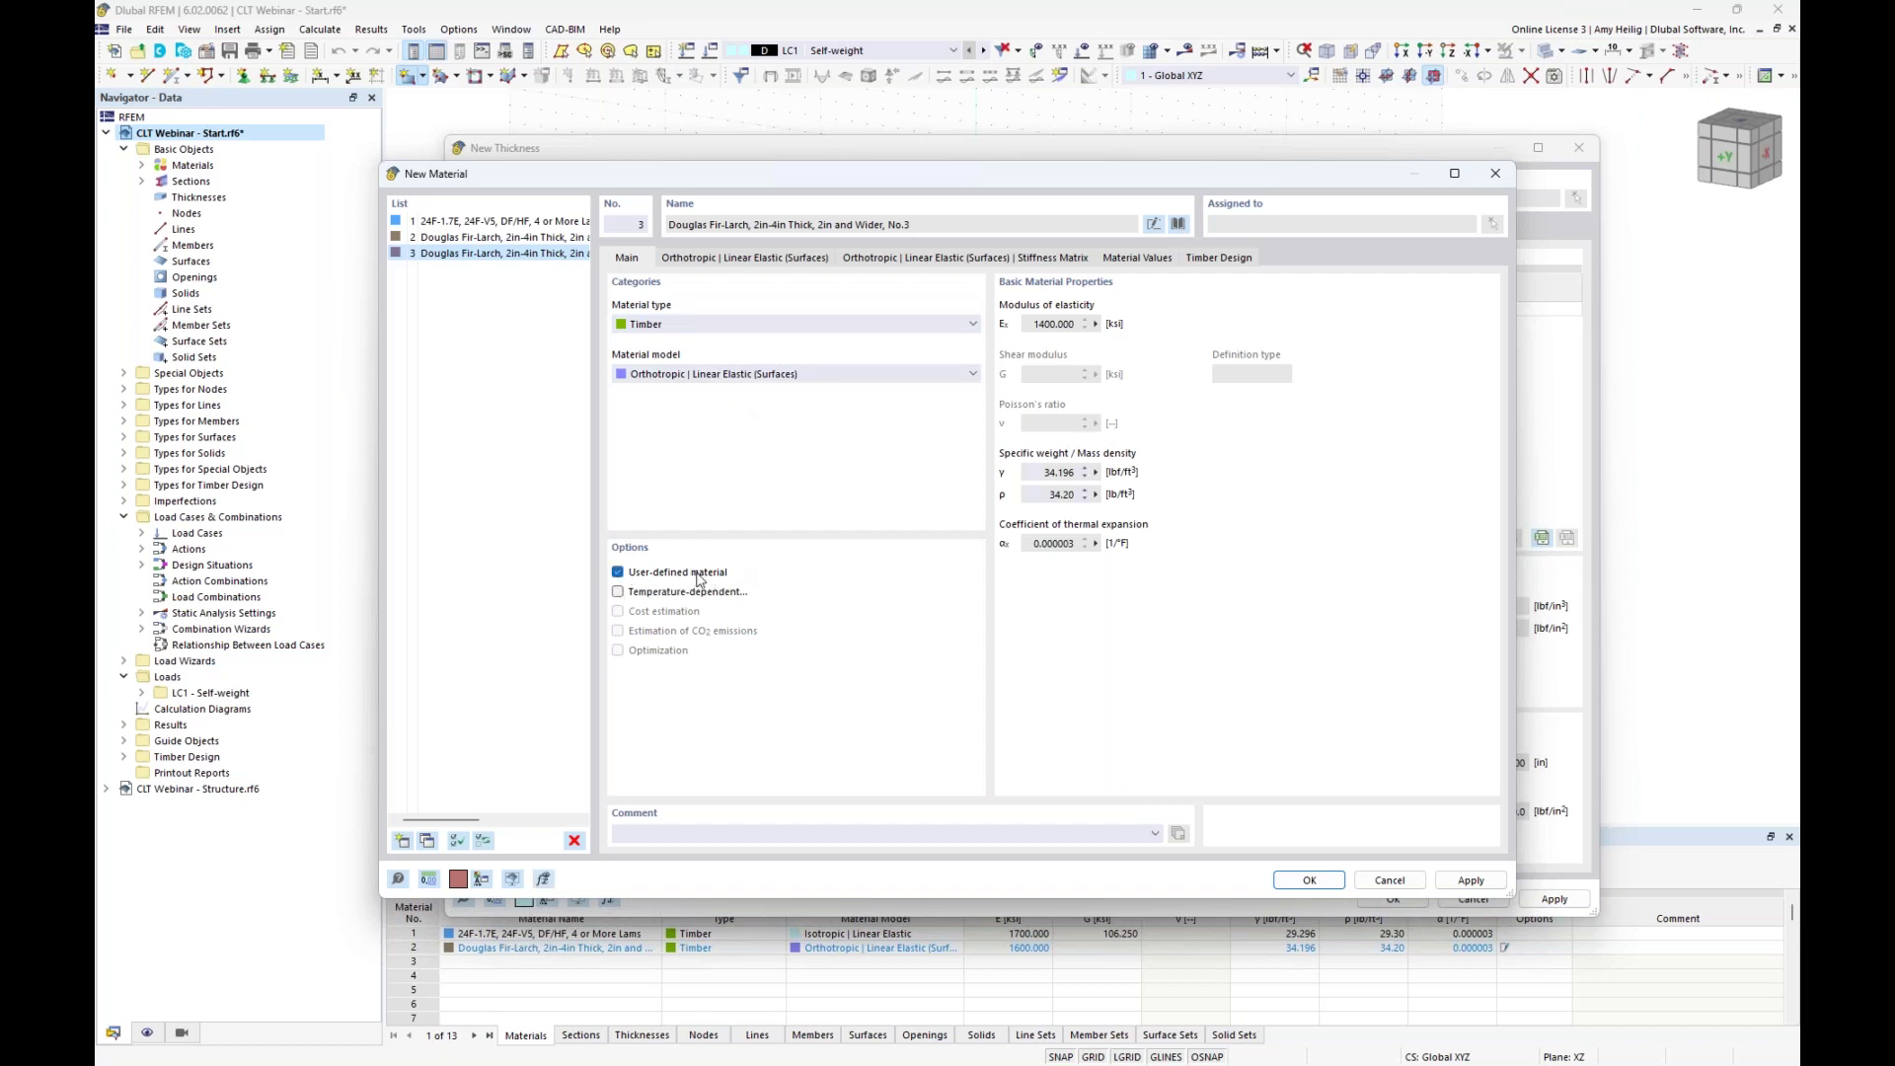
Set the orthotropic modulus of elasticity Ey to 0 and review the material's strength and stiffness values.
{"action": "left_click", "coordinate": [762, 259]}
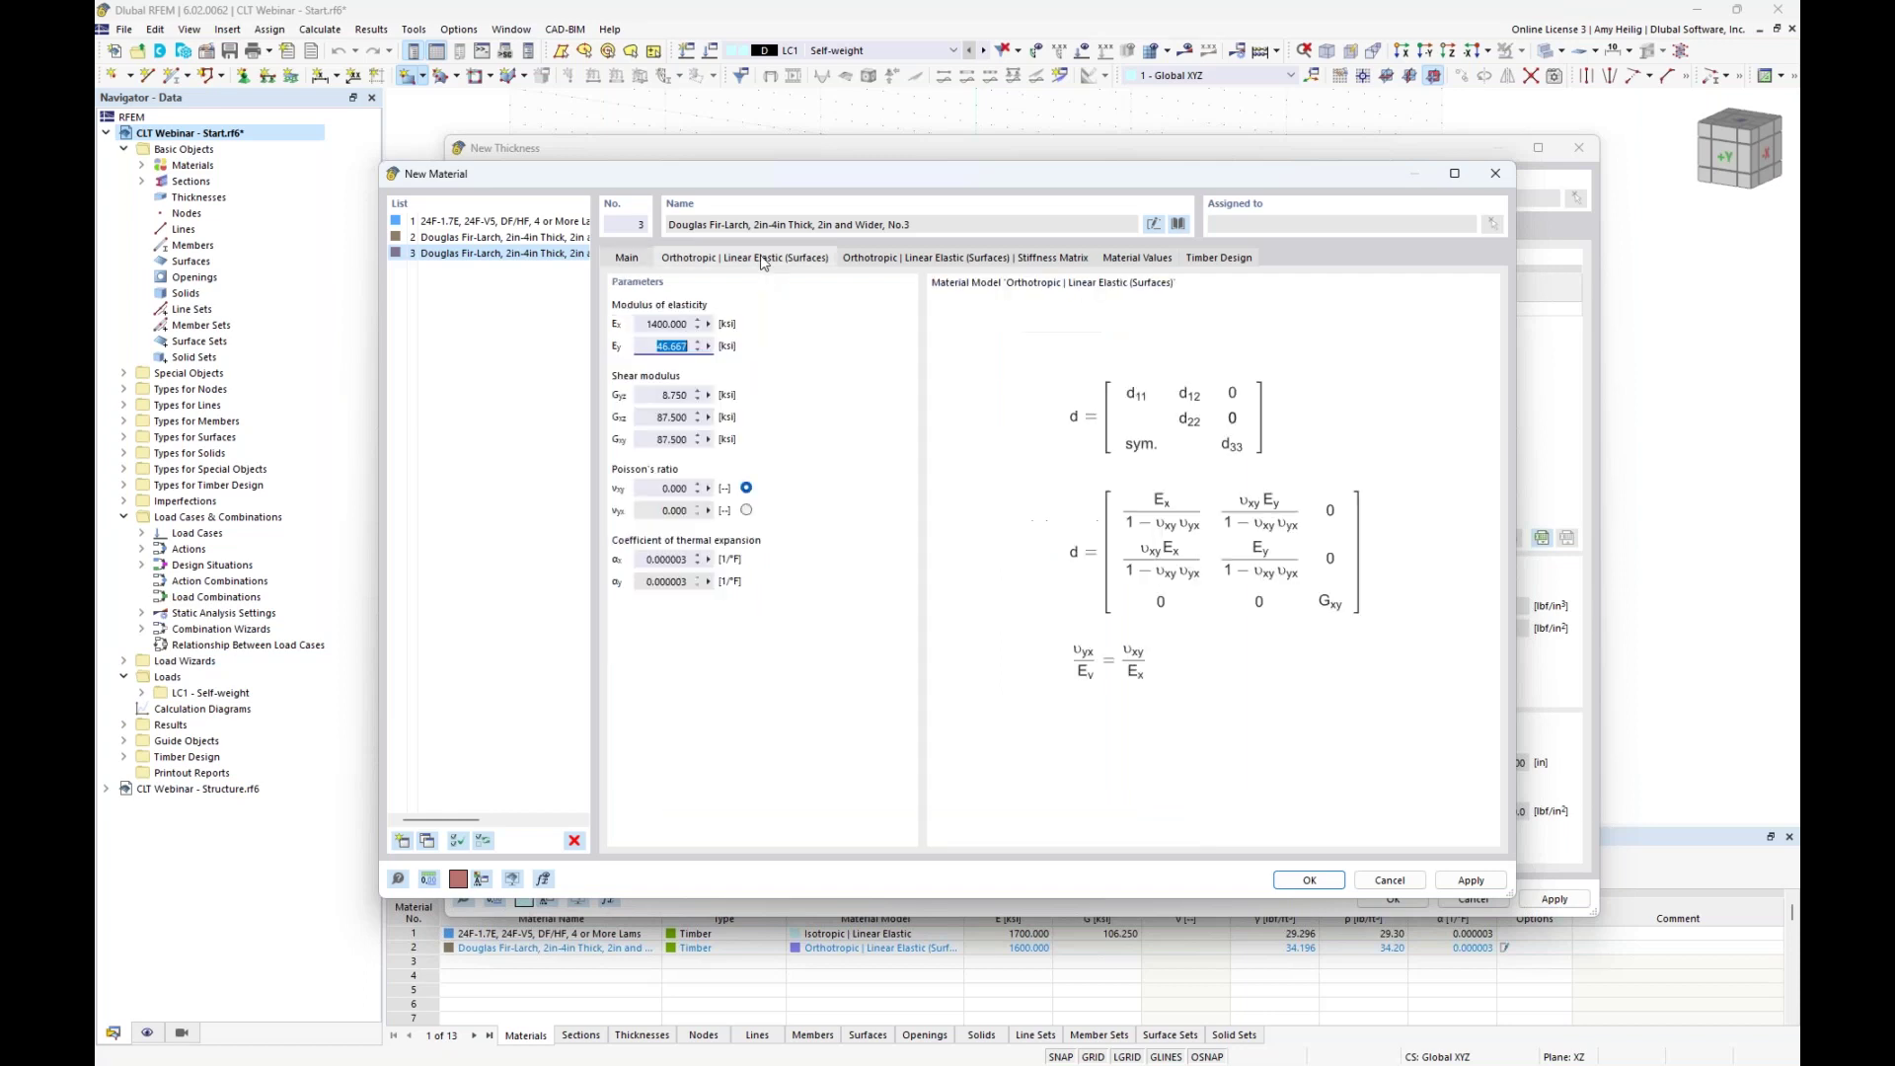
{"action": "left_click", "coordinate": [651, 349]}
{"action": "left_click_drag", "start_coordinate": [651, 348], "coordinate": [685, 351]}
{"action": "type", "text": "0"}
{"action": "left_click", "coordinate": [1122, 260]}
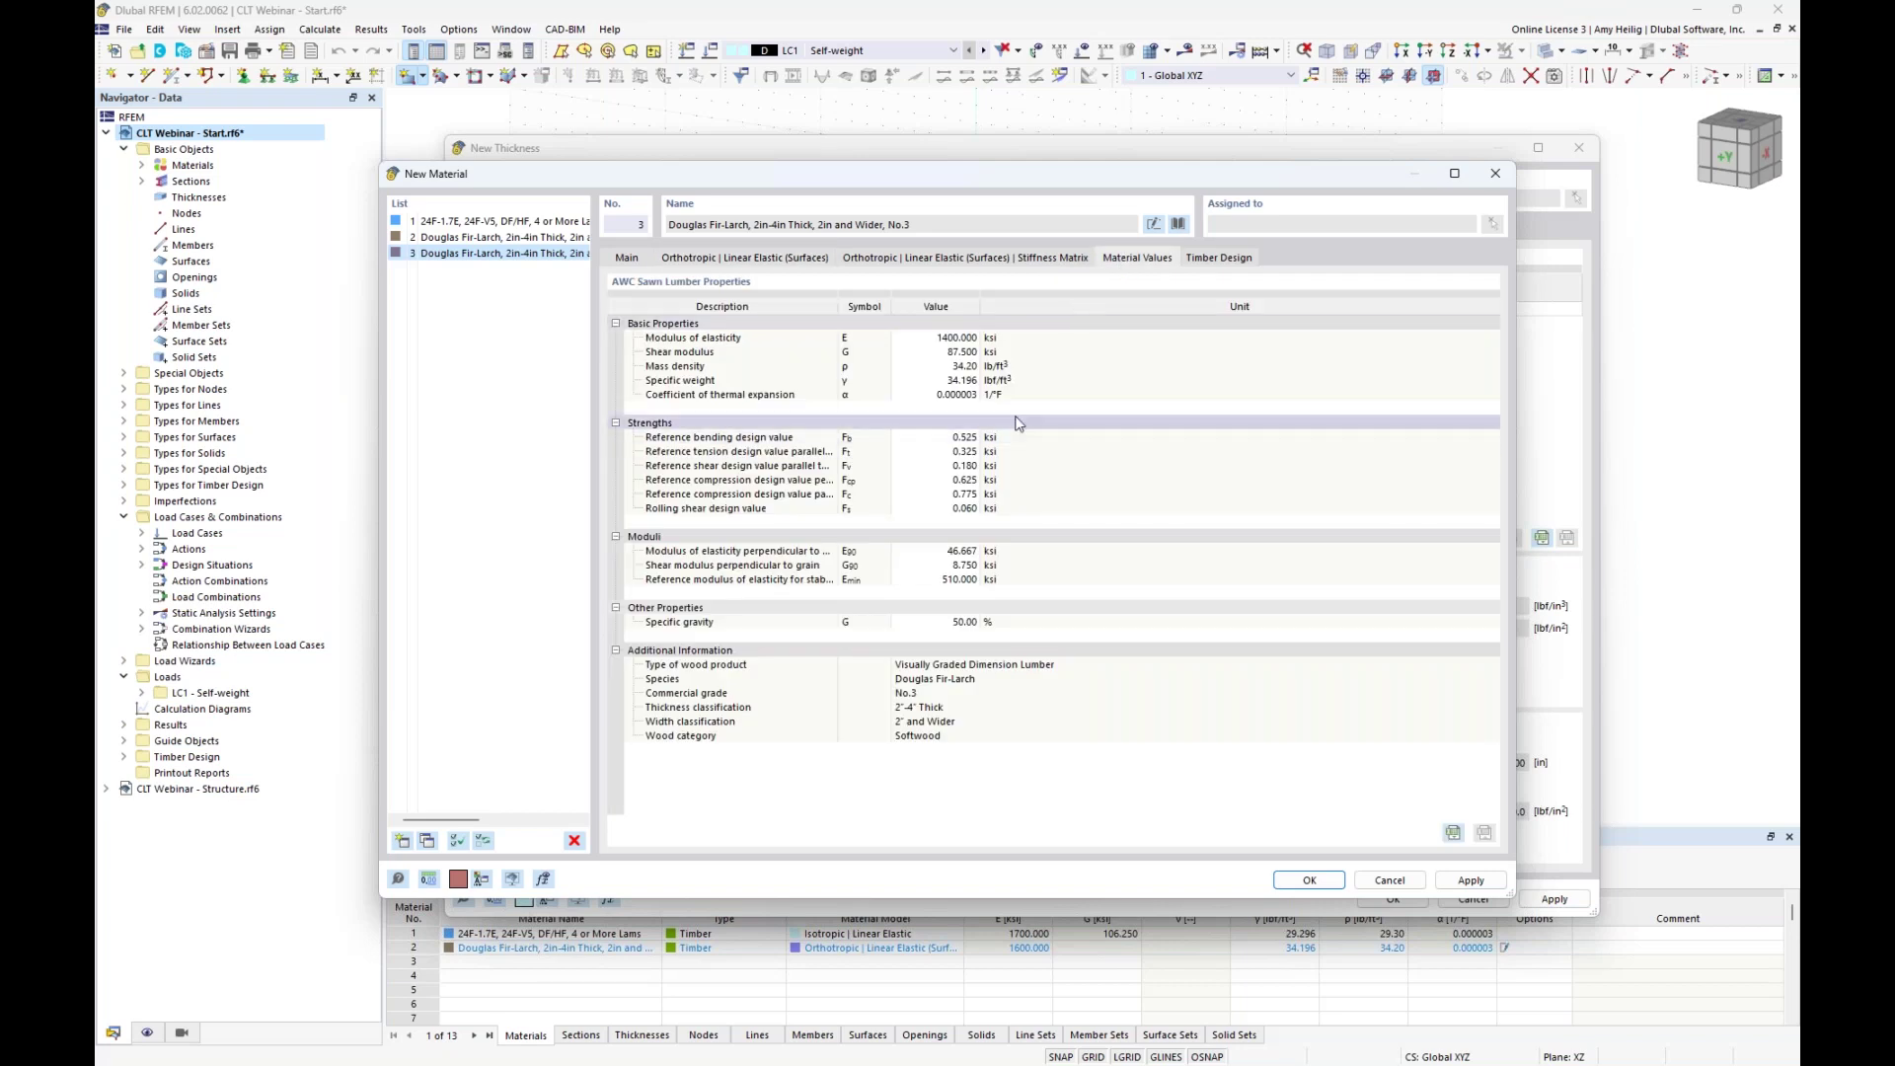
{"action": "left_click", "coordinate": [636, 263]}
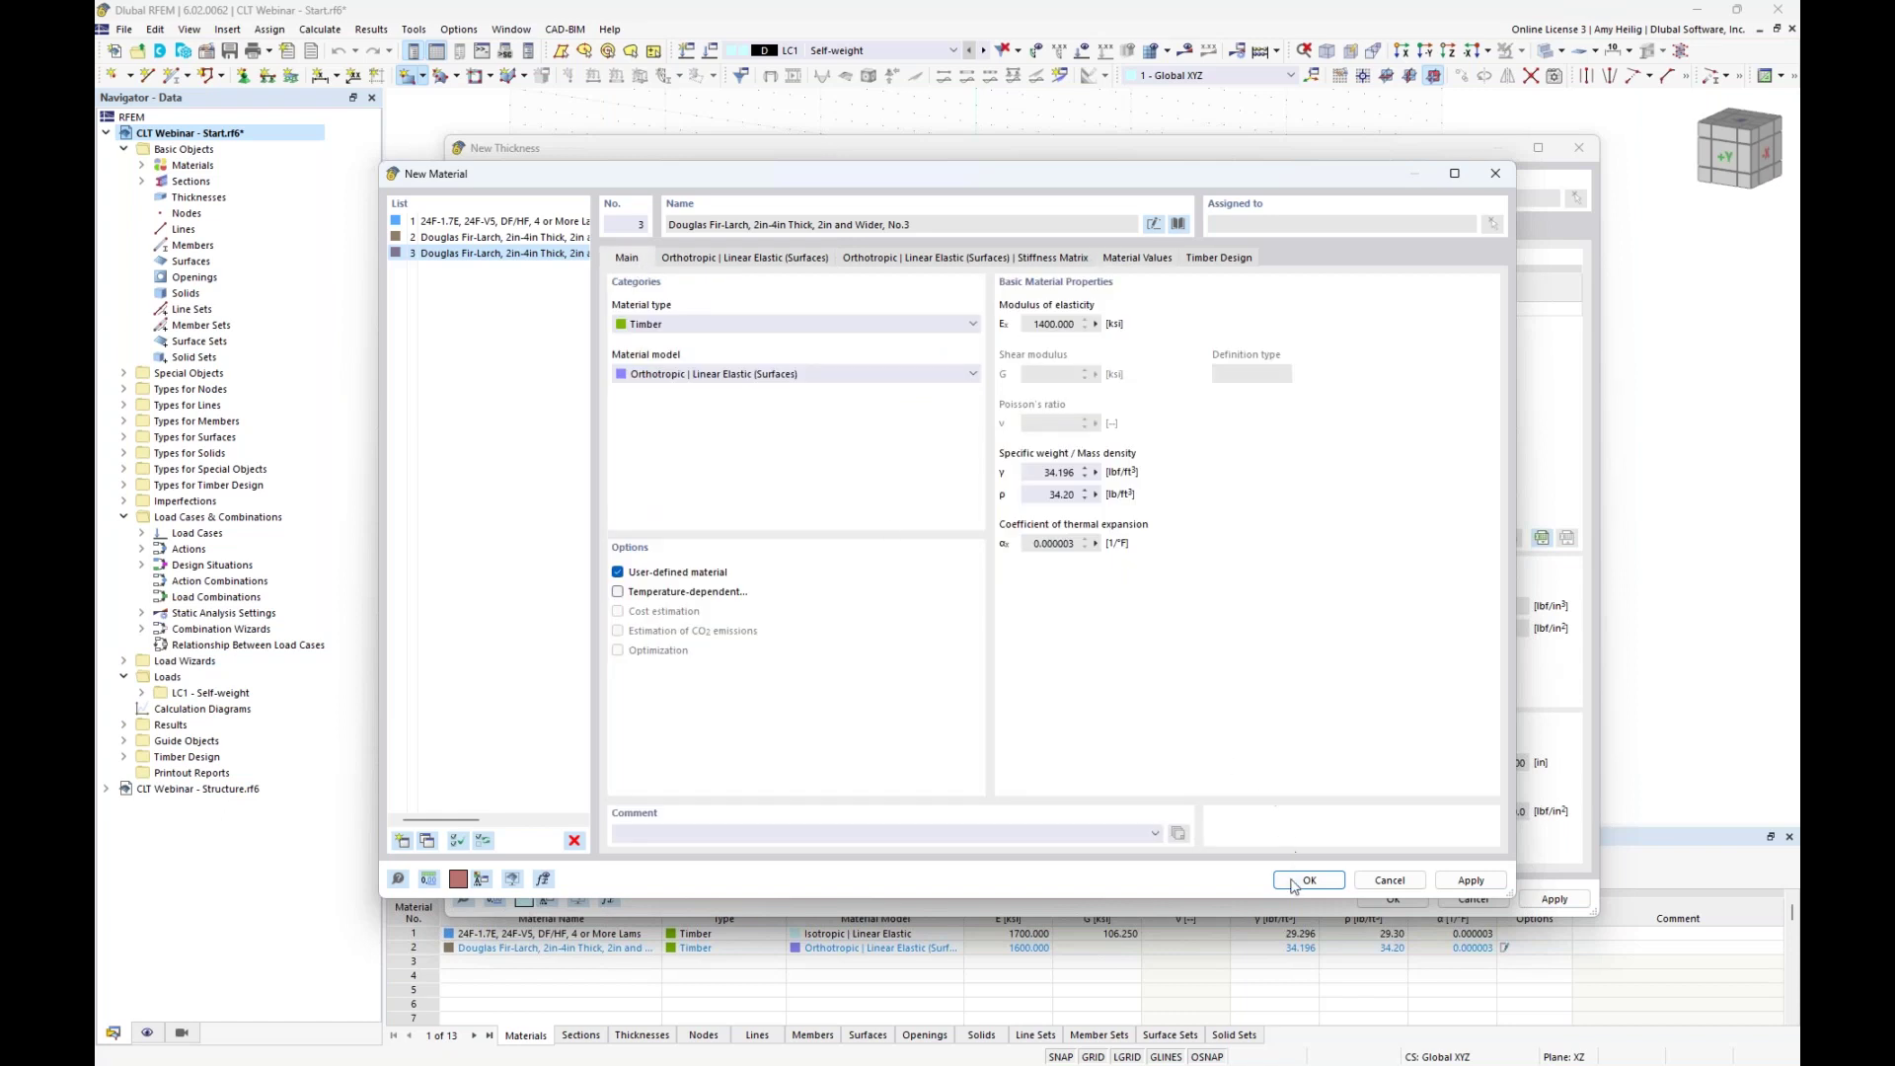
Accept the user-defined Douglas Fir-Larch, 2in-4in Thick, 2in and Wider, No.3 material.
{"action": "key", "text": "Return"}
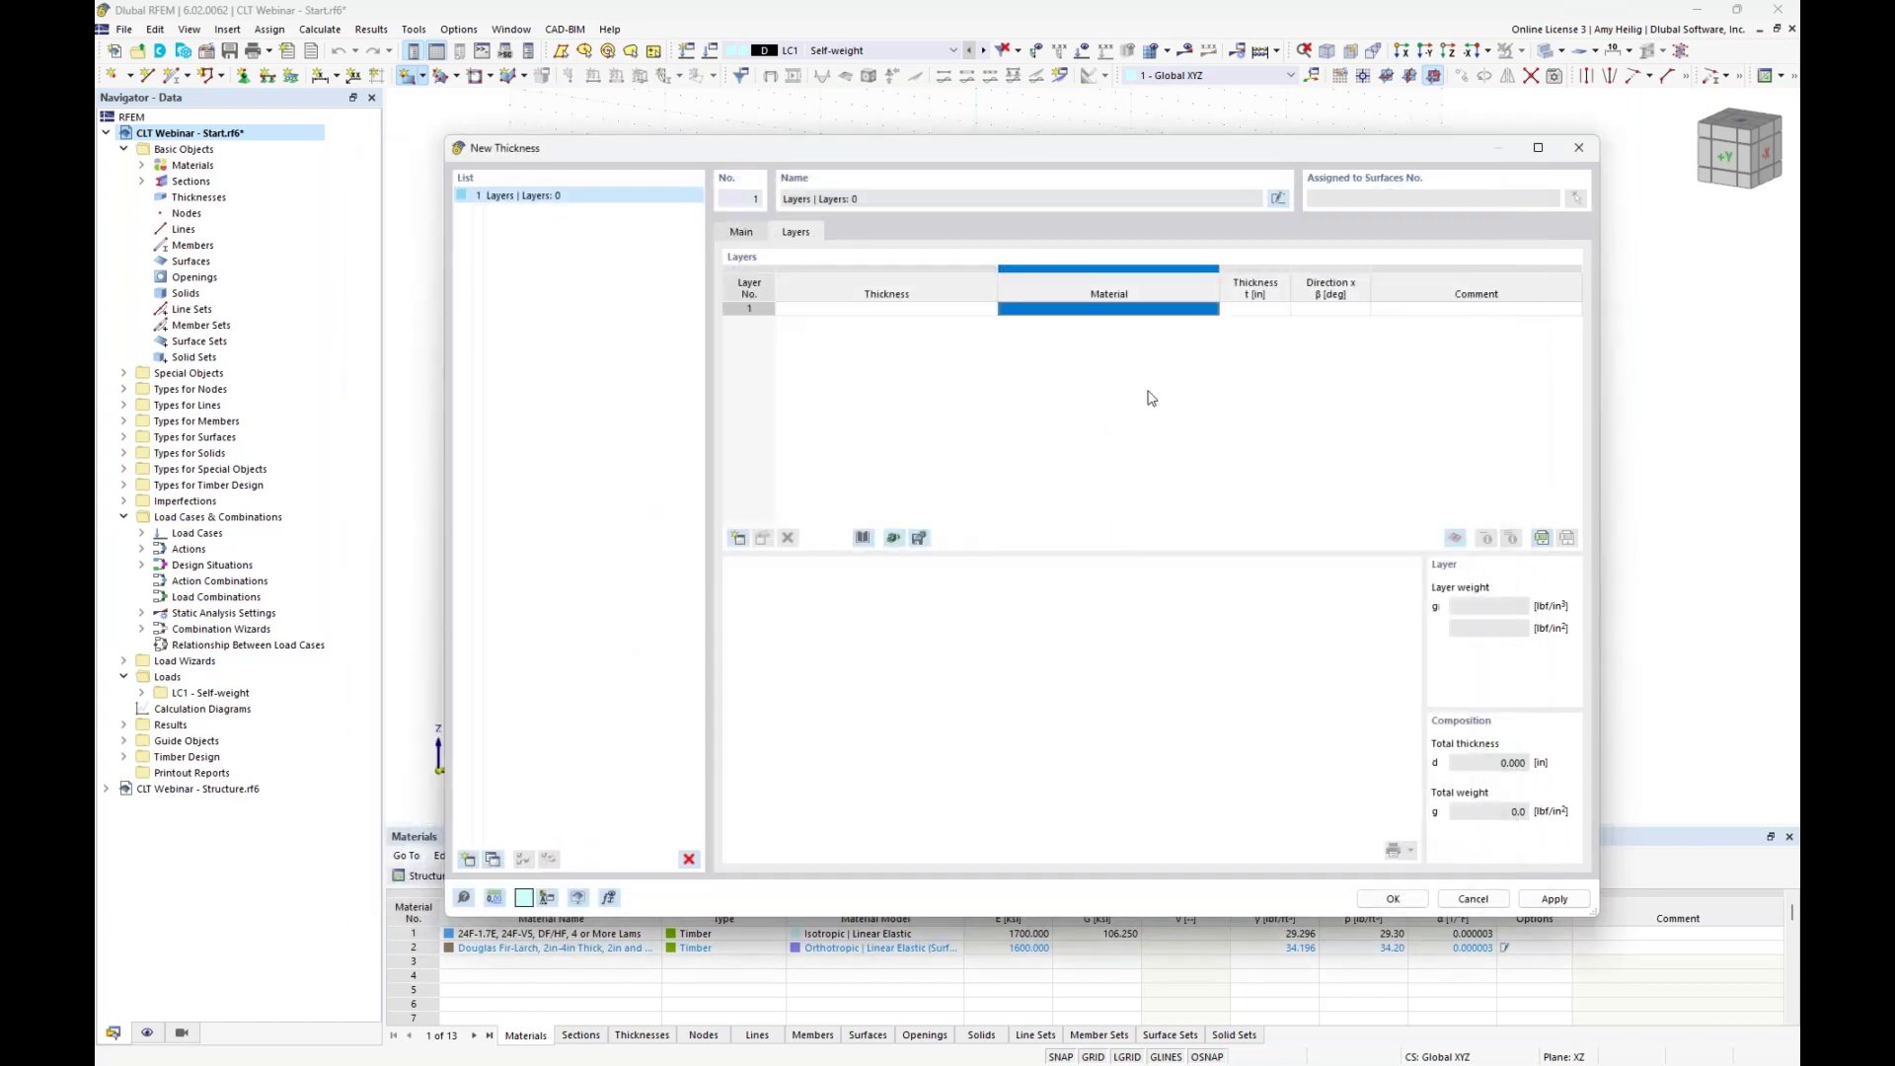
Define layer 1 of the thickness with Douglas Fir-Larch No.2, 1.5 in thick, at a direction of 0°.
{"action": "left_click", "coordinate": [1192, 310]}
{"action": "left_click", "coordinate": [1212, 310]}
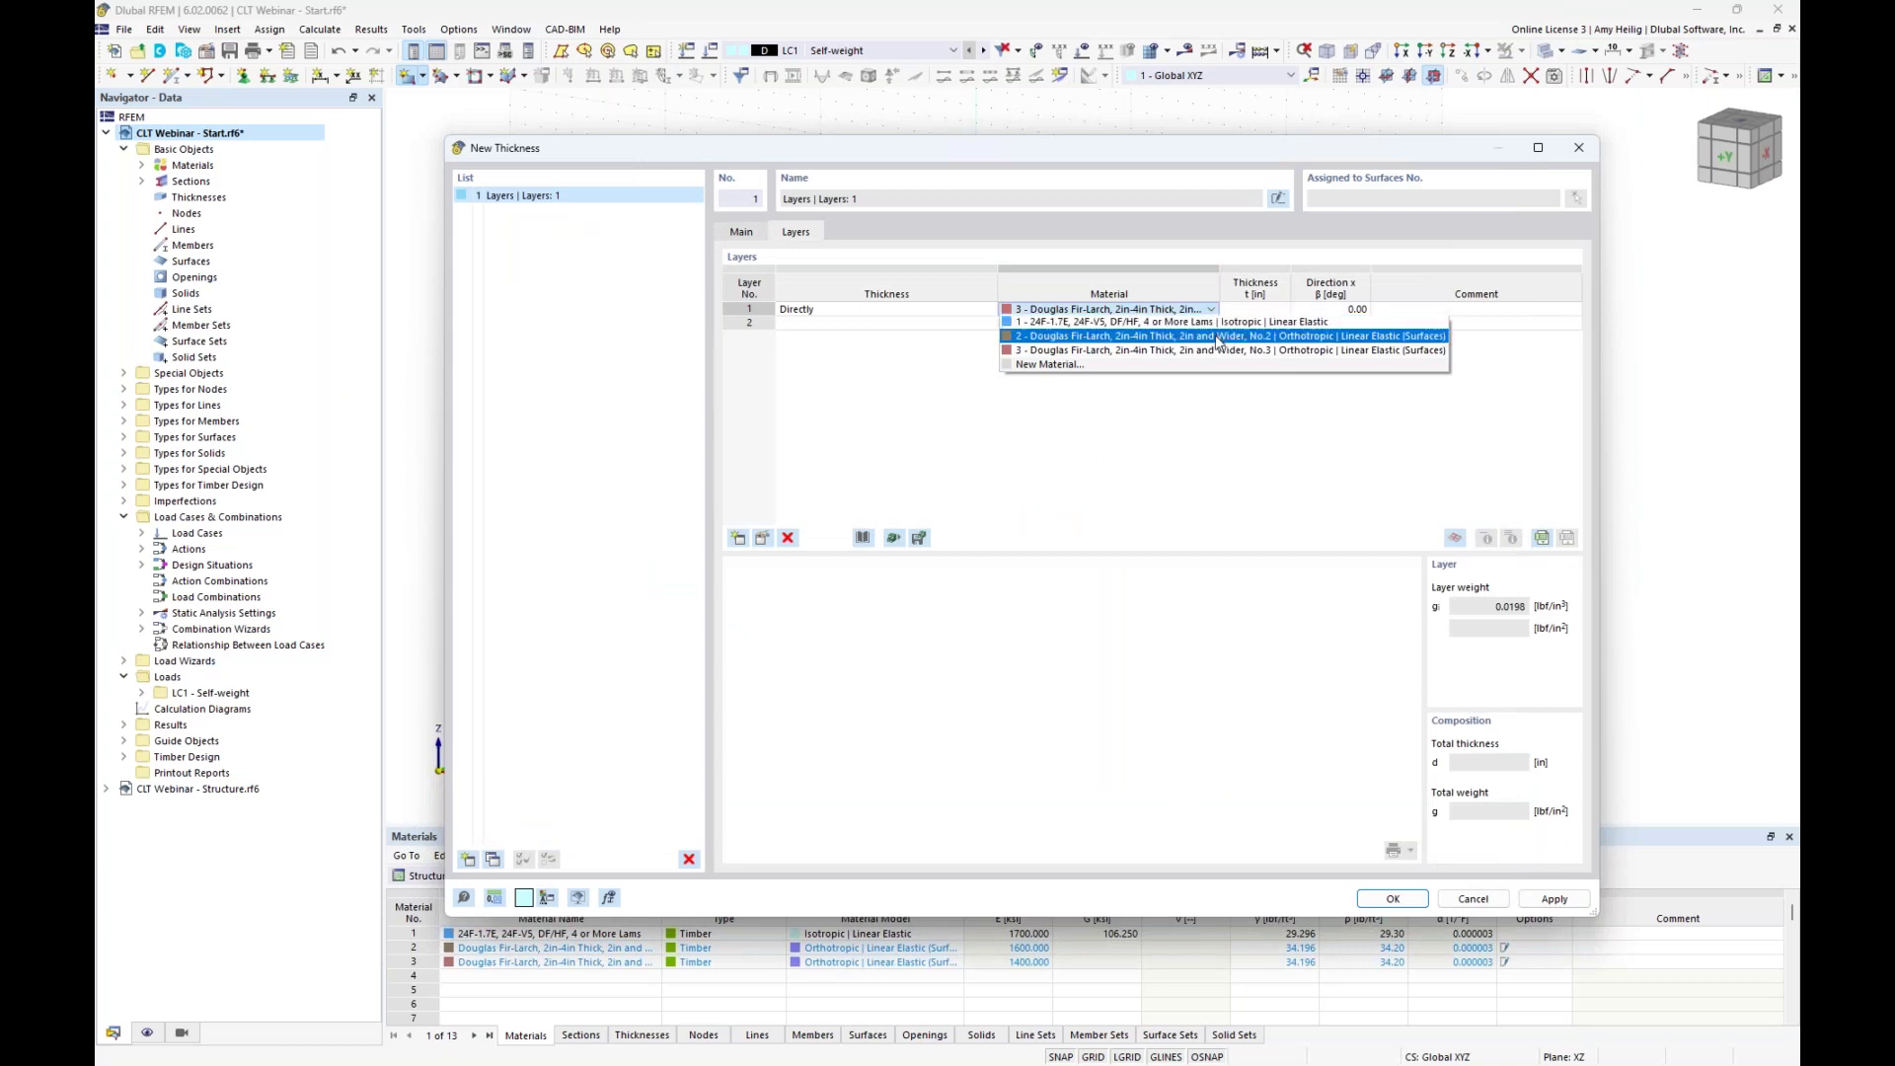
{"action": "left_click", "coordinate": [1219, 336]}
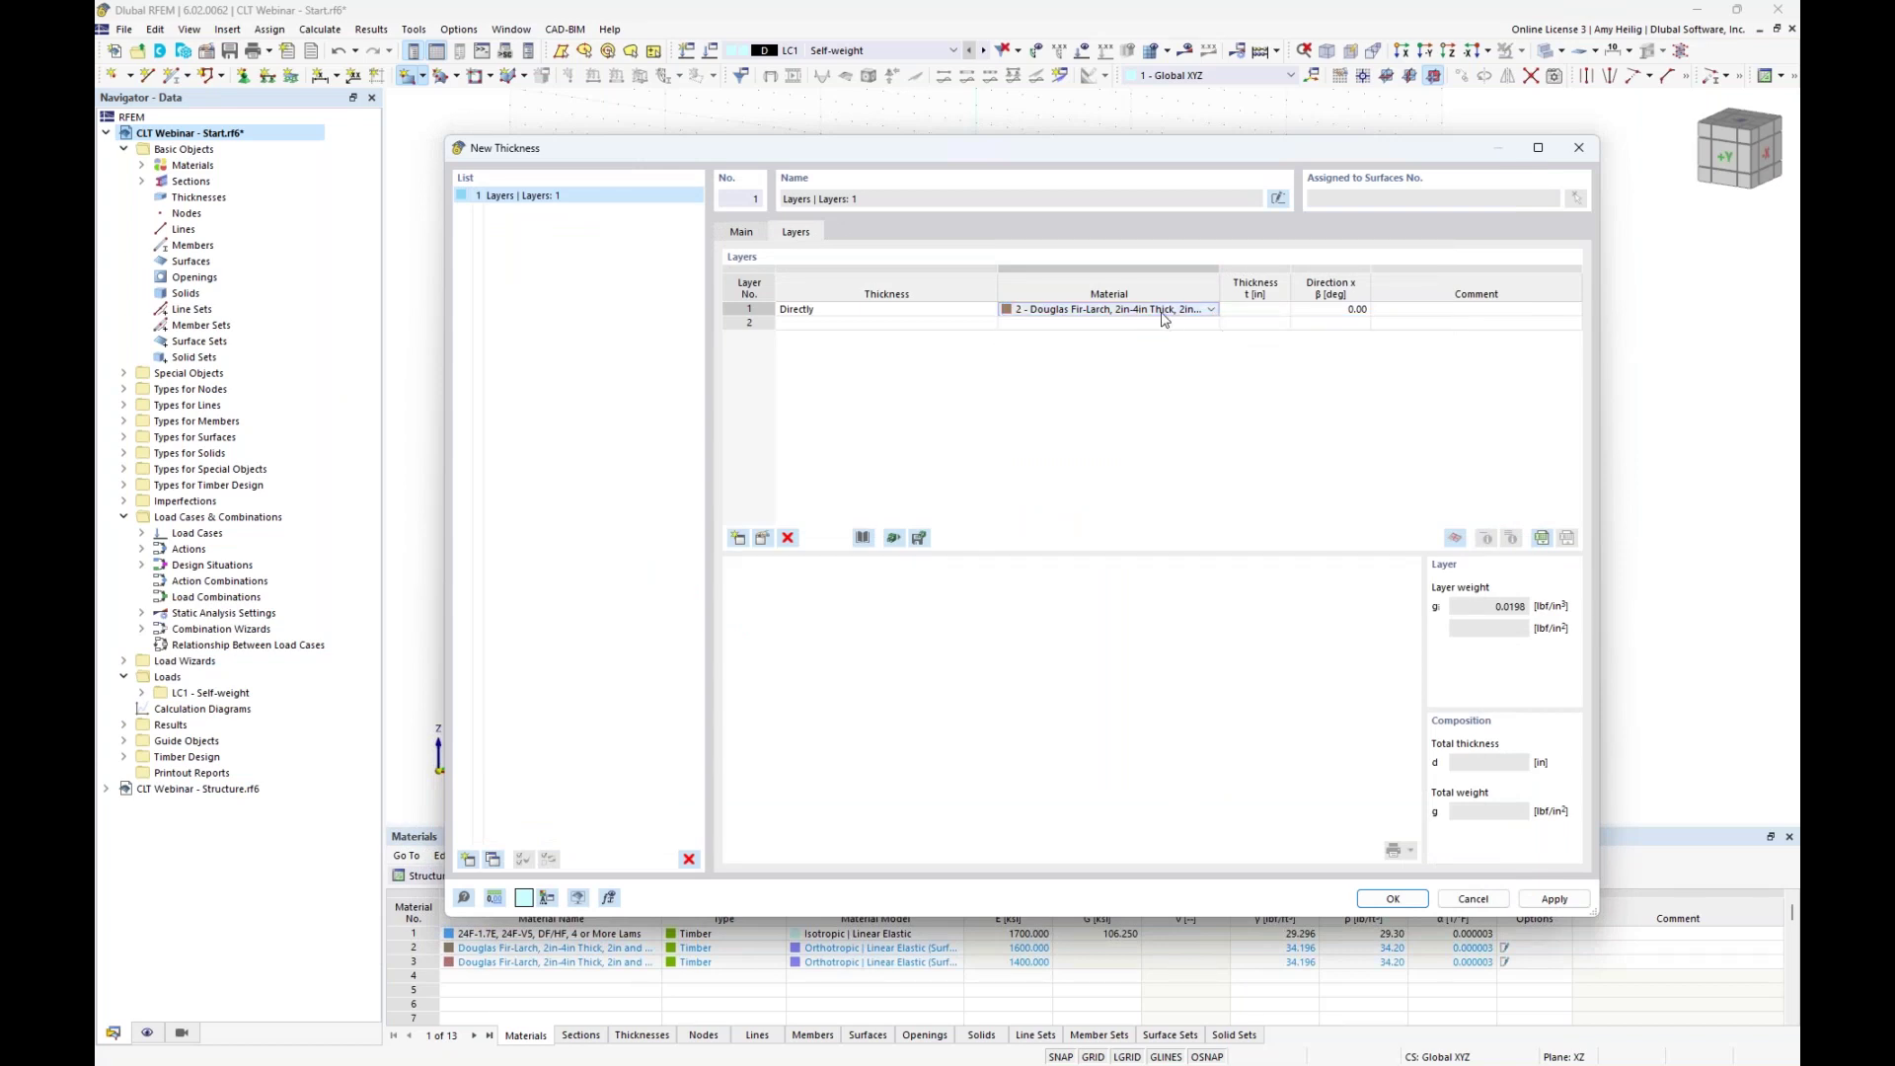
{"action": "left_click", "coordinate": [1249, 309]}
{"action": "type", "text": "1.5"}
{"action": "left_click", "coordinate": [1322, 309]}
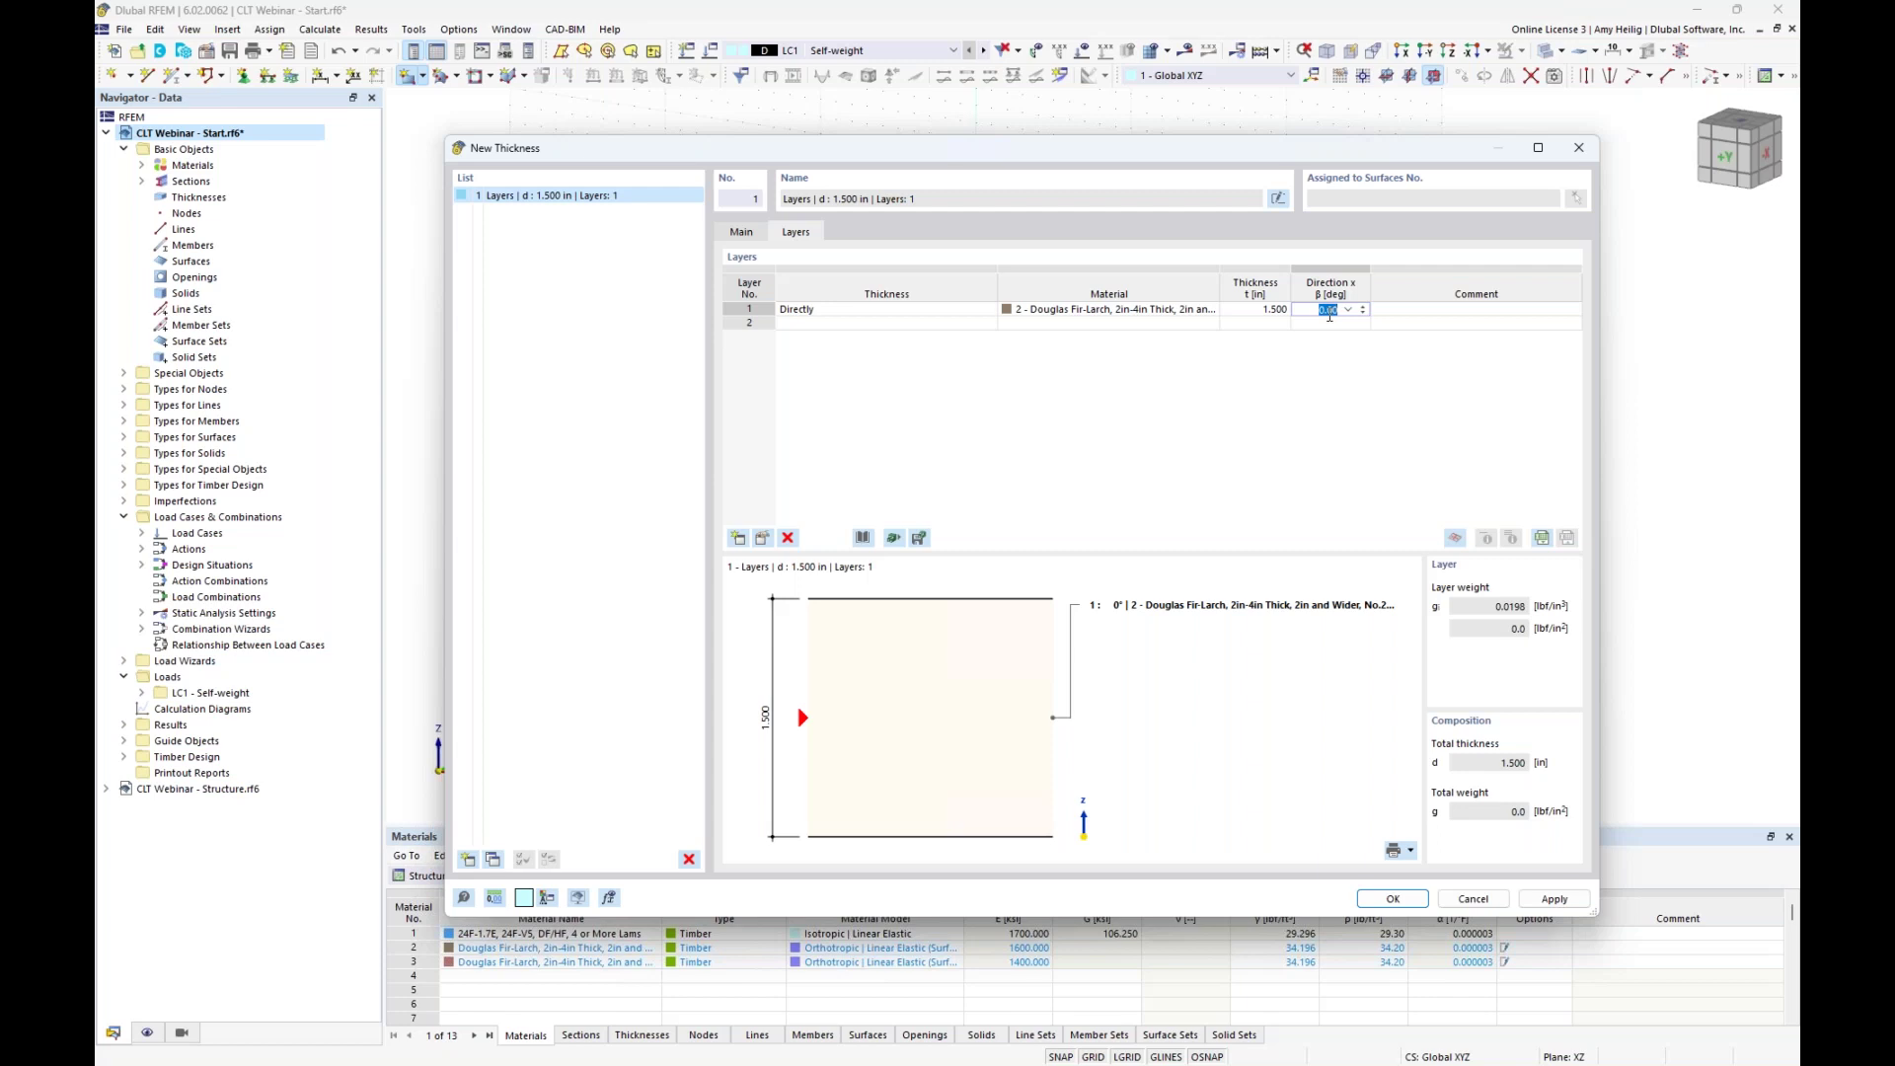
Add layer 2 with Douglas Fir-Larch No.3, 1.5 in thick, and set its direction to 90°.
{"action": "left_click", "coordinate": [1212, 323]}
{"action": "left_click", "coordinate": [1213, 324]}
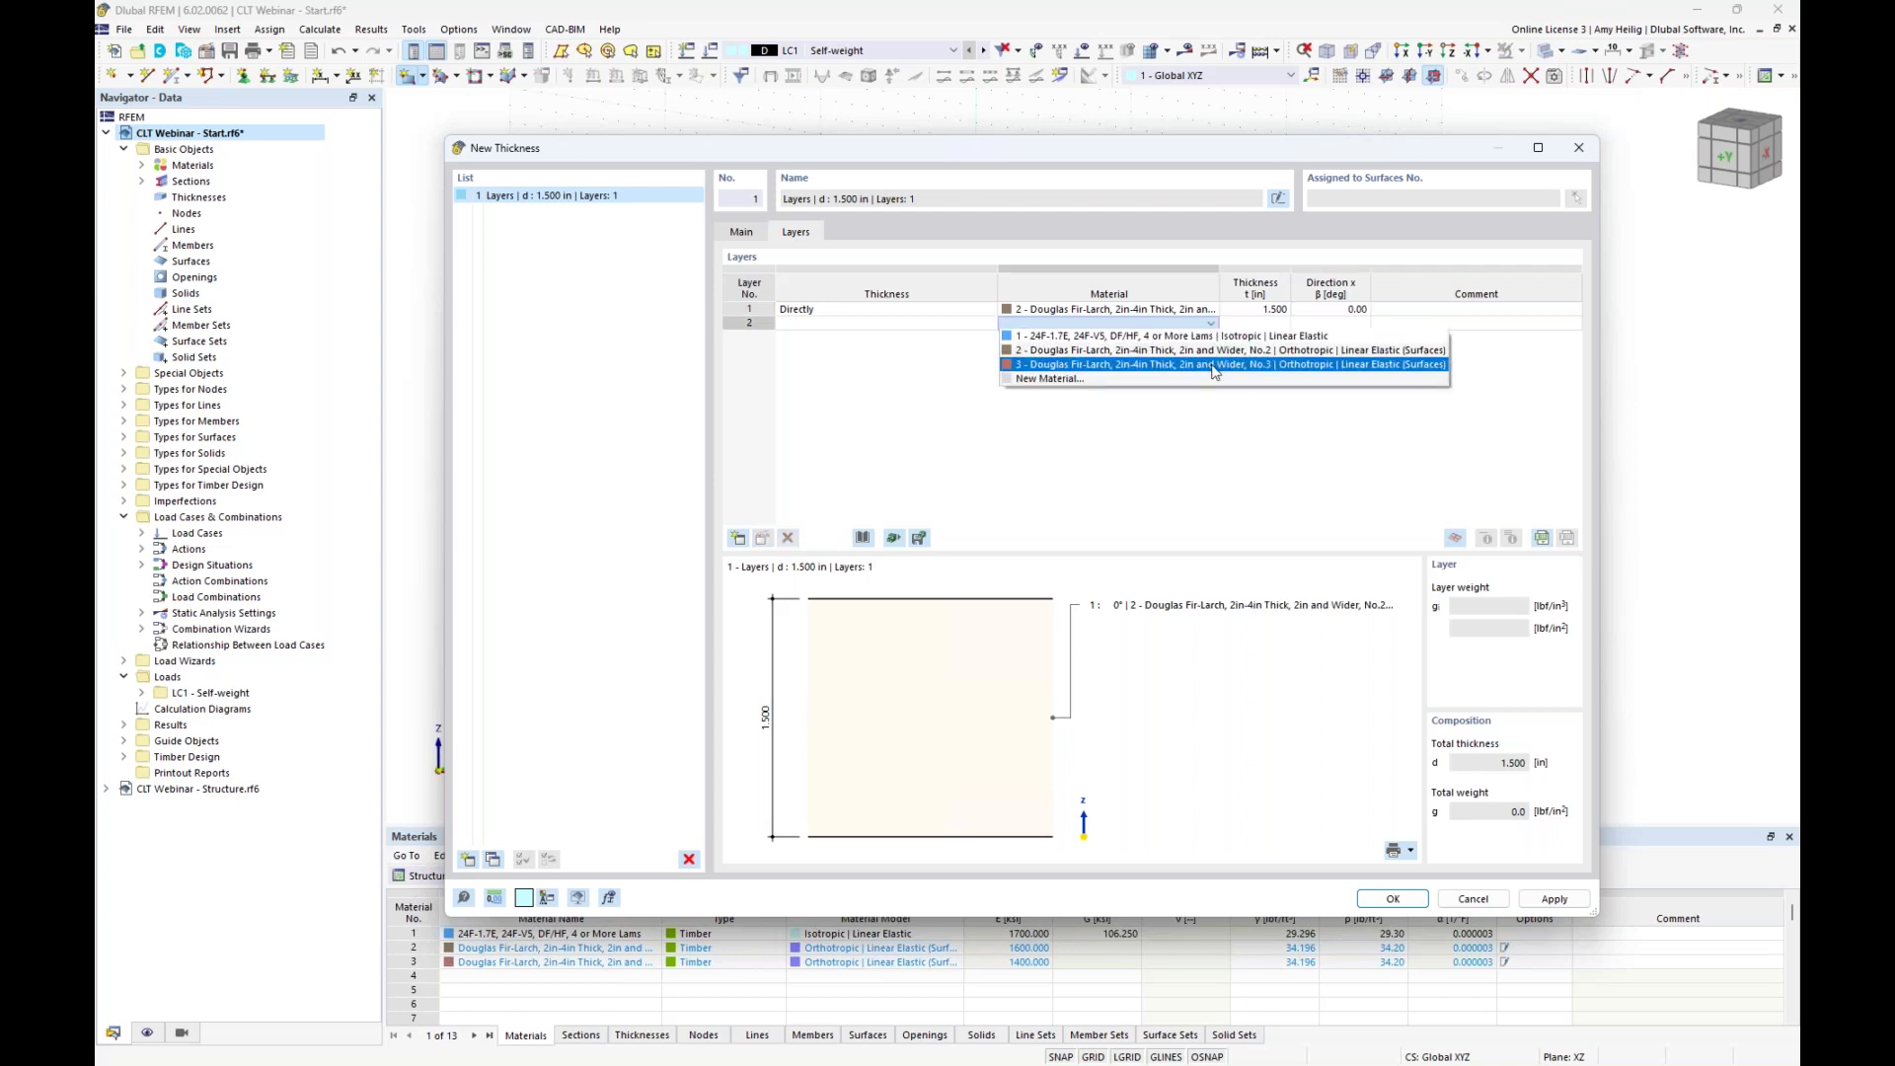
{"action": "left_click", "coordinate": [1213, 365]}
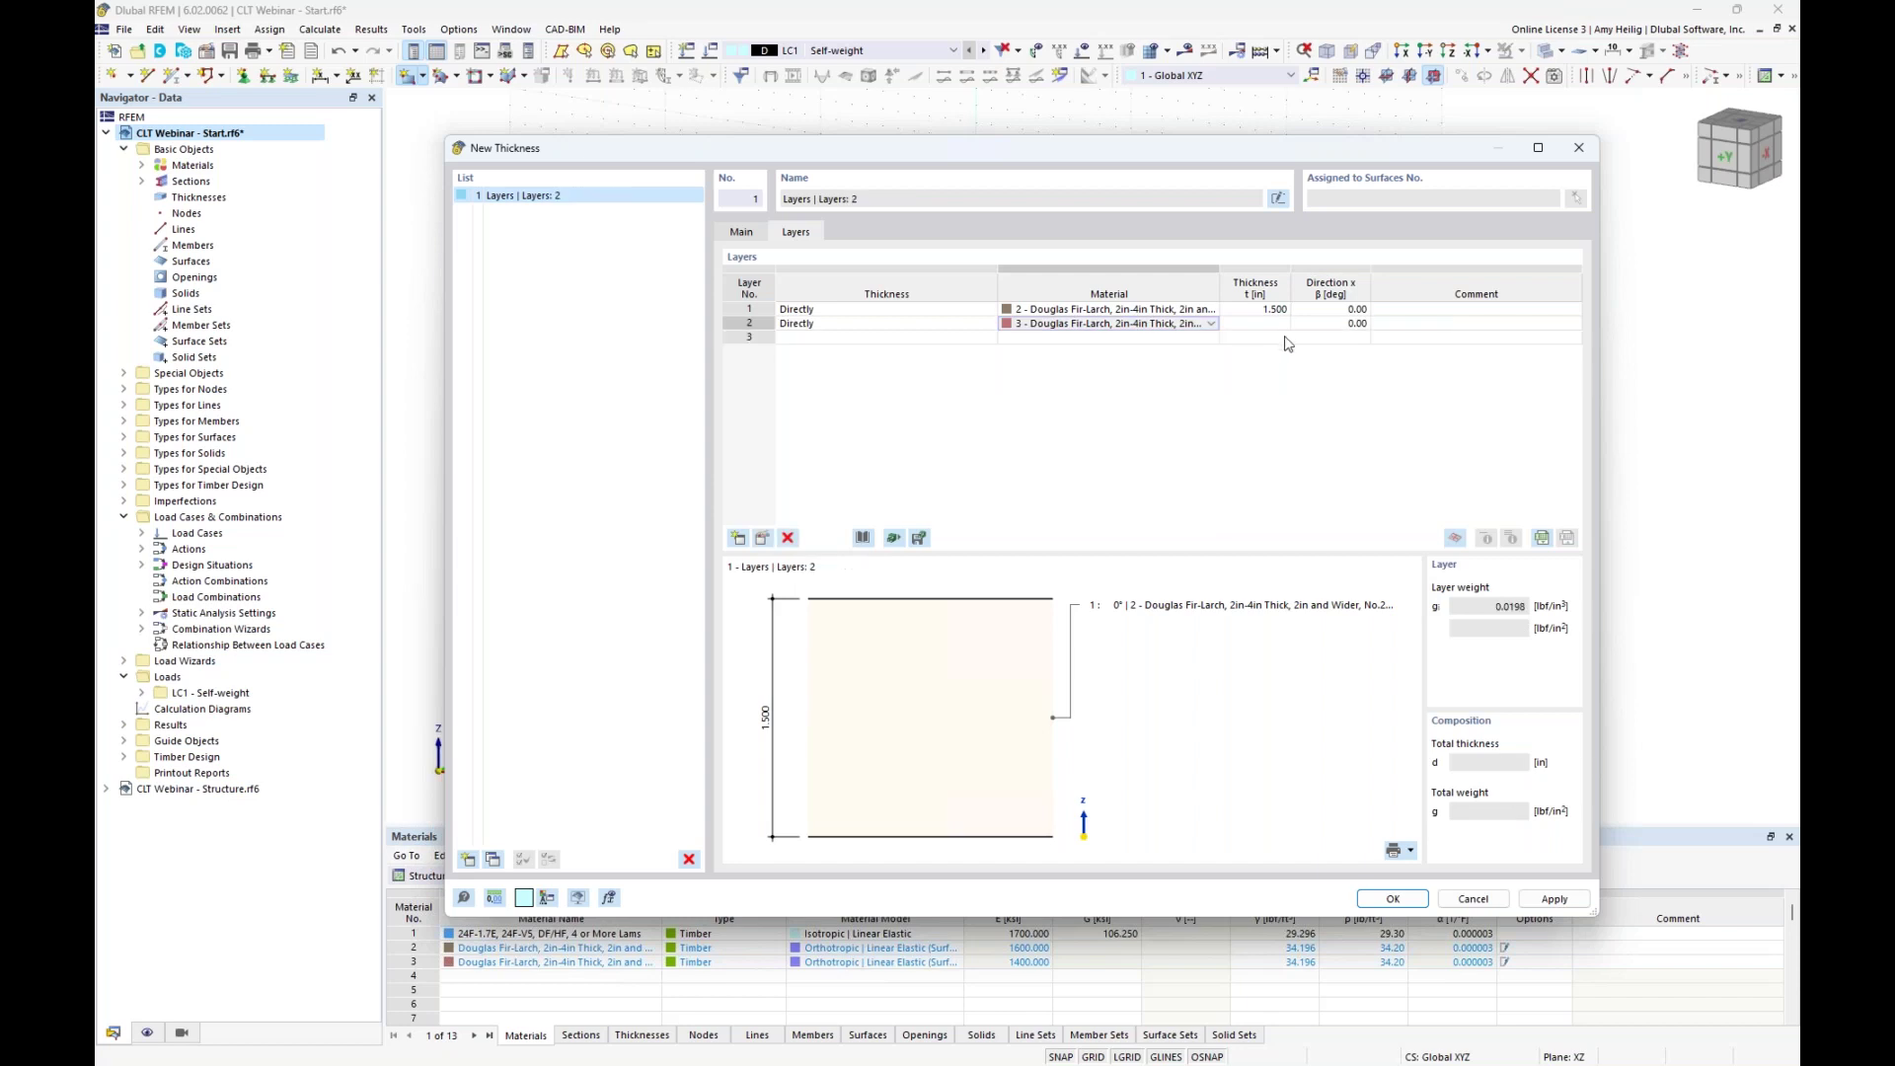
{"action": "left_click", "coordinate": [1277, 326]}
{"action": "type", "text": "1.5"}
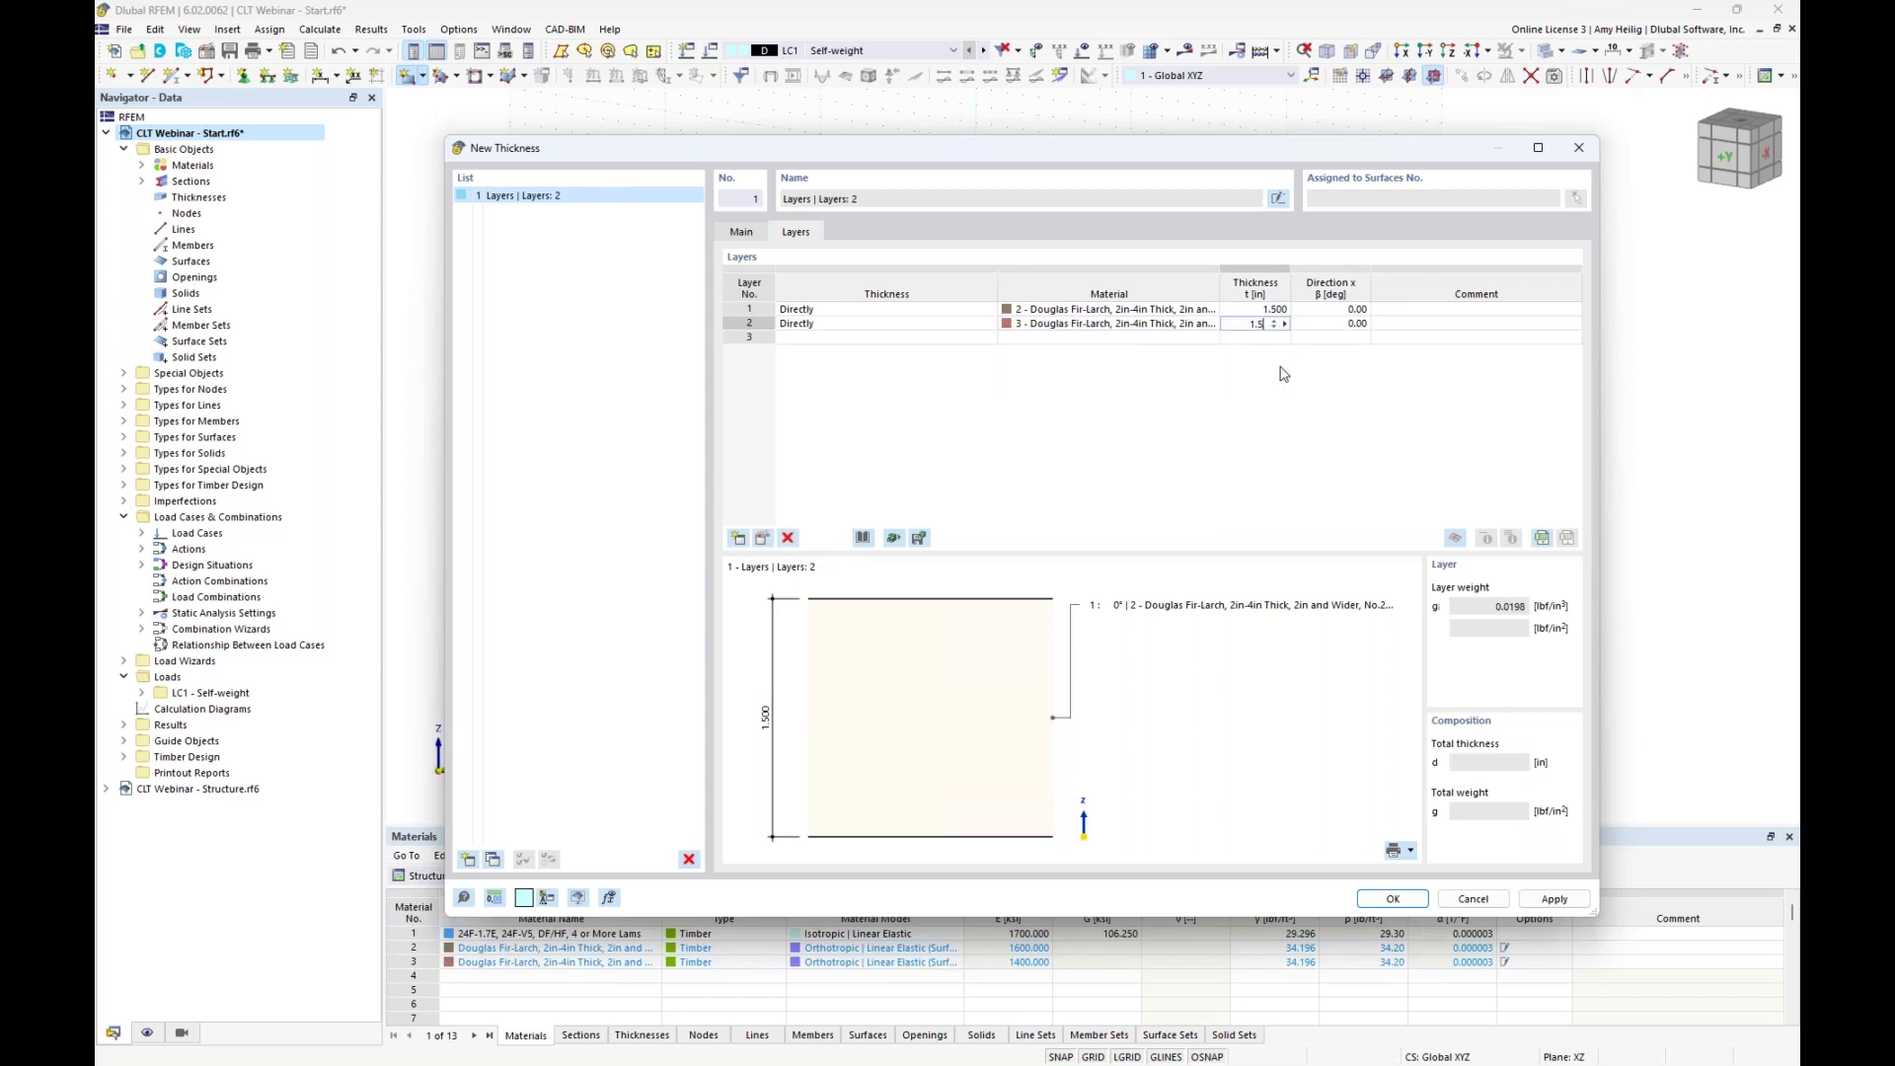
{"action": "key", "text": "Tab"}
{"action": "left_click", "coordinate": [1347, 324]}
{"action": "left_click", "coordinate": [1322, 351]}
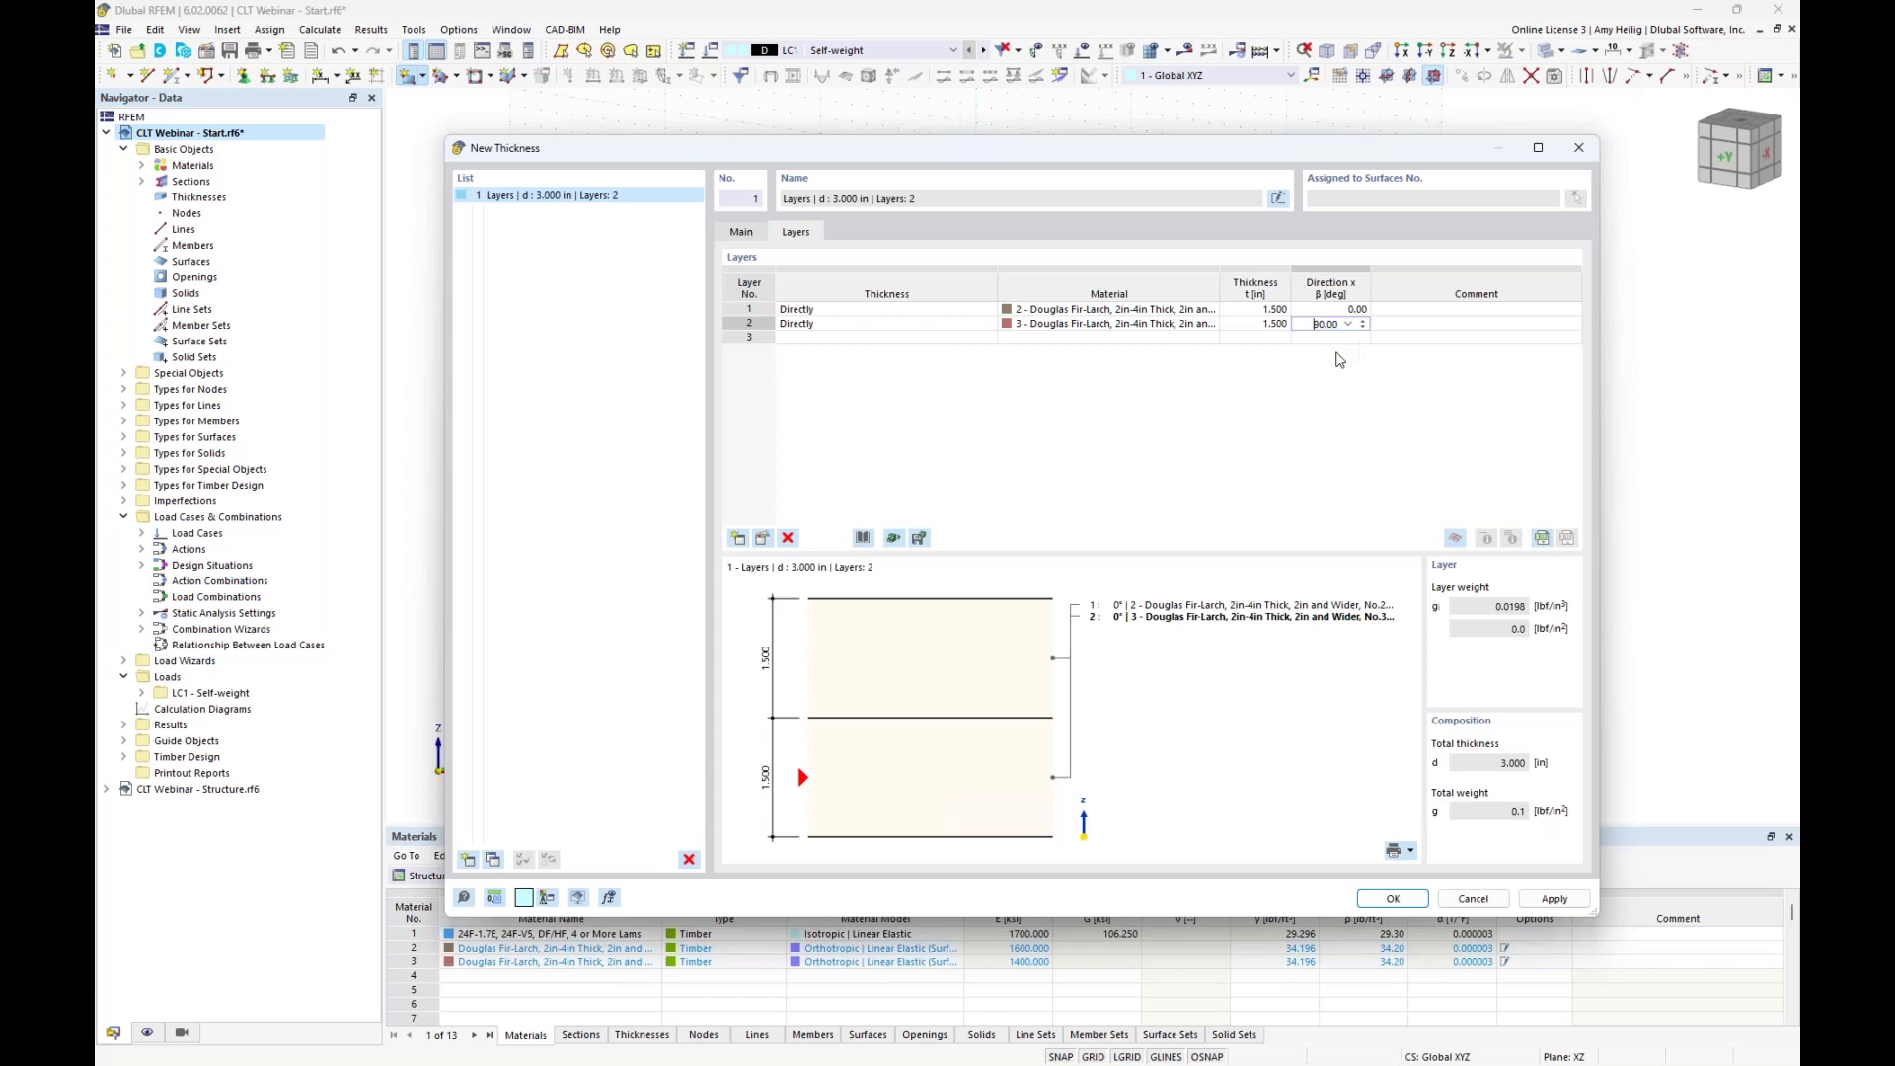
Add layer 3 with Douglas Fir-Larch No.2 and a thickness of 1.5 in.
{"action": "left_click", "coordinate": [1200, 340]}
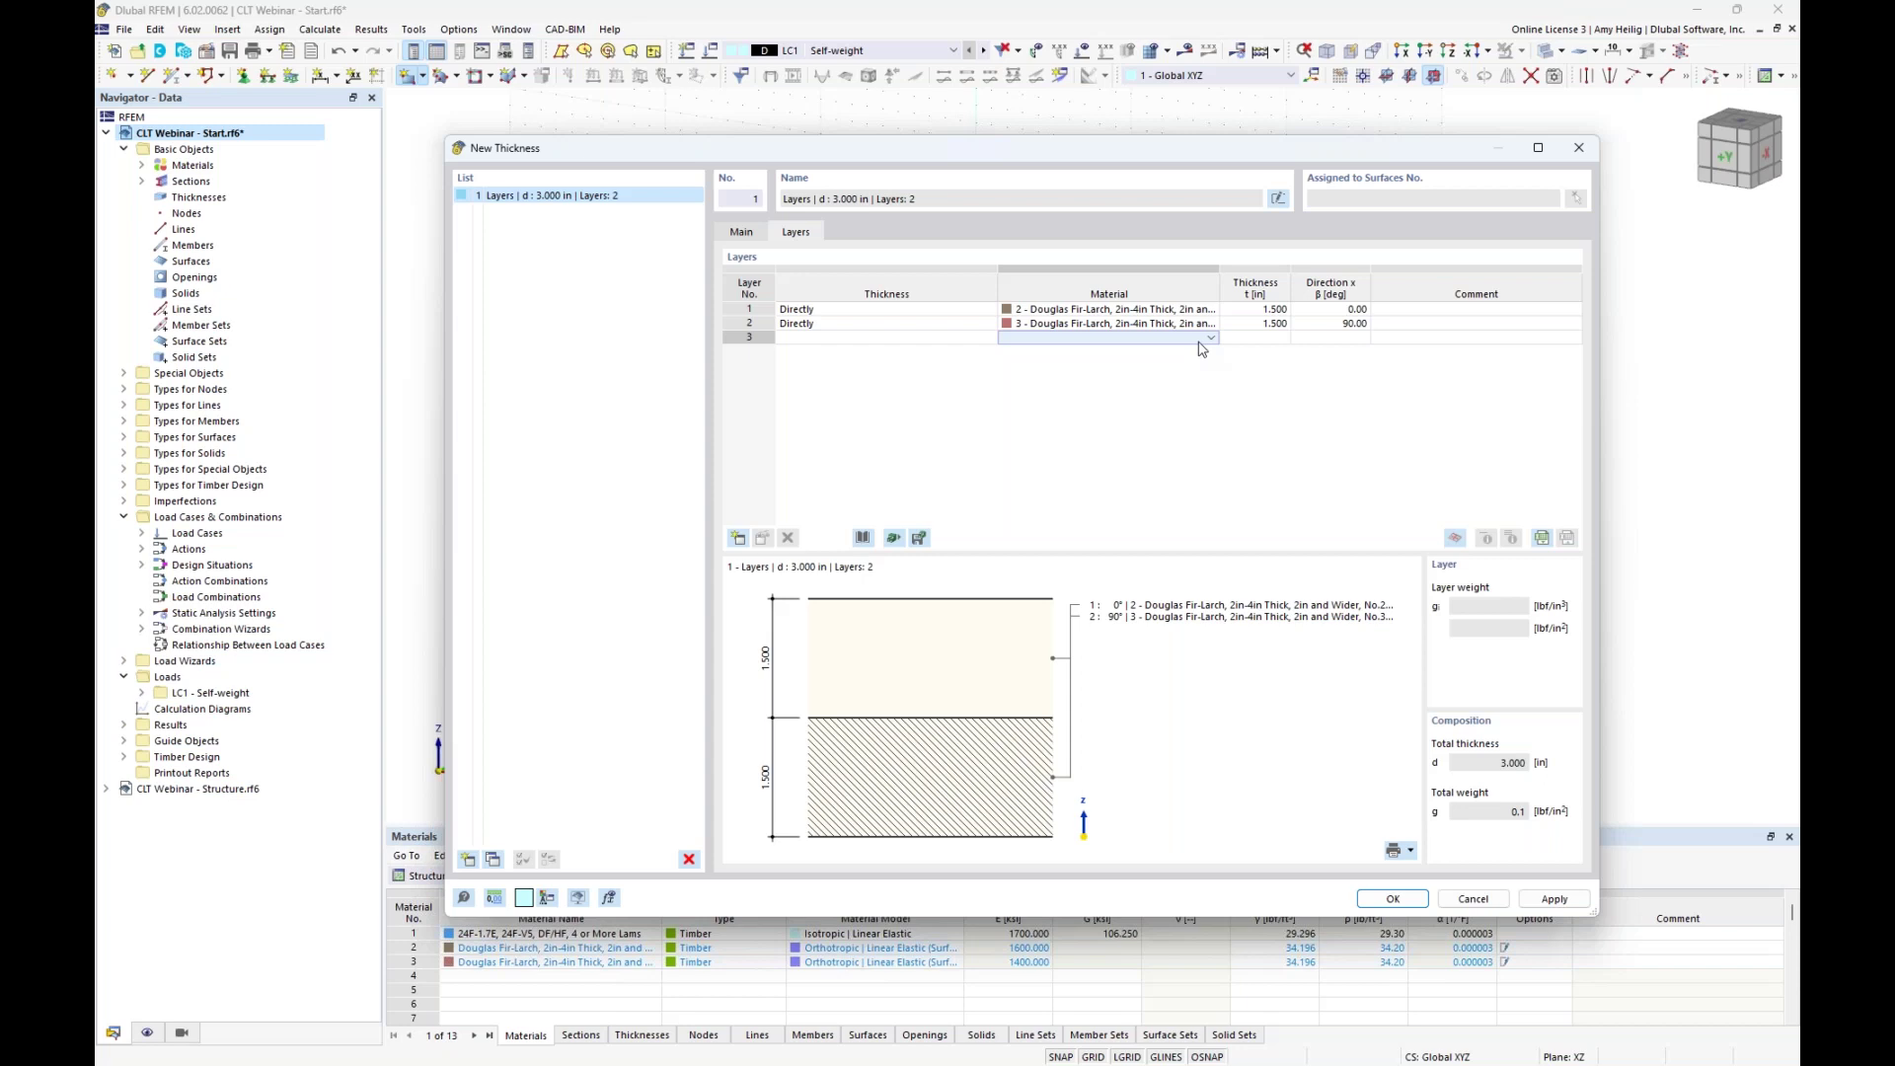
{"action": "left_click", "coordinate": [1206, 339]}
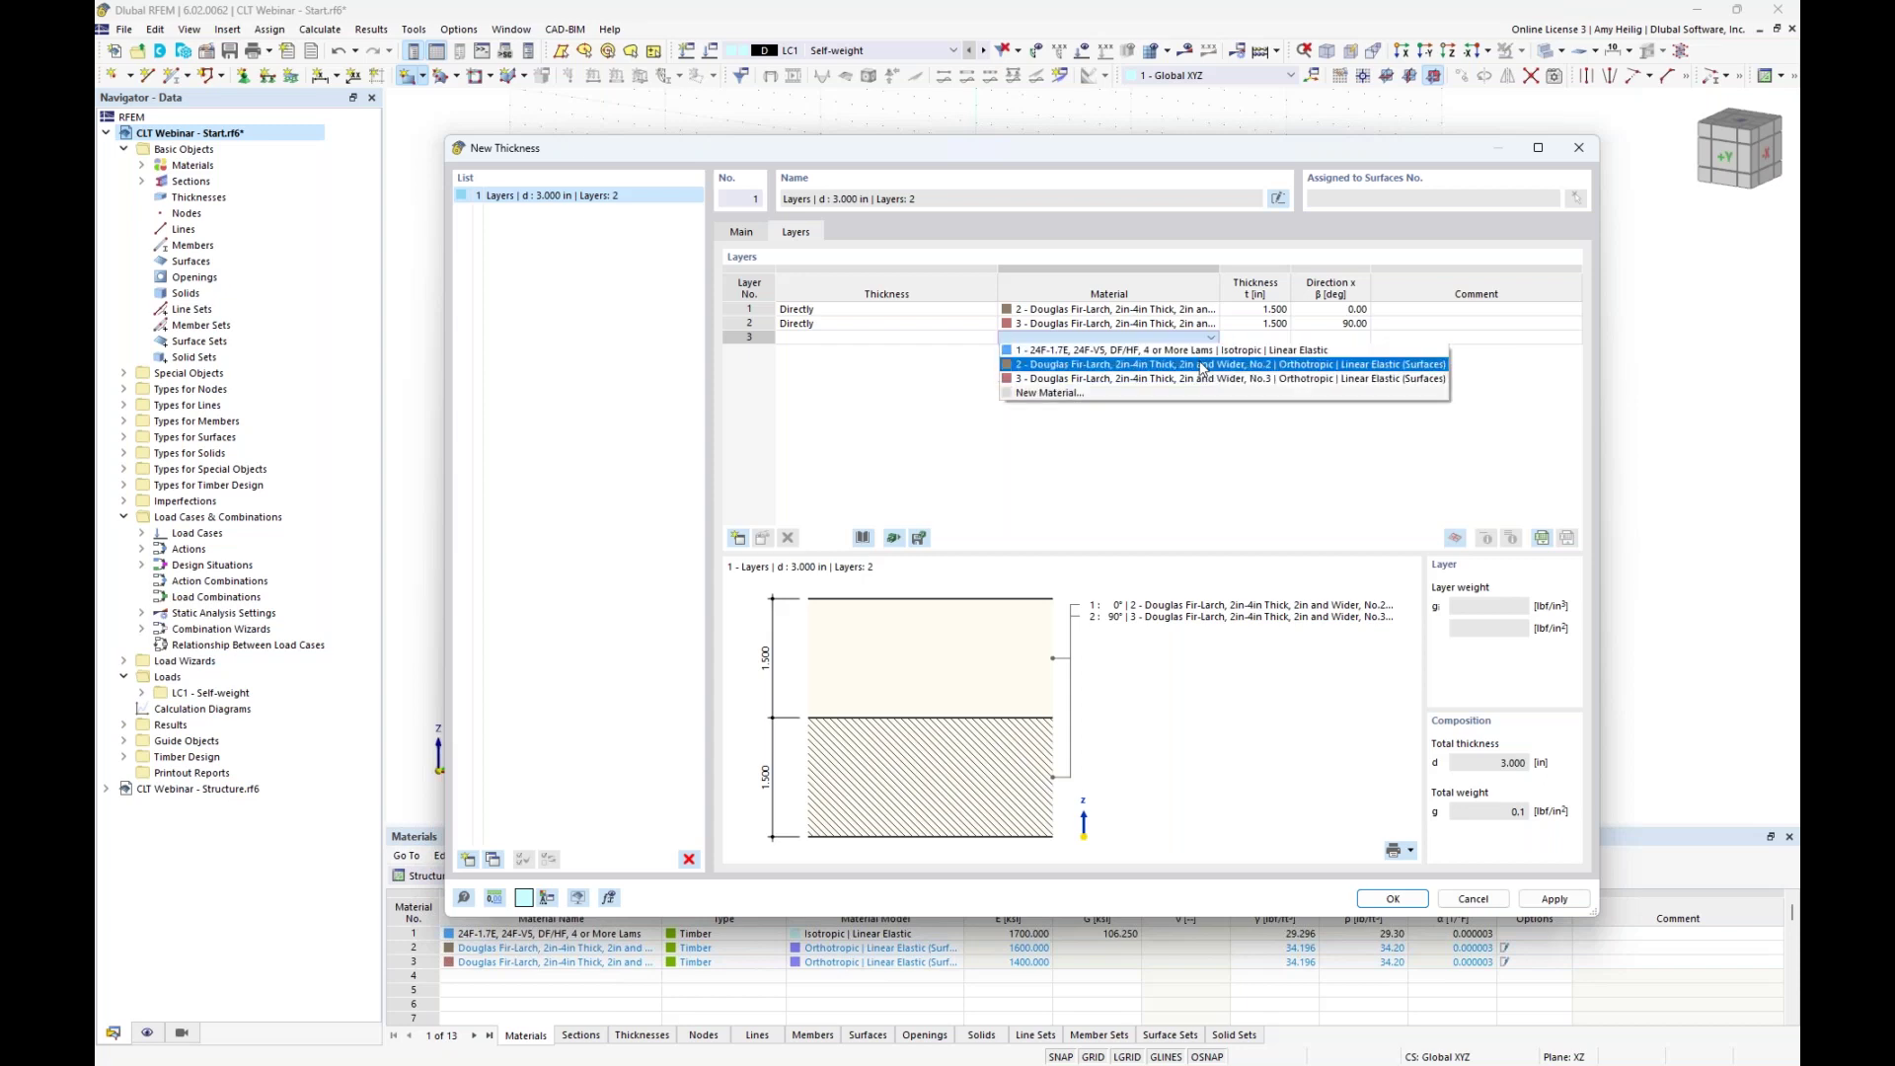
{"action": "left_click", "coordinate": [1202, 365]}
{"action": "left_click", "coordinate": [1273, 339]}
{"action": "type", "text": "1.5"}
{"action": "key", "text": "Up"}
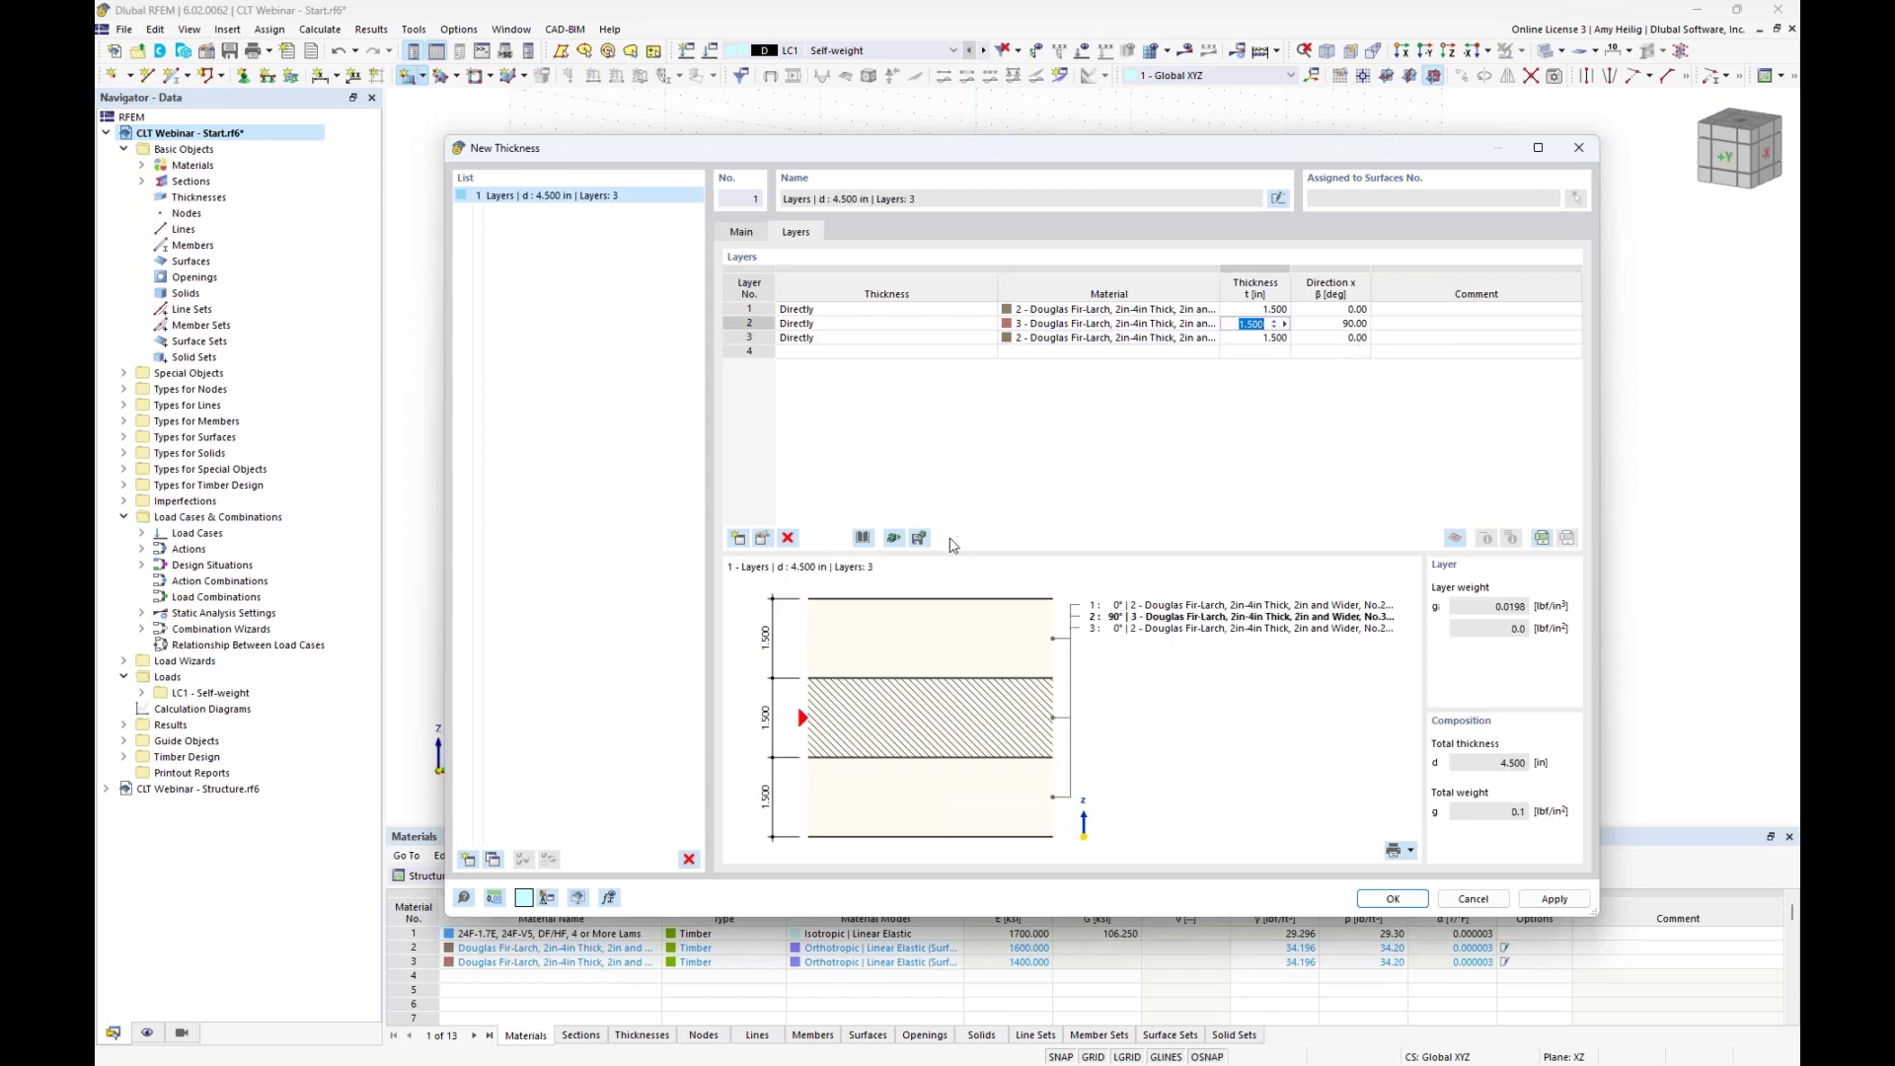
{"action": "left_click", "coordinate": [918, 539]}
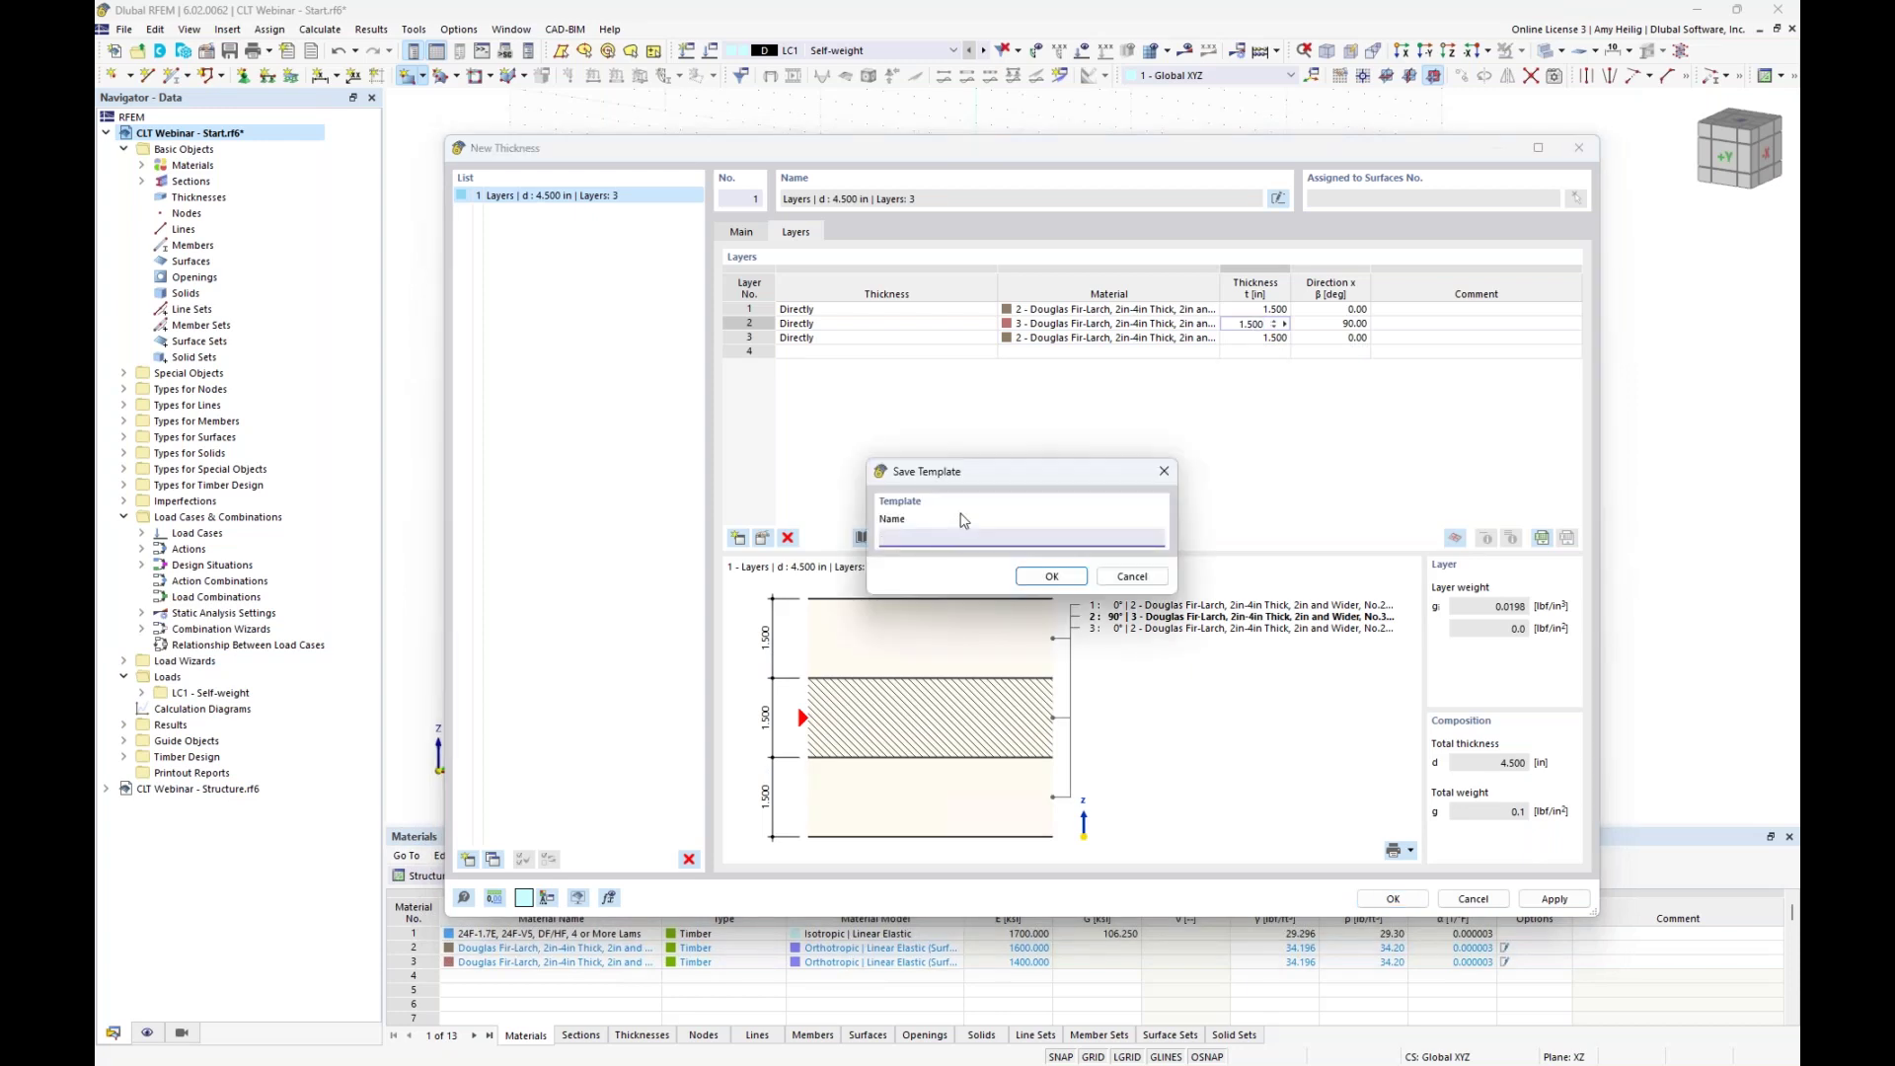
{"action": "left_click_drag", "start_coordinate": [973, 476], "coordinate": [1037, 419]}
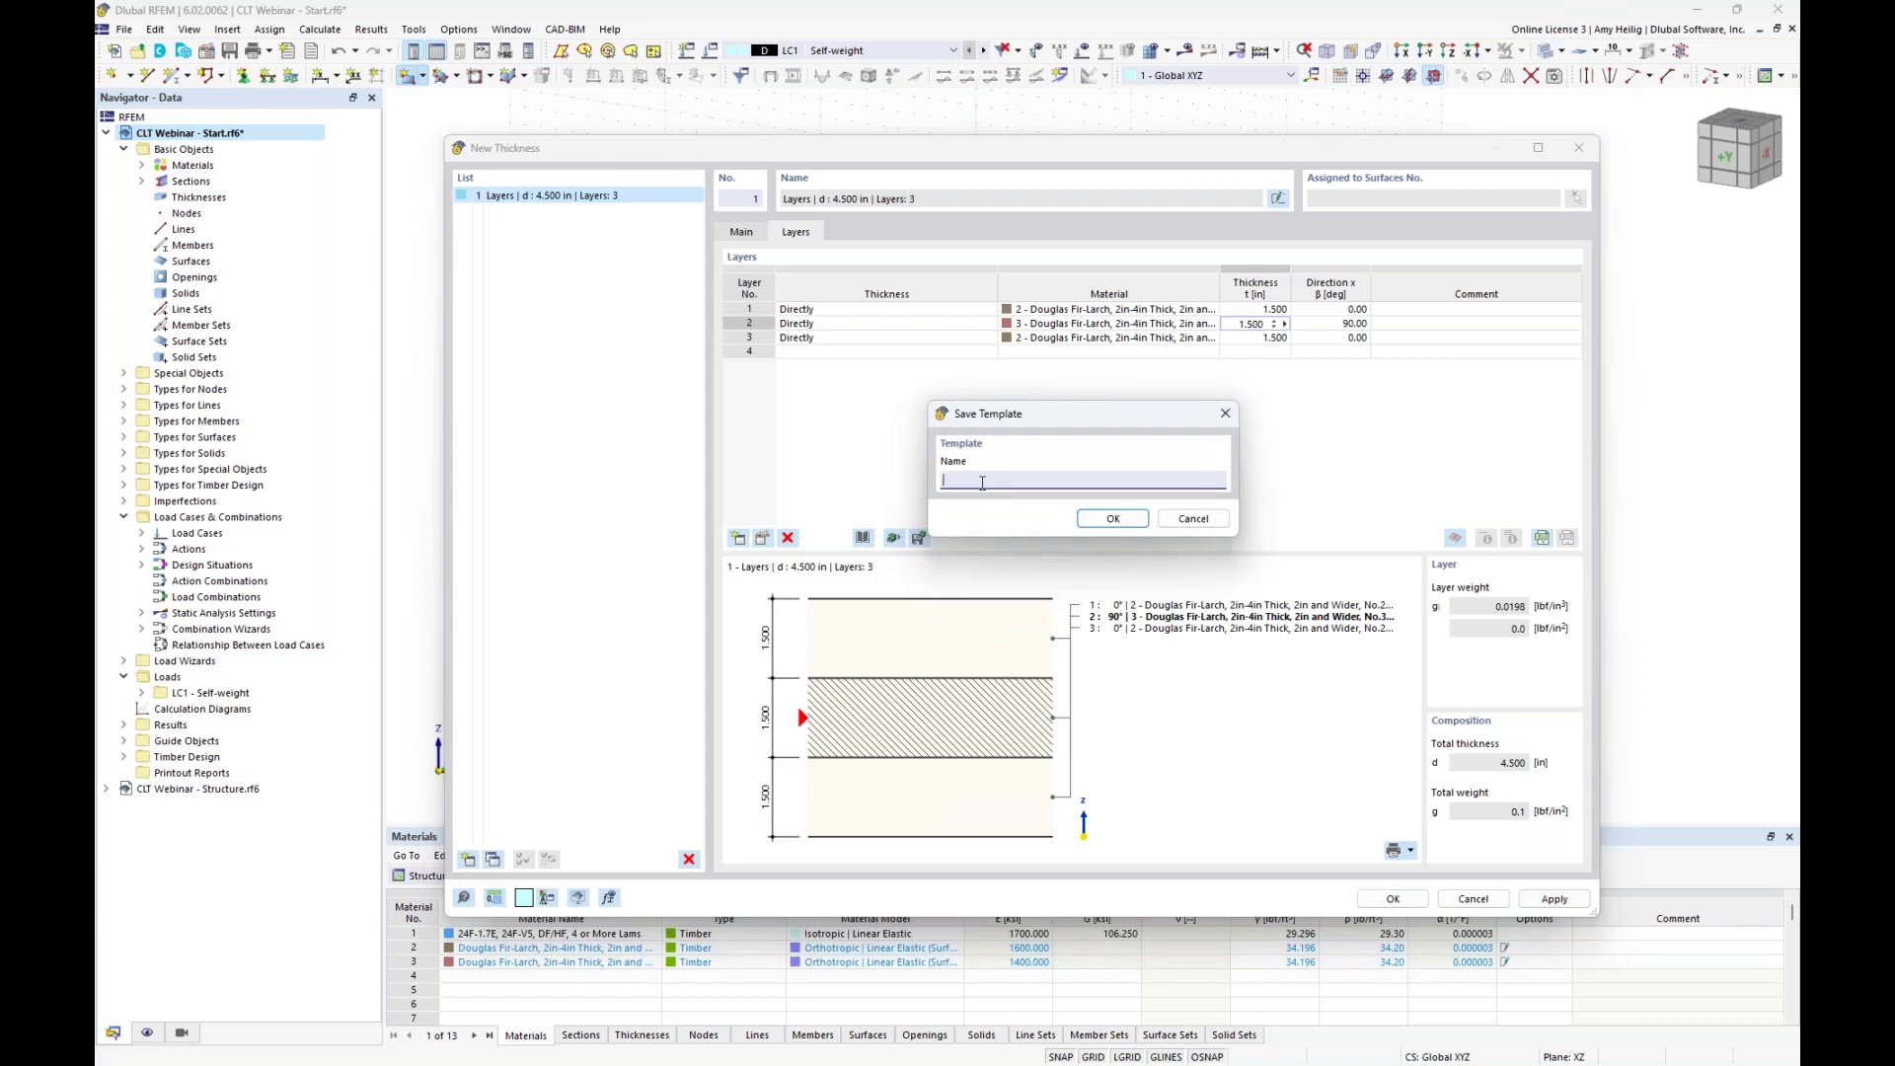
{"action": "left_click", "coordinate": [1192, 518]}
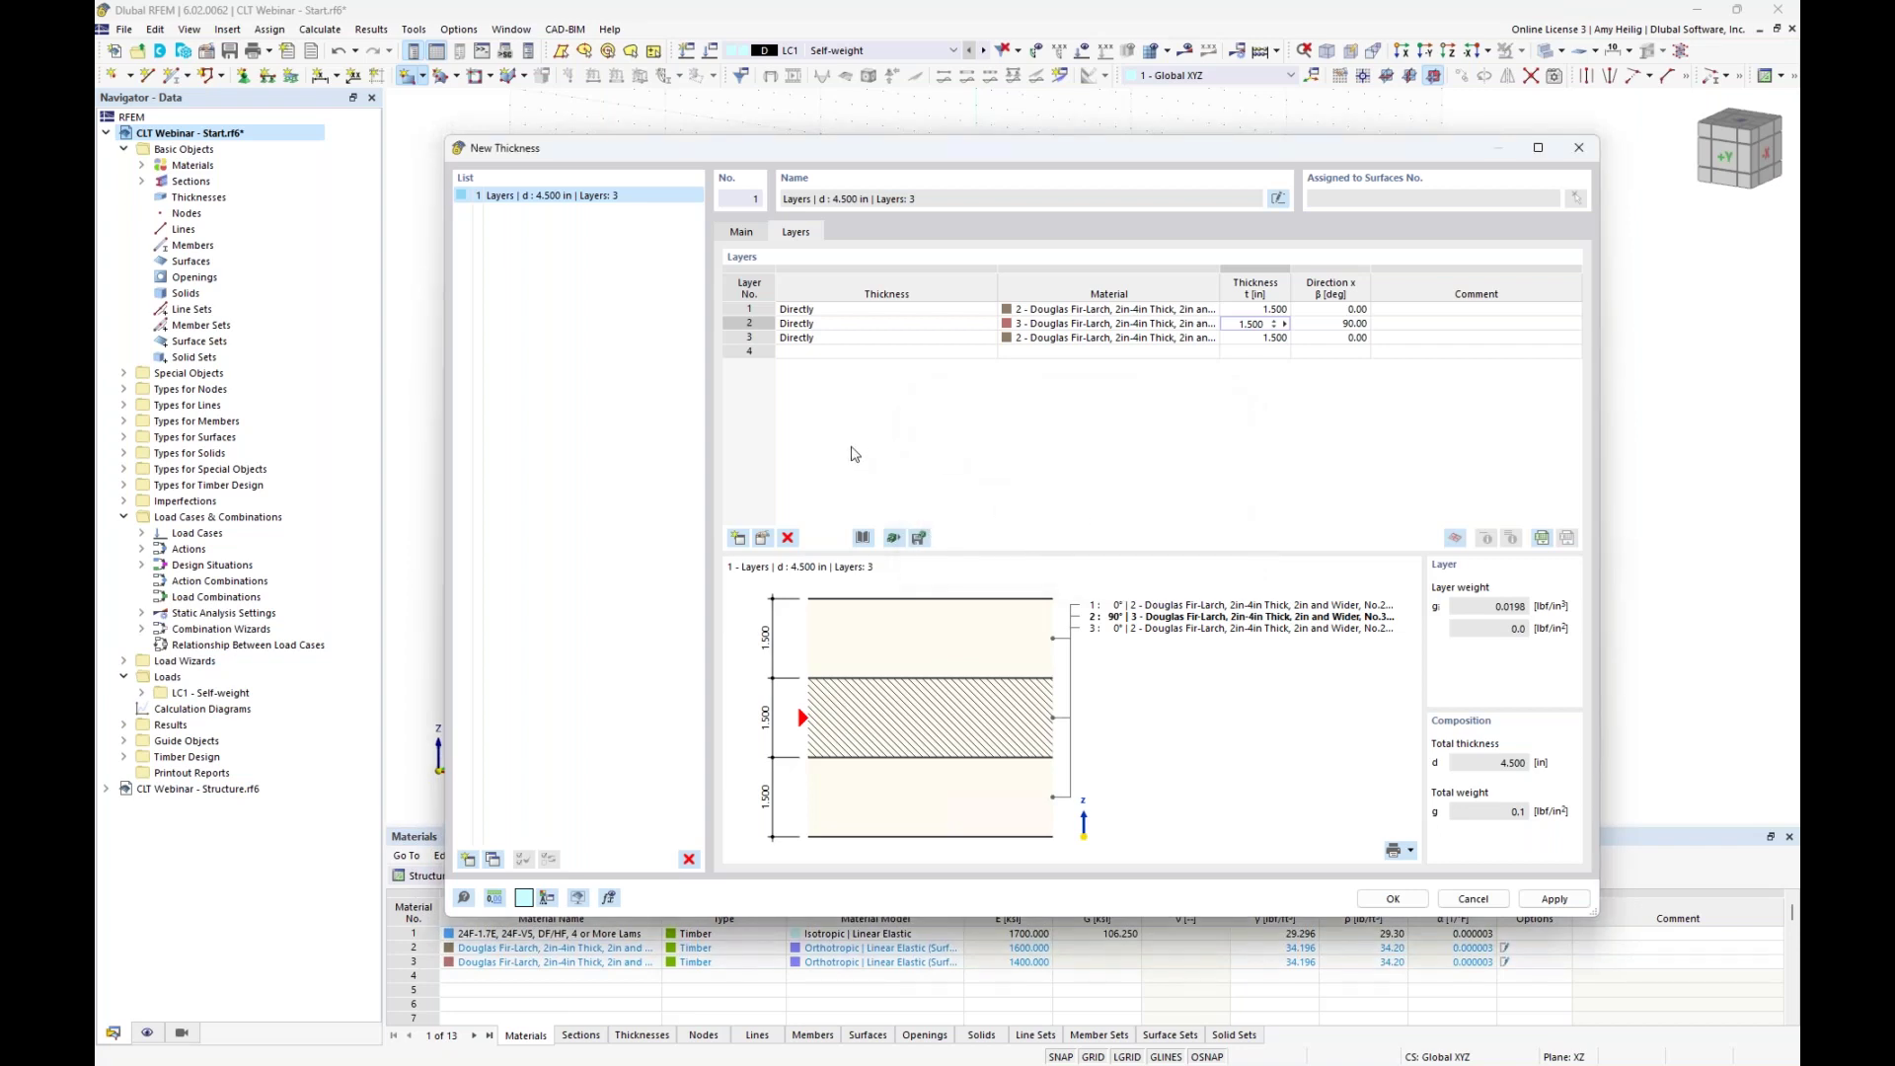
Delete all three manually defined layers from the thickness.
{"action": "left_click", "coordinate": [766, 338]}
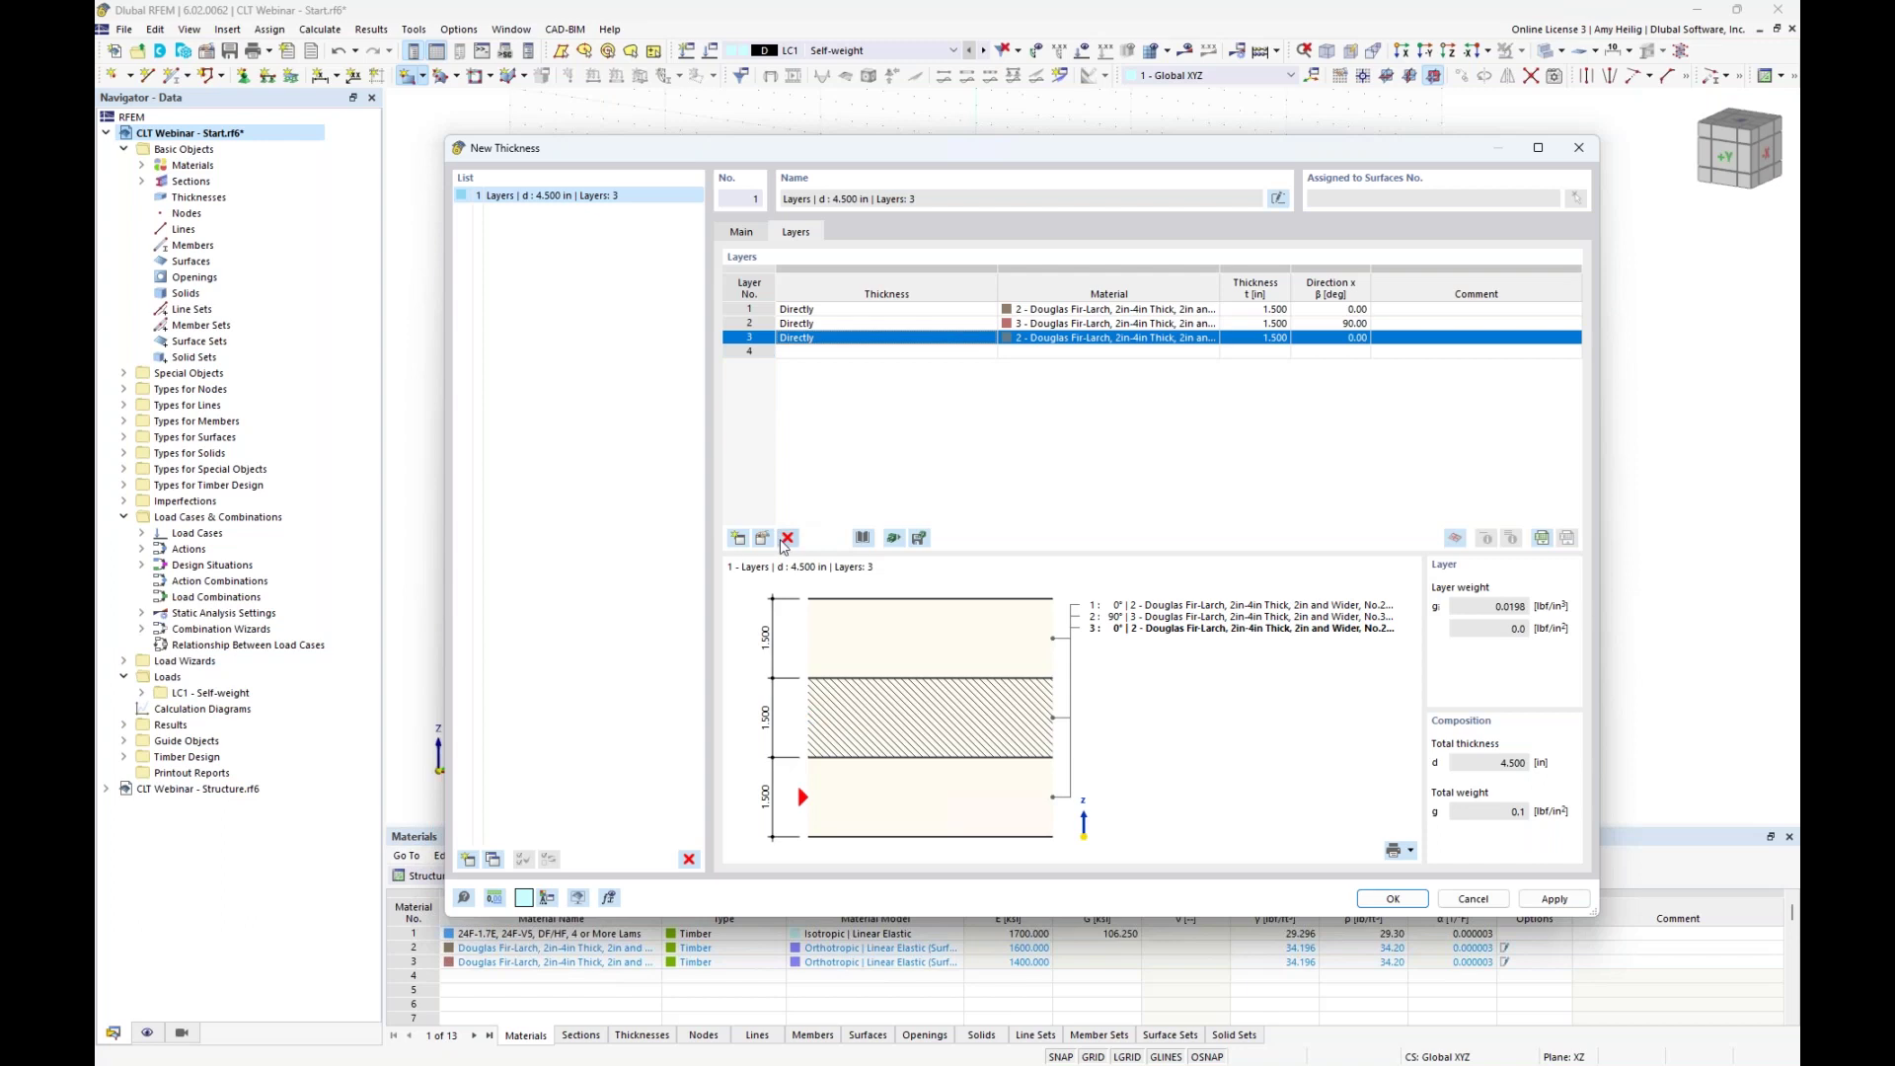
{"action": "left_click", "coordinate": [788, 537]}
{"action": "left_click", "coordinate": [787, 537]}
{"action": "left_click", "coordinate": [787, 538]}
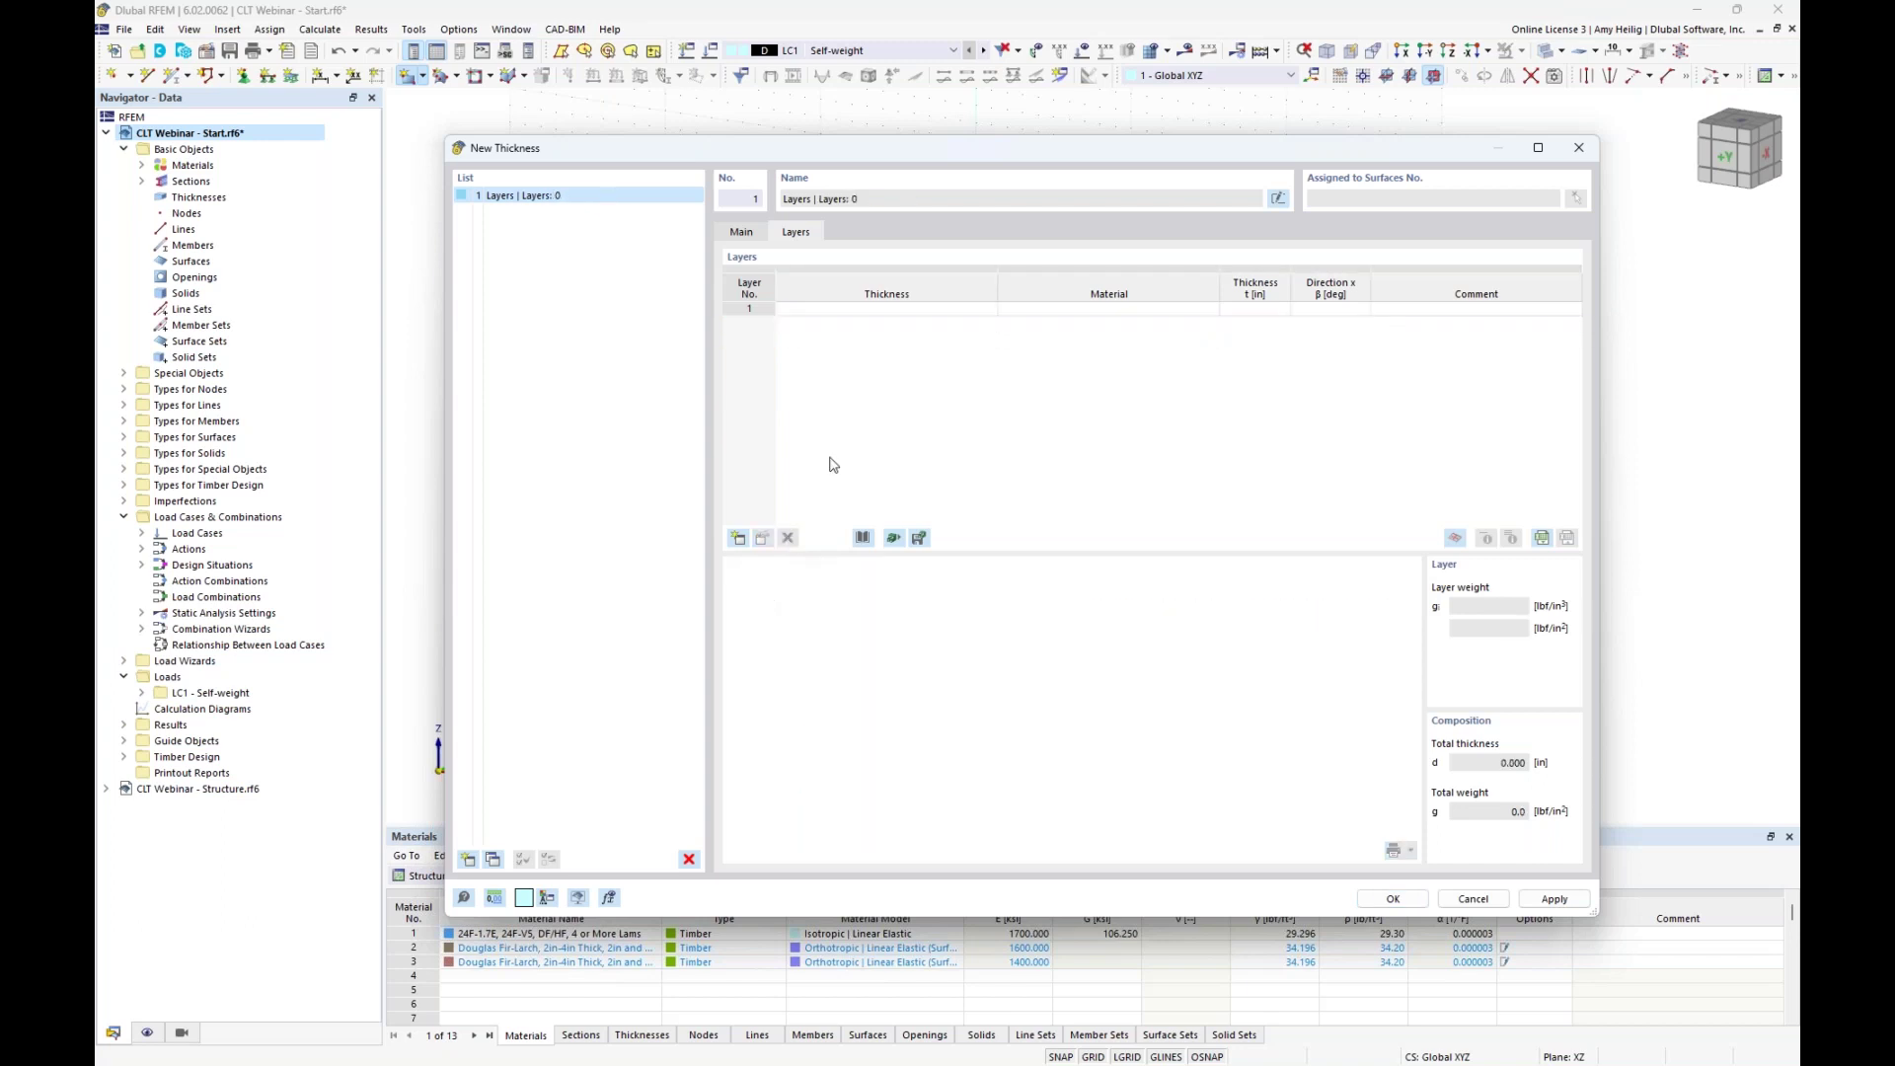
Load the X-Lam 105-3s (4 1/8 in) composition from the library, filtered by United States and Nordic Structures (USA).
{"action": "left_click", "coordinate": [862, 539]}
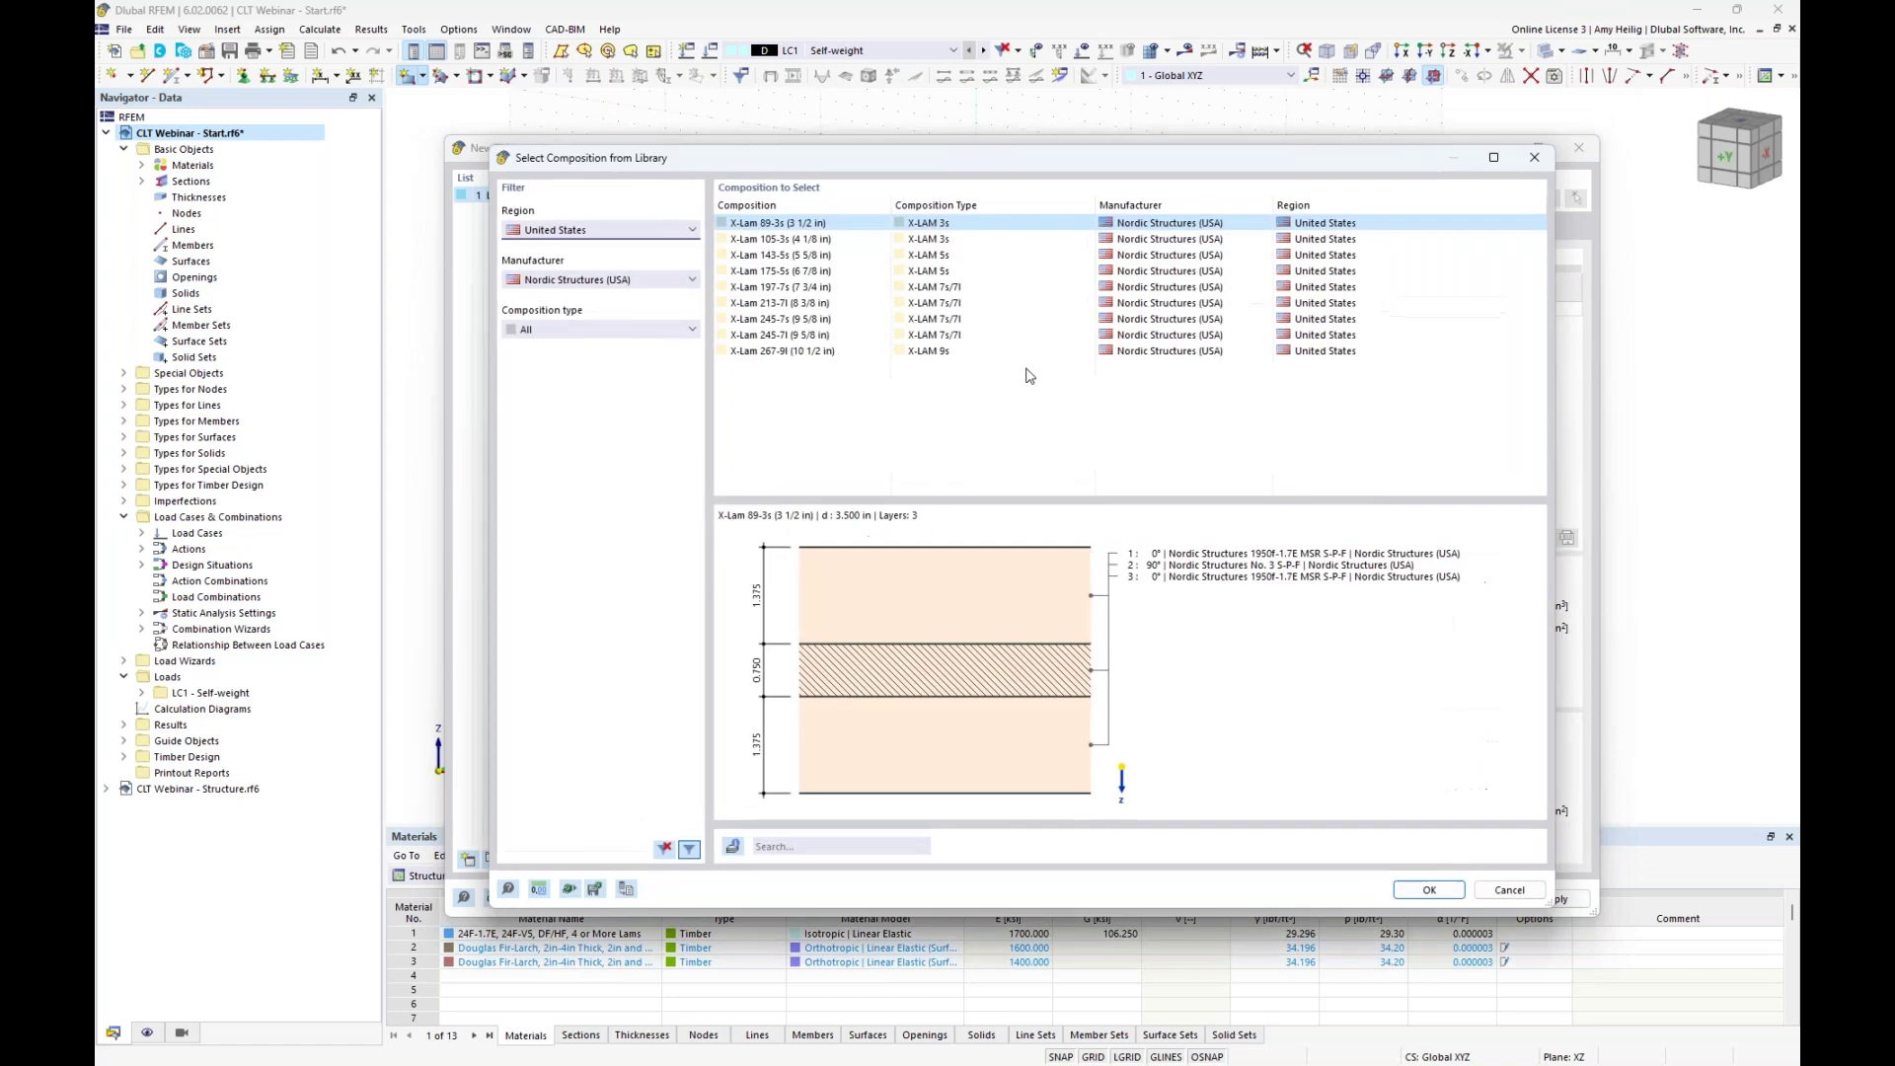
{"action": "left_click", "coordinate": [651, 282]}
{"action": "left_click", "coordinate": [650, 294]}
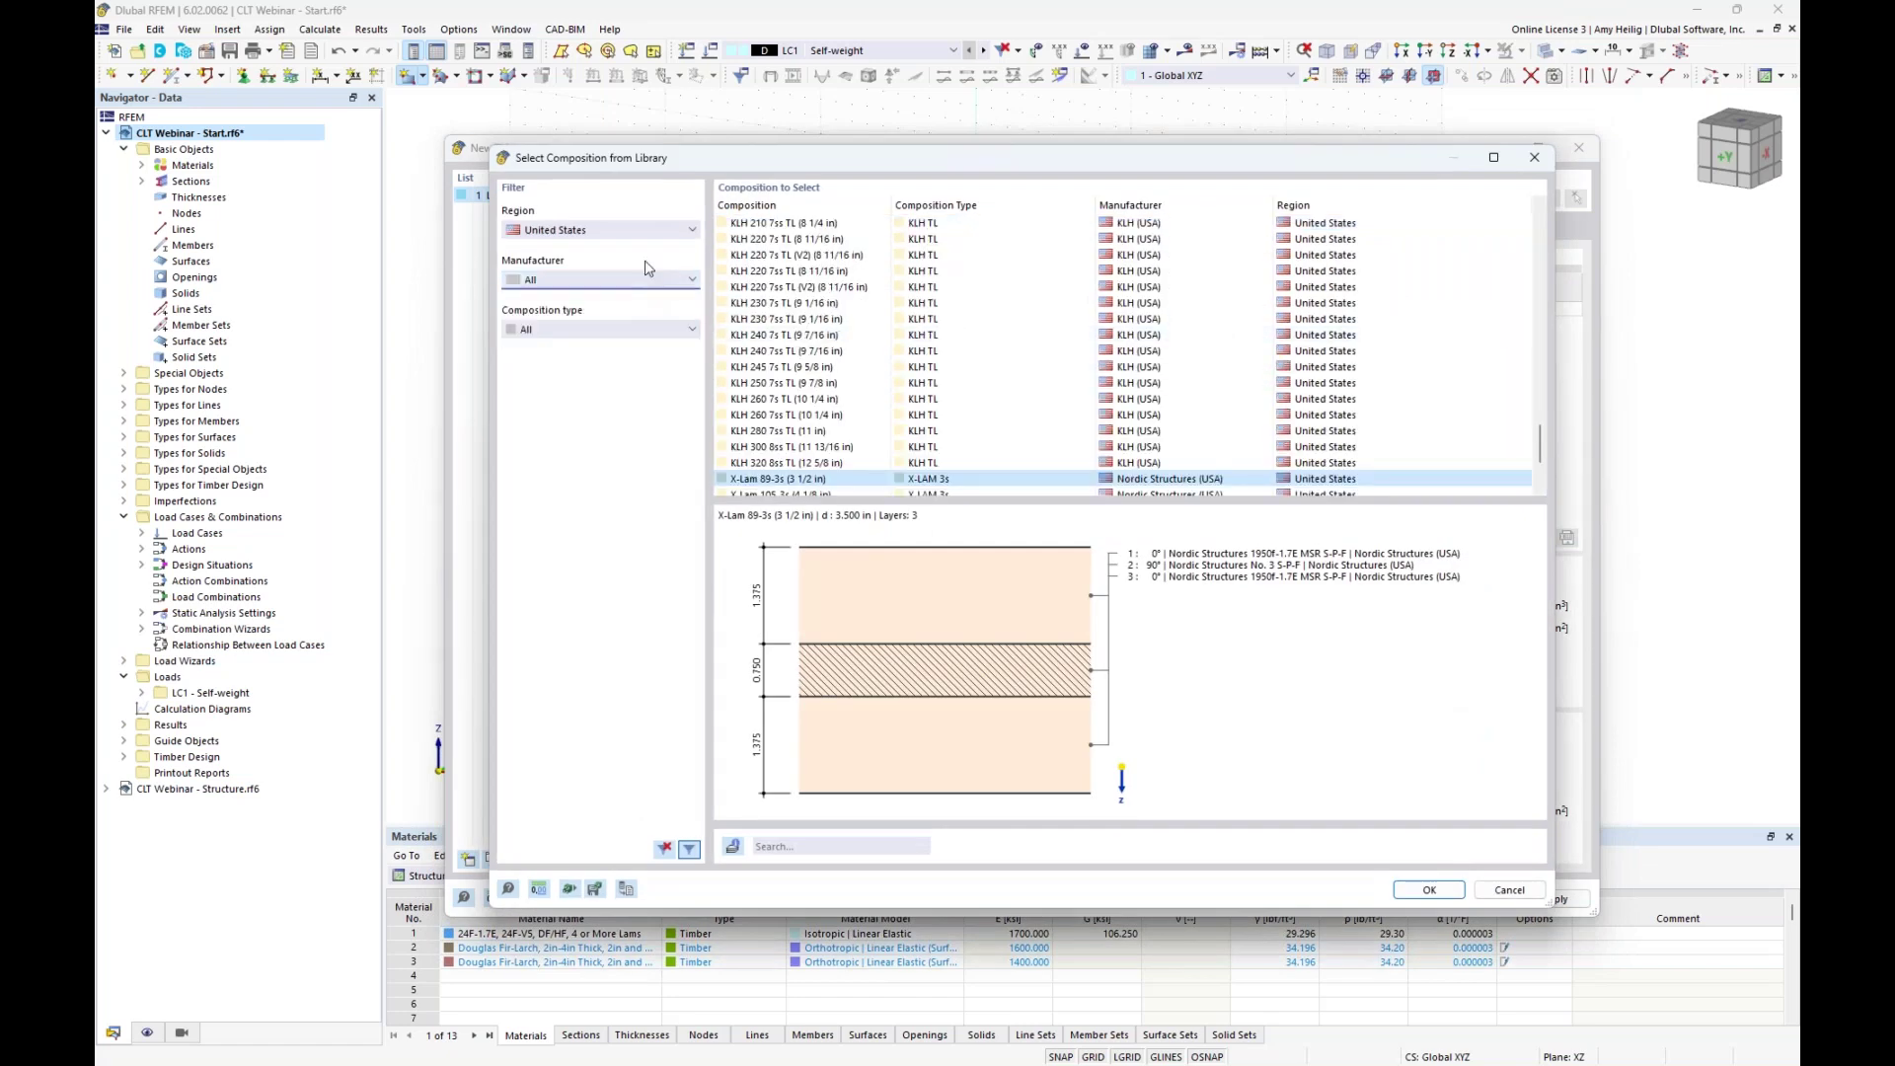
{"action": "left_click", "coordinate": [648, 232]}
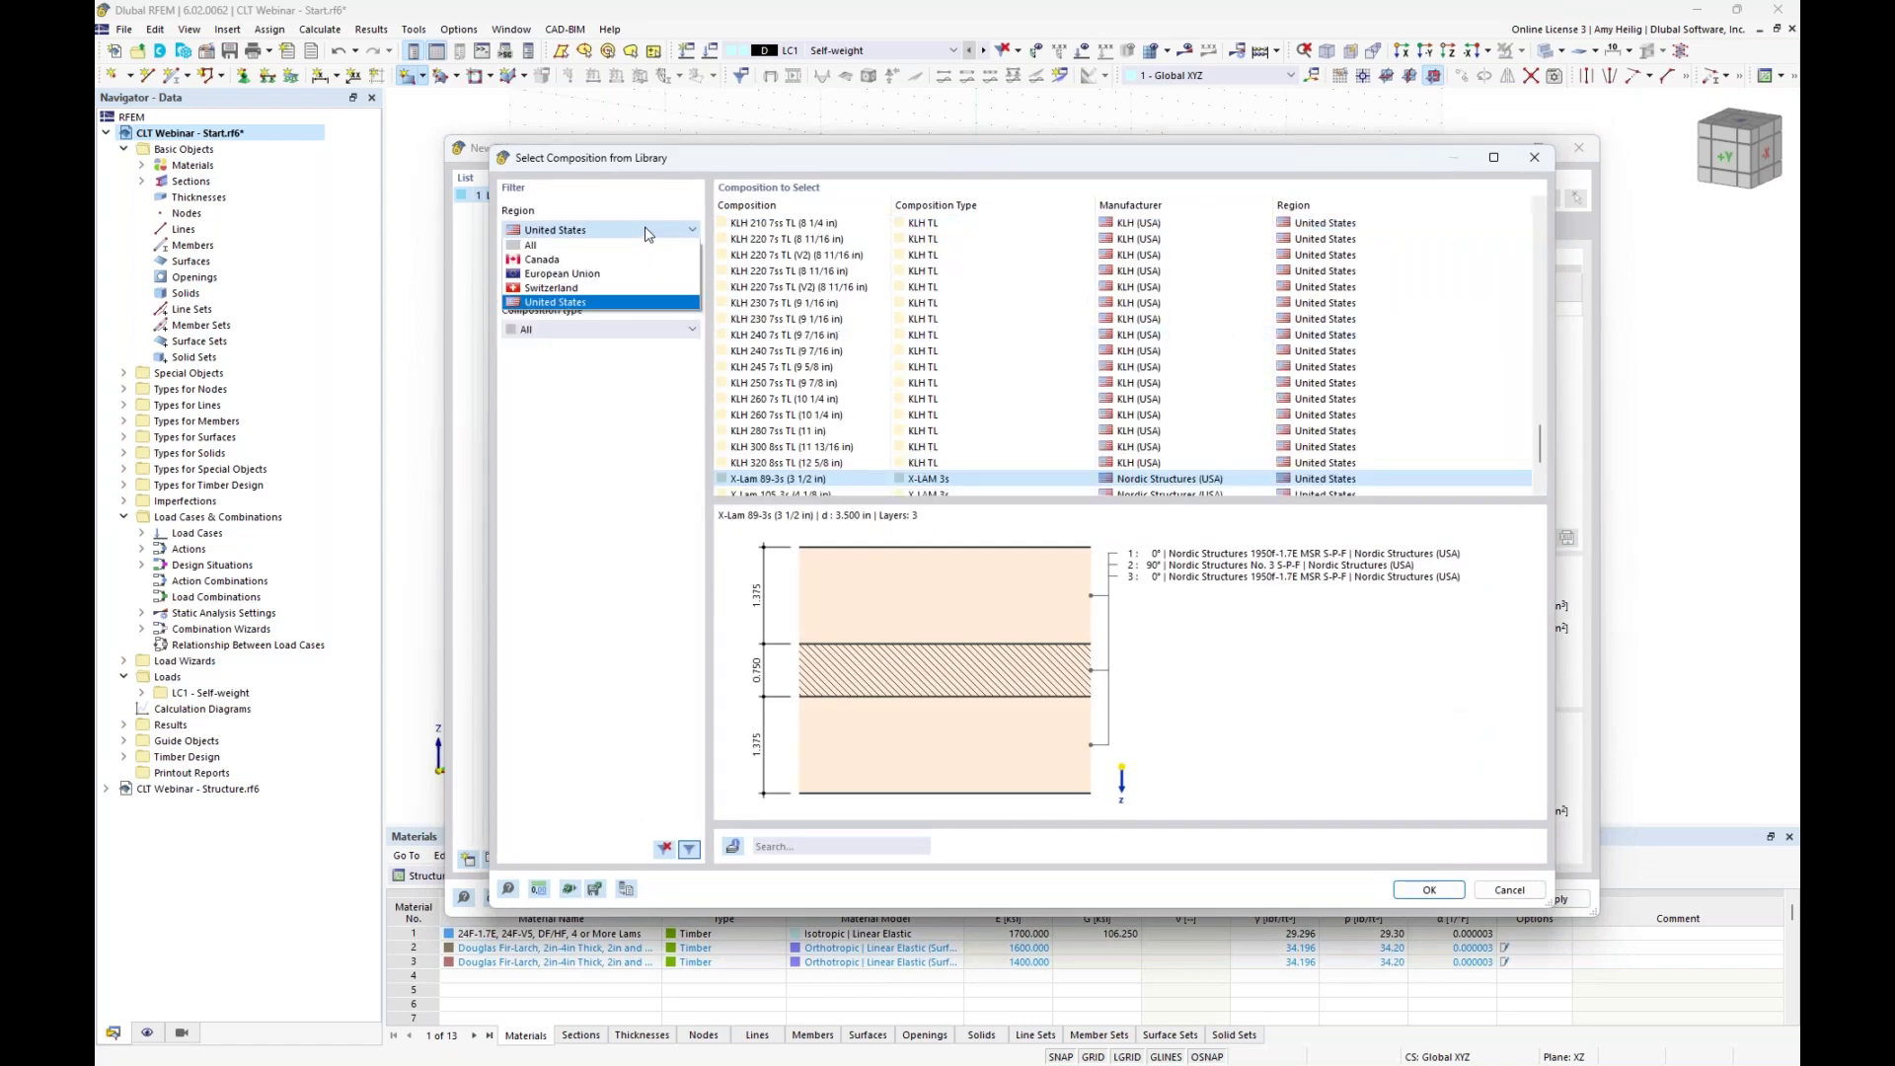
{"action": "left_click", "coordinate": [635, 304]}
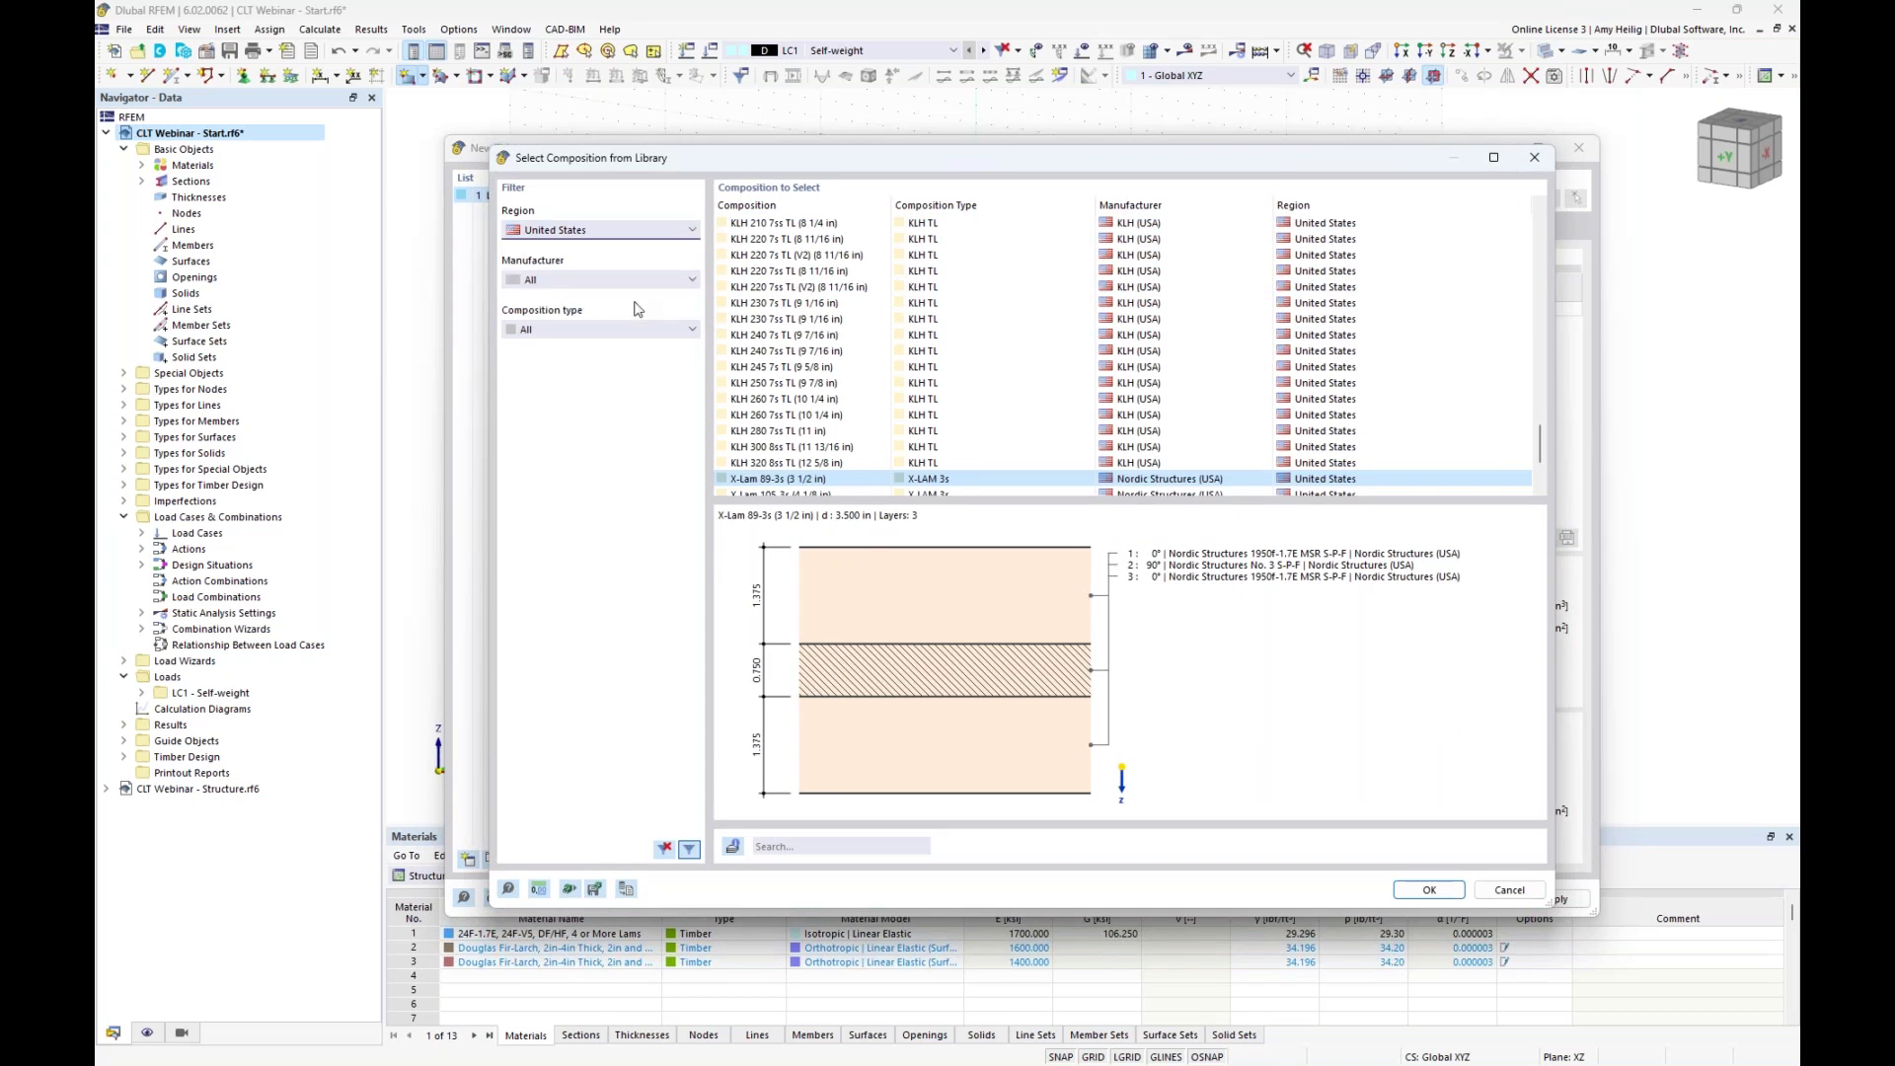
{"action": "left_click", "coordinate": [651, 280]}
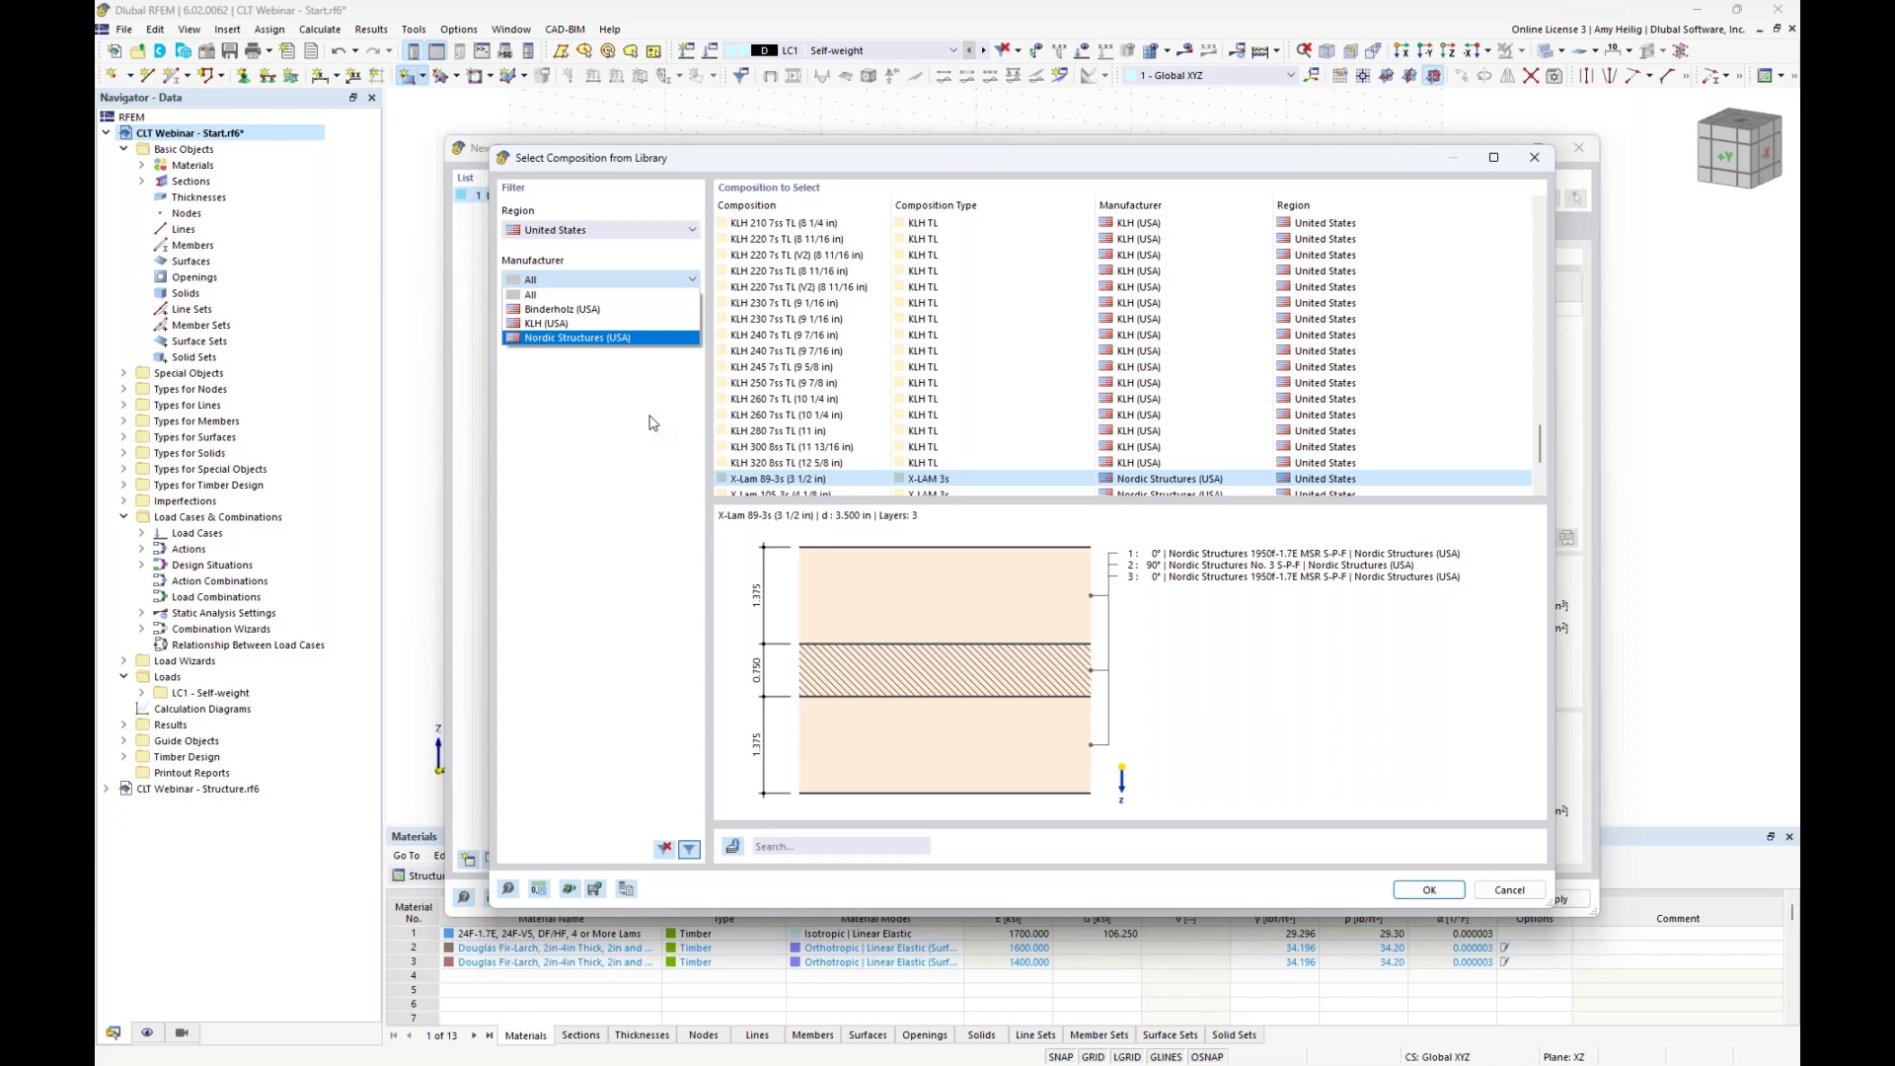
{"action": "left_click", "coordinate": [642, 339]}
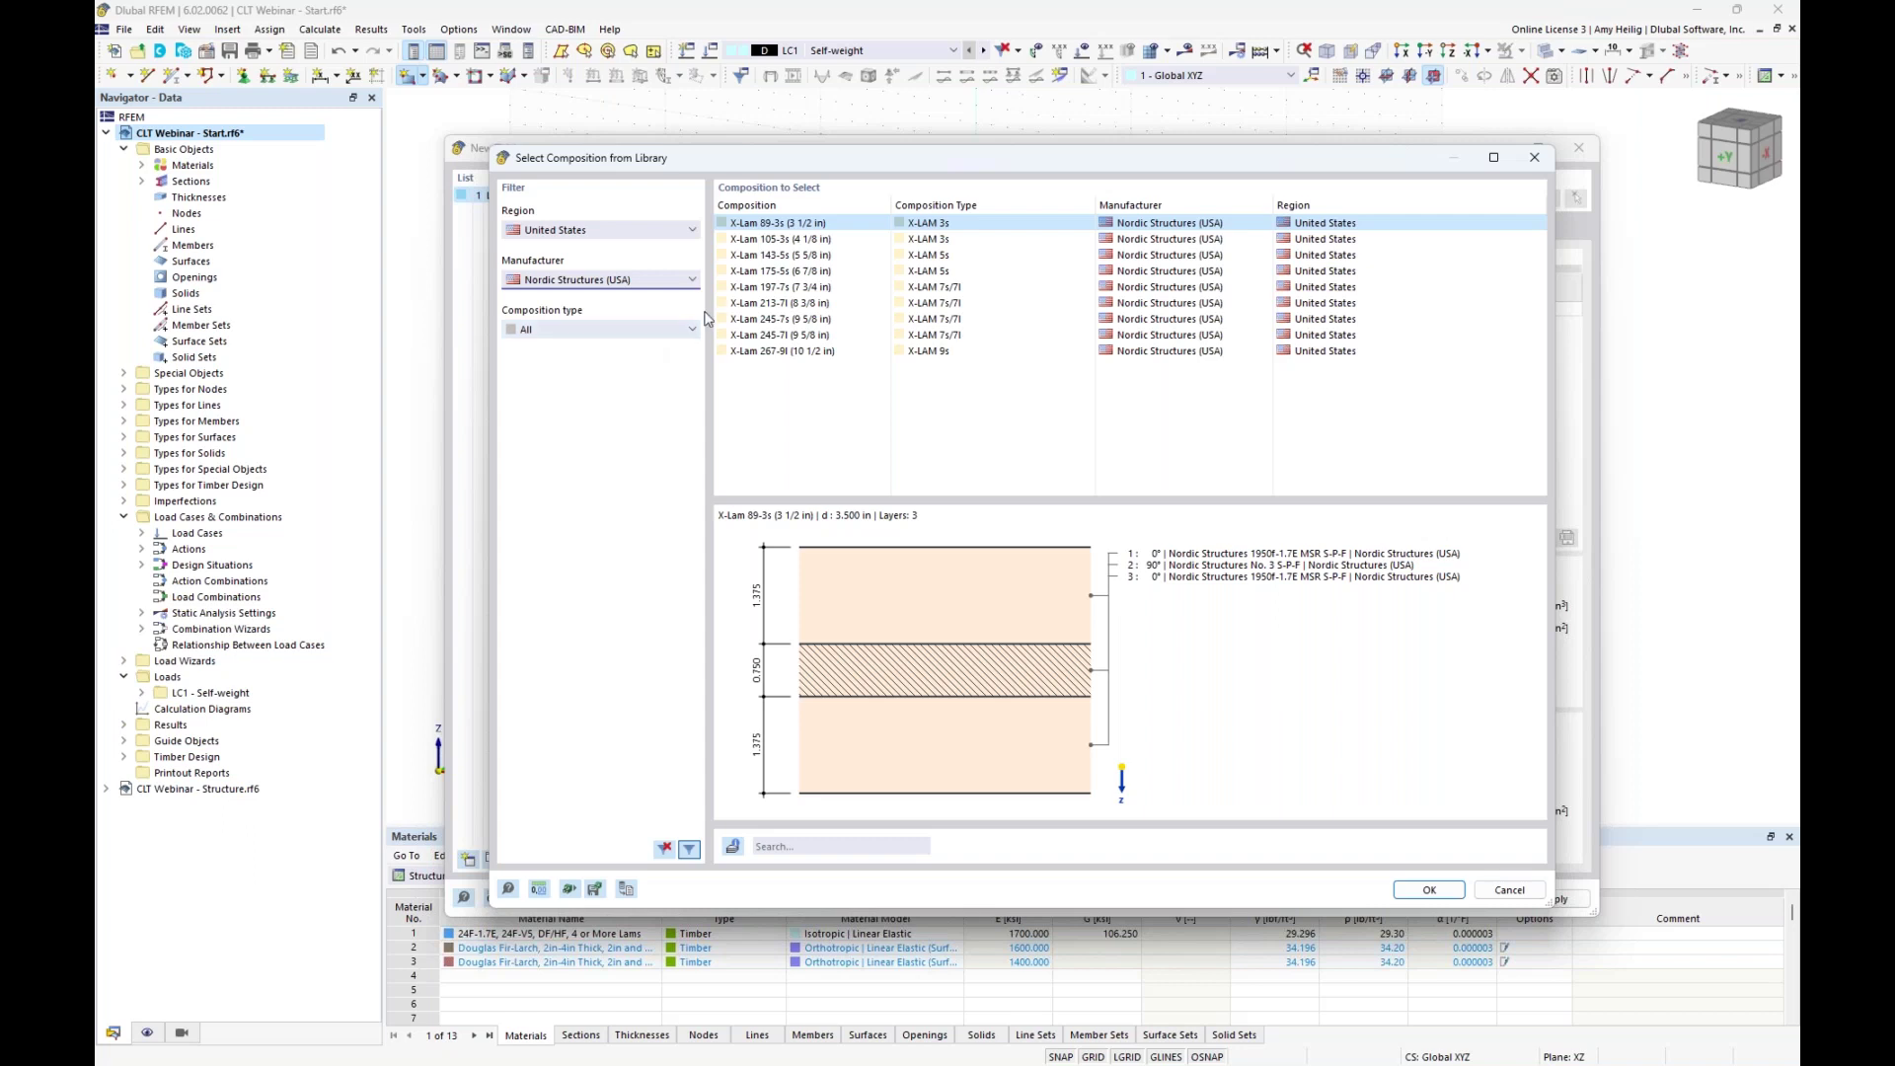
{"action": "left_click", "coordinate": [811, 242]}
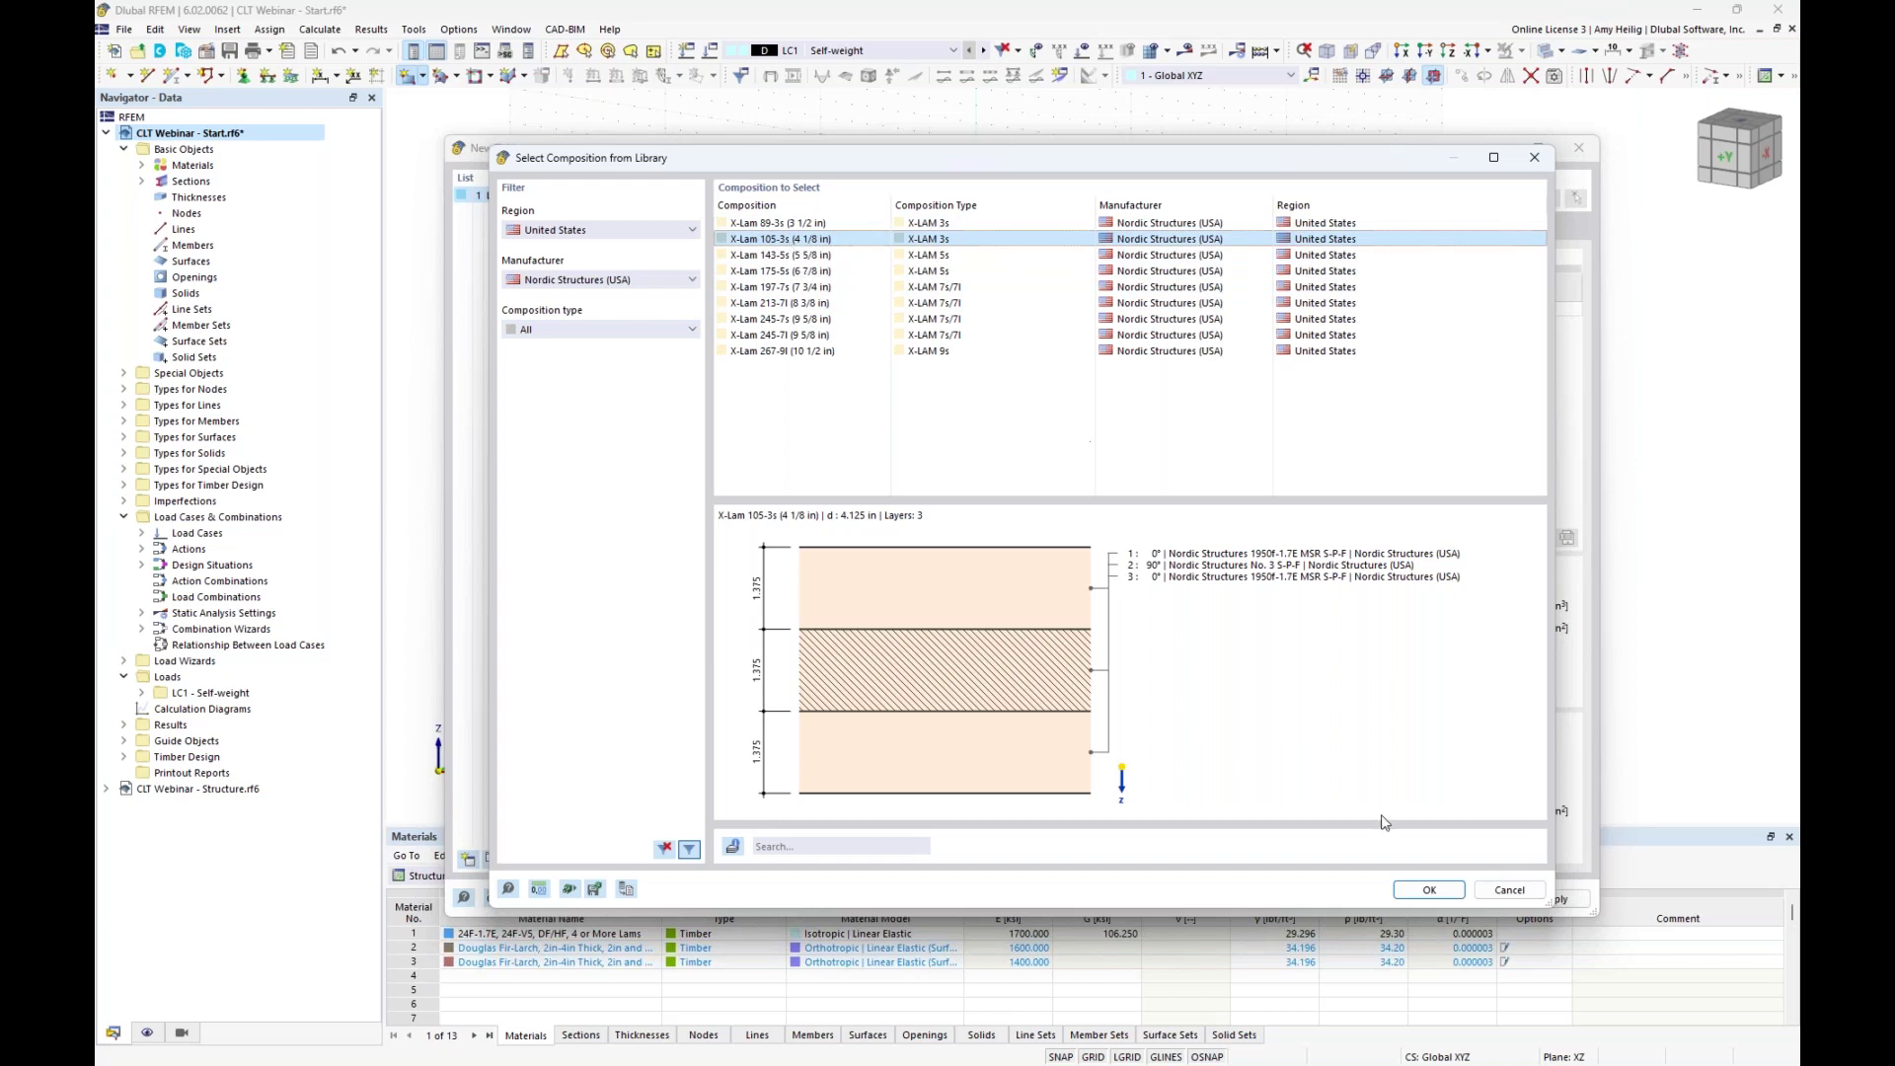
{"action": "left_click", "coordinate": [1427, 887]}
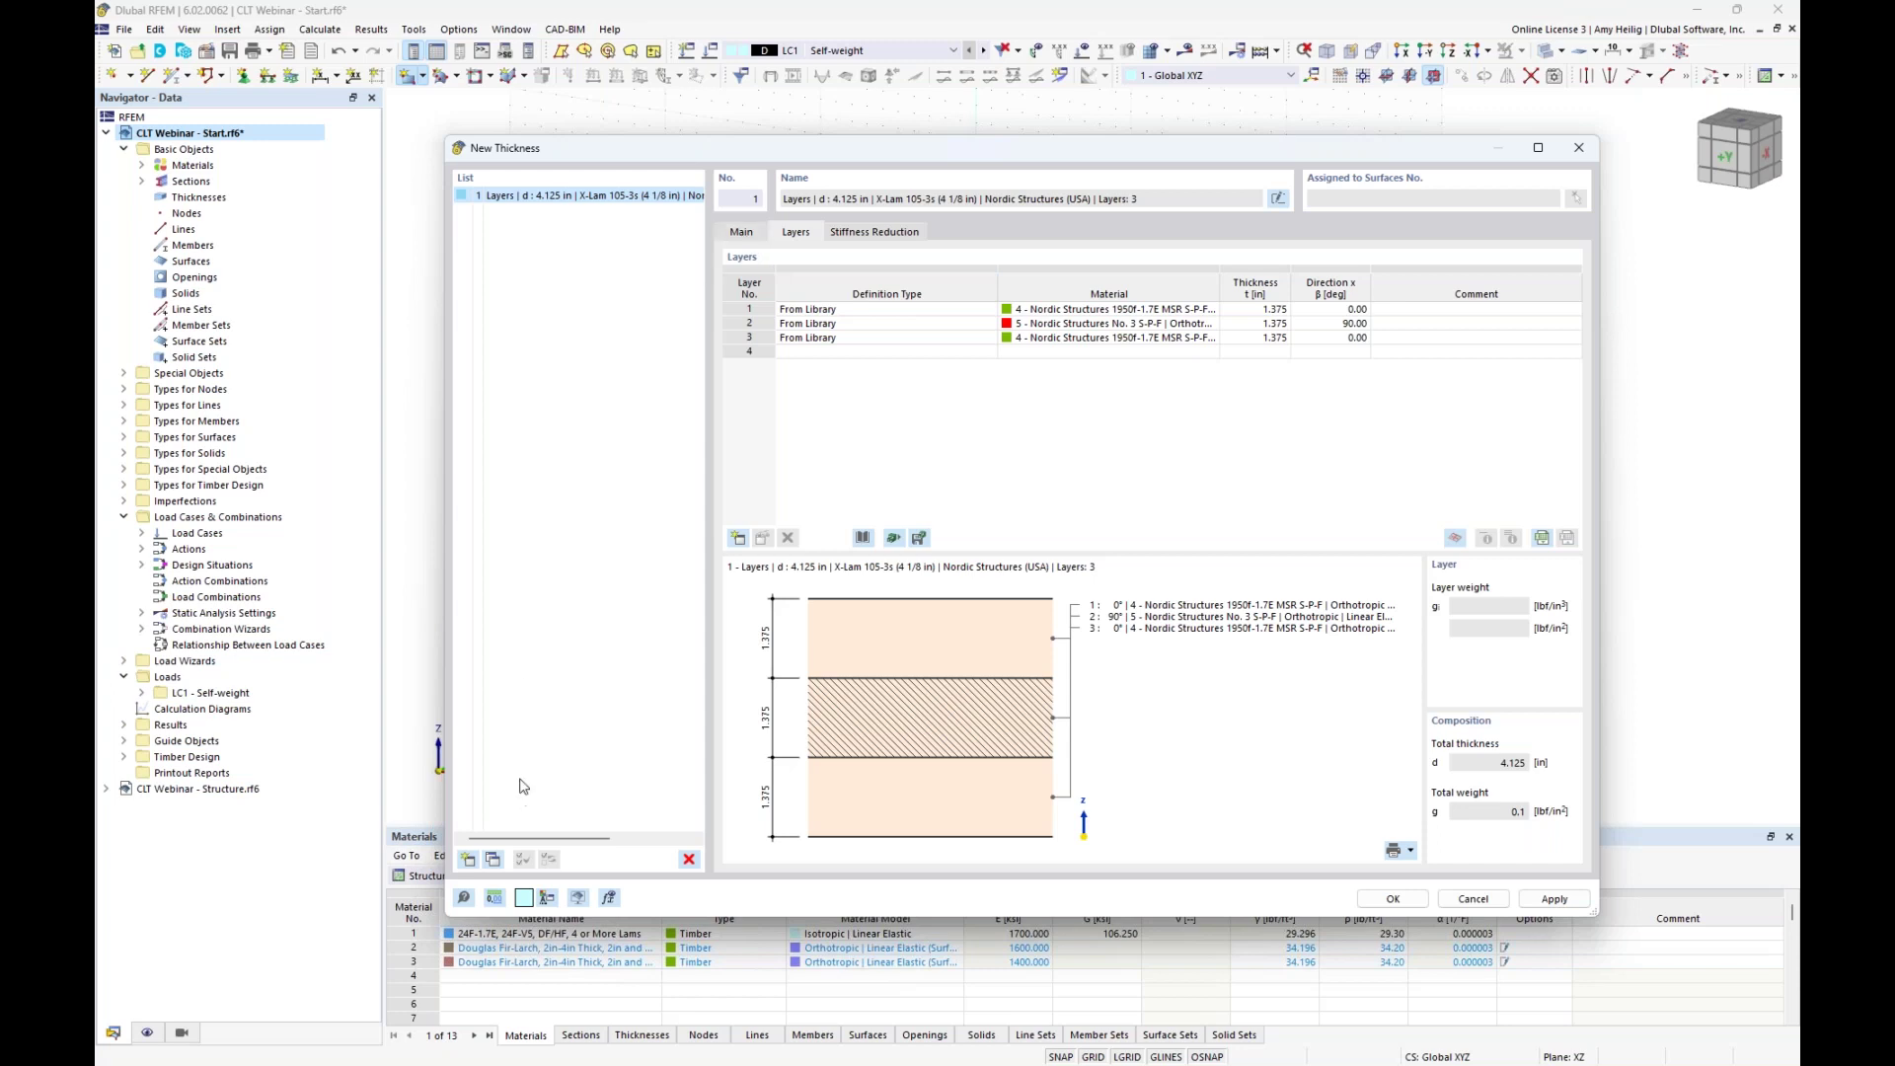
Copy the thickness and load the Nordic Structures X-Lam 175-5s (6 7/8 in) library composition into the copy.
{"action": "left_click", "coordinate": [492, 861]}
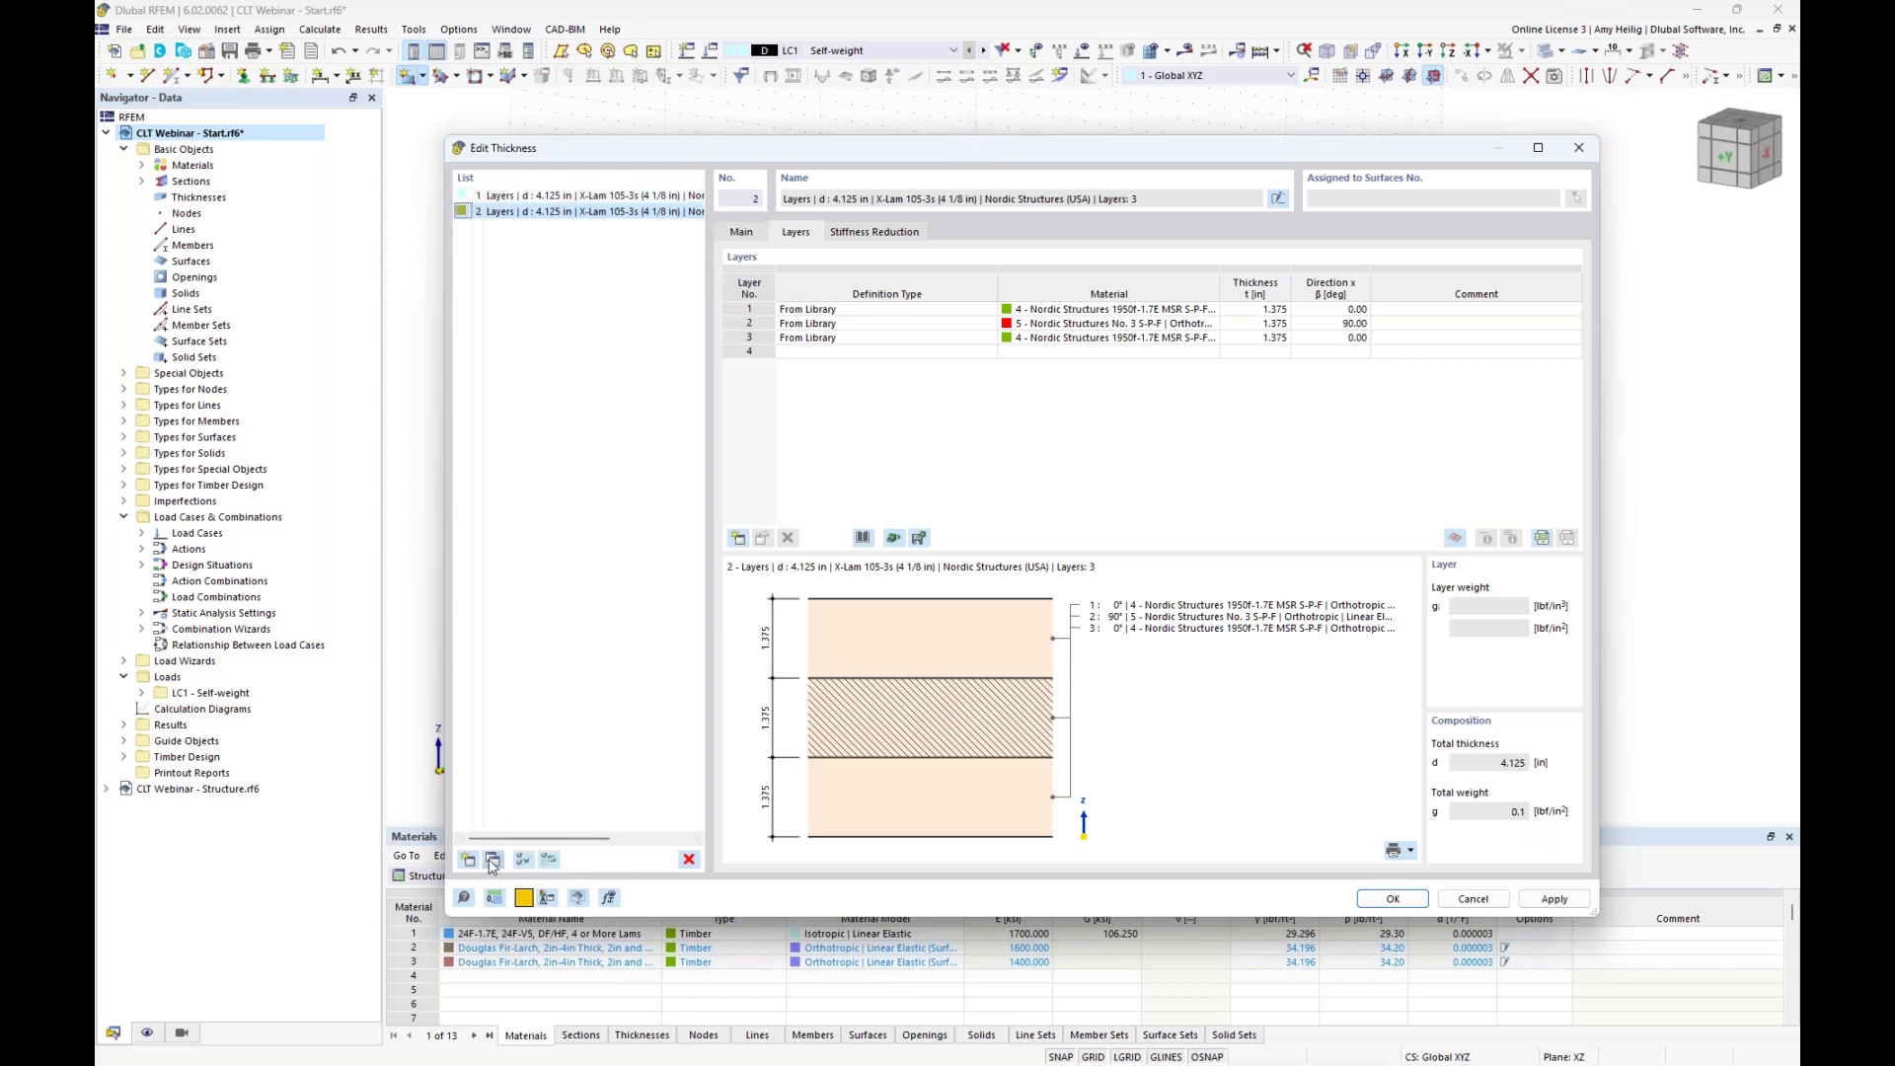
{"action": "left_click", "coordinate": [865, 539]}
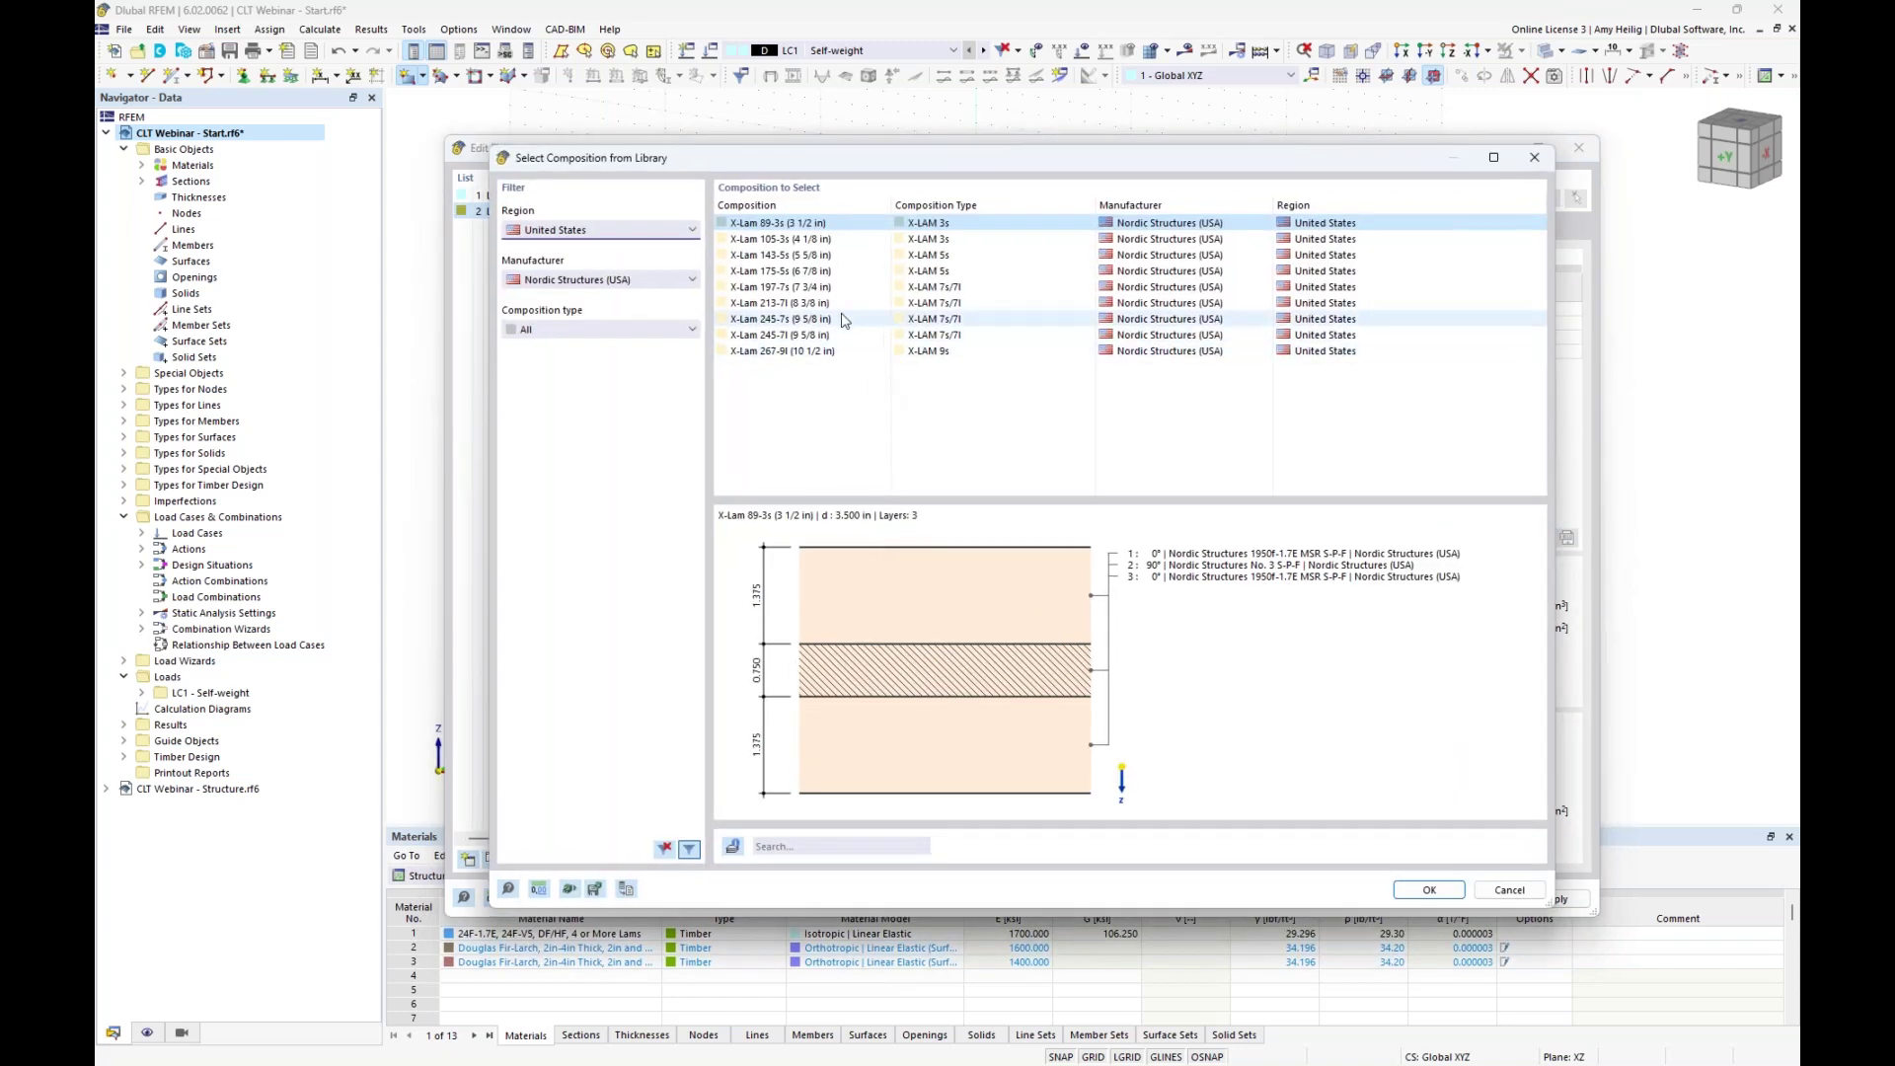
{"action": "left_click", "coordinate": [810, 273]}
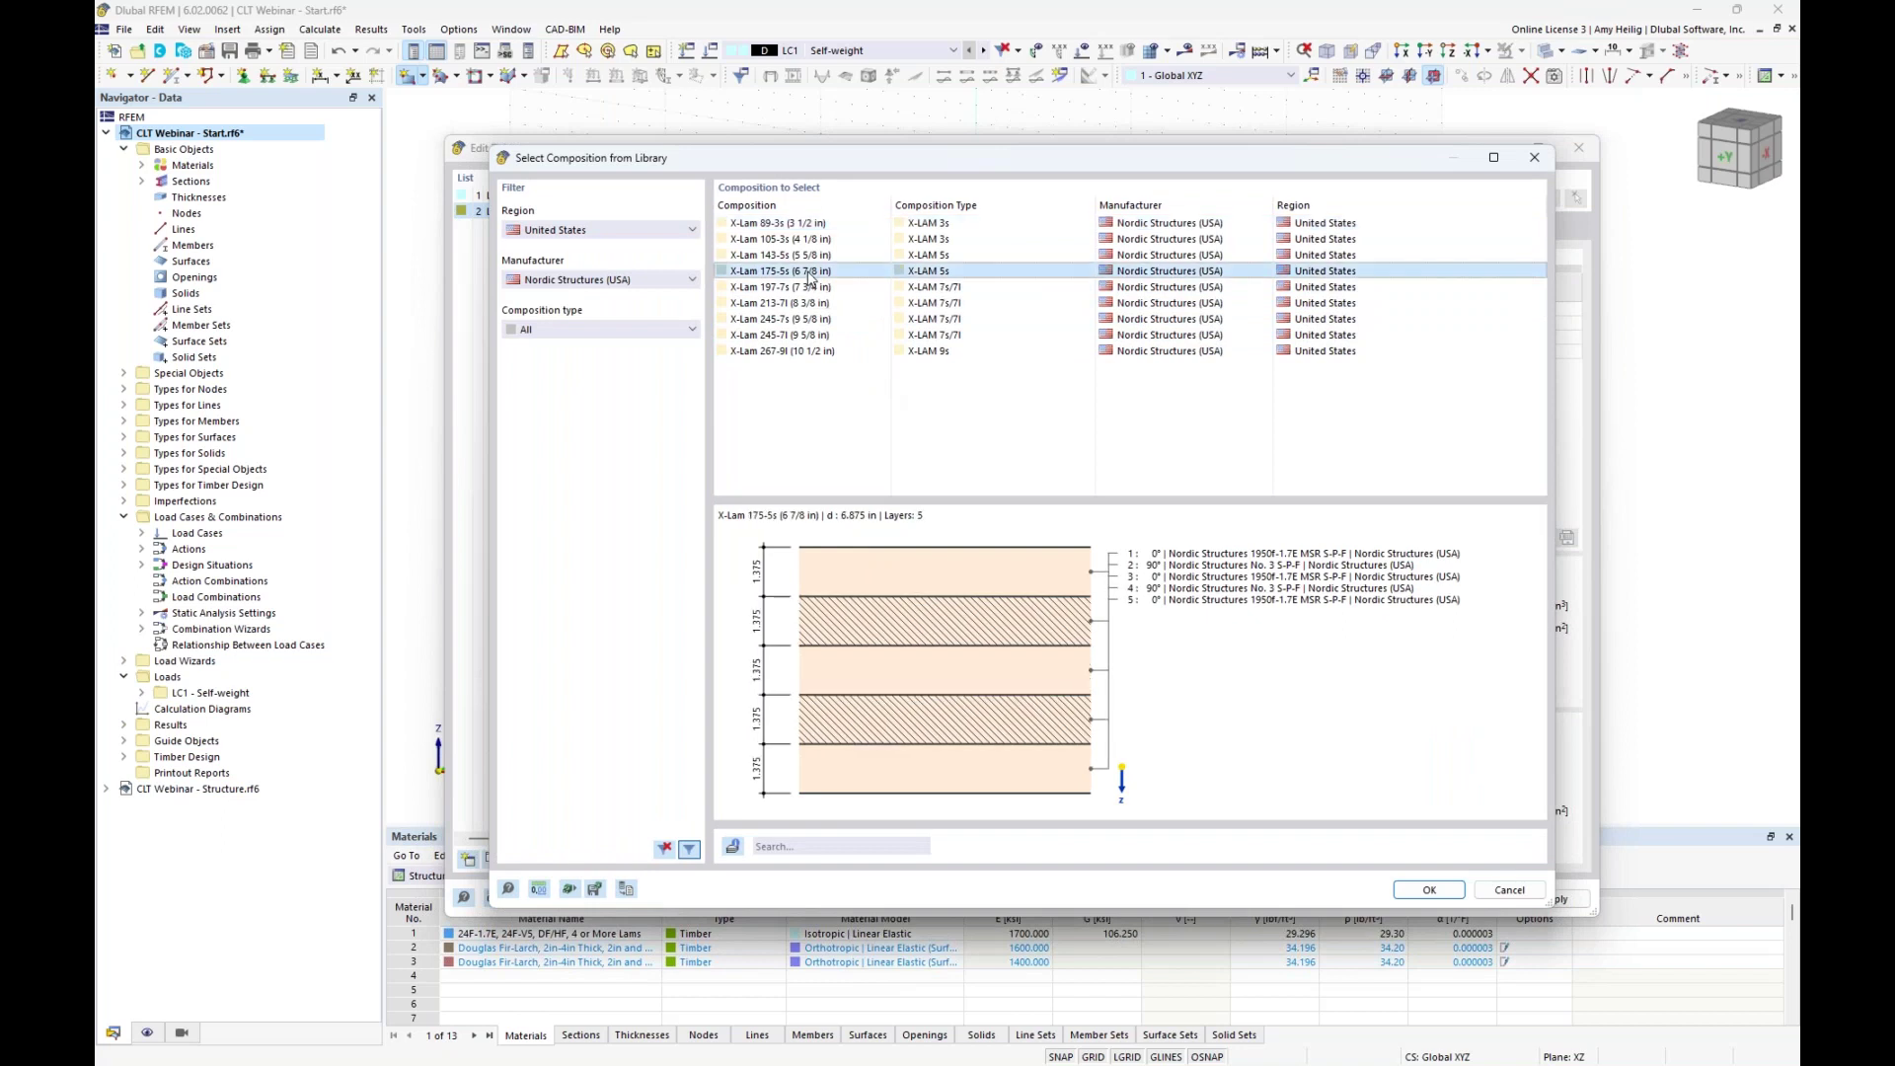
{"action": "left_click", "coordinate": [1427, 890]}
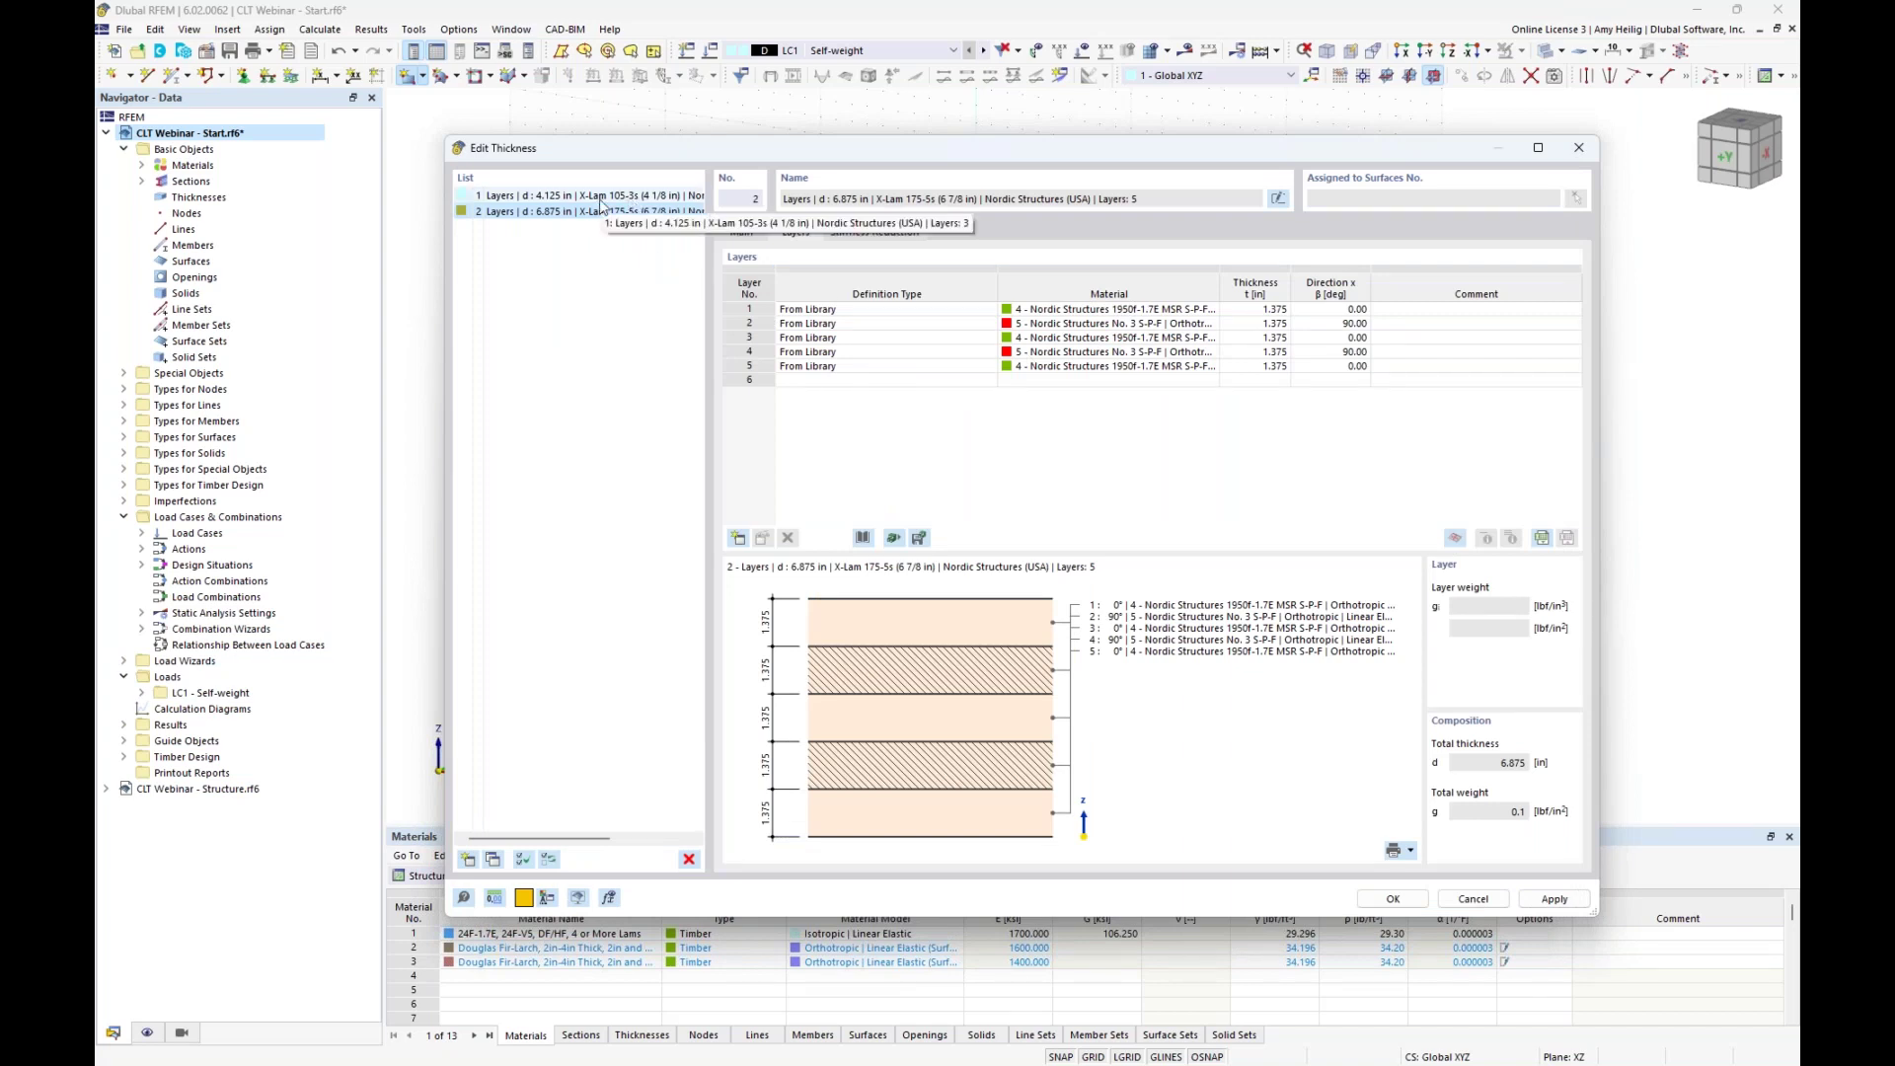
Review the stiffness reduction option and the stiffness matrix multipliers of the X-Lam 175-5s thickness.
{"action": "left_click", "coordinate": [741, 232]}
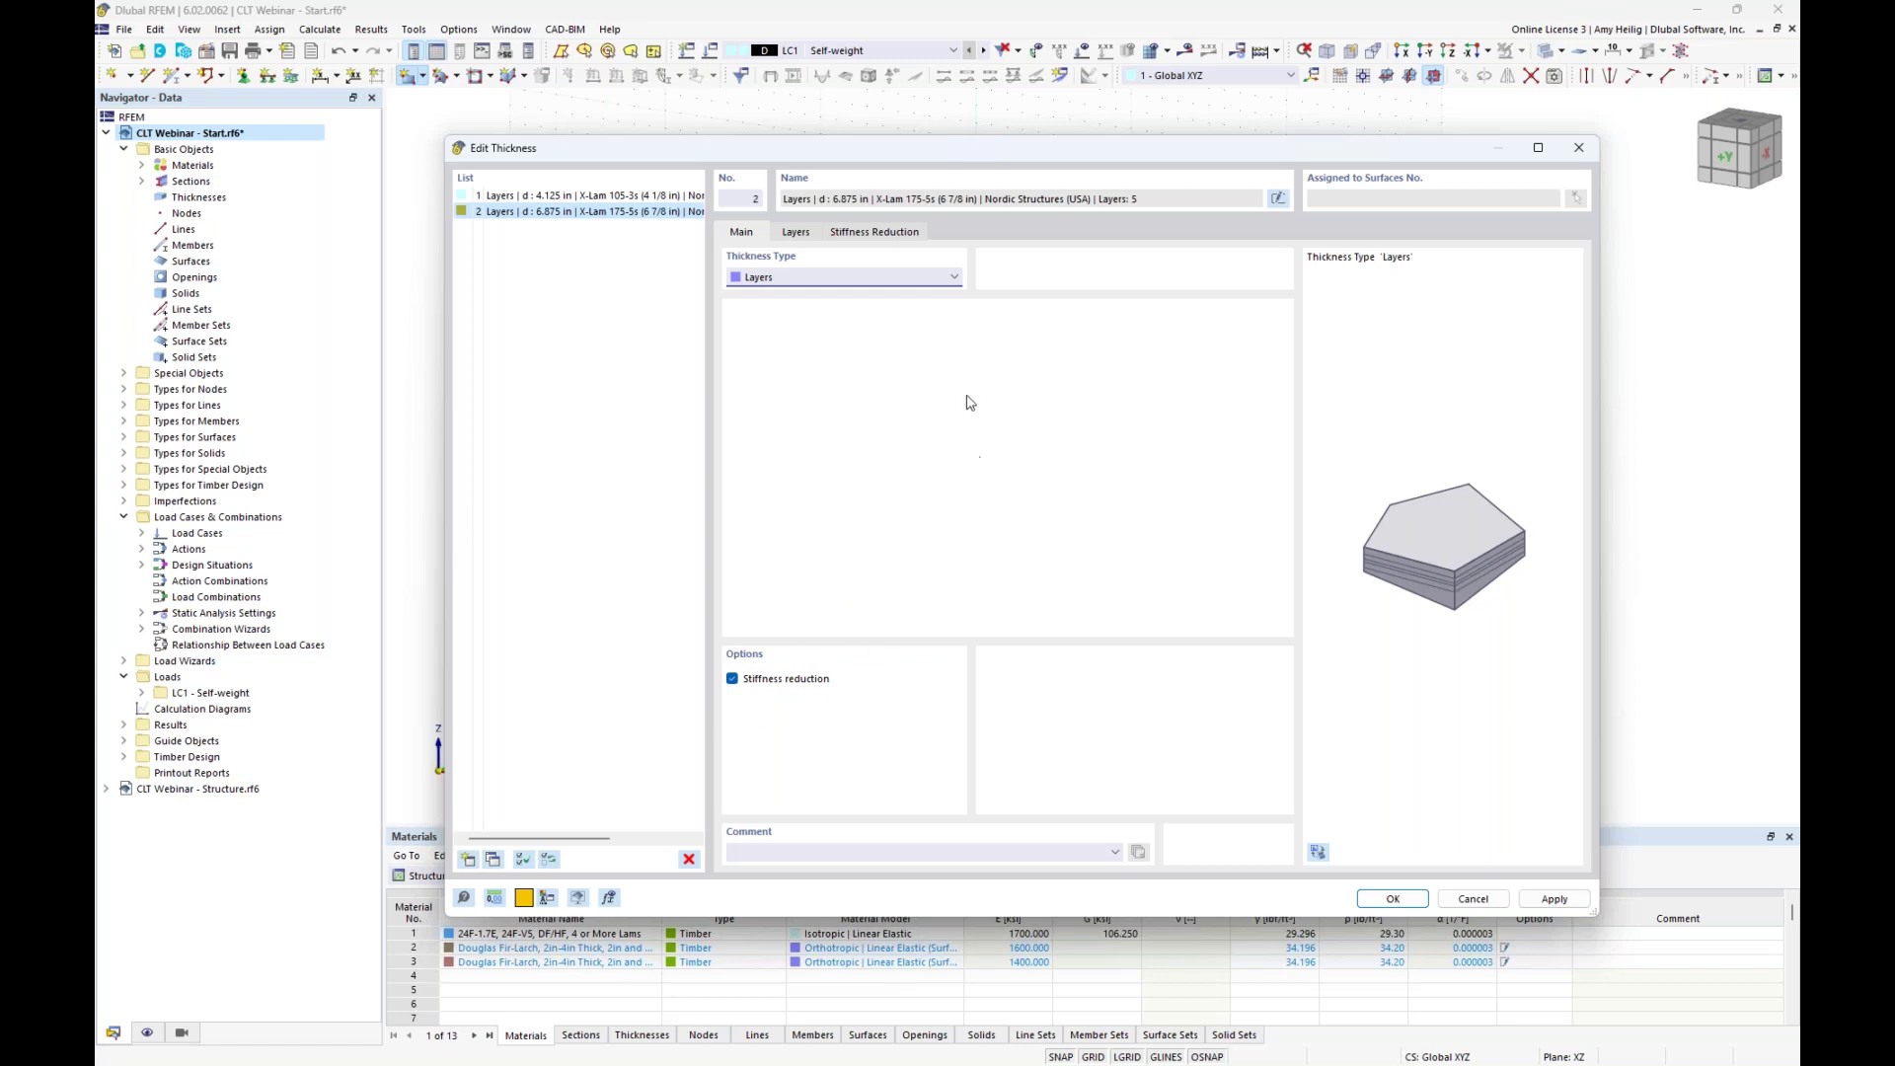
{"action": "left_click", "coordinate": [893, 233]}
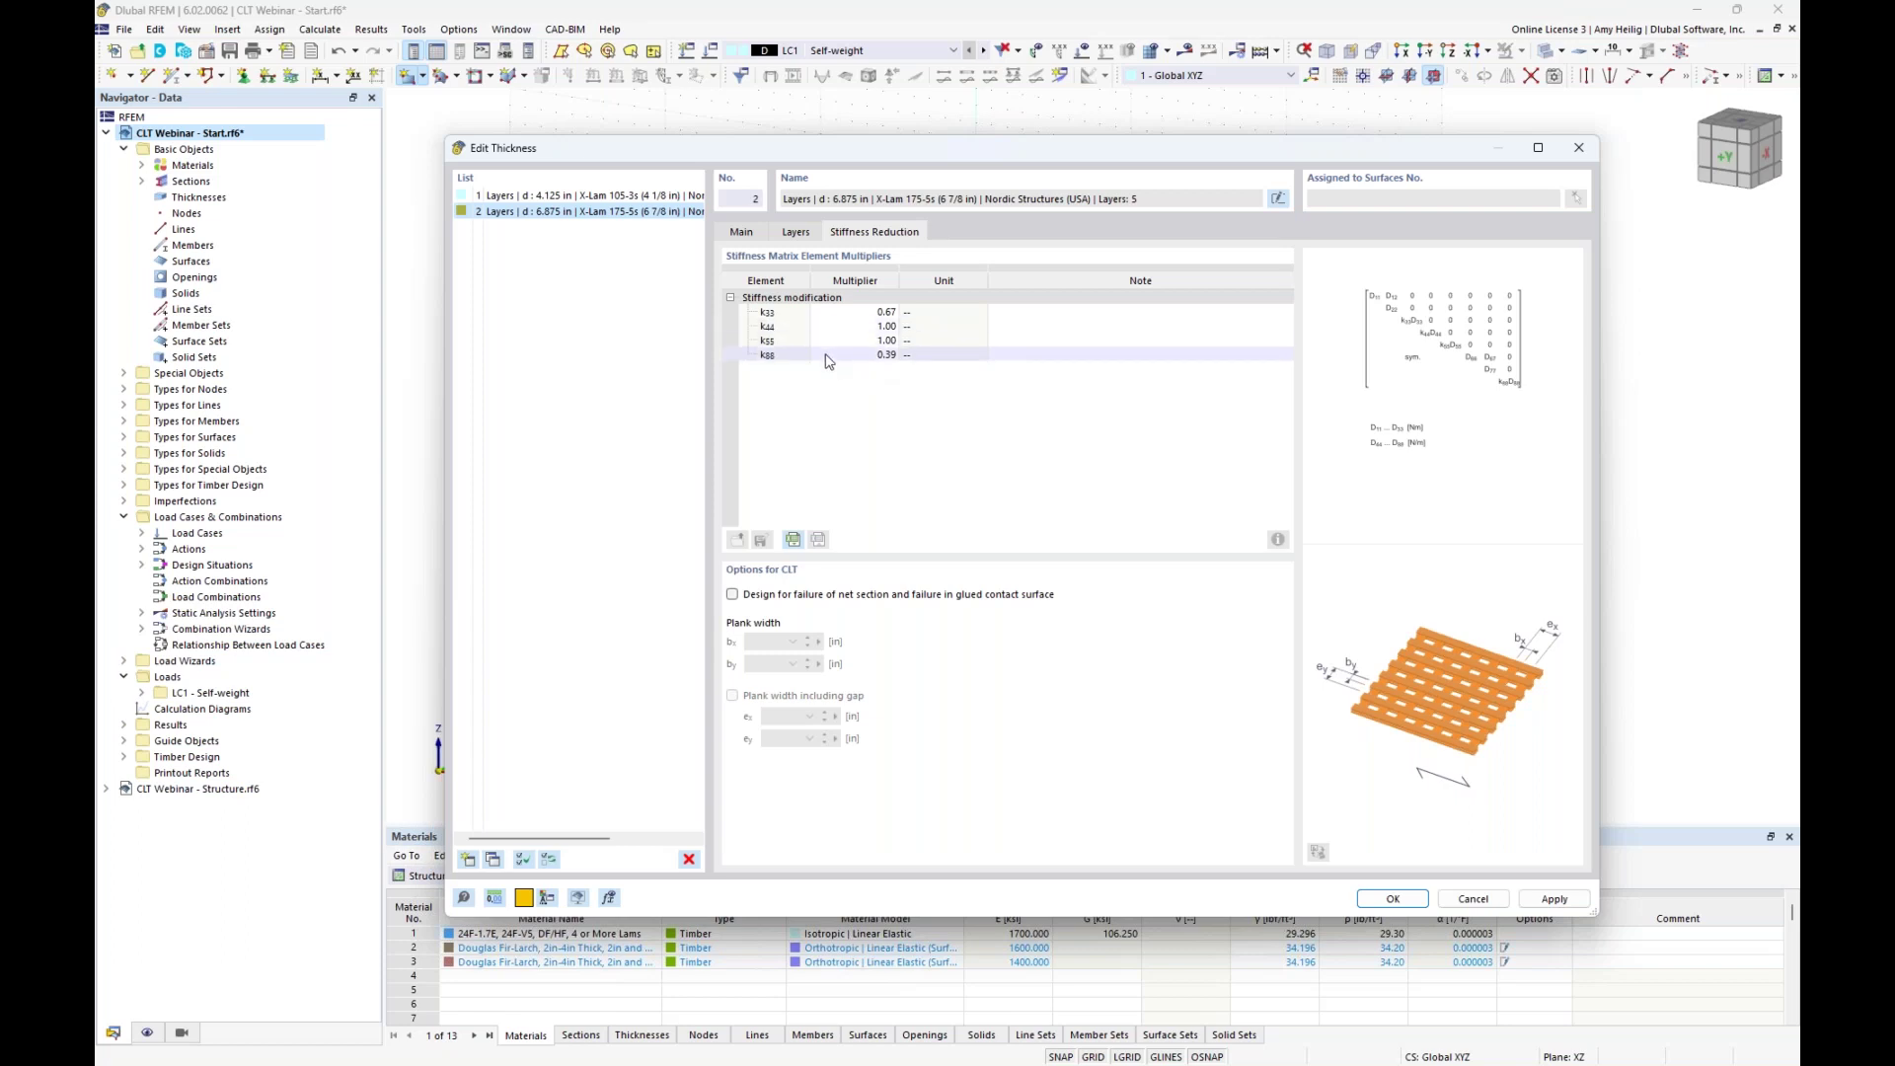
Switch to the browser and read the Dlubal FAQ on stiffness reduction factors k33 and k88 down to its Excel download.
{"action": "key", "text": "alt+Tab"}
{"action": "key", "text": "super+Tab"}
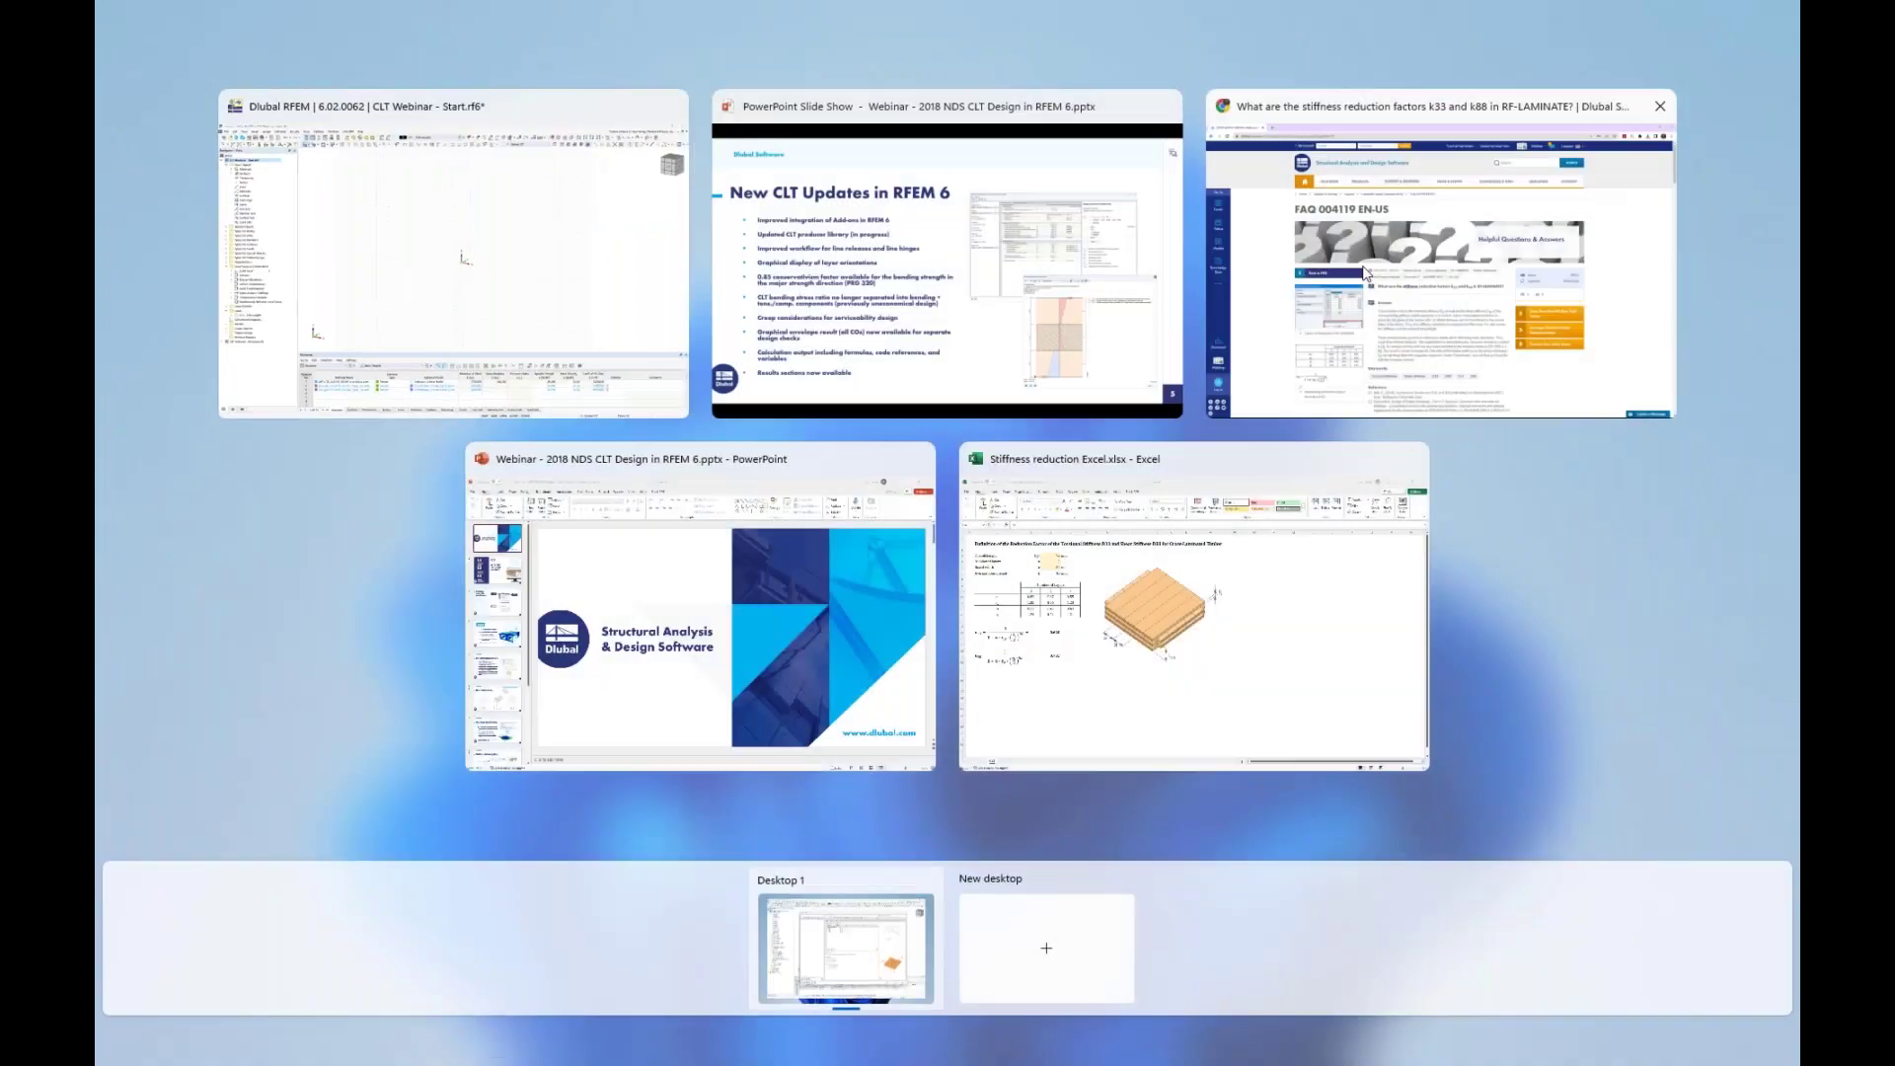
{"action": "left_click", "coordinate": [1365, 273]}
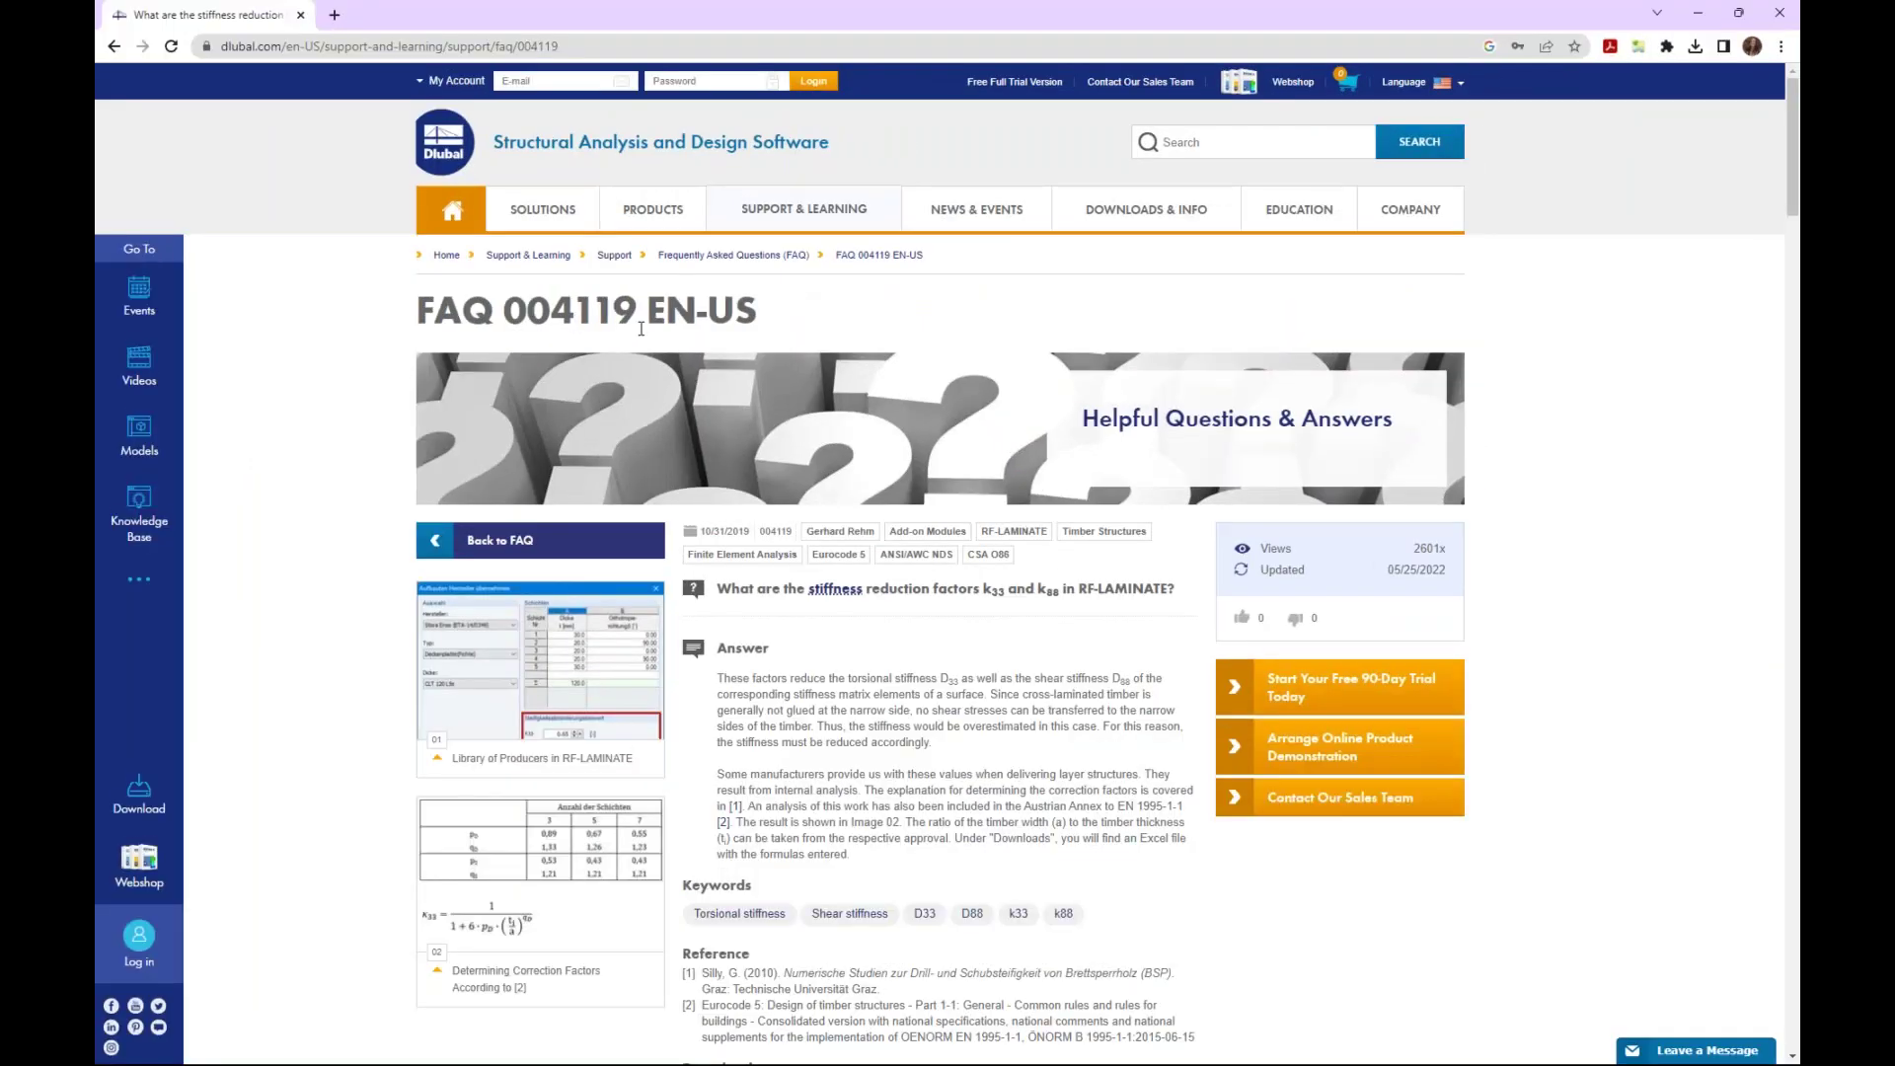
{"action": "scroll", "coordinate": [1015, 515], "scroll_direction": "down", "scroll_amount": 2}
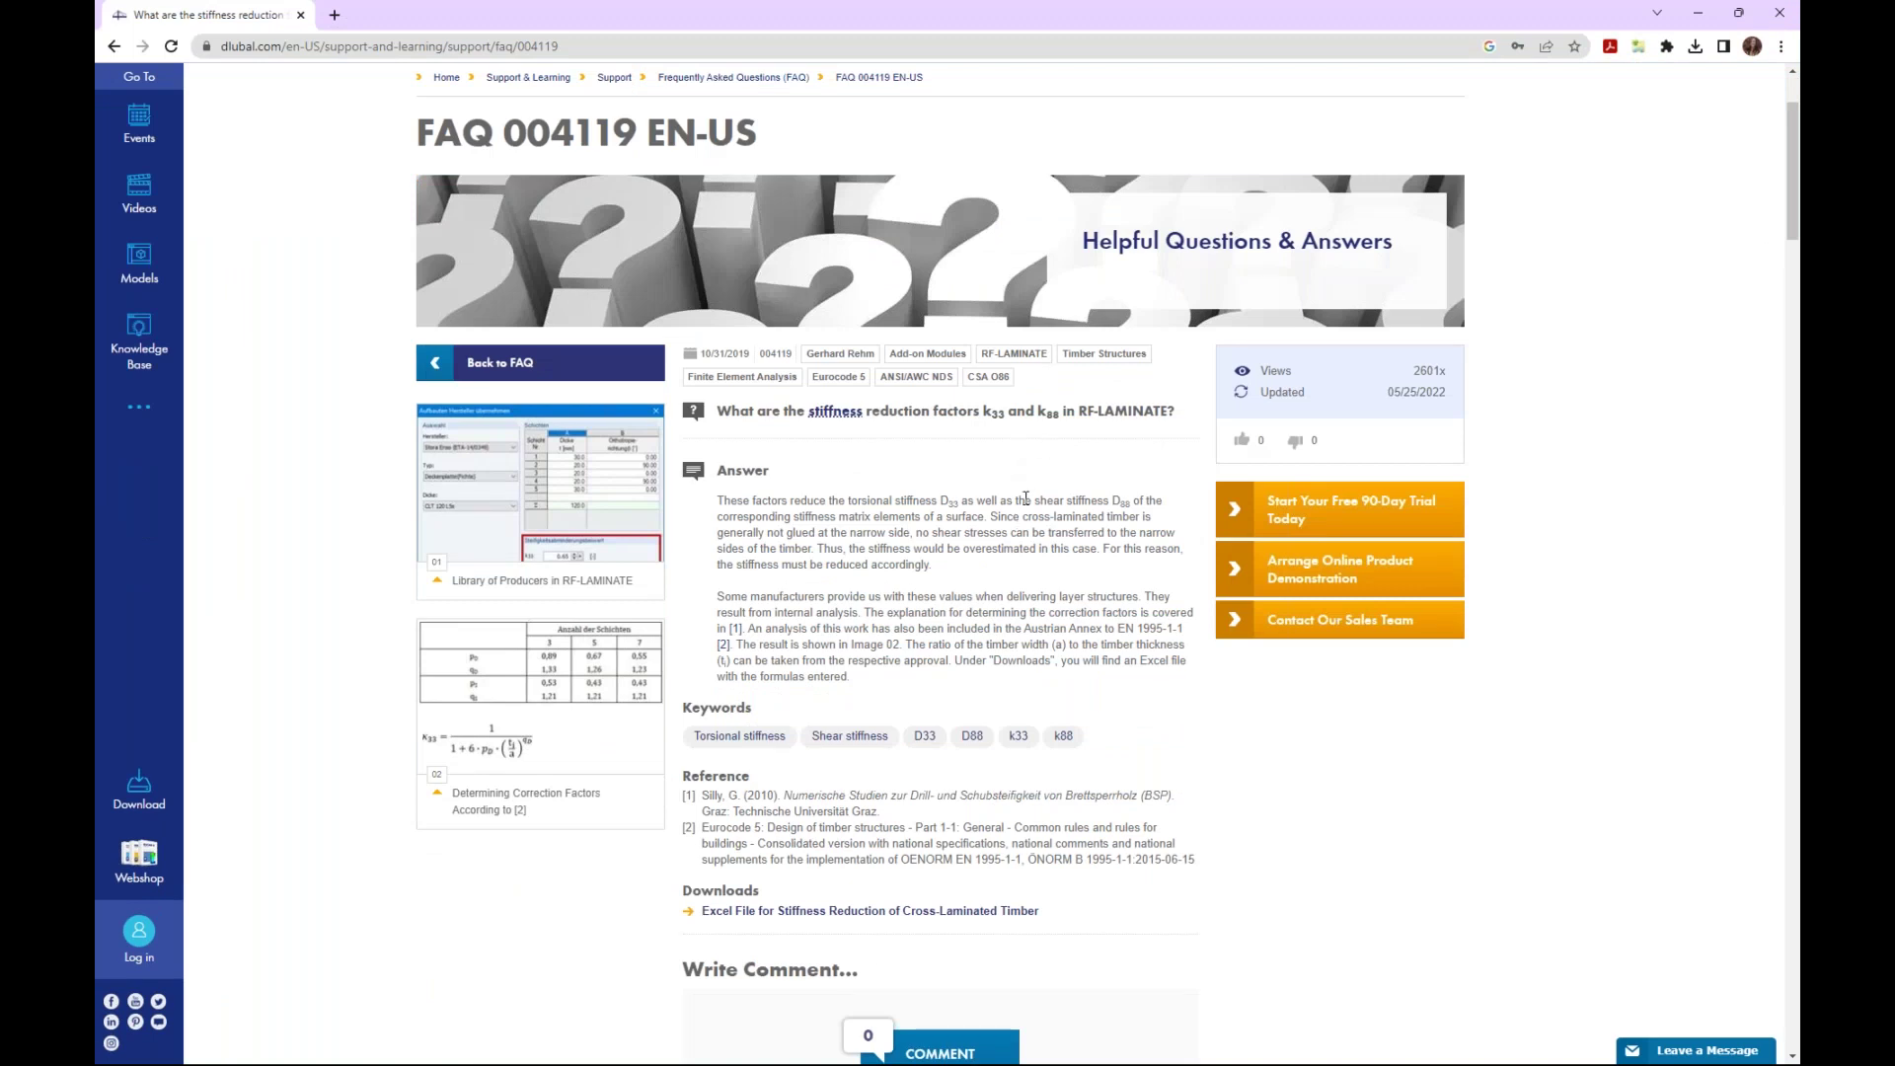
{"action": "scroll", "coordinate": [1025, 498], "scroll_direction": "down", "scroll_amount": 2}
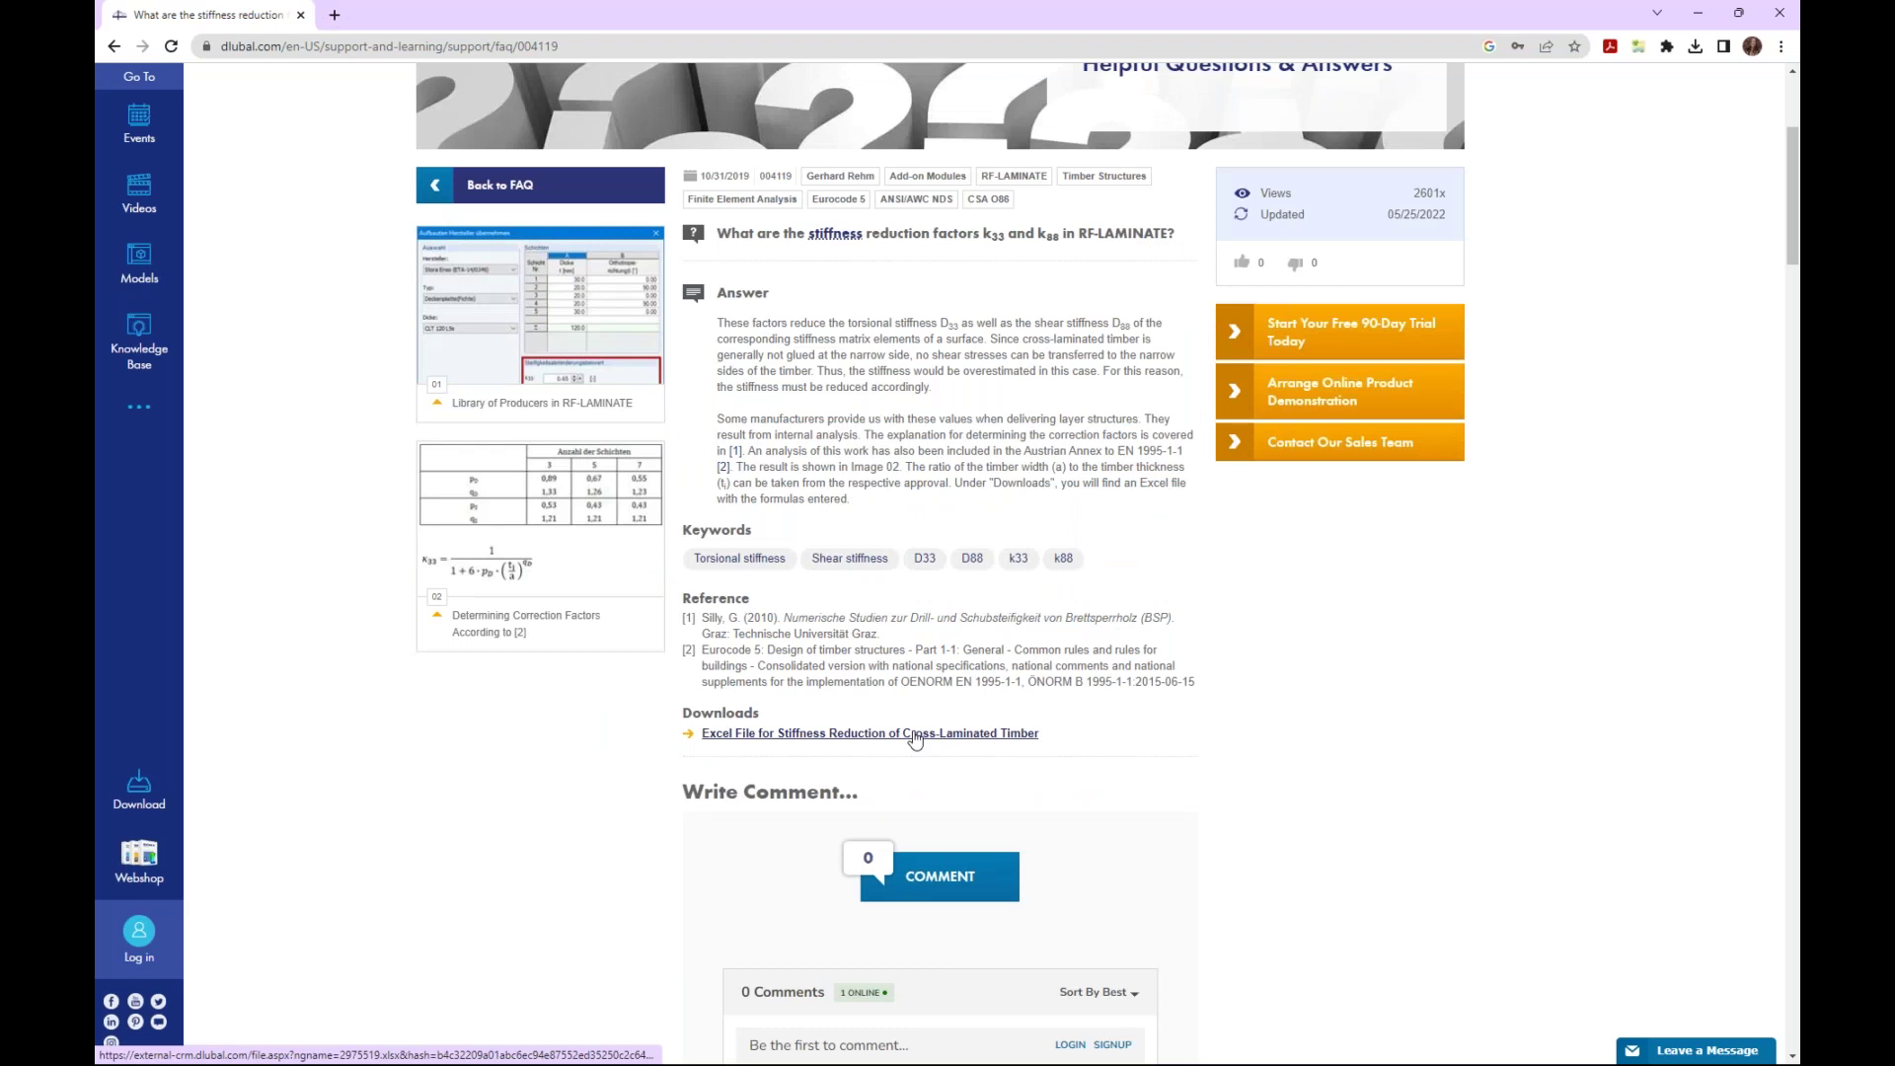
Switch to the Stiffness reduction Excel workbook, examine the k33 and k88 reduction factor calculation, and return to RFEM.
{"action": "key", "text": "super+Tab"}
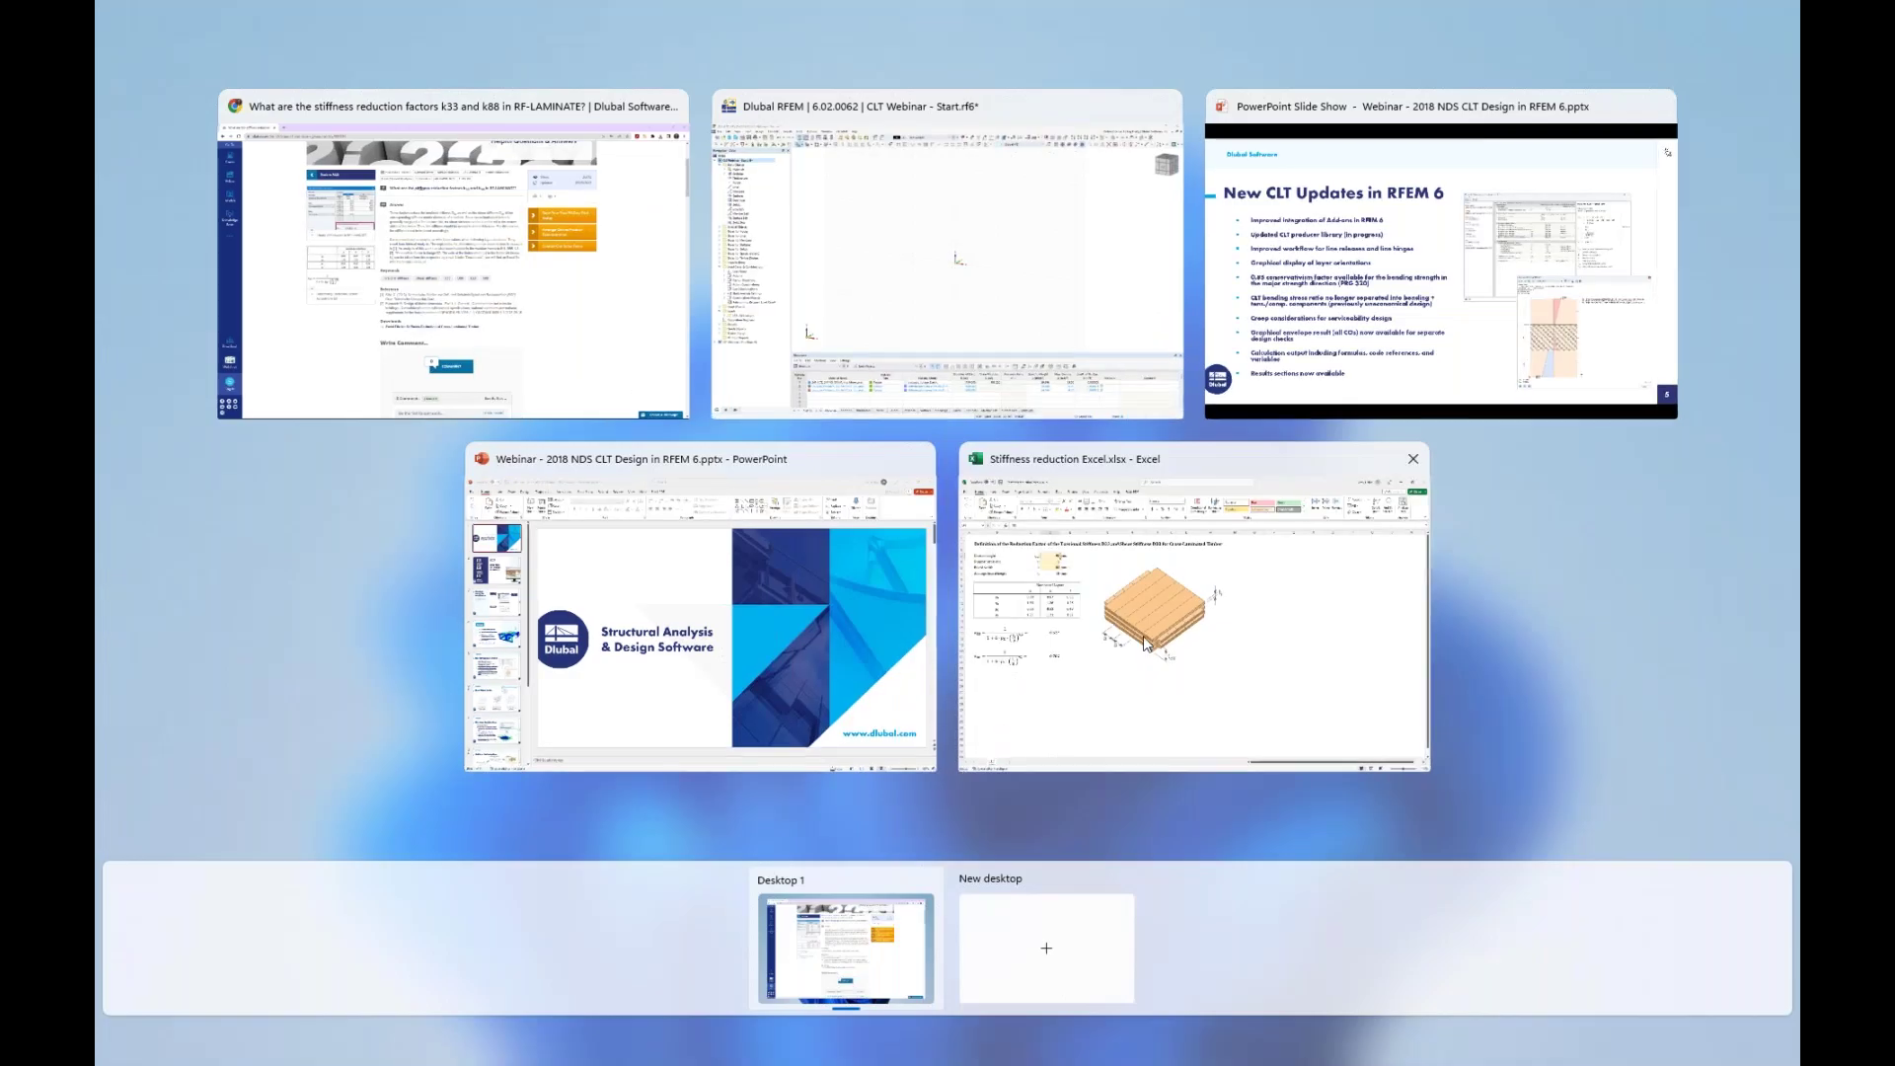
{"action": "left_click", "coordinate": [1145, 643]}
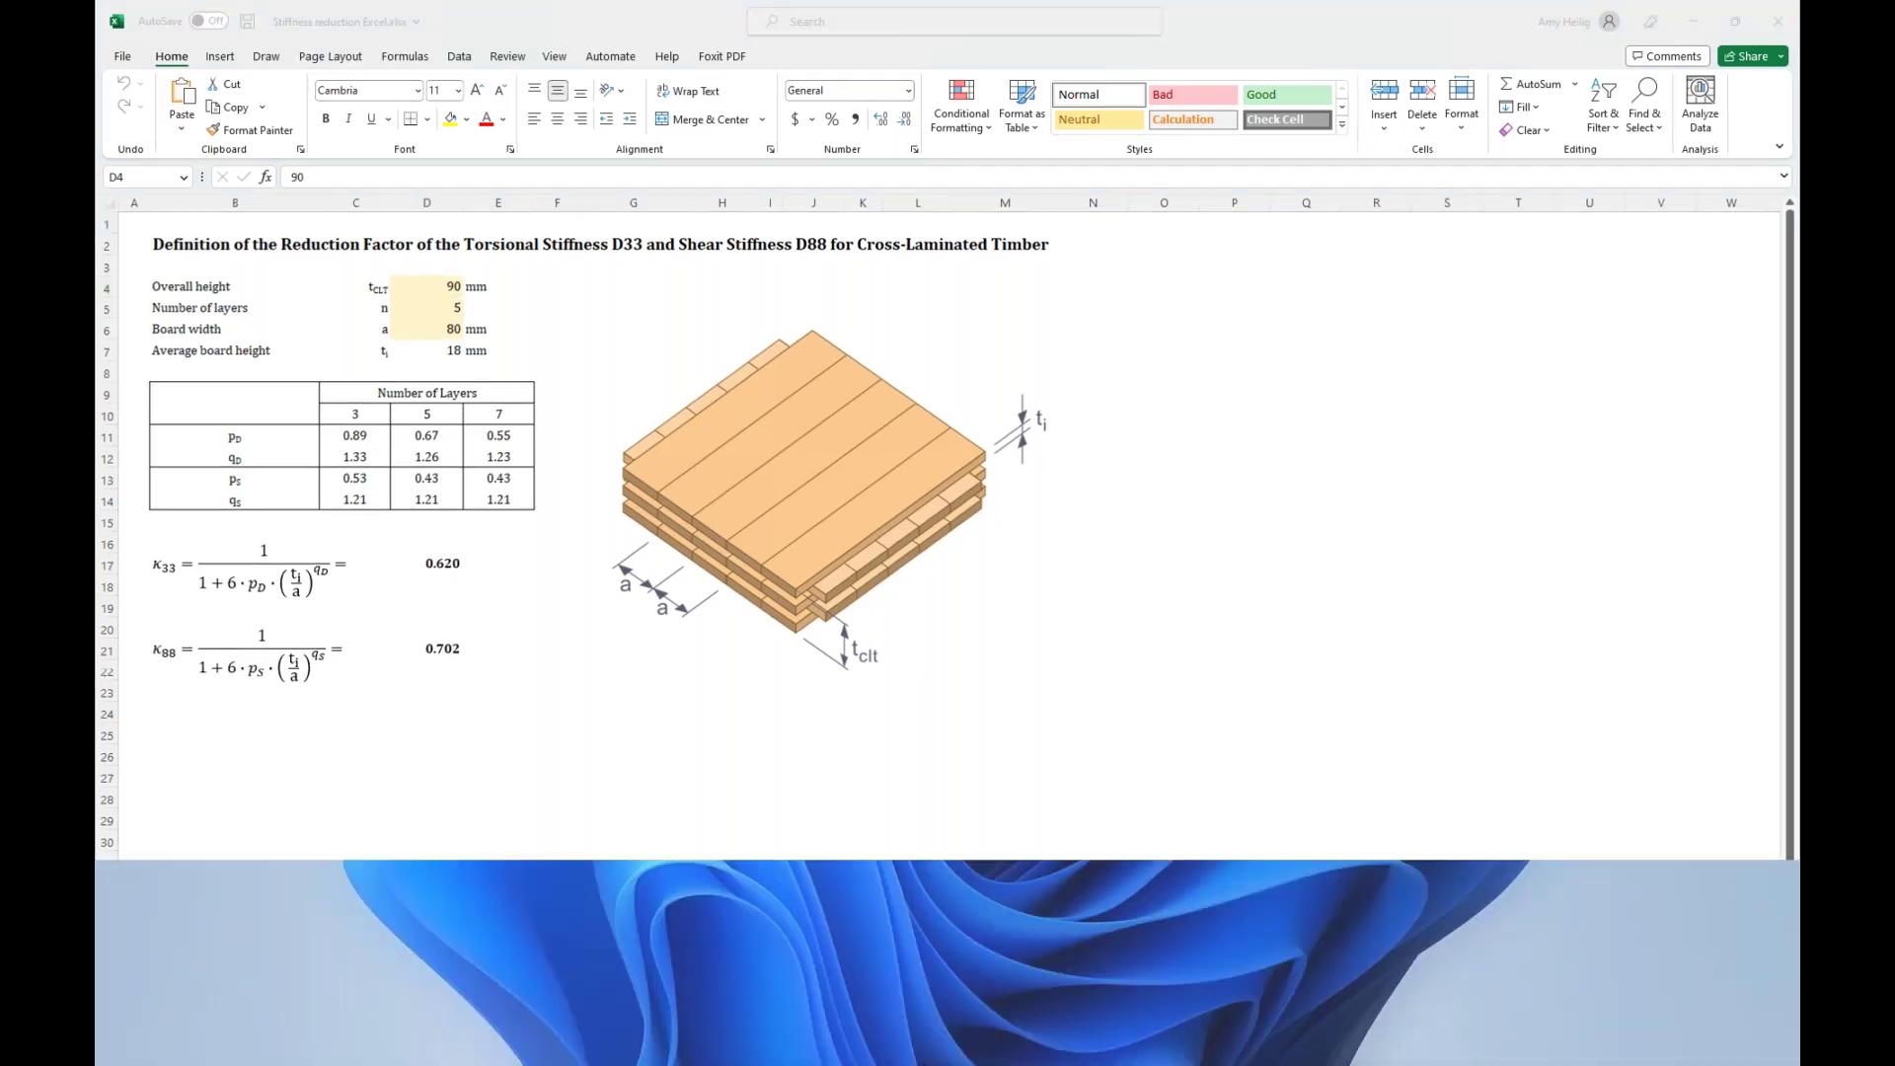
{"action": "key", "text": "super+Tab"}
{"action": "left_click", "coordinate": [1308, 291]}
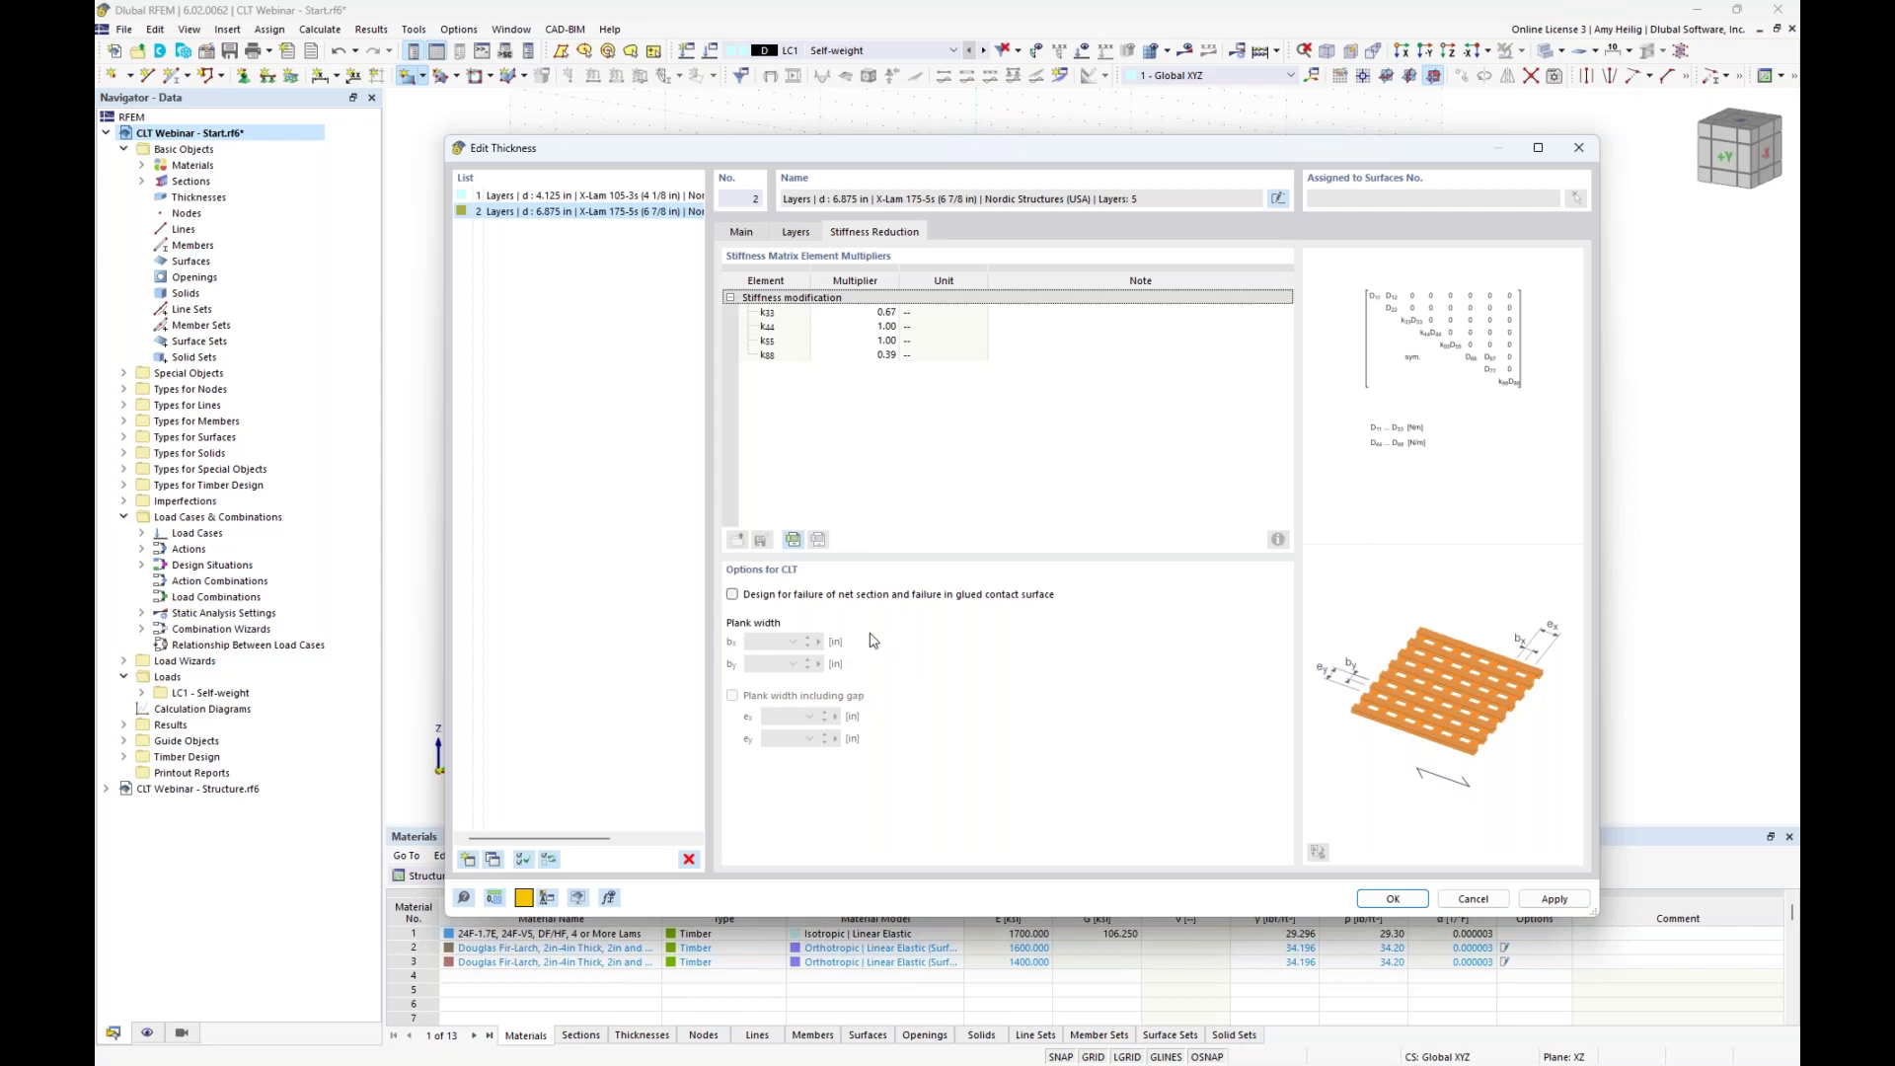
Switch to the PowerPoint slide show and advance to the Shear Failure Modes slide on the CLT design options.
{"action": "key", "text": "super+Tab"}
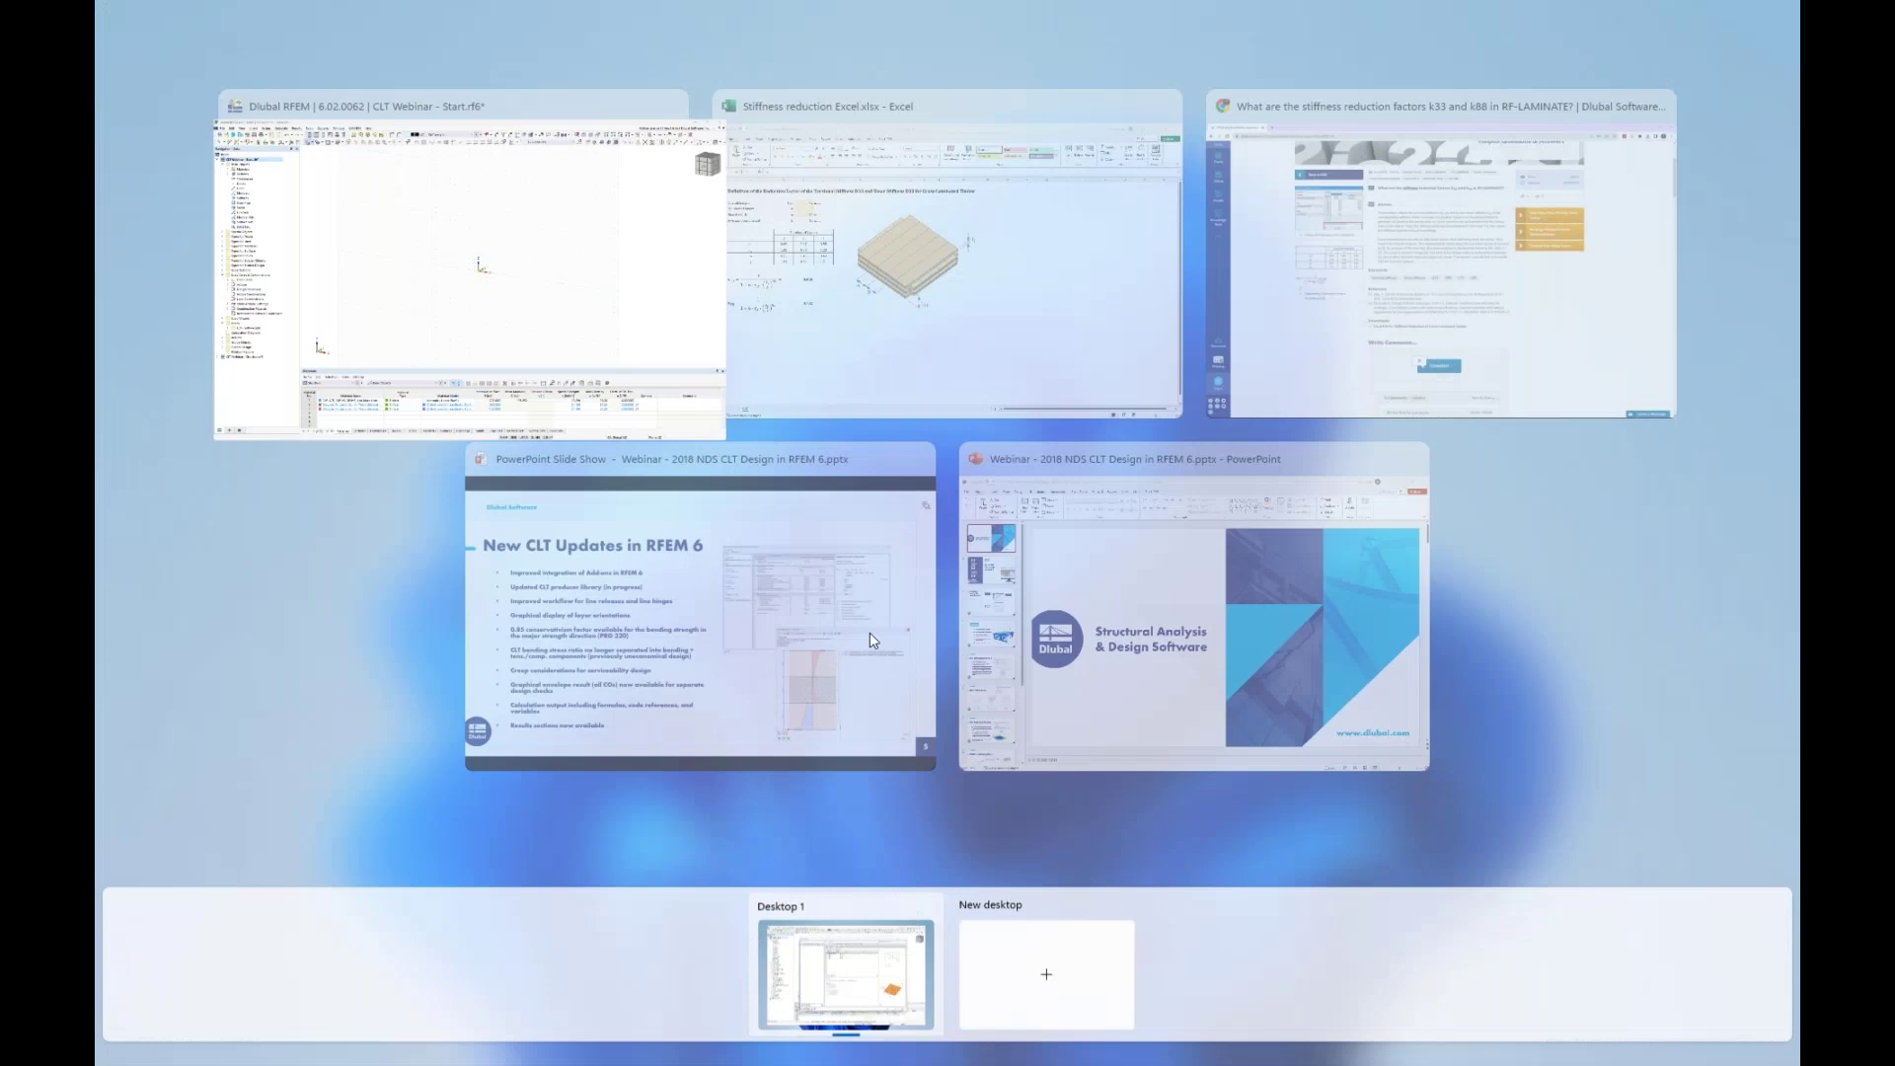
{"action": "left_click", "coordinate": [848, 627]}
{"action": "key", "text": "Right"}
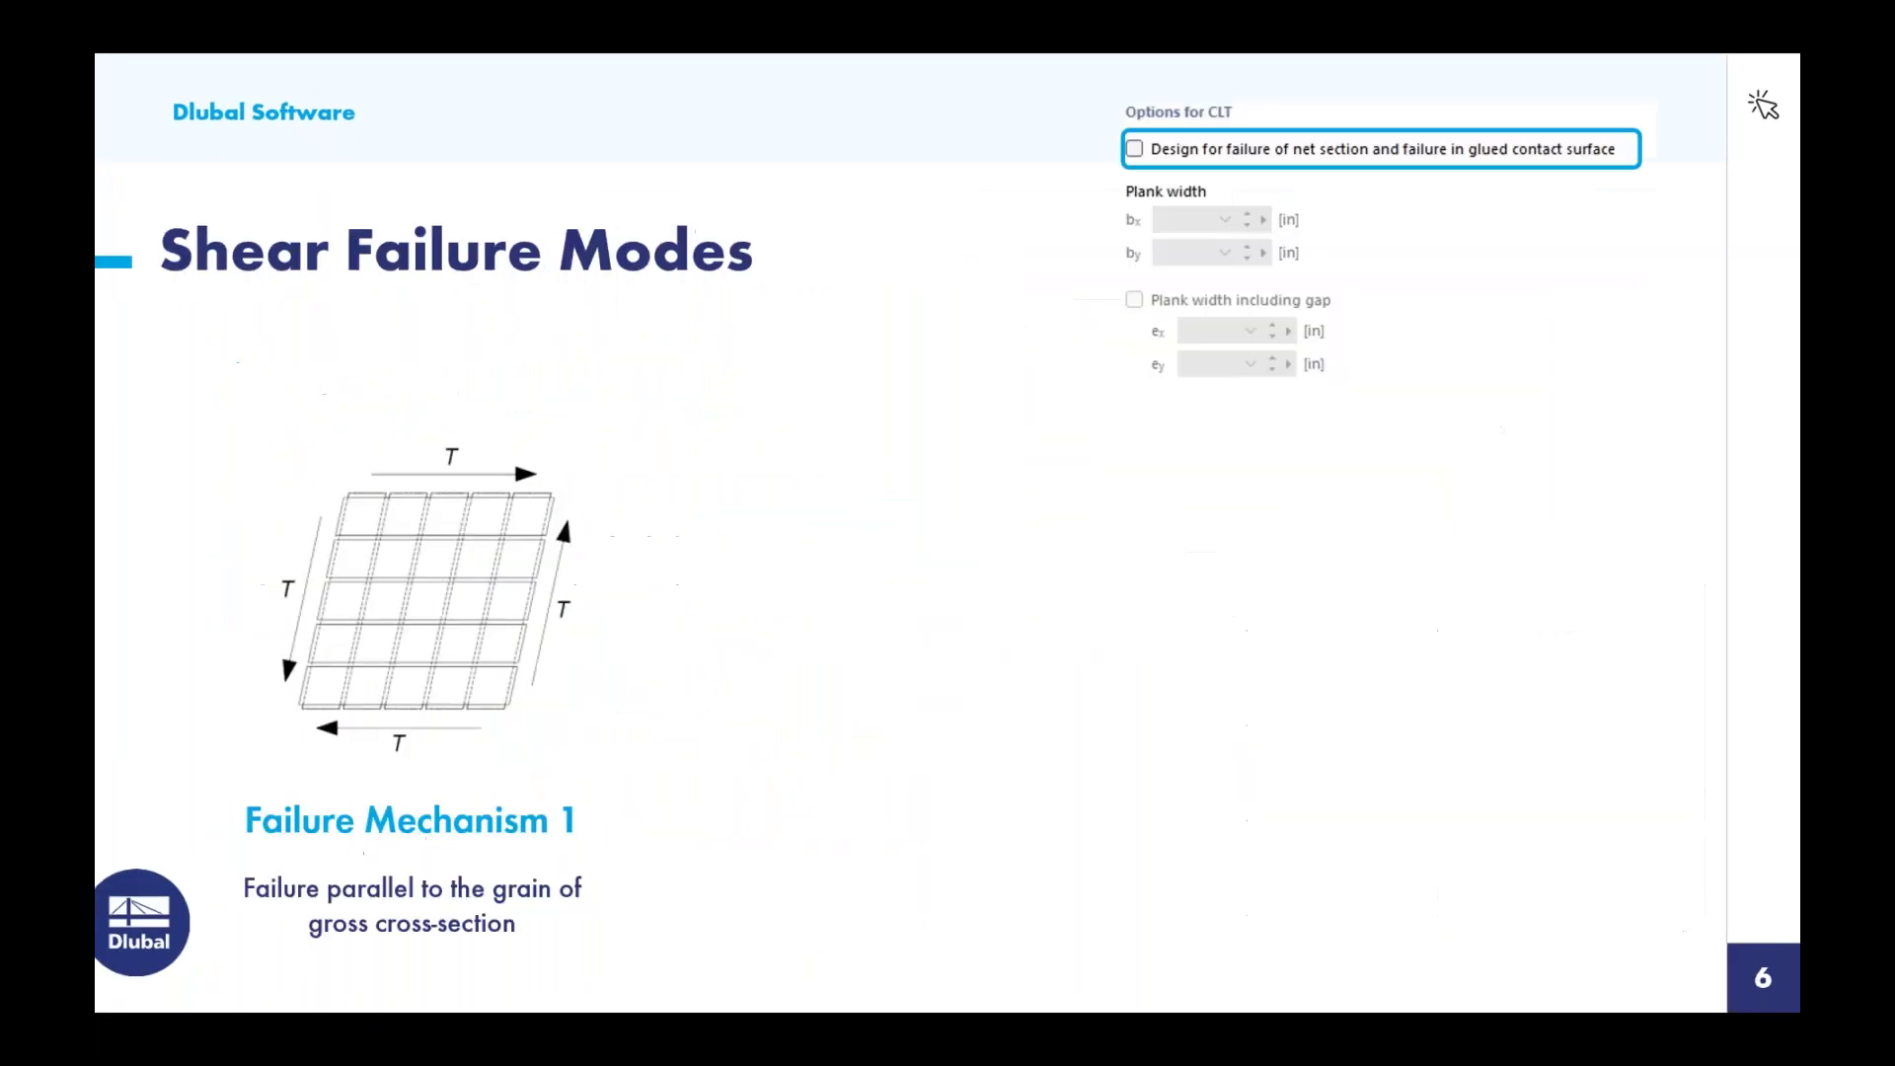
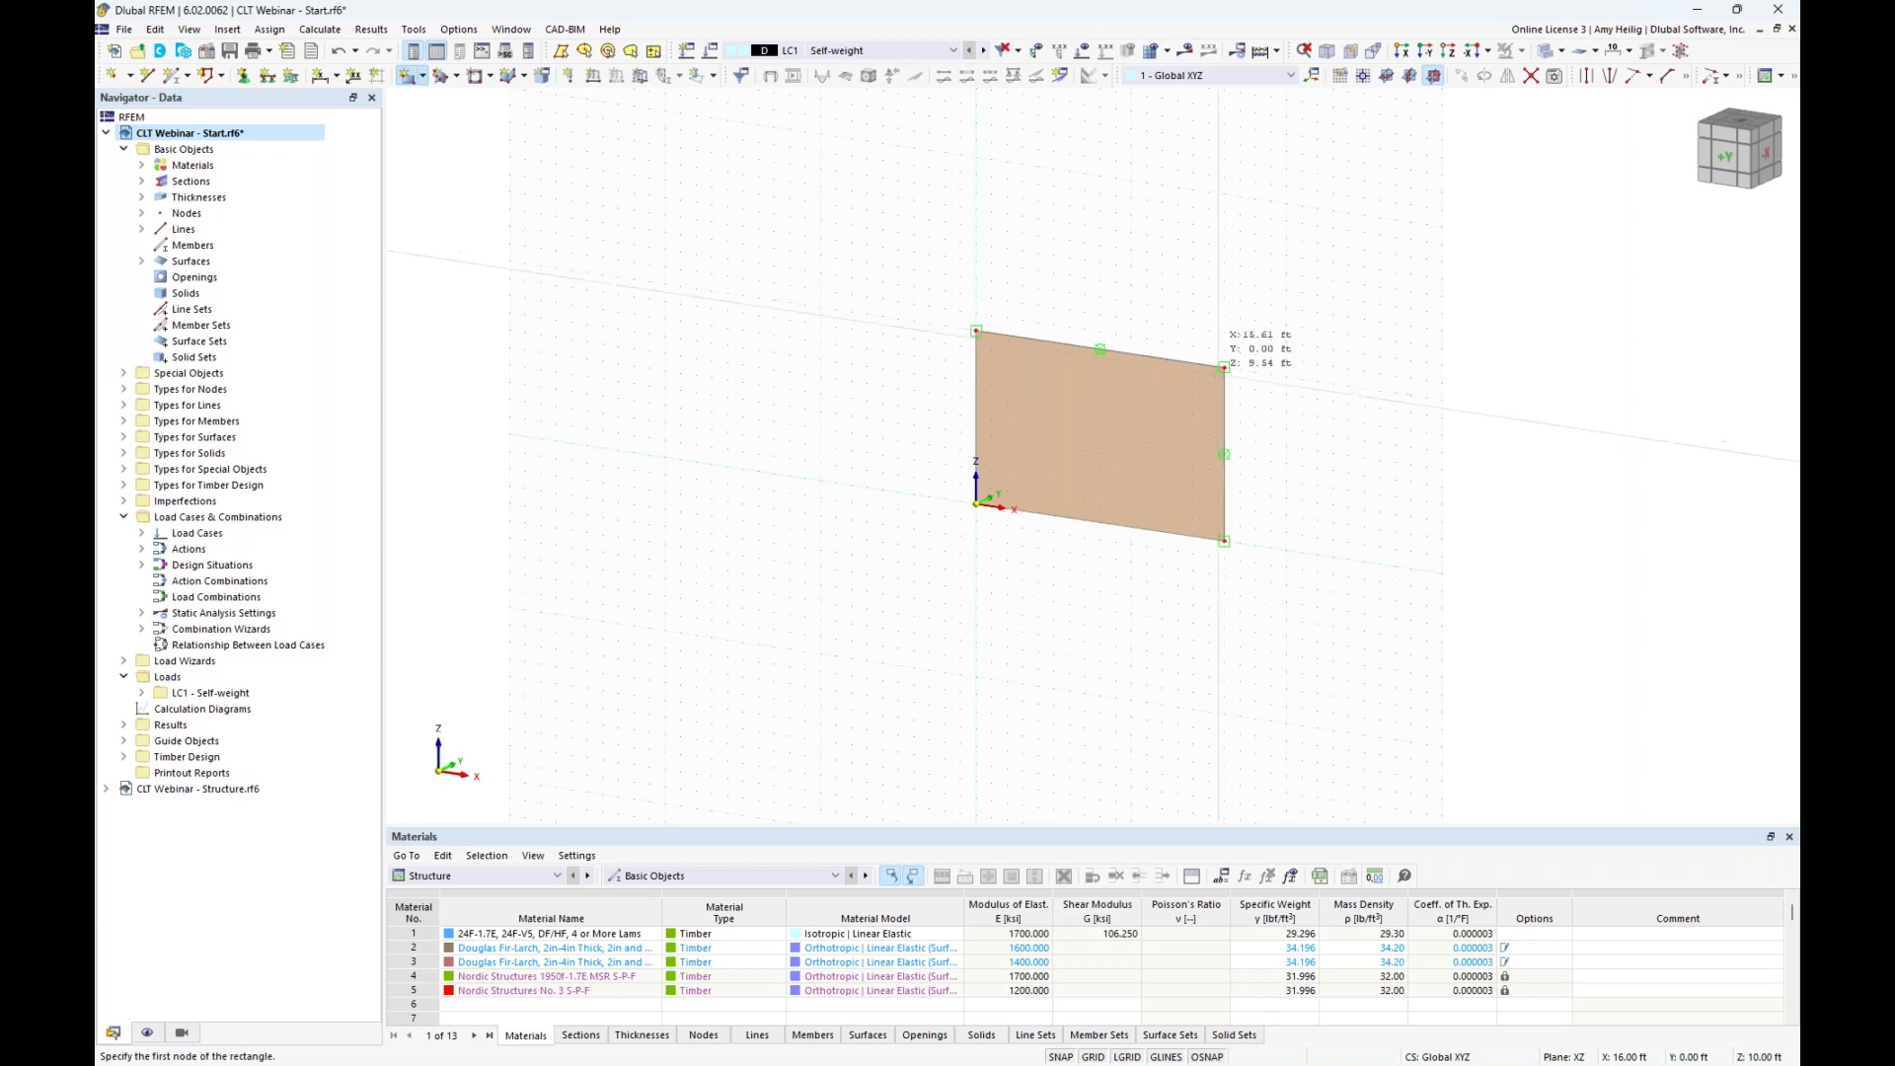
Draw a second rectangular wall in the XZ plane from X 16 ft, Z 0 to X 26 ft, Z 10 ft, adjoining the first.
{"action": "scroll", "coordinate": [1199, 409], "scroll_direction": "up", "scroll_amount": 4}
{"action": "middle_click_drag", "start_coordinate": [1086, 406], "coordinate": [983, 380]}
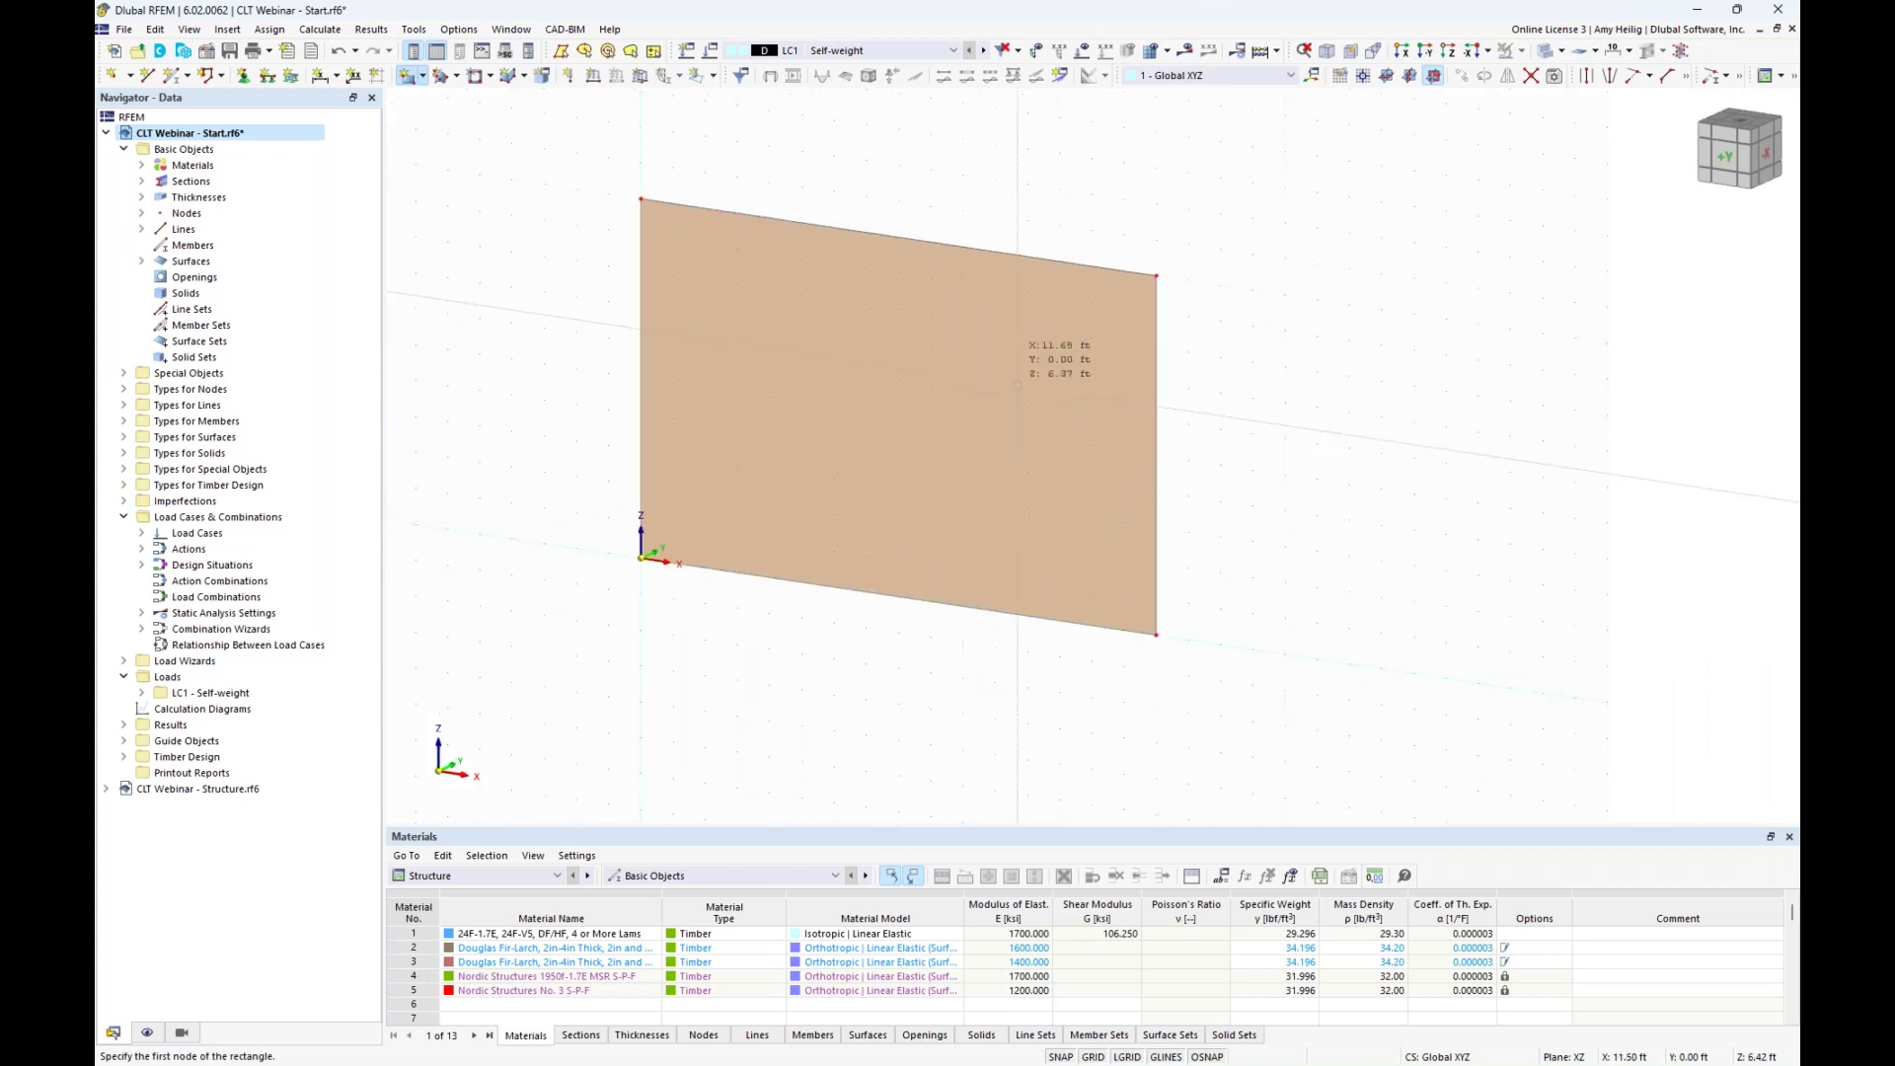
{"action": "left_click", "coordinate": [1149, 632]}
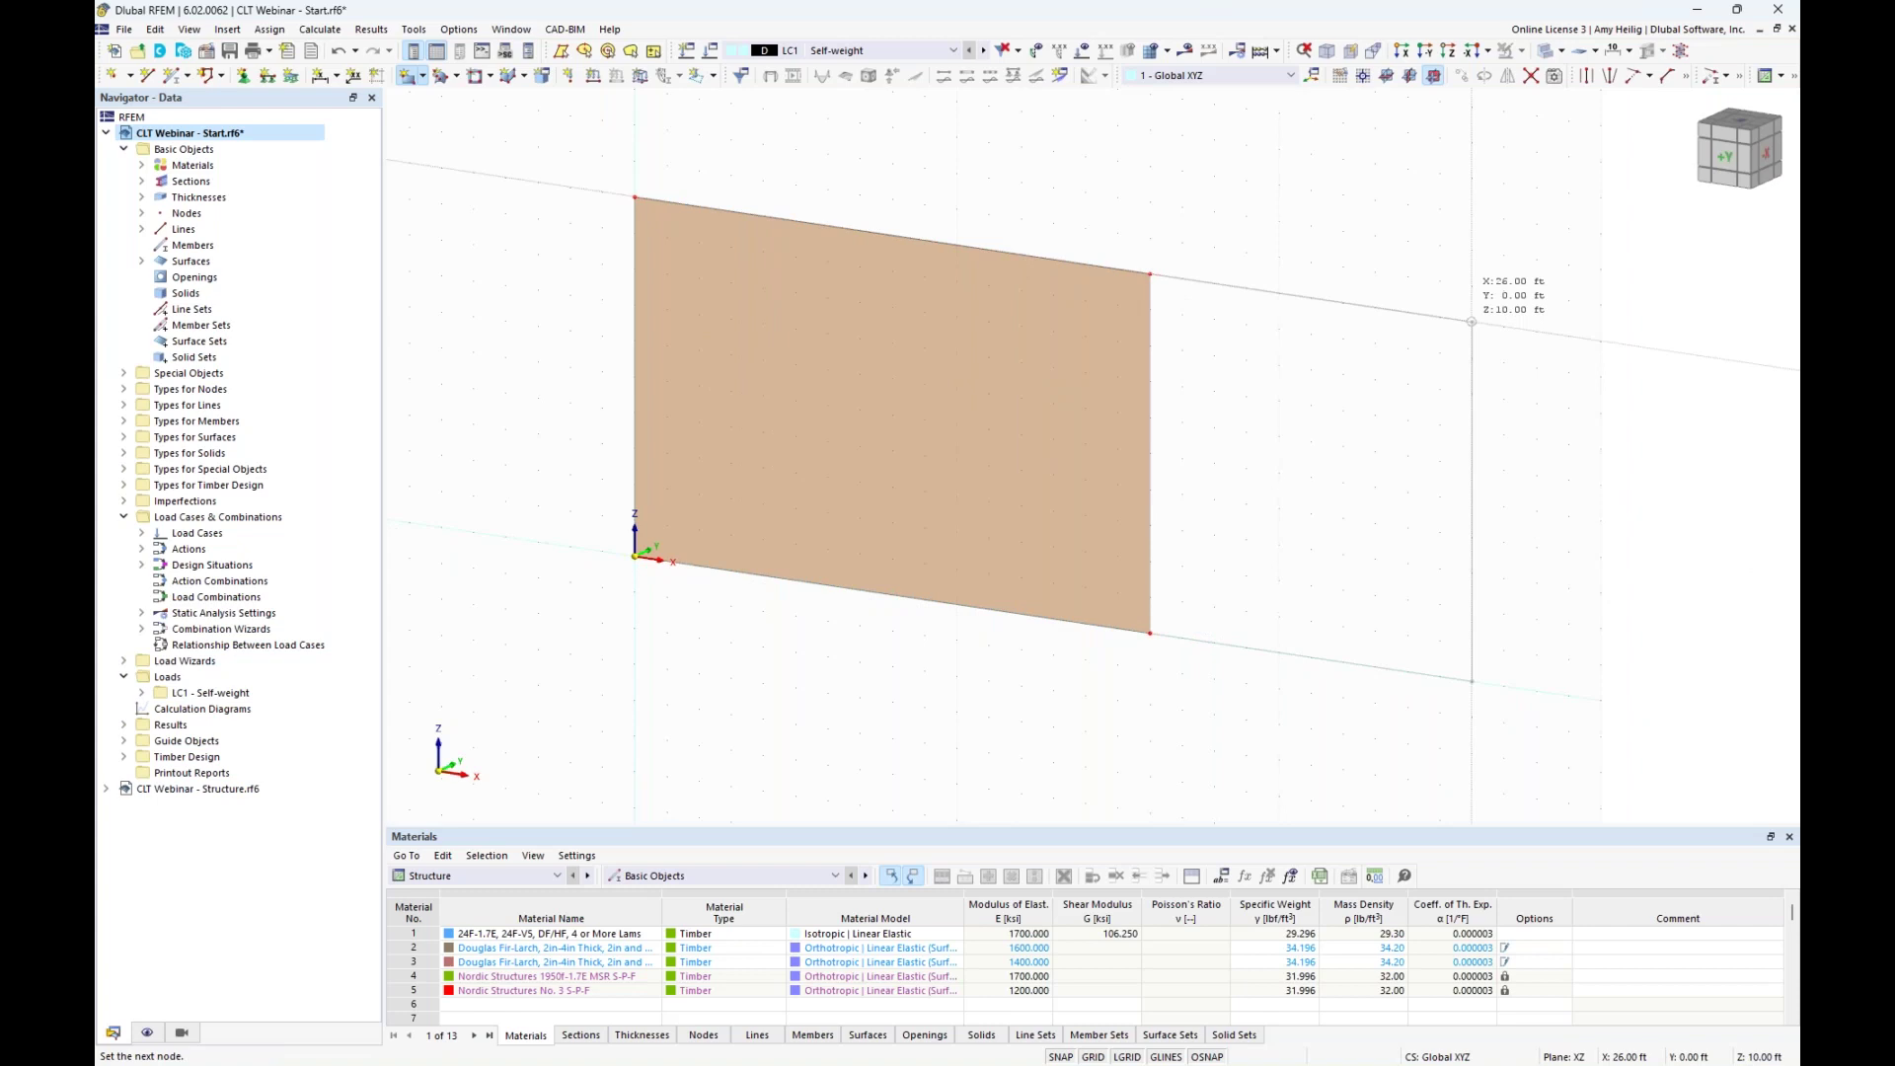
{"action": "left_click", "coordinate": [1470, 321]}
Set the work plane to YZ and draw a rectangular wall from the origin to Y 13 ft, Z 10 ft.
{"action": "middle_click_drag", "start_coordinate": [851, 554], "coordinate": [1164, 611], "text": "ctrl"}
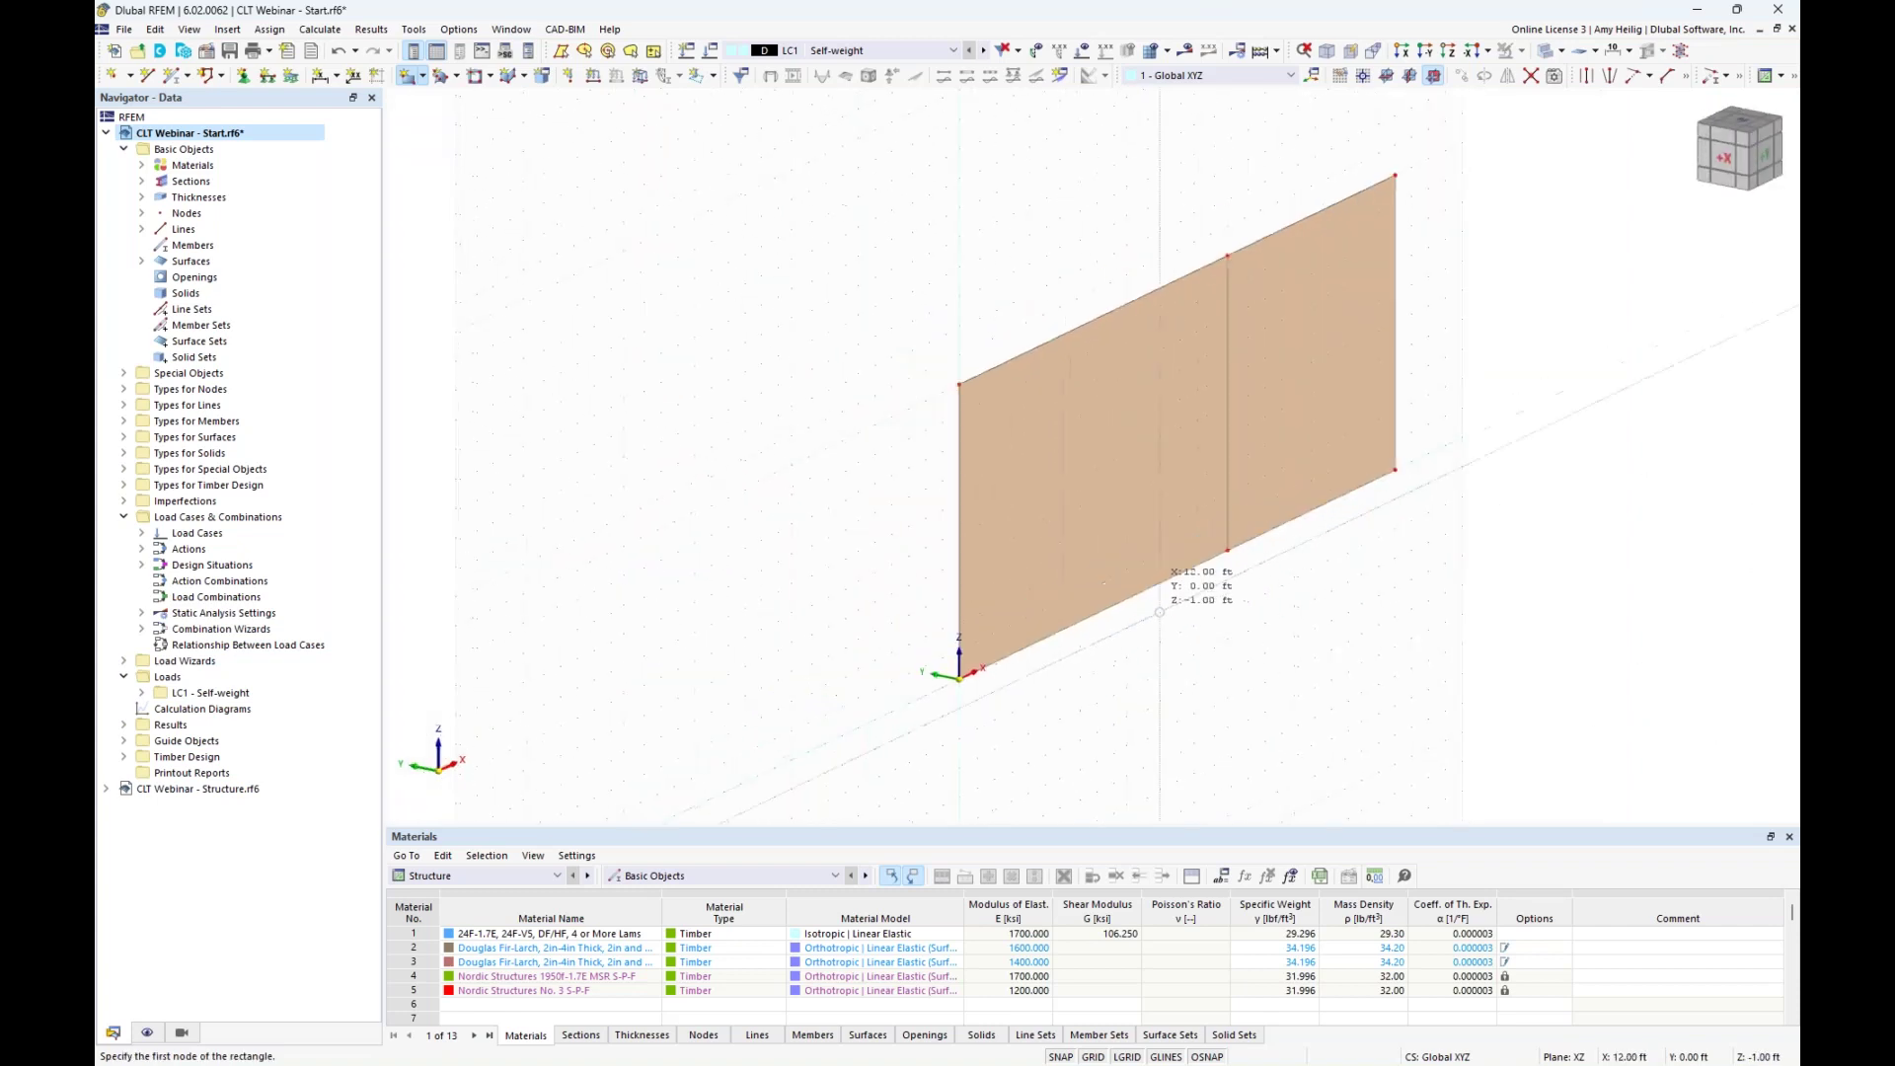
{"action": "scroll", "coordinate": [1164, 611], "scroll_direction": "down", "scroll_amount": 1}
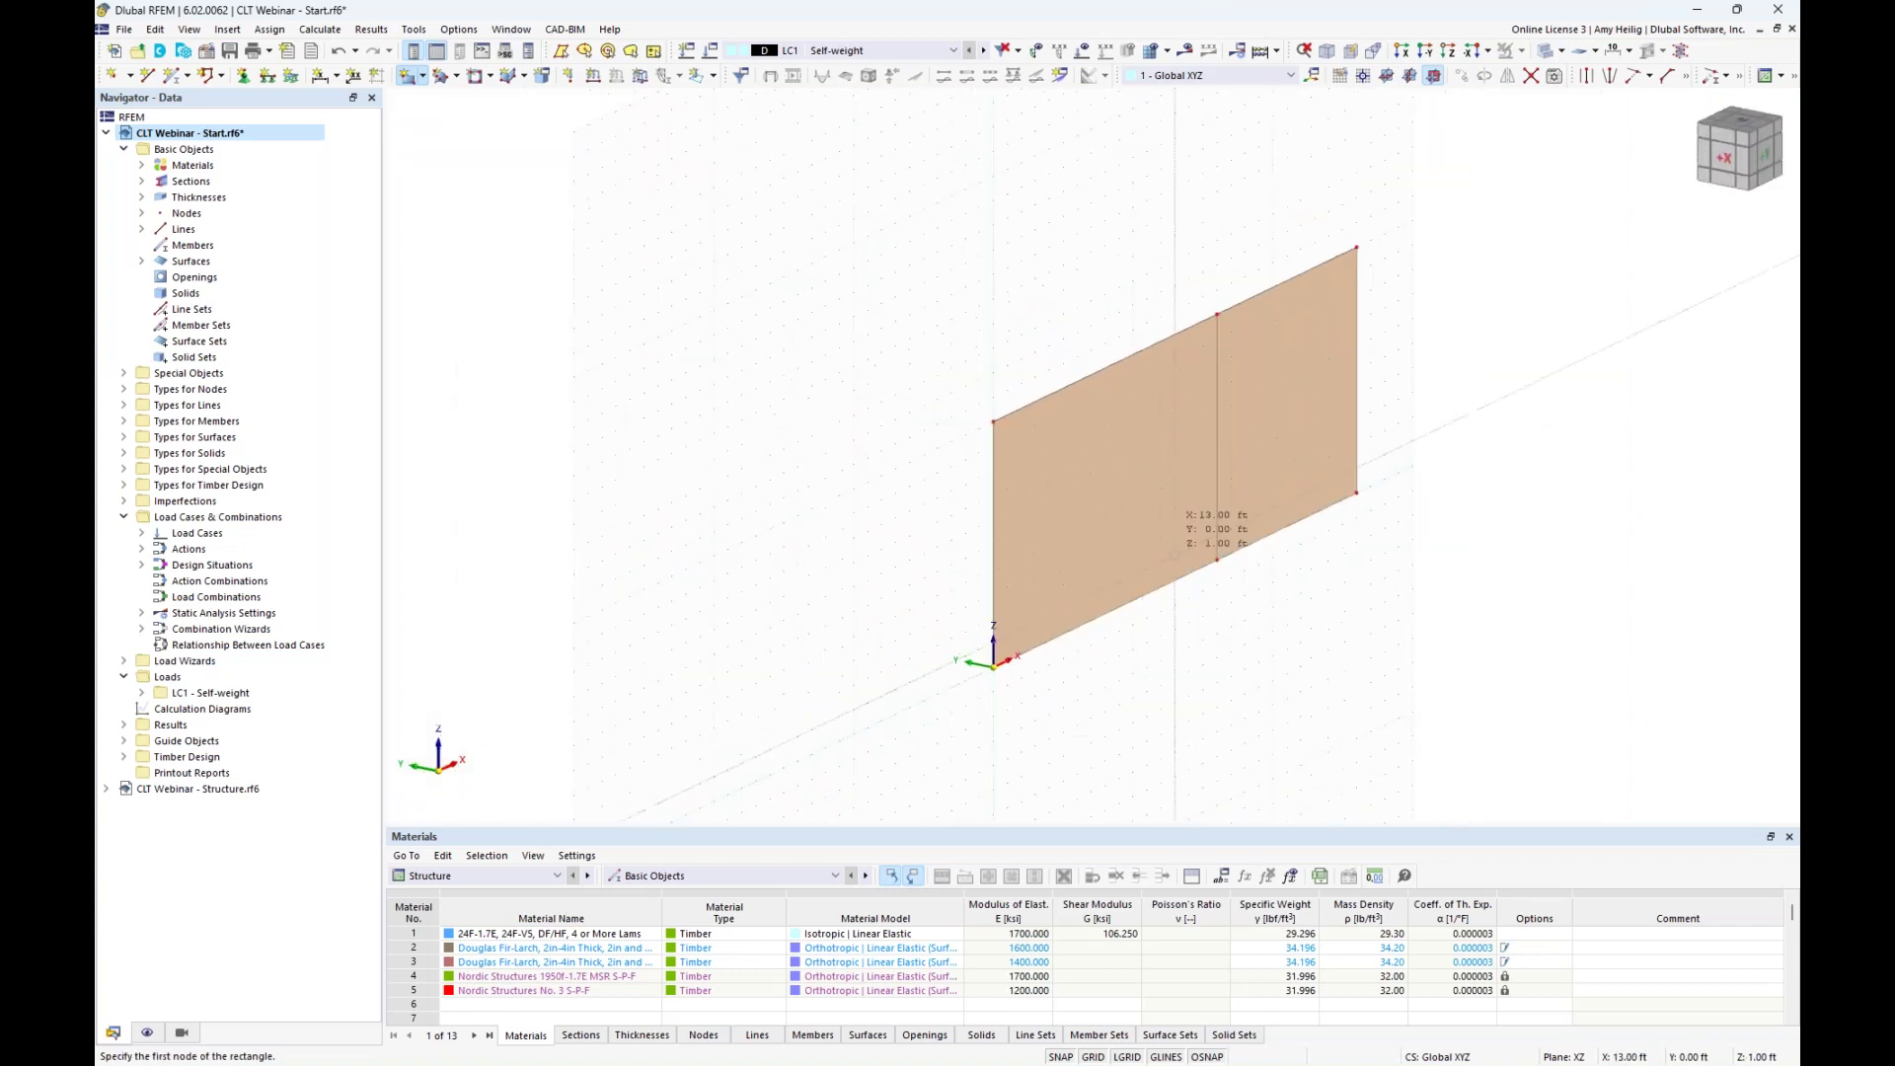
{"action": "left_click", "coordinate": [1404, 78]}
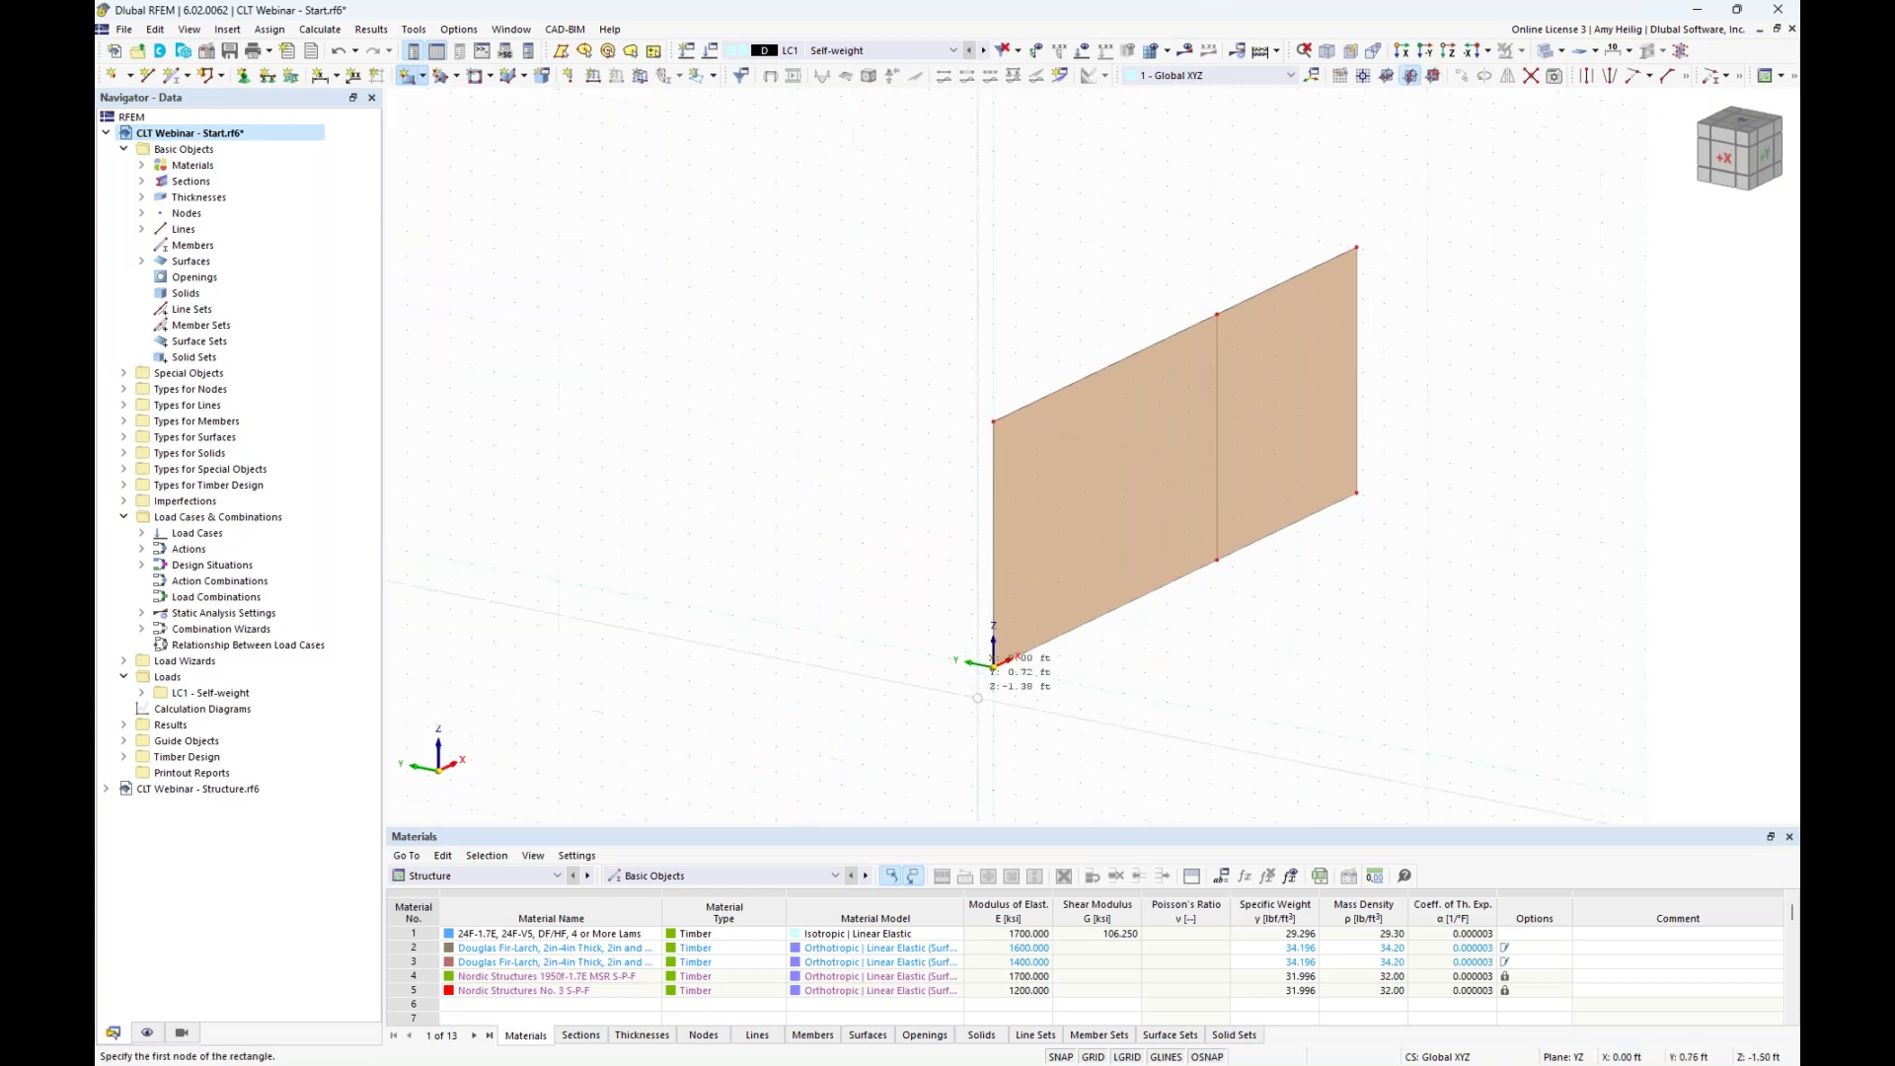
{"action": "left_click", "coordinate": [992, 664]}
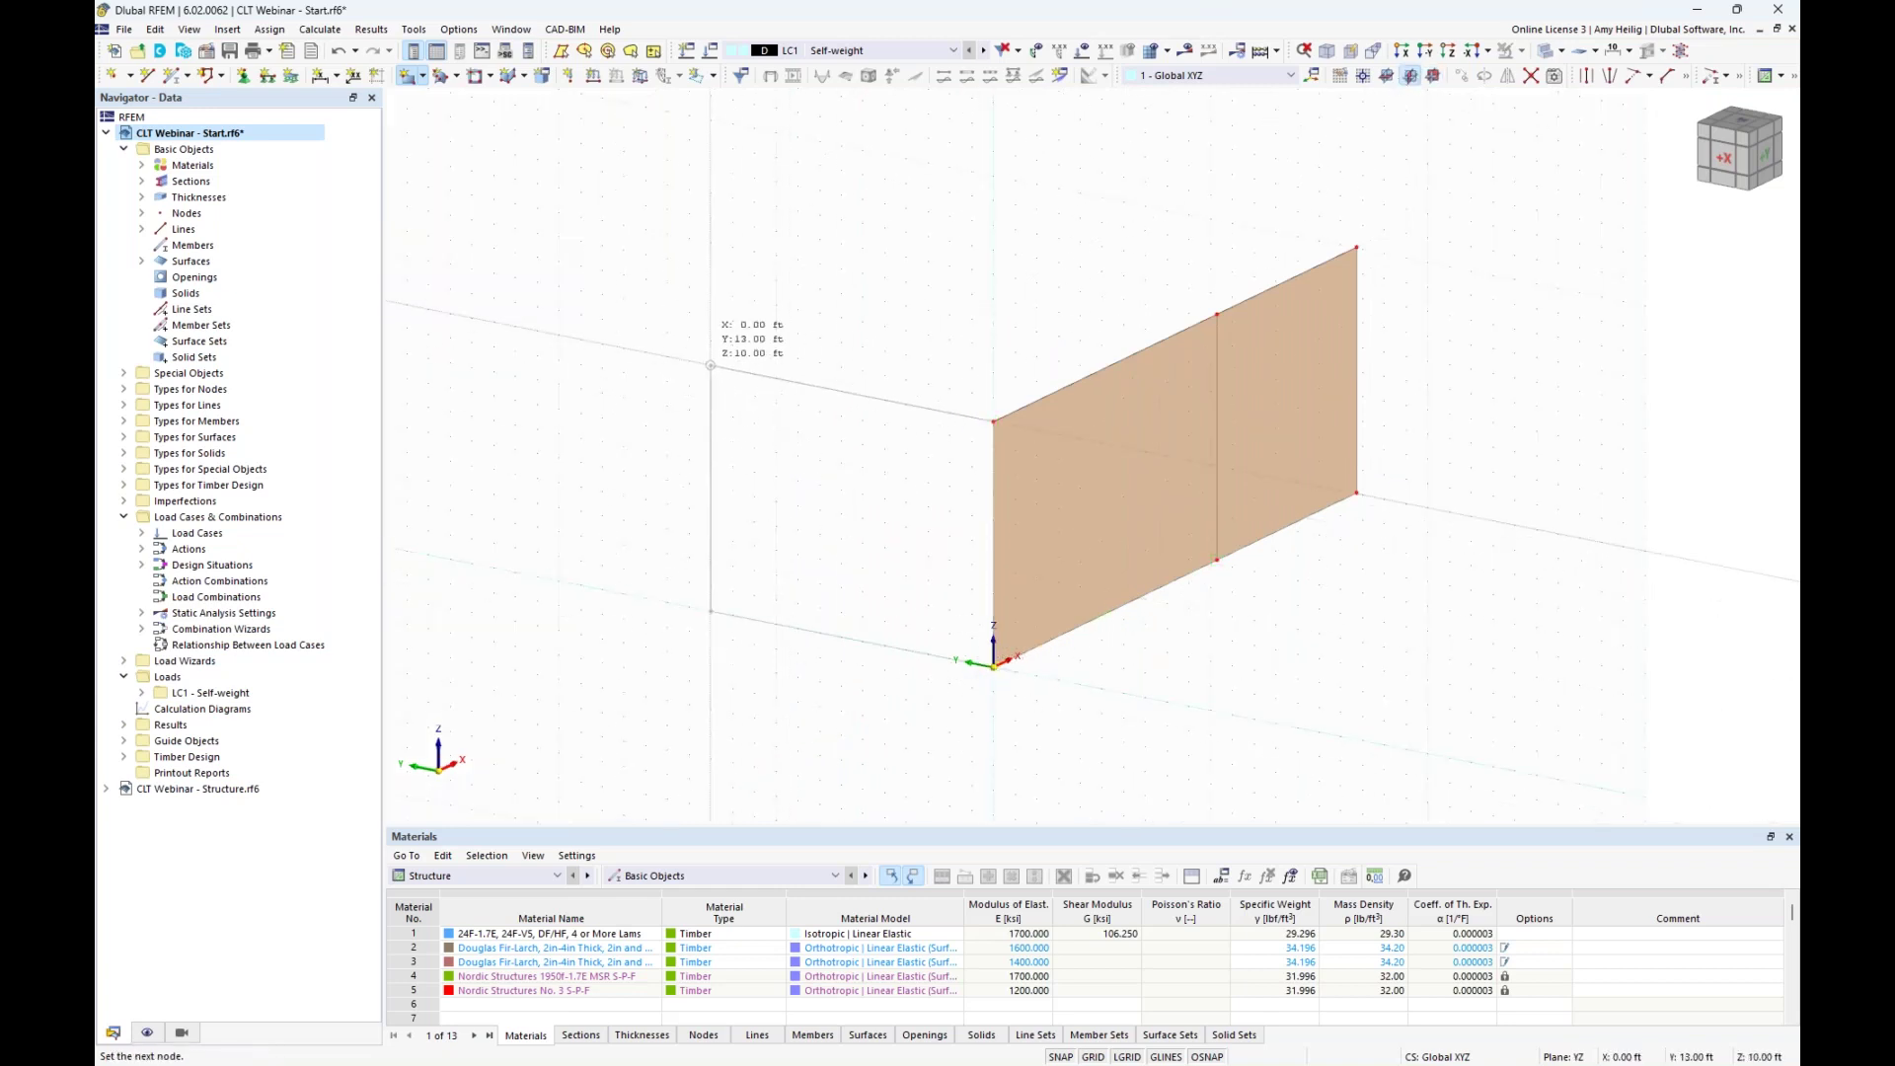
{"action": "left_click", "coordinate": [711, 365]}
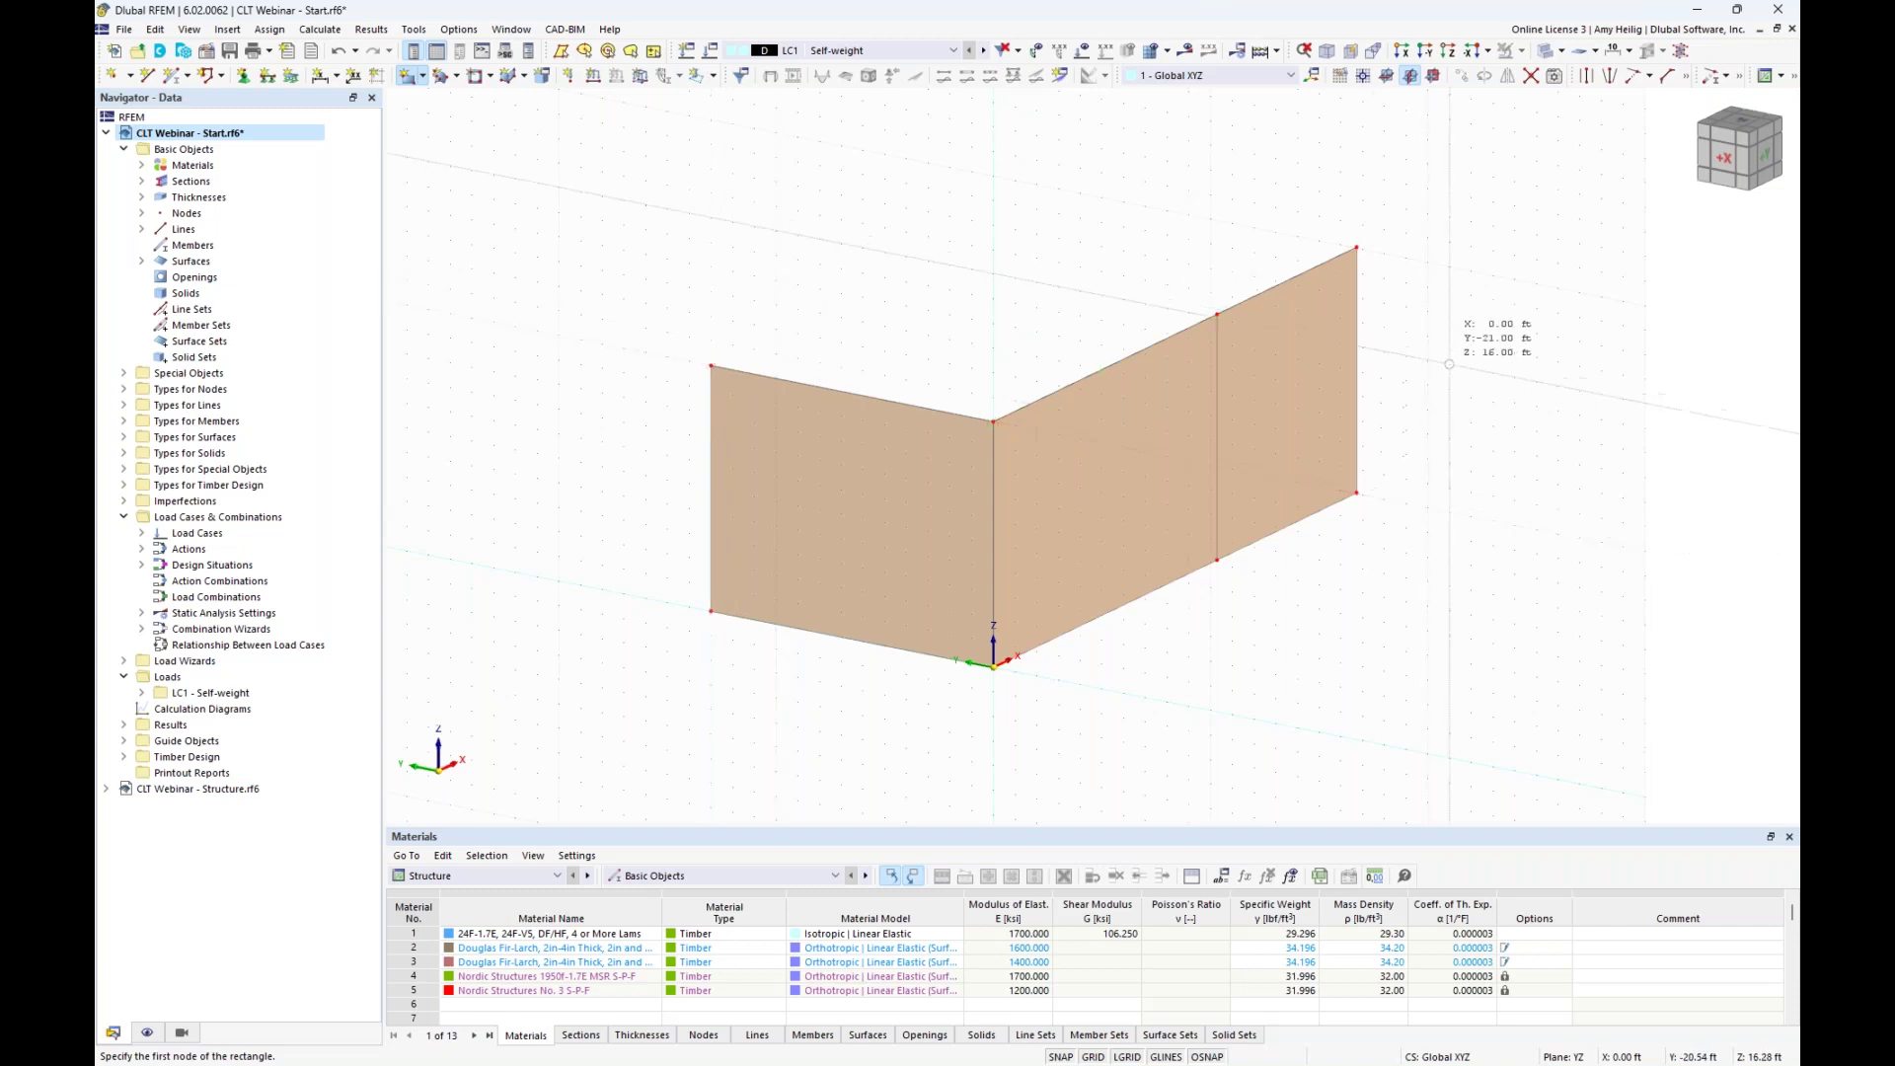
Copy the YZ wall at the origin to the joint between the two XZ walls at X 16 ft.
{"action": "middle_click_drag", "start_coordinate": [1527, 428], "coordinate": [1223, 441], "text": "ctrl"}
{"action": "middle_click_drag", "start_coordinate": [1073, 310], "coordinate": [1111, 350]}
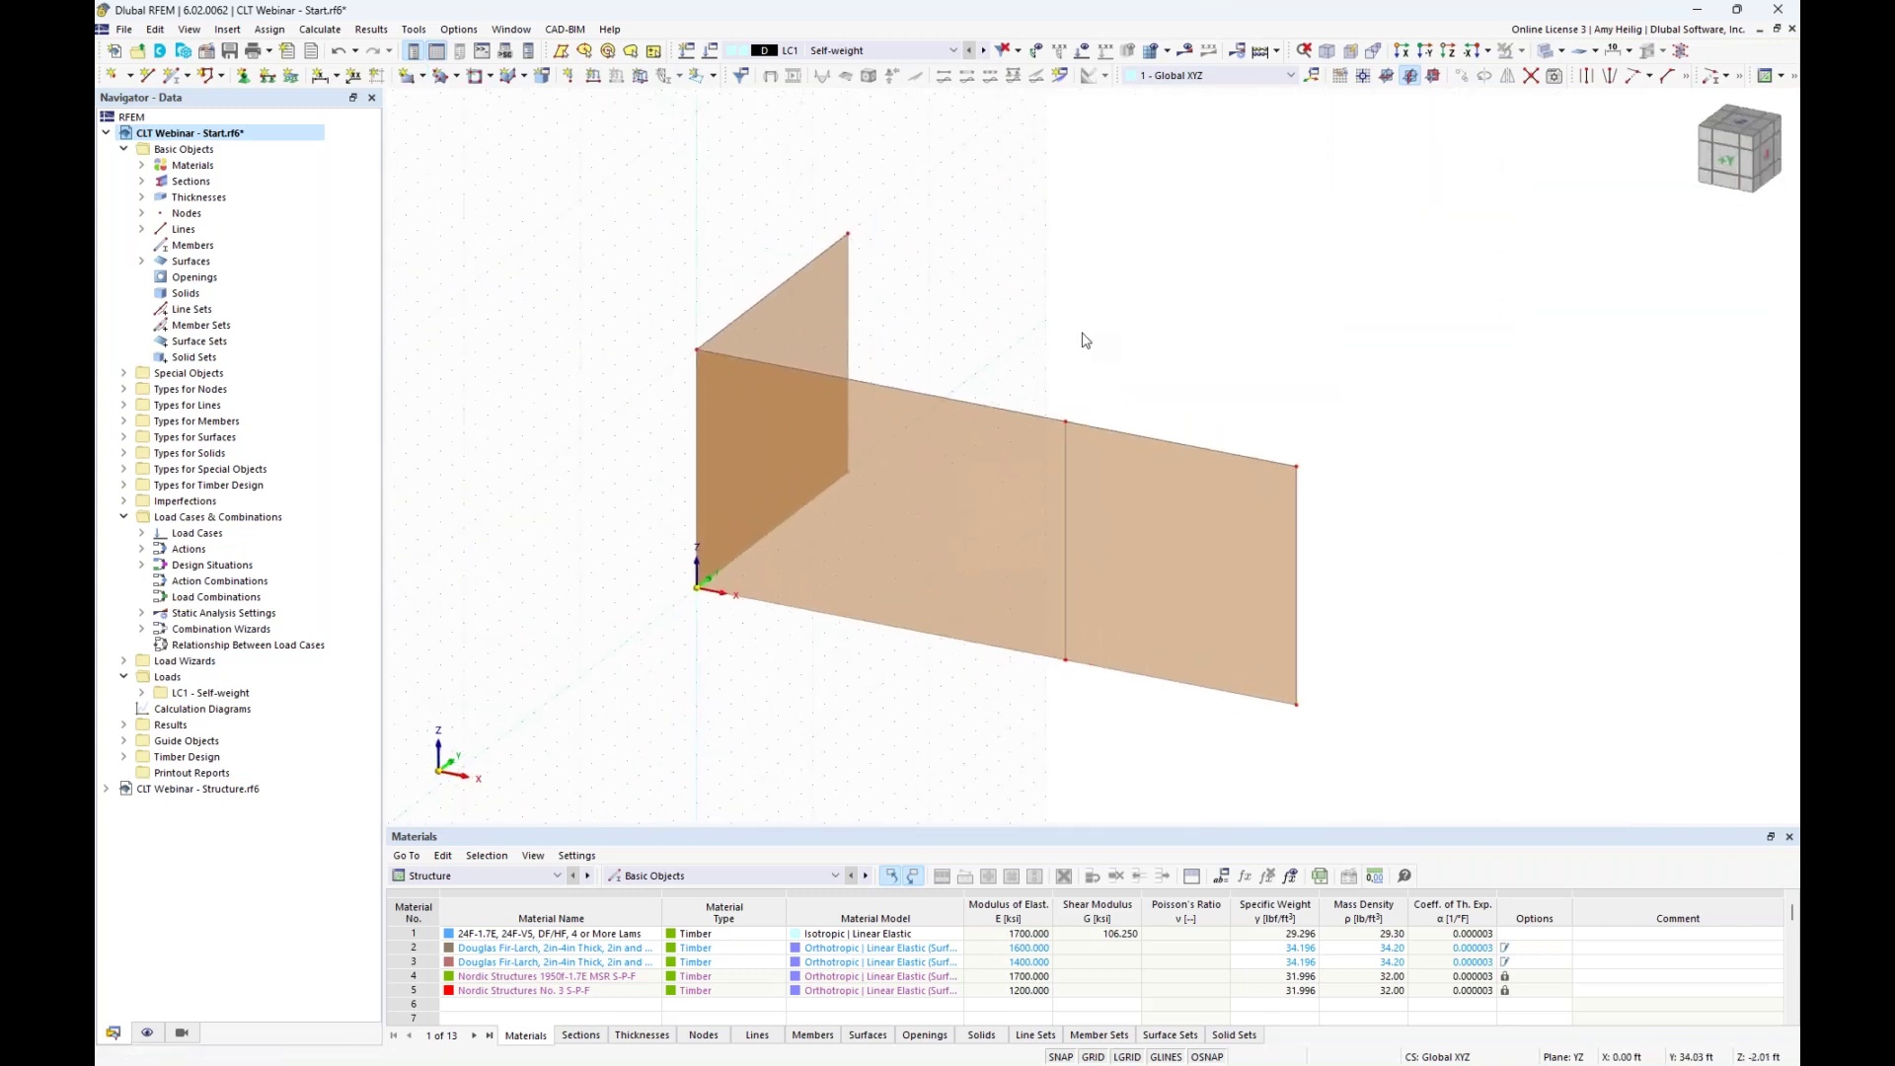
{"action": "left_click", "coordinate": [830, 305]}
{"action": "left_click_drag", "start_coordinate": [697, 348], "coordinate": [1066, 422], "text": "ctrl"}
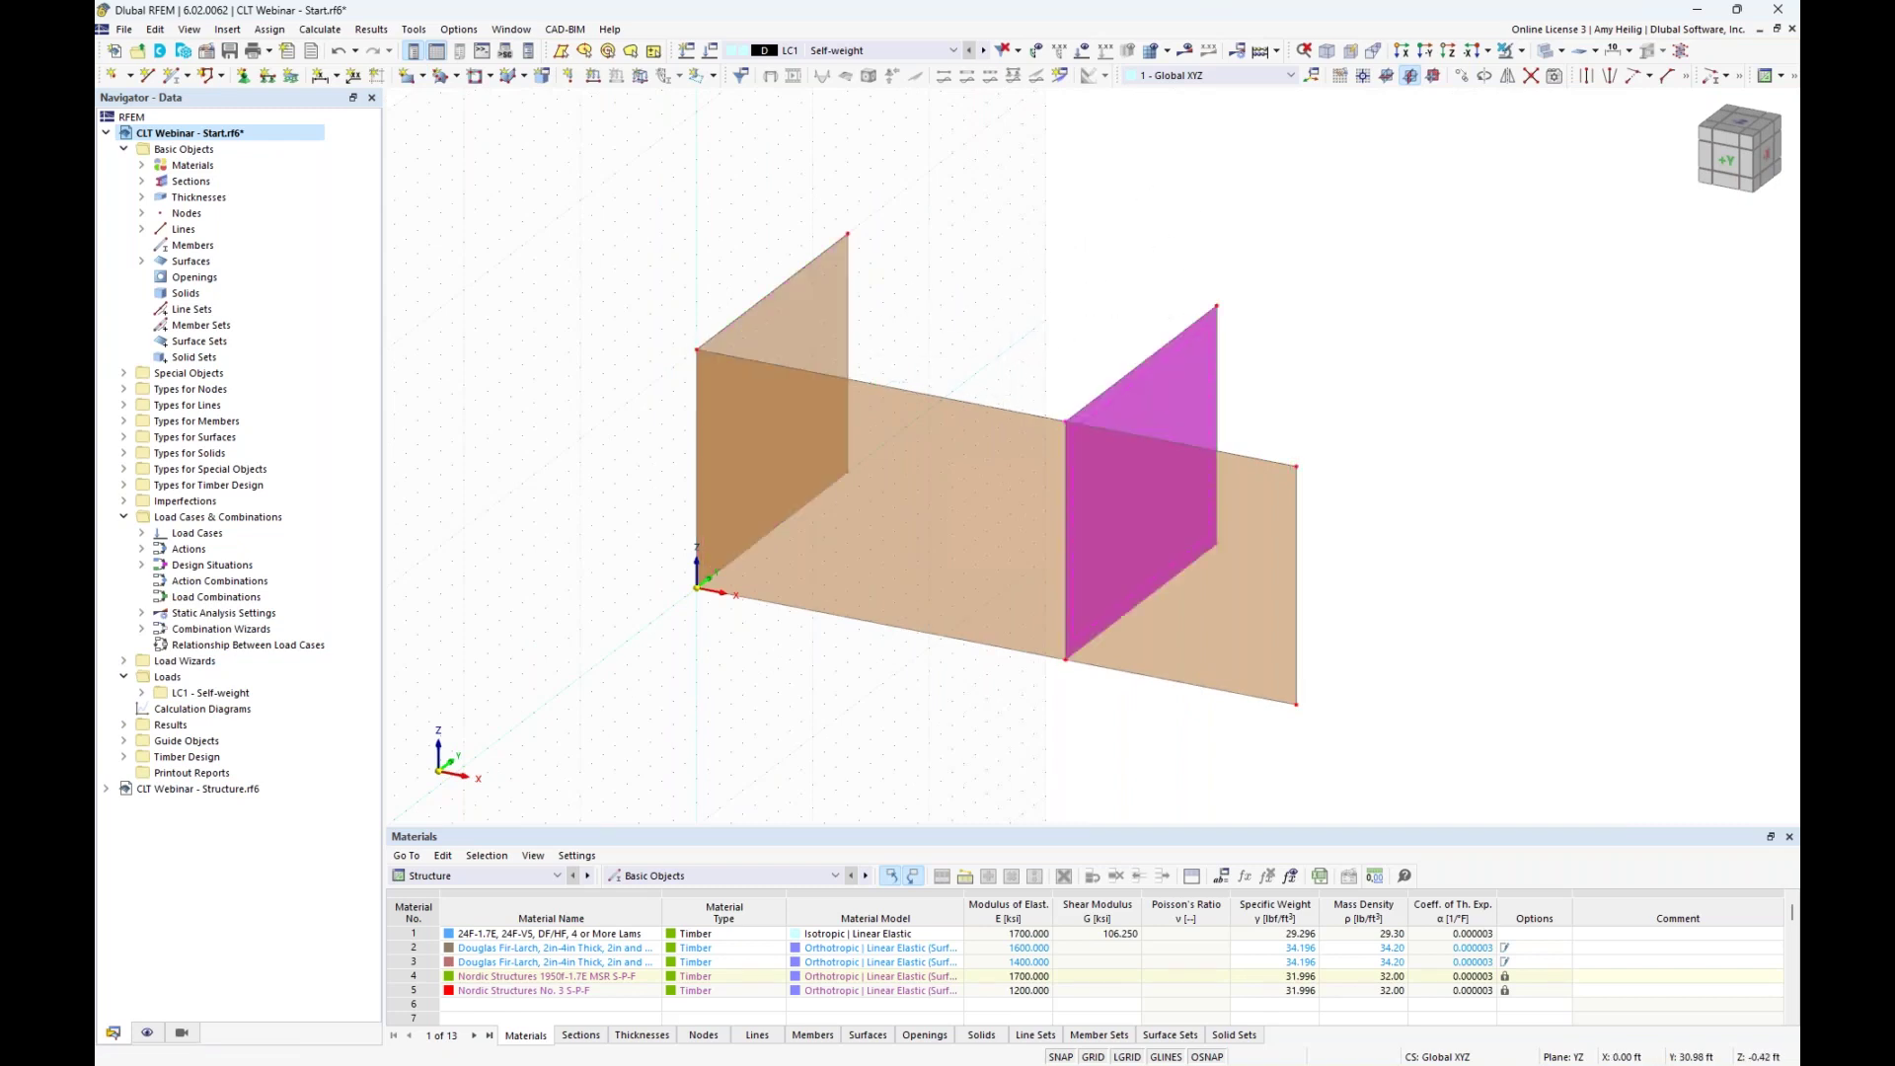
{"action": "left_click", "coordinate": [1265, 411]}
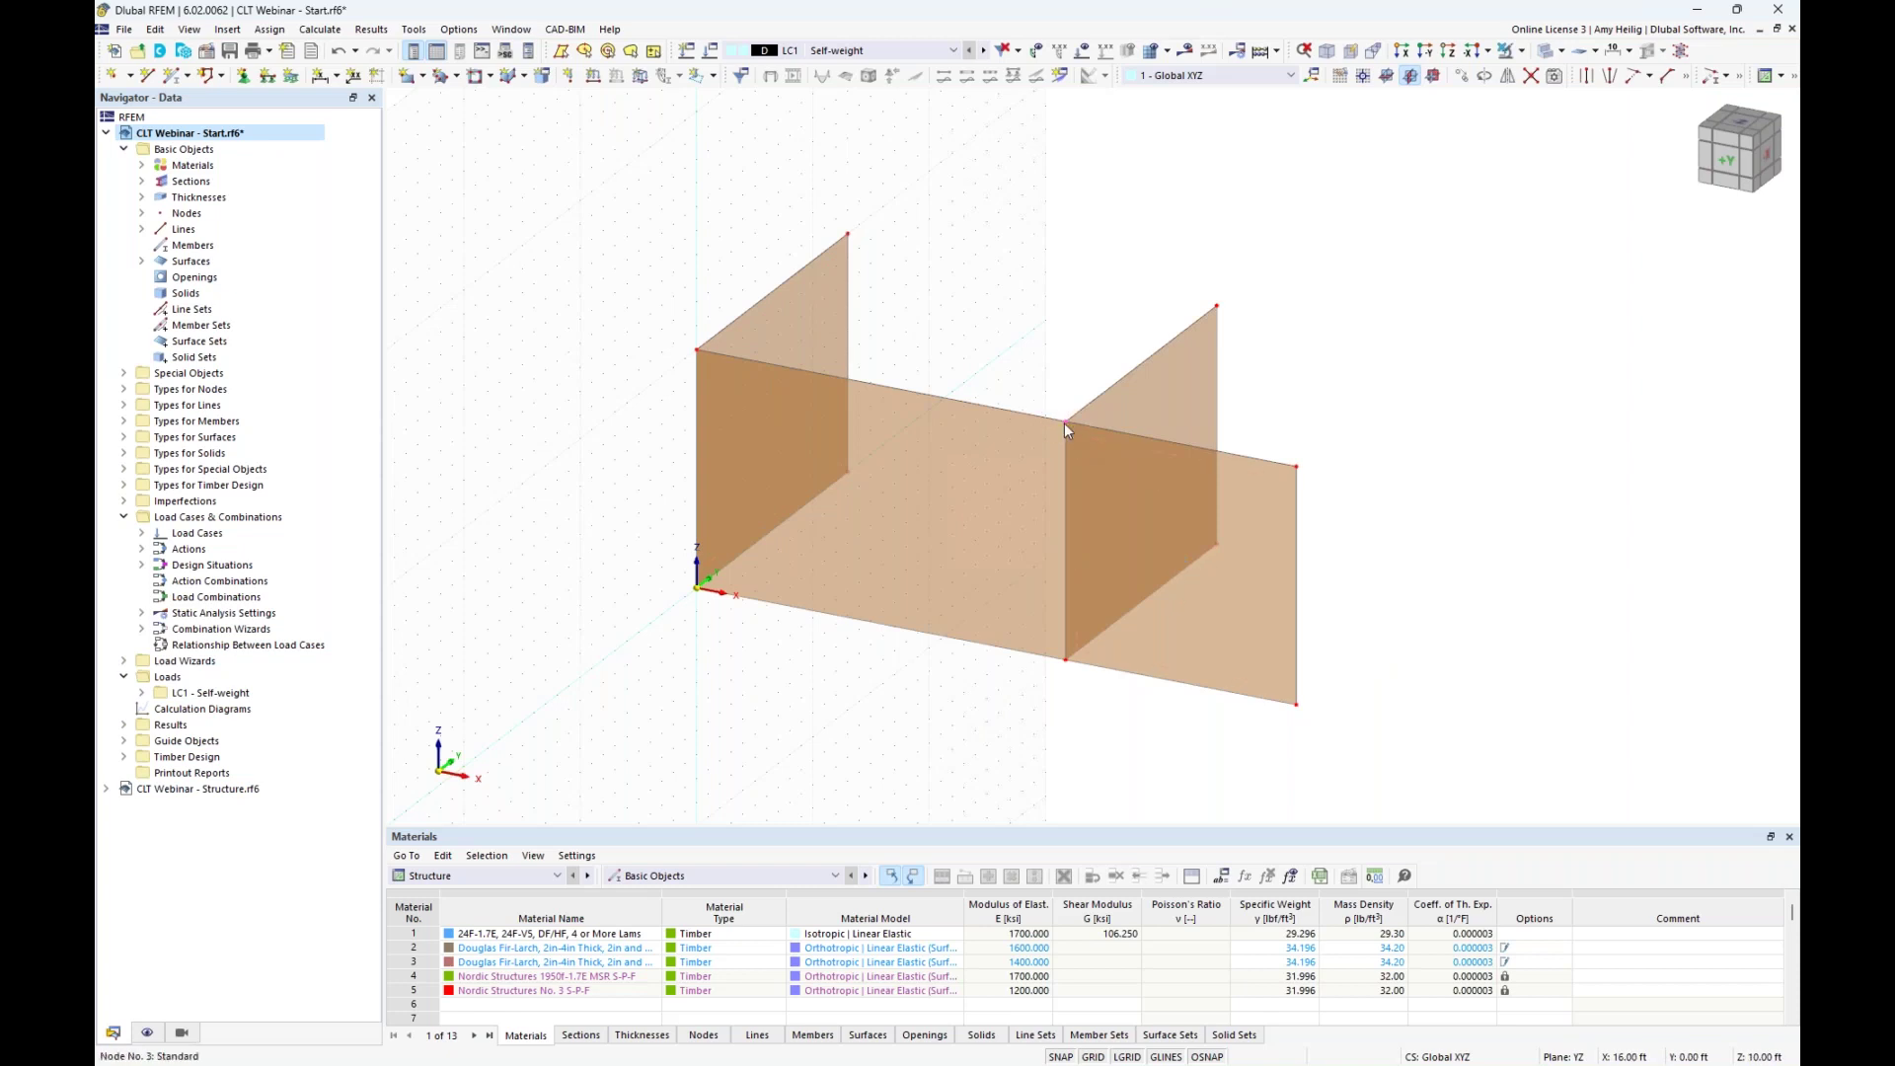
Copy the upper node at the wall joint (X 16 ft, Z 10 ft) by -1.5 ft in Y.
{"action": "left_click", "coordinate": [1462, 77]}
{"action": "left_click", "coordinate": [686, 383]}
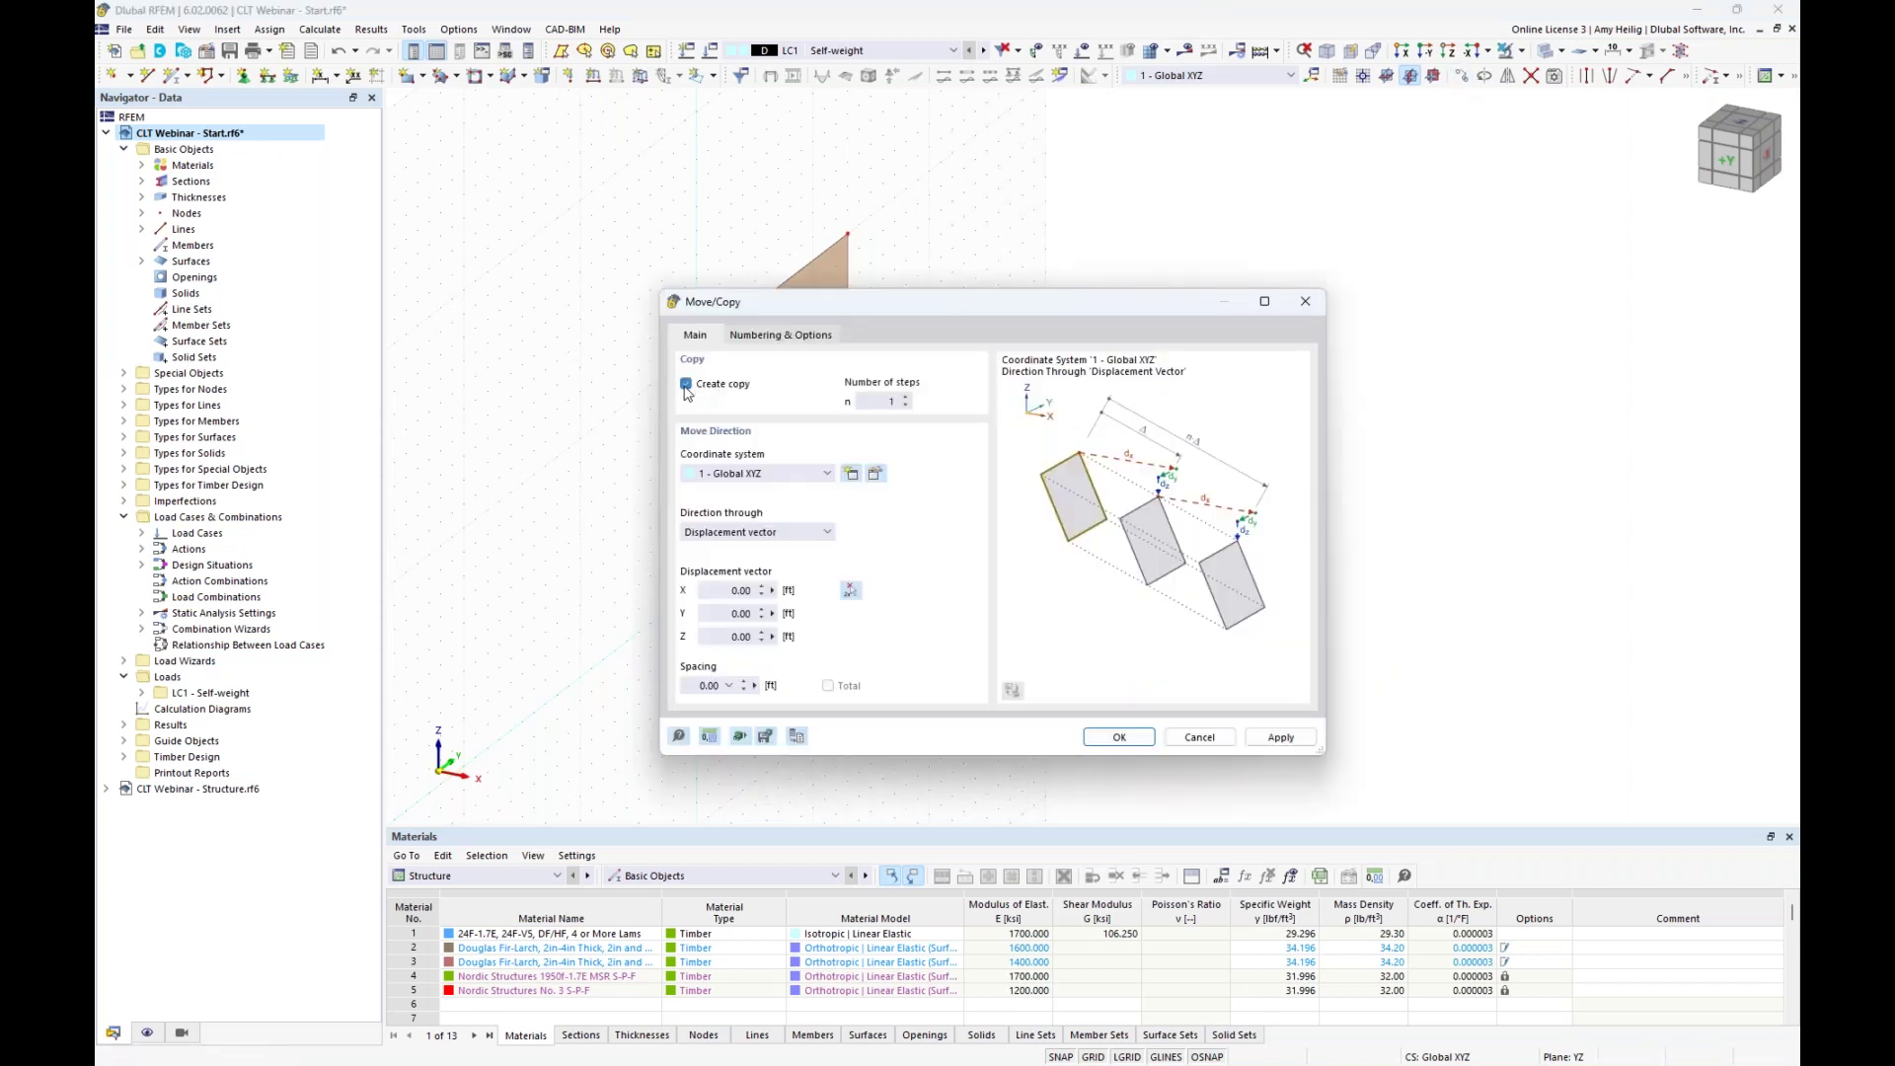
{"action": "left_click", "coordinate": [726, 613]}
{"action": "type", "text": "-1.5"}
{"action": "key", "text": "Delete"}
{"action": "key", "text": "Delete"}
{"action": "key", "text": "Delete"}
{"action": "left_click", "coordinate": [1115, 737]}
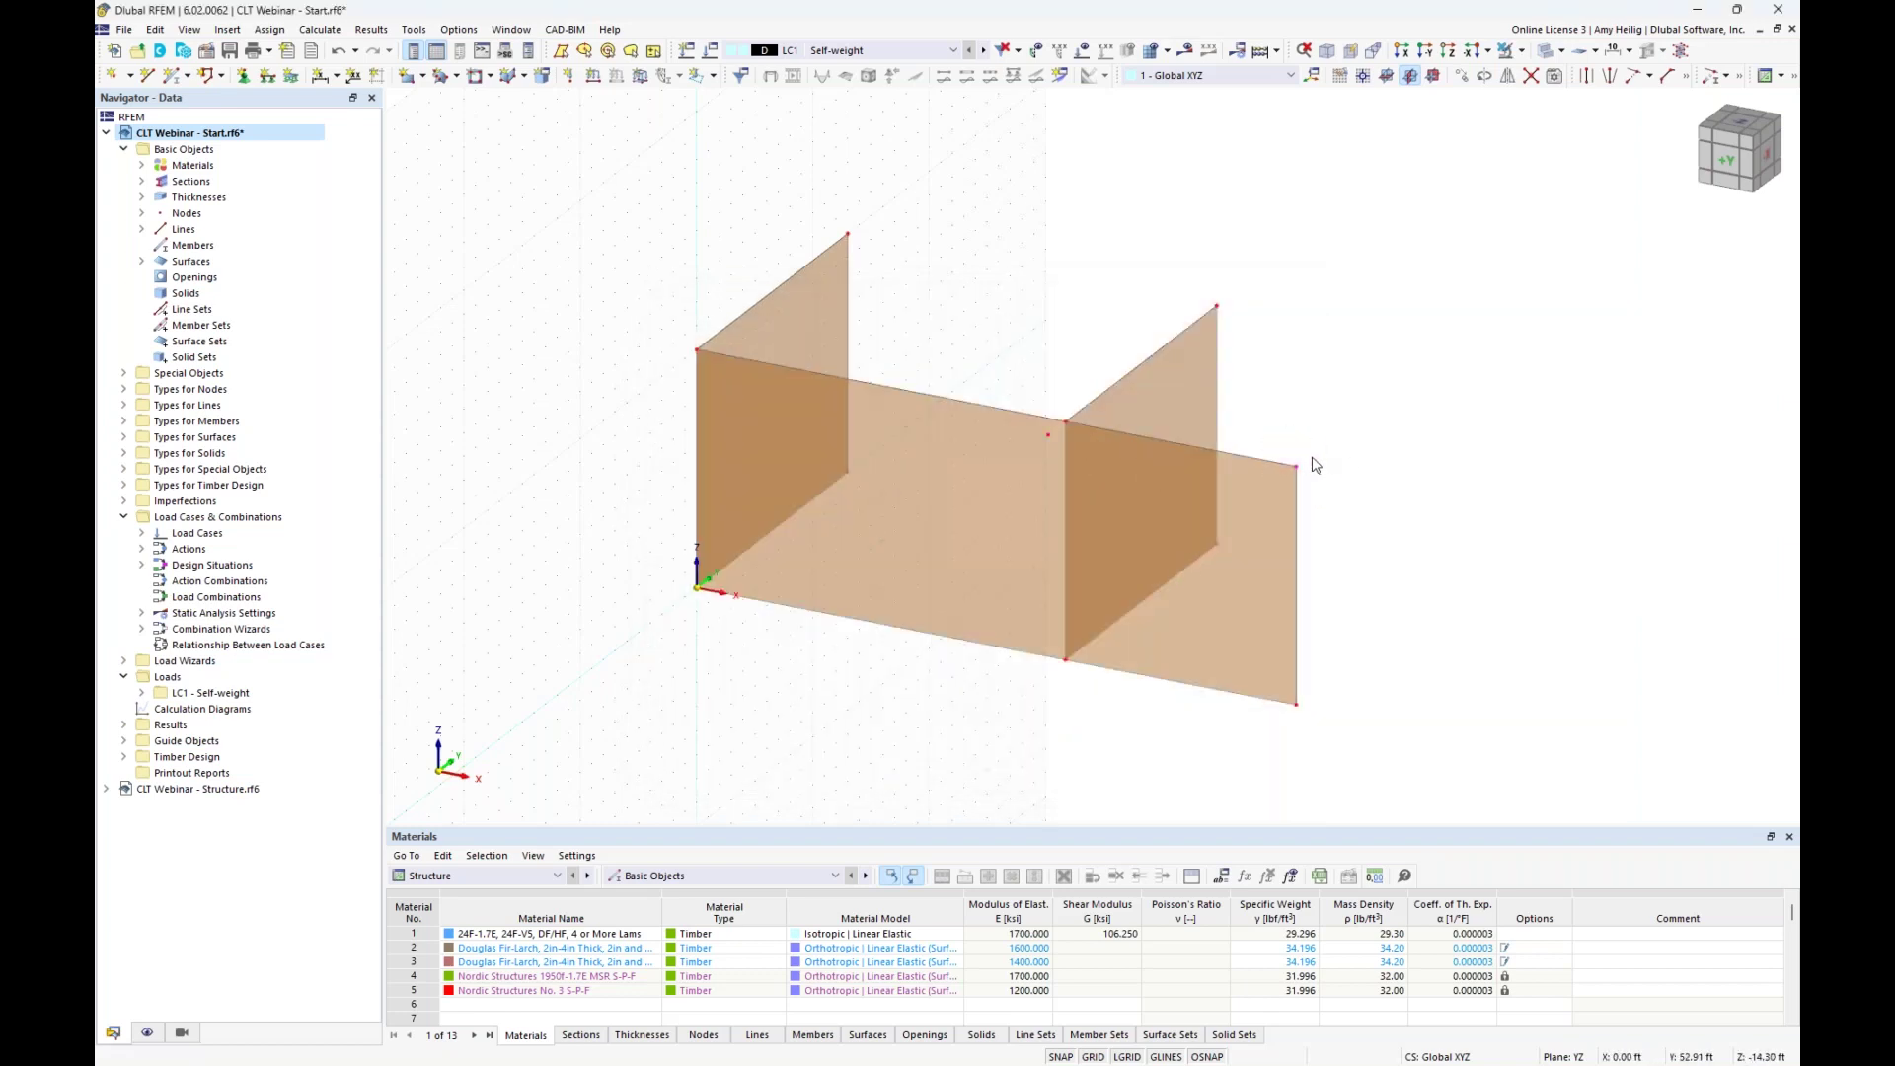
Copy the upper node at the free end of the long wall by 1.5 ft in X and -1.5 ft in Y.
{"action": "left_click", "coordinate": [1462, 76]}
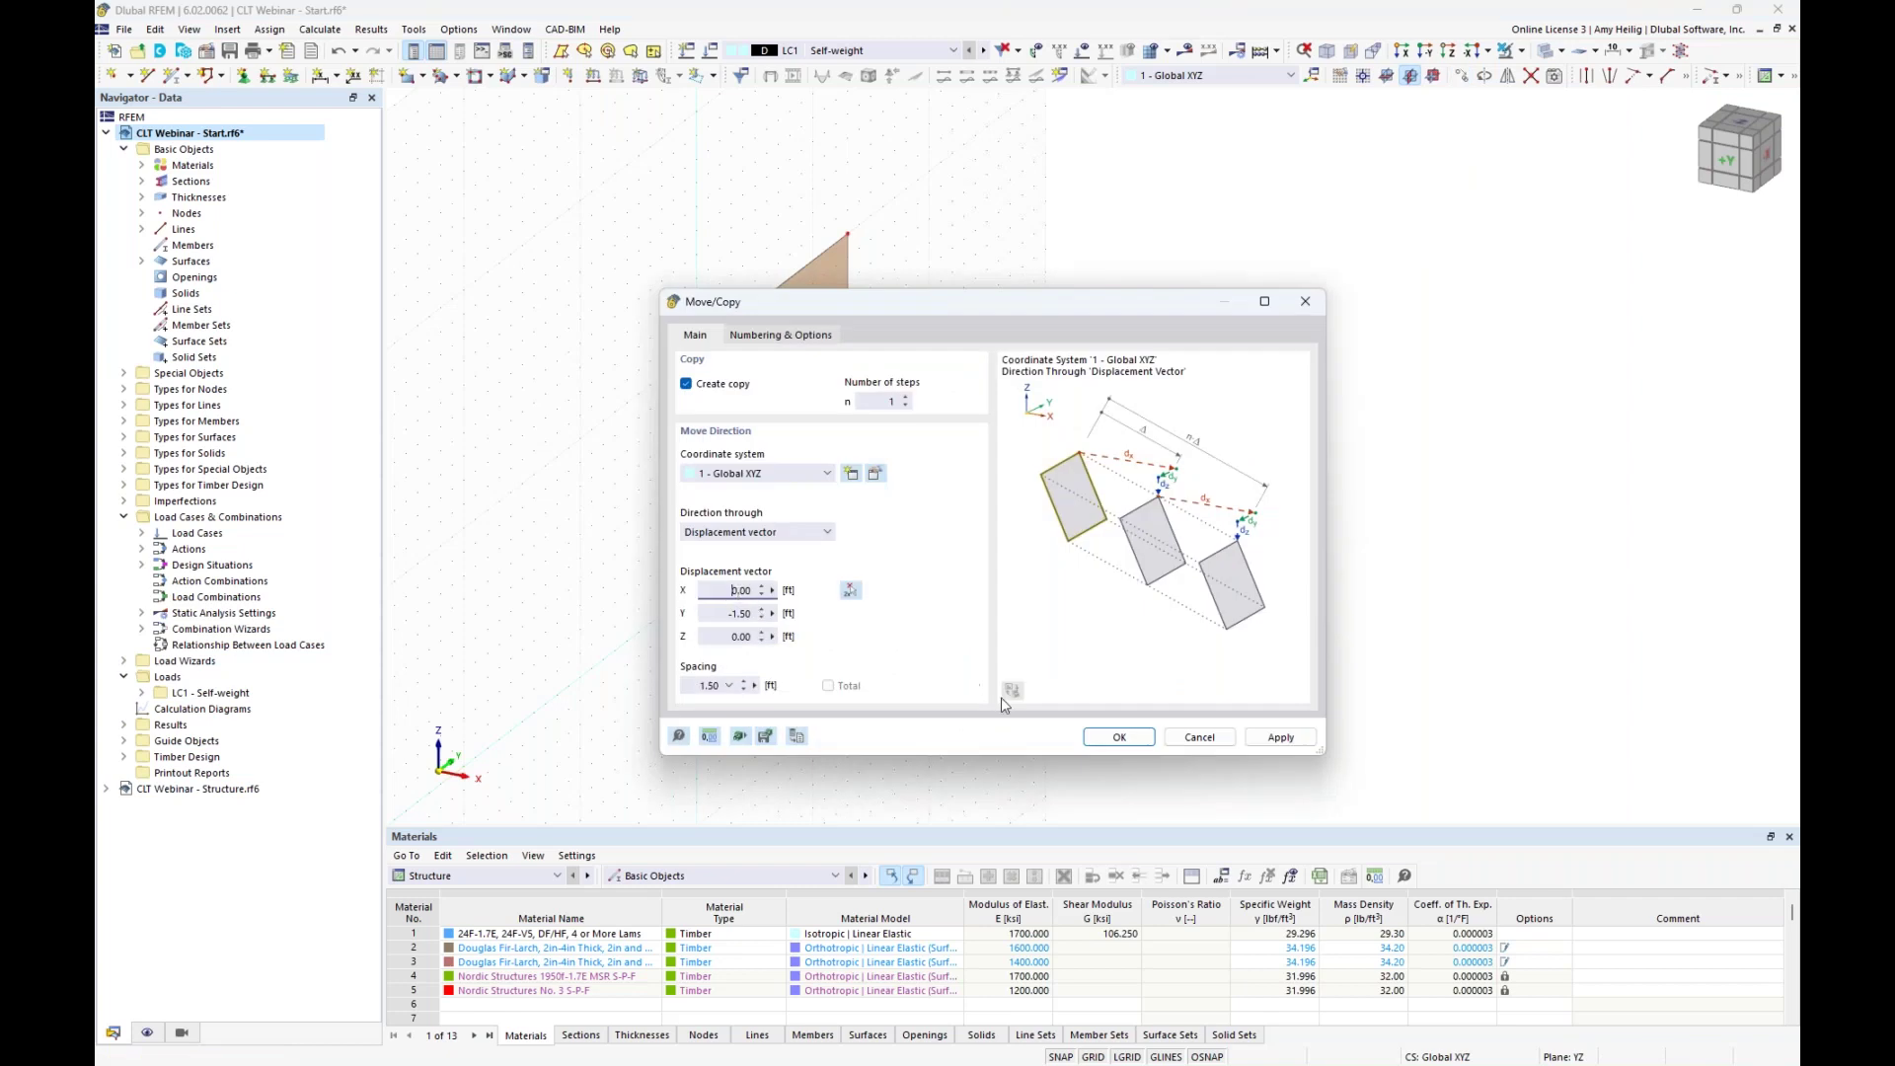
{"action": "type", "text": "1.5"}
{"action": "left_click", "coordinate": [1118, 736]}
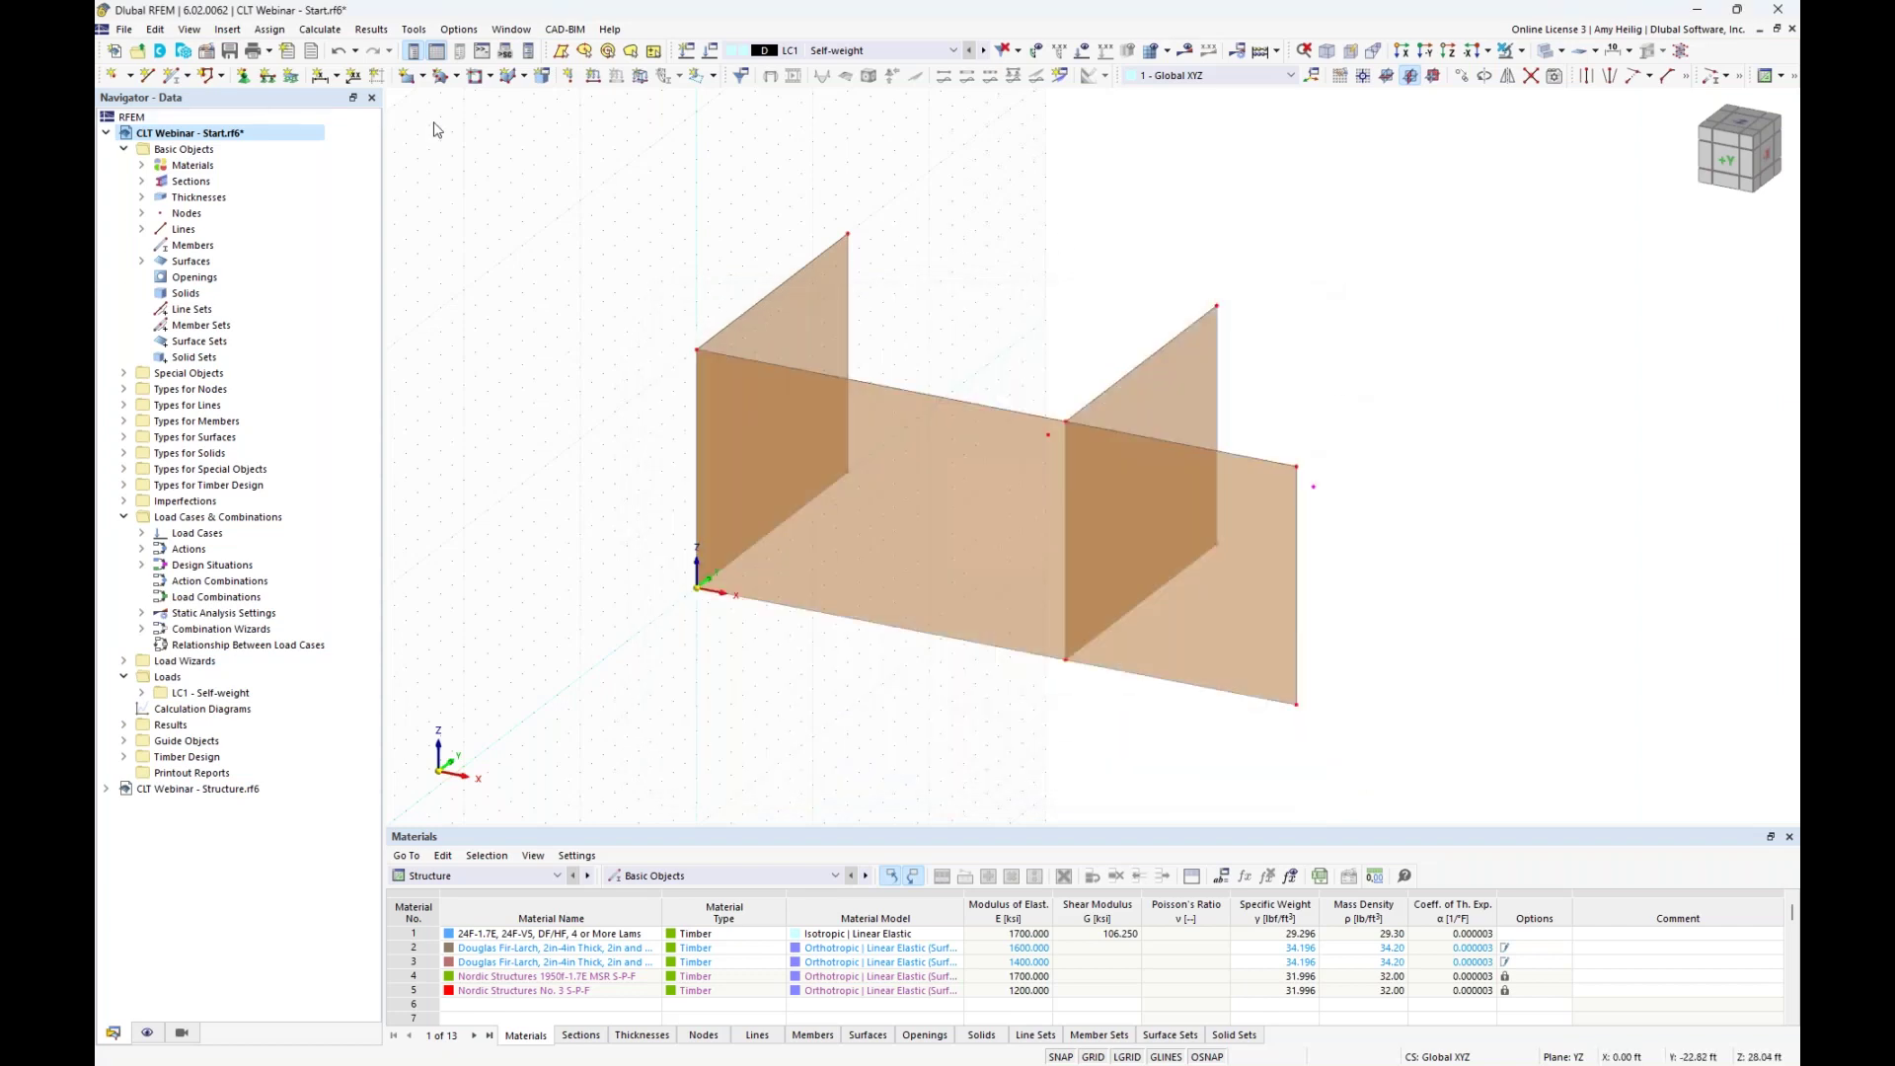
Draw a rectangular roof surface with the X-Lam 175-5s thickness from the origin wall's upper rear corner to the offset node at X 16 ft, Y -1.5 ft.
{"action": "left_click", "coordinate": [404, 78]}
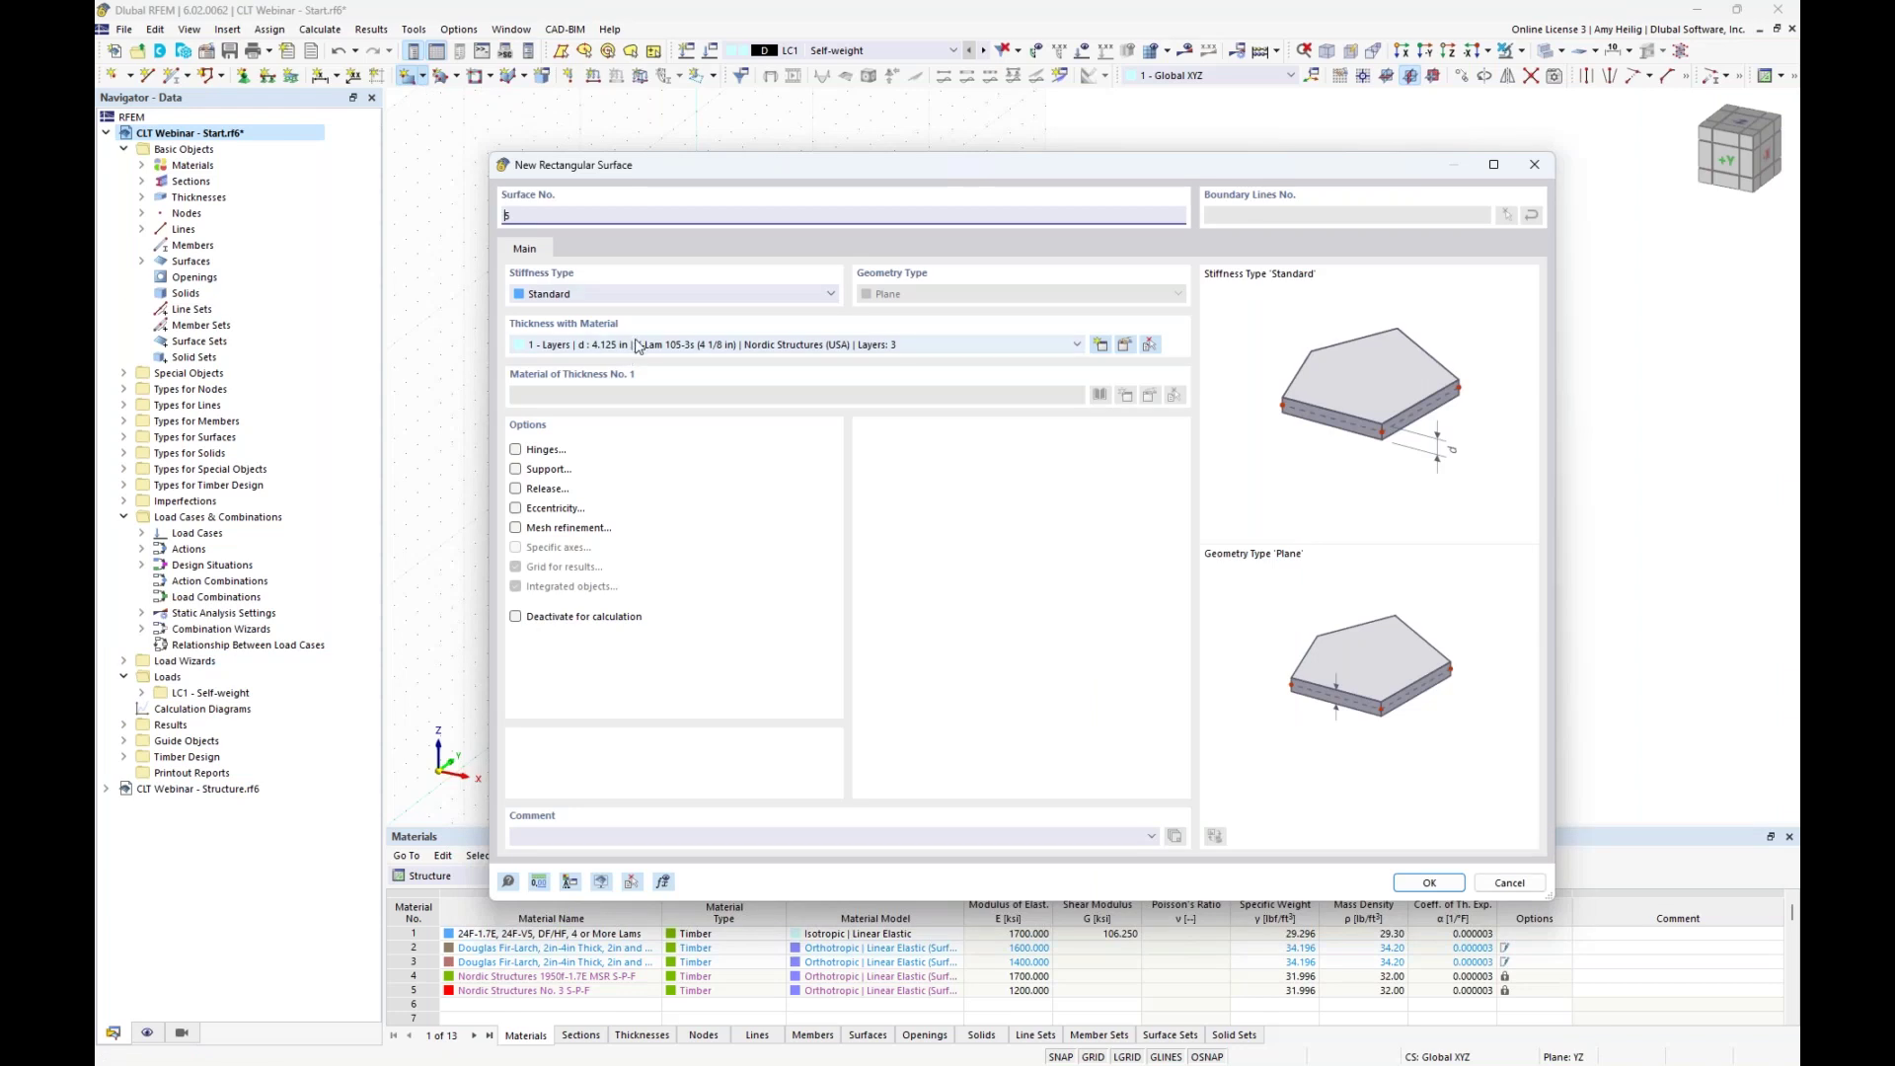
{"action": "left_click", "coordinate": [632, 345]}
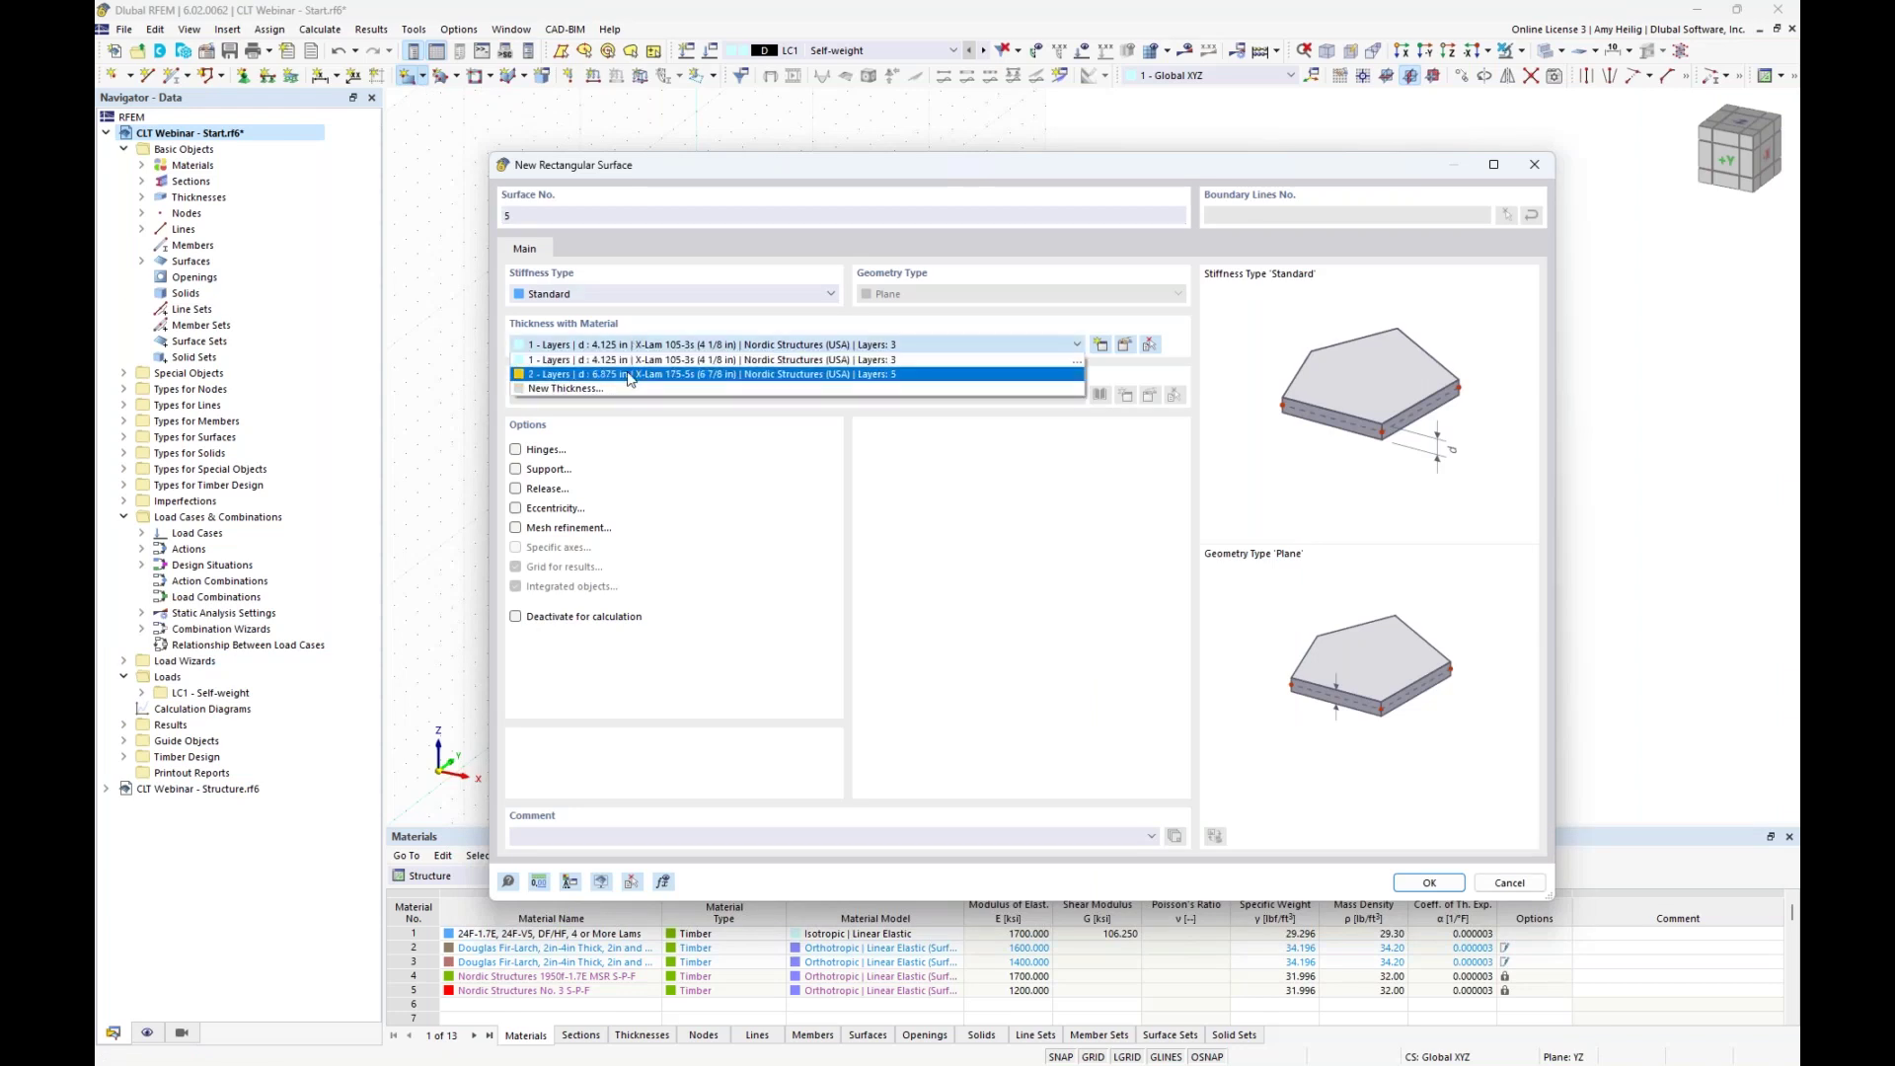
{"action": "left_click", "coordinate": [629, 377]}
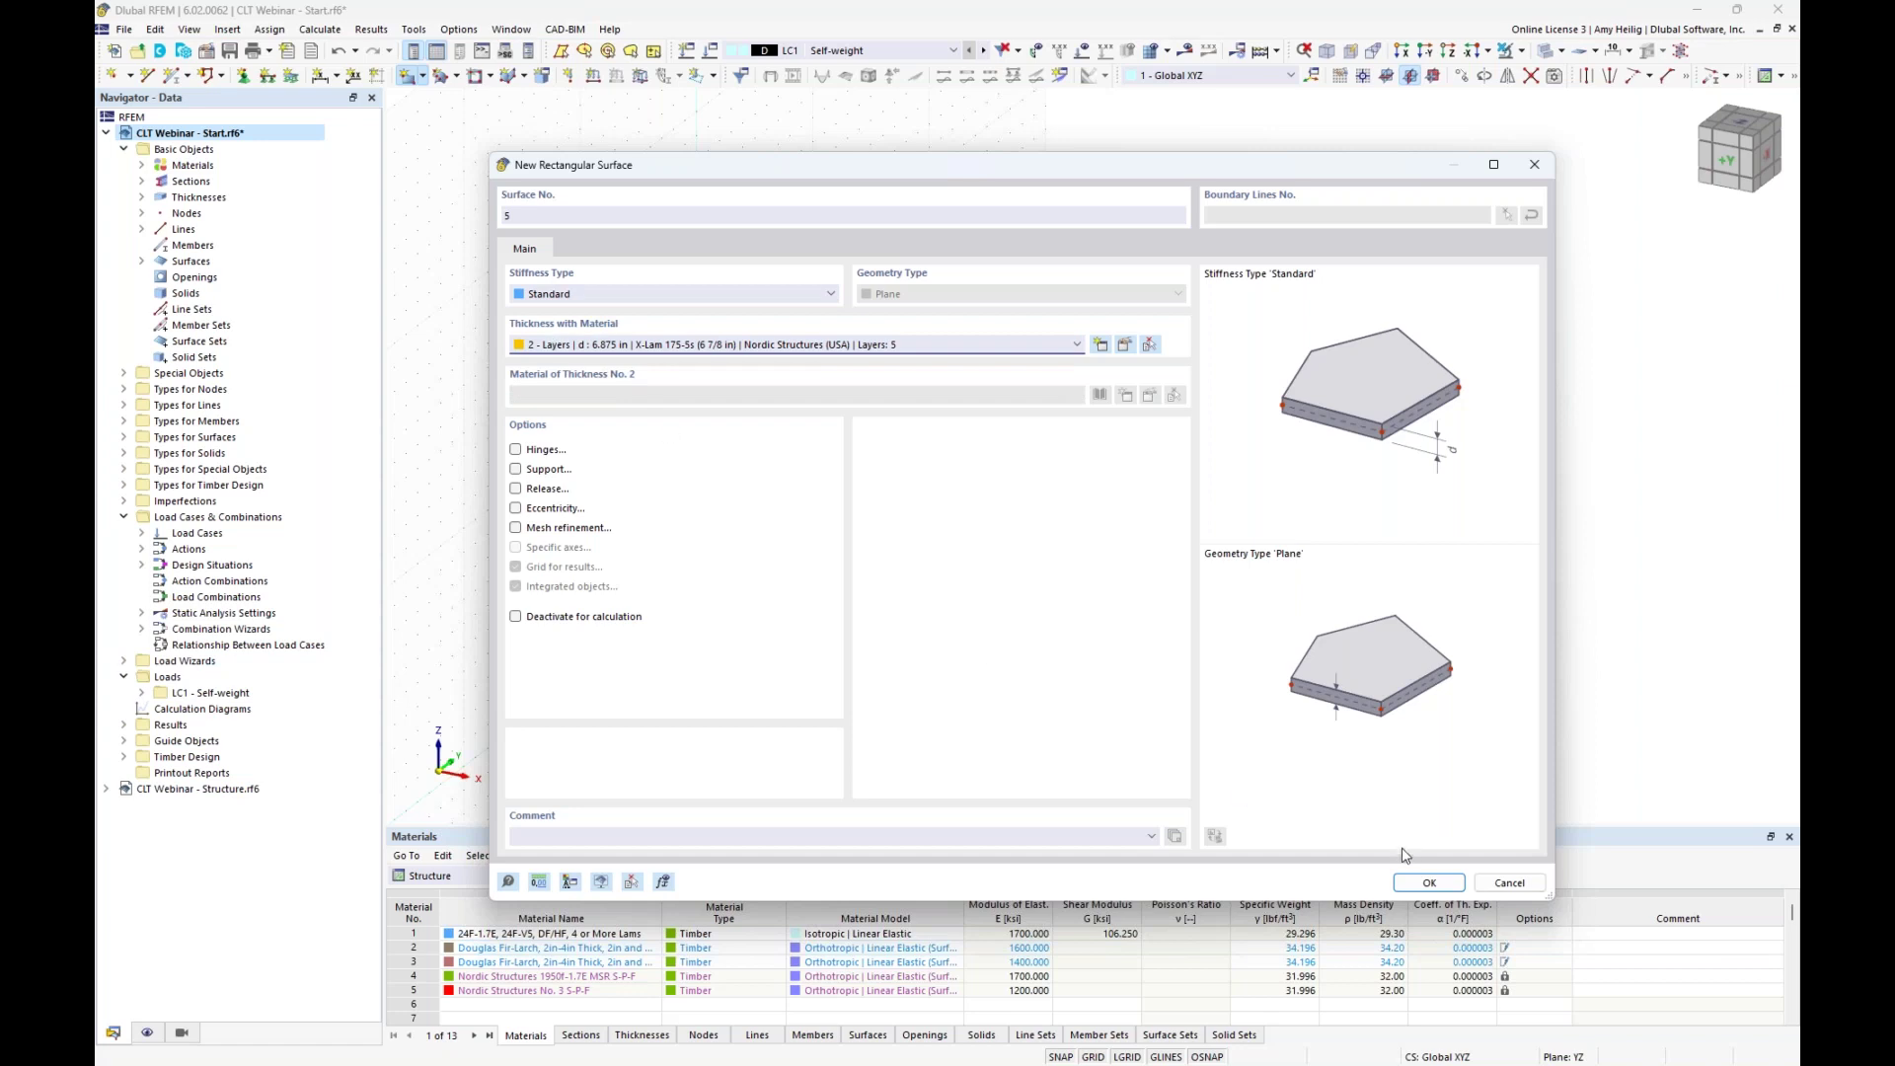
{"action": "left_click", "coordinate": [1413, 883]}
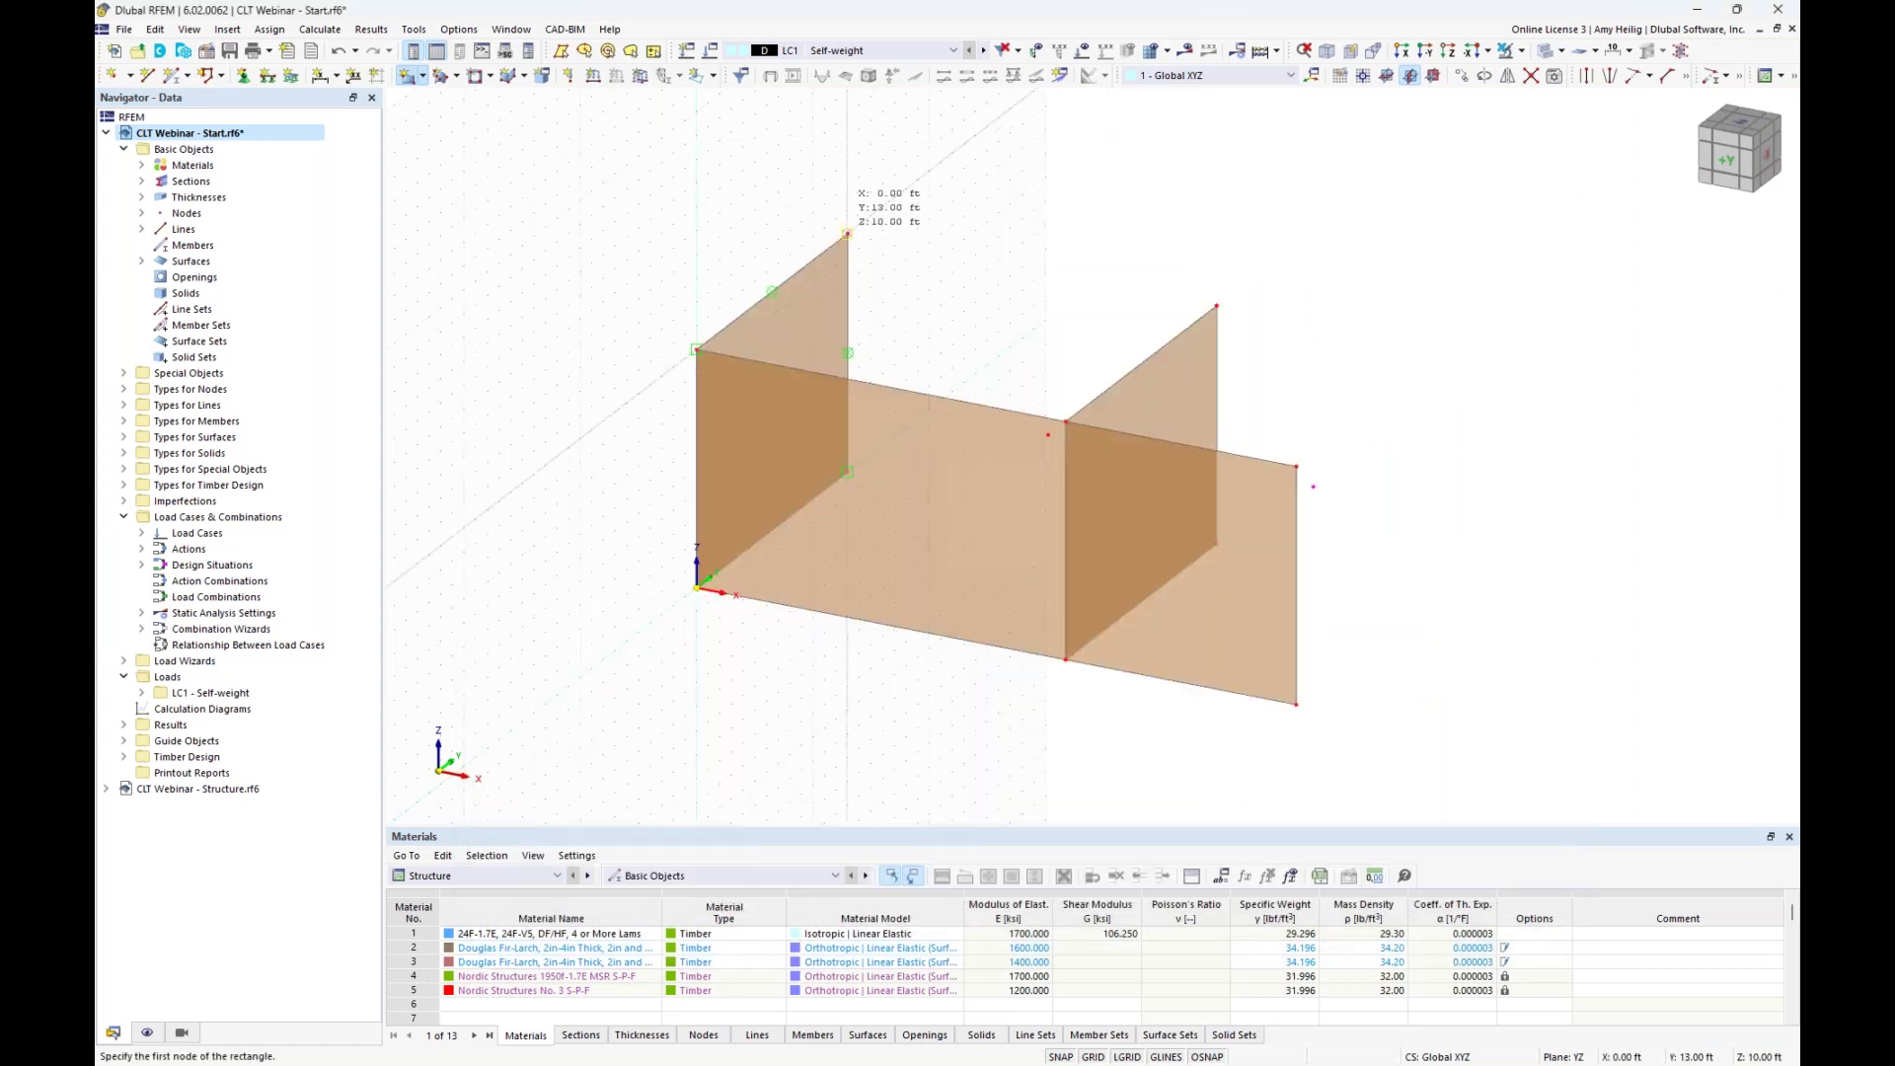
{"action": "left_click", "coordinate": [847, 234]}
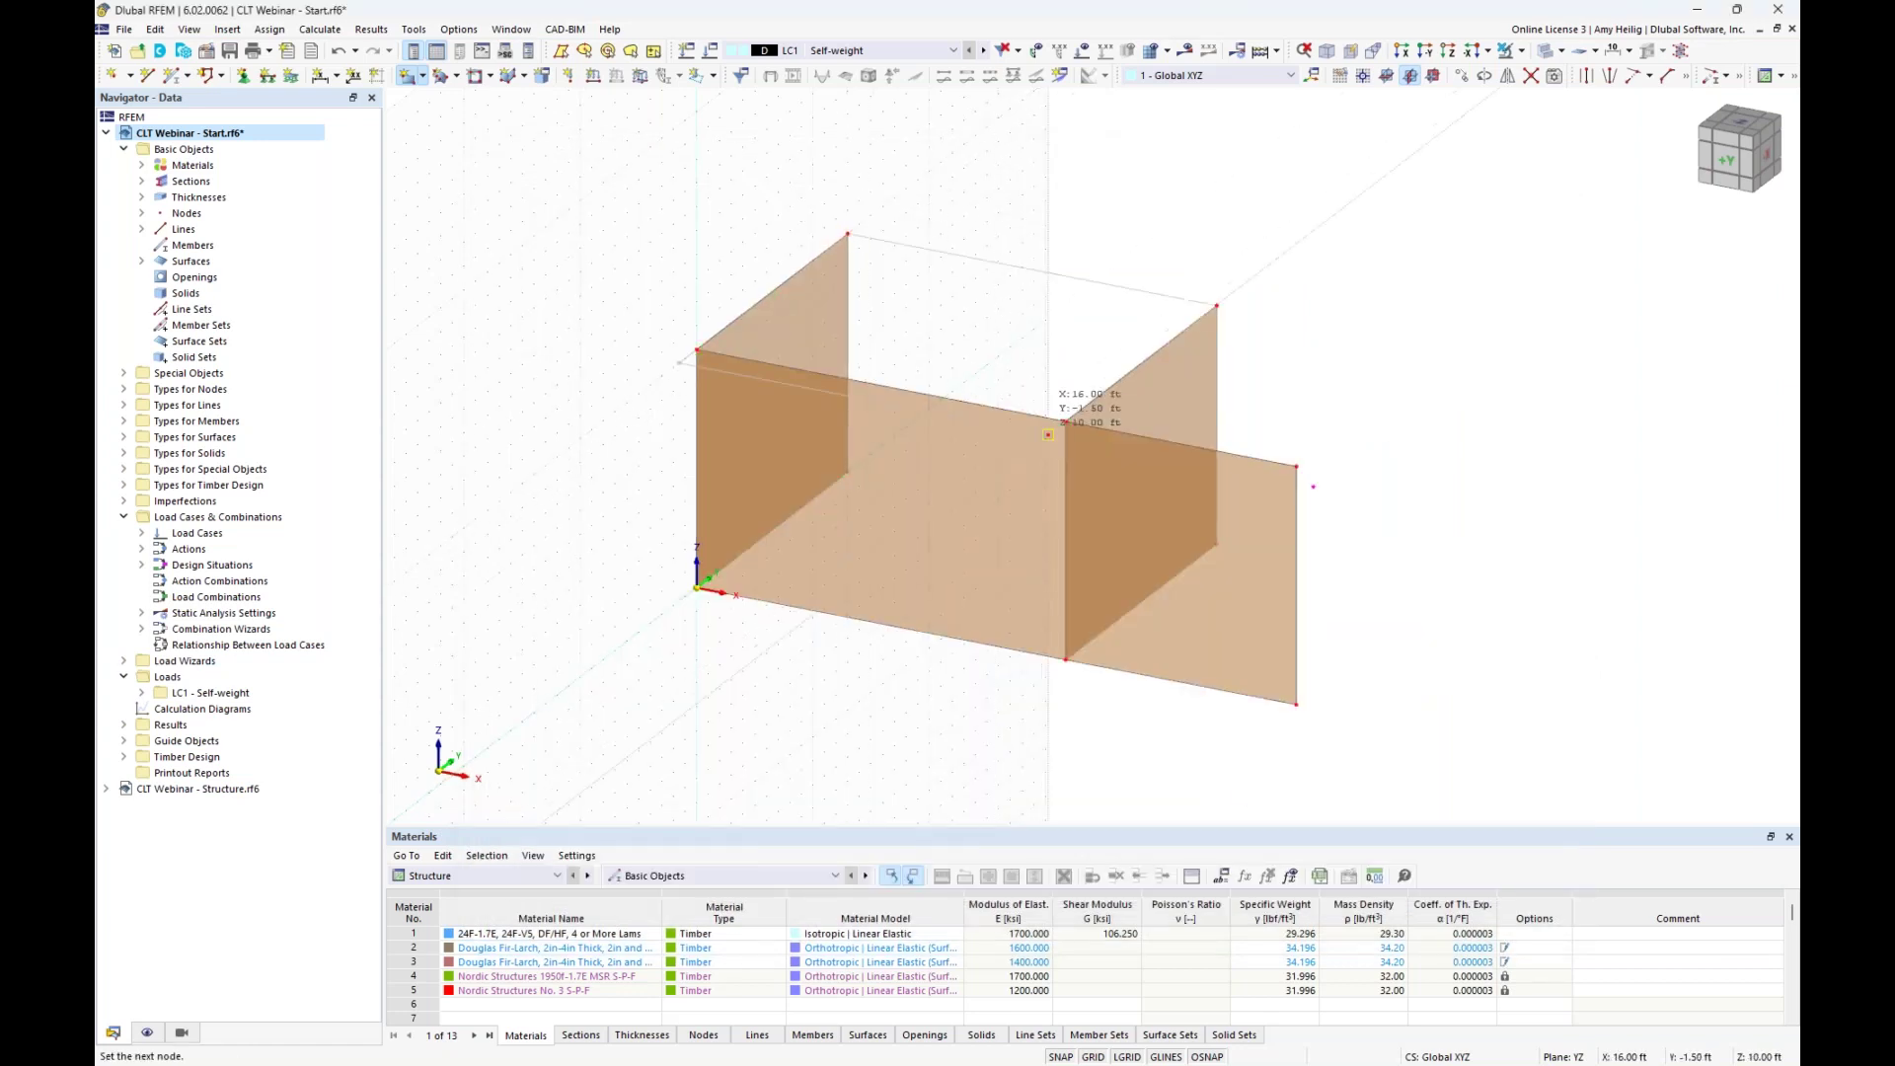
{"action": "left_click", "coordinate": [1048, 434]}
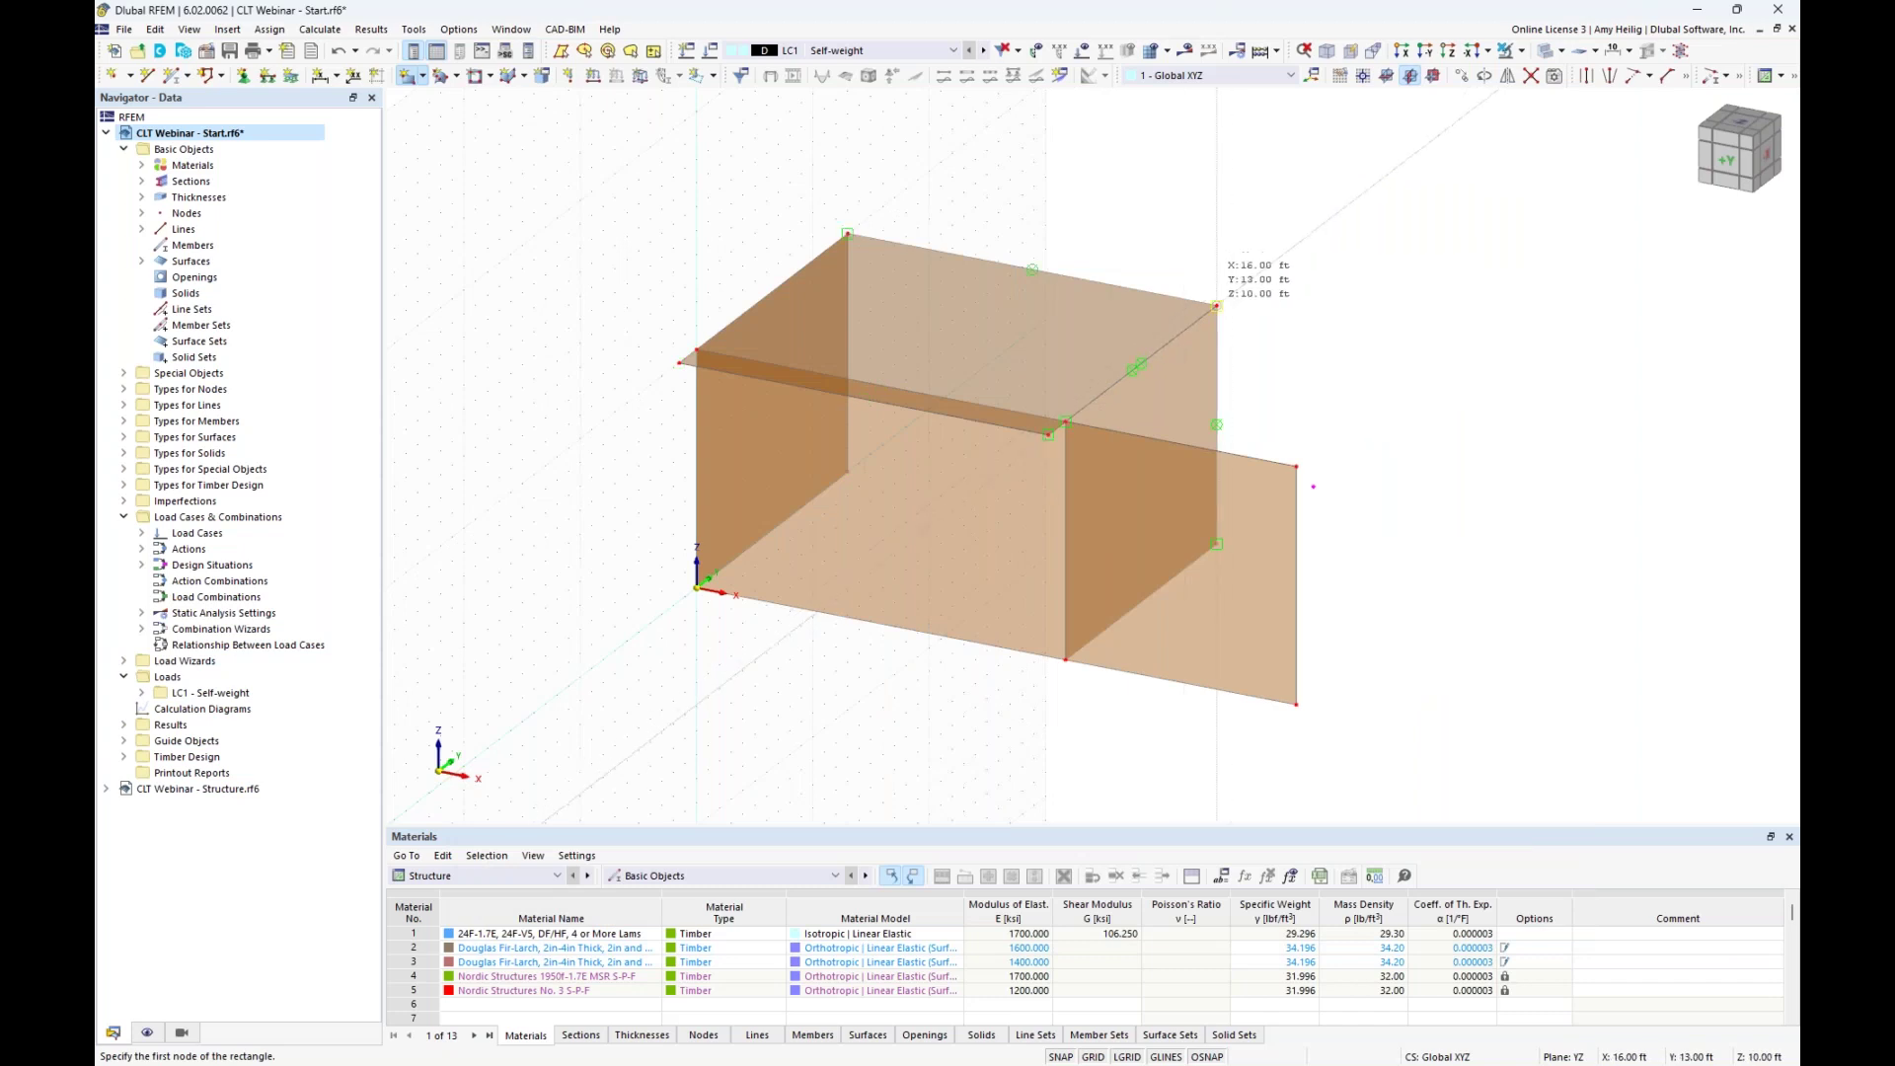
Draw the second roof surface from the middle wall's upper rear corner to the offset node at X 27.5 ft, Y -1.5 ft.
{"action": "left_click", "coordinate": [1216, 306]}
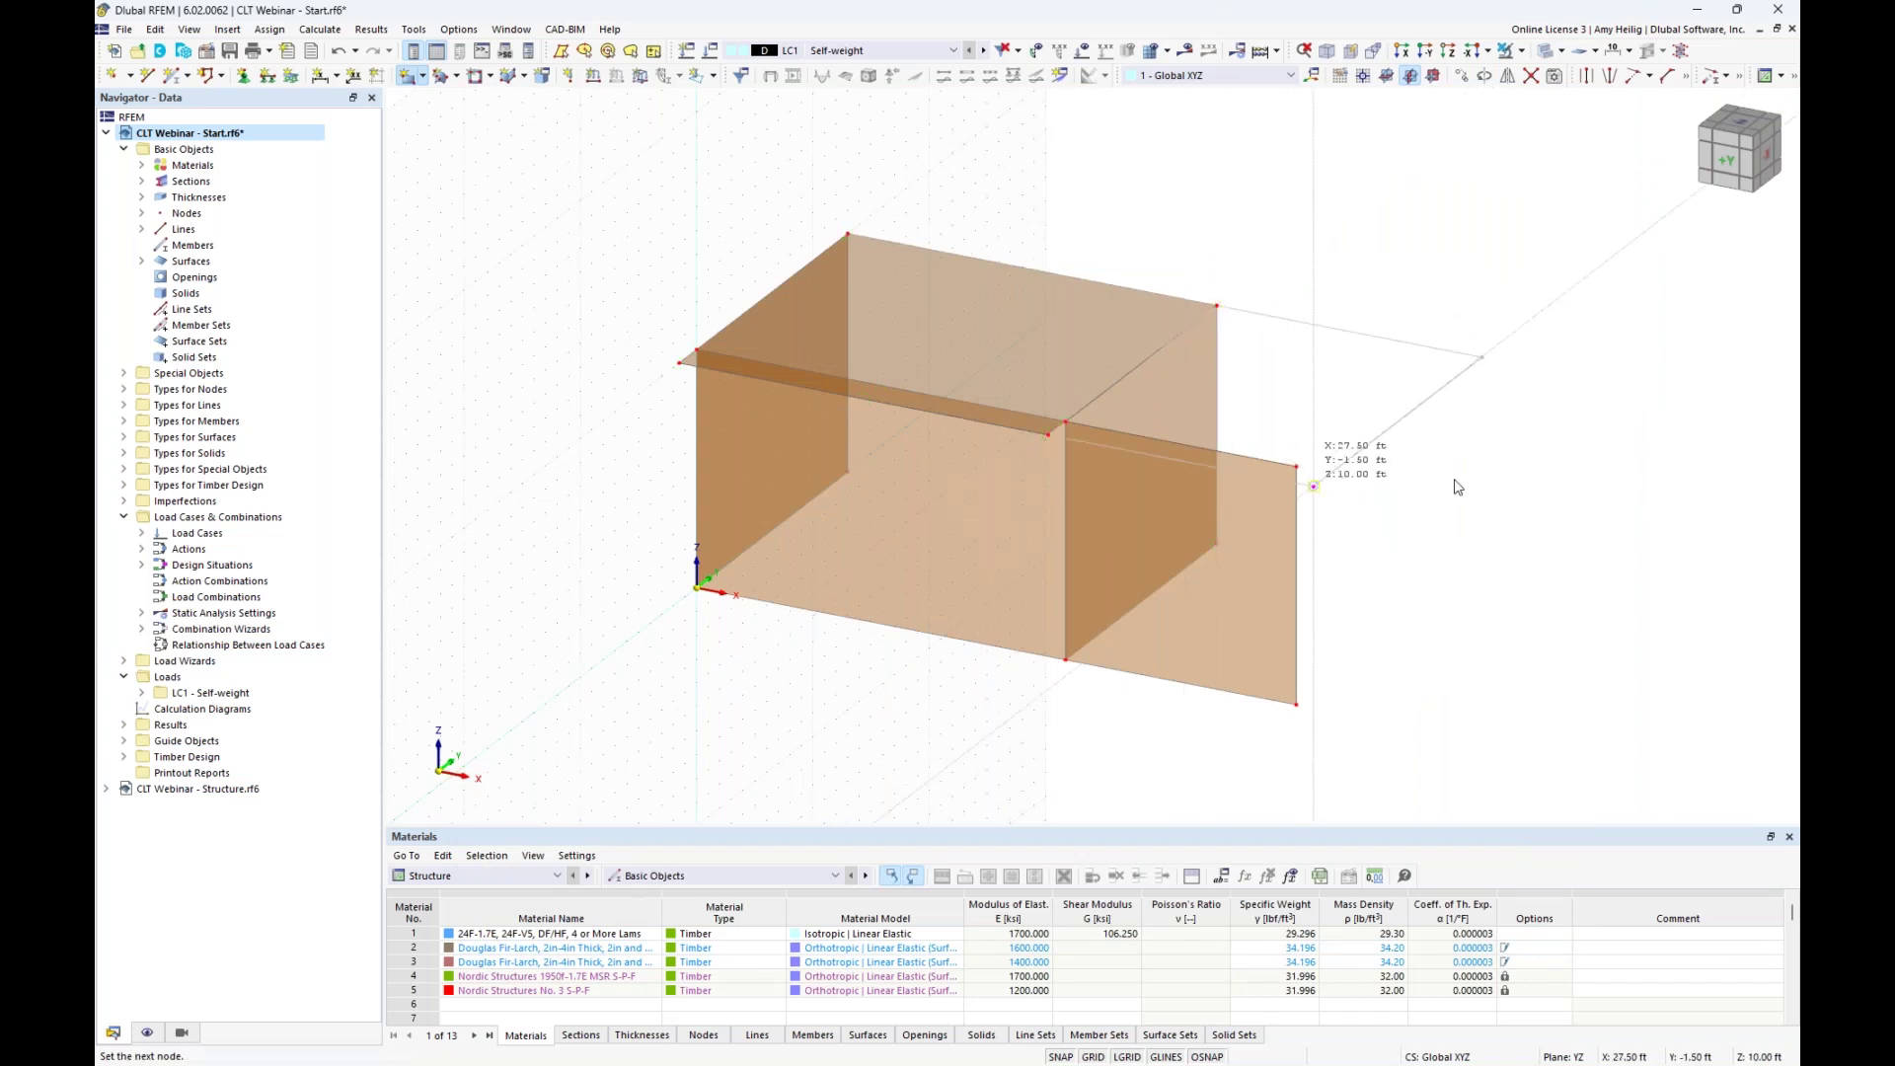
{"action": "key", "text": "Escape"}
{"action": "scroll", "coordinate": [1437, 507], "scroll_direction": "down", "scroll_amount": 2}
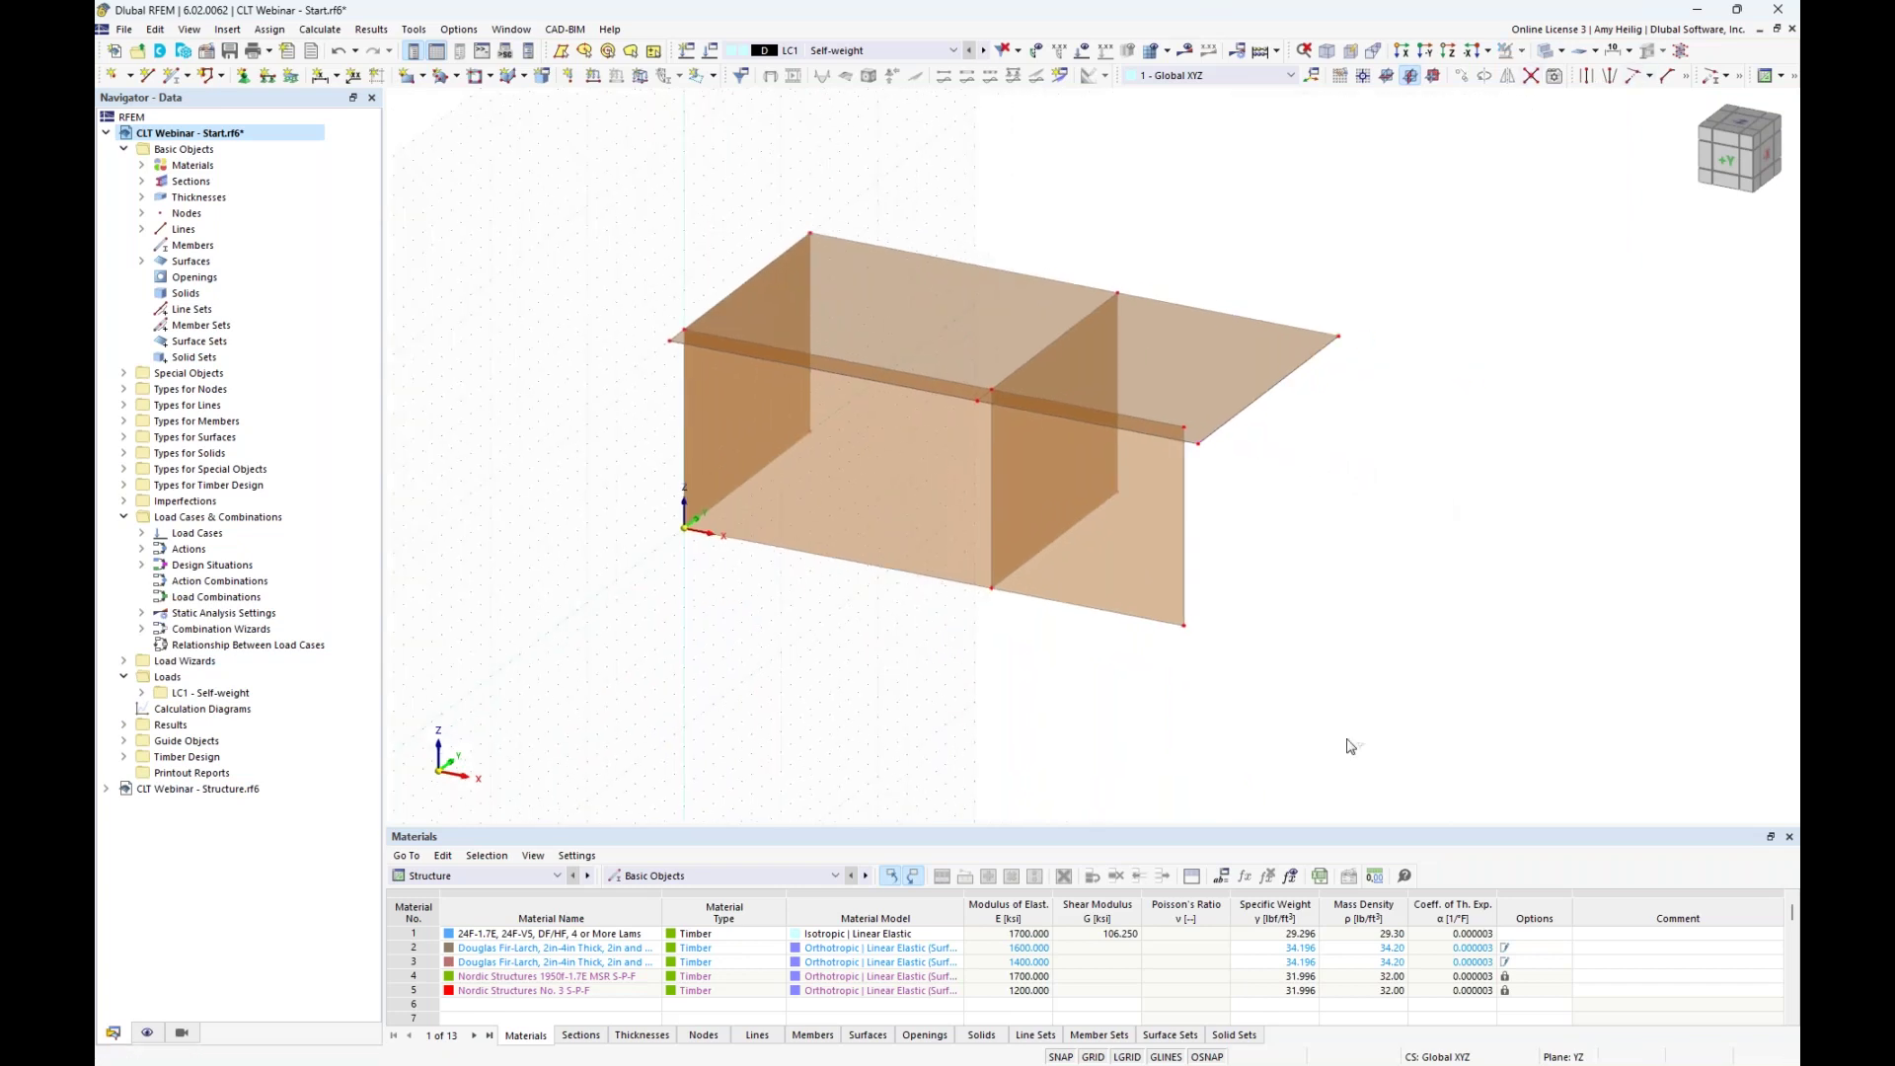
{"action": "left_click_drag", "start_coordinate": [1486, 734], "coordinate": [592, 185]}
{"action": "scroll", "coordinate": [671, 326], "scroll_direction": "up", "scroll_amount": 3}
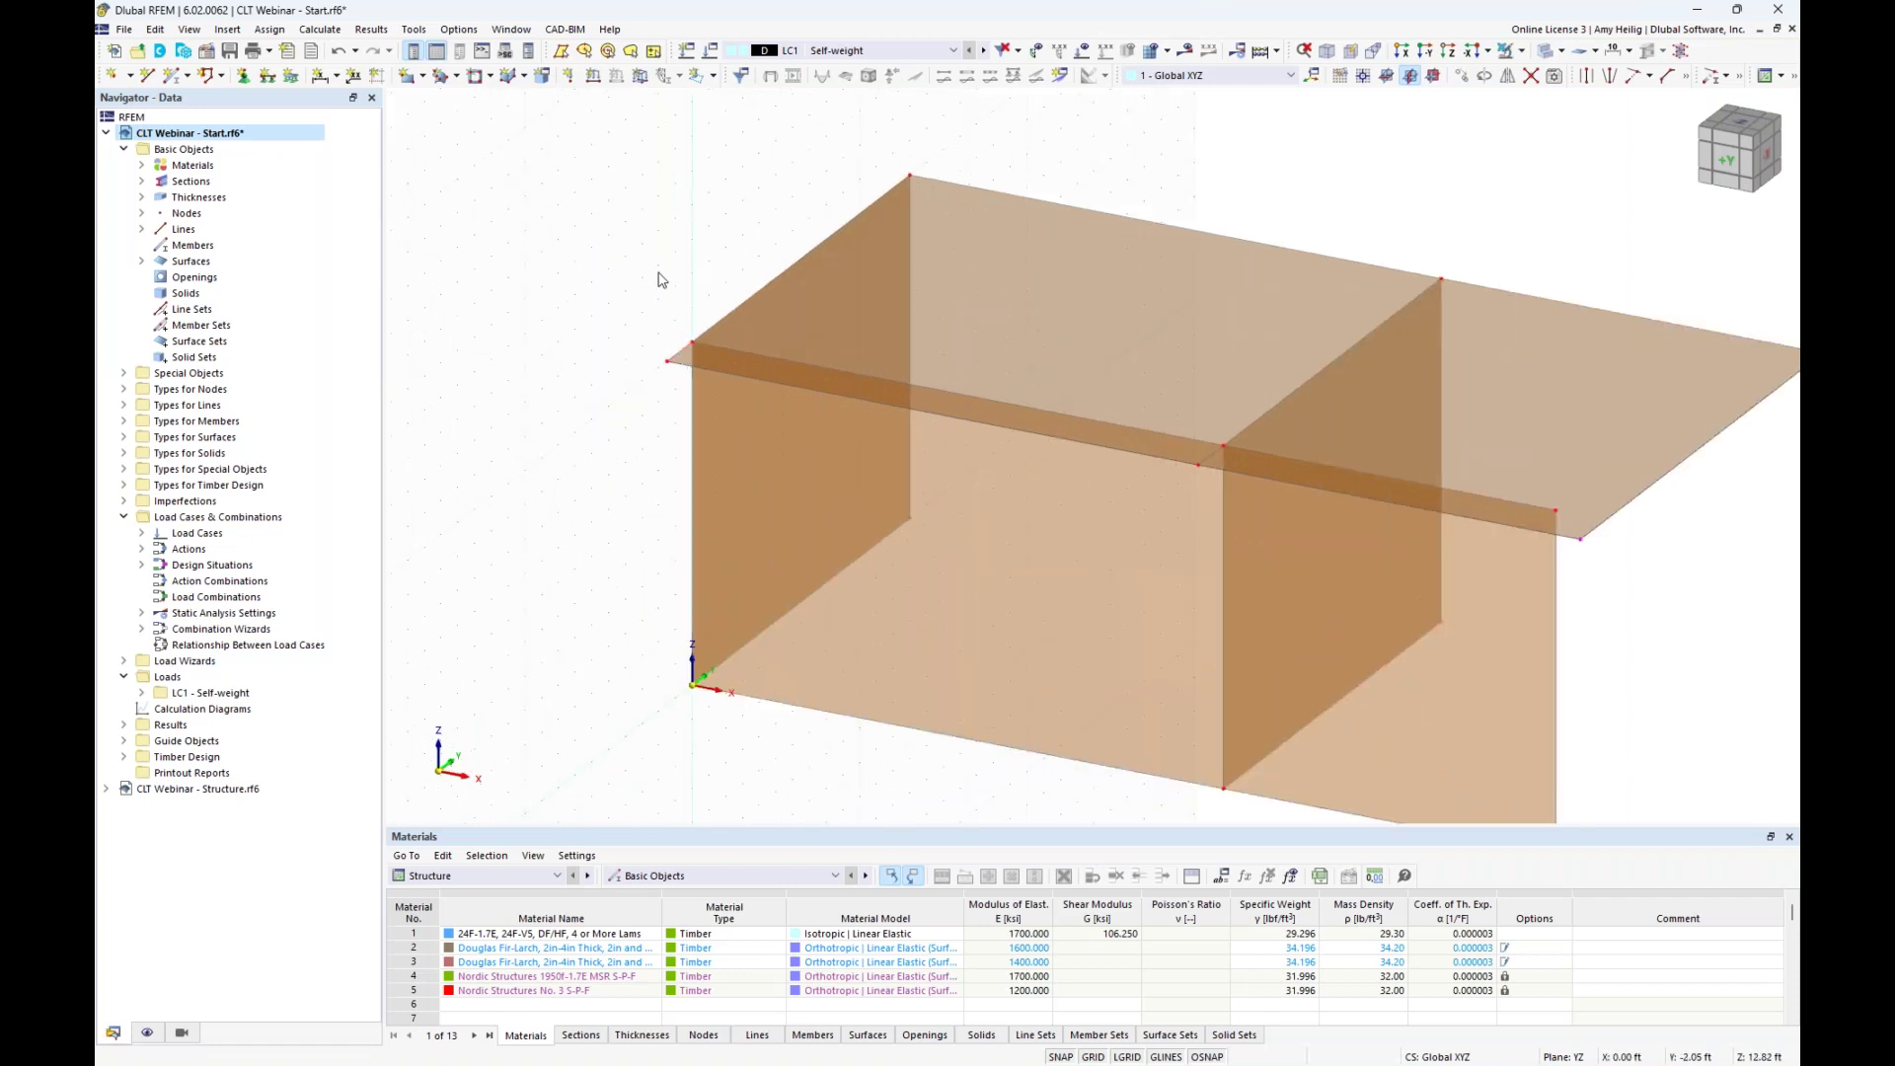
{"action": "scroll", "coordinate": [653, 278], "scroll_direction": "down", "scroll_amount": 3}
Cut a rectangular opening in the YZ wall at the origin from Y 9 ft, Z 7 ft to Y 3 ft, Z 3 ft.
{"action": "middle_click_drag", "start_coordinate": [796, 681], "coordinate": [1075, 642], "text": "ctrl"}
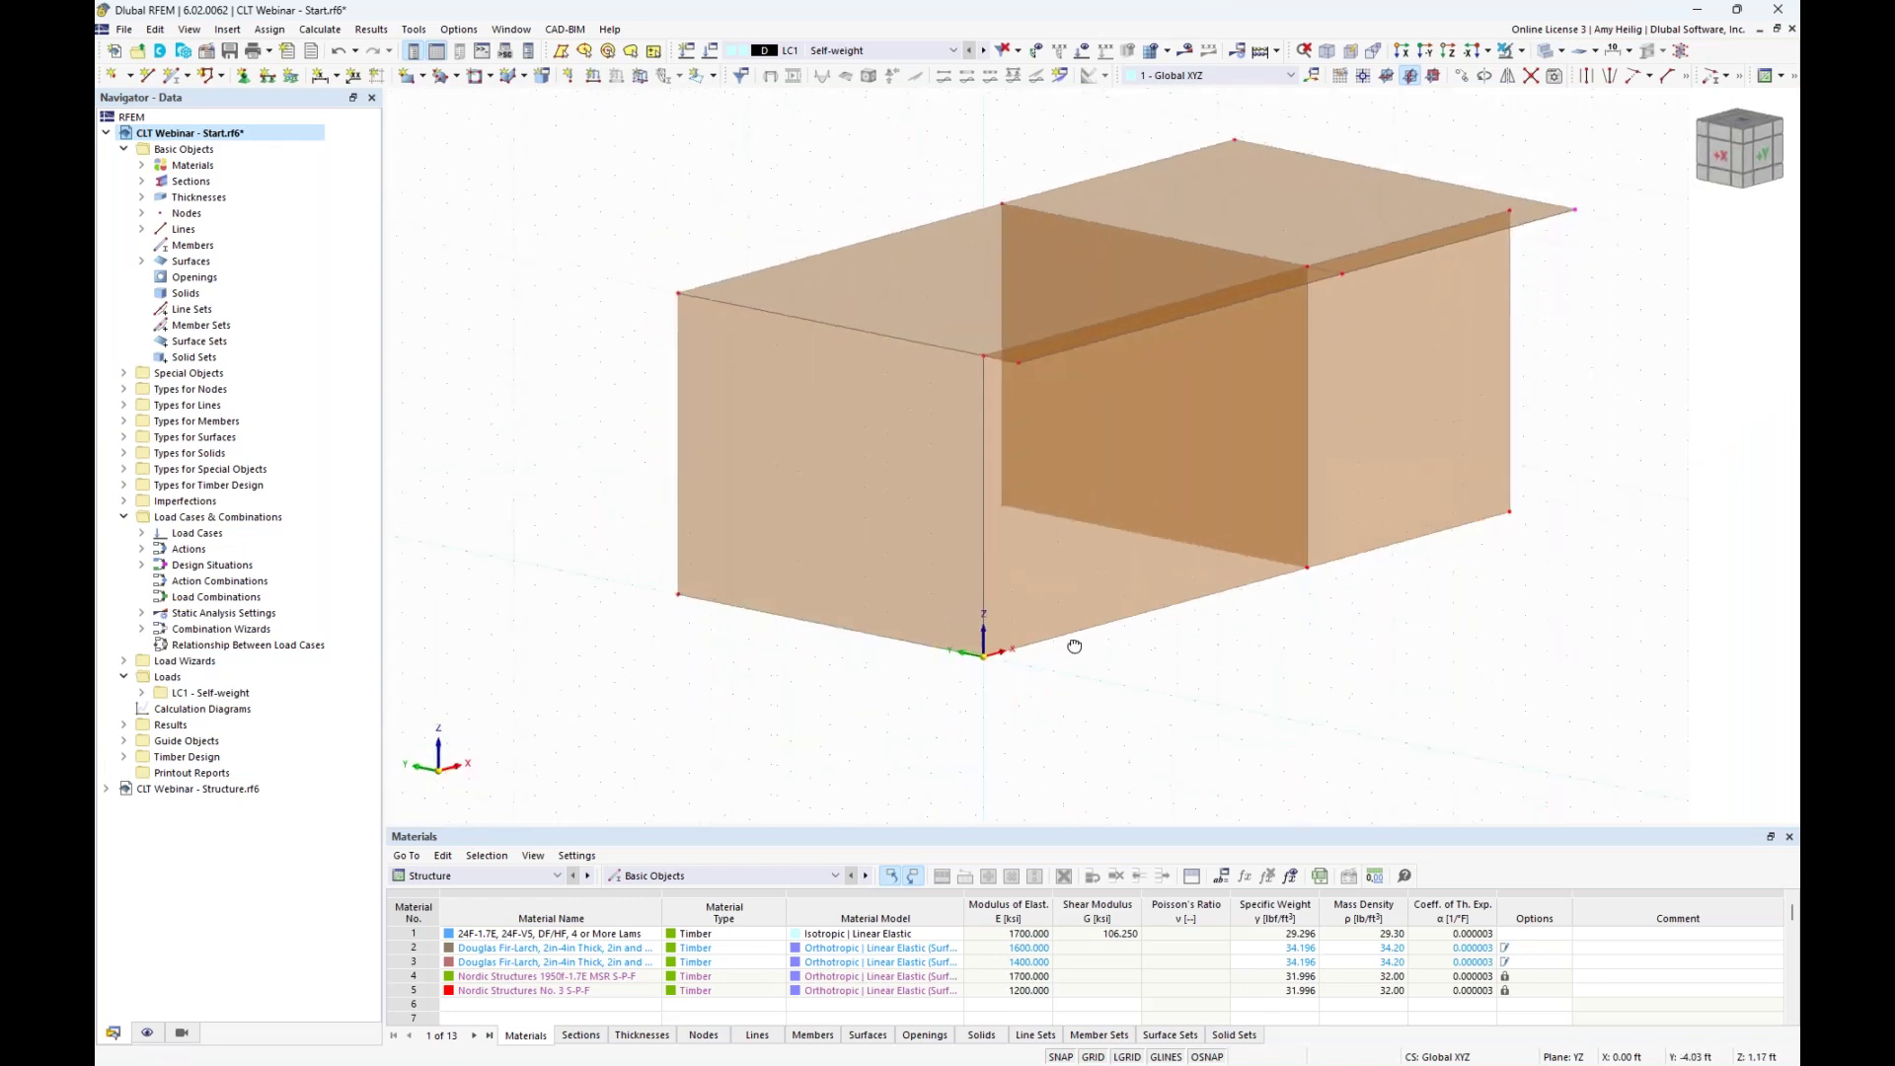
{"action": "left_click", "coordinate": [492, 77]}
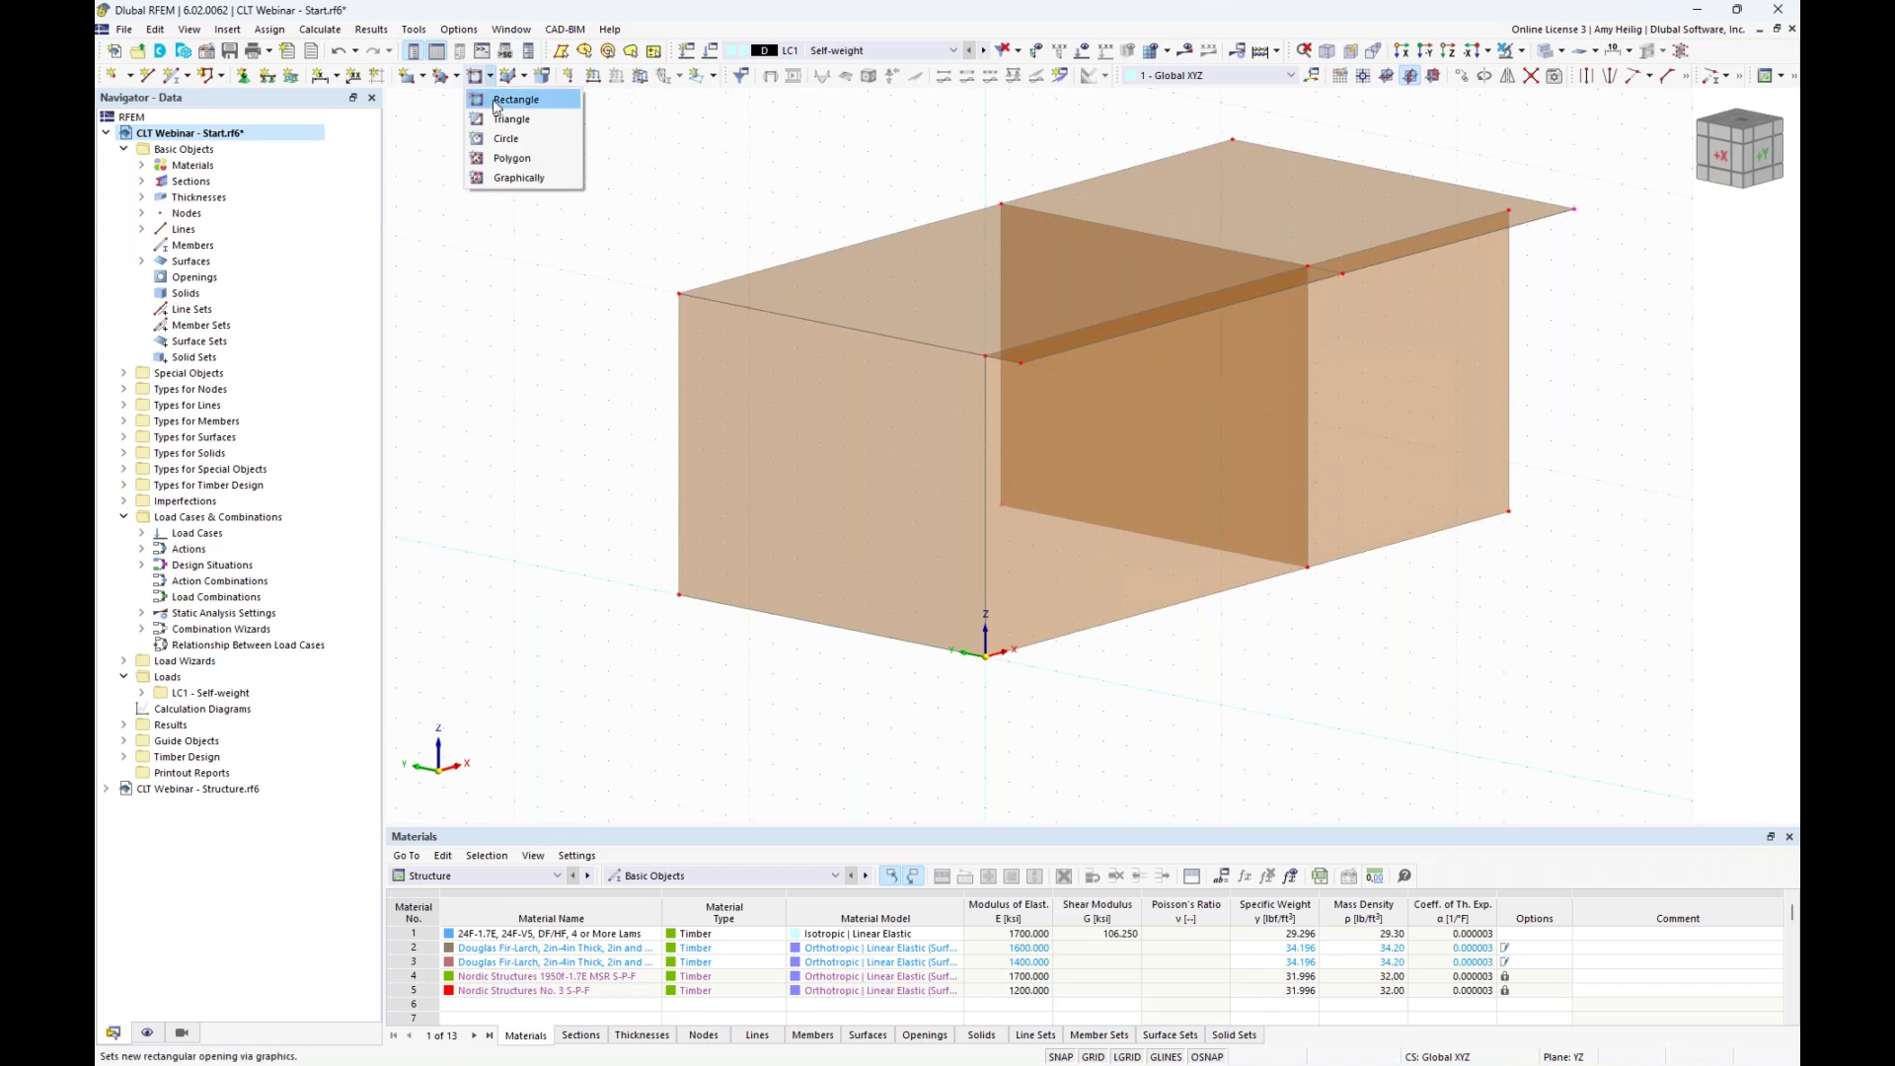
{"action": "left_click", "coordinate": [496, 99]}
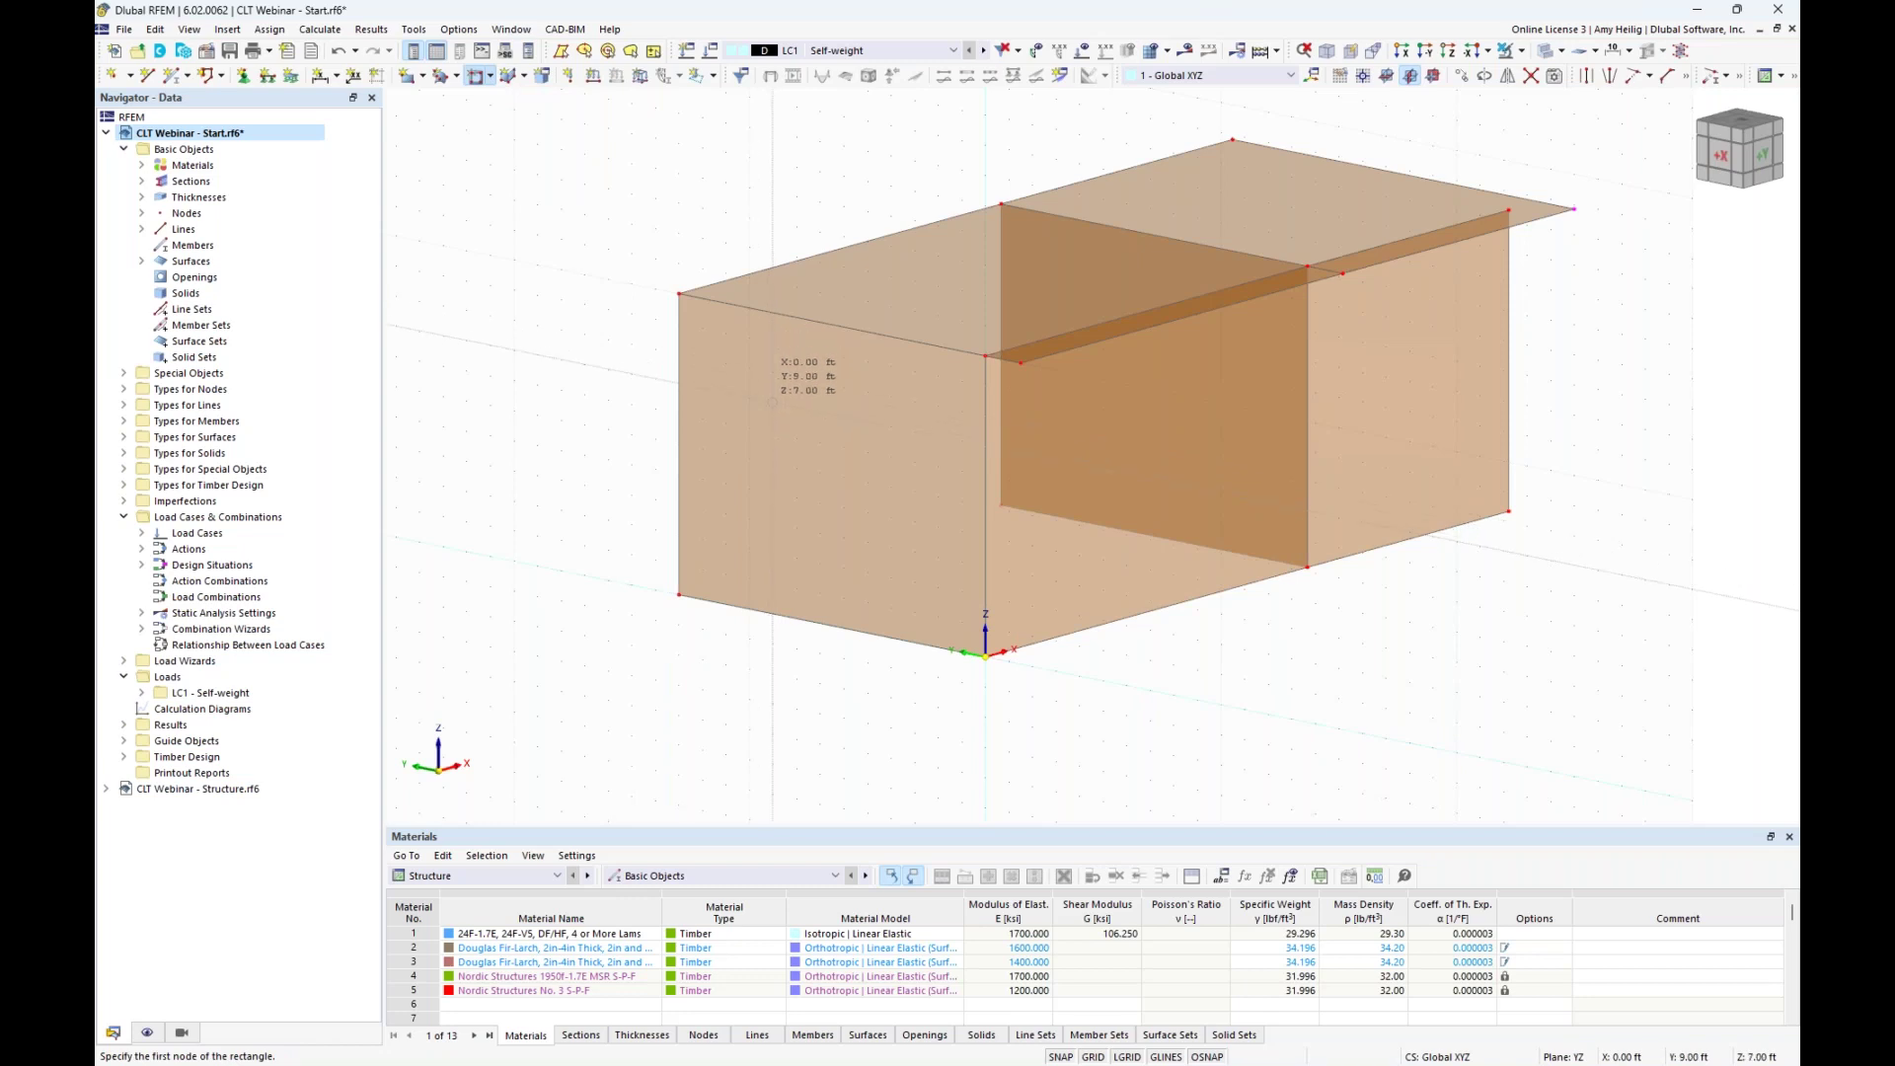
{"action": "left_click", "coordinate": [848, 546]}
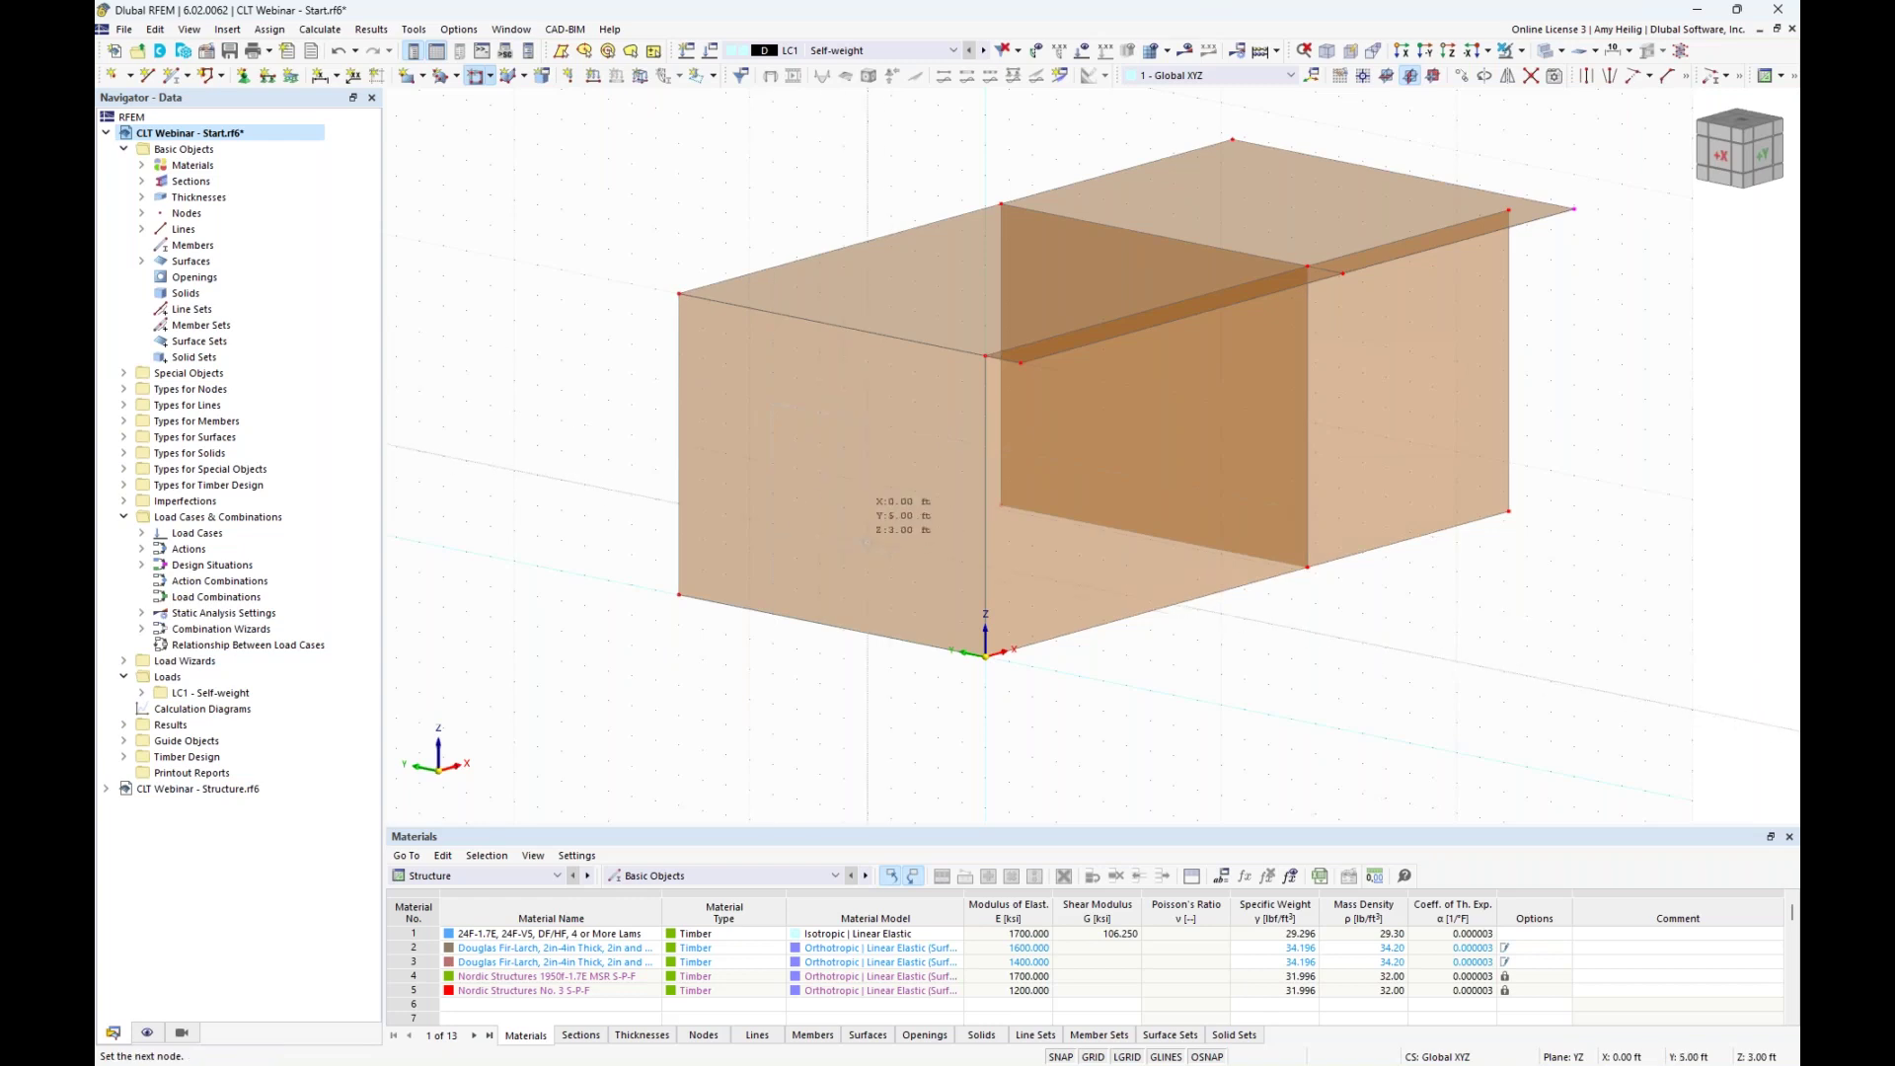
{"action": "left_click", "coordinate": [915, 550]}
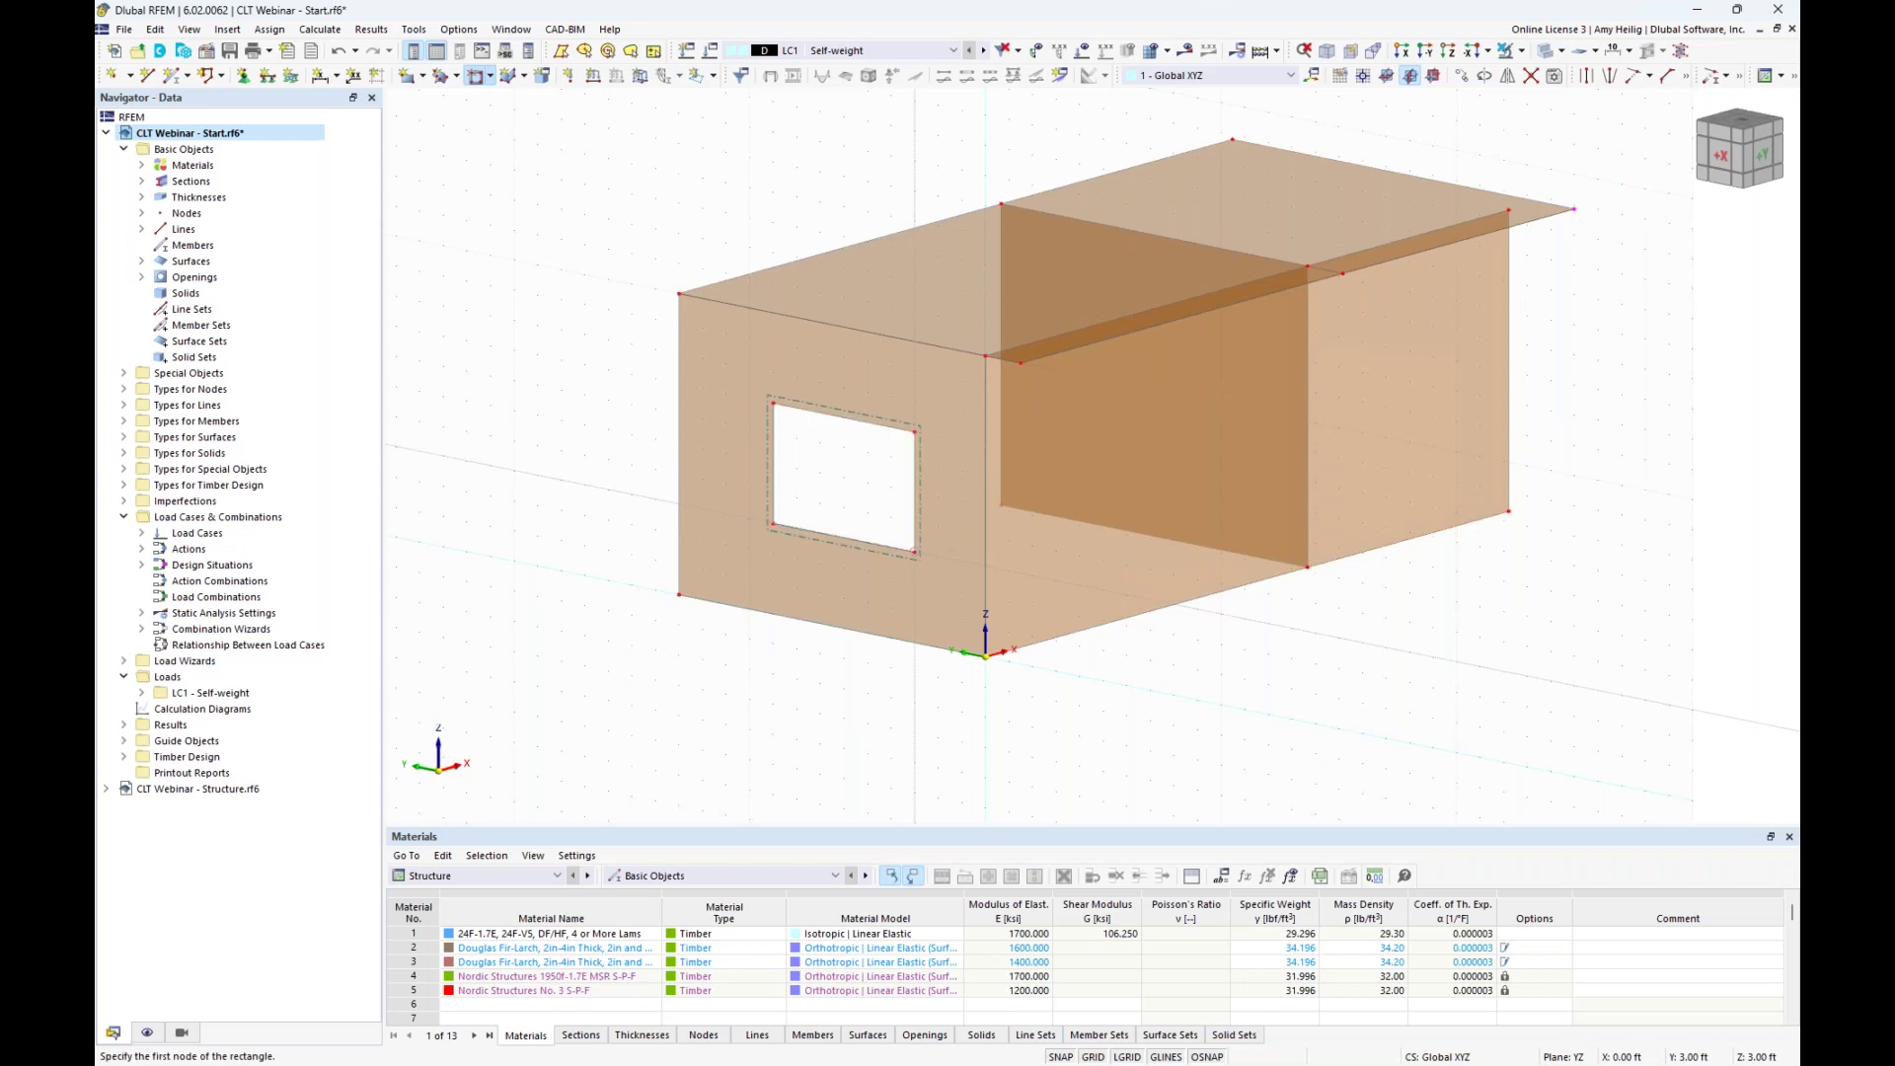
Cut a rectangular opening in the long XZ wall from X 12 ft, Z 3 ft to X 4 ft, Z 7 ft.
{"action": "middle_click_drag", "start_coordinate": [1279, 675], "coordinate": [1125, 660], "text": "ctrl"}
{"action": "left_click", "coordinate": [1432, 75]}
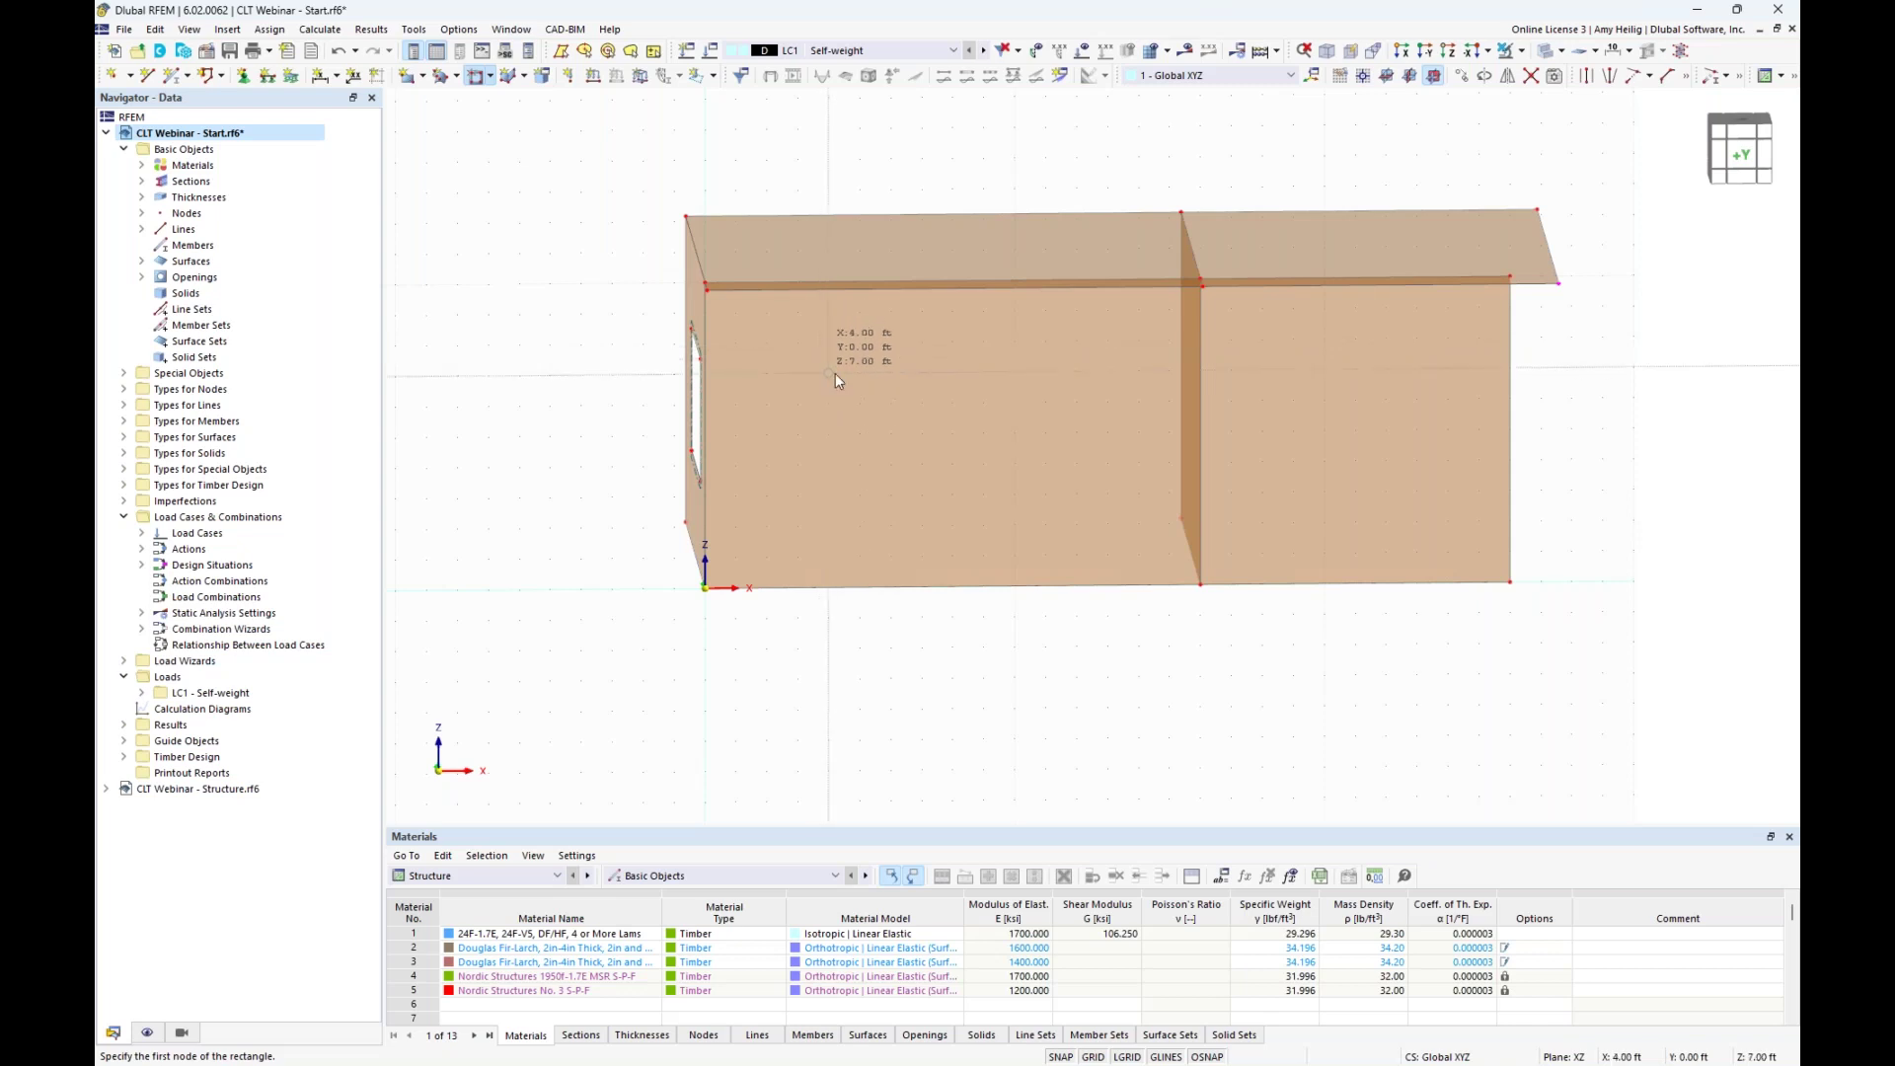
{"action": "left_click", "coordinate": [1076, 491]}
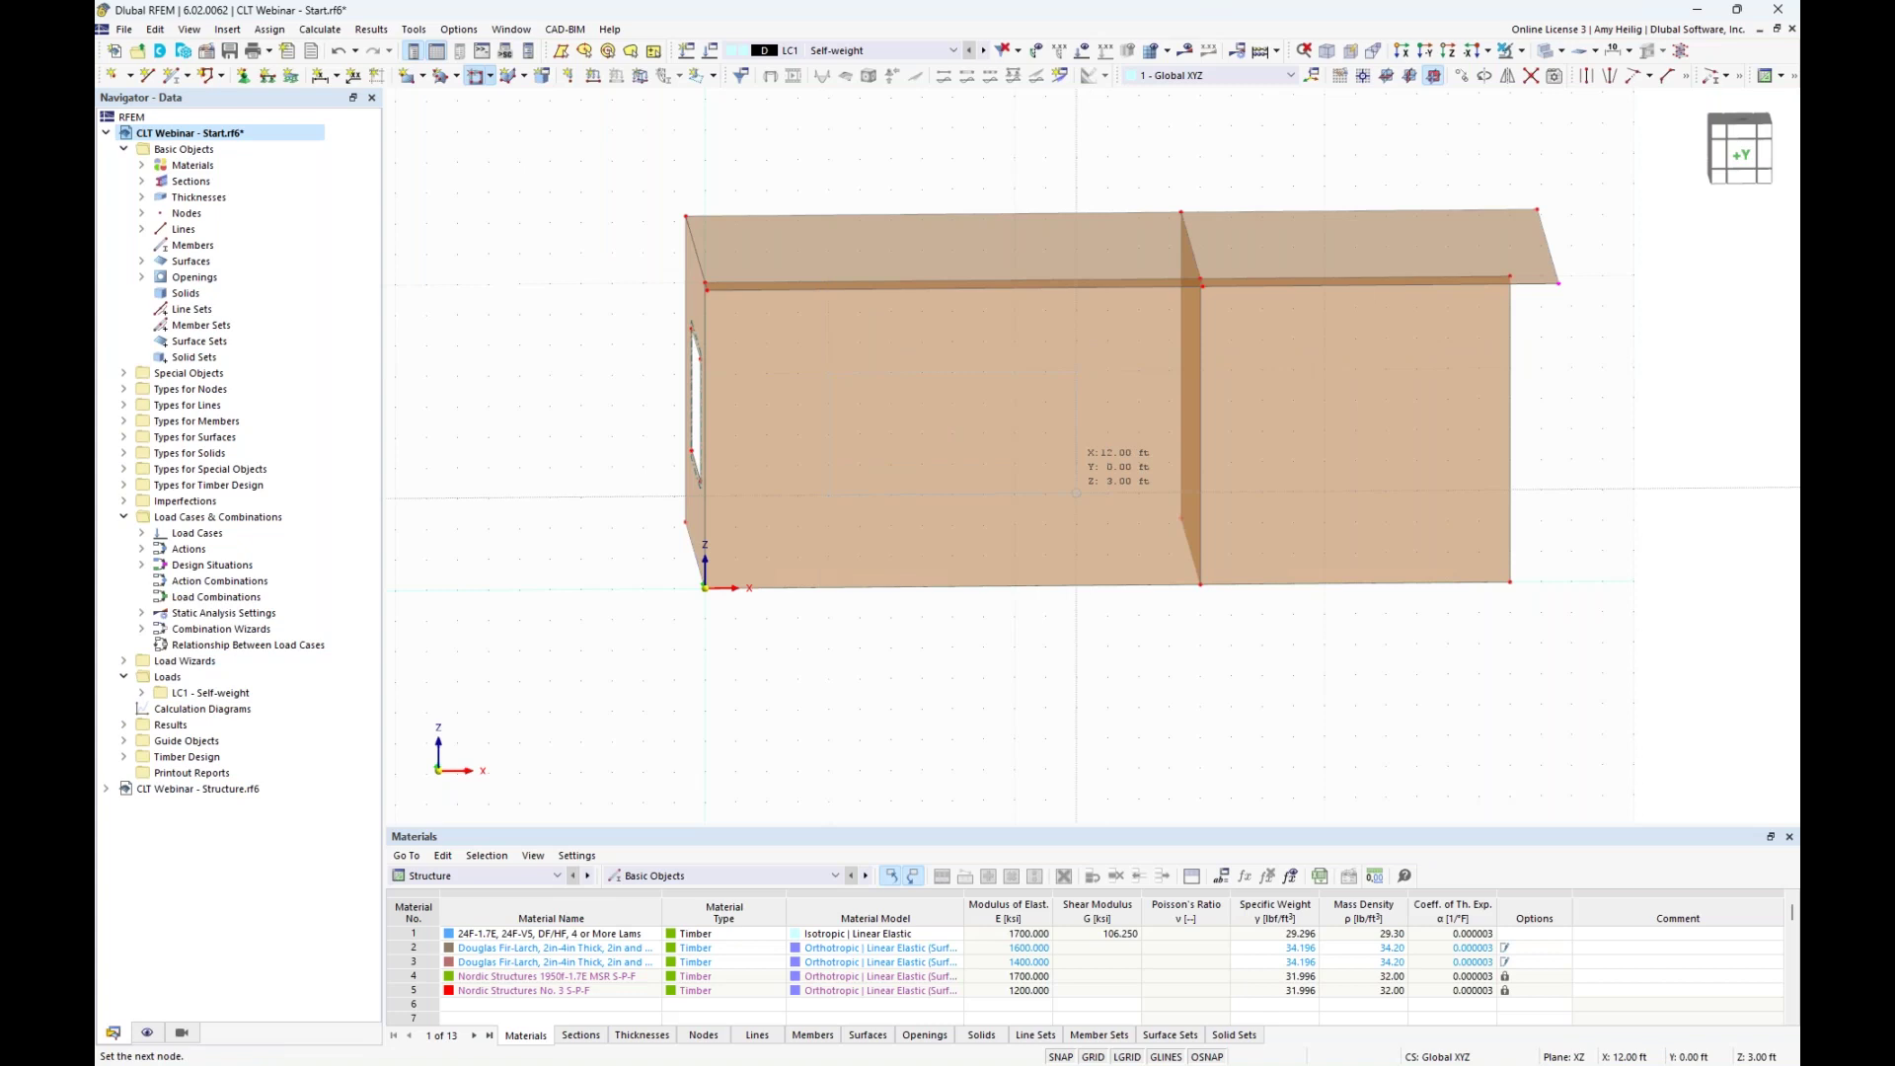
{"action": "left_click", "coordinate": [829, 373]}
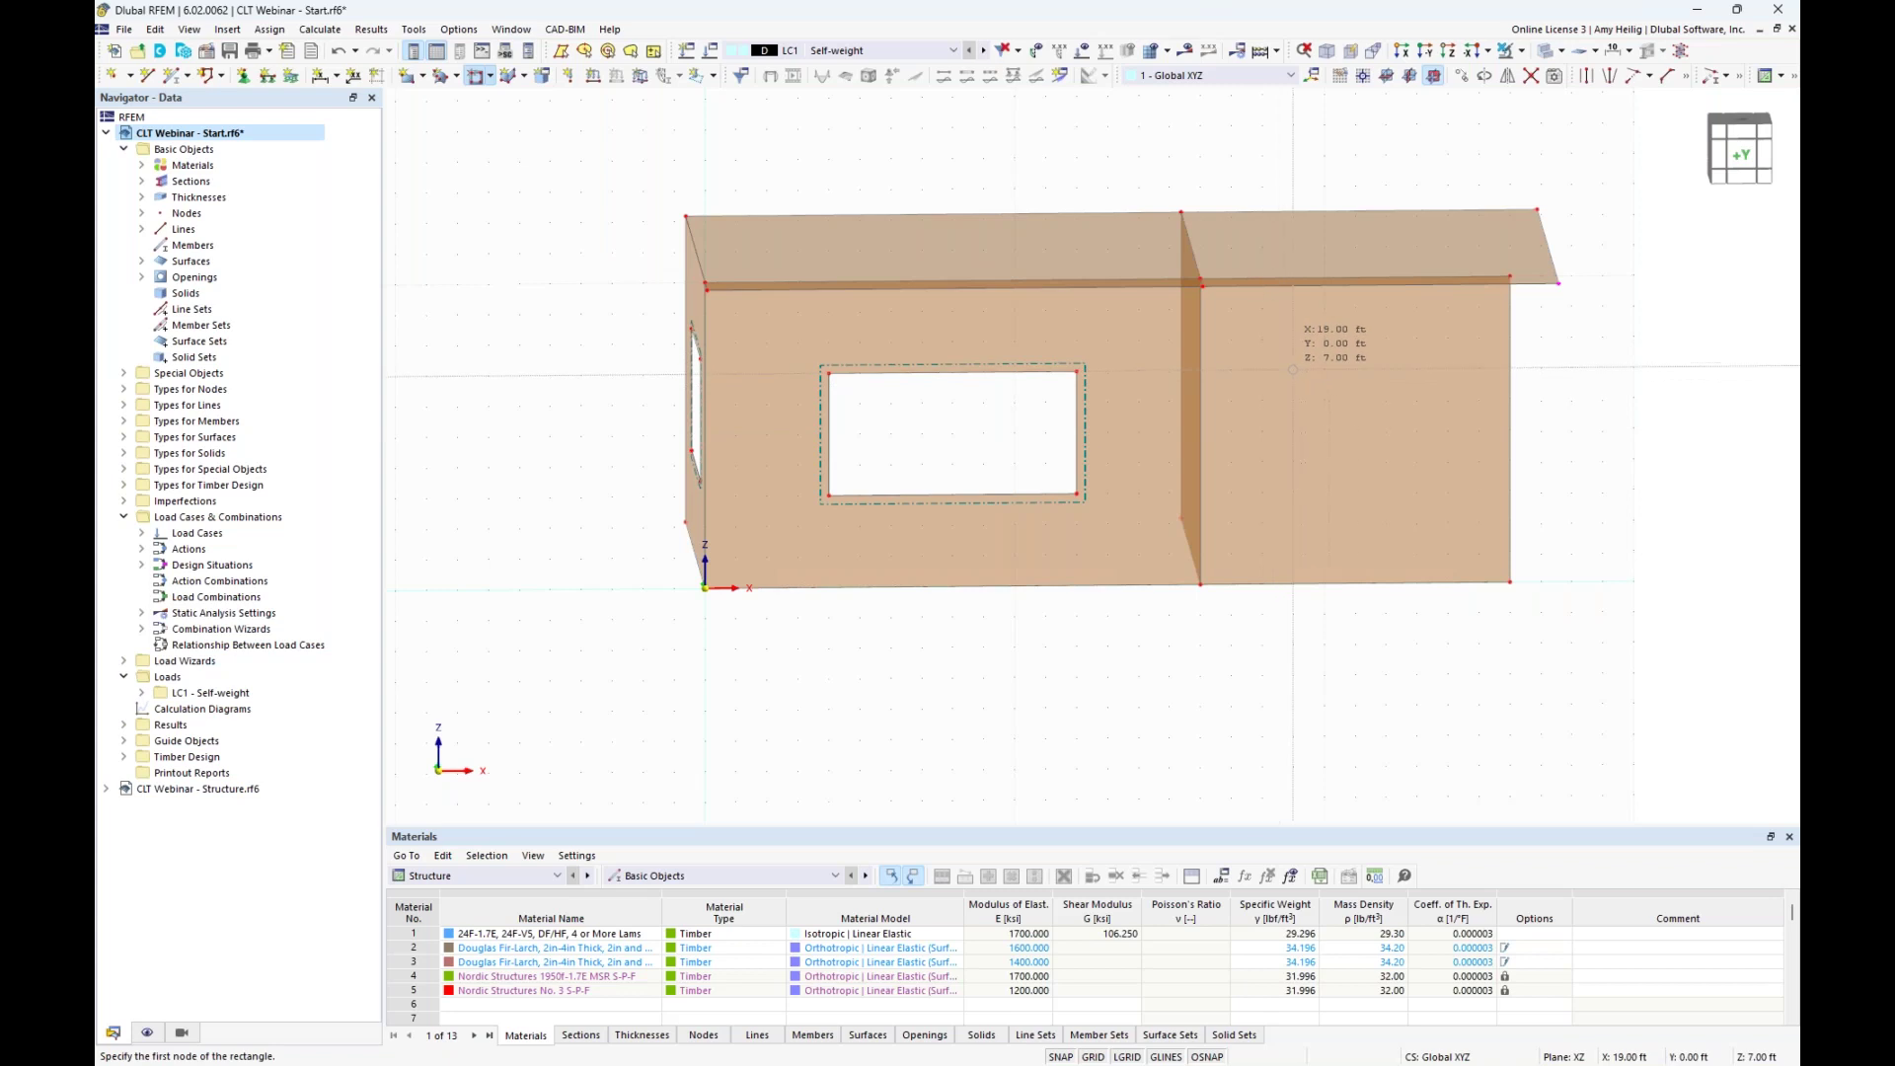
Cut a second opening in the long wall beyond the middle wall, from X 19 ft, Z 7 ft to about X 24 ft, Z 3 ft.
{"action": "left_click", "coordinate": [1417, 491]}
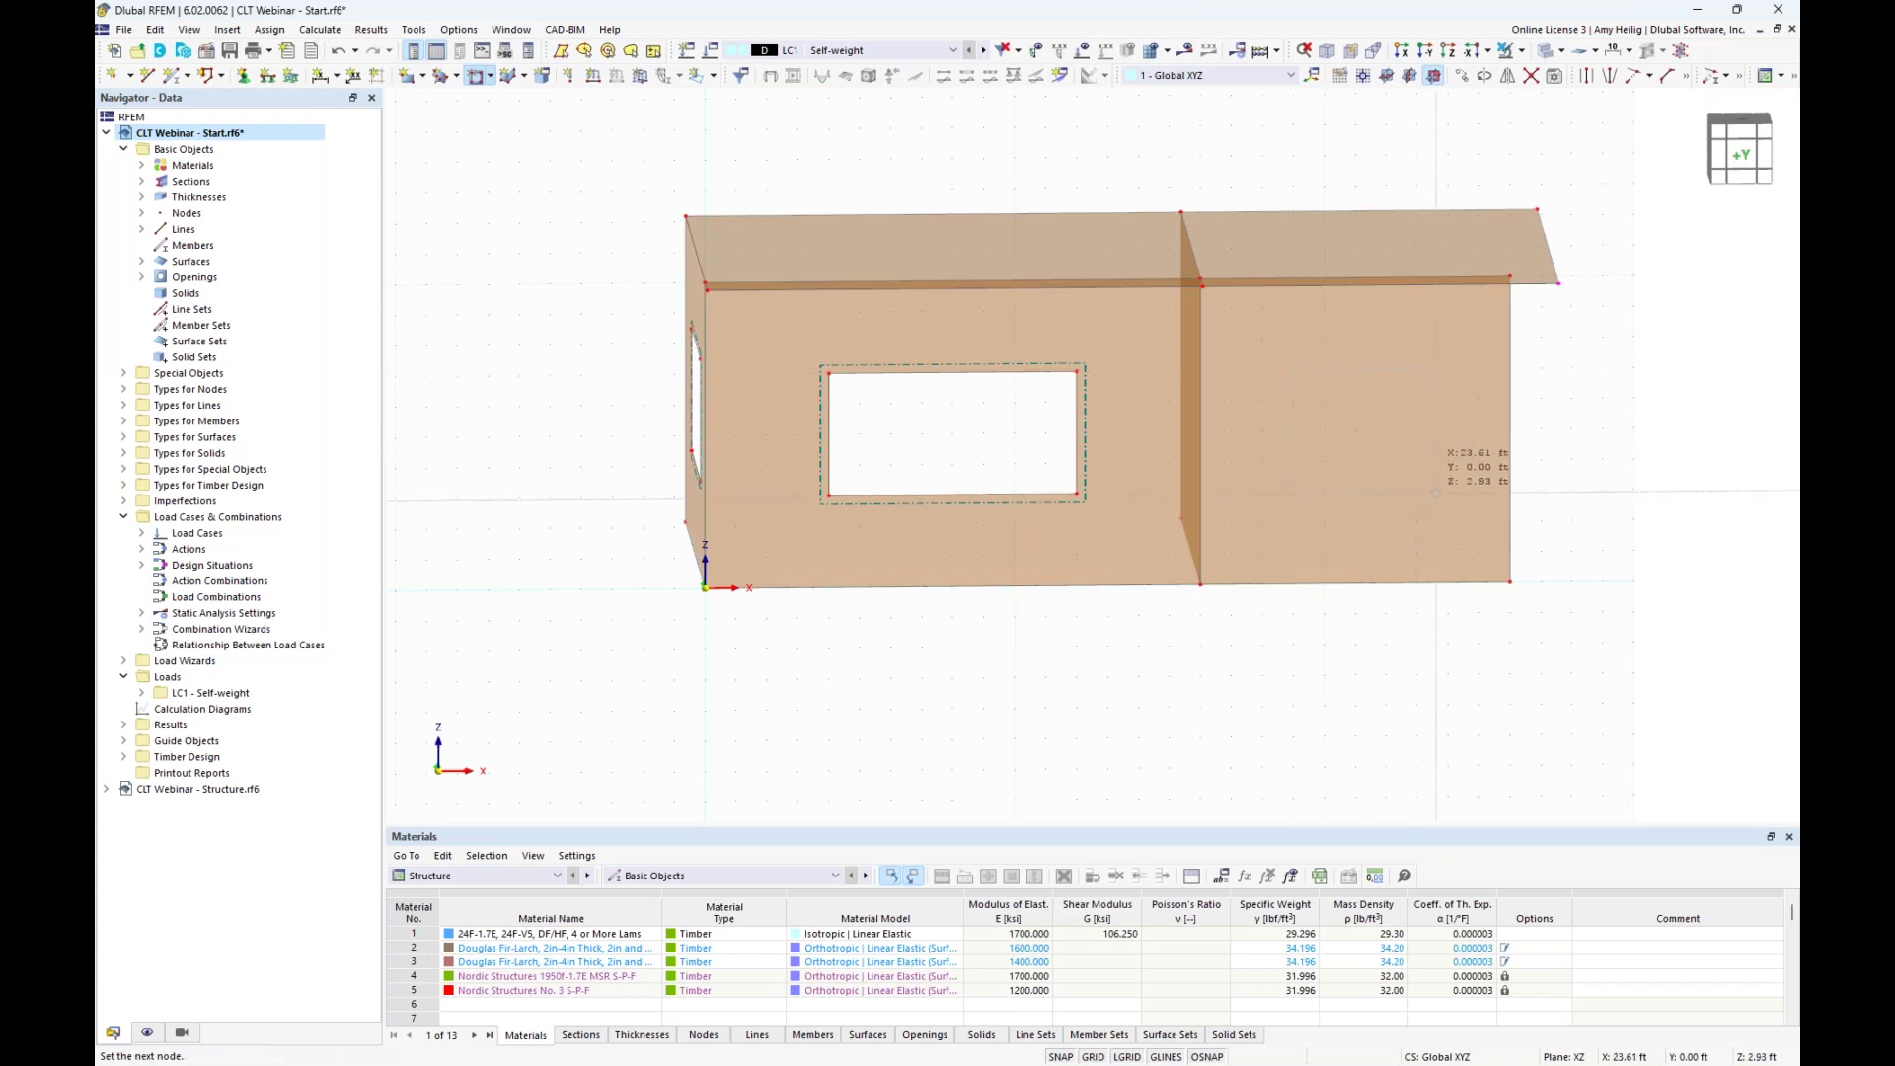
{"action": "left_click", "coordinate": [1447, 490]}
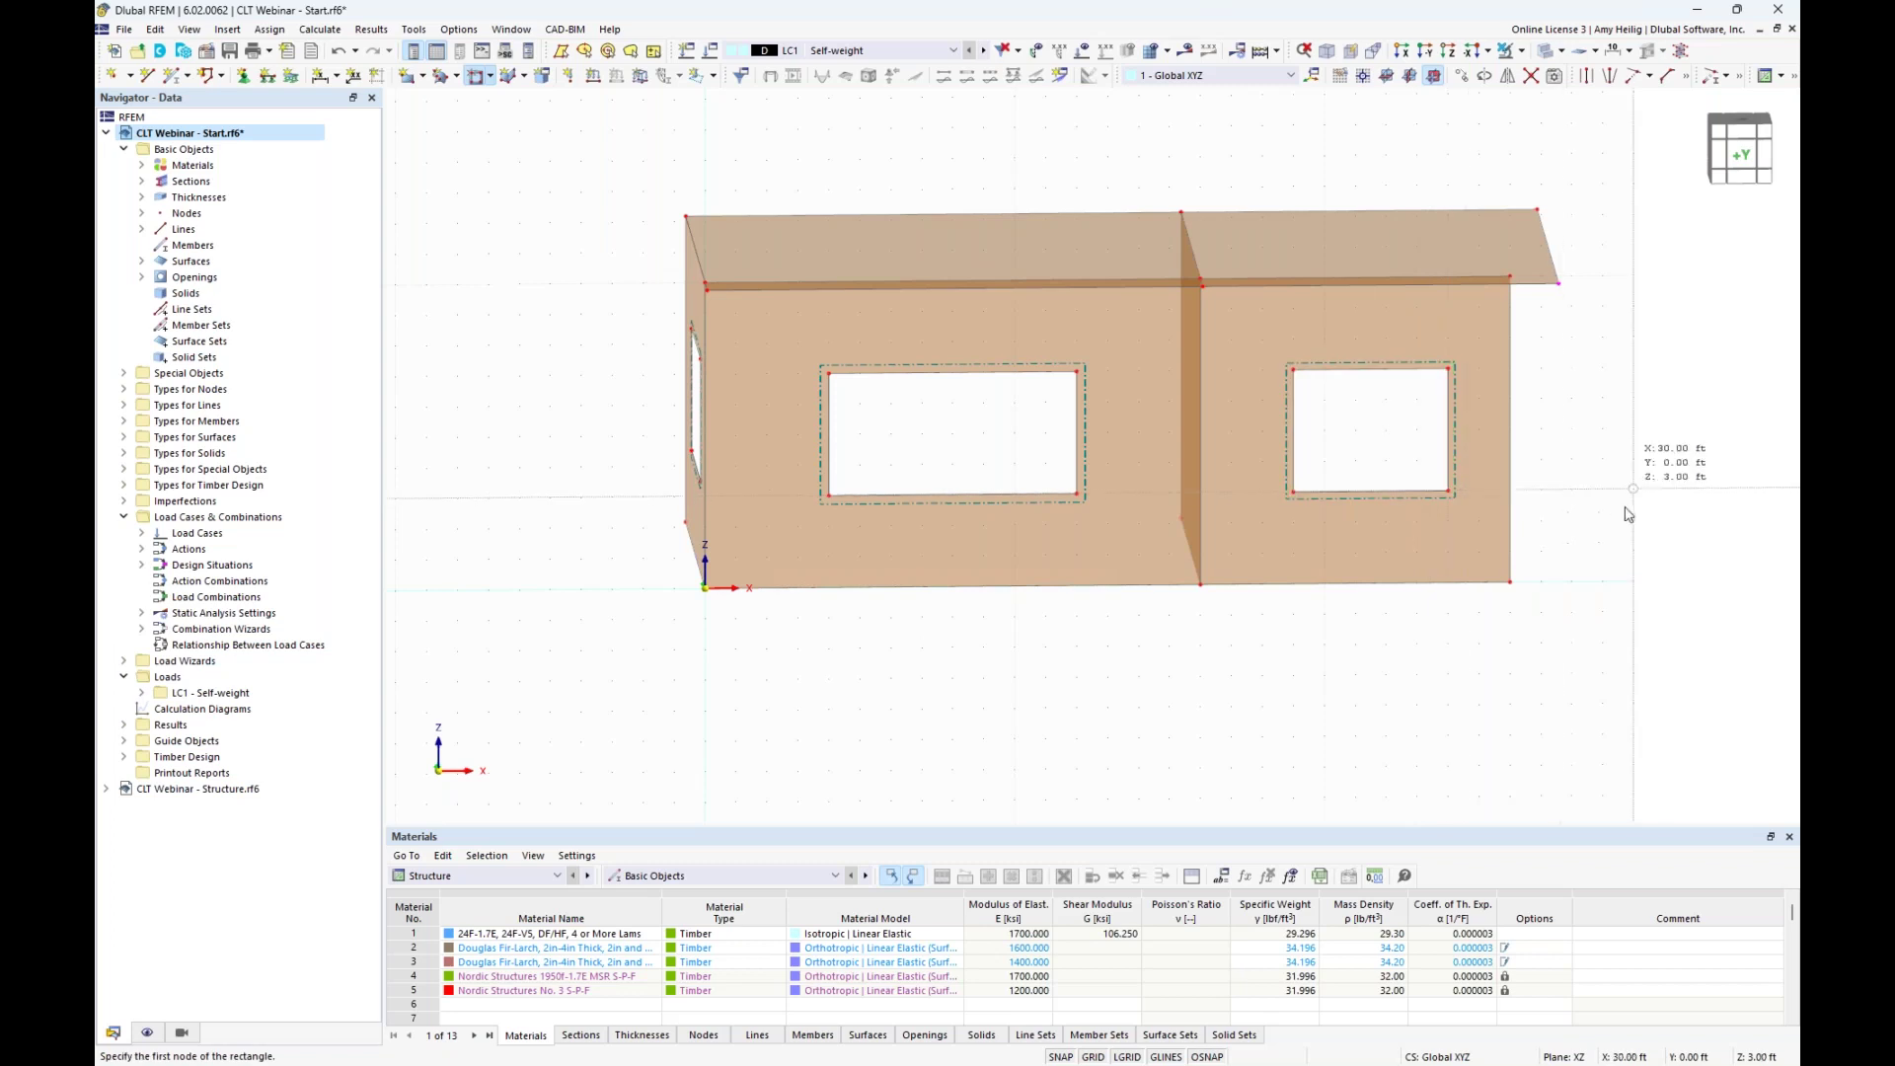
{"action": "middle_click_drag", "start_coordinate": [1626, 520], "coordinate": [909, 428]}
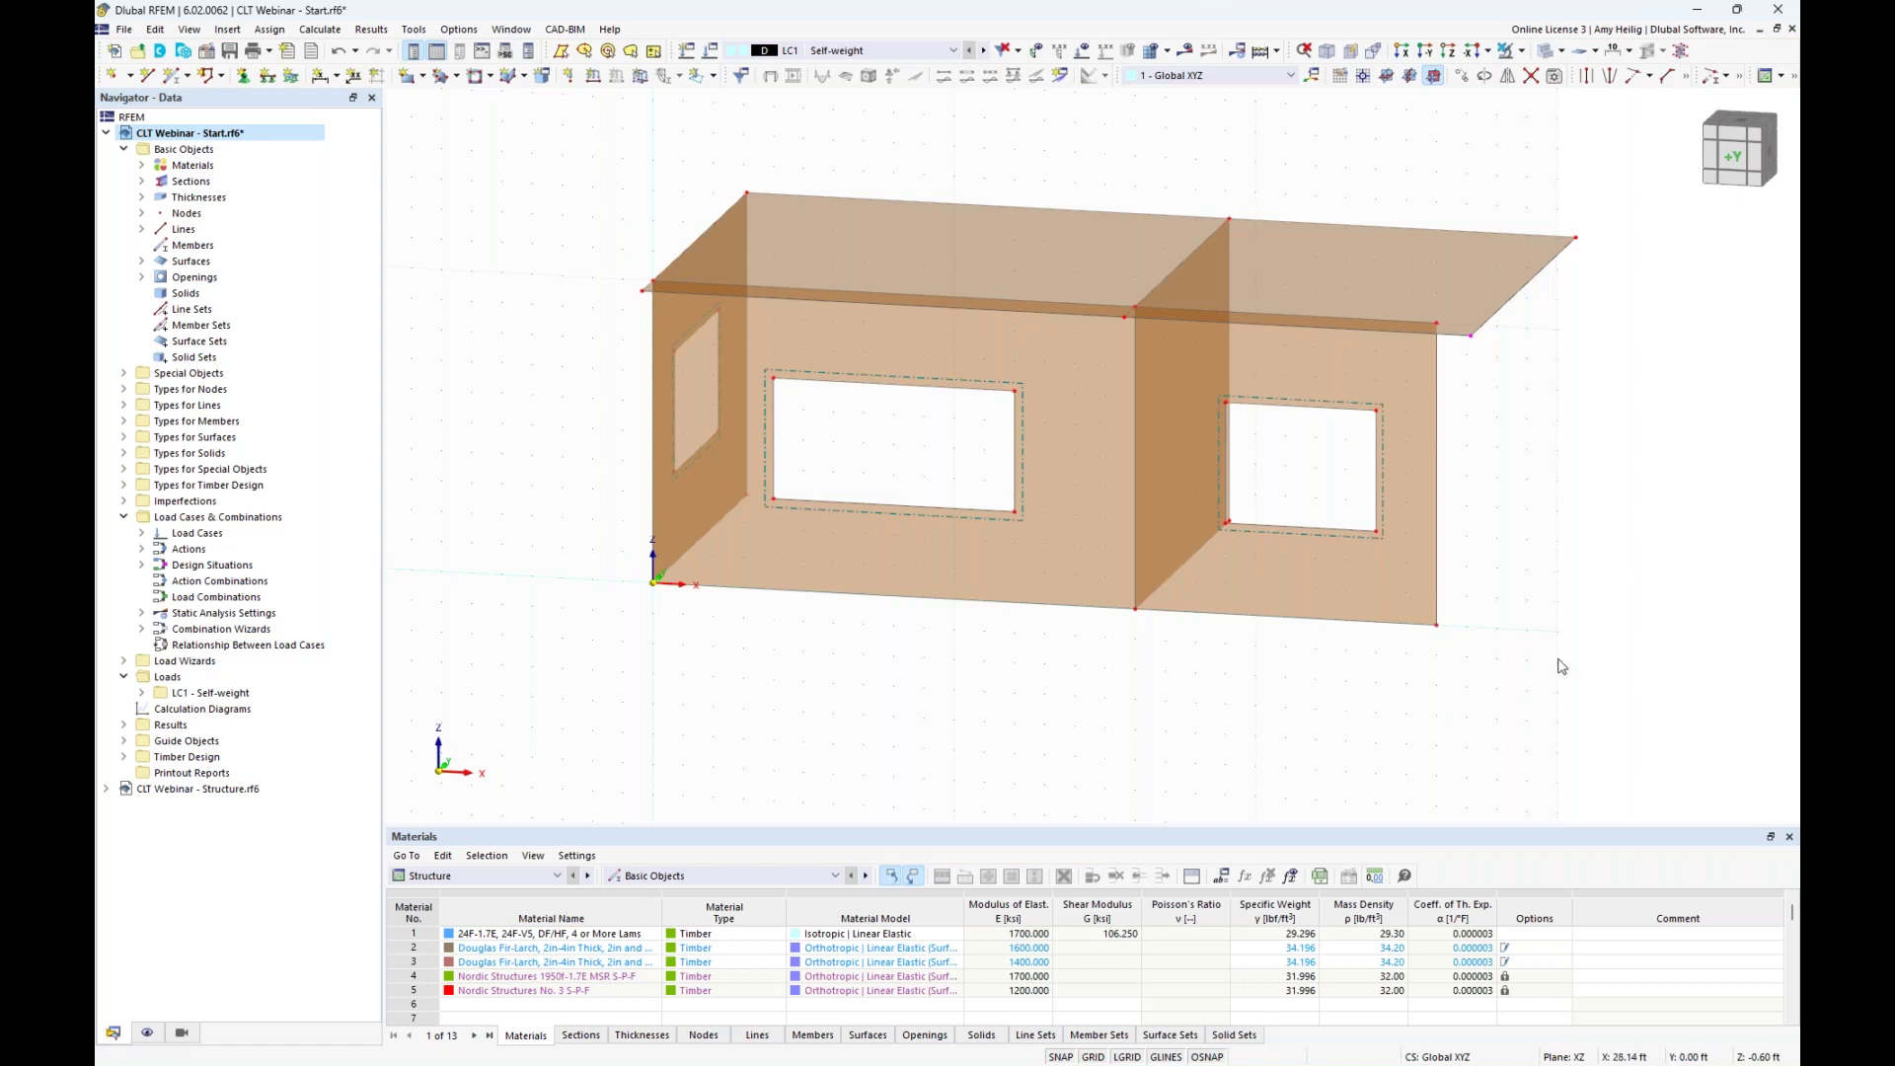
Create a column base node at X 26 ft, Y 13 ft, Z 0 ft and a matching node directly above at roof level.
{"action": "middle_click_drag", "start_coordinate": [1570, 600], "coordinate": [1352, 592], "text": "ctrl"}
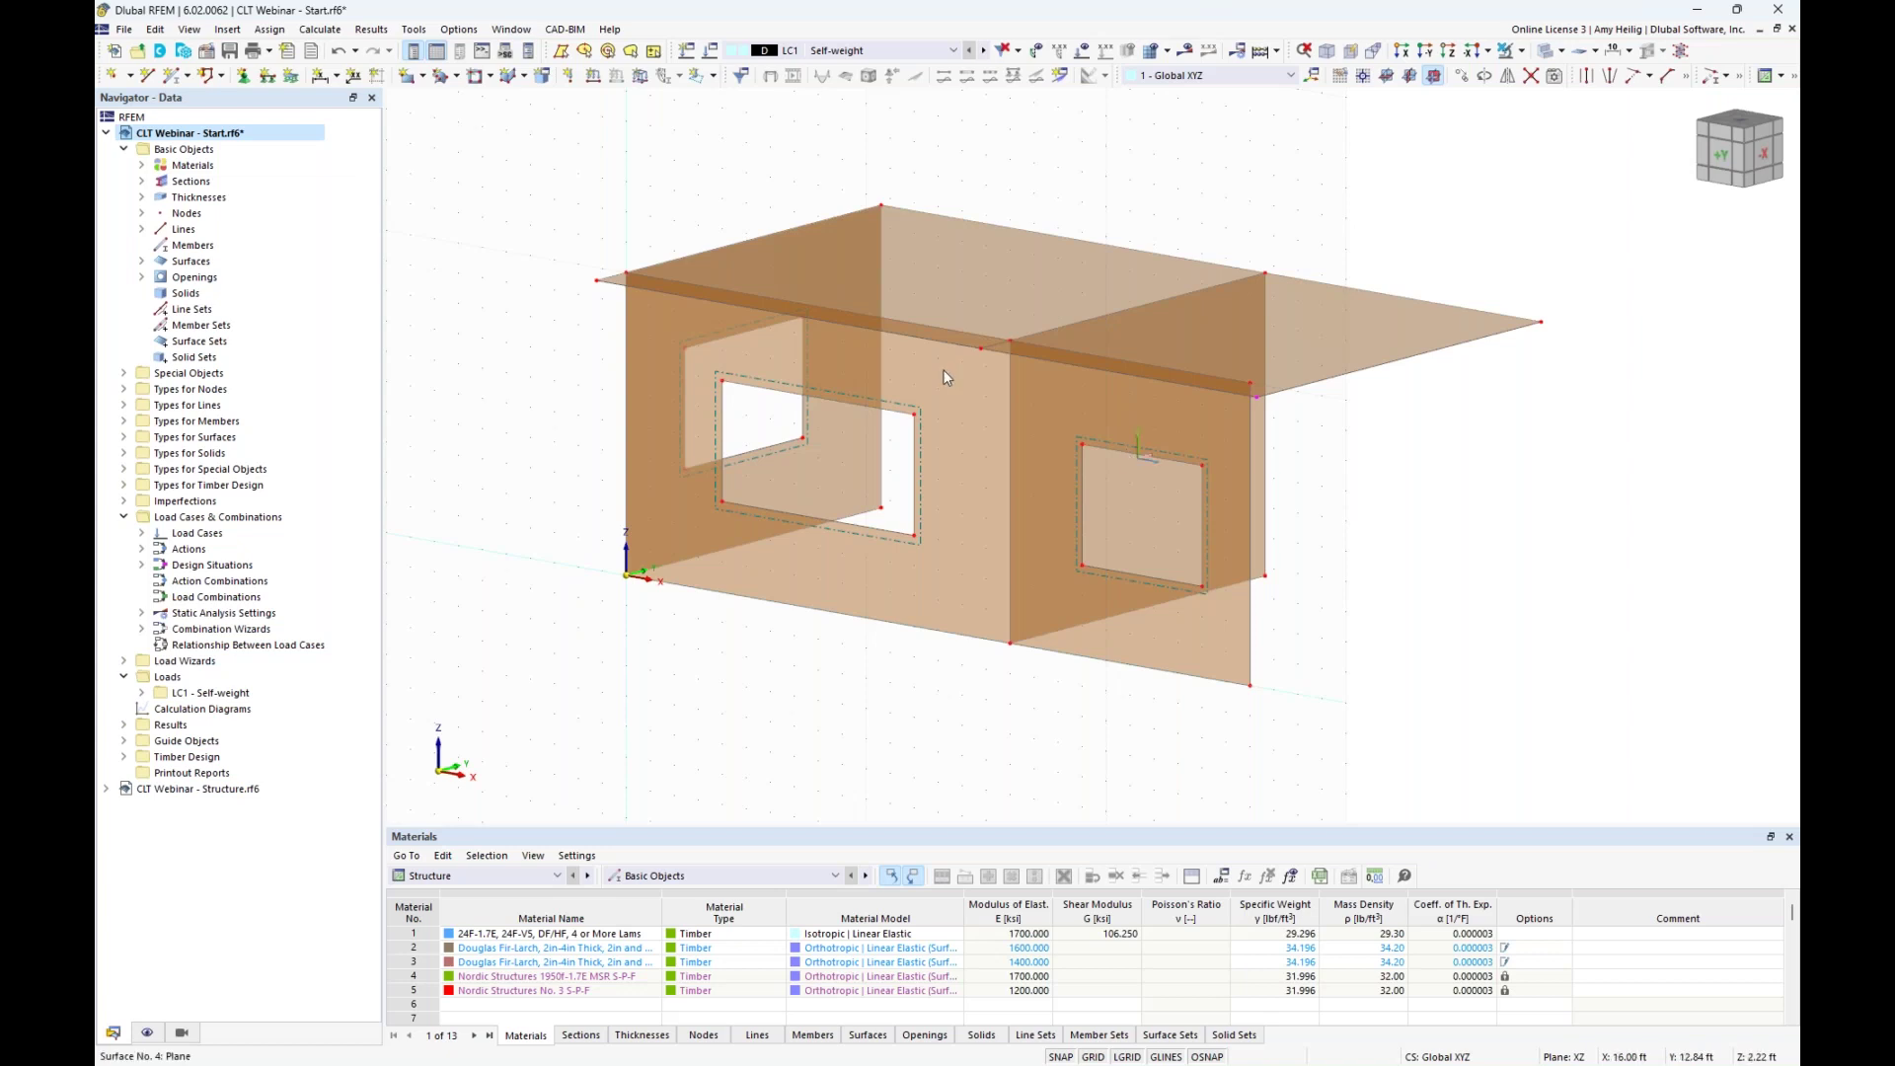
{"action": "left_click", "coordinate": [112, 75]}
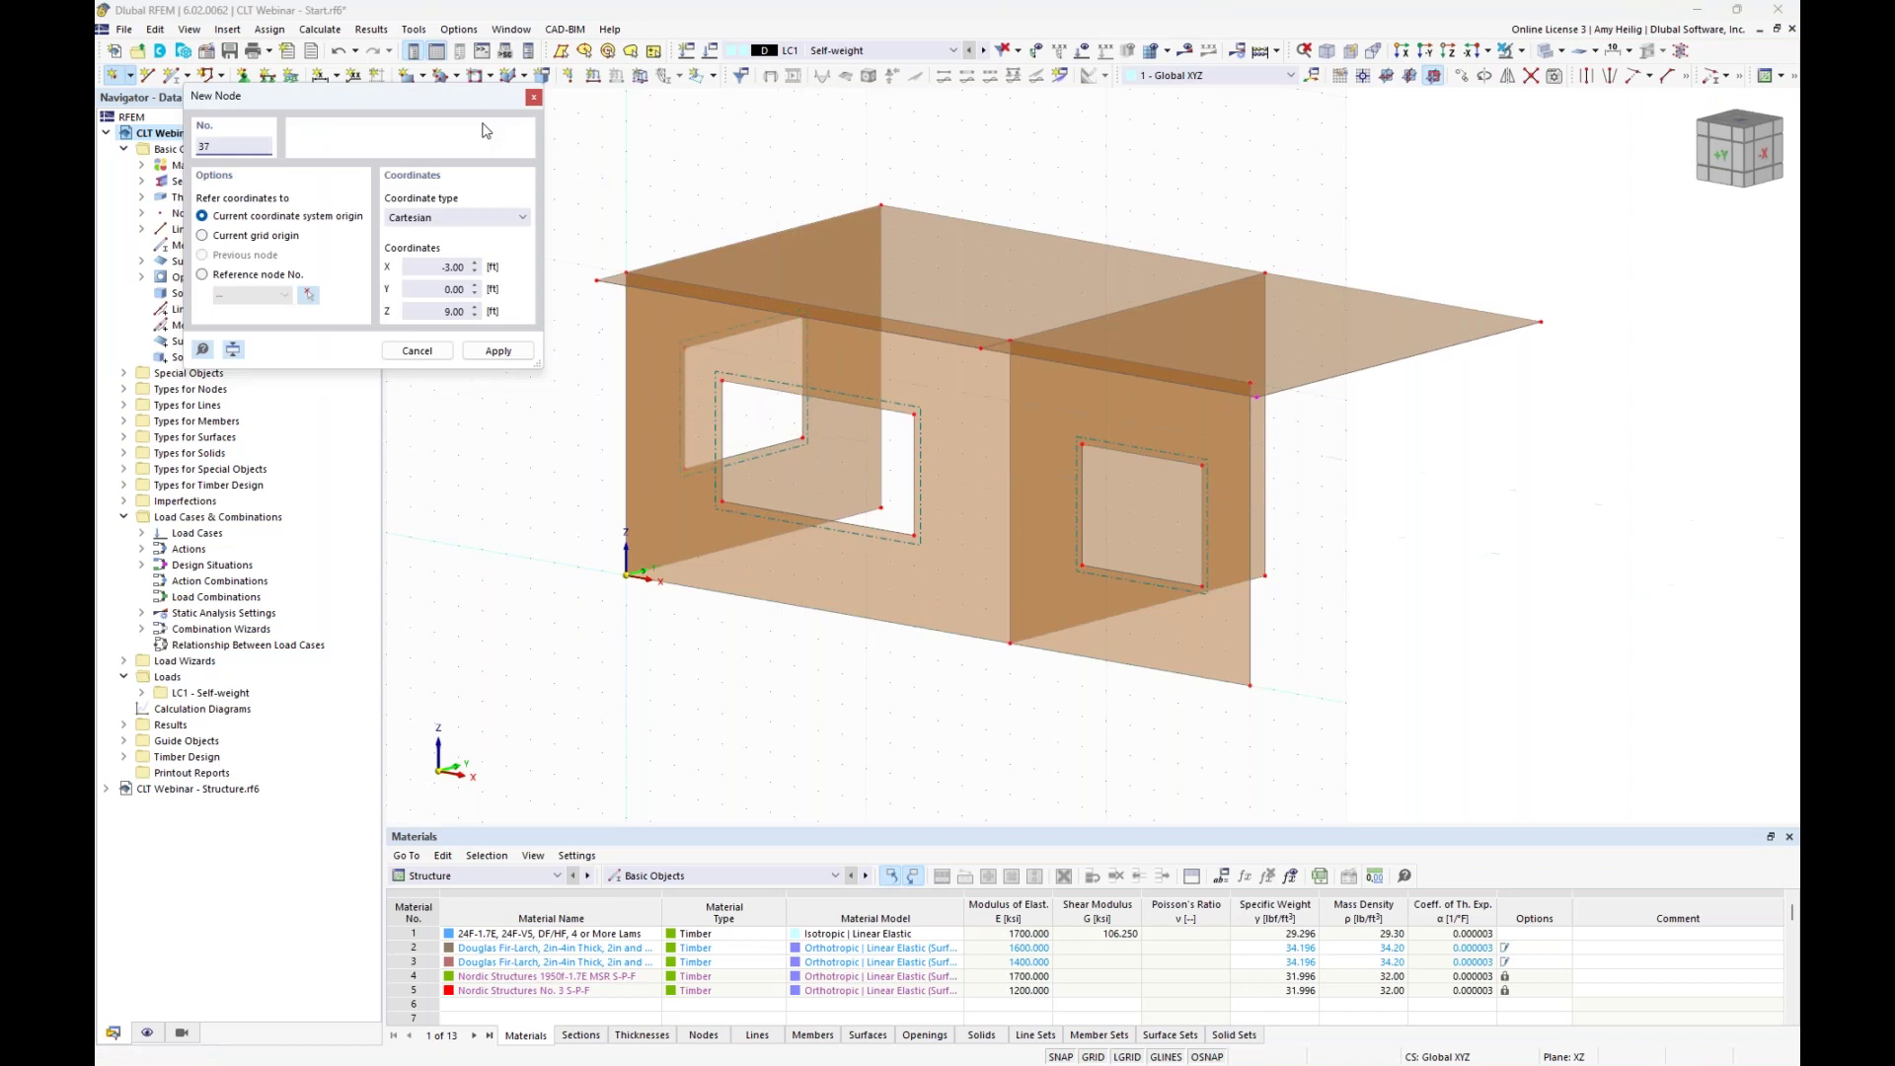
{"action": "left_click_drag", "start_coordinate": [469, 99], "coordinate": [564, 169]}
{"action": "left_click_drag", "start_coordinate": [525, 340], "coordinate": [557, 345]}
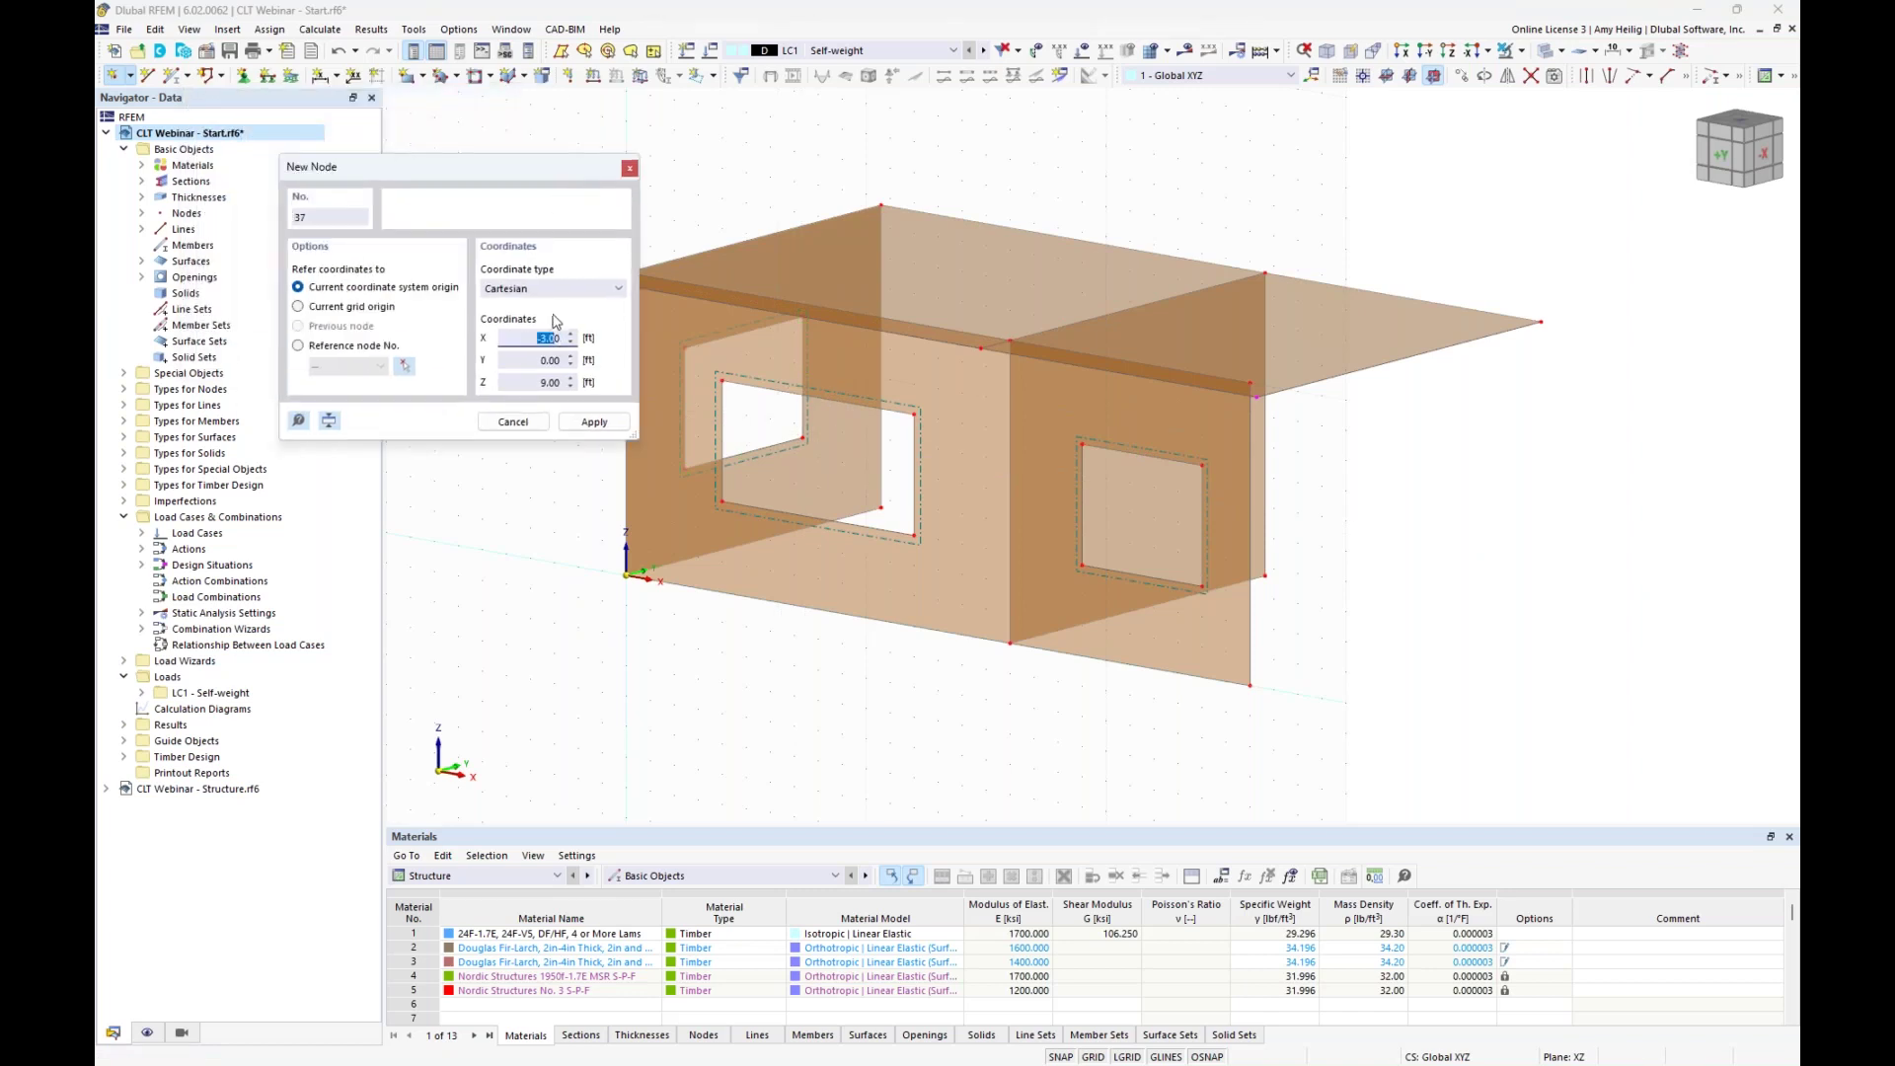
{"action": "key", "text": "BackSpace"}
{"action": "type", "text": "26"}
{"action": "key", "text": "Tab"}
{"action": "type", "text": "13"}
{"action": "key", "text": "Tab"}
{"action": "type", "text": "0"}
{"action": "key", "text": "Return"}
{"action": "key", "text": "Return"}
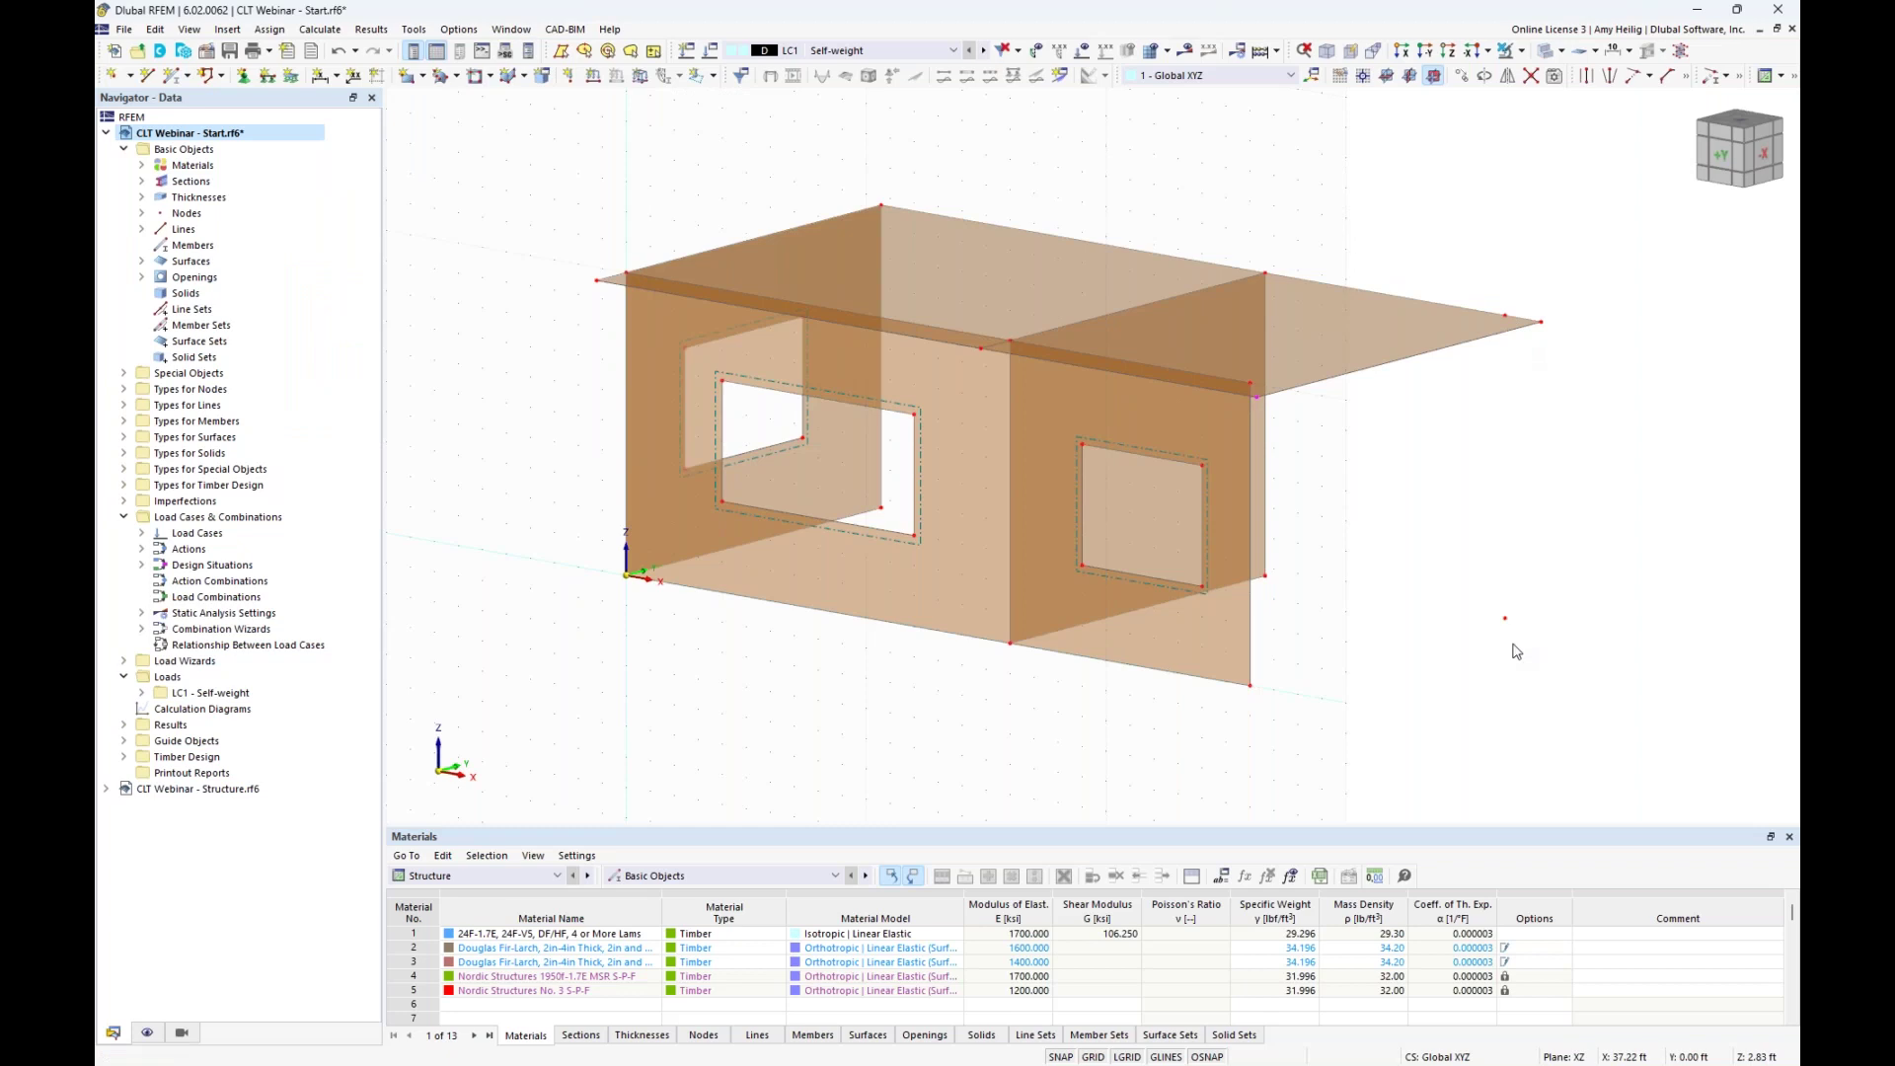
Set up a new beam member with the R_M1 8/8 section and a new hinge at member end j releasing φy and φz.
{"action": "left_click", "coordinate": [171, 79]}
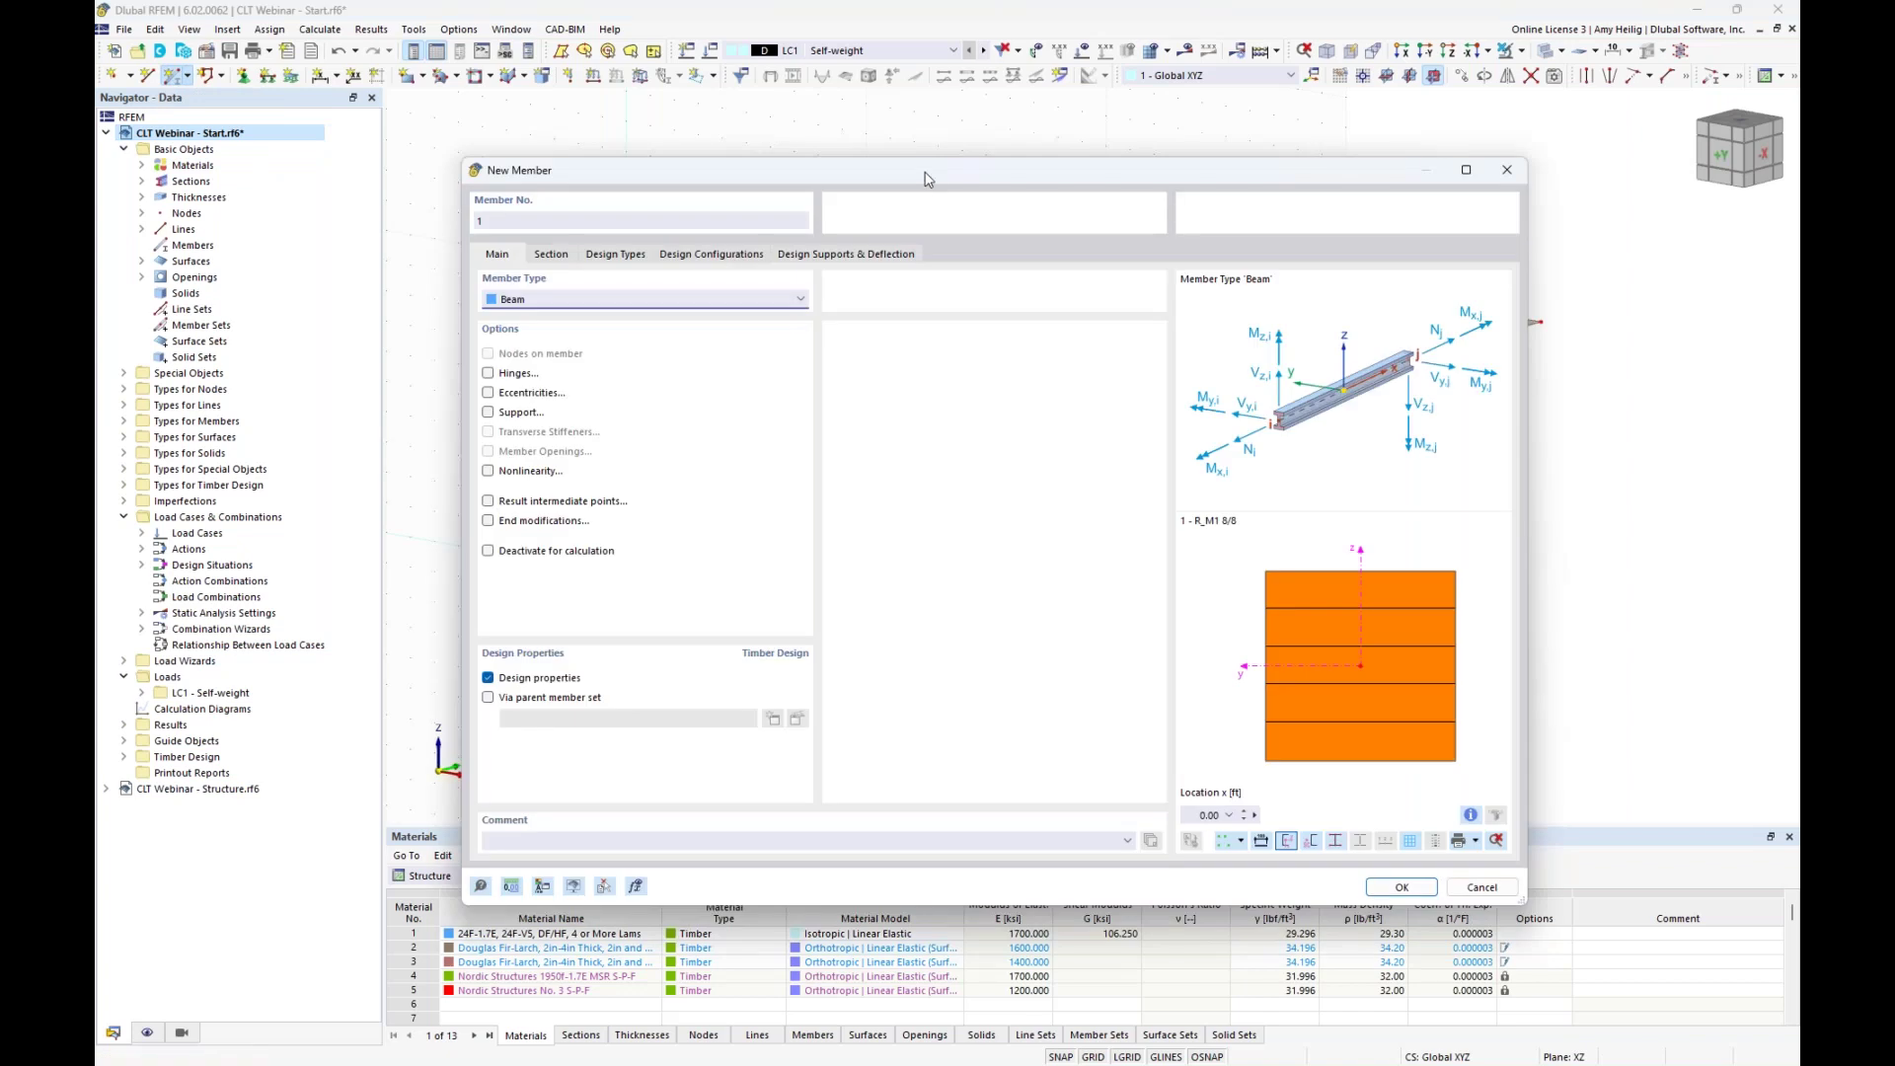
{"action": "left_click_drag", "start_coordinate": [938, 166], "coordinate": [953, 158]}
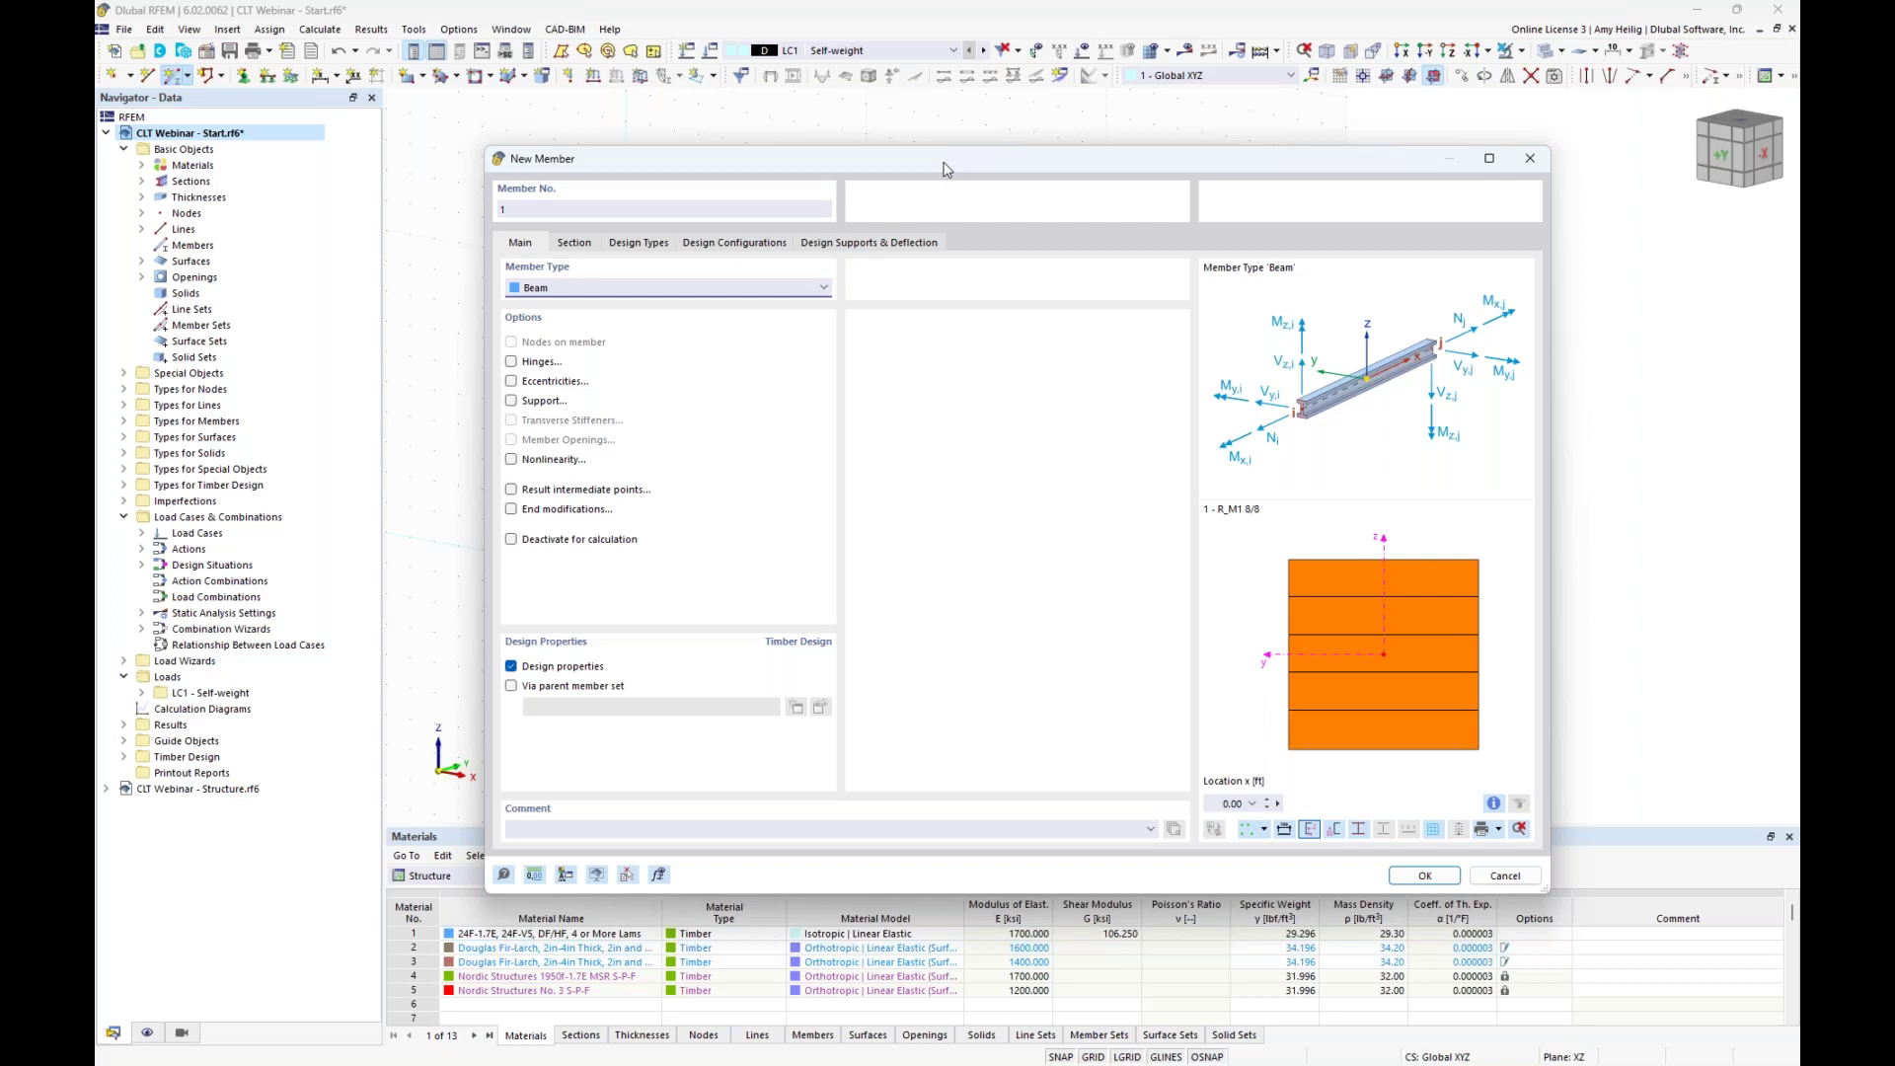
{"action": "left_click", "coordinate": [511, 361]}
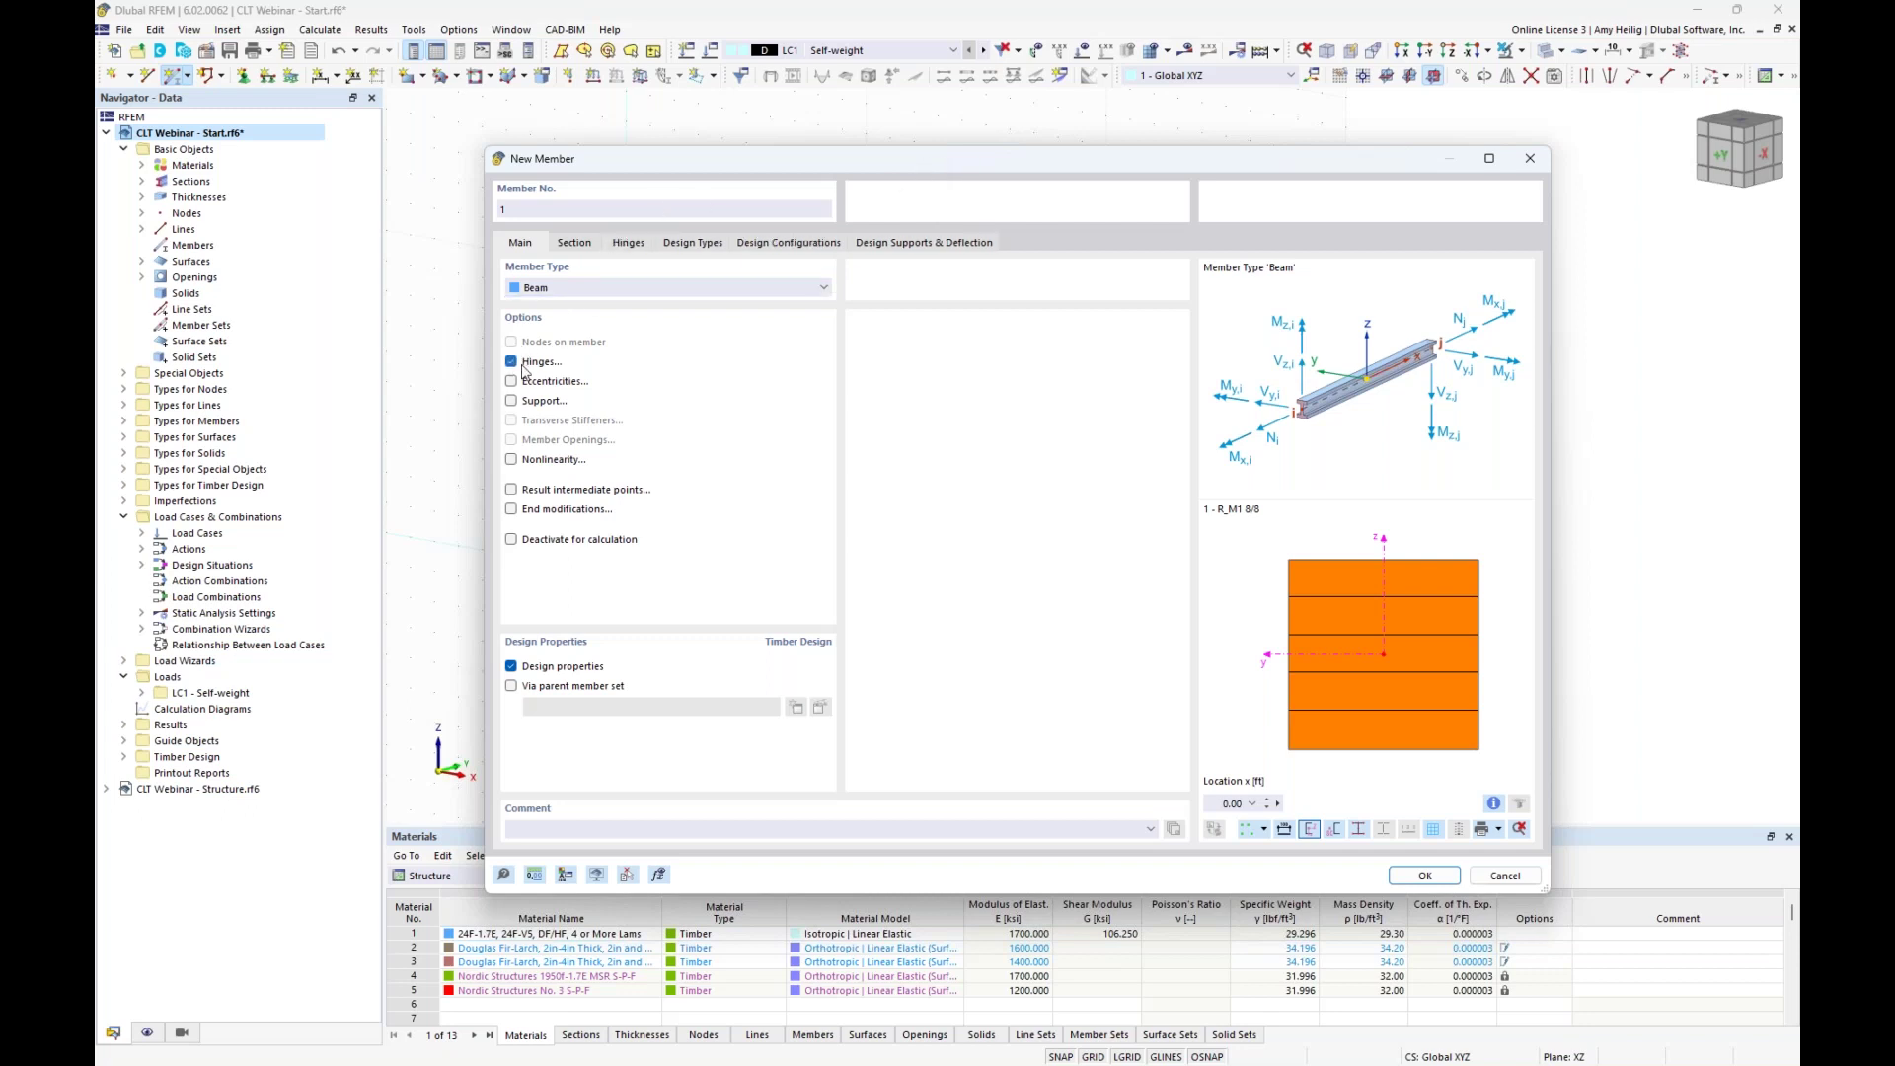
{"action": "left_click", "coordinate": [574, 243]}
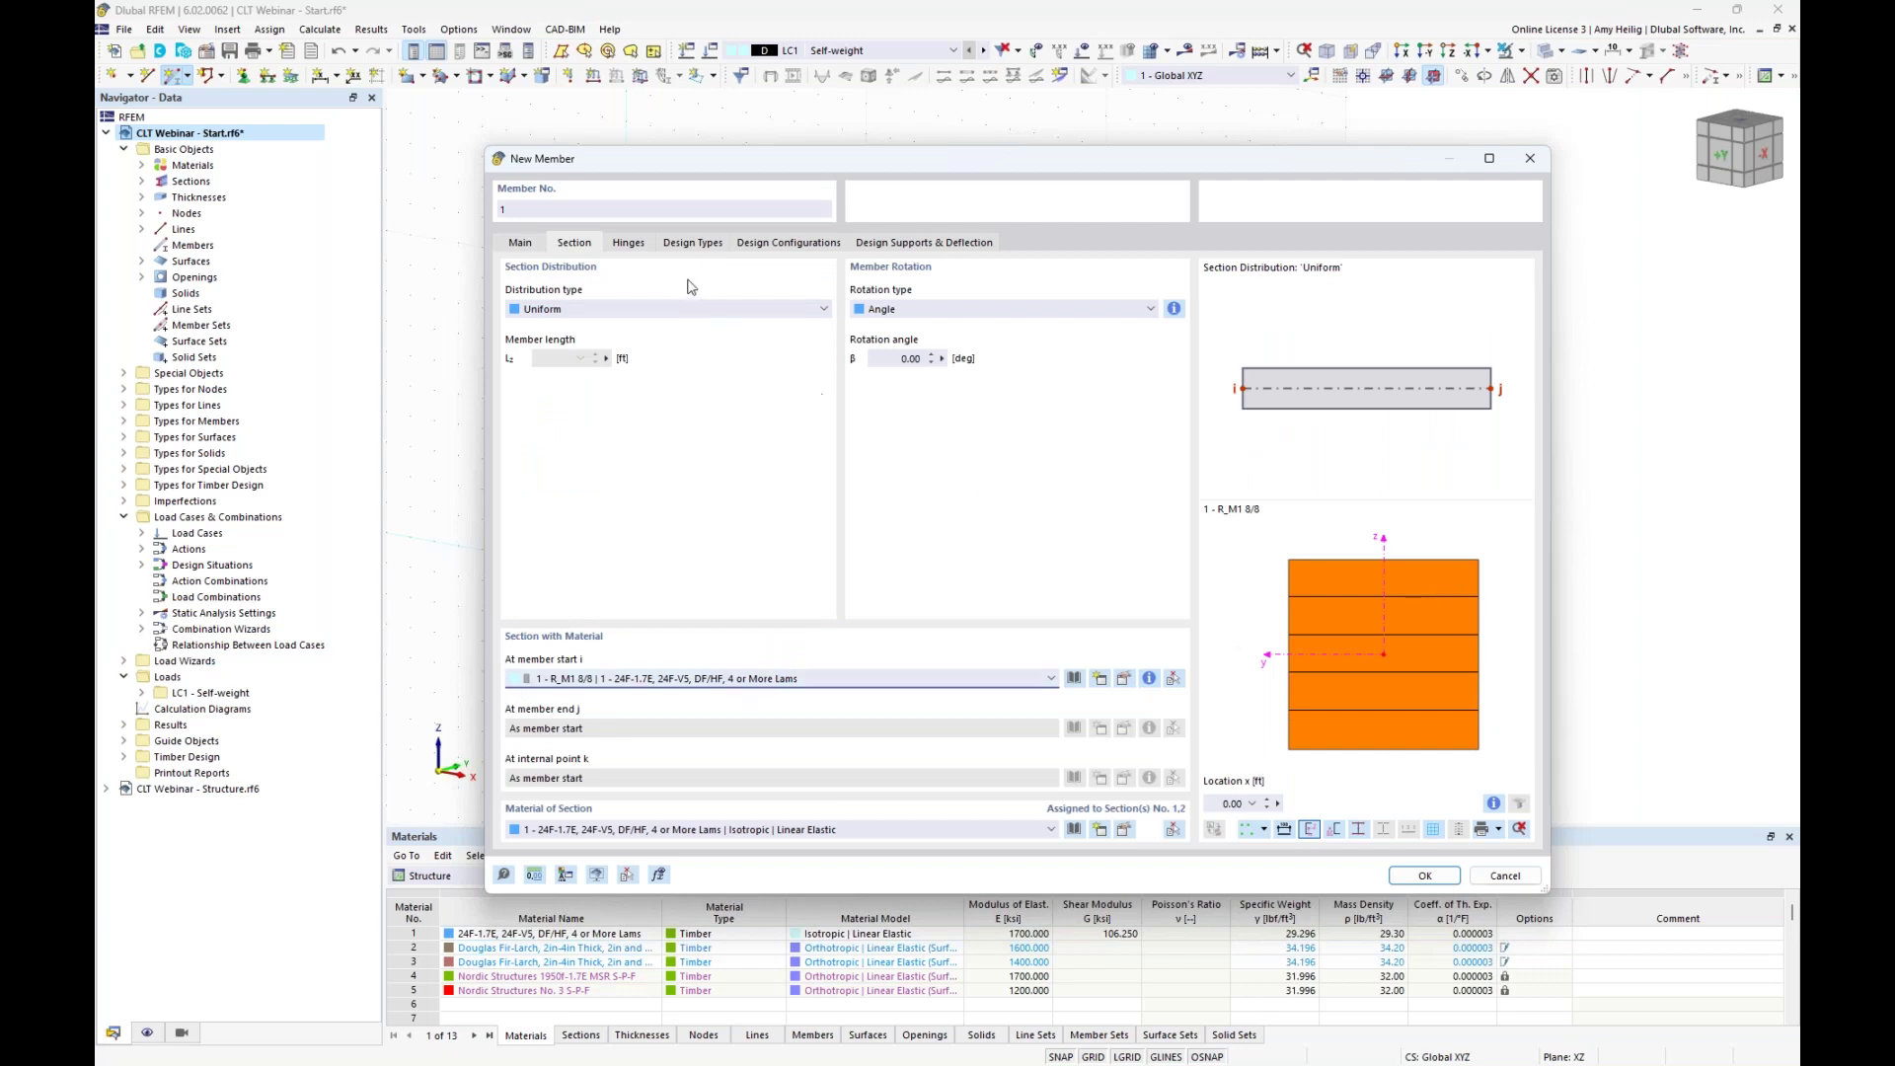
{"action": "left_click", "coordinate": [636, 247]}
{"action": "left_click_drag", "start_coordinate": [900, 163], "coordinate": [902, 552]}
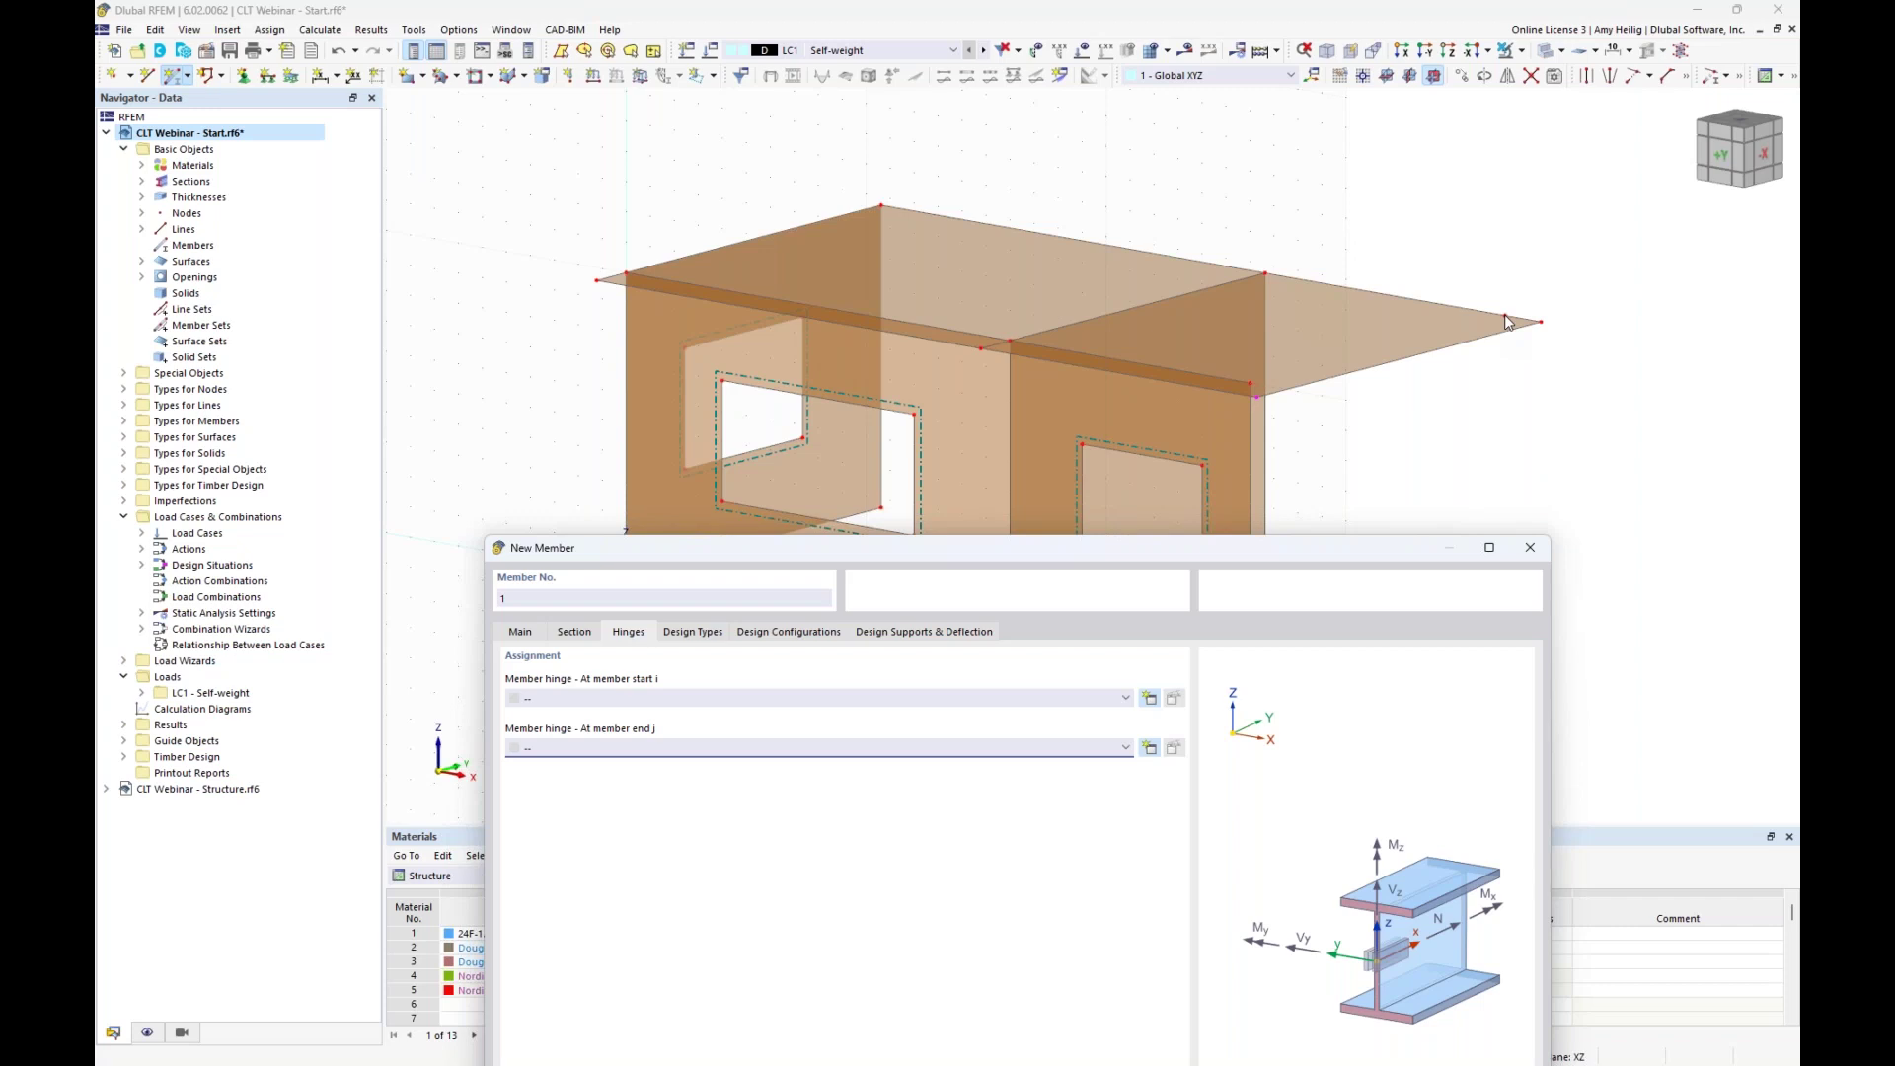
{"action": "left_click_drag", "start_coordinate": [1332, 559], "coordinate": [1330, 199]}
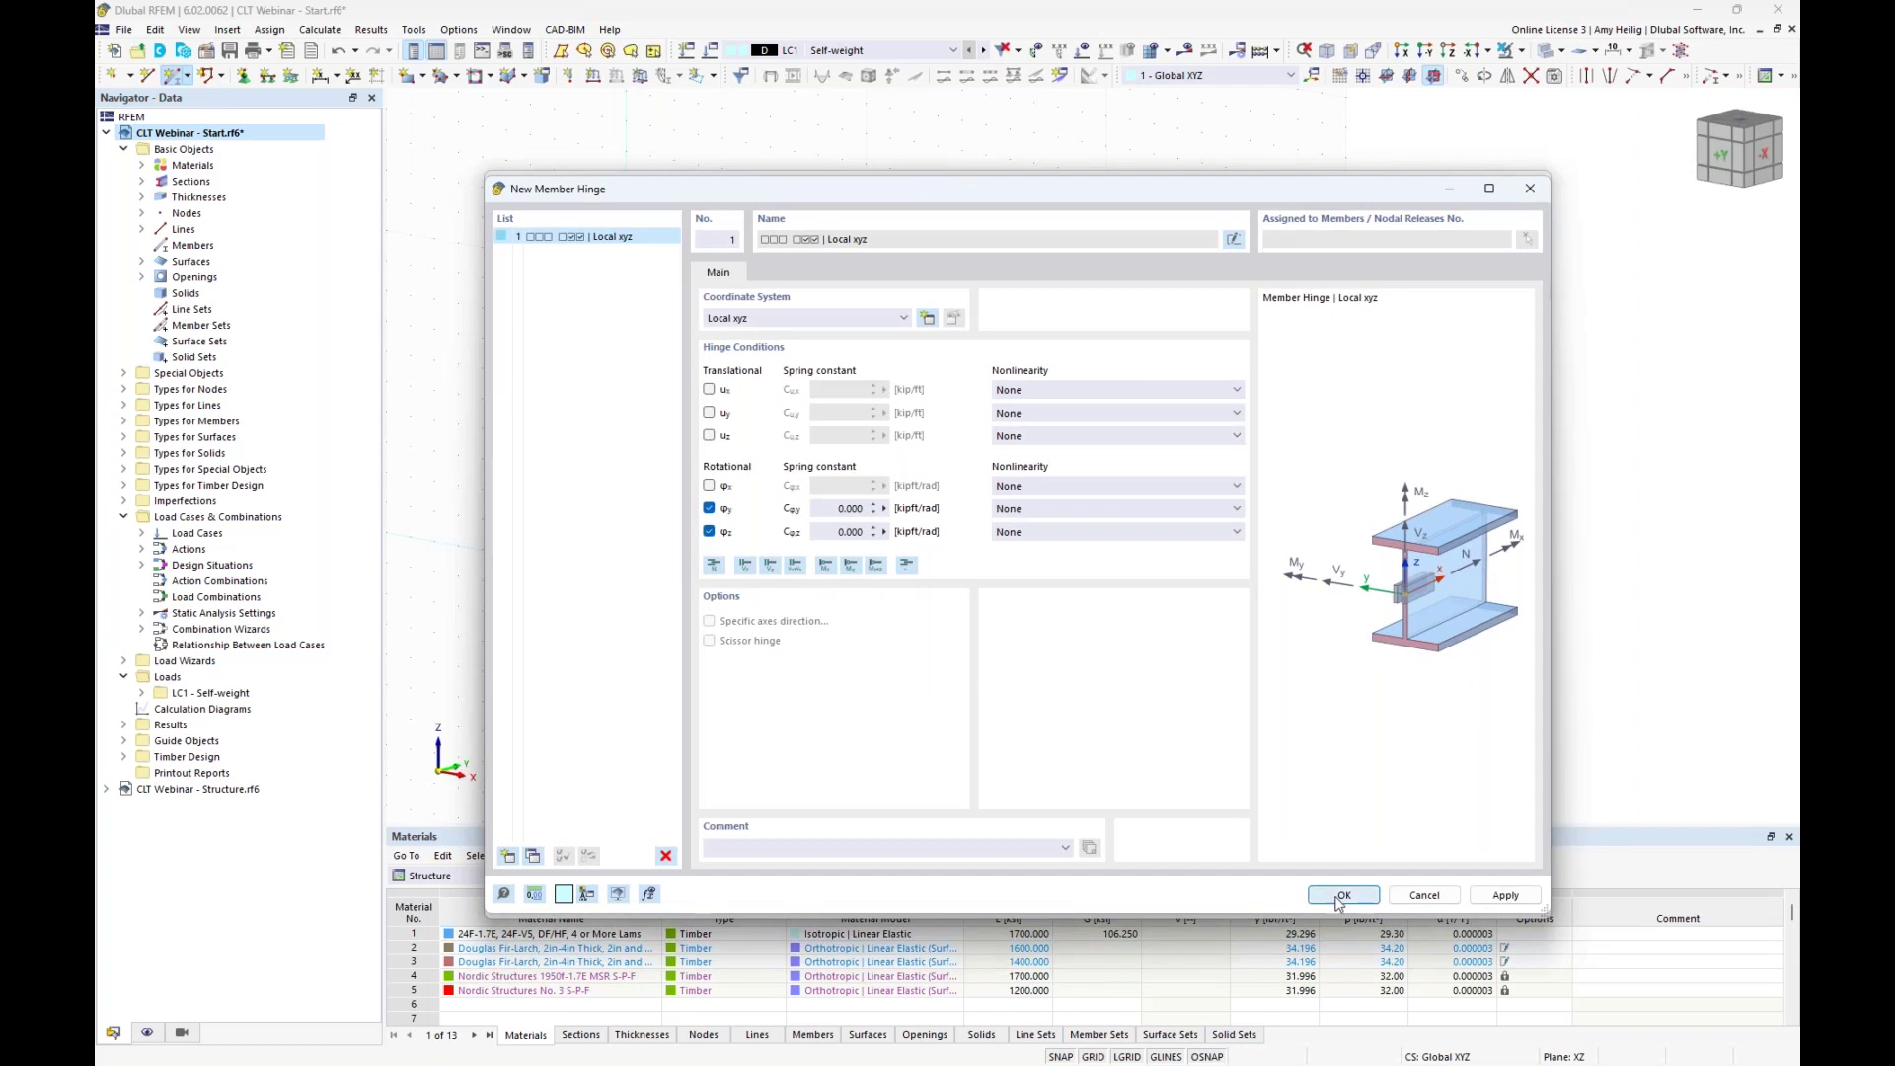
{"action": "key", "text": "Return"}
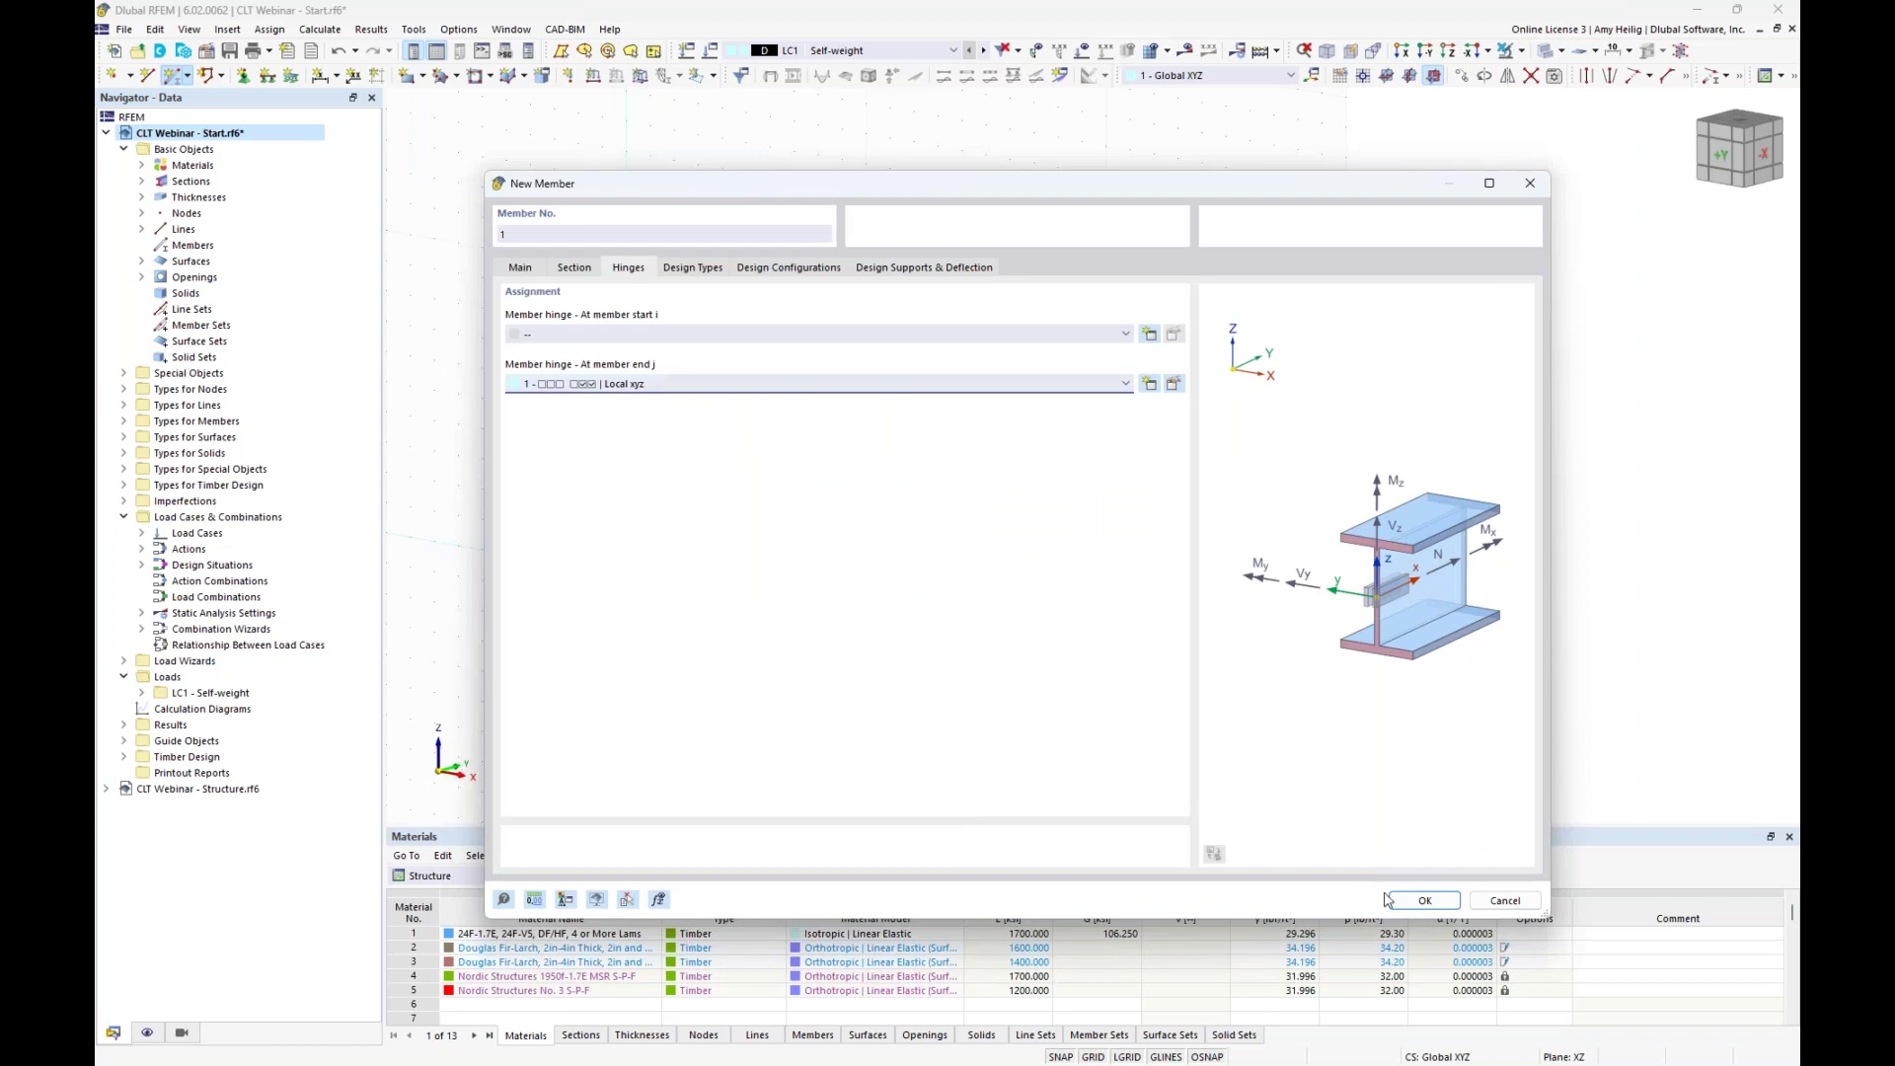
Place the 8/8 member as a vertical column from the free-standing base node up to the node at the roof edge.
{"action": "left_click", "coordinate": [1423, 900]}
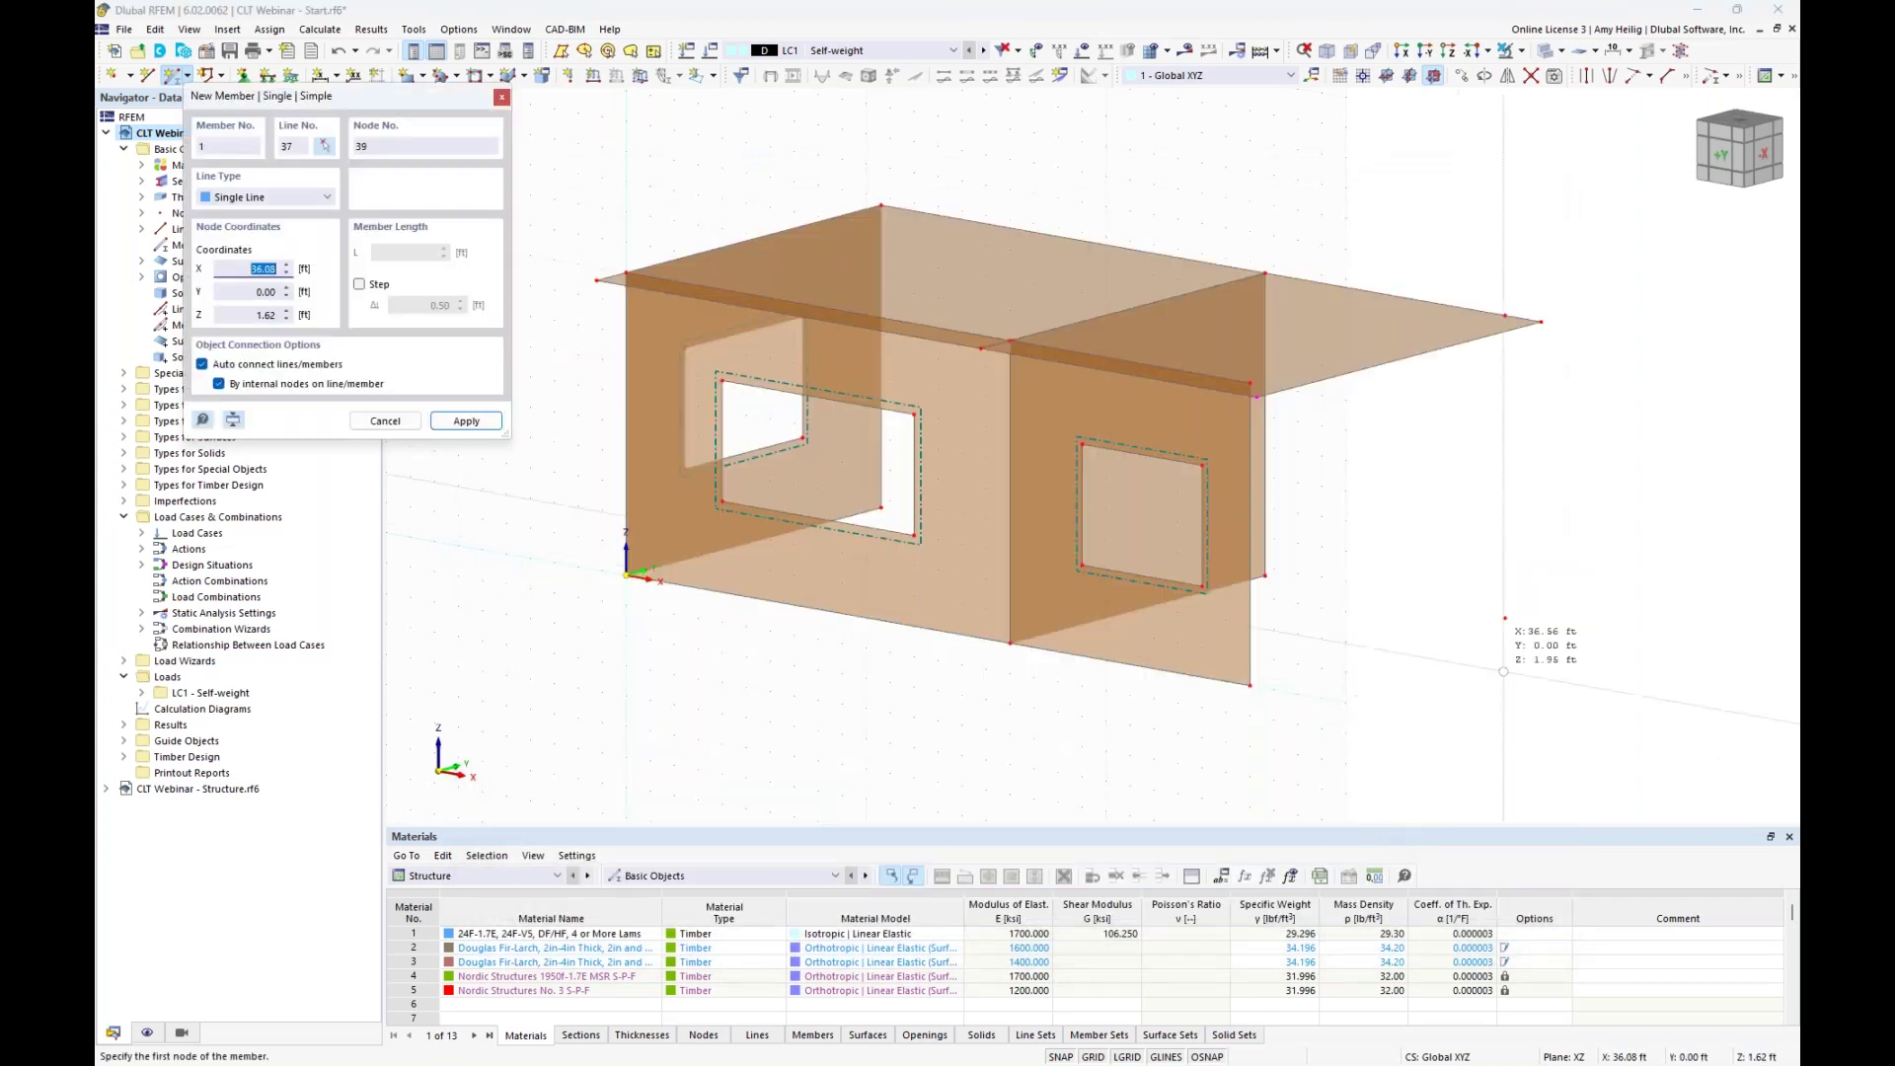
{"action": "left_click", "coordinate": [1504, 618]}
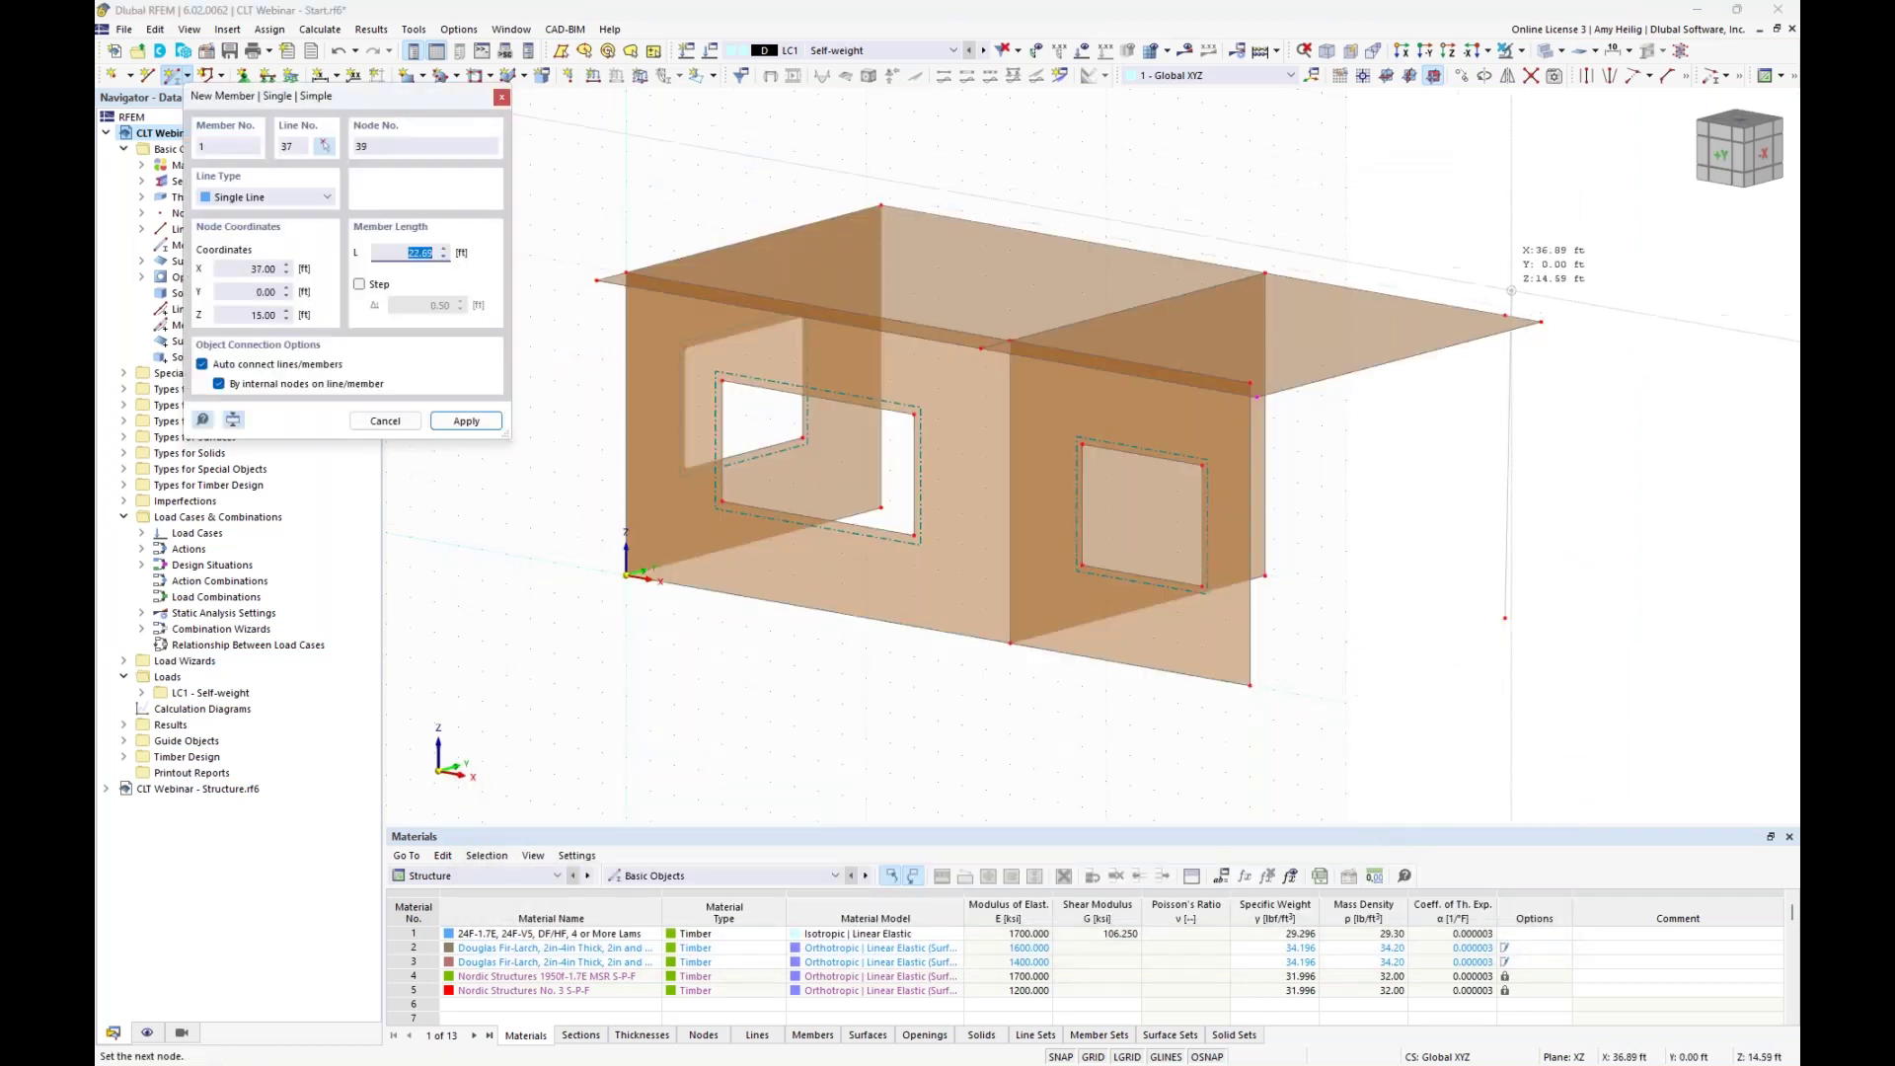
{"action": "left_click", "coordinate": [1505, 319]}
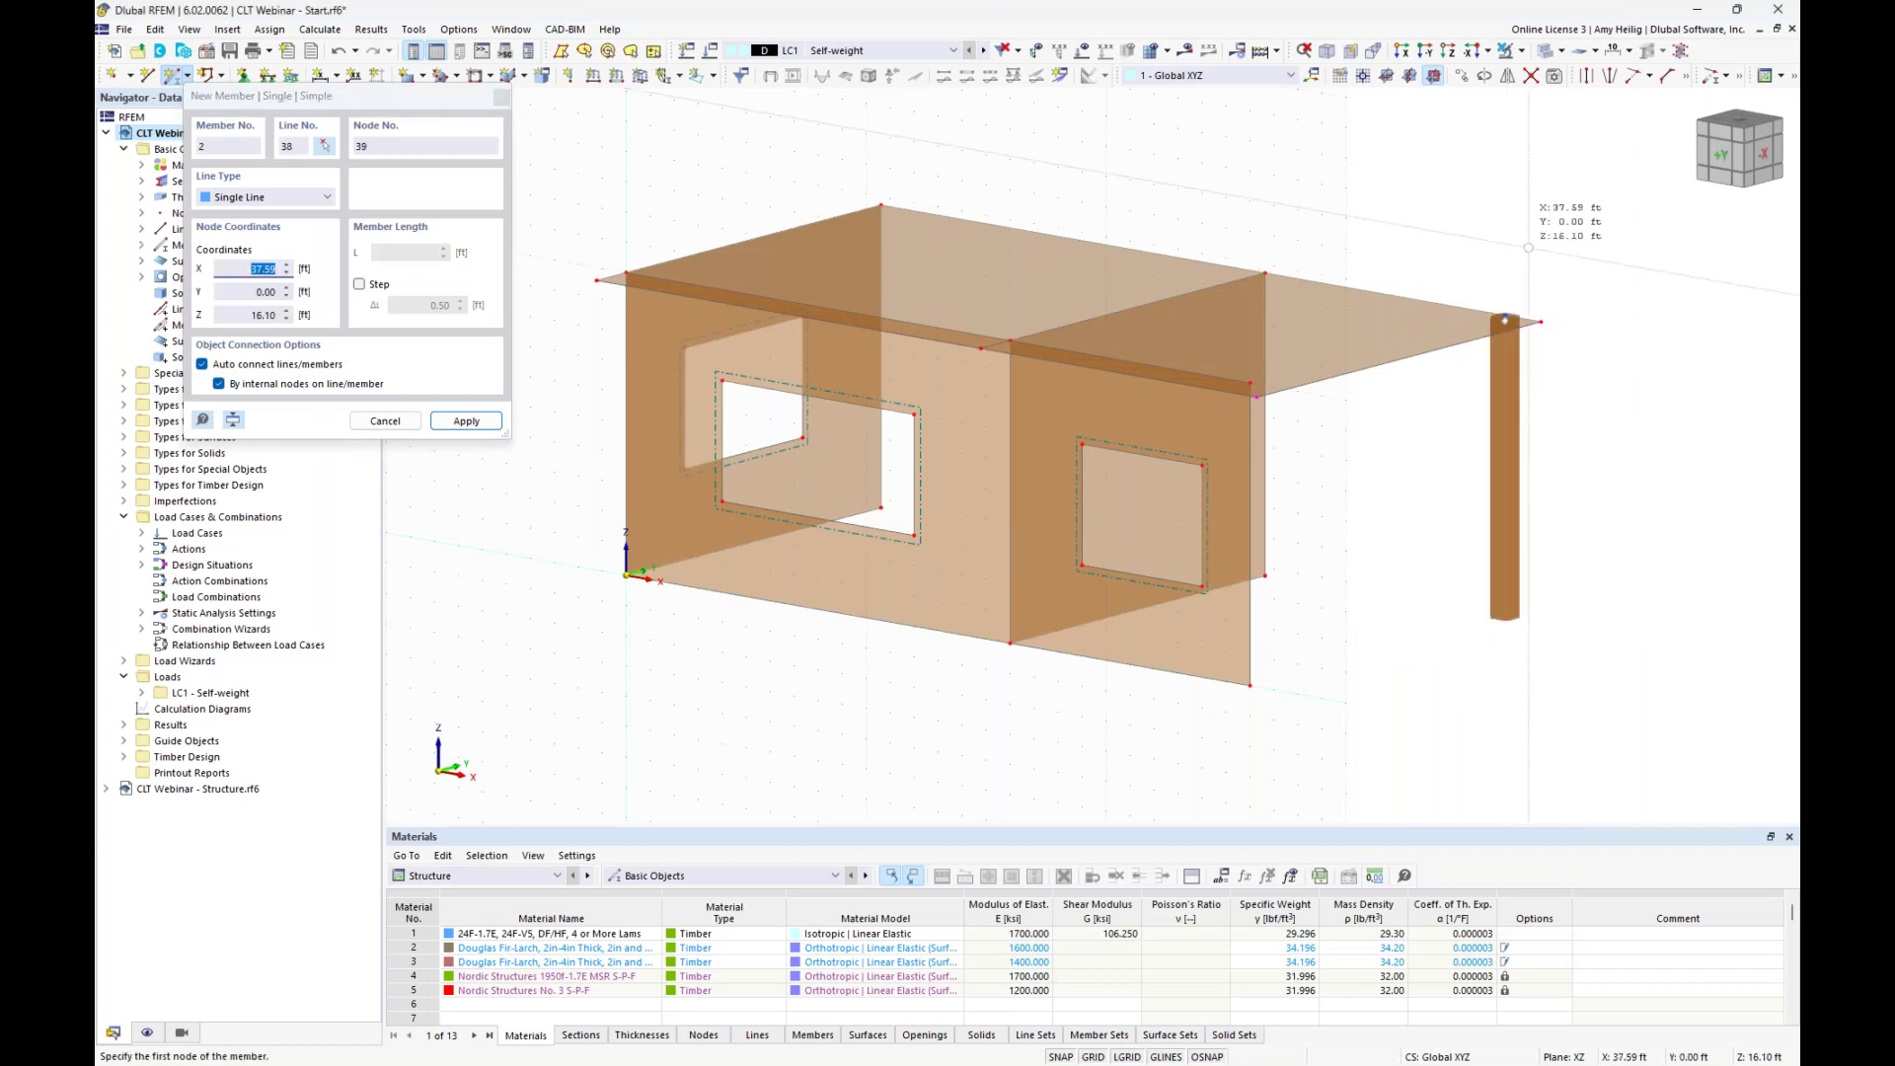
{"action": "key", "text": "Escape"}
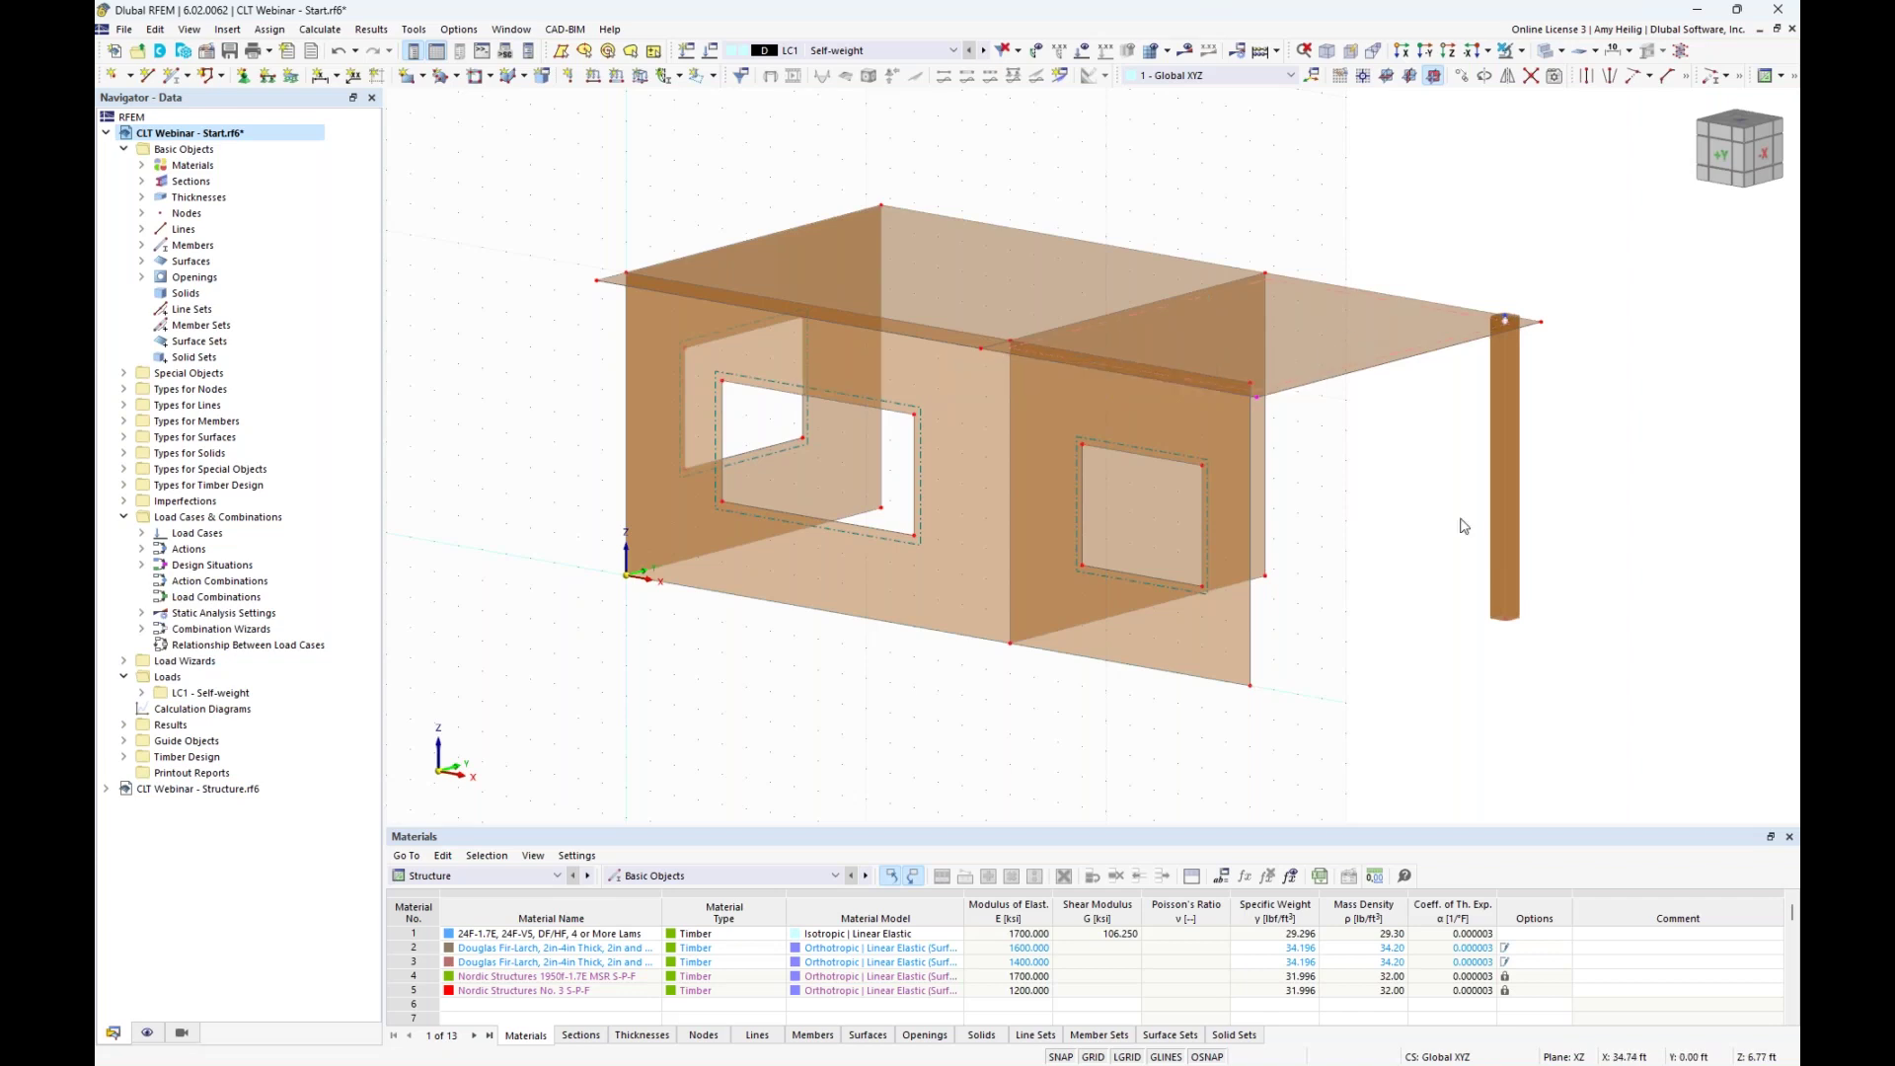
Start a second beam member with hinges and eccentricities enabled and assign it the R_M1 8/12 section.
{"action": "middle_click_drag", "start_coordinate": [1442, 514], "coordinate": [1251, 531]}
{"action": "scroll", "coordinate": [1237, 515], "scroll_direction": "up", "scroll_amount": 1}
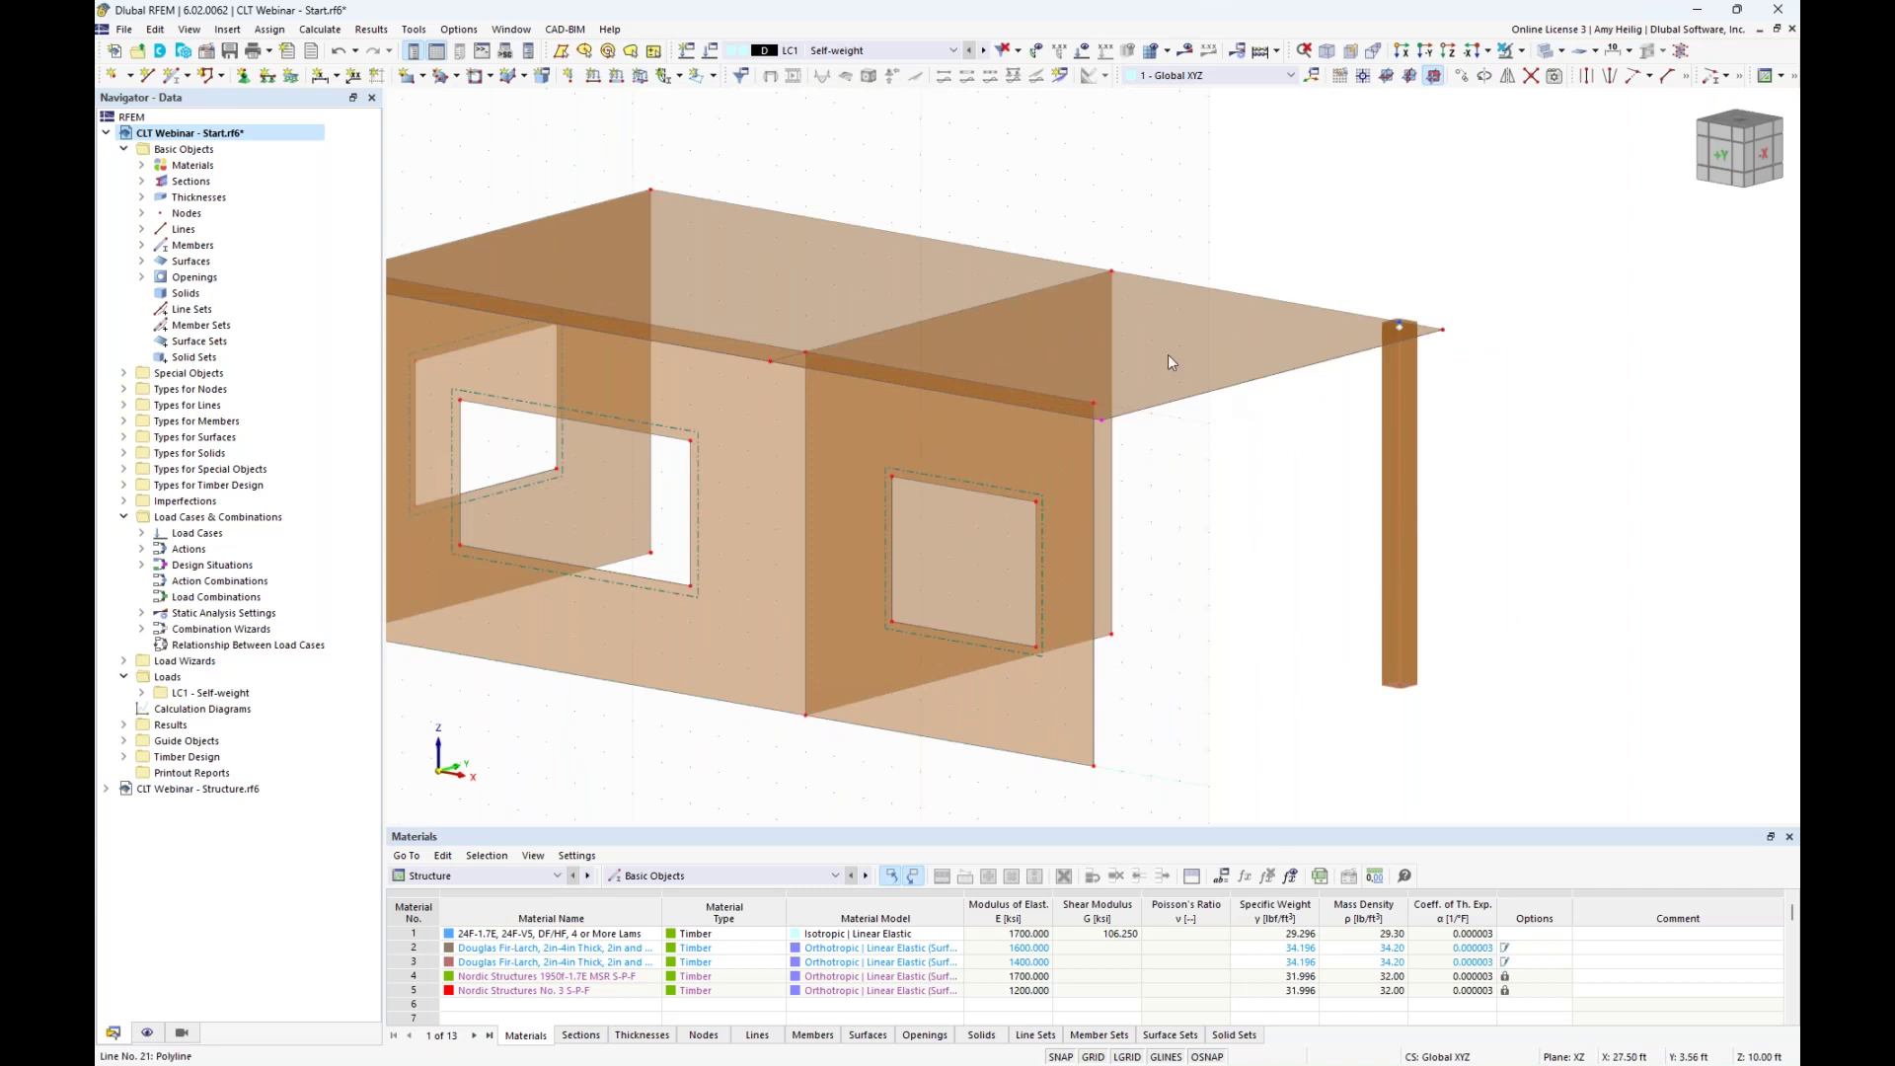
{"action": "left_click", "coordinate": [174, 75]}
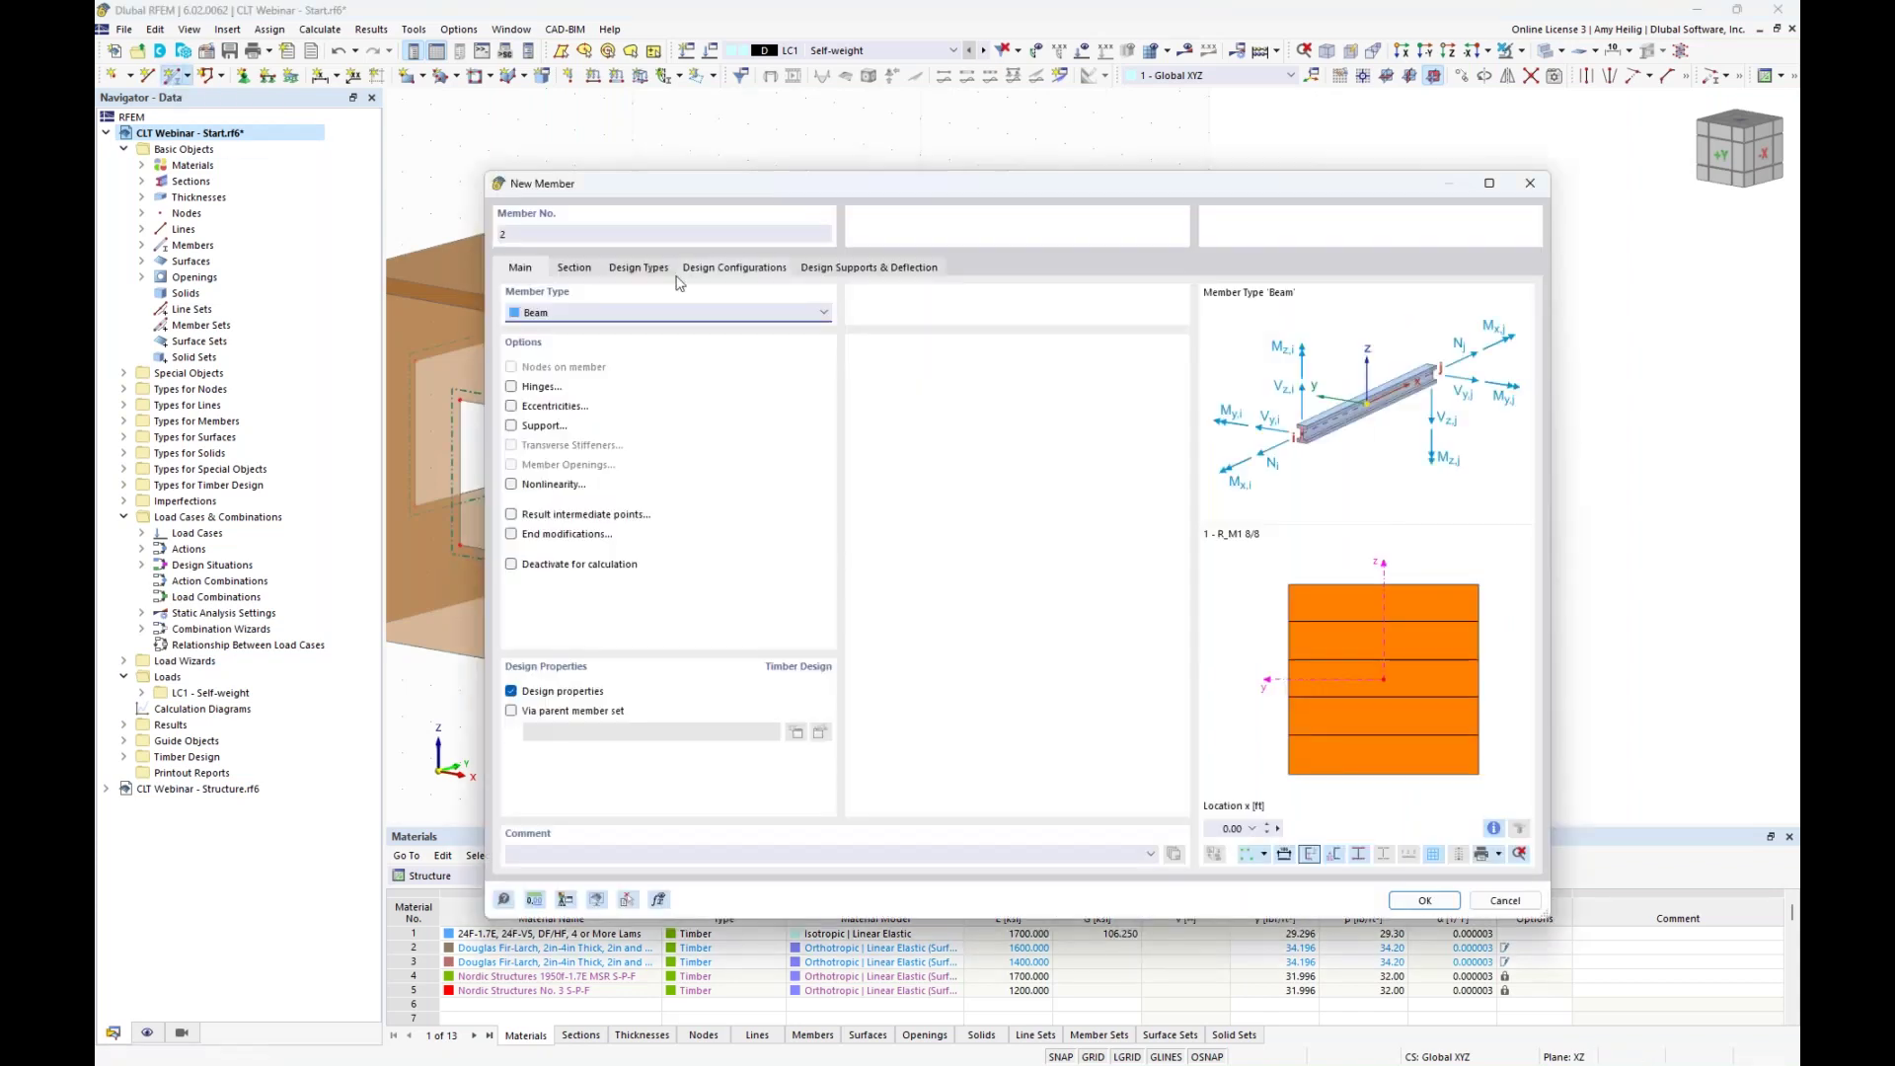
{"action": "left_click", "coordinate": [511, 387]}
{"action": "left_click", "coordinate": [511, 405]}
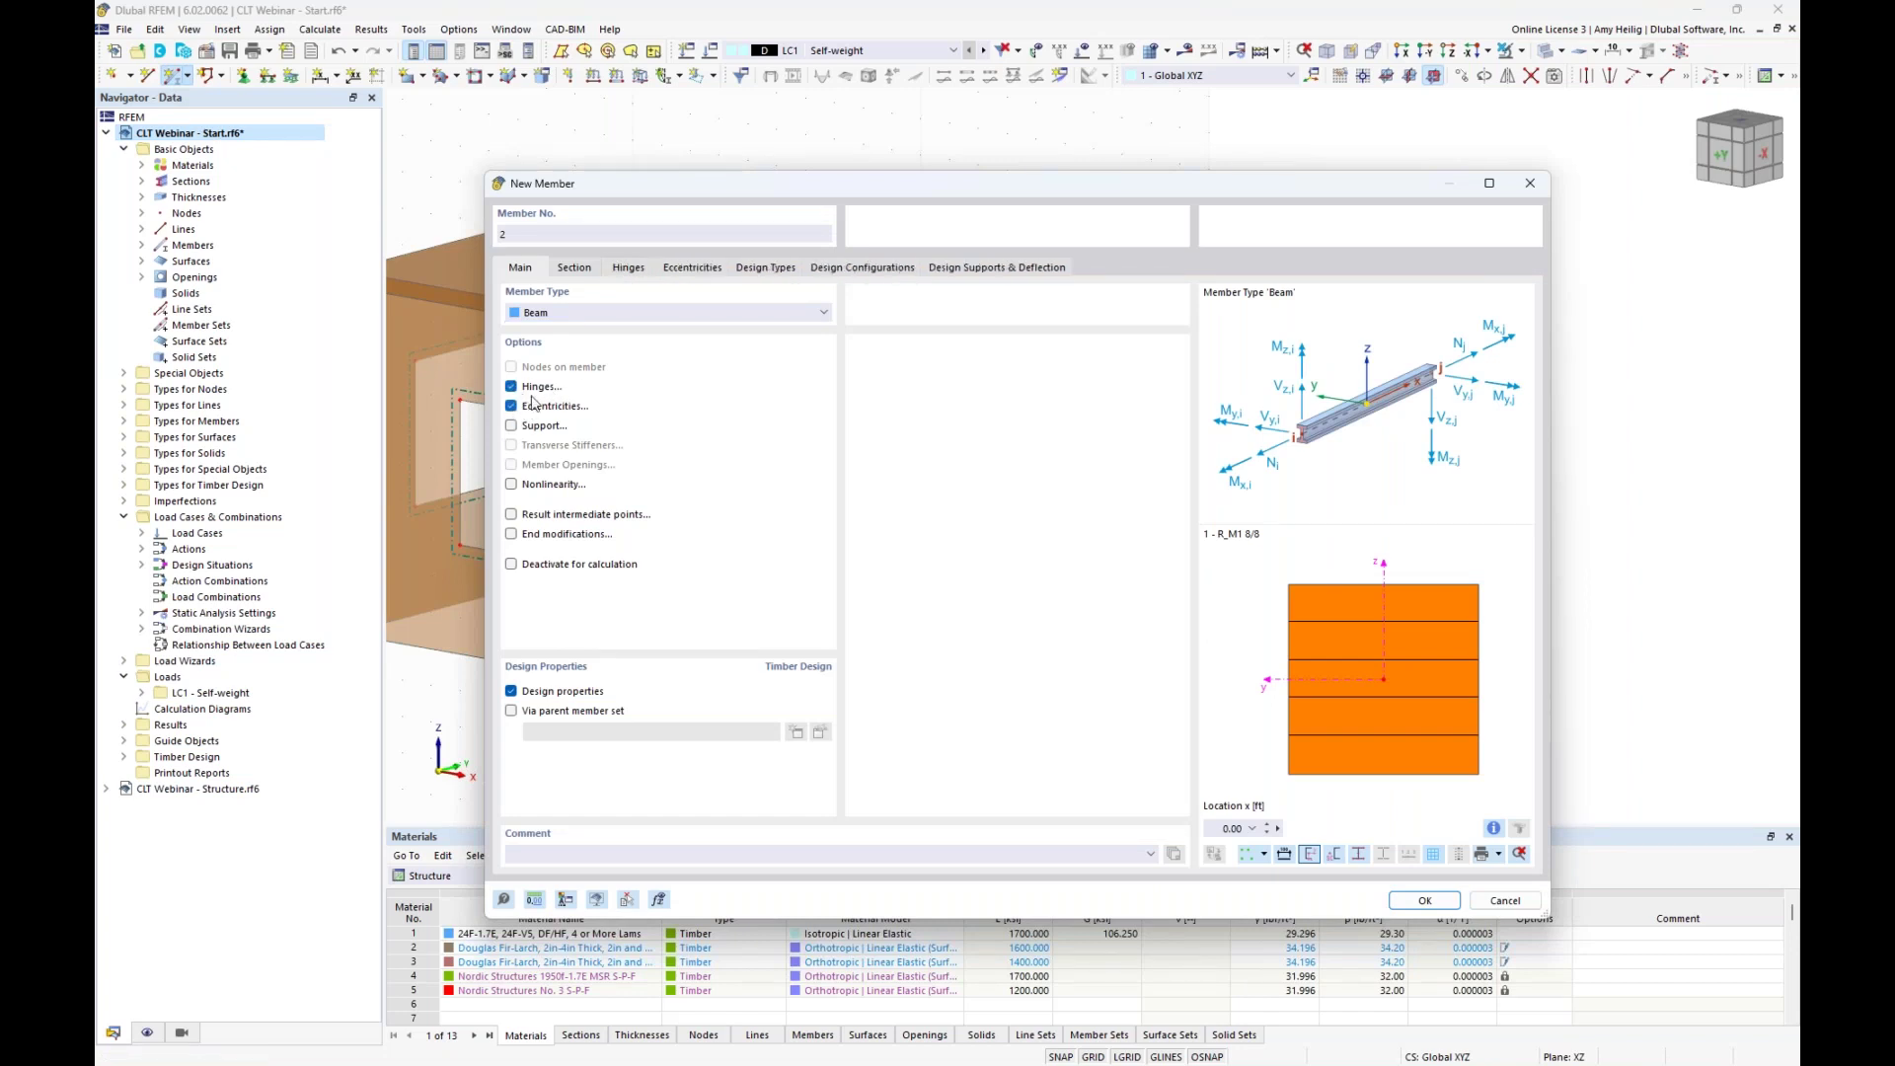
{"action": "left_click", "coordinate": [574, 270]}
{"action": "left_click", "coordinate": [745, 703]}
{"action": "left_click", "coordinate": [734, 733]}
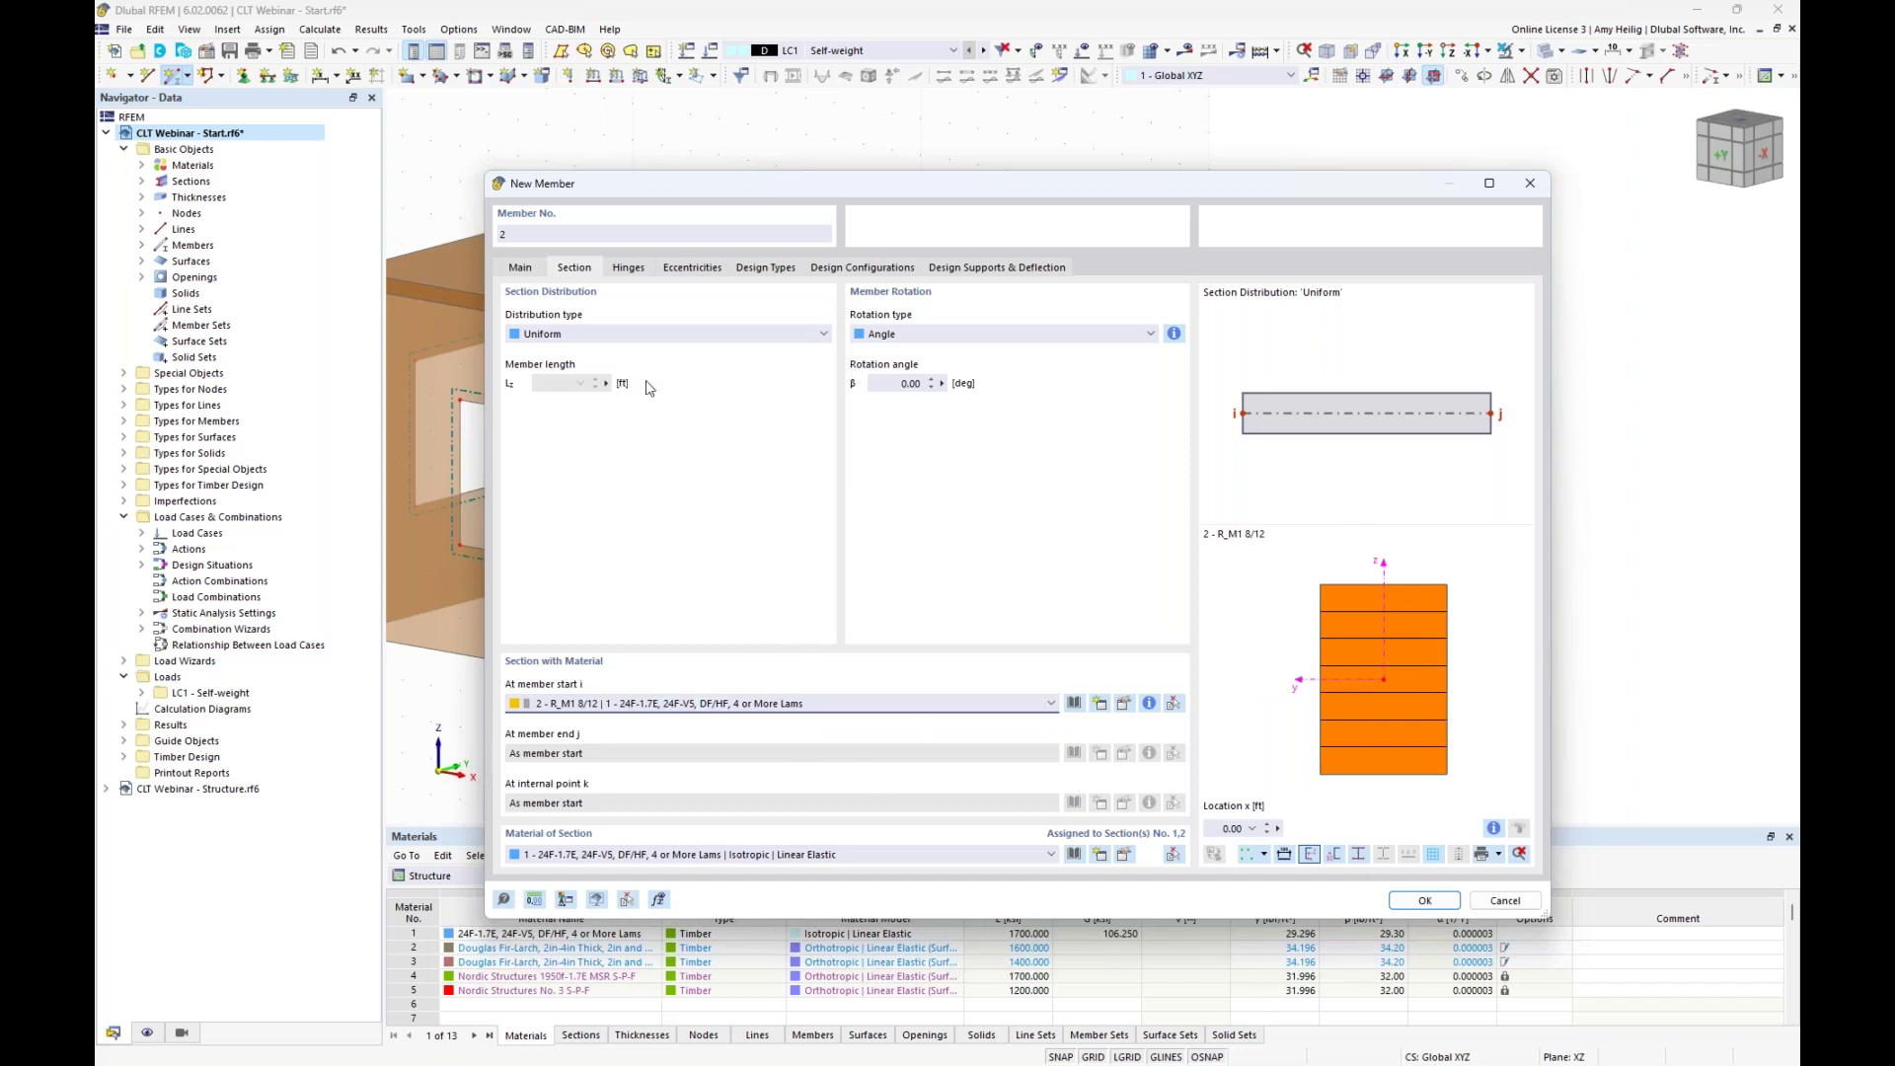
Assign hinge 1 at the member start and a new hinge releasing φx, φy and φz at the member end.
{"action": "left_click", "coordinate": [628, 267]}
{"action": "left_click", "coordinate": [632, 334]}
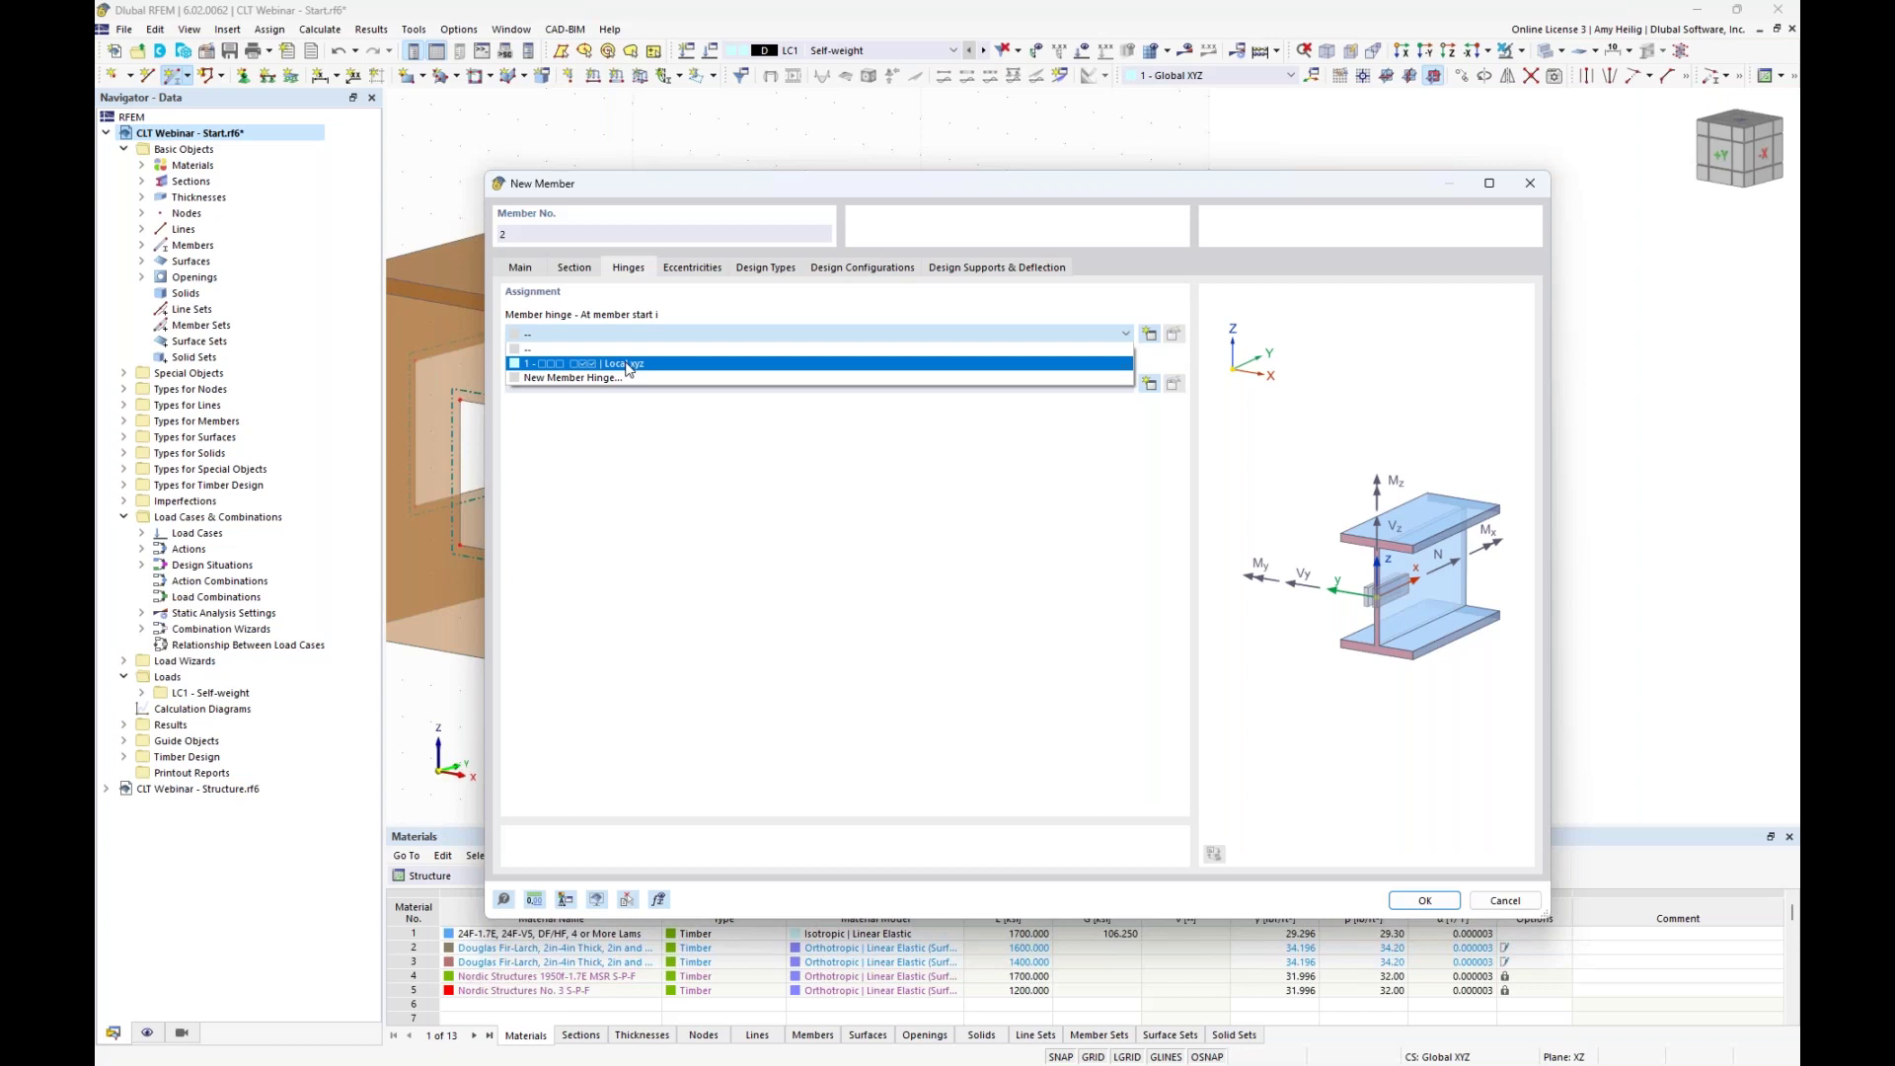
{"action": "left_click", "coordinate": [627, 364]}
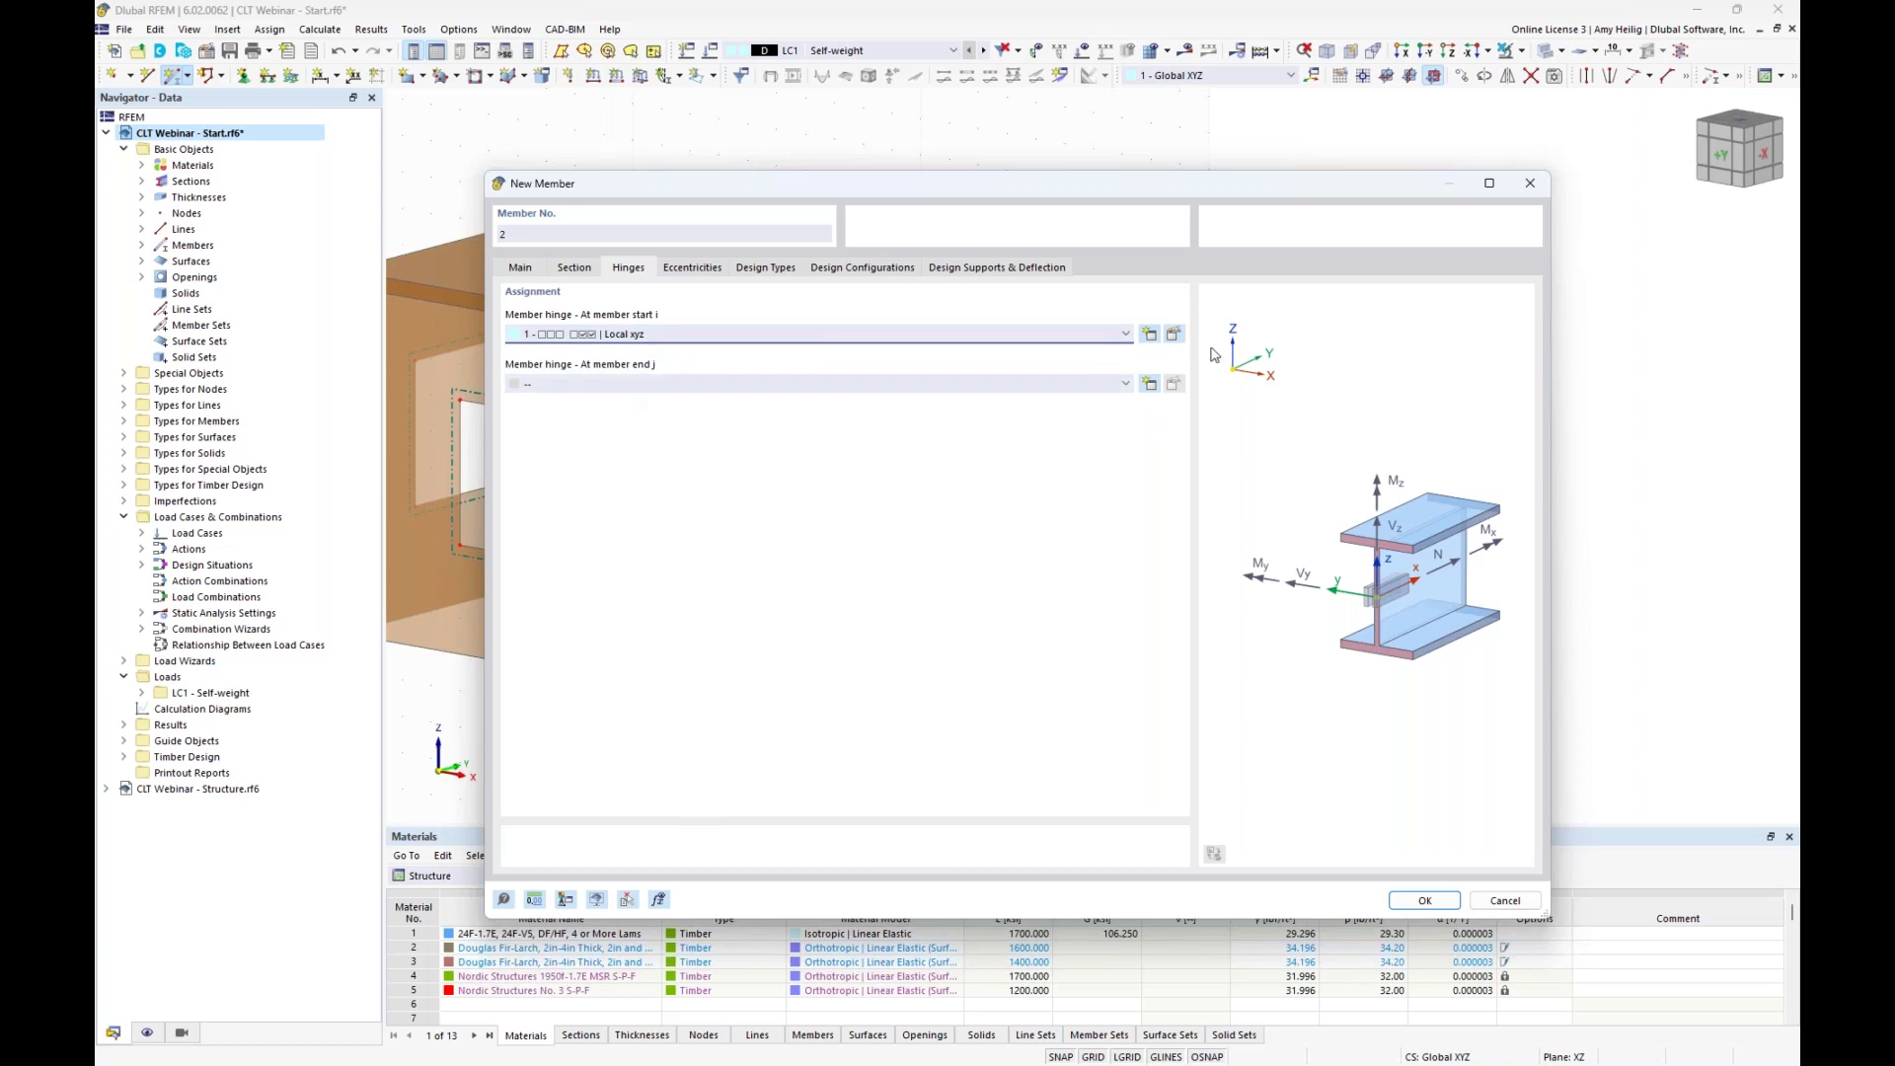
{"action": "left_click", "coordinate": [1157, 392]}
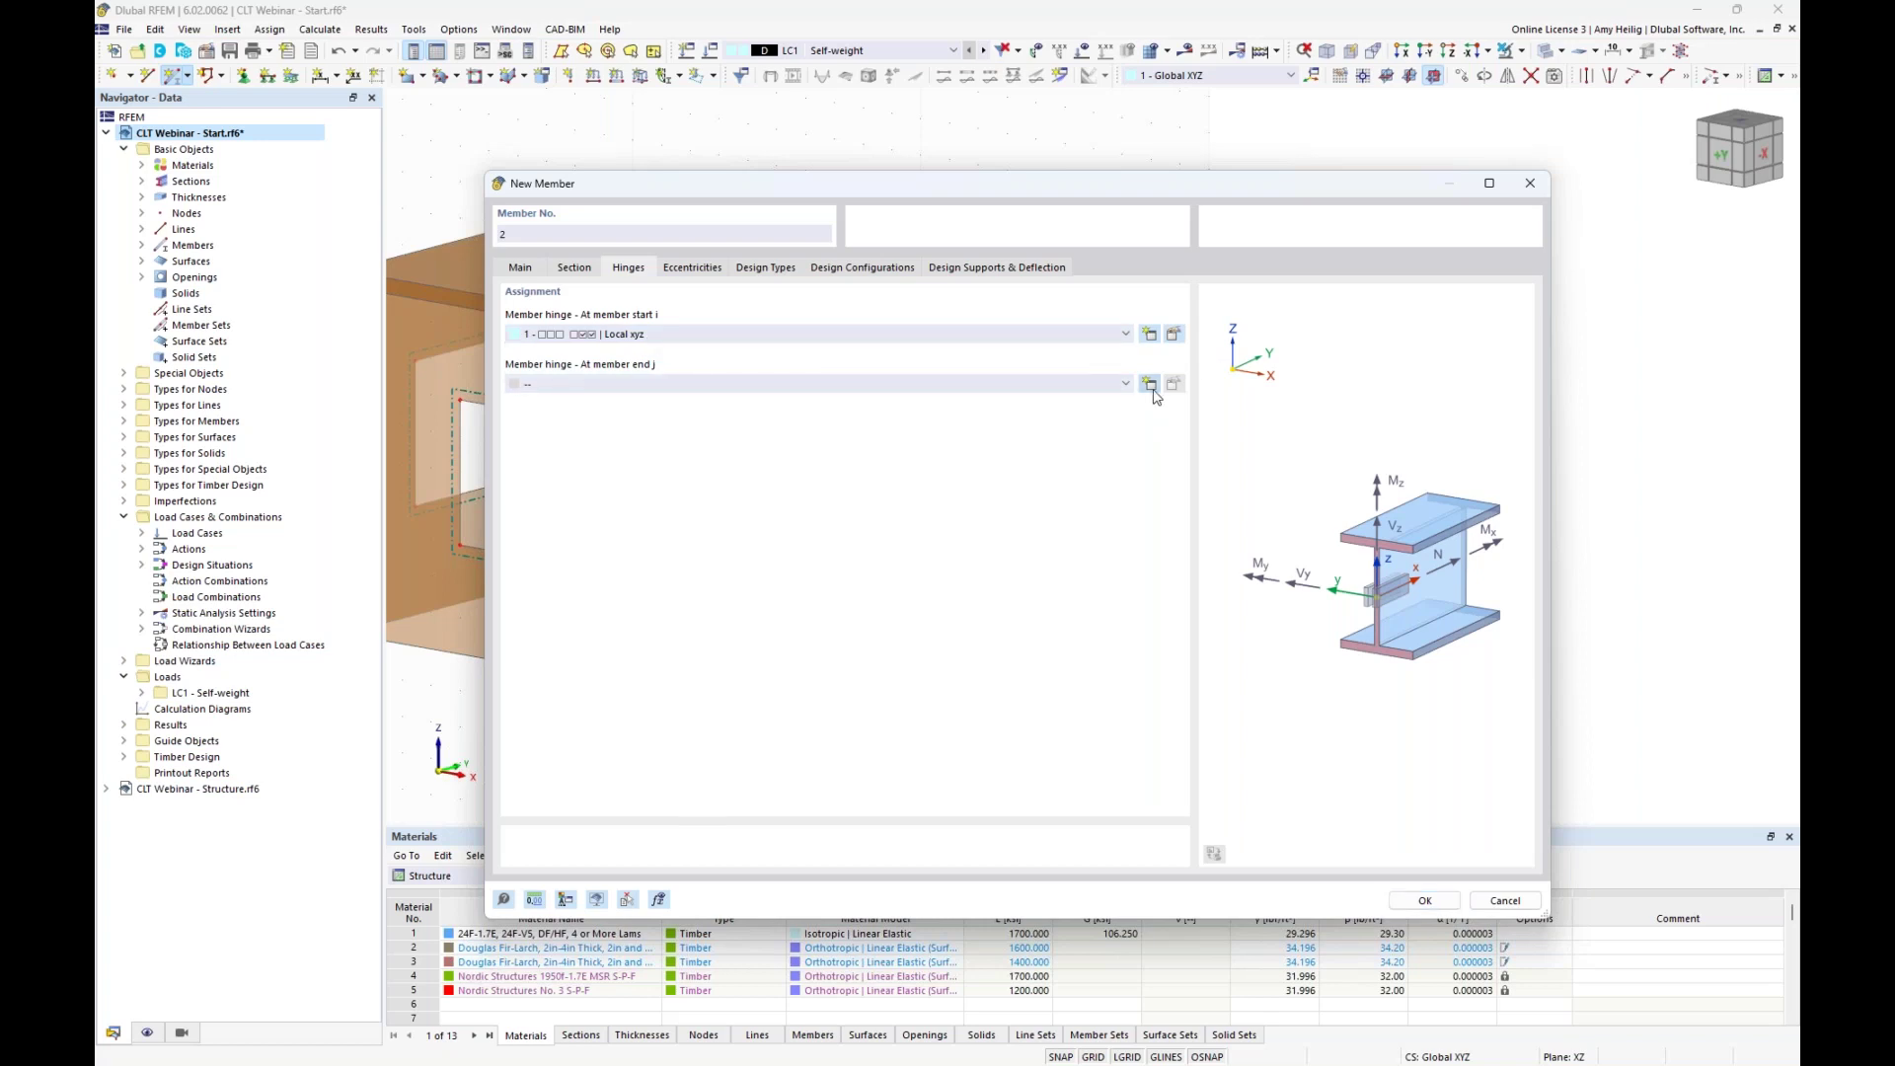
{"action": "left_click", "coordinate": [710, 485]}
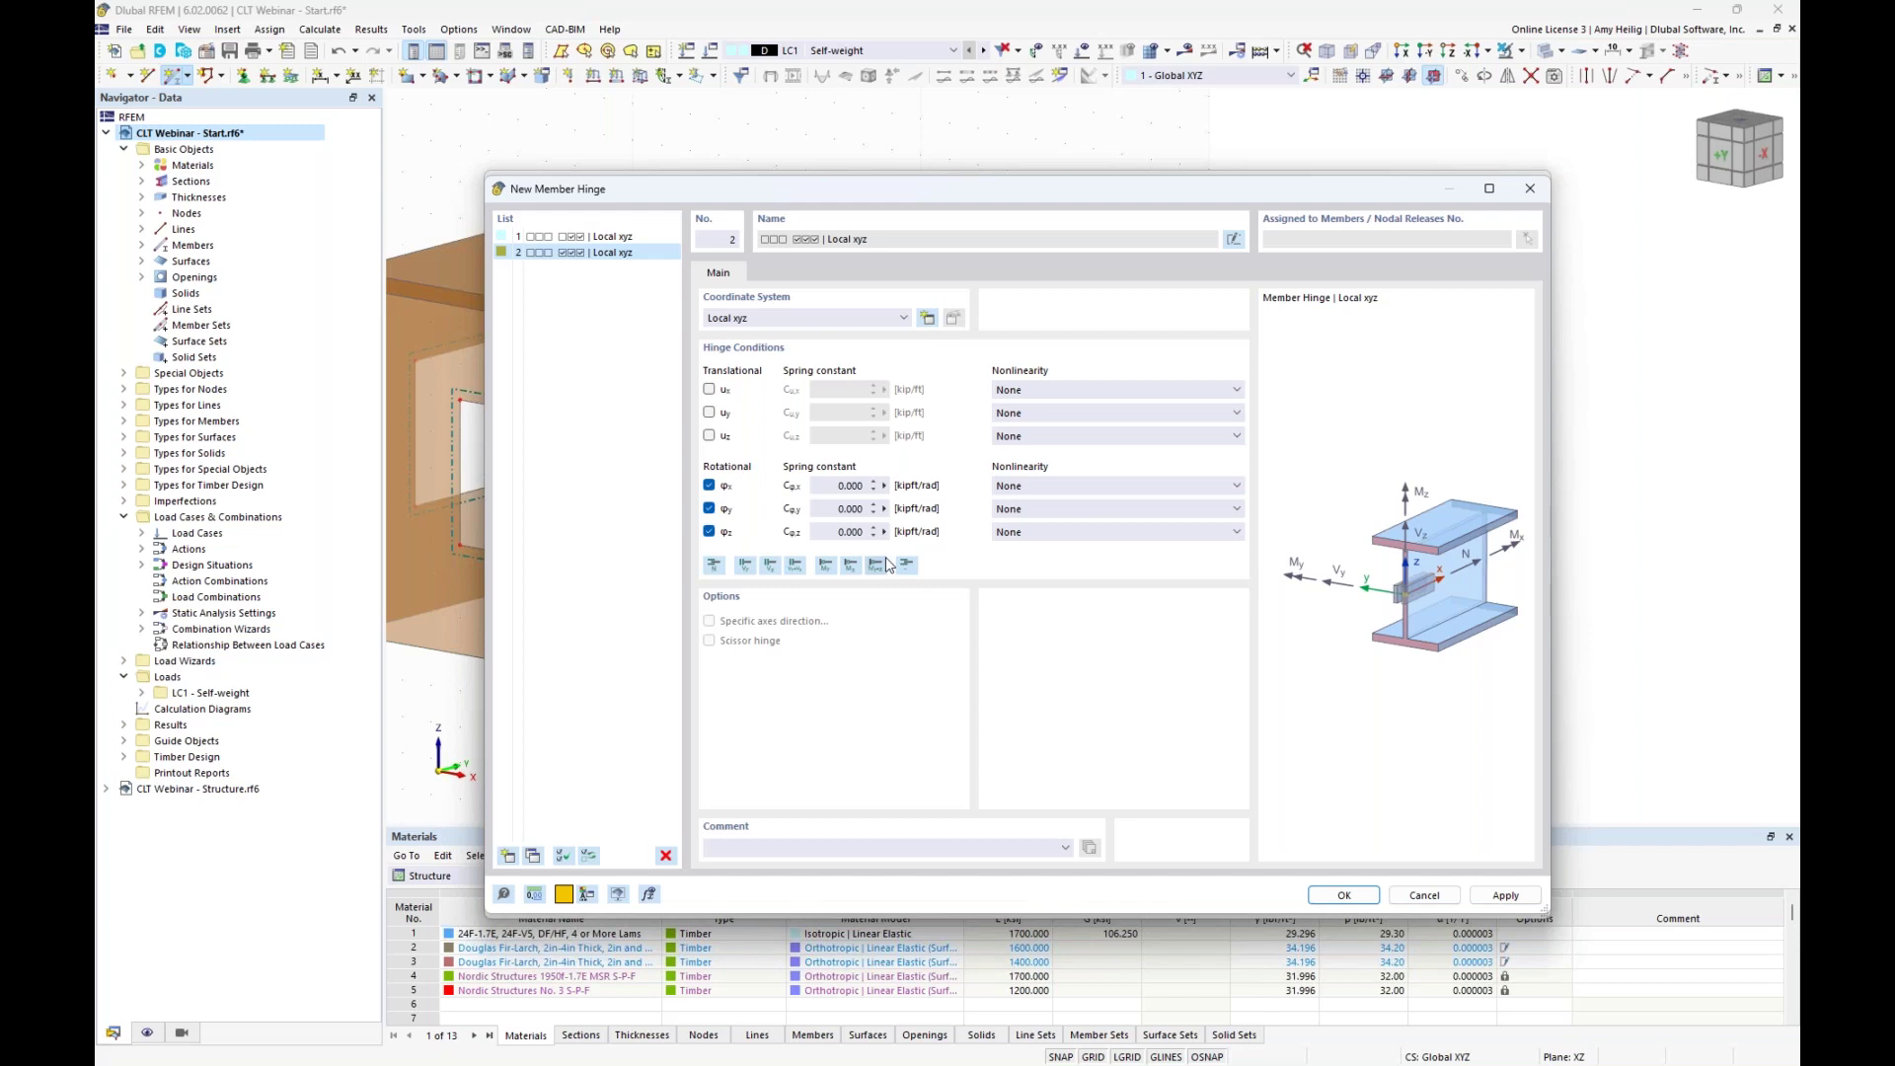
{"action": "left_click", "coordinate": [1337, 895]}
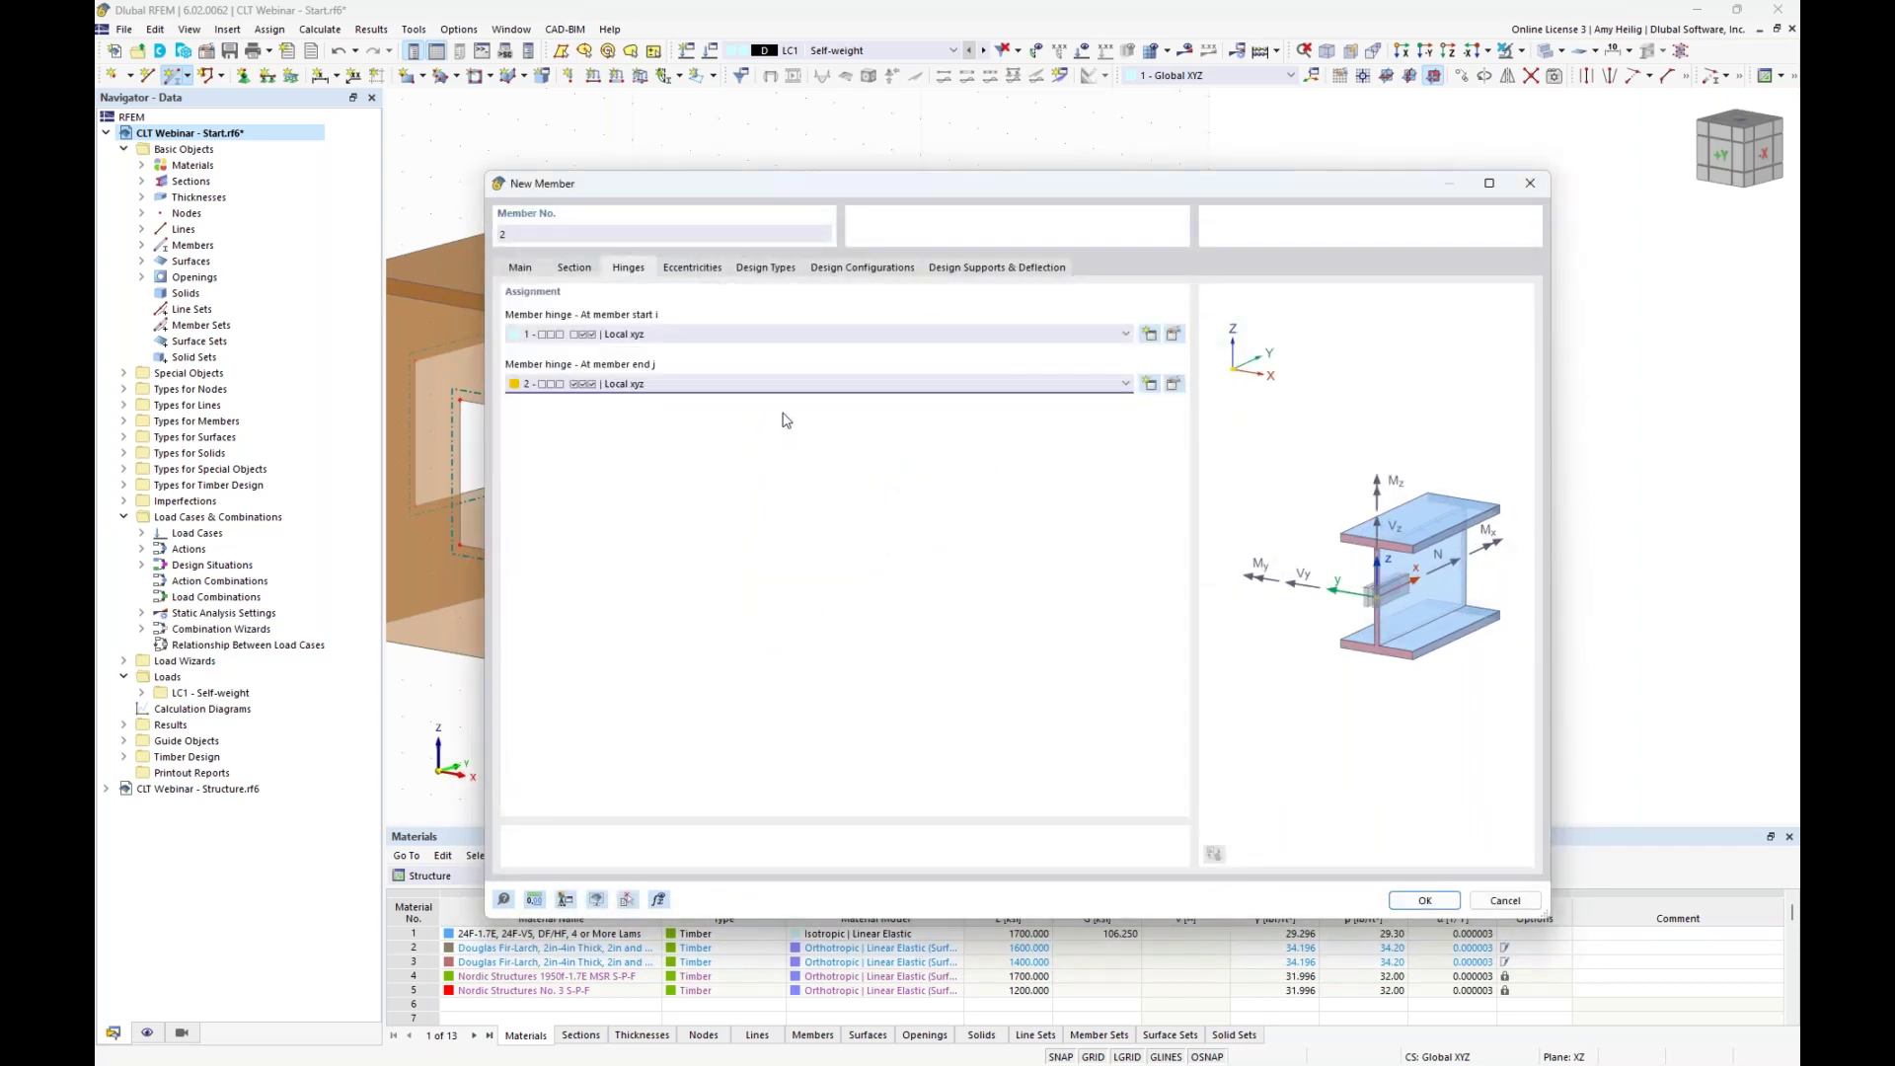
Create a start eccentricity relative to section, aligned middle-top, with a transverse offset from the bottom of the overhanging roof surface.
{"action": "left_click", "coordinate": [701, 270]}
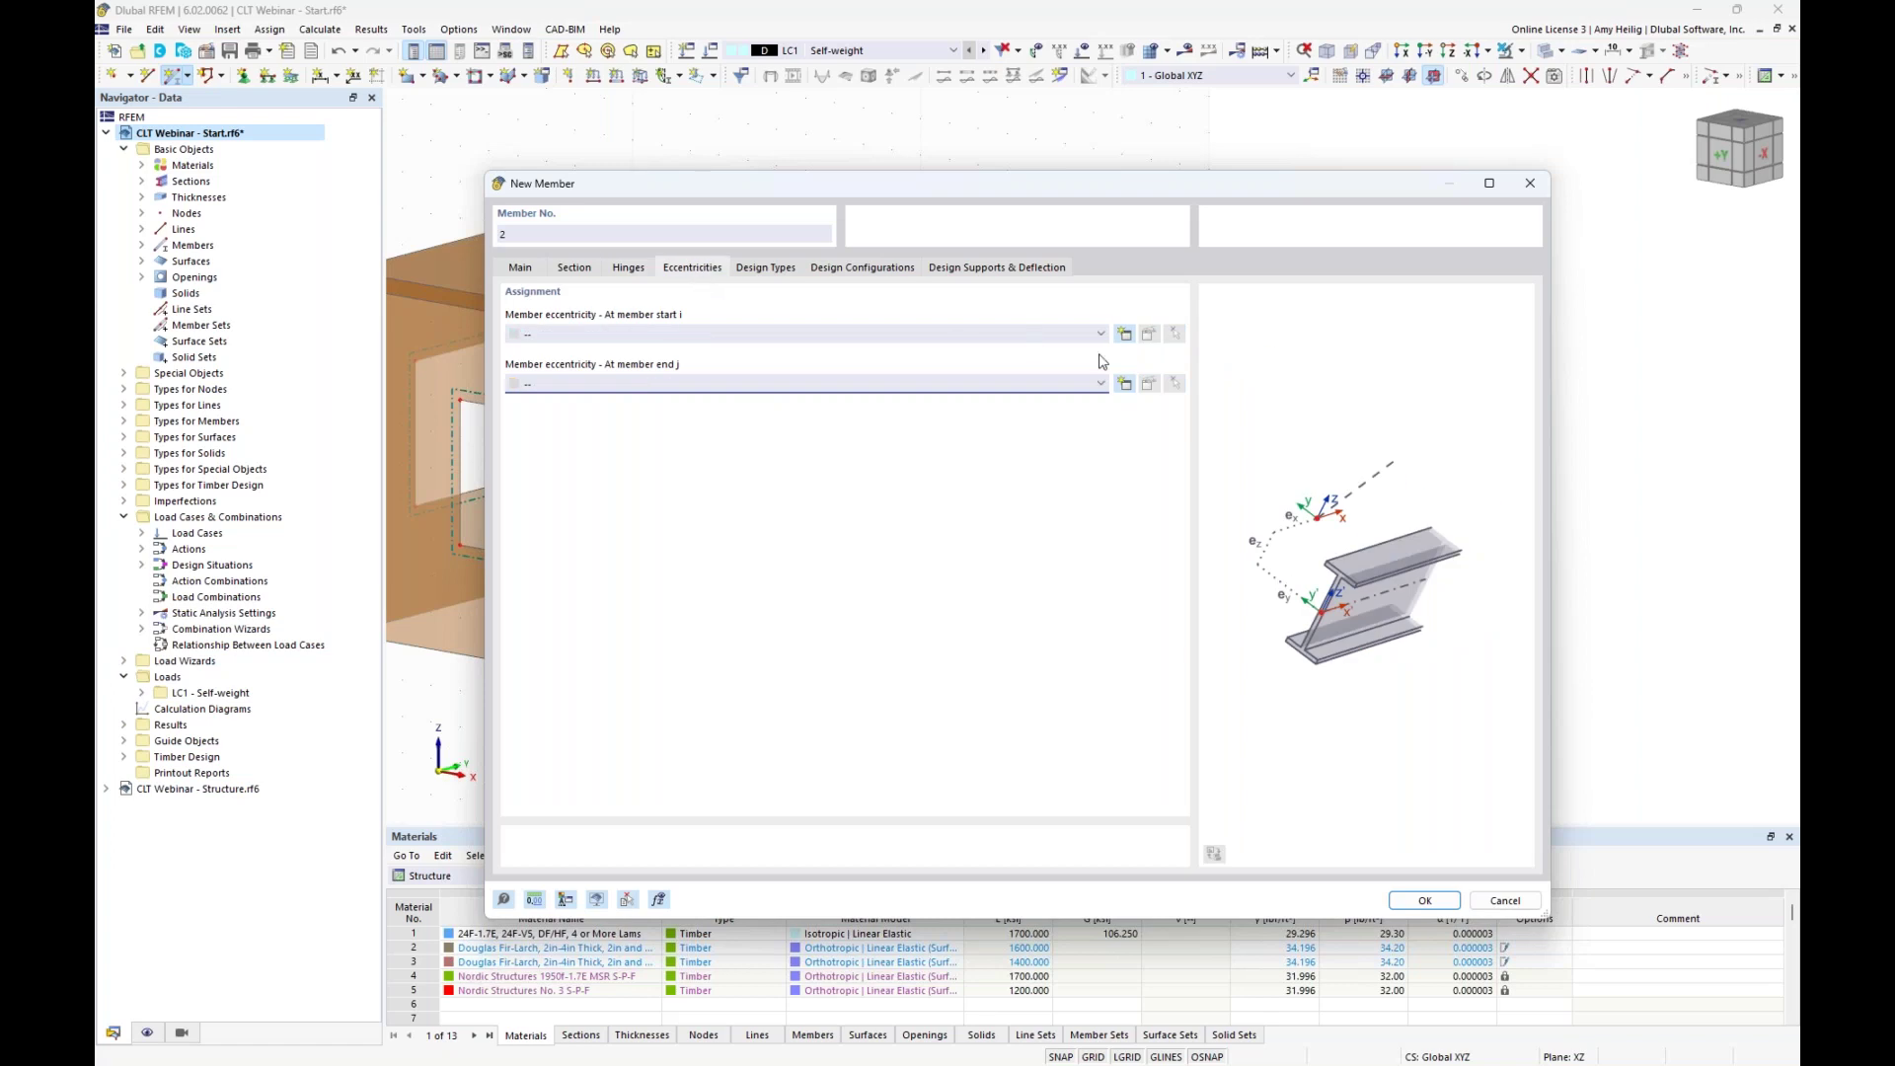
{"action": "left_click", "coordinate": [1126, 332]}
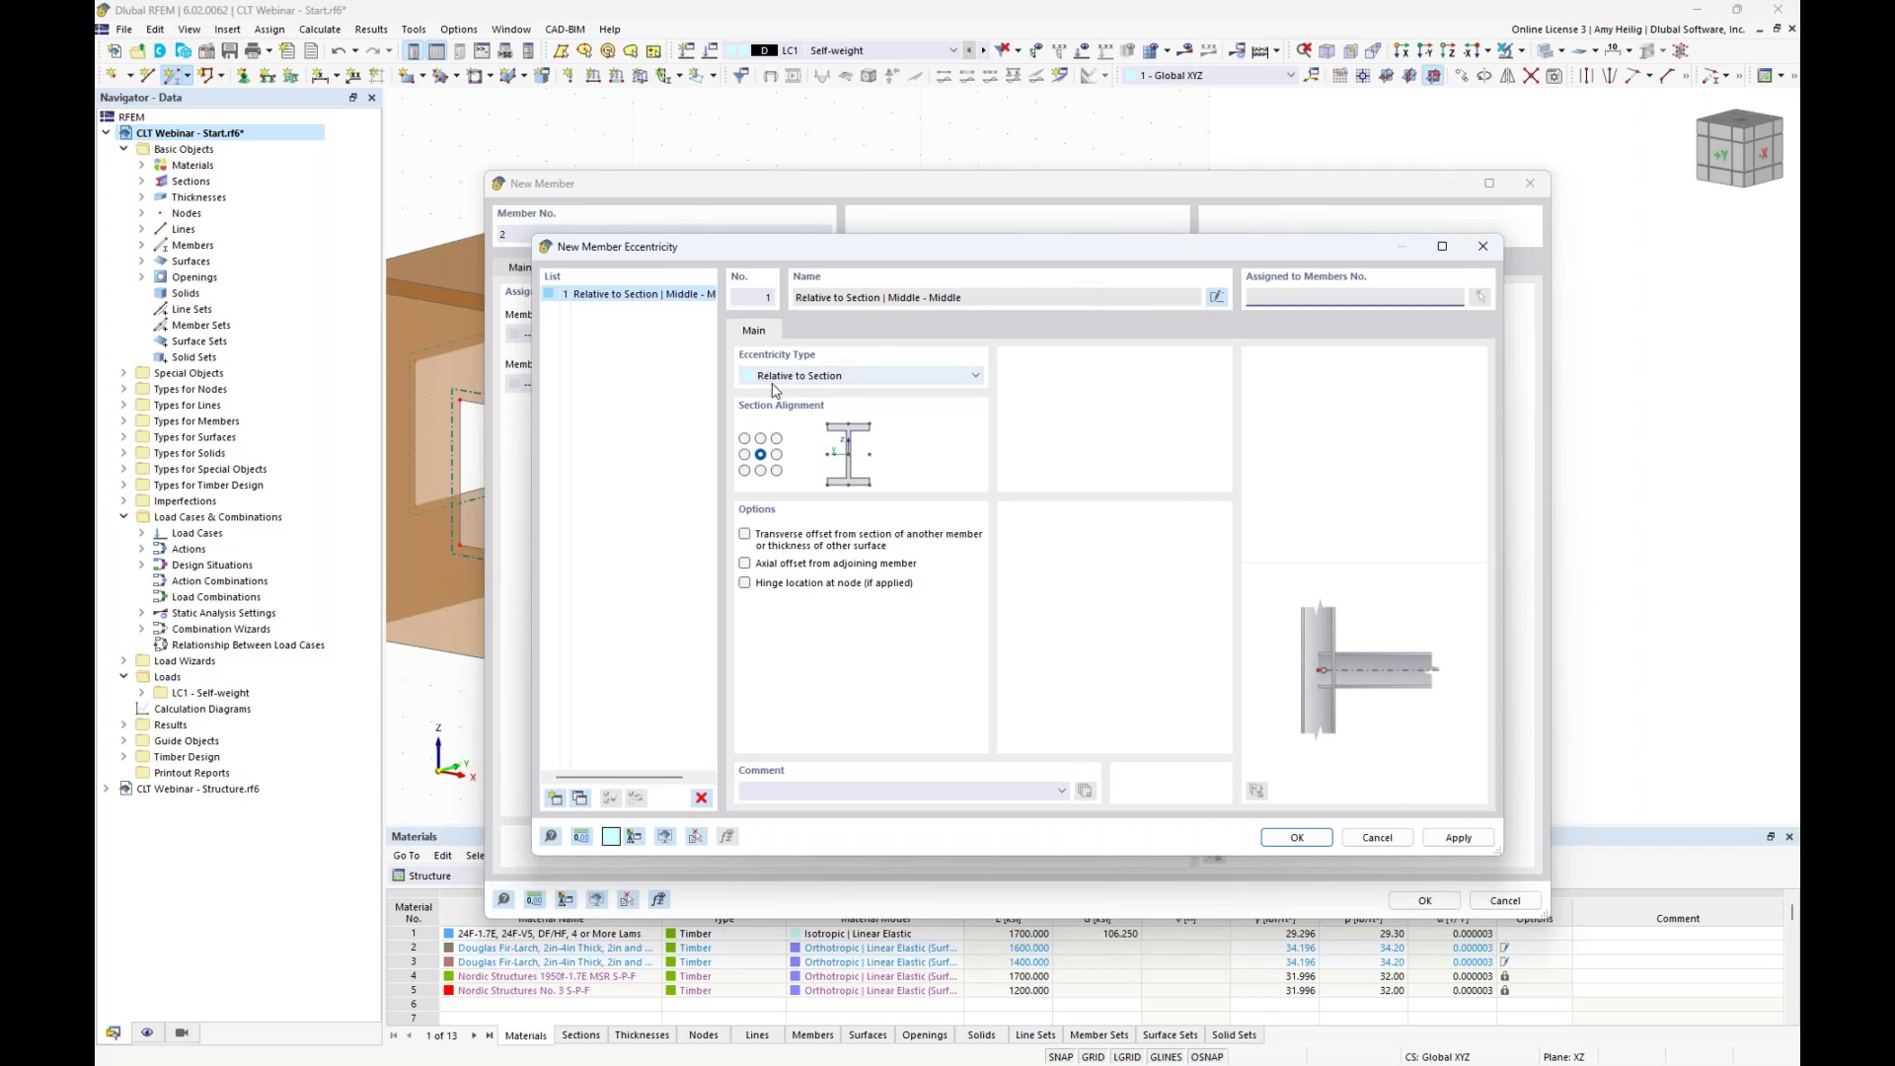
{"action": "left_click", "coordinate": [761, 439]}
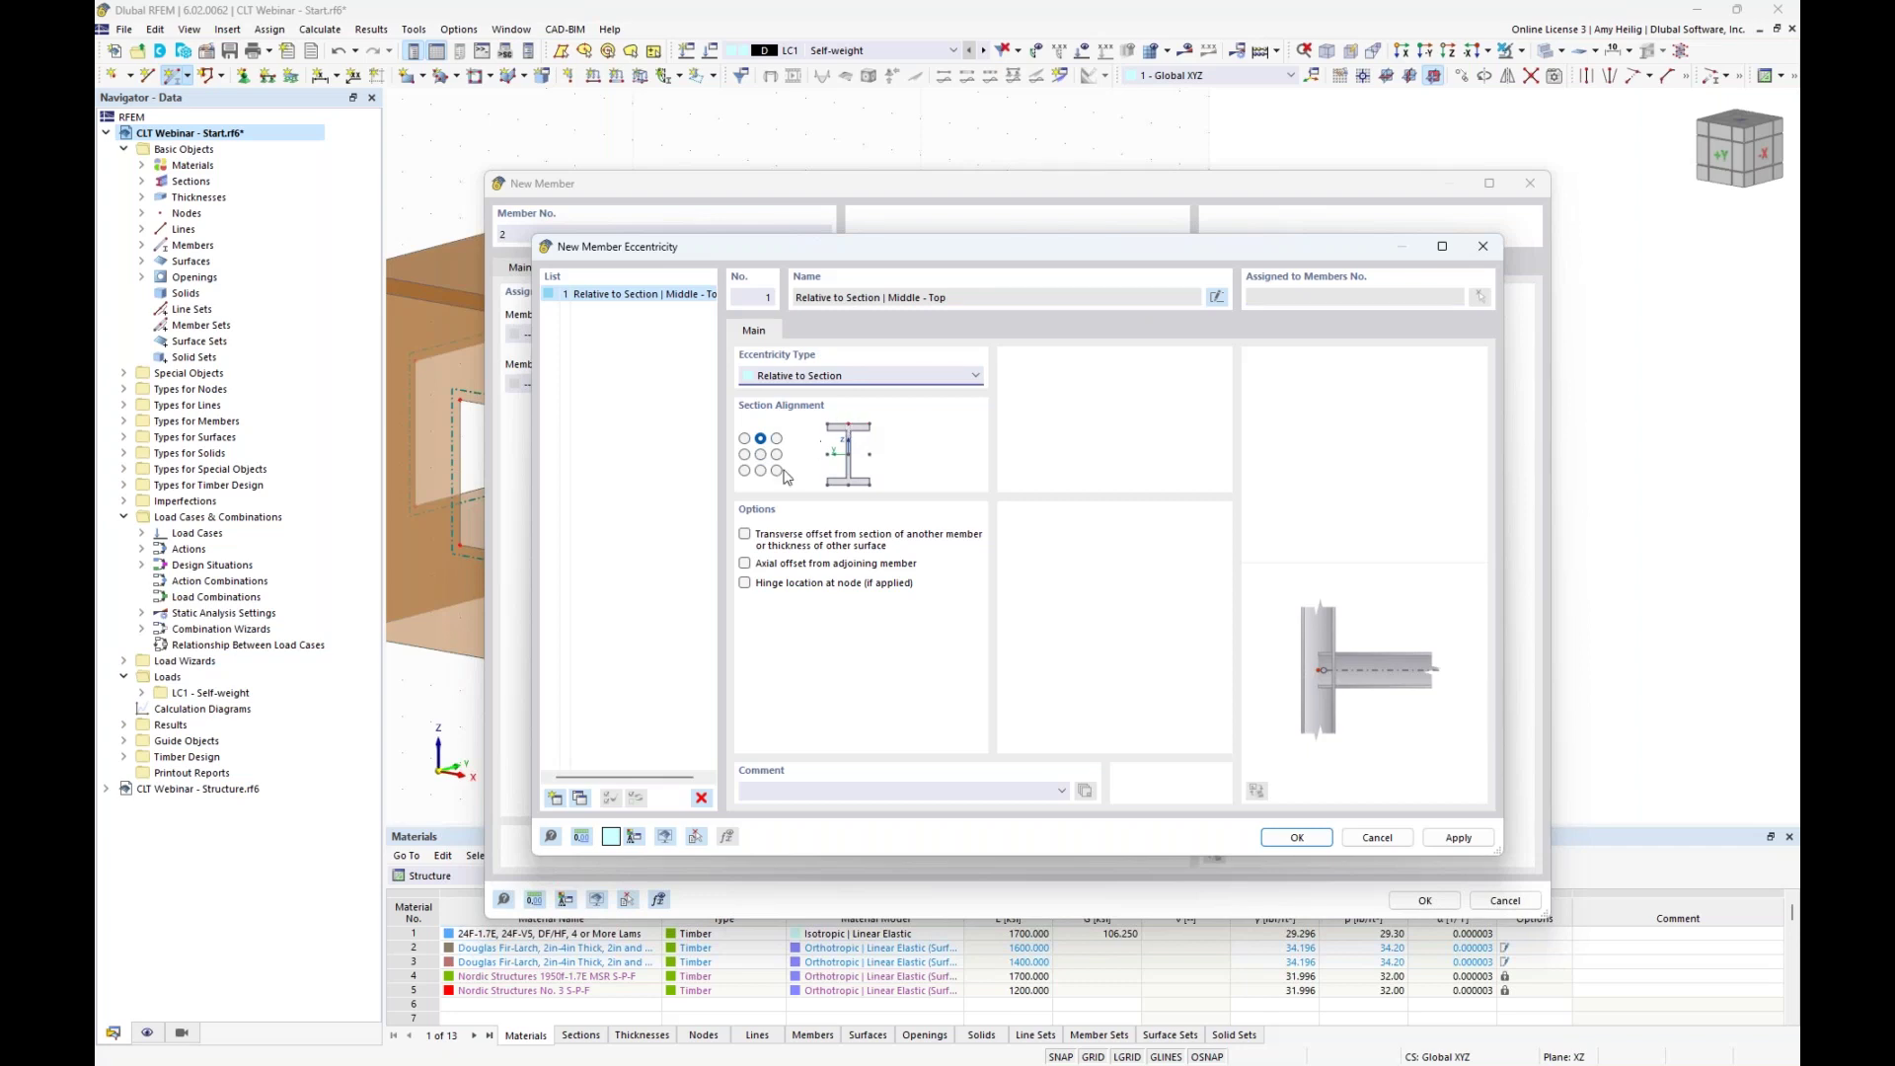
{"action": "left_click", "coordinate": [745, 533]}
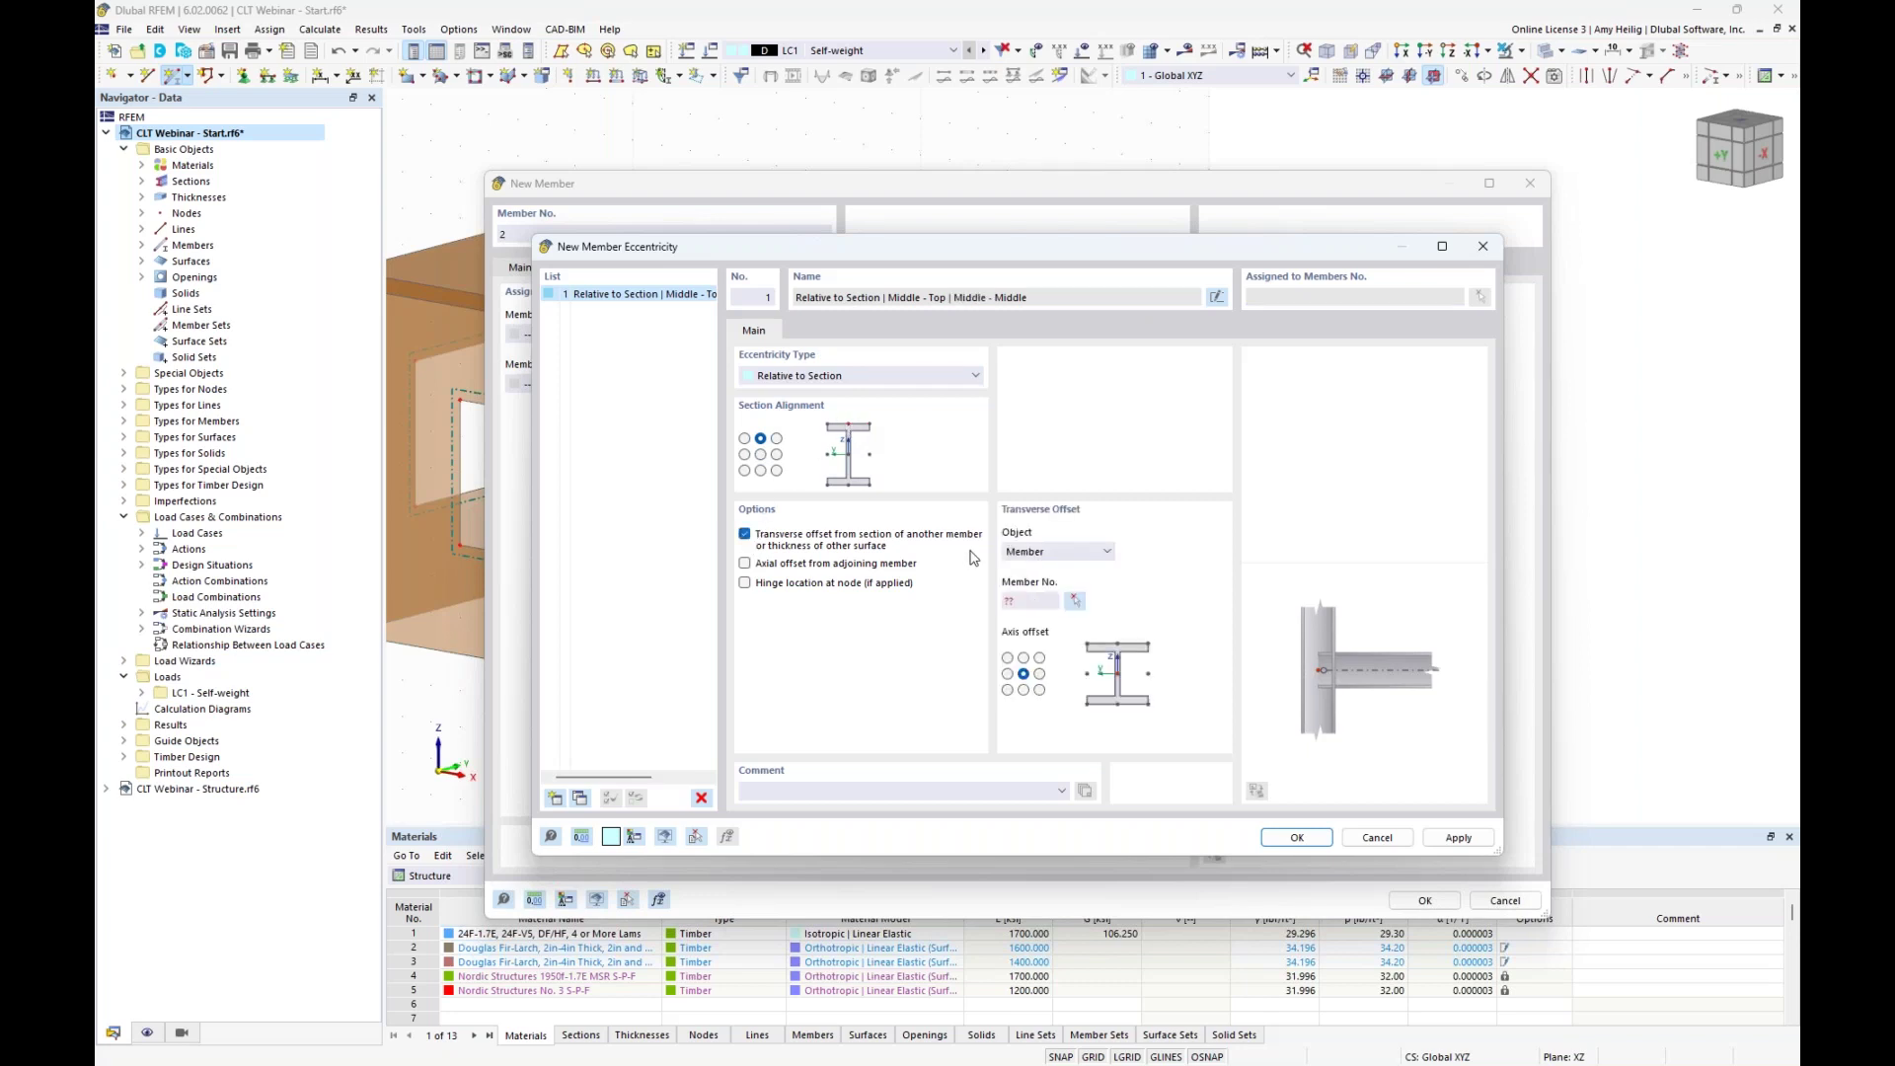
{"action": "left_click", "coordinate": [1028, 553]}
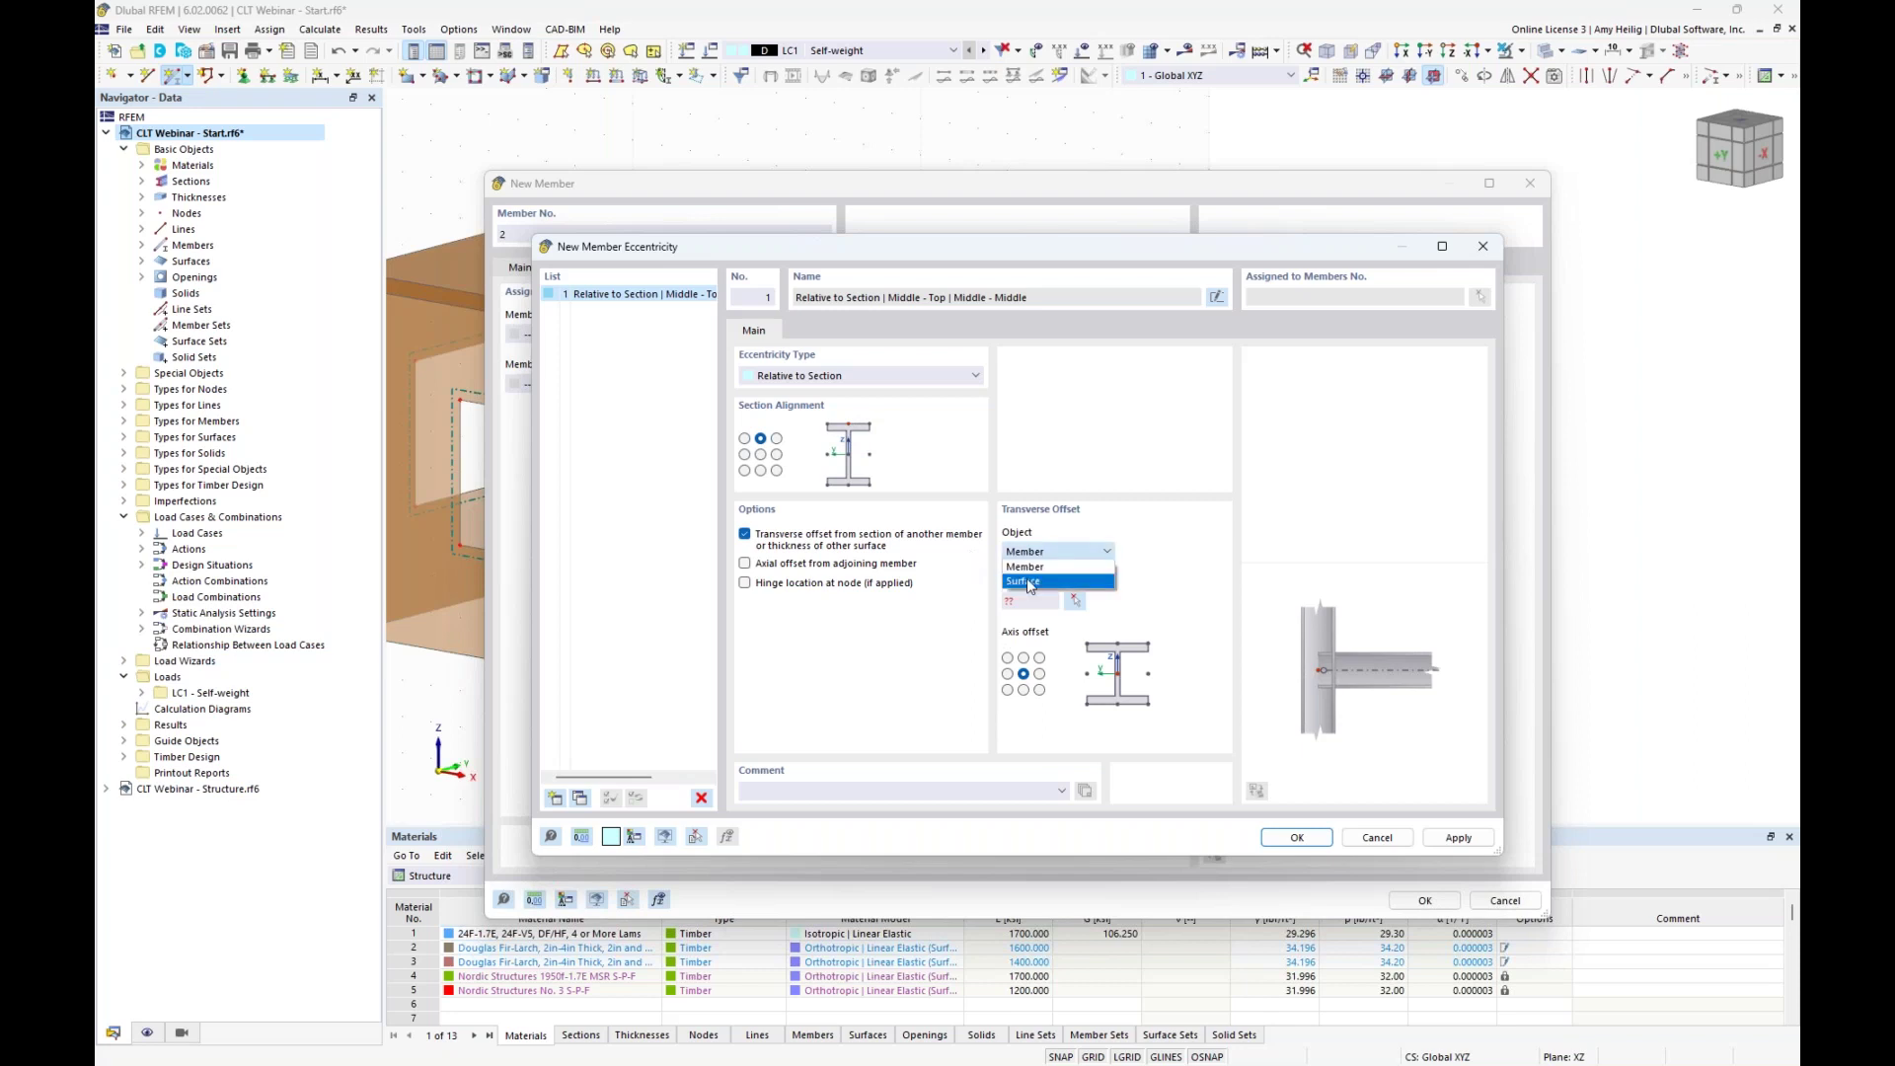
{"action": "left_click", "coordinate": [1030, 582]}
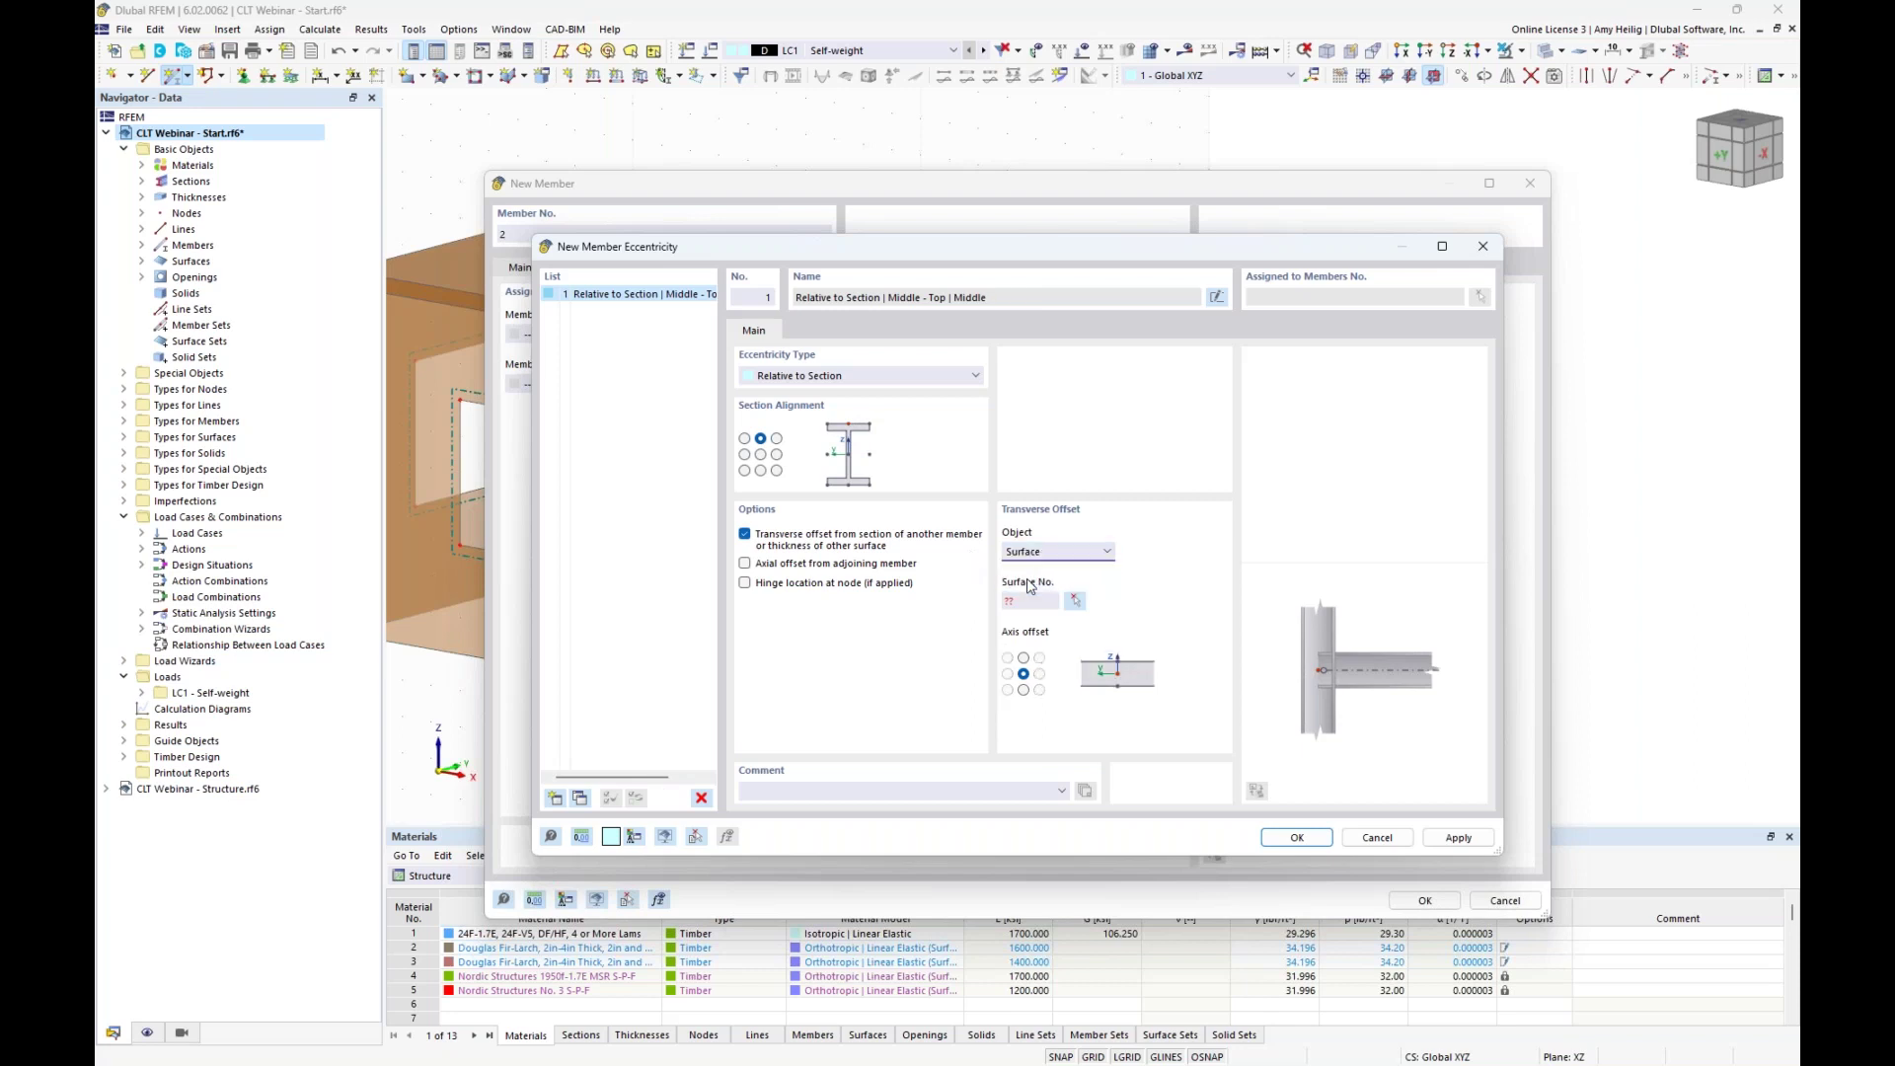
{"action": "left_click", "coordinate": [1075, 600]}
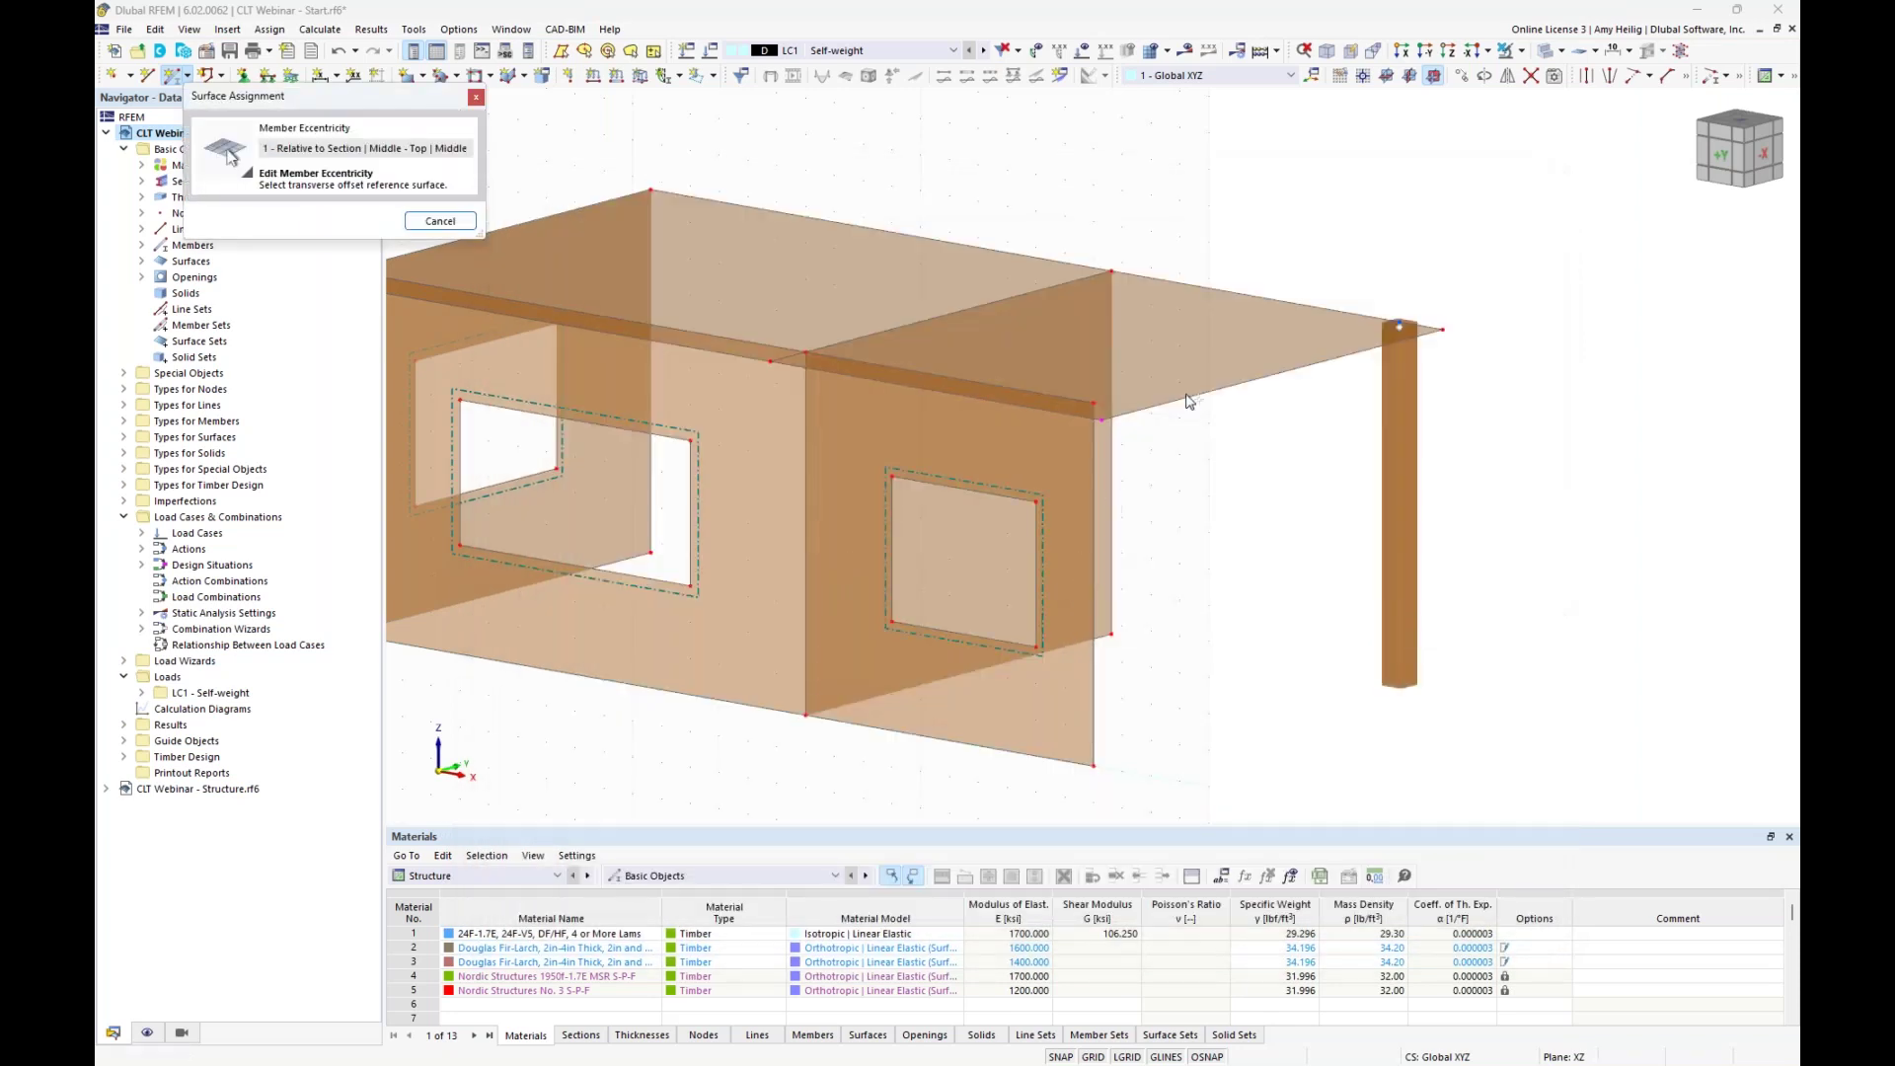
{"action": "left_click", "coordinate": [1194, 362]}
{"action": "left_click", "coordinate": [1025, 691]}
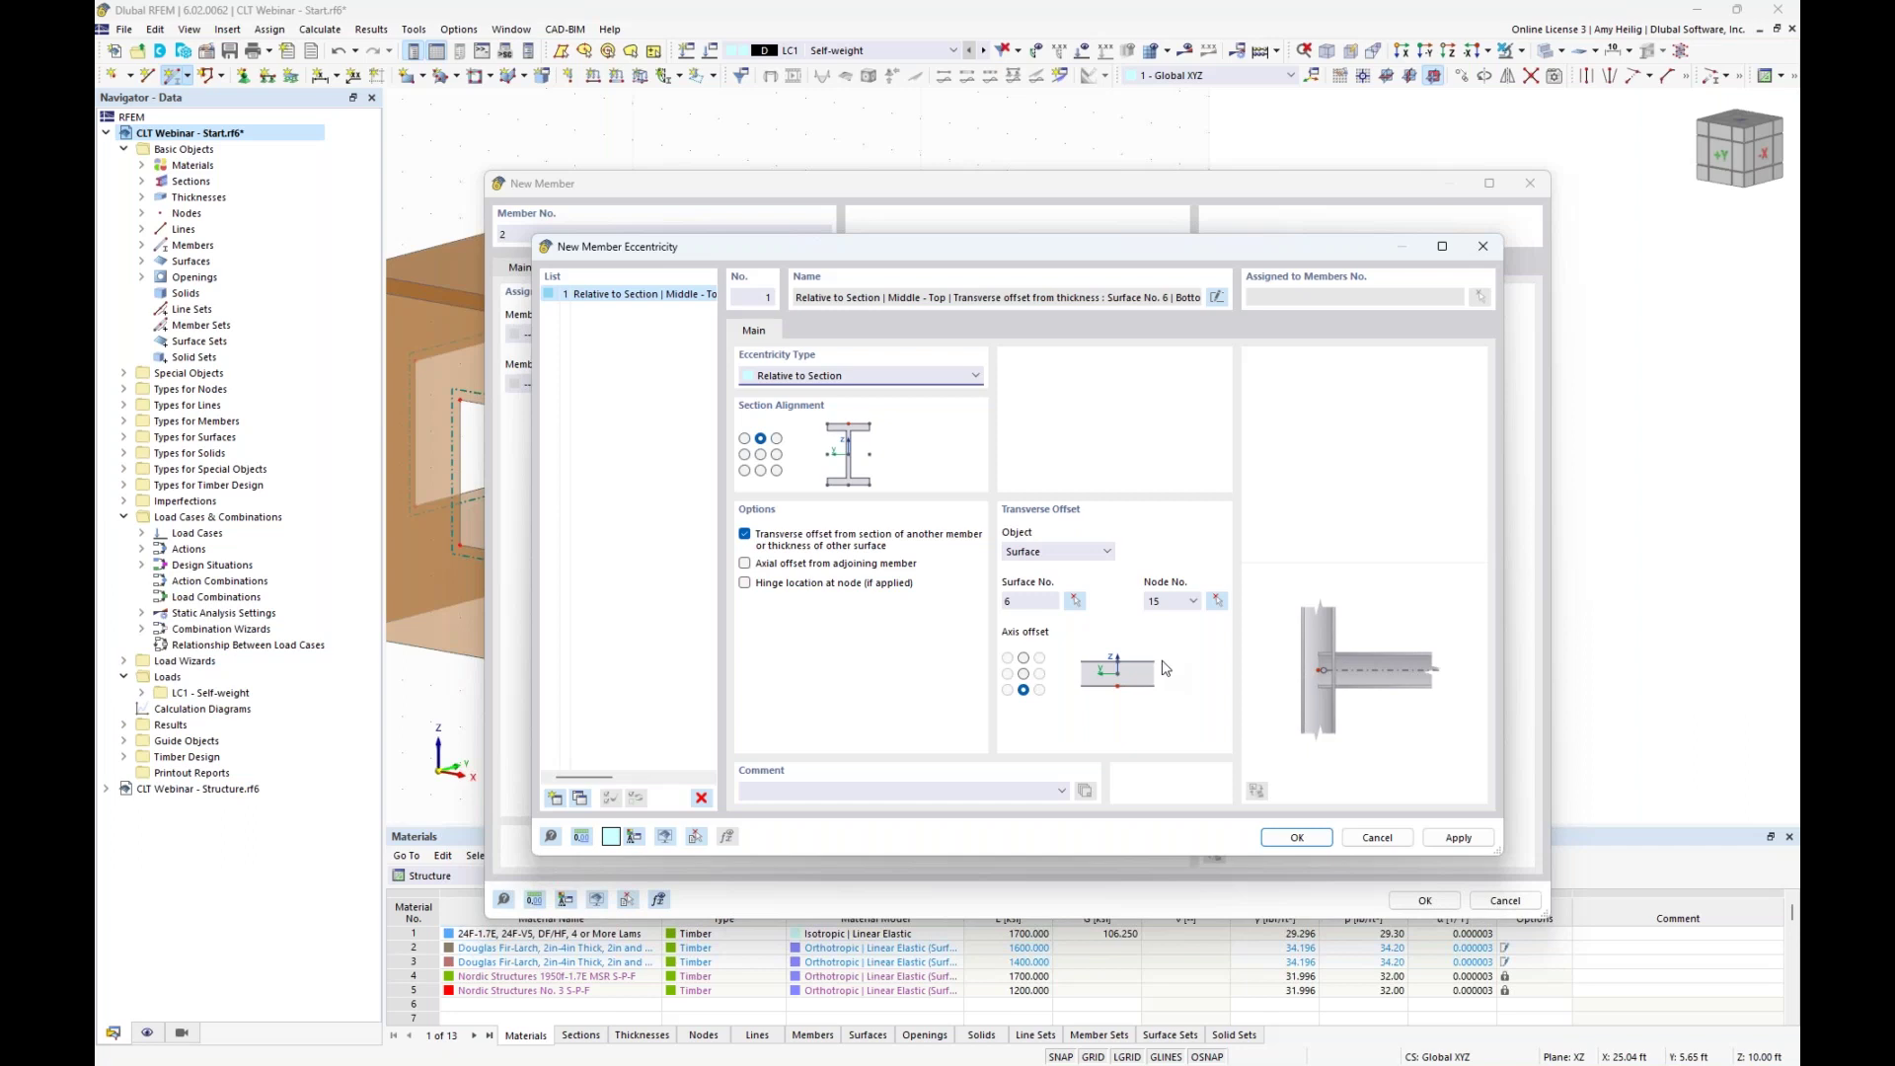
{"action": "left_click", "coordinate": [1297, 837]}
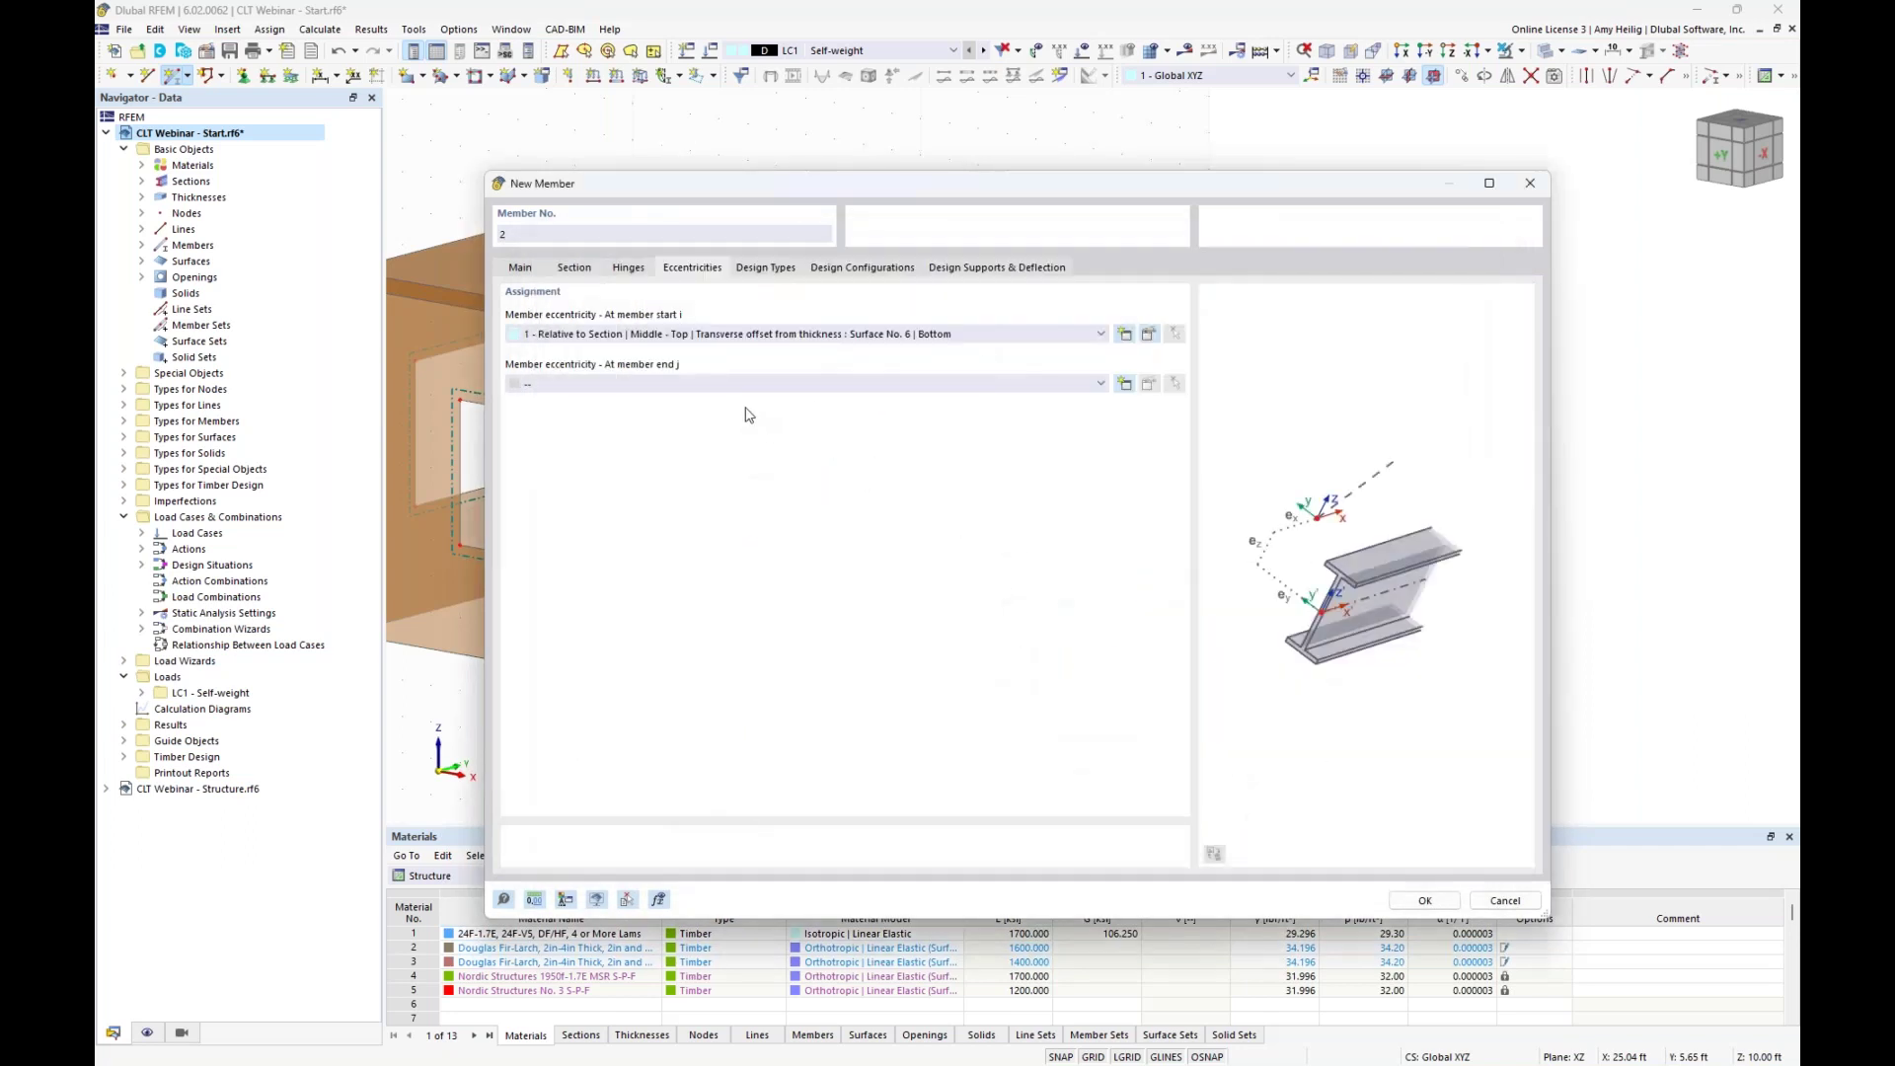
Assign the same eccentricity to the member end and place the 8/12 beam from the wall's top outer corner to the column's top node.
{"action": "left_click", "coordinate": [737, 385]}
{"action": "left_click", "coordinate": [726, 406]}
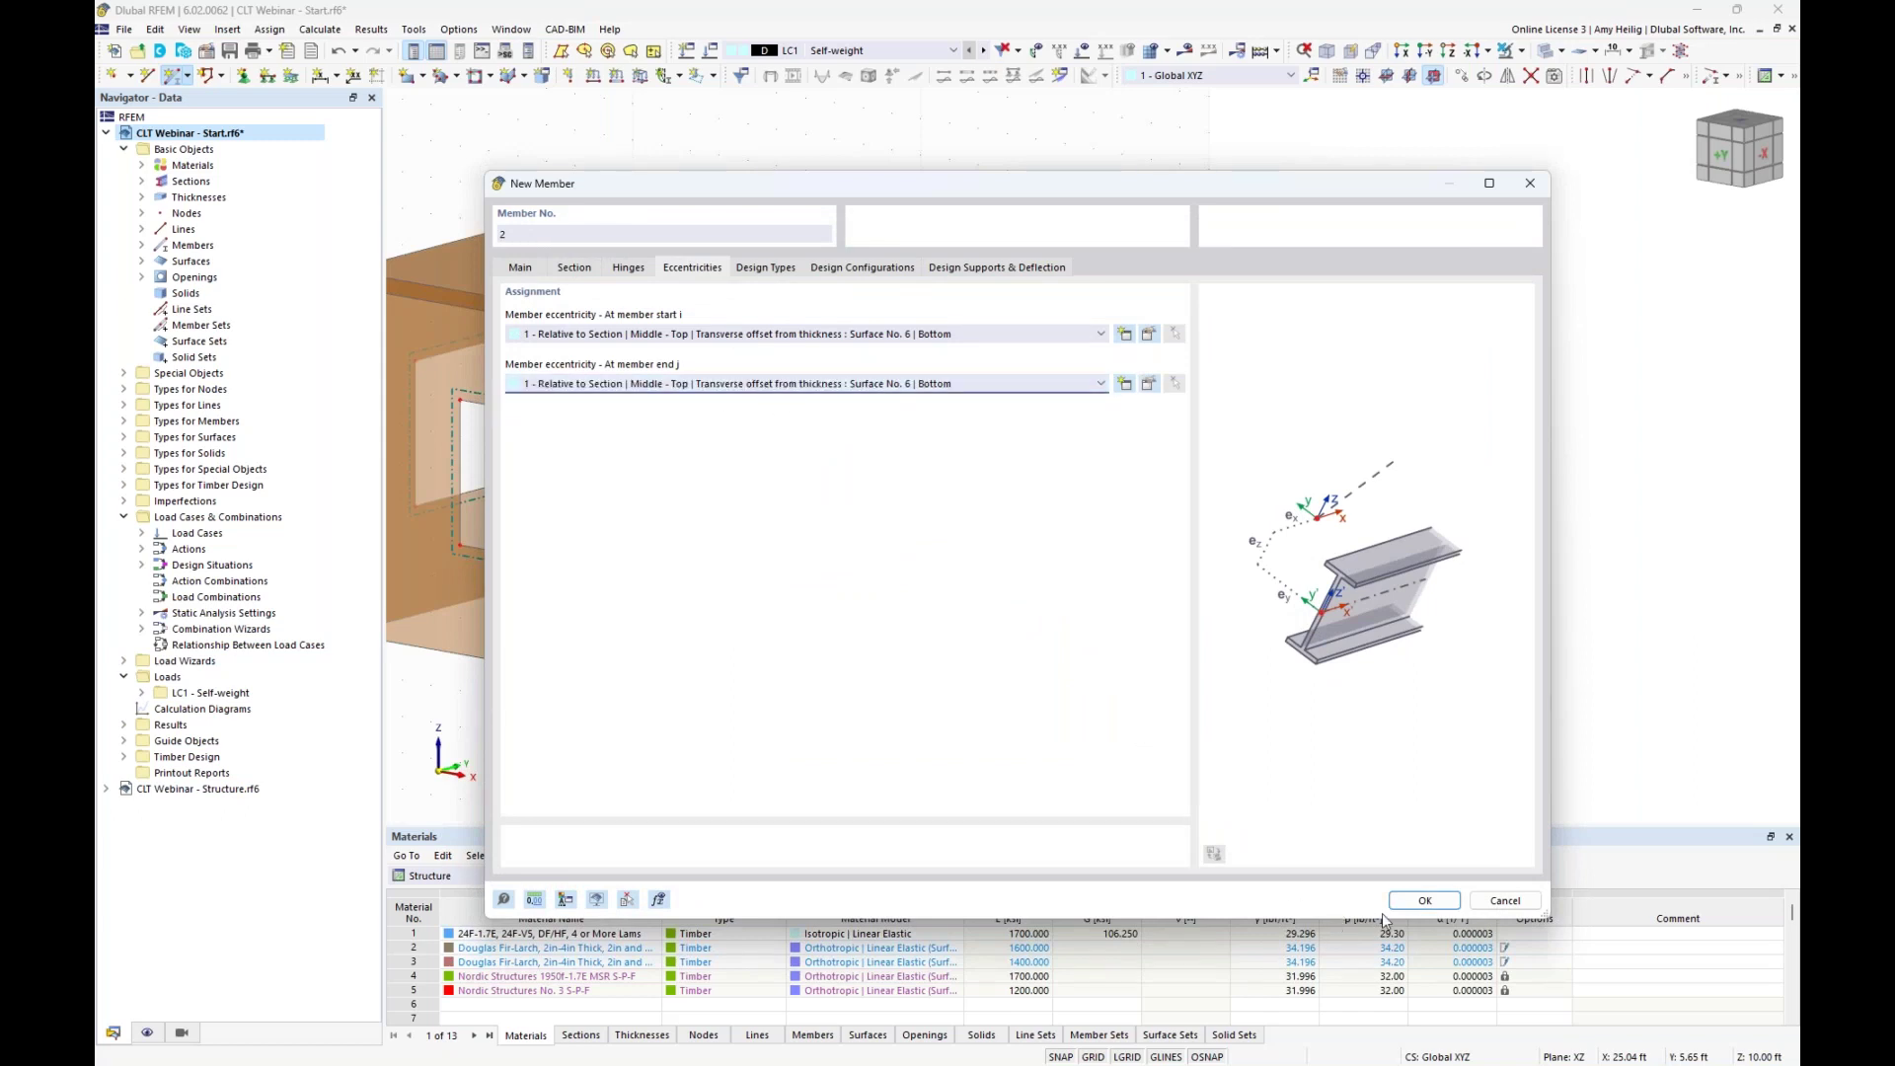
{"action": "left_click", "coordinate": [1424, 900]}
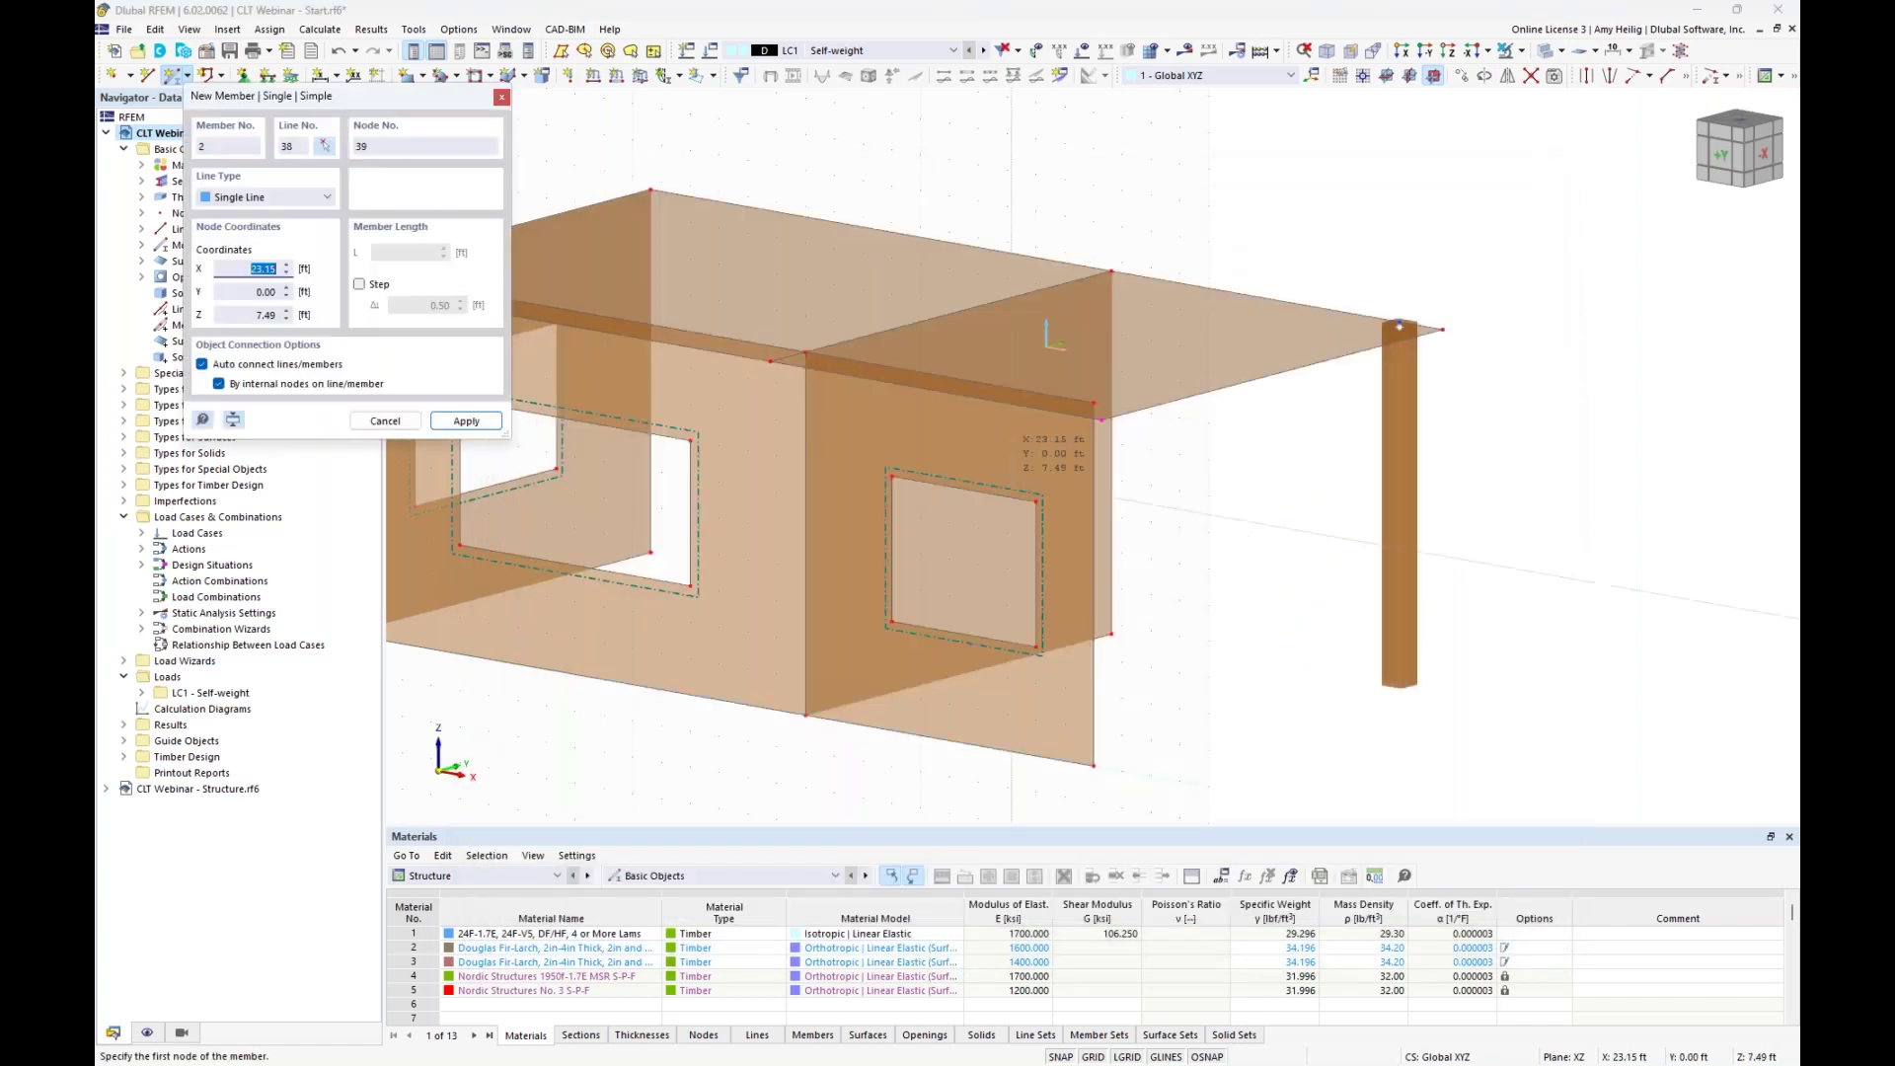
{"action": "left_click", "coordinate": [1094, 403]}
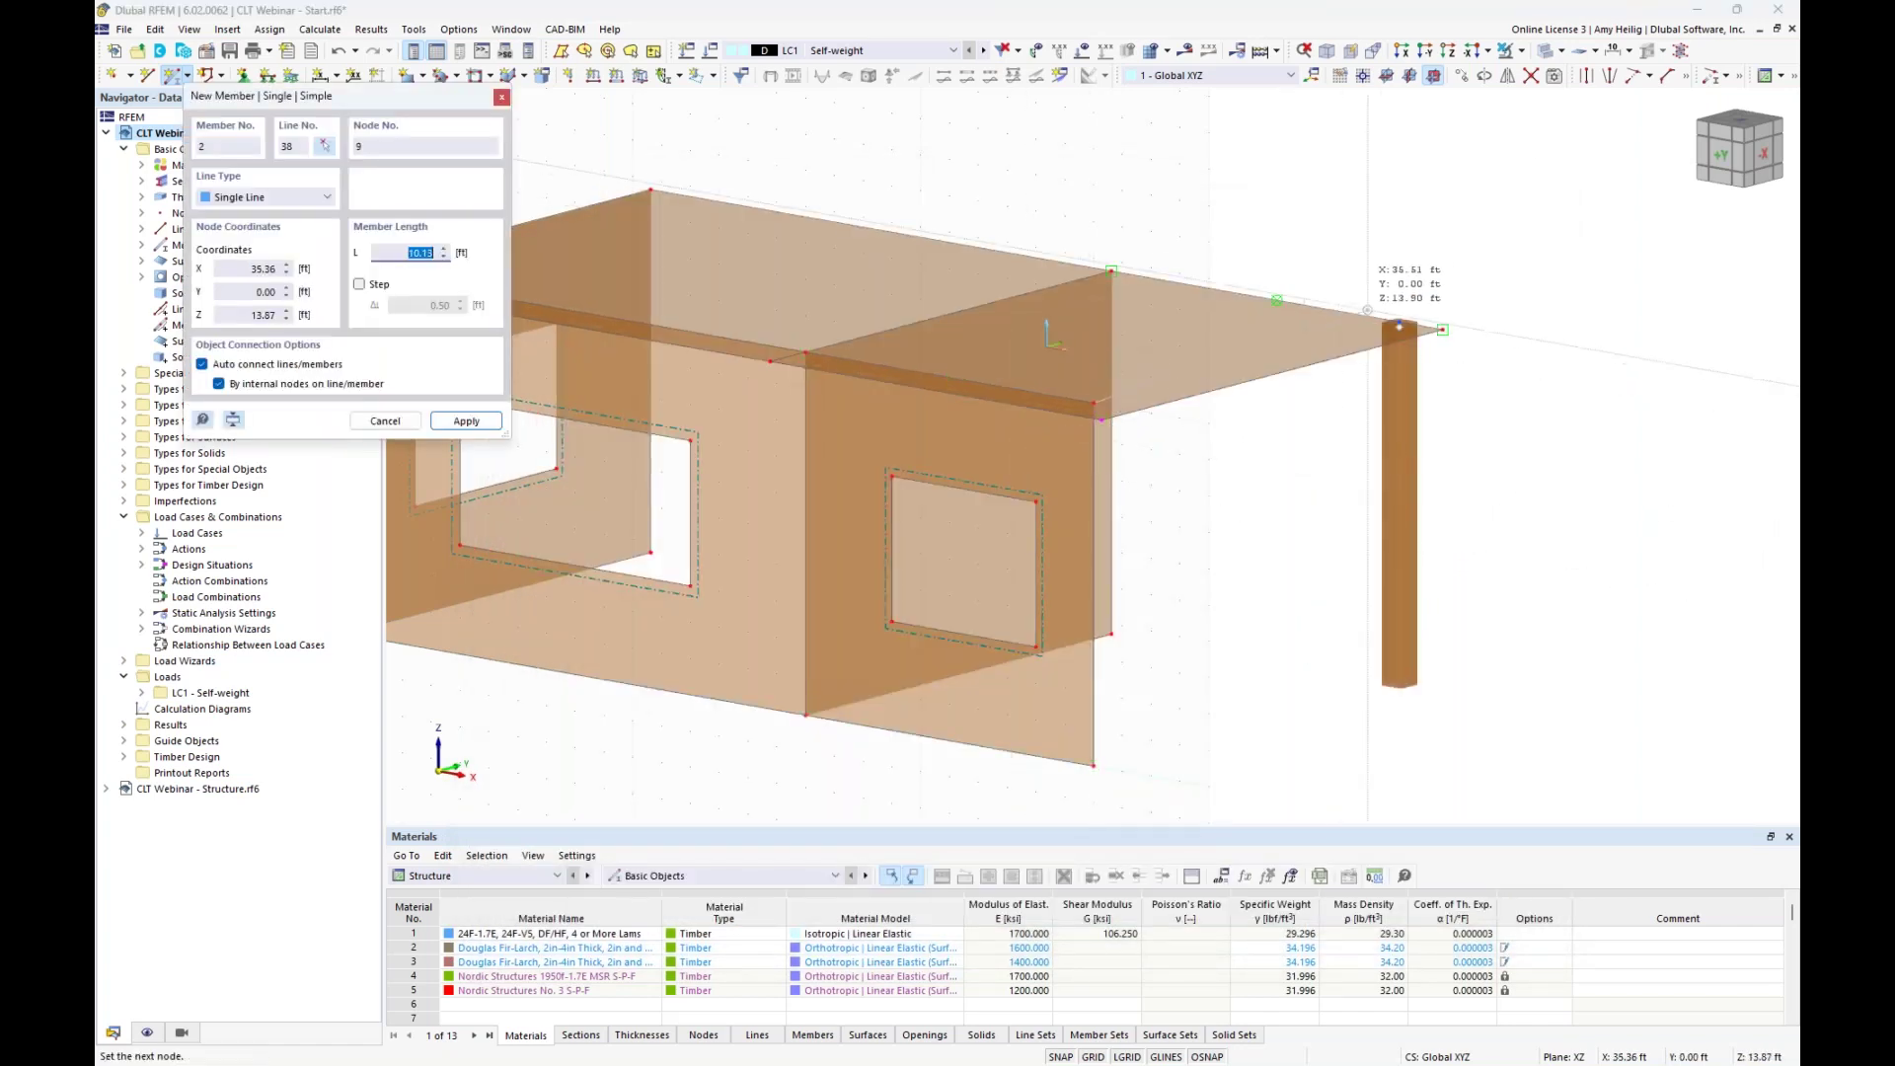
{"action": "left_click", "coordinate": [1398, 322]}
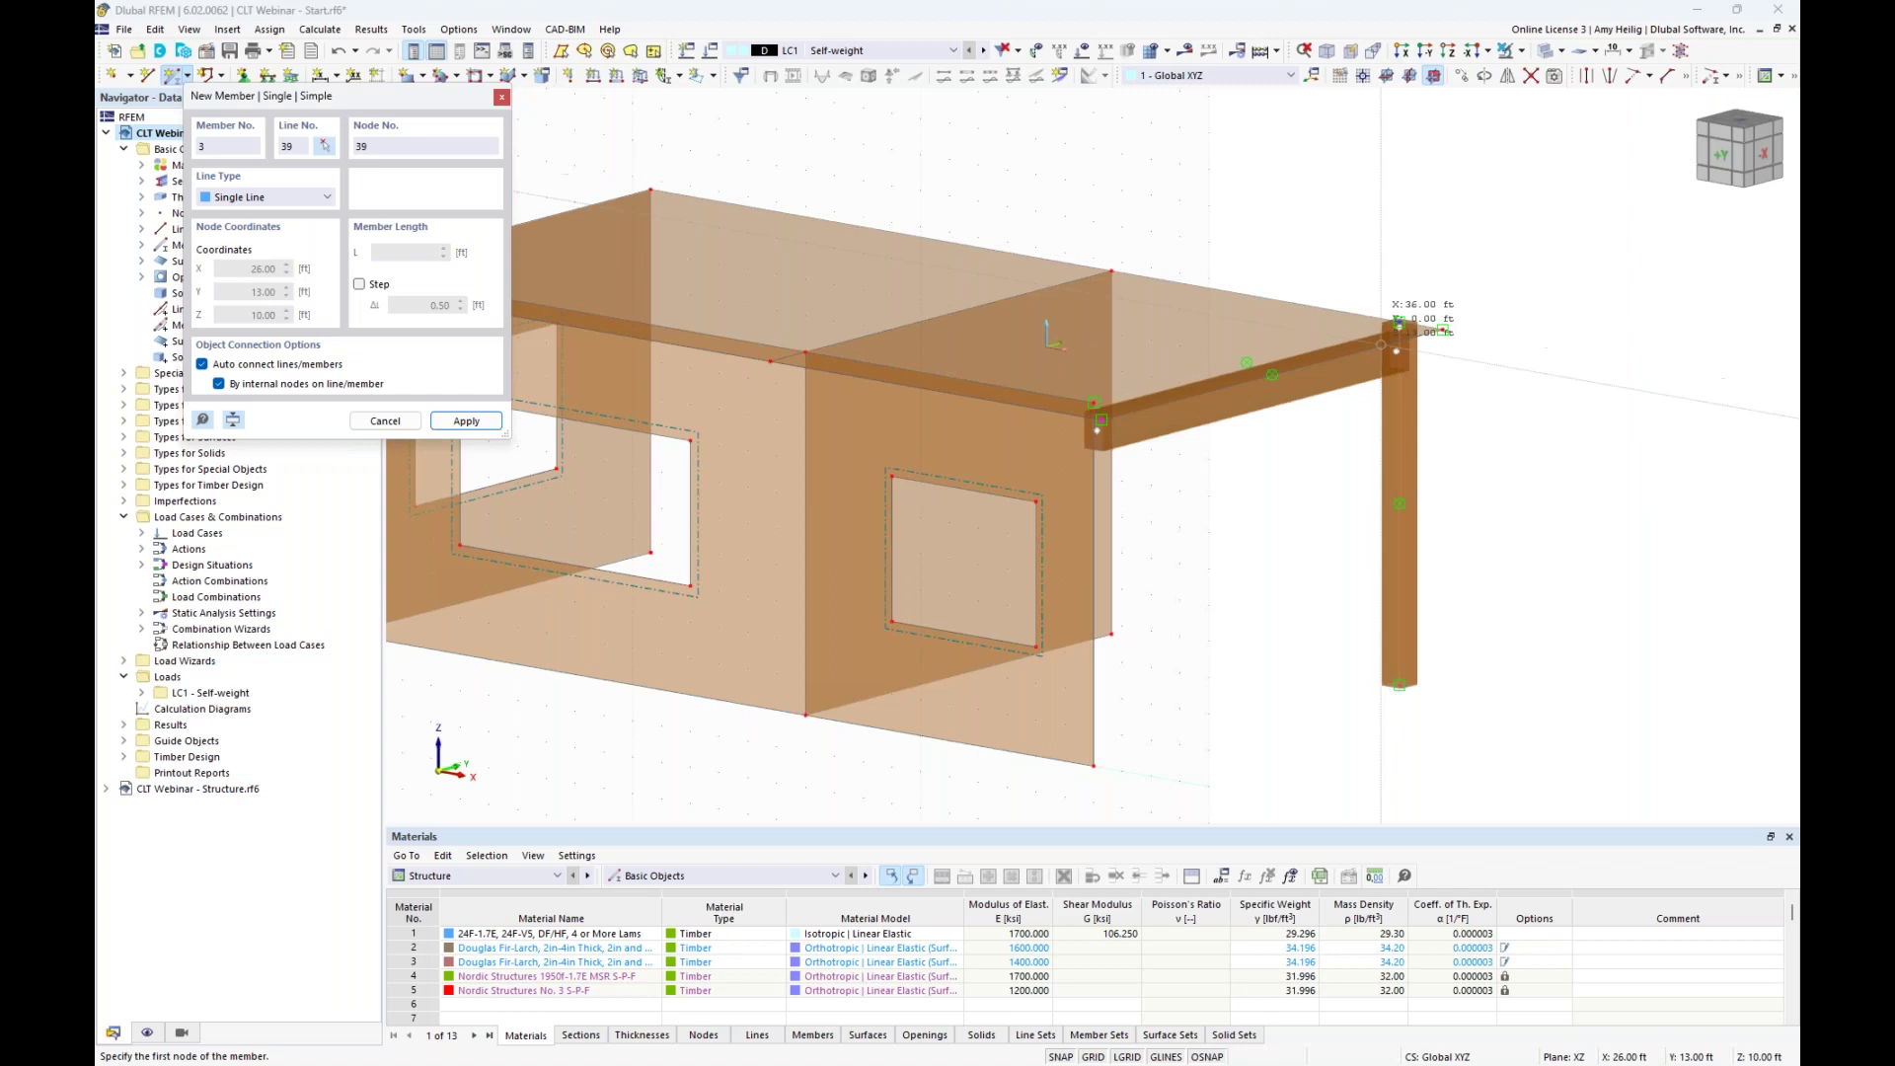
{"action": "key", "text": "Escape"}
Turn on the local axis systems of the surfaces and switch the model to a wireframe display.
{"action": "middle_click_drag", "start_coordinate": [1299, 499], "coordinate": [1210, 328], "text": "ctrl"}
{"action": "scroll", "coordinate": [1210, 329], "scroll_direction": "up", "scroll_amount": 3}
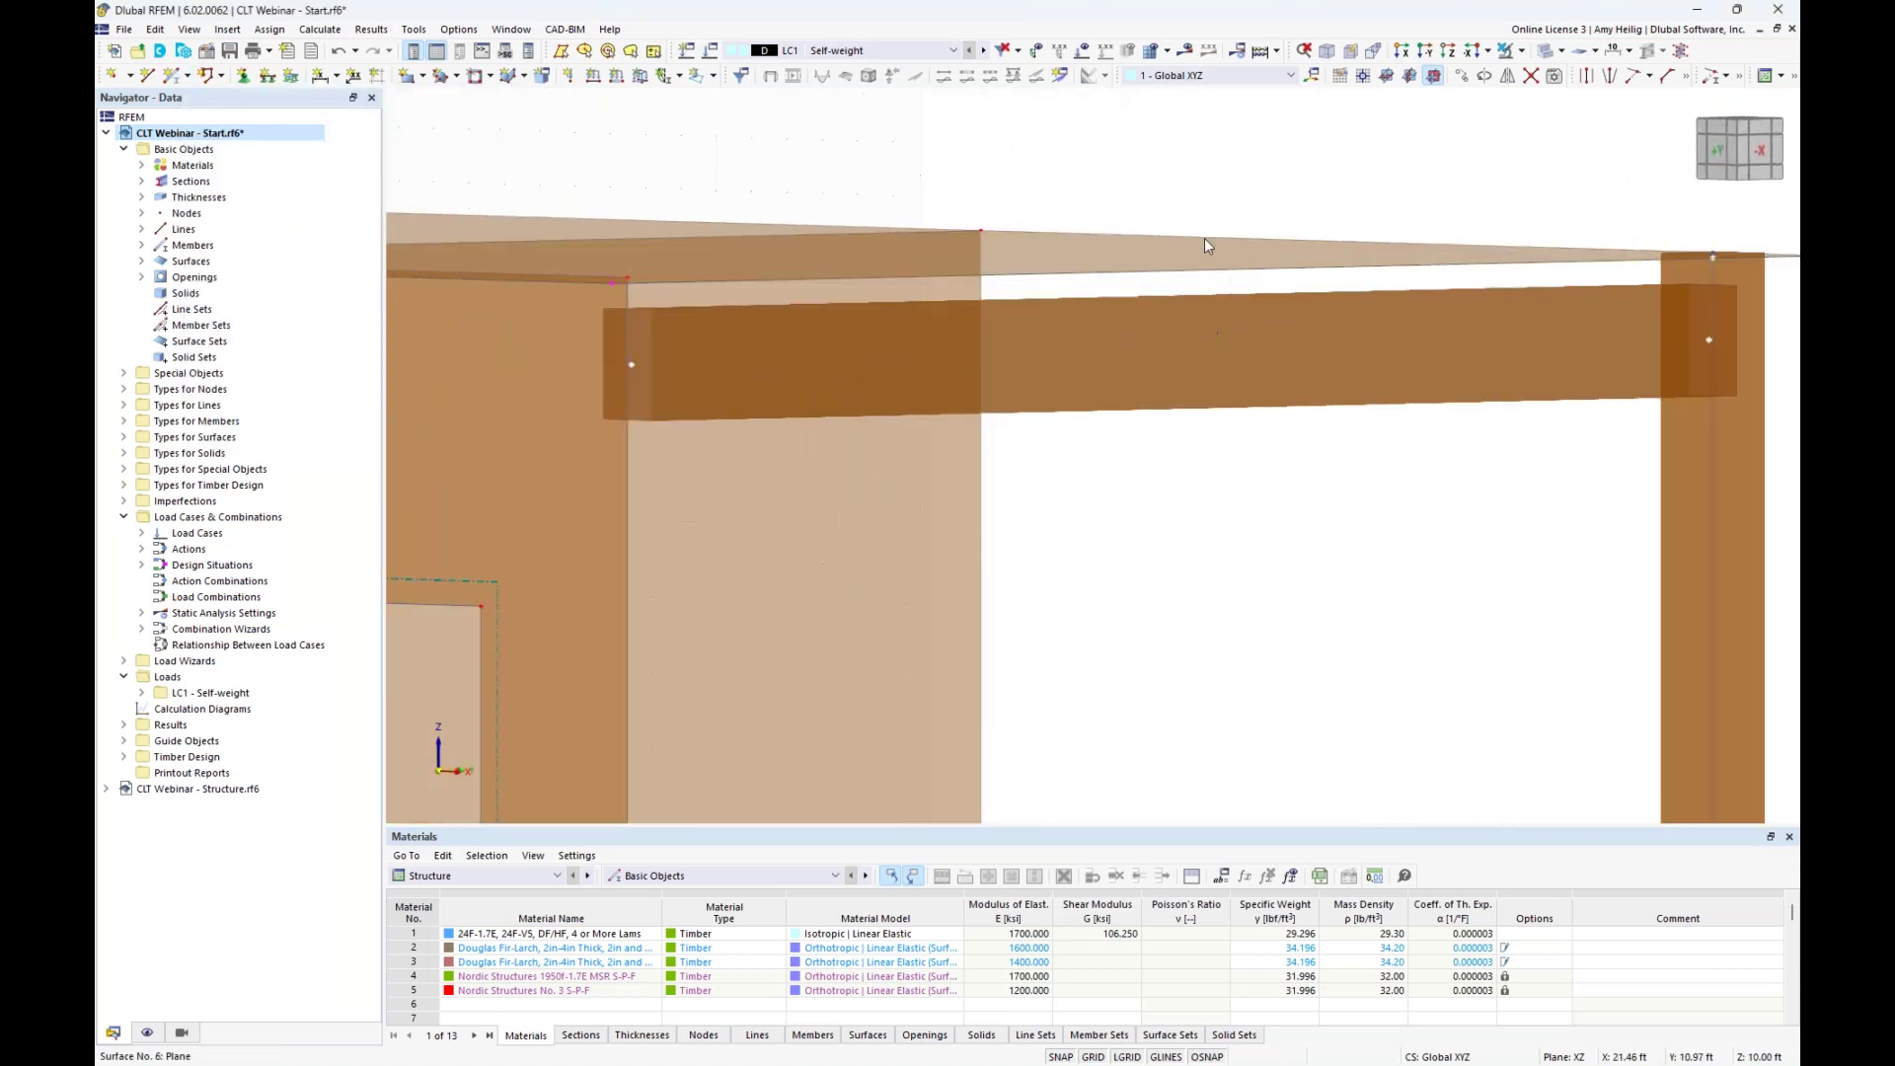
{"action": "scroll", "coordinate": [1282, 440], "scroll_direction": "down", "scroll_amount": 5}
{"action": "middle_click_drag", "start_coordinate": [1282, 465], "coordinate": [1337, 520], "text": "ctrl"}
{"action": "scroll", "coordinate": [1348, 608], "scroll_direction": "down", "scroll_amount": 1}
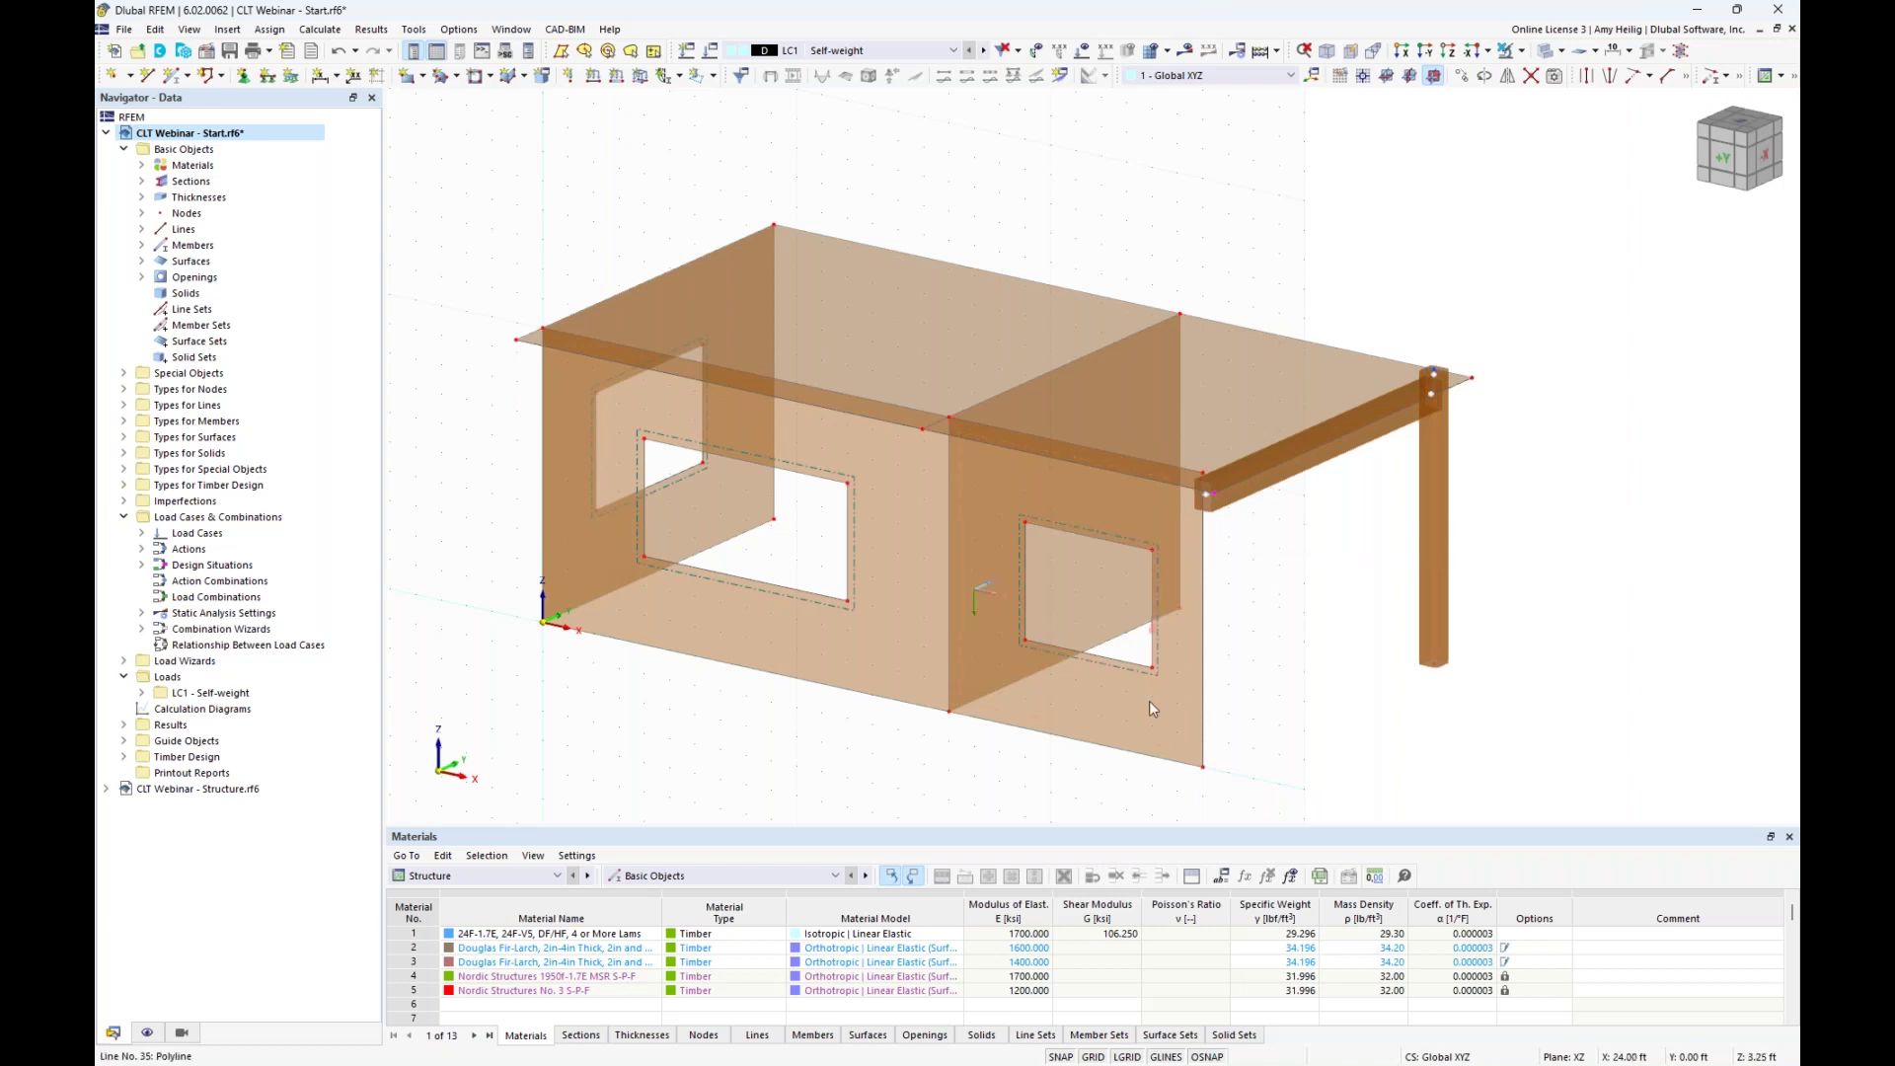
{"action": "left_click", "coordinate": [1153, 732]}
{"action": "right_click", "coordinate": [1151, 730]}
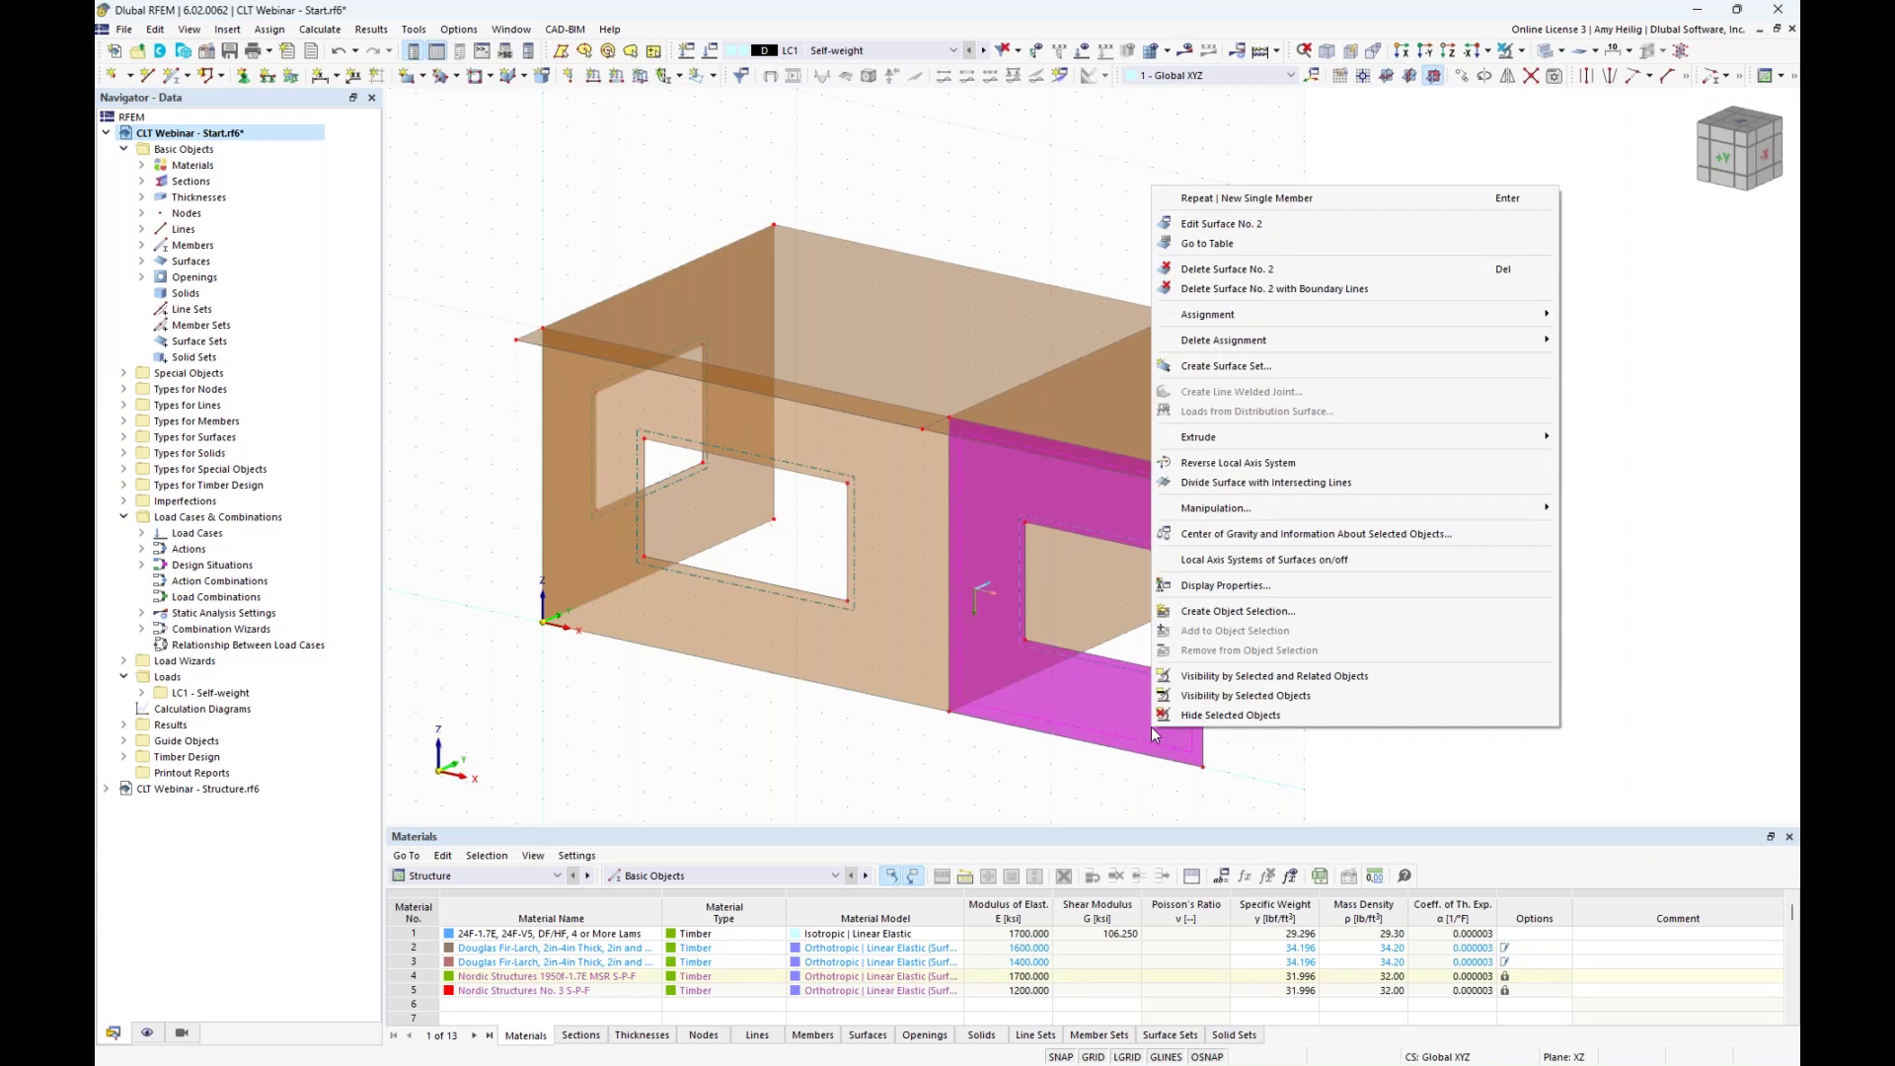
{"action": "left_click", "coordinate": [1212, 559]}
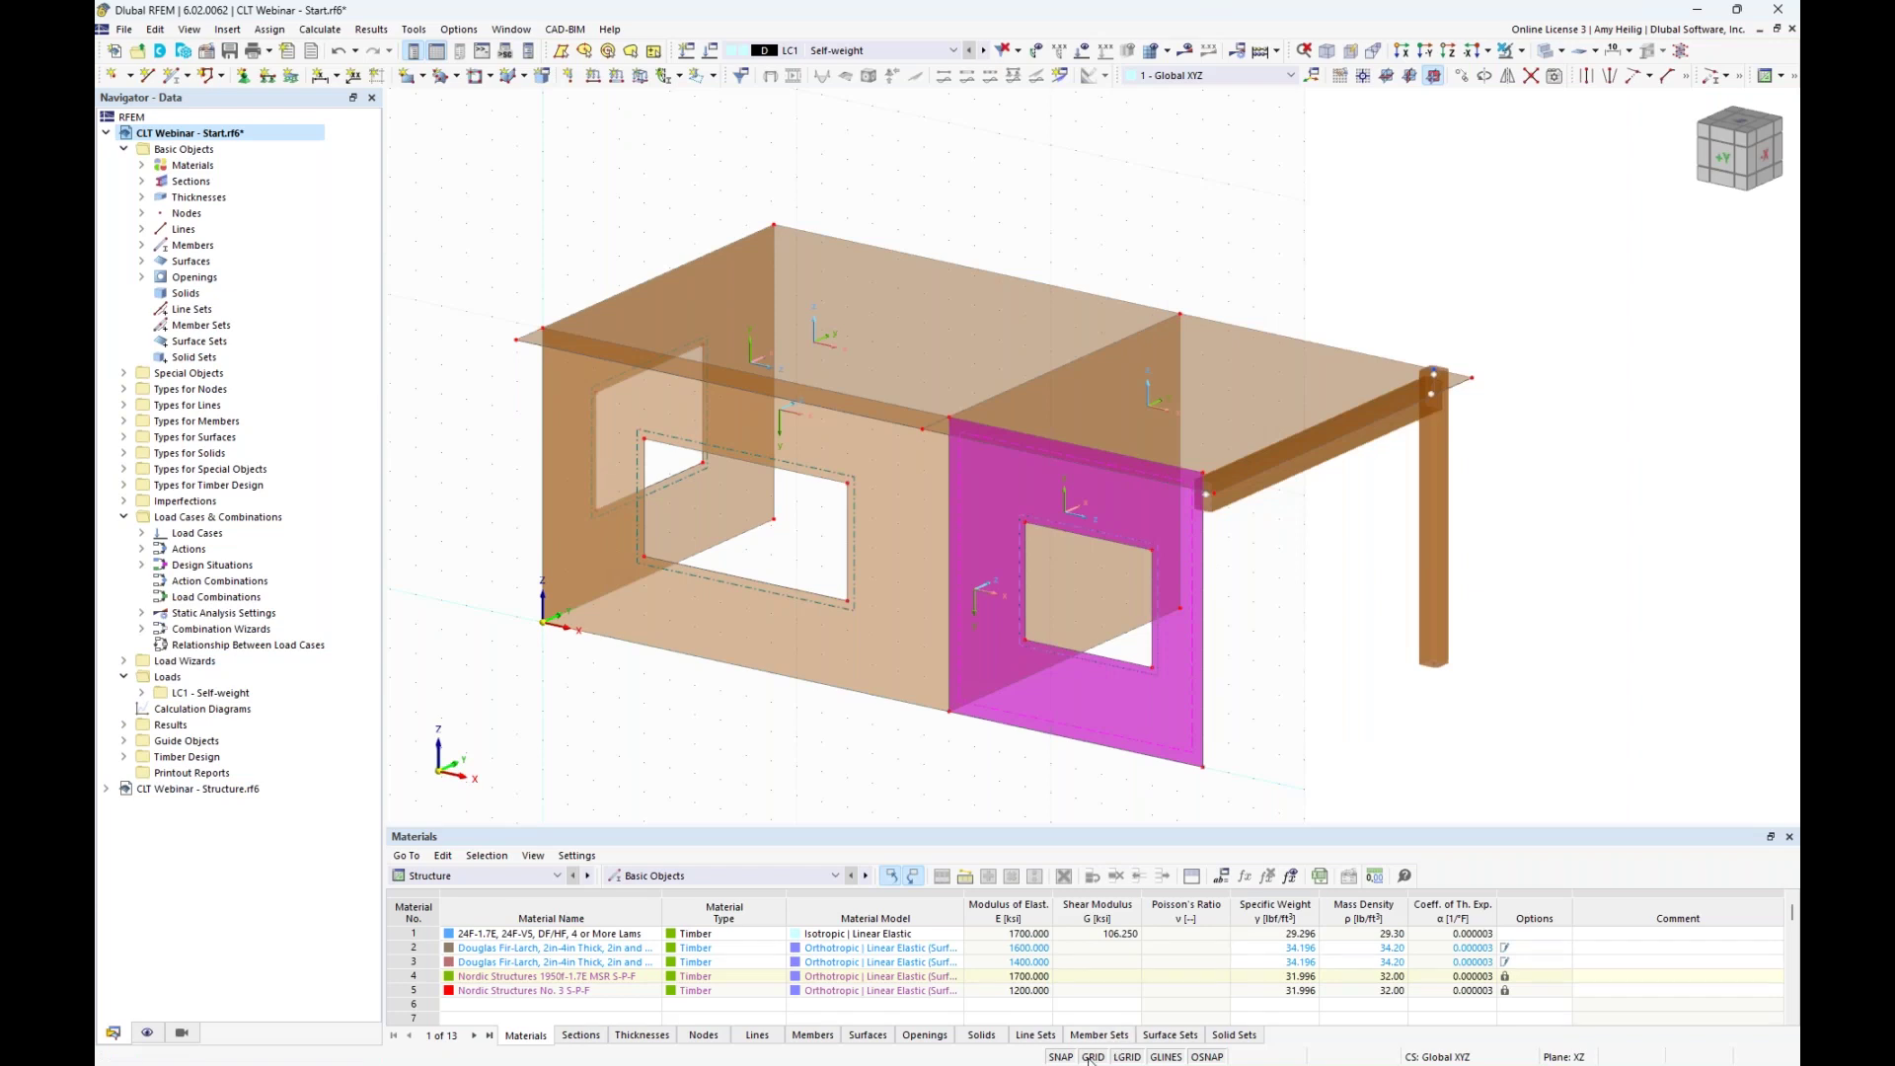
{"action": "left_click", "coordinate": [1547, 50]}
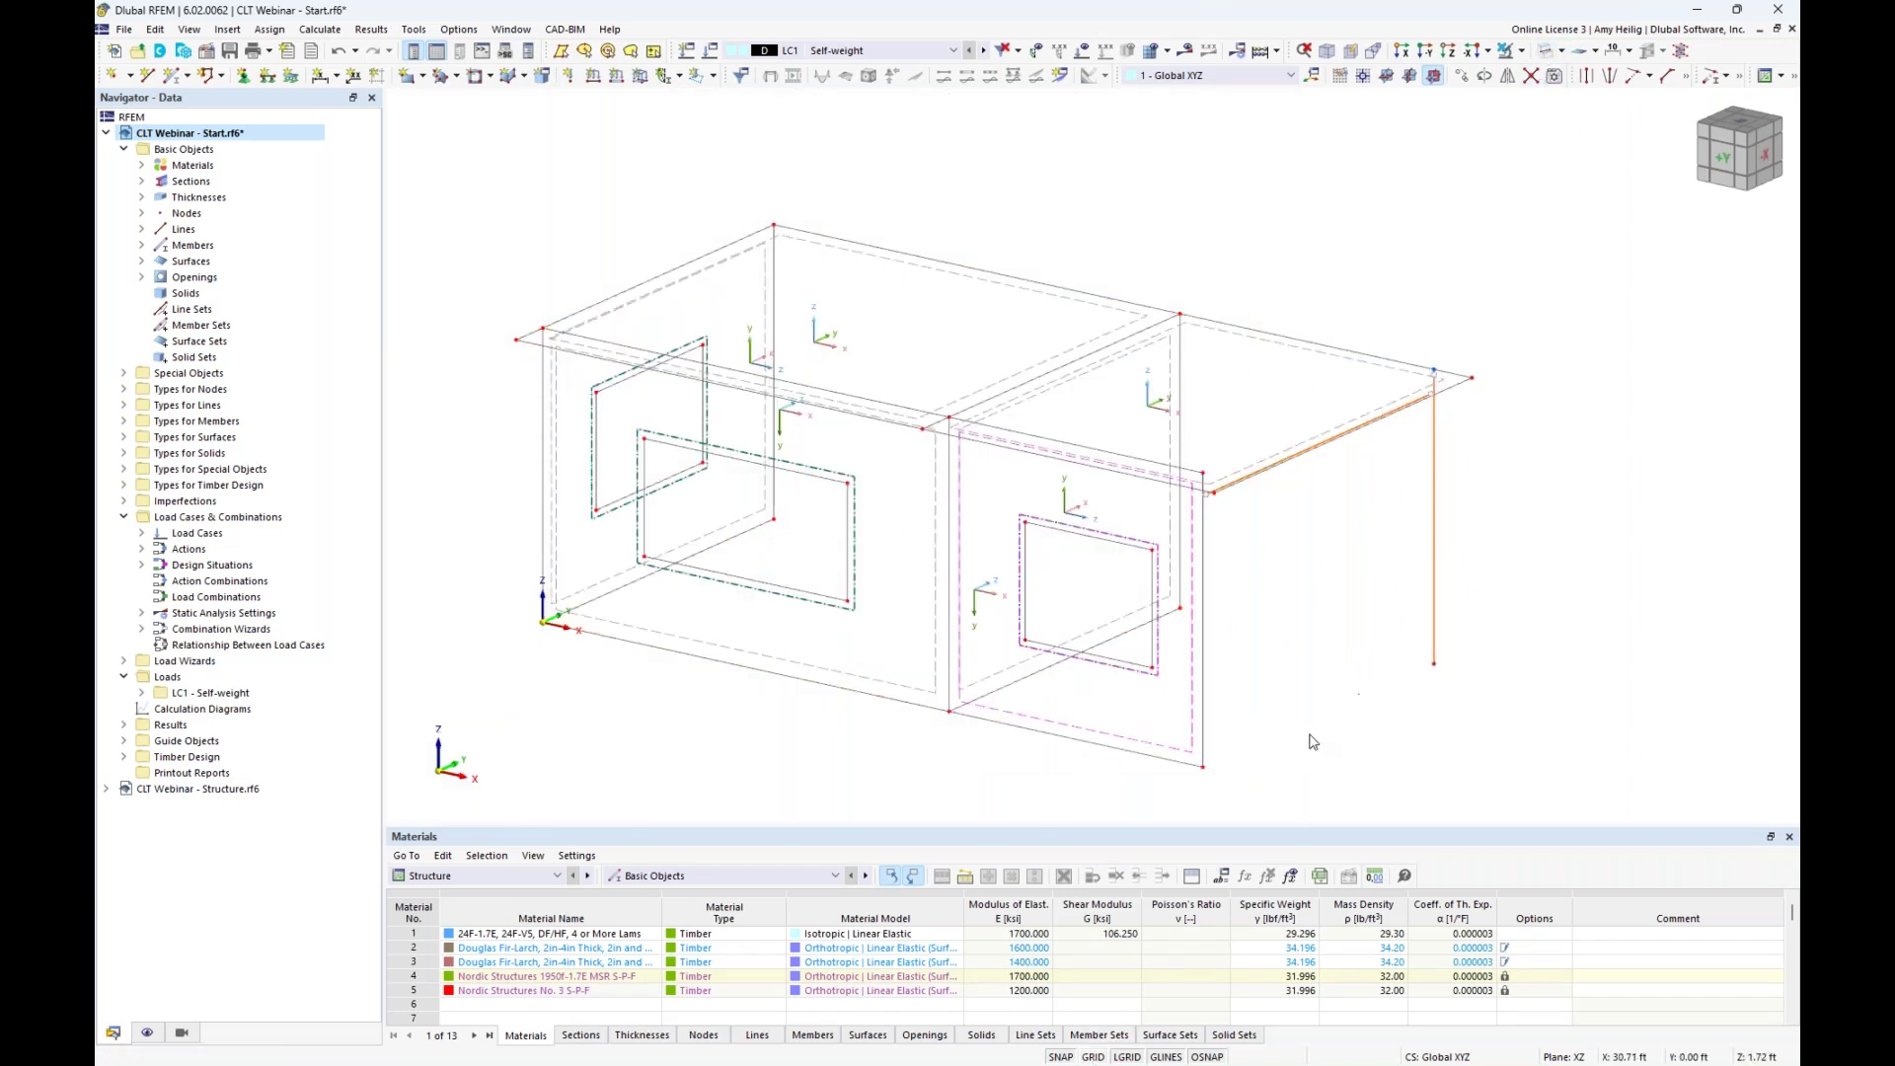
{"action": "middle_click_drag", "start_coordinate": [1267, 626], "coordinate": [1332, 633], "text": "ctrl"}
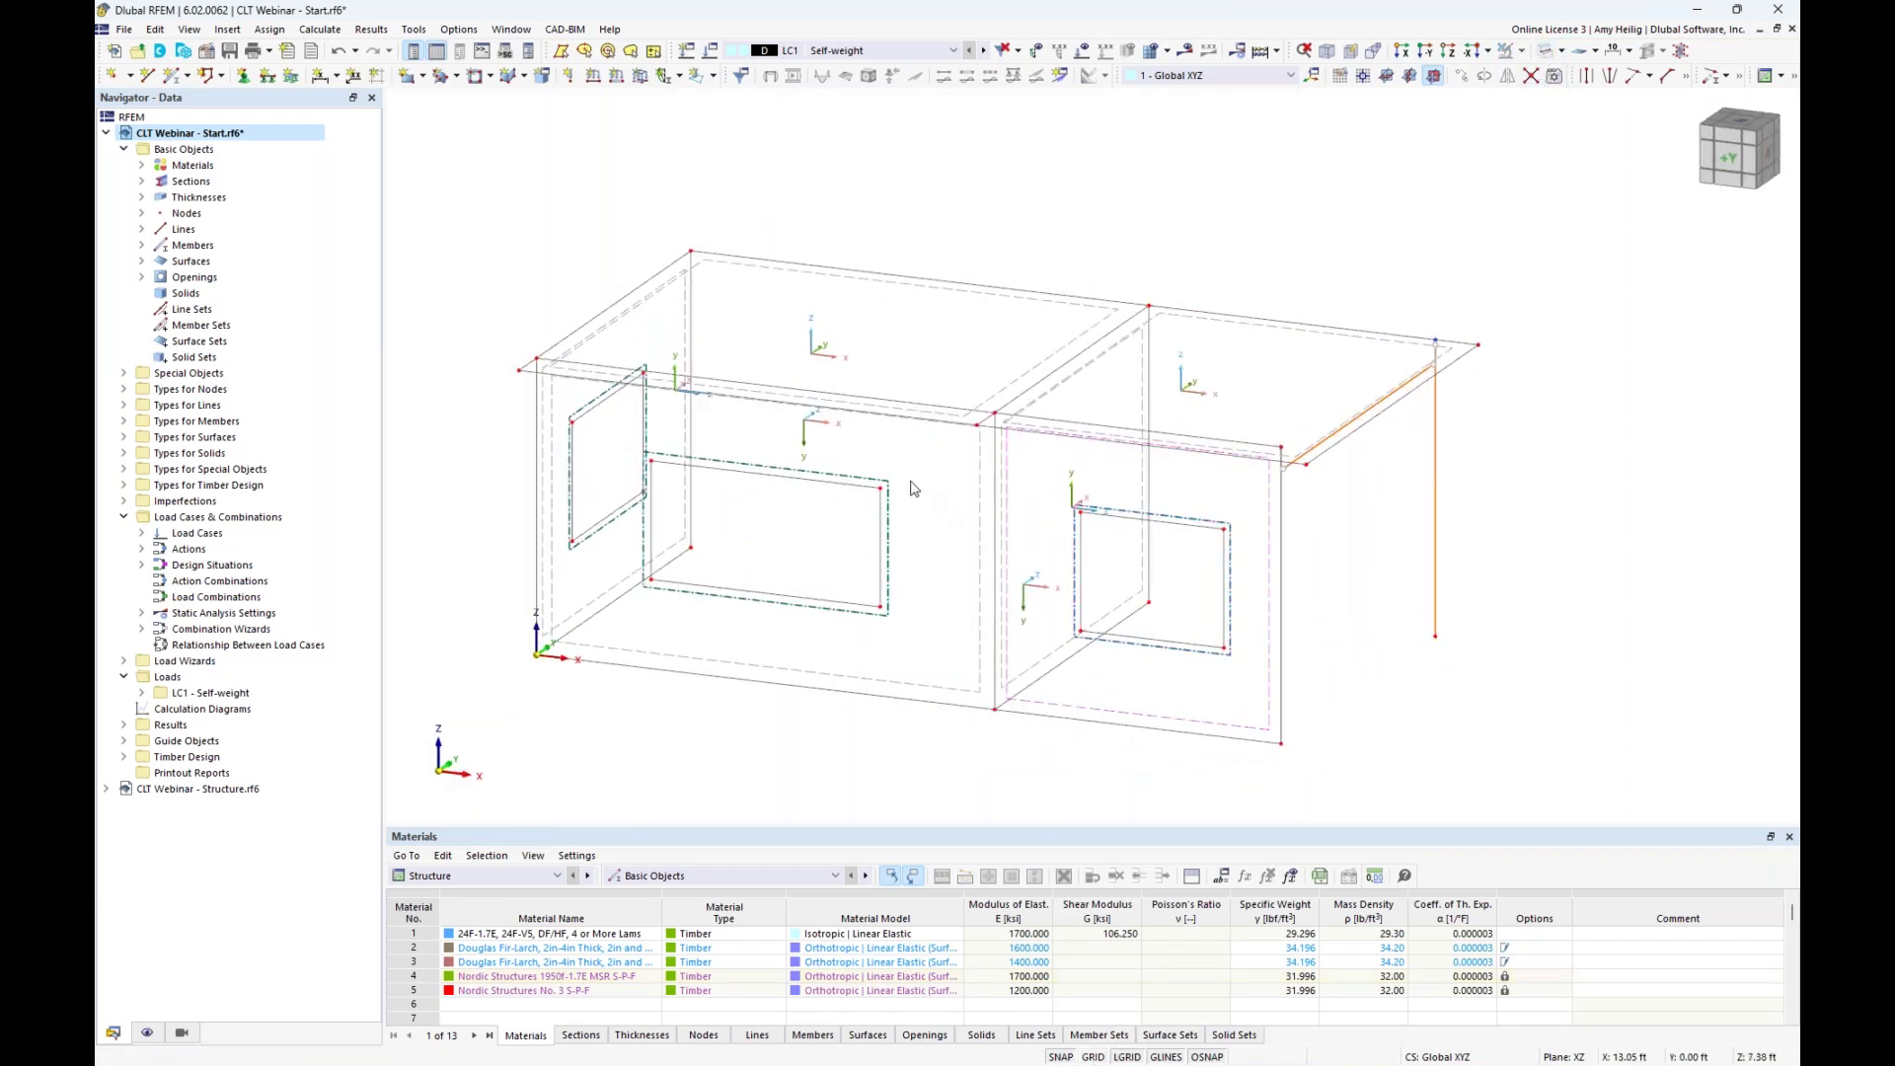
{"action": "scroll", "coordinate": [881, 513], "scroll_direction": "up", "scroll_amount": 3}
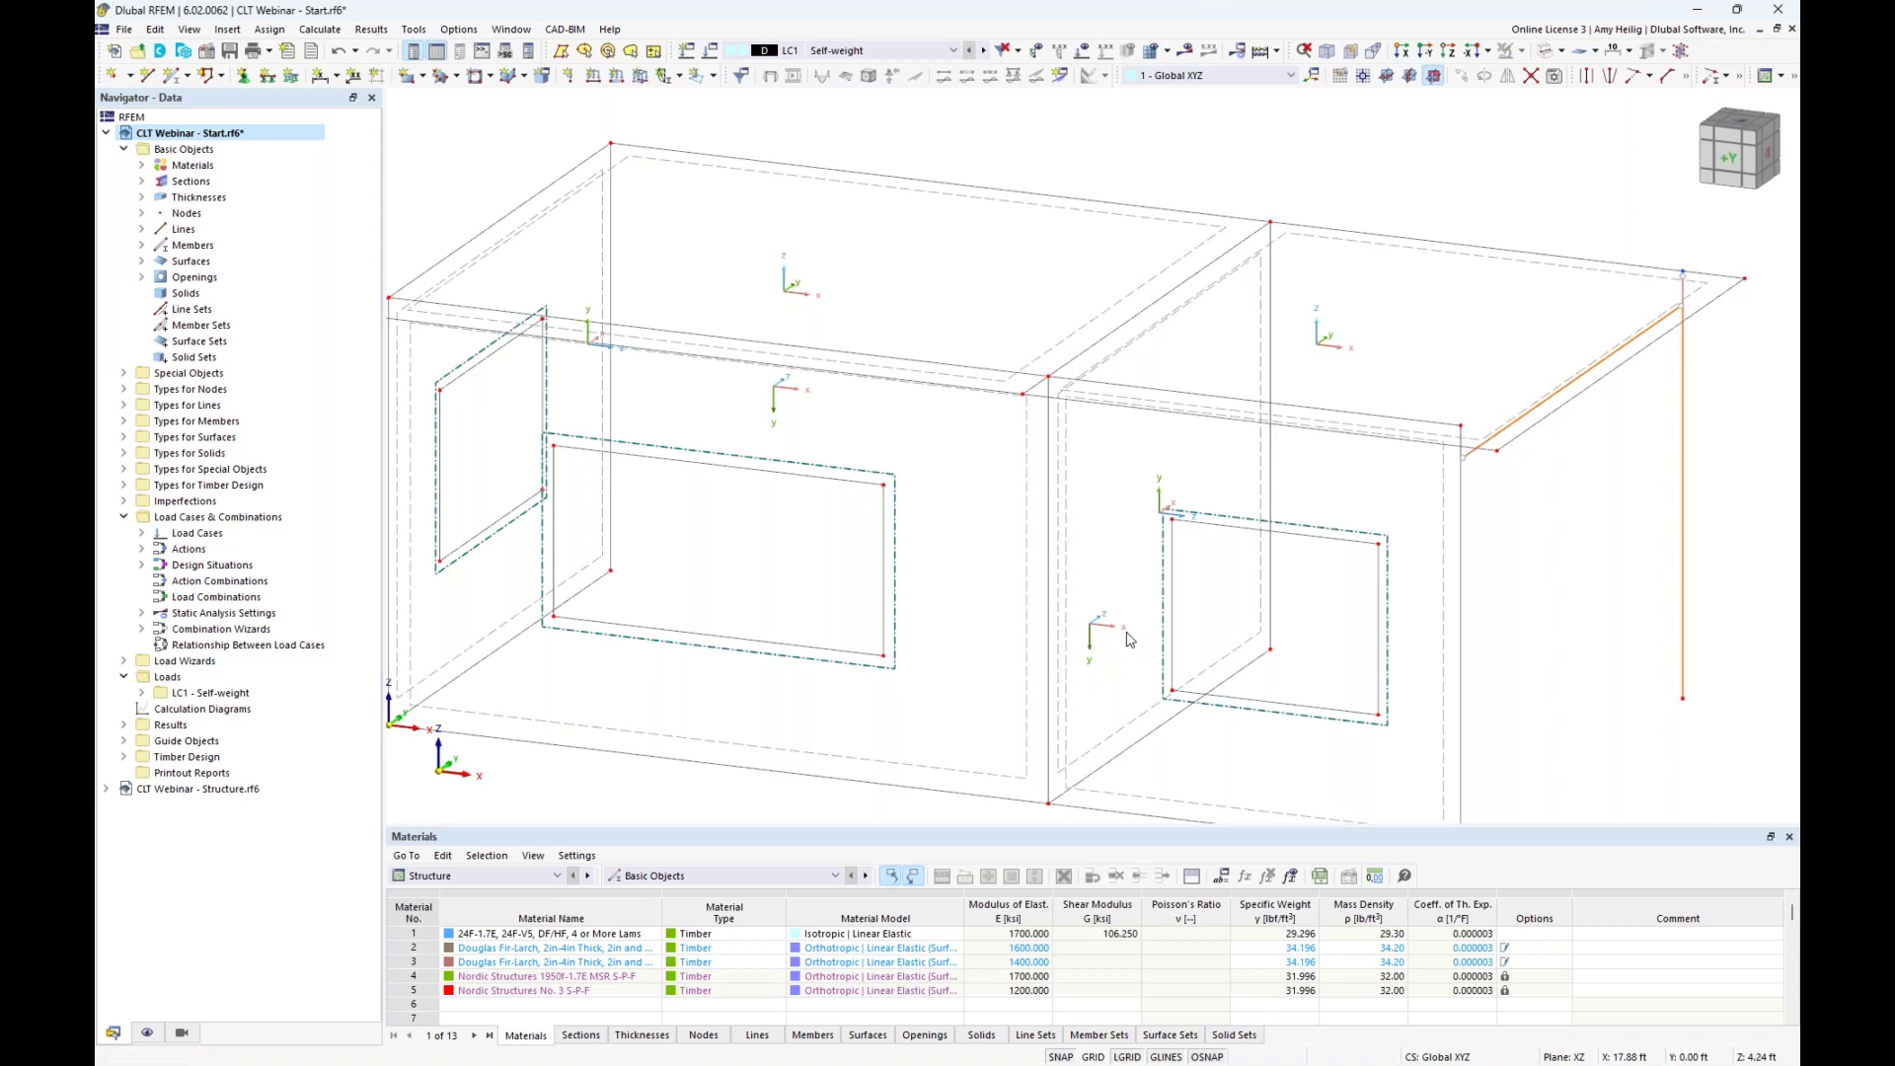
{"action": "scroll", "coordinate": [1130, 638], "scroll_direction": "down", "scroll_amount": 2}
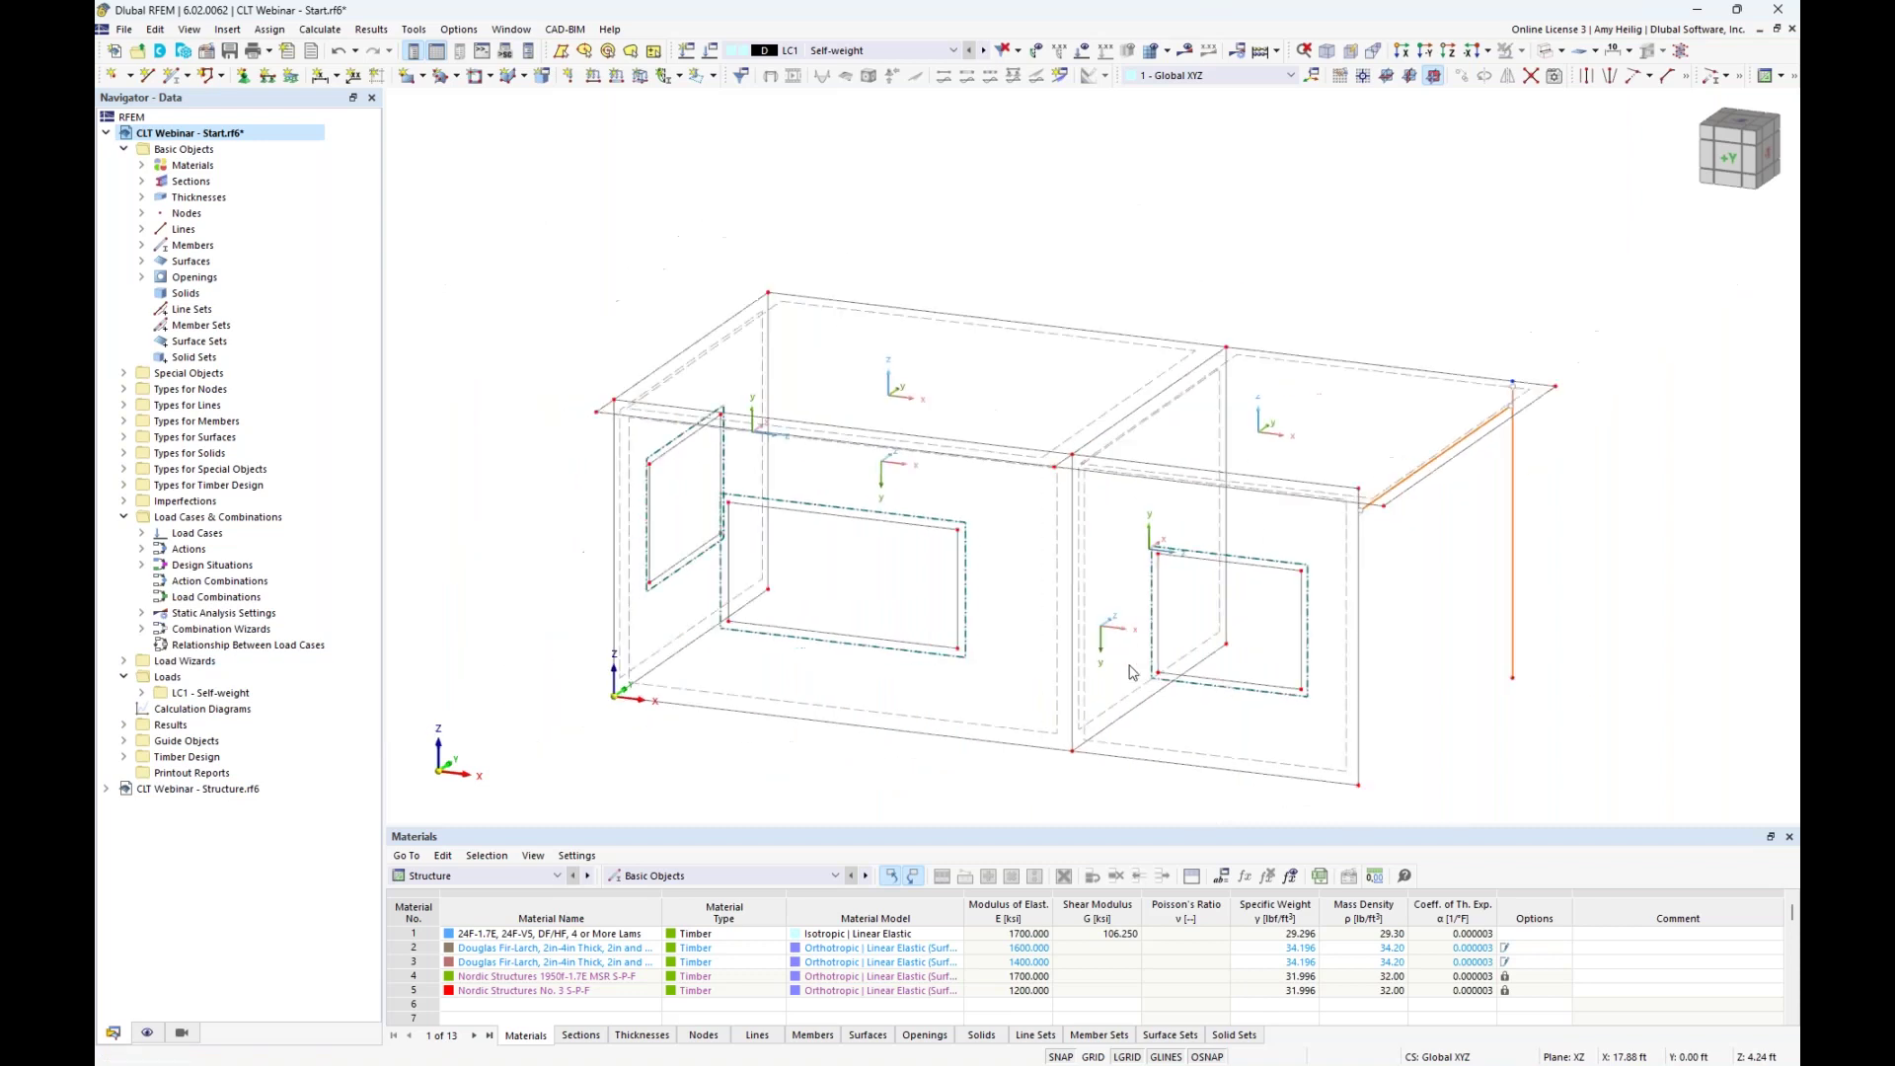
Turn off the surfaces' local axis systems and show their layer directions with indices instead.
{"action": "right_click", "coordinate": [1251, 769]}
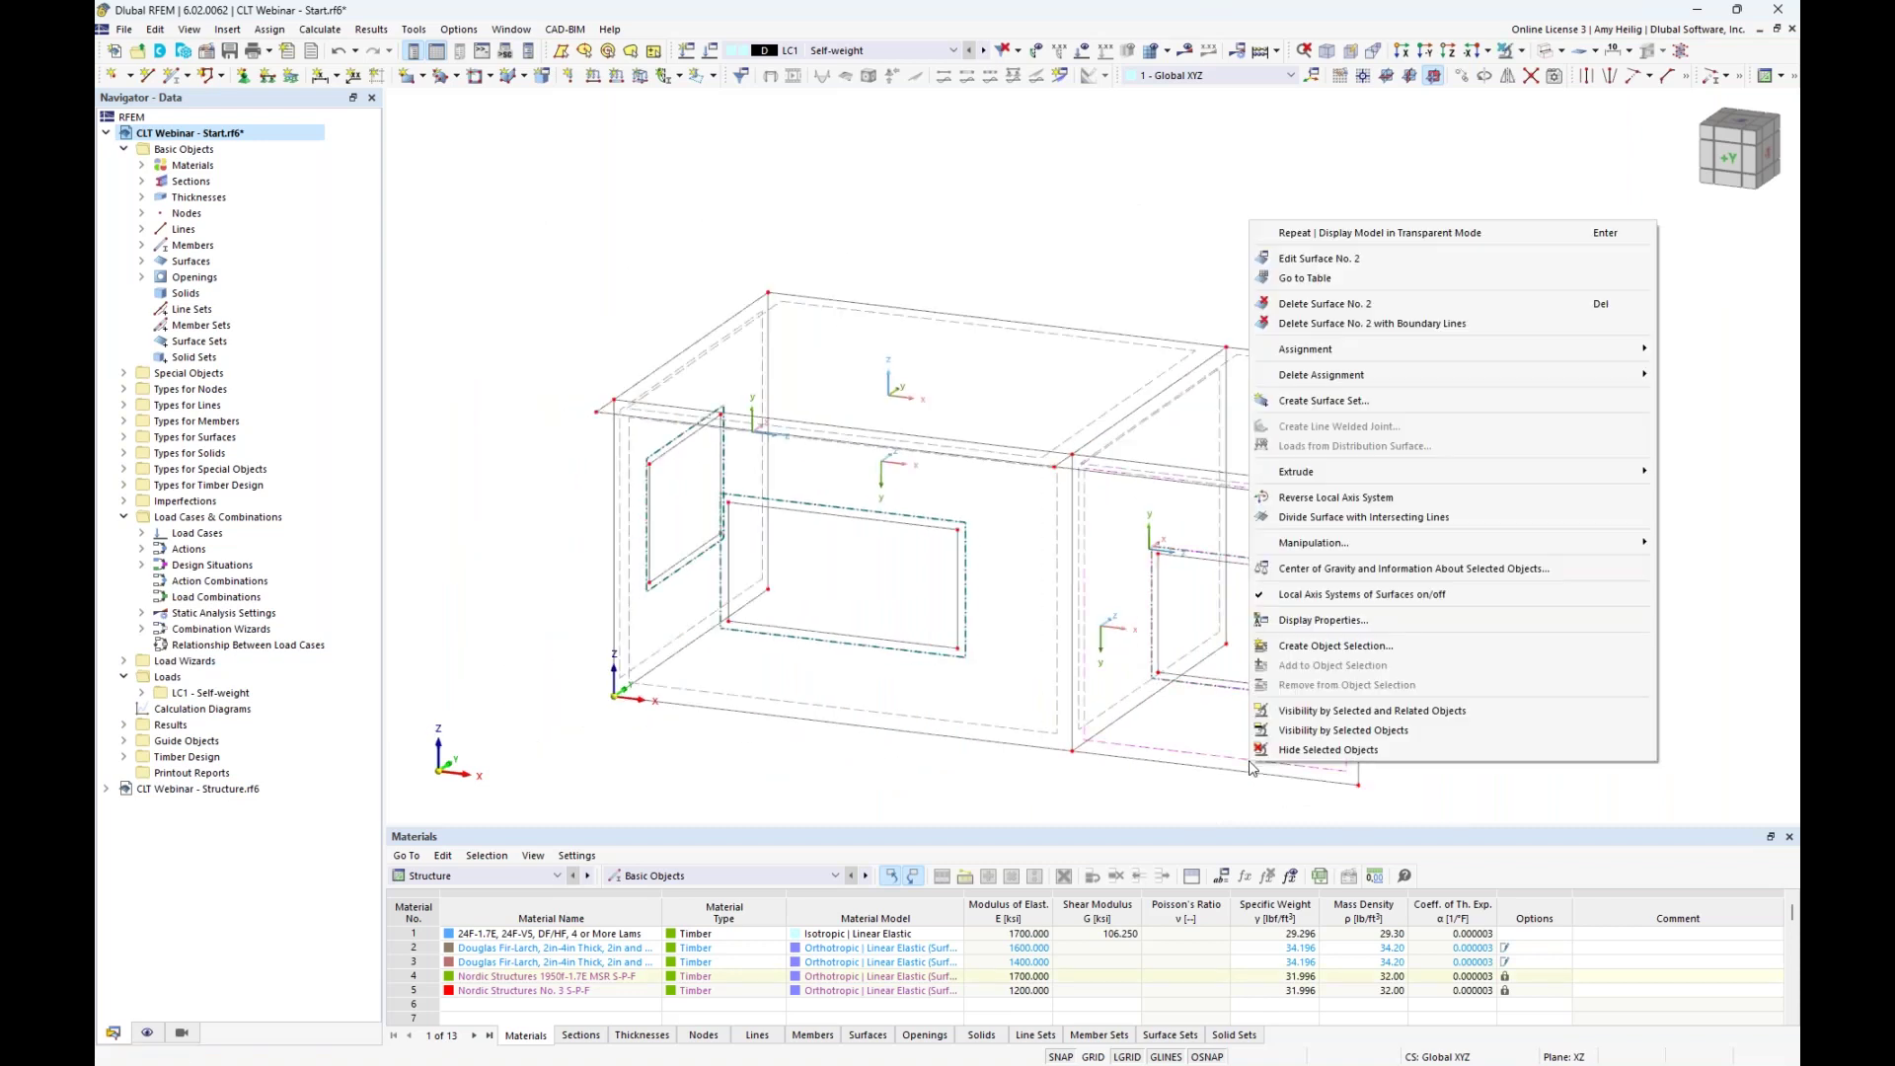
{"action": "left_click", "coordinate": [1318, 602]}
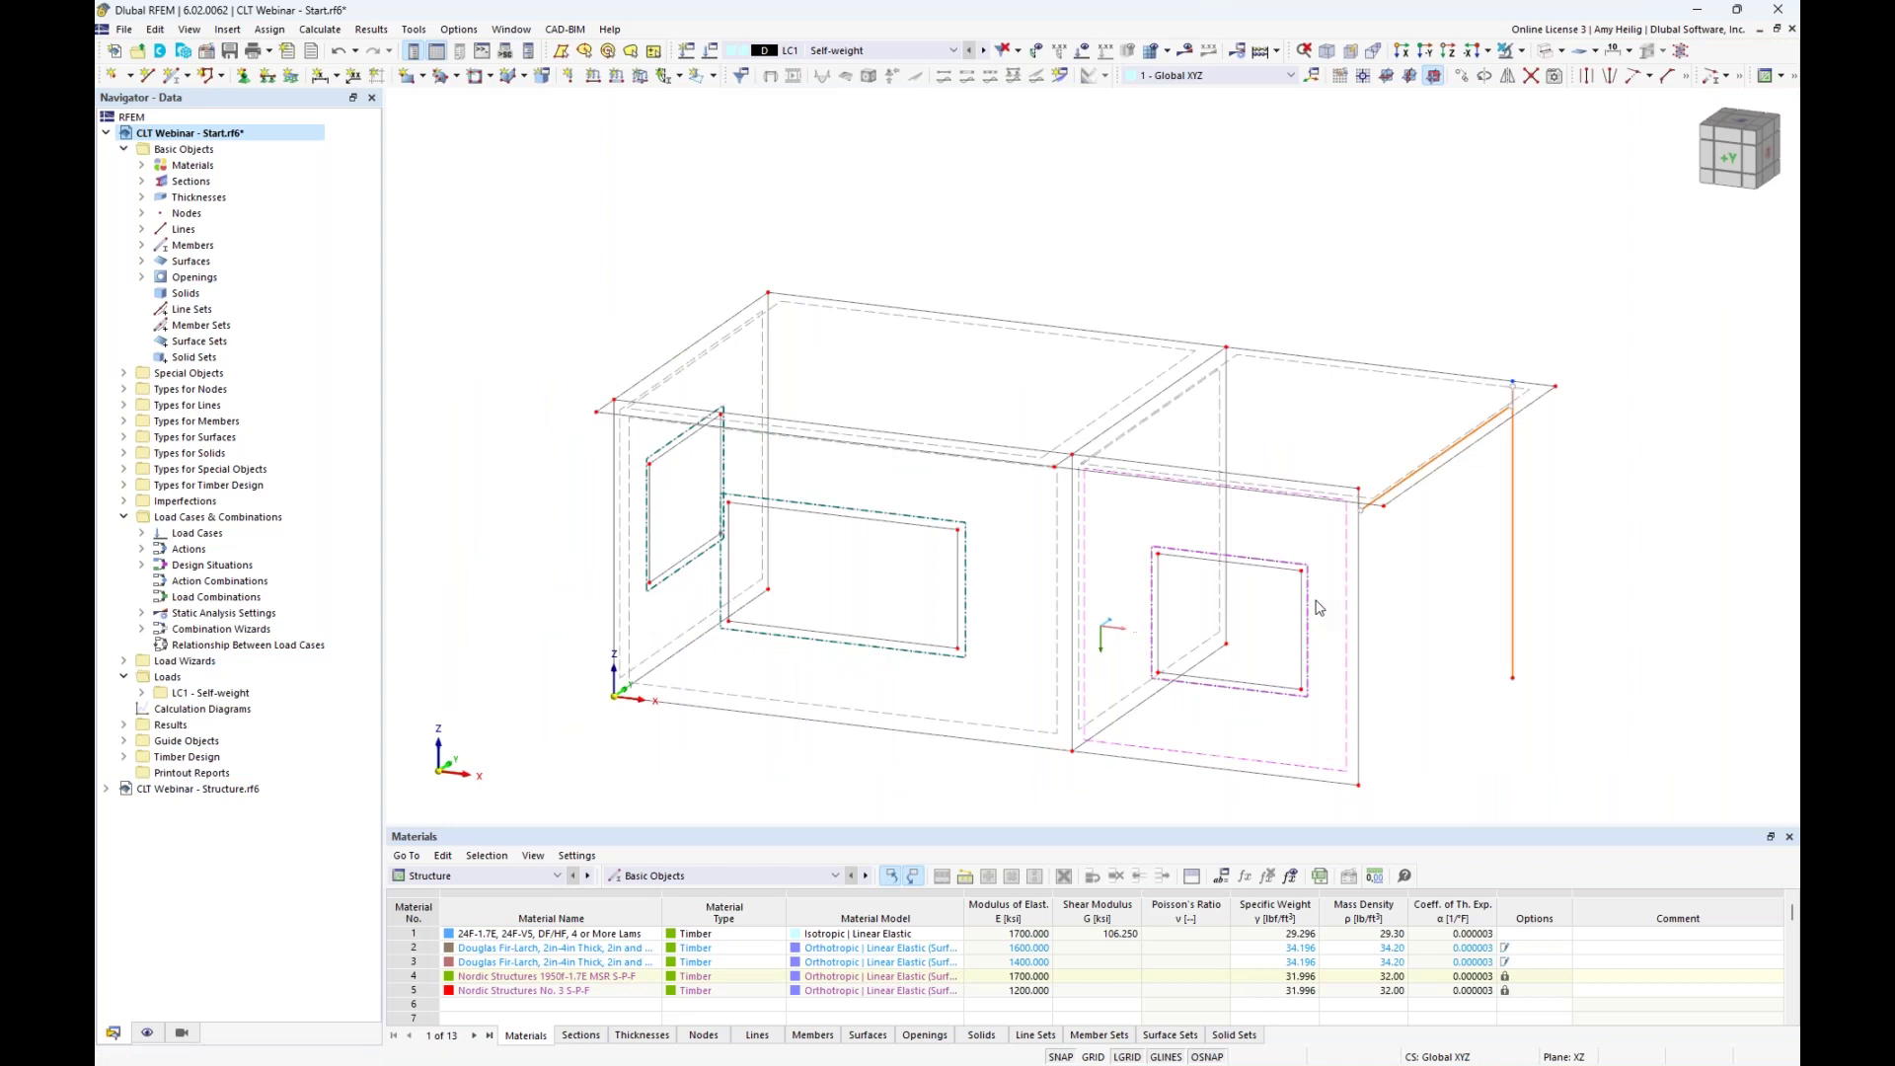
{"action": "left_click", "coordinate": [148, 1034]}
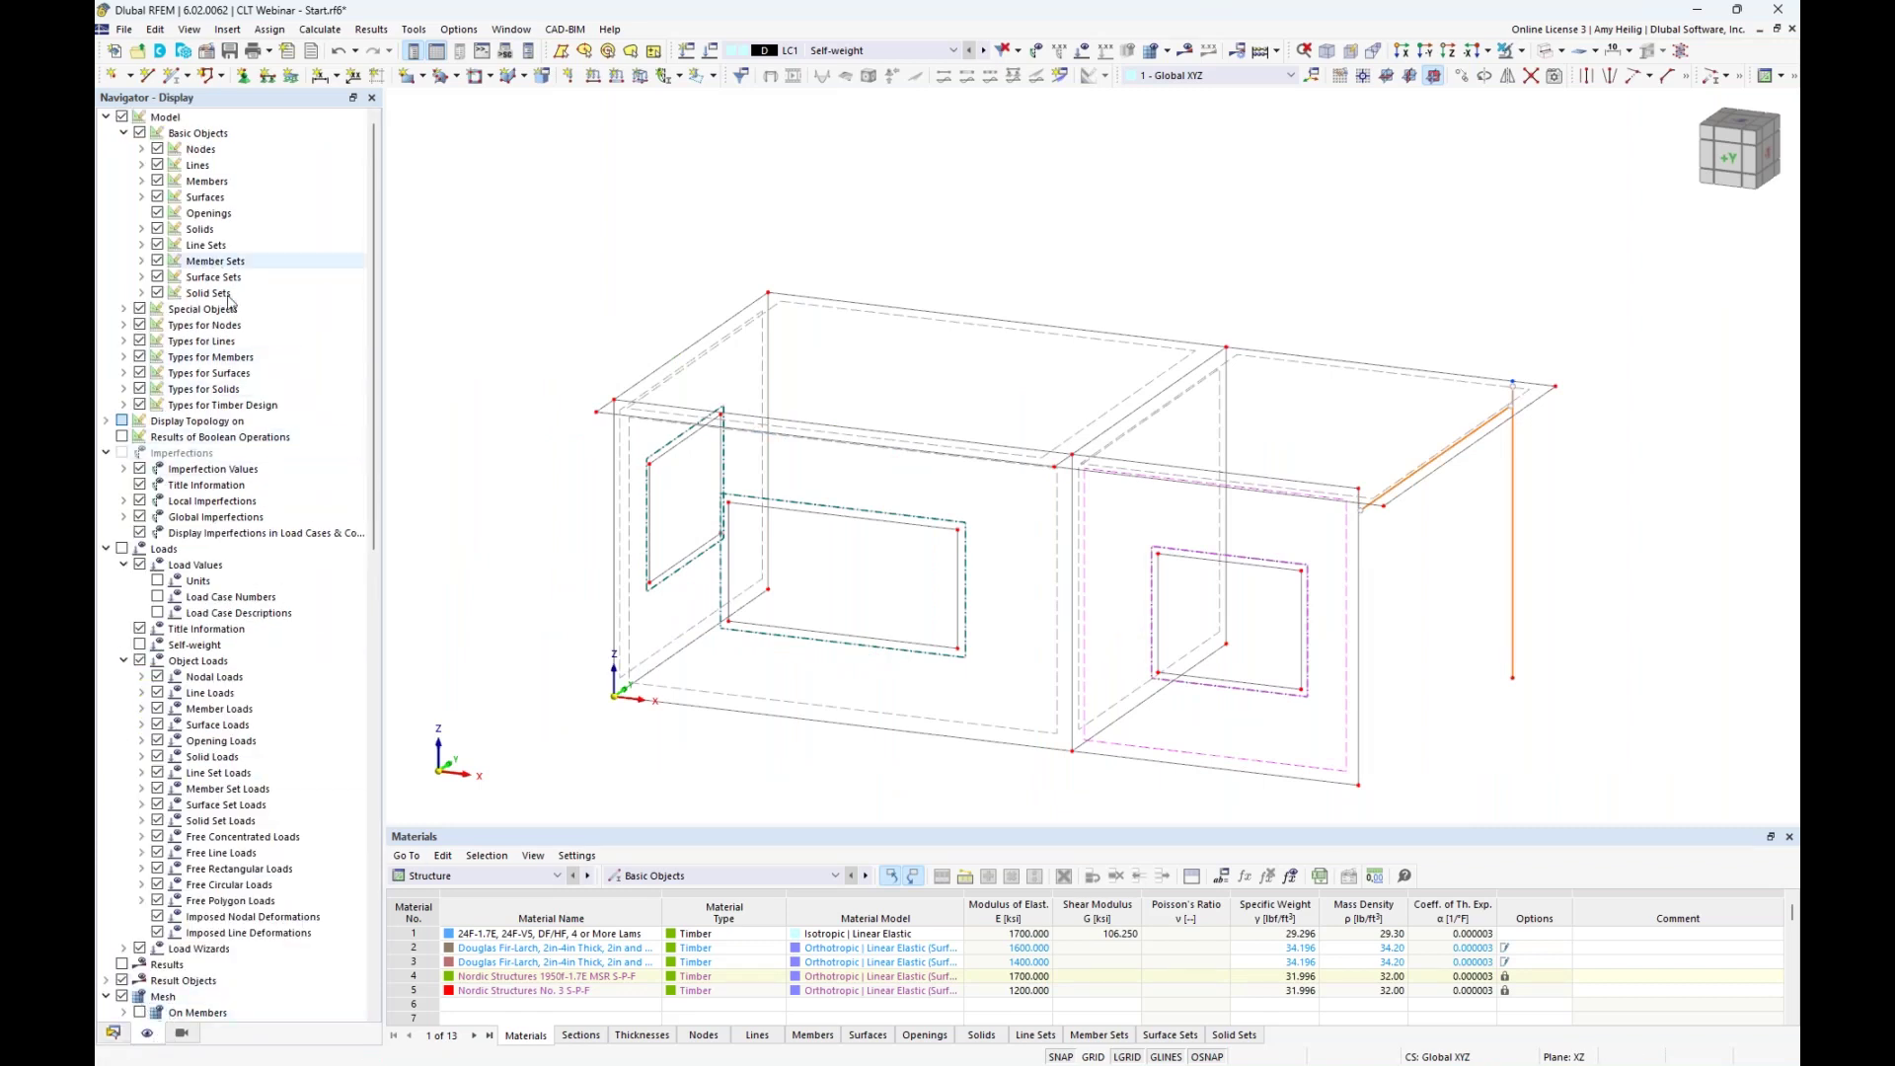
{"action": "left_click", "coordinate": [142, 197]}
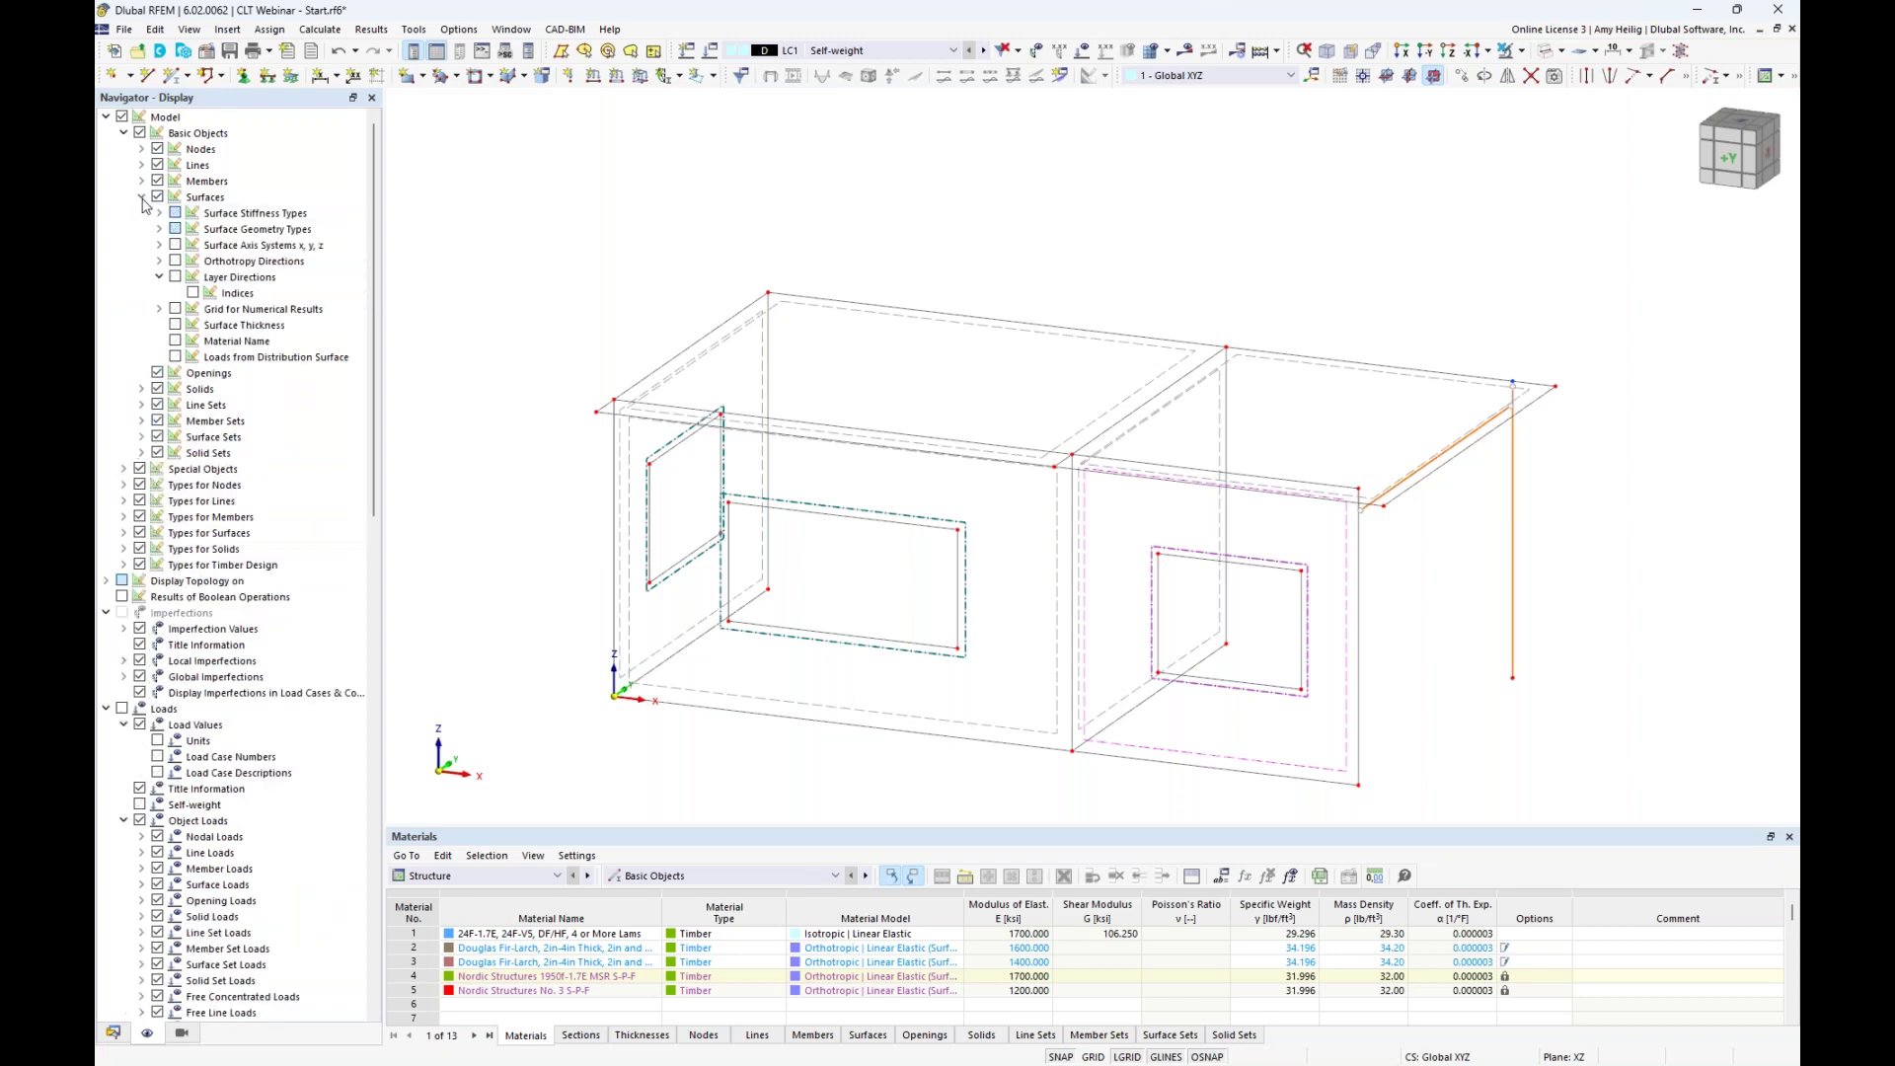
{"action": "left_click", "coordinate": [174, 276]}
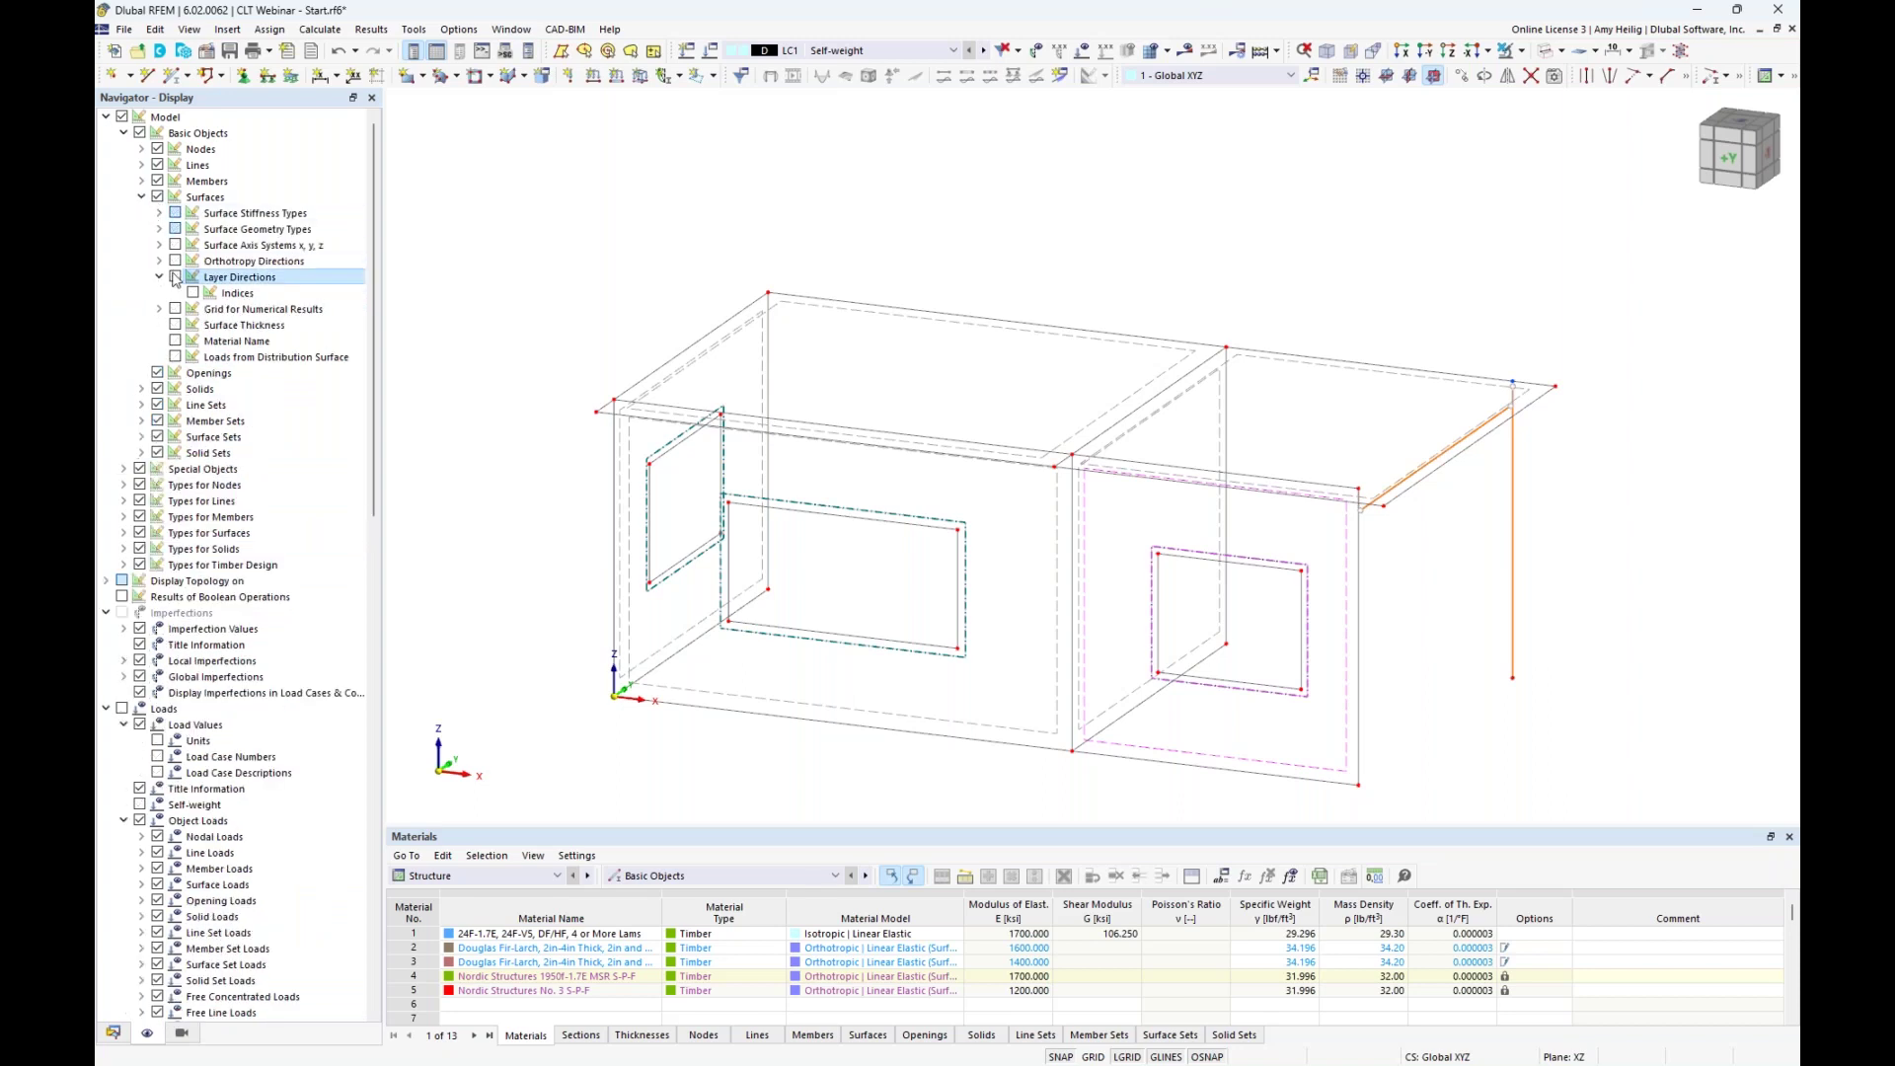
{"action": "left_click", "coordinate": [193, 293]}
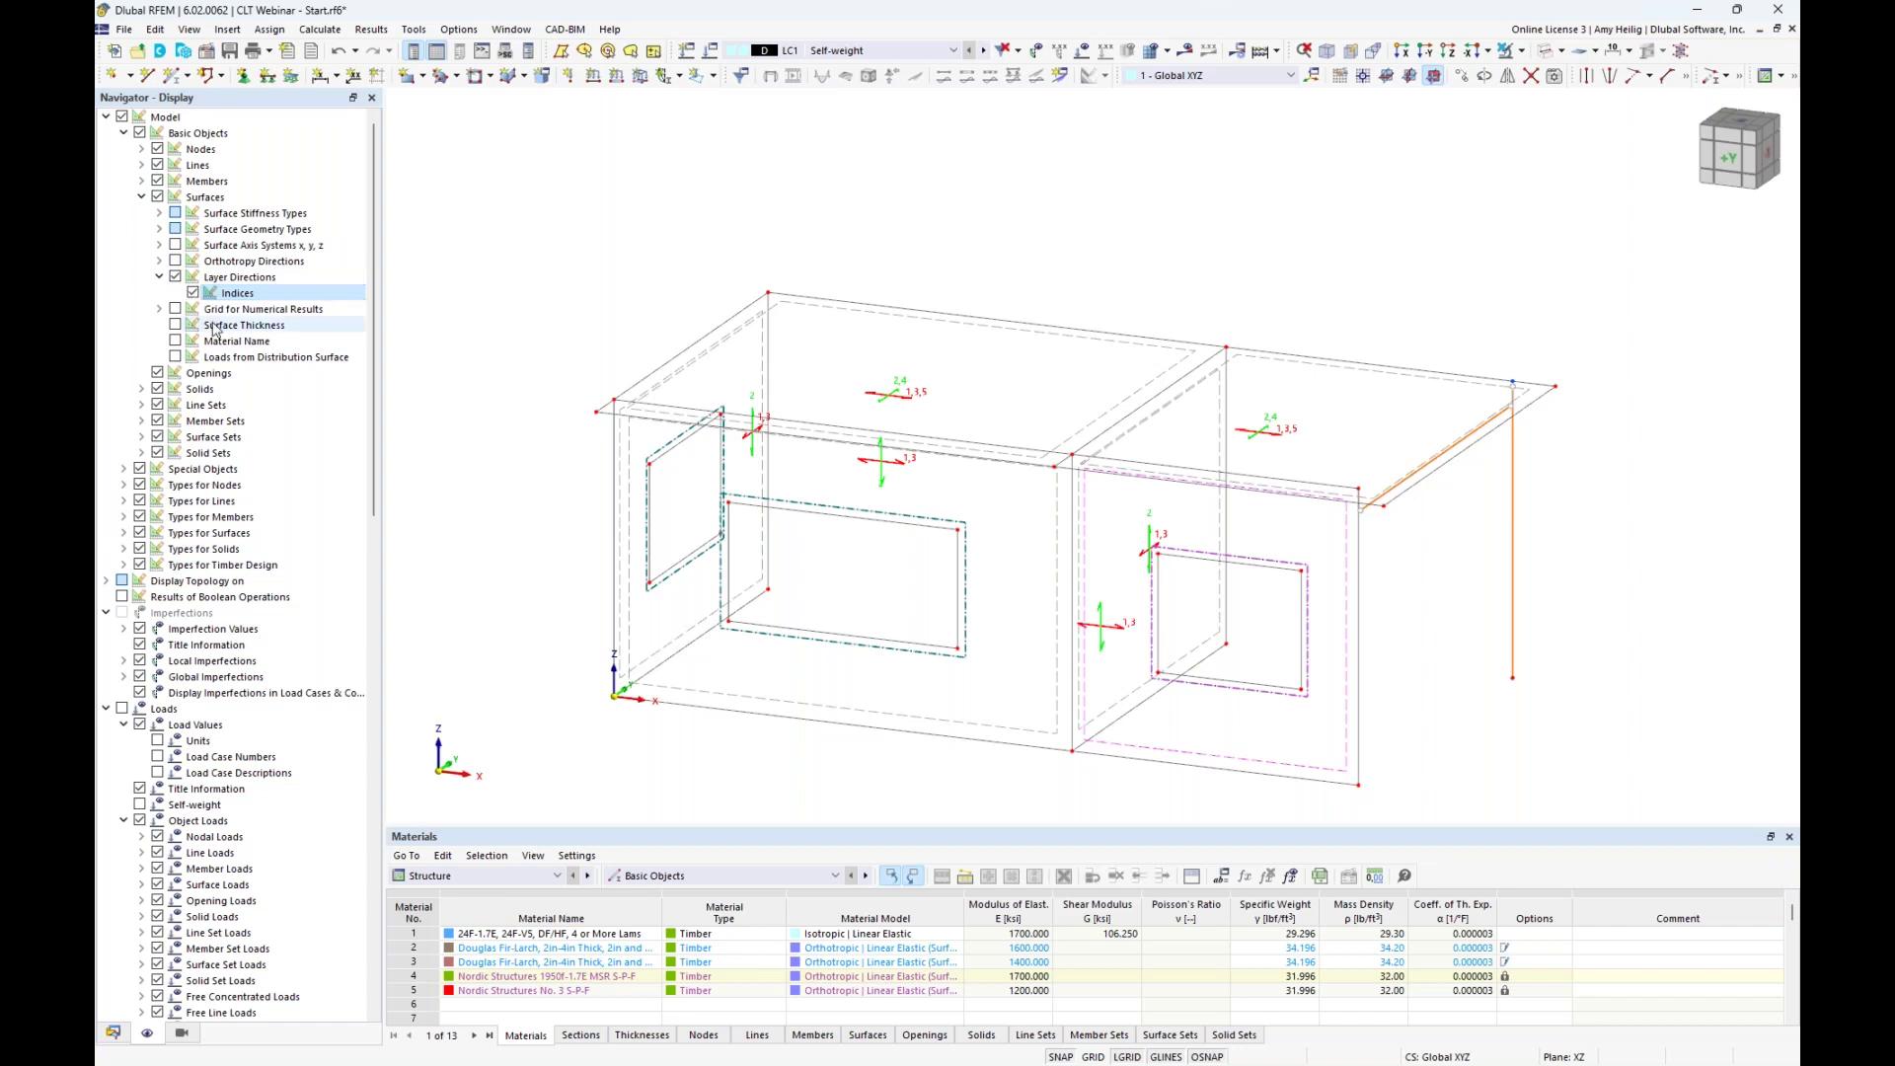
{"action": "scroll", "coordinate": [1144, 691], "scroll_direction": "up", "scroll_amount": 6}
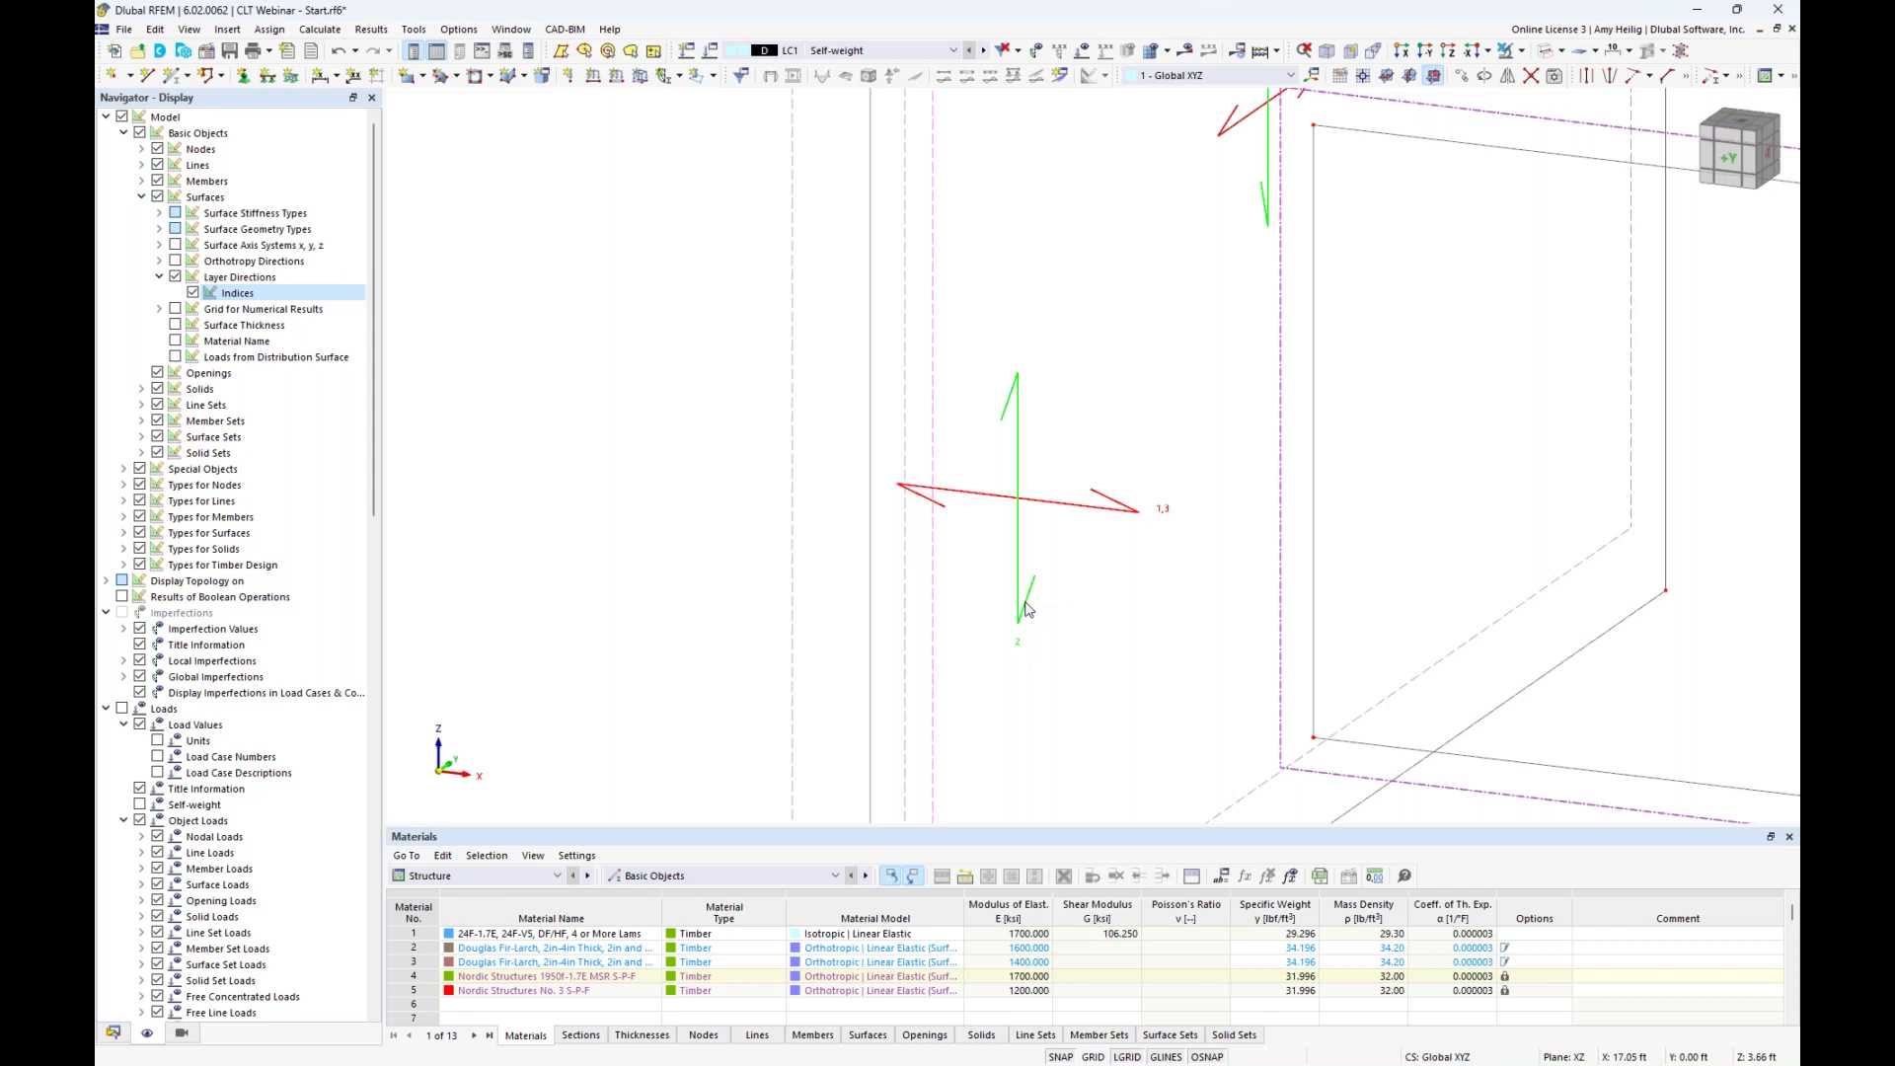
{"action": "scroll", "coordinate": [1026, 609], "scroll_direction": "down", "scroll_amount": 6}
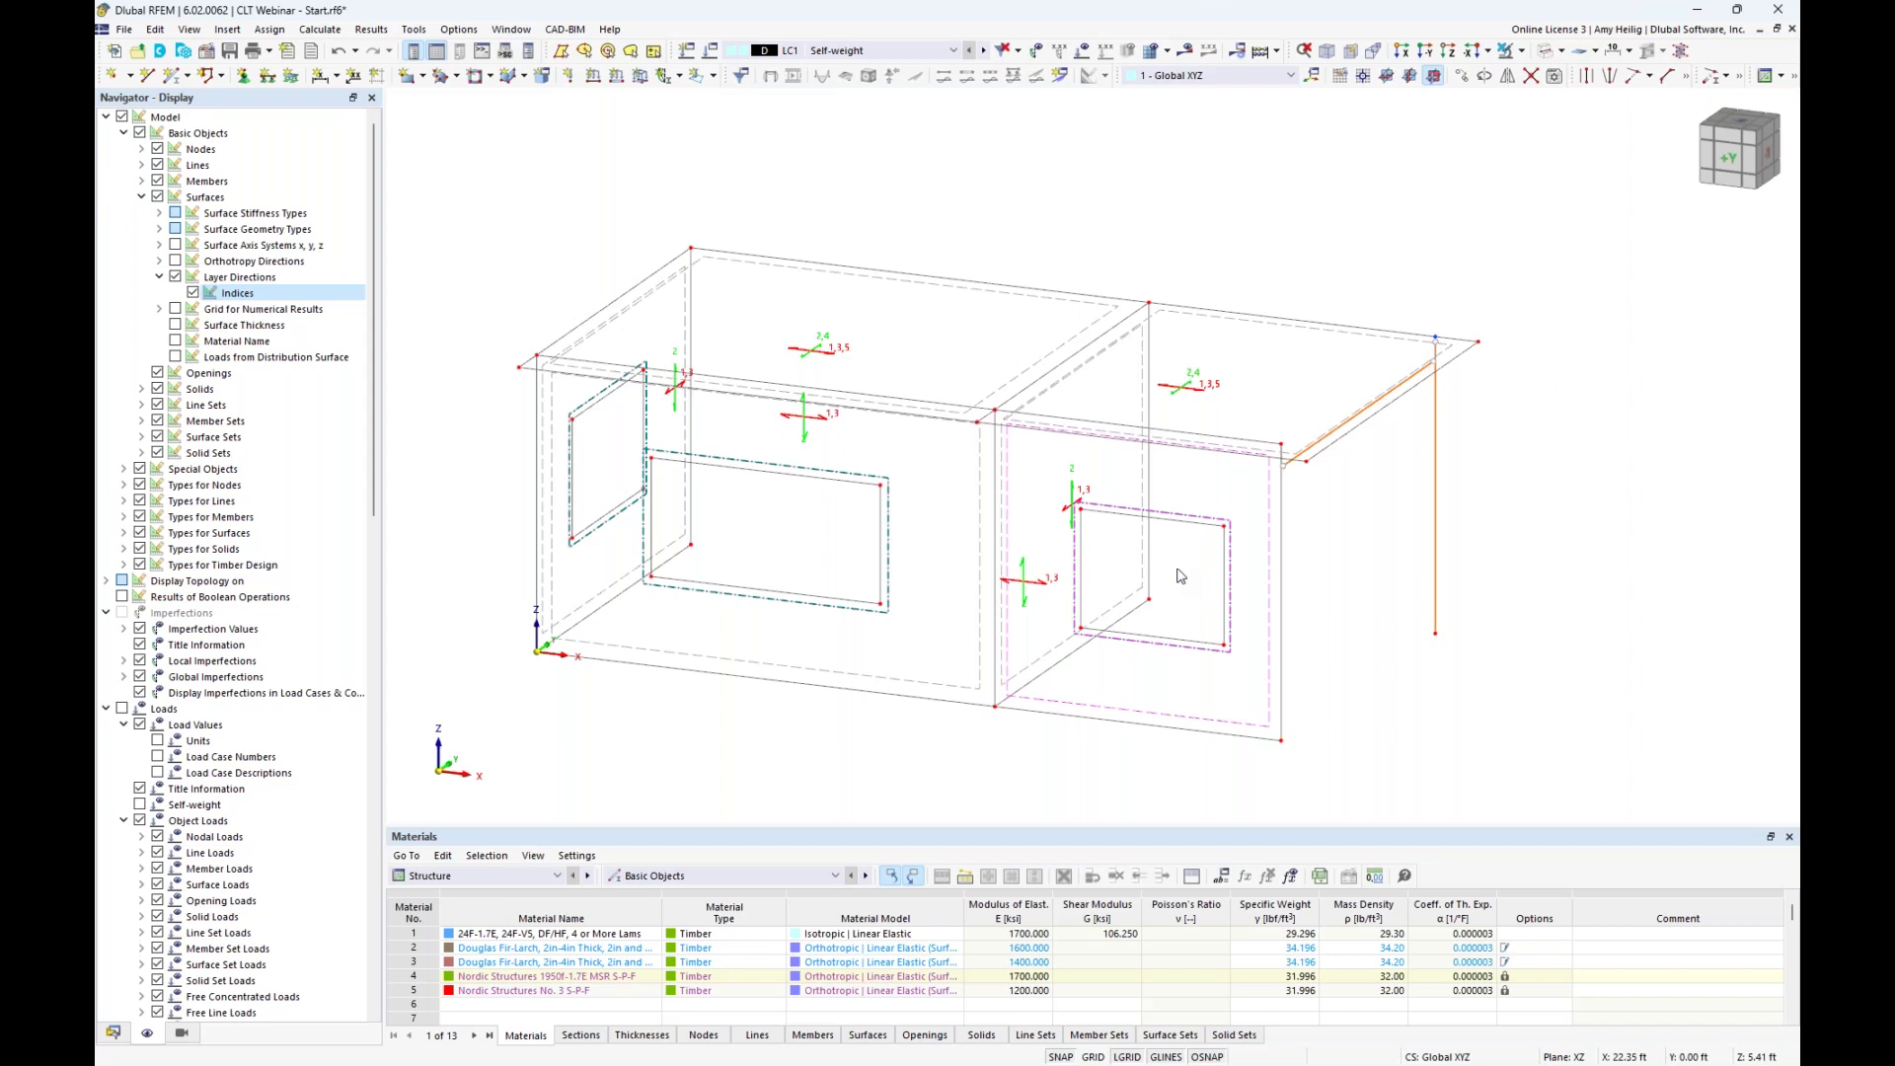
Select the four wall surfaces together for editing and enable specific axes for them.
{"action": "middle_click_drag", "start_coordinate": [1306, 582], "coordinate": [1344, 567], "text": "ctrl"}
{"action": "left_click_drag", "start_coordinate": [1361, 565], "coordinate": [494, 460]}
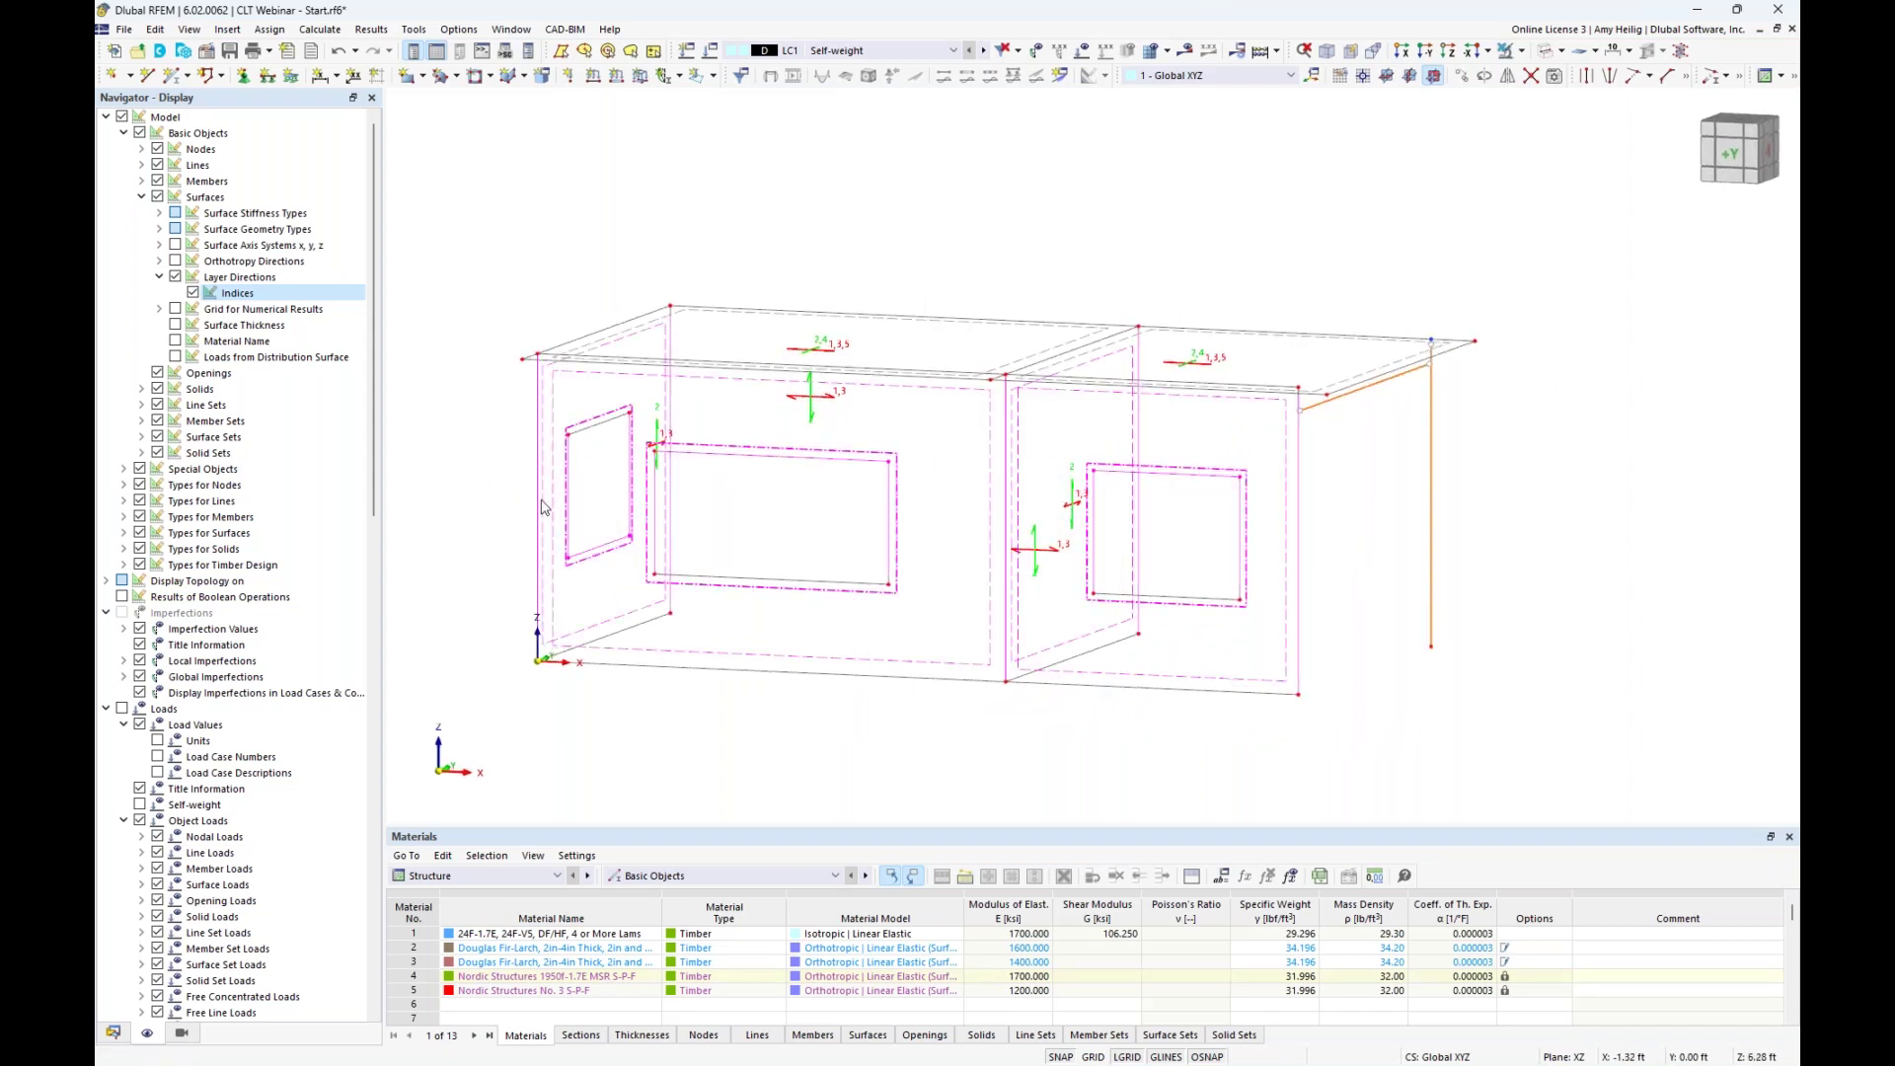
{"action": "double_click", "coordinate": [745, 646]}
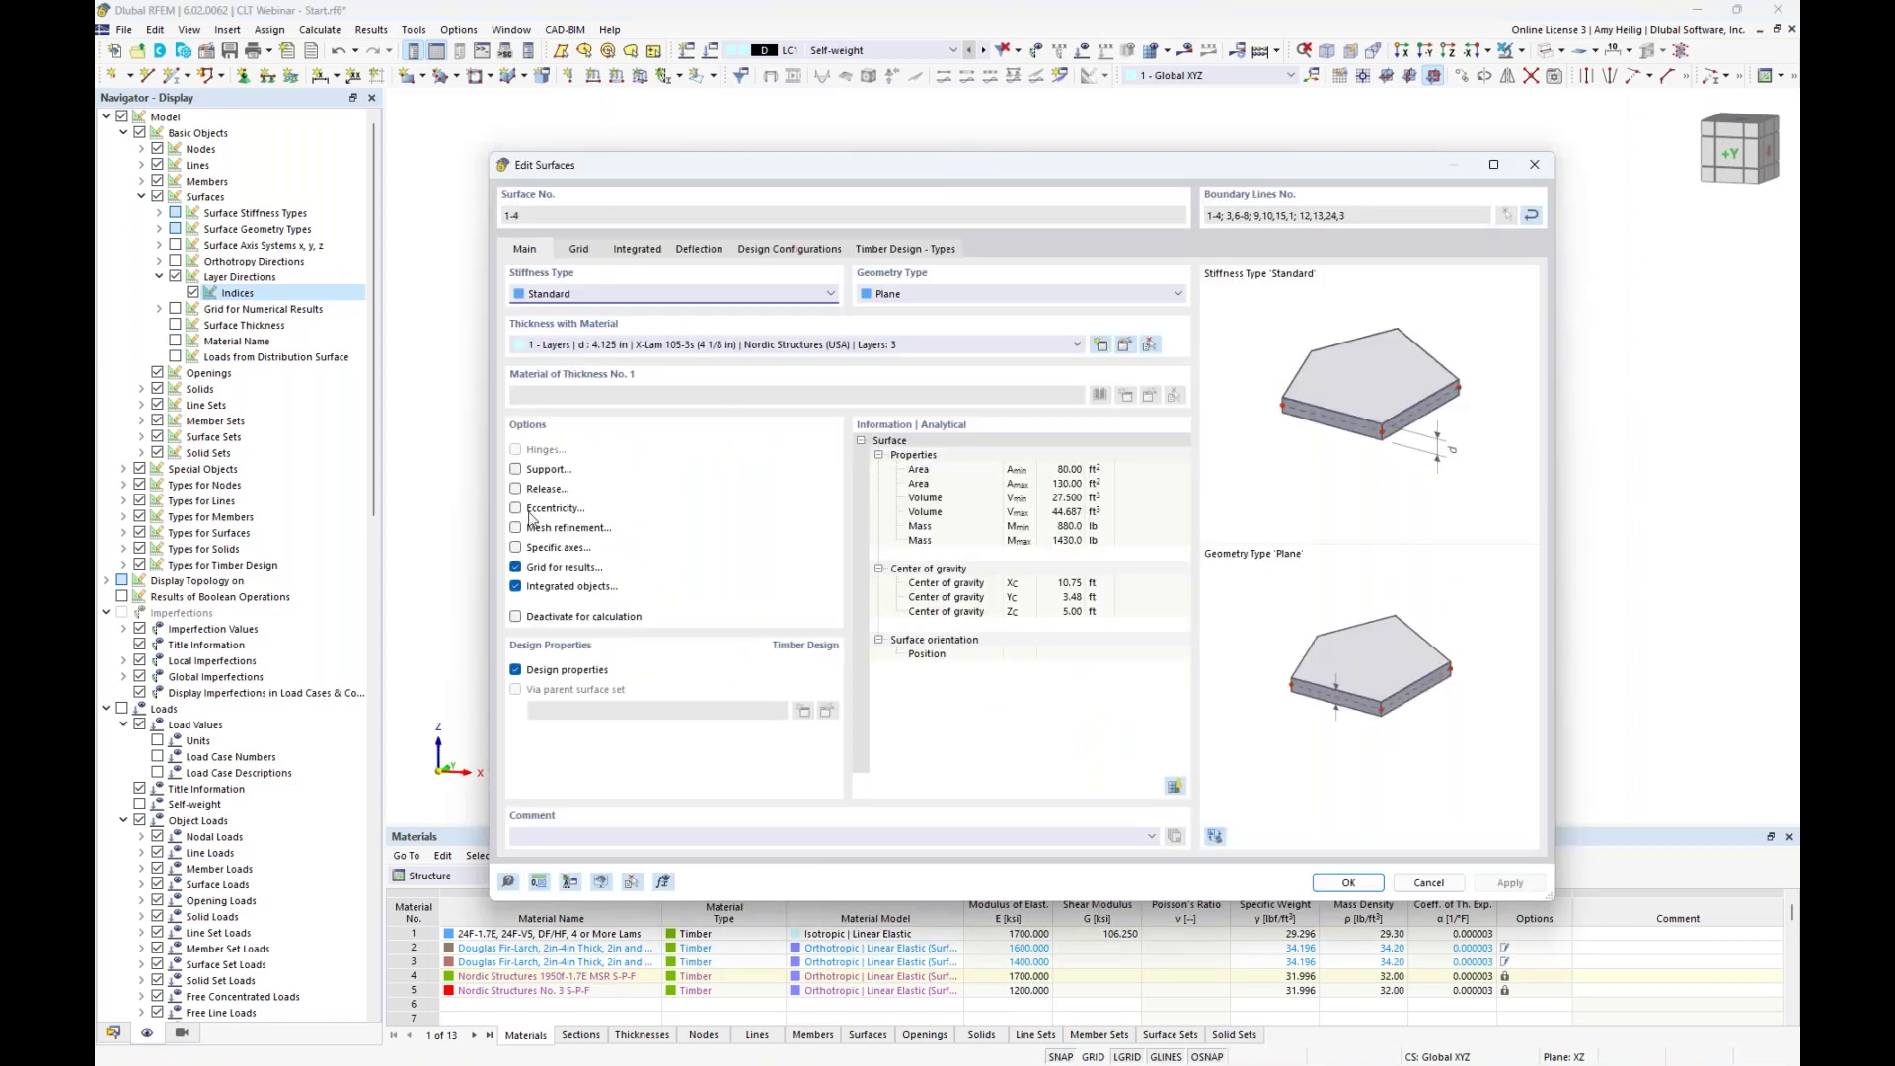
{"action": "left_click", "coordinate": [515, 548]}
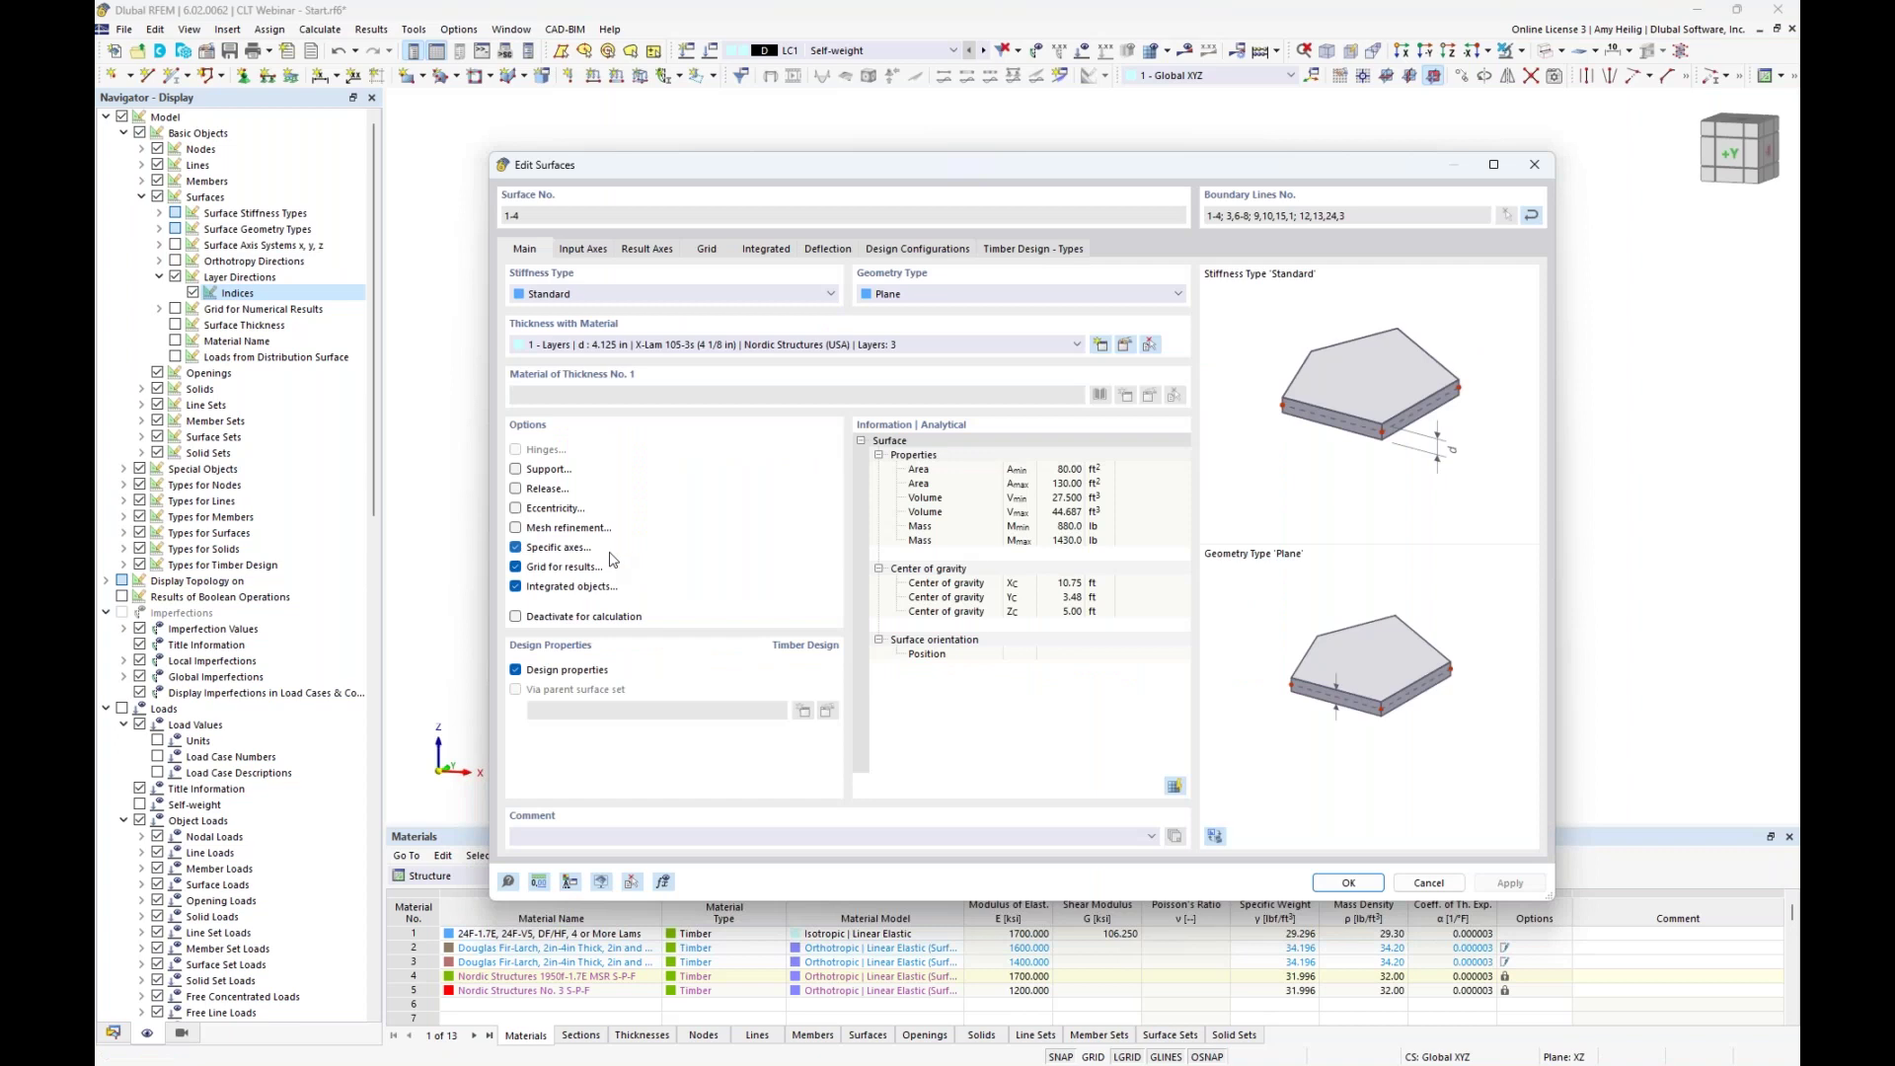
{"action": "left_click", "coordinate": [586, 250]}
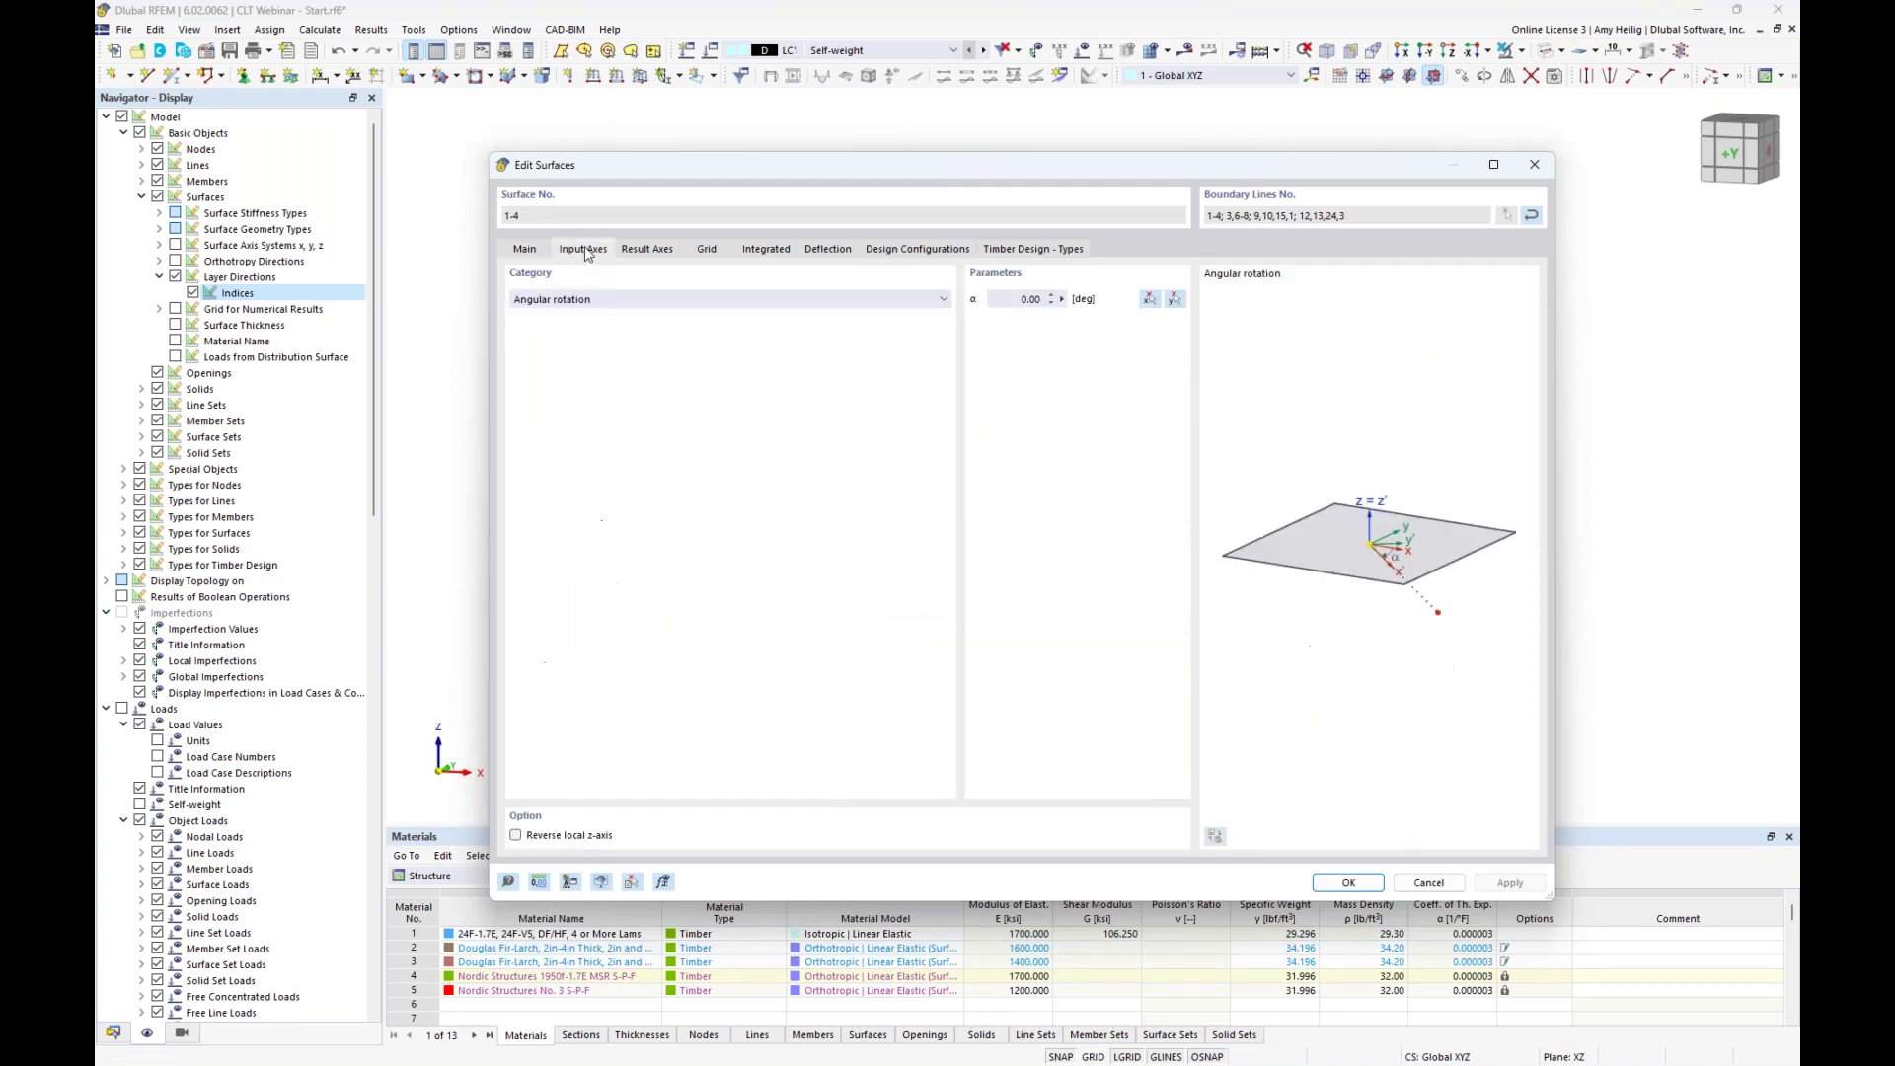
Align the x input axis of the four walls parallel to vertical corner line 1.
{"action": "left_click", "coordinate": [582, 300]}
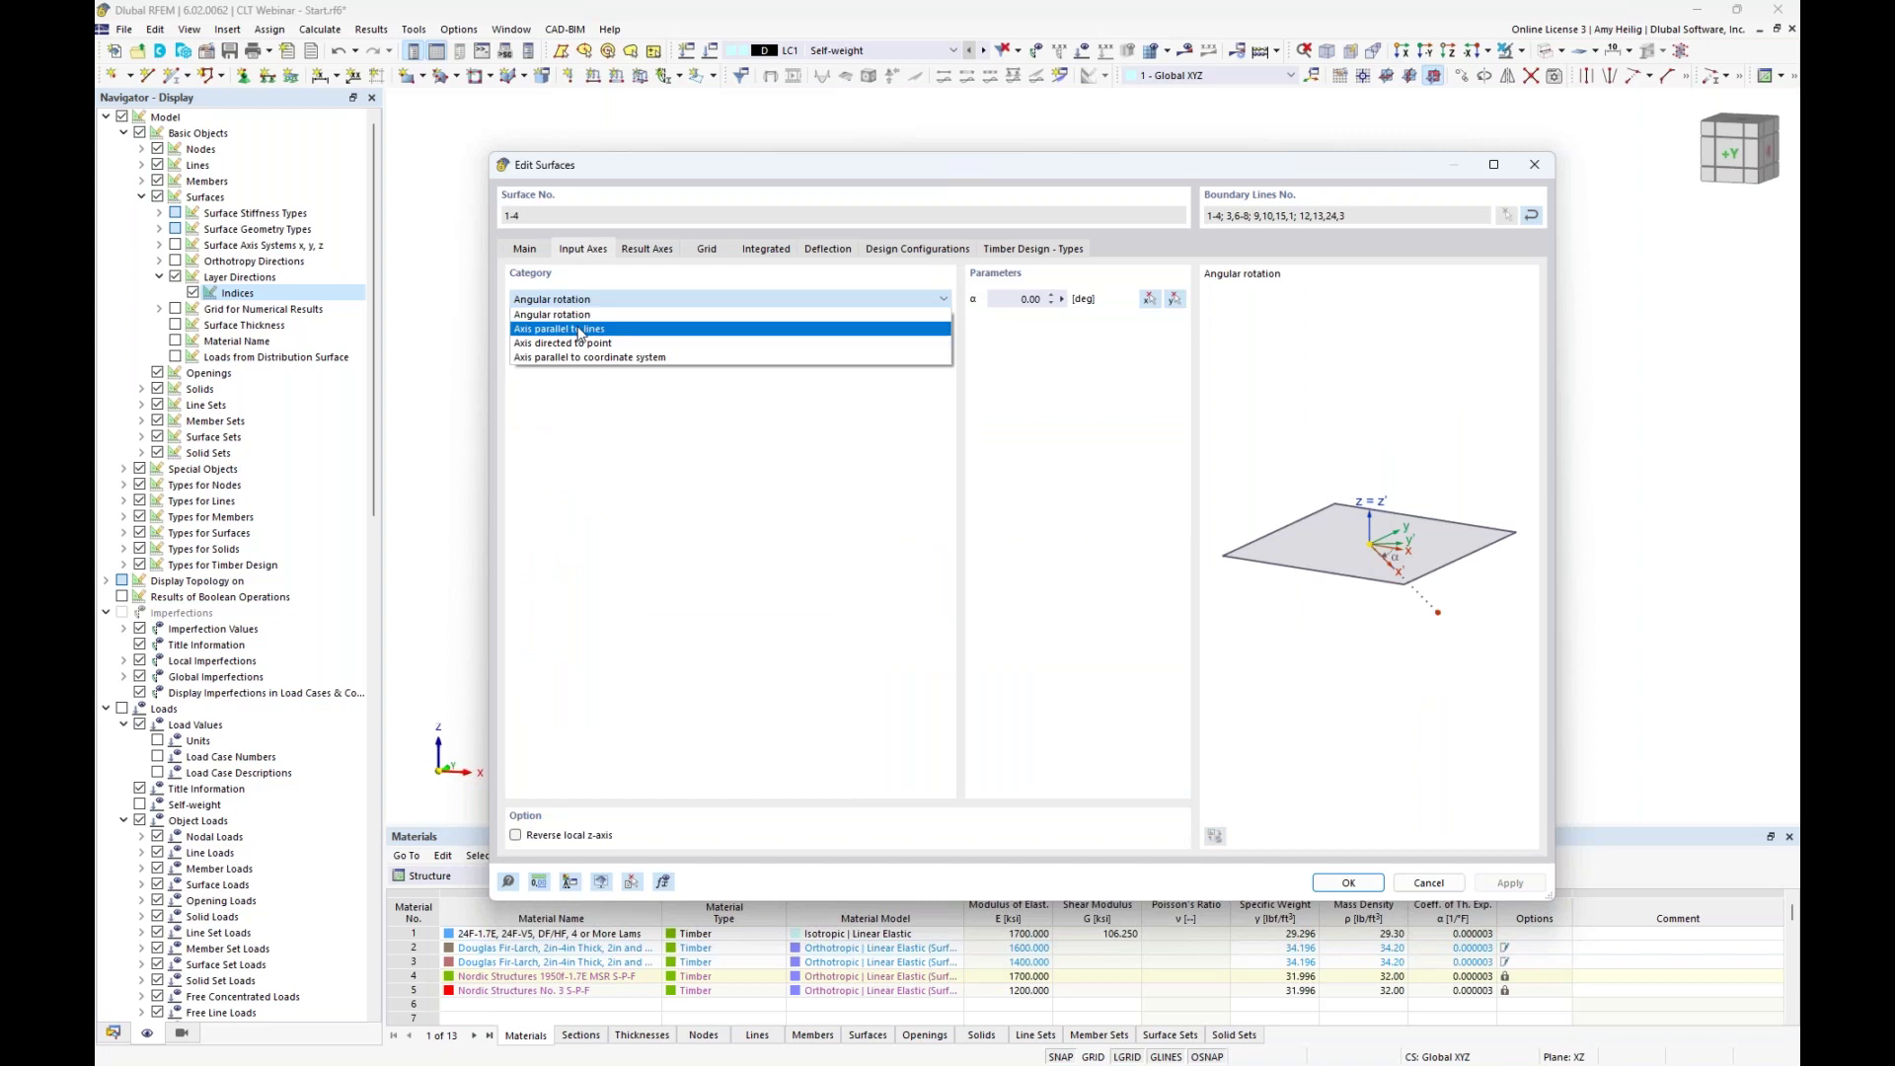
{"action": "left_click", "coordinate": [579, 330]}
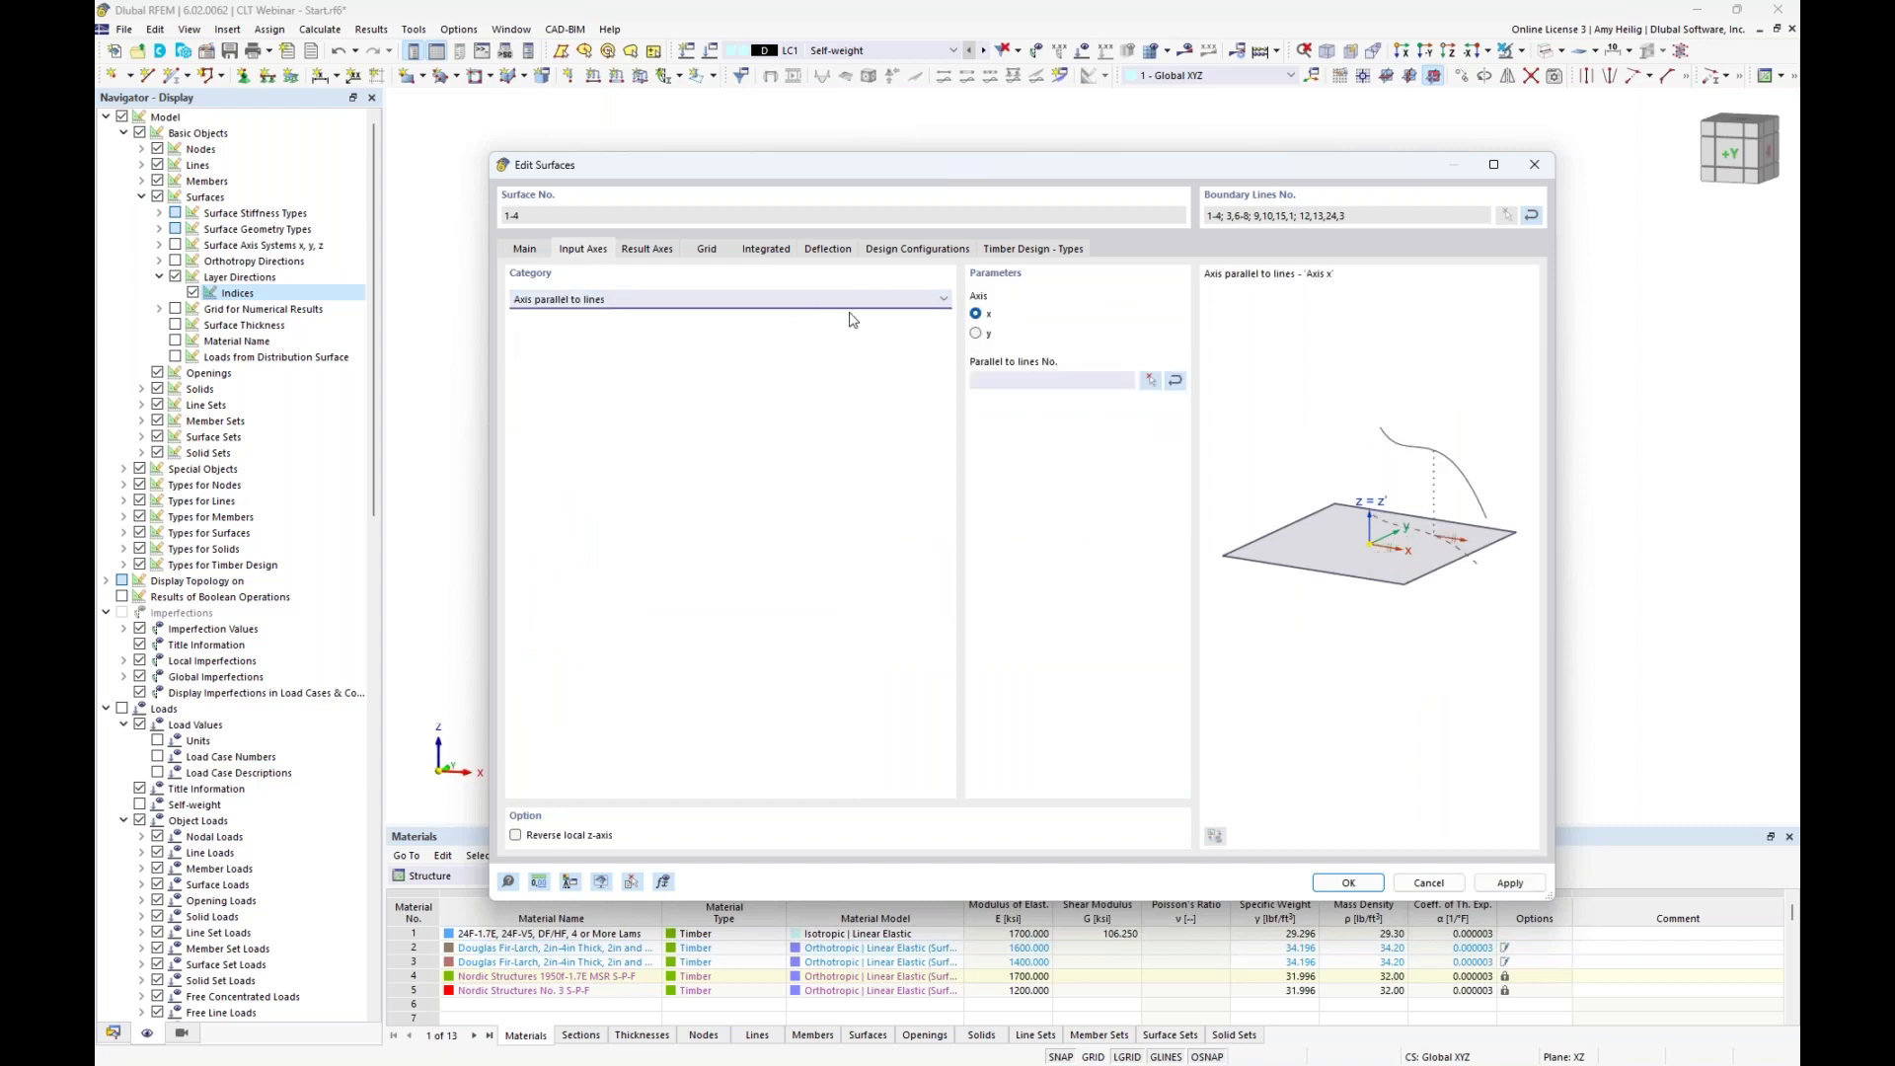
{"action": "left_click", "coordinate": [1151, 382]}
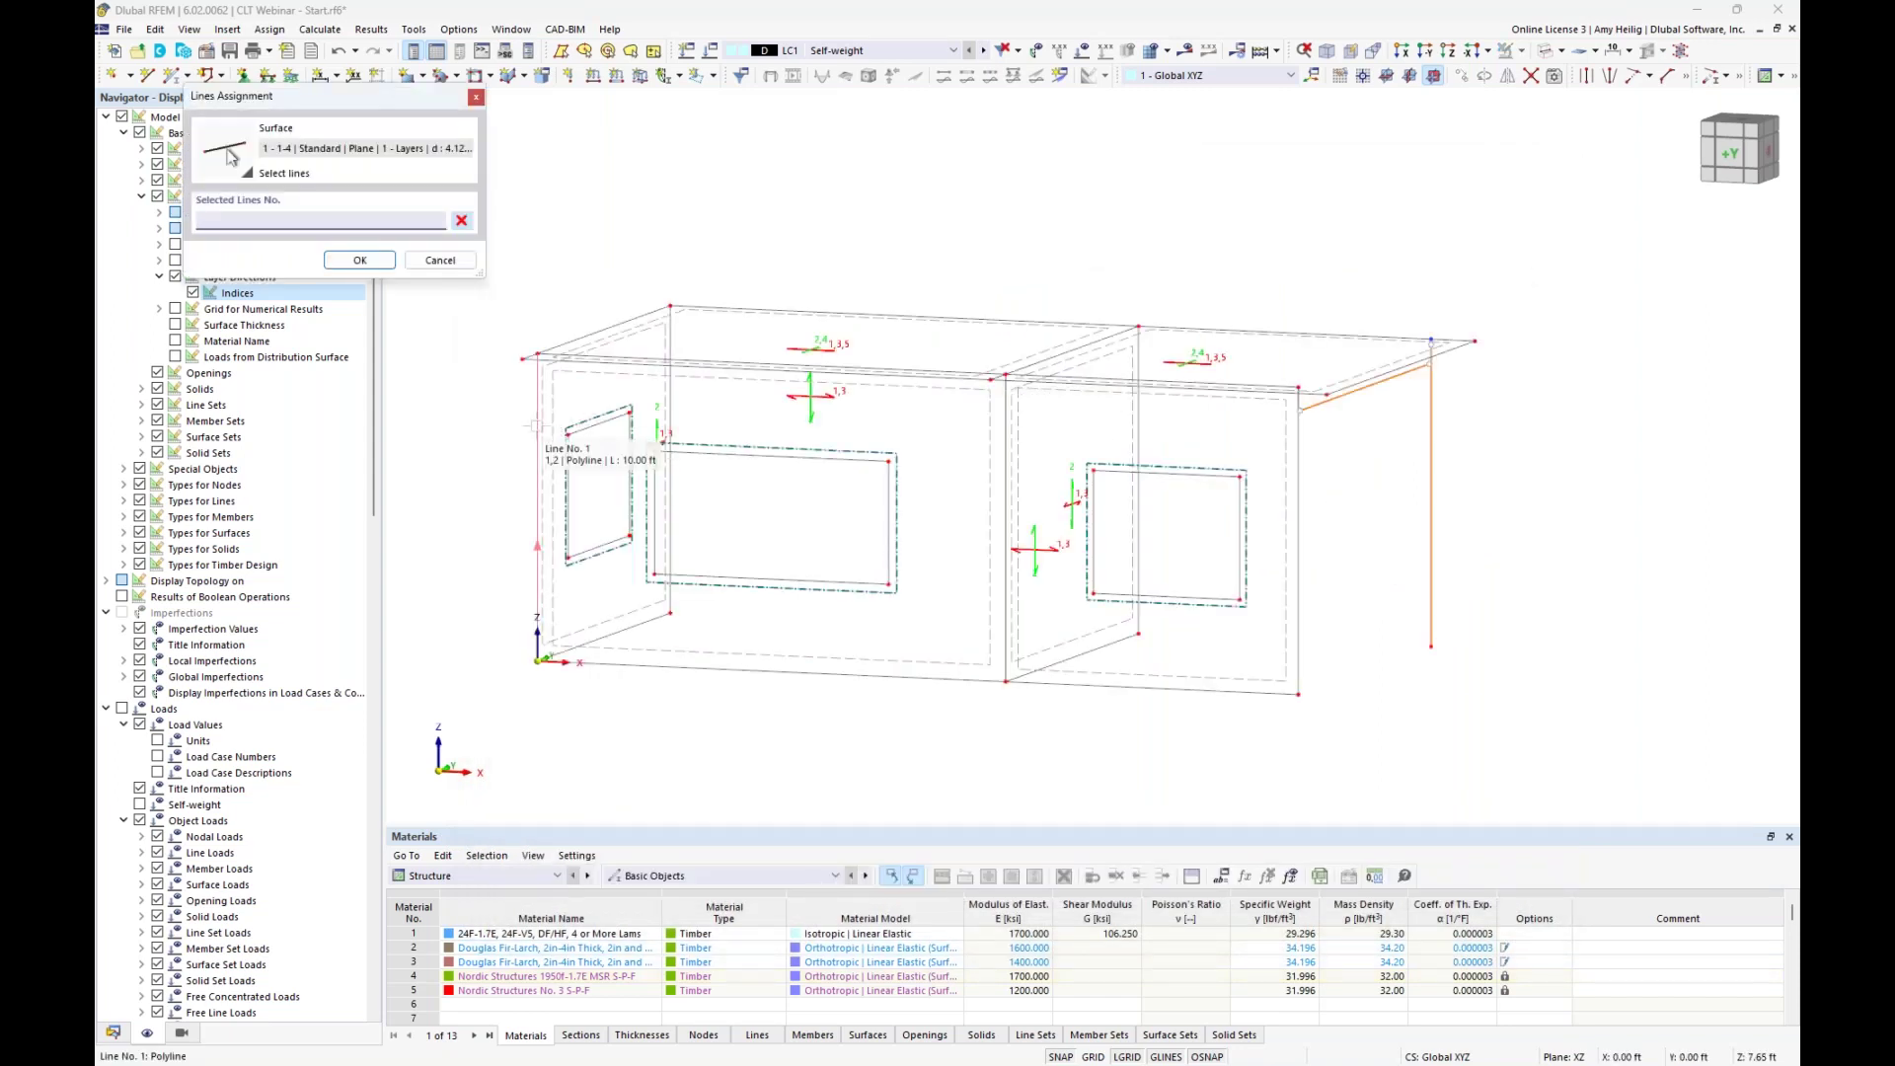
{"action": "left_click", "coordinate": [536, 426]}
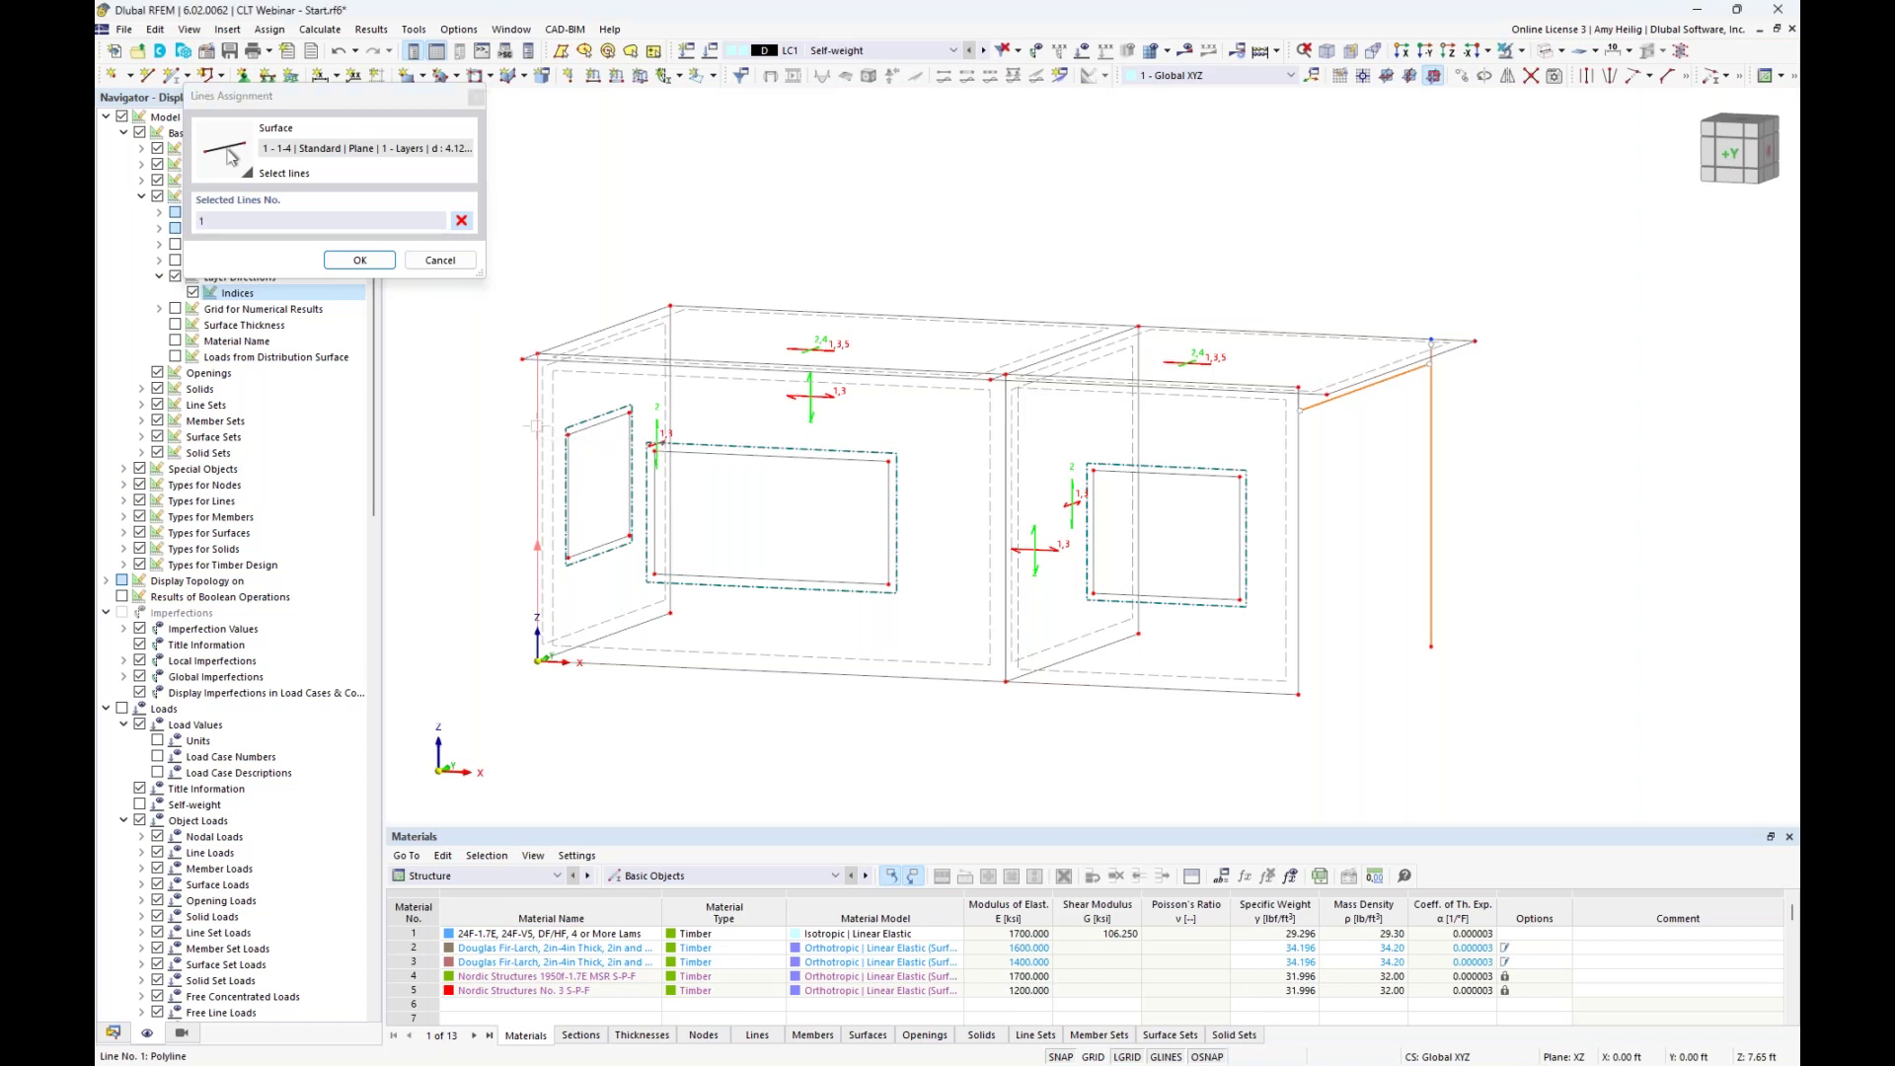
{"action": "left_click", "coordinate": [361, 261]}
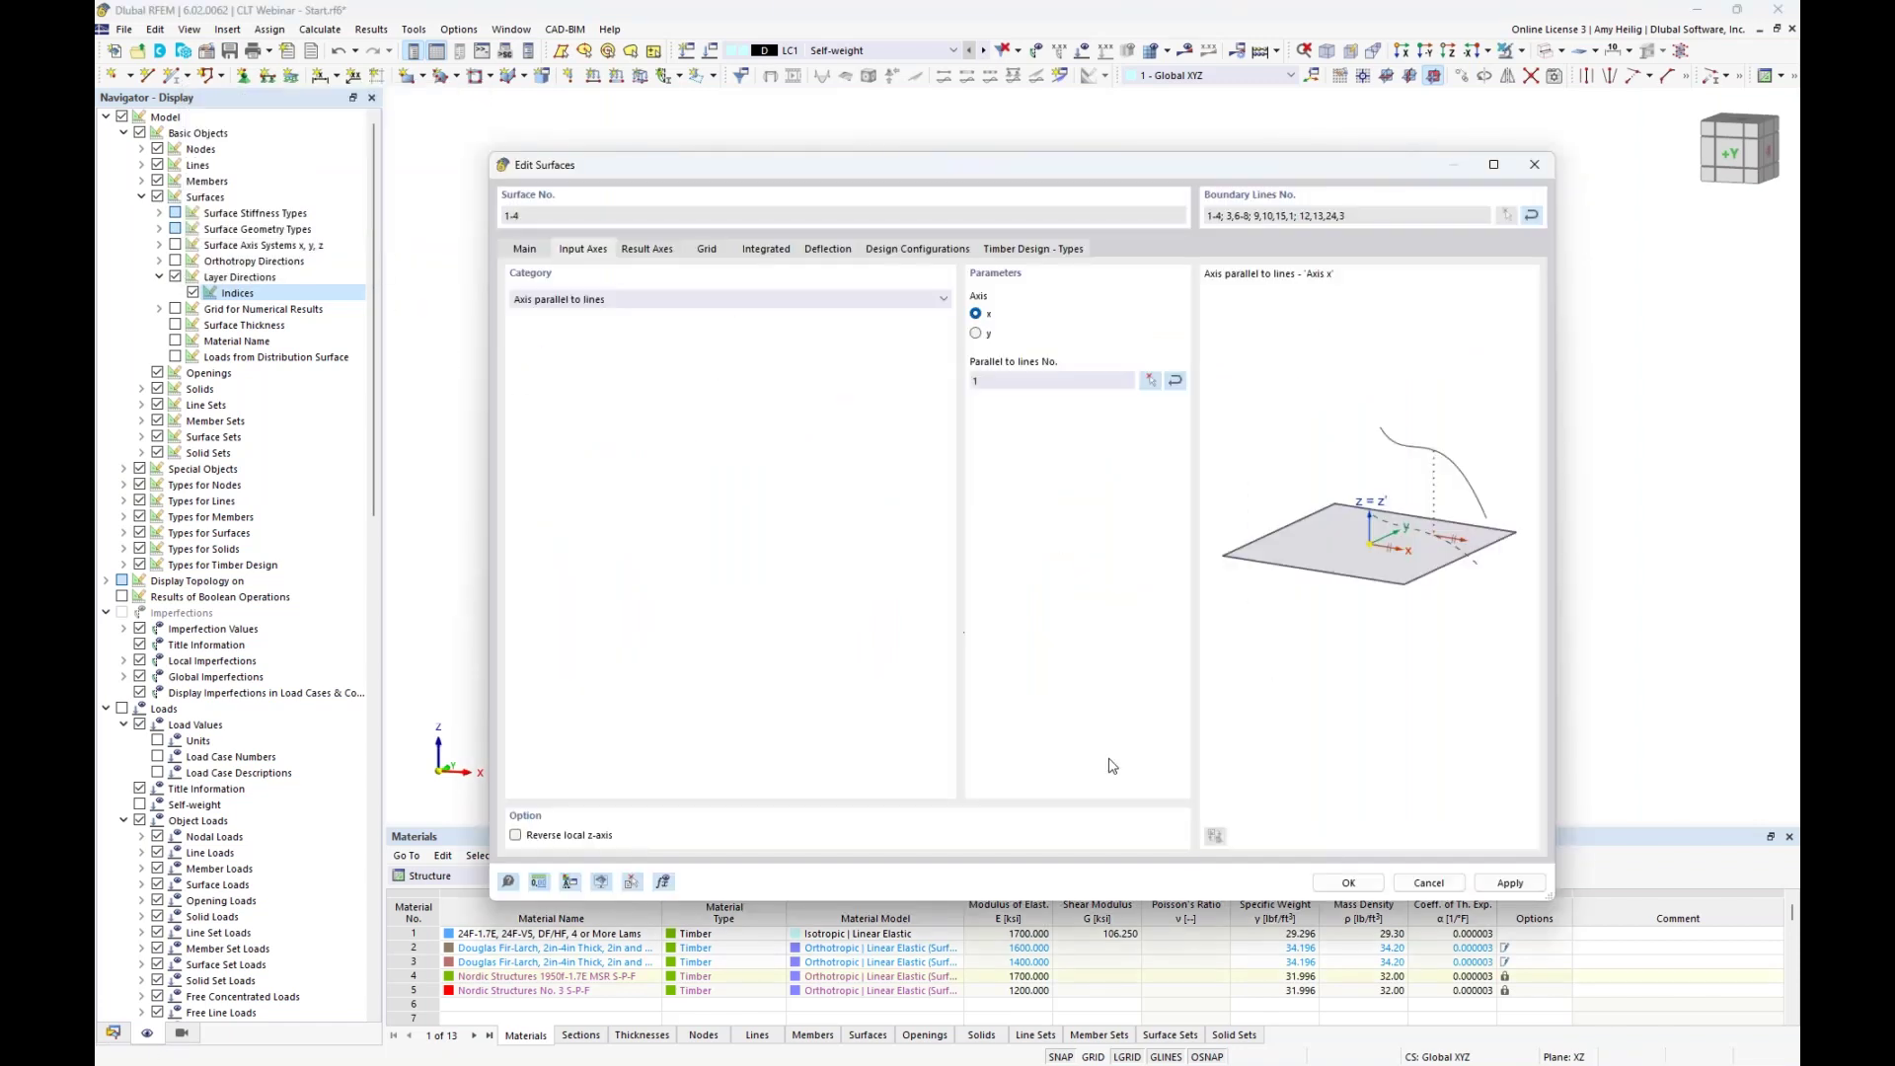
{"action": "left_click", "coordinate": [1344, 881]}
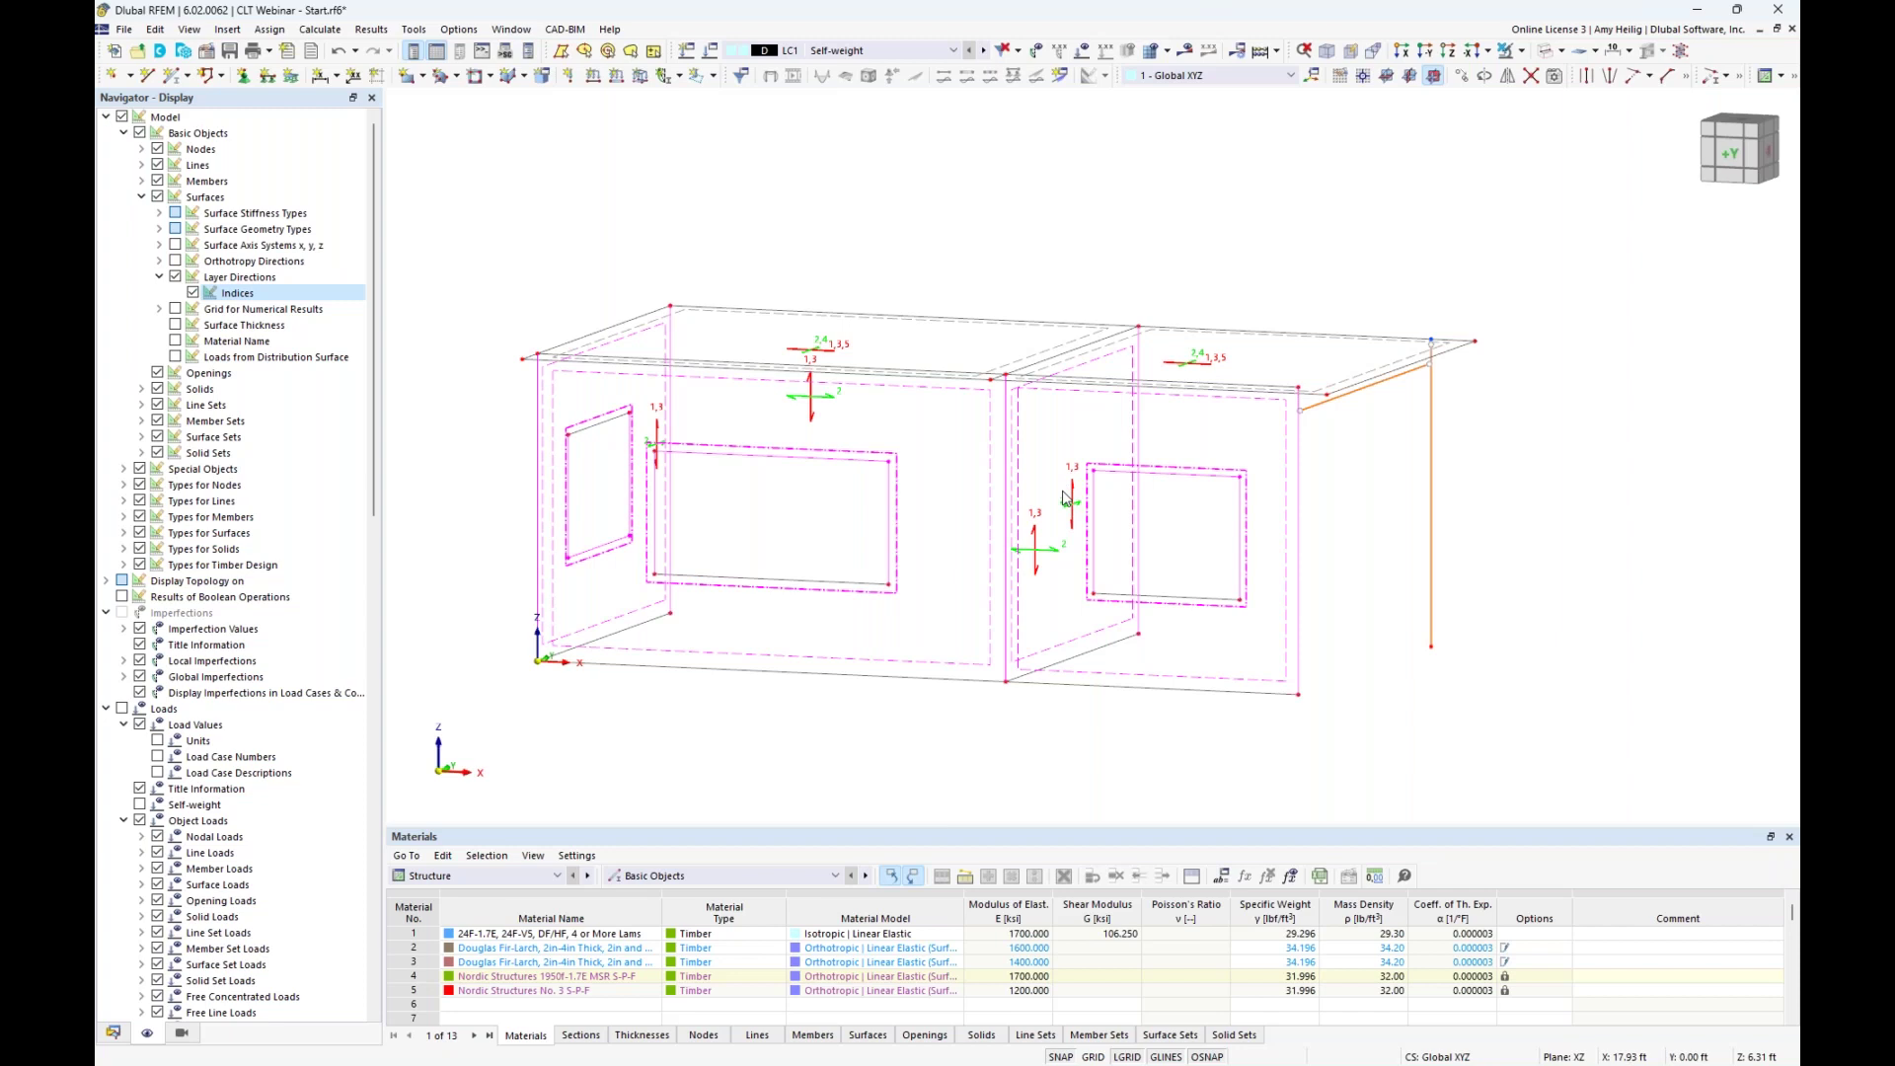
Check the layer directions of the walls and roof, and turn off their layer direction display.
{"action": "middle_click_drag", "start_coordinate": [955, 460], "coordinate": [824, 383], "text": "ctrl"}
{"action": "scroll", "coordinate": [817, 378], "scroll_direction": "up", "scroll_amount": 2}
{"action": "scroll", "coordinate": [817, 378], "scroll_direction": "up", "scroll_amount": 1}
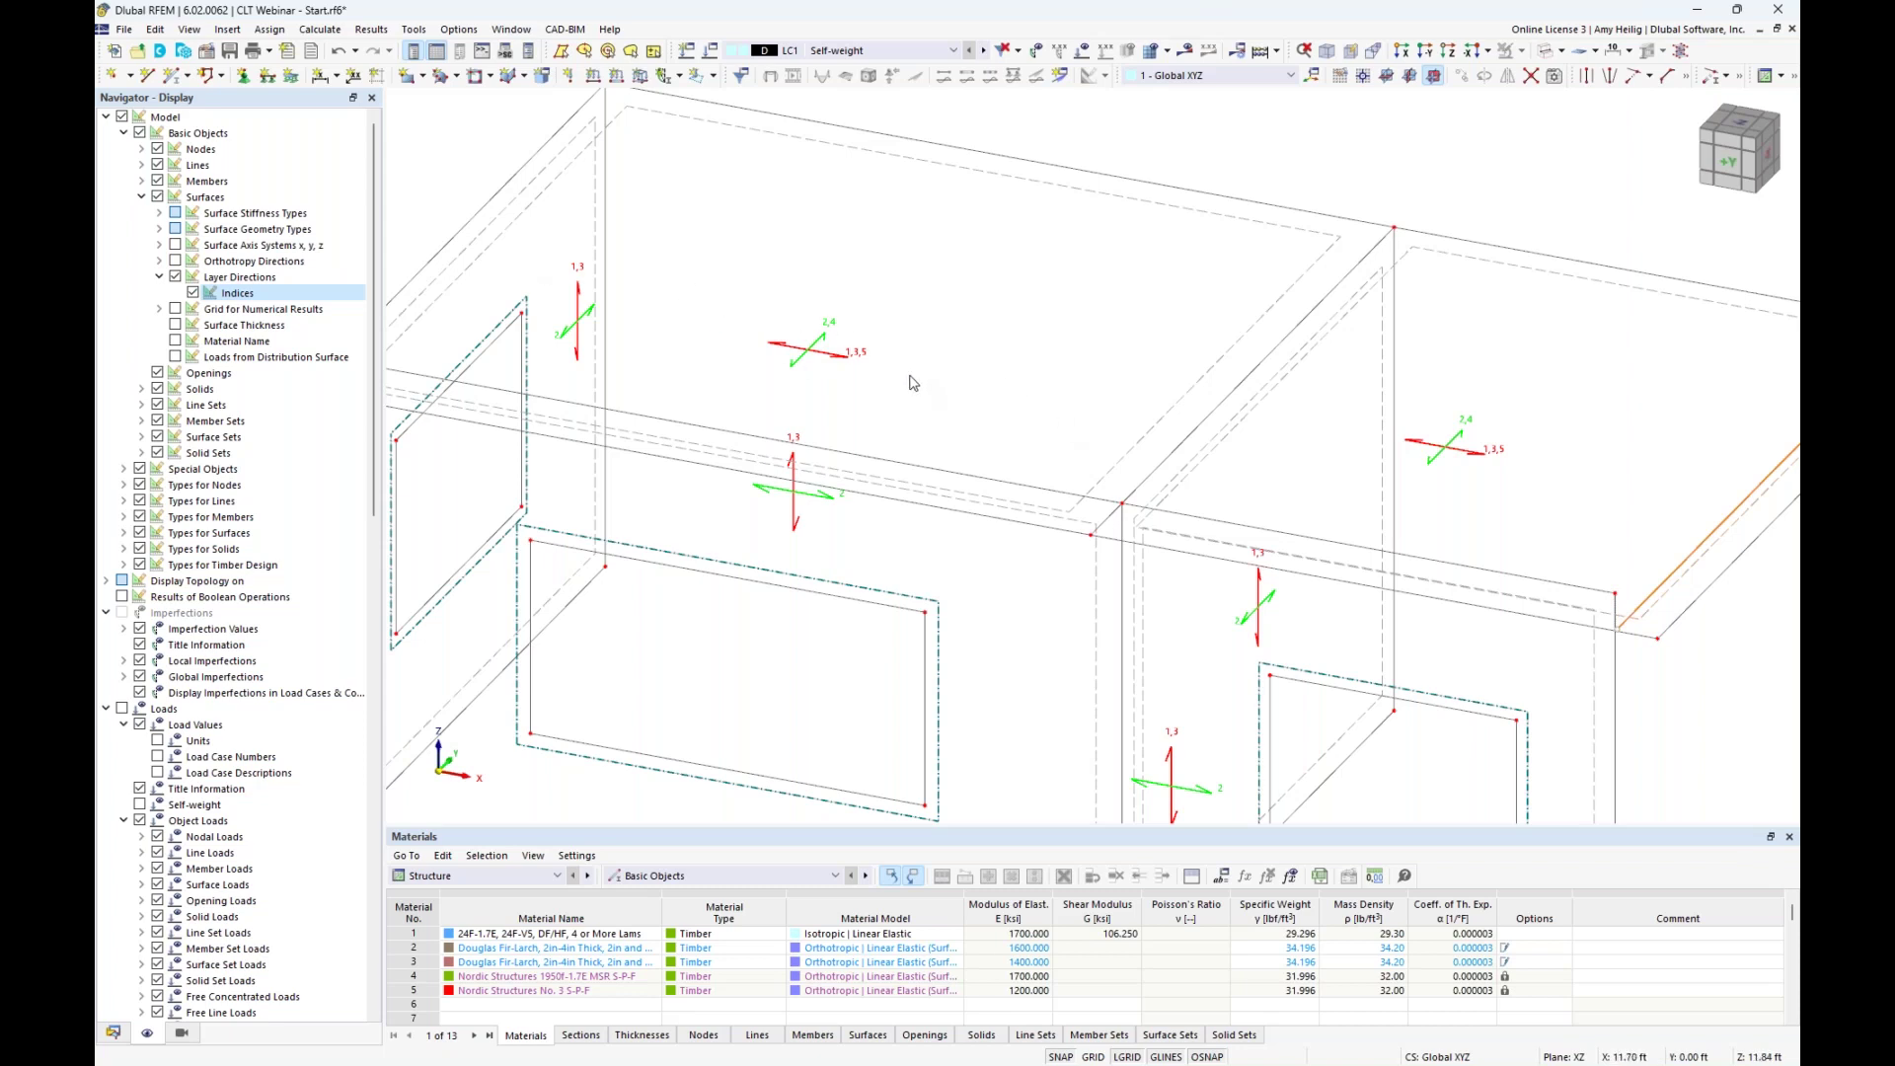
{"action": "scroll", "coordinate": [832, 365], "scroll_direction": "down", "scroll_amount": 1}
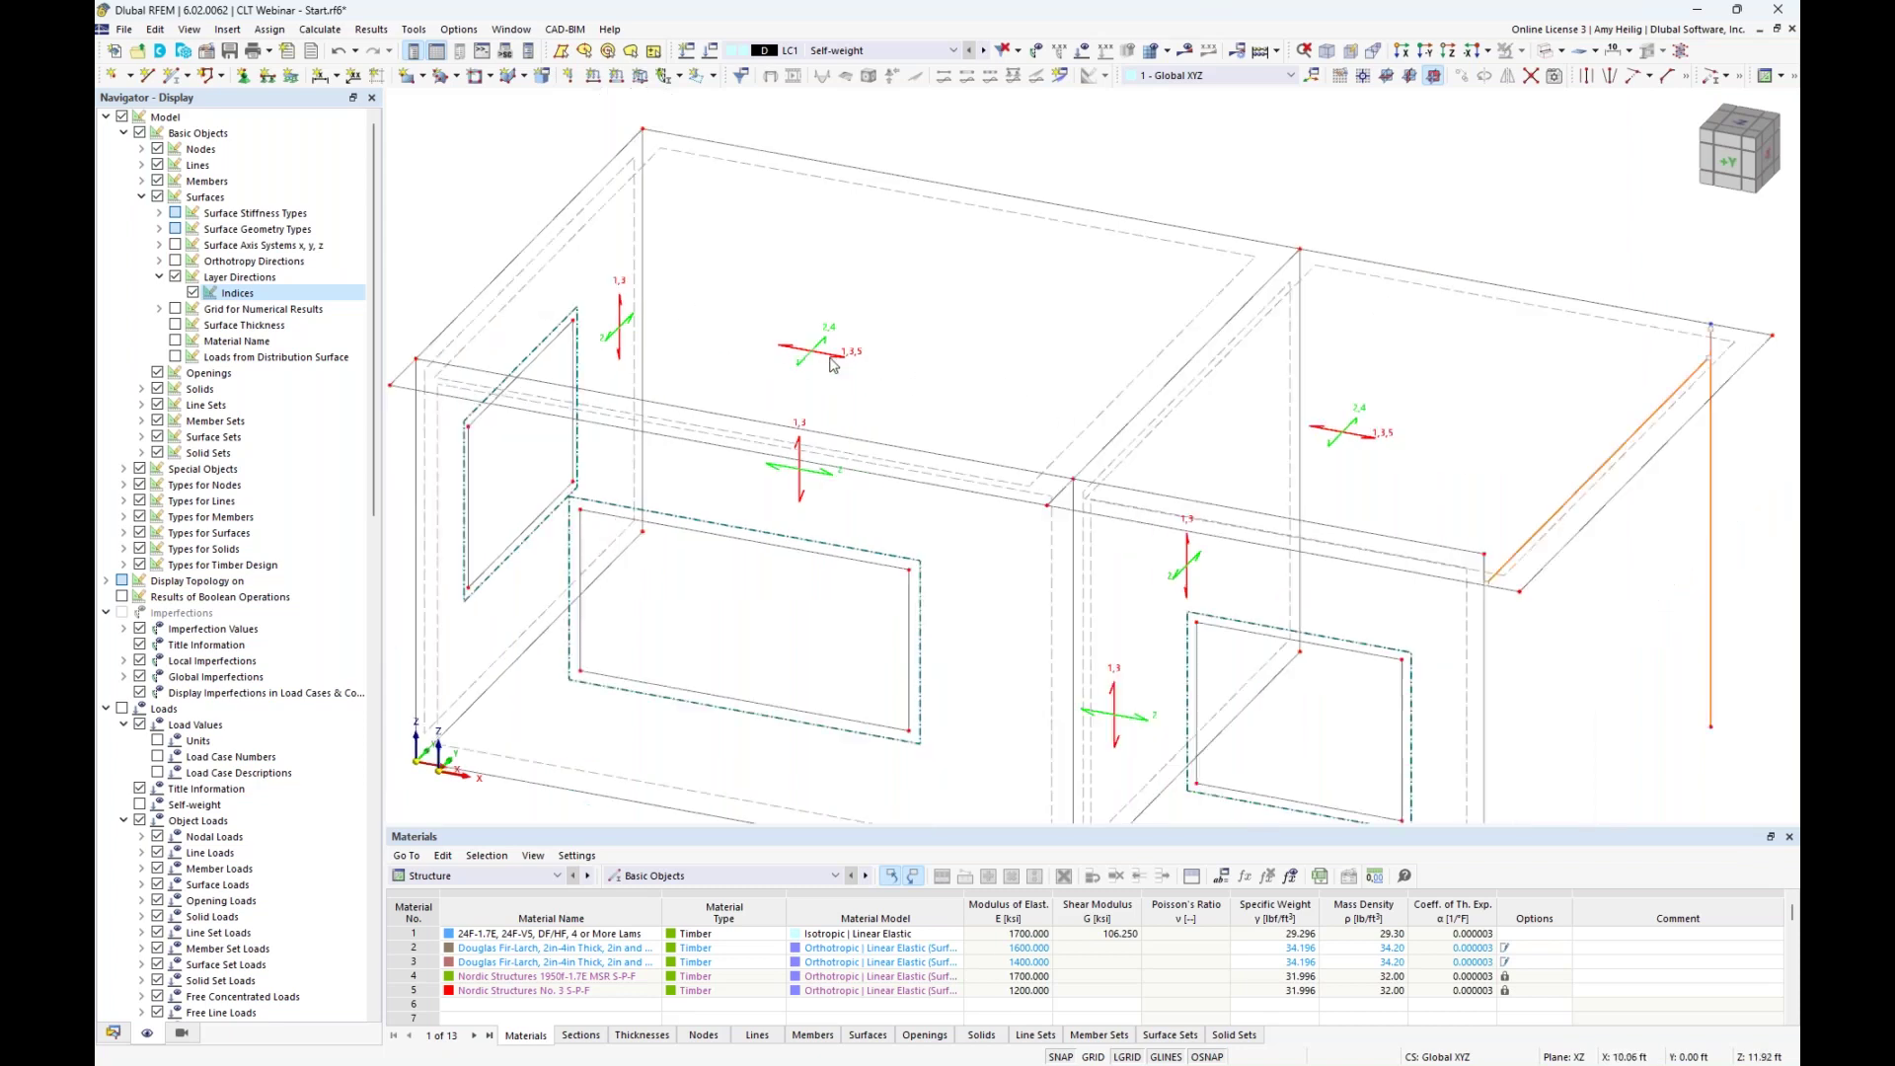
{"action": "left_click", "coordinate": [193, 293]}
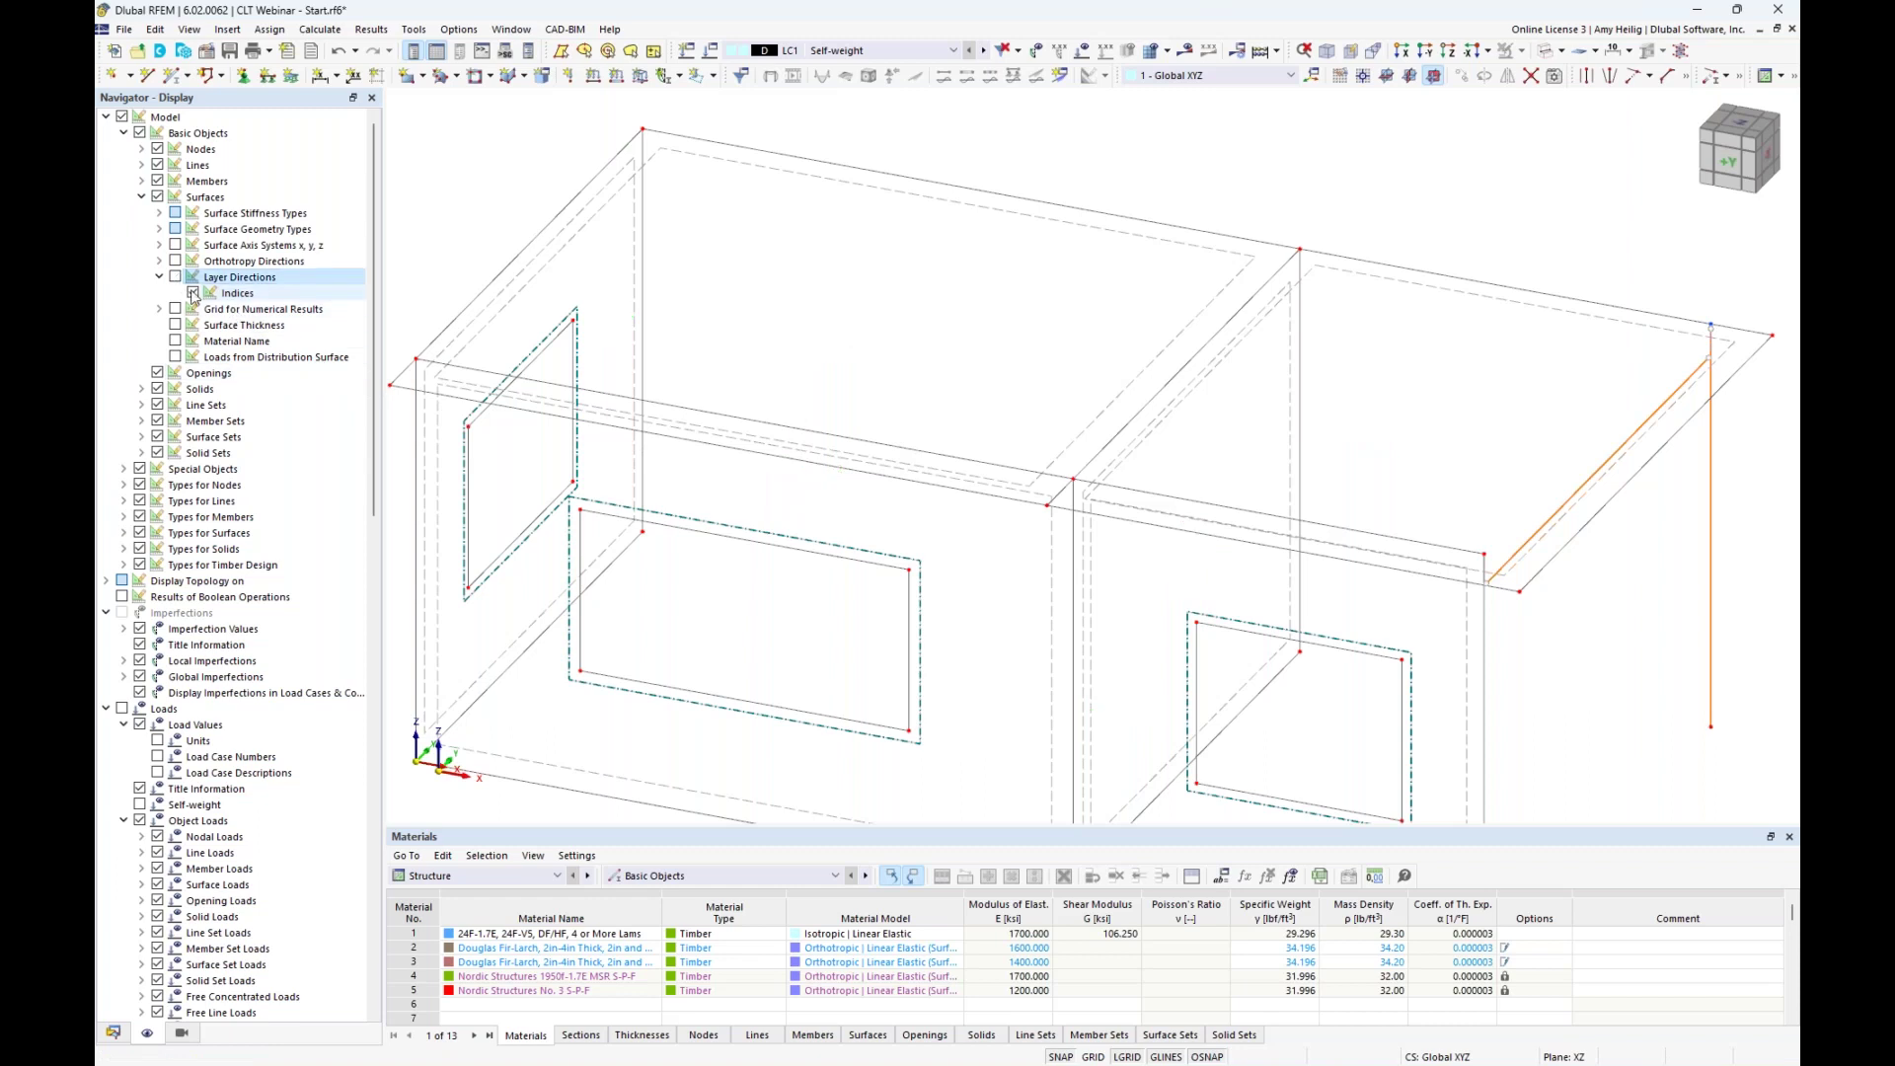
{"action": "left_click", "coordinate": [141, 196]}
Switch the model from wireframe to a transparent solid display.
{"action": "scroll", "coordinate": [893, 456], "scroll_direction": "down", "scroll_amount": 1}
{"action": "middle_click_drag", "start_coordinate": [983, 574], "coordinate": [961, 492], "text": "ctrl"}
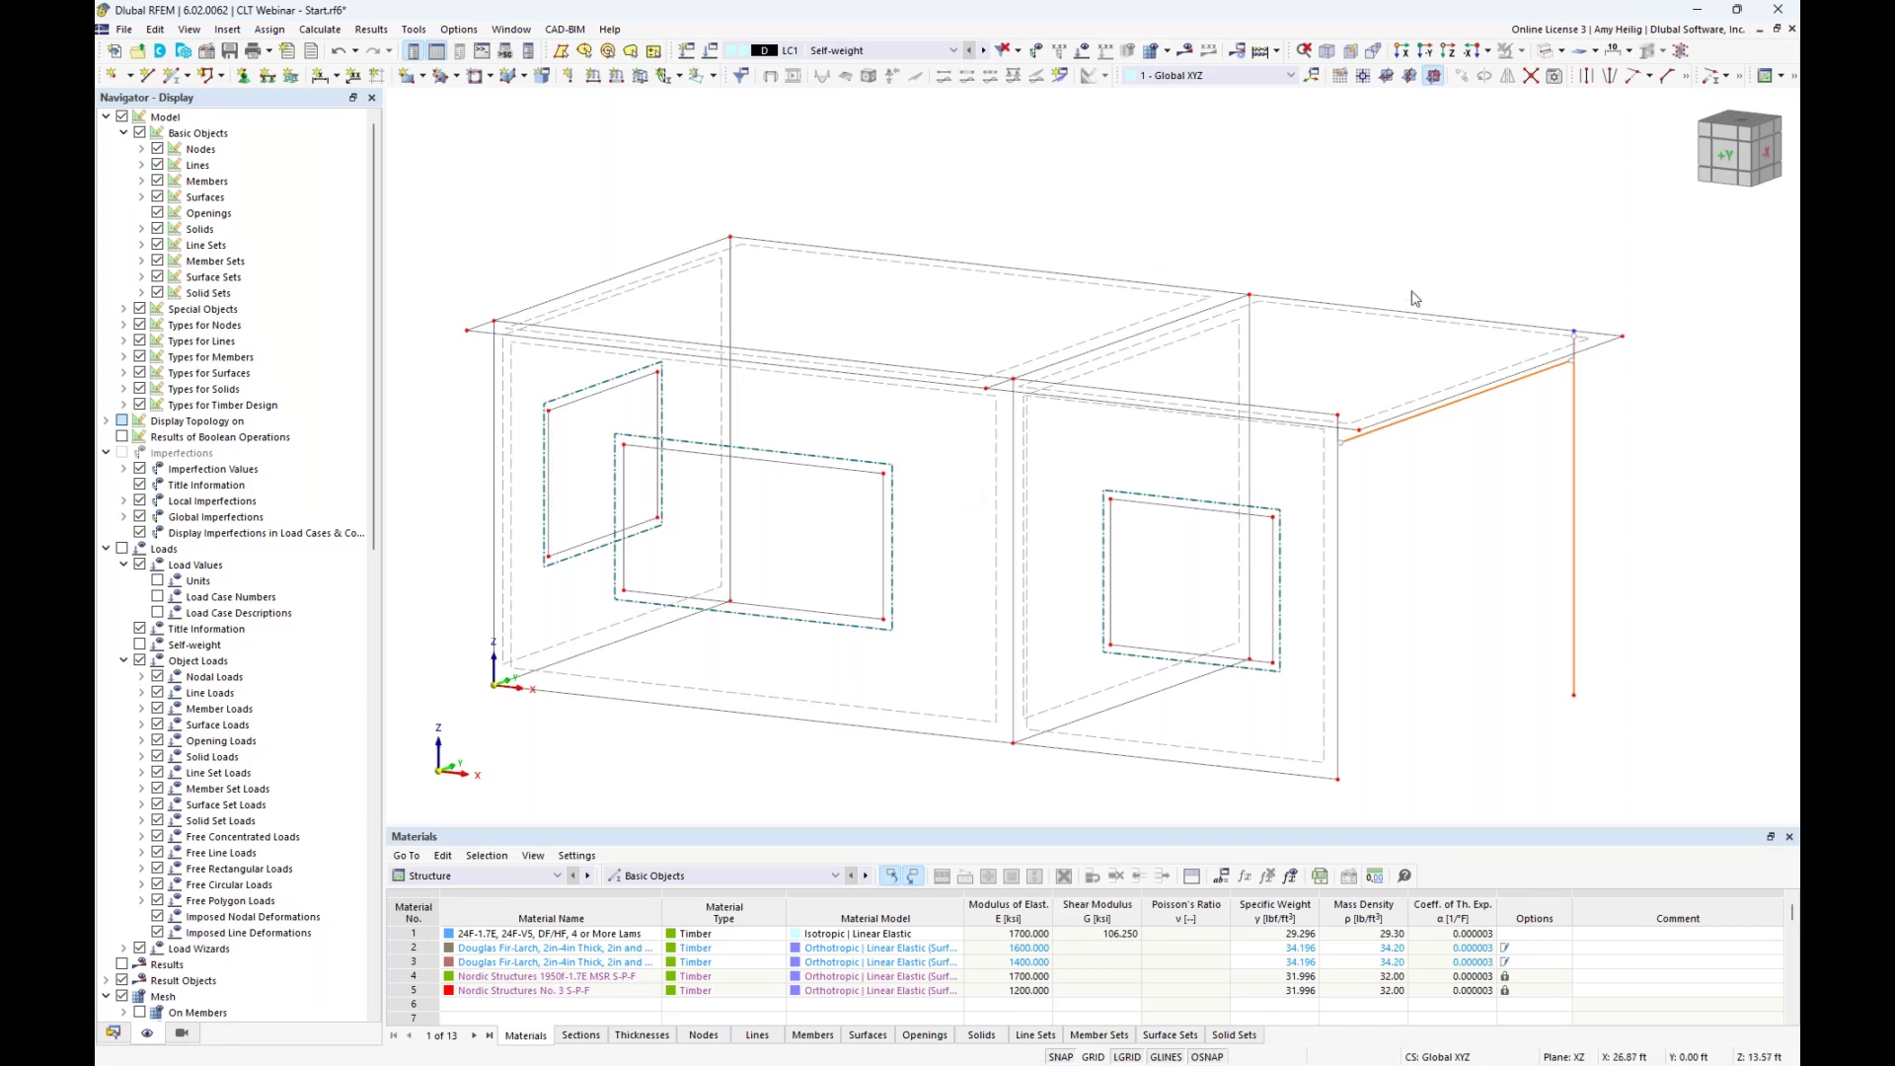
{"action": "left_click", "coordinate": [1546, 50]}
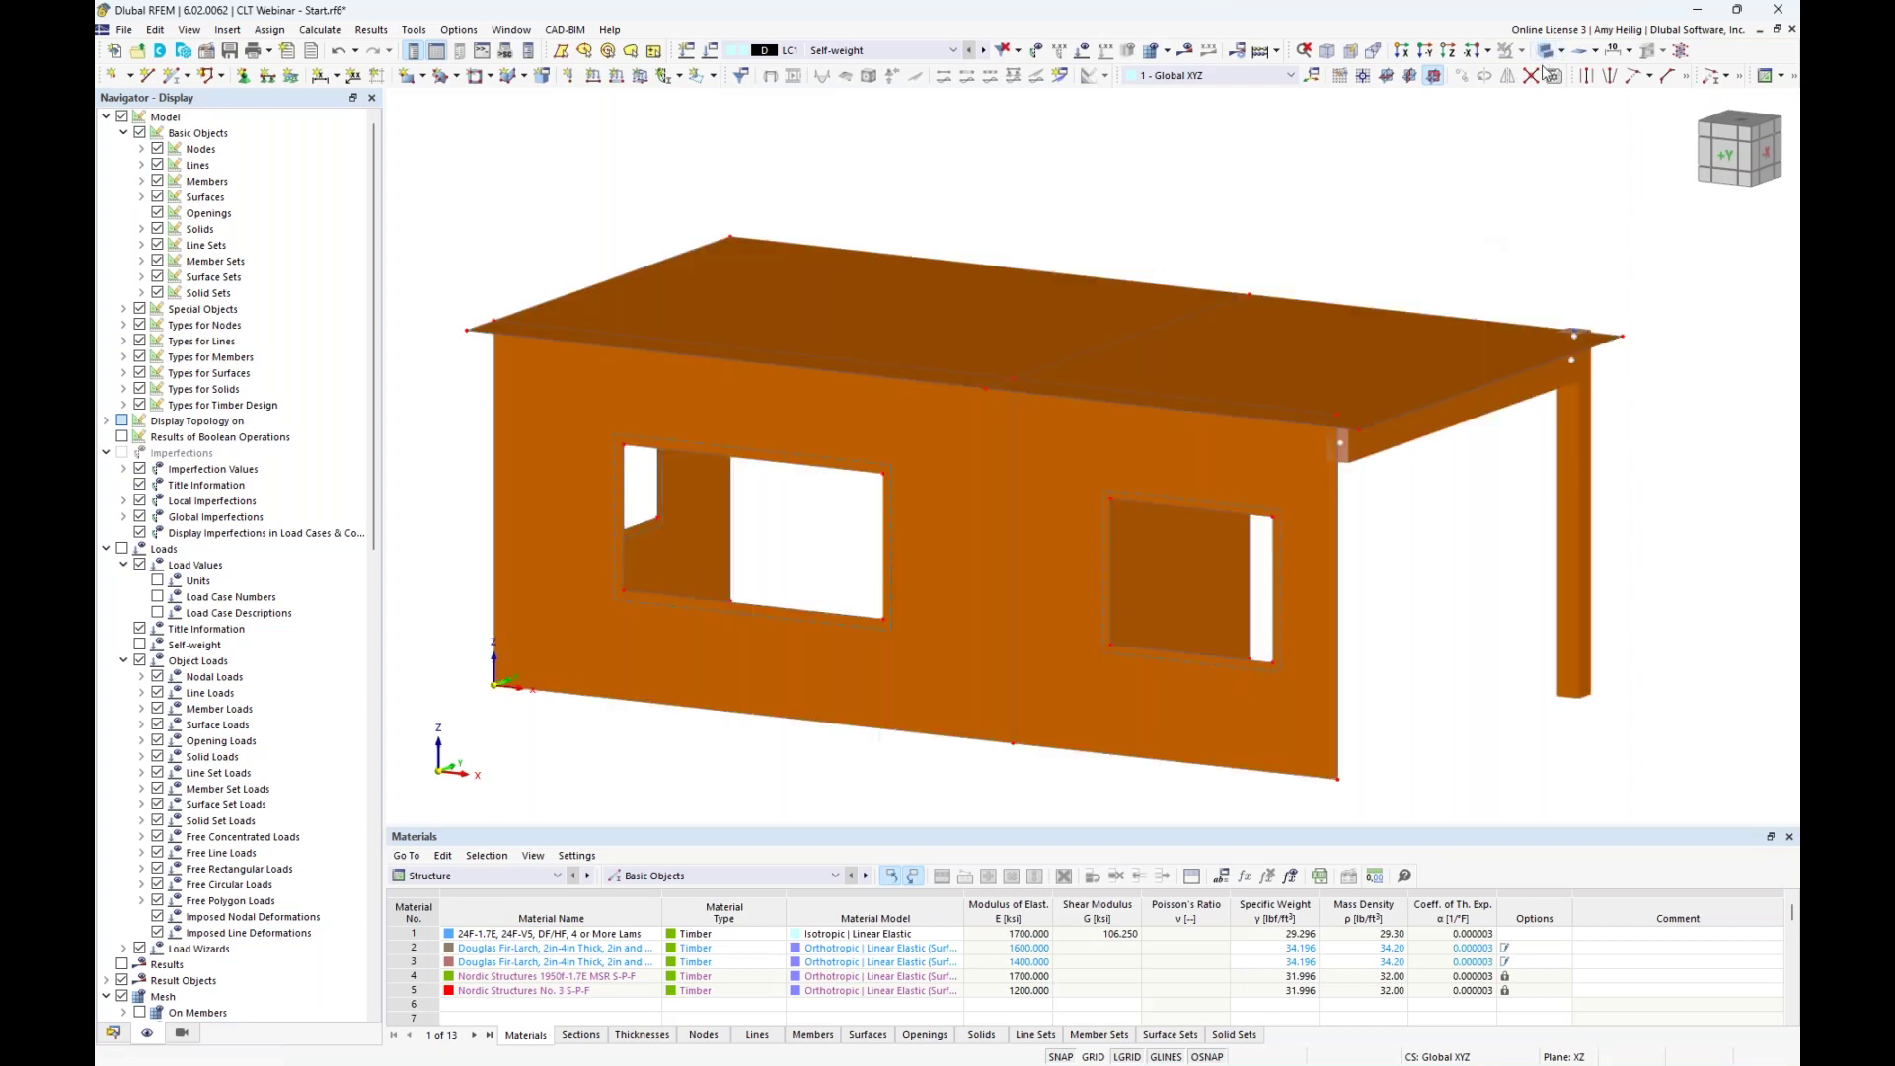
{"action": "left_click", "coordinate": [1546, 50]}
{"action": "middle_click_drag", "start_coordinate": [1464, 234], "coordinate": [1369, 191]}
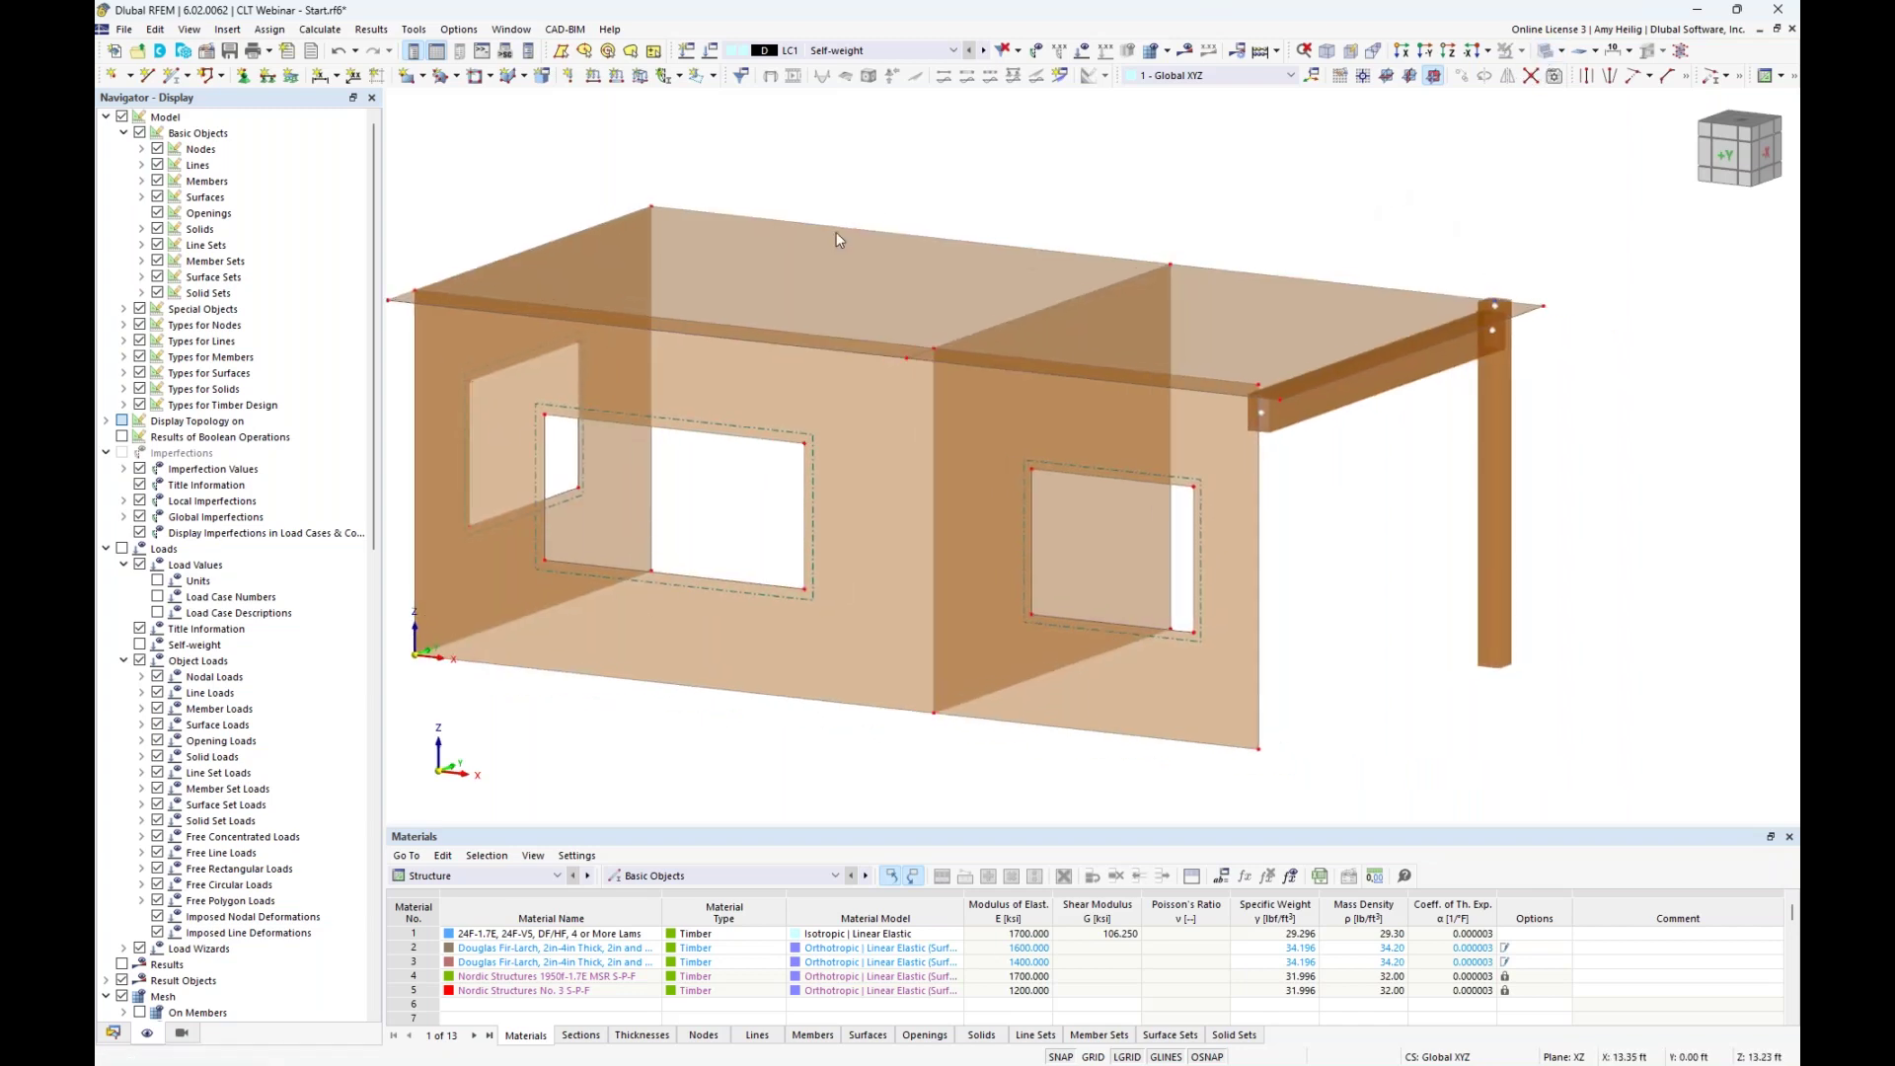
Highlight both roof surfaces in the model and clear the selection.
{"action": "left_click", "coordinate": [888, 278]}
{"action": "left_click", "coordinate": [1193, 341], "text": "ctrl"}
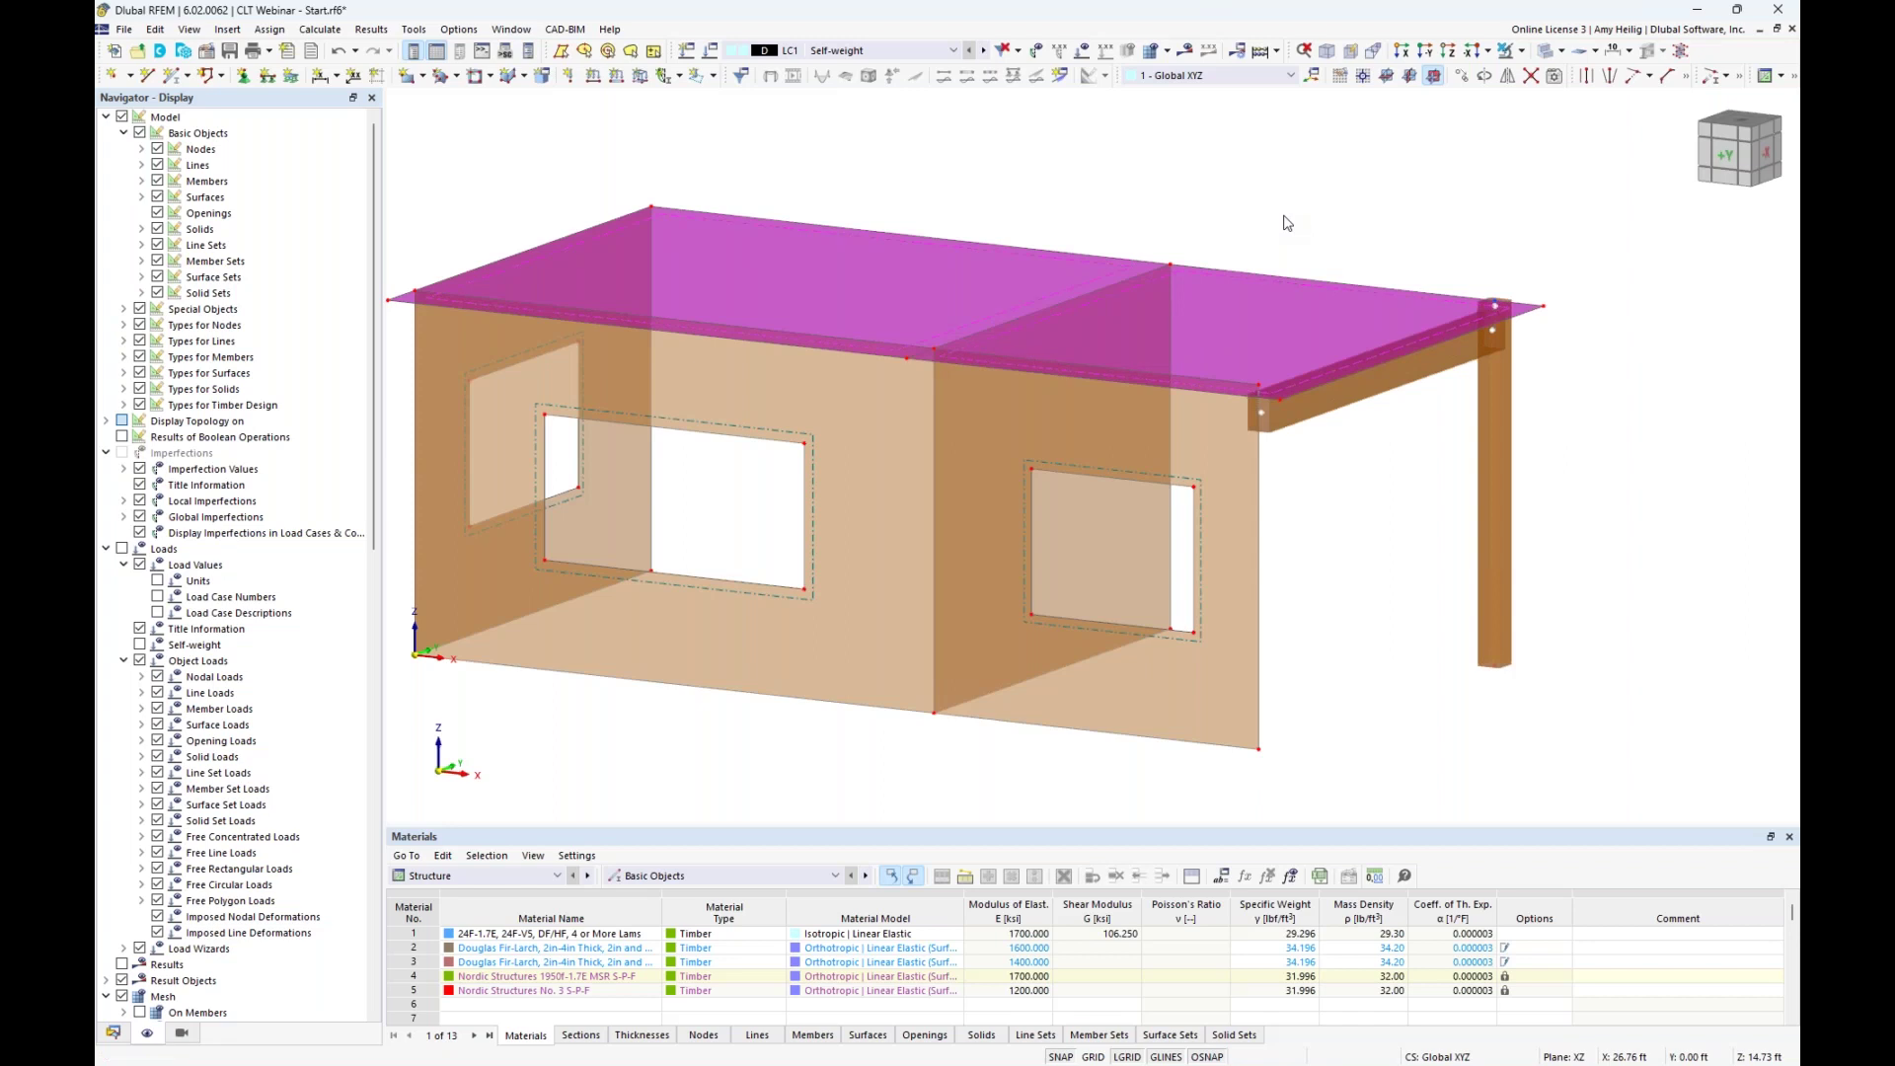
{"action": "key", "text": "Escape"}
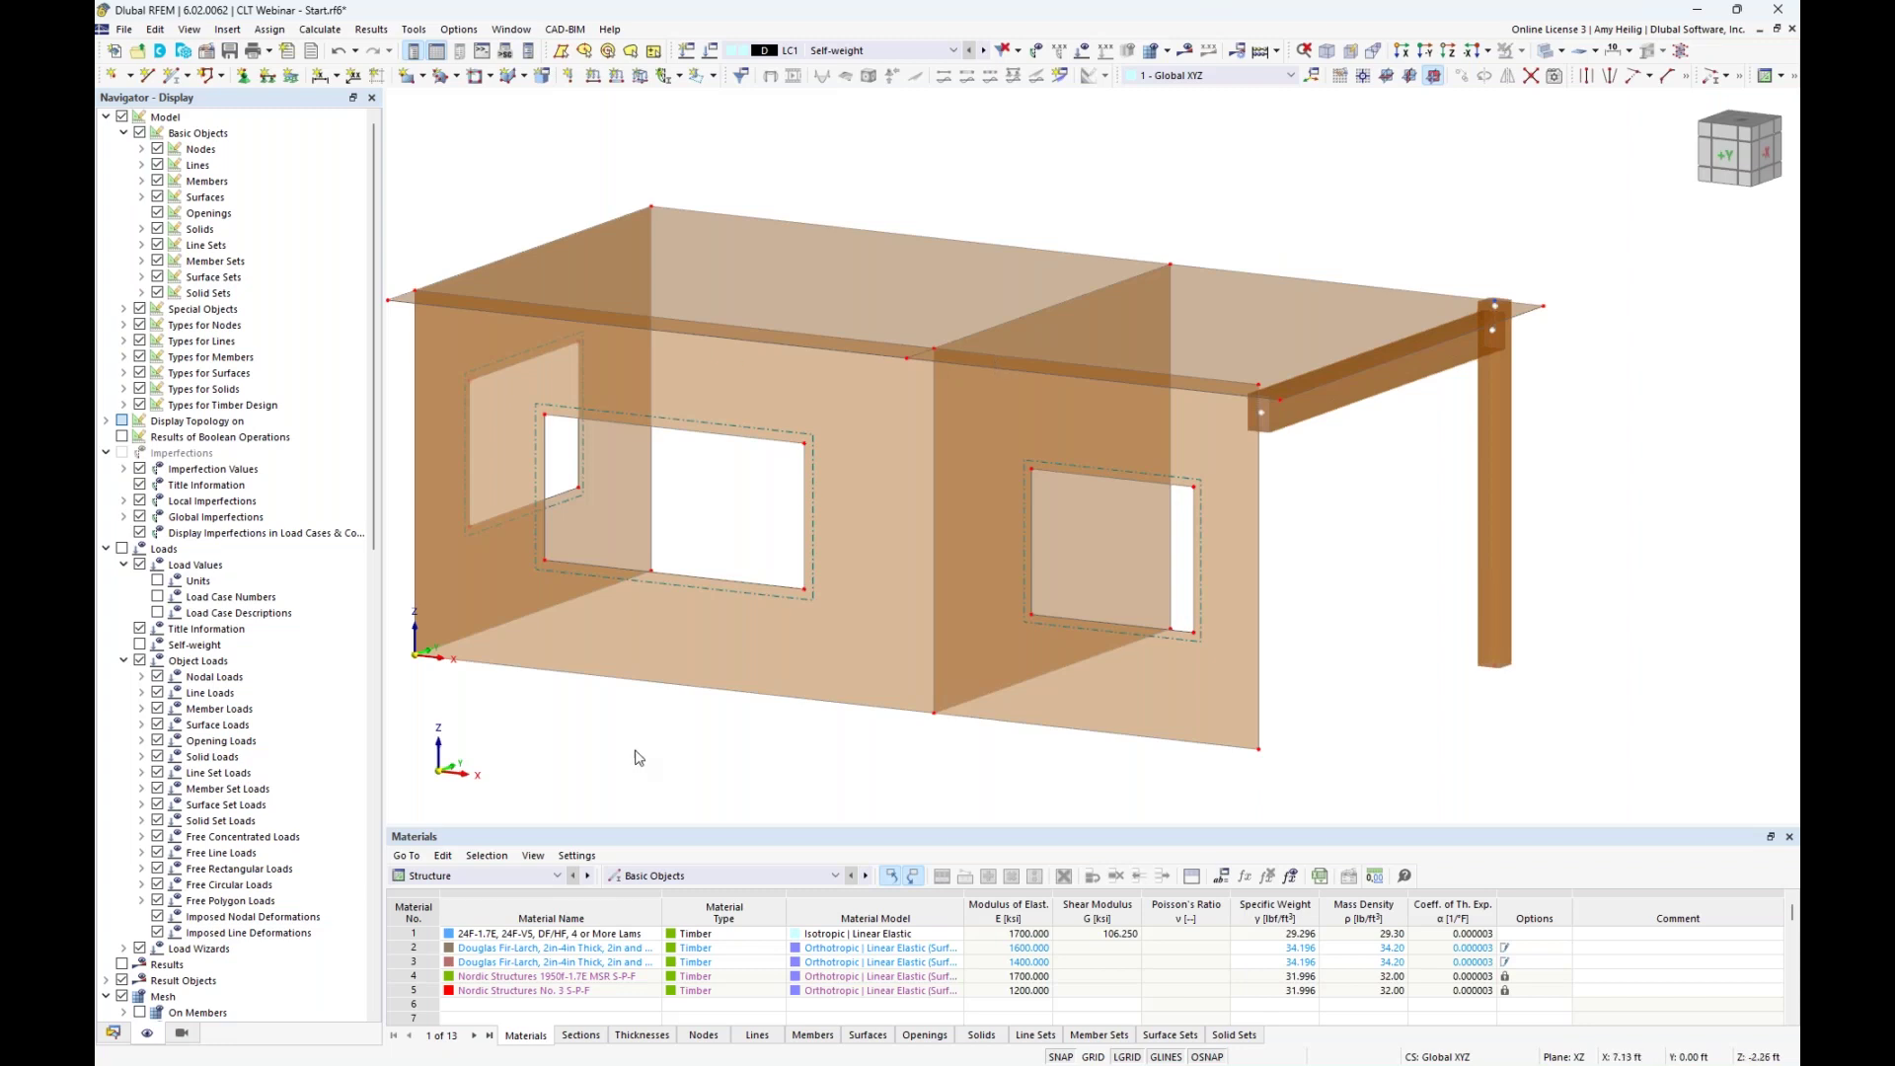
Create a new line hinge that also releases translation ux, with a spring constant of 100 kip/ft².
{"action": "left_click", "coordinate": [111, 1034]}
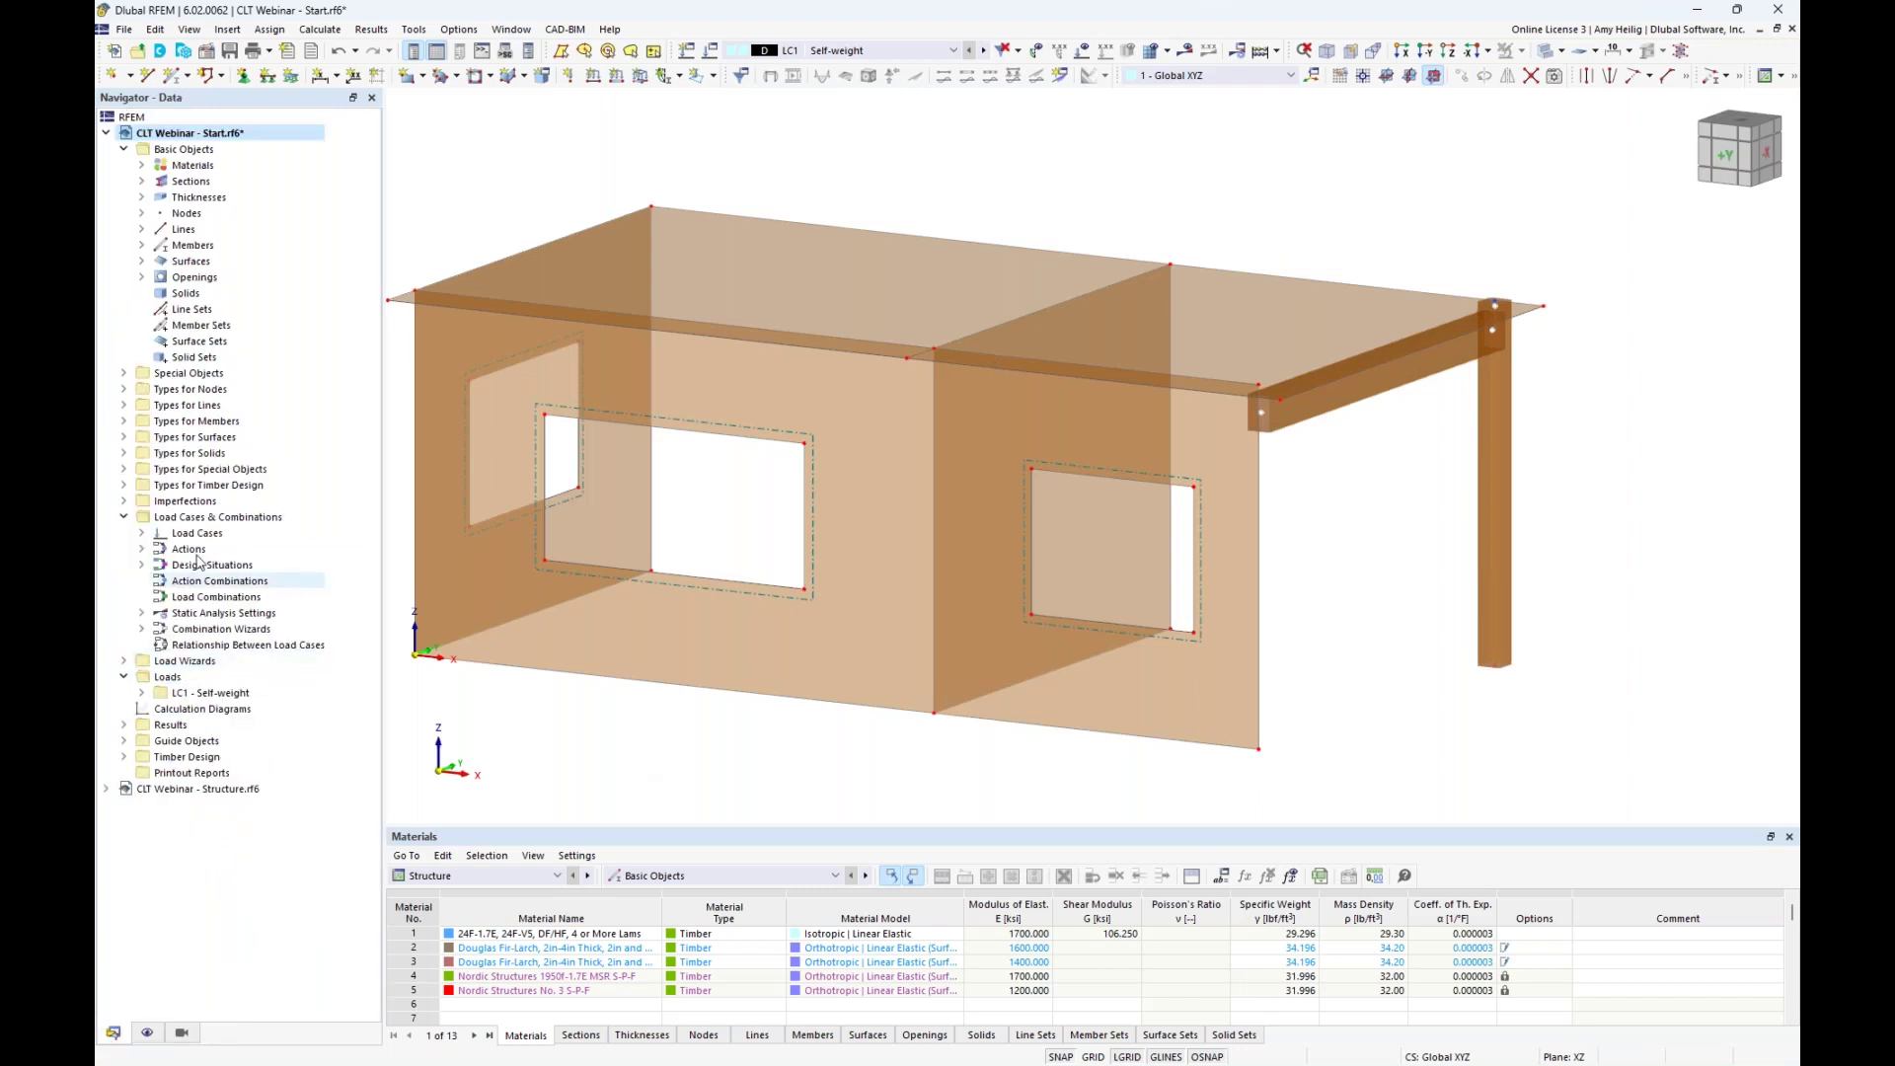
{"action": "left_click", "coordinate": [124, 406]}
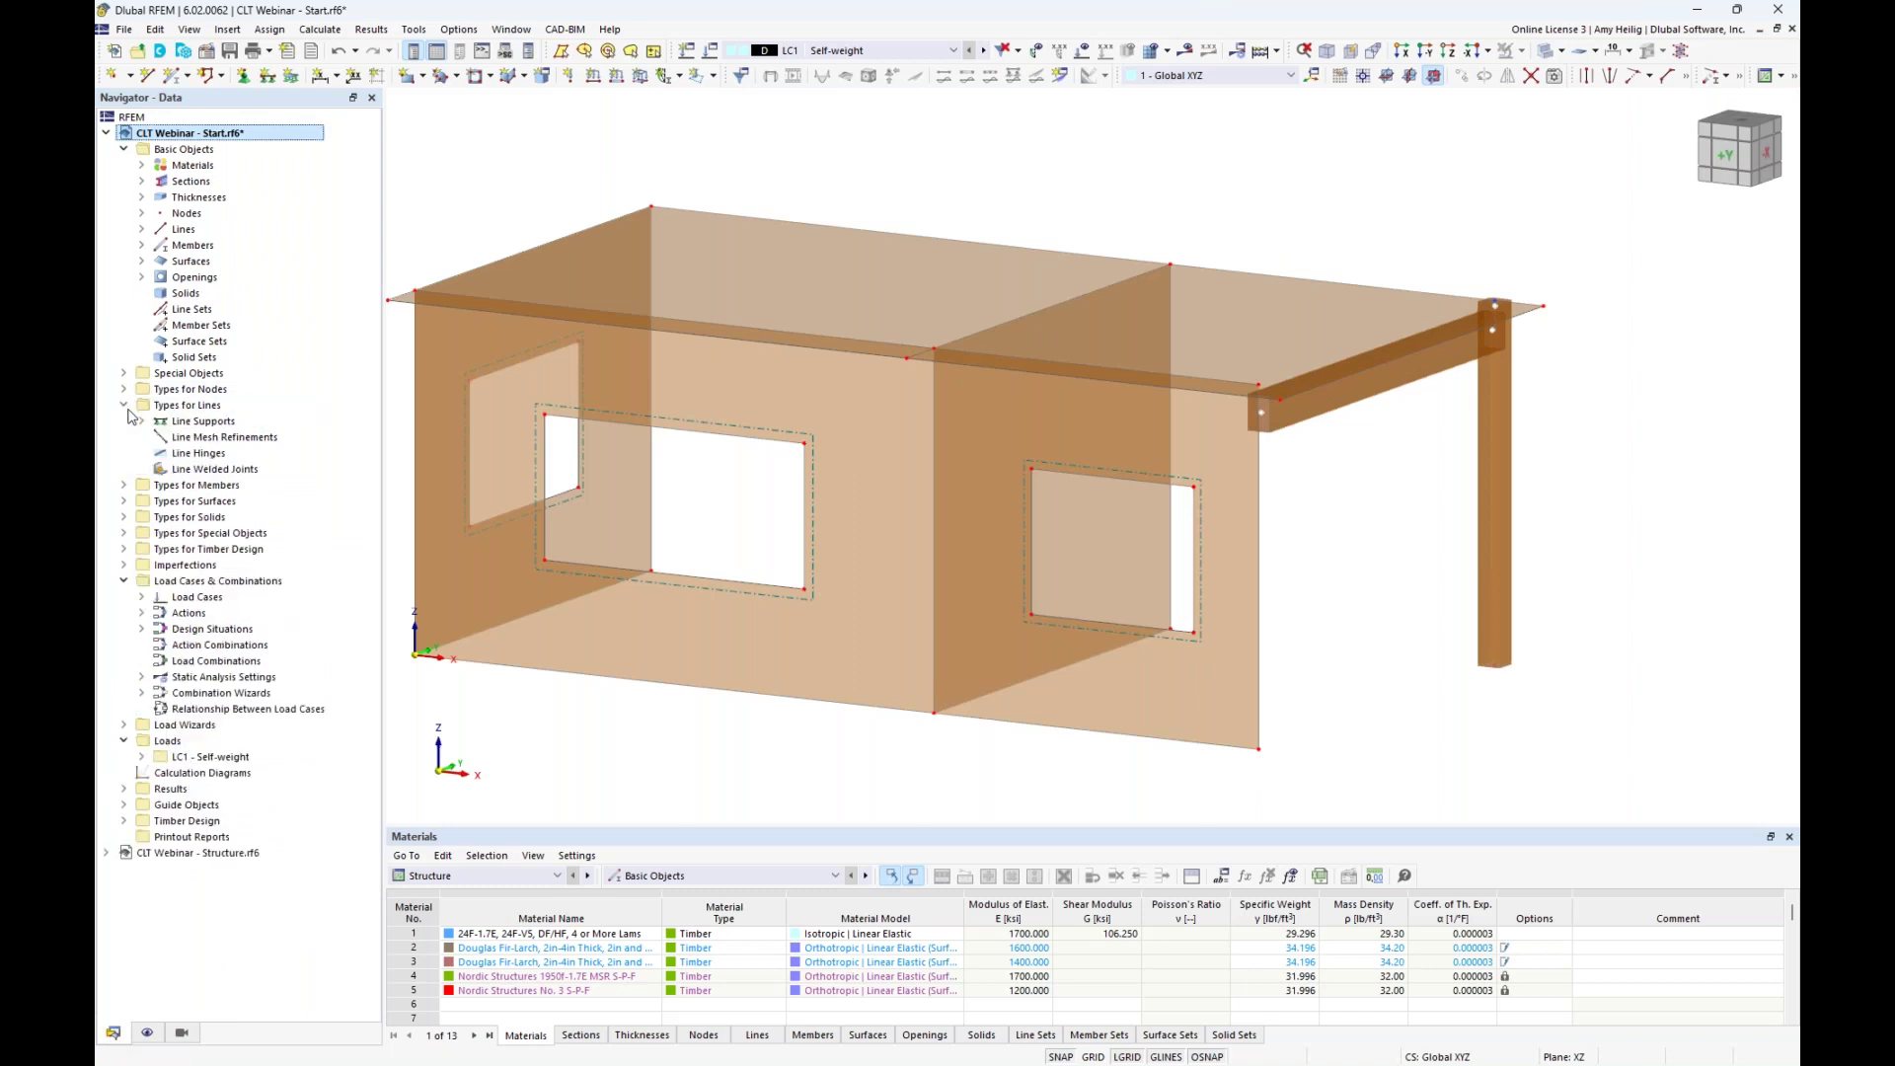
{"action": "right_click", "coordinate": [194, 456]}
{"action": "left_click", "coordinate": [262, 484]}
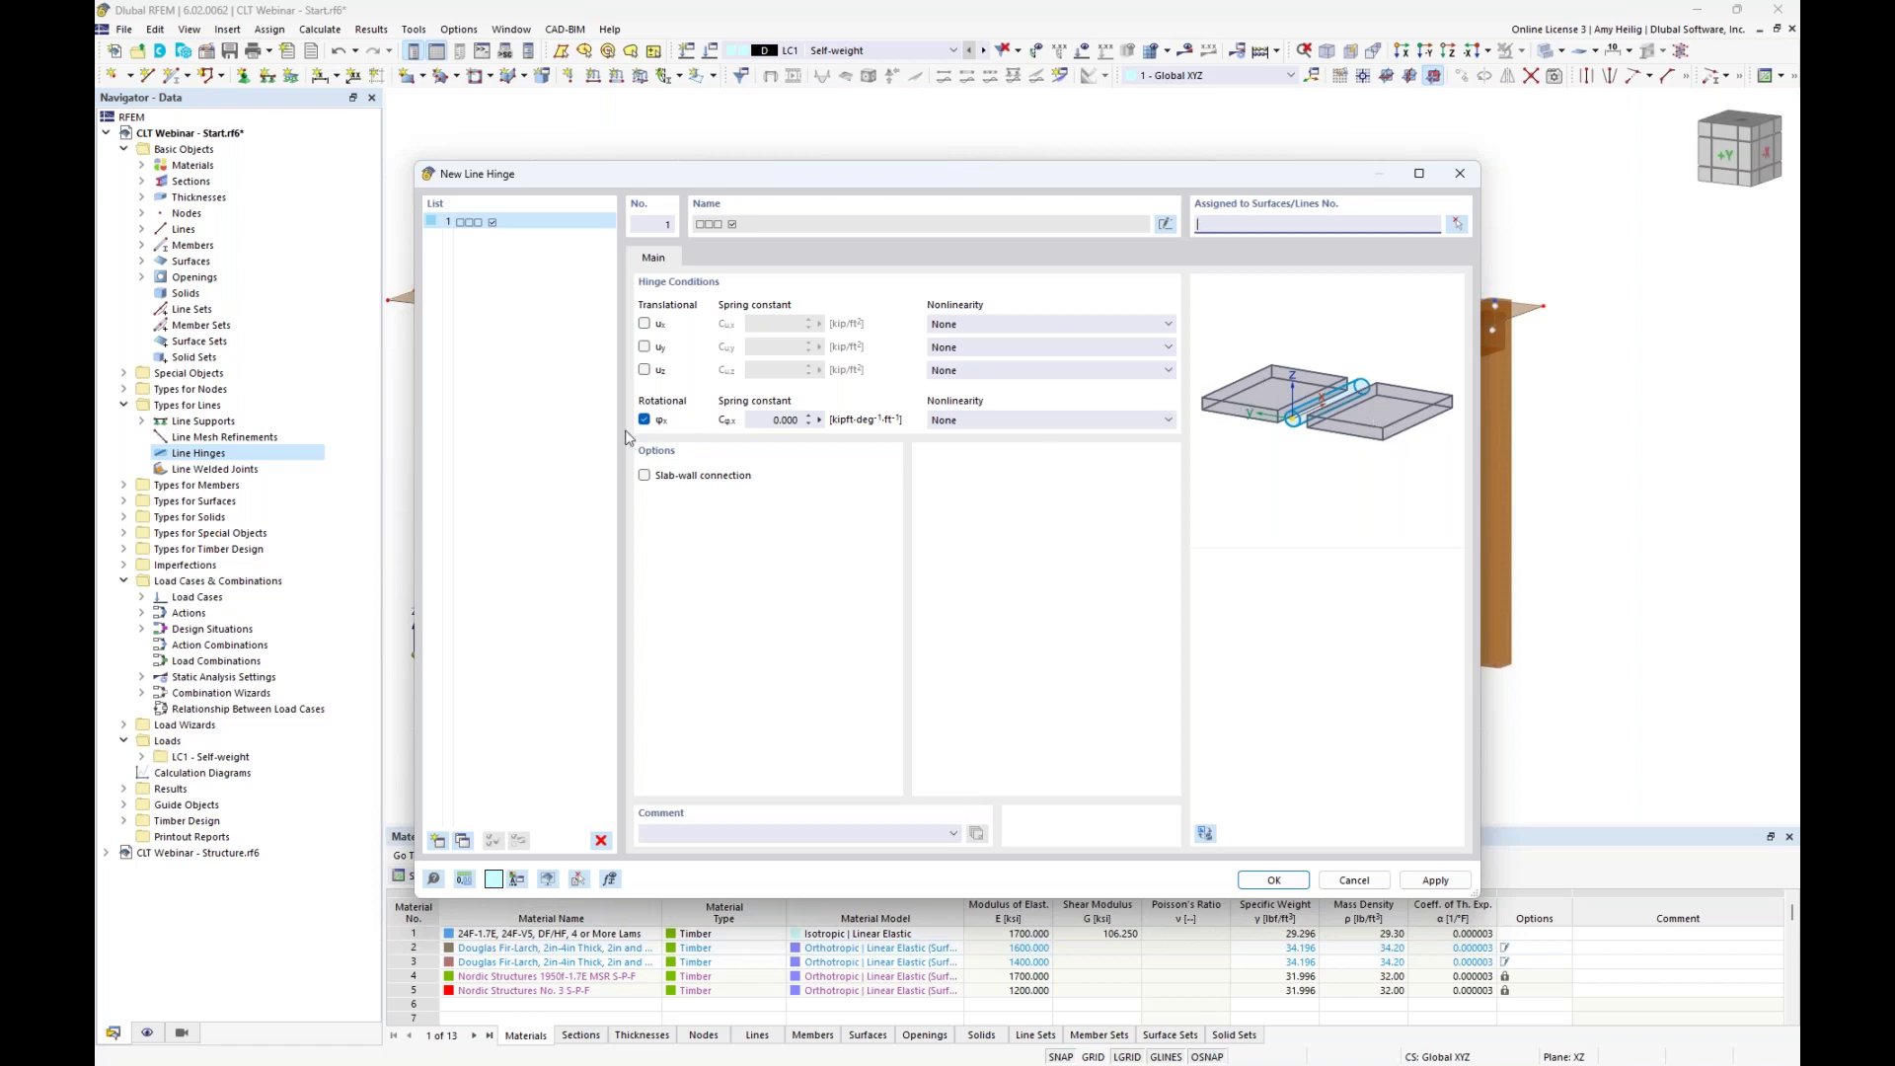
{"action": "left_click", "coordinate": [643, 323]}
{"action": "left_click", "coordinate": [758, 327]}
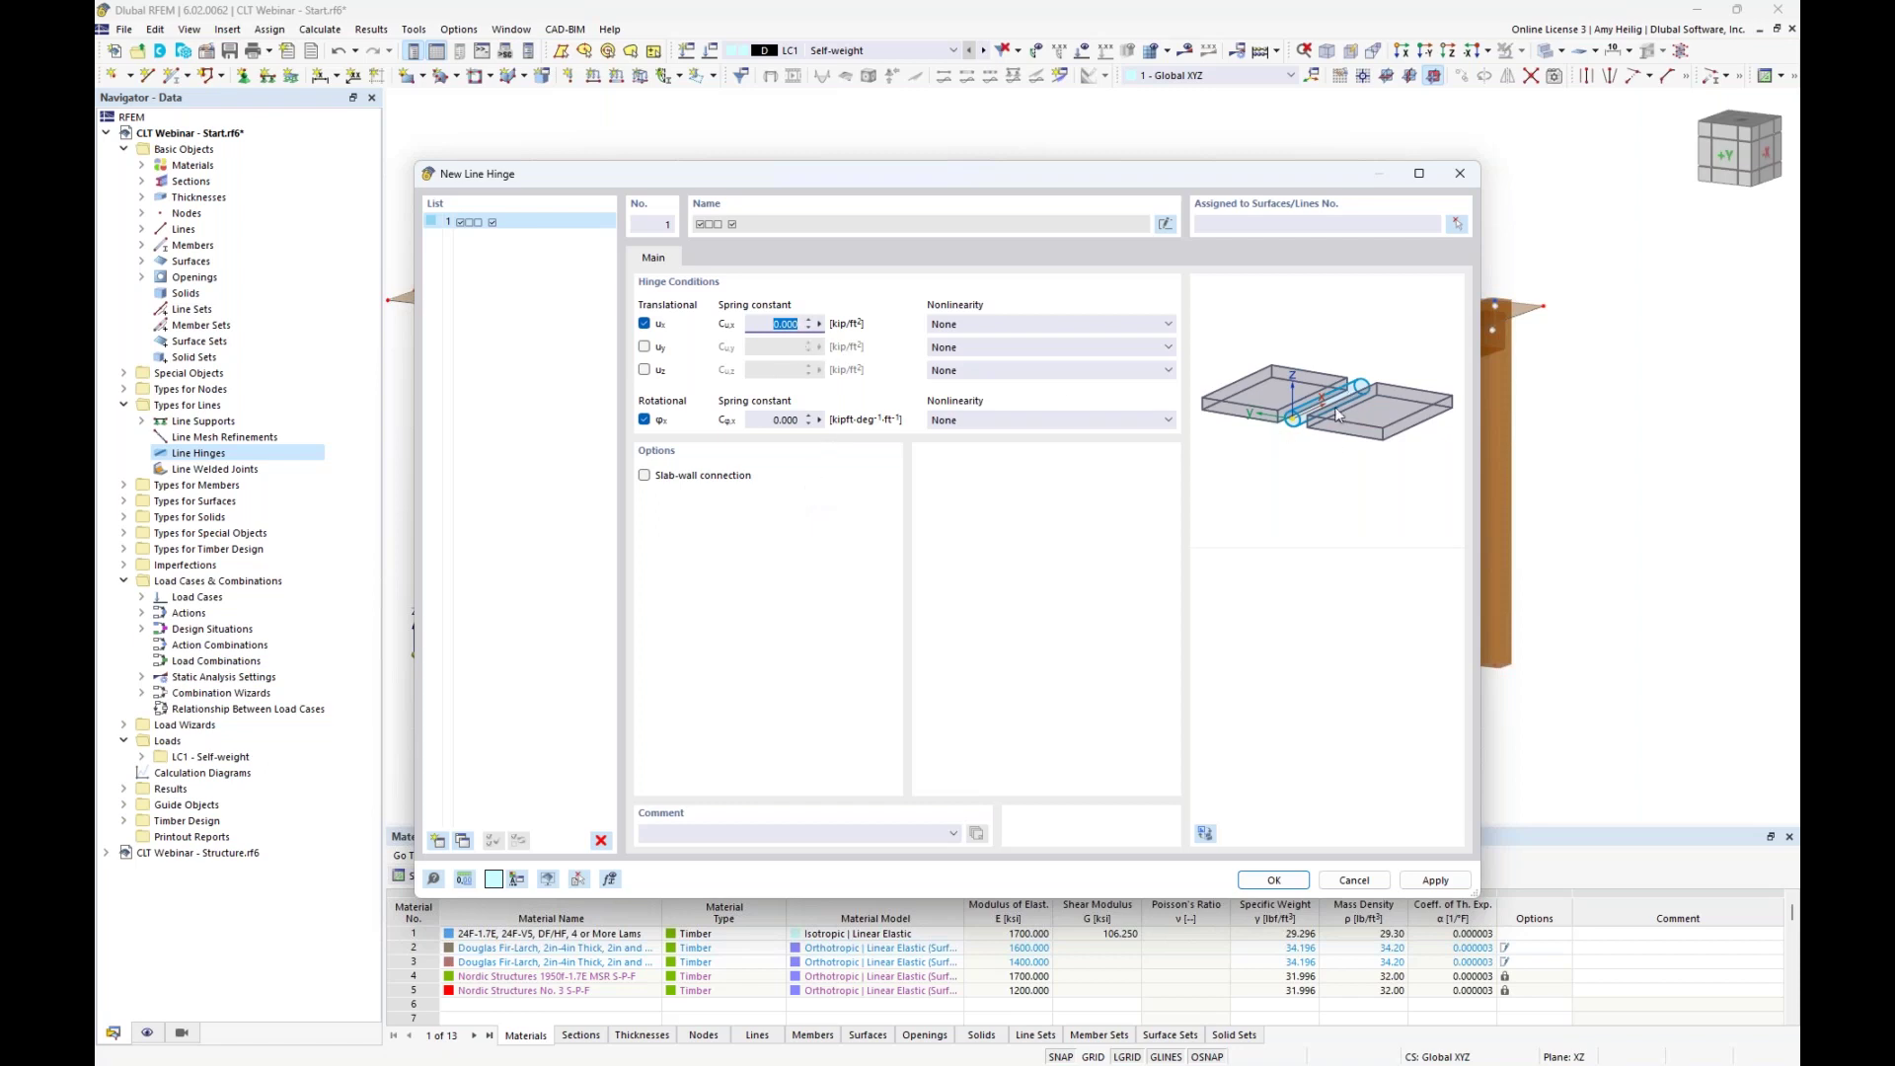
{"action": "type", "text": "1"}
{"action": "left_click_drag", "start_coordinate": [744, 193], "coordinate": [742, 459]}
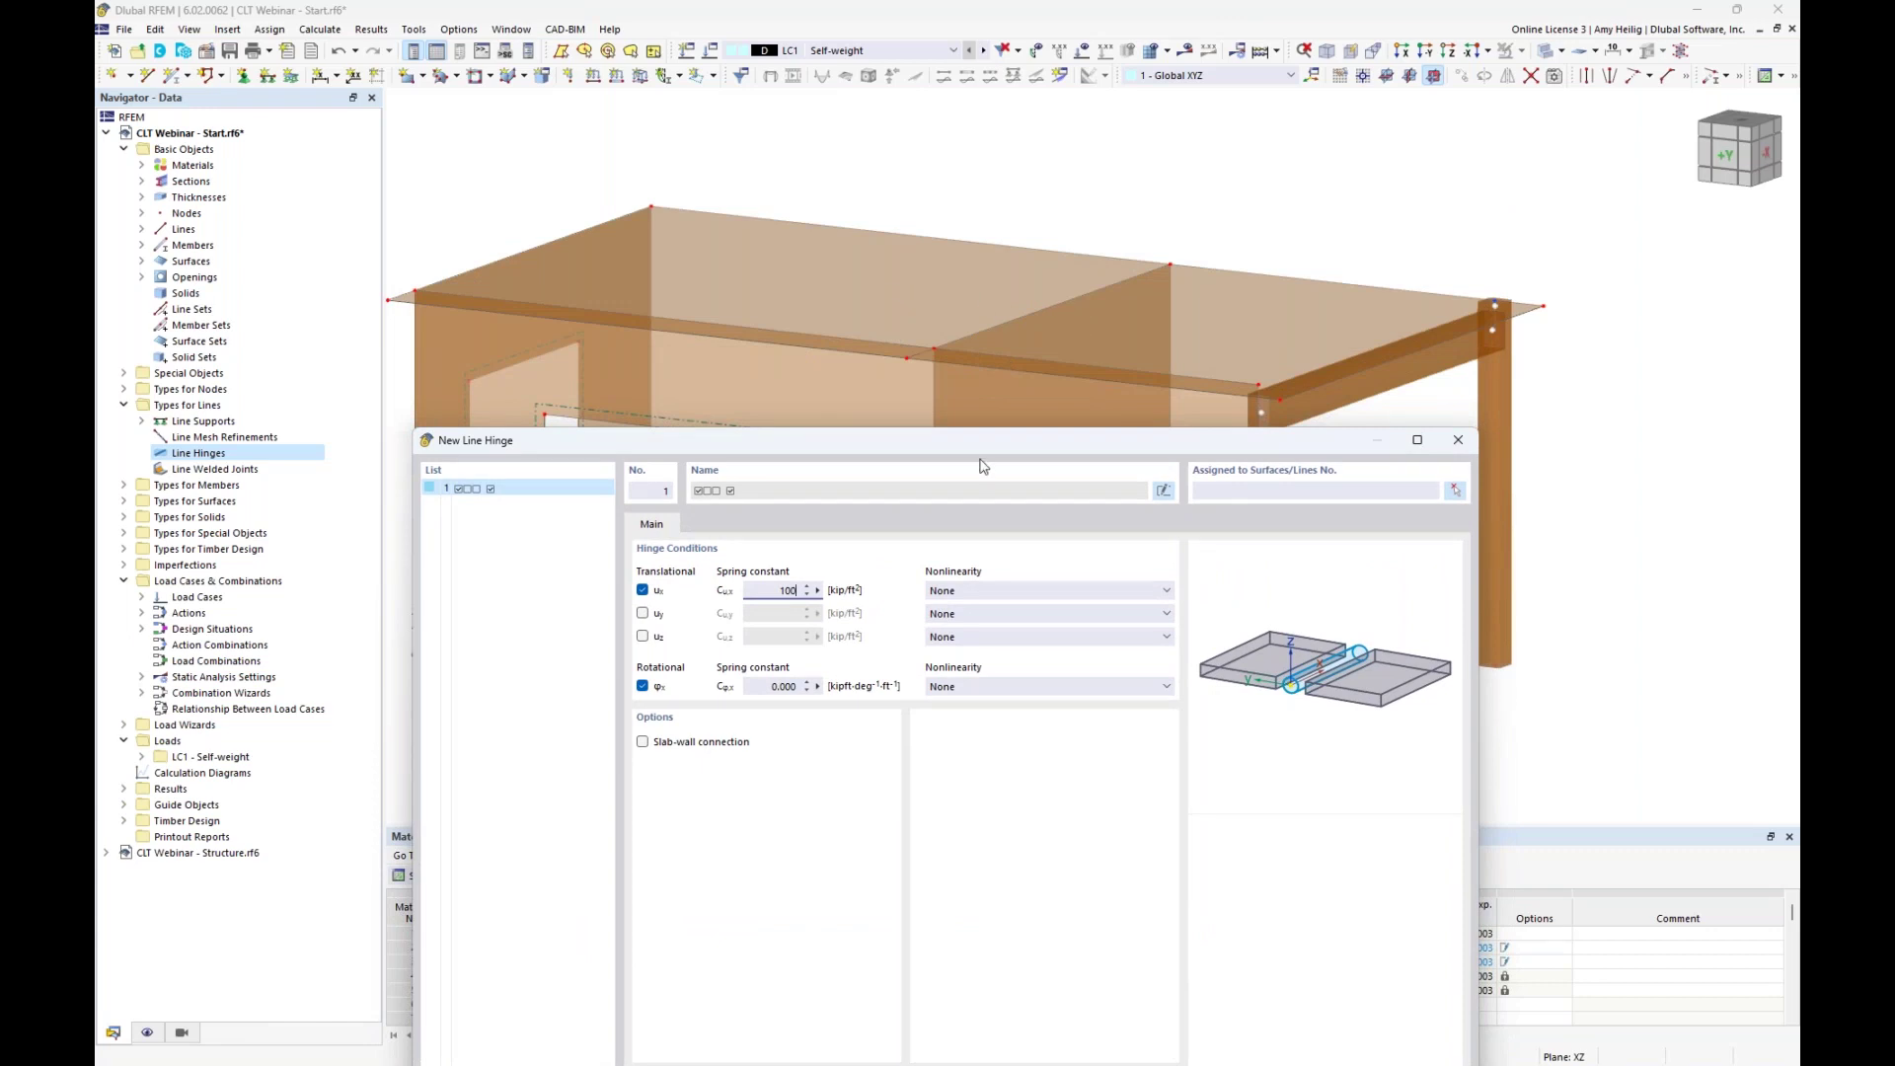
{"action": "left_click_drag", "start_coordinate": [985, 444], "coordinate": [1006, 223]}
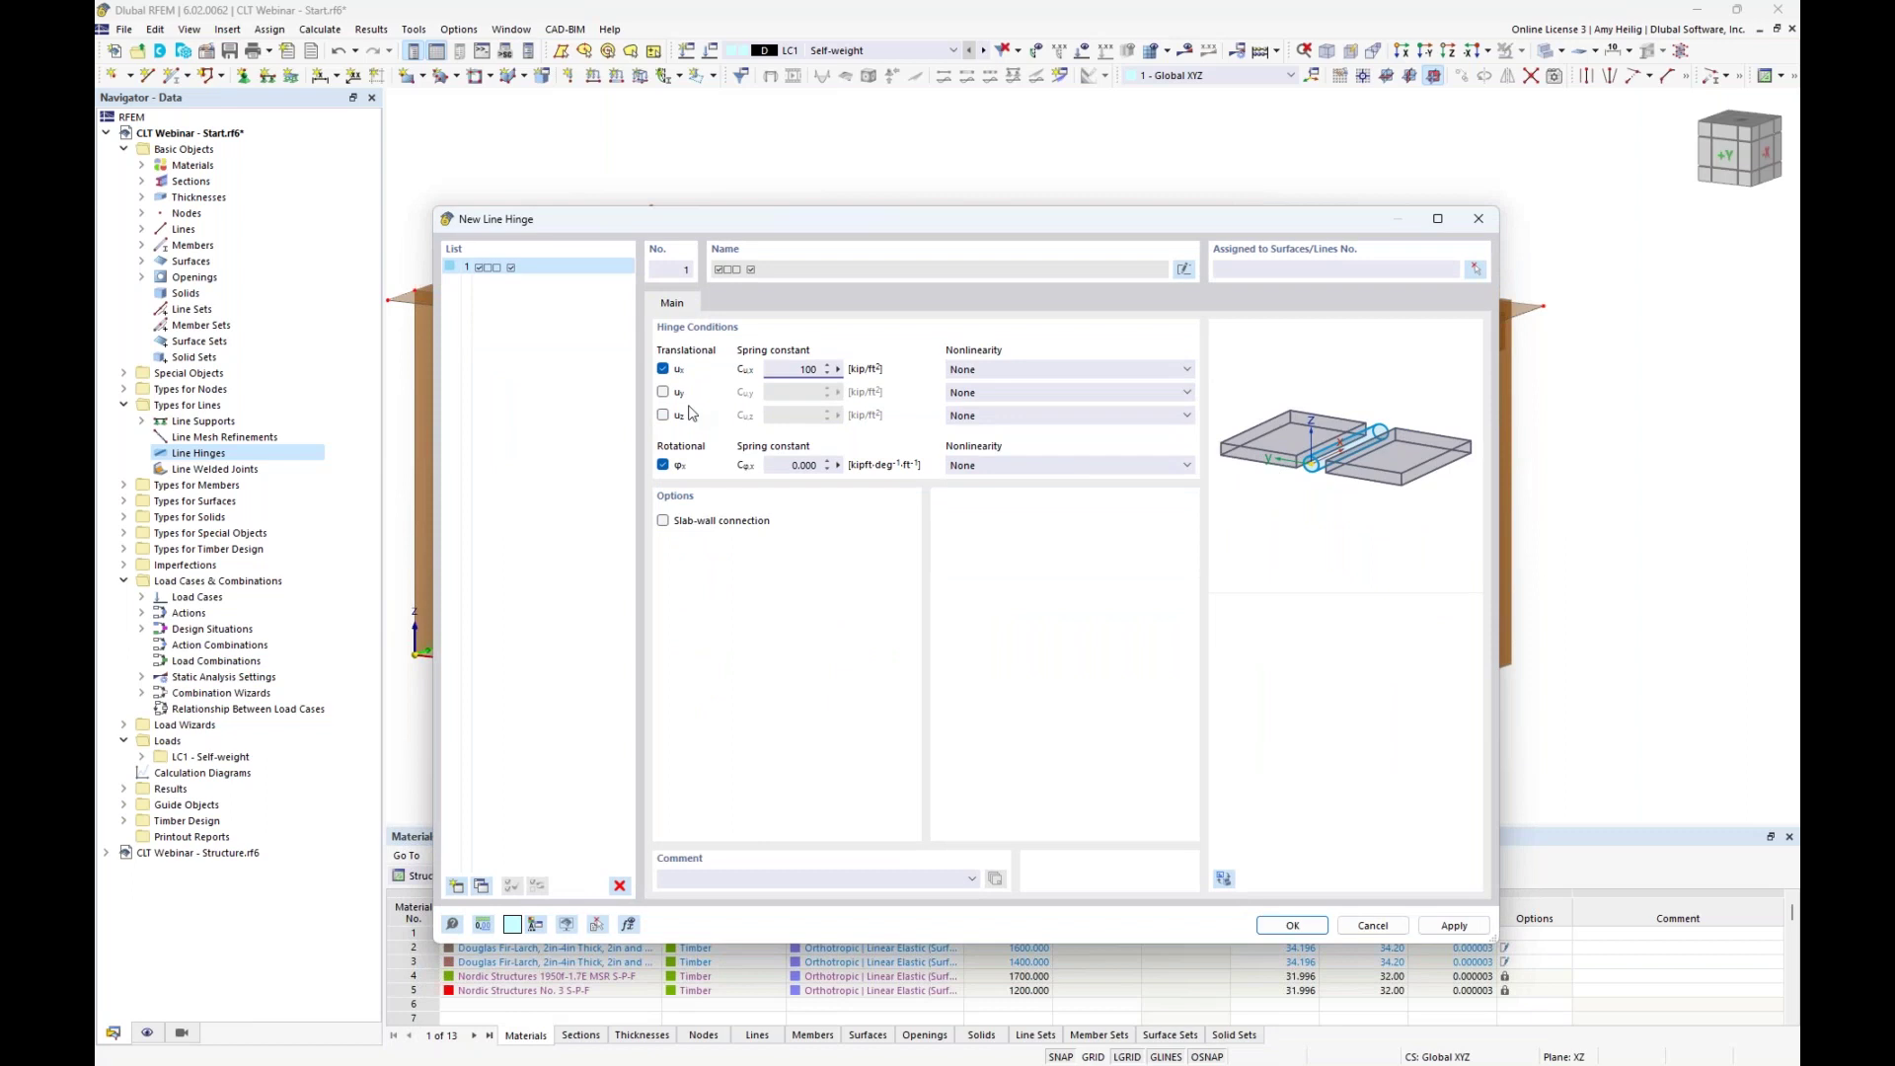
{"action": "left_click", "coordinate": [820, 456]}
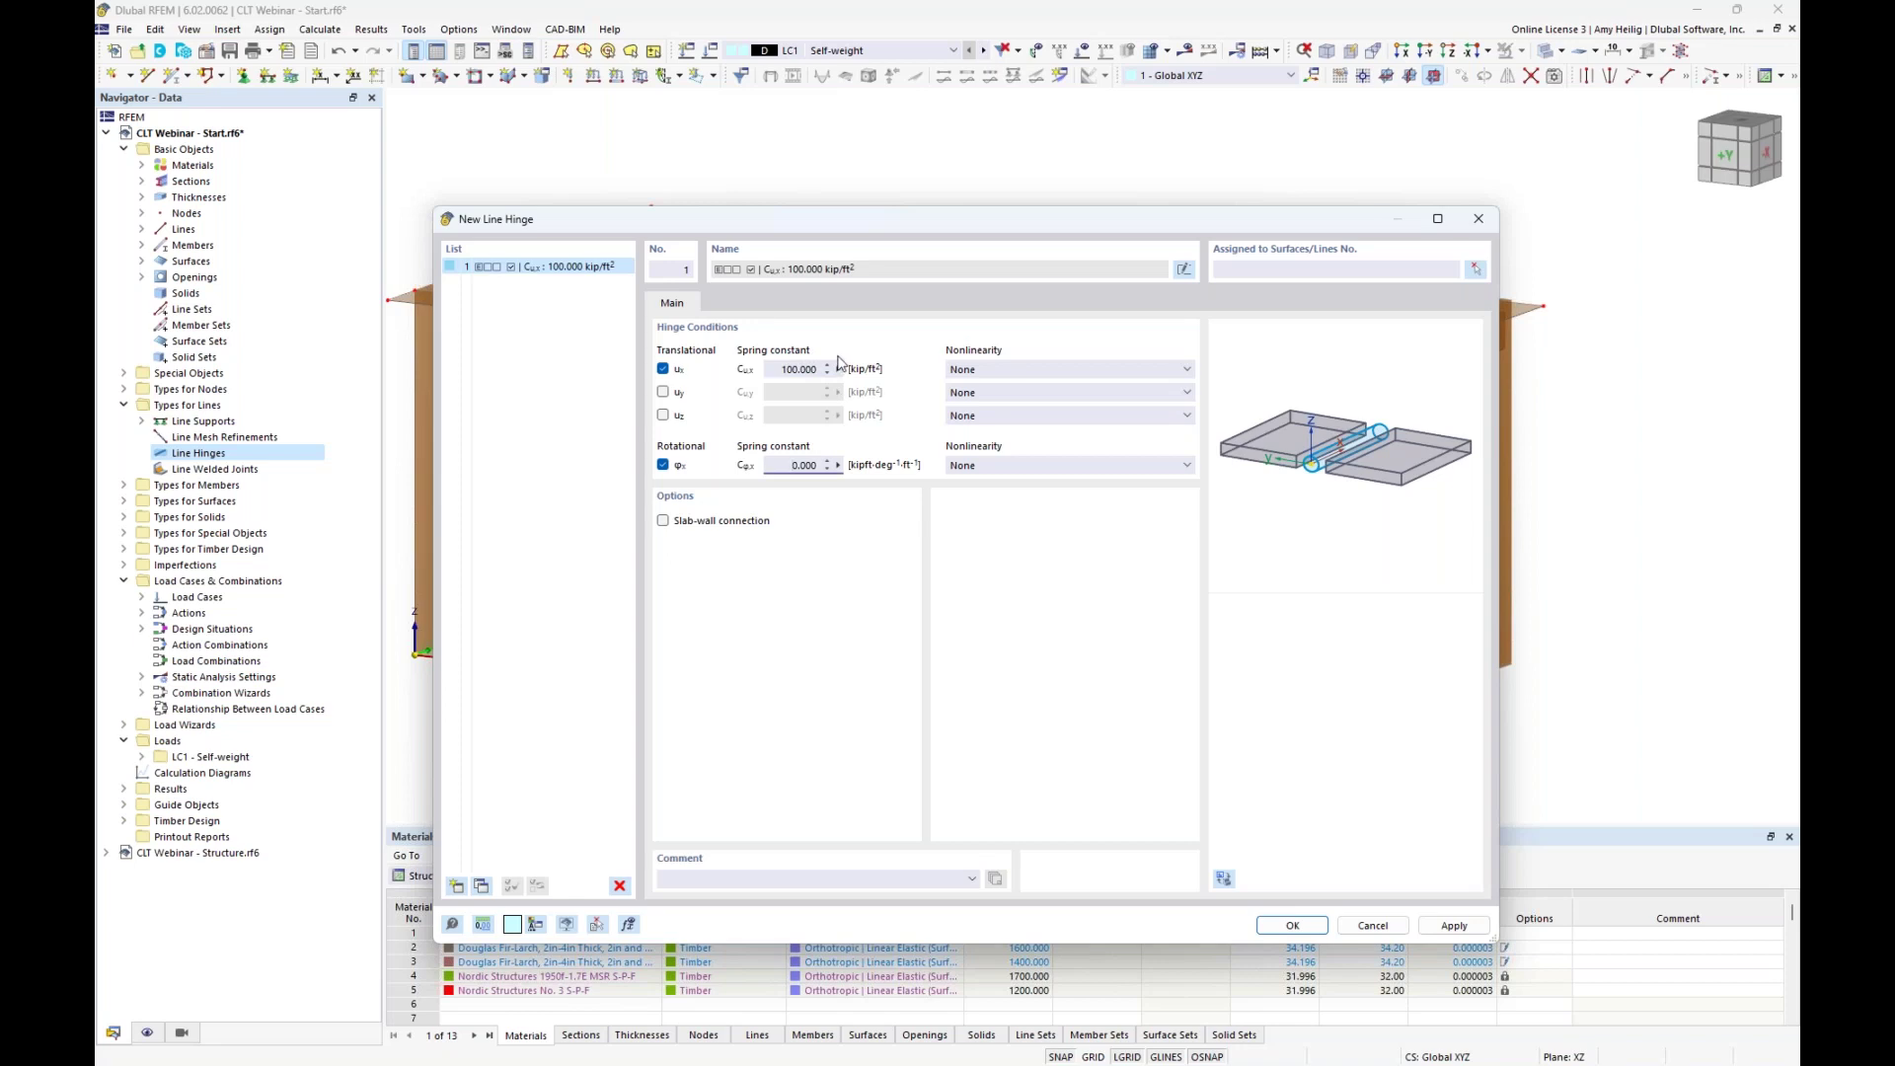
Assign the line hinge to the longer front wall, surface 1, along its top edge and inner vertical edge, lines 2 and 3.
{"action": "left_click", "coordinate": [1477, 270]}
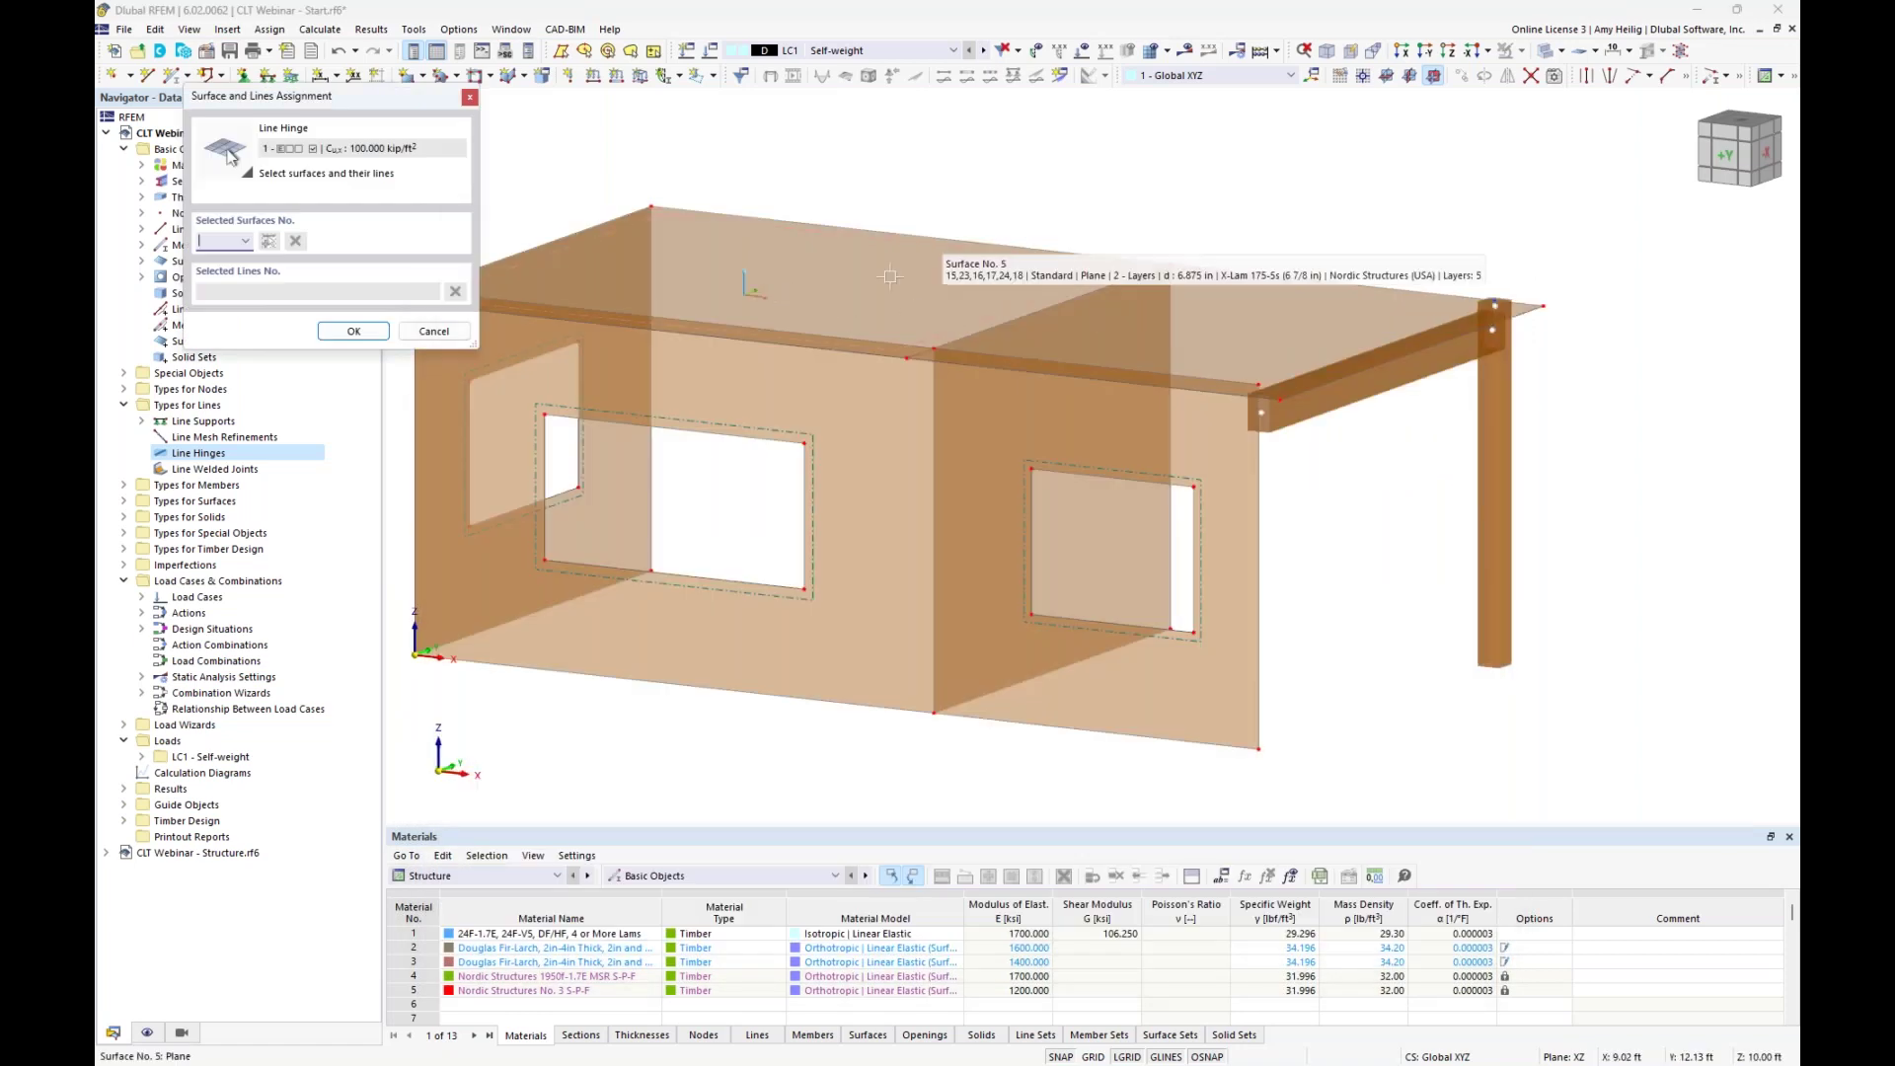
{"action": "left_click", "coordinate": [846, 400]}
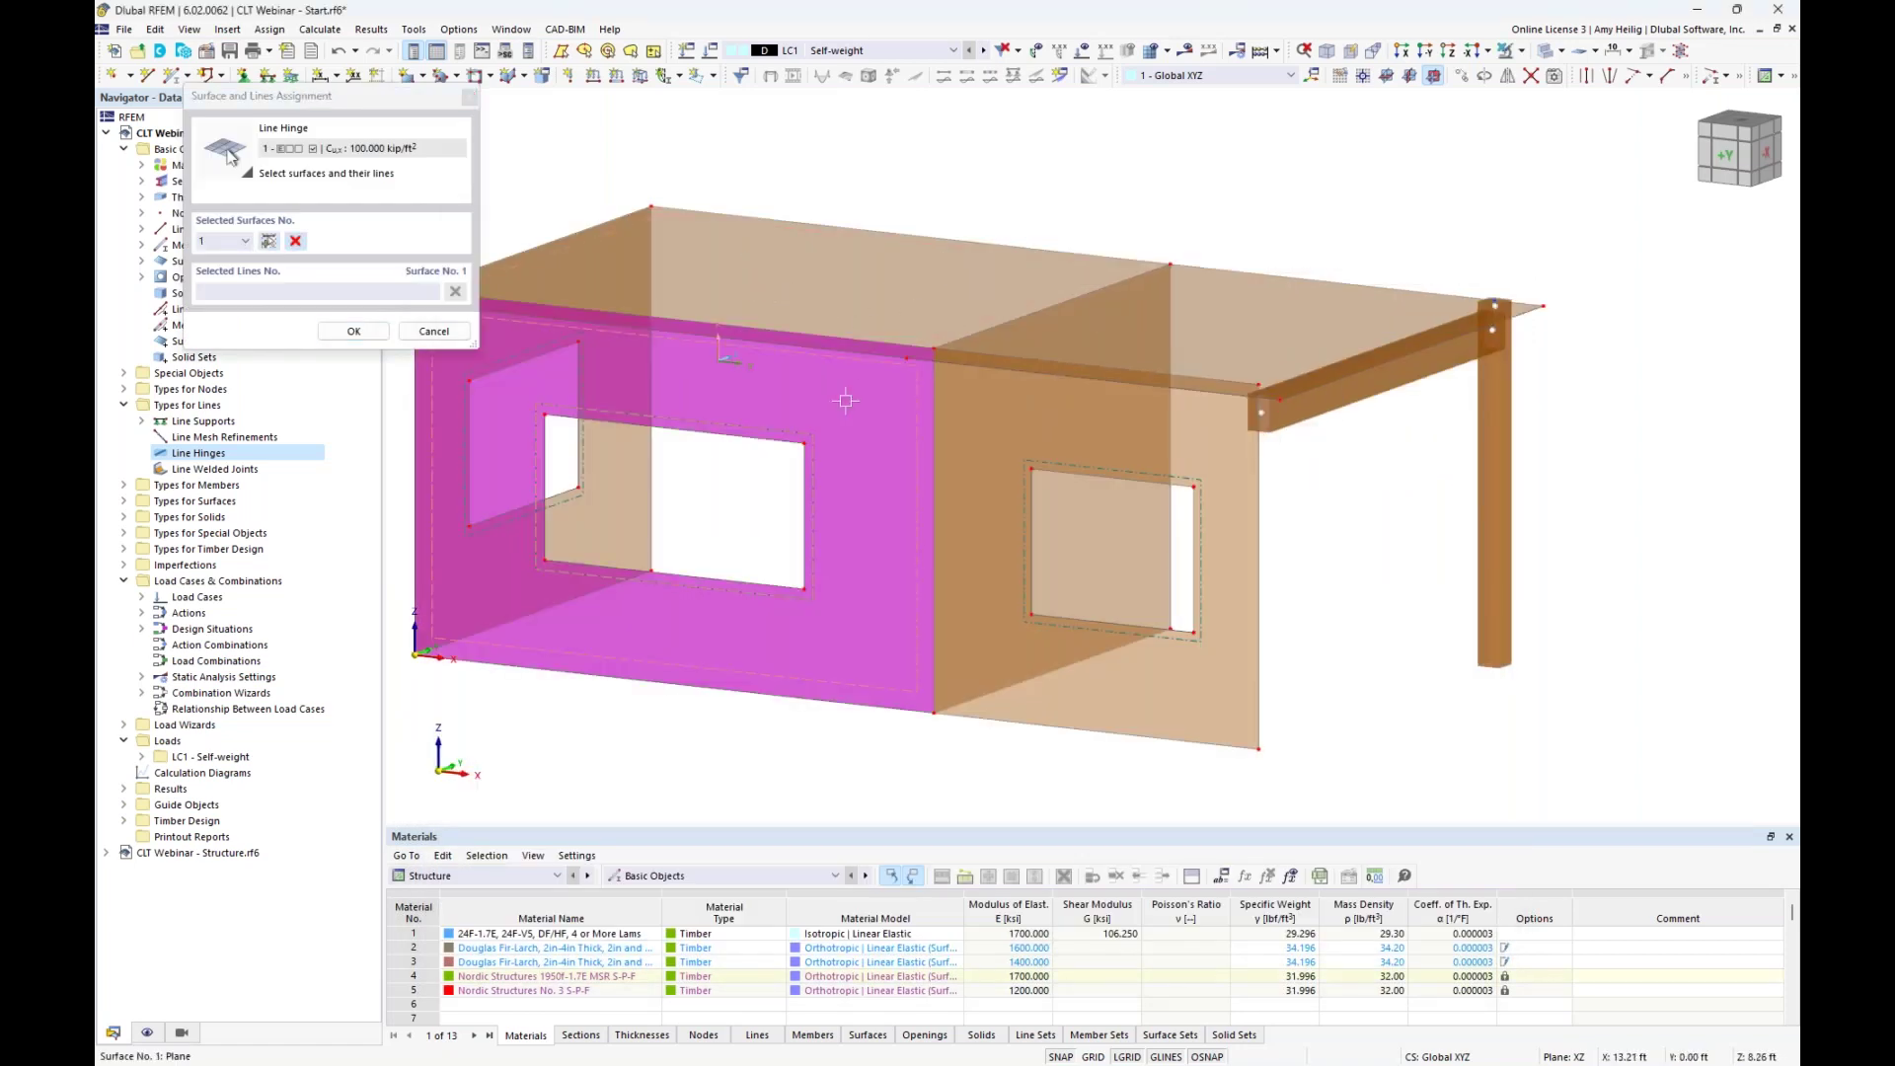
{"action": "left_click", "coordinate": [841, 339]}
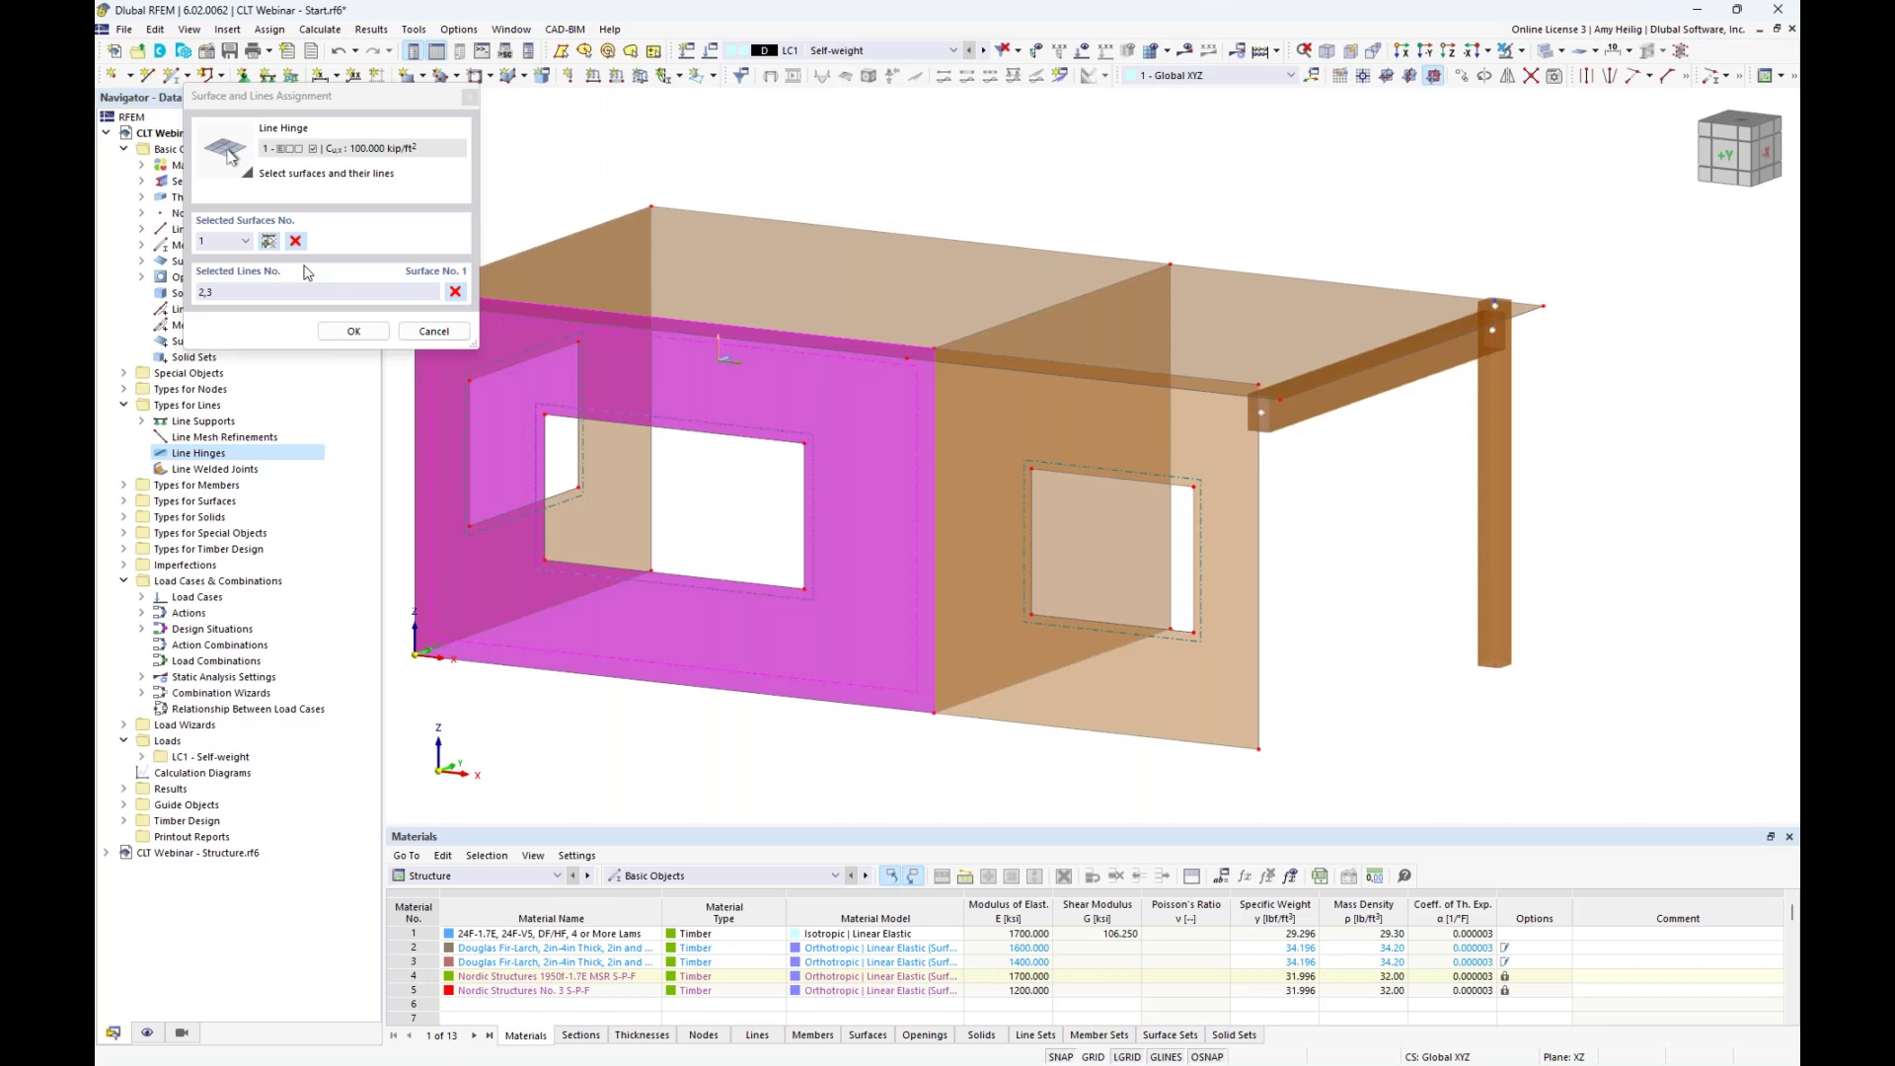
{"action": "left_click", "coordinate": [269, 242]}
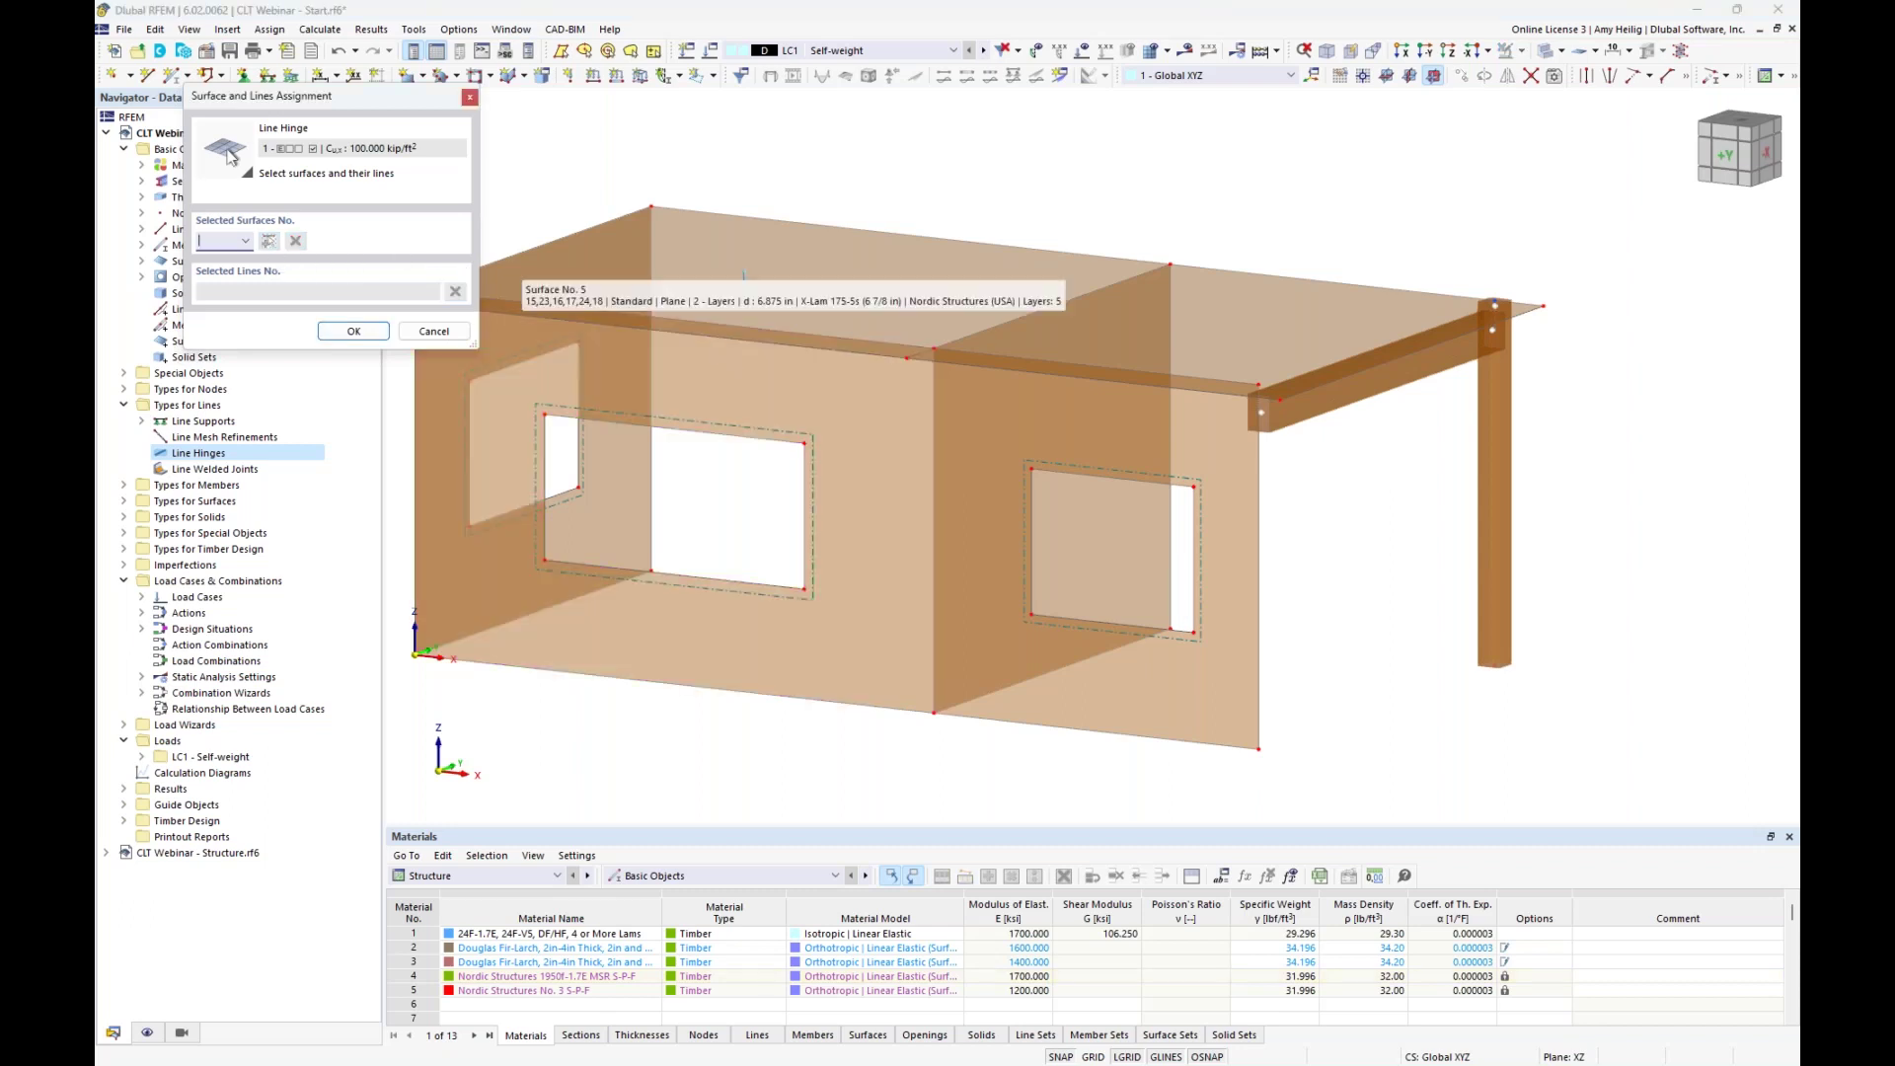
Assign the line hinge to the shorter front wall, surface 2, along its top edge and the vertical edge shared with the longer wall.
{"action": "left_click", "coordinate": [989, 402]}
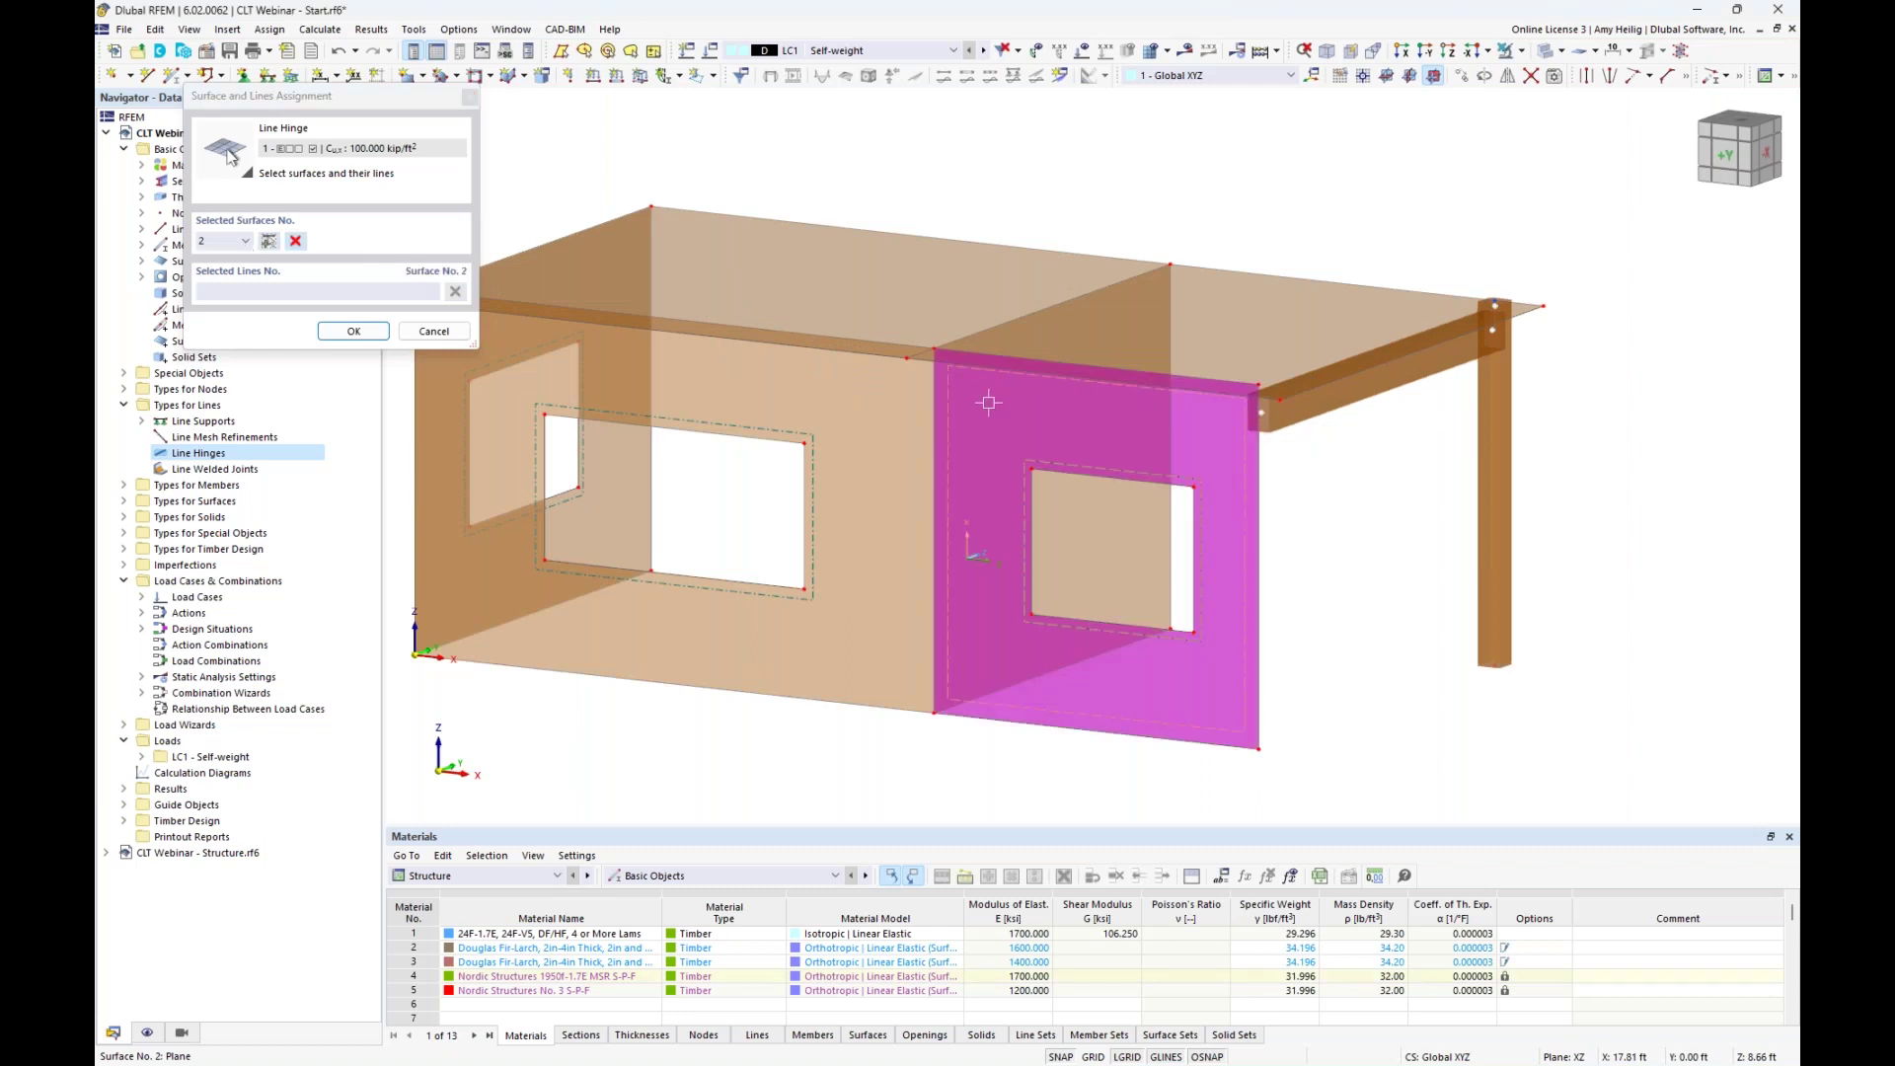
{"action": "left_click", "coordinate": [1018, 359]}
{"action": "left_click", "coordinate": [932, 424]}
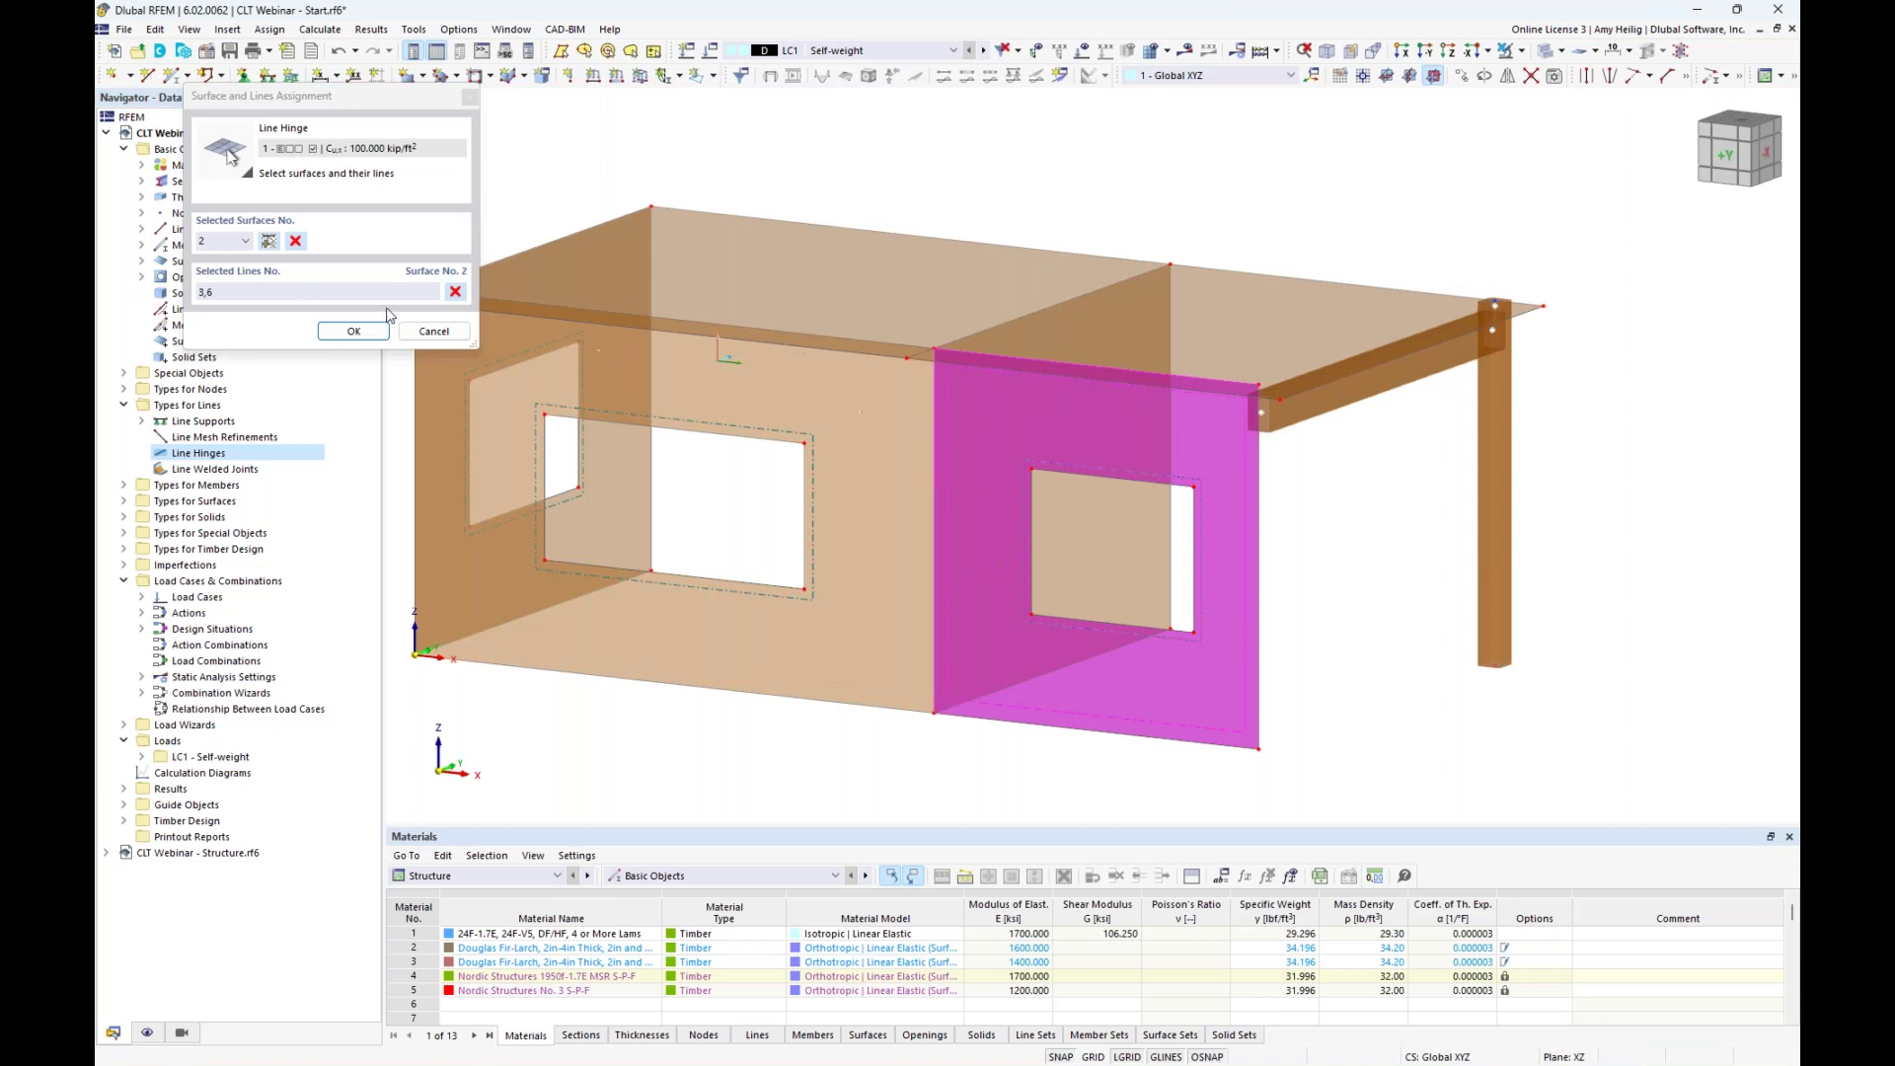
{"action": "left_click", "coordinate": [295, 241]}
Assign the line hinge to the end wall, surface 3, along the vertical corner line 1 shared with the longer front wall.
{"action": "middle_click_drag", "start_coordinate": [665, 490], "coordinate": [826, 454], "text": "ctrl"}
{"action": "left_click", "coordinate": [564, 406]}
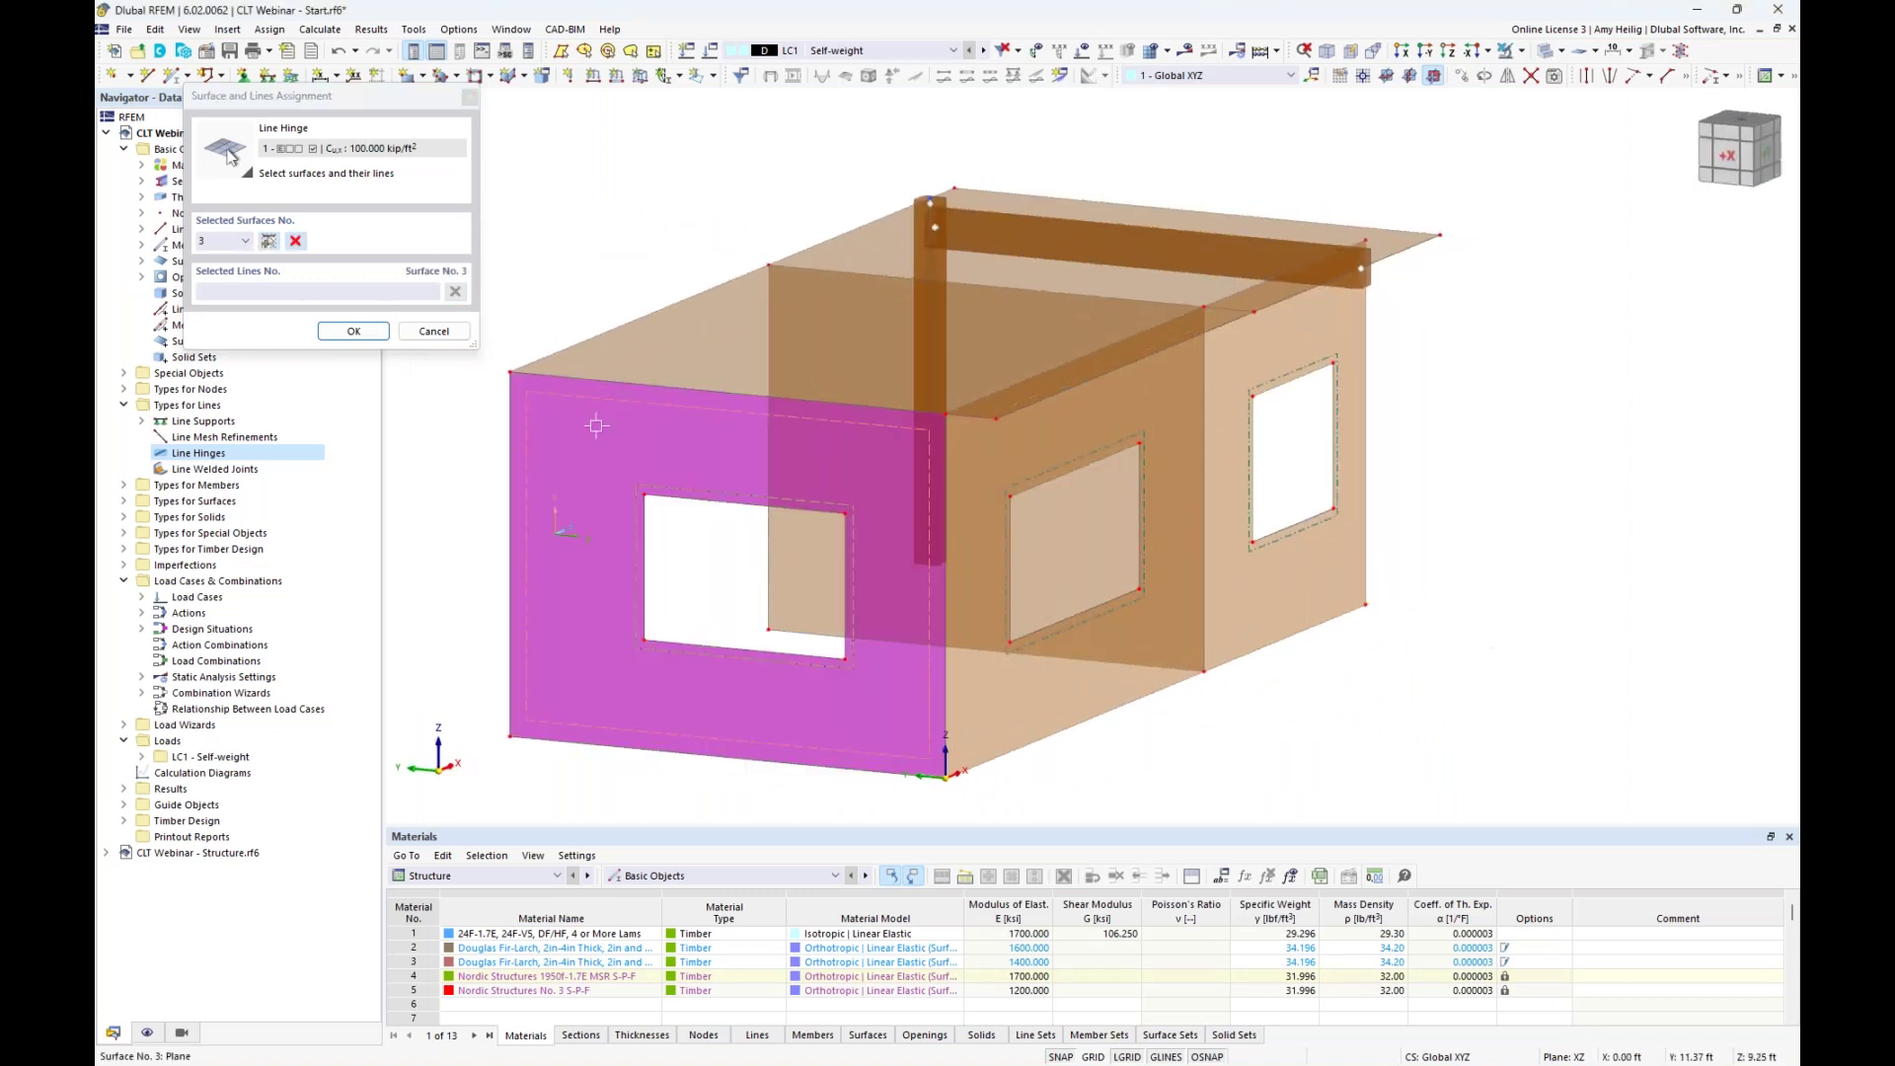
{"action": "left_click", "coordinate": [944, 516]}
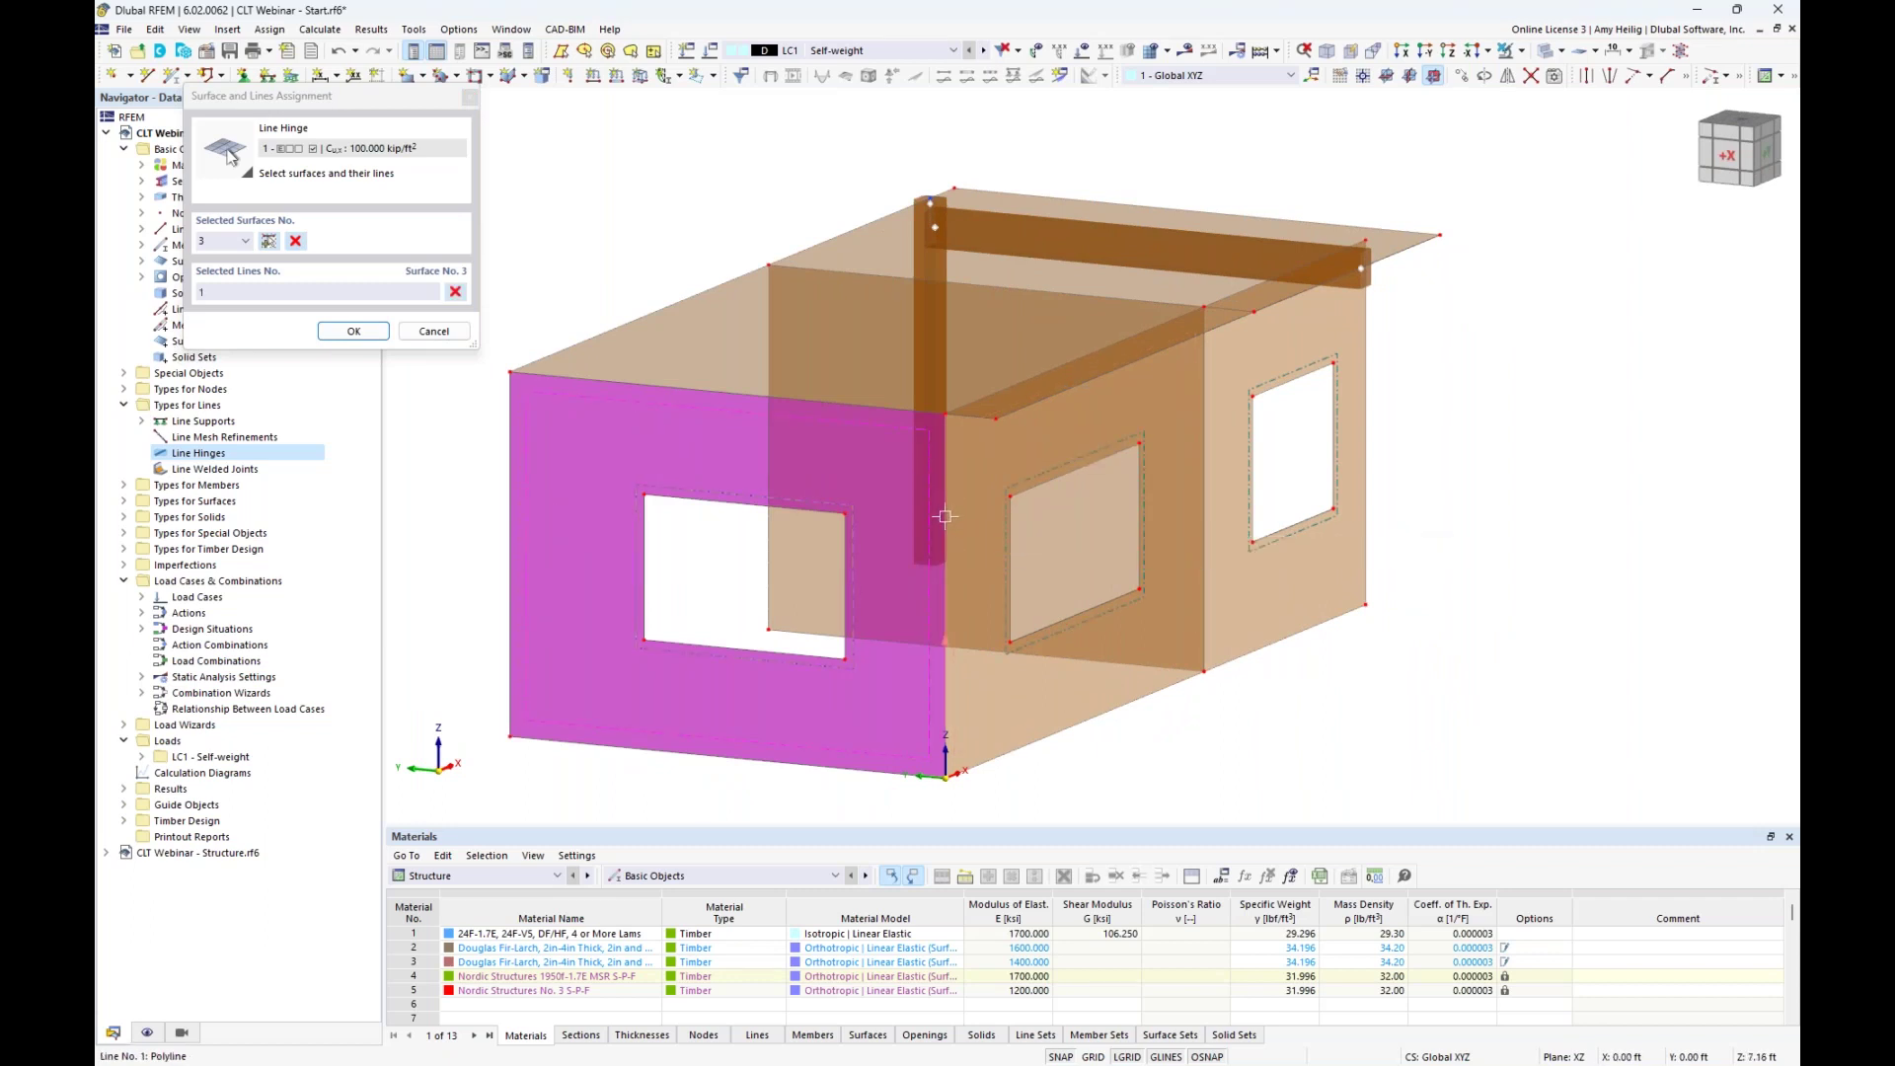
{"action": "left_click", "coordinate": [276, 244]}
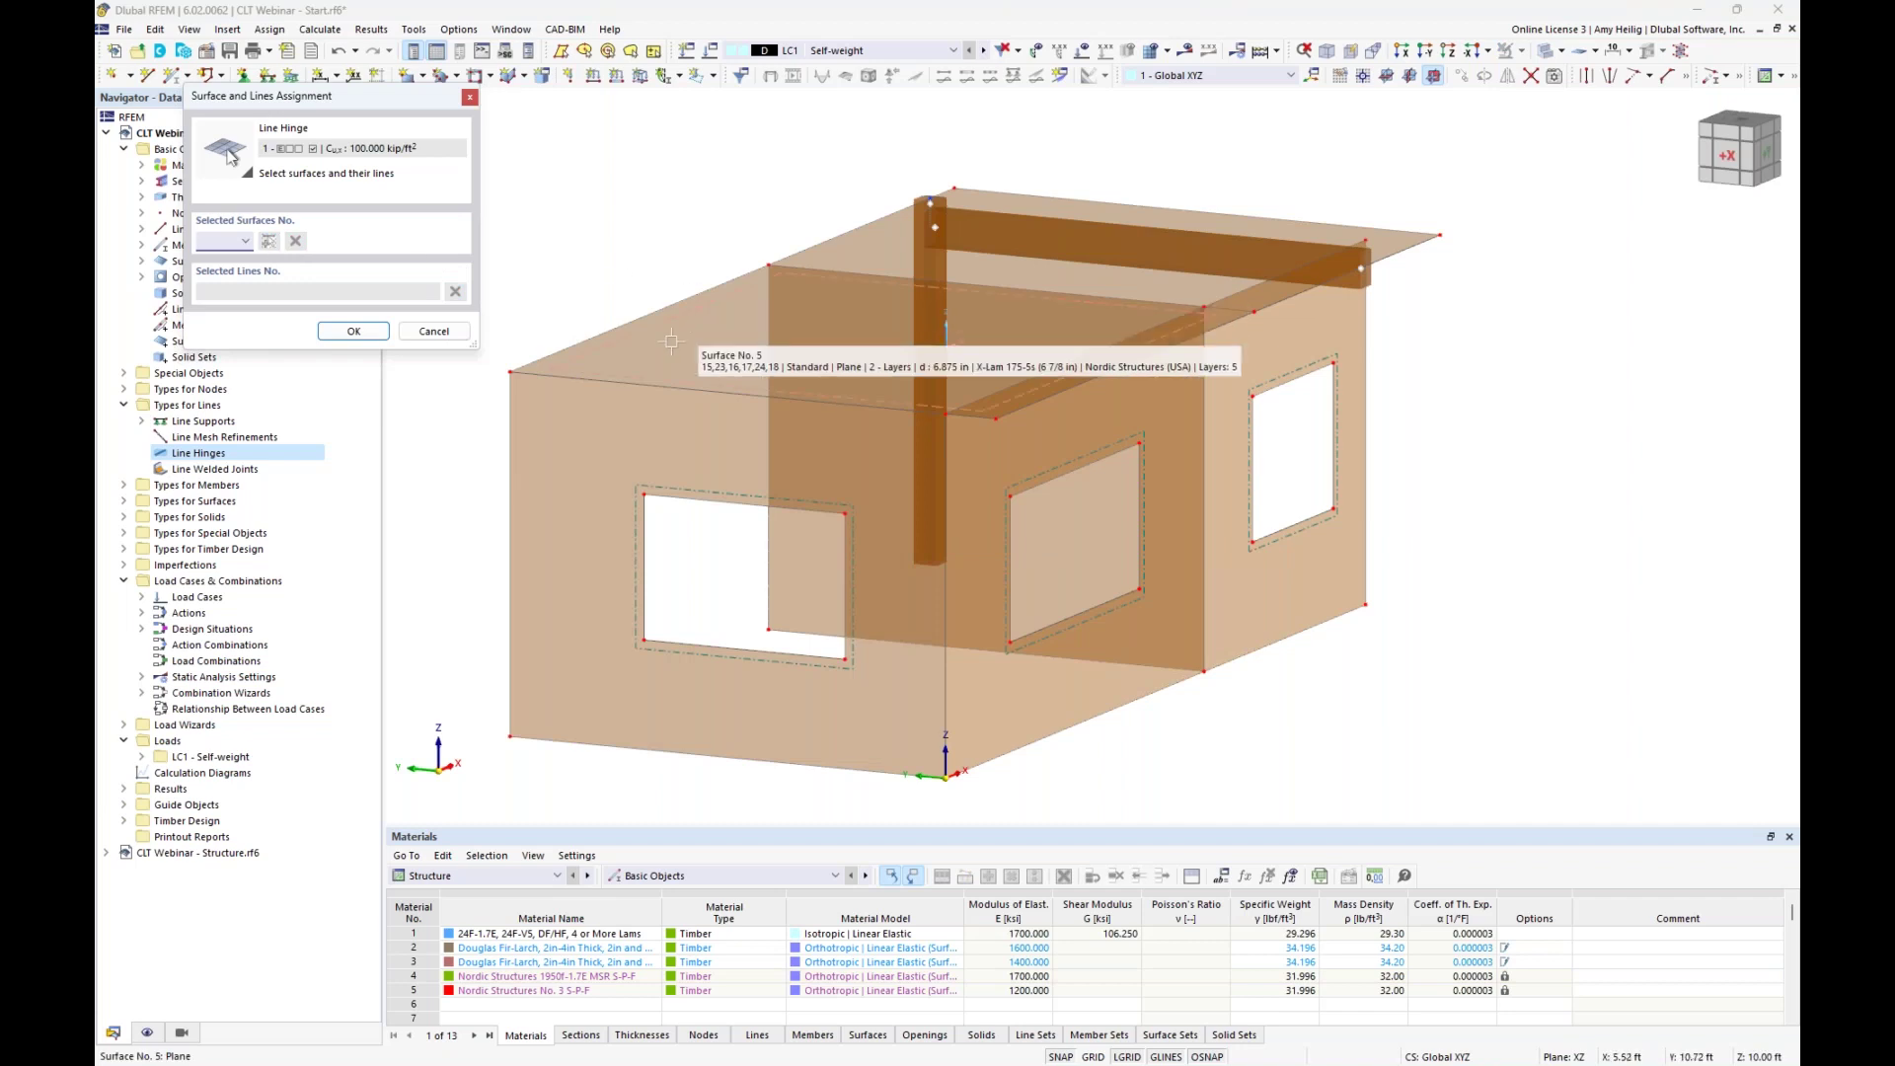
Assign the line hinge to the larger roof panel, surface 5, along the roof joint line 24 and the front wall edge line 17.
{"action": "left_click", "coordinate": [946, 339]}
{"action": "middle_click_drag", "start_coordinate": [789, 355], "coordinate": [781, 380], "text": "ctrl"}
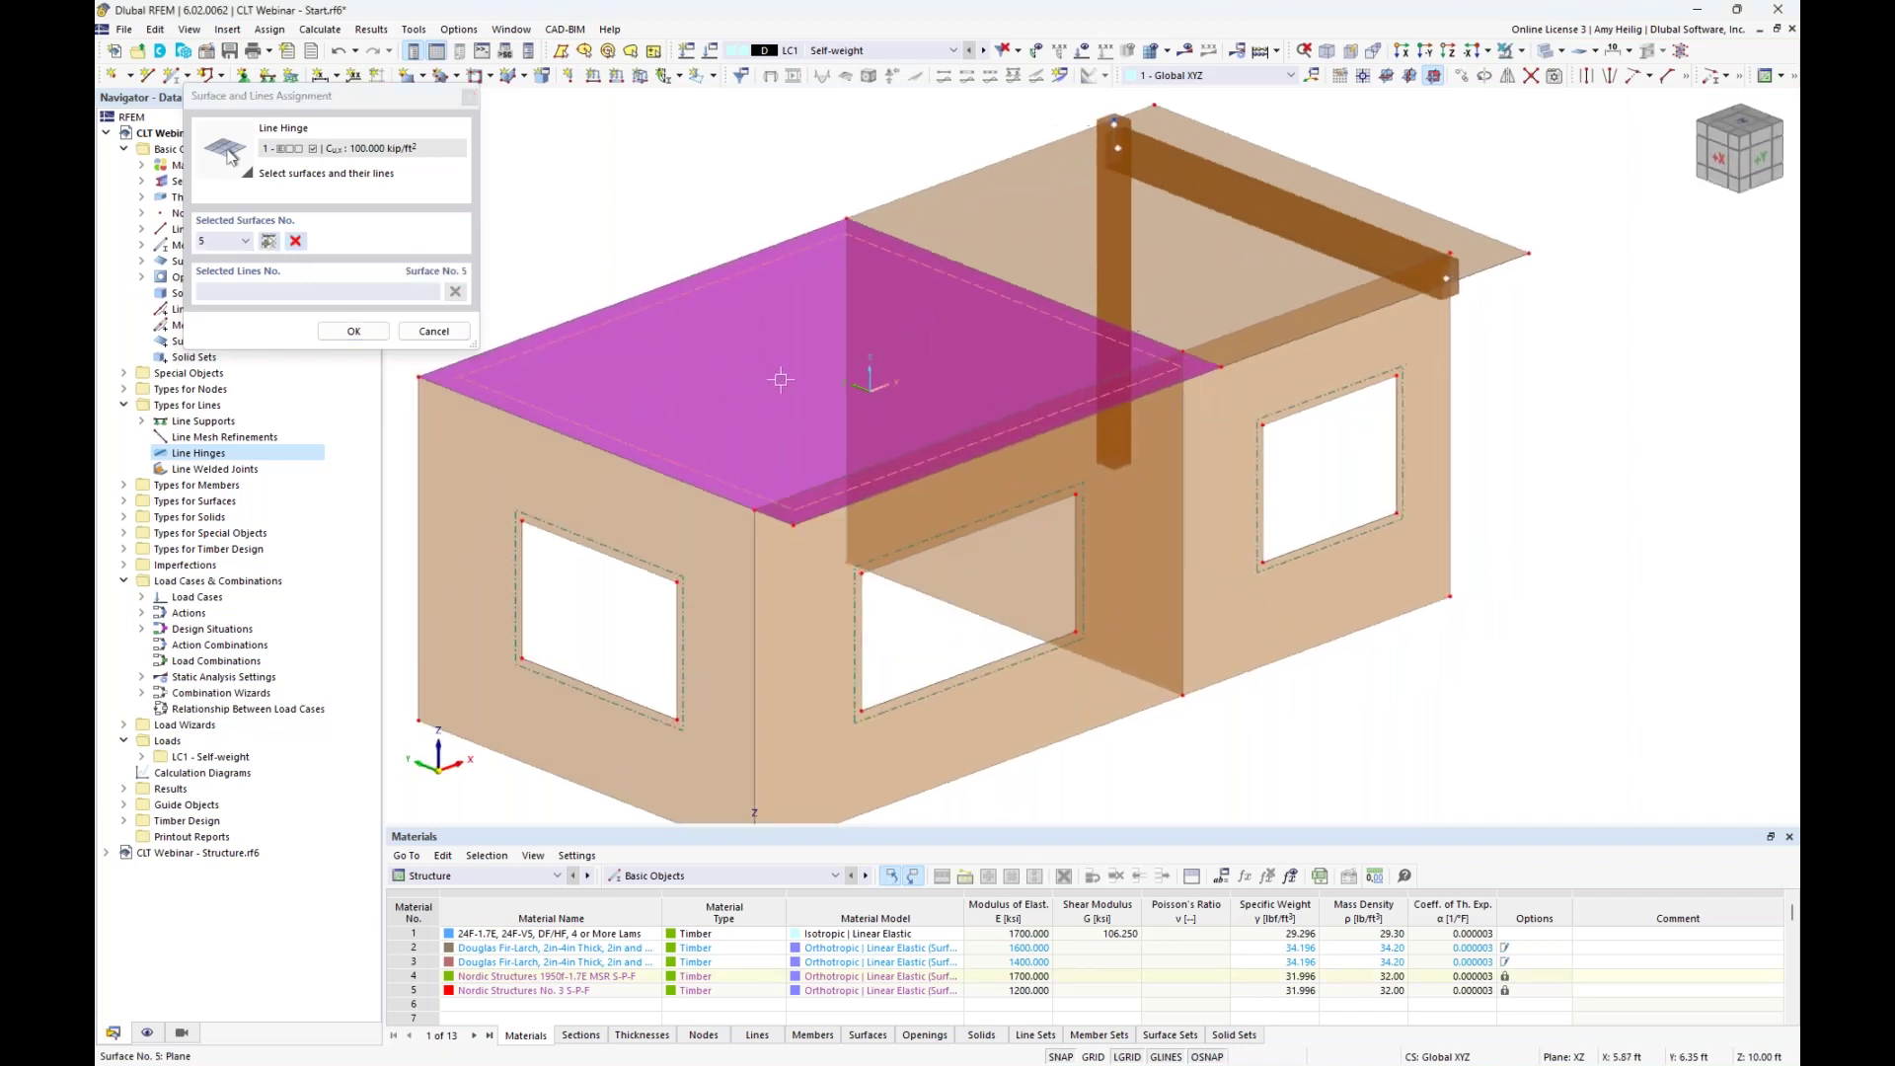
{"action": "left_click", "coordinate": [1029, 292]}
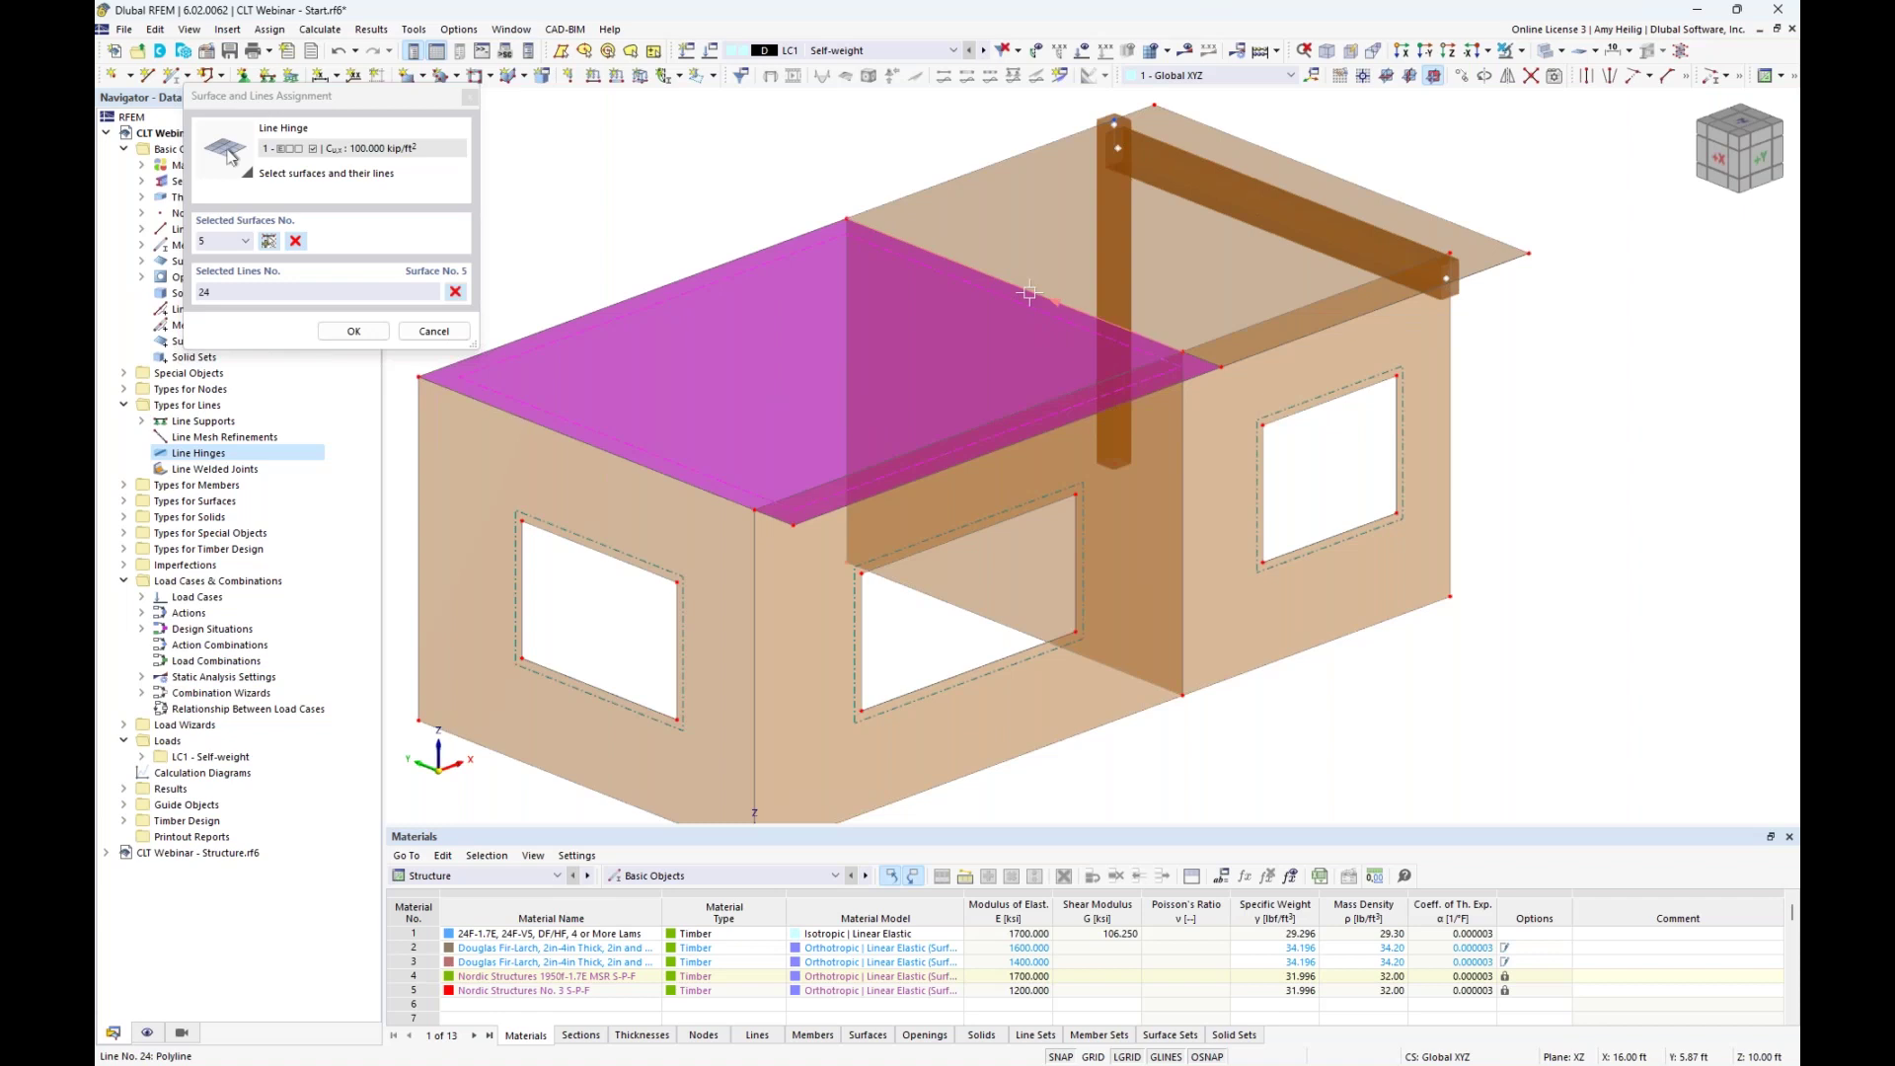
{"action": "left_click", "coordinate": [1195, 358]}
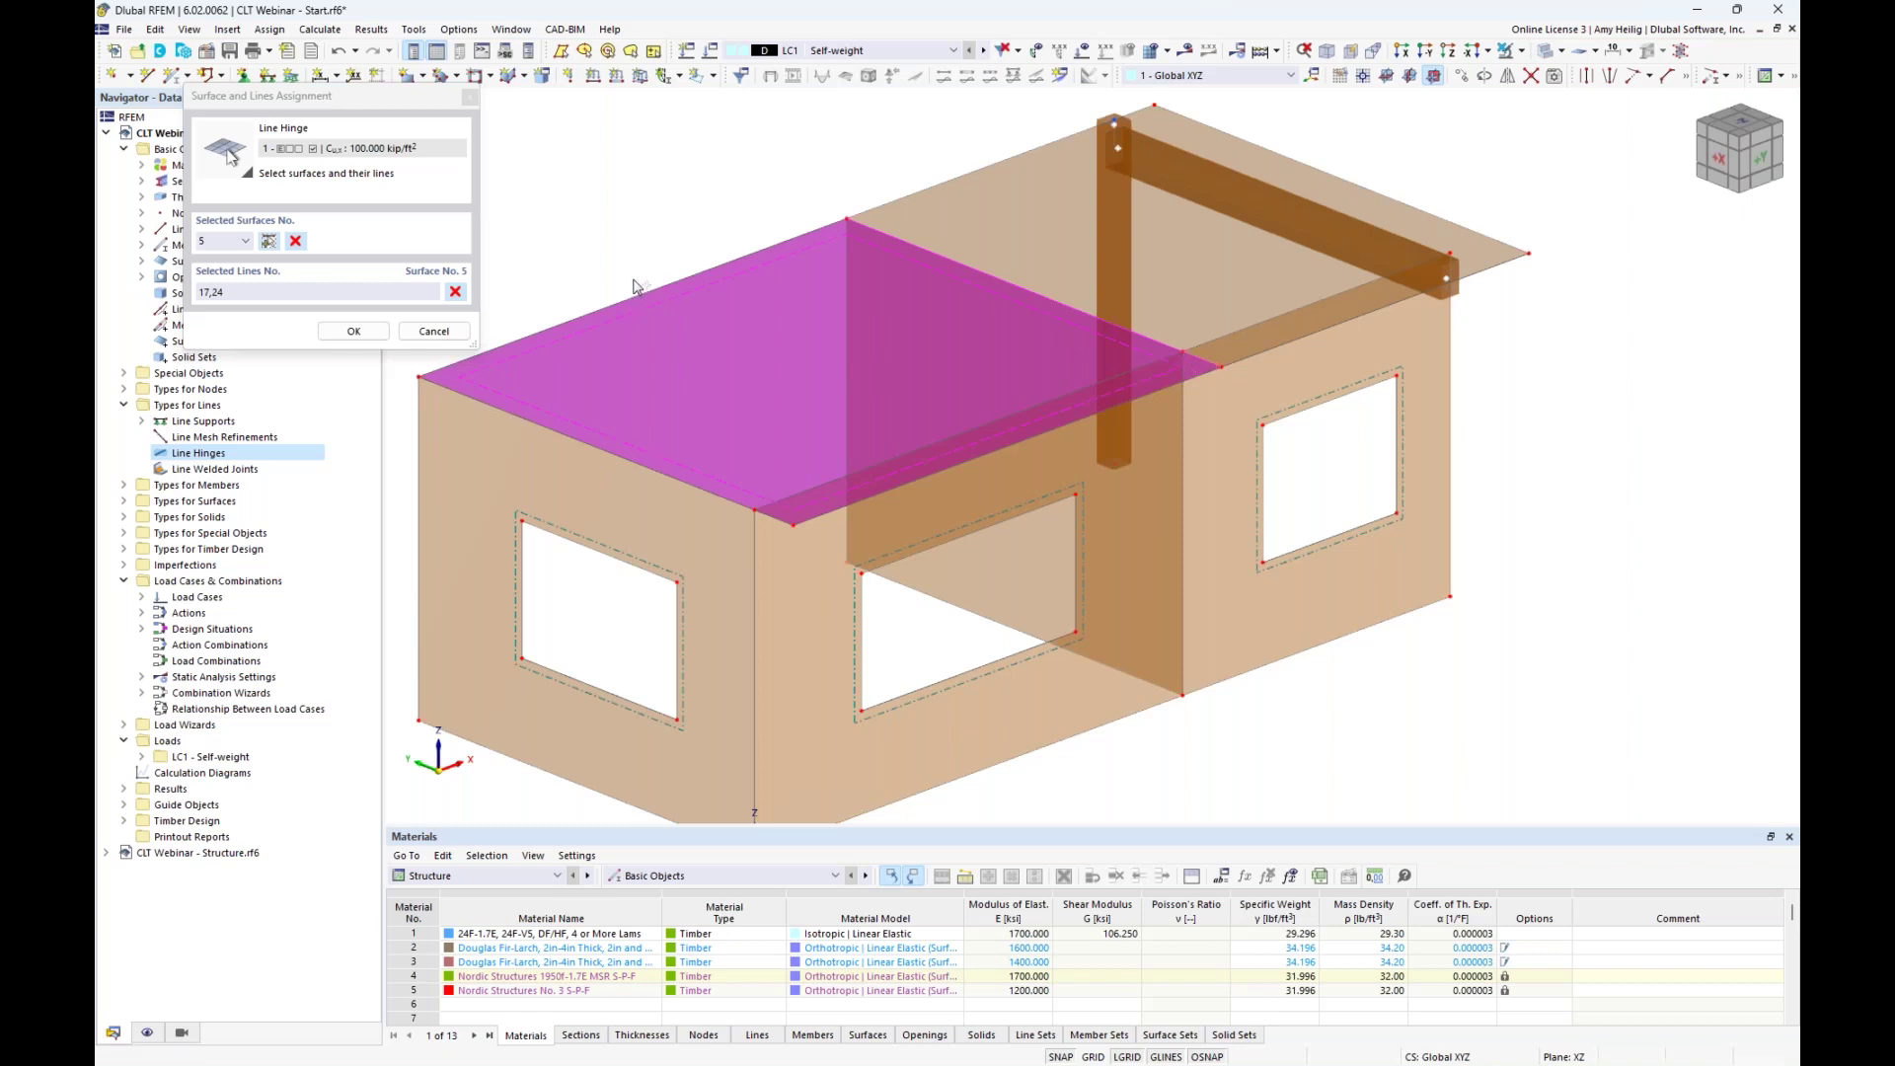
Assign the line hinge to the adjacent roof panel, surface 6, along the shared line 24, and save the new hinge.
{"action": "left_click", "coordinate": [295, 241]}
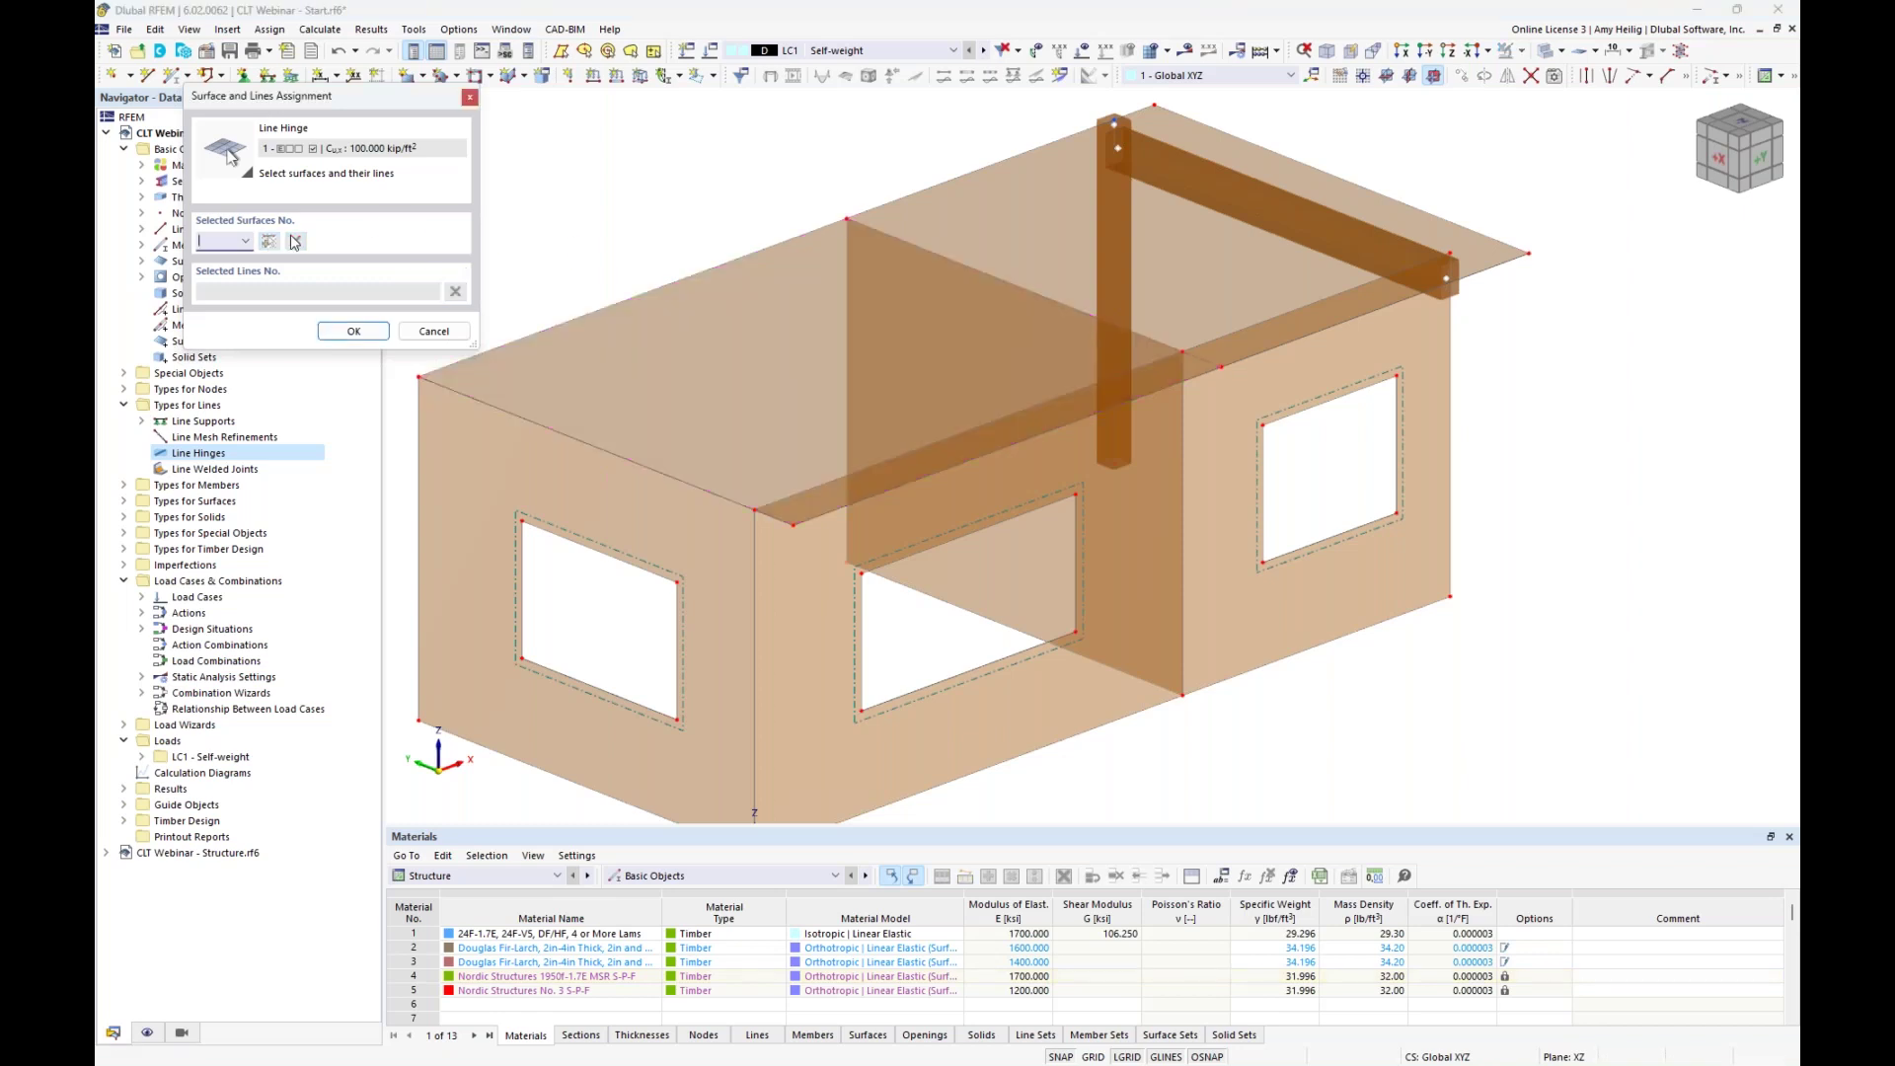
{"action": "left_click", "coordinate": [1208, 274]}
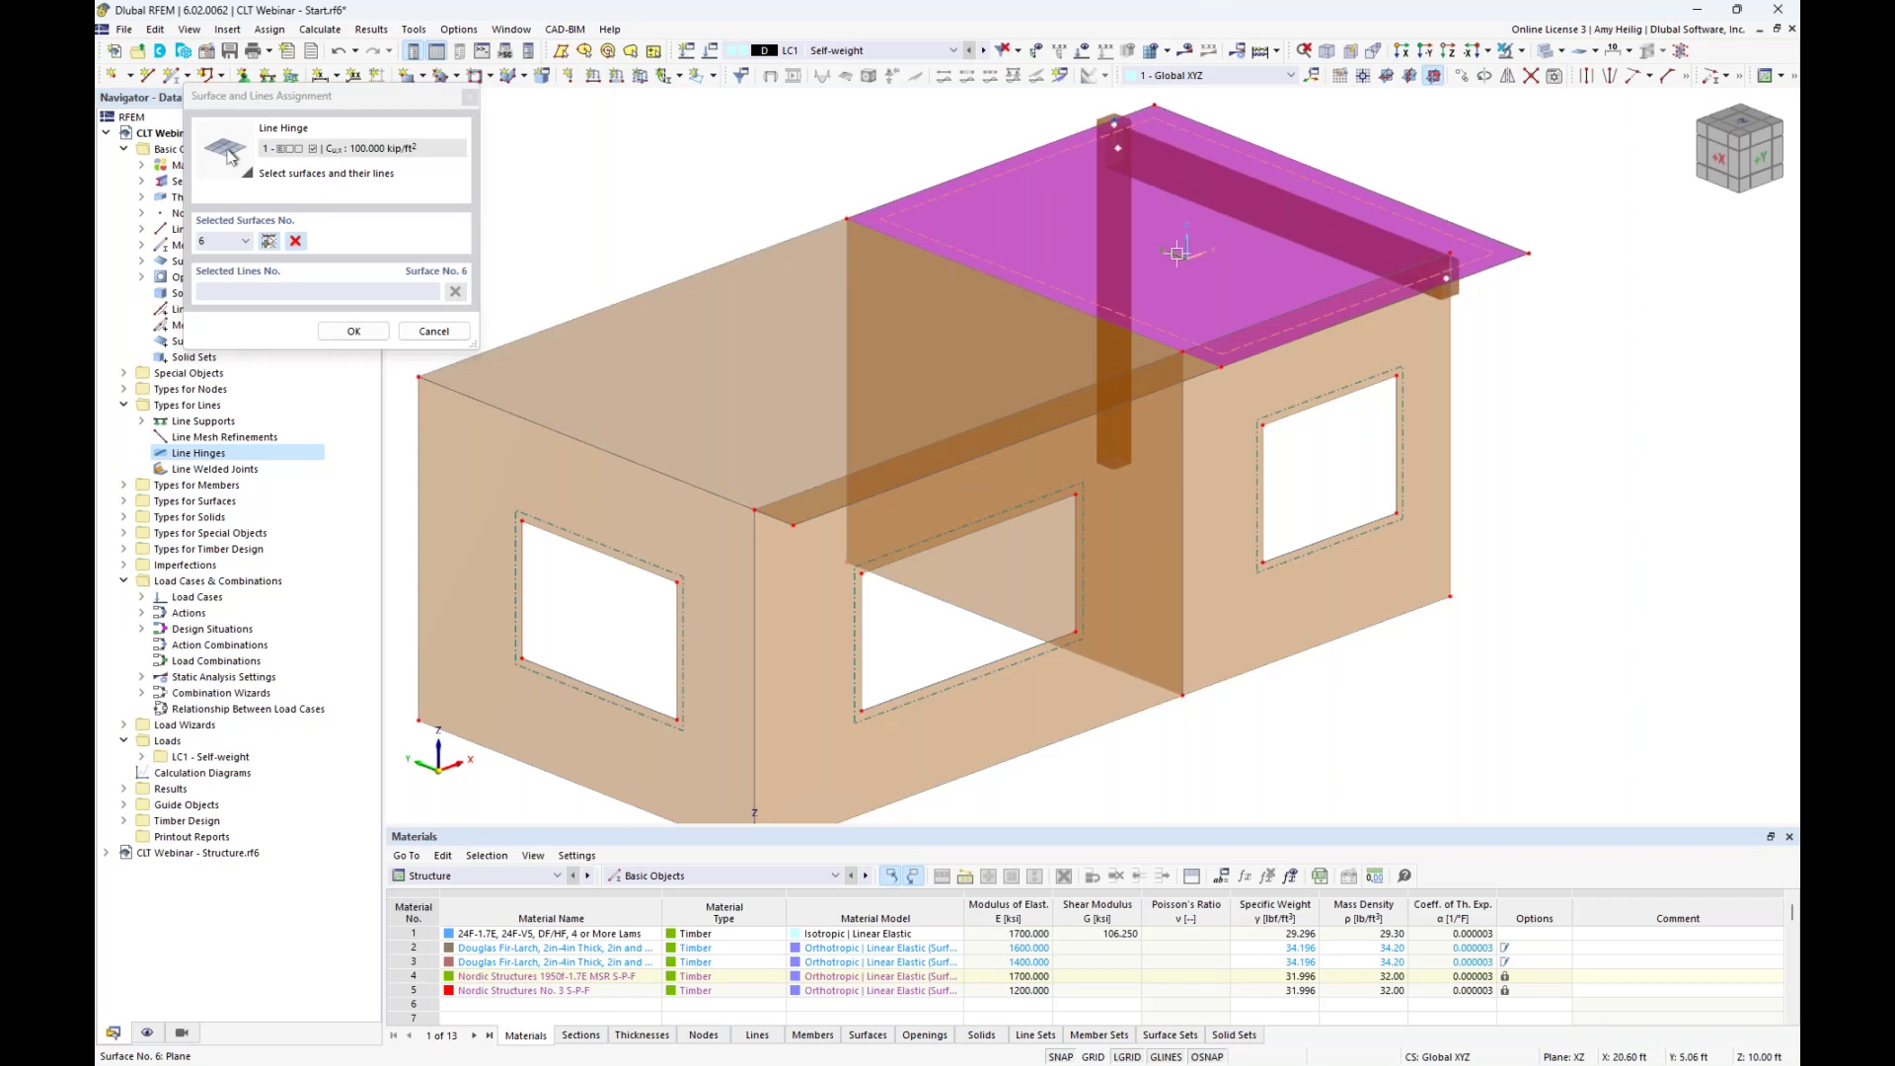
{"action": "left_click", "coordinate": [1064, 298]}
{"action": "left_click", "coordinate": [353, 332]}
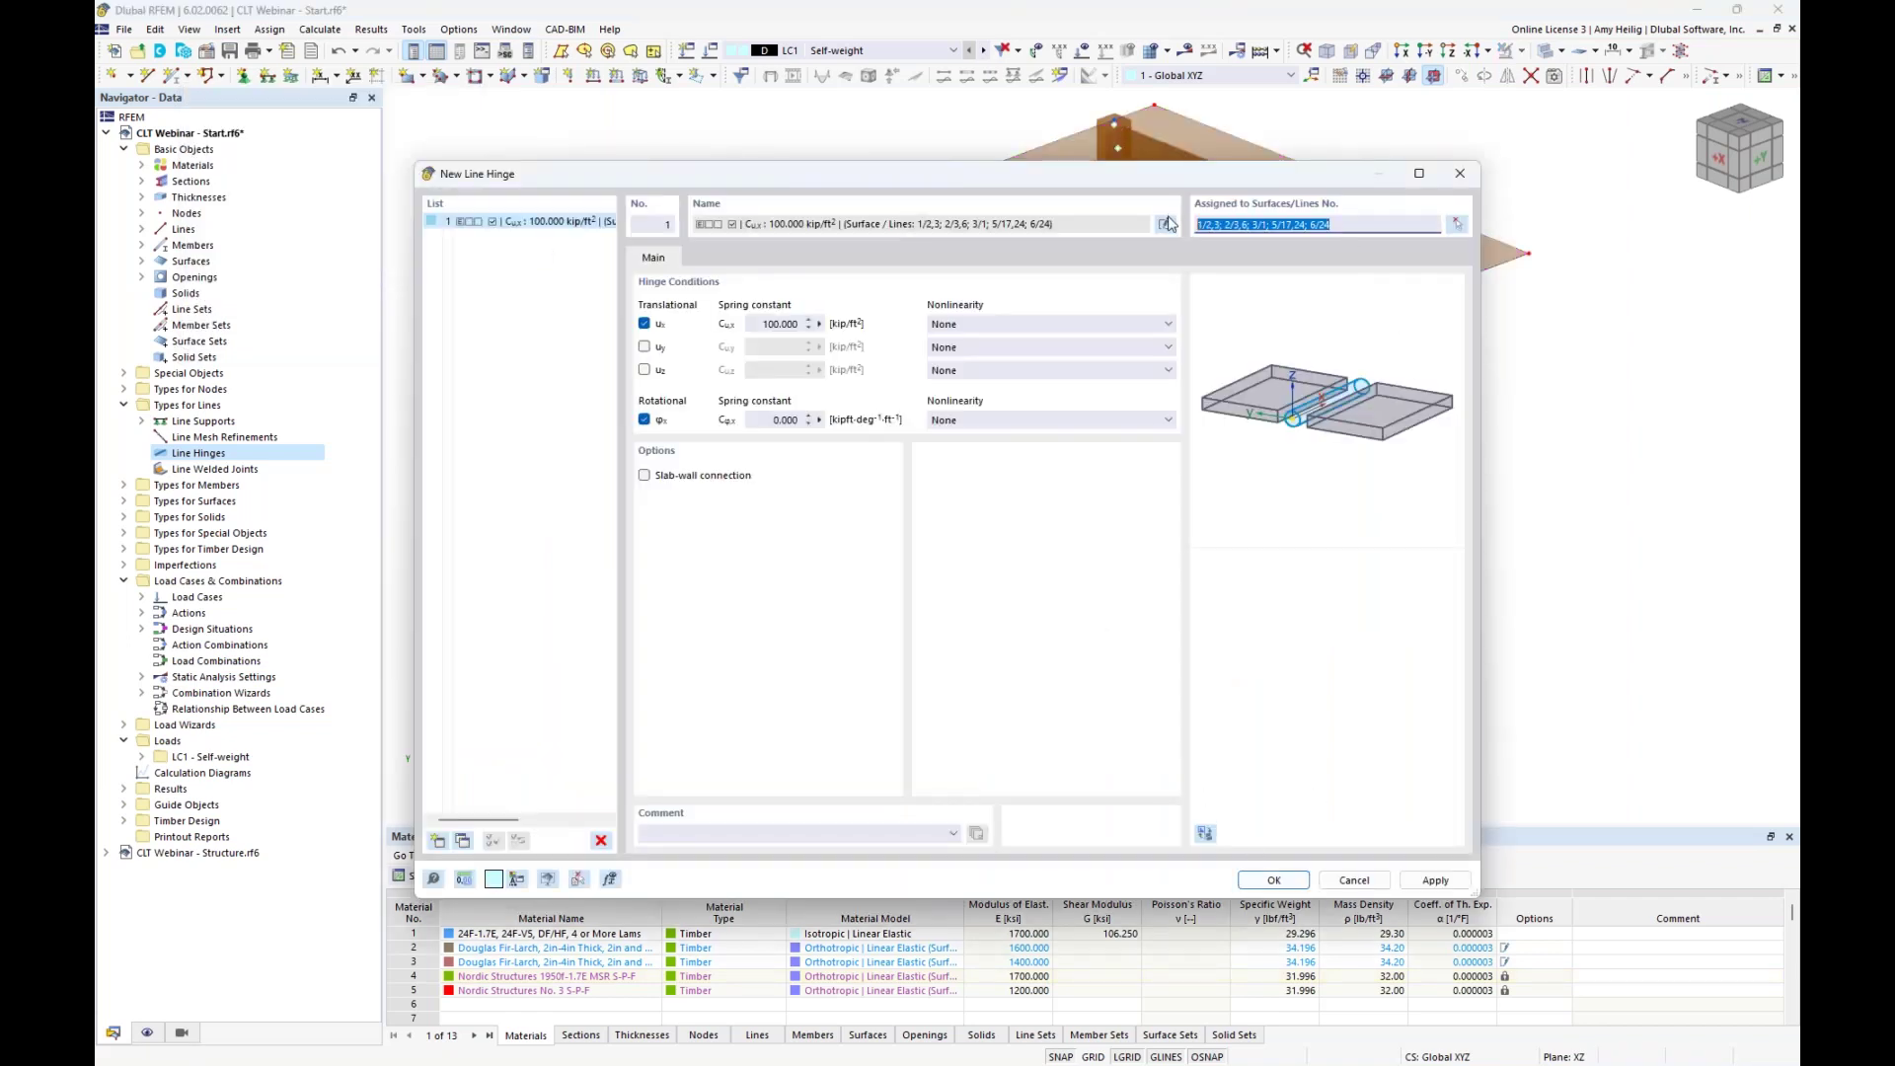
{"action": "key", "text": "Return"}
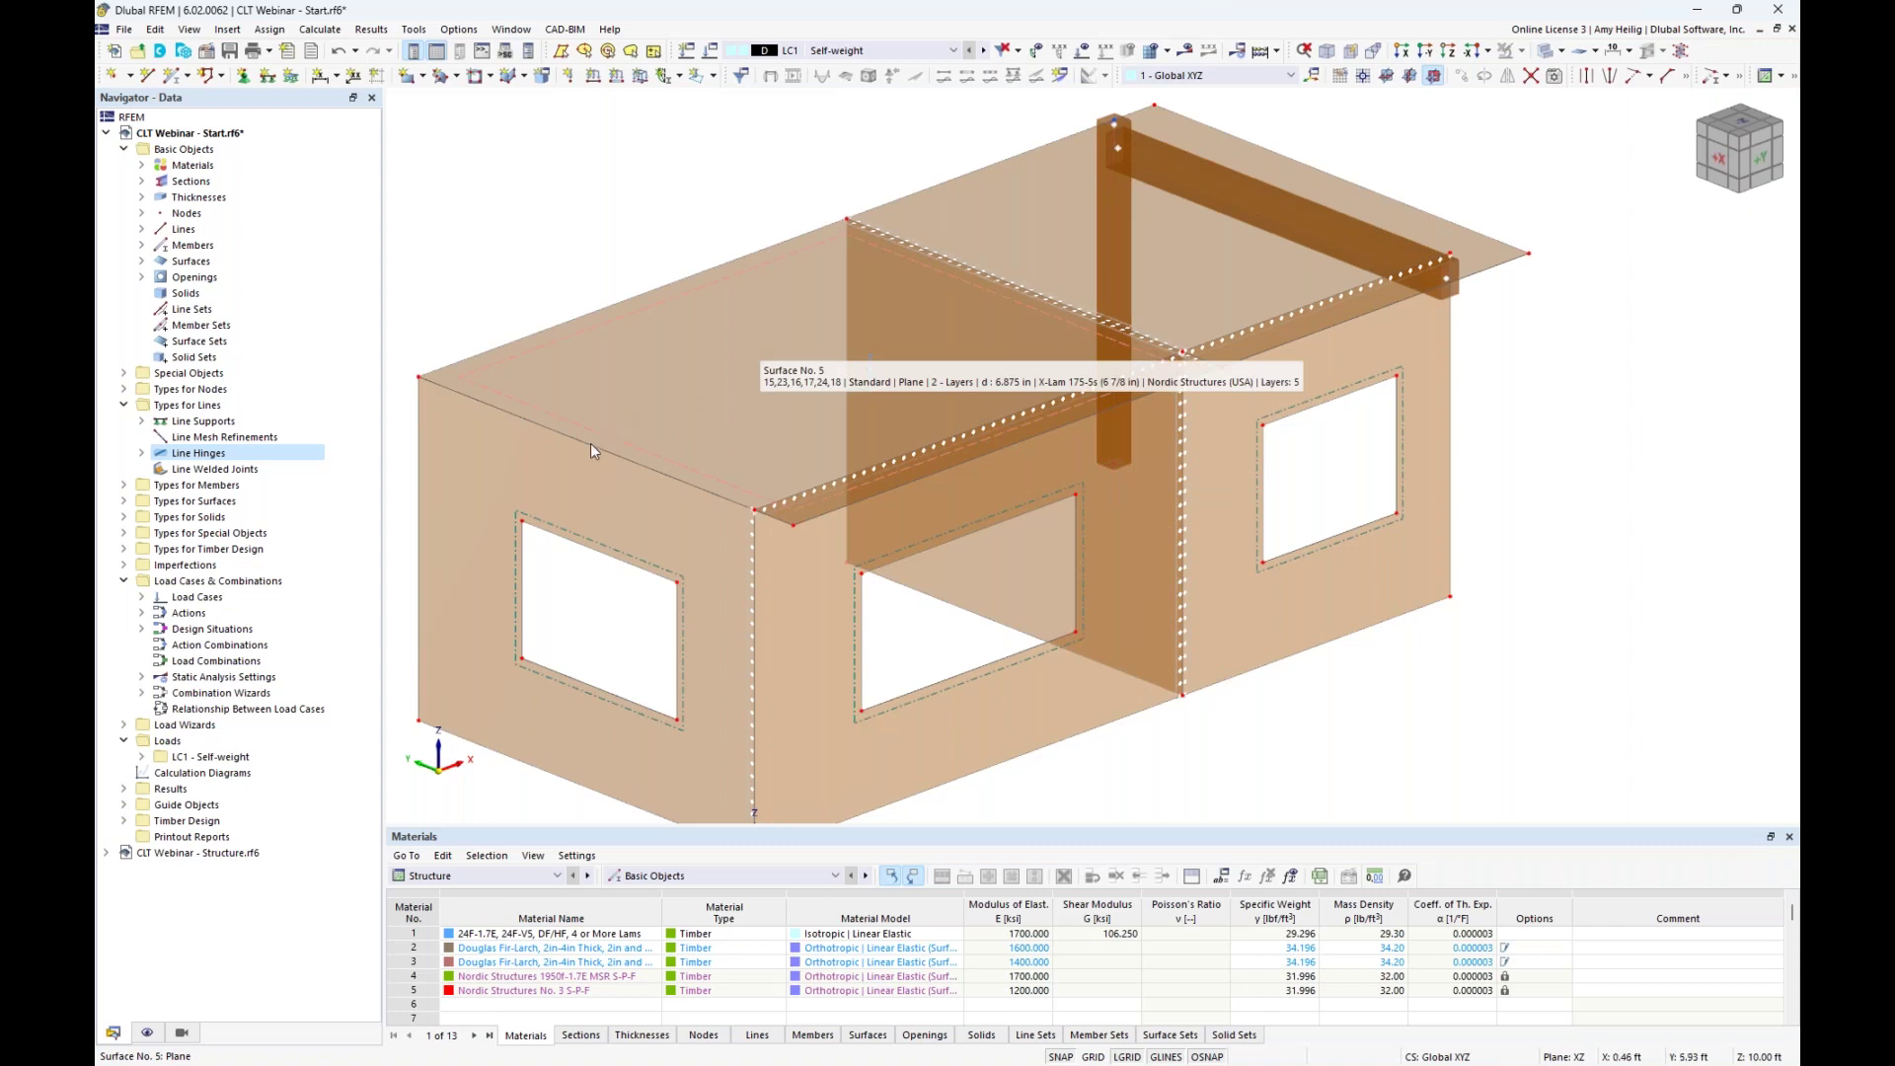
Edit the existing line hinge to also include line 15, the end wall's top edge, in the assignment for roof surface 5.
{"action": "right_click", "coordinate": [184, 456]}
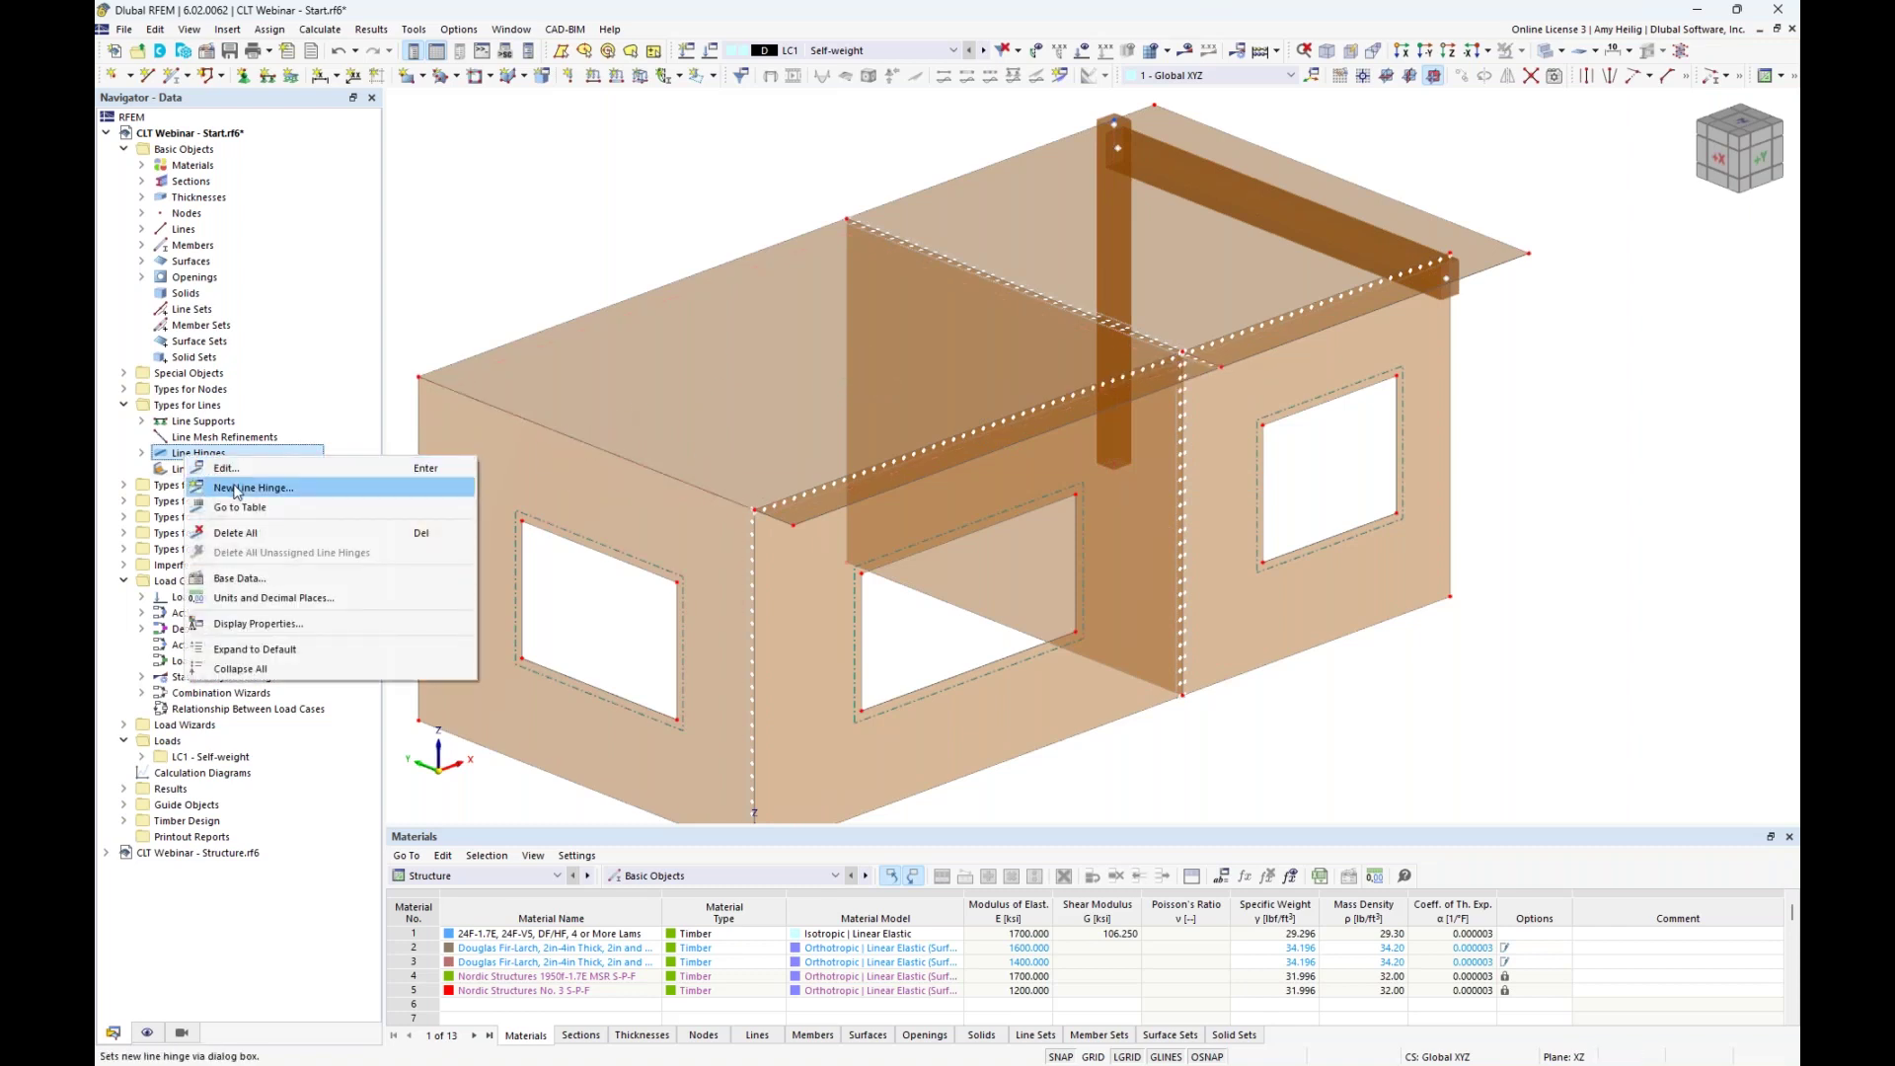
{"action": "left_click", "coordinate": [237, 476]}
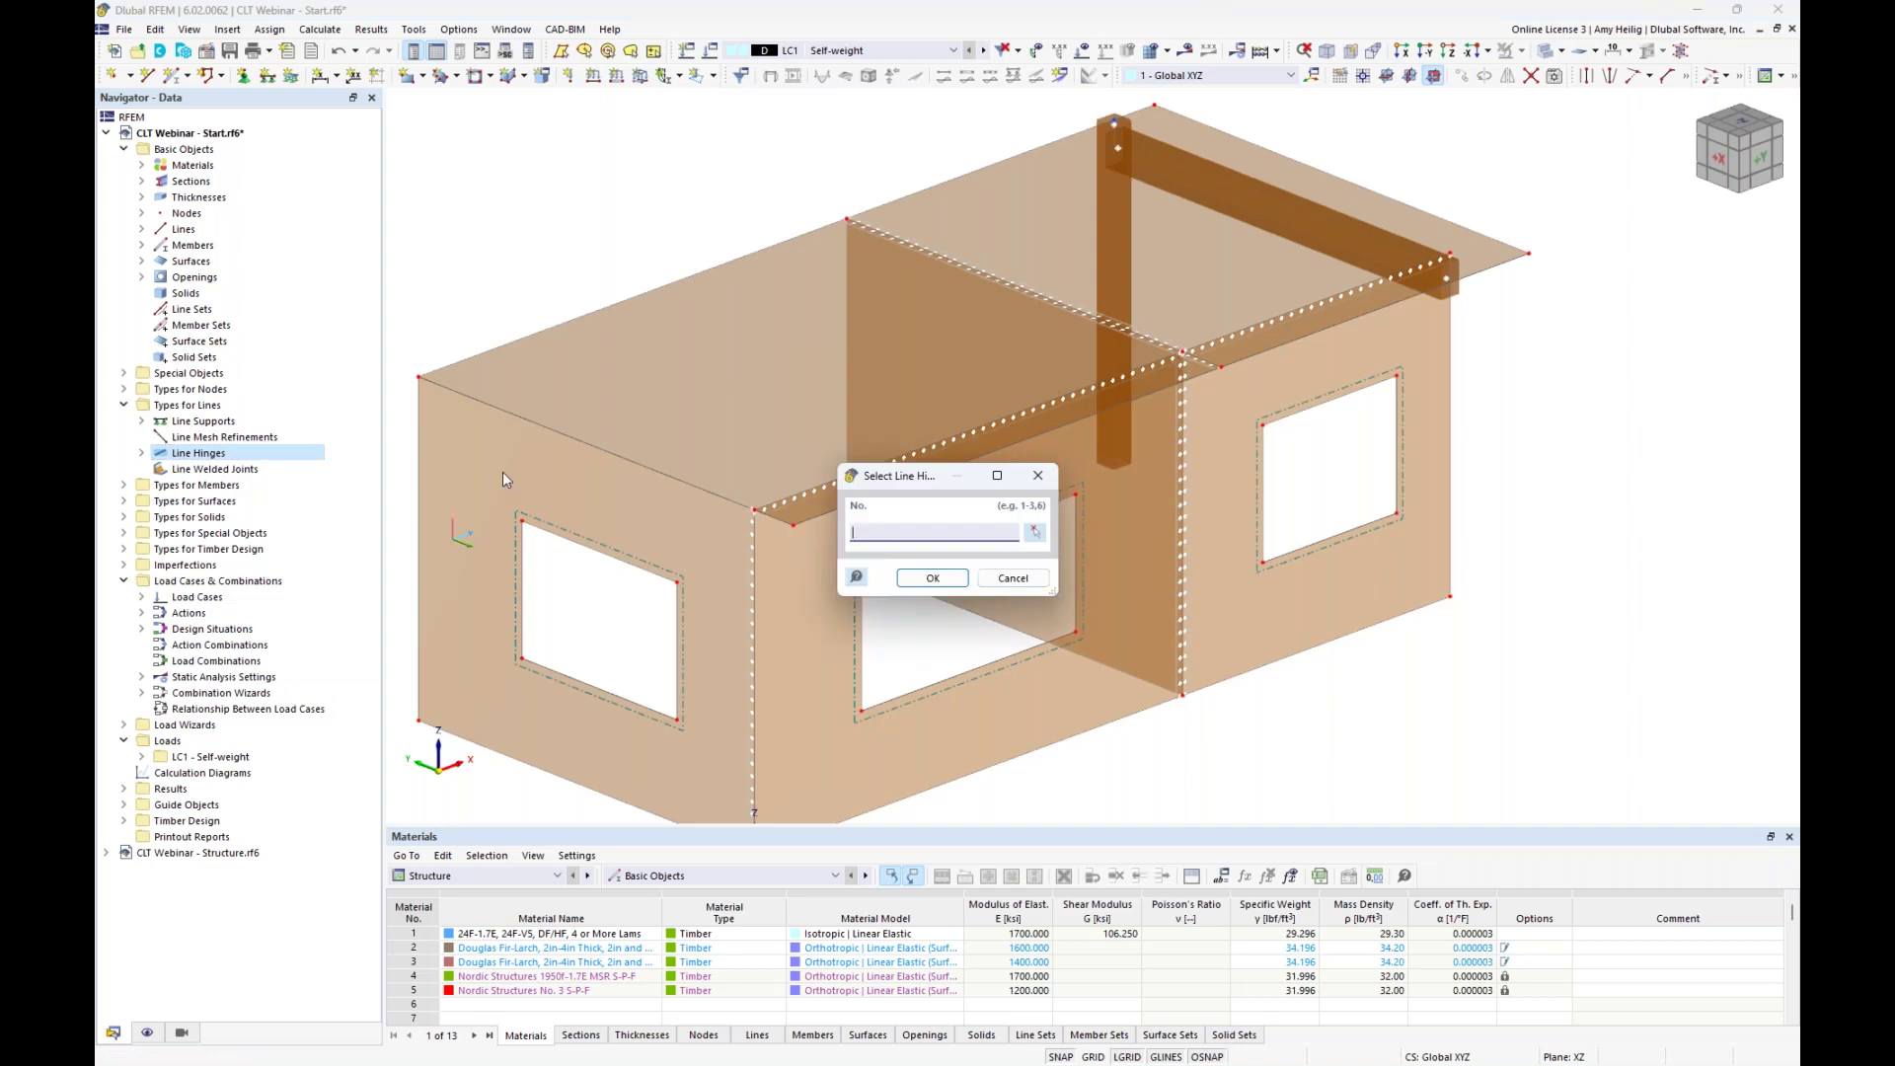
{"action": "left_click", "coordinate": [1013, 581]}
{"action": "left_click", "coordinate": [142, 453]}
{"action": "double_click", "coordinate": [257, 469]}
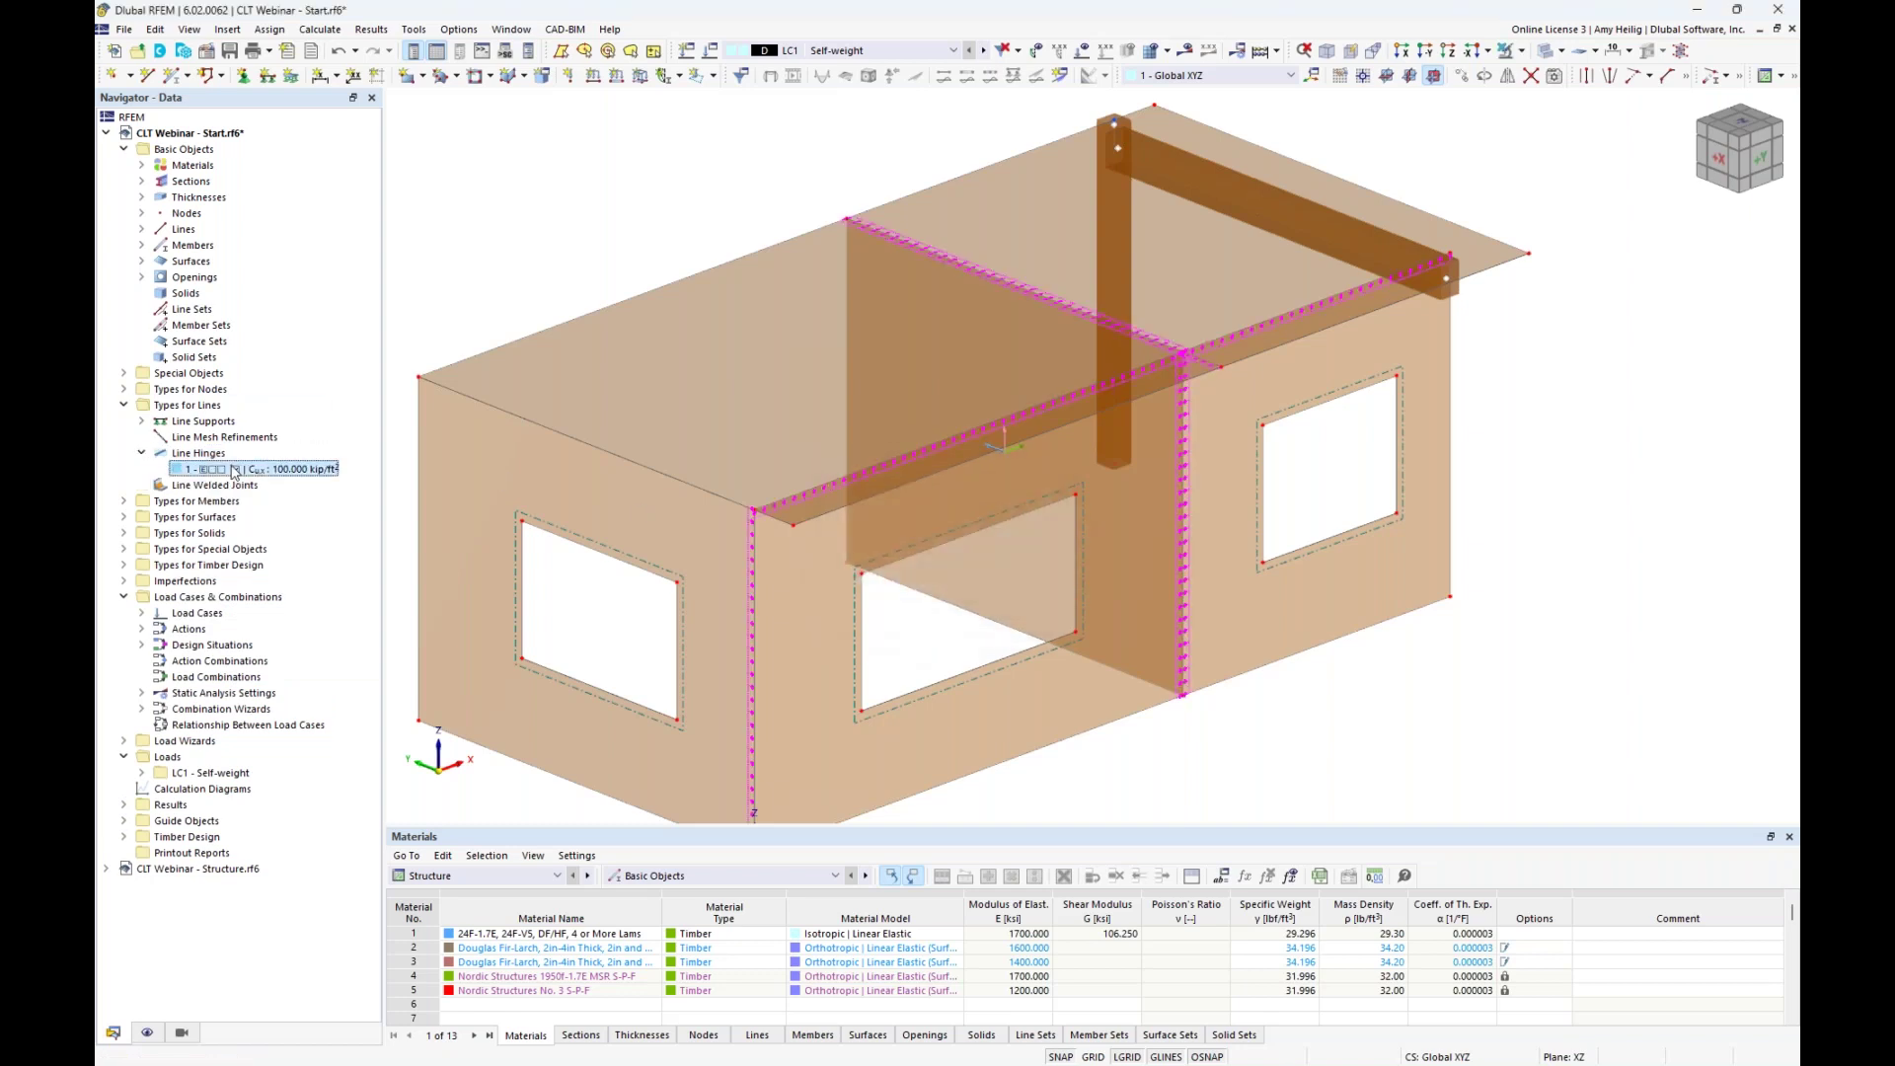
{"action": "left_click", "coordinate": [1458, 226]}
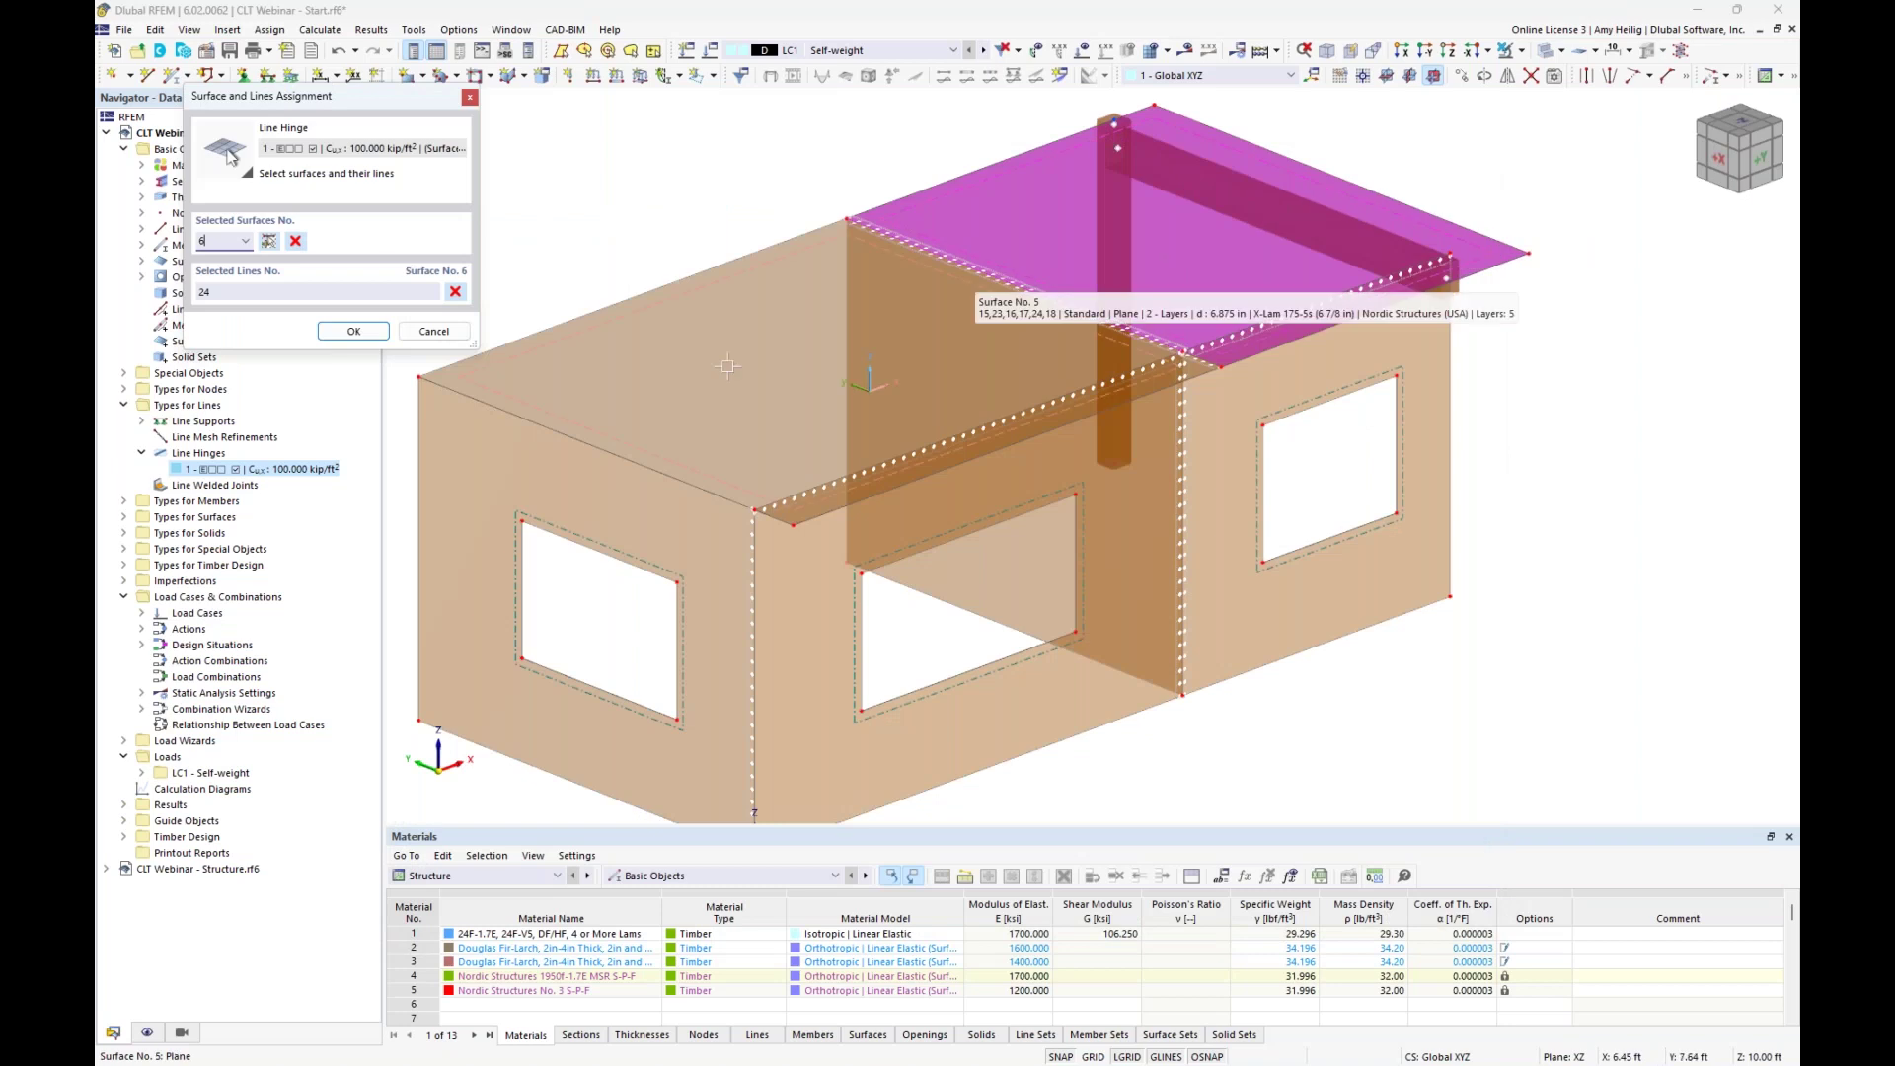
{"action": "left_click", "coordinate": [727, 366]}
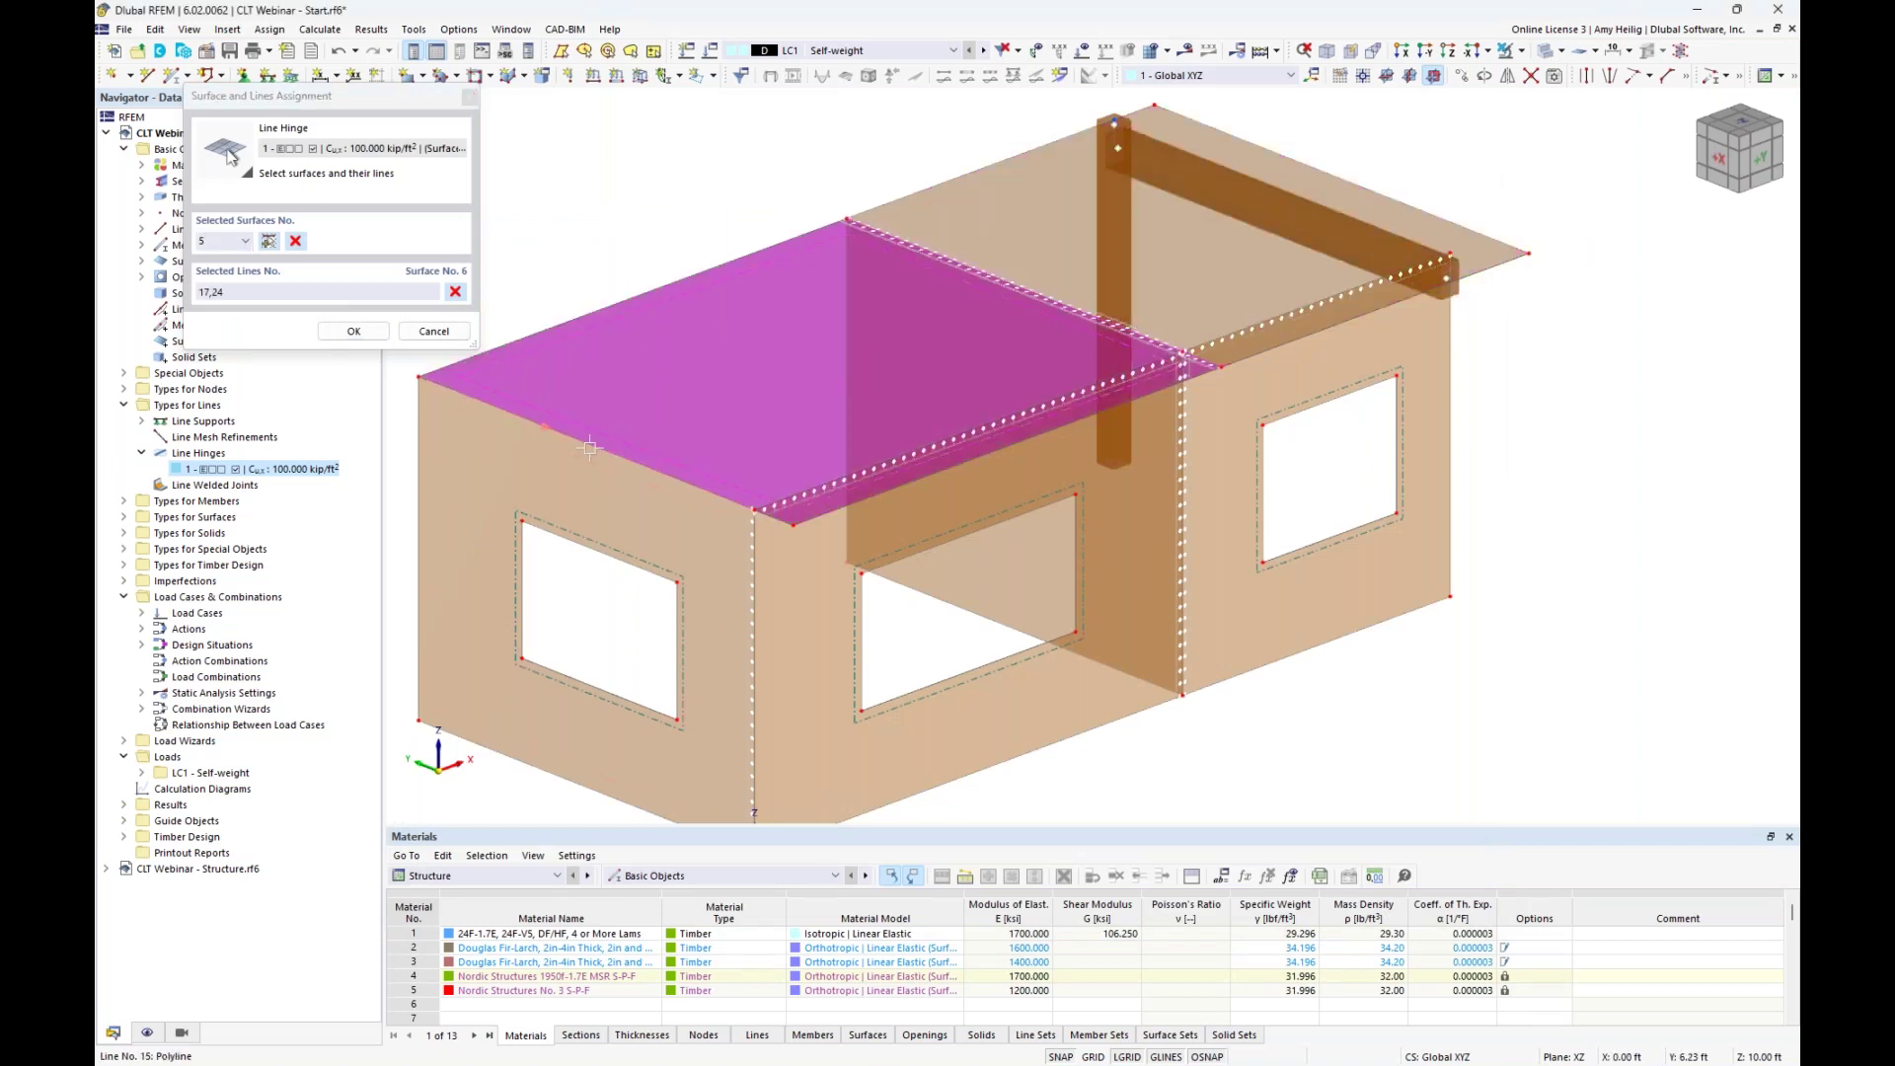
{"action": "left_click", "coordinate": [369, 332]}
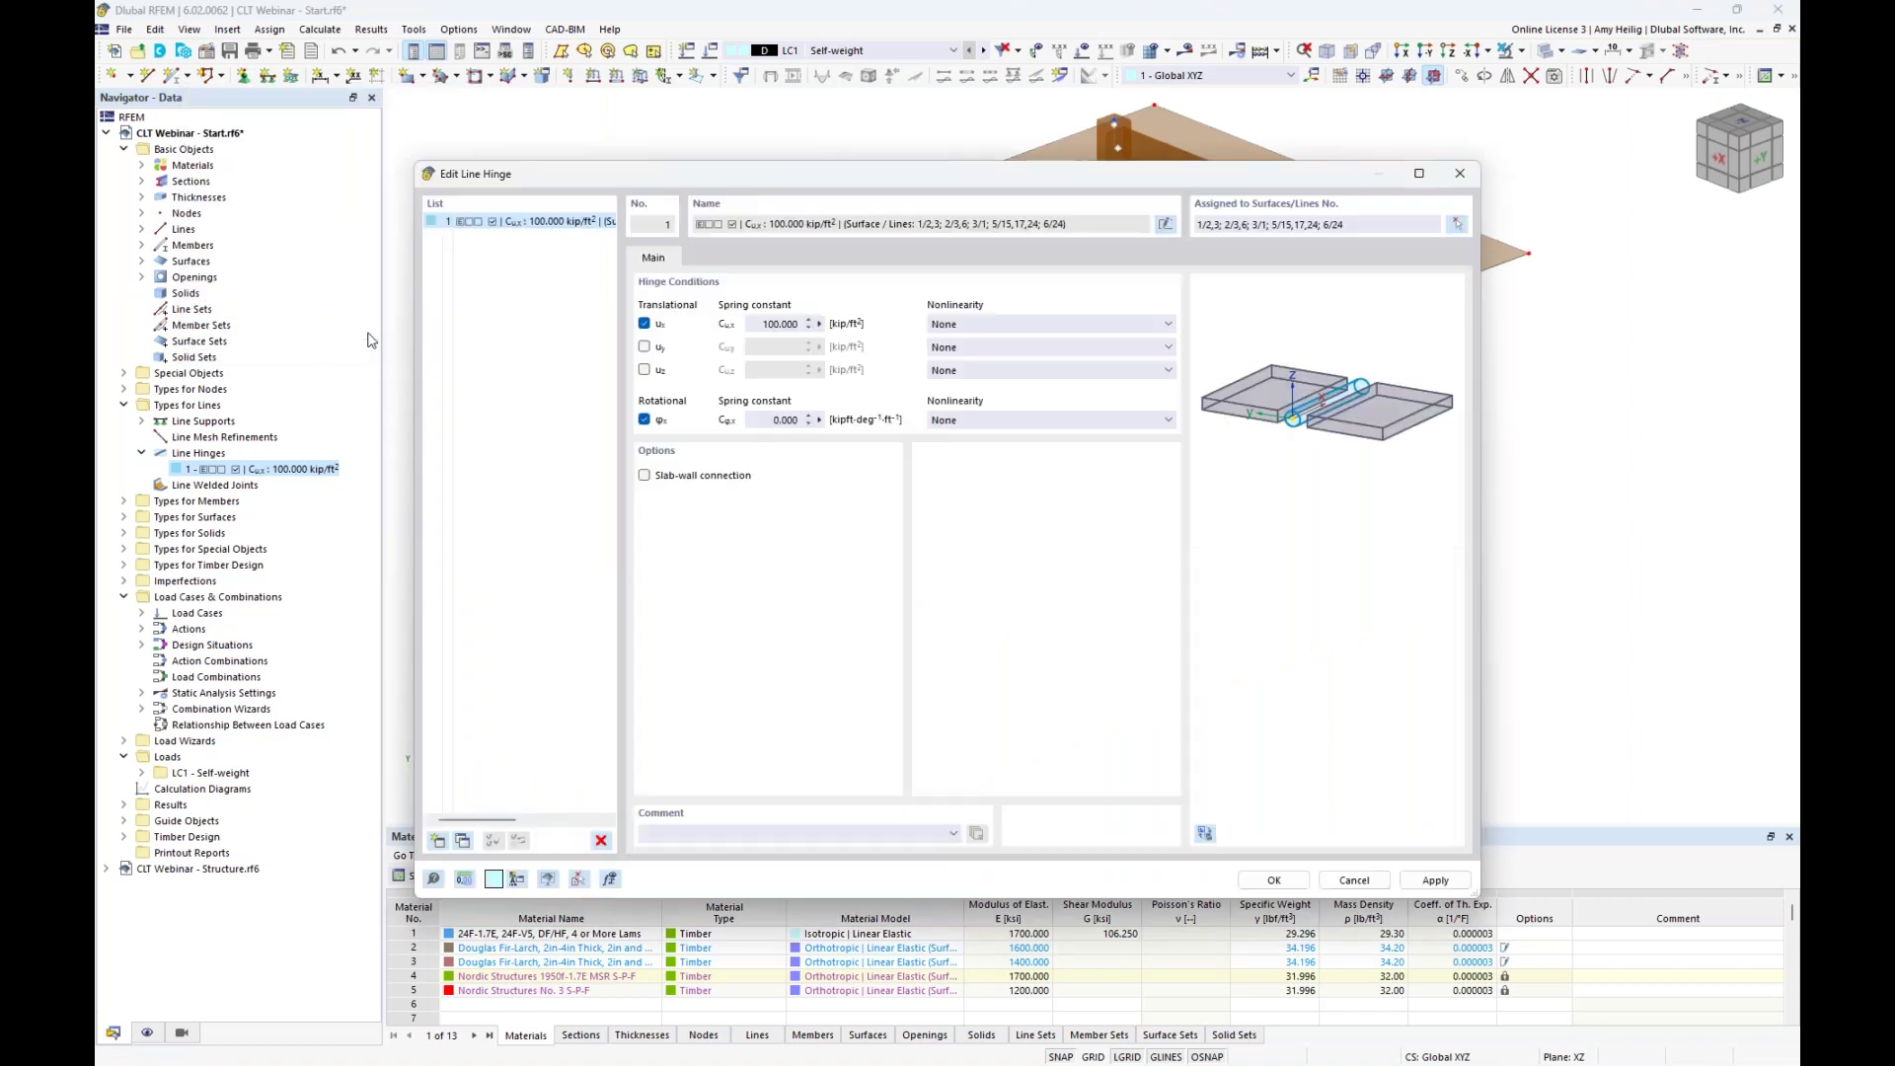
{"action": "key", "text": "Return"}
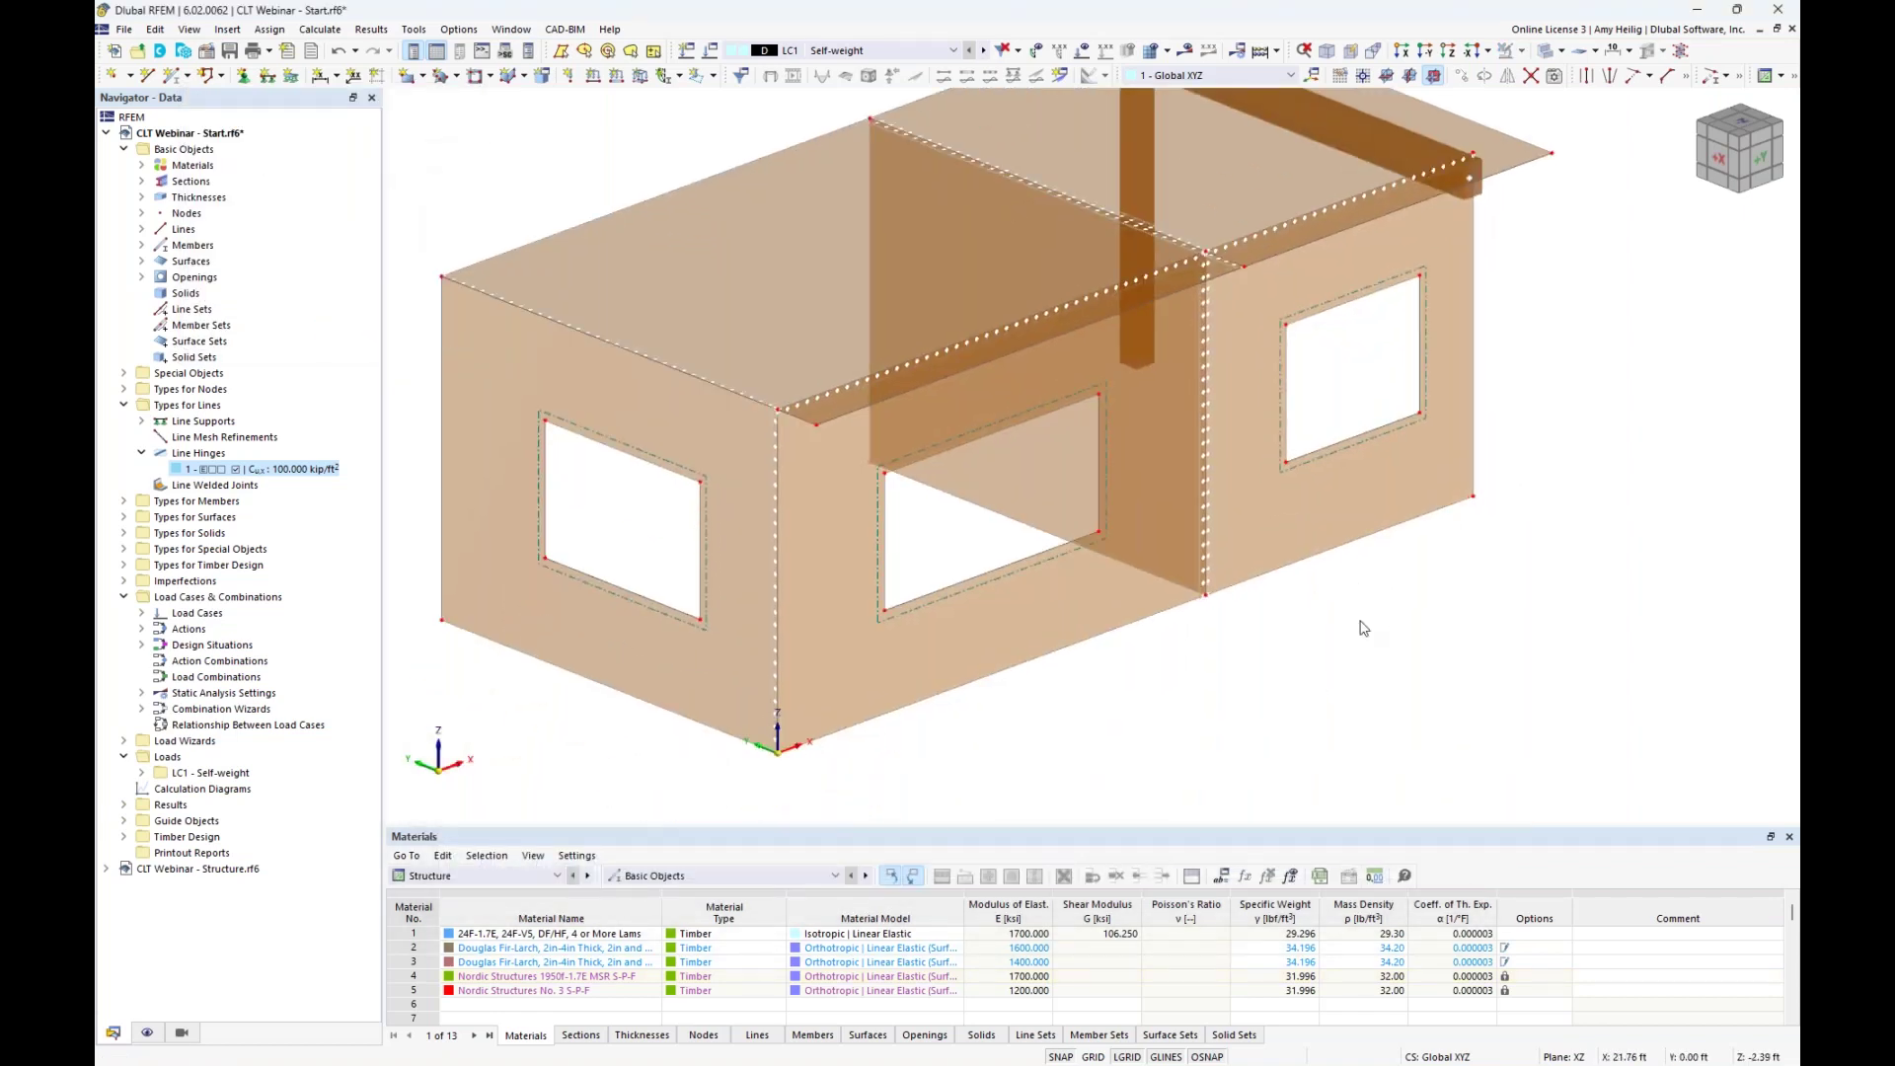
Adjust the displayed spacing and division of the line hinge symbols on the vertical corner line.
{"action": "right_click", "coordinate": [776, 654]}
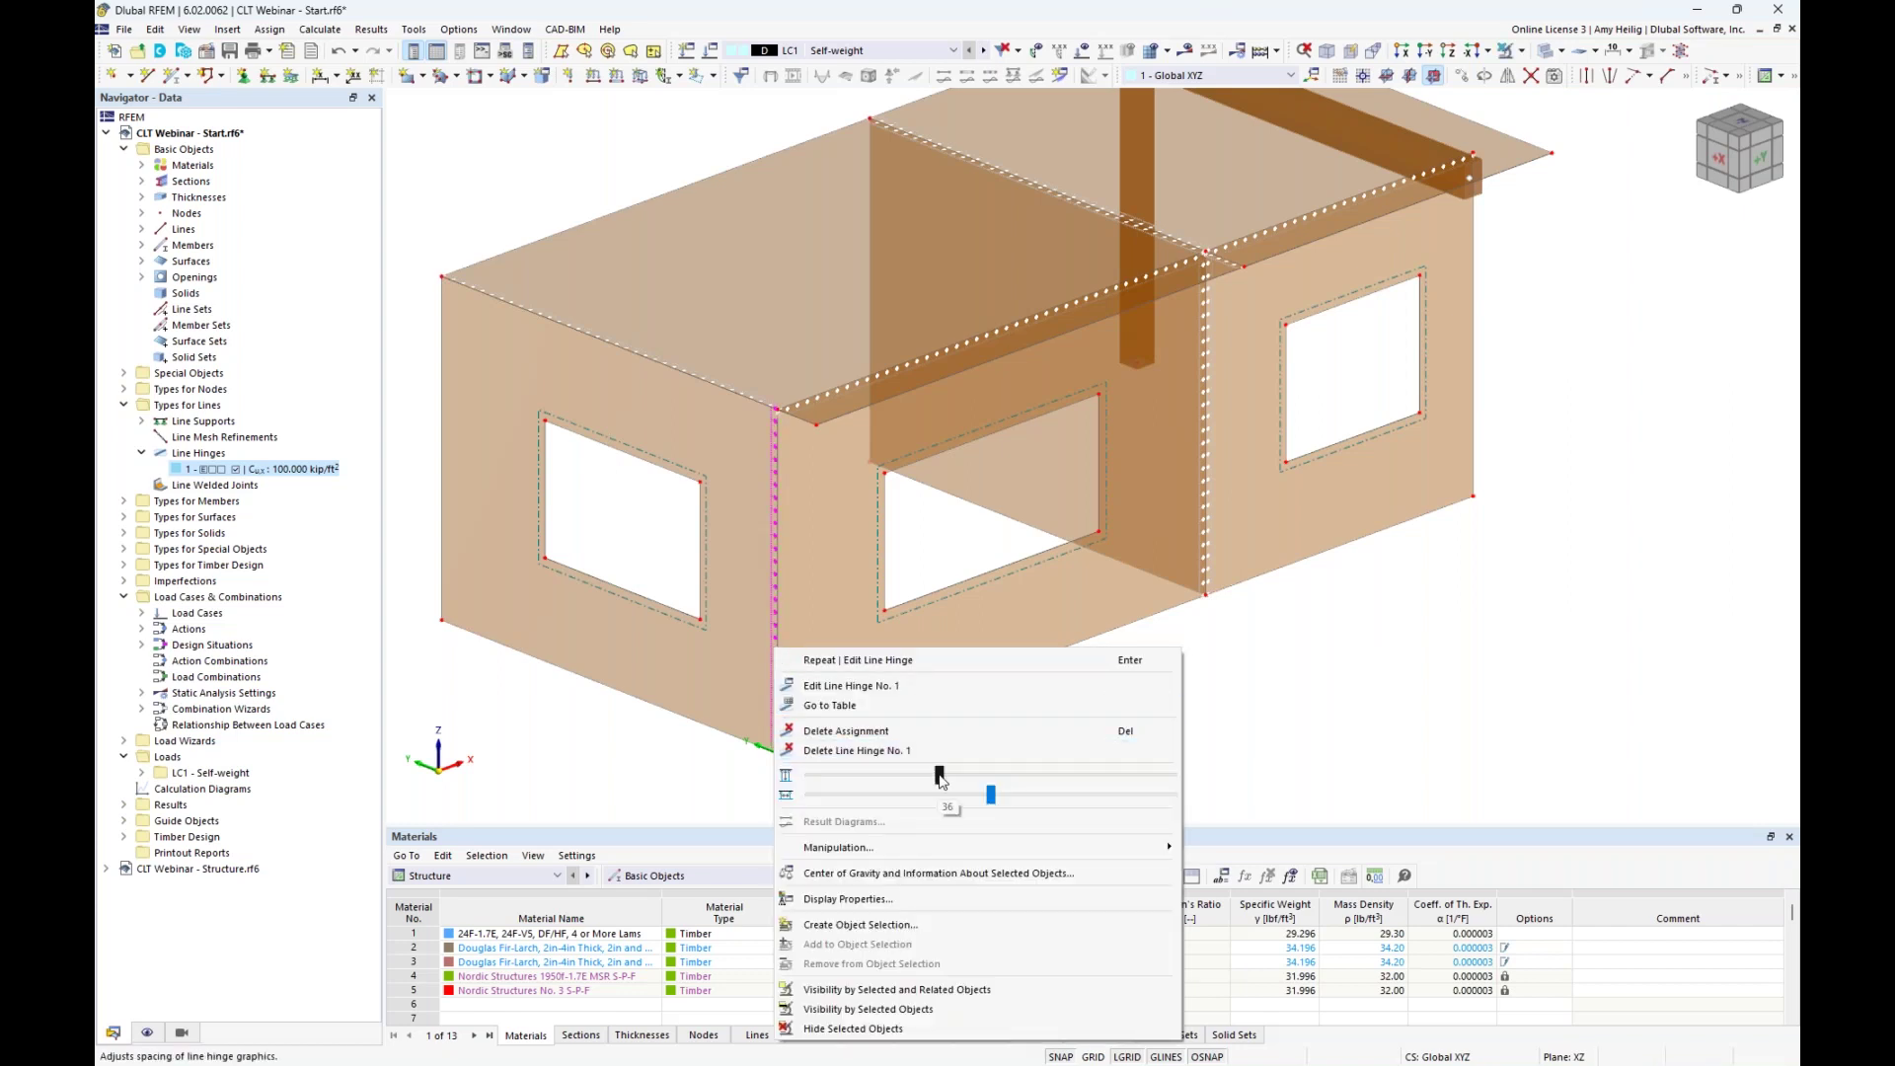
{"action": "mouse_move", "coordinate": [966, 780]}
{"action": "left_mouse_down"}
{"action": "mouse_move", "coordinate": [1046, 795]}
{"action": "mouse_move", "coordinate": [922, 807]}
{"action": "mouse_move", "coordinate": [982, 795]}
{"action": "left_mouse_up"}
{"action": "mouse_move", "coordinate": [992, 805]}
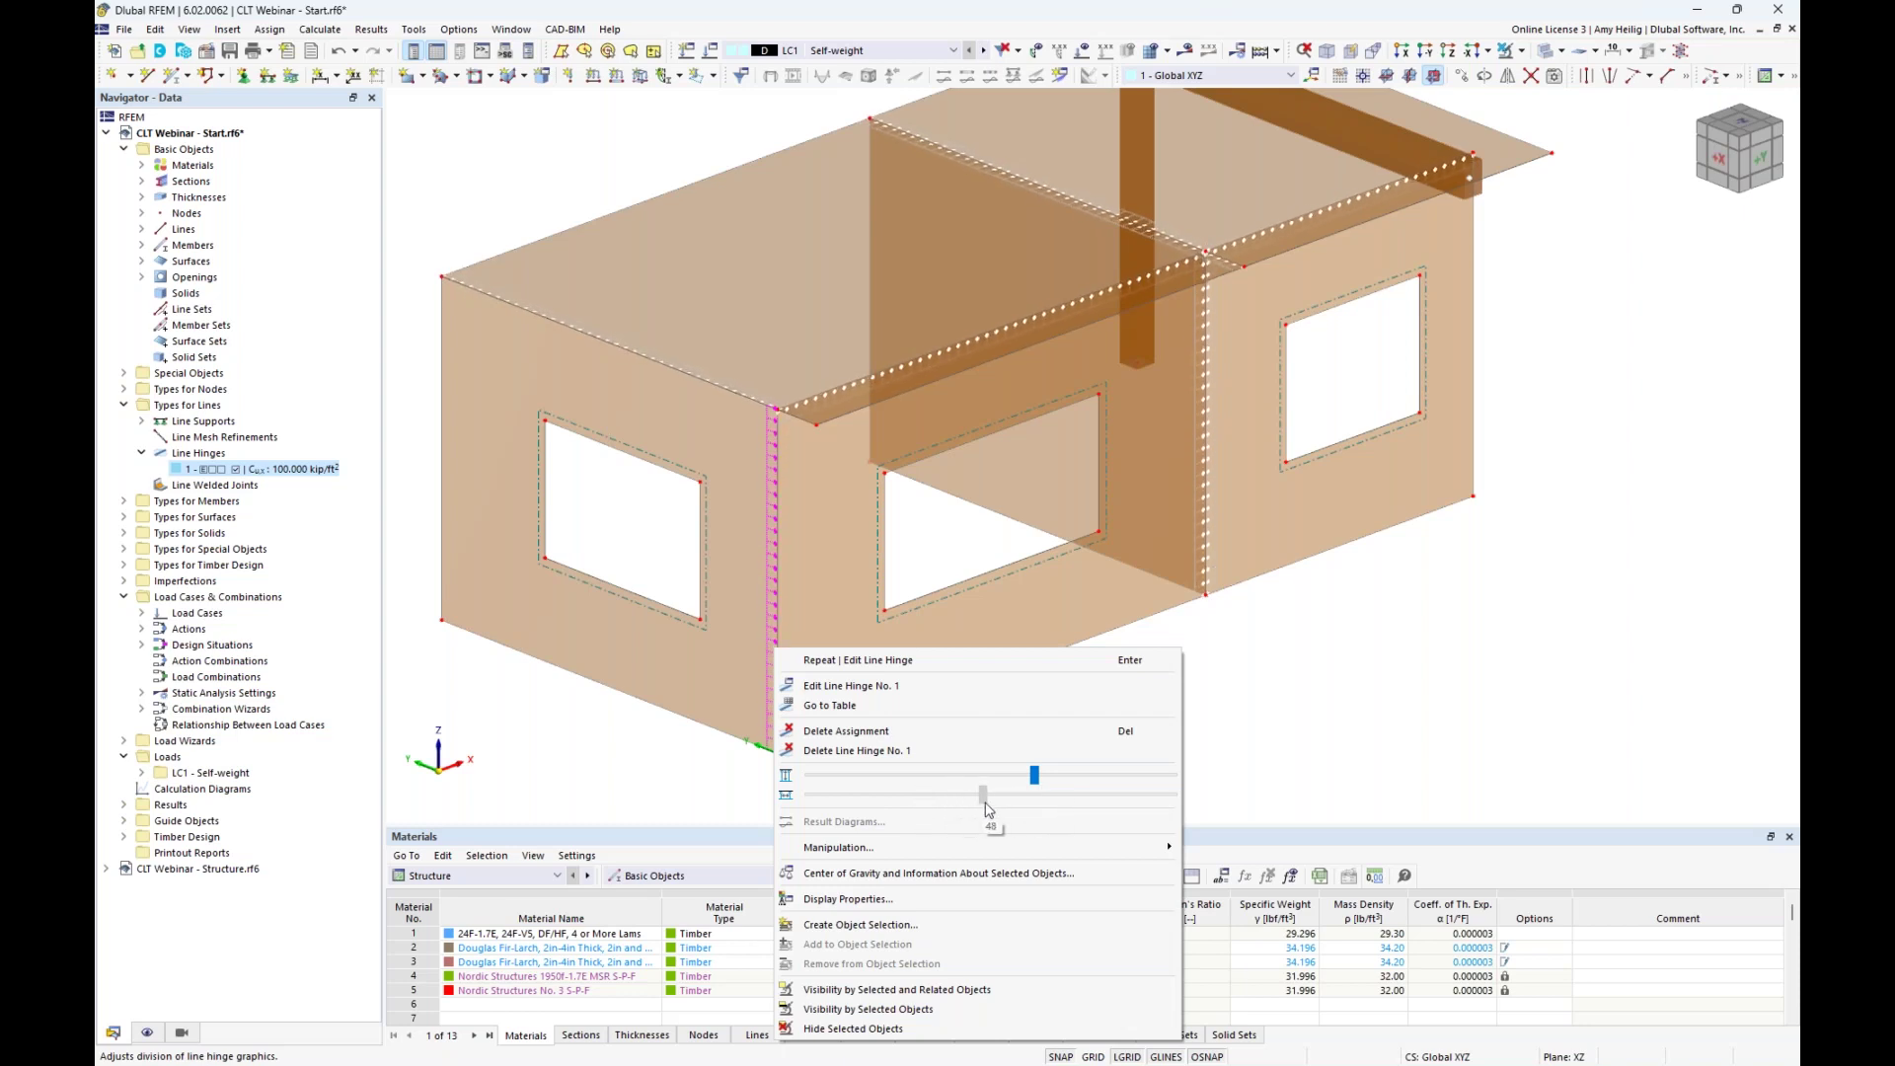
{"action": "left_click", "coordinate": [1292, 729]}
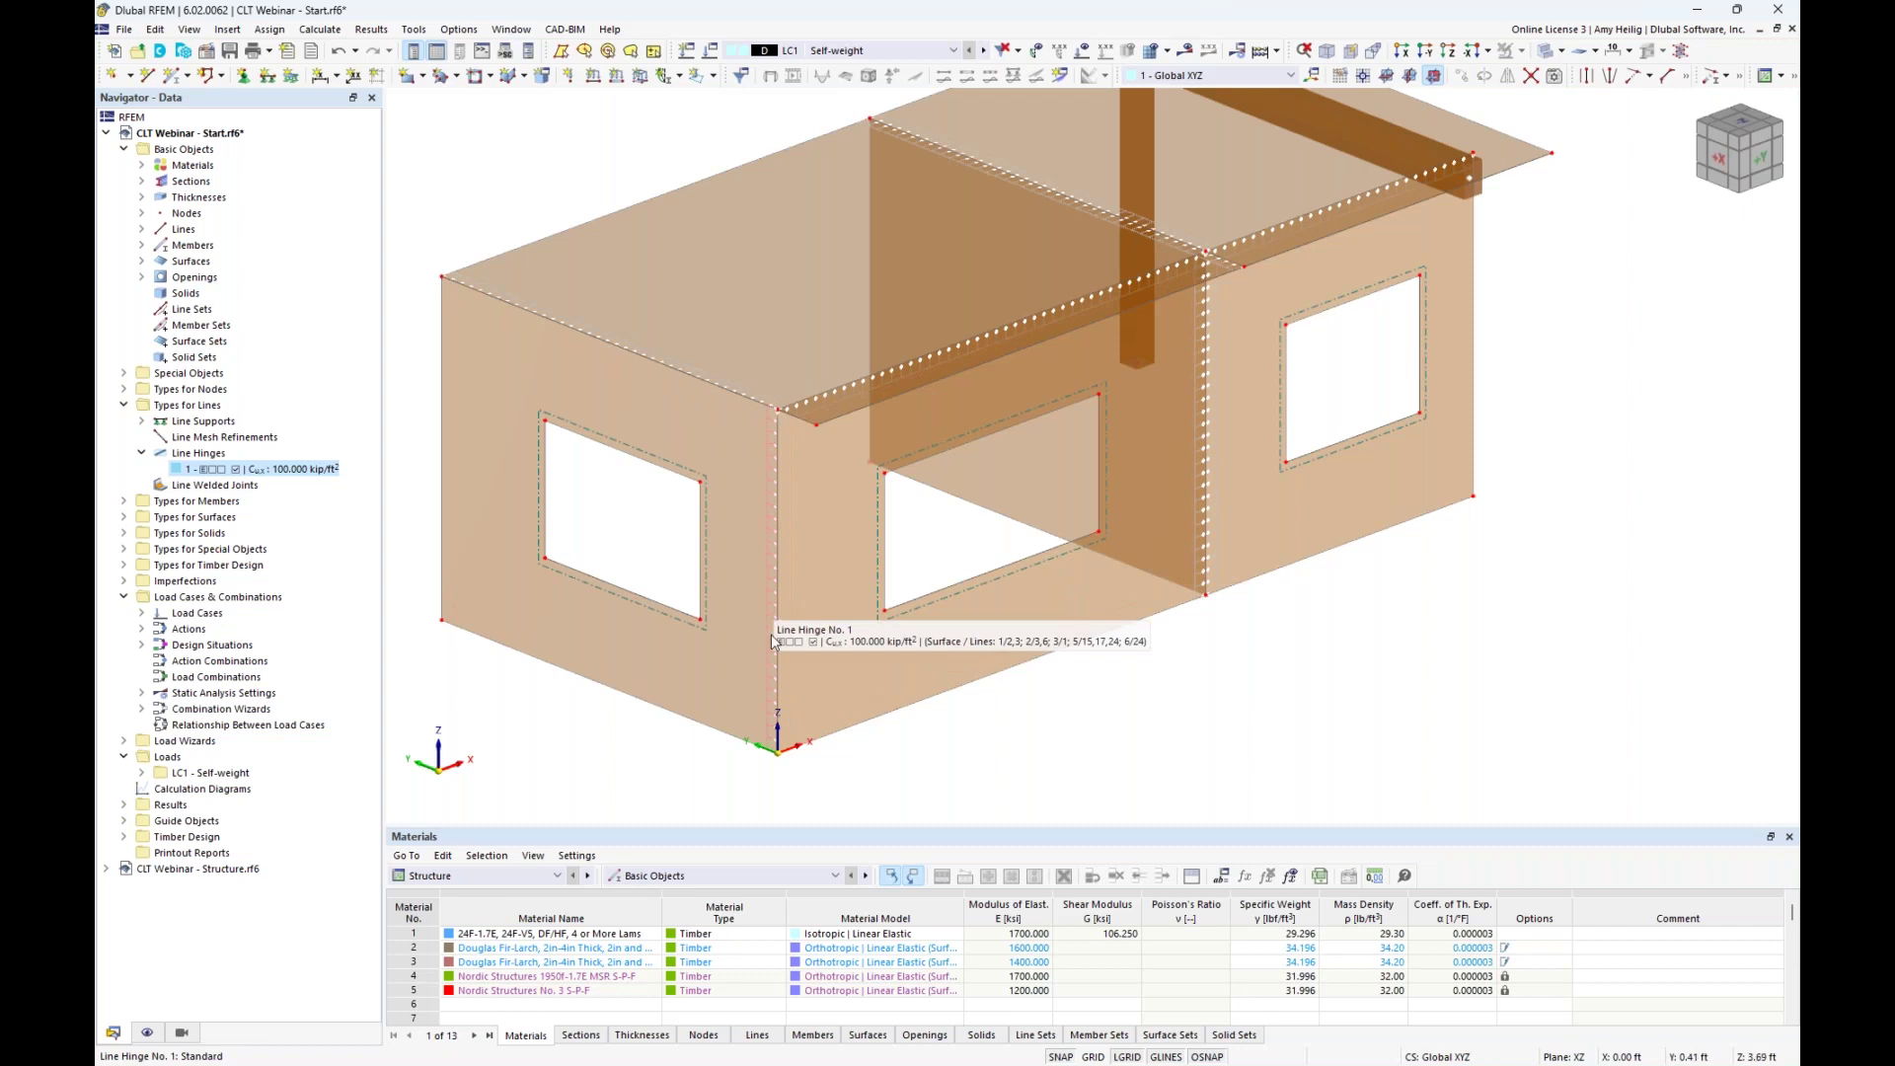
Examine on which side of the vertical corner line the hinge symbols lie relative to the two adjoining walls.
{"action": "scroll", "coordinate": [772, 655], "scroll_direction": "up", "scroll_amount": 3}
{"action": "scroll", "coordinate": [772, 656], "scroll_direction": "up", "scroll_amount": 3}
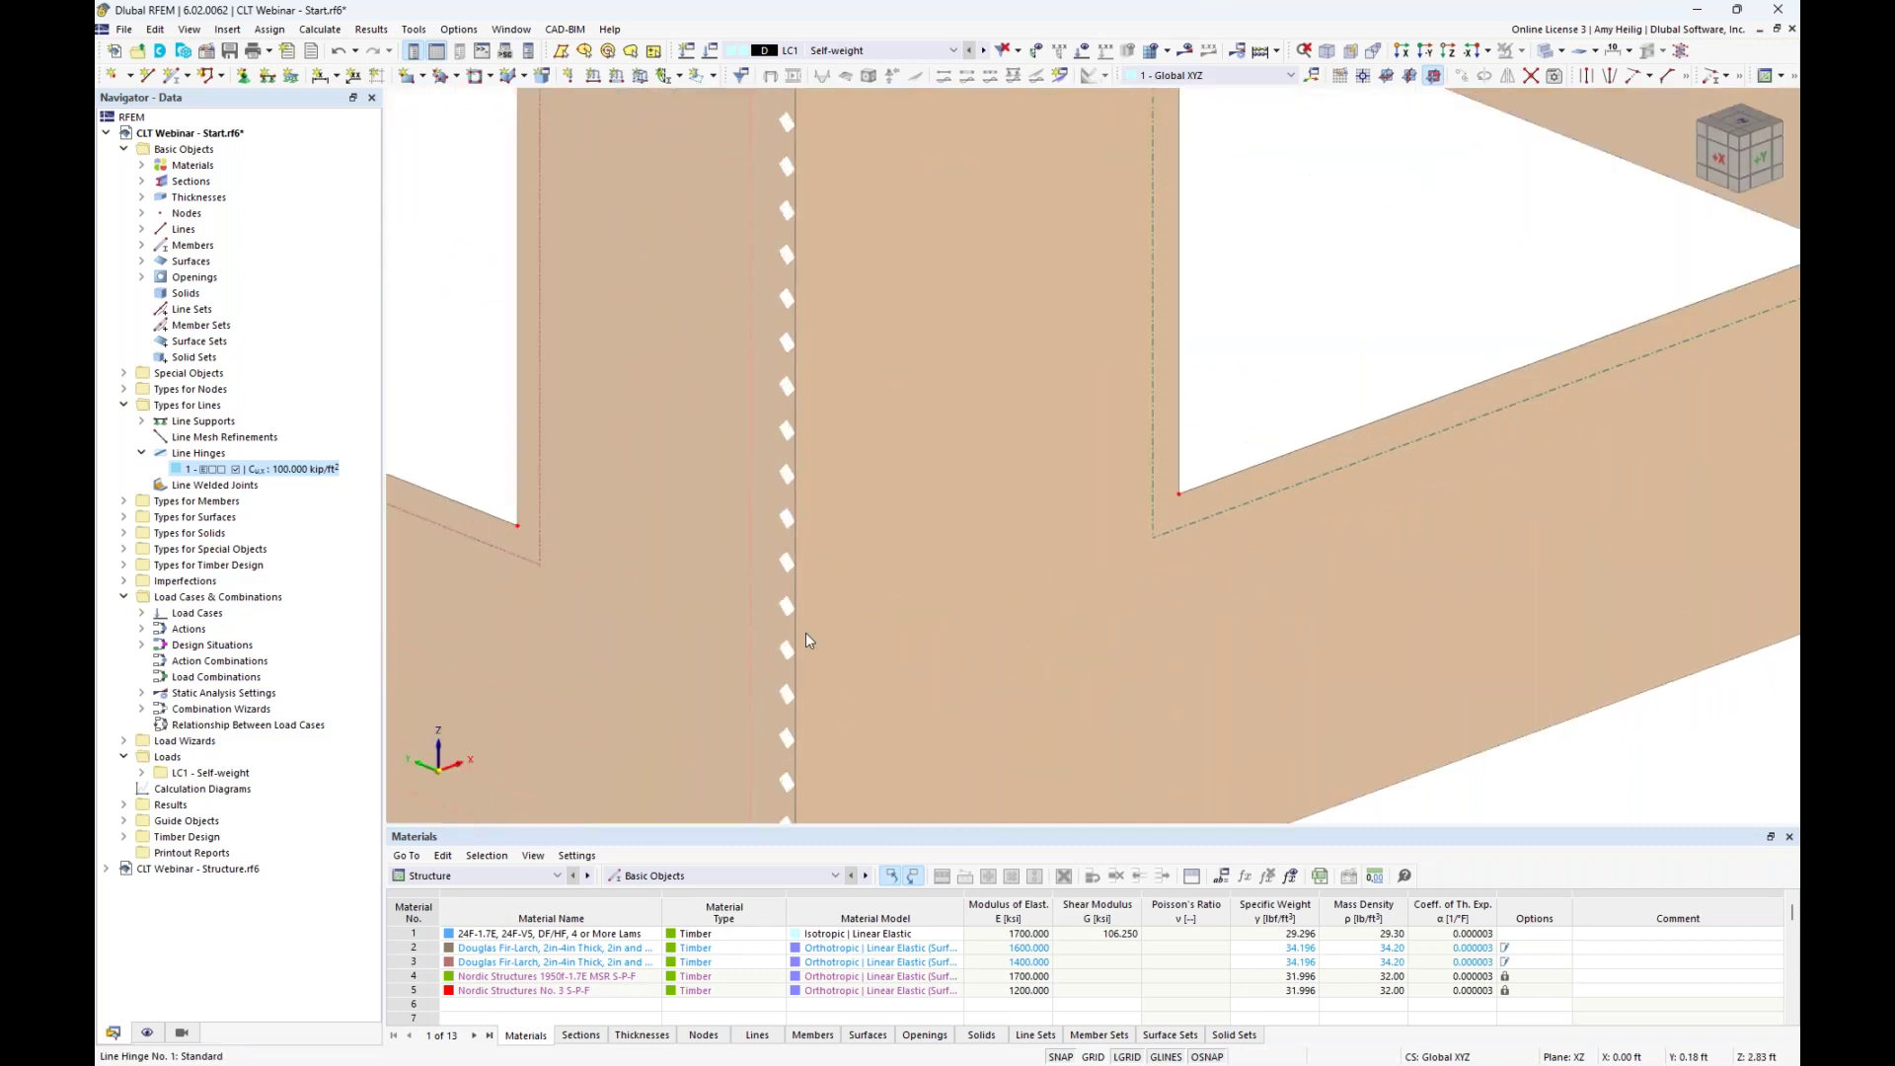
{"action": "left_click", "coordinate": [905, 555]}
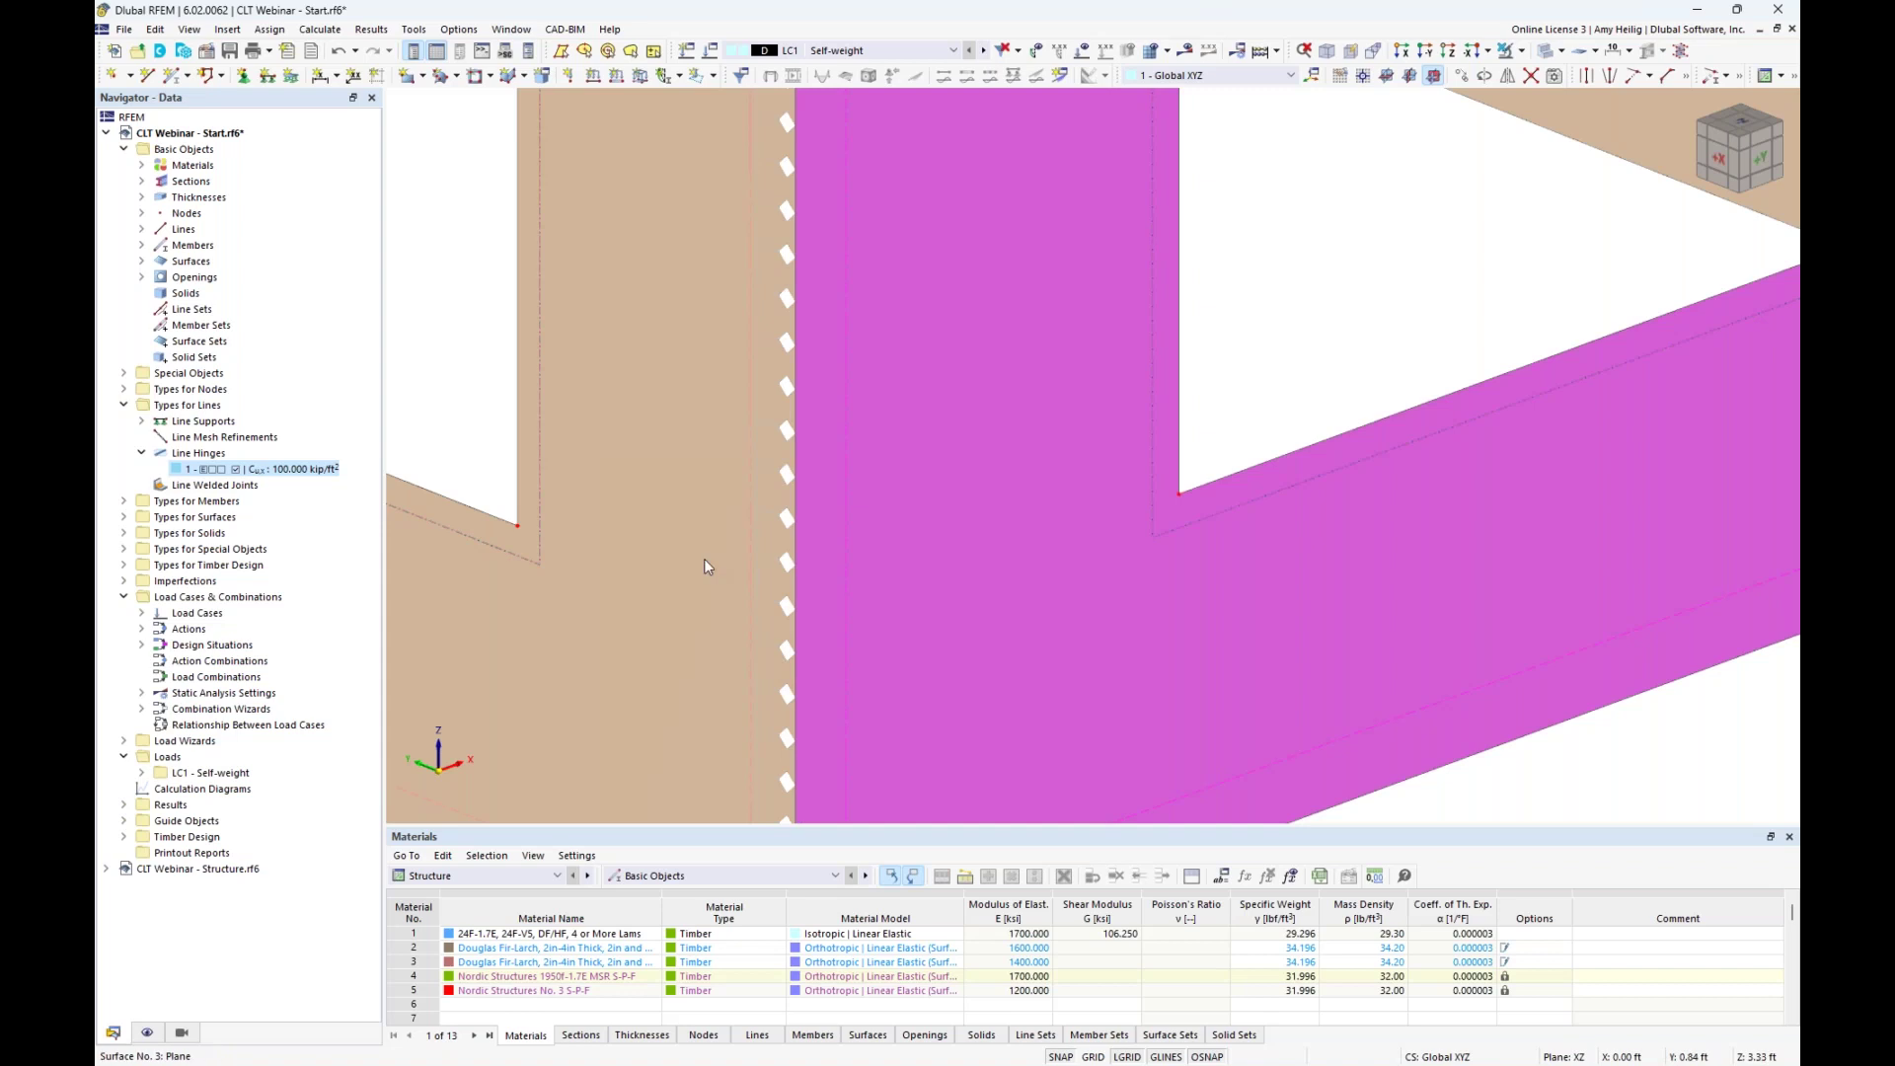
{"action": "left_click", "coordinate": [459, 395]}
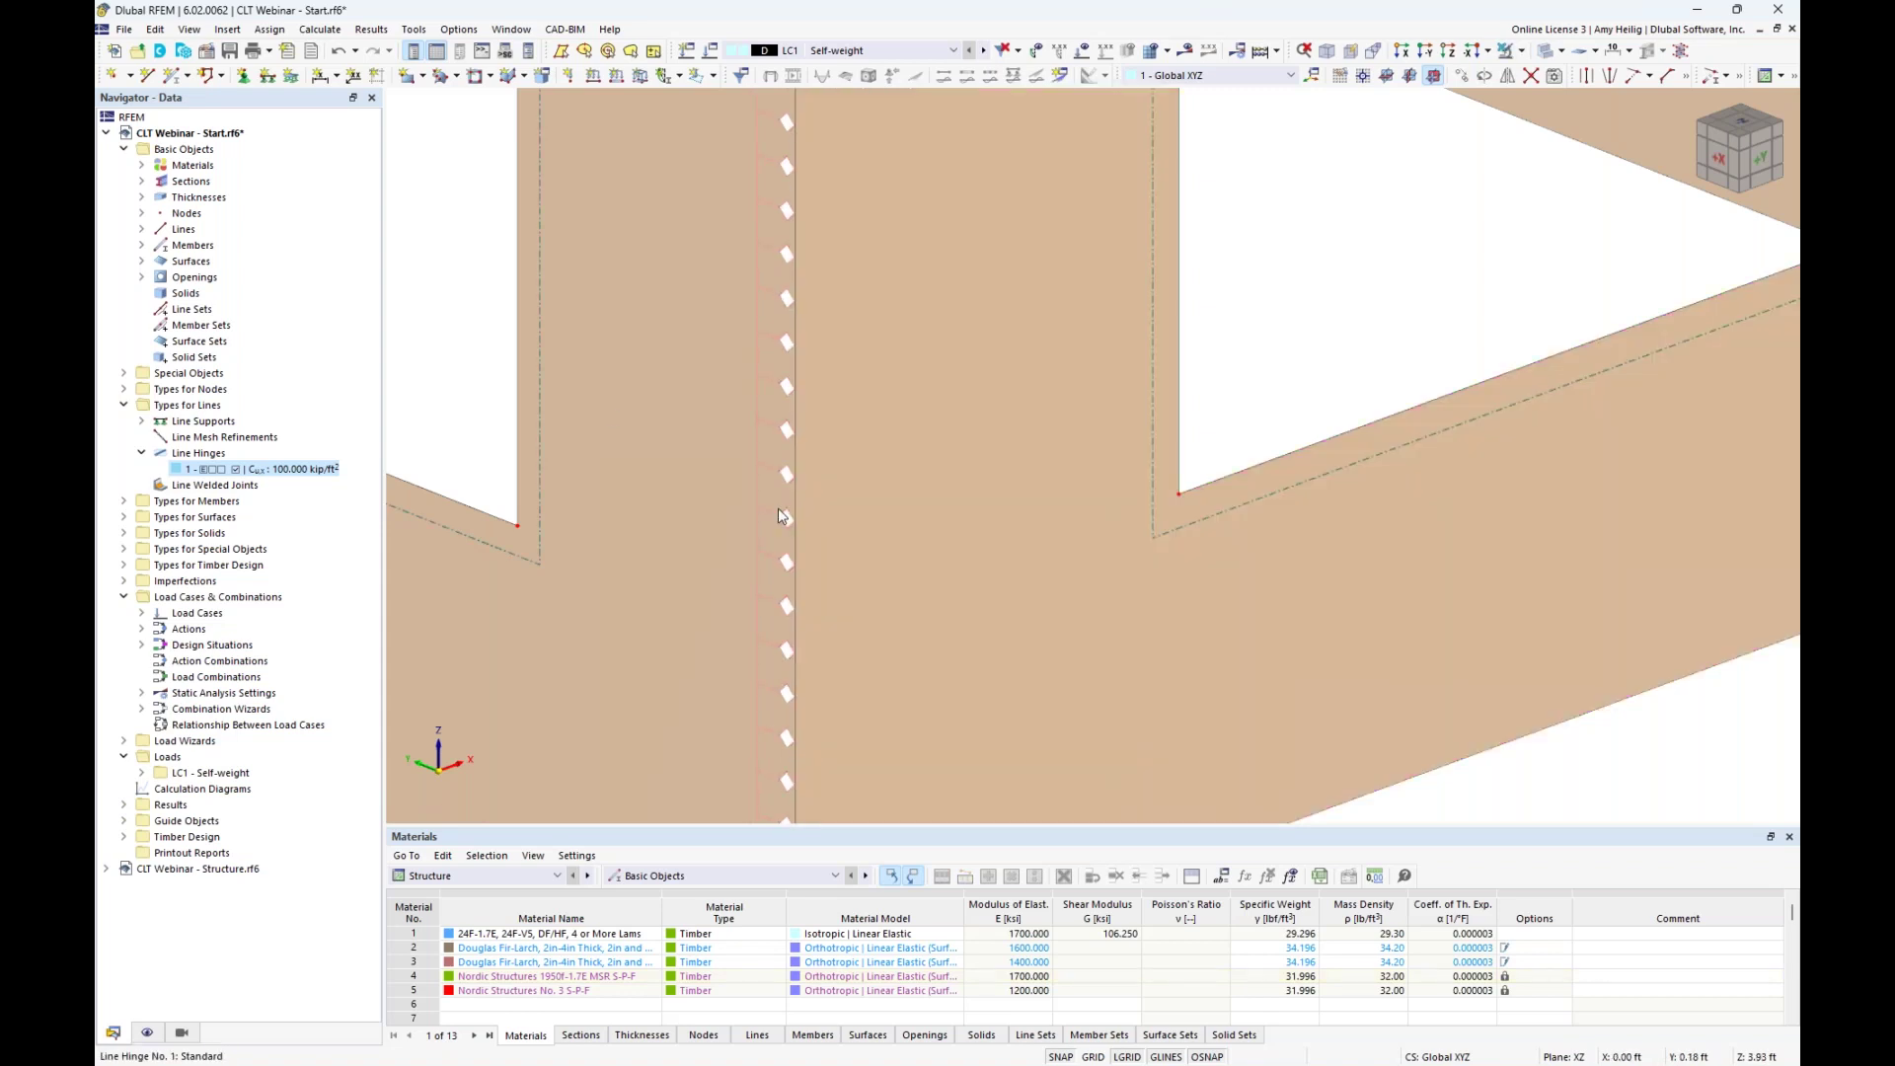
{"action": "left_click", "coordinate": [782, 519]}
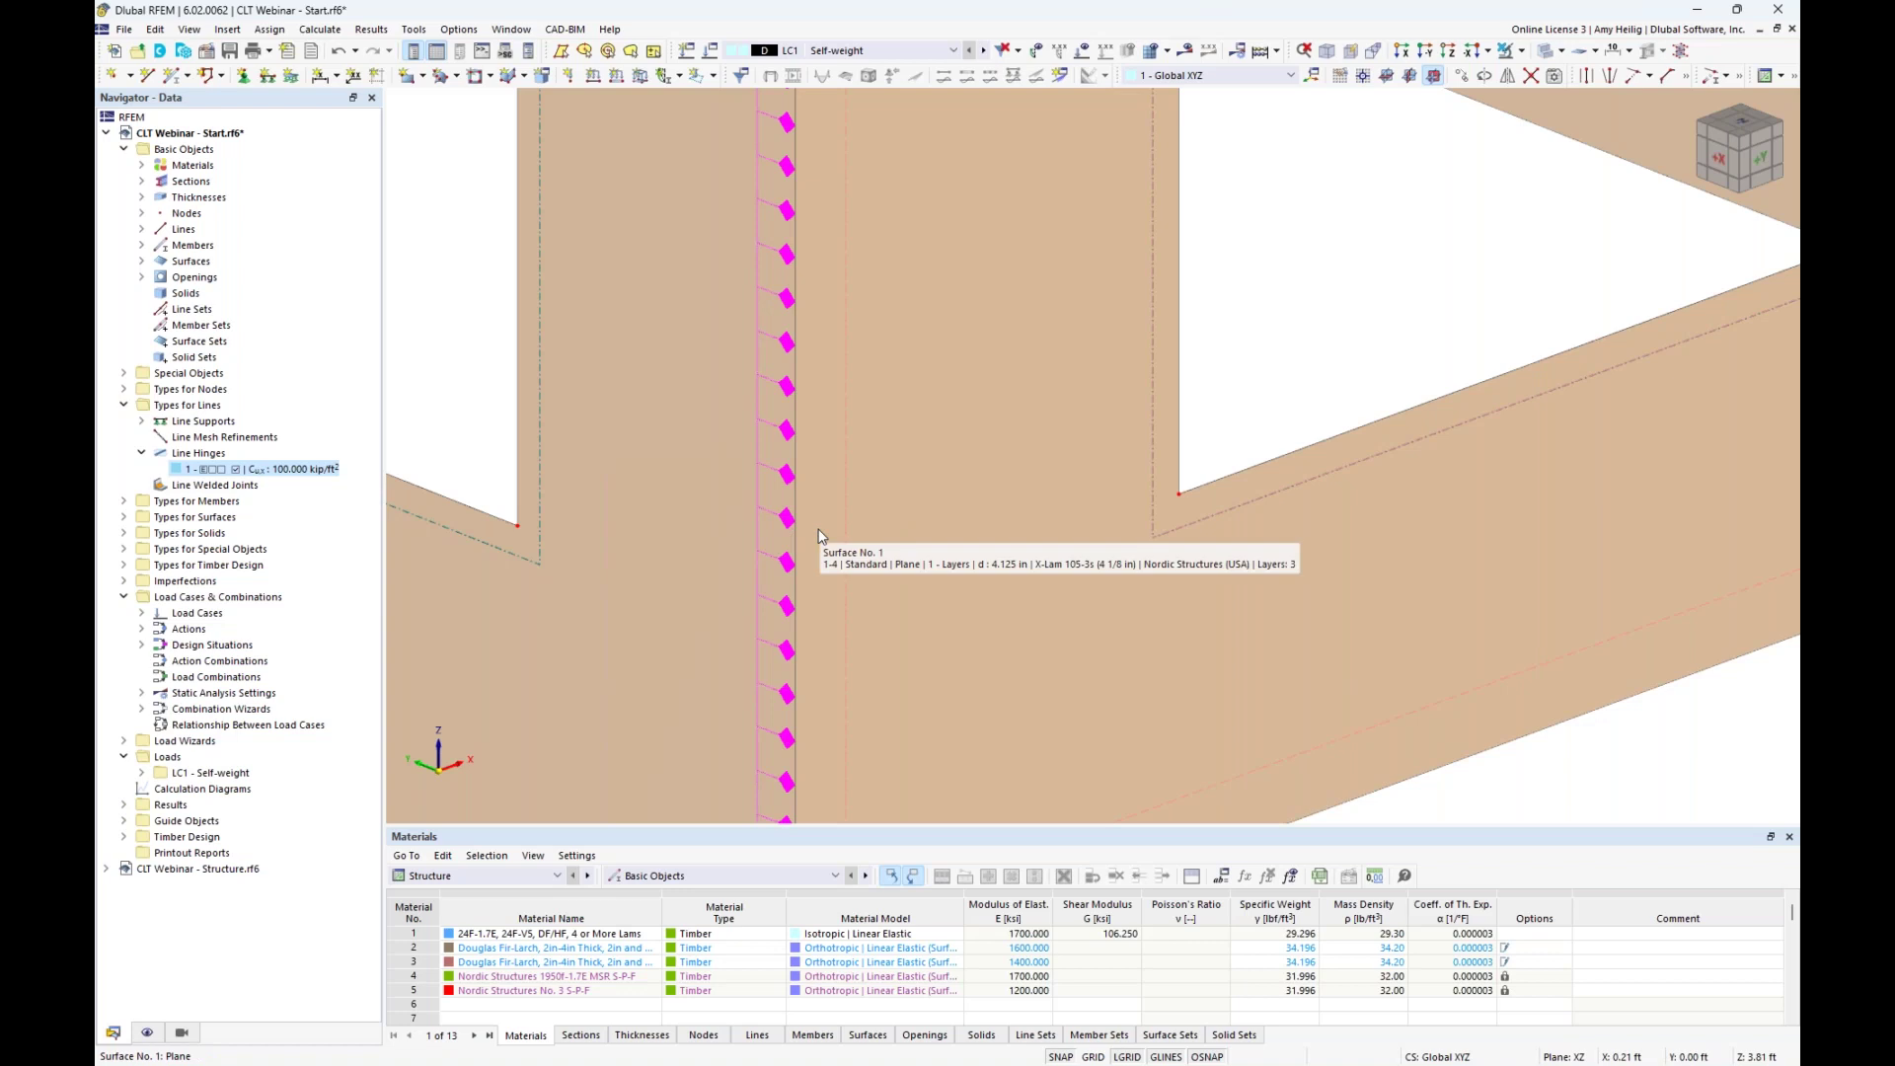
Inspect the line hinges along the roof panel joint and around the interior wall, surface 4.
{"action": "scroll", "coordinate": [818, 536], "scroll_direction": "down", "scroll_amount": 4}
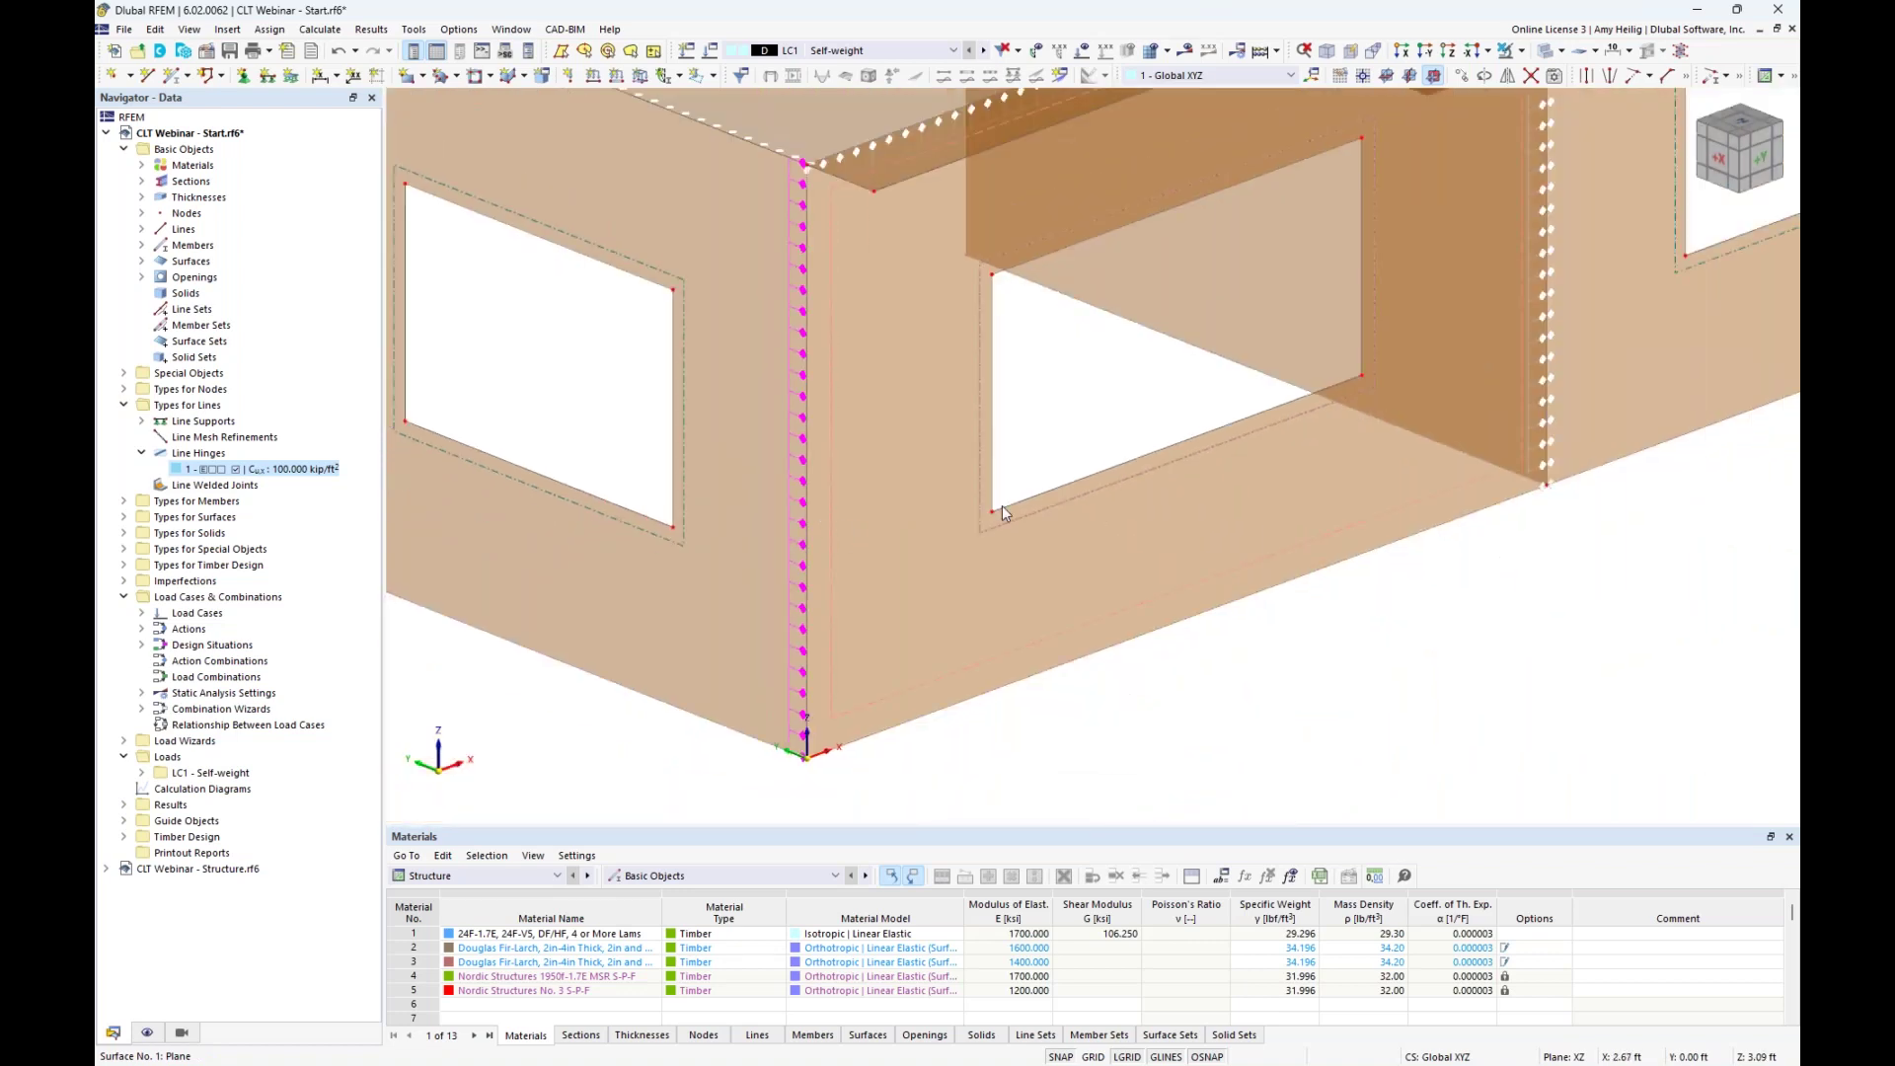
{"action": "scroll", "coordinate": [1491, 605], "scroll_direction": "down", "scroll_amount": 2}
{"action": "middle_click_drag", "start_coordinate": [1538, 610], "coordinate": [1103, 853]}
{"action": "scroll", "coordinate": [1059, 255], "scroll_direction": "up", "scroll_amount": 4}
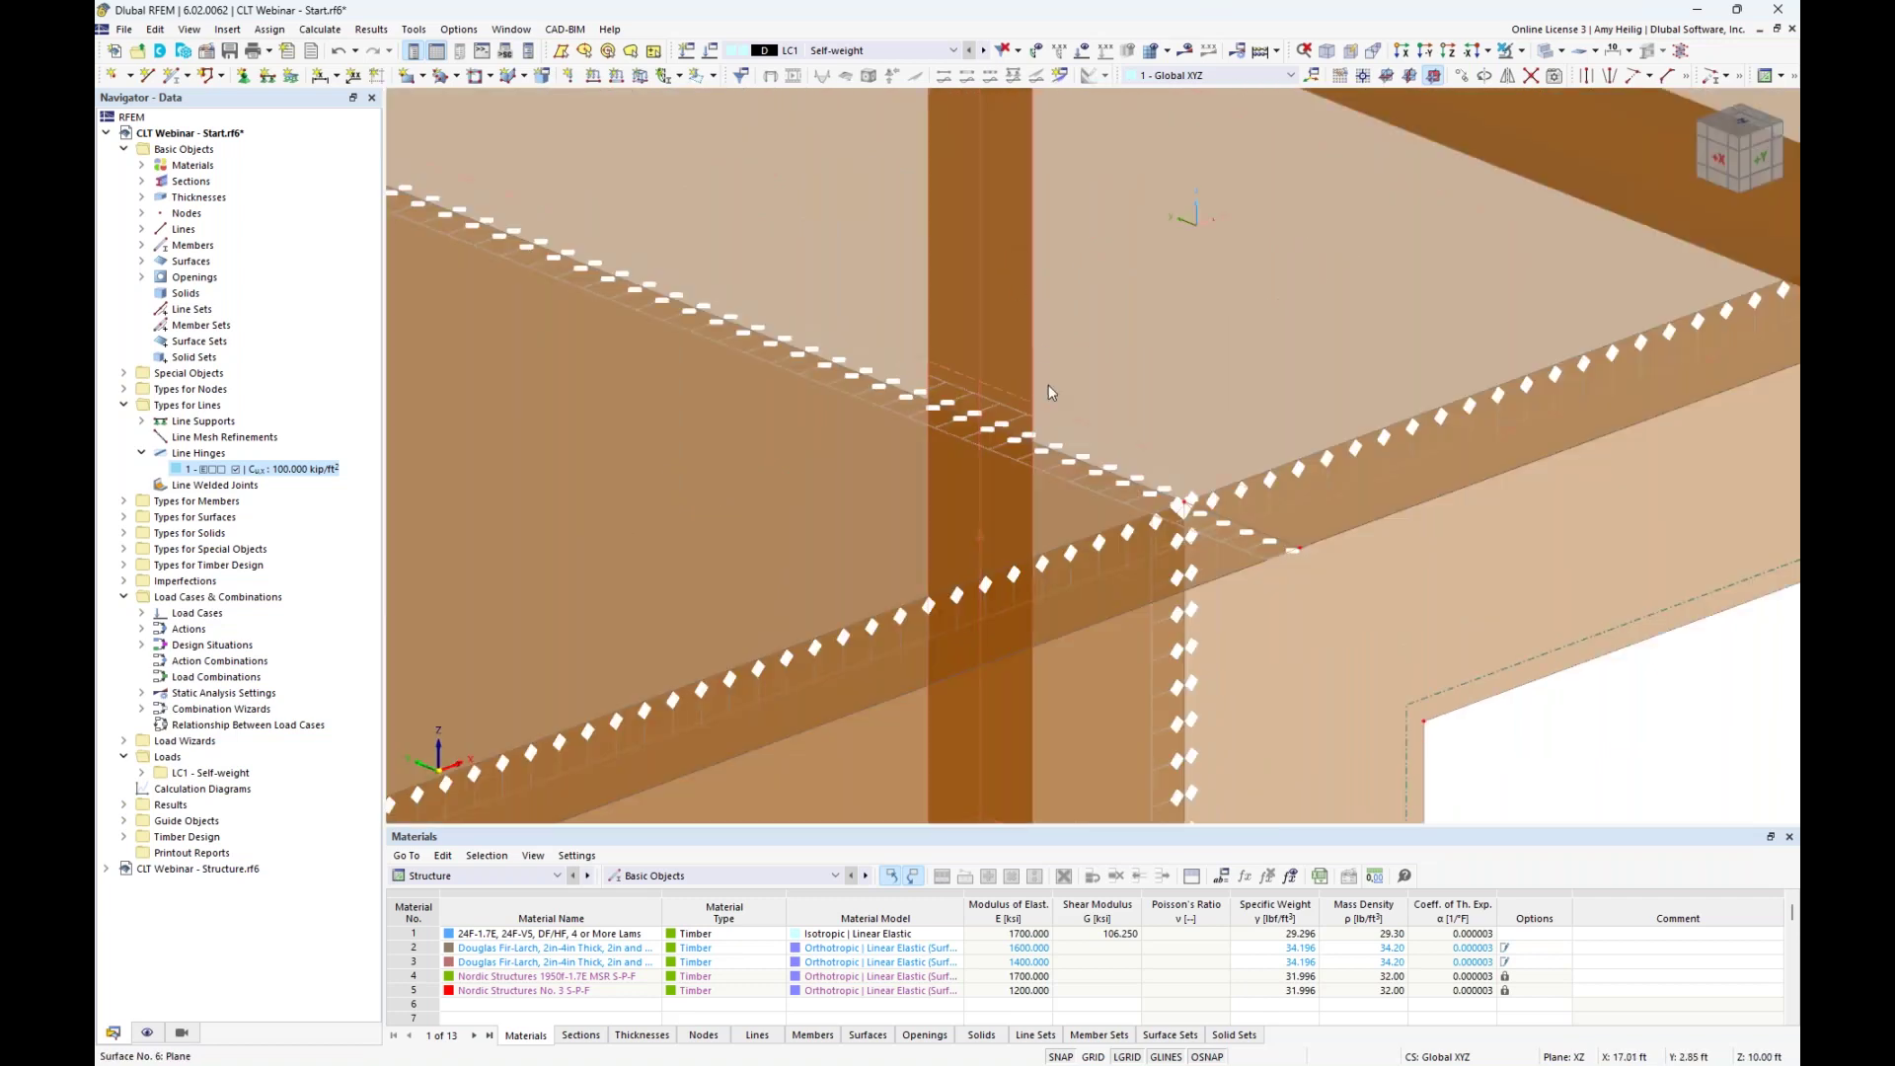
{"action": "scroll", "coordinate": [1048, 383], "scroll_direction": "down", "scroll_amount": 1}
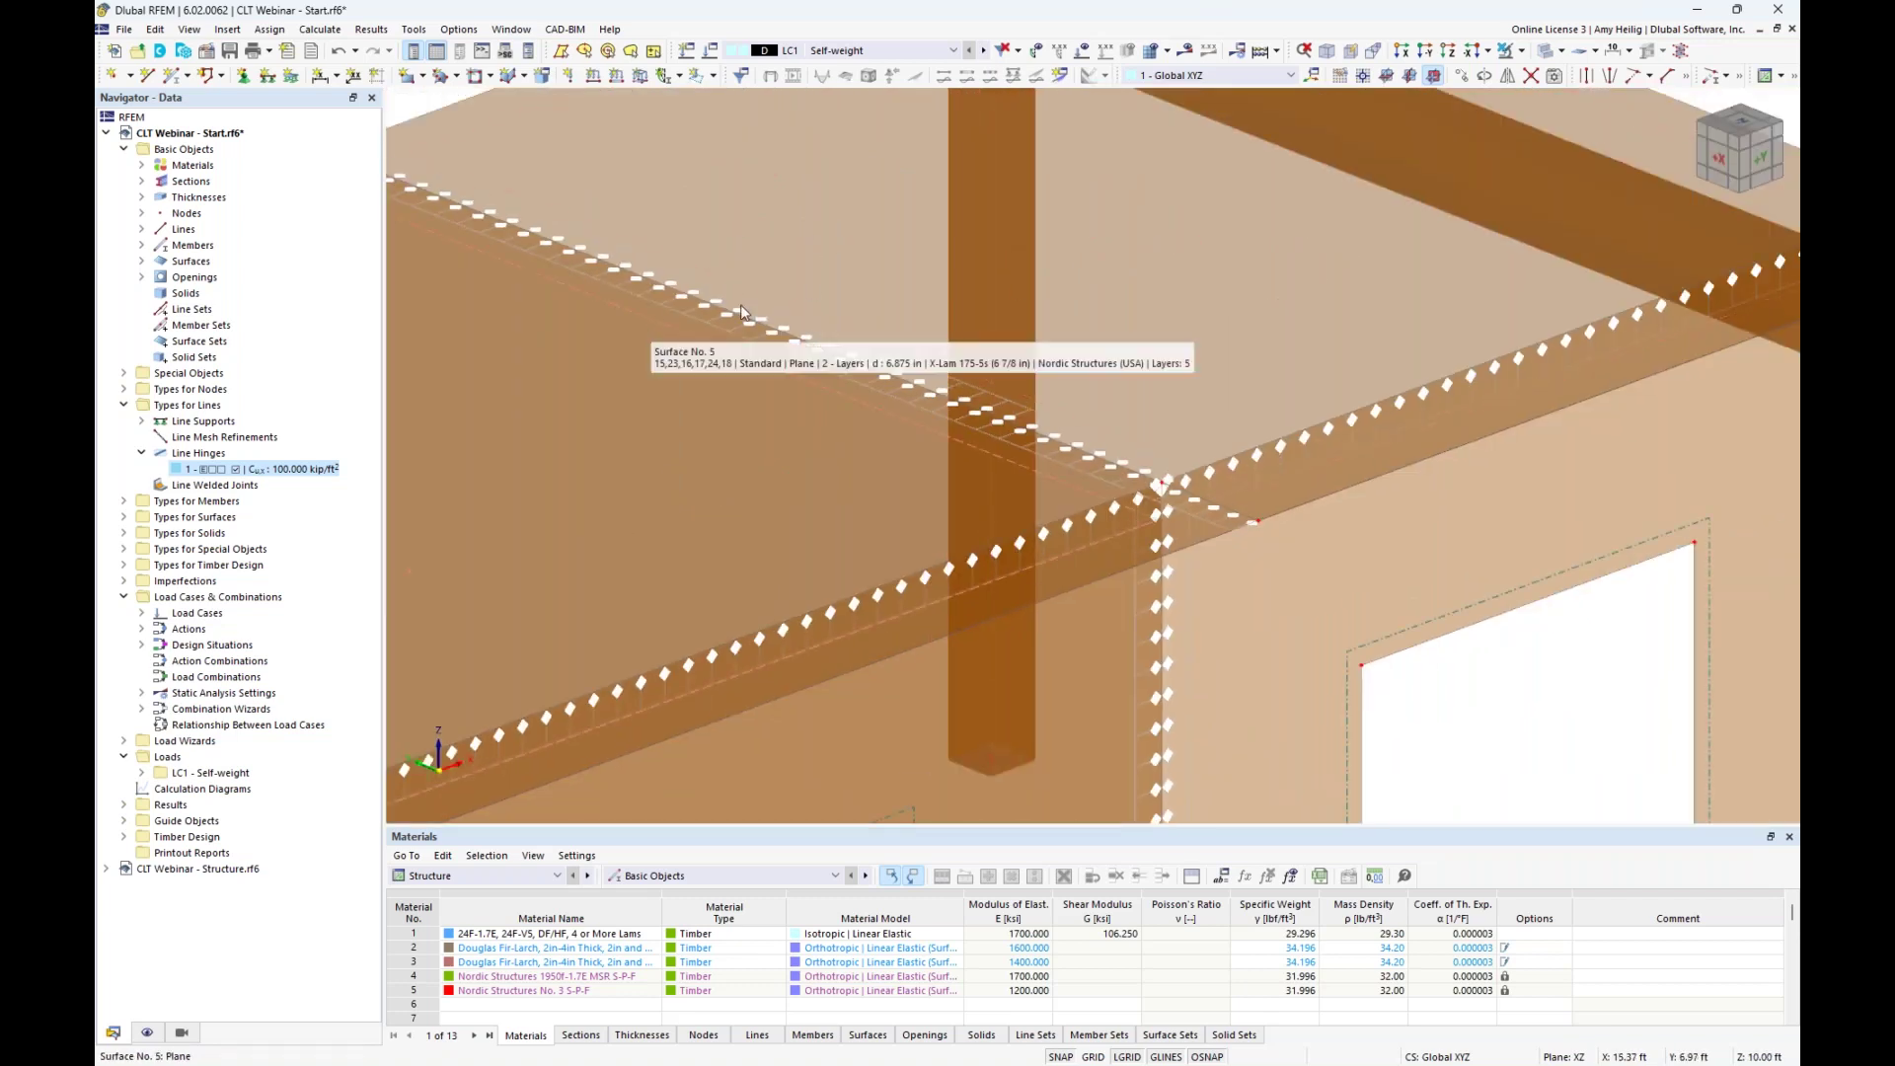
{"action": "scroll", "coordinate": [760, 299], "scroll_direction": "down", "scroll_amount": 2}
{"action": "middle_click_drag", "start_coordinate": [776, 294], "coordinate": [803, 328], "text": "ctrl"}
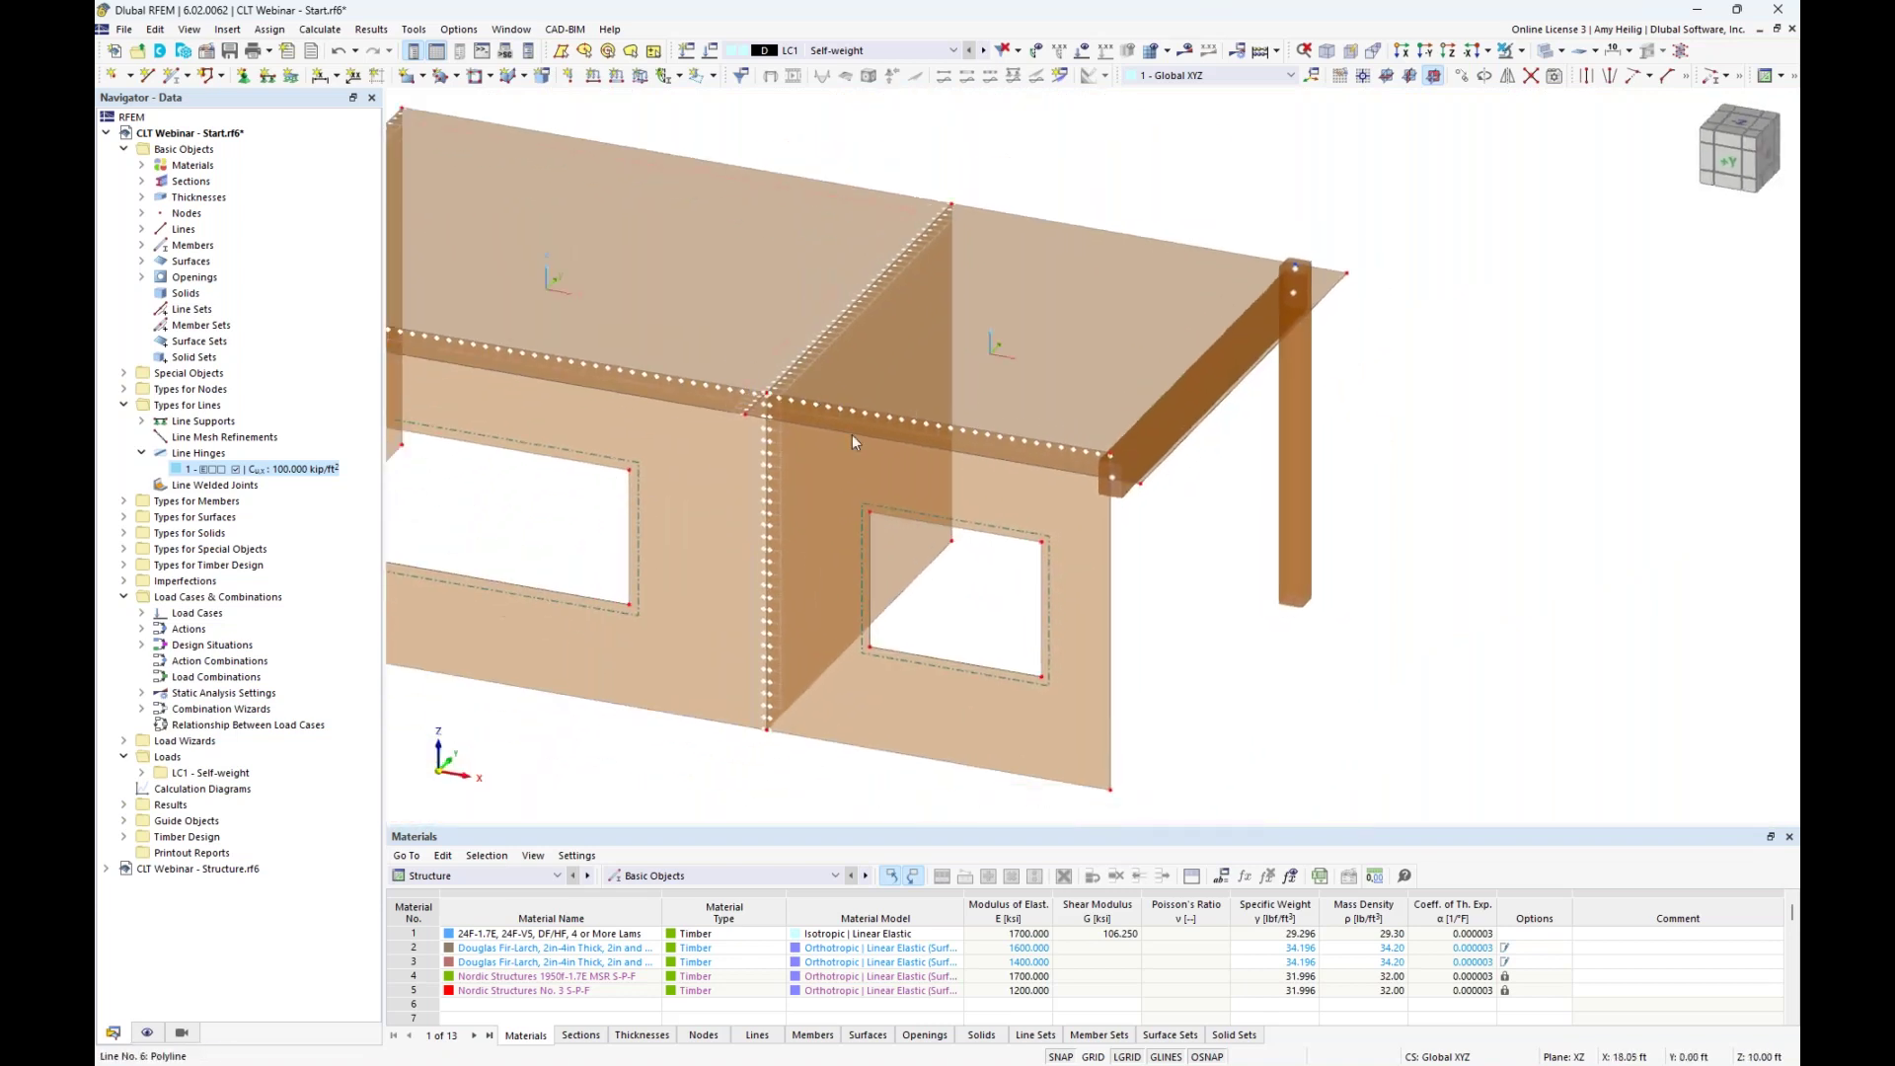
{"action": "left_click", "coordinate": [897, 550]}
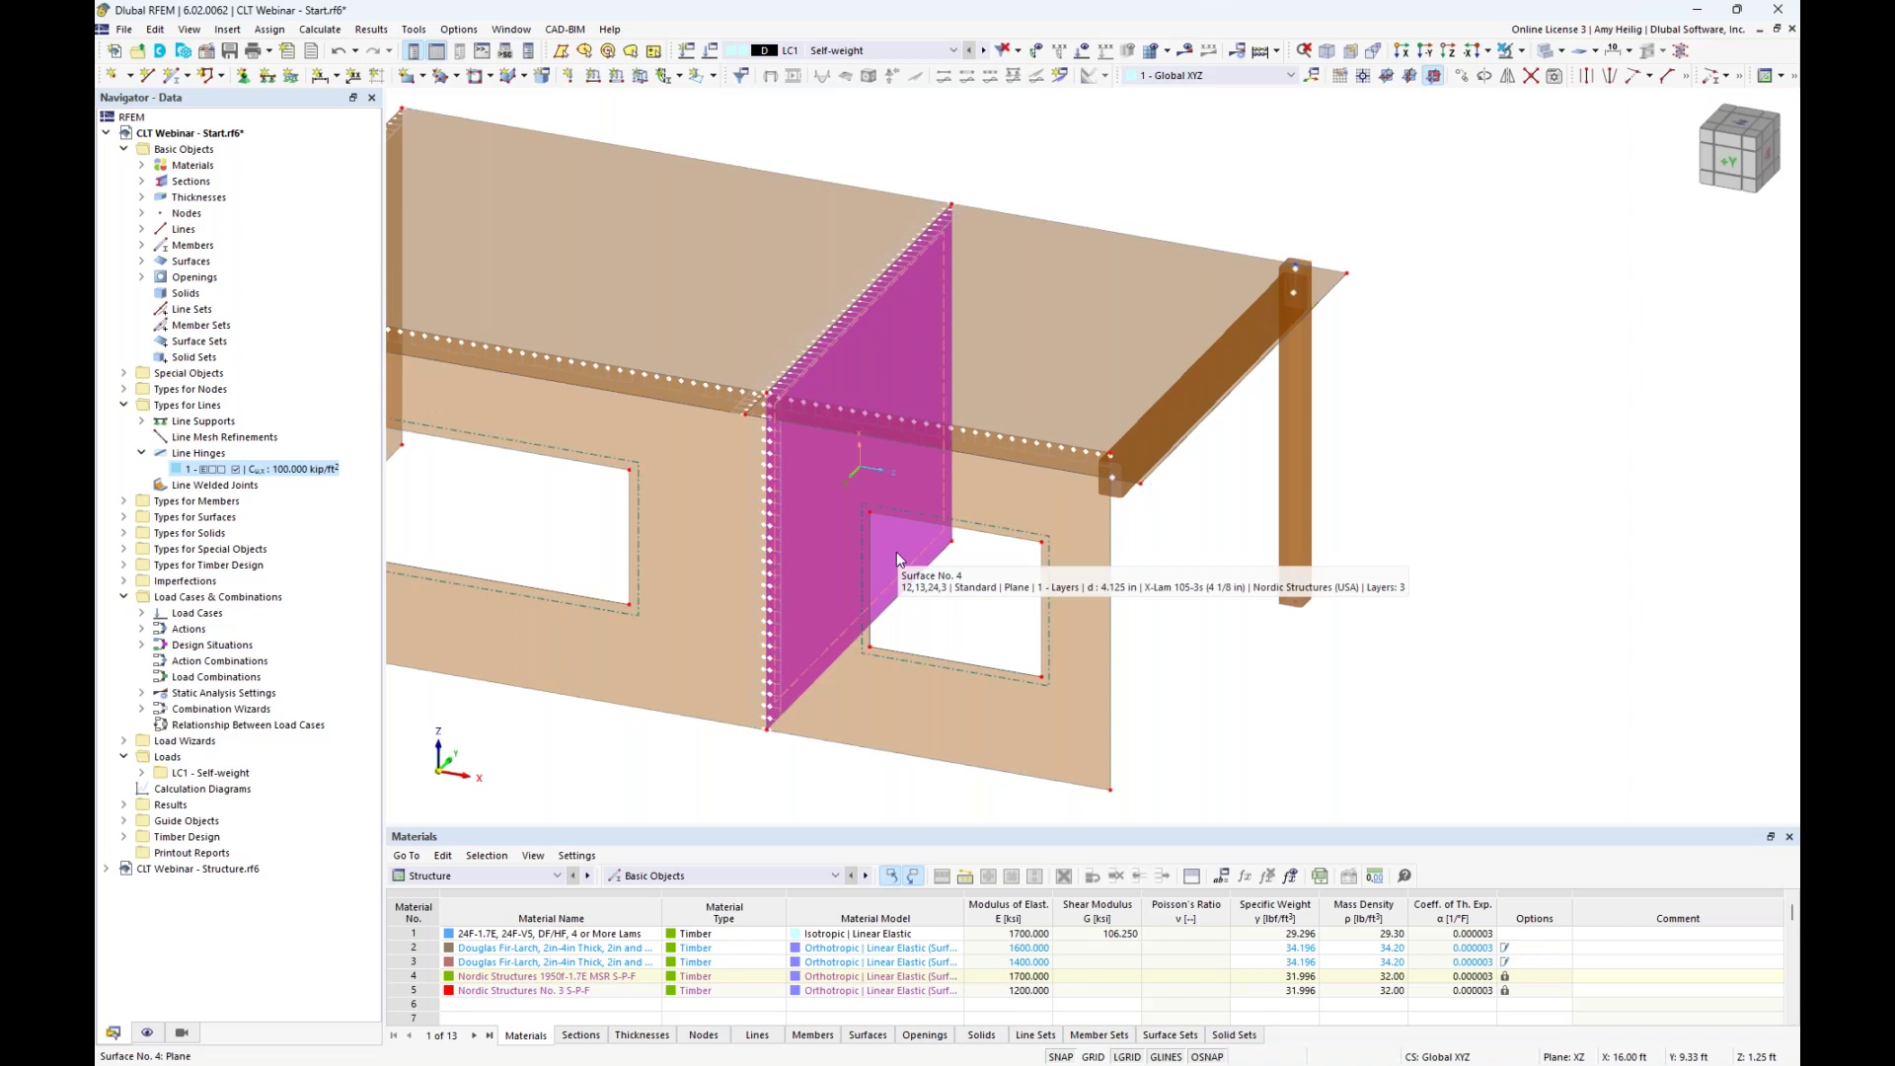
{"action": "left_click", "coordinate": [956, 624]}
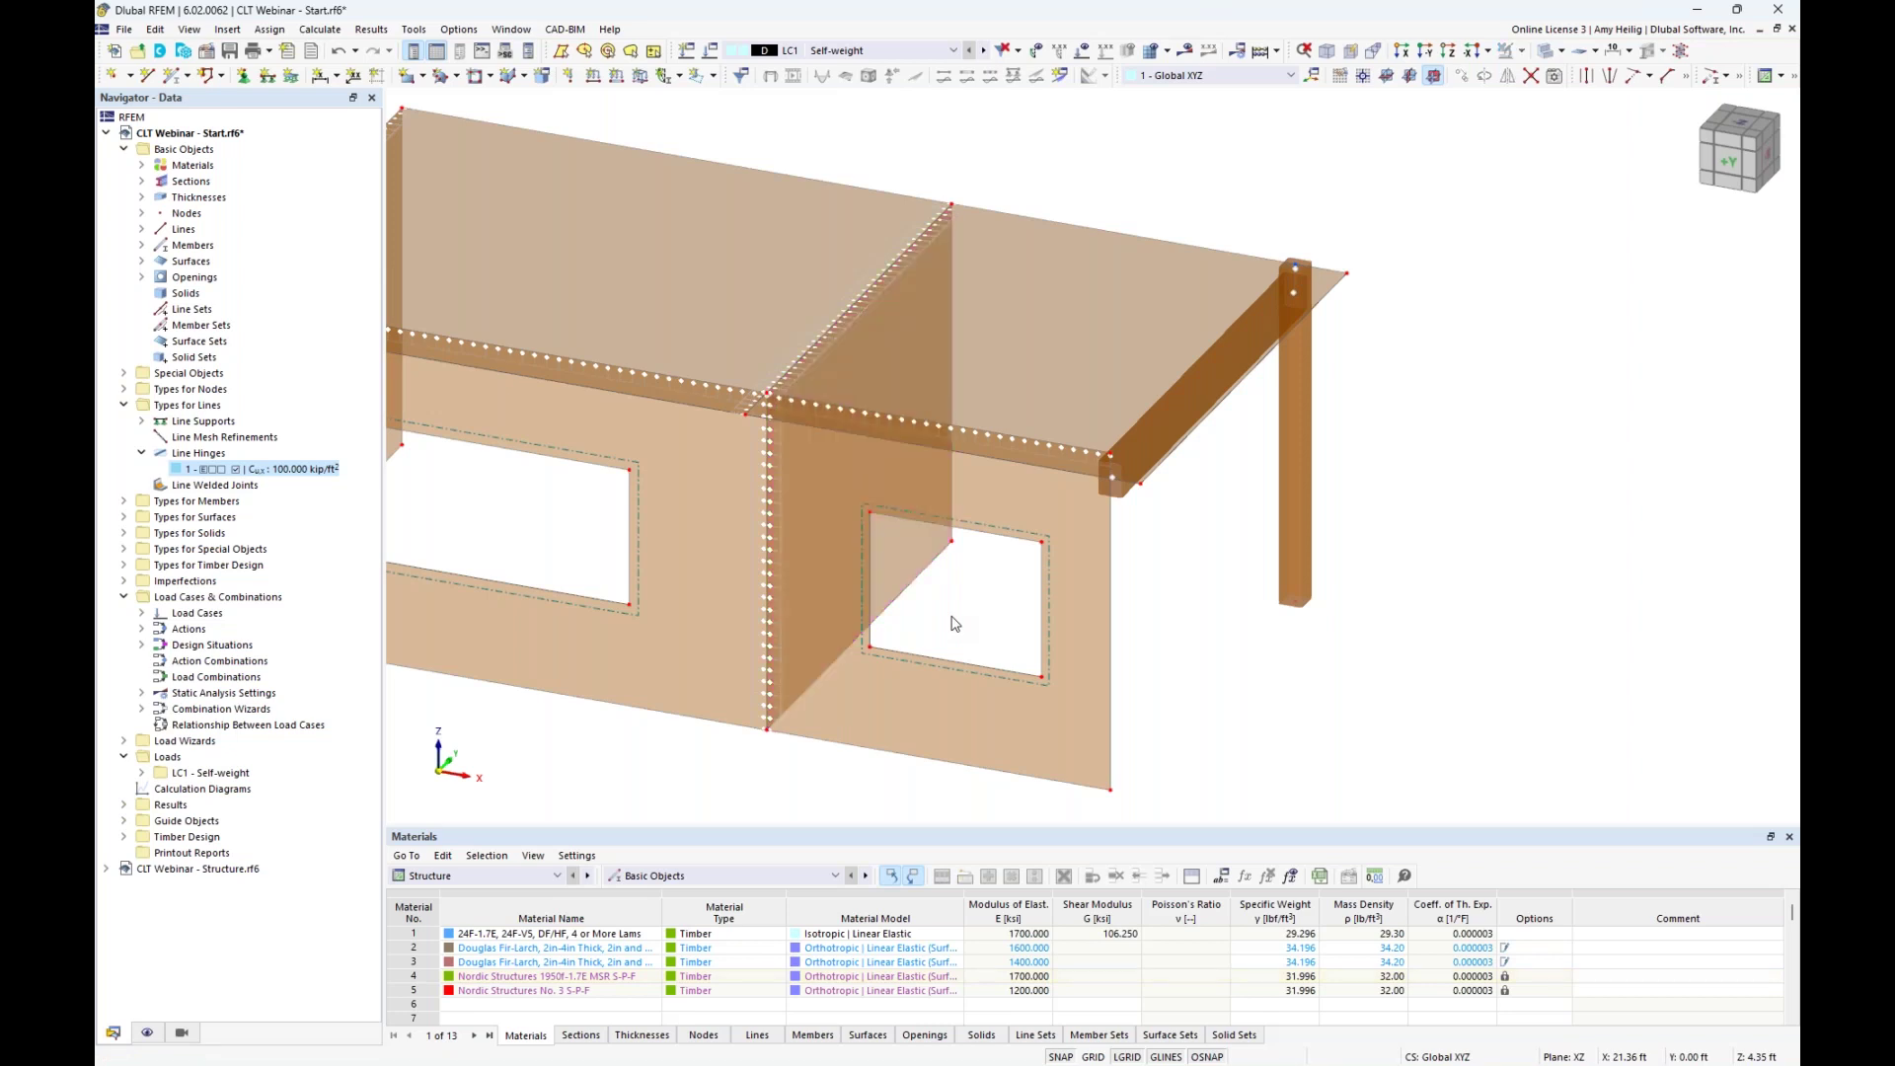
Check the roof panel and supporting glulam beam in wireframe display, and switch back to the solid display.
{"action": "middle_click_drag", "start_coordinate": [1257, 605], "coordinate": [1229, 589], "text": "ctrl"}
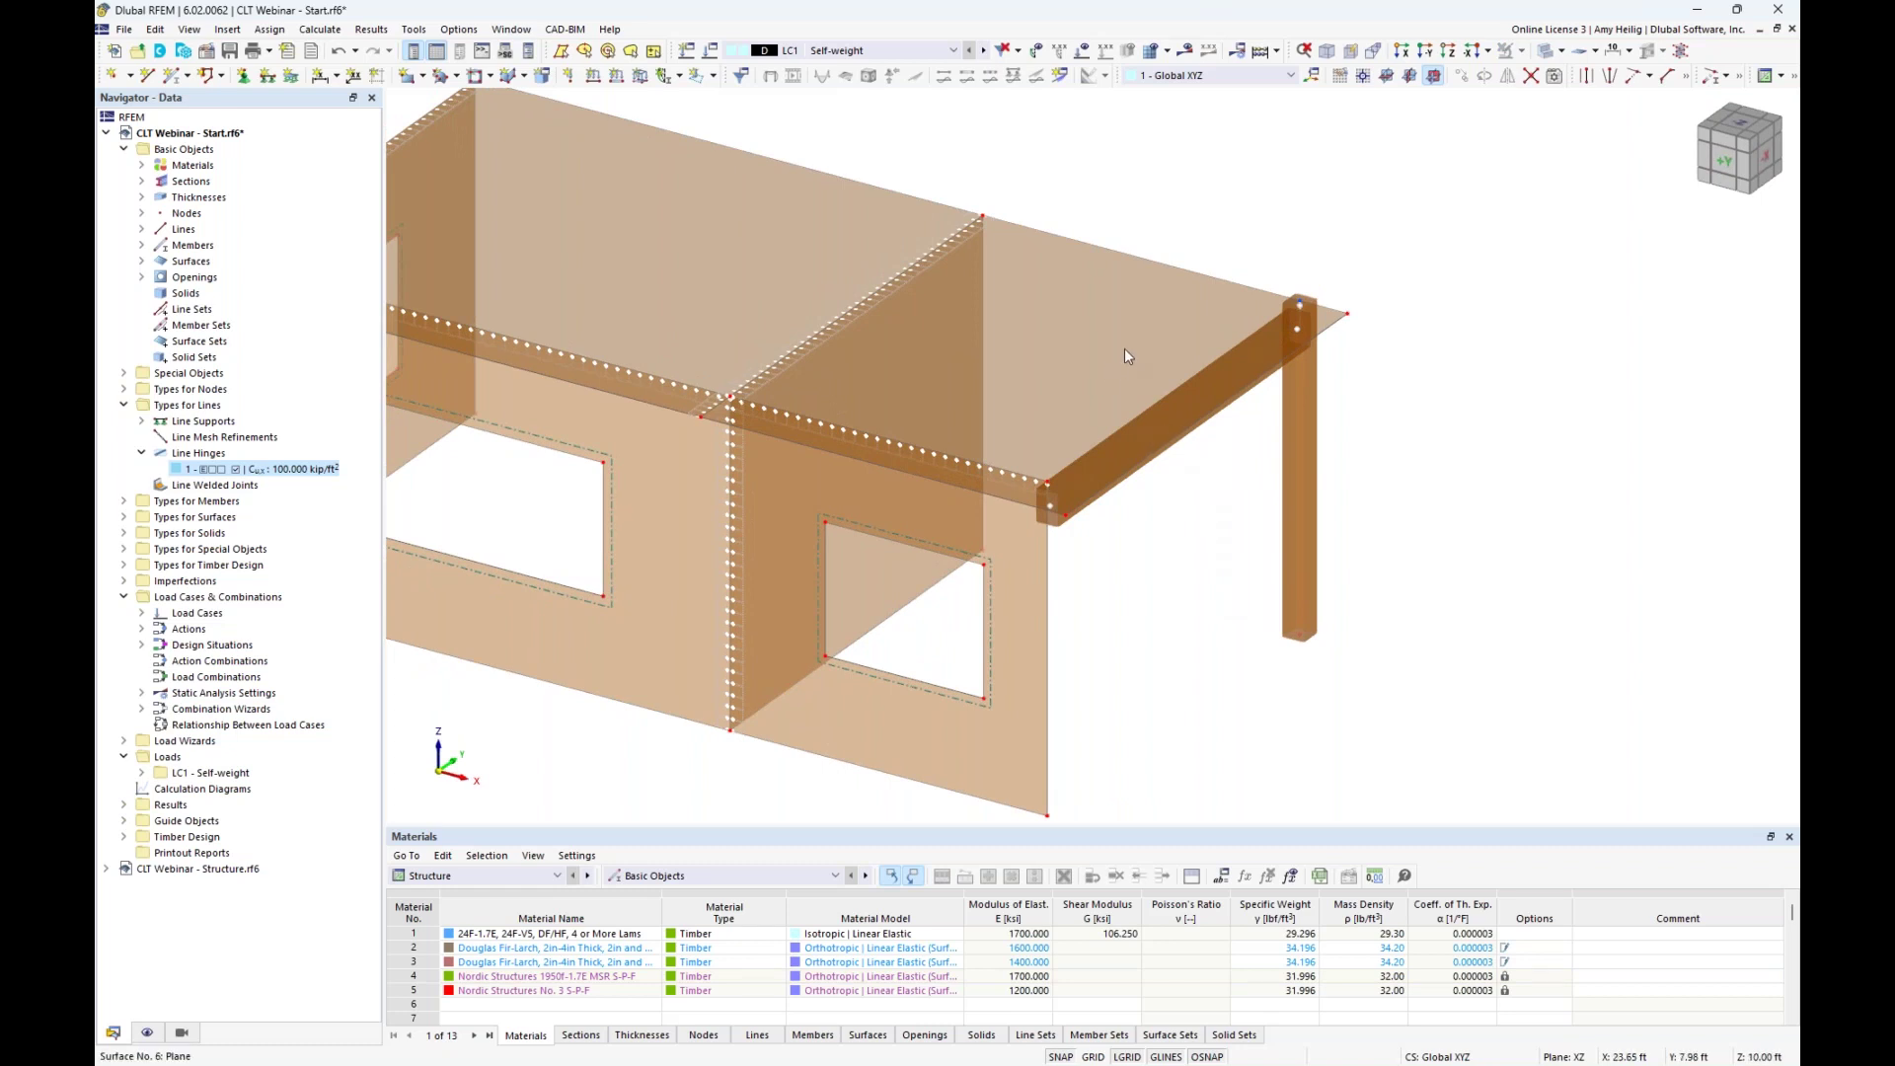
{"action": "left_click", "coordinate": [1545, 52]}
{"action": "middle_click_drag", "start_coordinate": [1242, 503], "coordinate": [1248, 457], "text": "ctrl"}
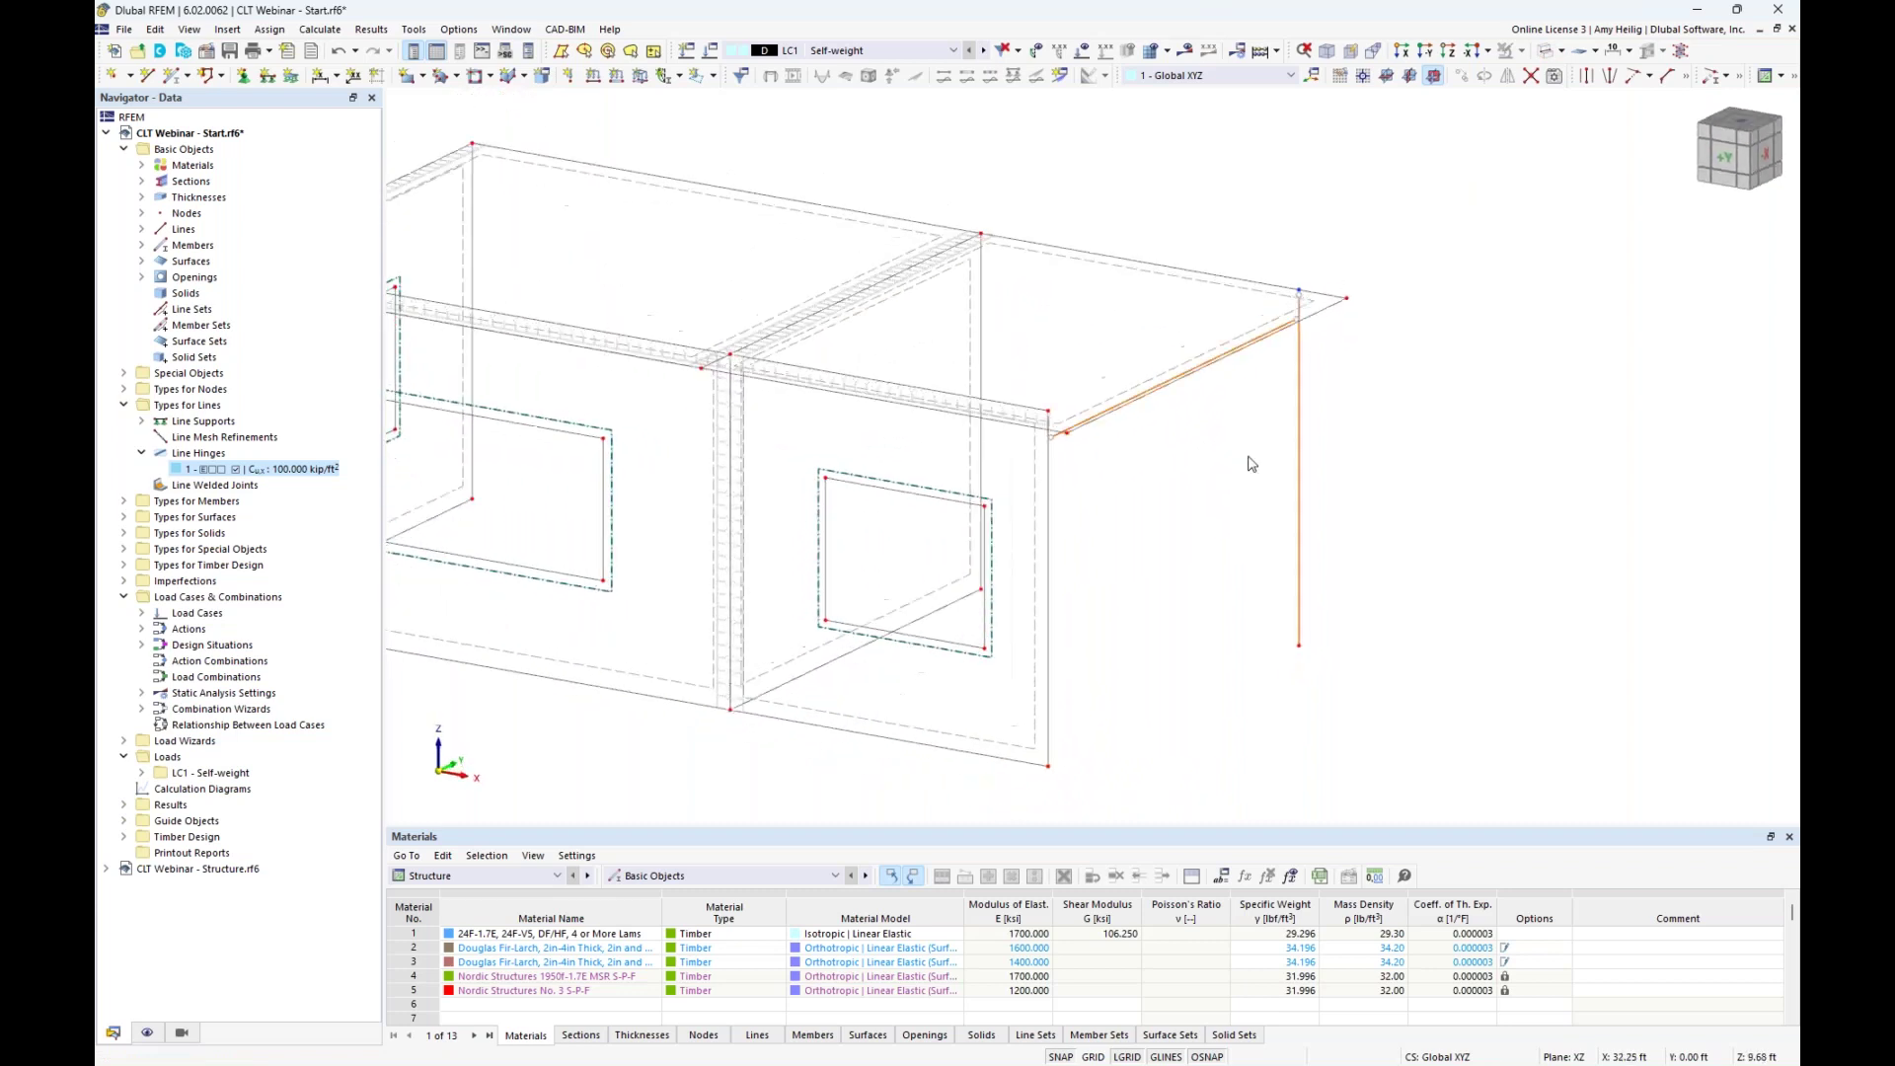
{"action": "left_click", "coordinate": [1543, 52]}
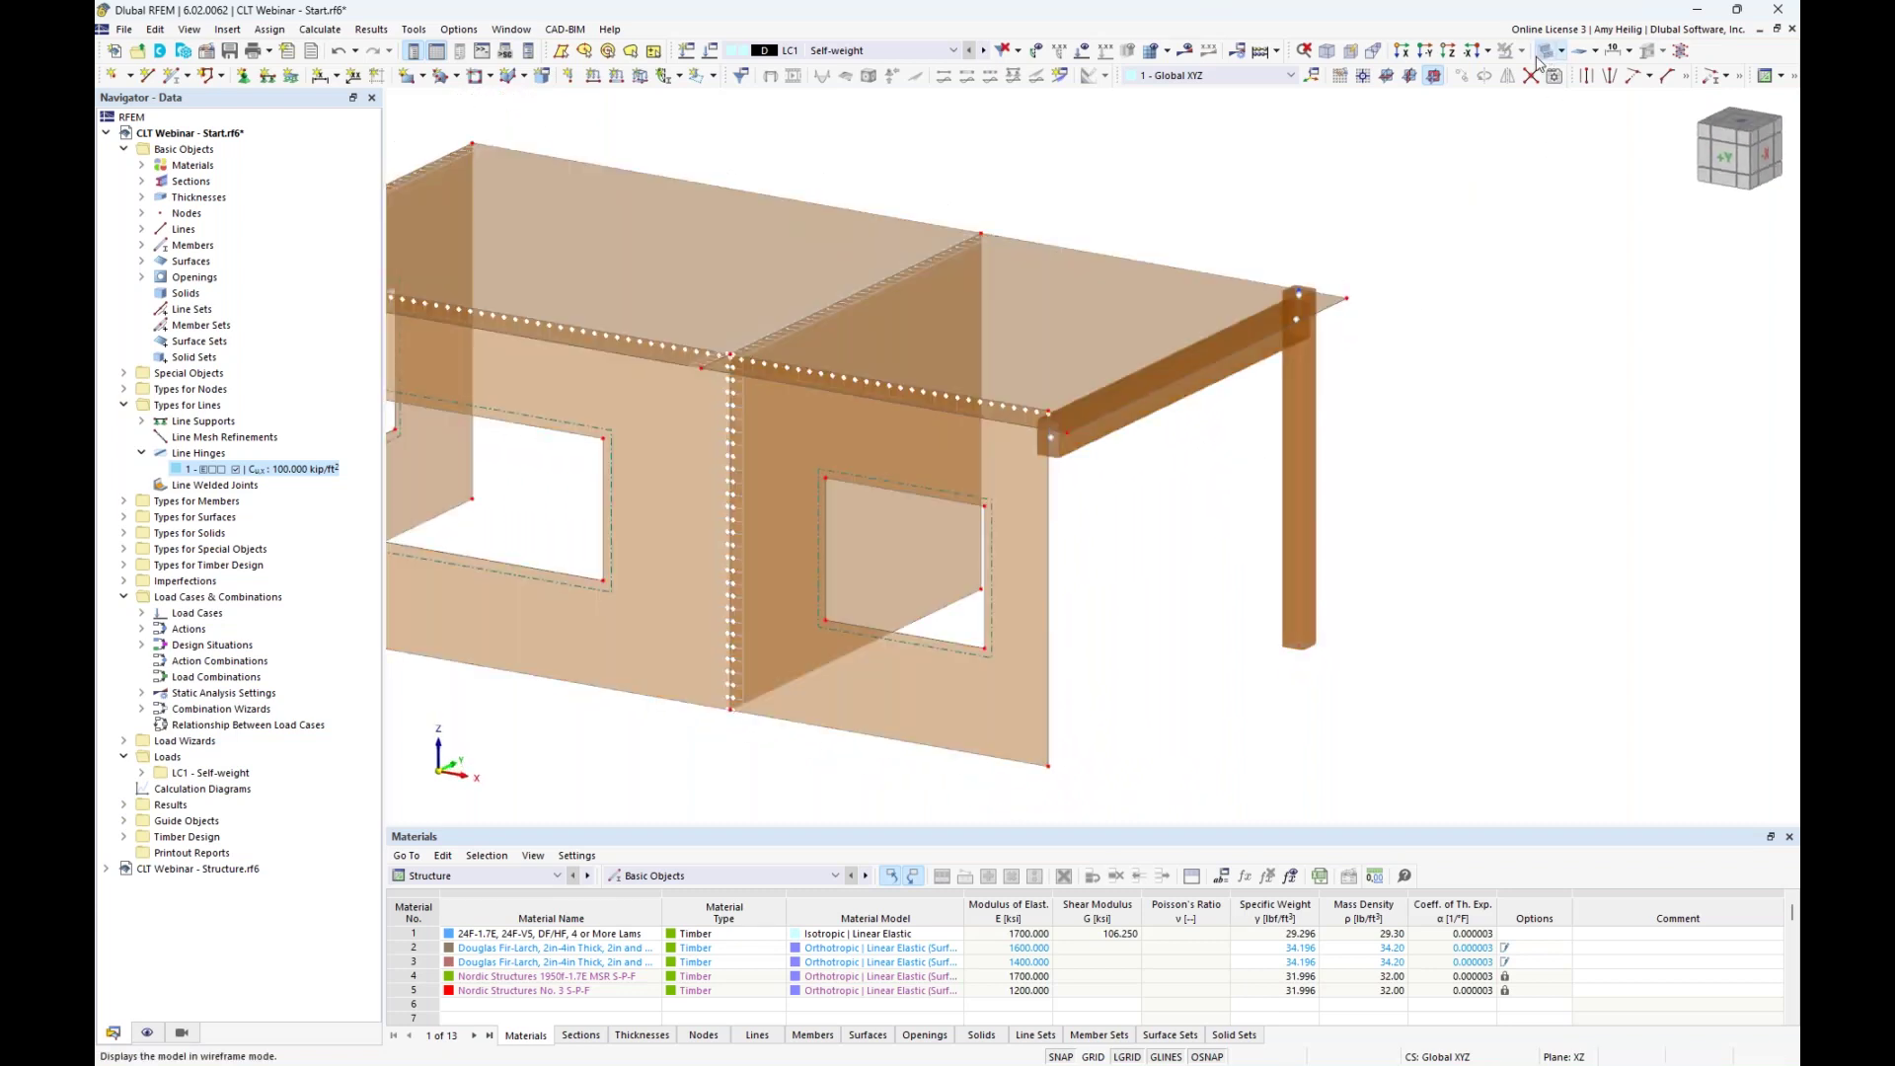
{"action": "middle_click_drag", "start_coordinate": [1251, 456], "coordinate": [1119, 548]}
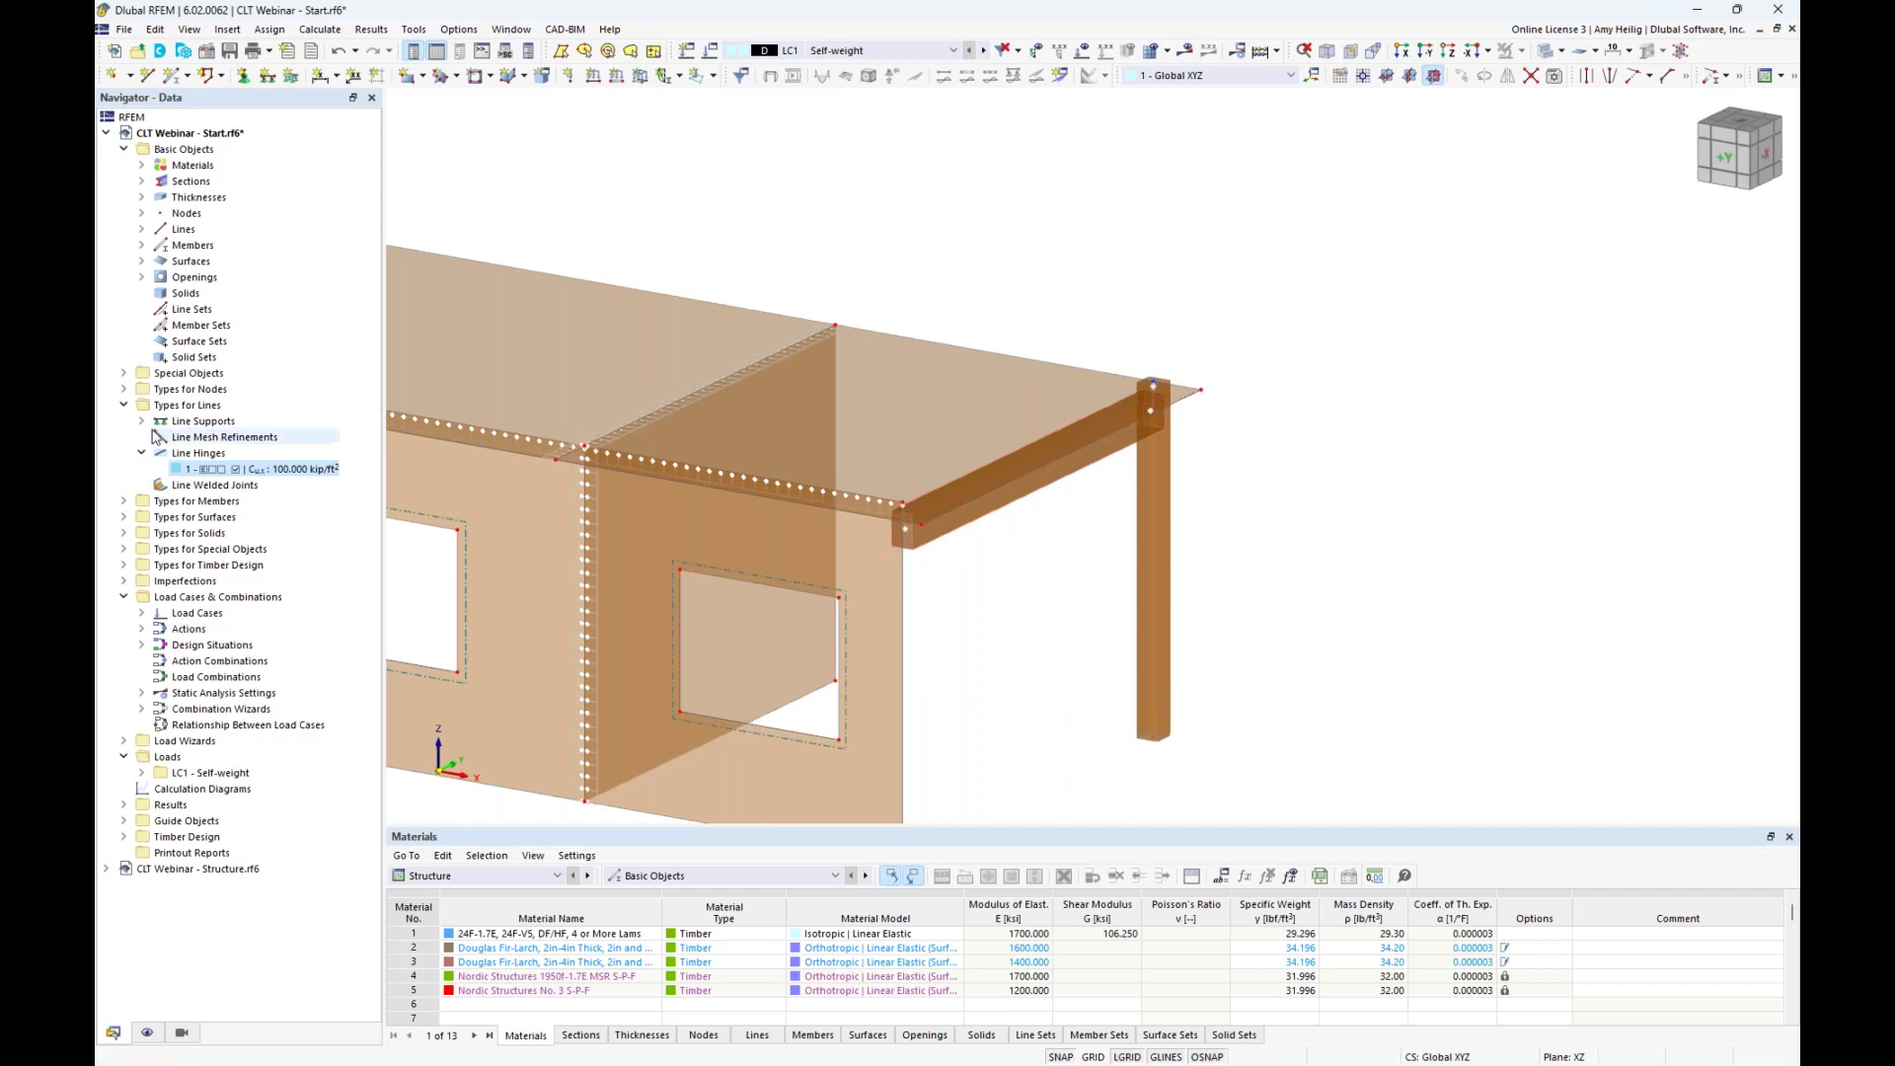
Start a new line release and create its release type with a translational spring constant of 50 kip/ft² in the u-x direction.
{"action": "left_click", "coordinate": [123, 373]}
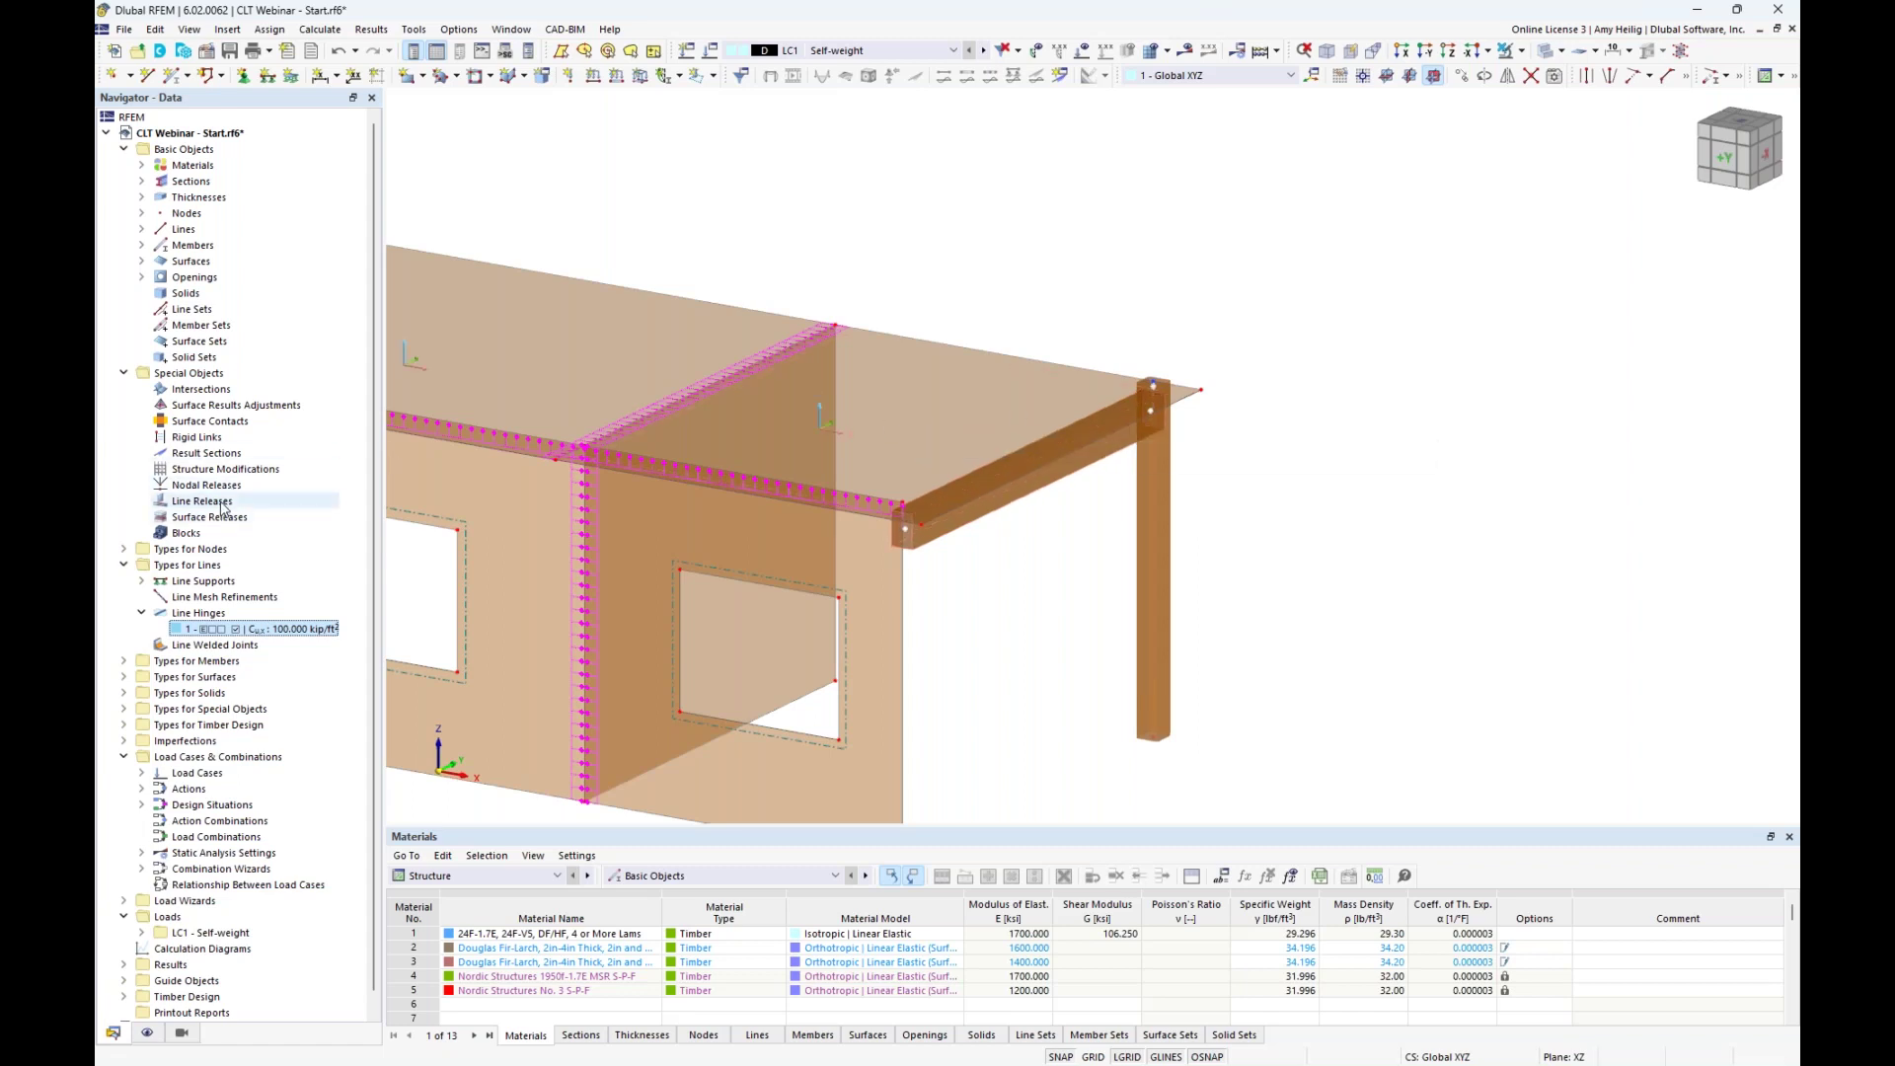
{"action": "right_click", "coordinate": [223, 505]}
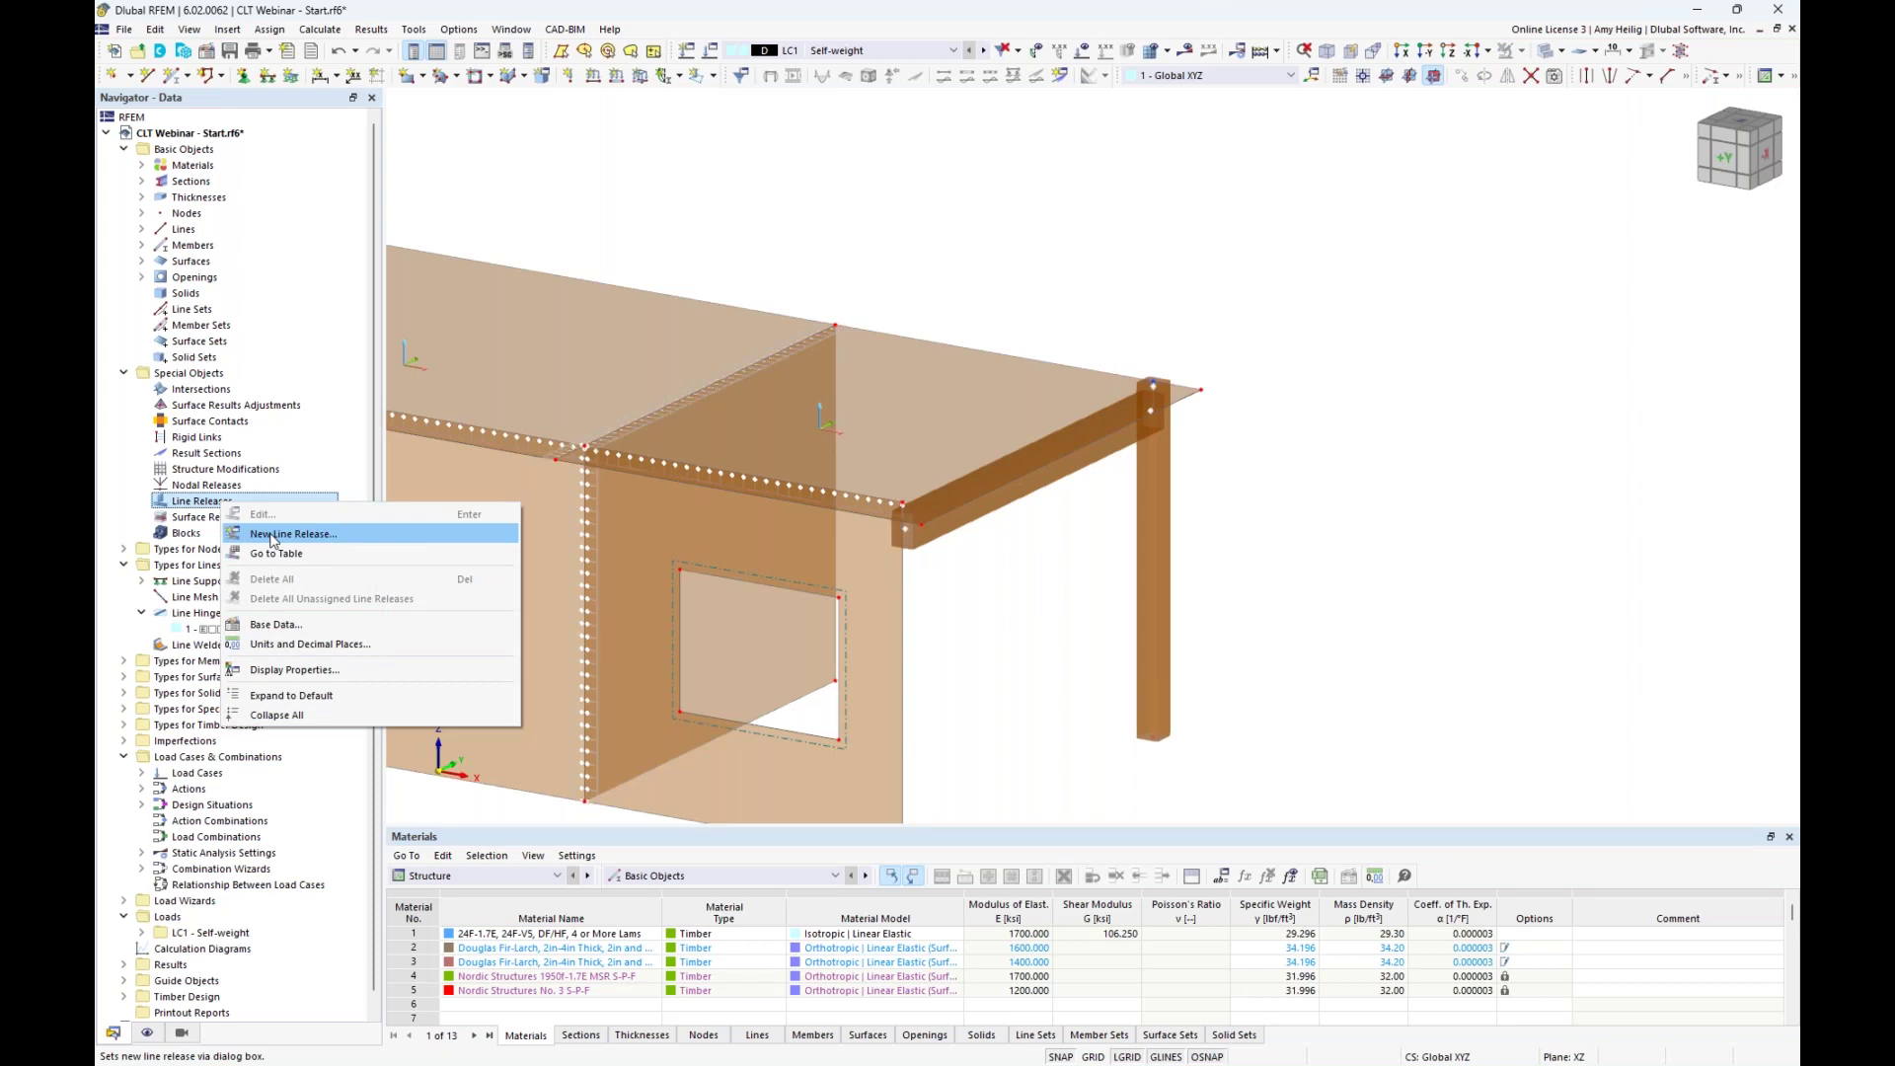
{"action": "left_click", "coordinate": [272, 536]}
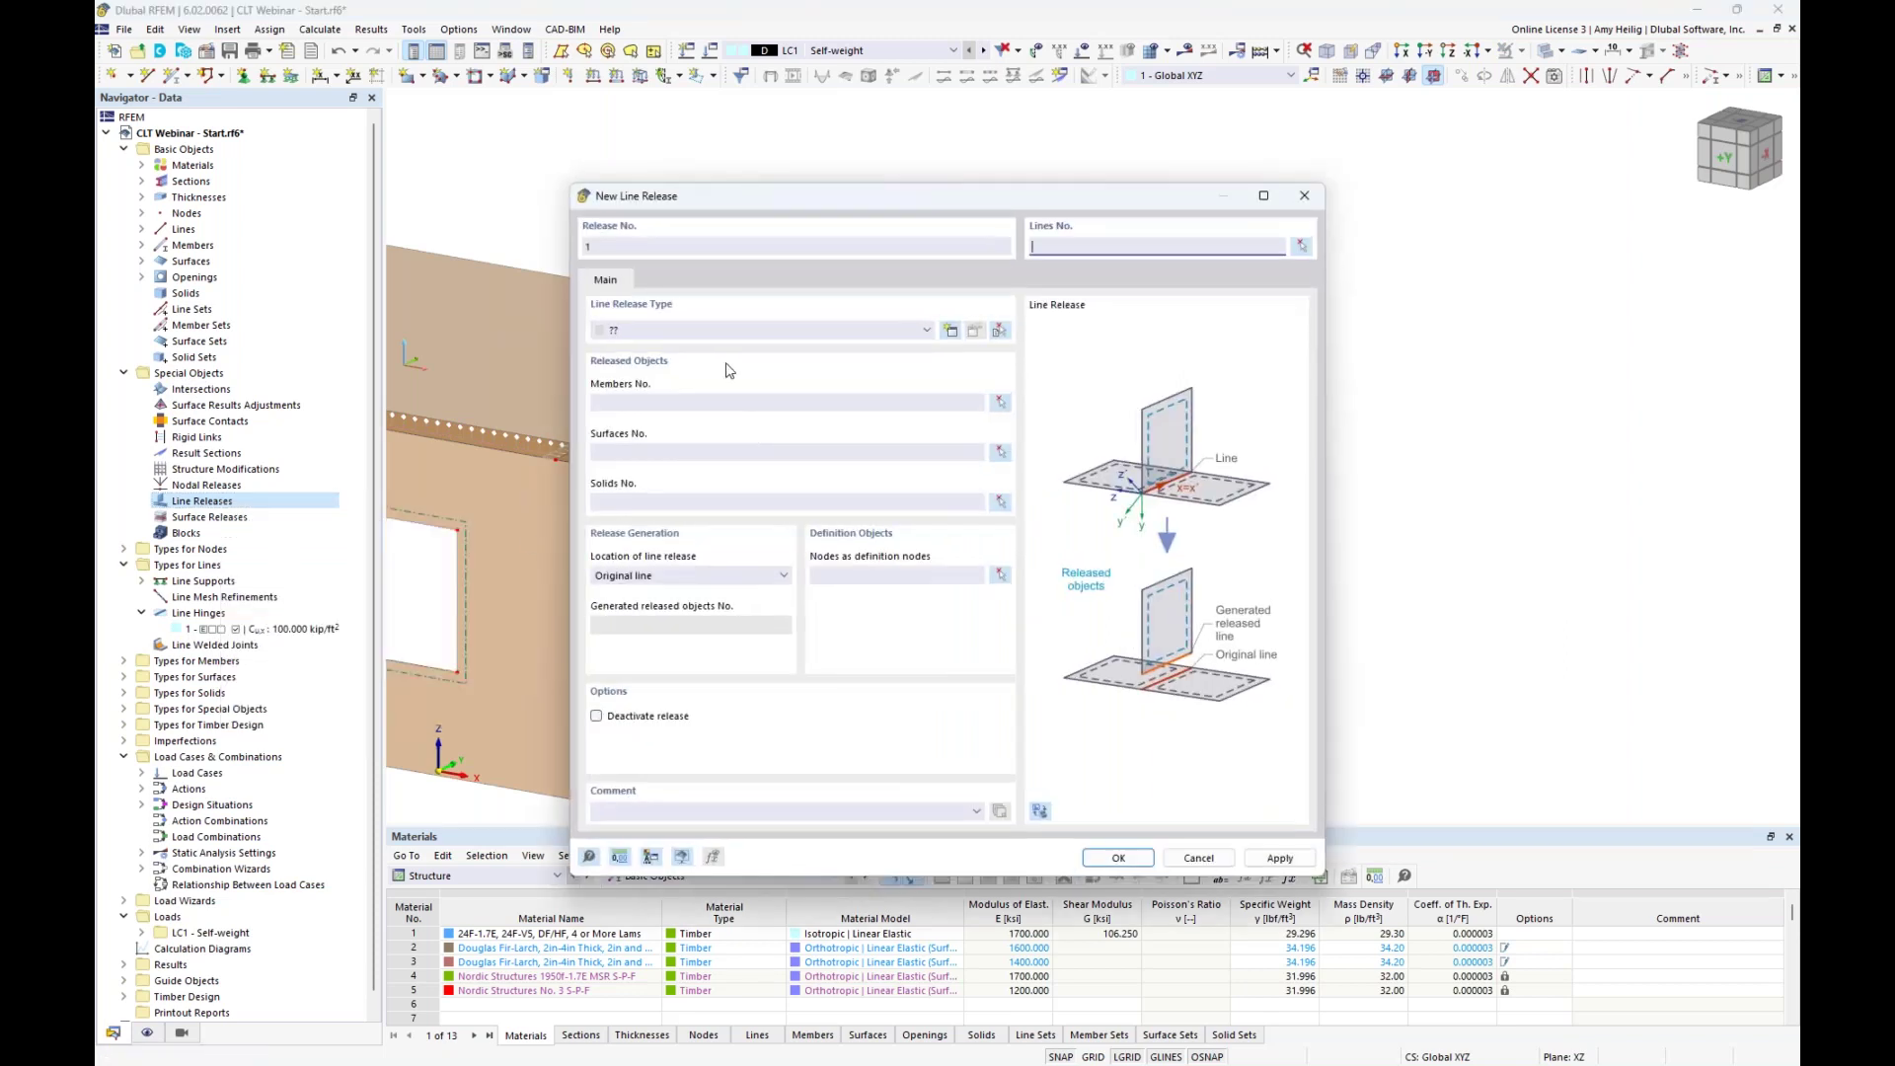
{"action": "left_click", "coordinate": [950, 331]}
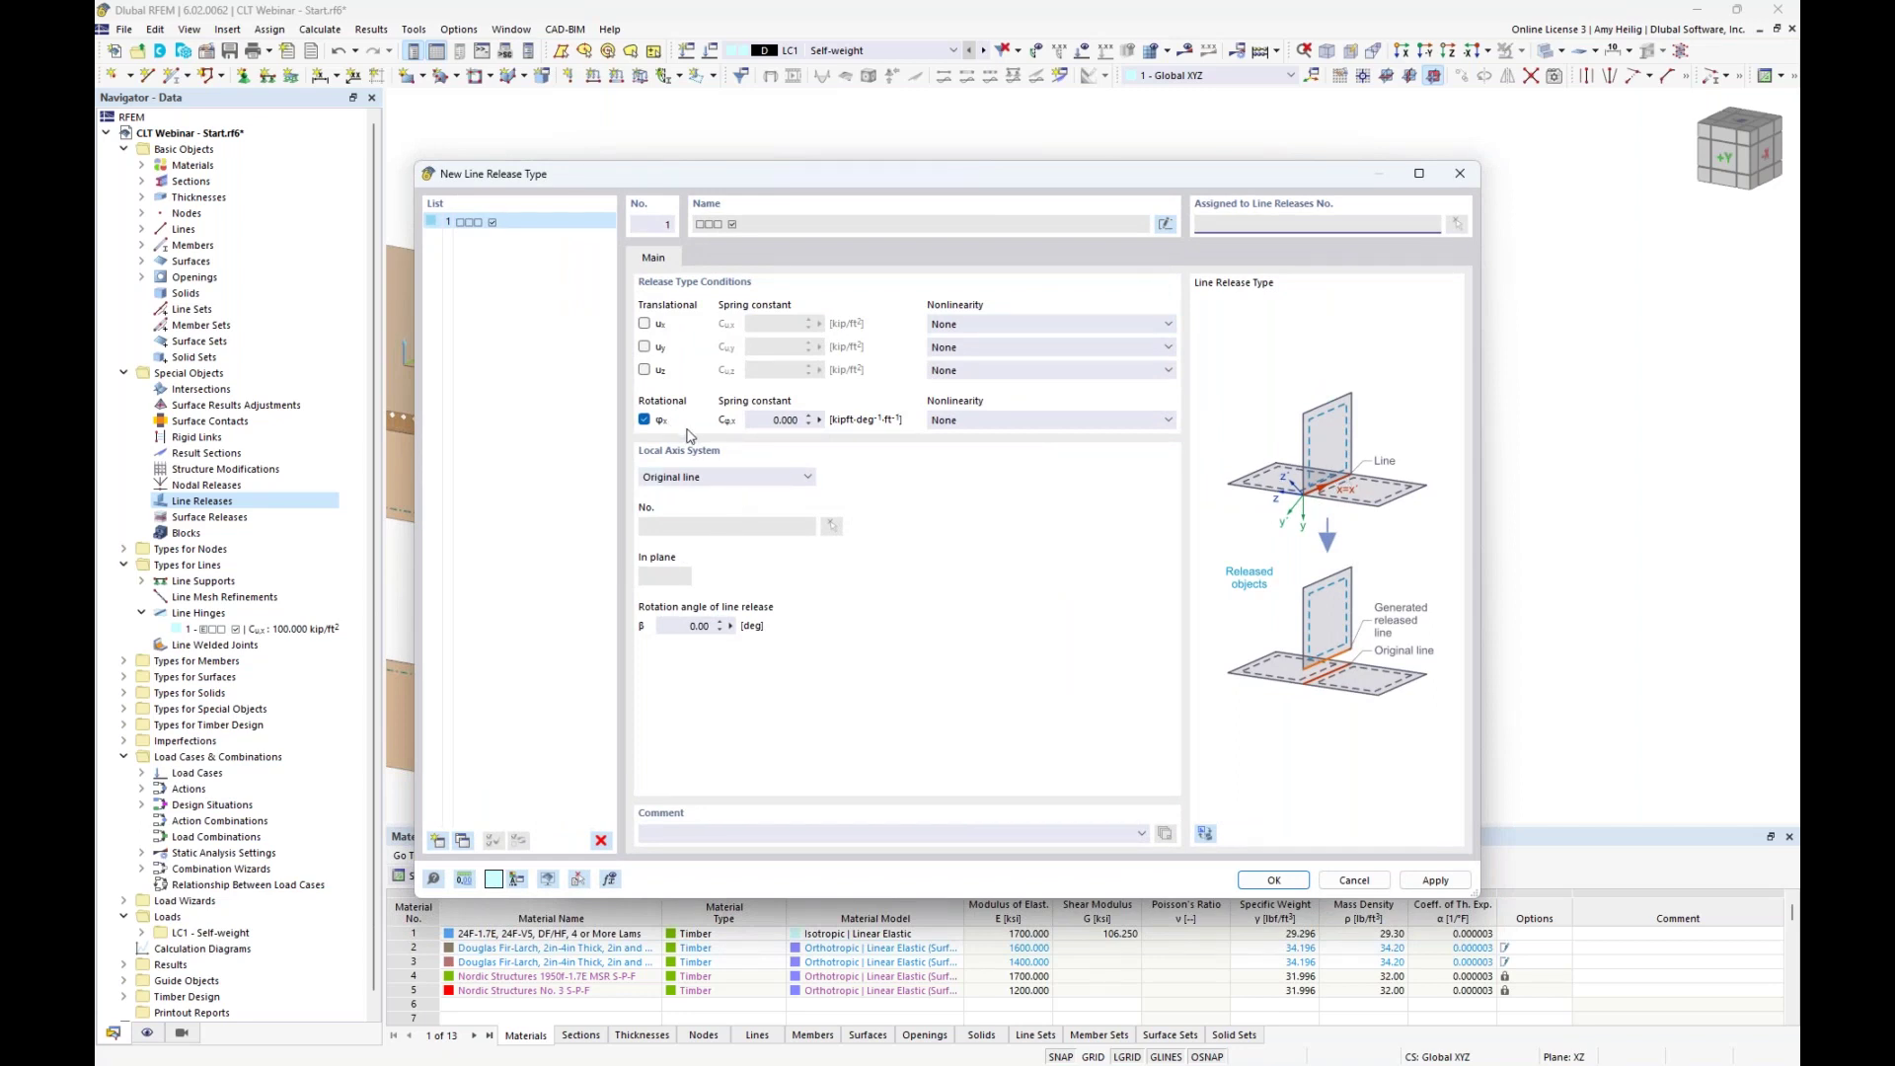
{"action": "left_click", "coordinate": [645, 324]}
{"action": "left_click_drag", "start_coordinate": [770, 325], "coordinate": [918, 342]}
{"action": "type", "text": "50"}
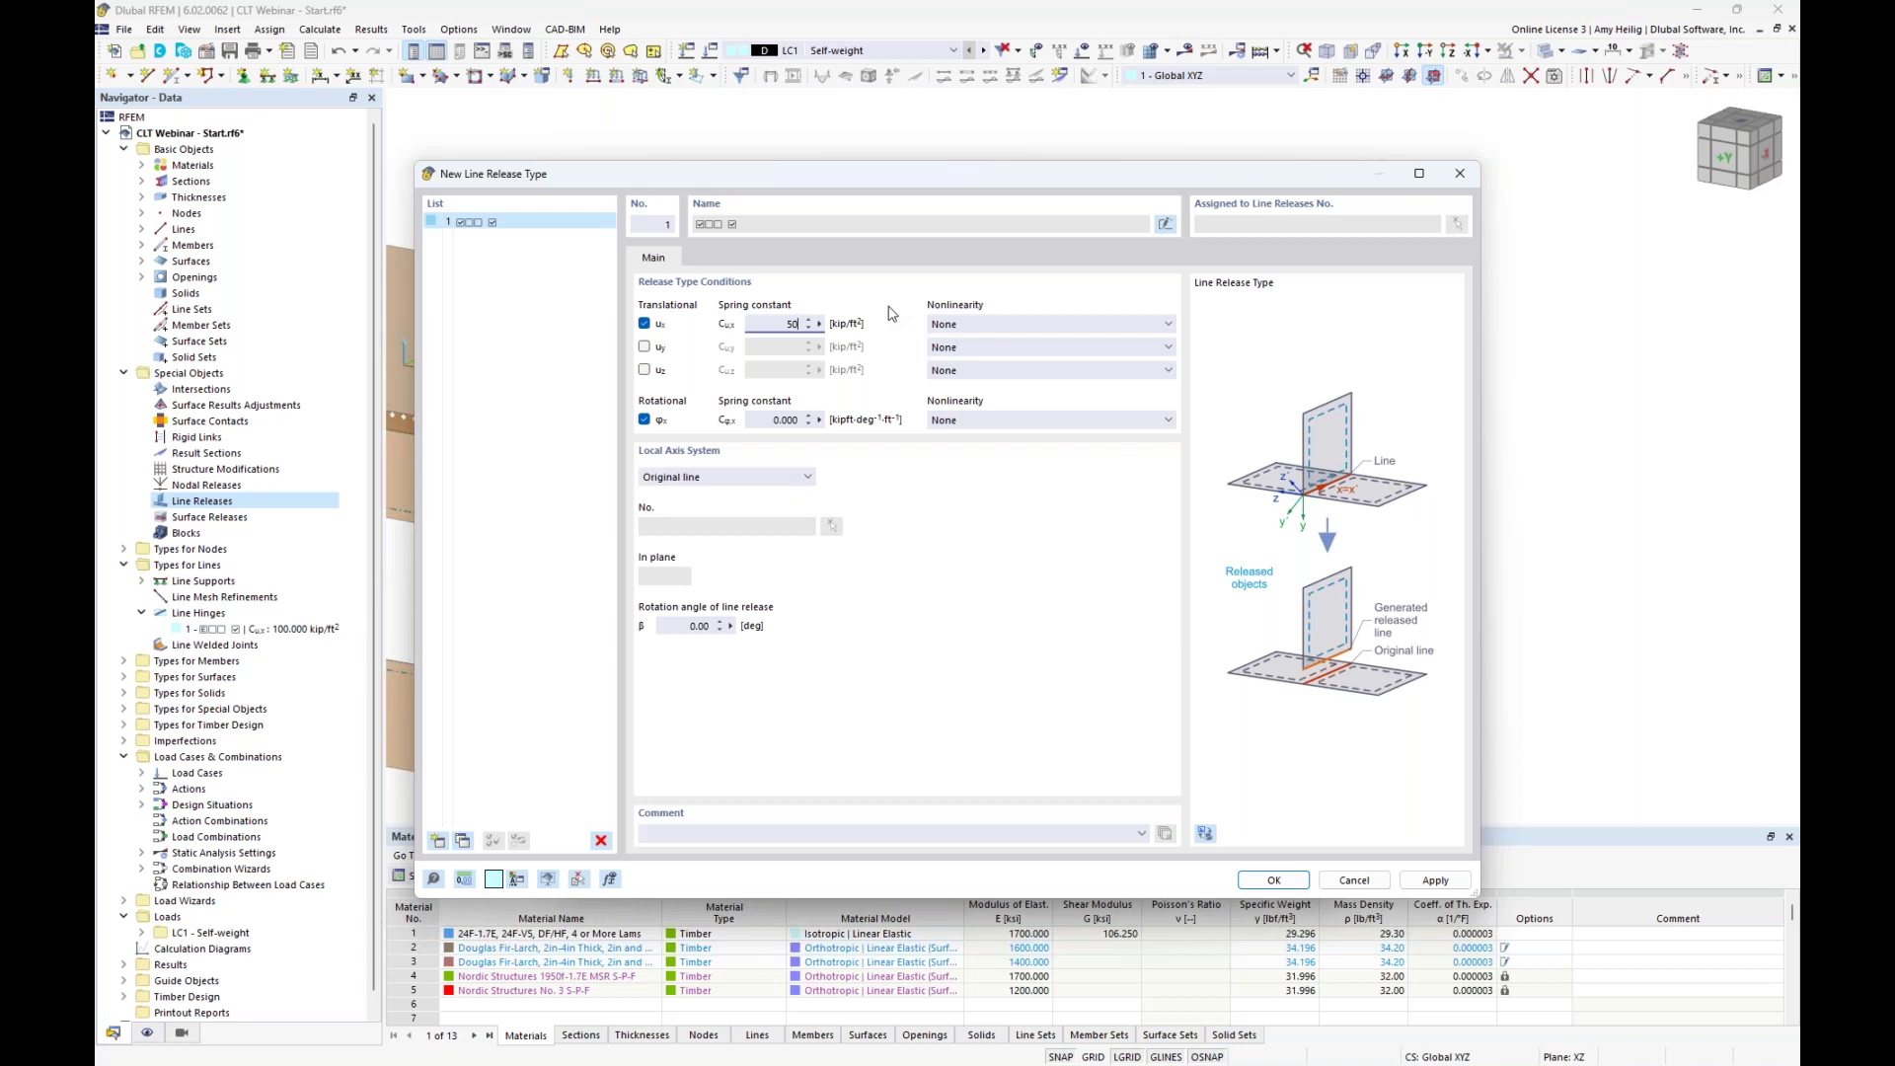
{"action": "left_click", "coordinate": [783, 420]}
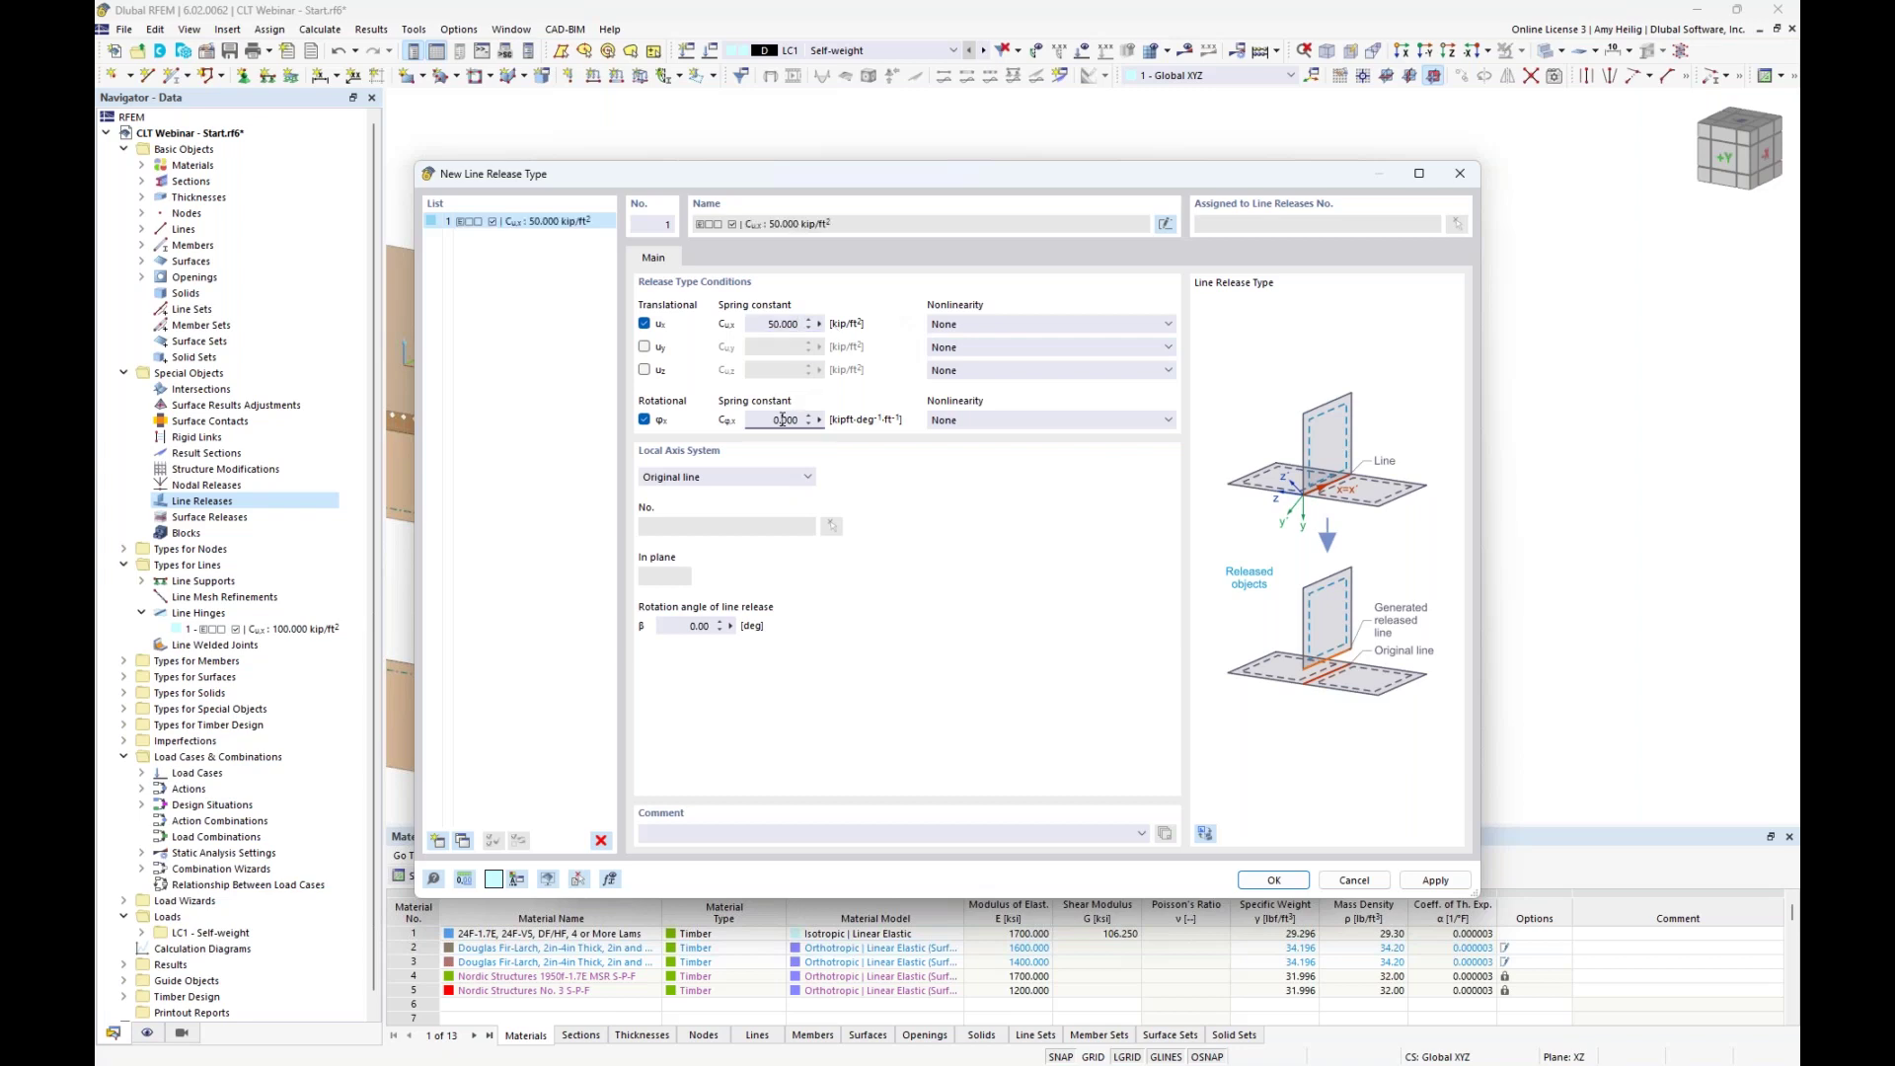
{"action": "left_click", "coordinate": [1265, 881]}
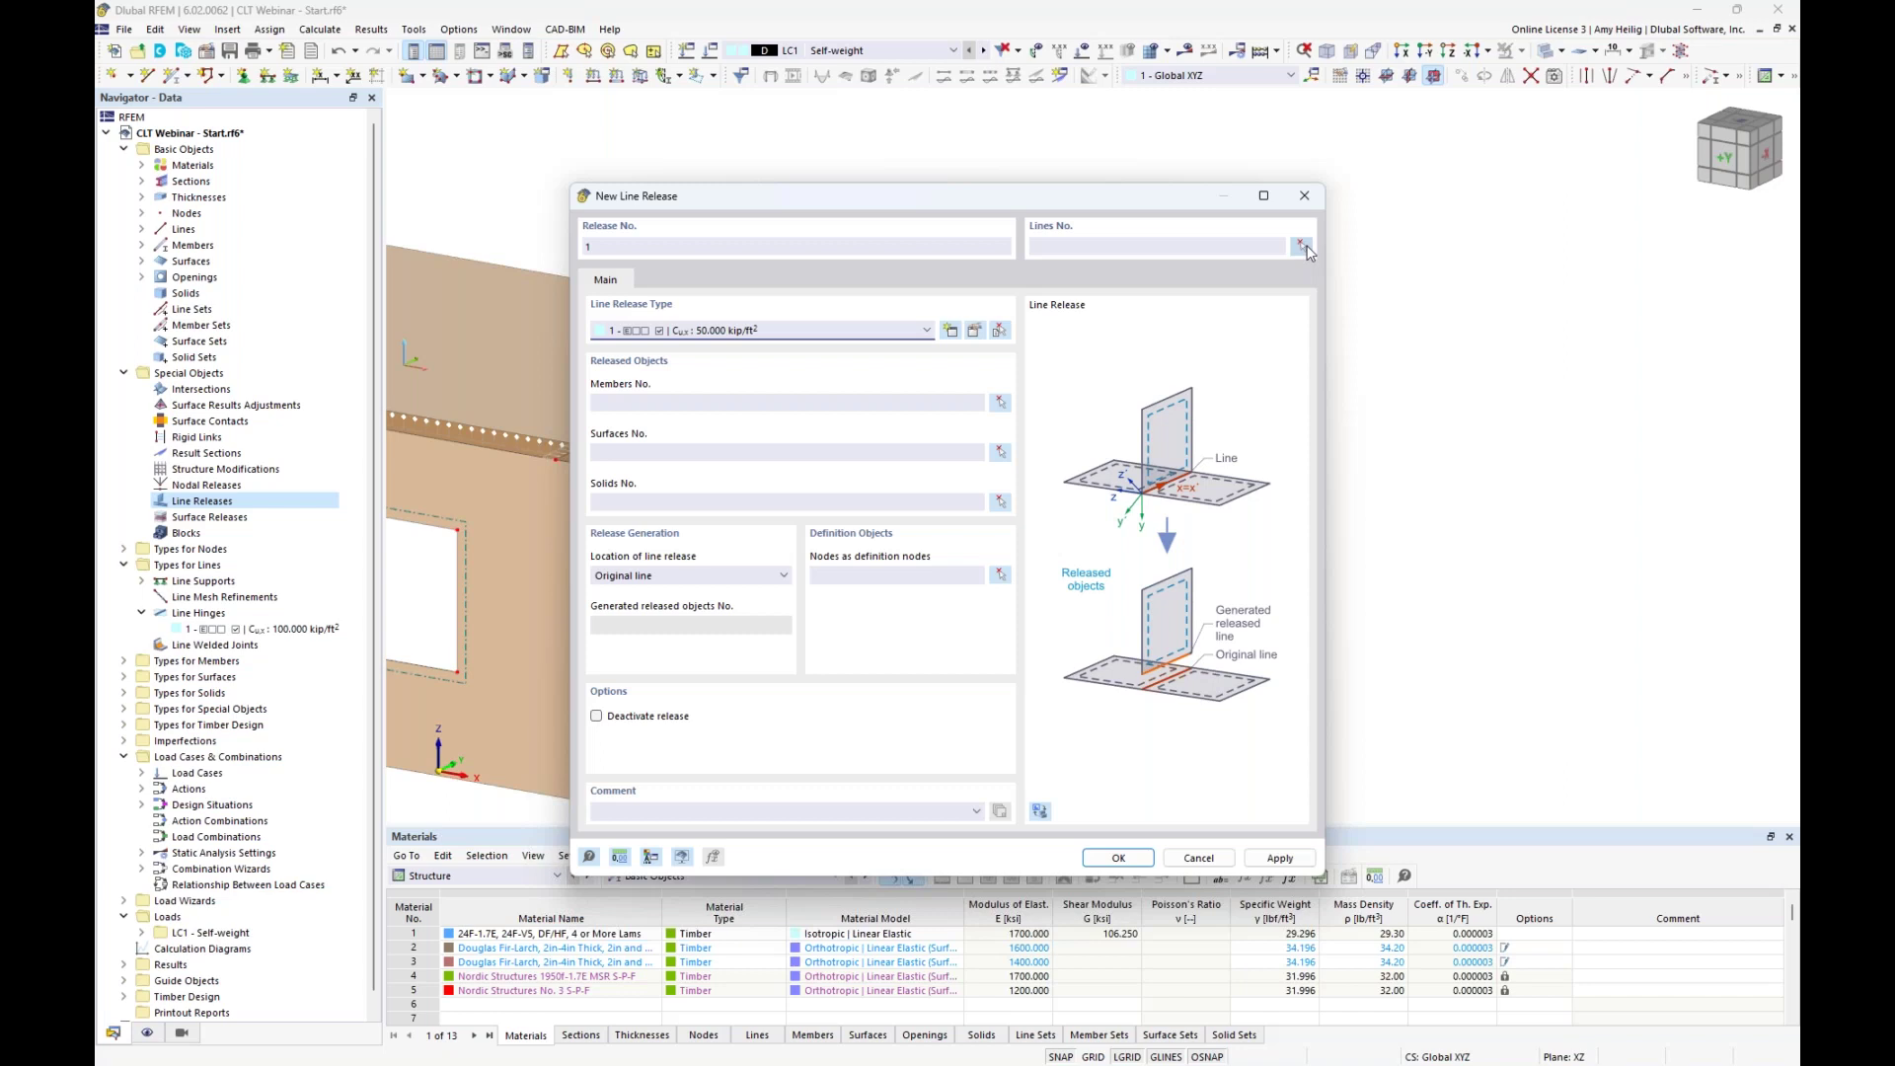
Assign the line release to line 38 along the outer glulam beam, with roof panel surface 6 as the released object.
{"action": "left_click", "coordinate": [1302, 247]}
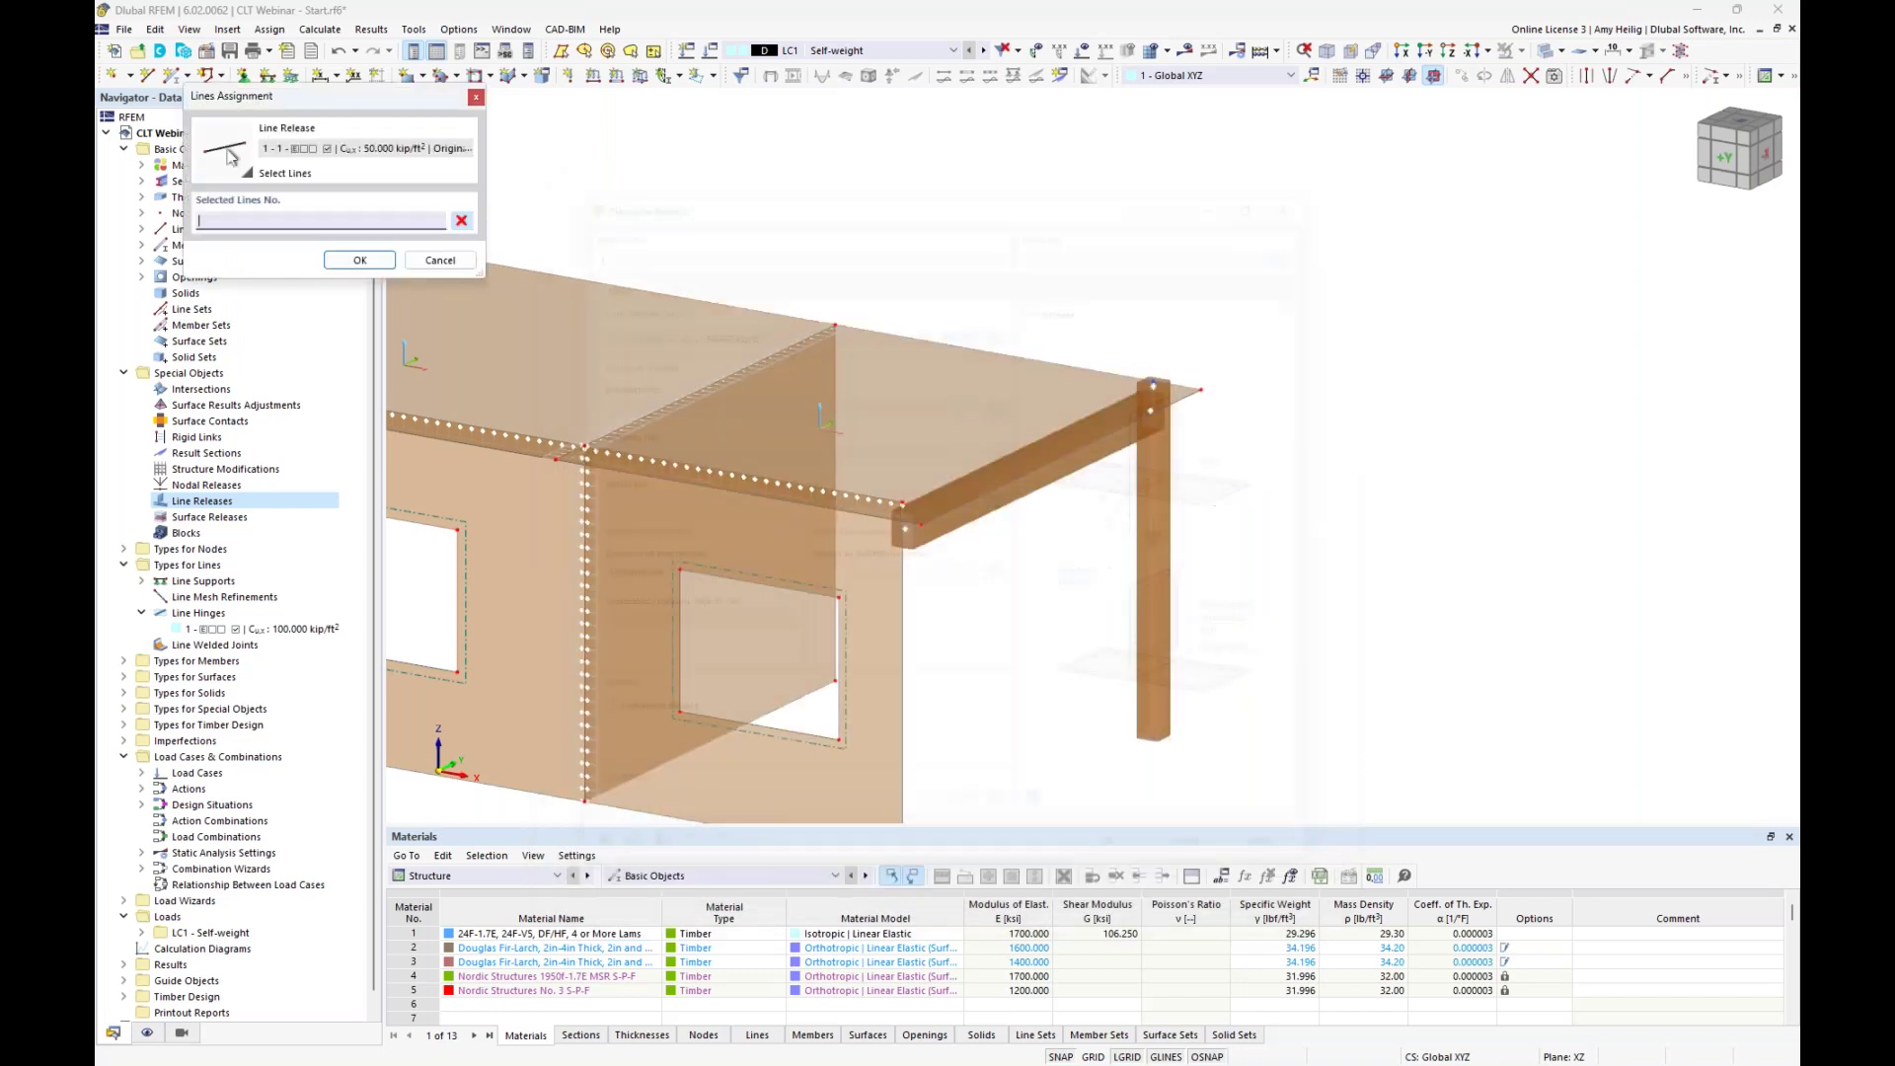
{"action": "left_click", "coordinate": [1057, 426]}
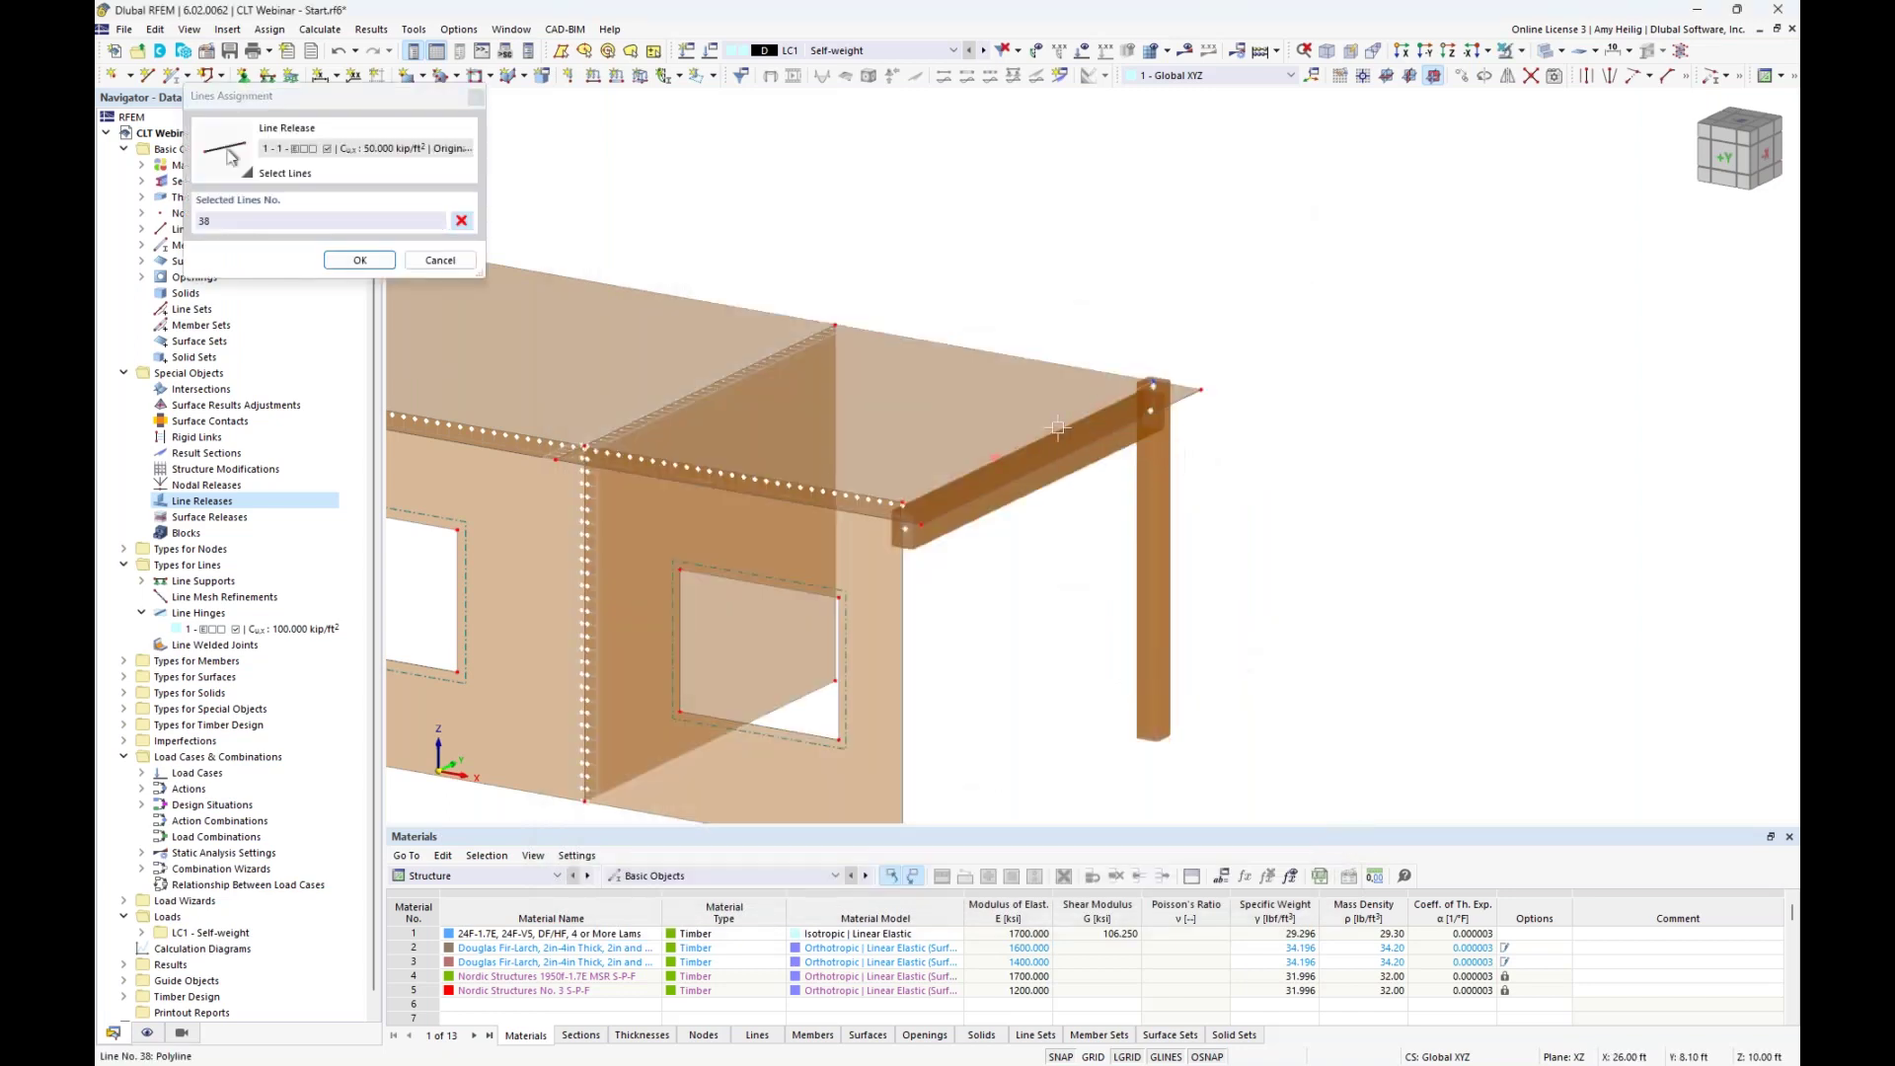
{"action": "left_click", "coordinate": [360, 261]}
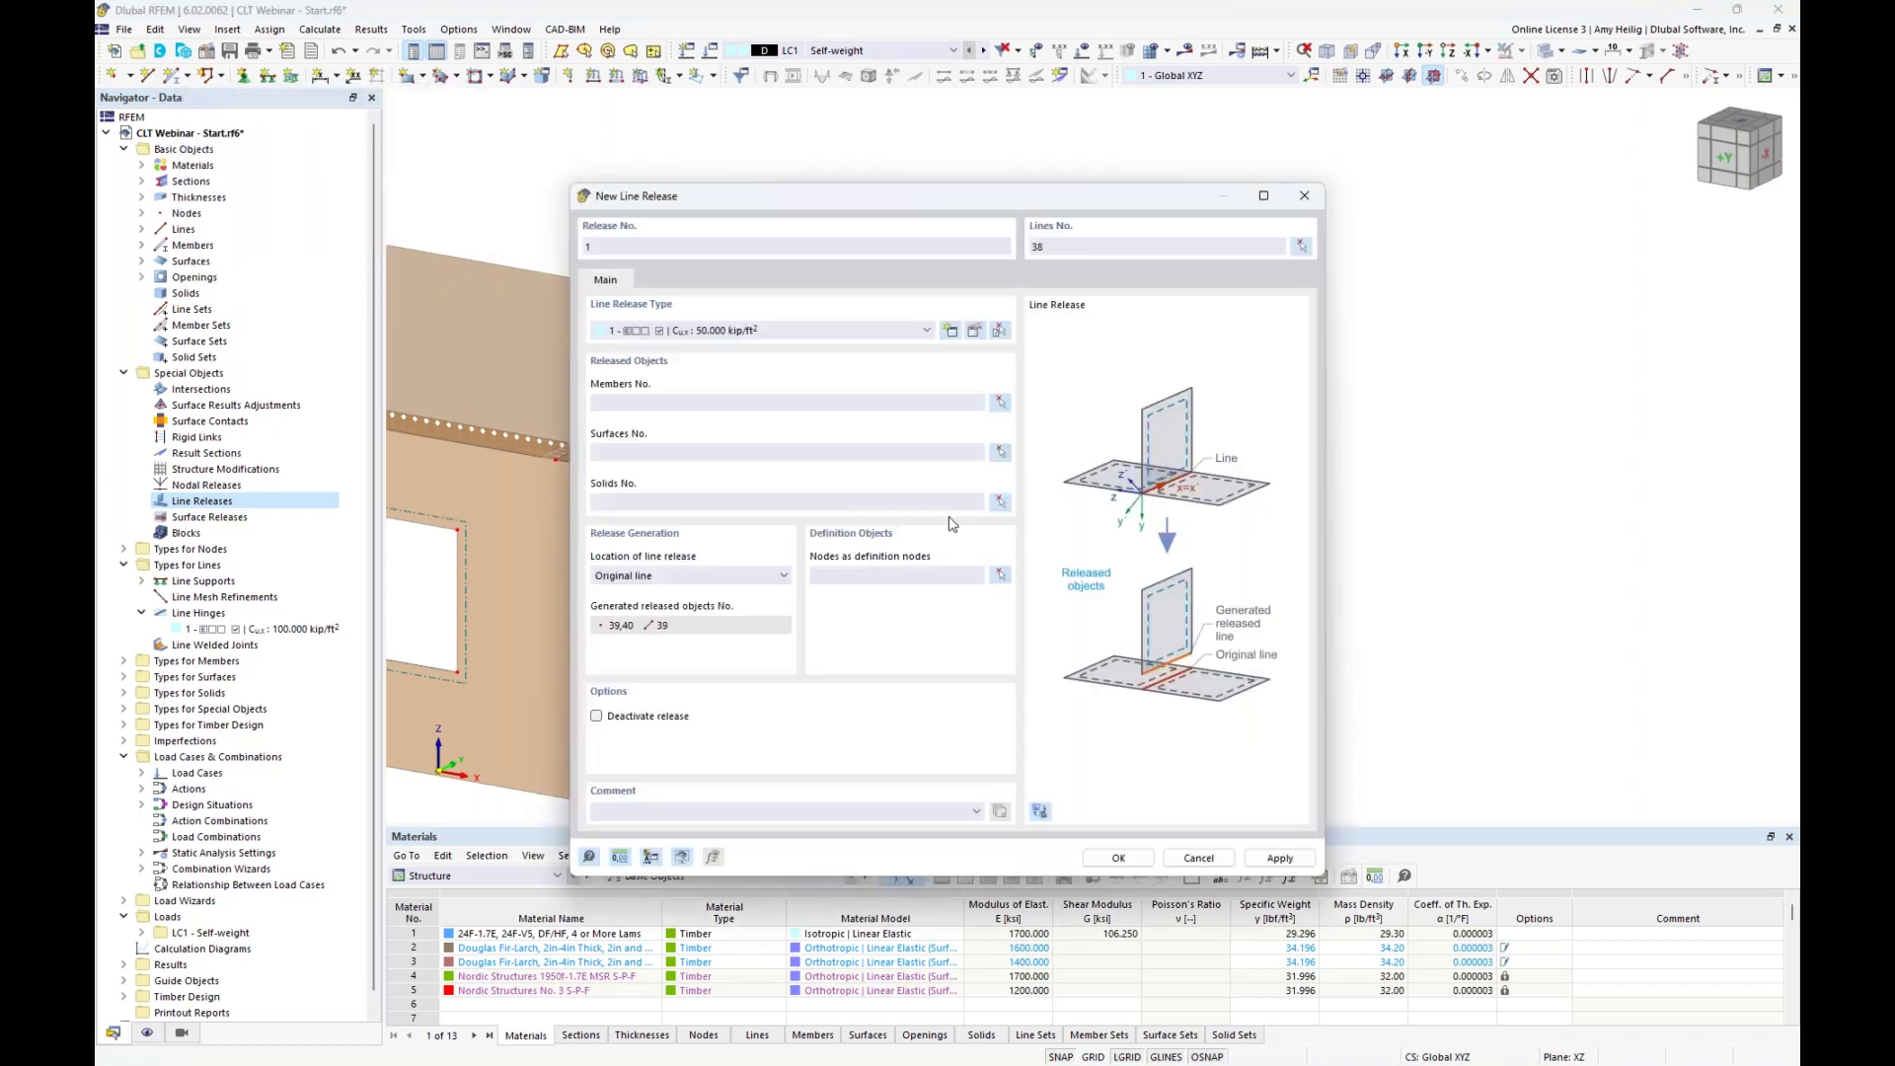
{"action": "left_click", "coordinate": [1000, 451]}
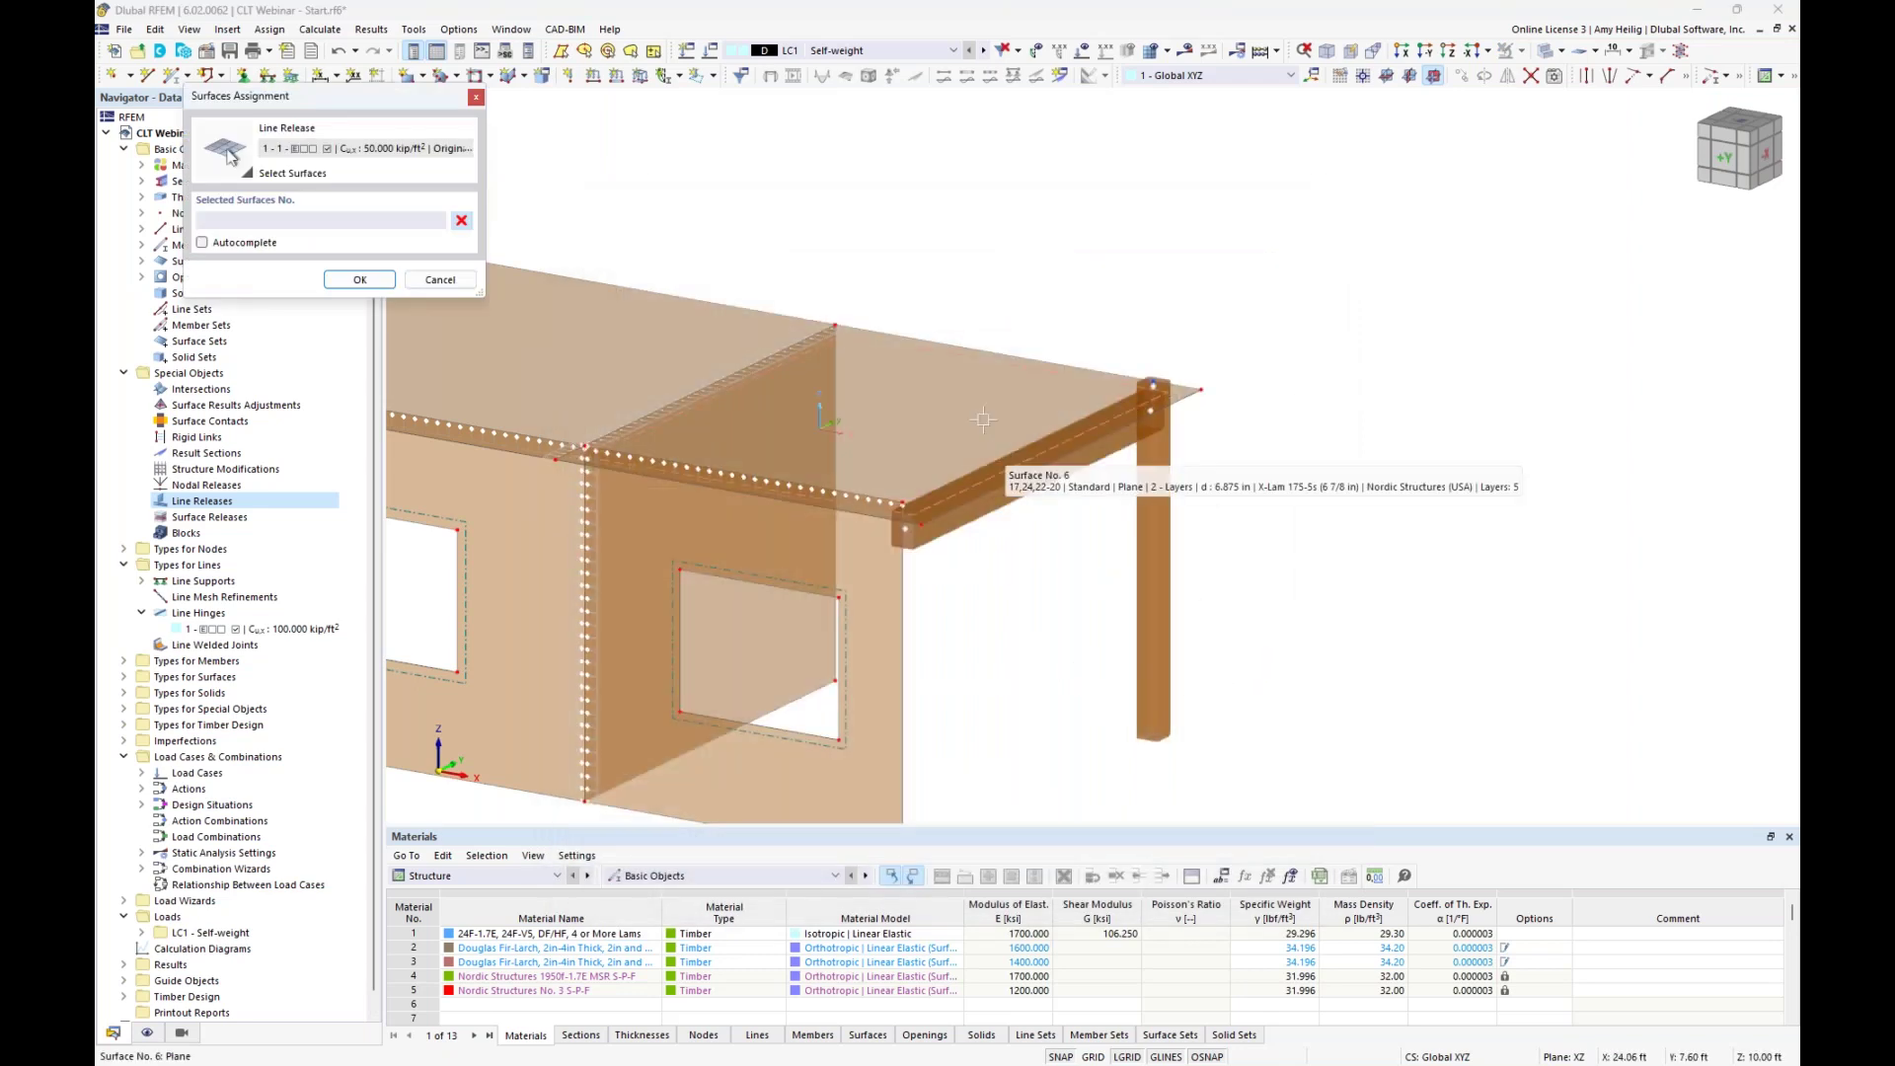
{"action": "left_click", "coordinate": [983, 419]}
{"action": "left_click", "coordinate": [360, 279]}
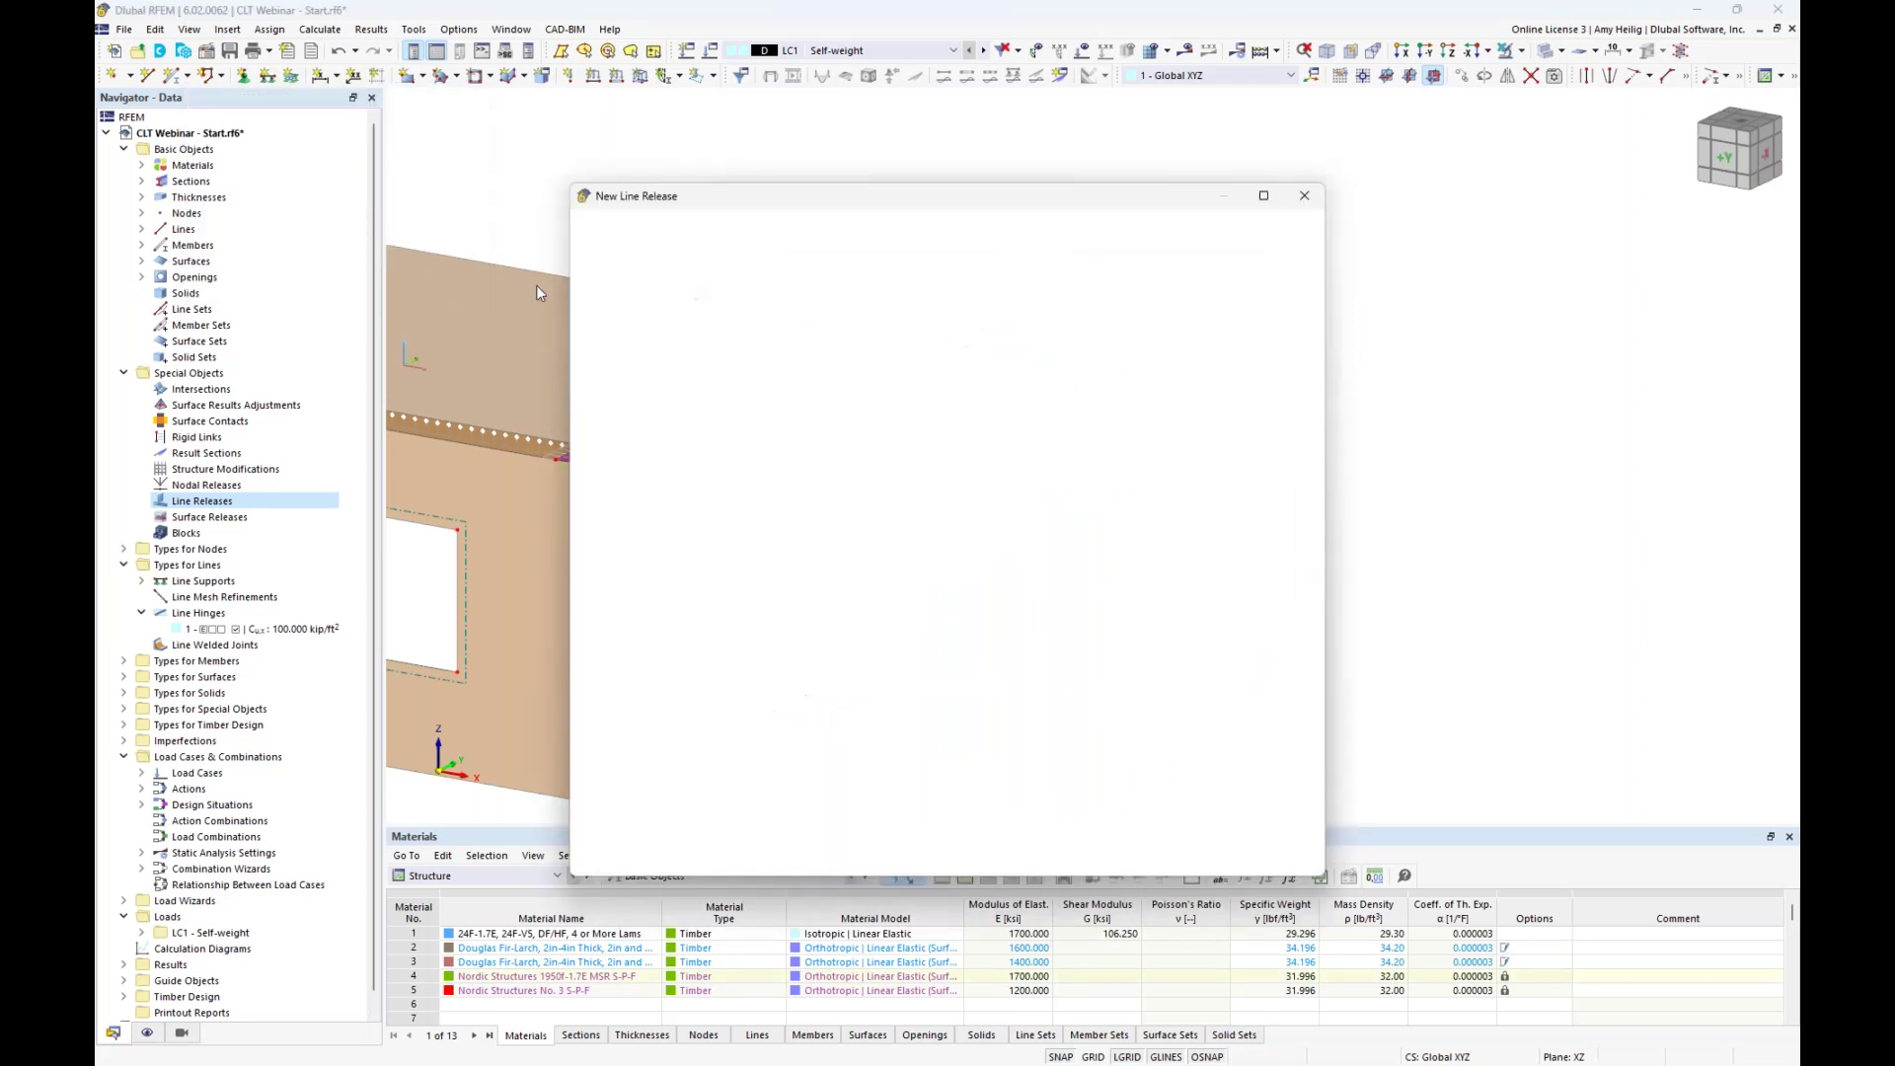
{"action": "left_click", "coordinate": [1125, 861]}
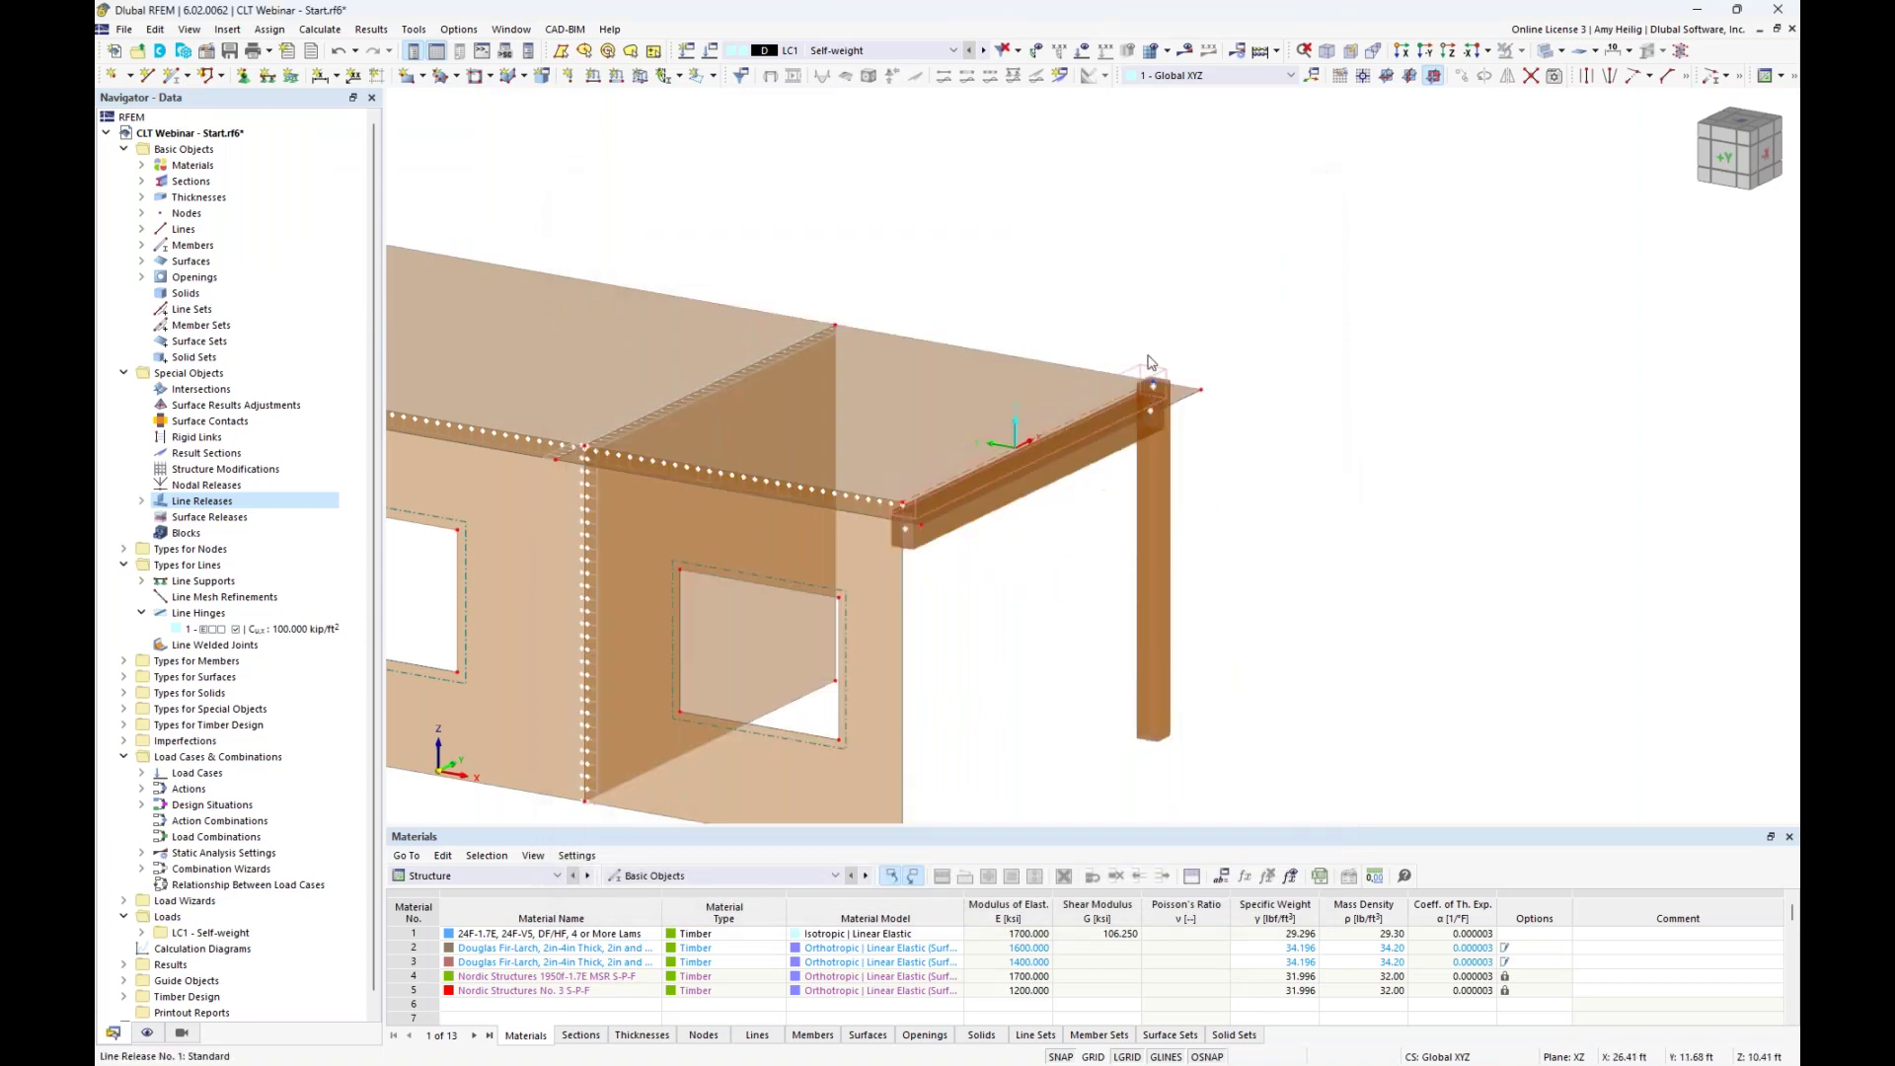
Inspect the line release between the roof panel and the outer glulam beam, from close up and in the whole model.
{"action": "scroll", "coordinate": [1142, 365], "scroll_direction": "up", "scroll_amount": 1}
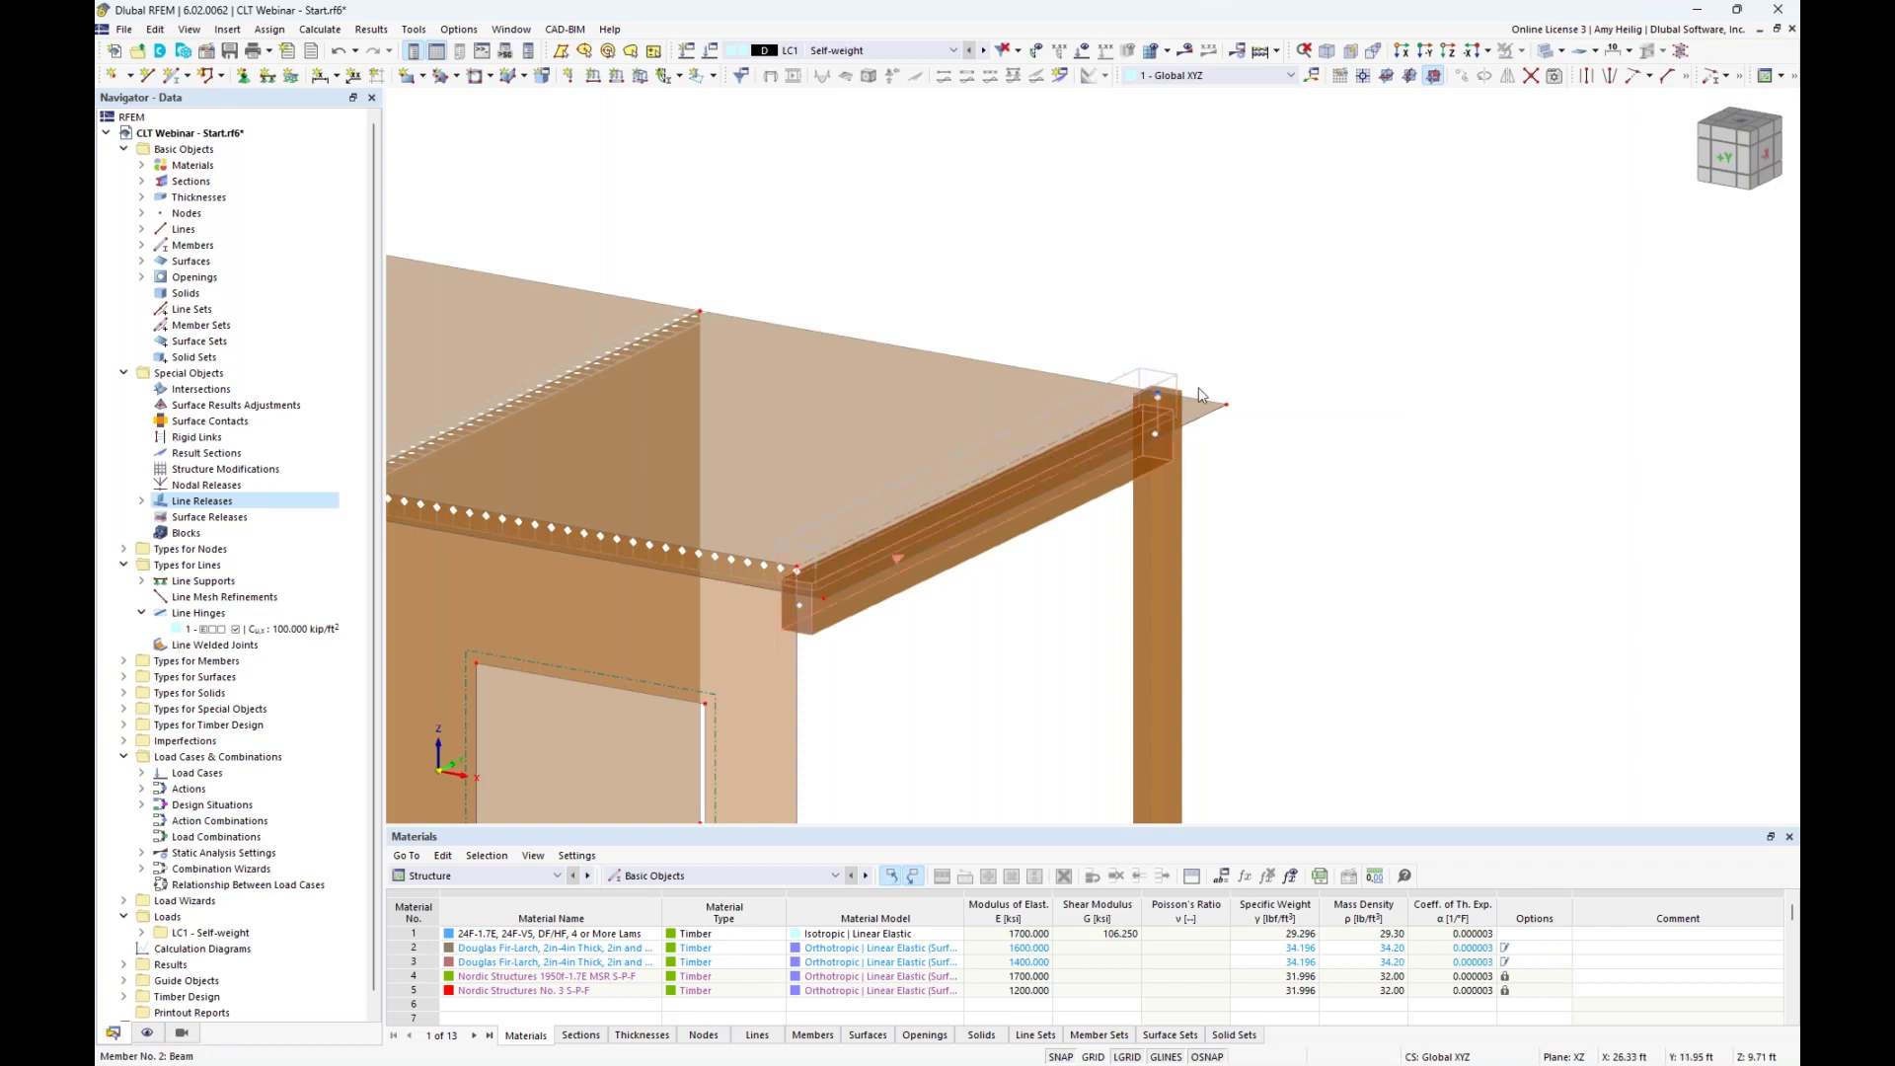
{"action": "scroll", "coordinate": [1250, 346], "scroll_direction": "down", "scroll_amount": 2}
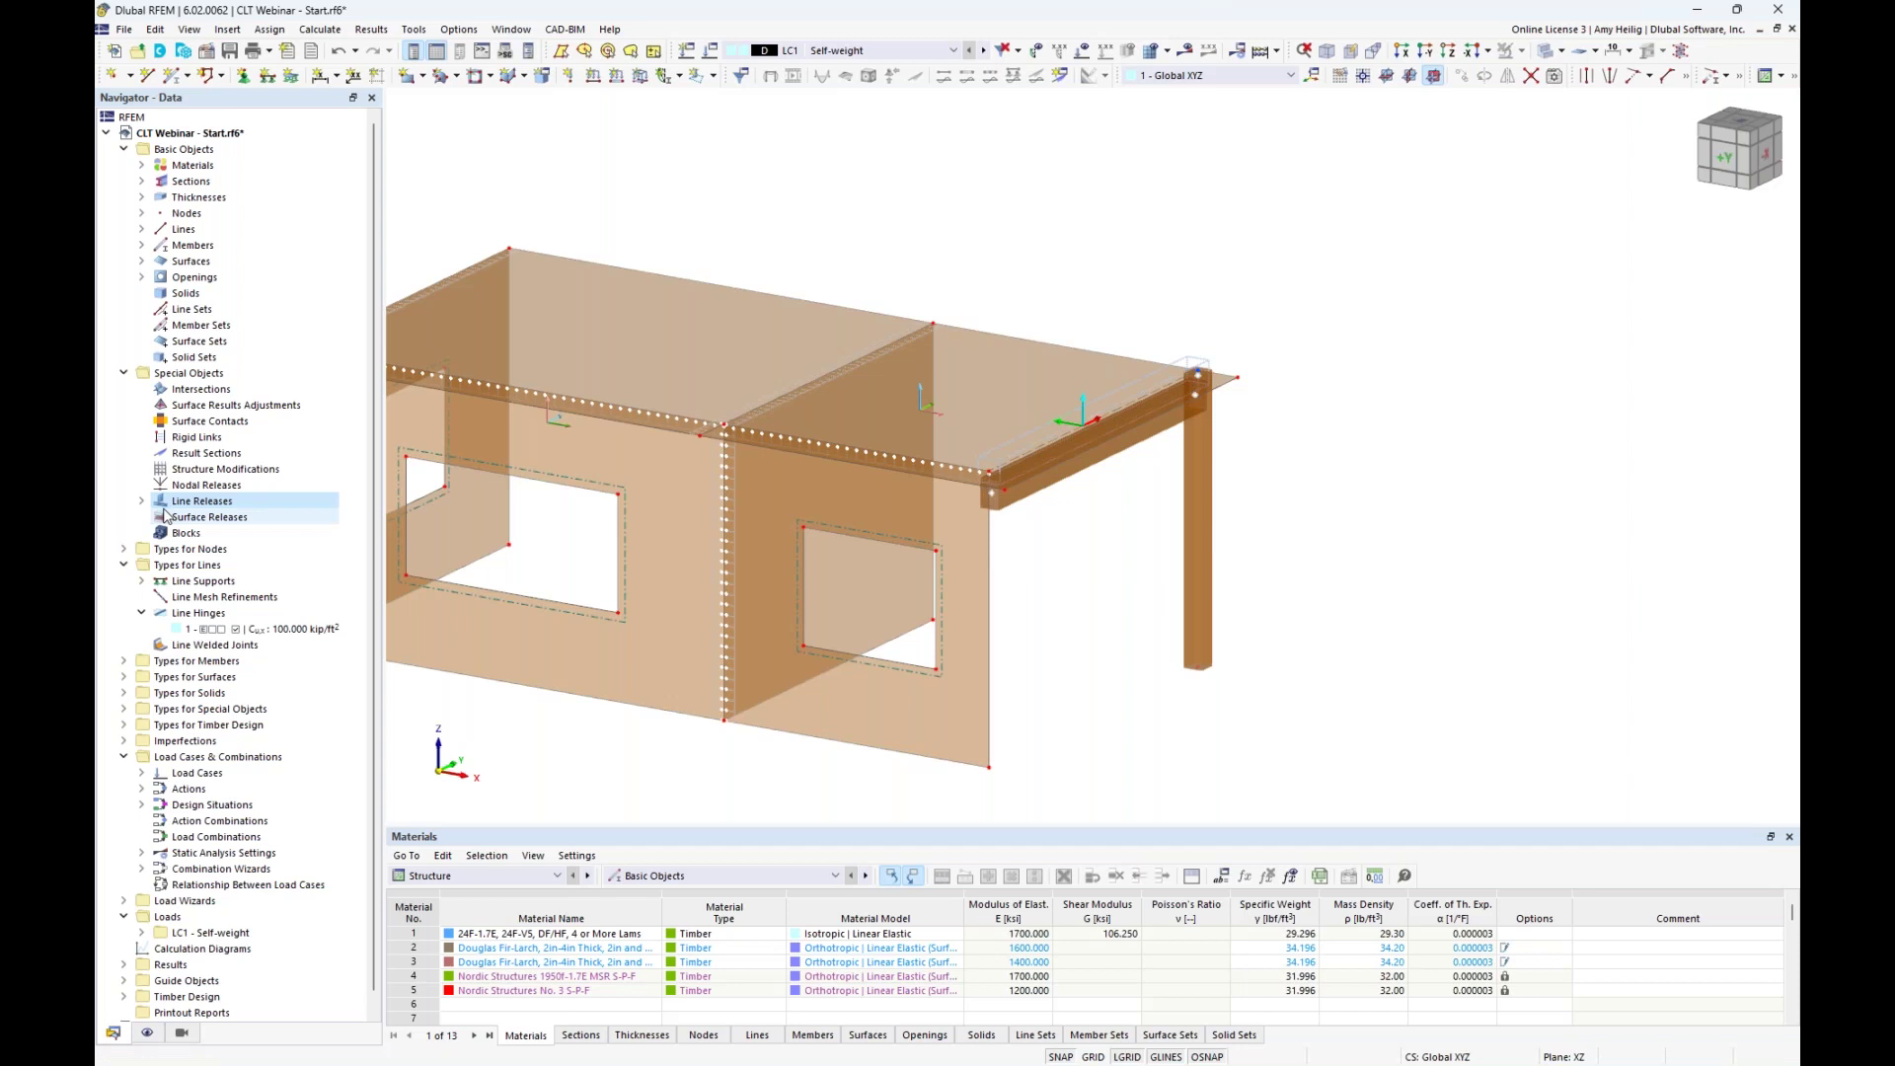
{"action": "middle_click_drag", "start_coordinate": [1080, 592], "coordinate": [1216, 576]}
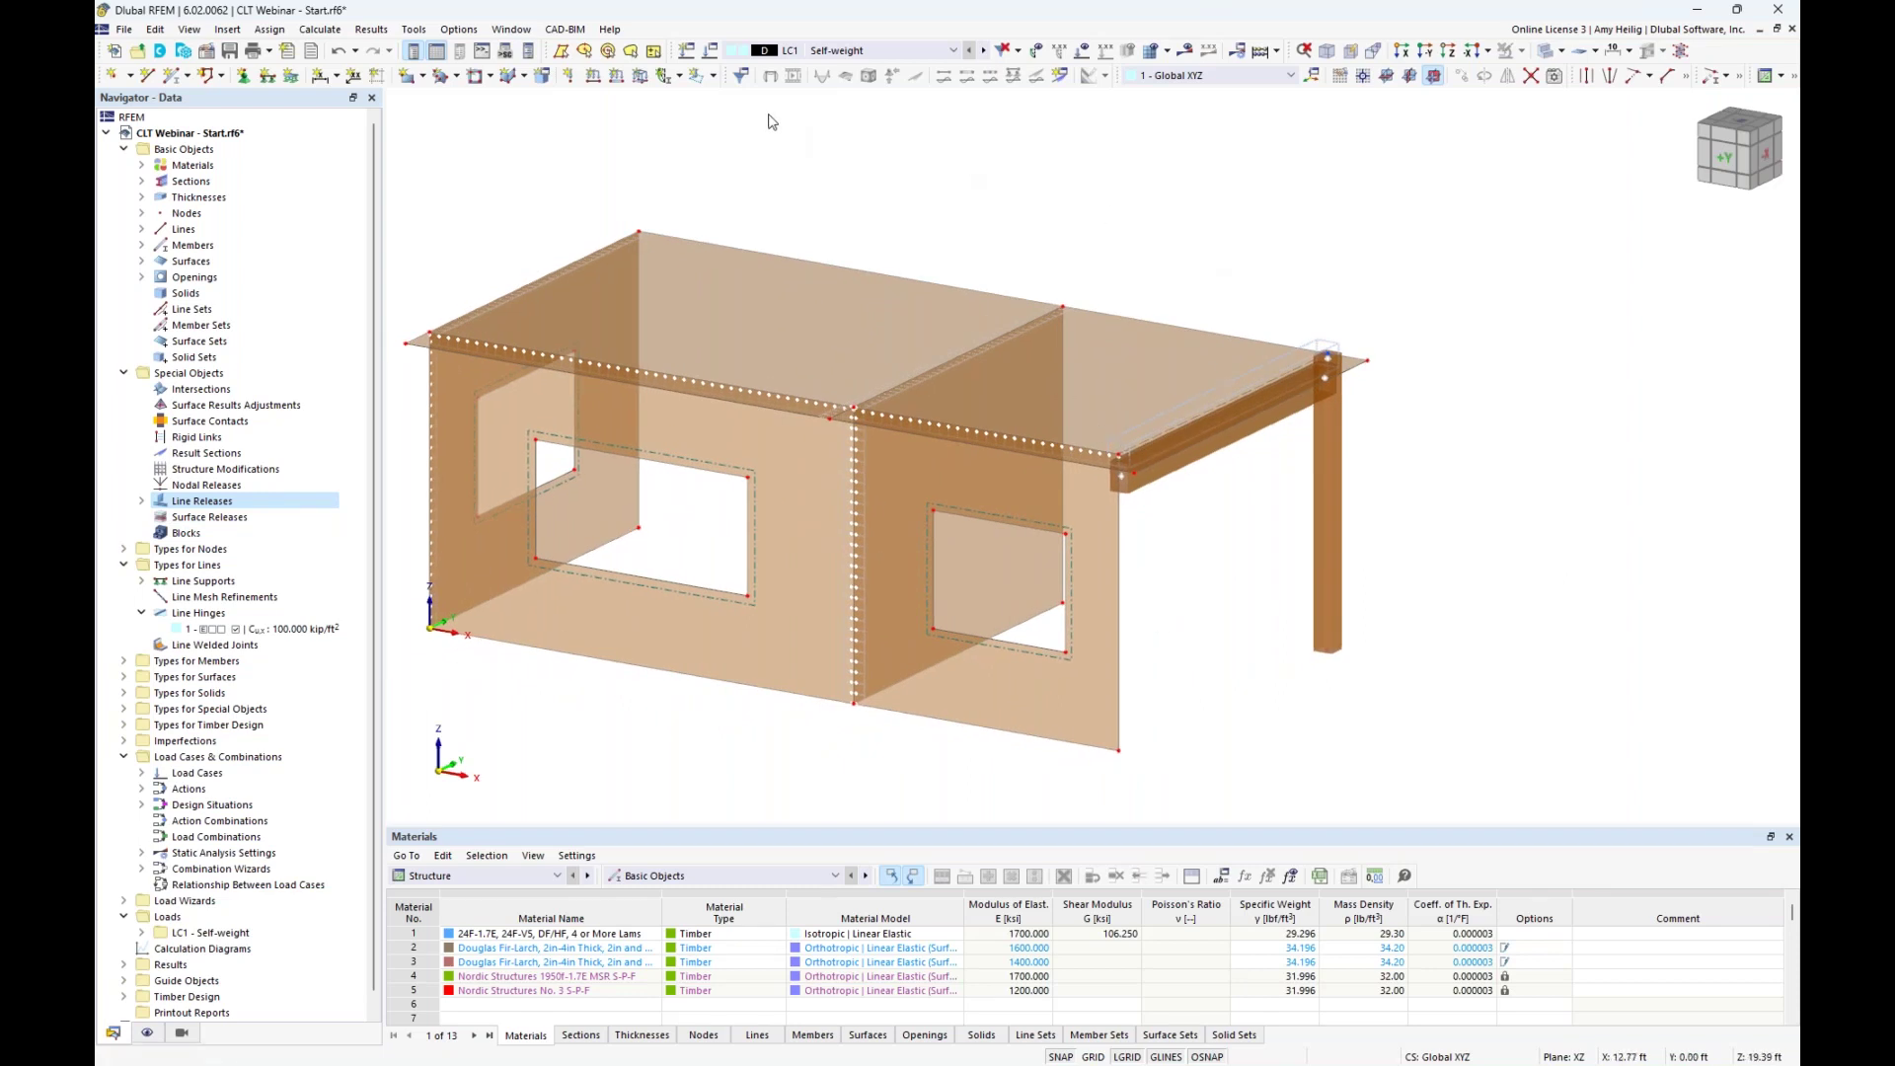
Switch to the CLT Webinar - Structure model and inspect its line releases above the glulam beams and the supports at the base.
{"action": "left_click", "coordinate": [512, 28]}
{"action": "left_click", "coordinate": [583, 251]}
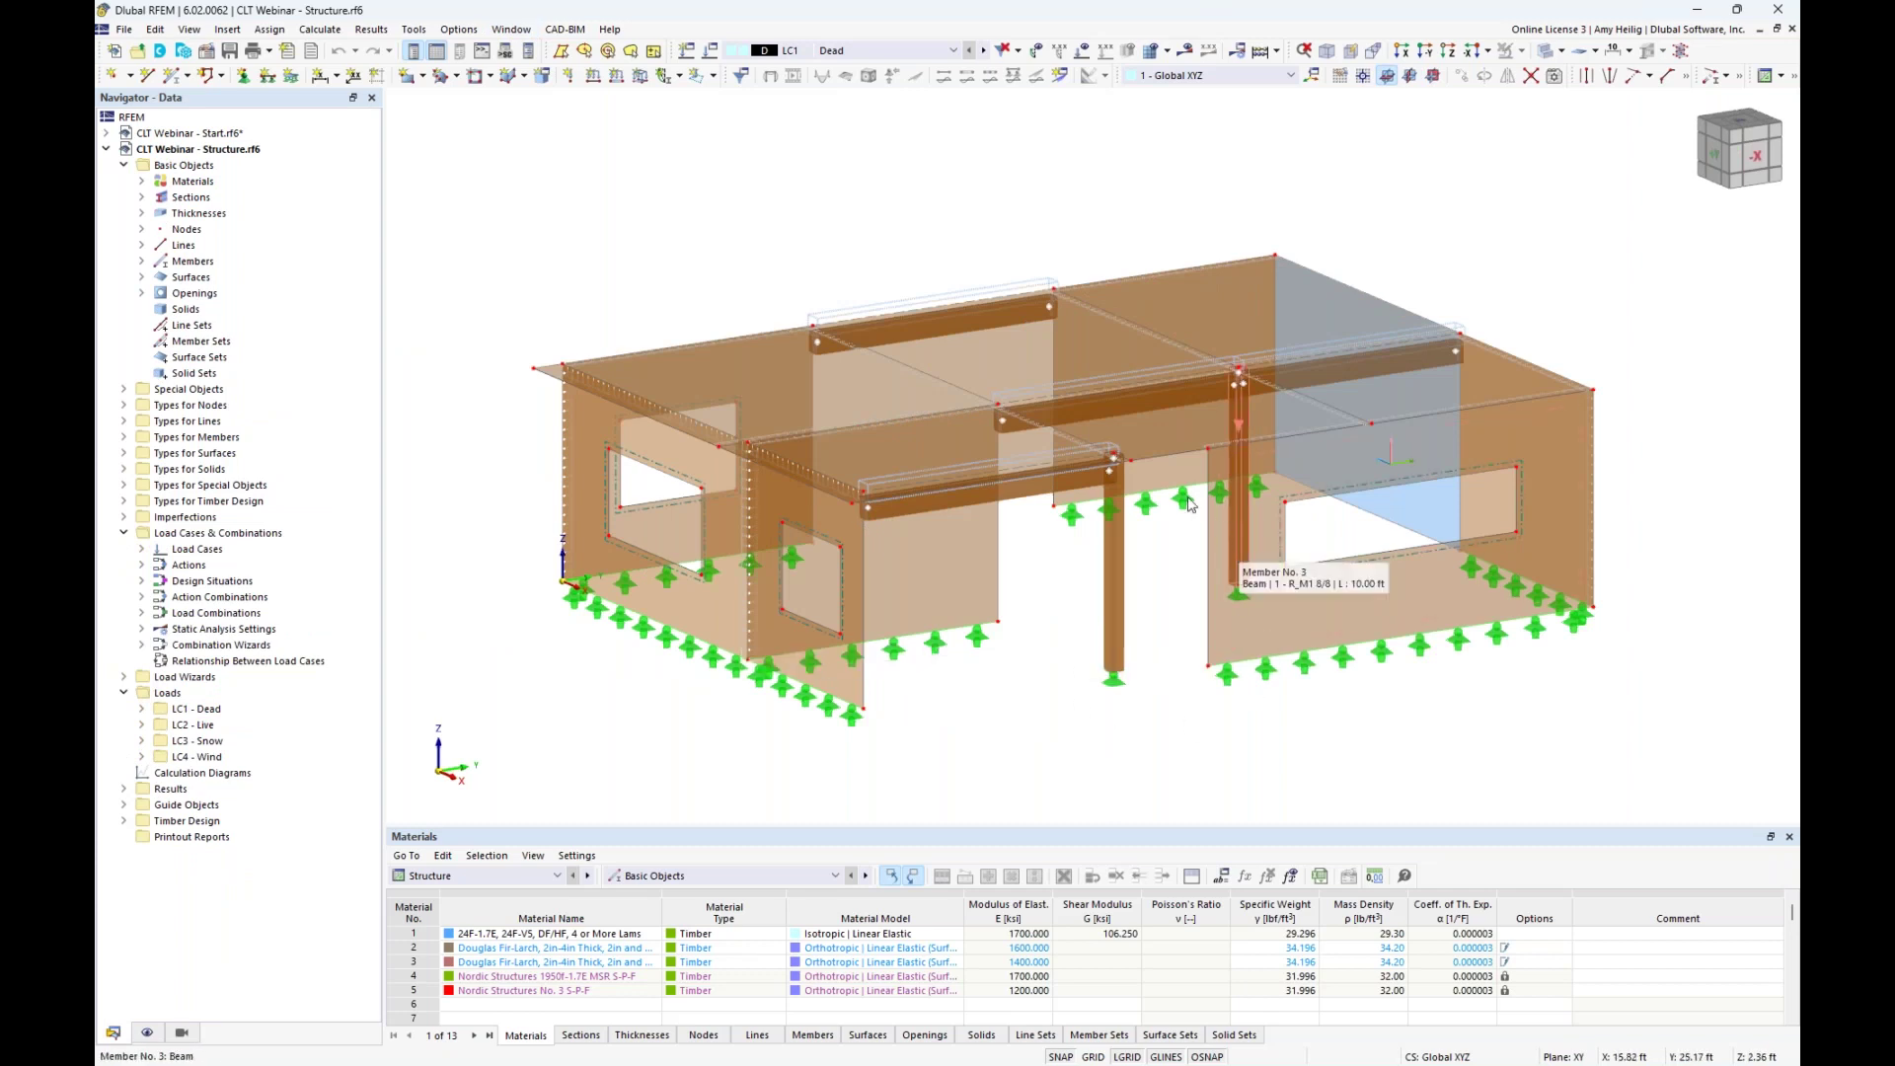
{"action": "scroll", "coordinate": [1217, 519], "scroll_direction": "up", "scroll_amount": 3}
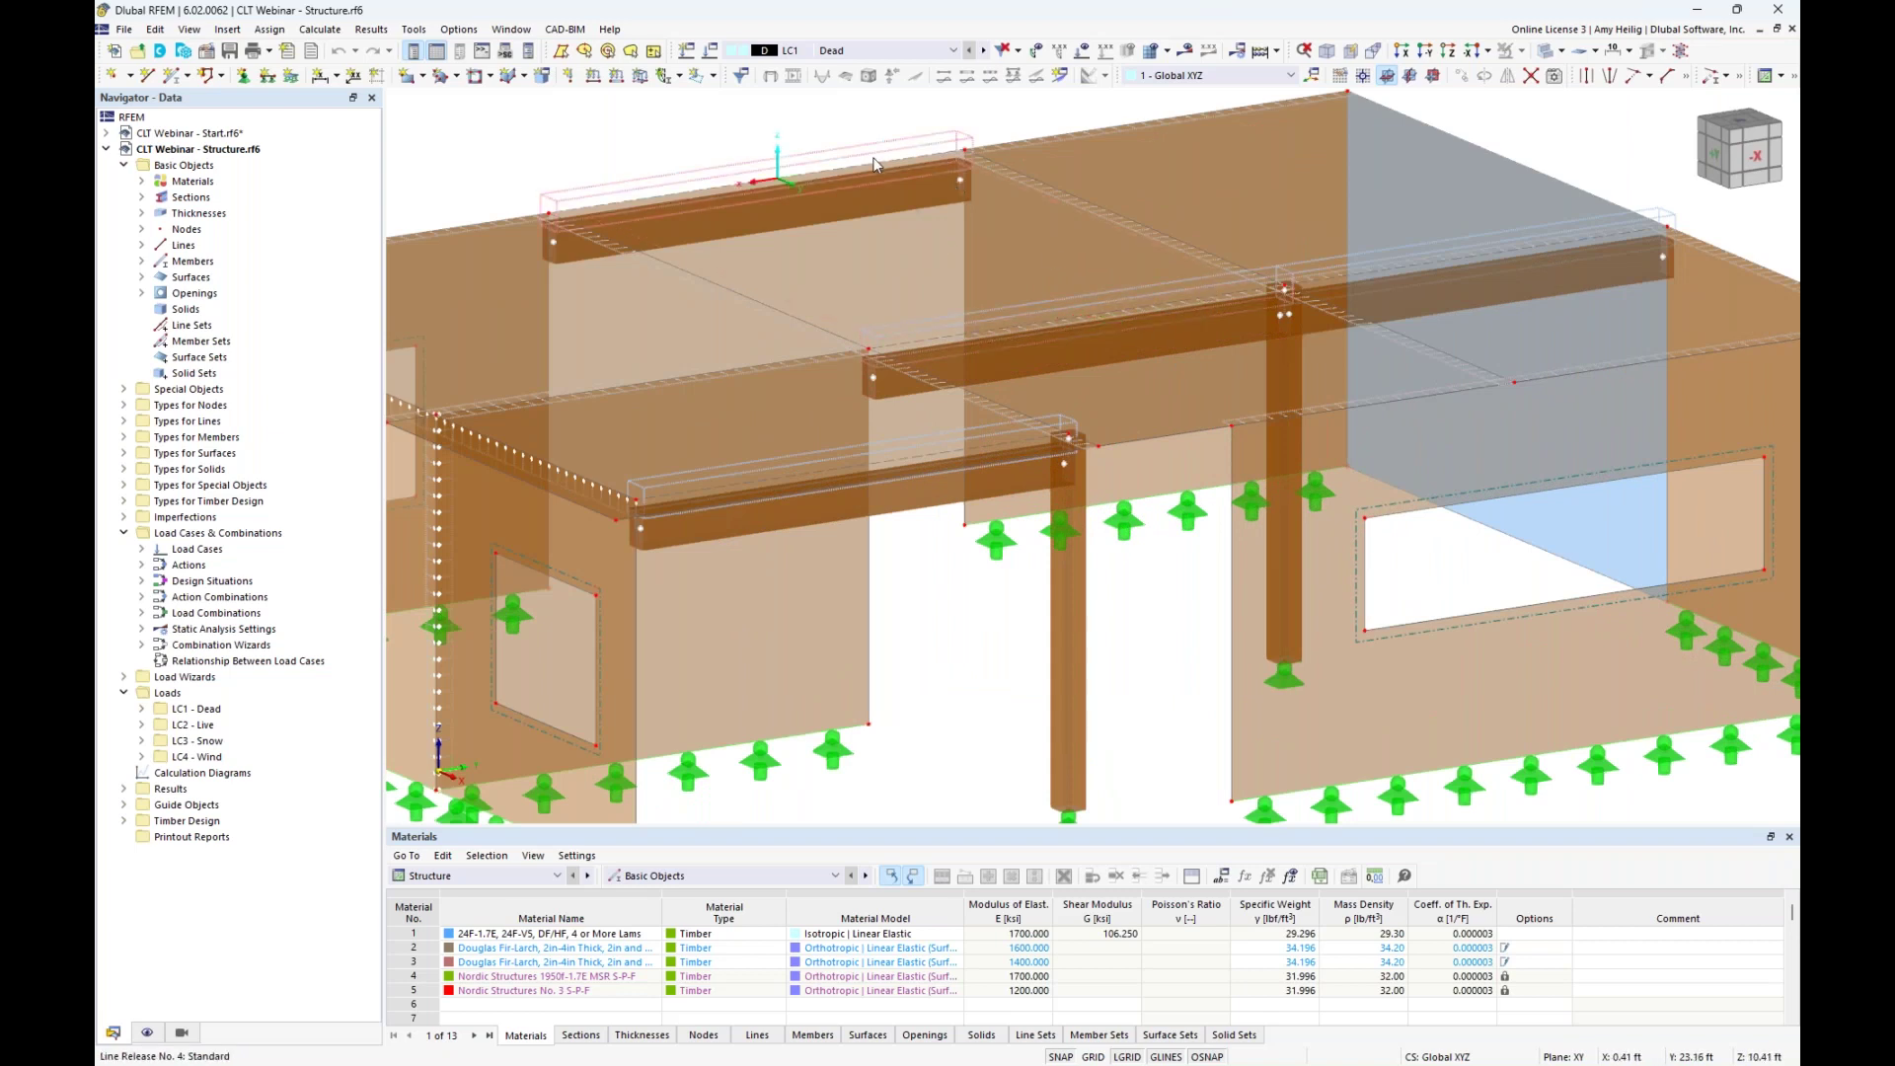
{"action": "scroll", "coordinate": [975, 580], "scroll_direction": "down", "scroll_amount": 2}
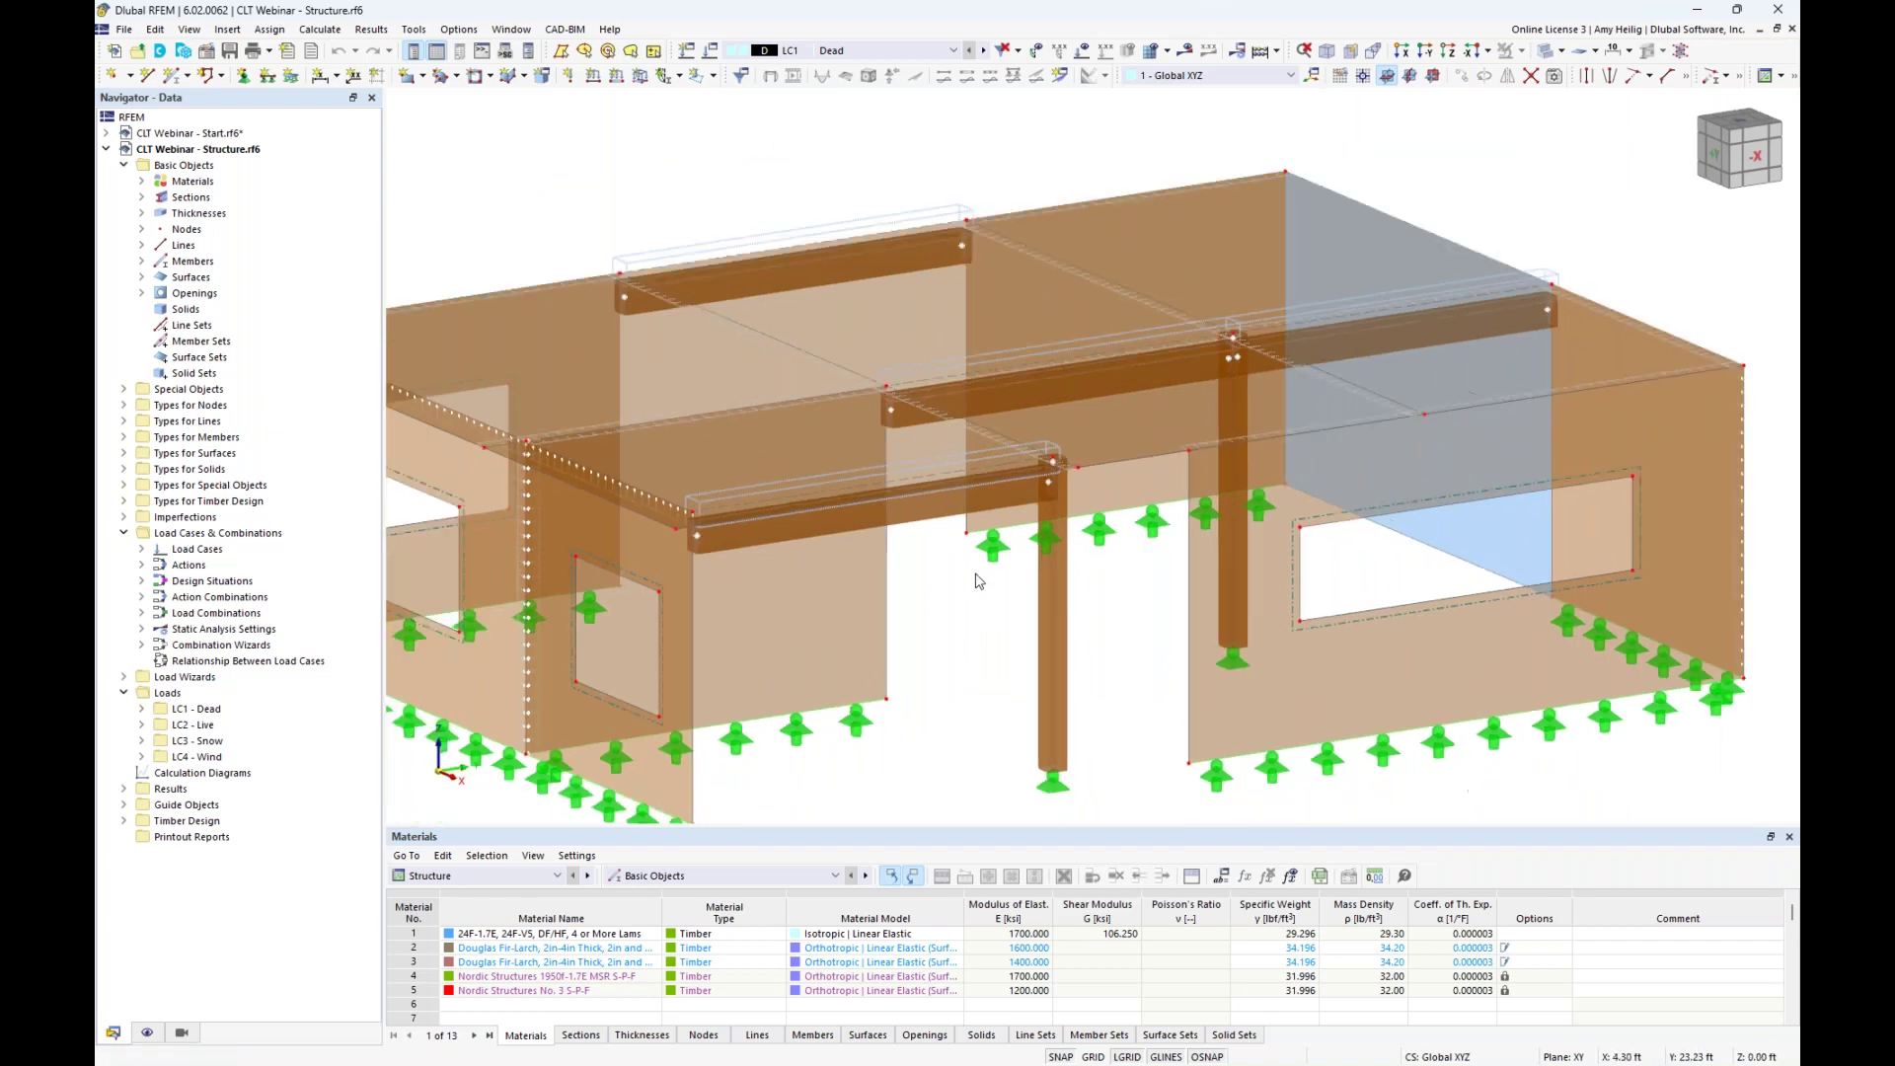
{"action": "scroll", "coordinate": [975, 580], "scroll_direction": "down", "scroll_amount": 1}
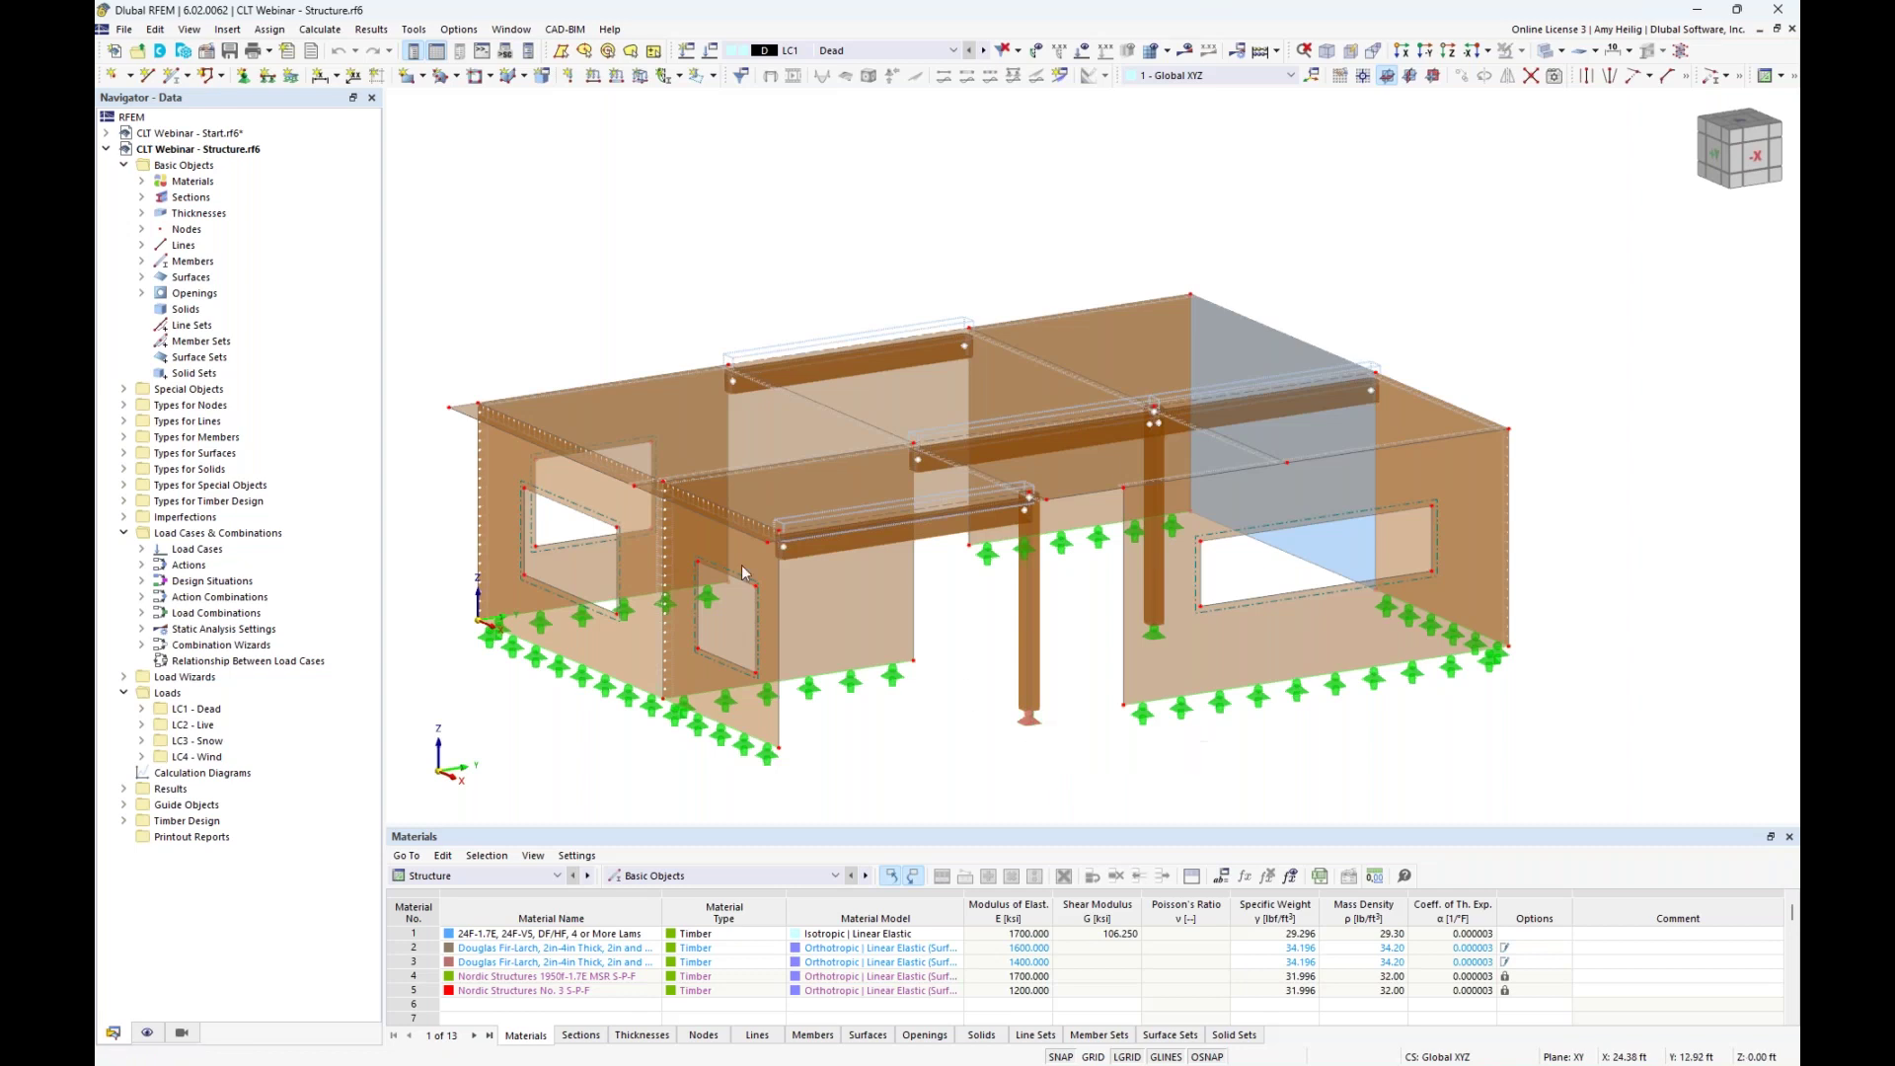
{"action": "left_click", "coordinate": [241, 78]}
Review the stiffness type options of surface 22 in the end wall opening, keeping it set to Load Transfer.
{"action": "middle_click_drag", "start_coordinate": [1436, 750], "coordinate": [1390, 664], "text": "ctrl"}
{"action": "scroll", "coordinate": [1309, 754], "scroll_direction": "up", "scroll_amount": 1}
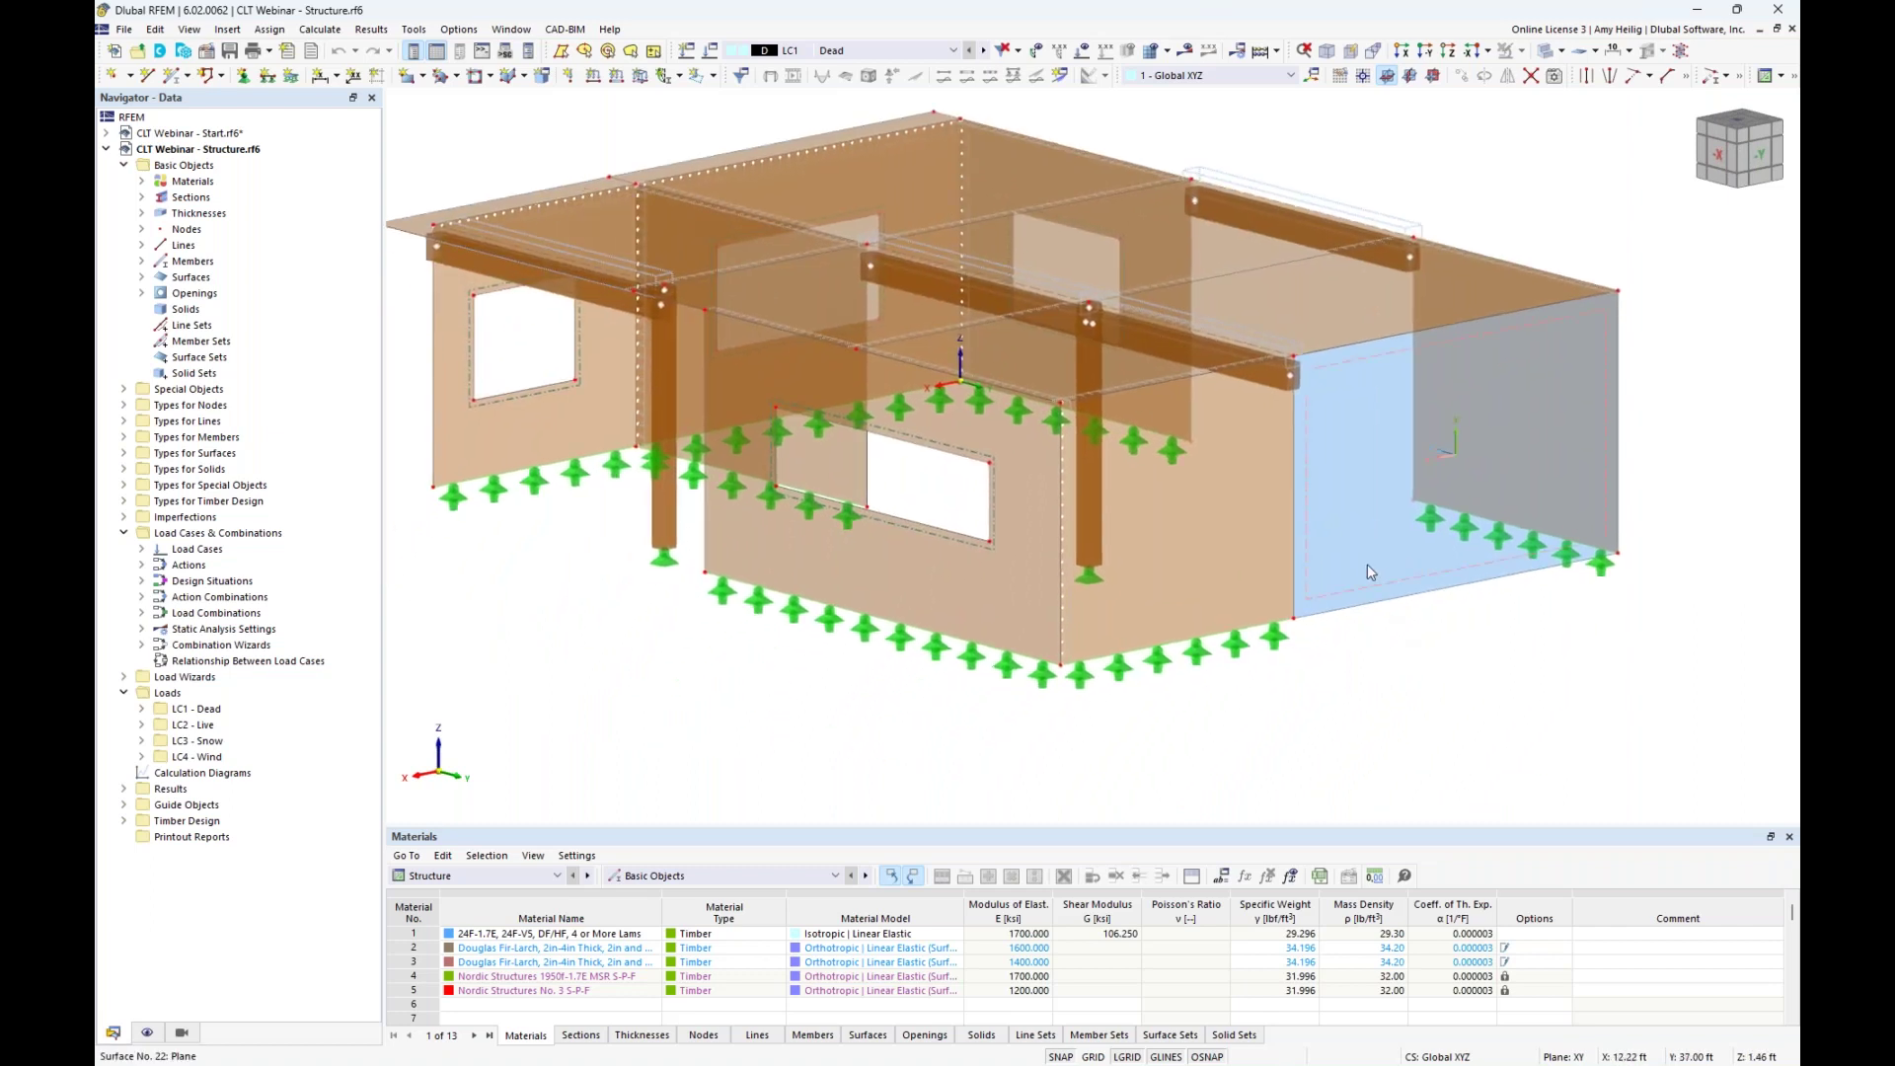
{"action": "double_click", "coordinate": [1367, 566]}
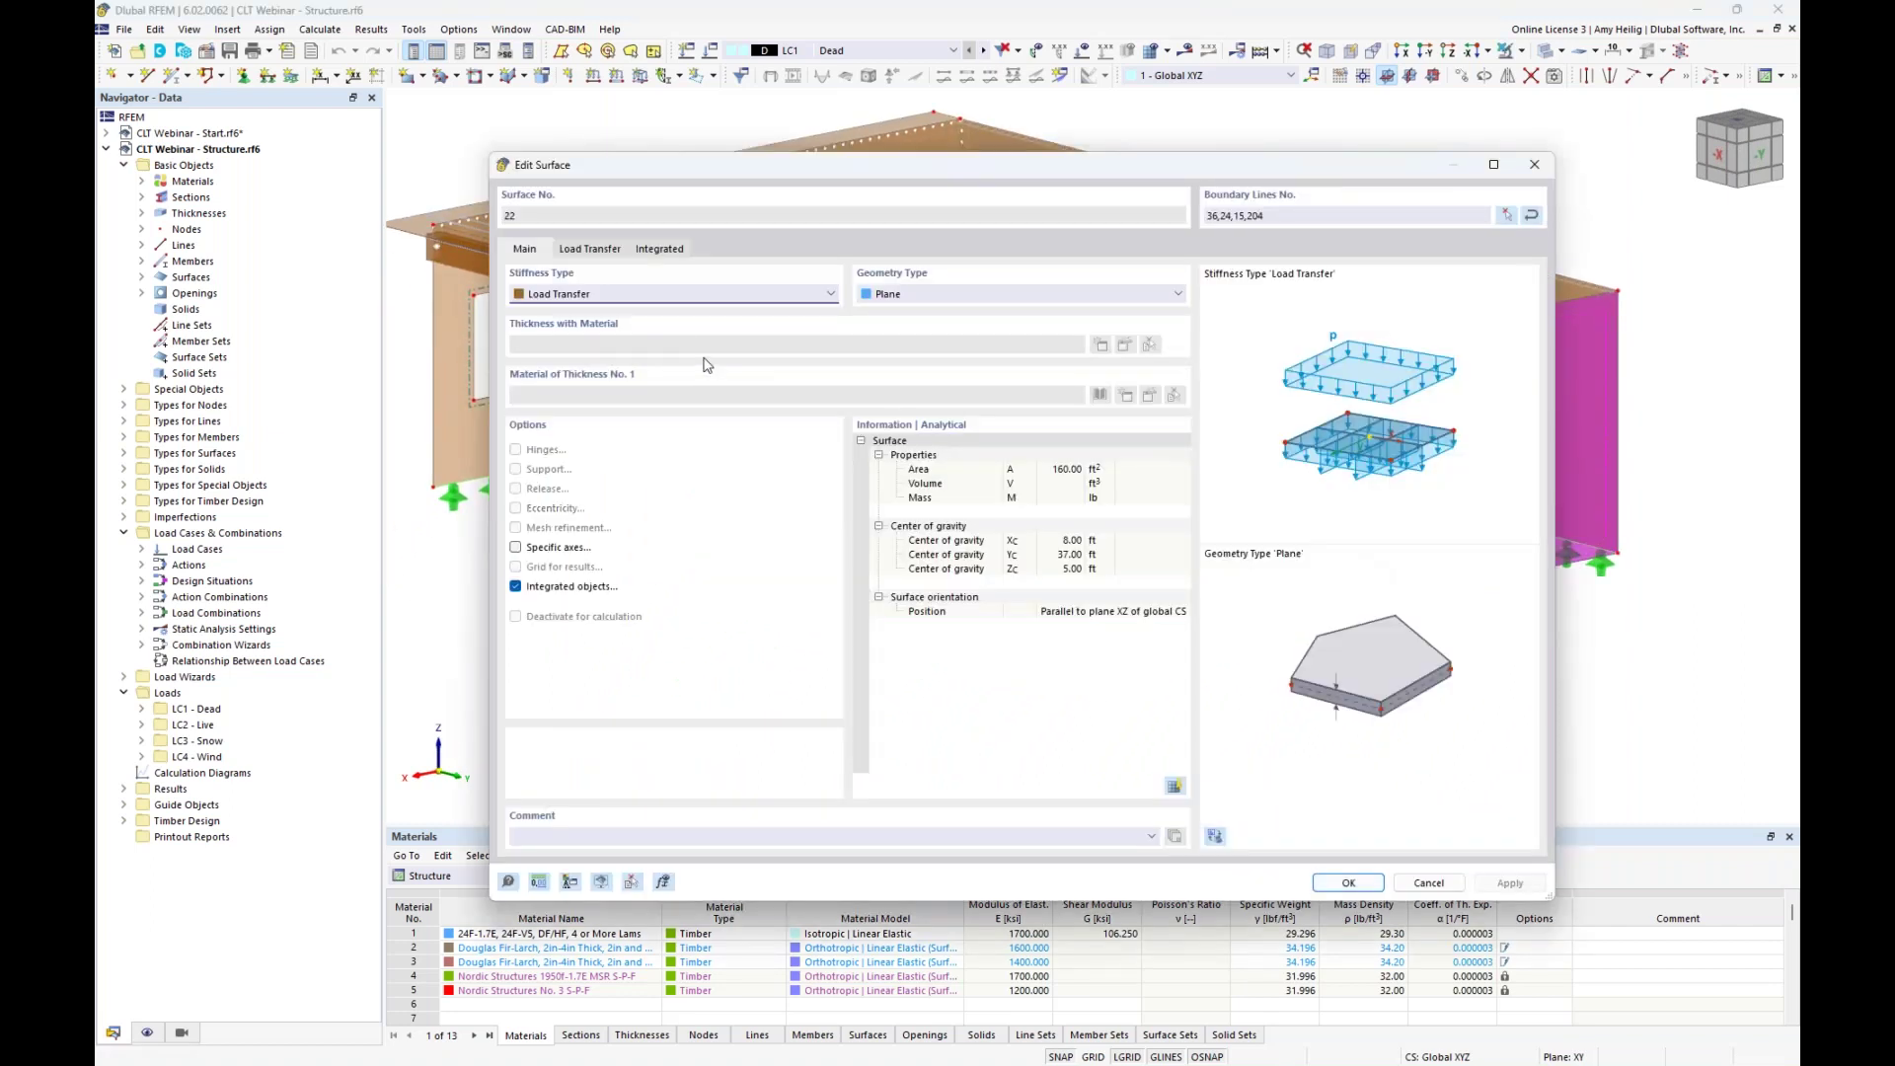
{"action": "left_click", "coordinate": [655, 294]}
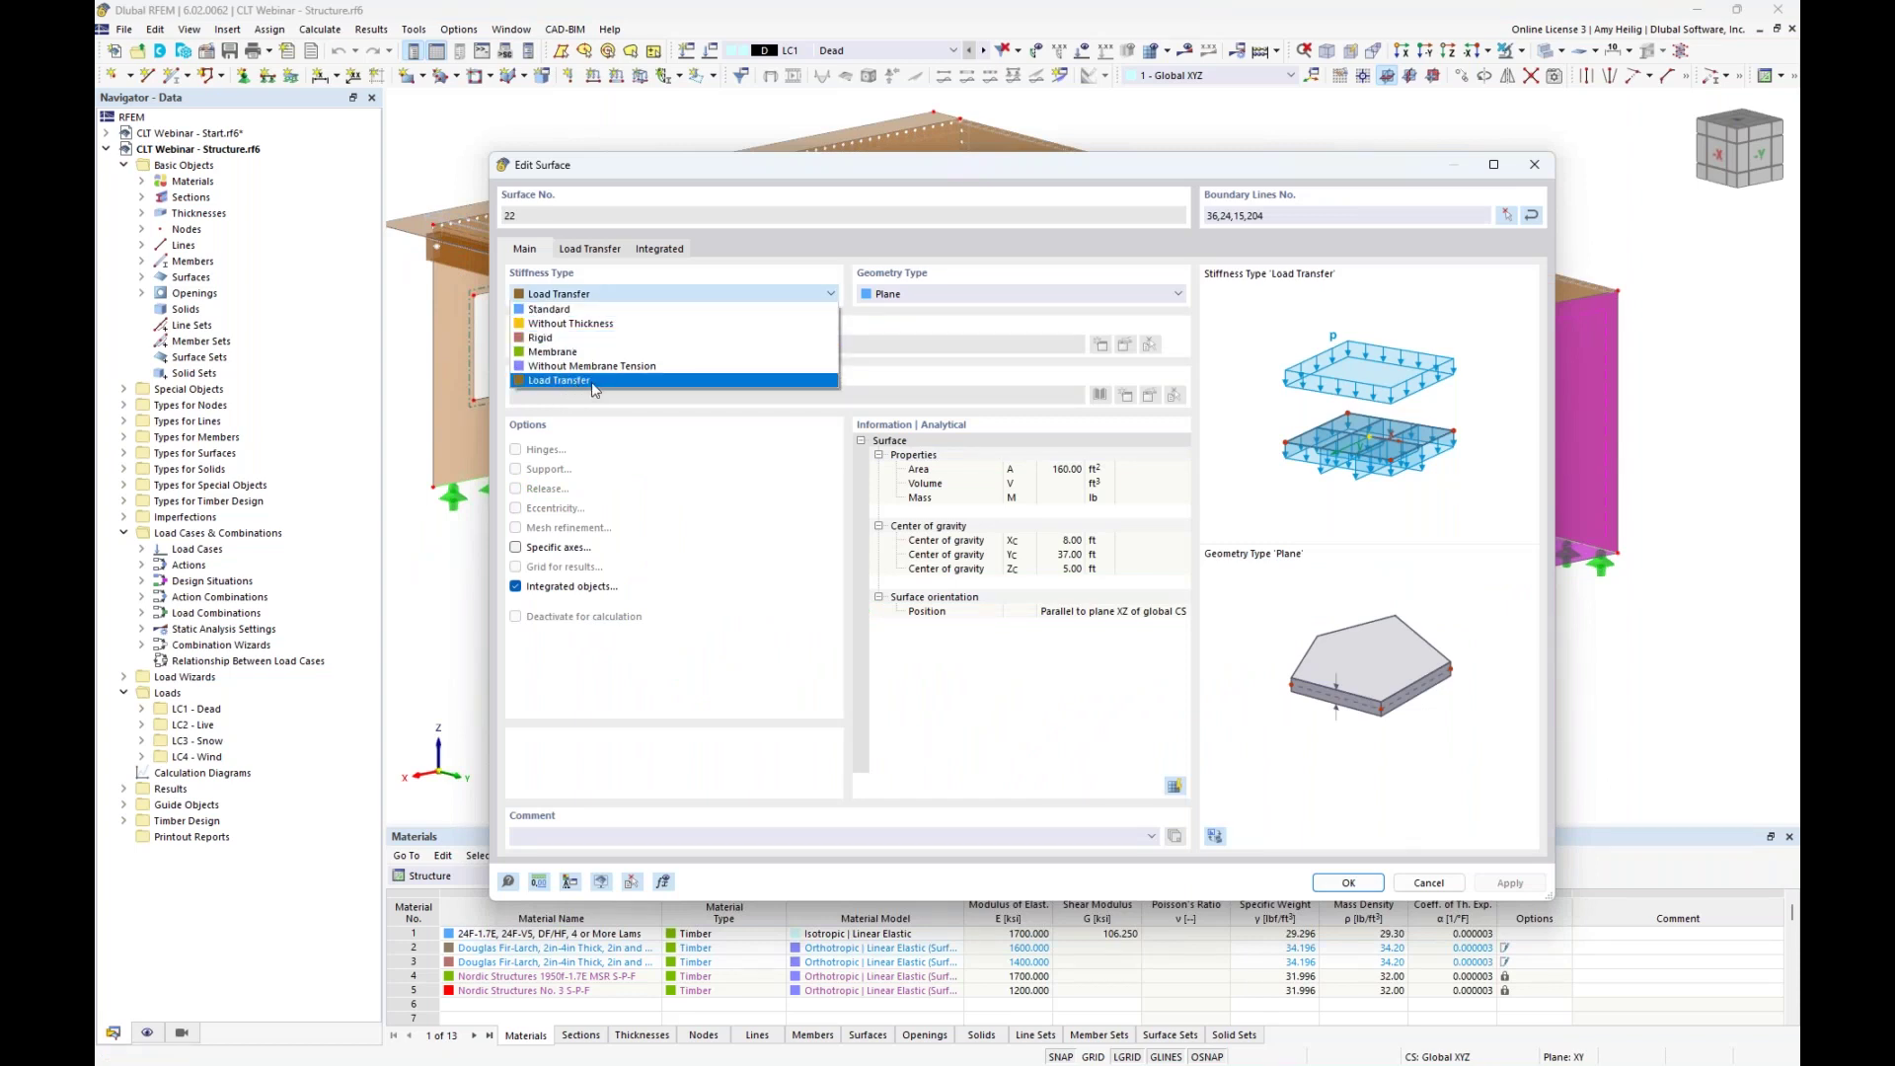
{"action": "left_click", "coordinate": [595, 383]}
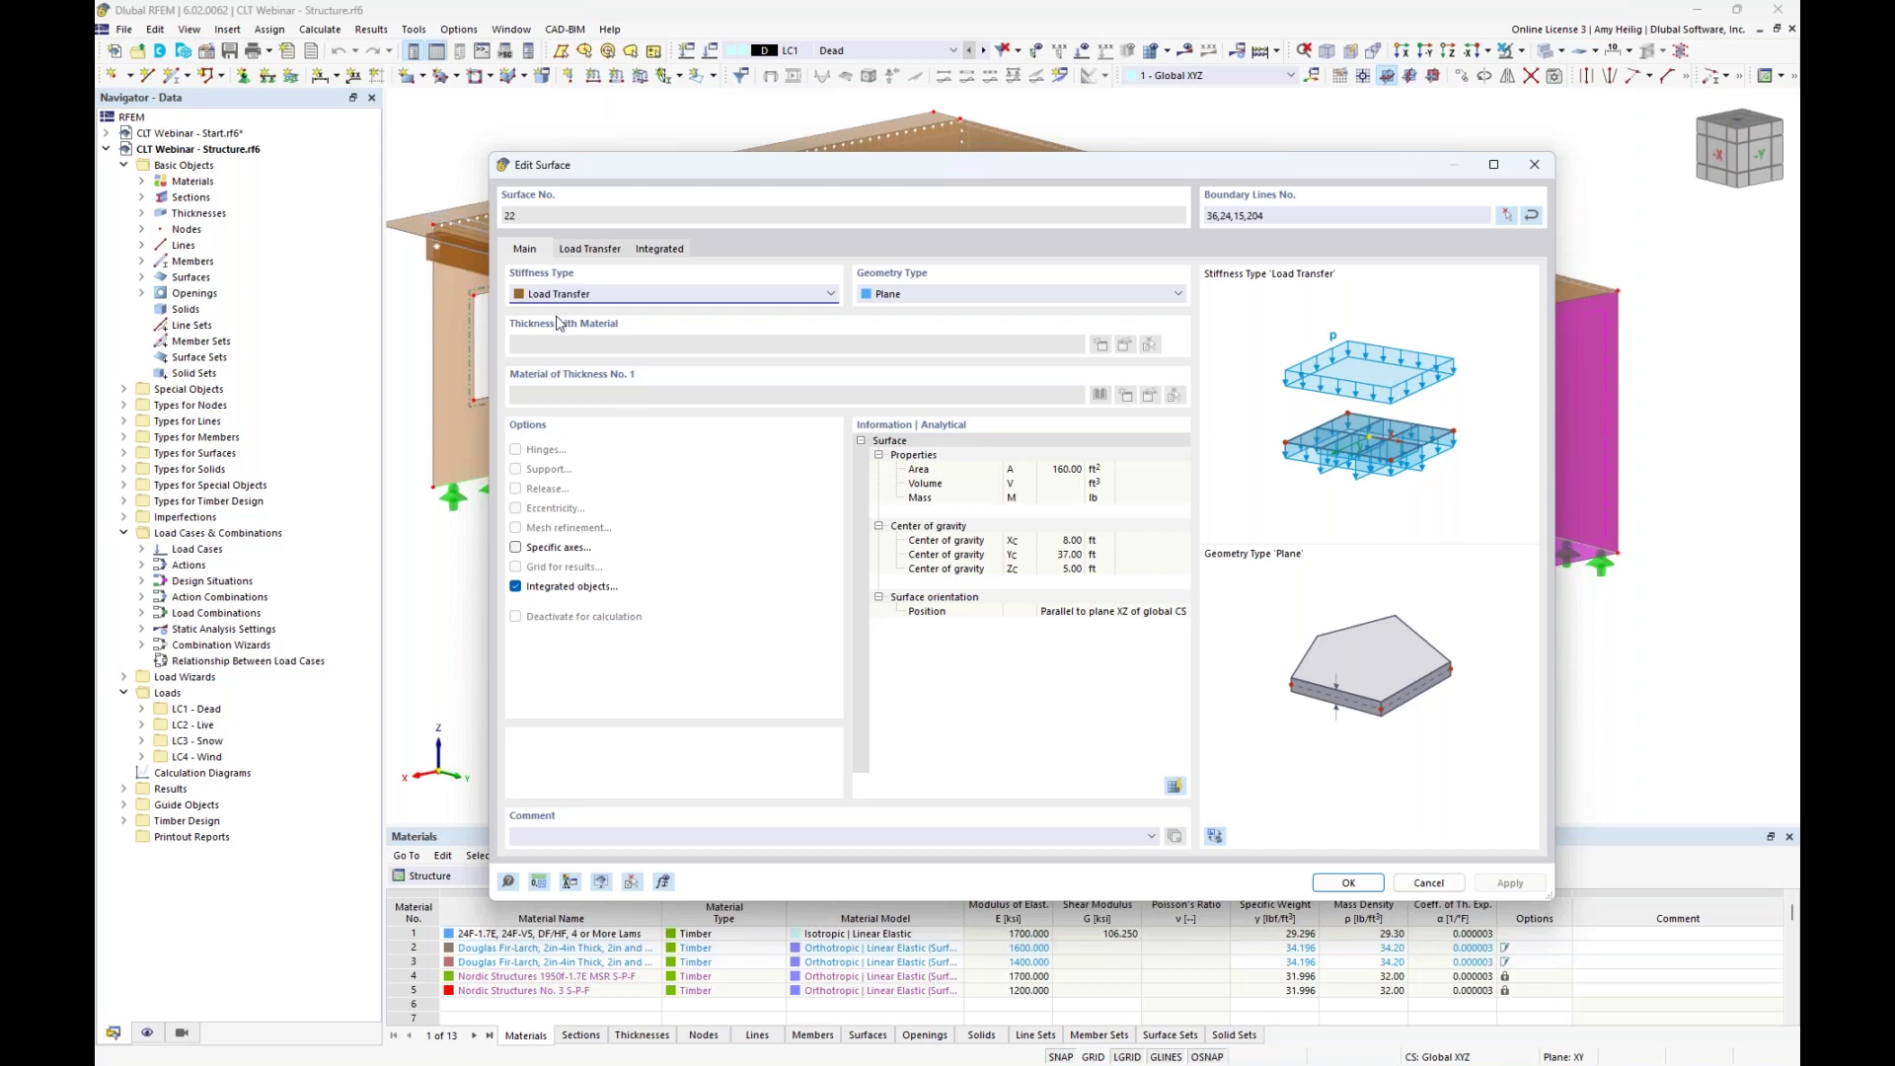
{"action": "left_click", "coordinate": [1431, 885]}
{"action": "middle_click_drag", "start_coordinate": [1478, 698], "coordinate": [1294, 736]}
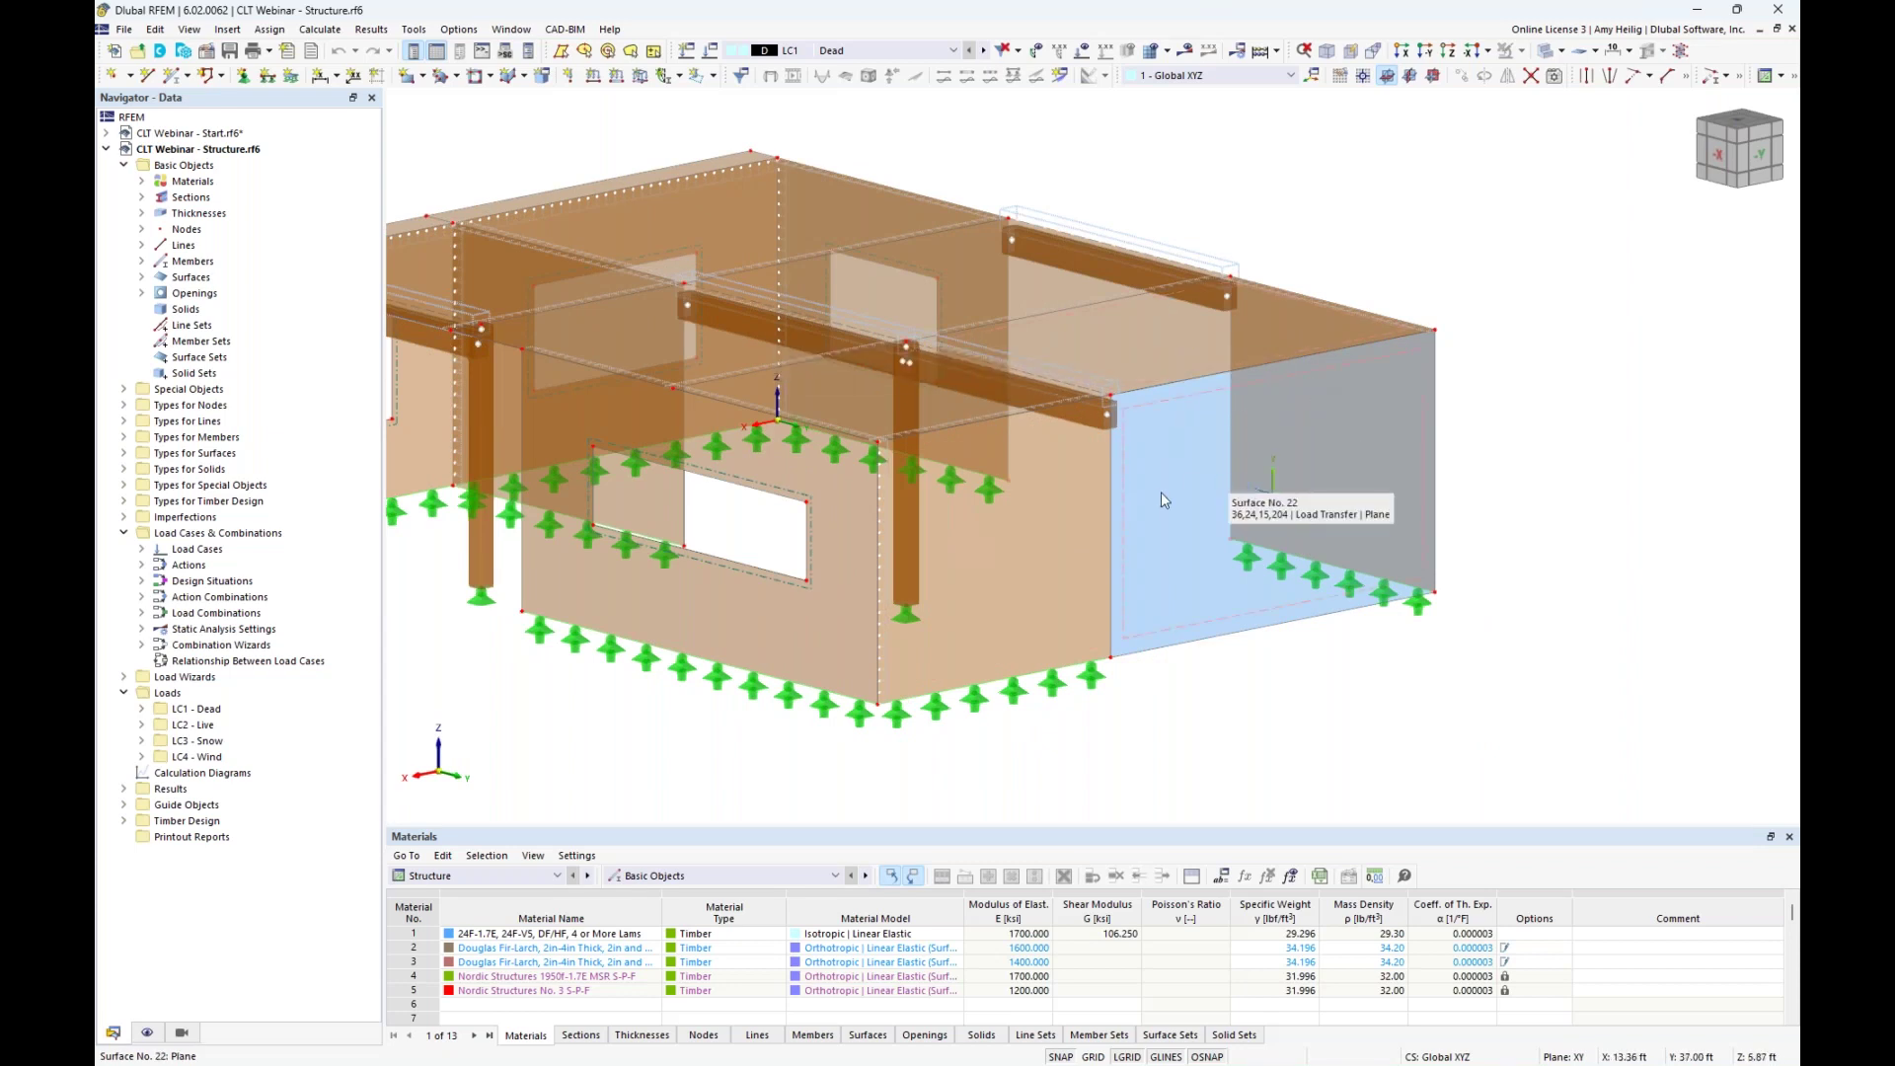
Review the load cases, examining the action category and load duration options of LC2 Live.
{"action": "scroll", "coordinate": [1228, 750], "scroll_direction": "down", "scroll_amount": 2}
{"action": "middle_click_drag", "start_coordinate": [1227, 750], "coordinate": [1487, 754], "text": "ctrl"}
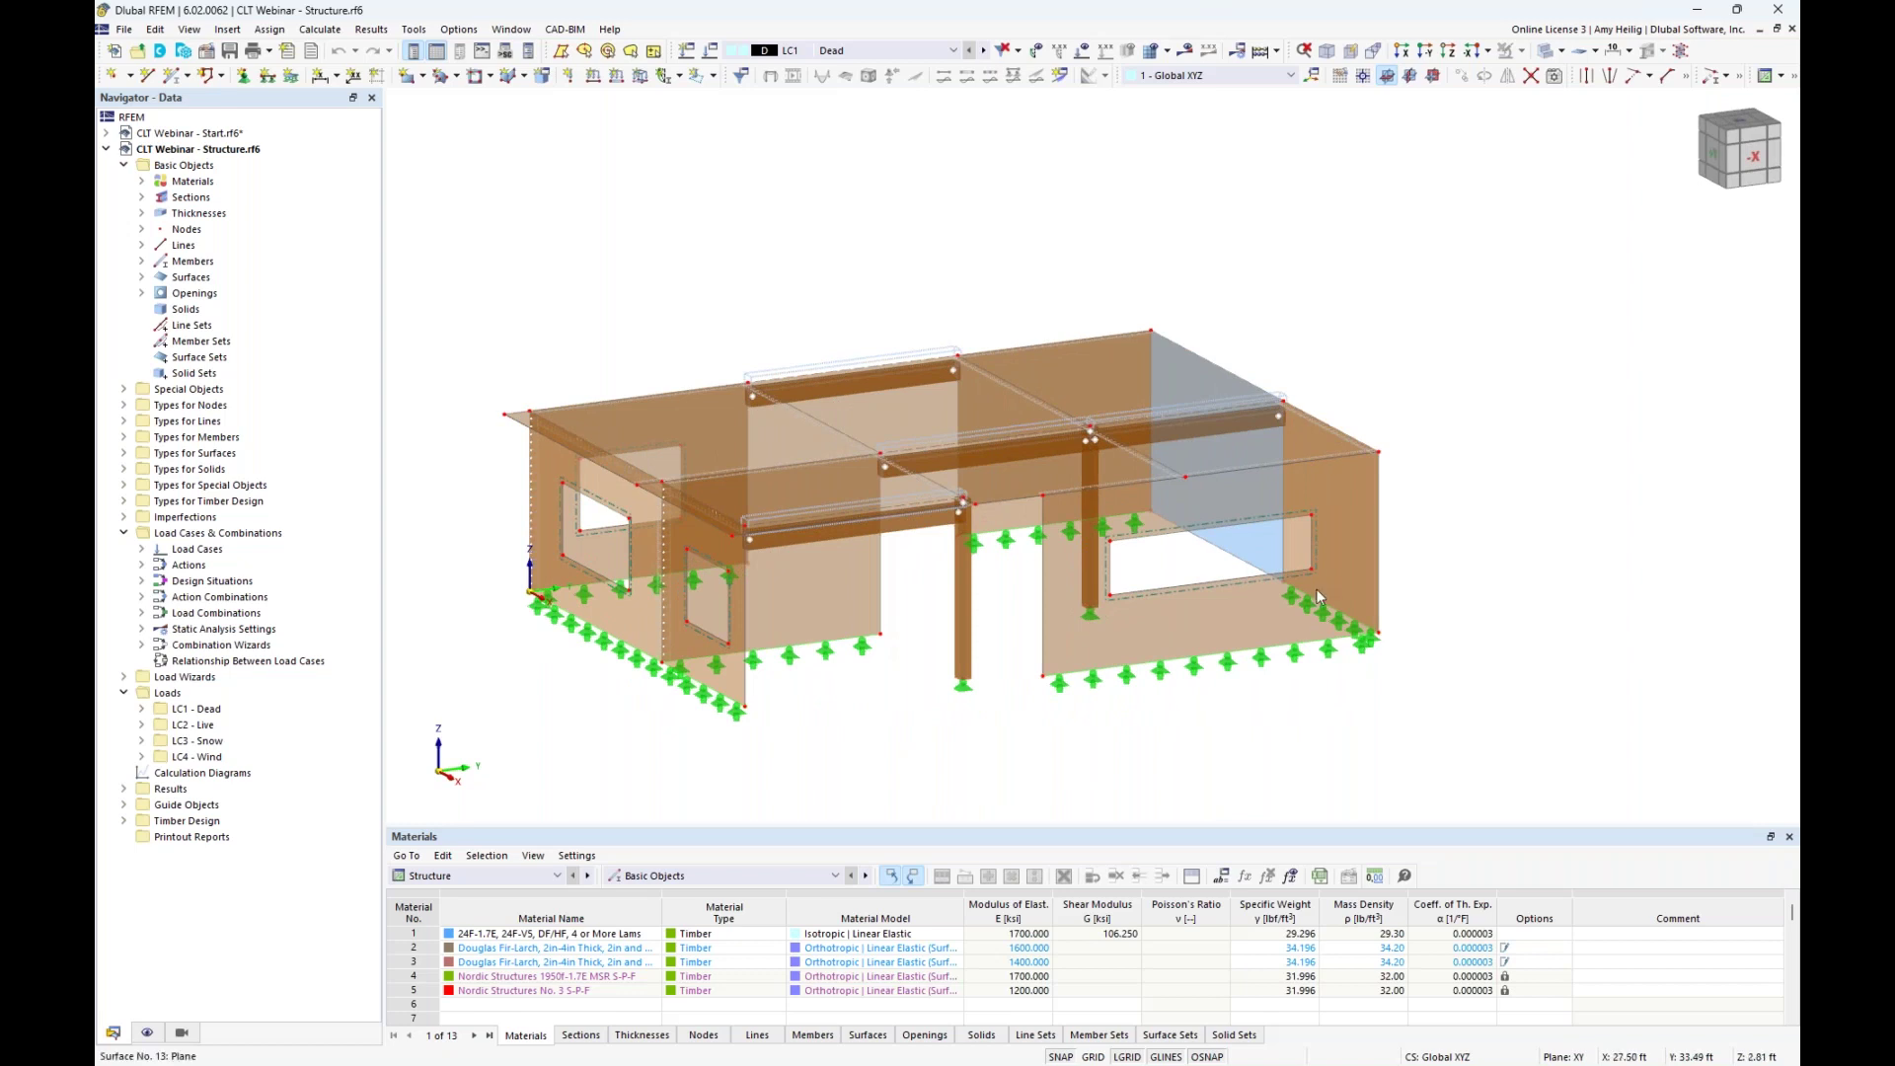
{"action": "middle_click_drag", "start_coordinate": [1014, 739], "coordinate": [1063, 723]}
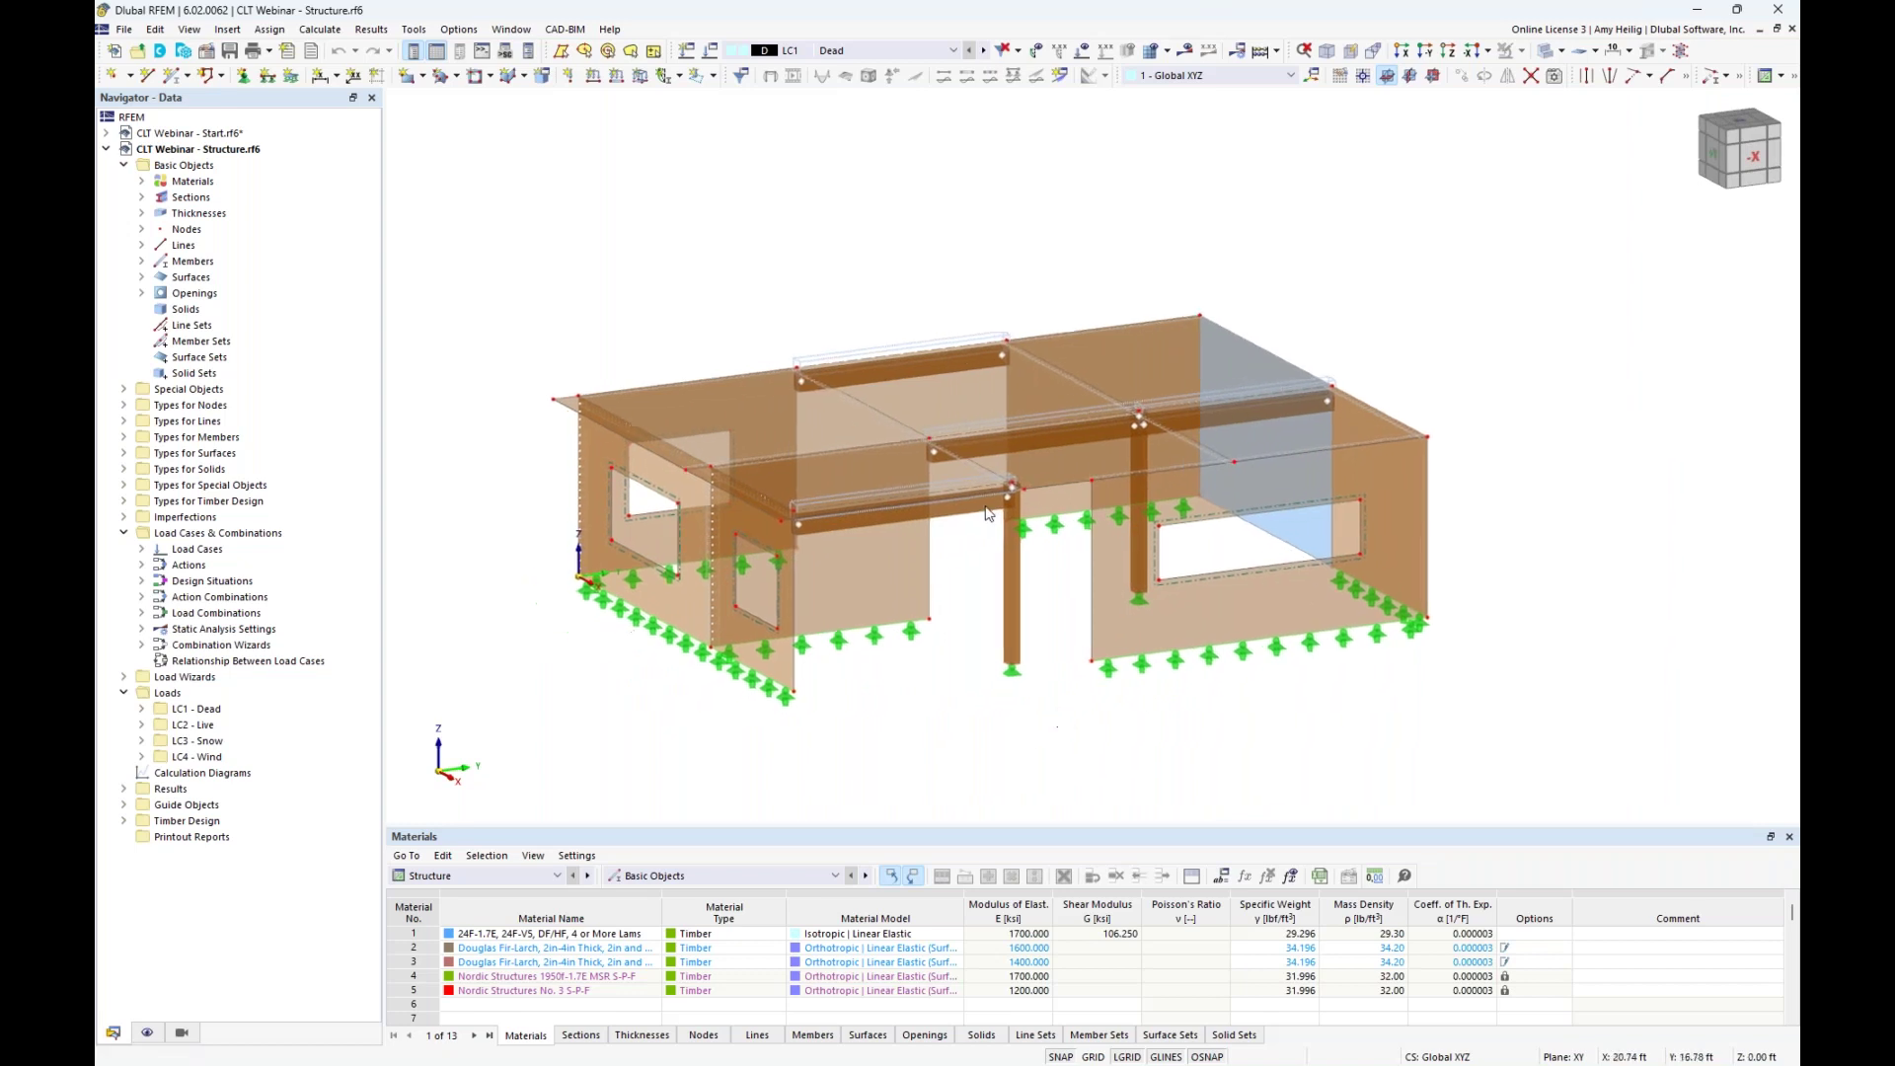
{"action": "left_click", "coordinate": [707, 54]}
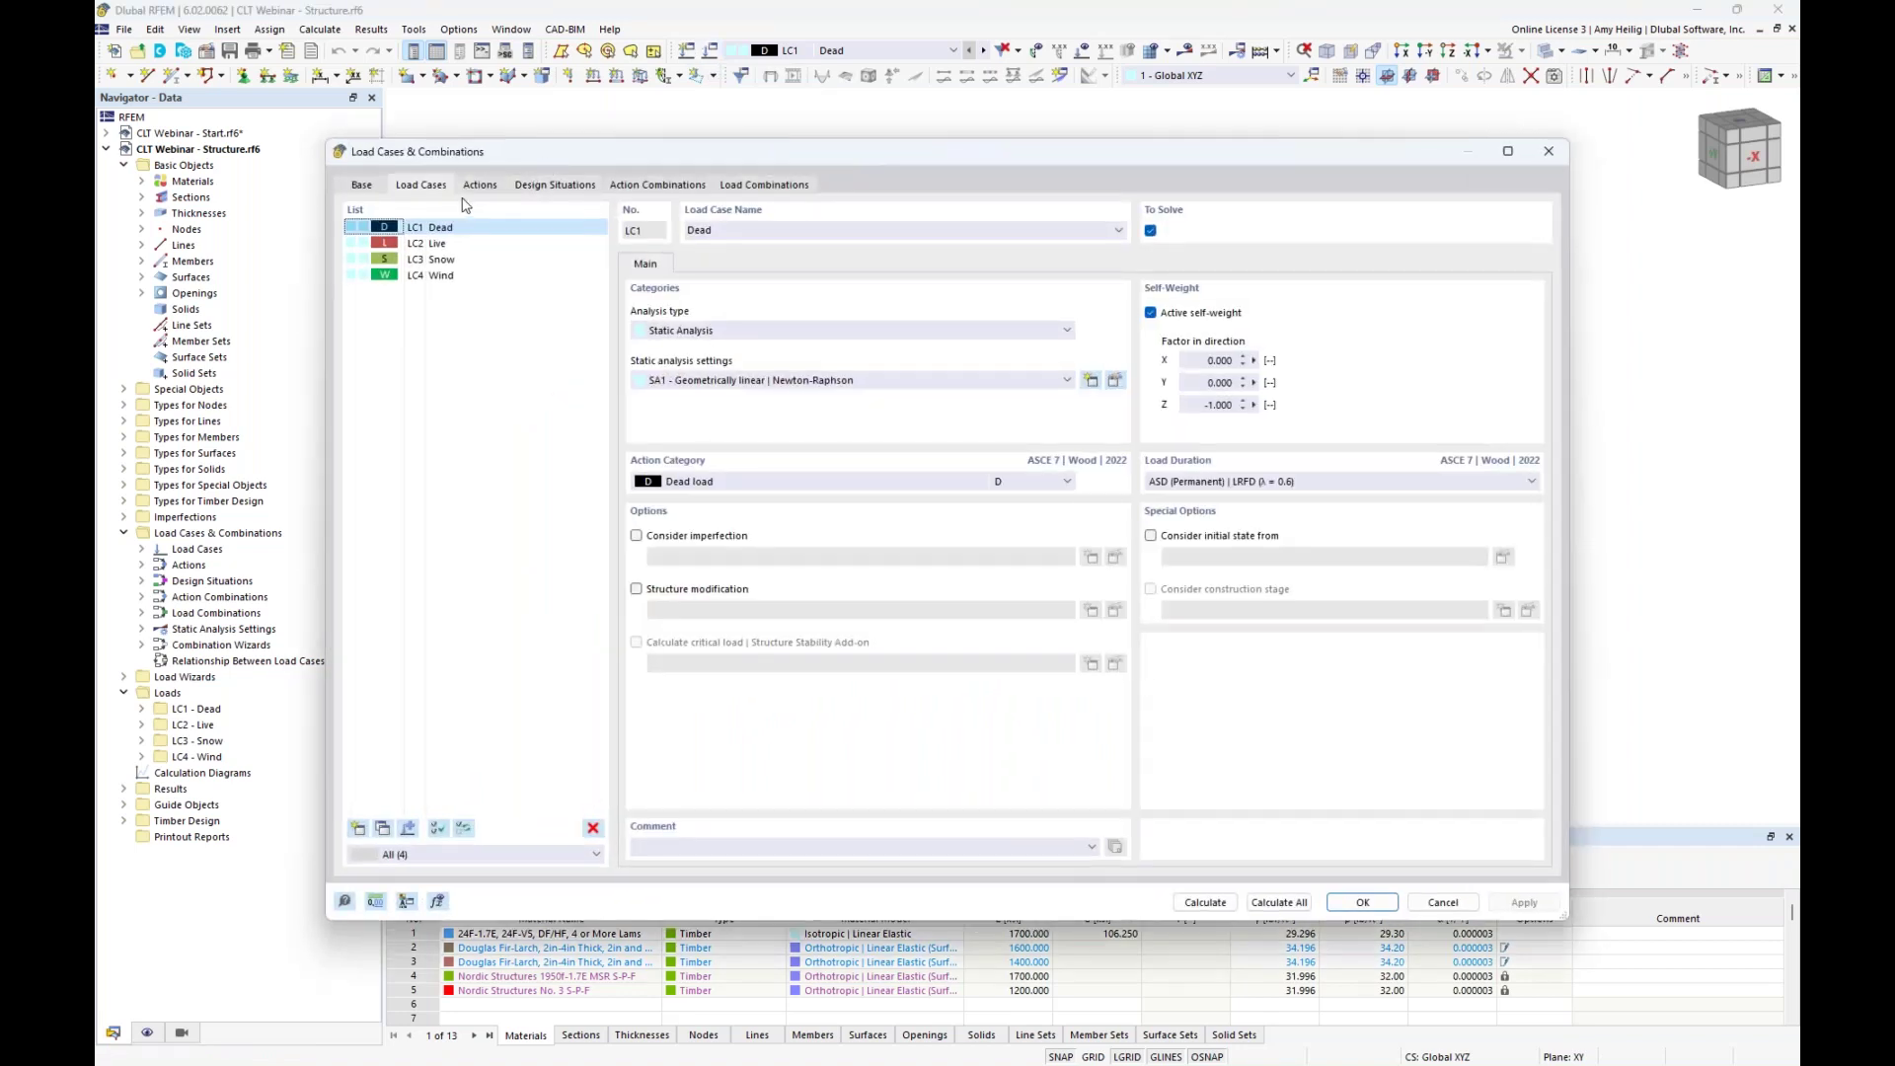
{"action": "left_click", "coordinate": [431, 243]}
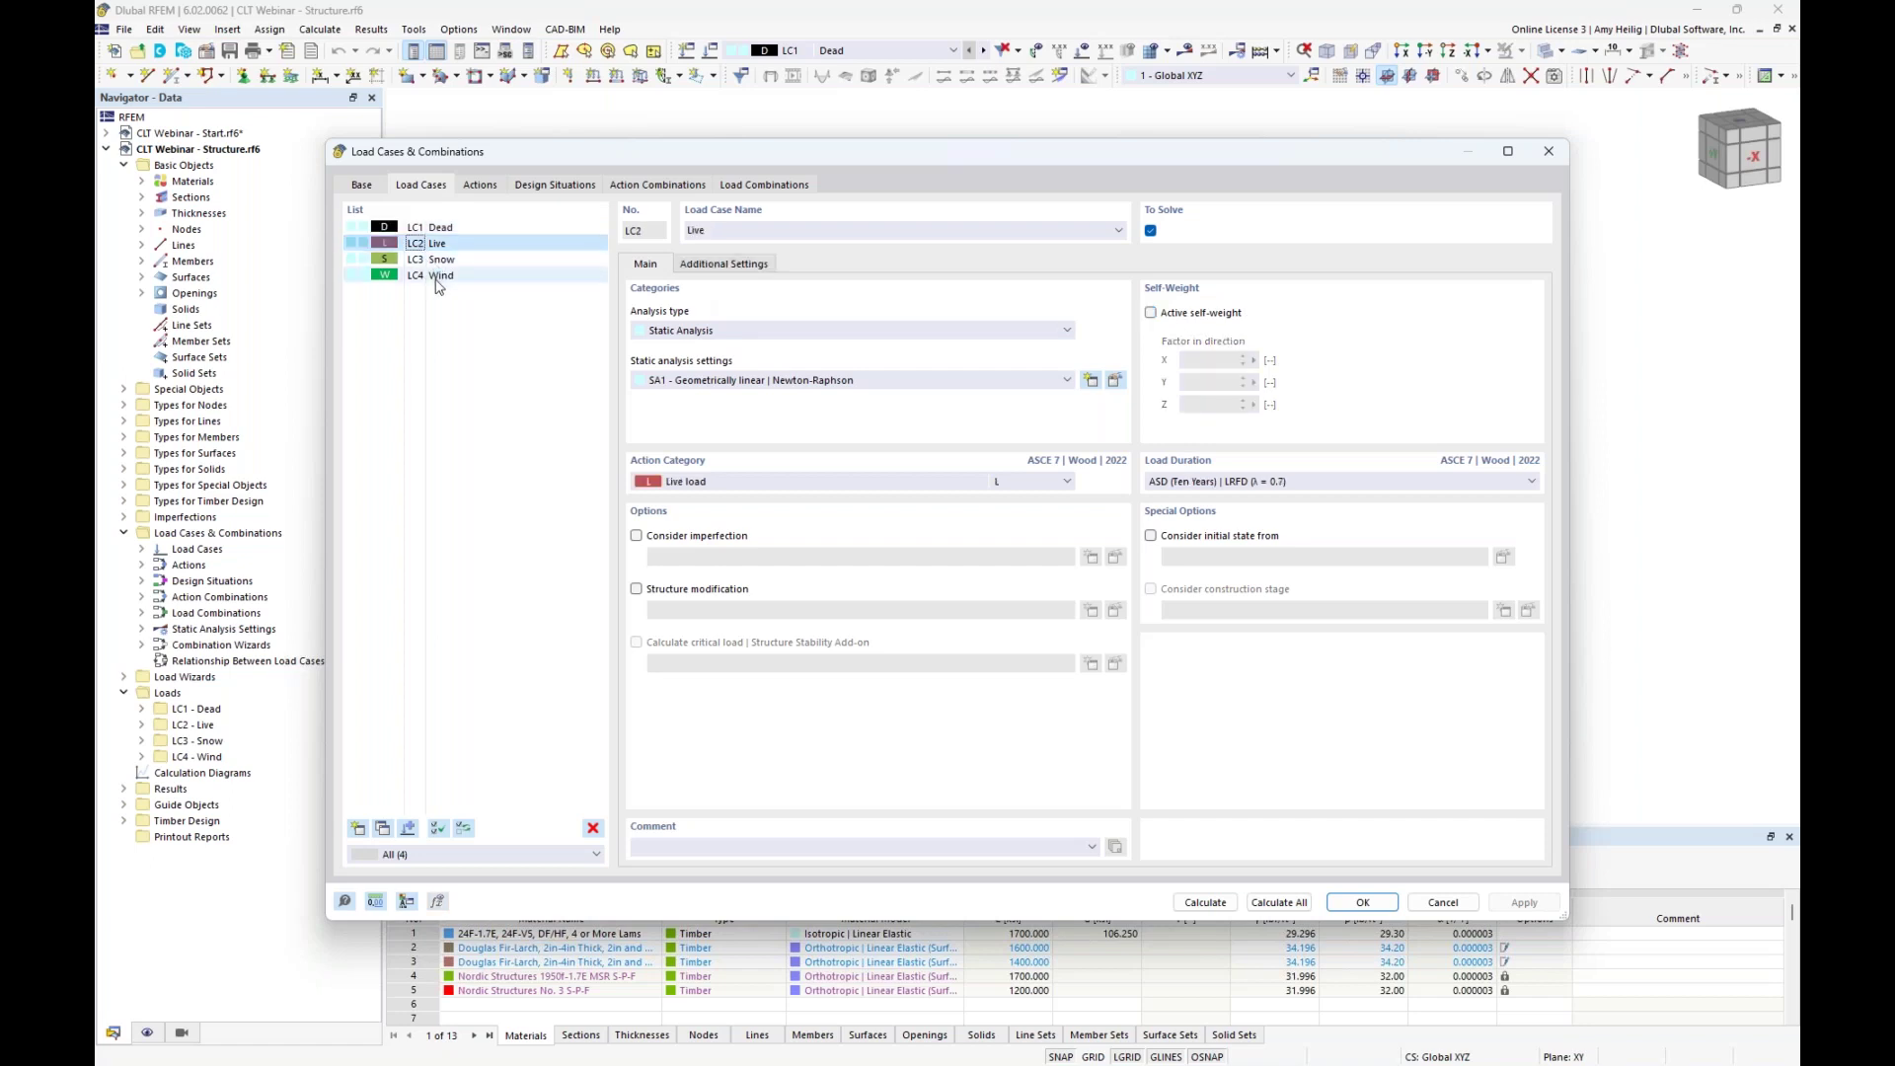
{"action": "left_click", "coordinate": [785, 483]}
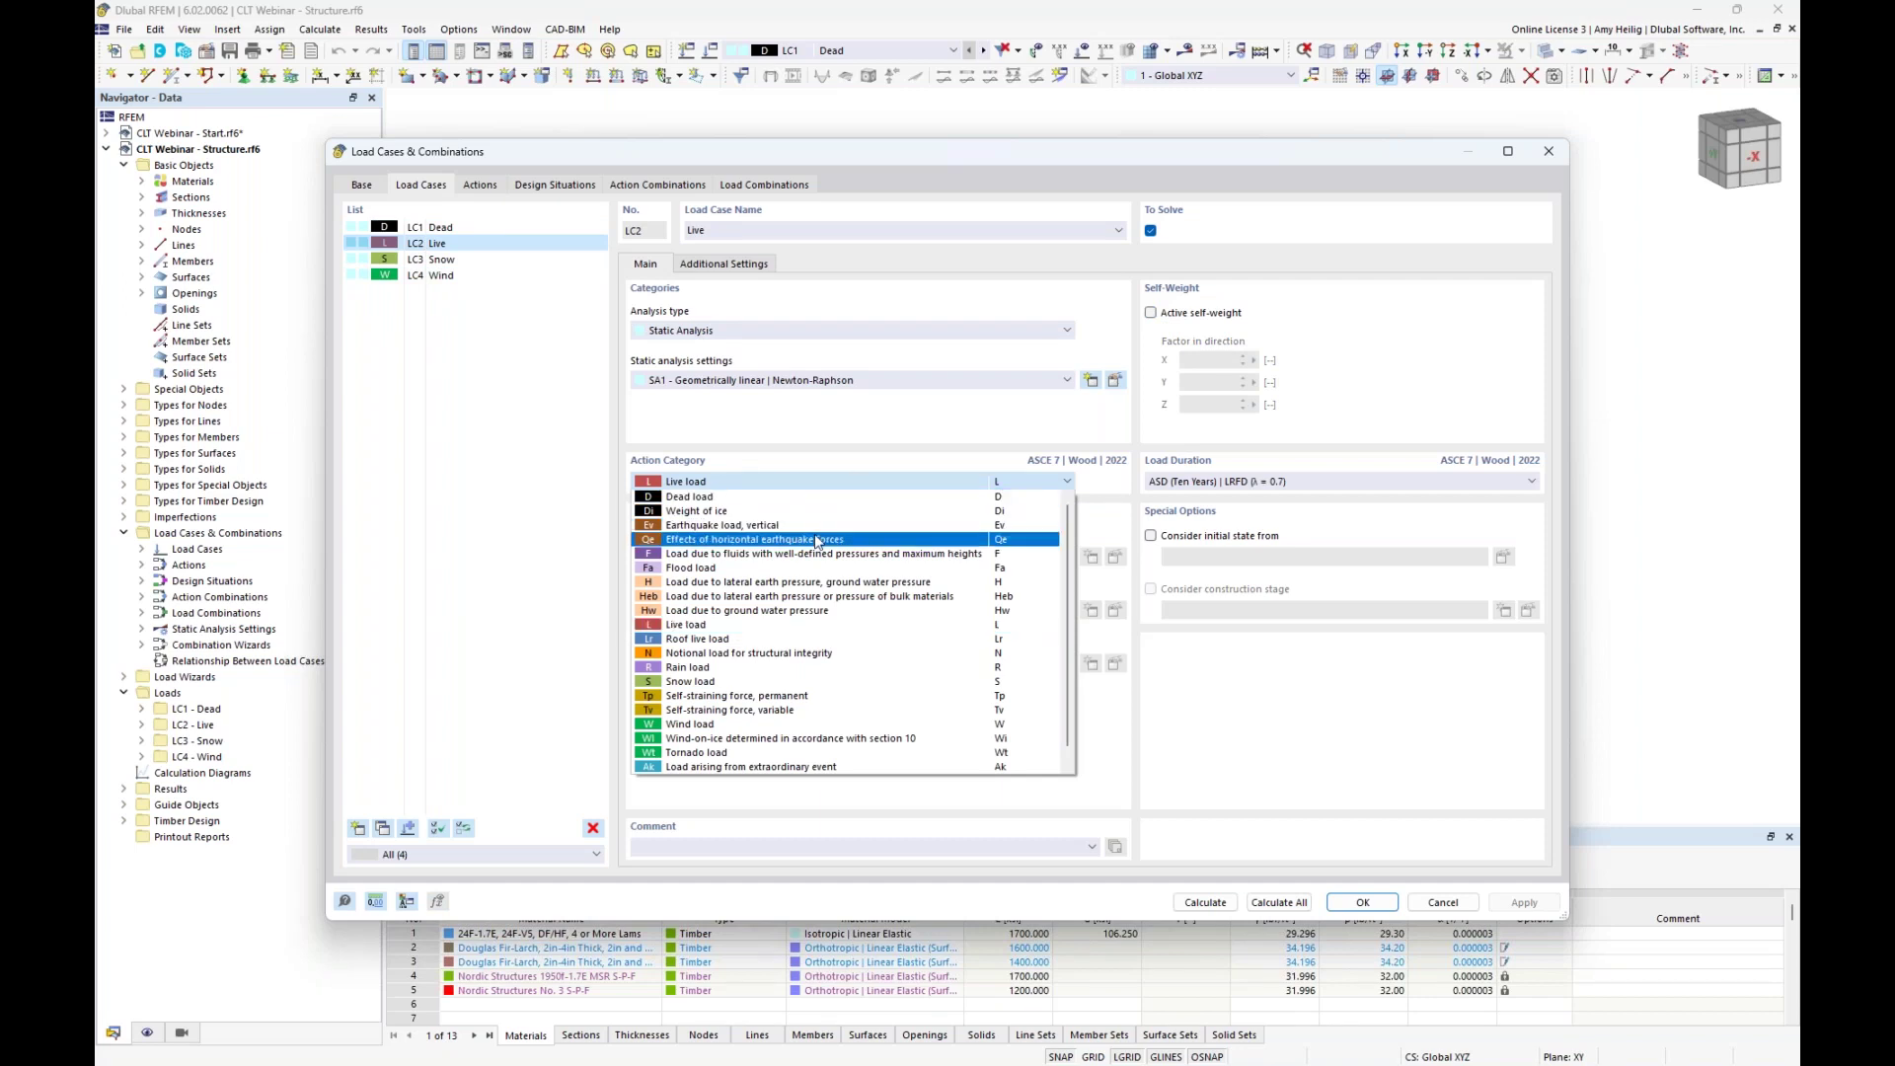
{"action": "left_click", "coordinate": [872, 431]}
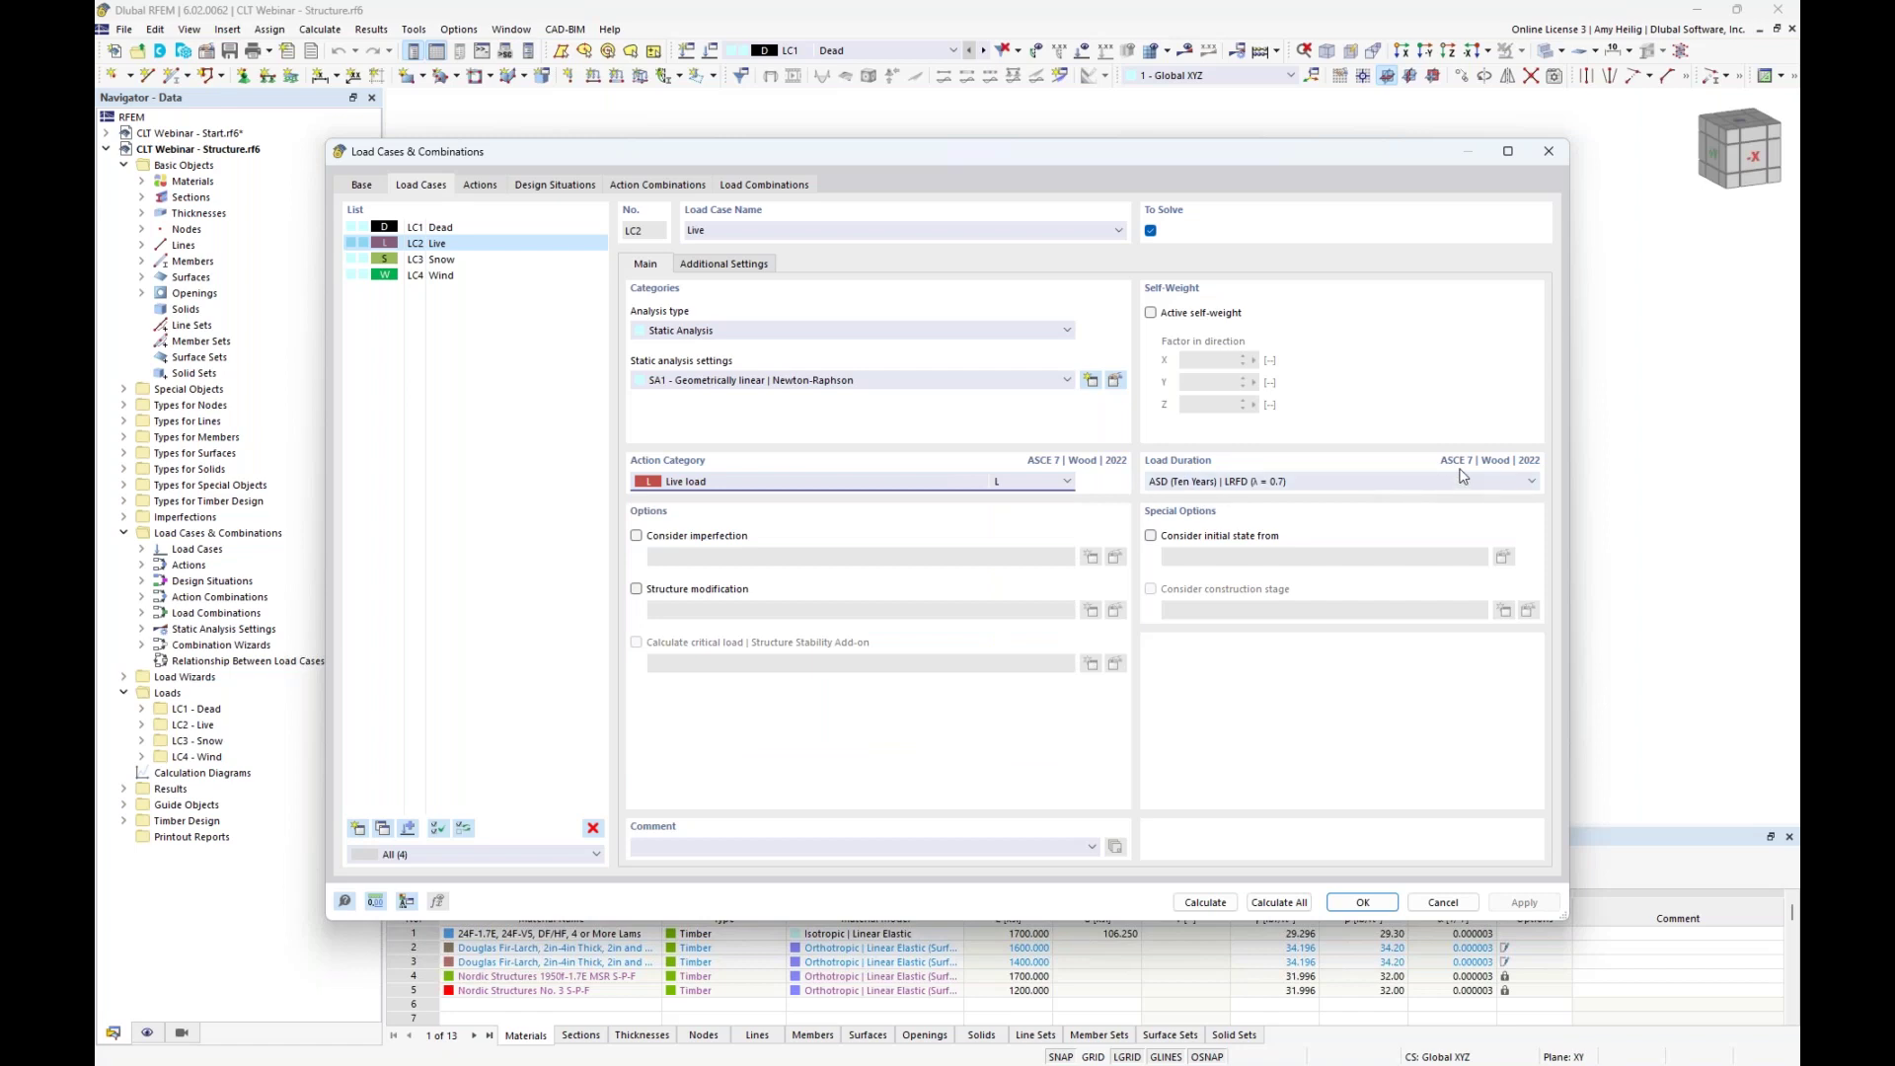
{"action": "left_click", "coordinate": [1348, 491]}
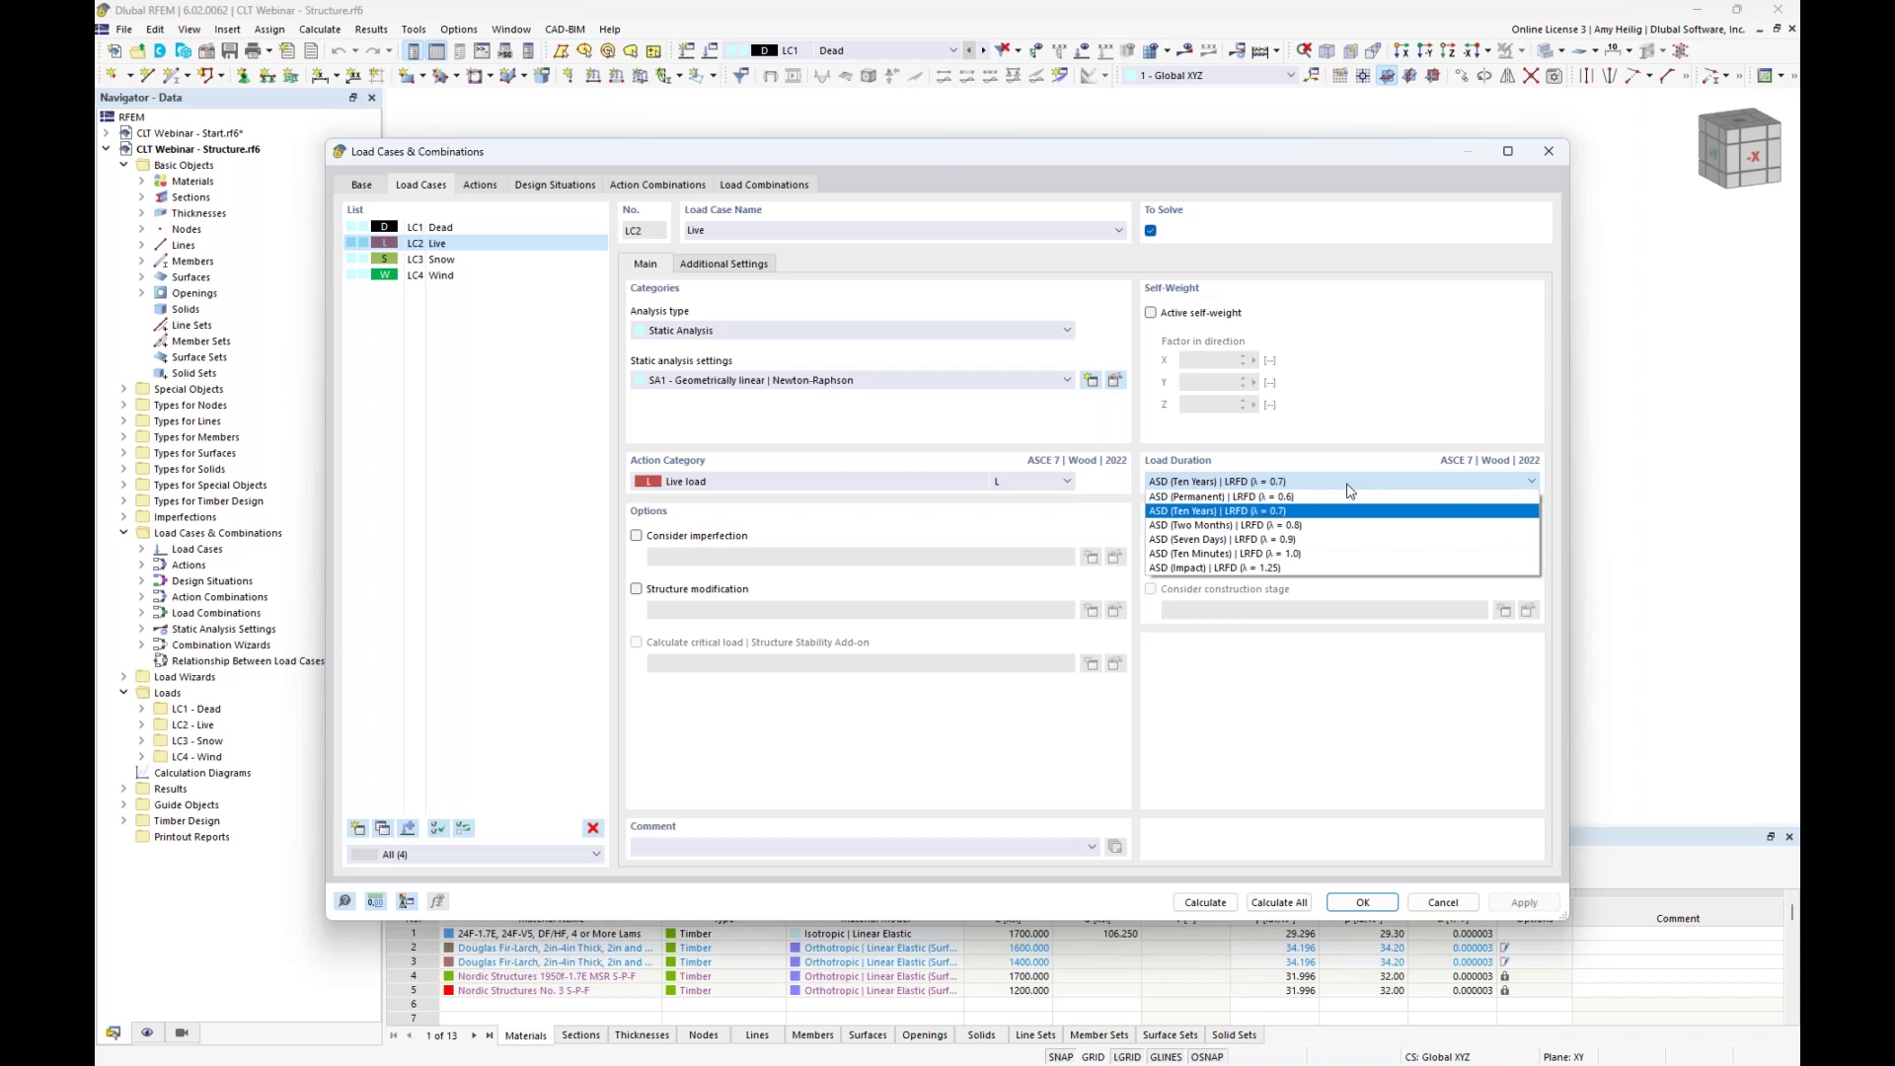
Review the LRFD, ASD and serviceability design situations, reading the combination rules for Section 2.4 (ASD), 1. to 7.
{"action": "left_click", "coordinate": [1363, 462]}
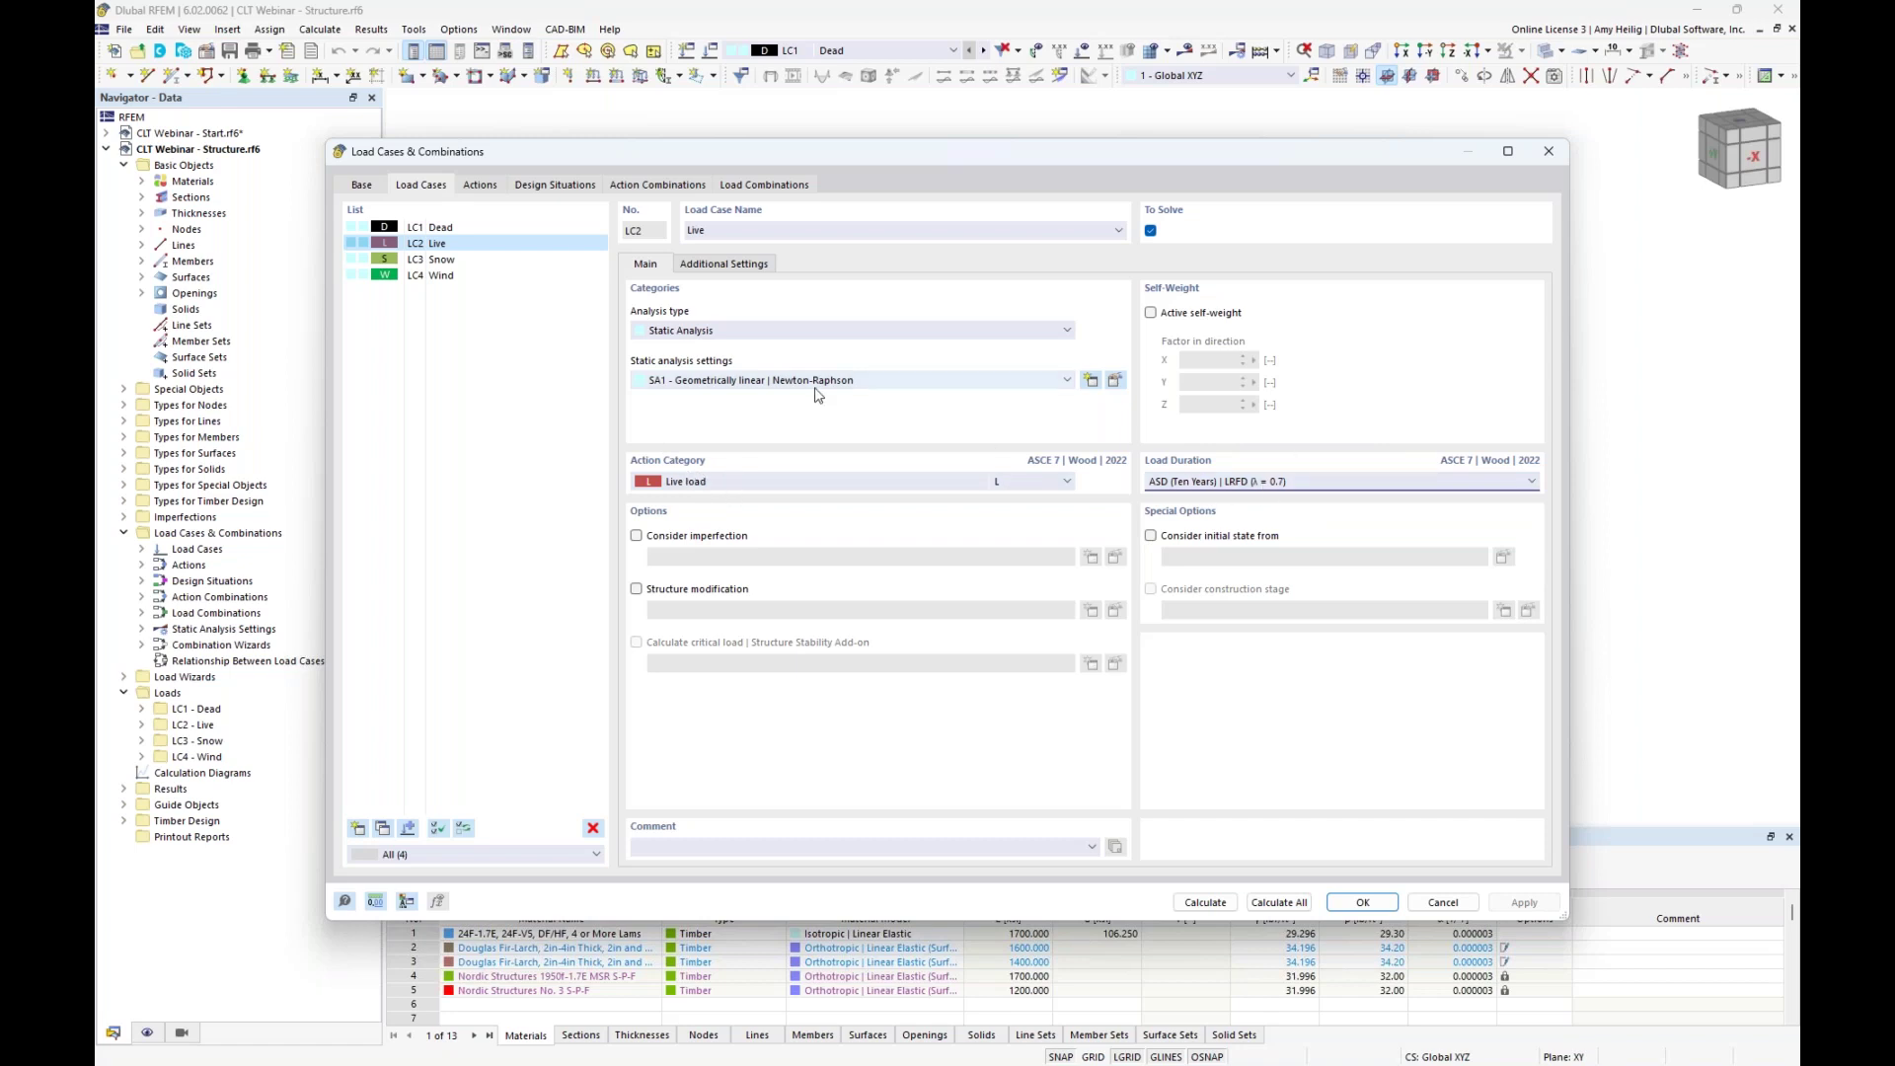
{"action": "left_click", "coordinate": [557, 188]}
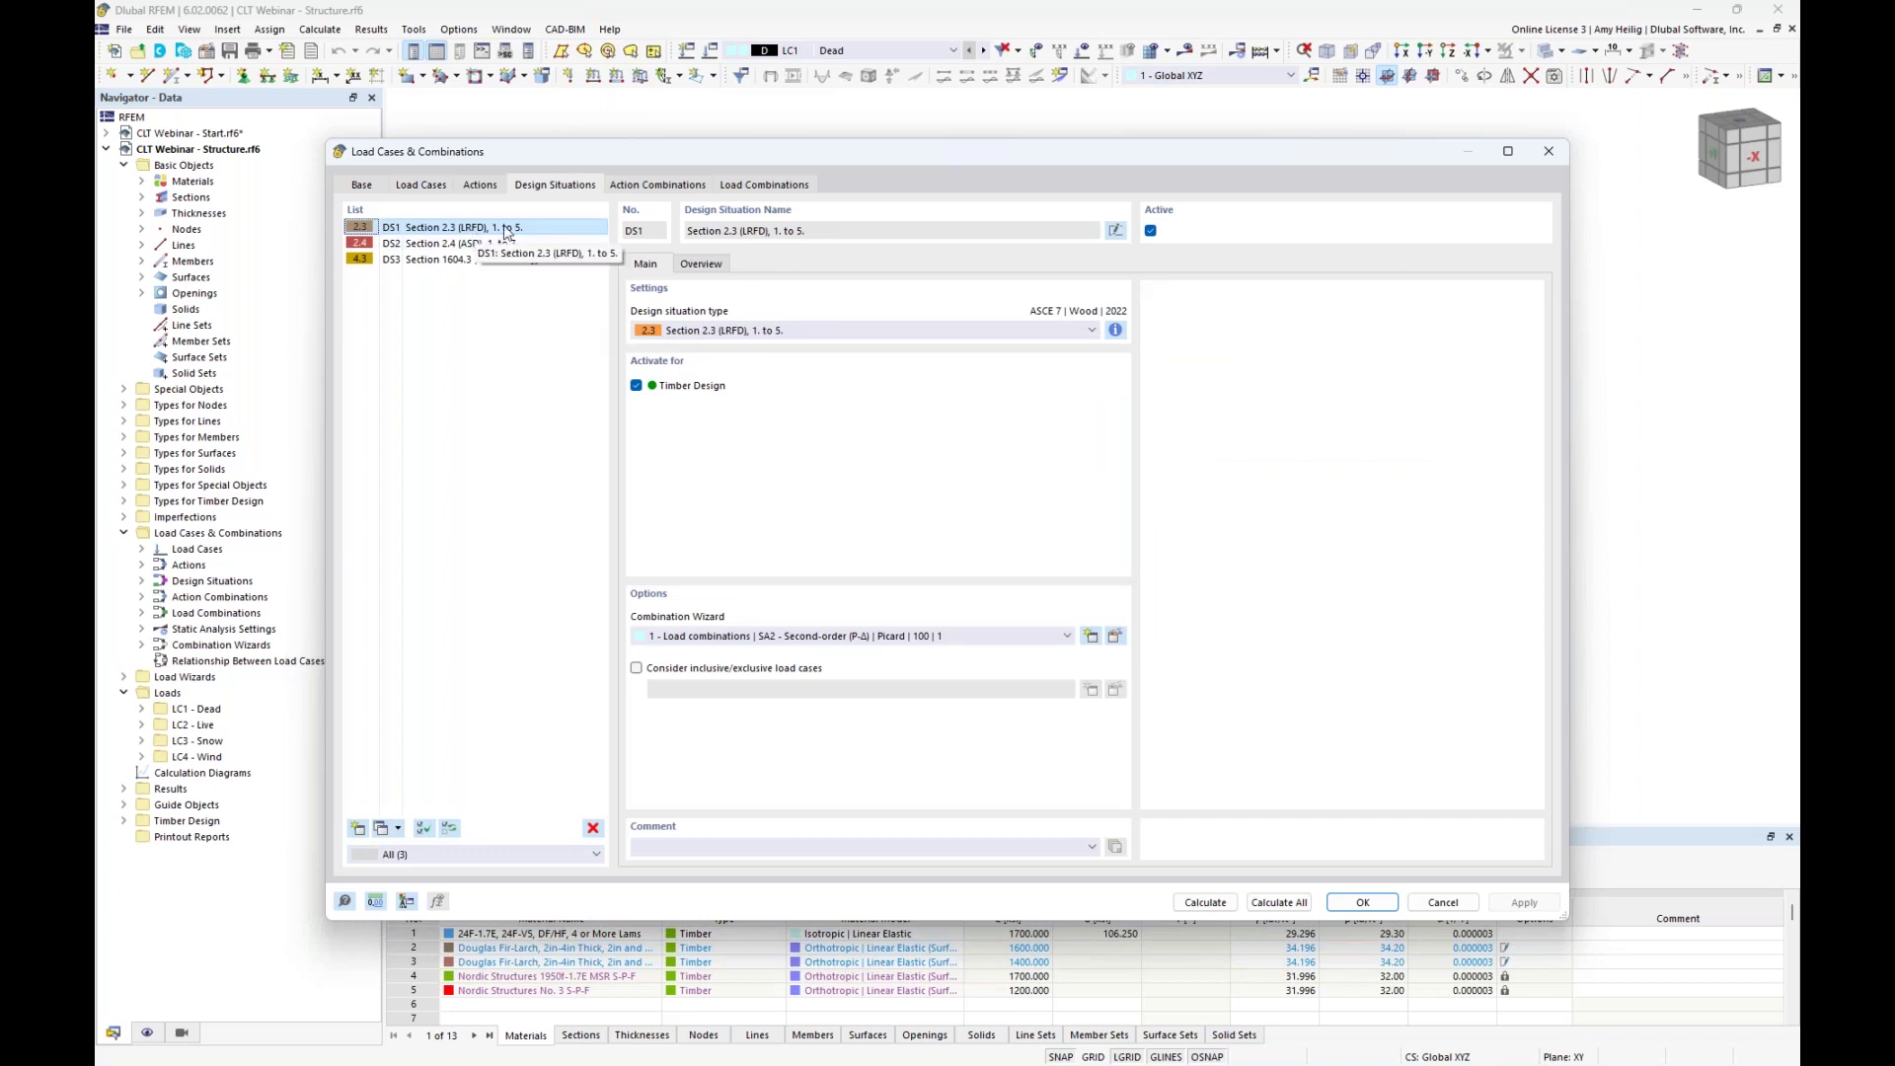
{"action": "left_click", "coordinate": [462, 245]}
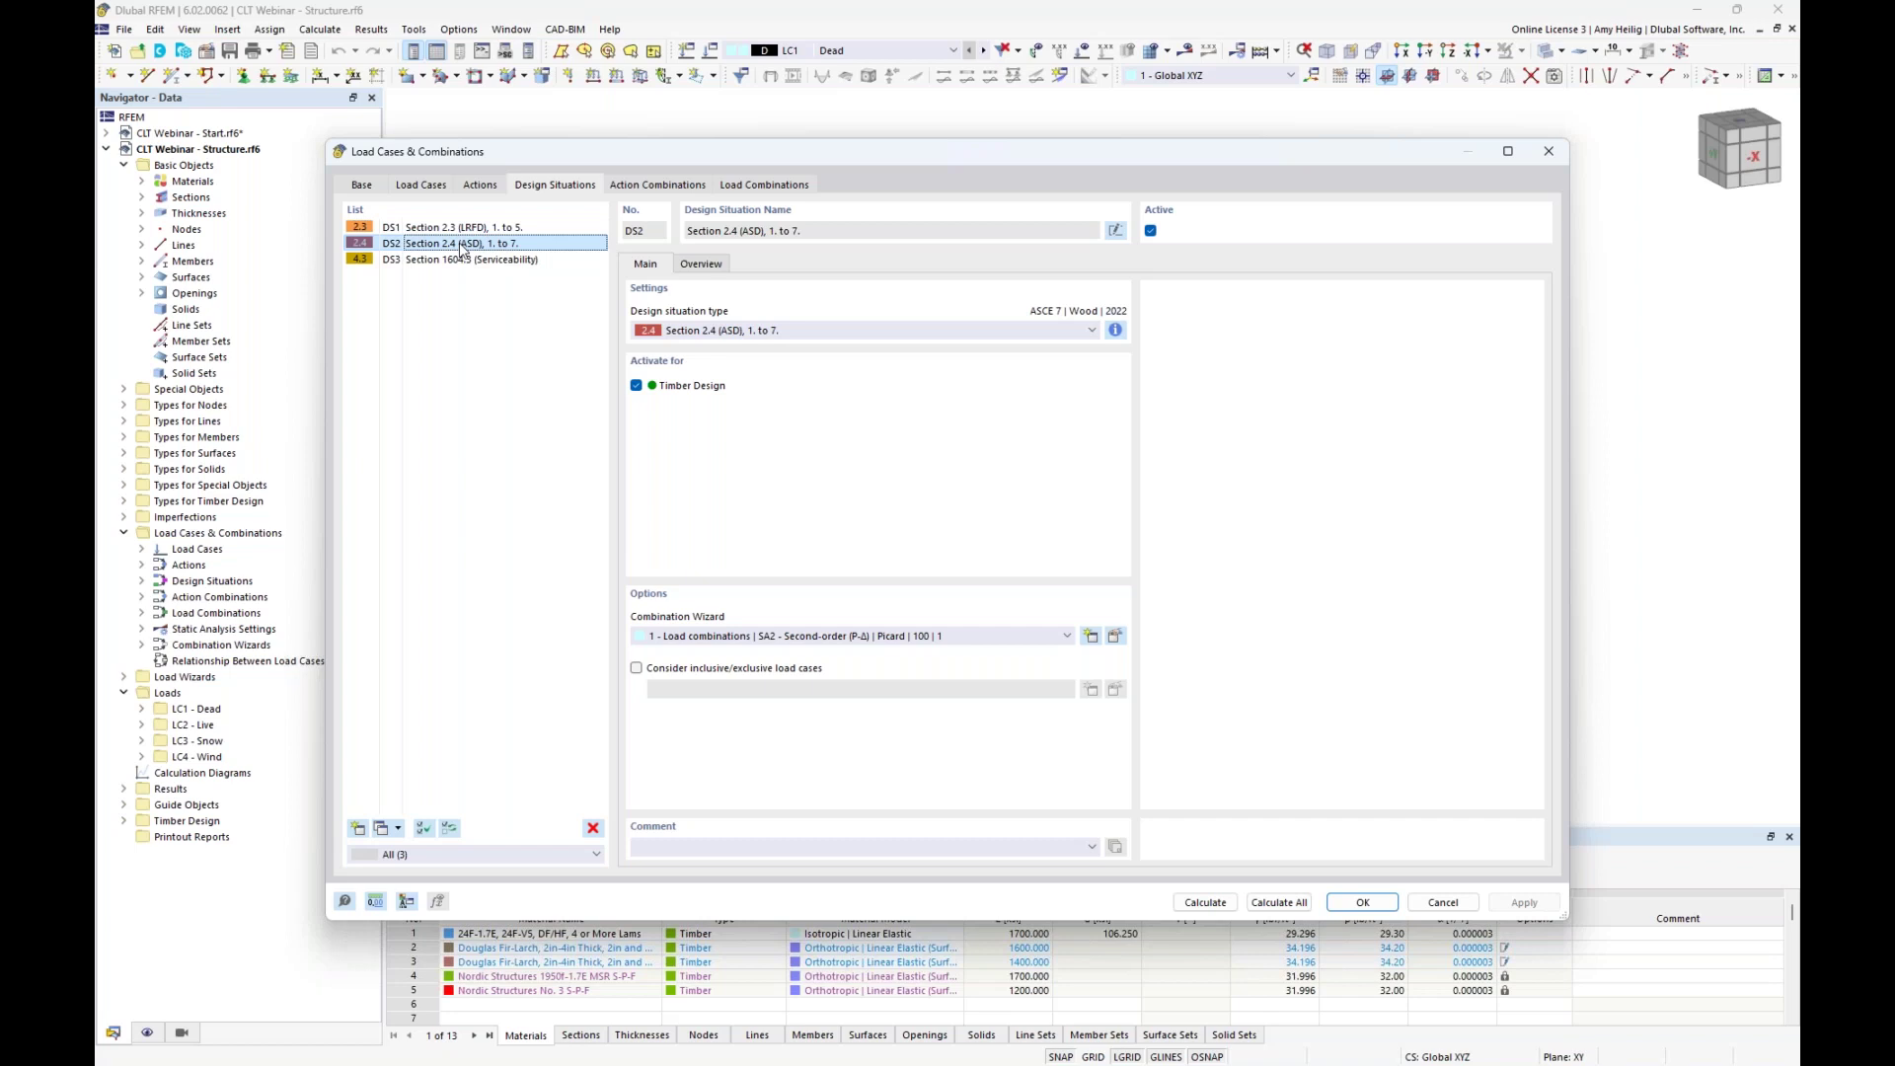
{"action": "left_click", "coordinate": [1116, 331]}
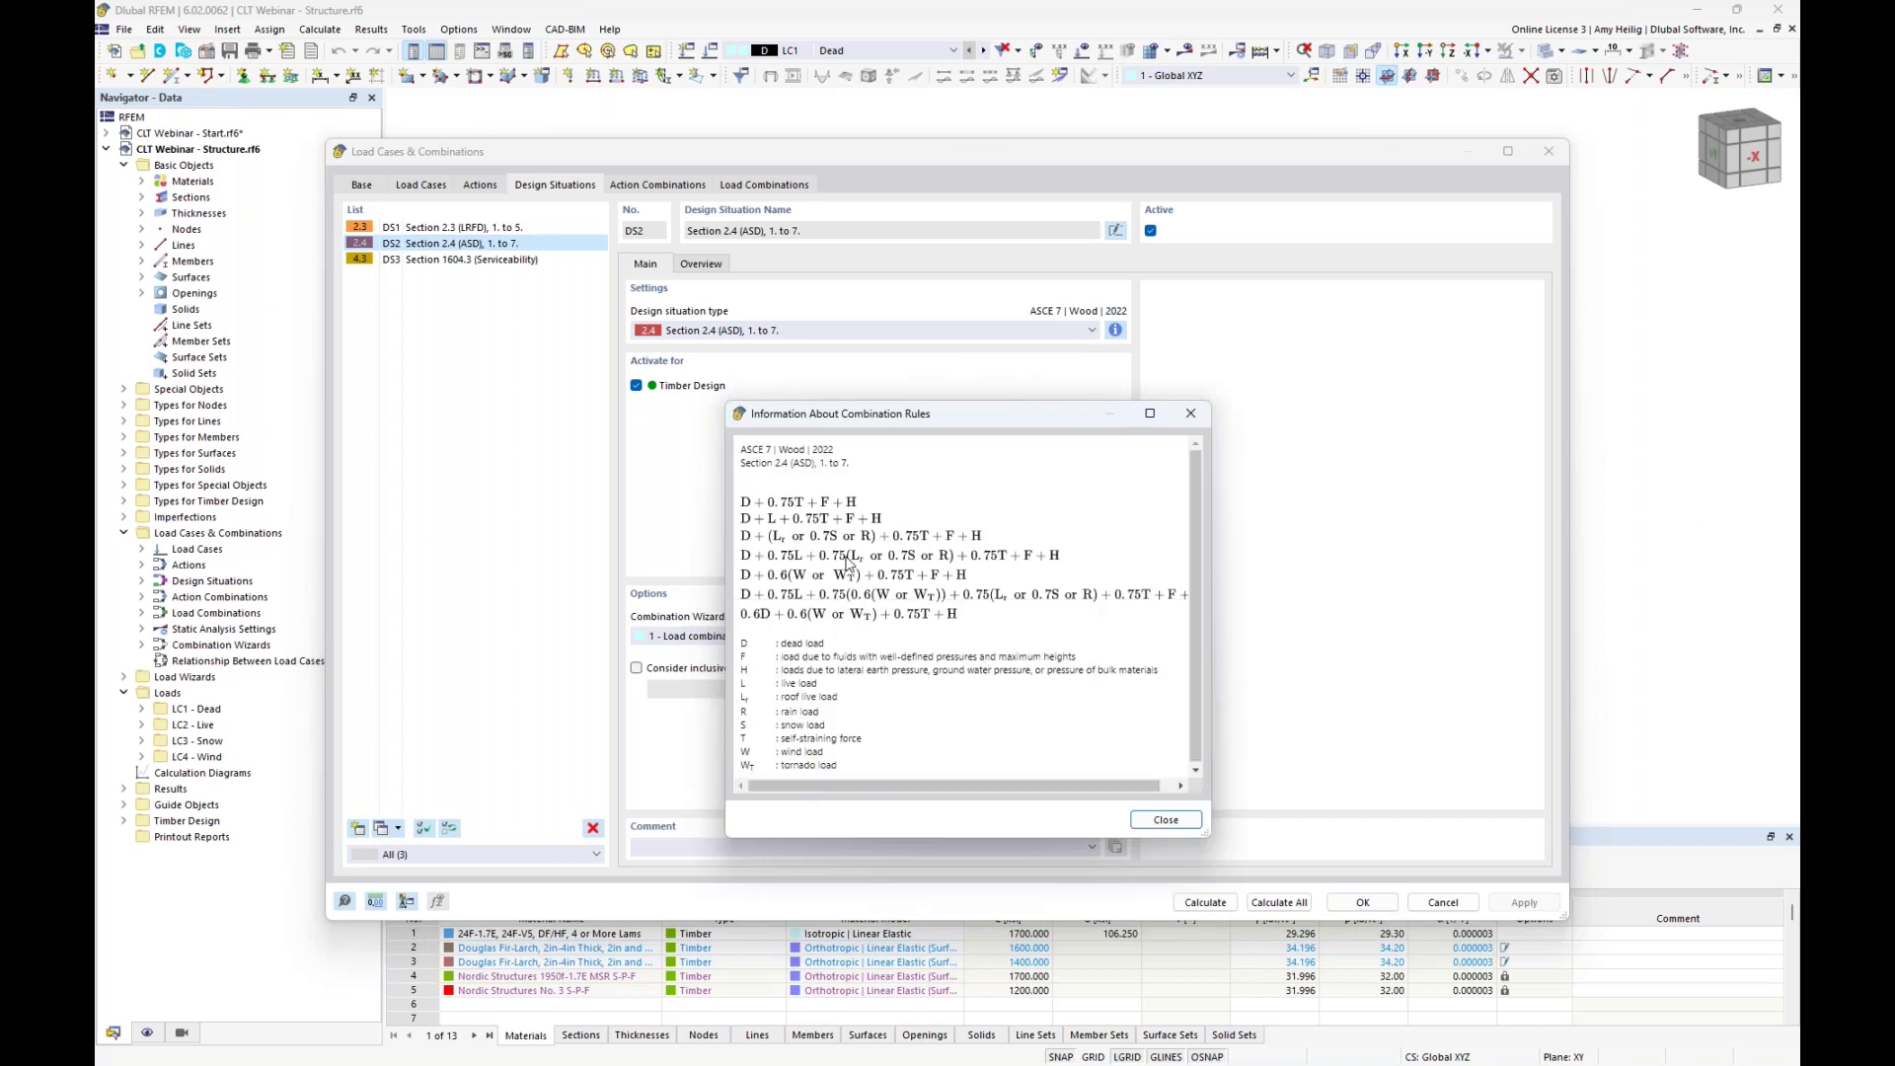
{"action": "left_click", "coordinate": [1191, 414]}
{"action": "left_click", "coordinate": [557, 261]}
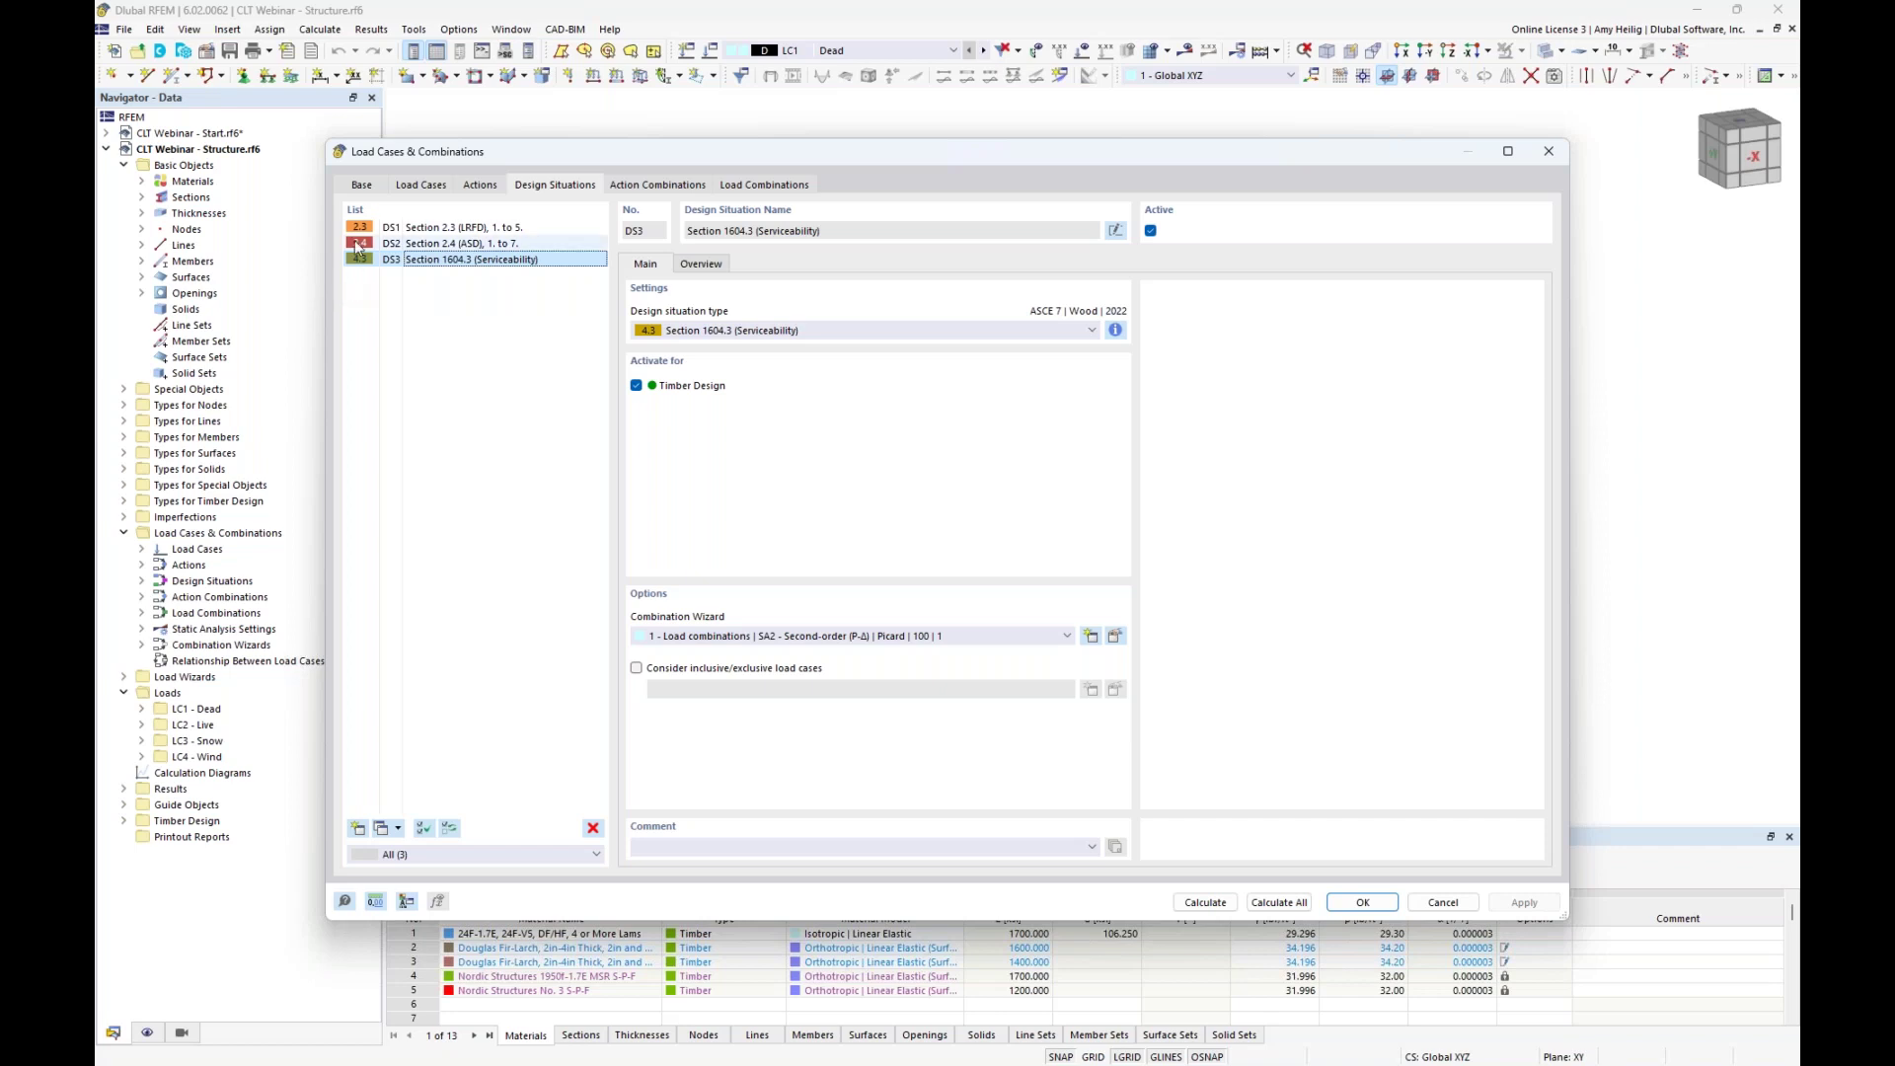
Examine the standard groups and code editions available for load case classification and the combination wizard.
{"action": "left_click", "coordinate": [362, 185]}
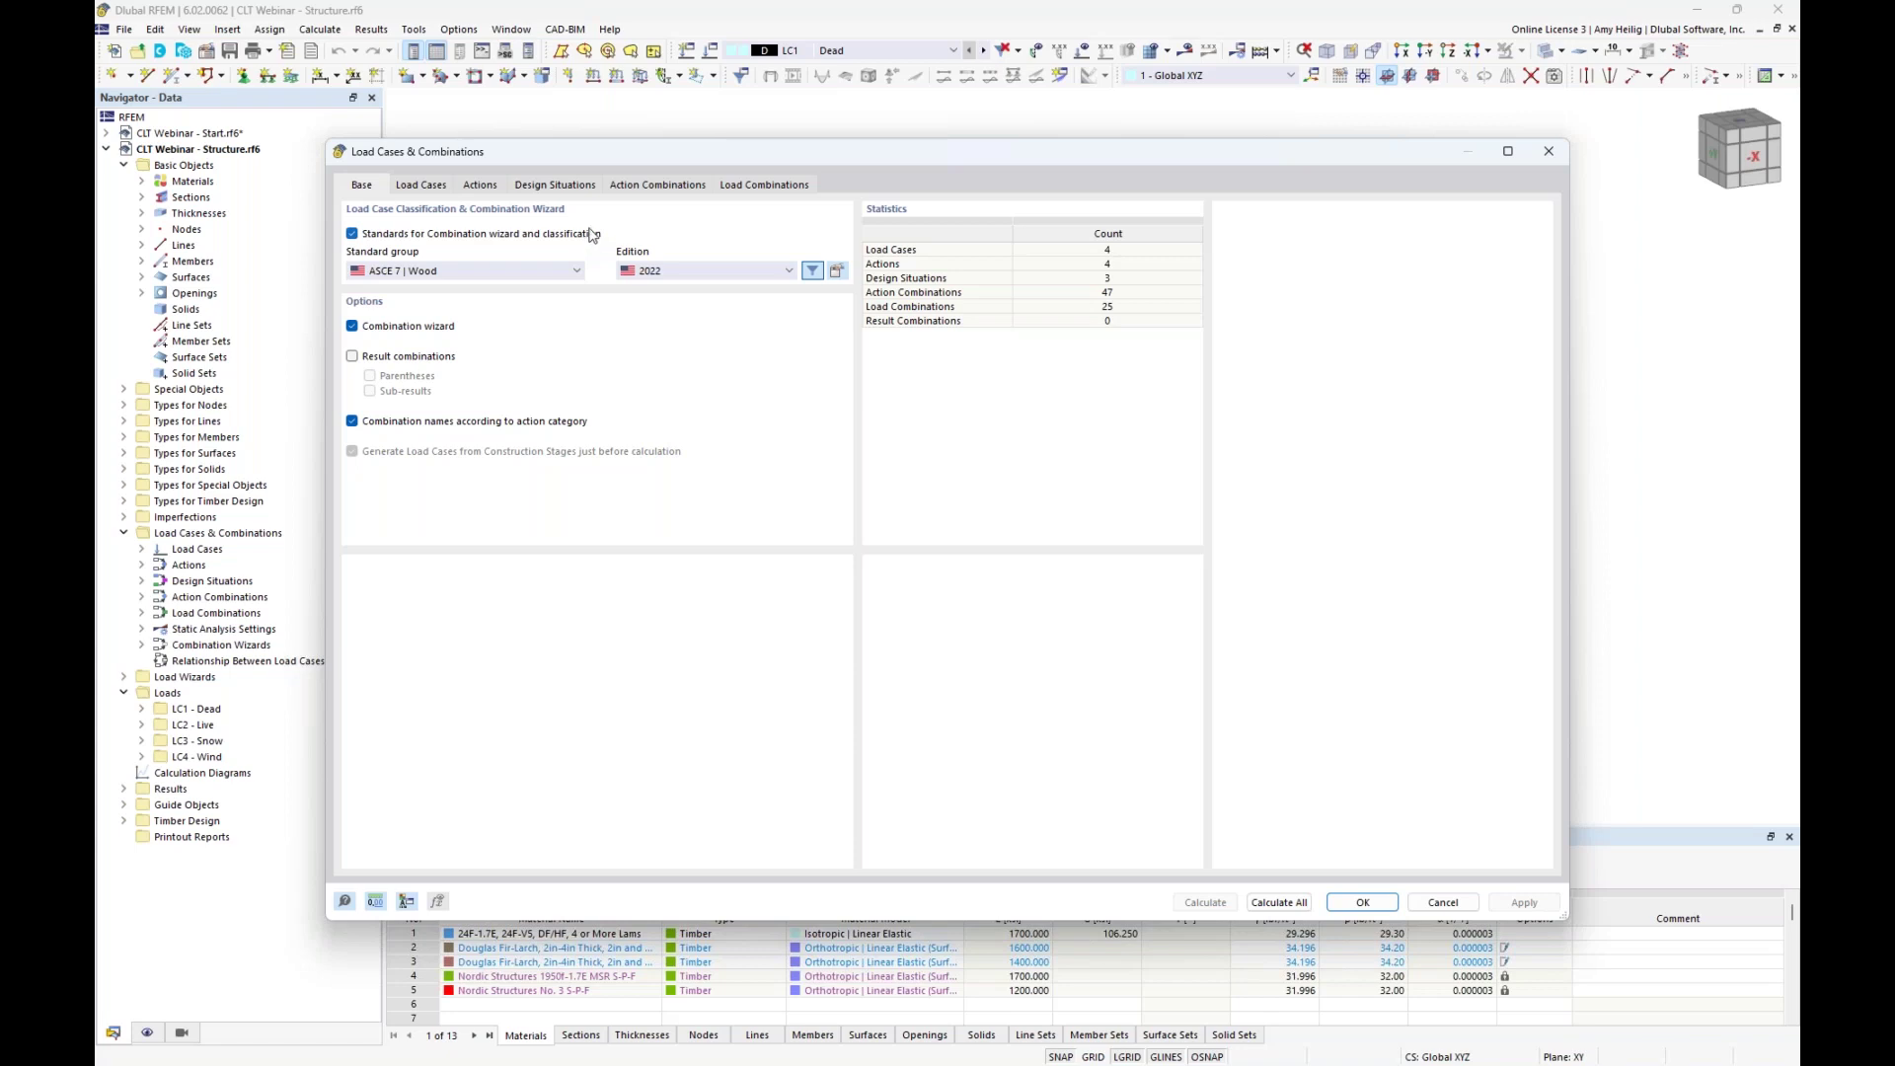
{"action": "left_click", "coordinate": [451, 273]}
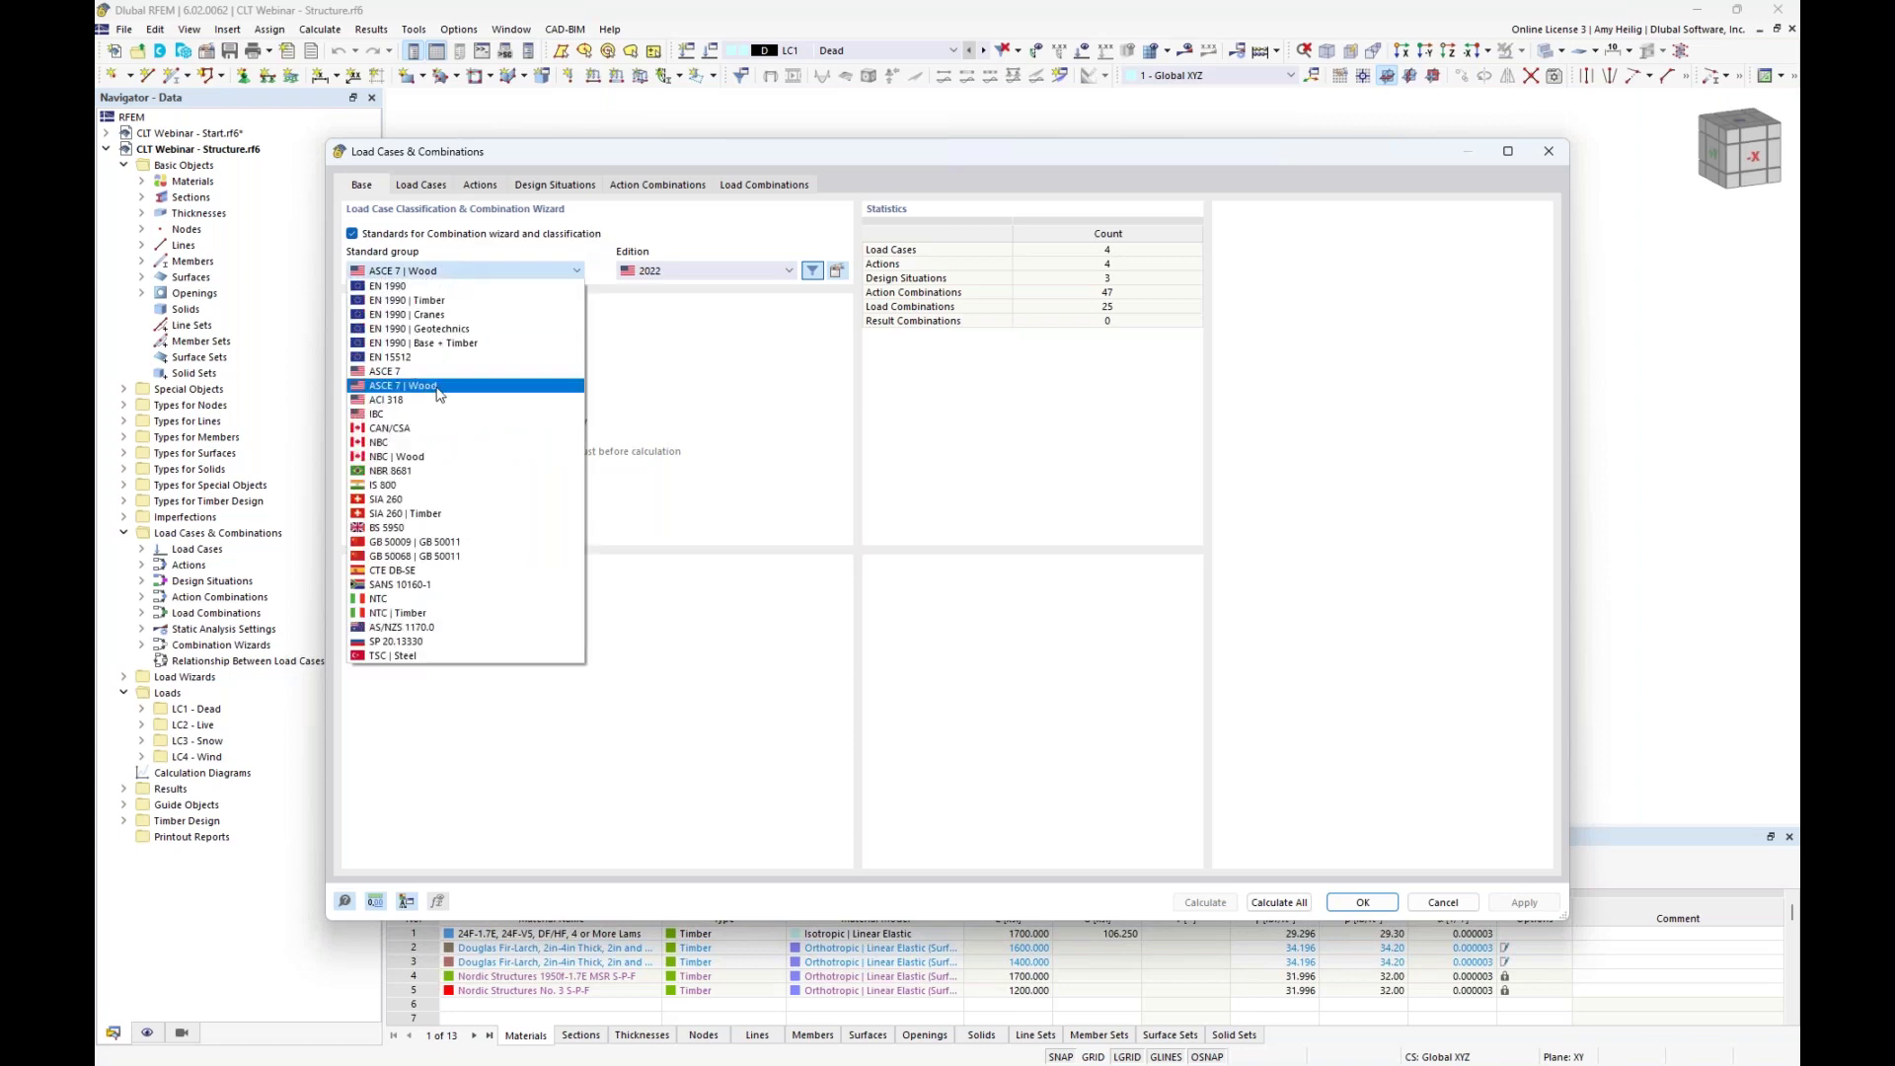
{"action": "left_click", "coordinate": [646, 385]}
{"action": "left_click", "coordinate": [686, 272]}
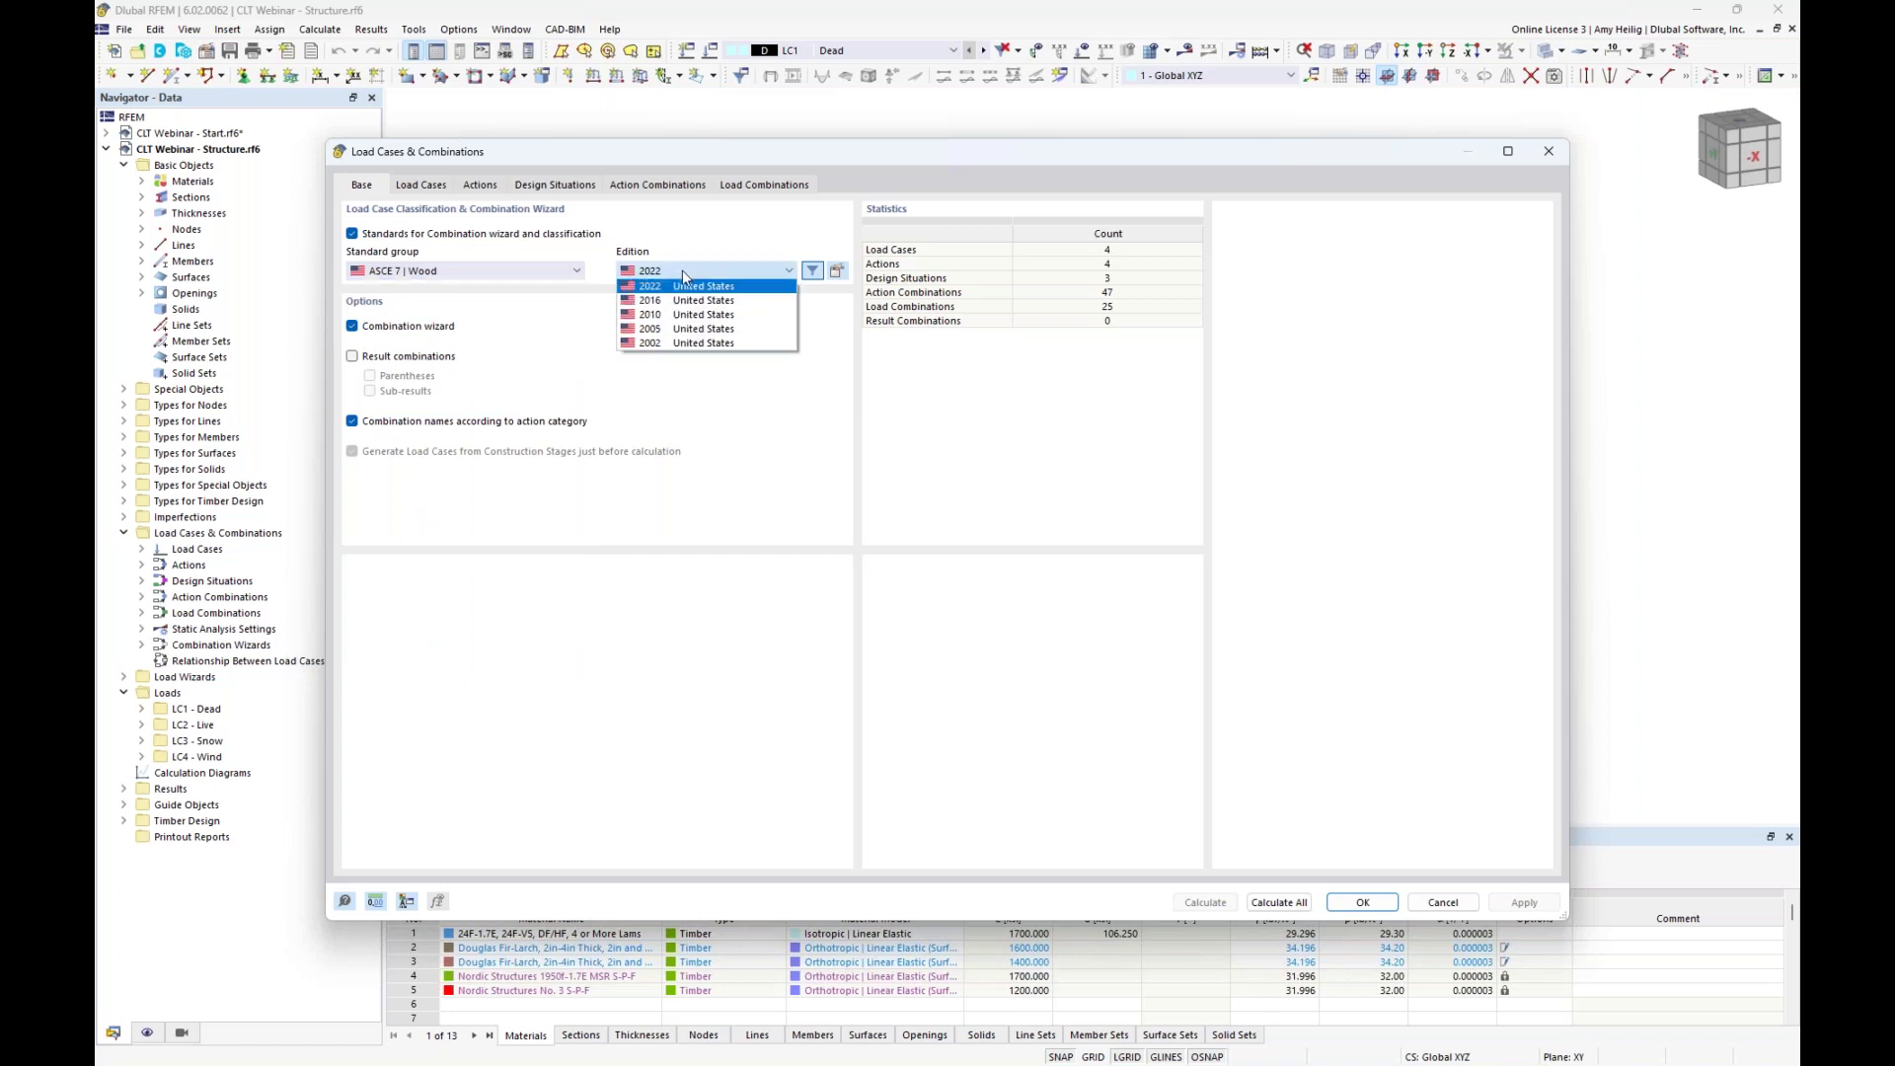
{"action": "left_click", "coordinate": [818, 328]}
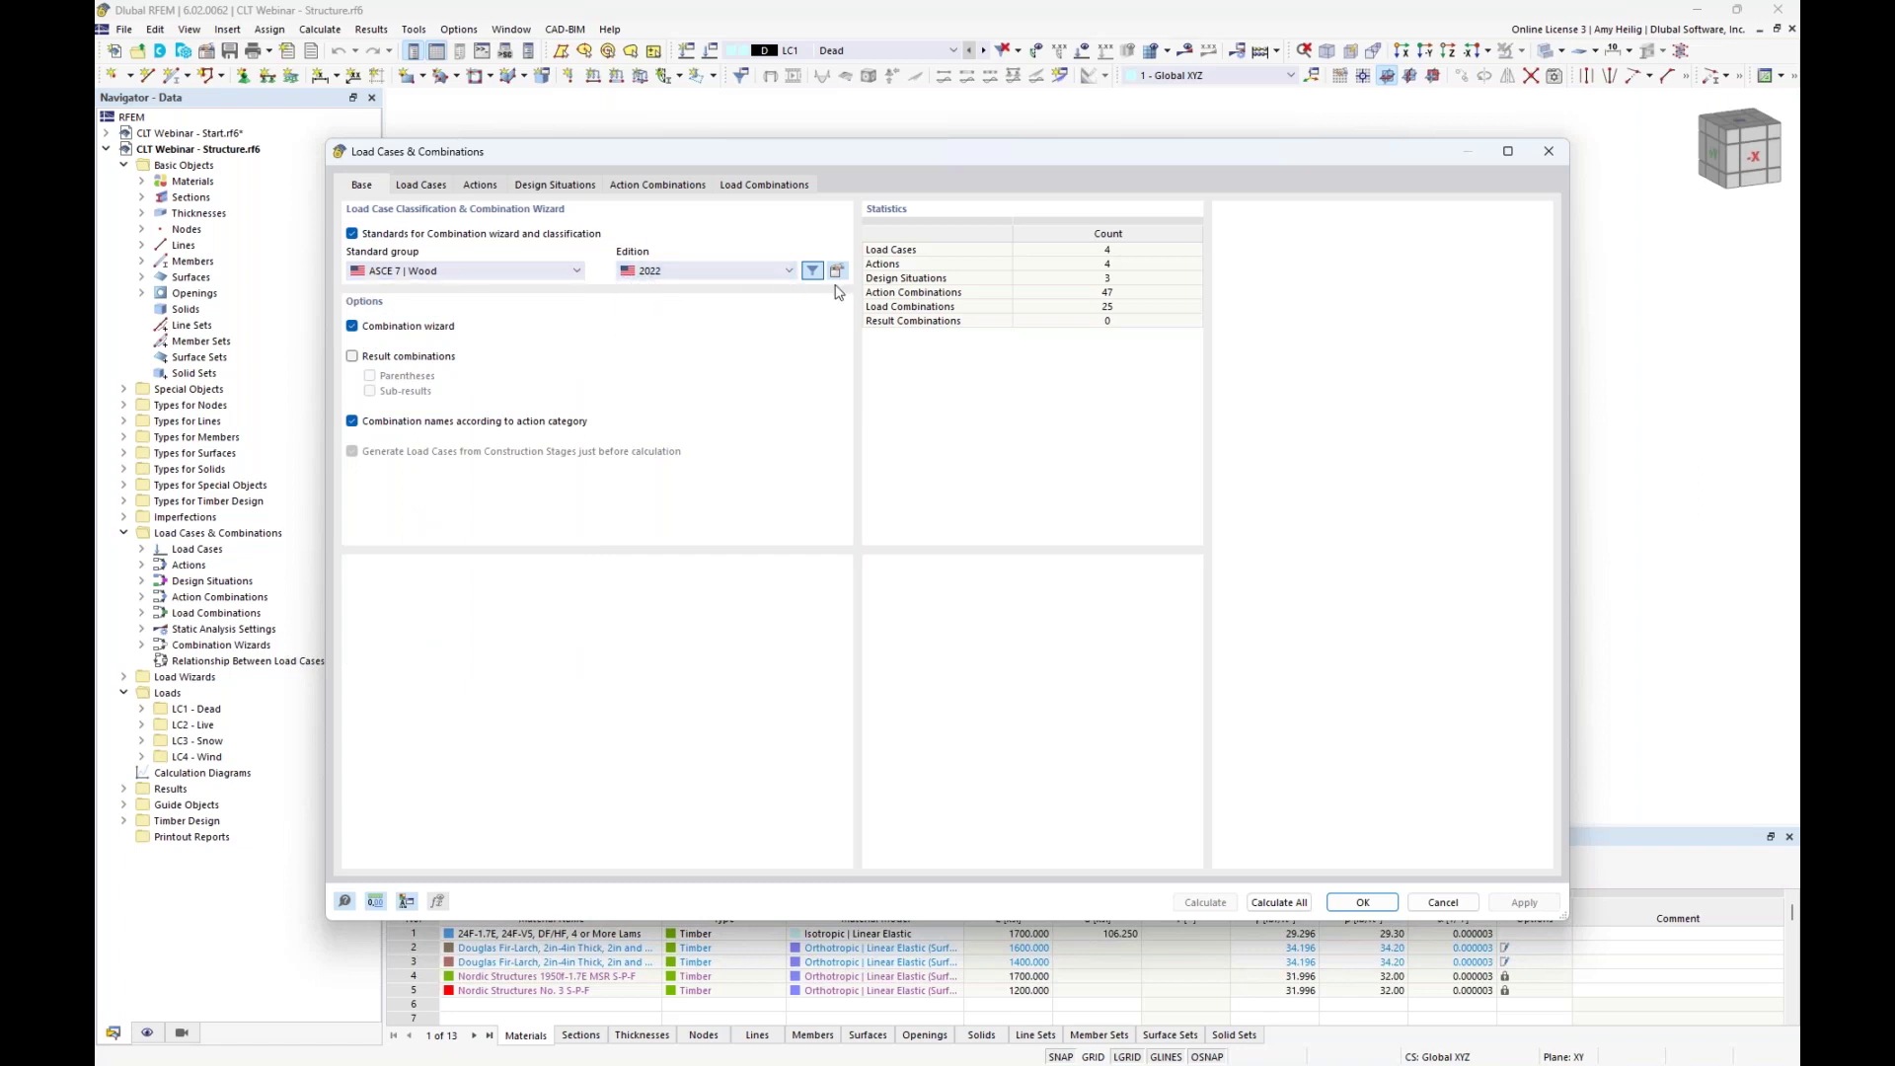
Open the partial factor settings of the ASCE 7 | Wood 2022 standard and list the creep factor options for wood structures.
{"action": "left_click", "coordinate": [837, 271]}
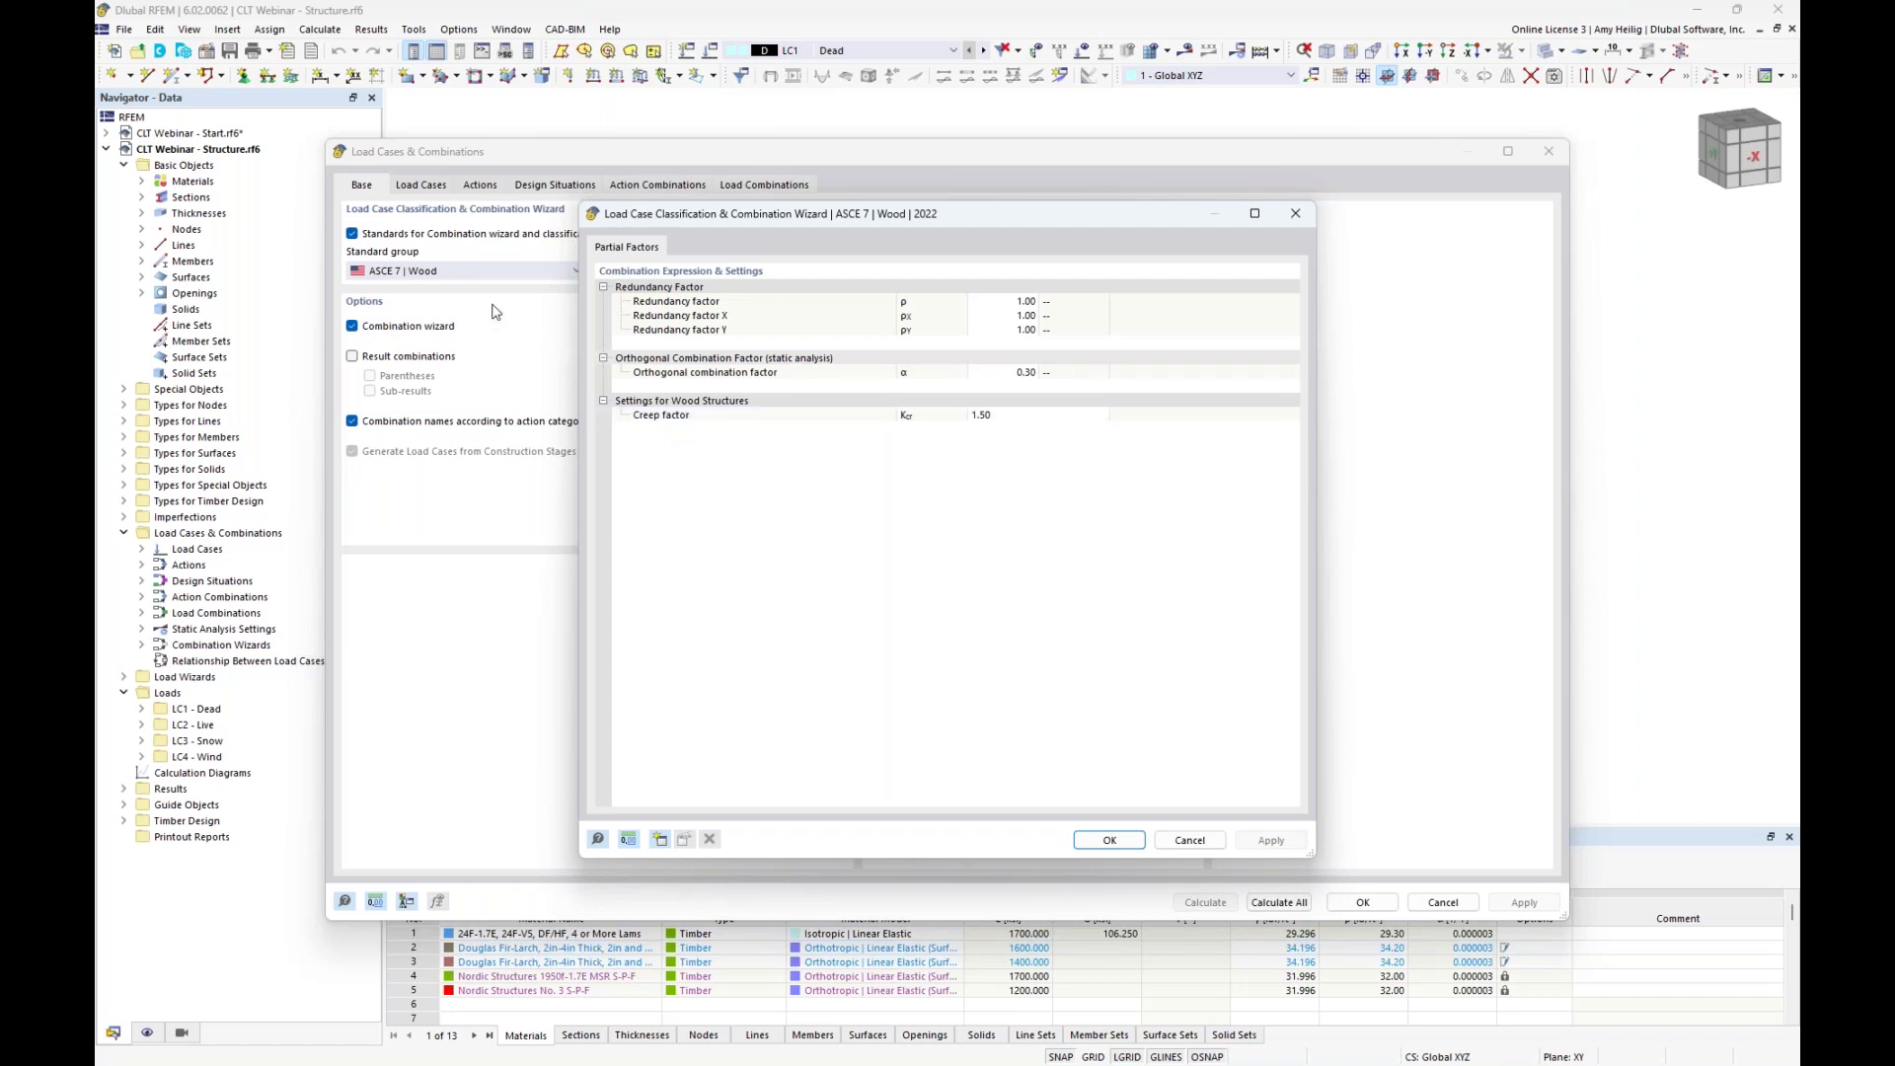
{"action": "left_click", "coordinate": [1062, 425]}
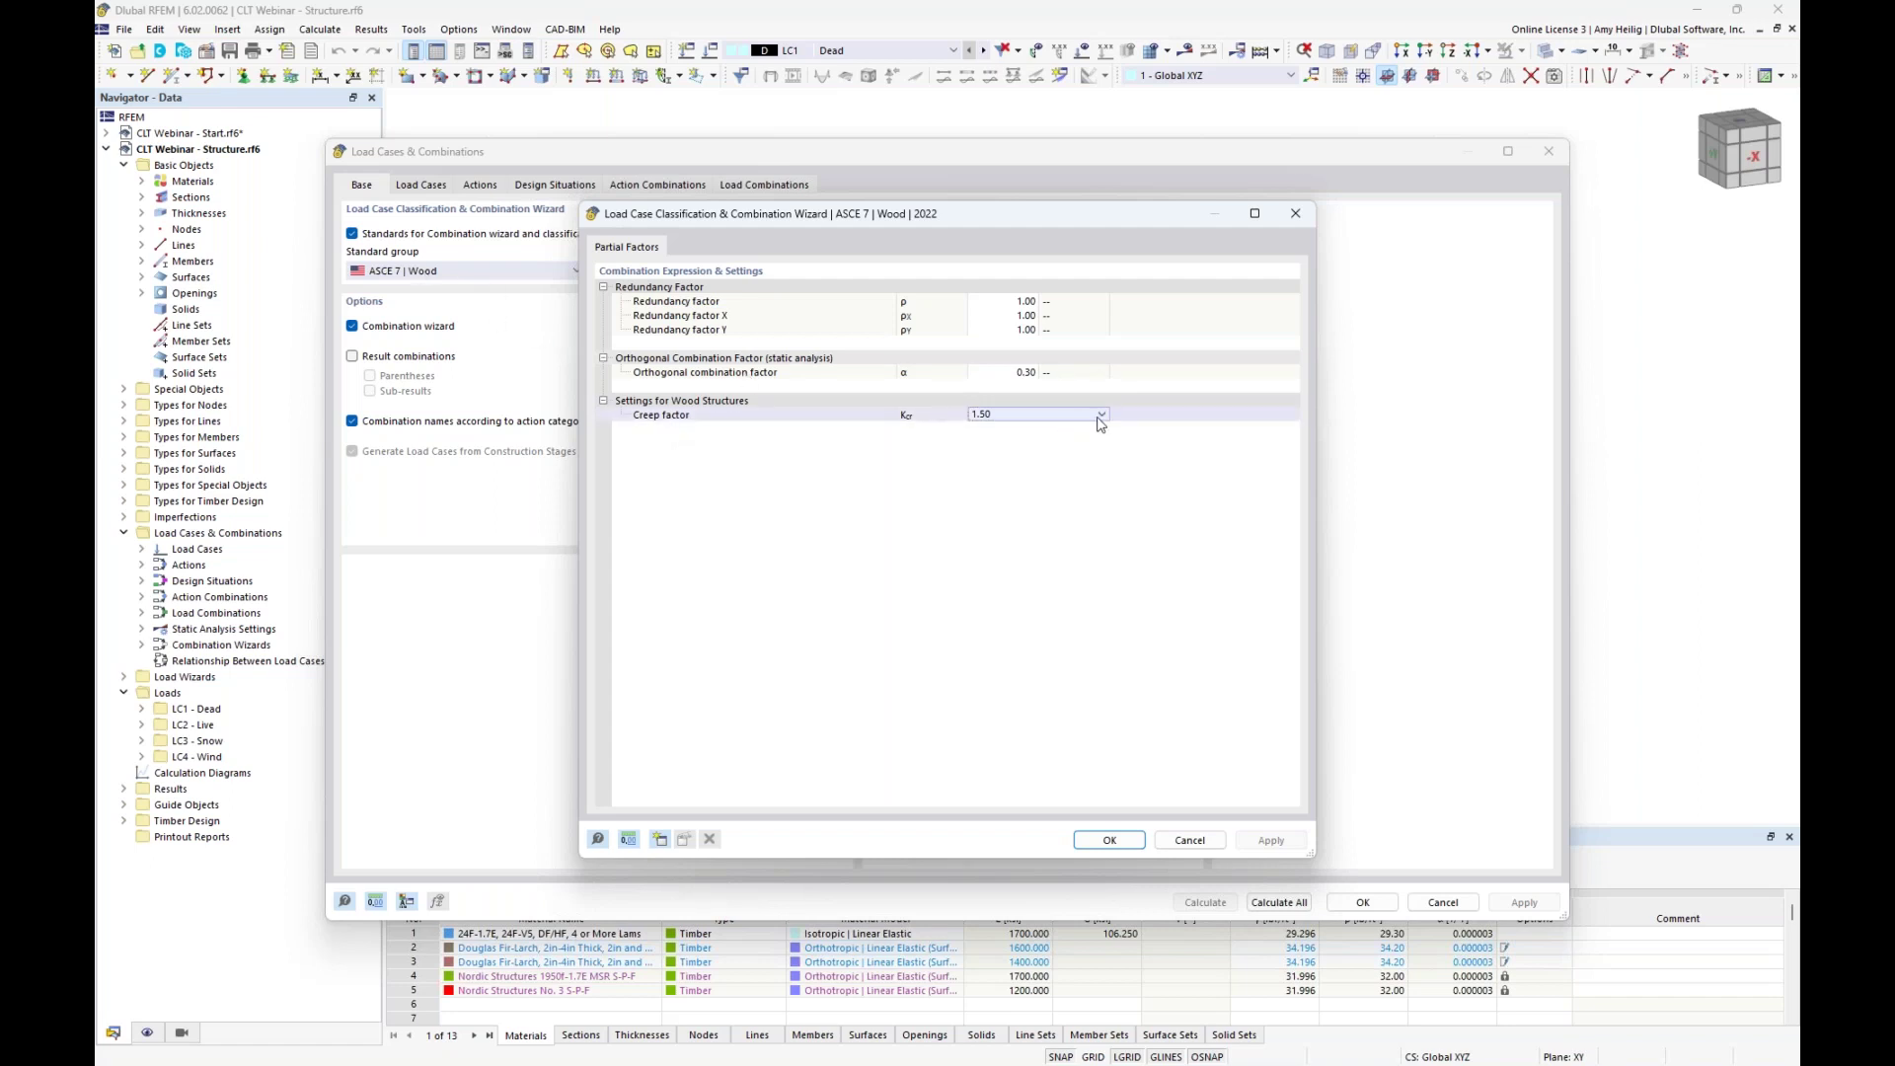
{"action": "left_click", "coordinate": [1102, 422]}
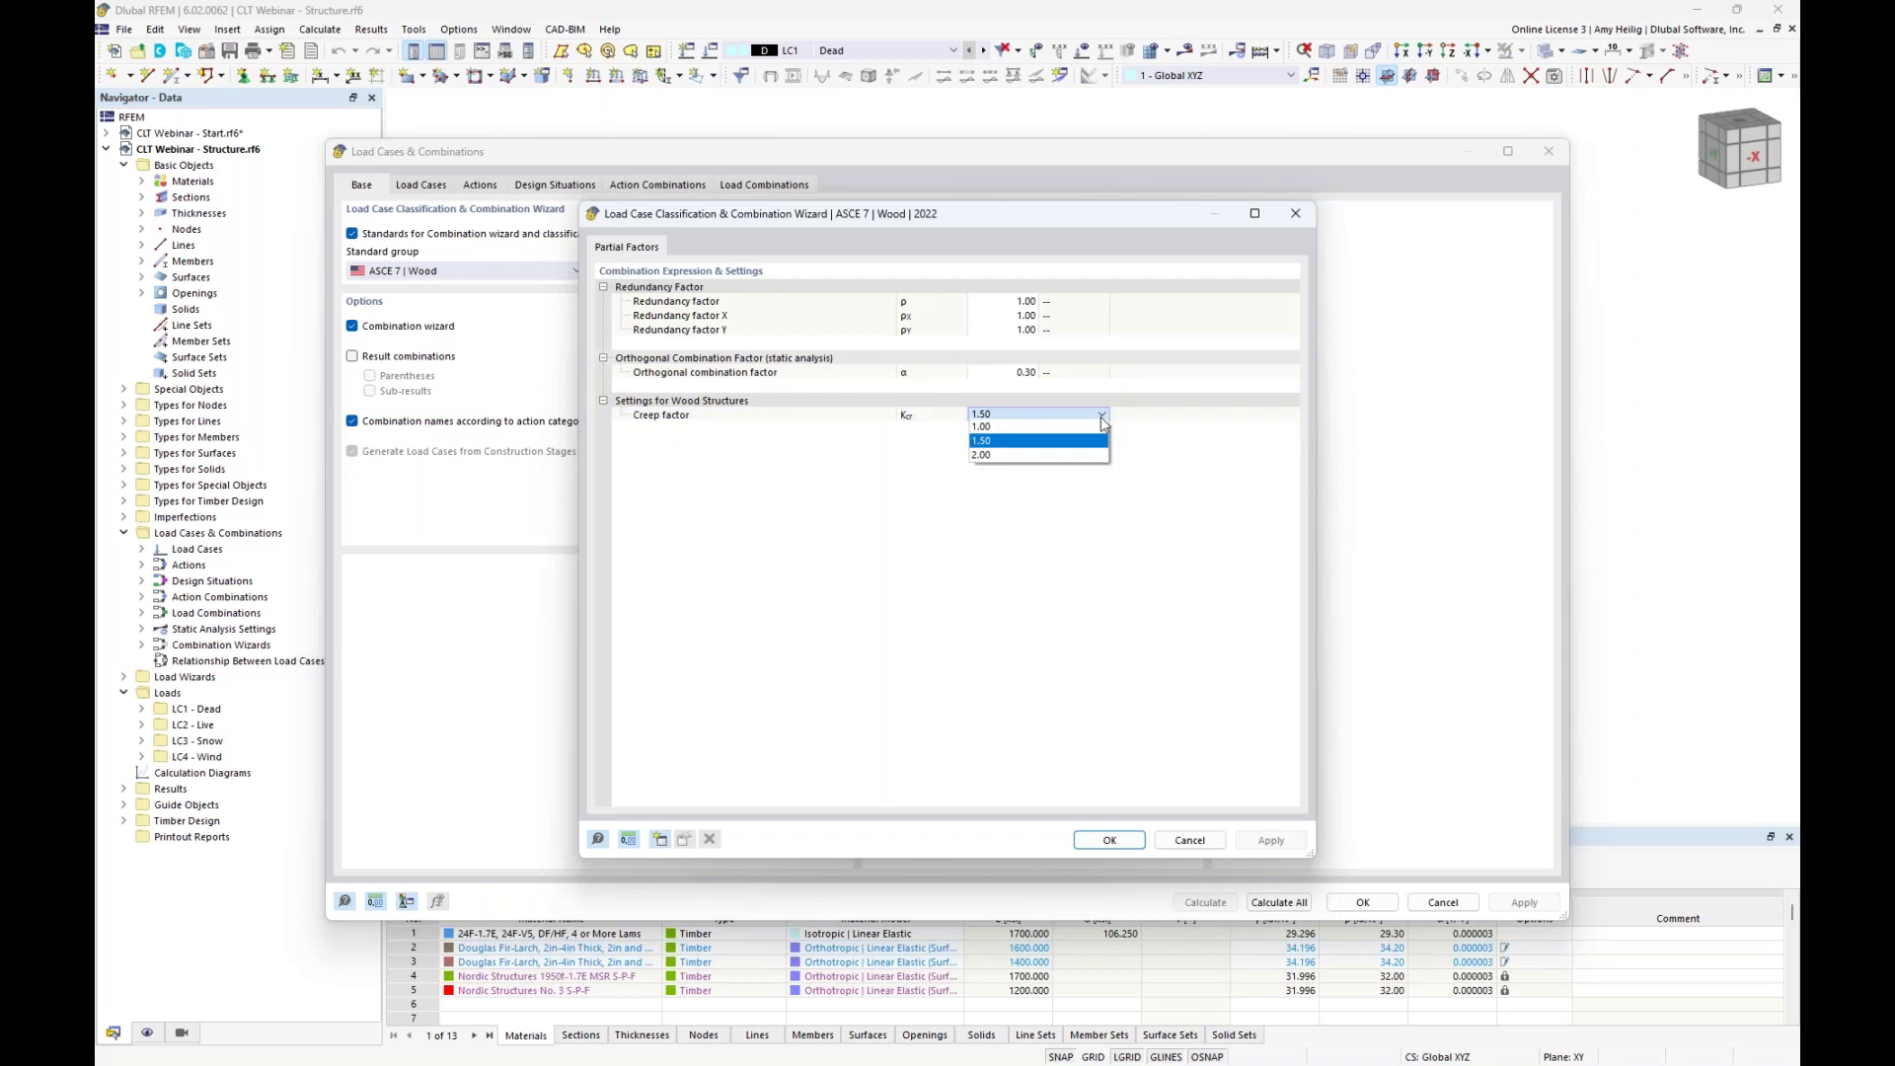
Switch to the presentation slides and show the New Creep Considerations slide.
{"action": "key", "text": "super+Tab"}
{"action": "left_click", "coordinate": [951, 254]}
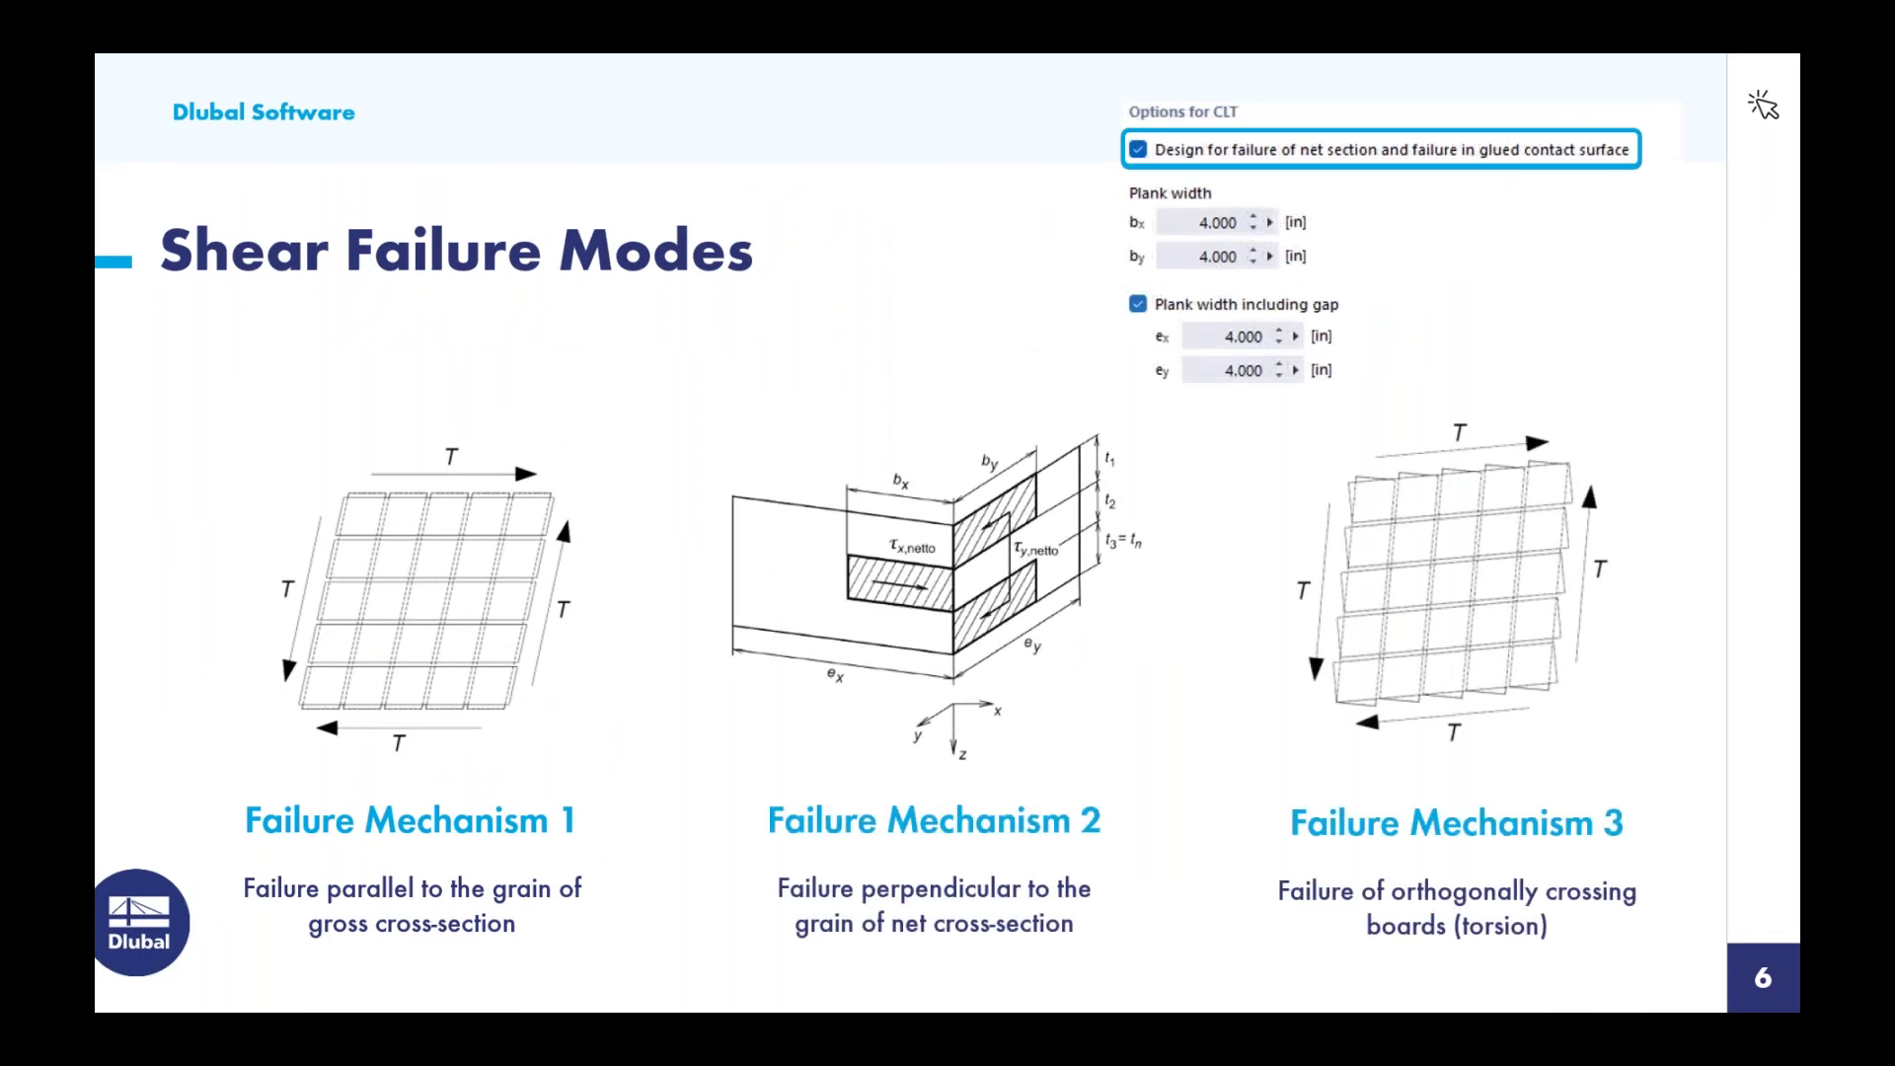
{"action": "key", "text": "Right"}
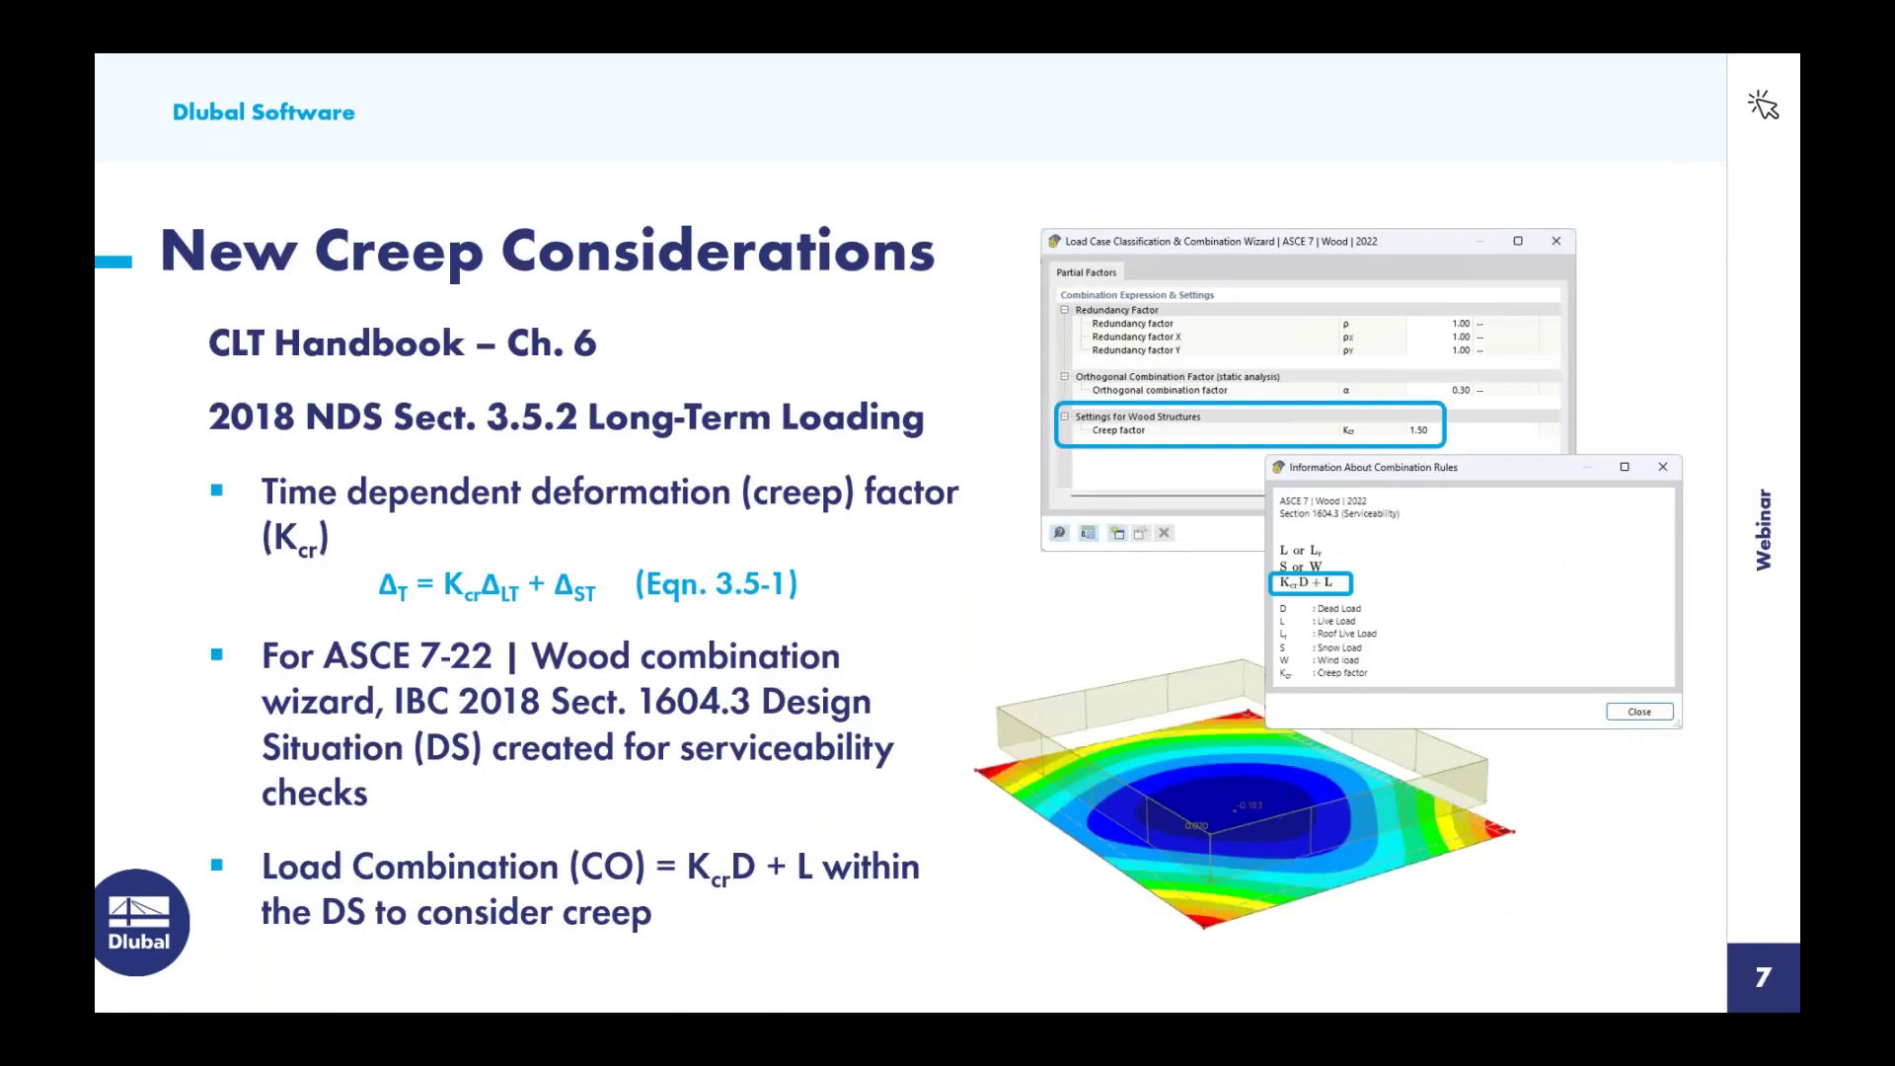
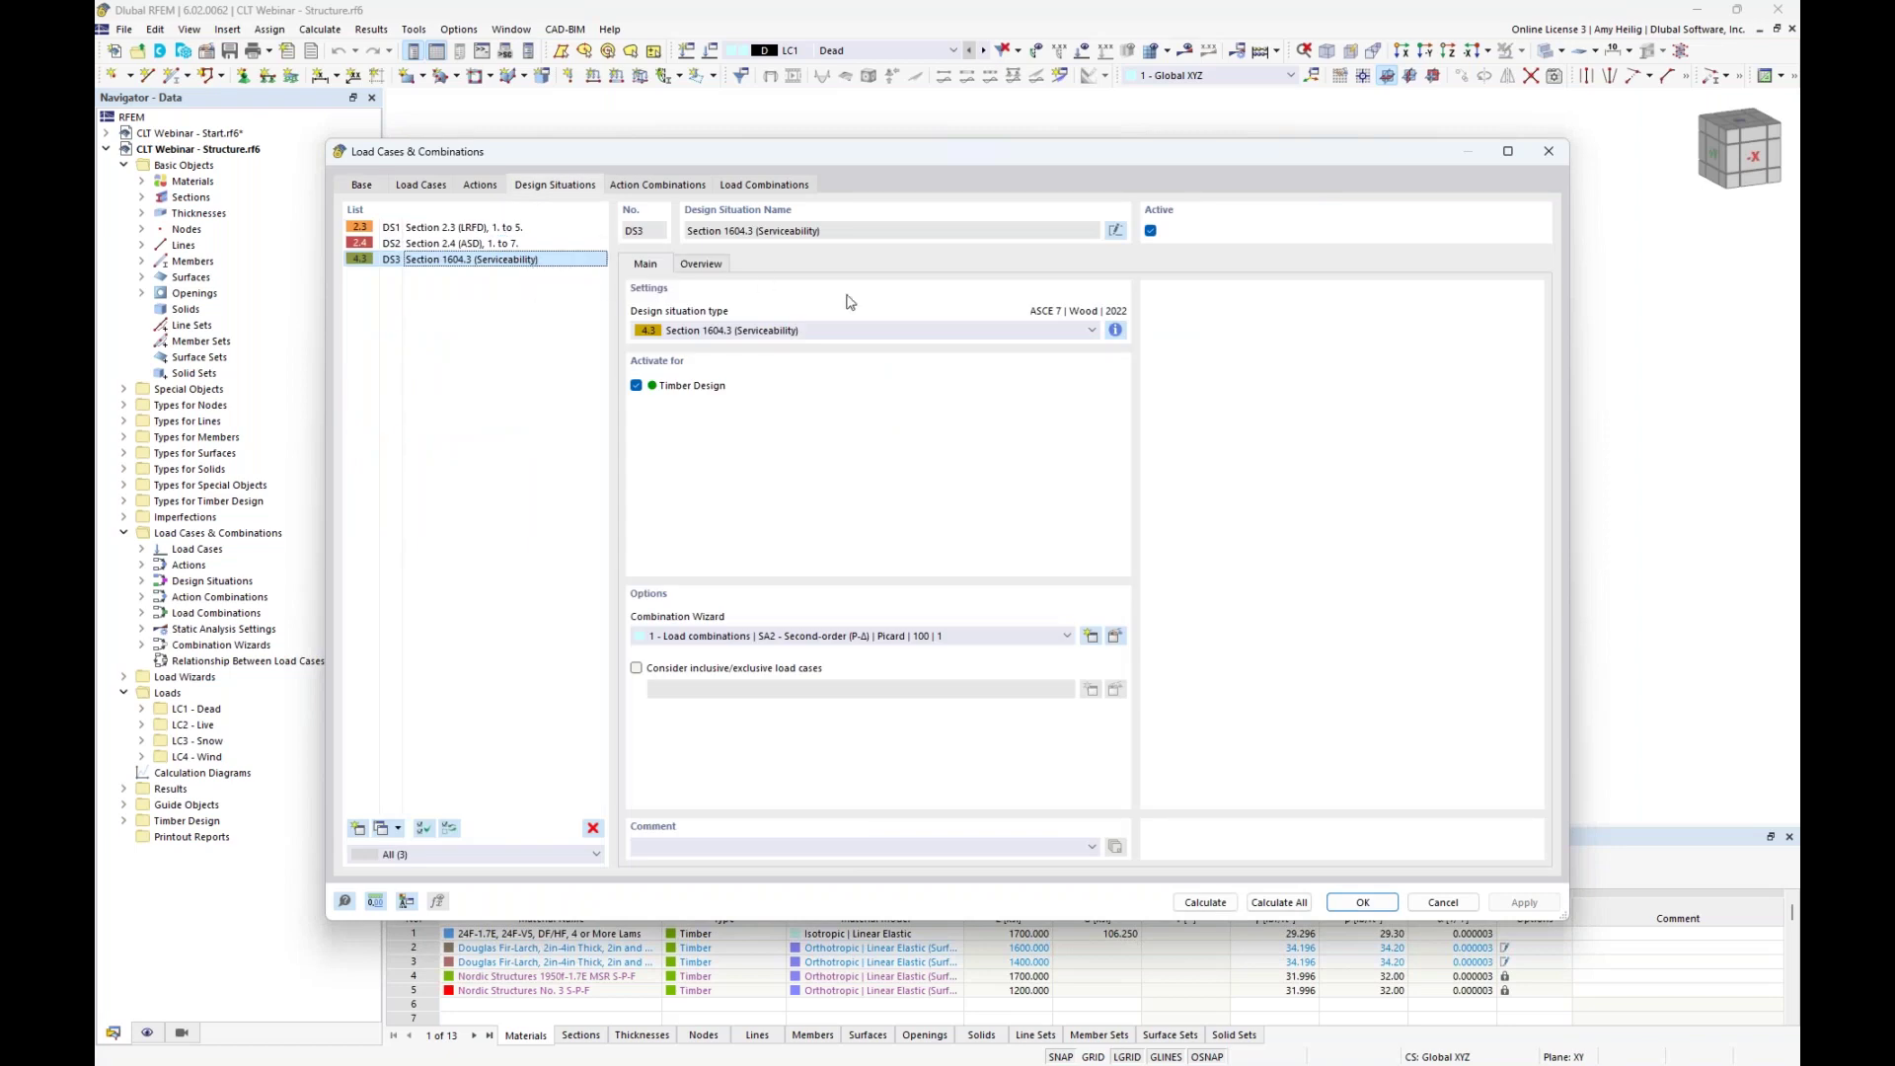
Read the combination rules for Section 1604.3 (Serviceability), and deactivate the Section 2.4 (ASD) design situation.
{"action": "left_click", "coordinate": [1115, 329]}
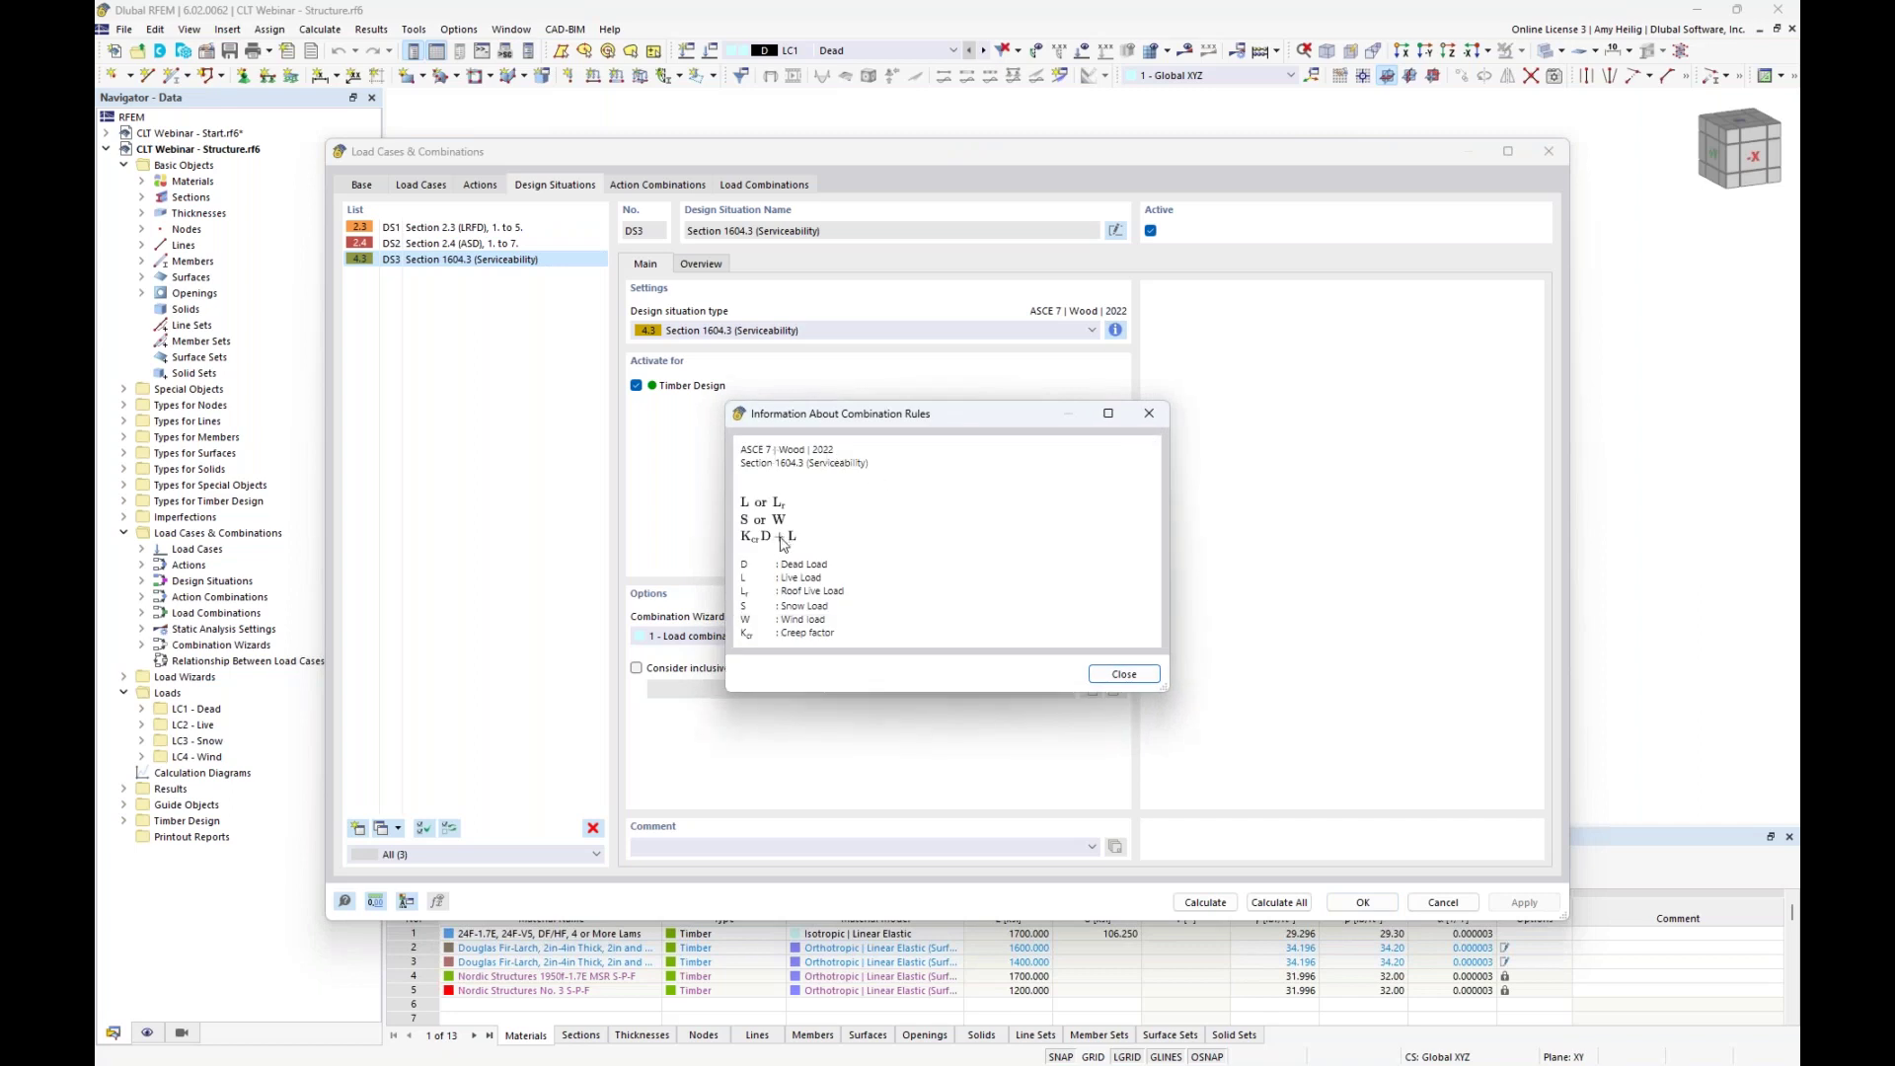
{"action": "left_click", "coordinate": [1149, 415]}
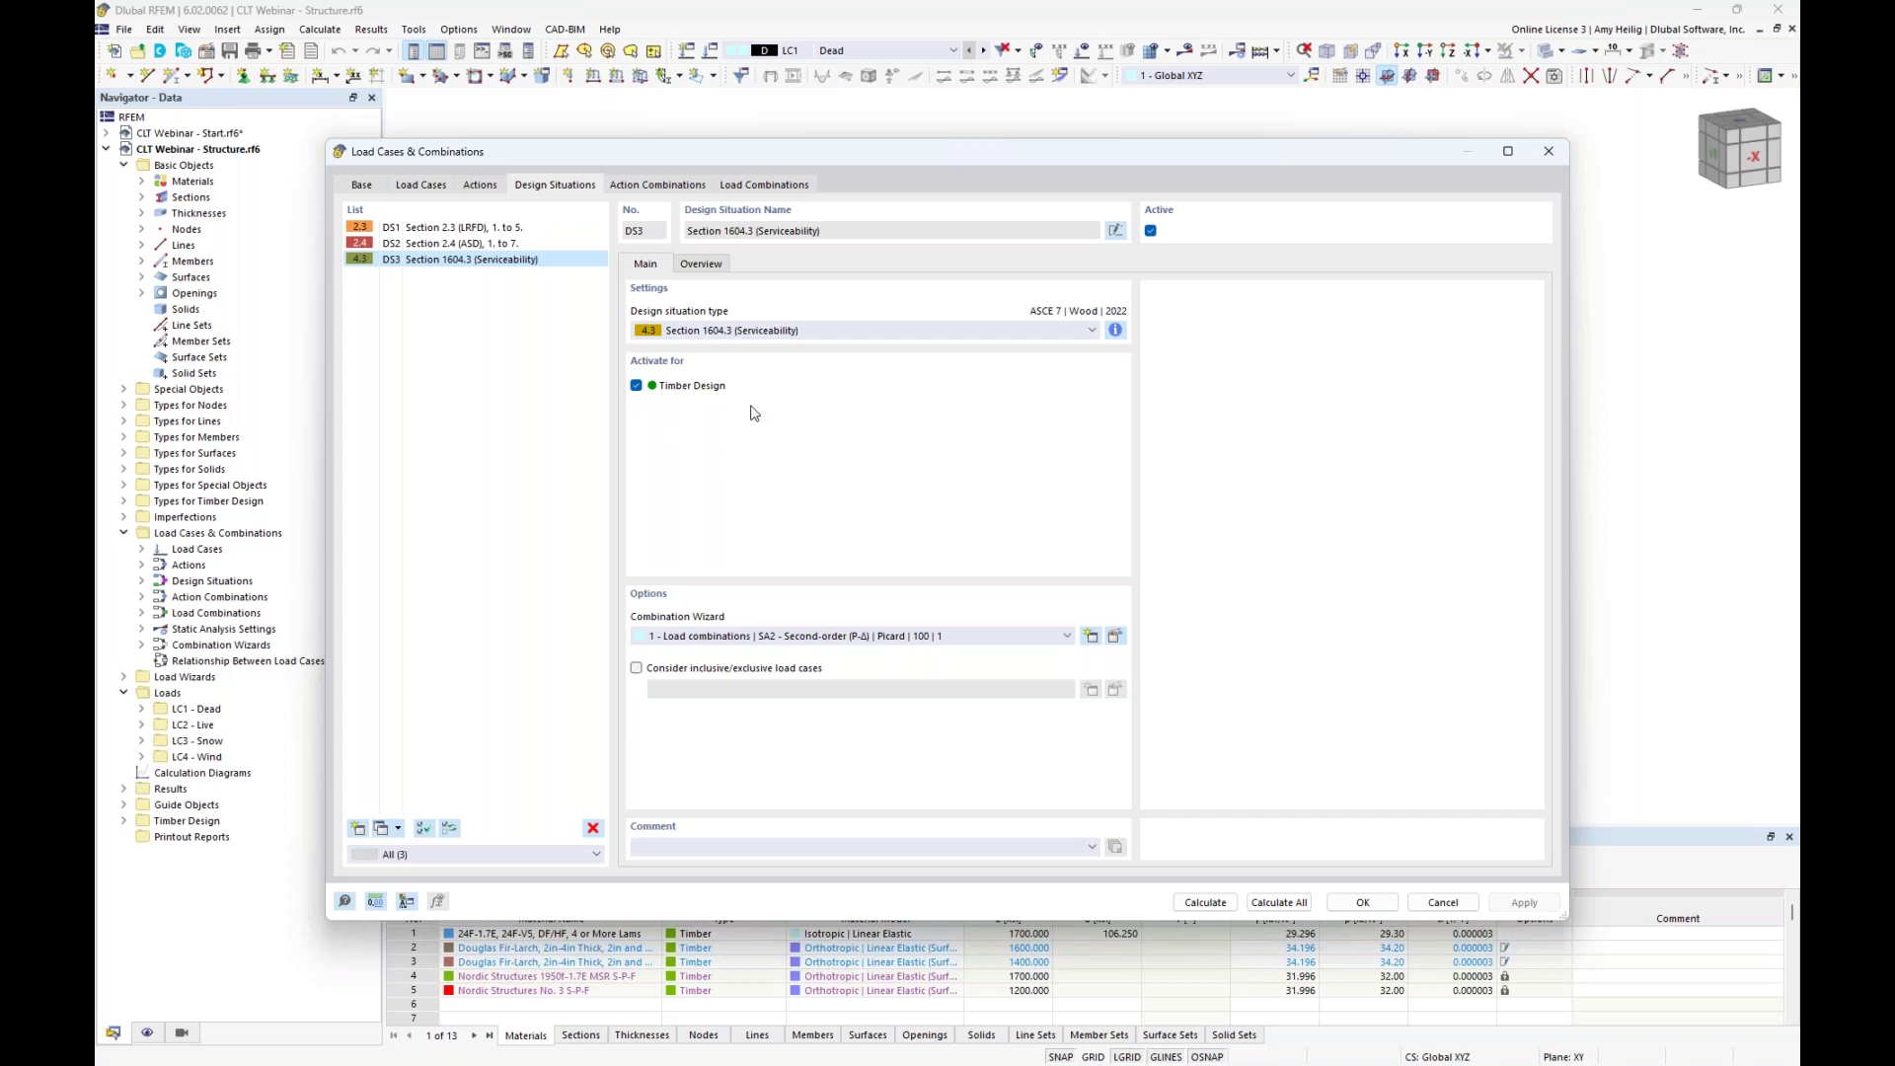
{"action": "left_click", "coordinate": [508, 229]}
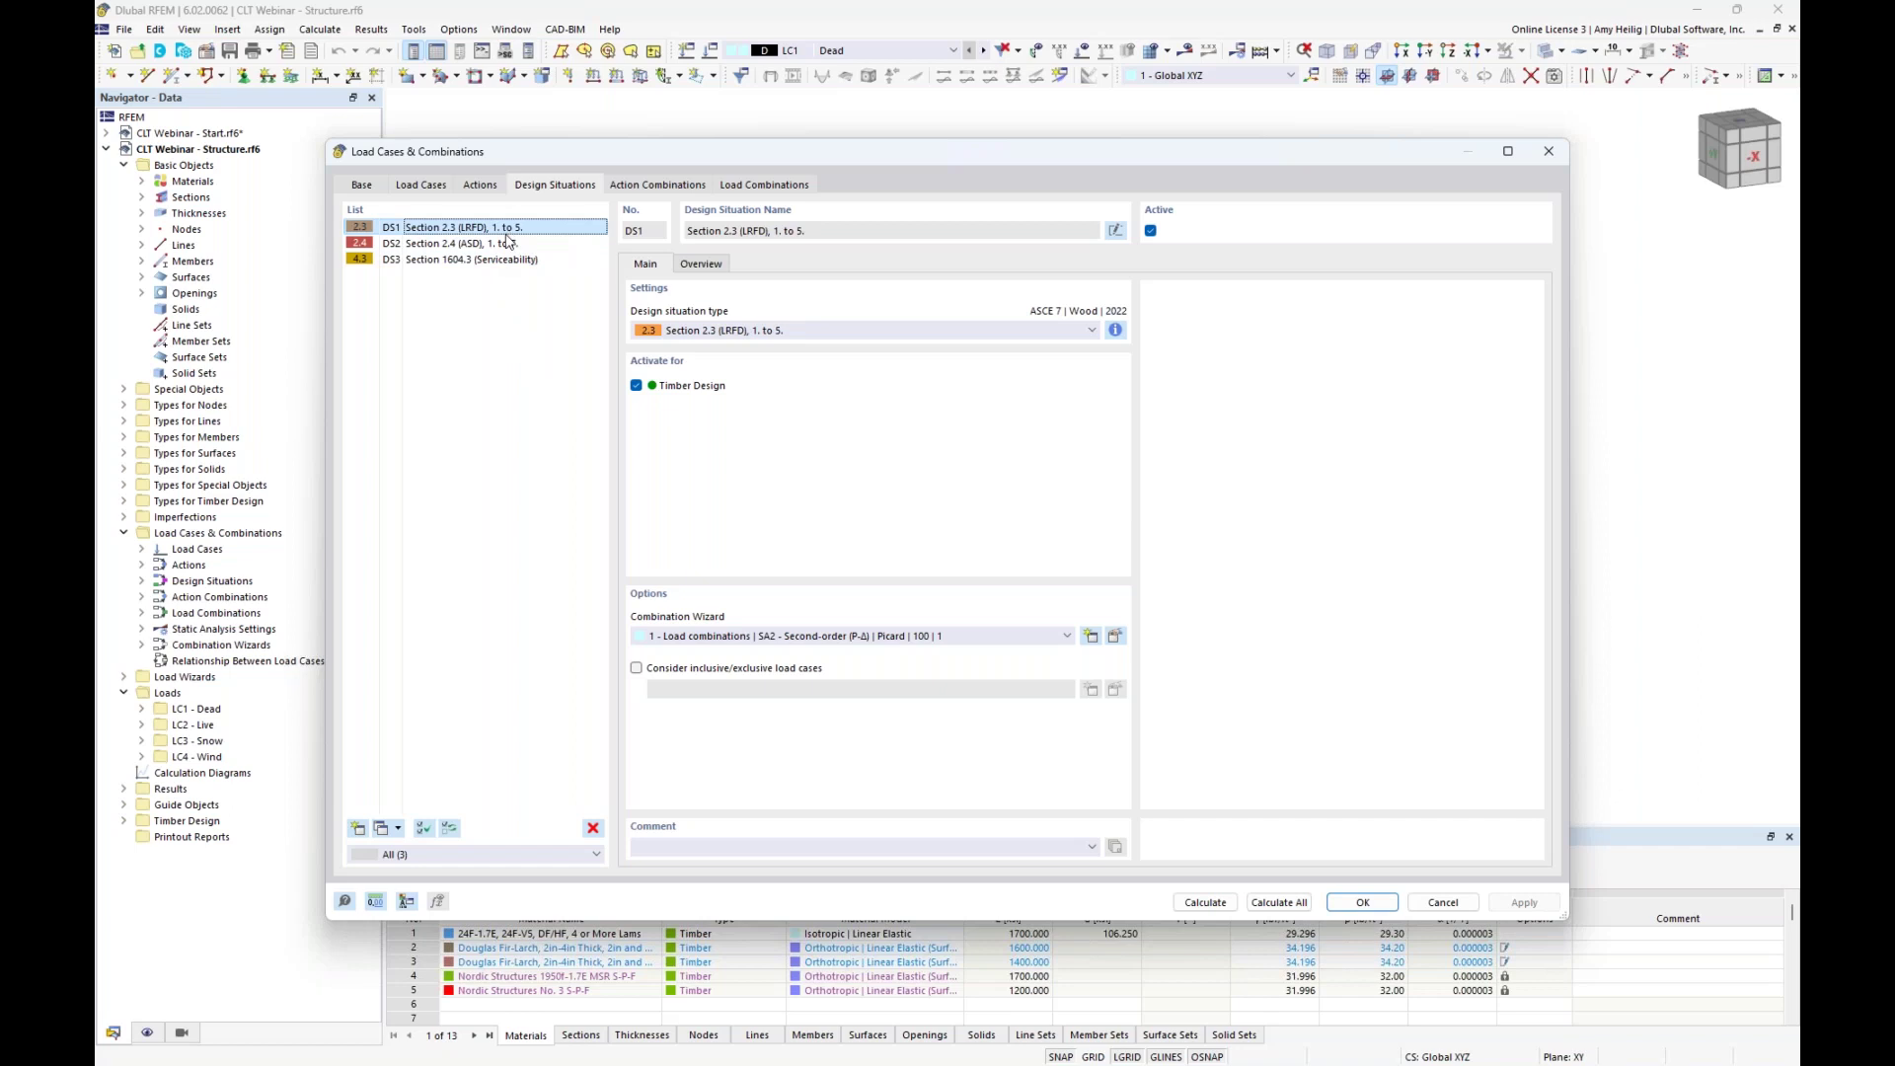
{"action": "left_click", "coordinate": [507, 243]}
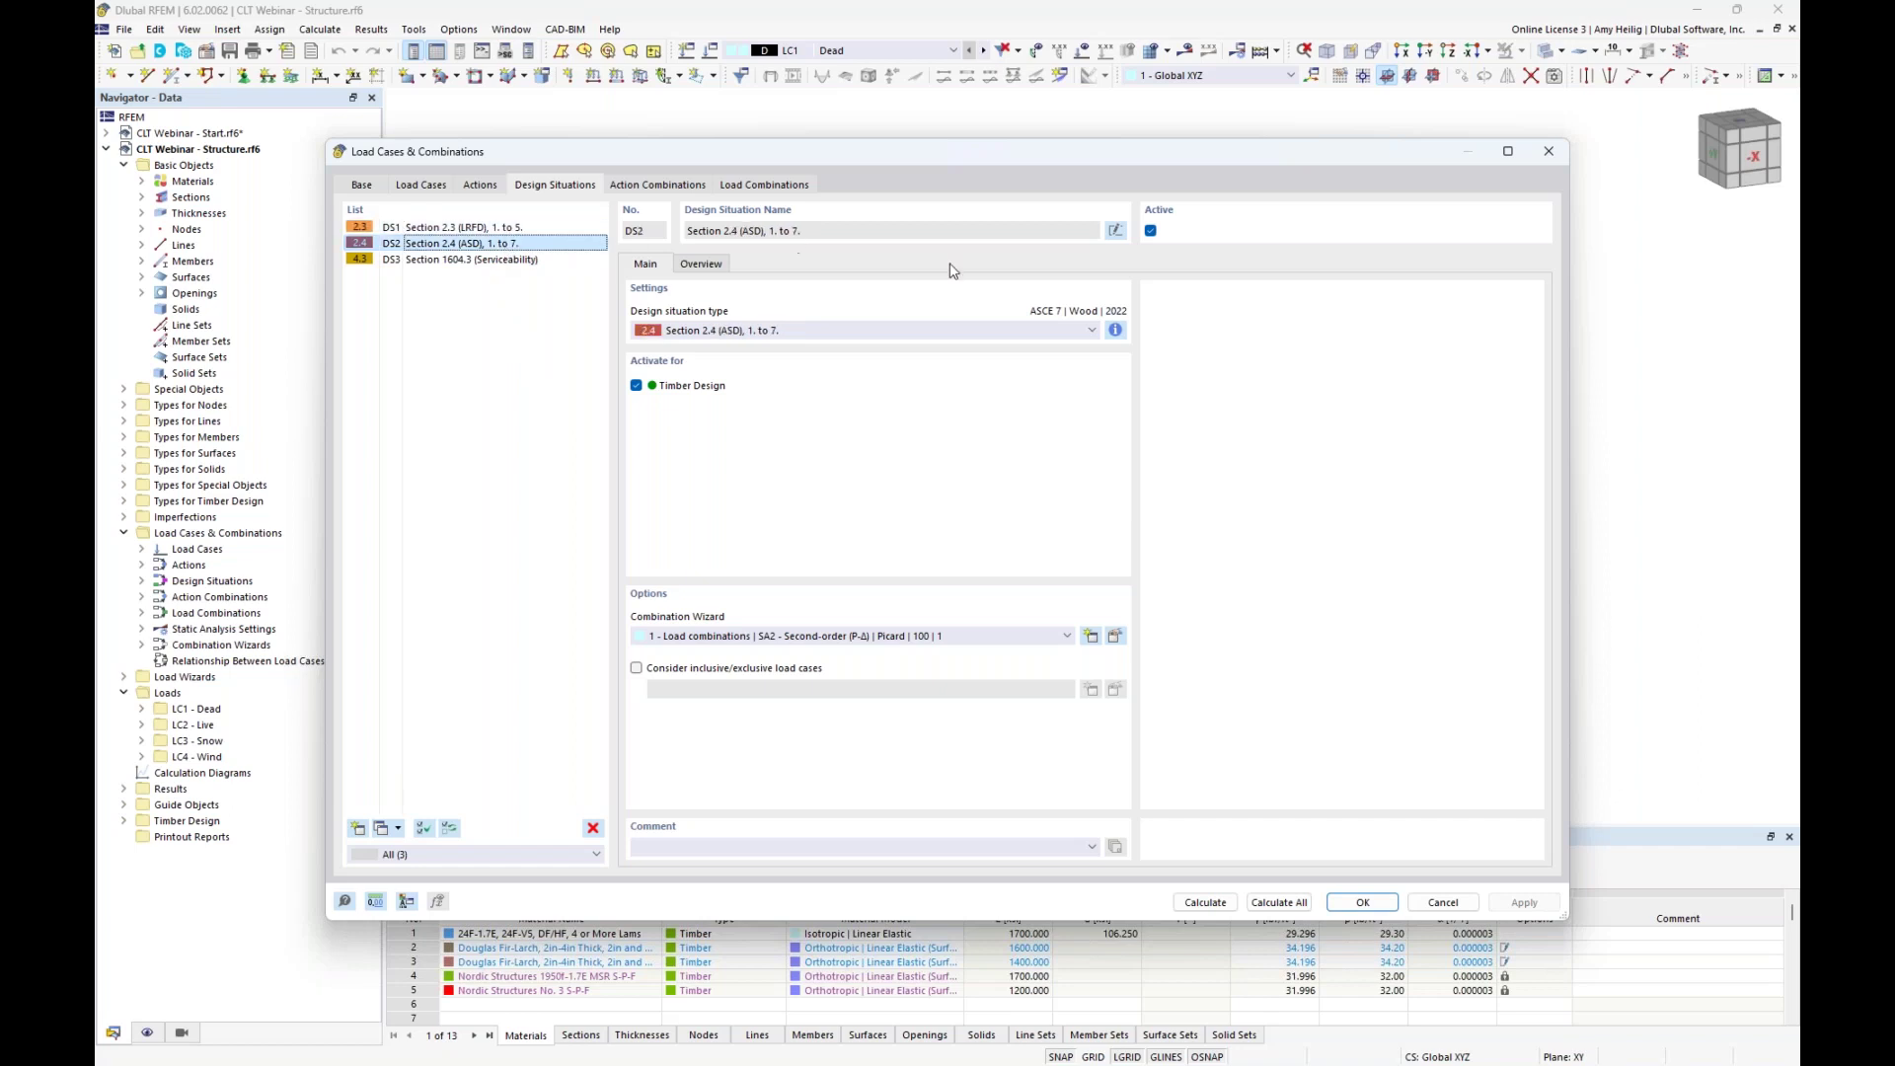
{"action": "left_click", "coordinate": [1150, 231]}
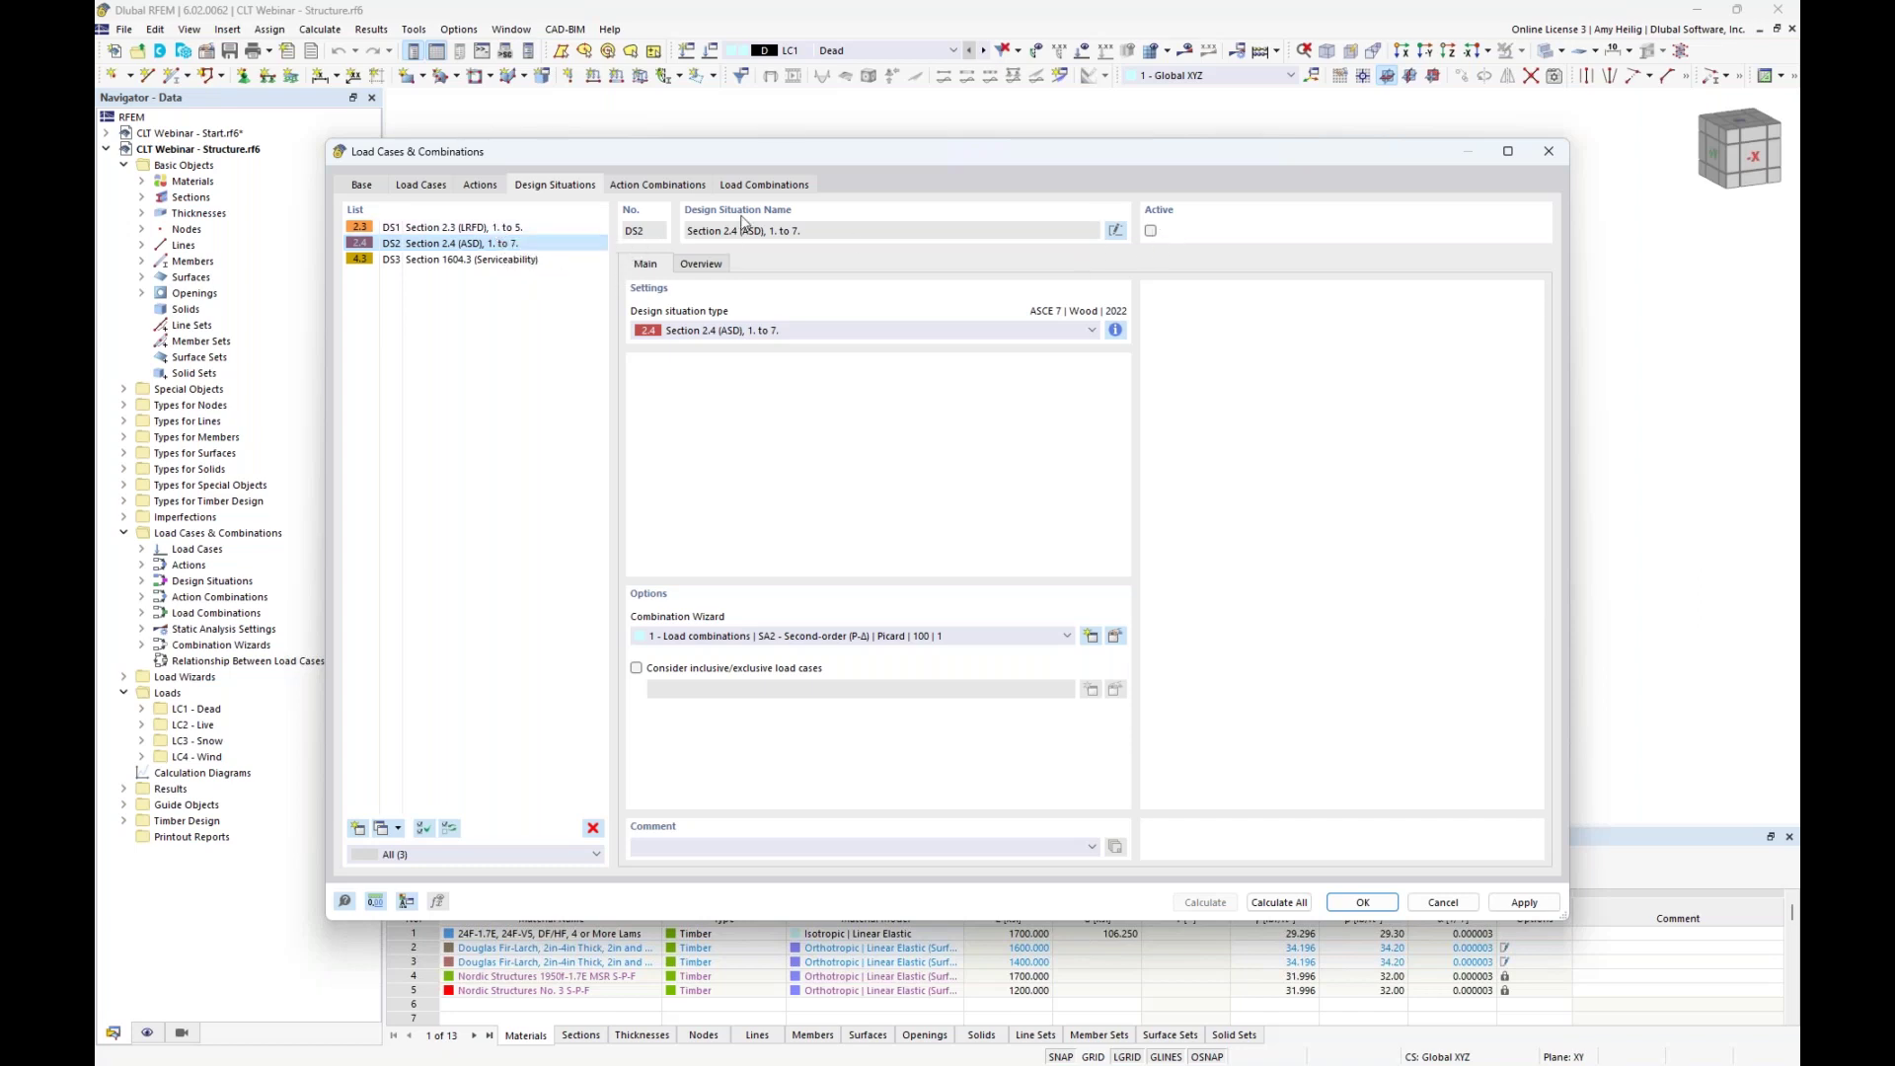
{"action": "left_click", "coordinate": [480, 261]}
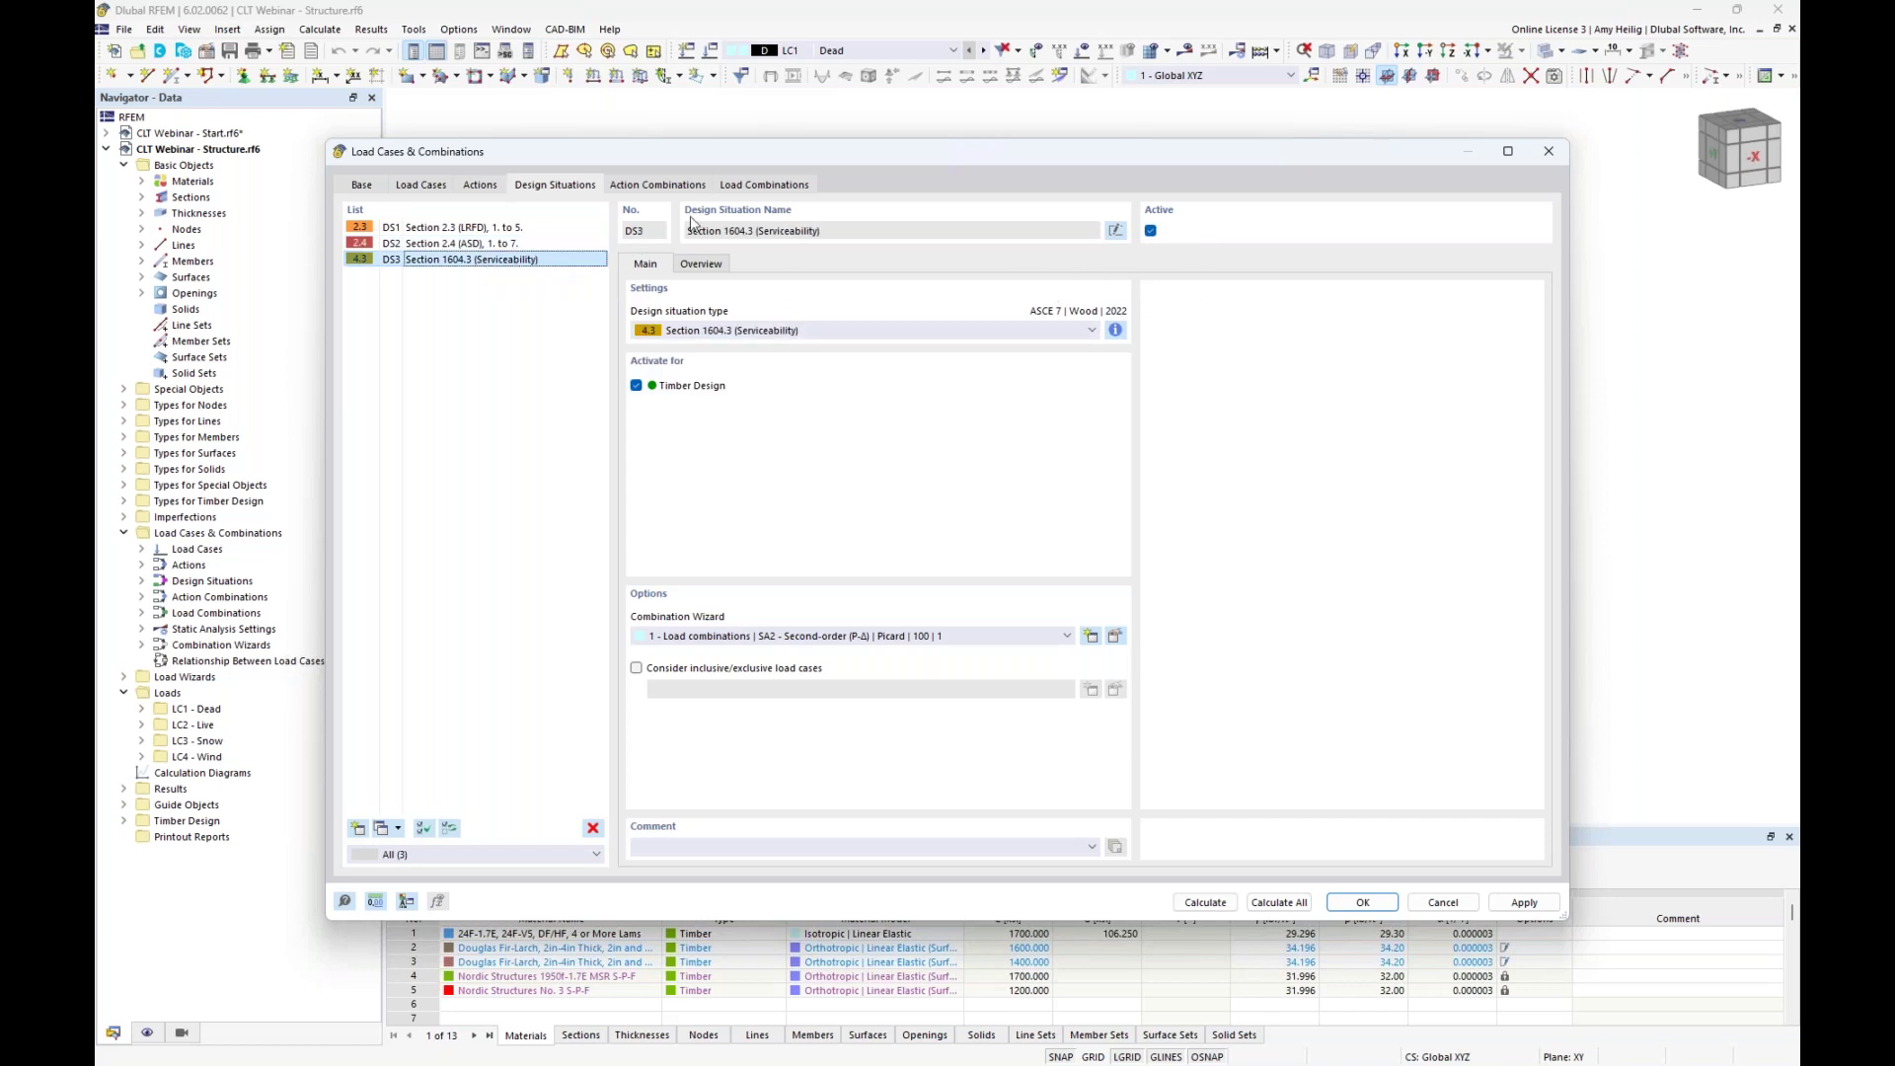
Inspect the load factors assigned to serviceability combinations CO24 and CO25, and accept the load cases and combinations settings.
{"action": "left_click", "coordinate": [765, 185]}
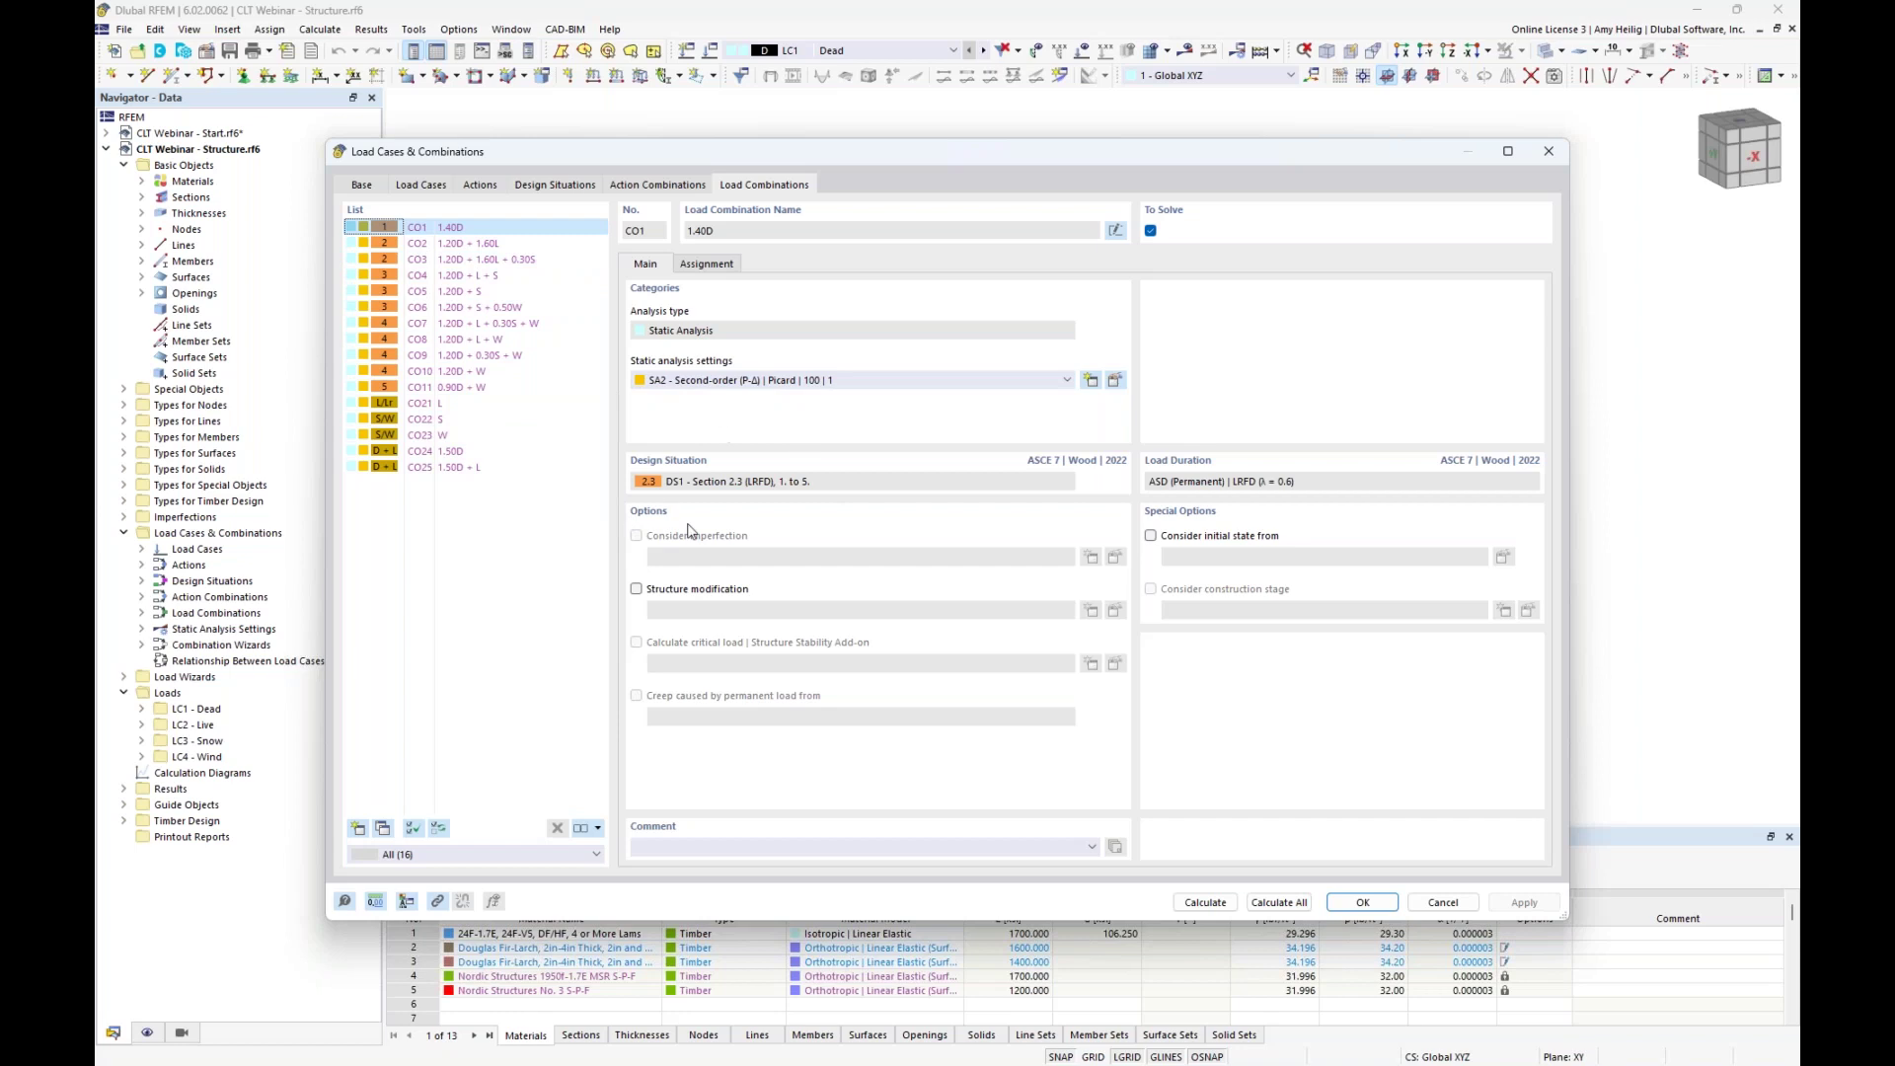
{"action": "left_click", "coordinate": [462, 406]}
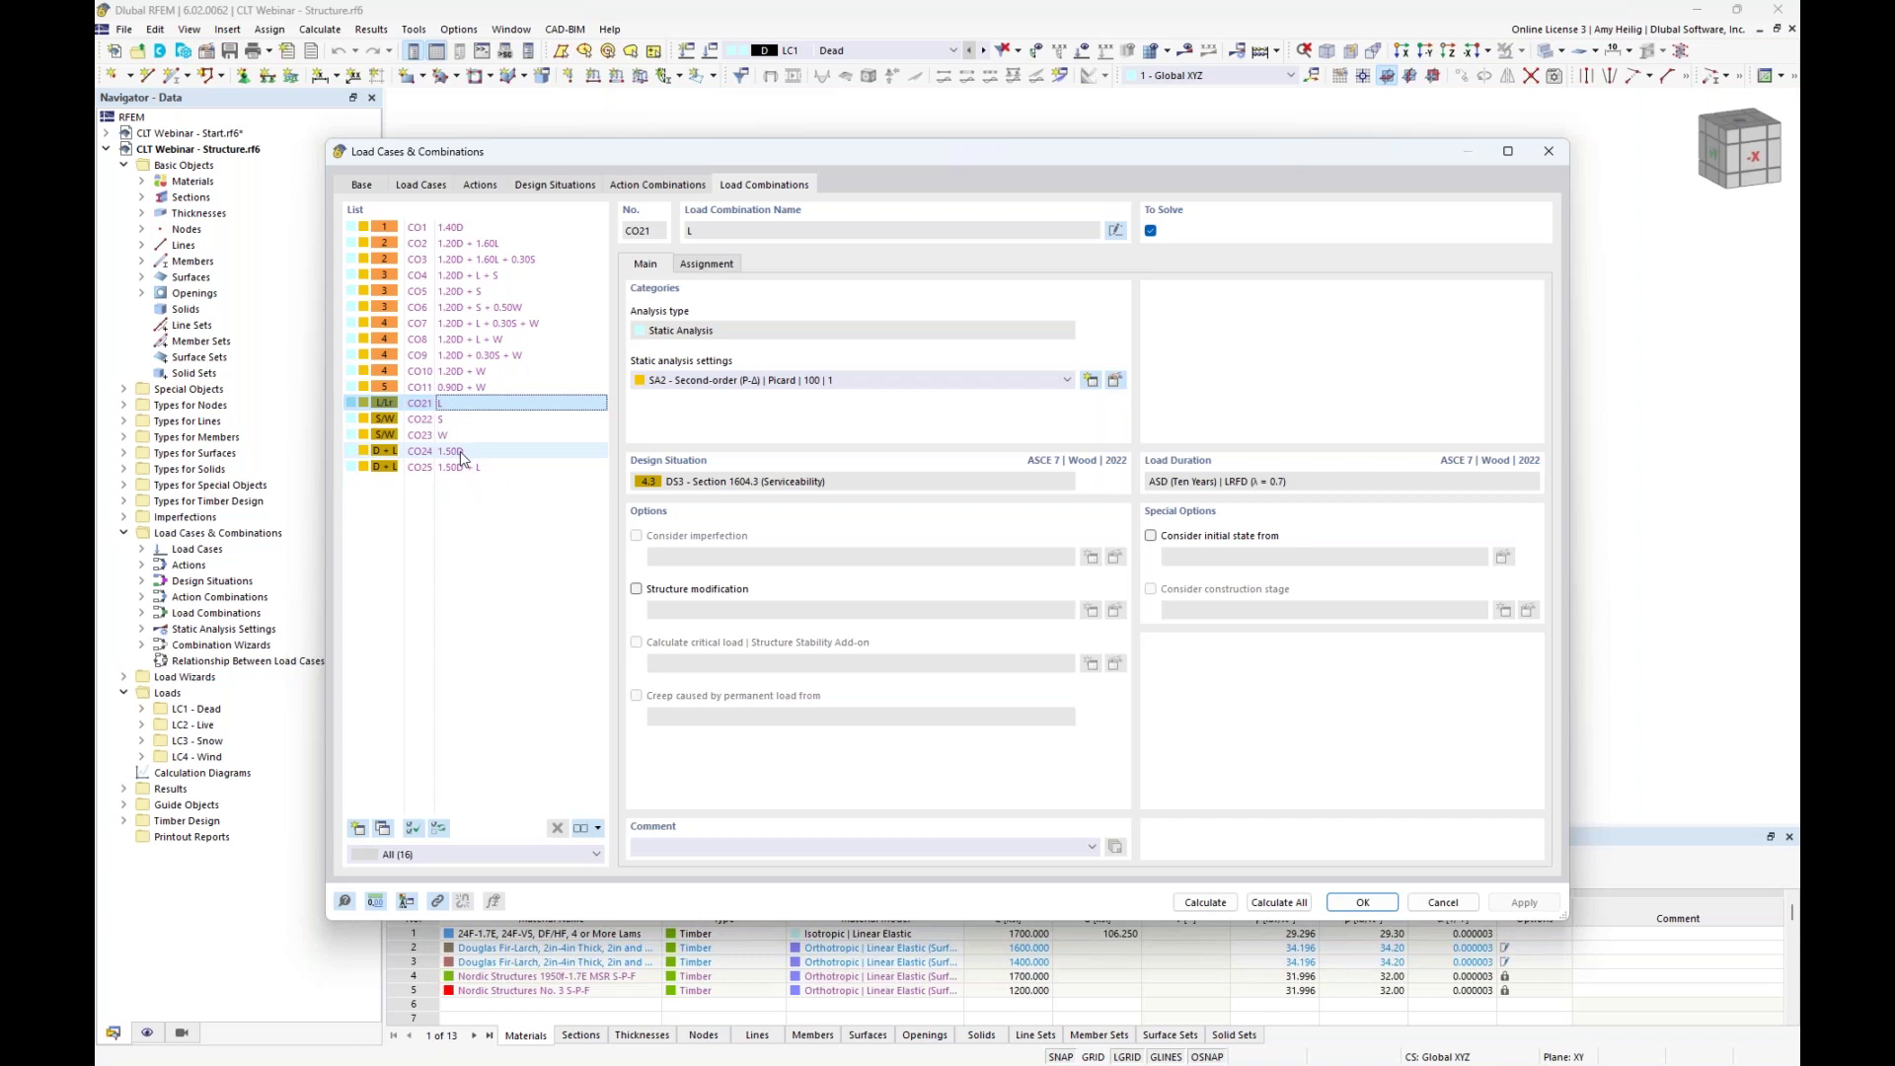
{"action": "left_click", "coordinate": [460, 457]}
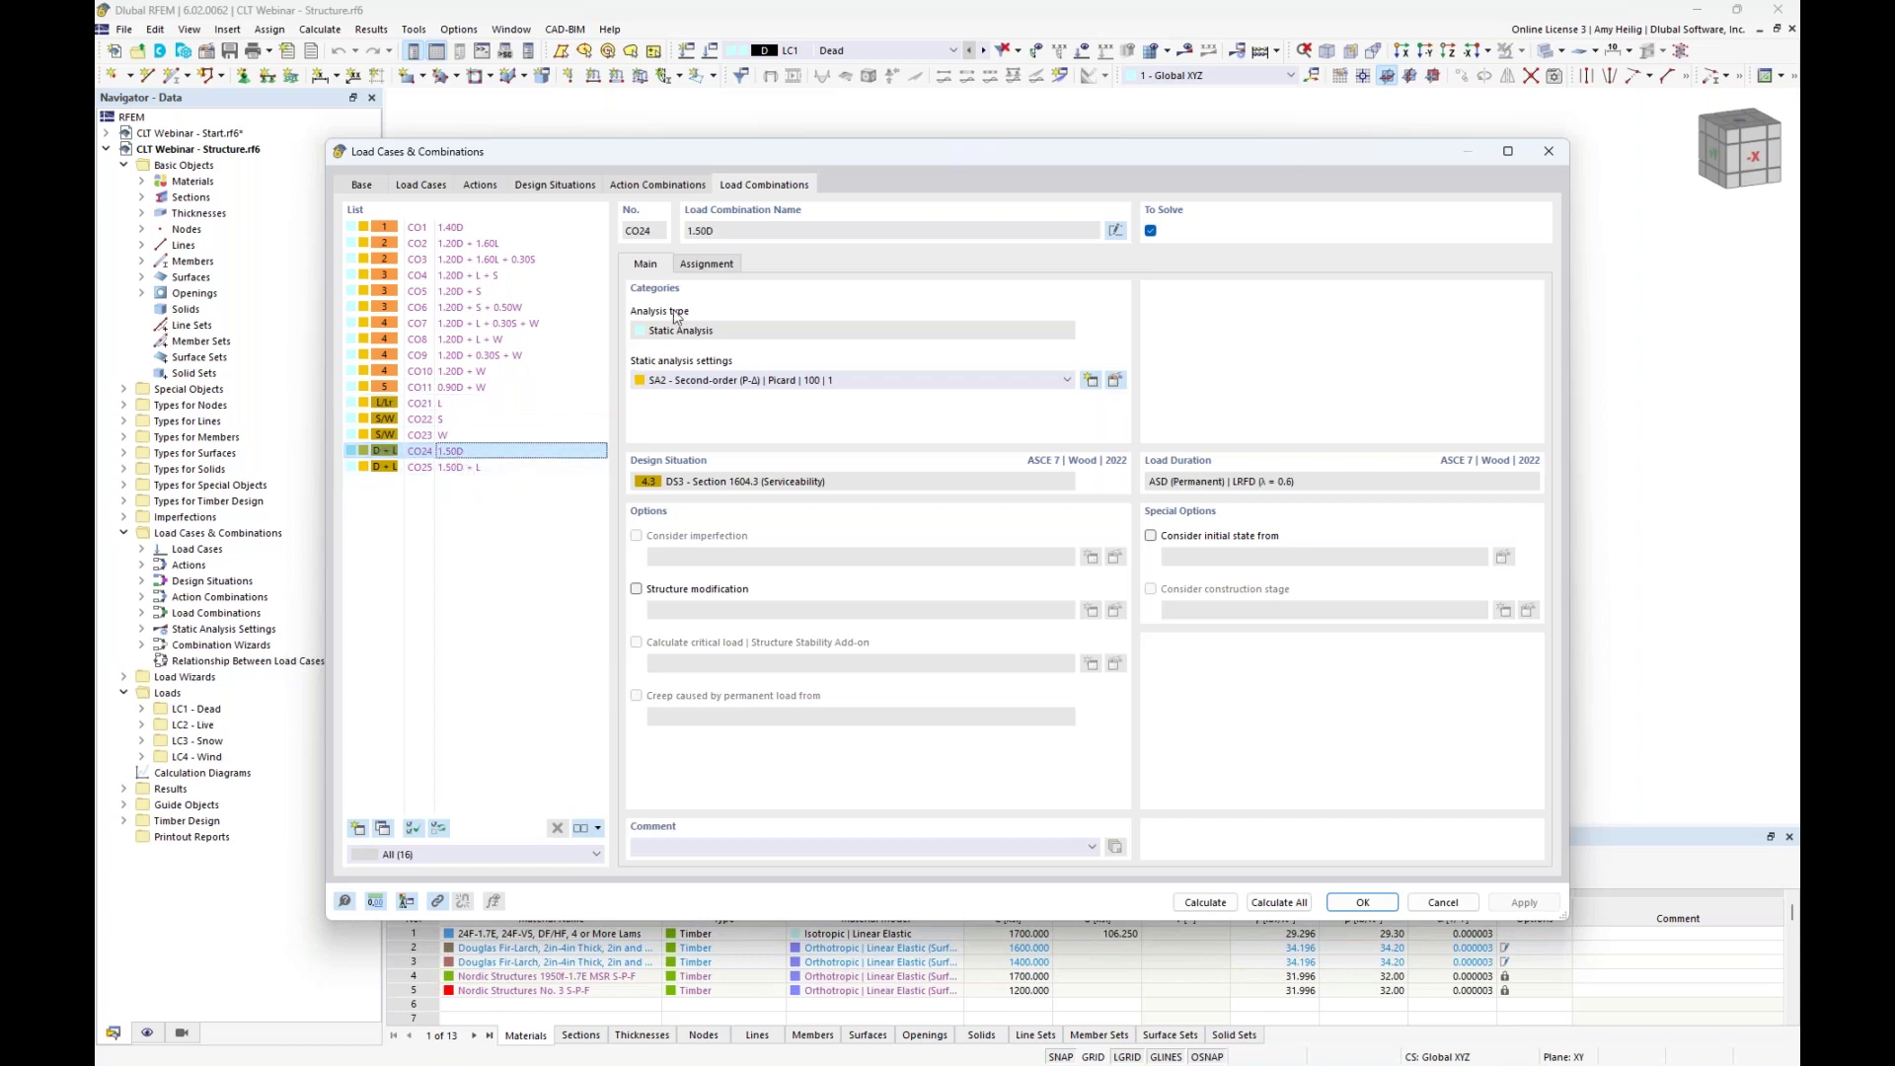
{"action": "left_click", "coordinate": [709, 268]}
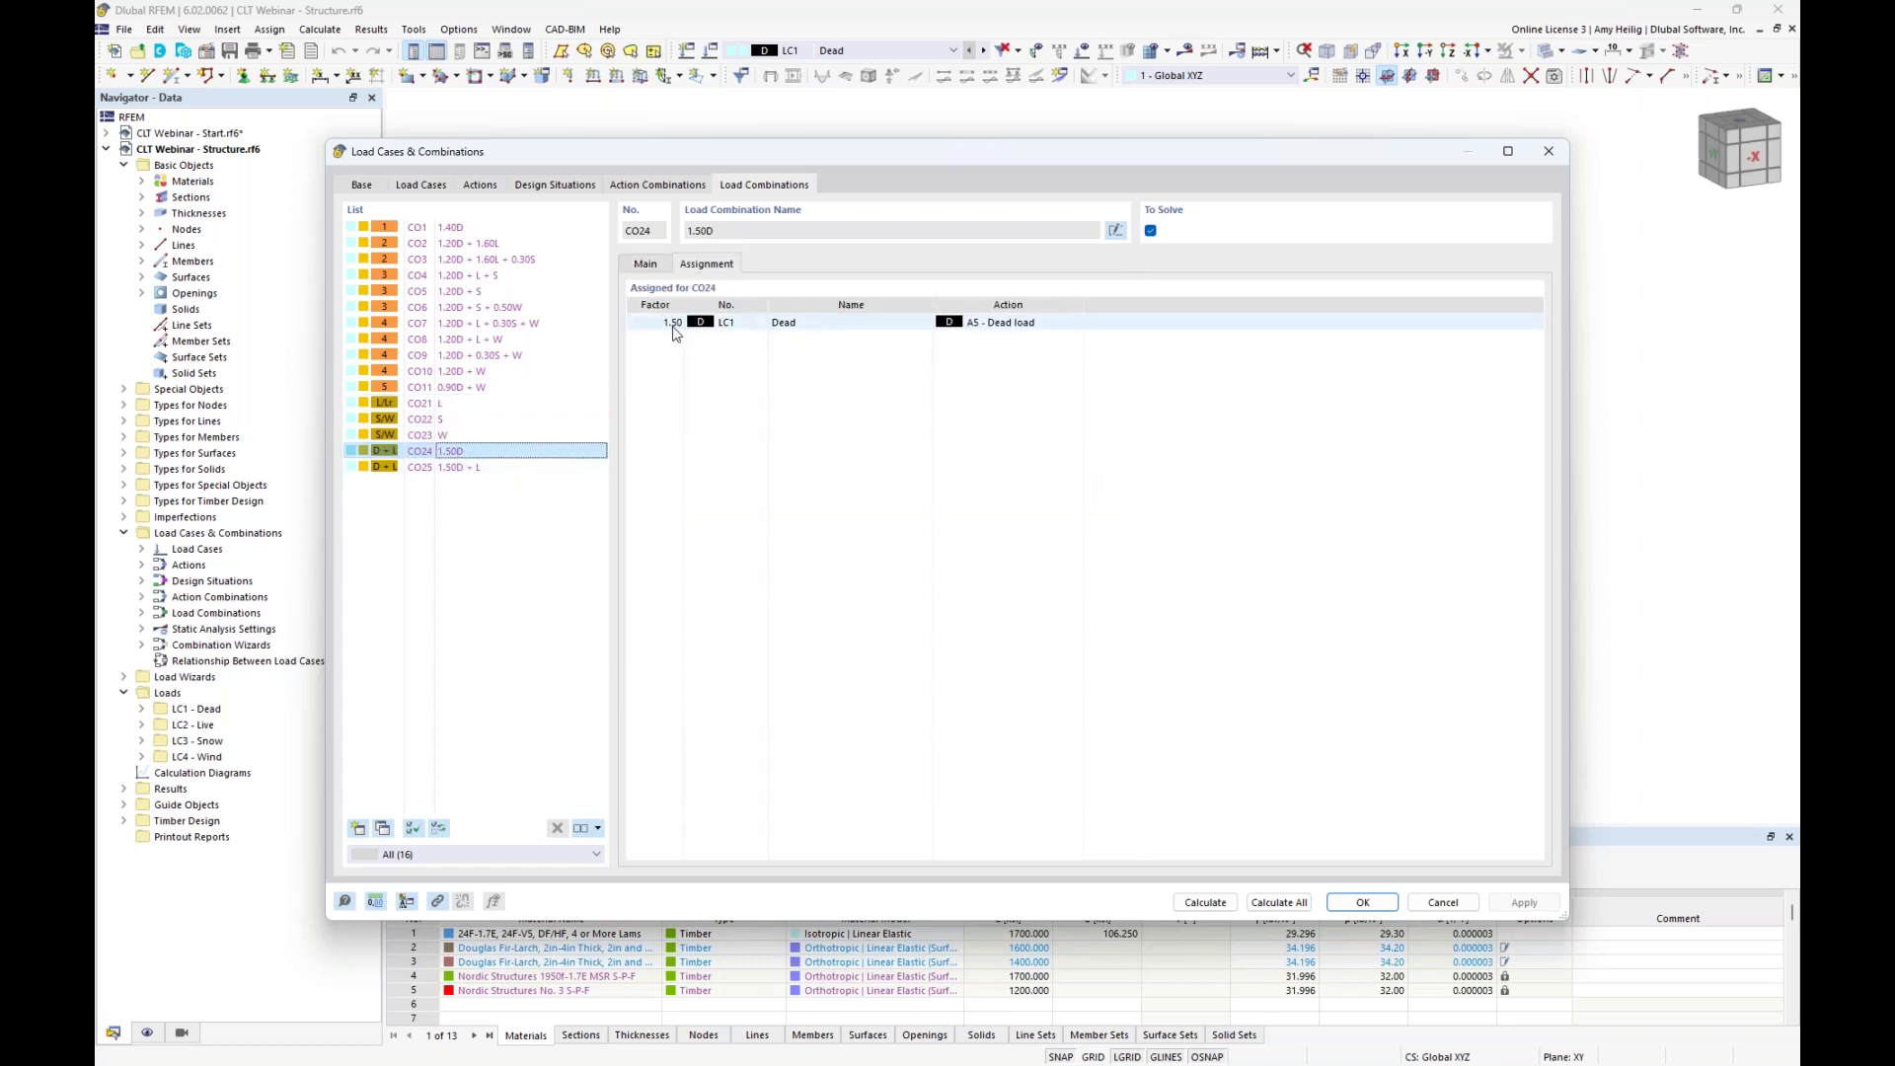
{"action": "left_click", "coordinate": [471, 469]}
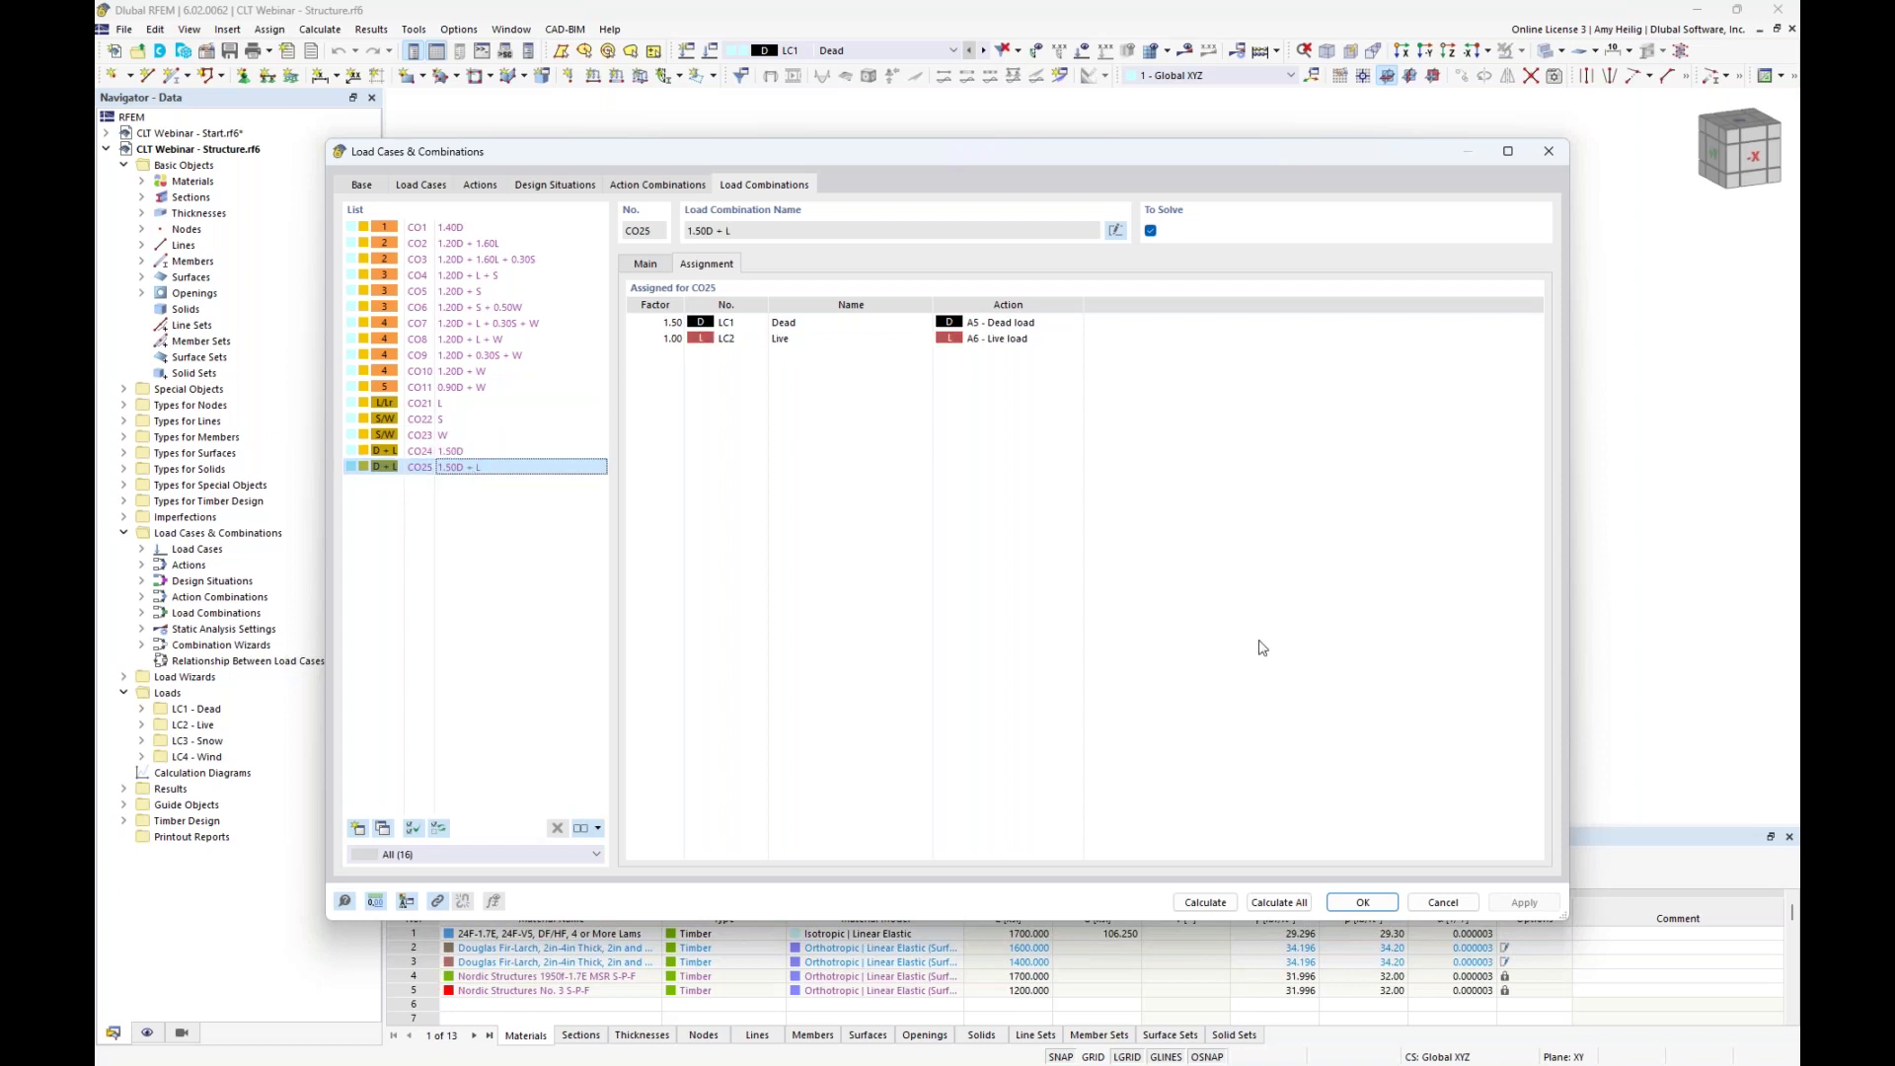
{"action": "left_click", "coordinate": [1371, 904]}
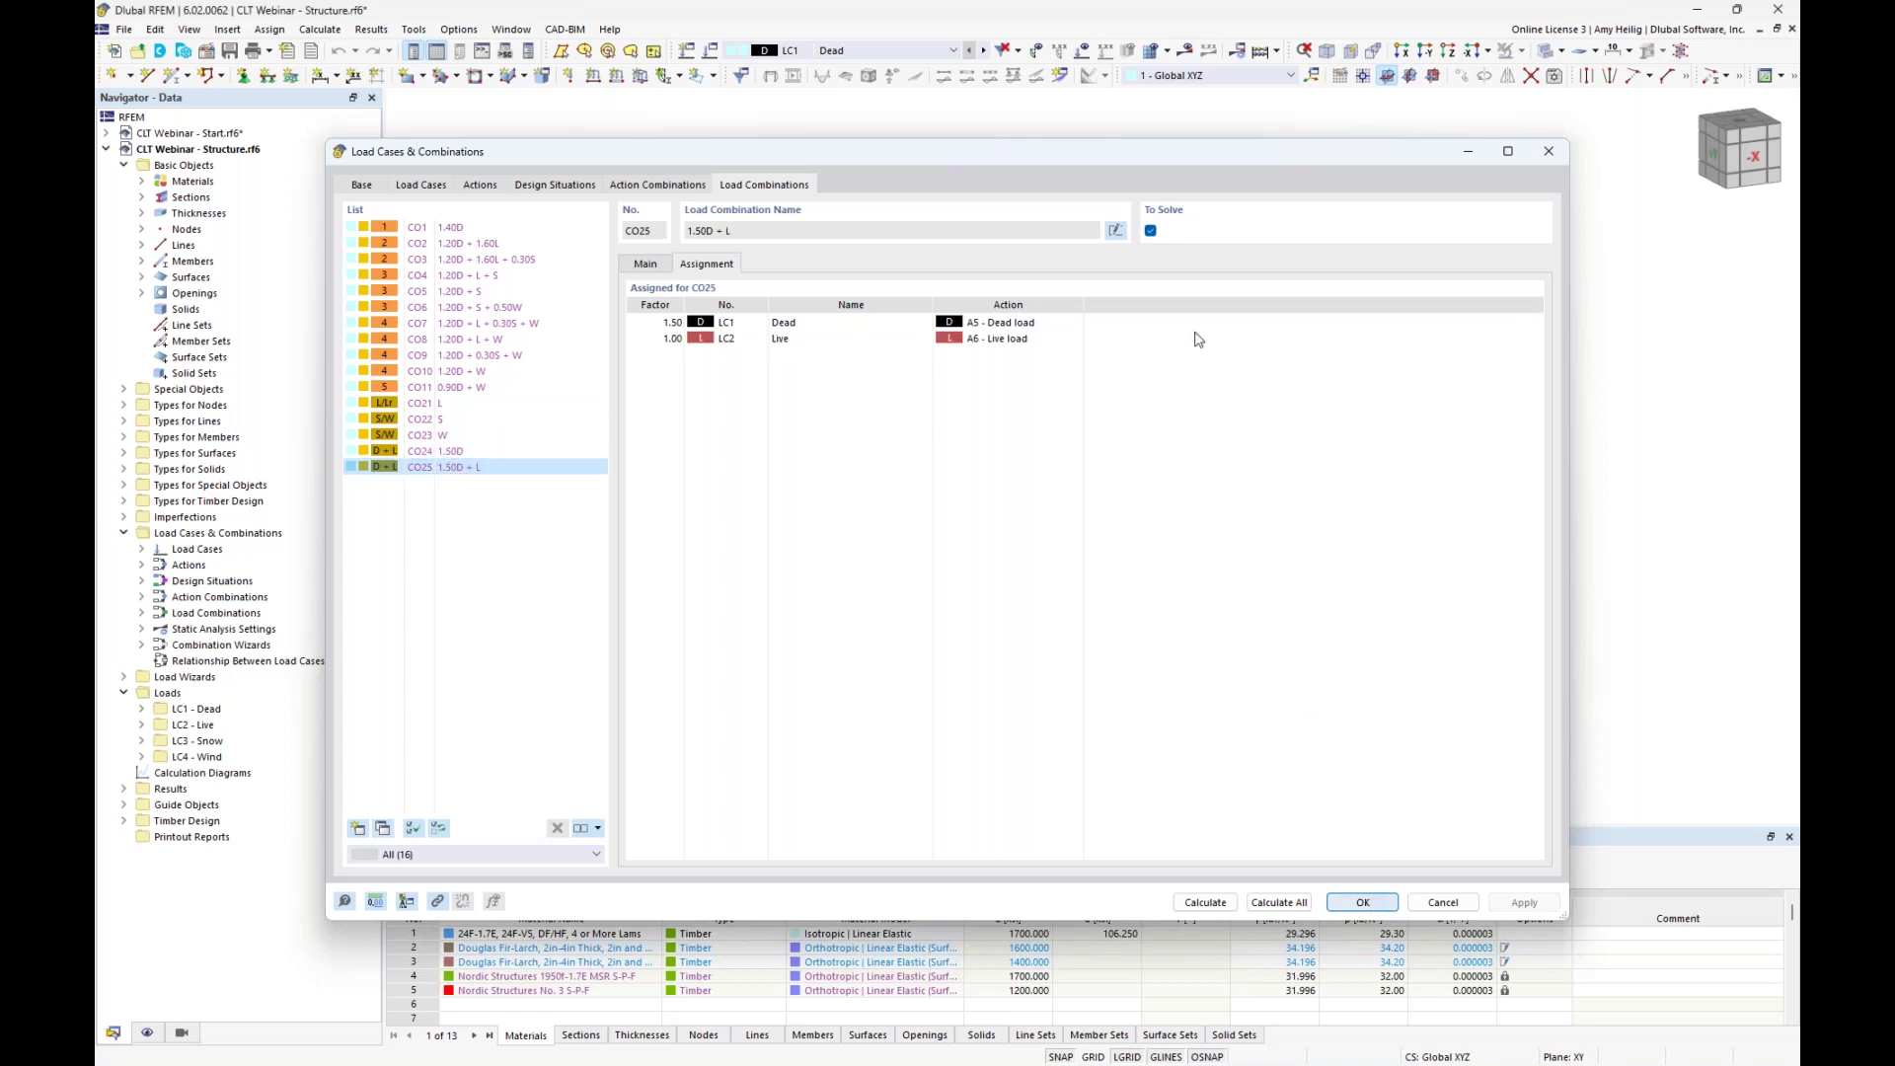
Display the loads of LC1 - Dead on the structure and inspect the definition of the roof surface load without changing it.
{"action": "left_click", "coordinate": [860, 52]}
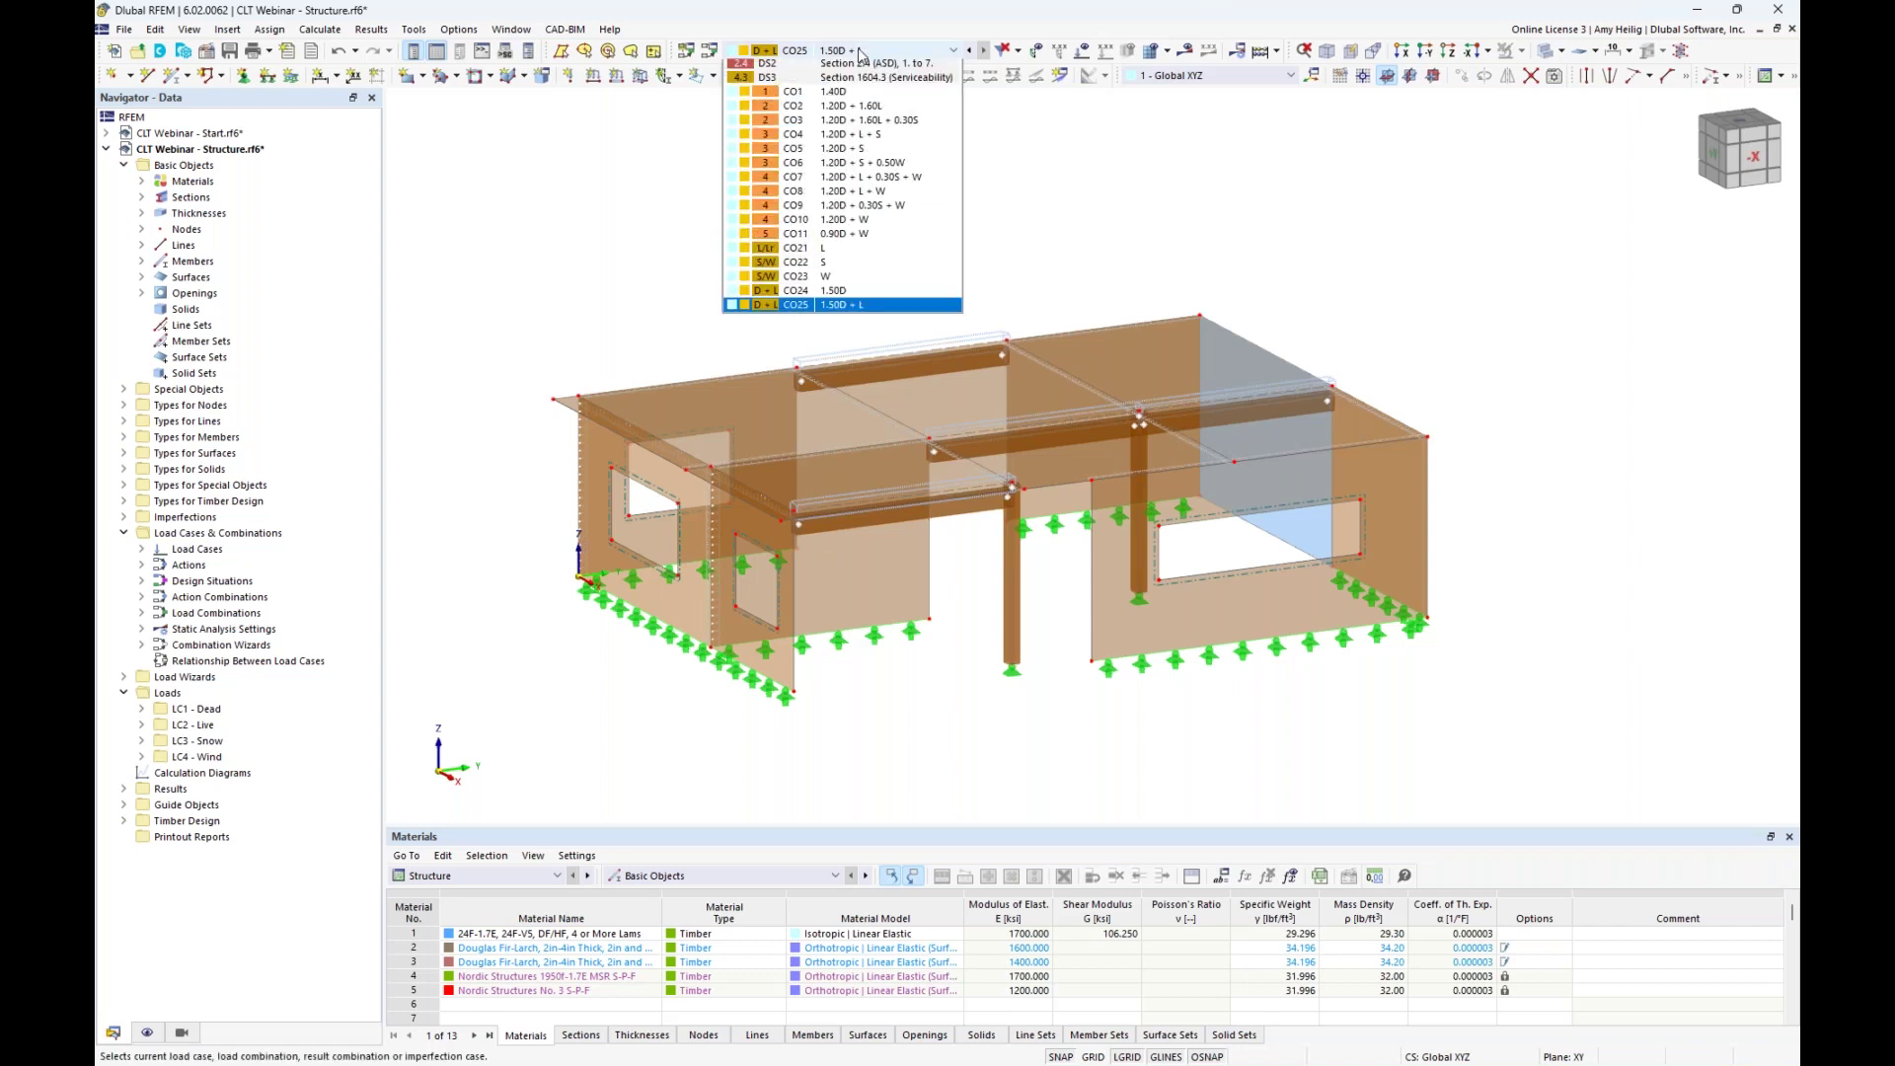
{"action": "left_click", "coordinate": [854, 67]}
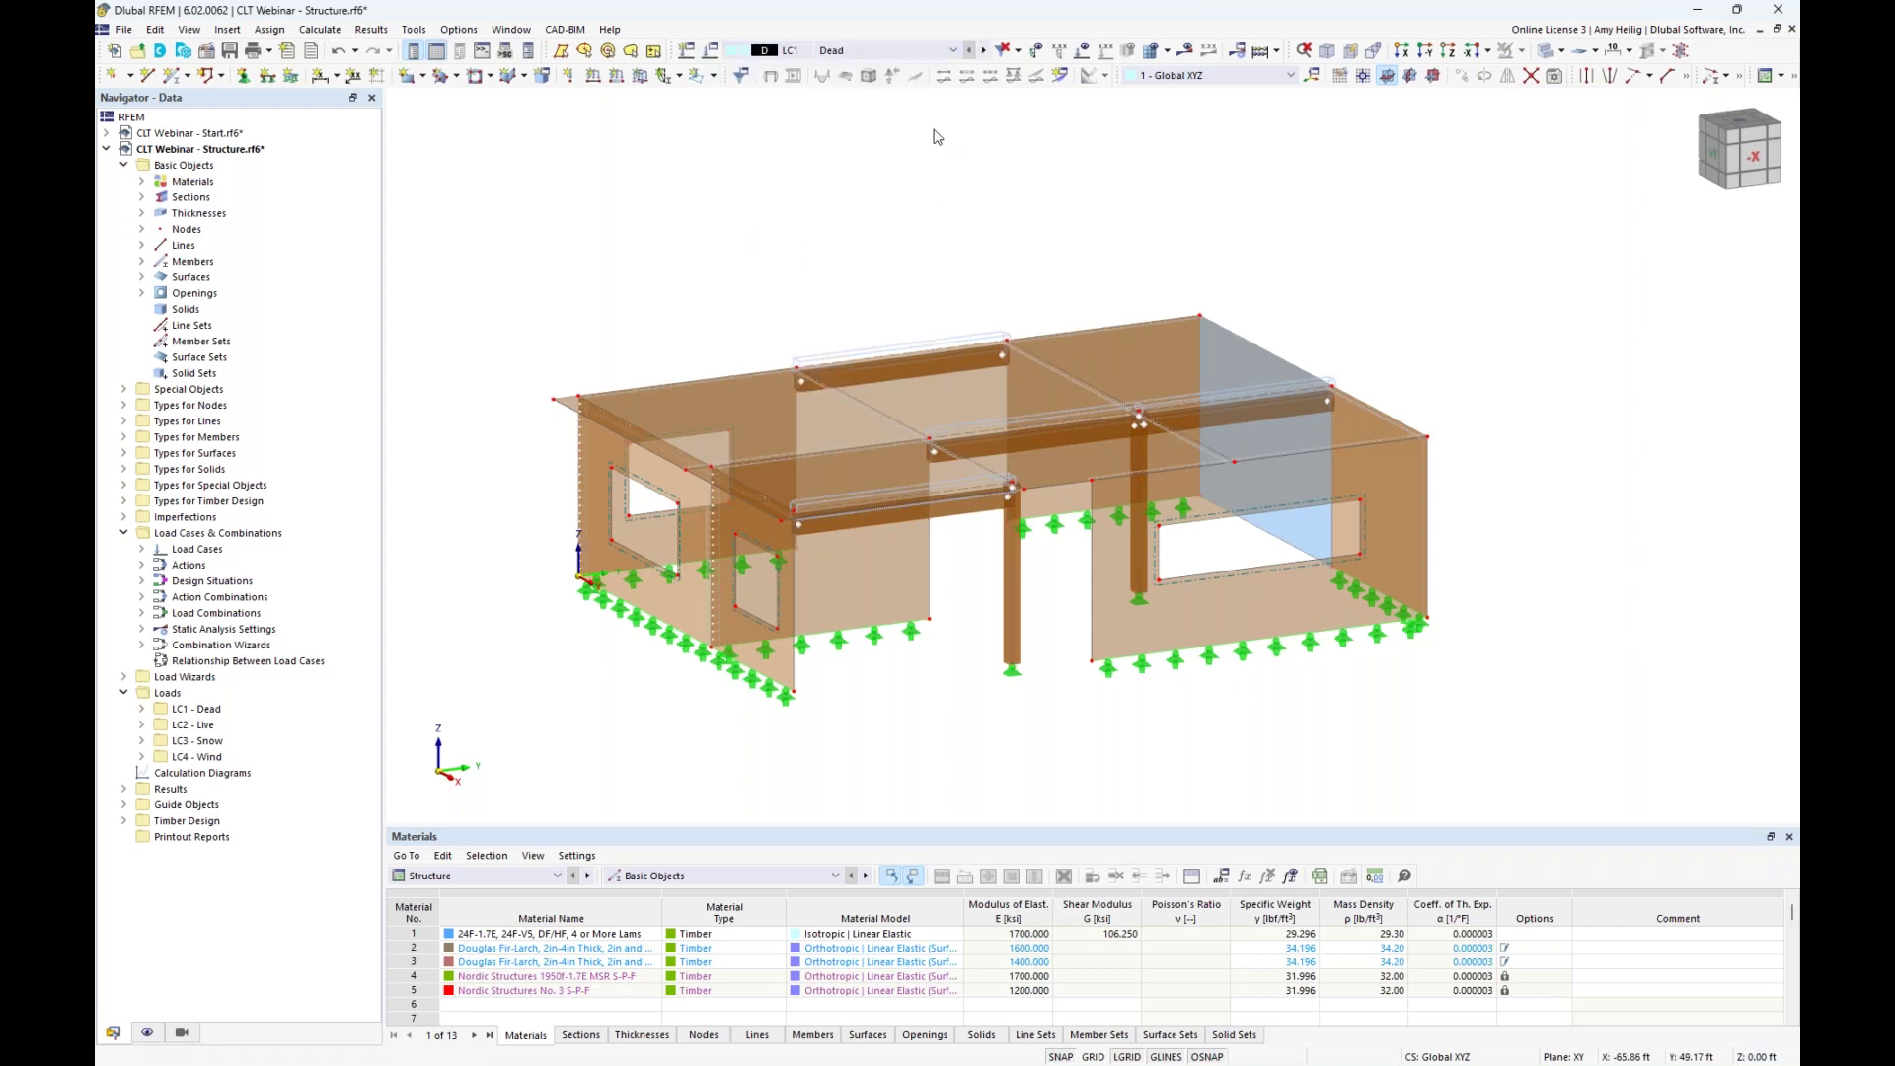
{"action": "middle_click_drag", "start_coordinate": [847, 316], "coordinate": [850, 240], "text": "ctrl"}
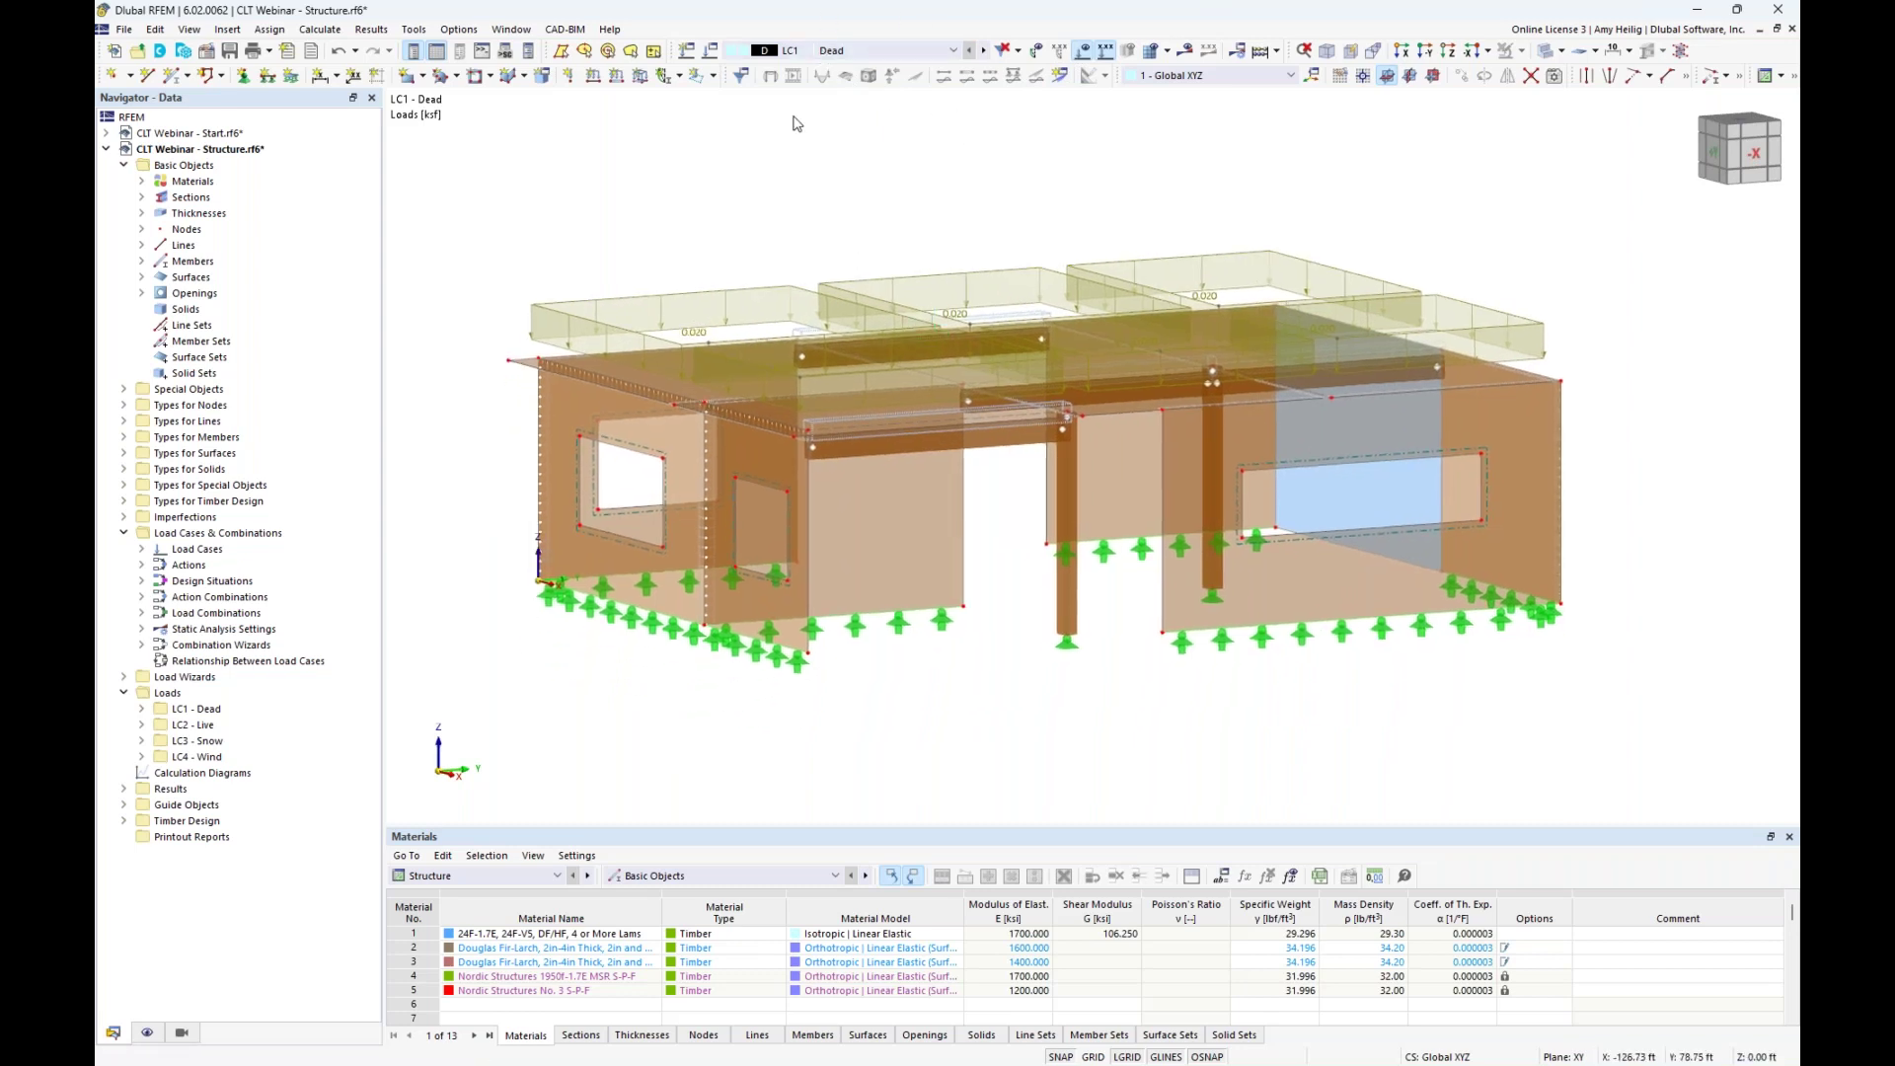
{"action": "double_click", "coordinate": [695, 215]}
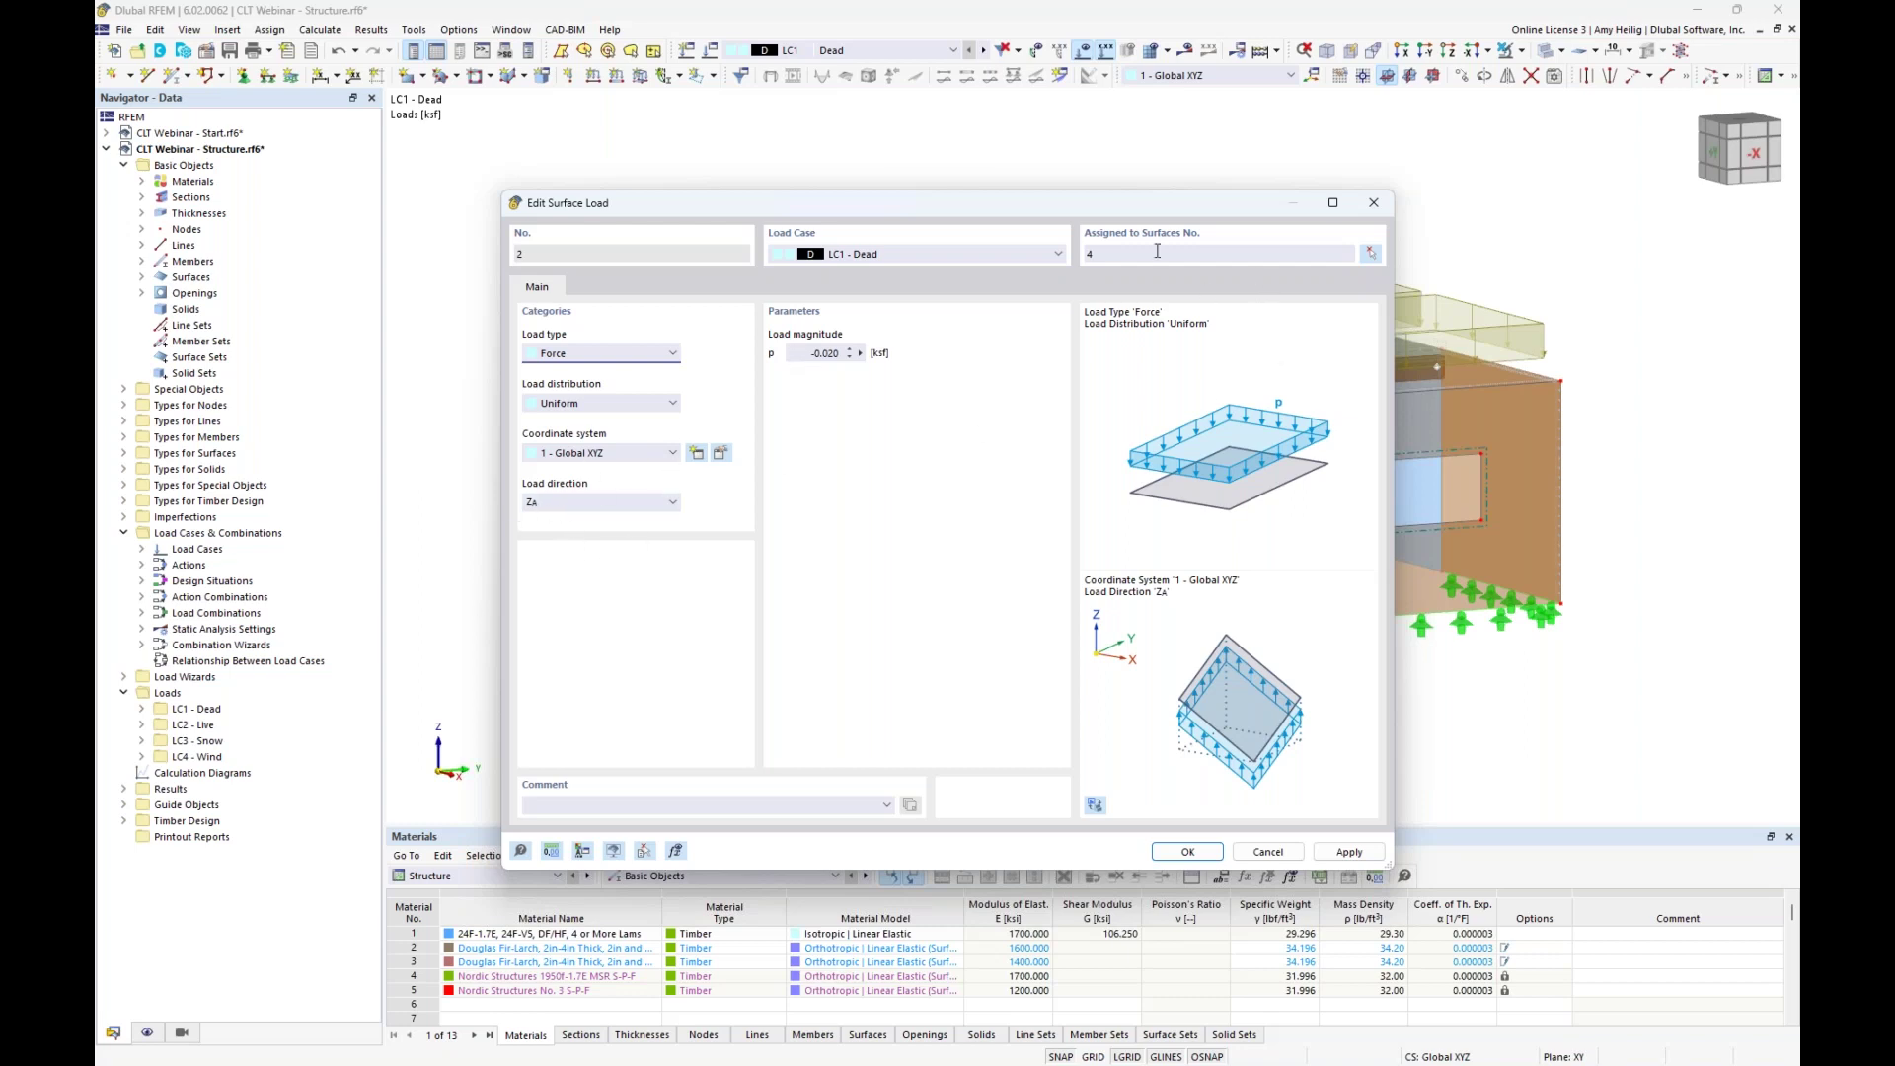
{"action": "left_click", "coordinate": [1268, 850]}
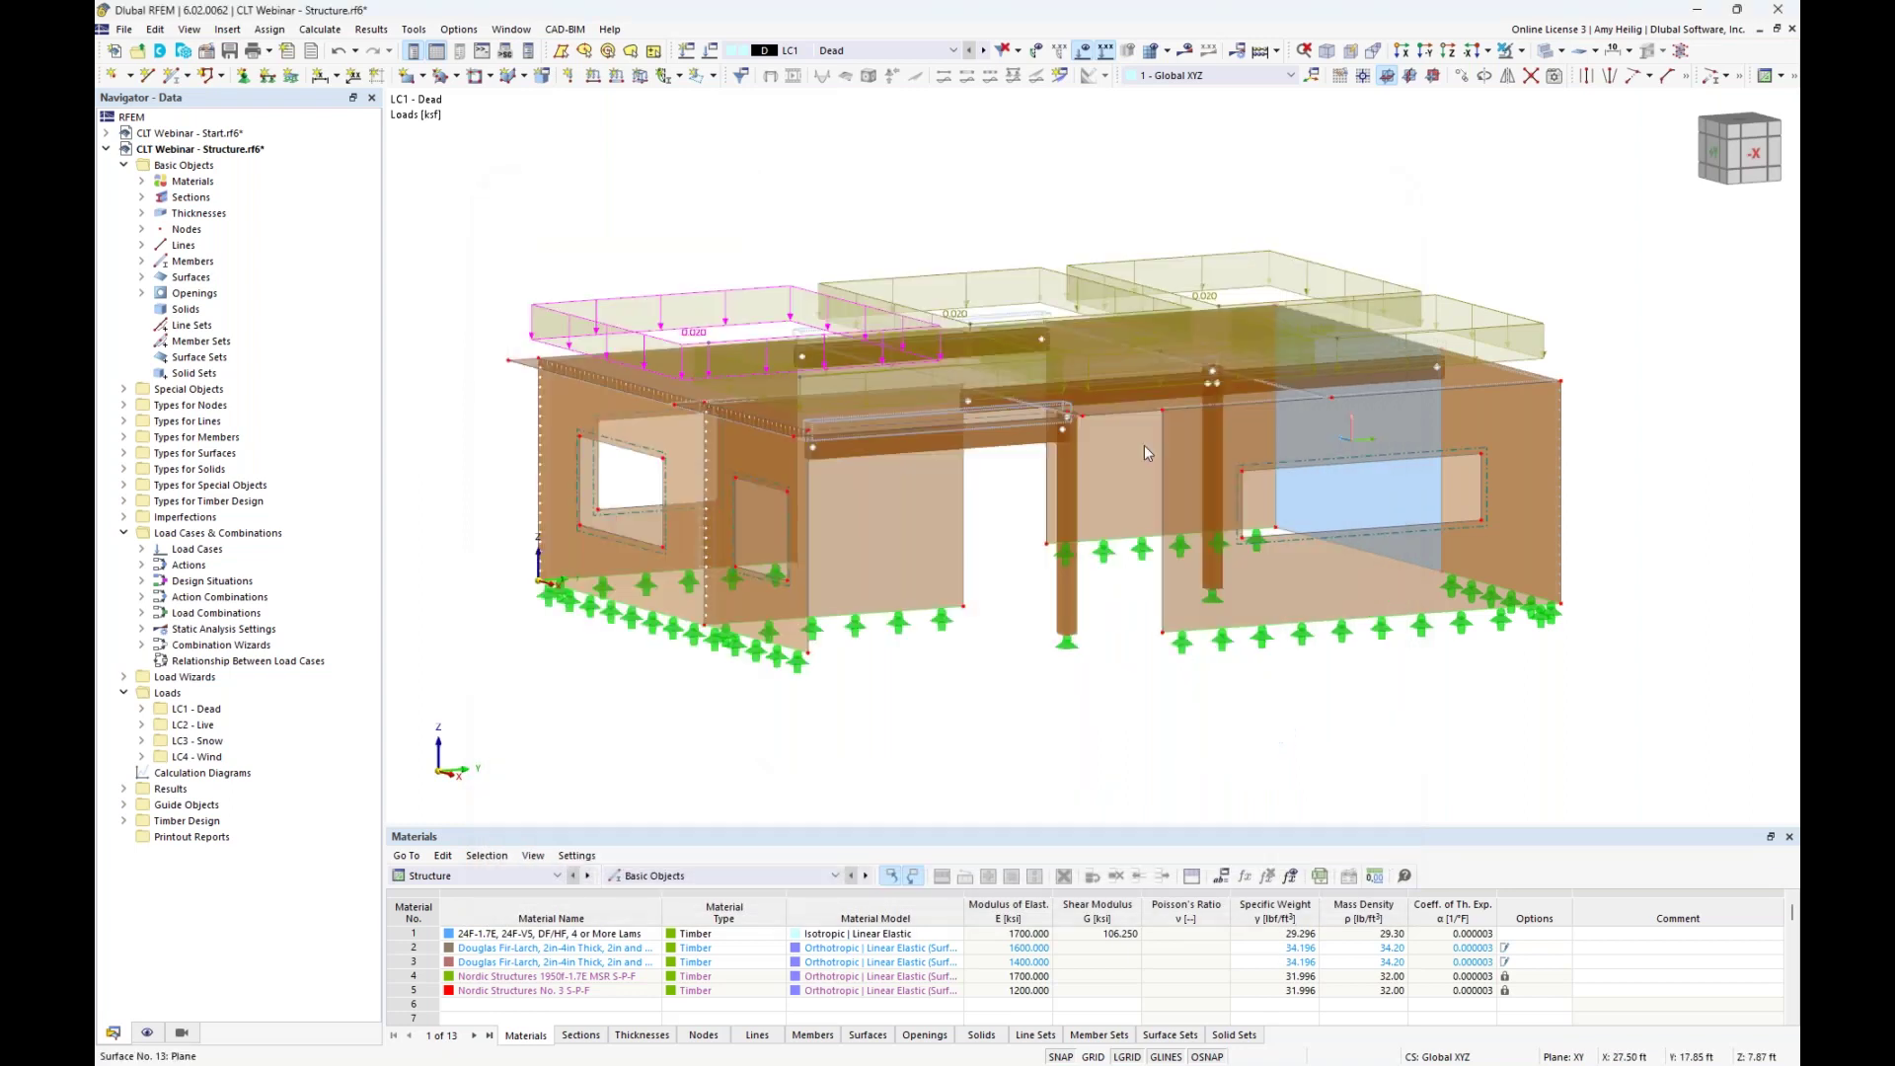
View the roof loads of LC2 - Live and LC3 - Snow, looking at the snow load distribution along the X axis.
{"action": "left_click", "coordinate": [984, 54]}
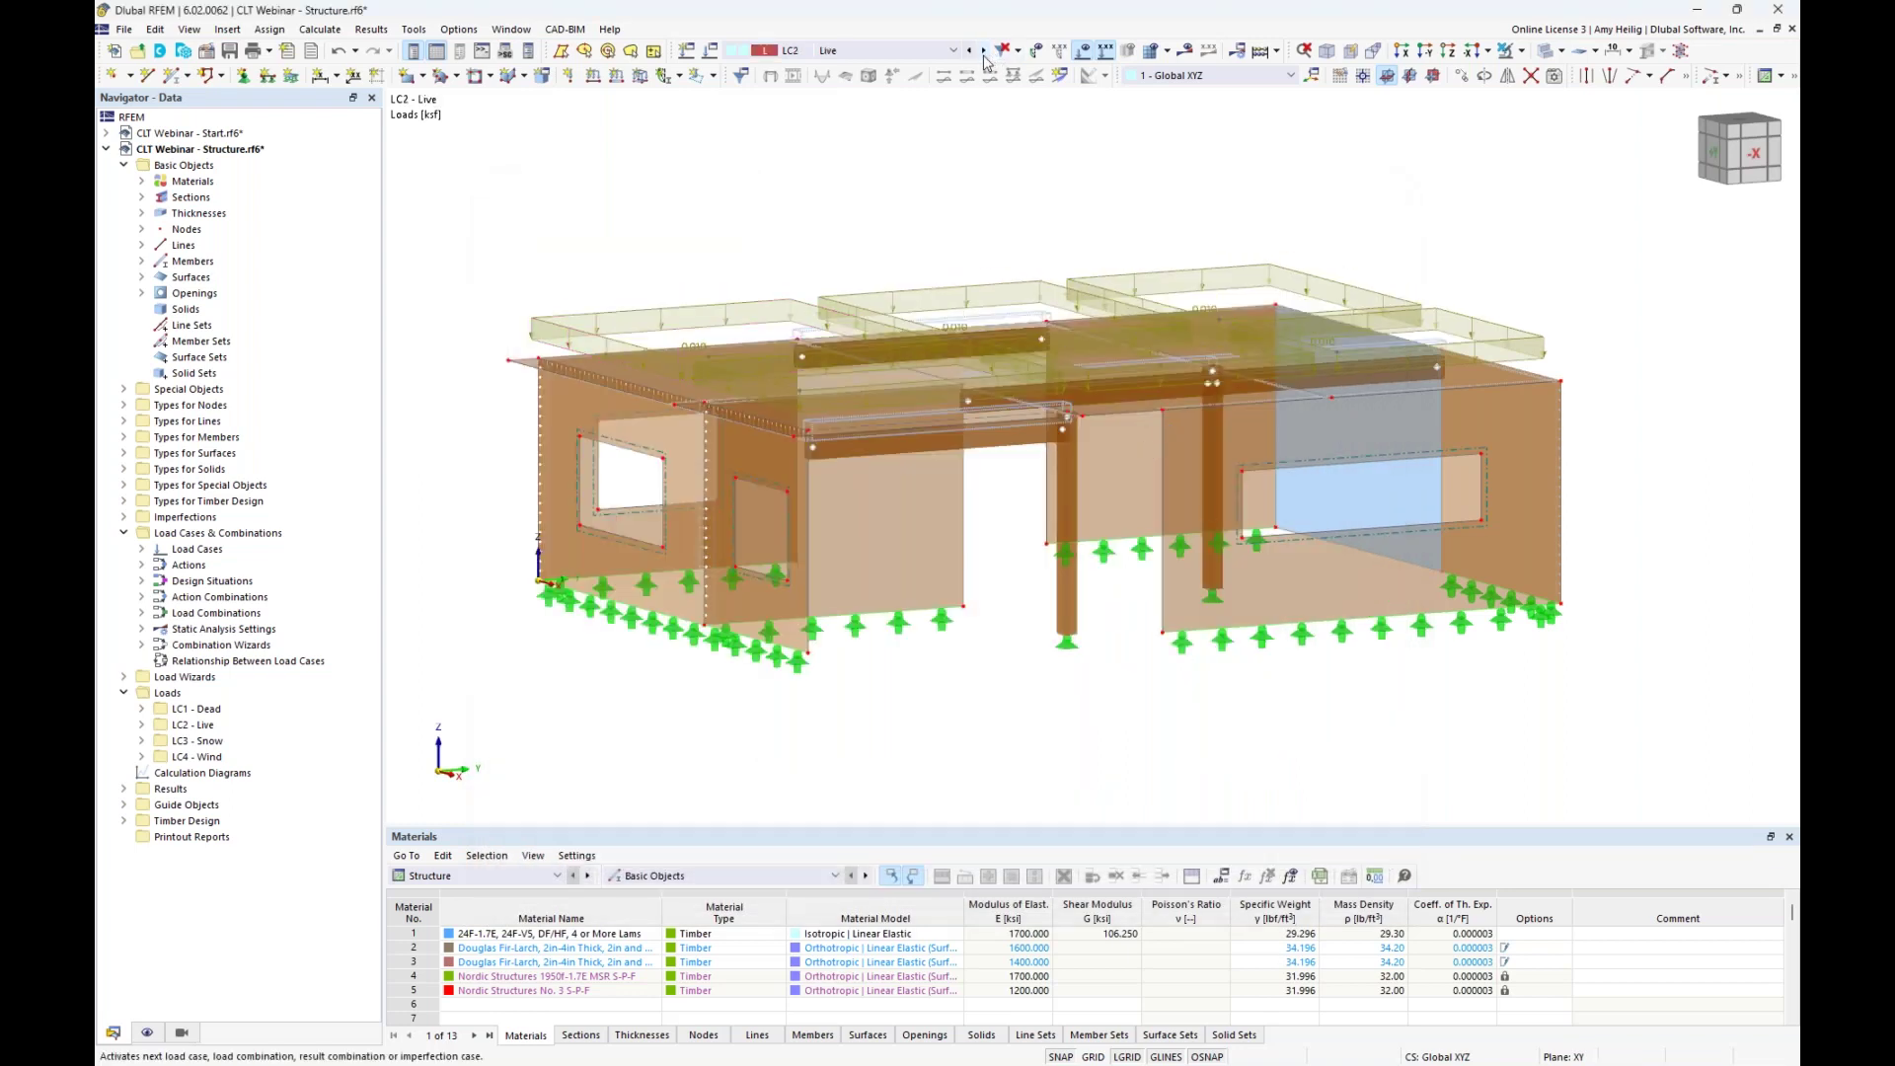
{"action": "middle_click_drag", "start_coordinate": [821, 226], "coordinate": [824, 208], "text": "ctrl"}
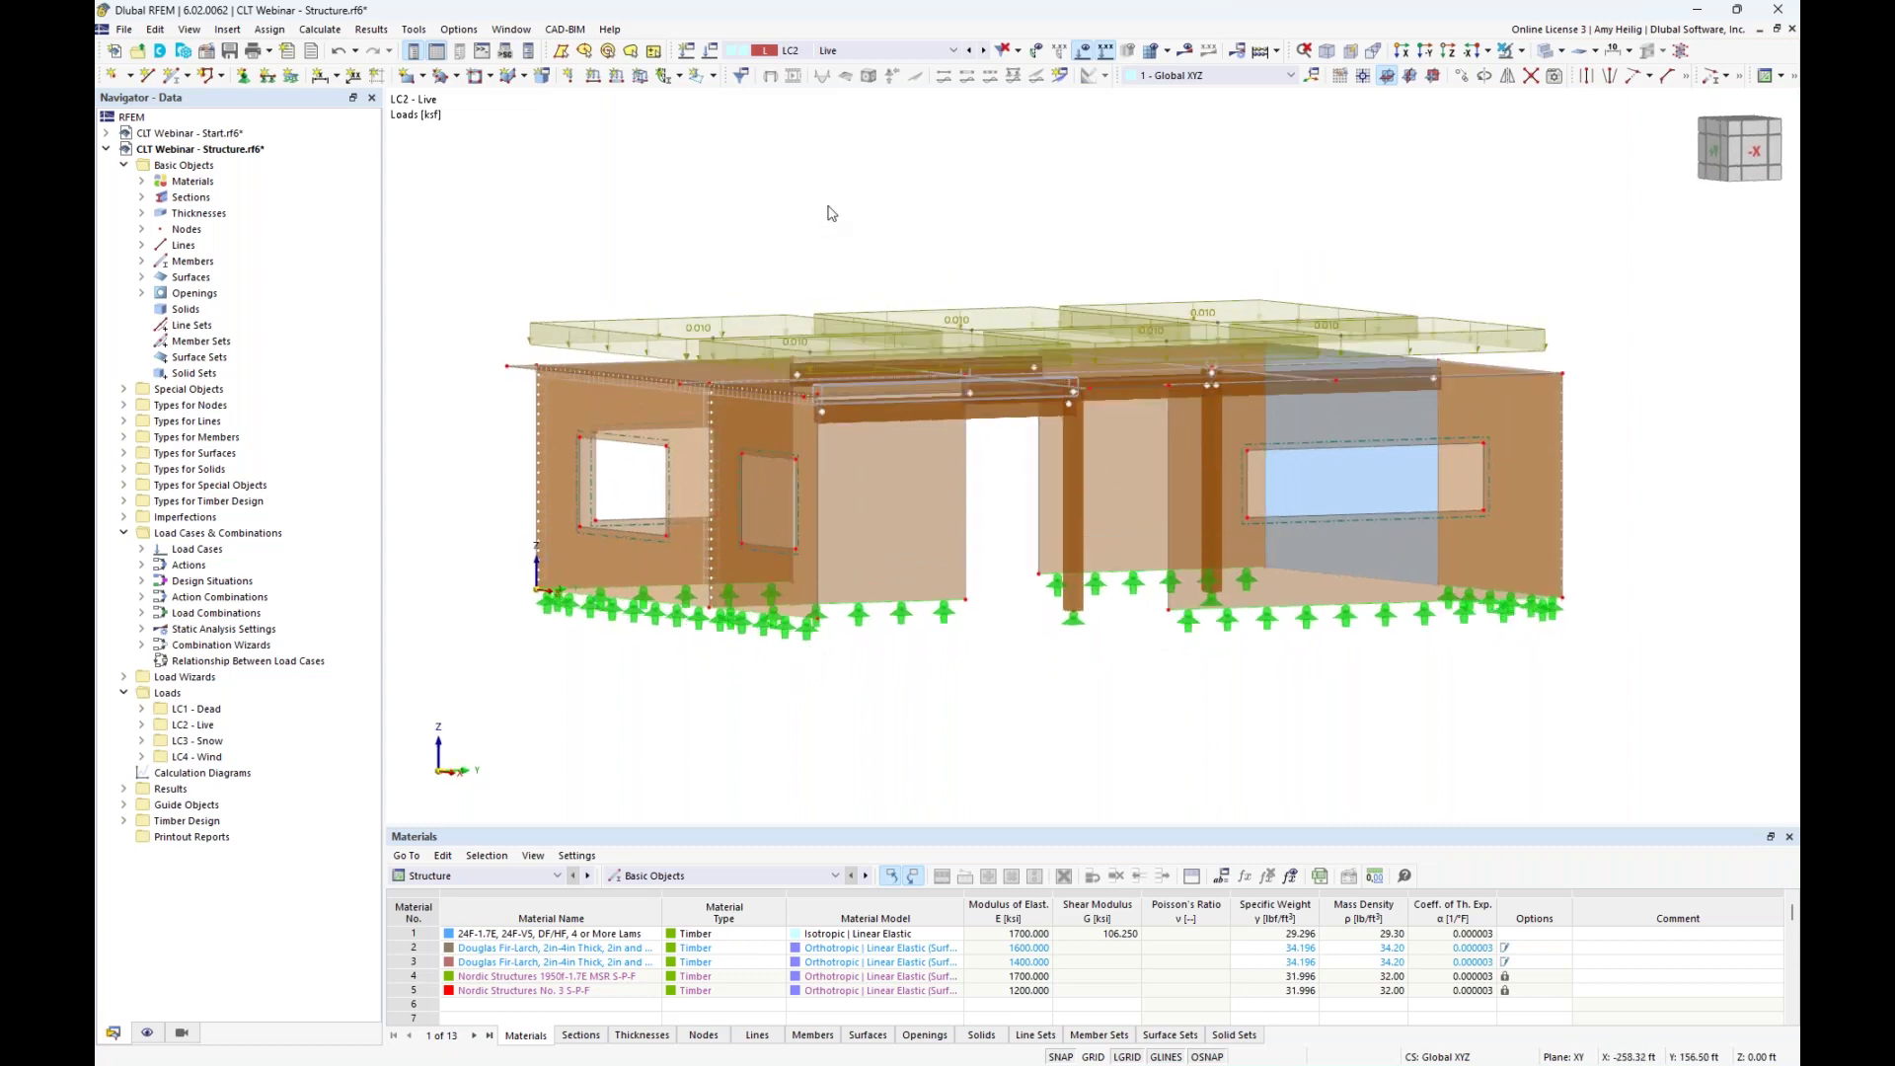
{"action": "left_click", "coordinate": [984, 51]}
{"action": "middle_click_drag", "start_coordinate": [1105, 197], "coordinate": [1001, 195], "text": "ctrl"}
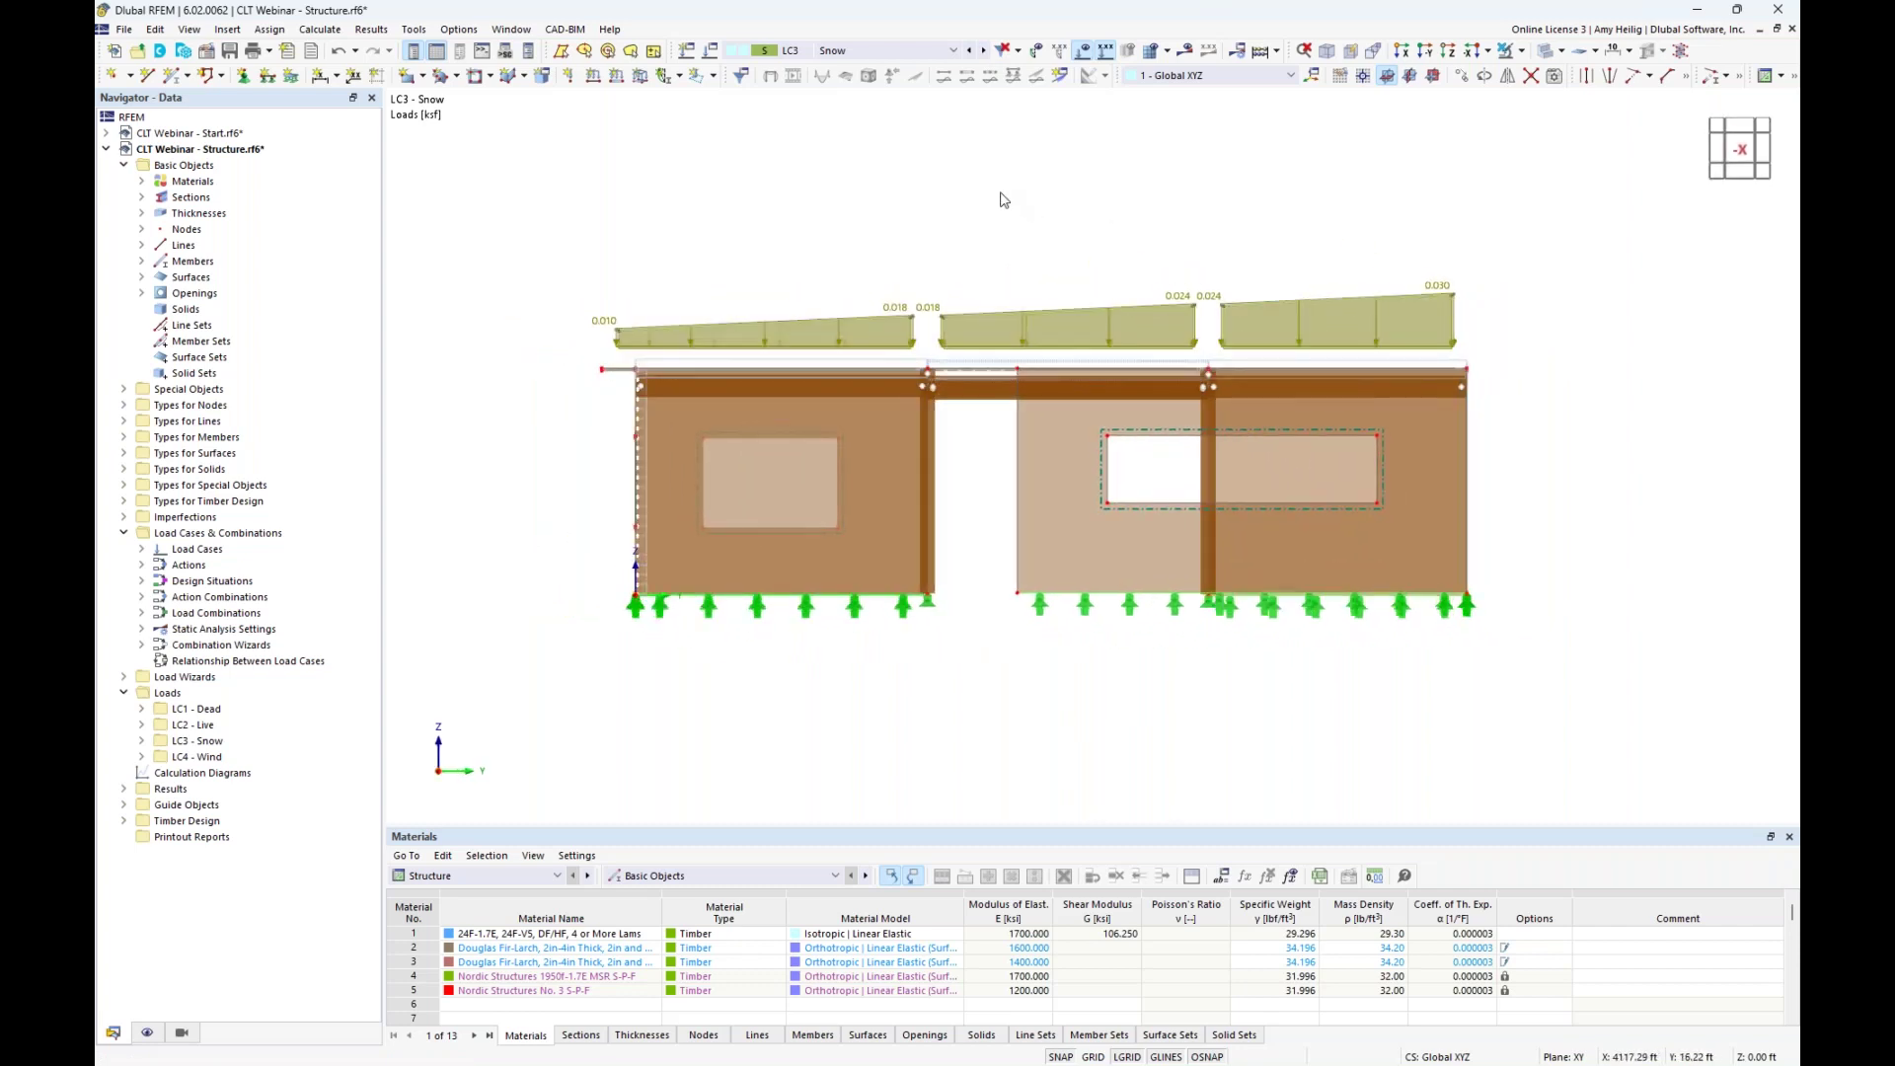
Inspect the definition of the linearly varying roof surface load in LC3 - Snow without changing it.
{"action": "left_click_drag", "start_coordinate": [549, 196], "coordinate": [1571, 361]}
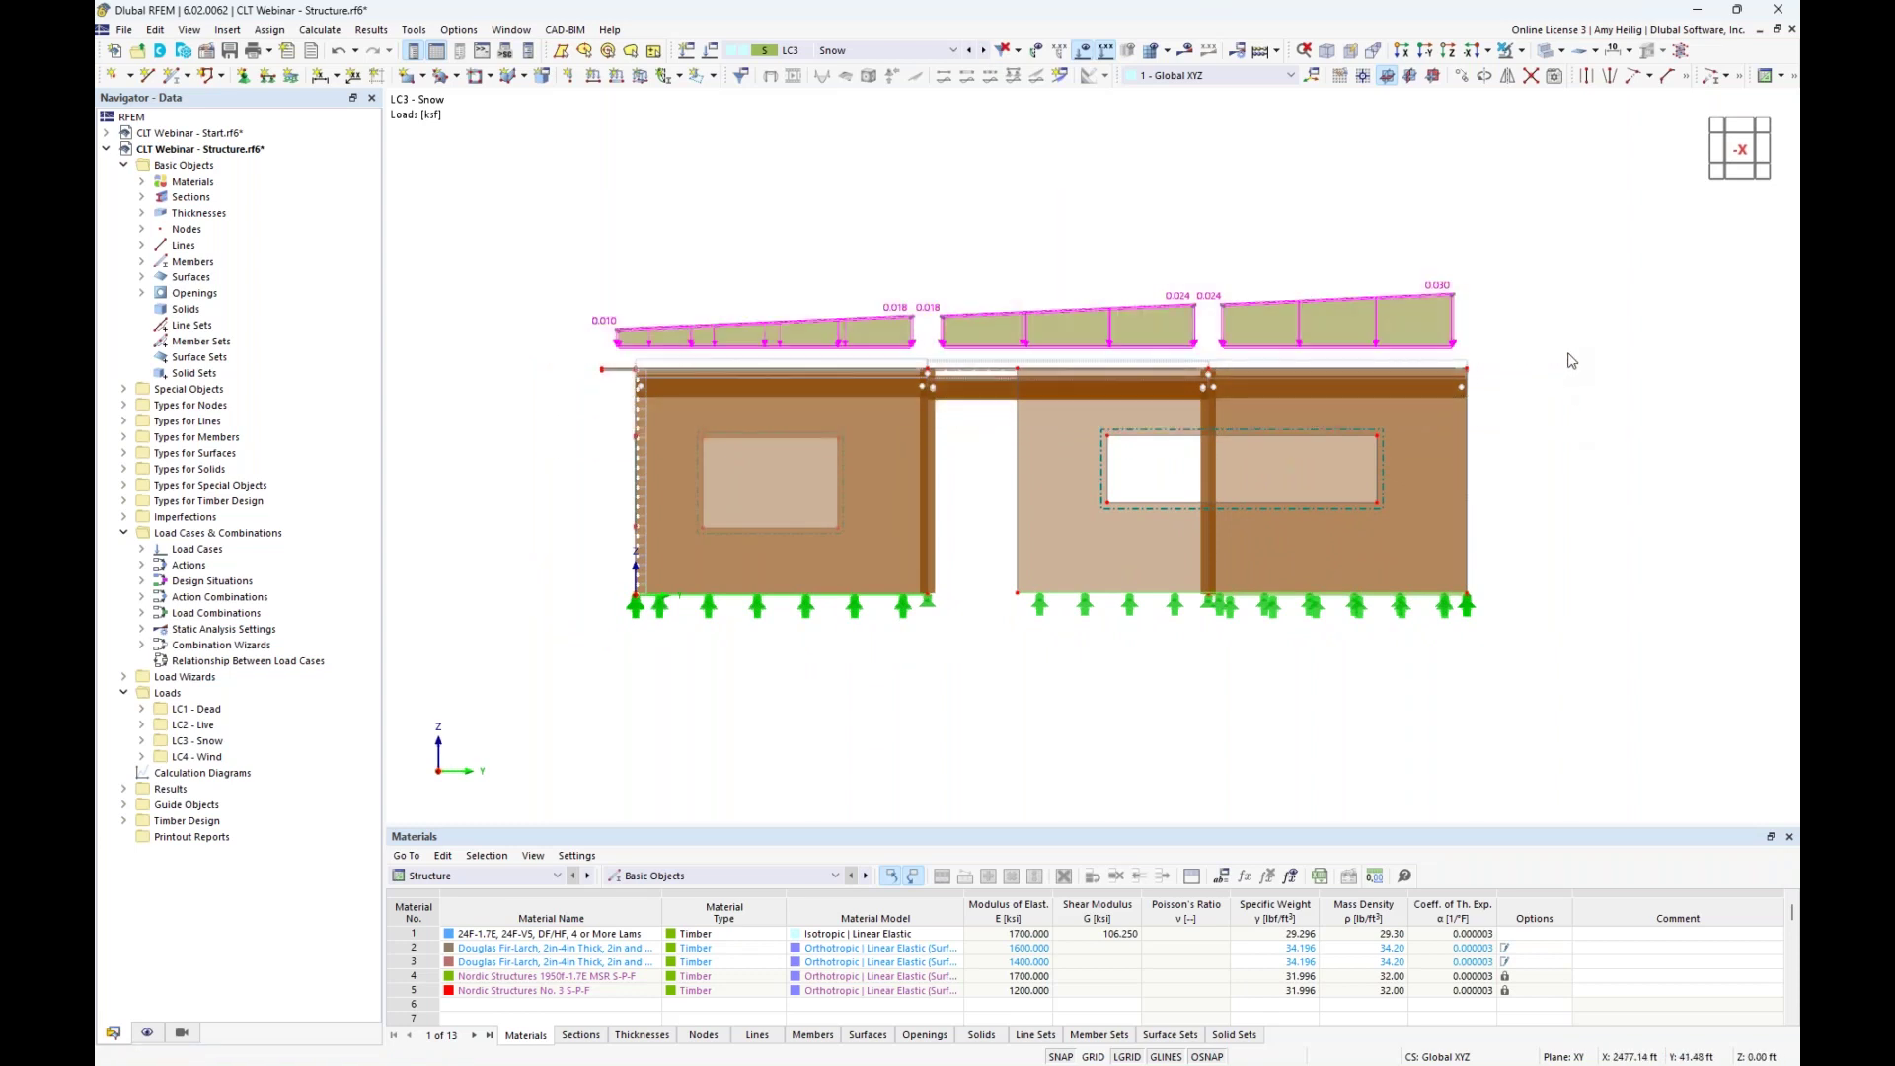
{"action": "double_click", "coordinate": [1439, 289]}
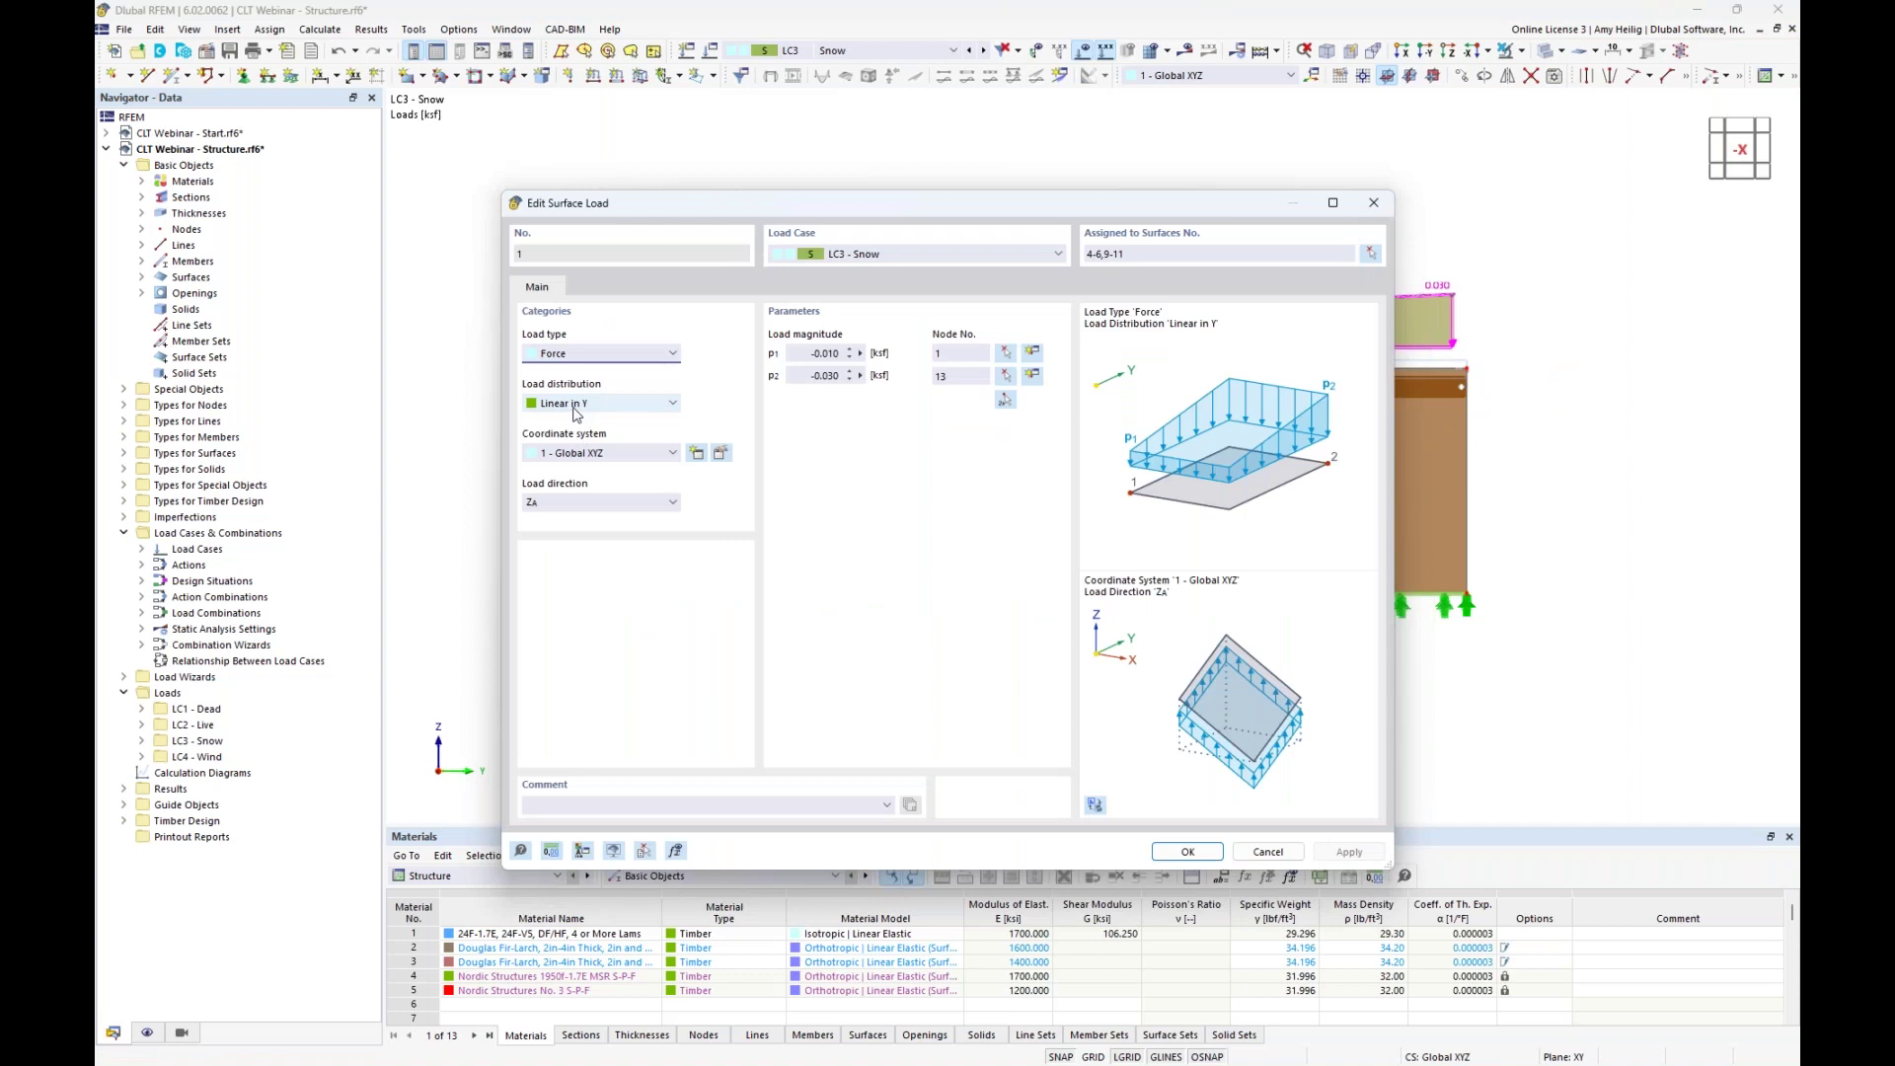
{"action": "left_click_drag", "start_coordinate": [783, 207], "coordinate": [805, 488]}
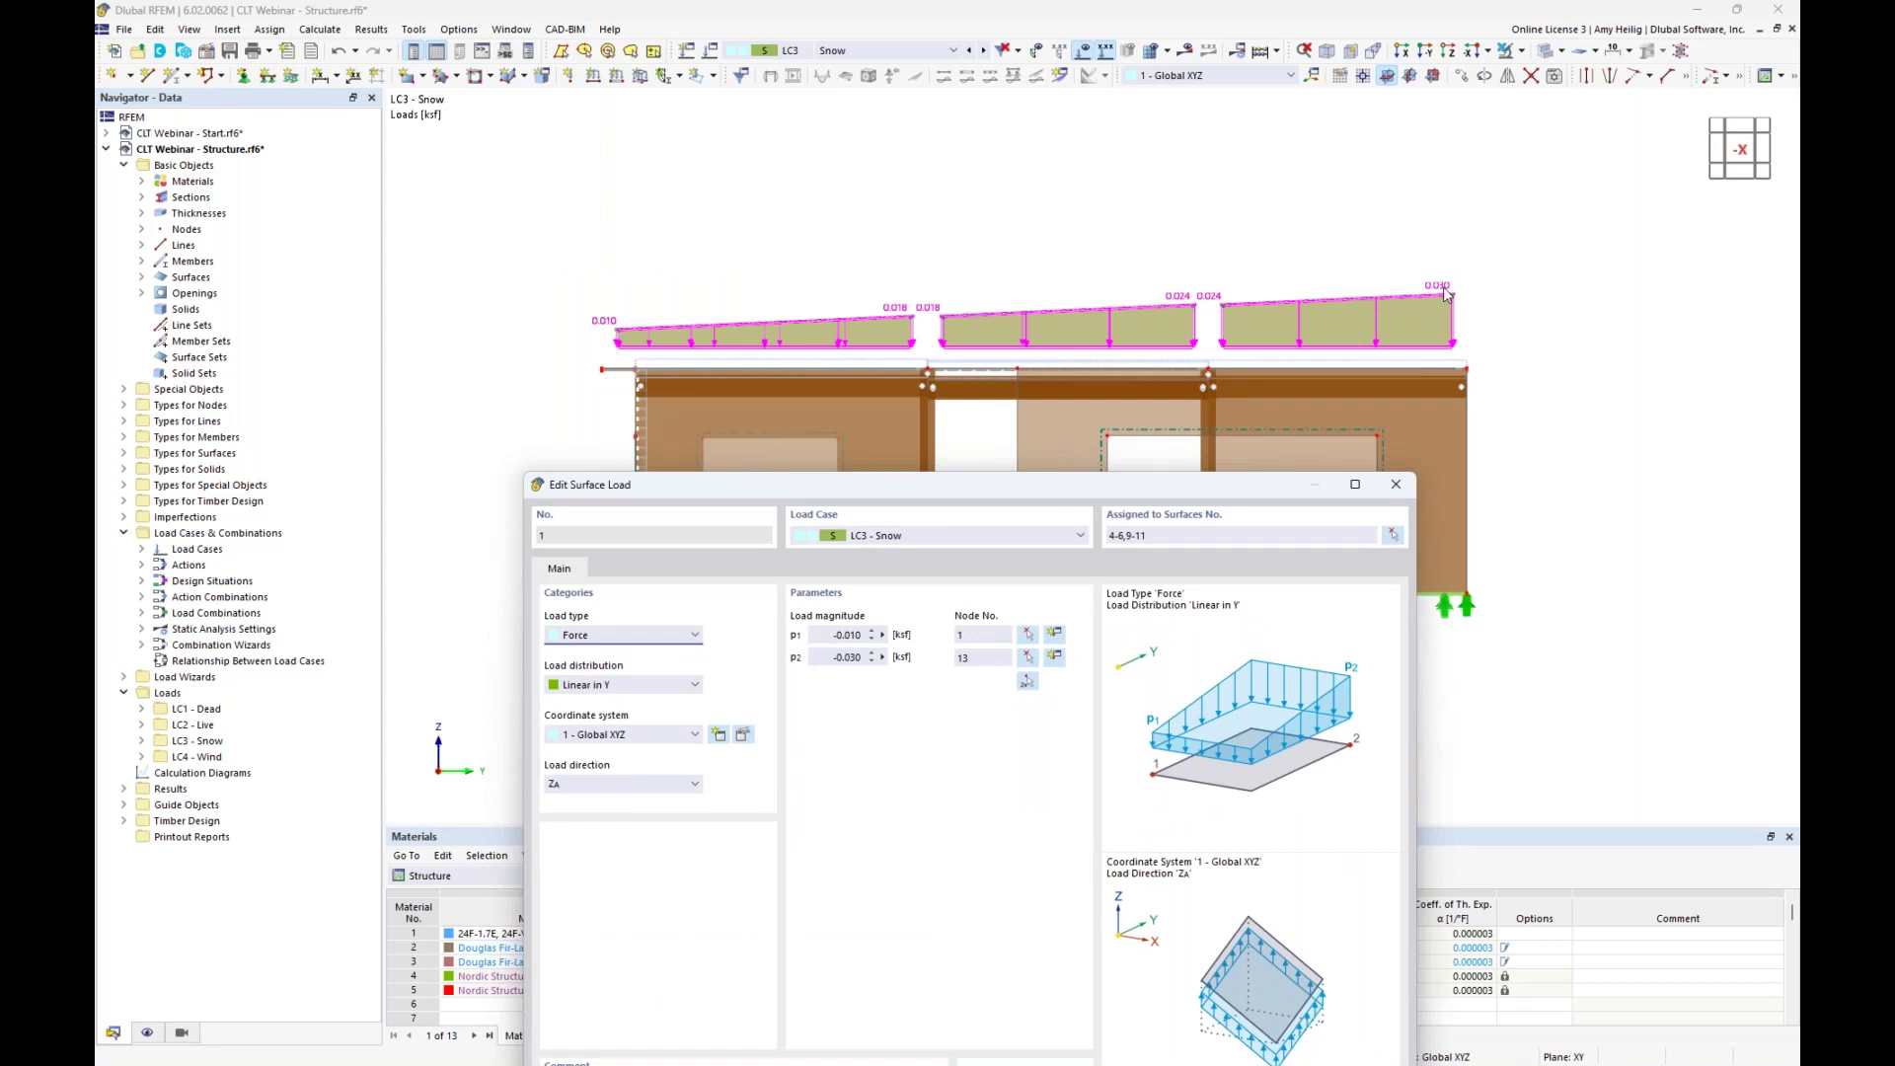
{"action": "left_click_drag", "start_coordinate": [1215, 485], "coordinate": [1218, 186]}
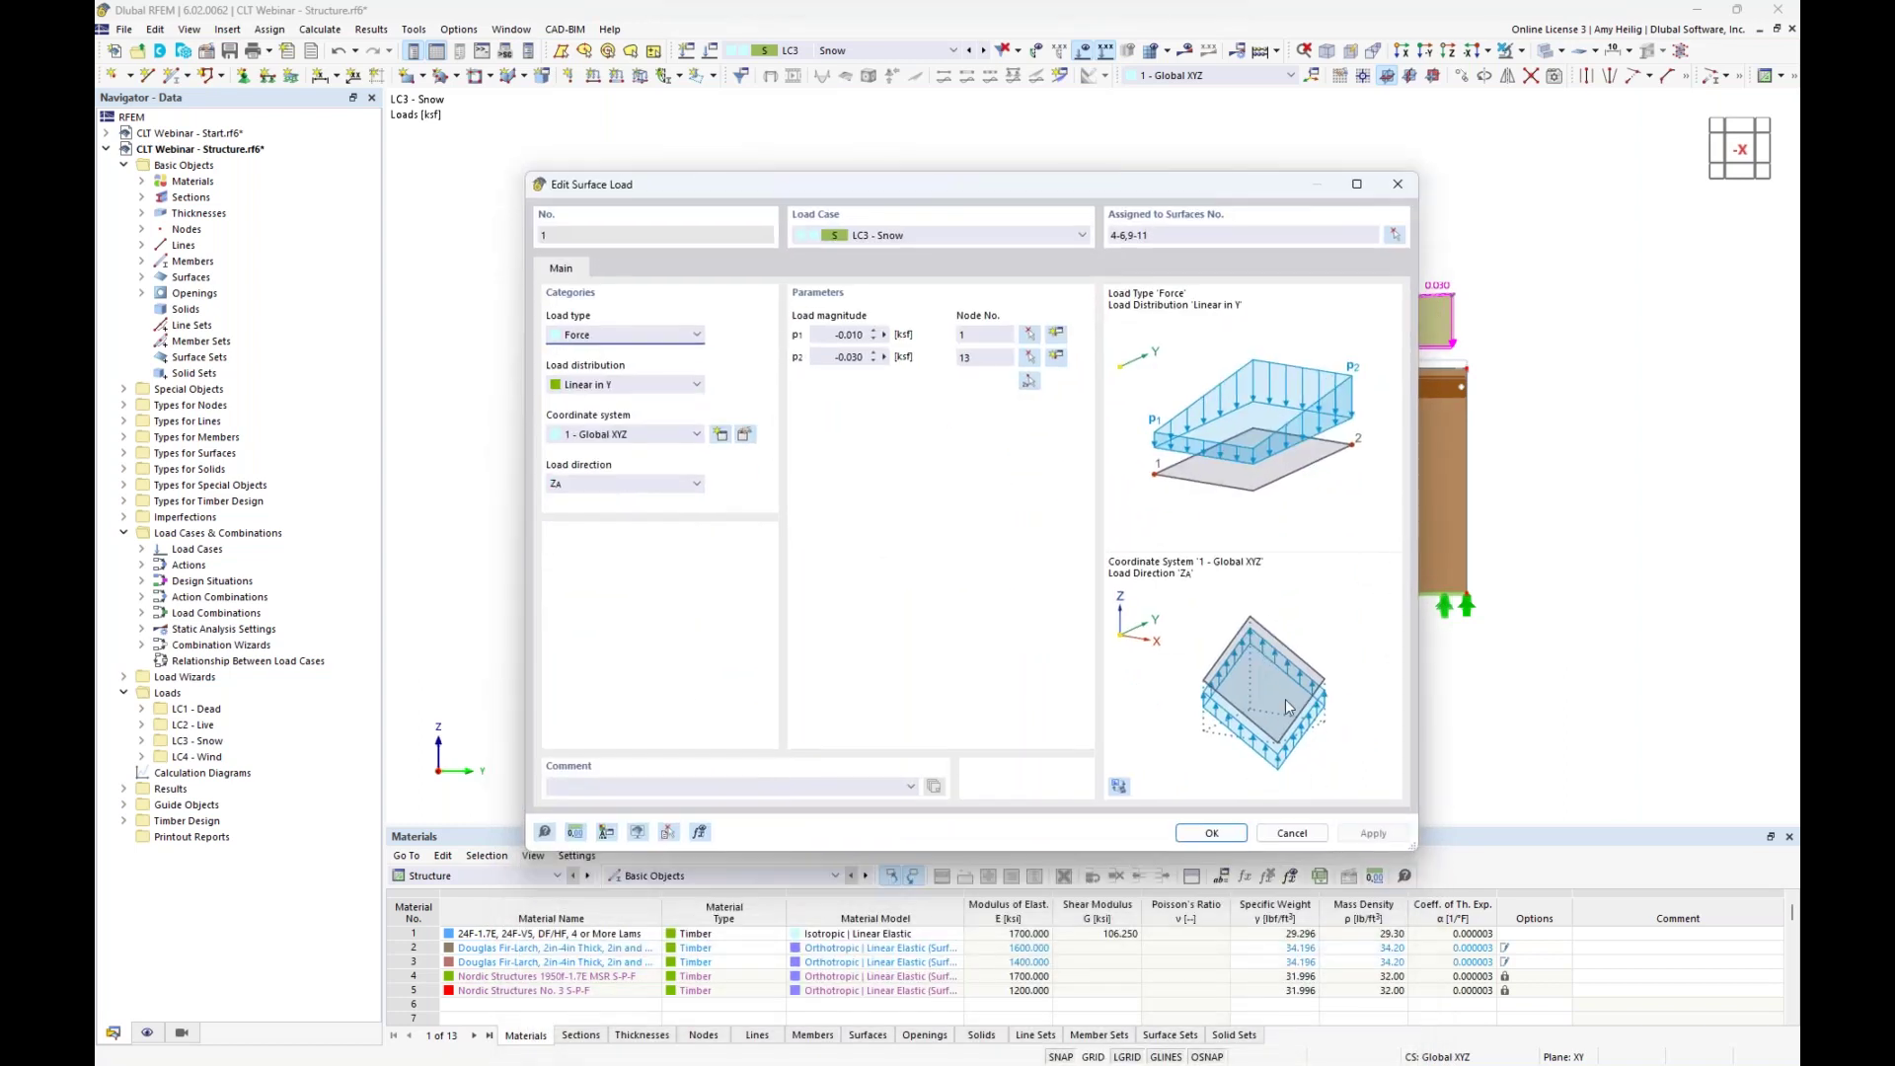
{"action": "left_click", "coordinate": [1292, 833]}
Display the loads of LC4 - Wind on a wireframe model and view them on both end walls.
{"action": "left_click", "coordinate": [985, 53]}
{"action": "middle_click_drag", "start_coordinate": [933, 205], "coordinate": [991, 258], "text": "ctrl"}
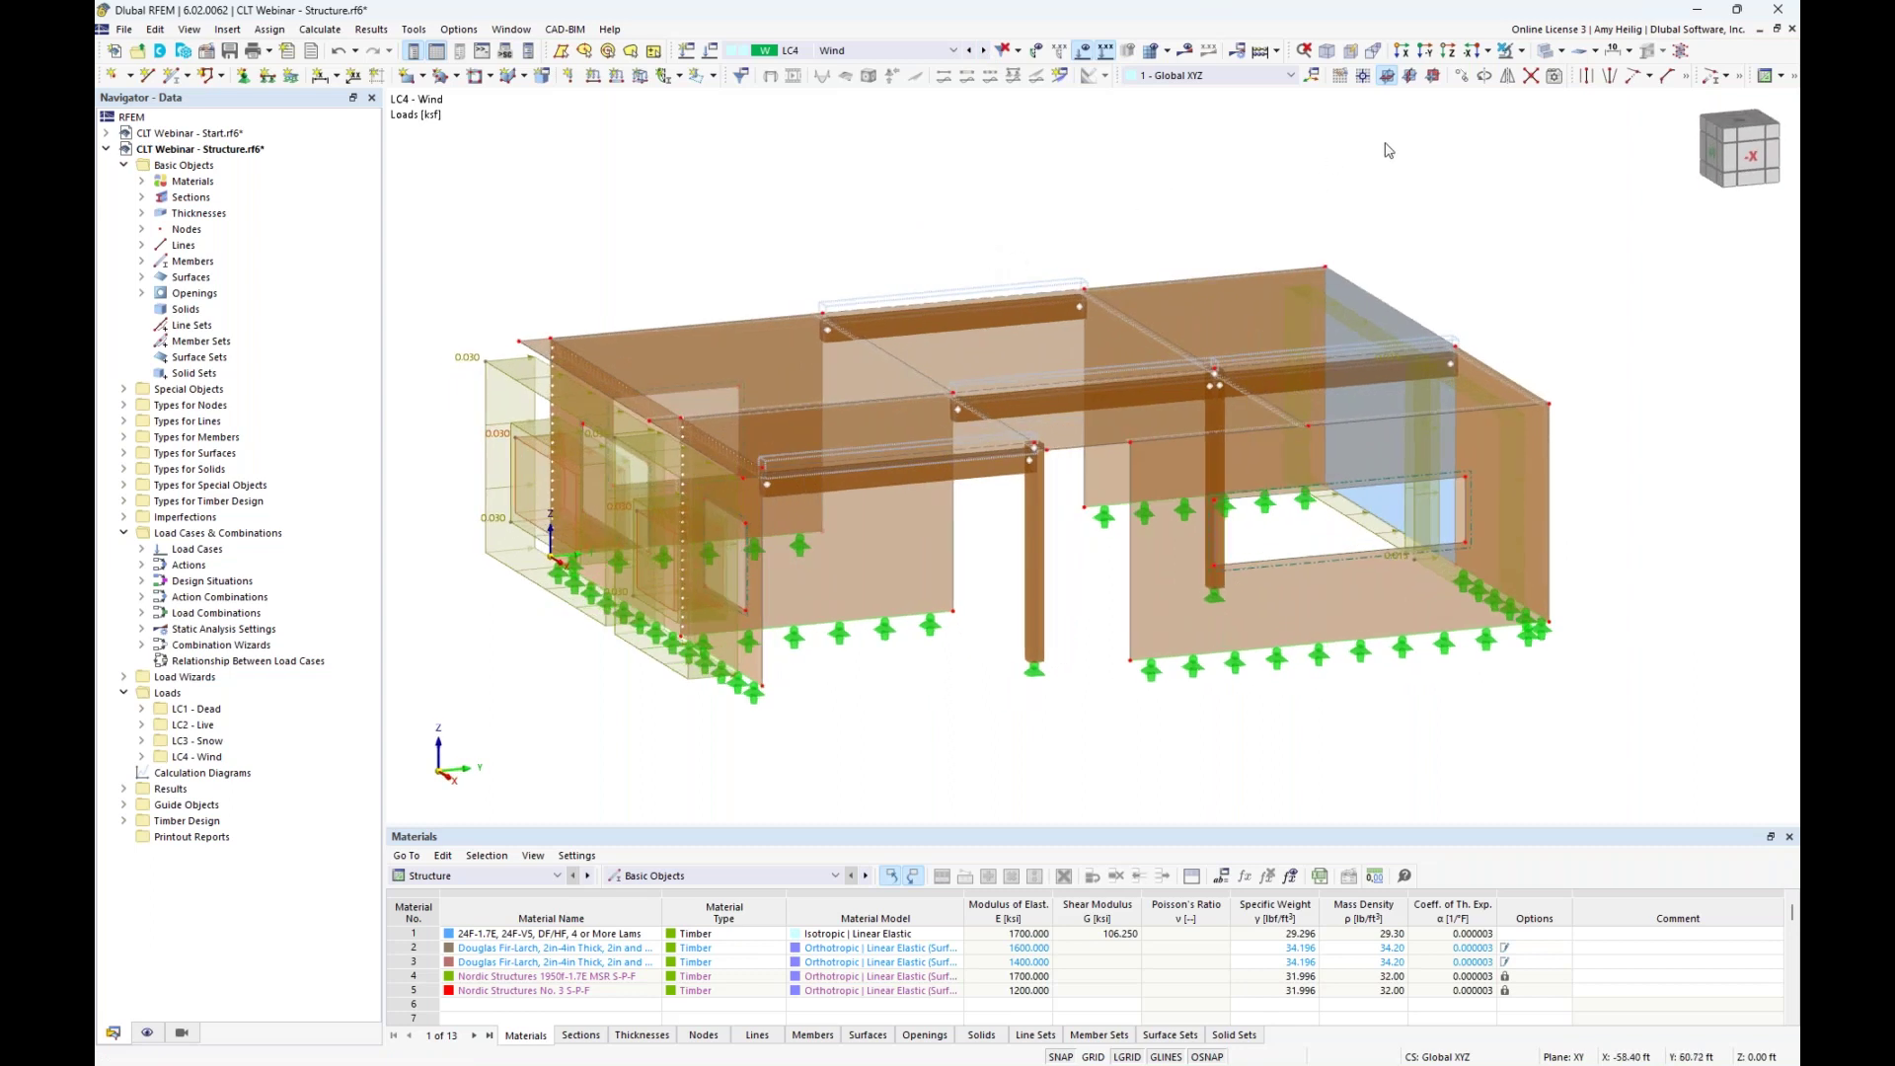
{"action": "left_click", "coordinate": [1549, 51]}
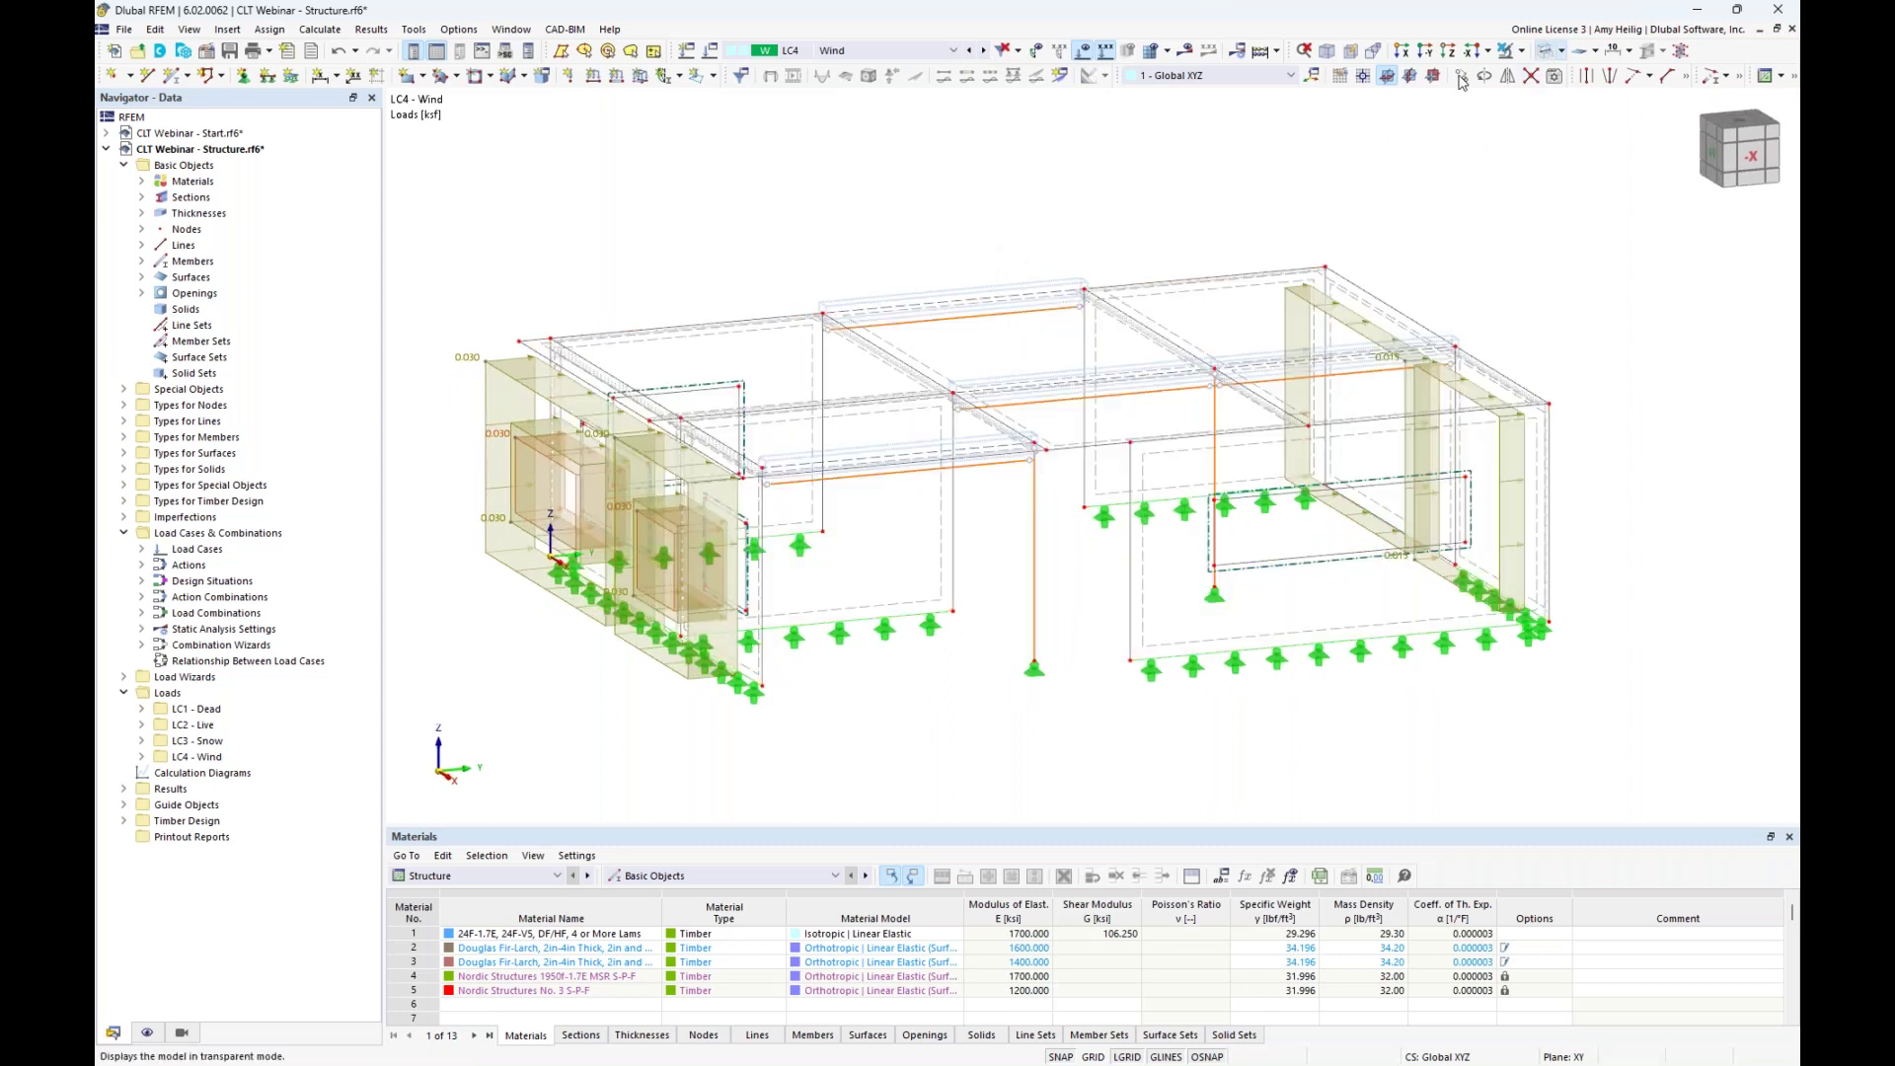
{"action": "middle_click_drag", "start_coordinate": [515, 374], "coordinate": [580, 367]}
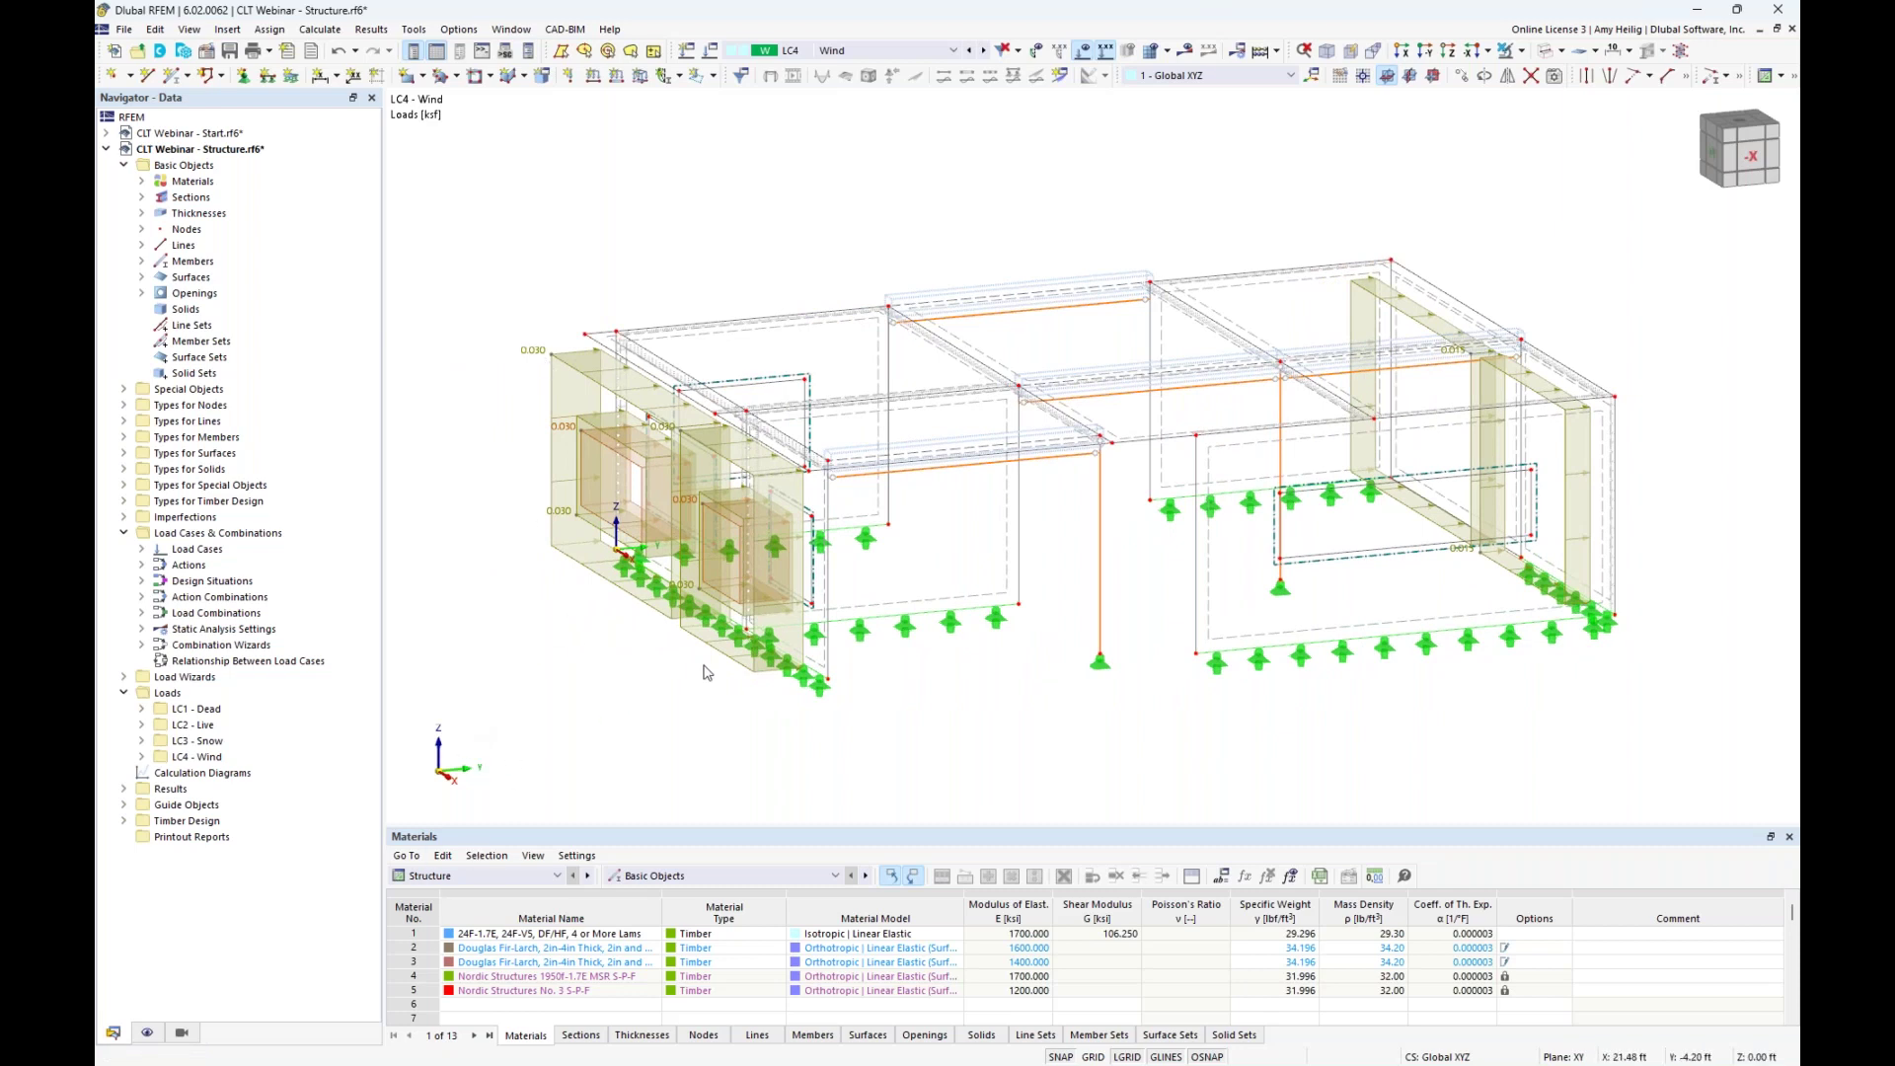
{"action": "middle_click_drag", "start_coordinate": [1635, 541], "coordinate": [1358, 583]}
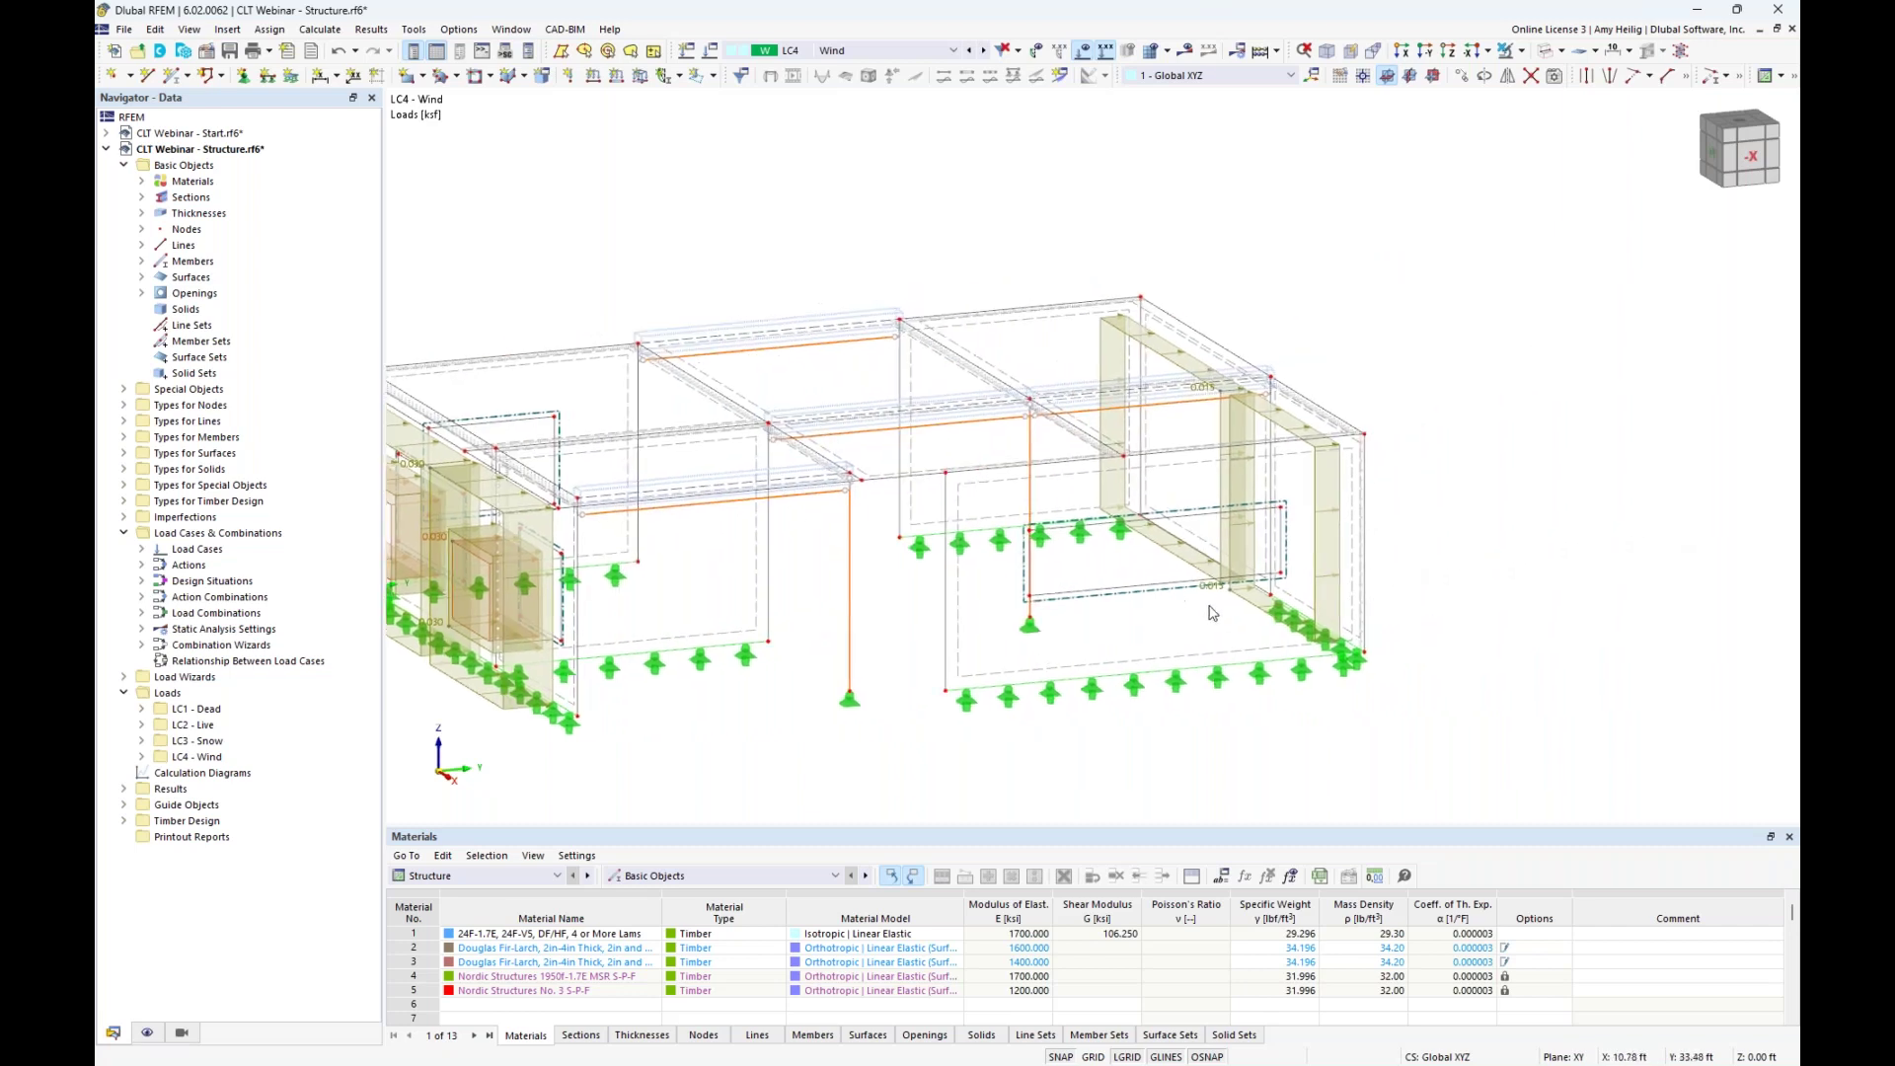
{"action": "middle_click_drag", "start_coordinate": [1227, 621], "coordinate": [1170, 606], "text": "ctrl"}
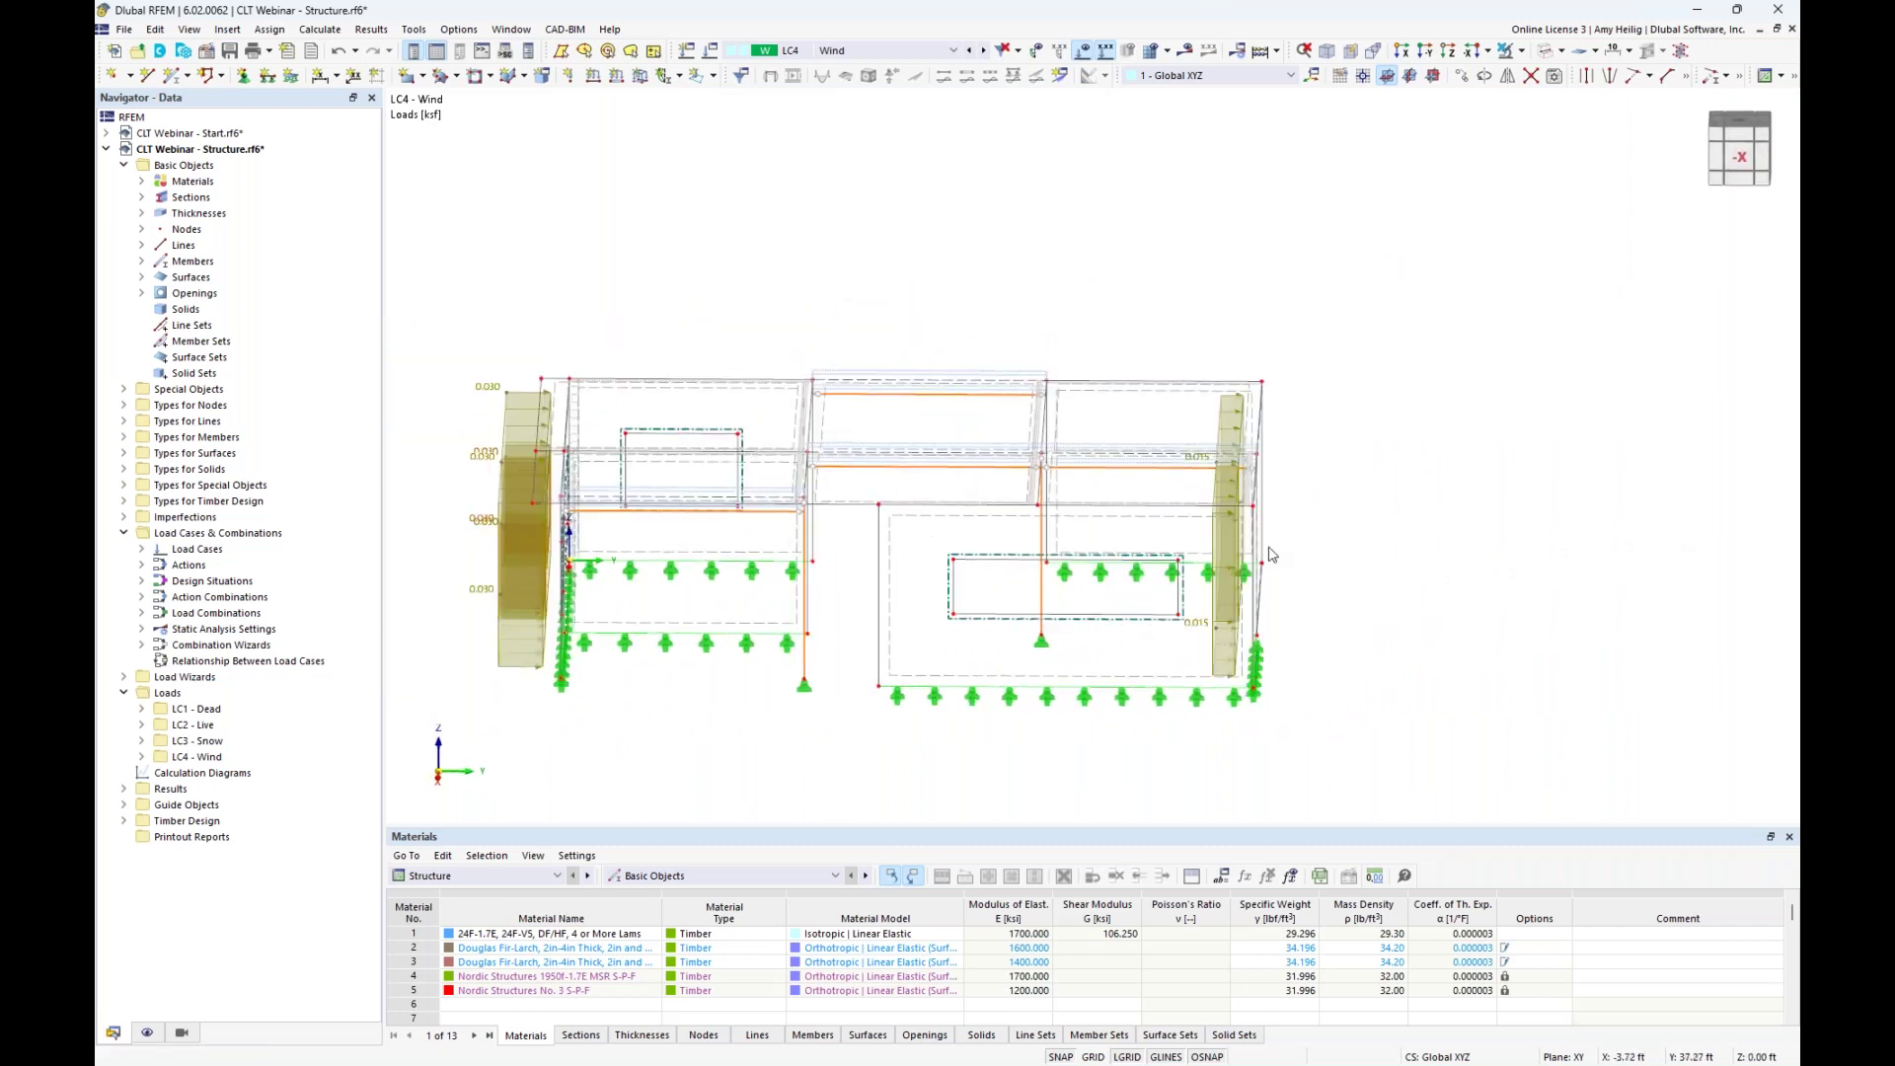
Return the model to transparent rendering and examine the wind load on the end wall farthest from the origin.
{"action": "left_click", "coordinate": [1554, 74]}
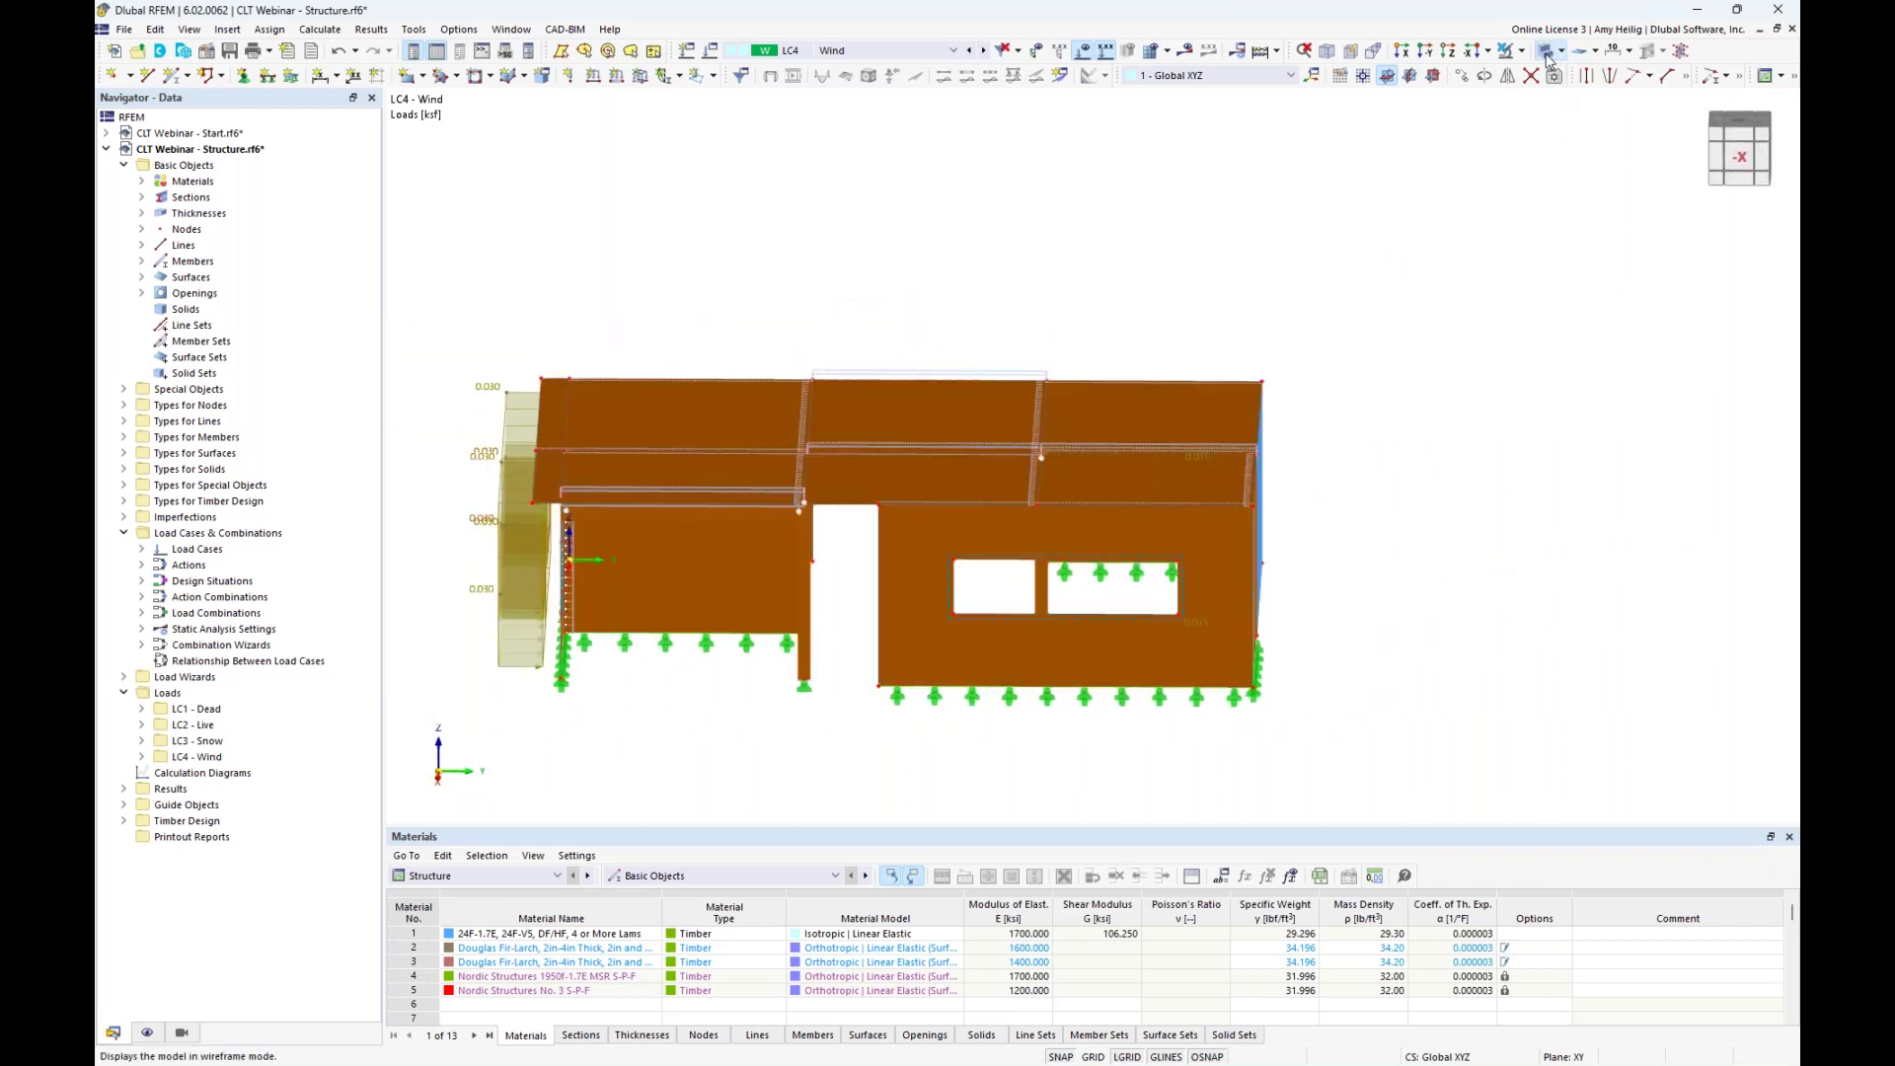
{"action": "scroll", "coordinate": [1273, 627], "scroll_direction": "up", "scroll_amount": 5}
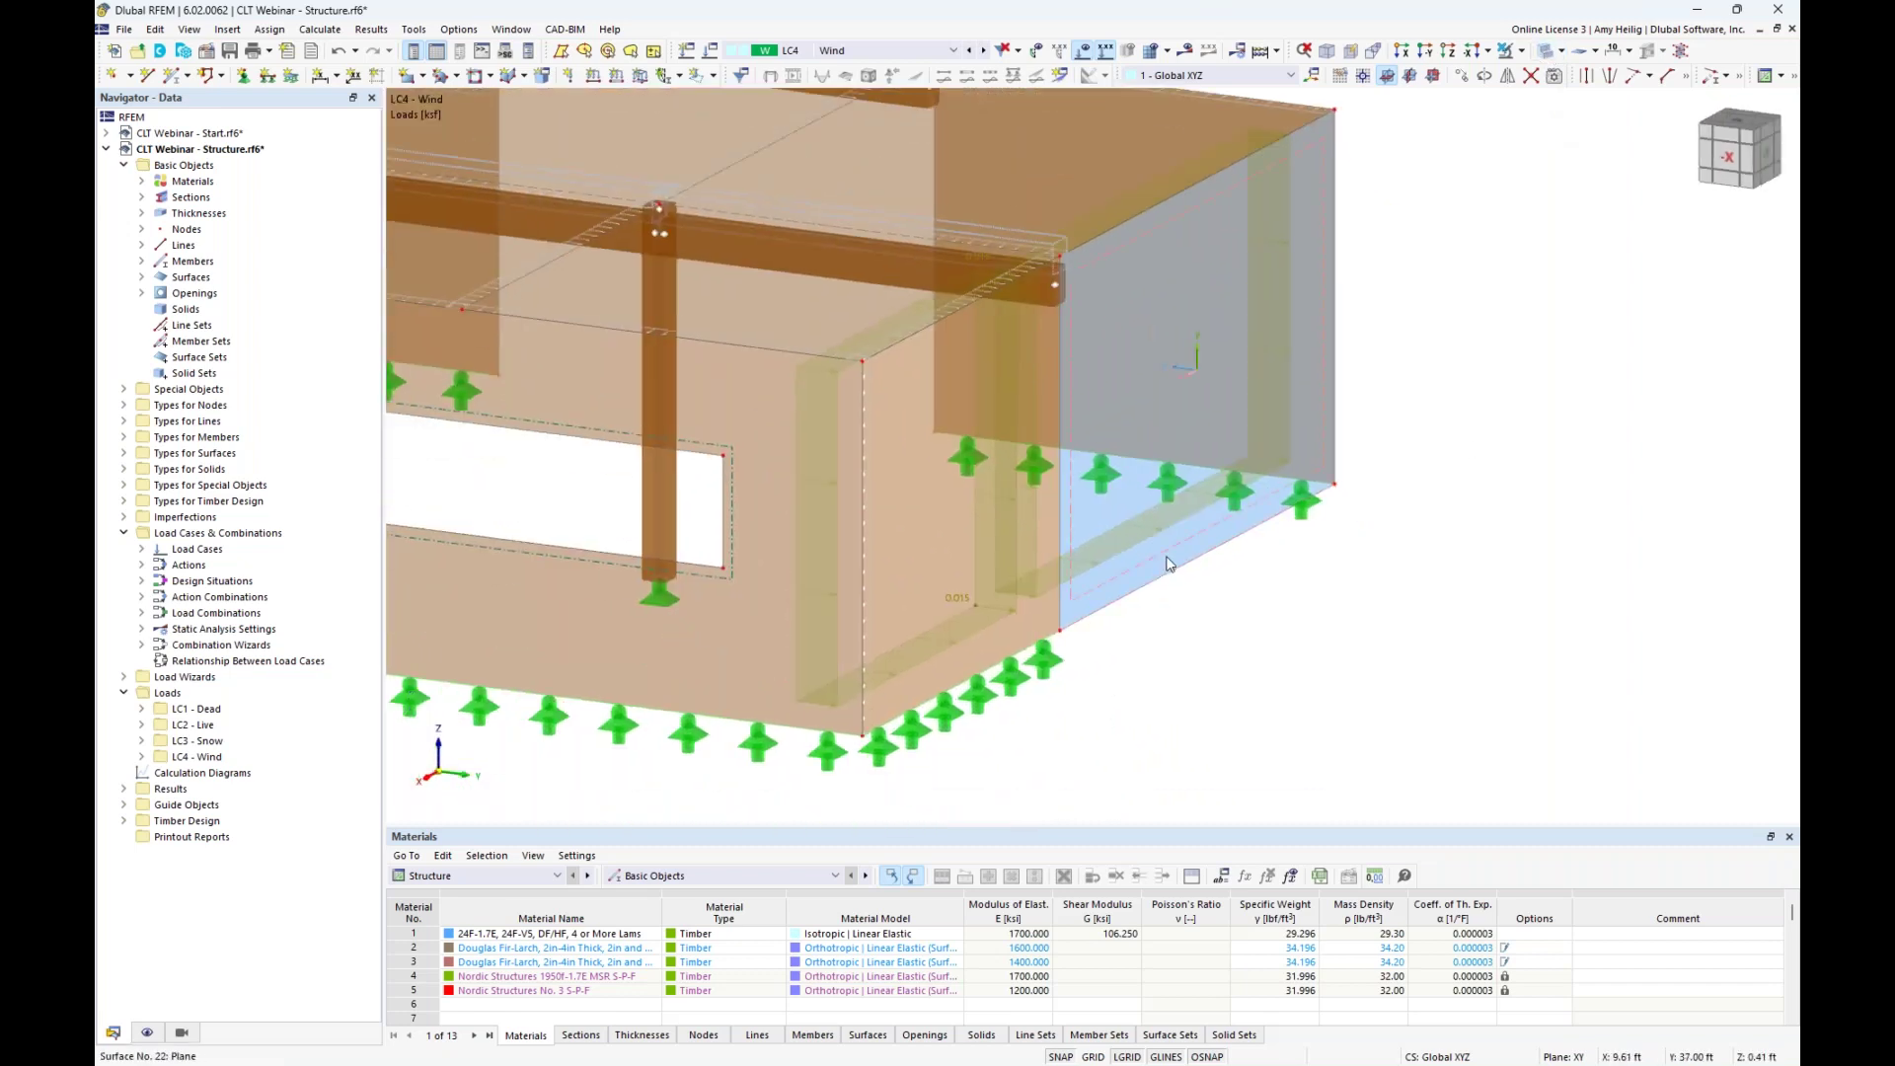
{"action": "mouse_move", "coordinate": [1151, 529]}
{"action": "scroll", "coordinate": [1133, 702], "scroll_direction": "down", "scroll_amount": 3}
{"action": "middle_click_drag", "start_coordinate": [982, 759], "coordinate": [608, 594], "text": "ctrl"}
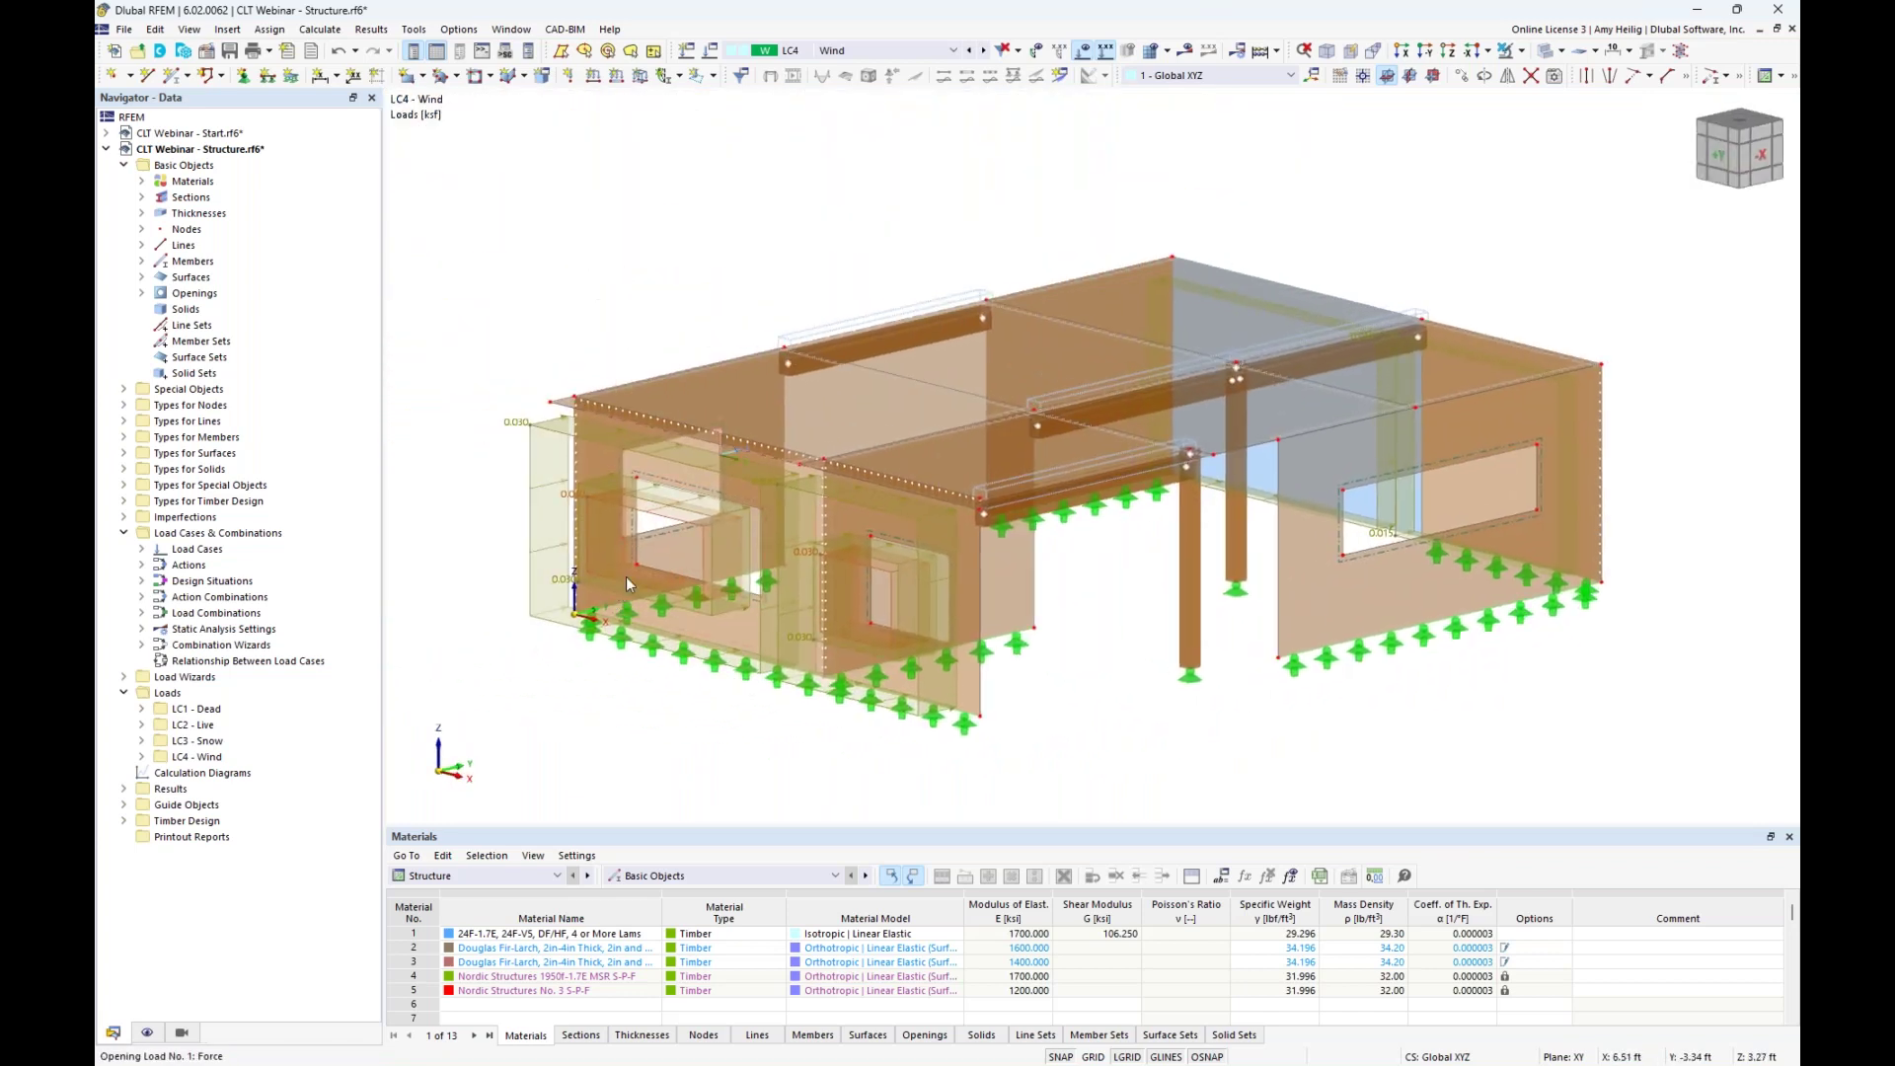
Find the New Opening Load command and inspect the wind load assigned to opening No. 2 without changing it.
{"action": "scroll", "coordinate": [631, 571], "scroll_direction": "up", "scroll_amount": 3}
{"action": "middle_click_drag", "start_coordinate": [708, 594], "coordinate": [737, 532]}
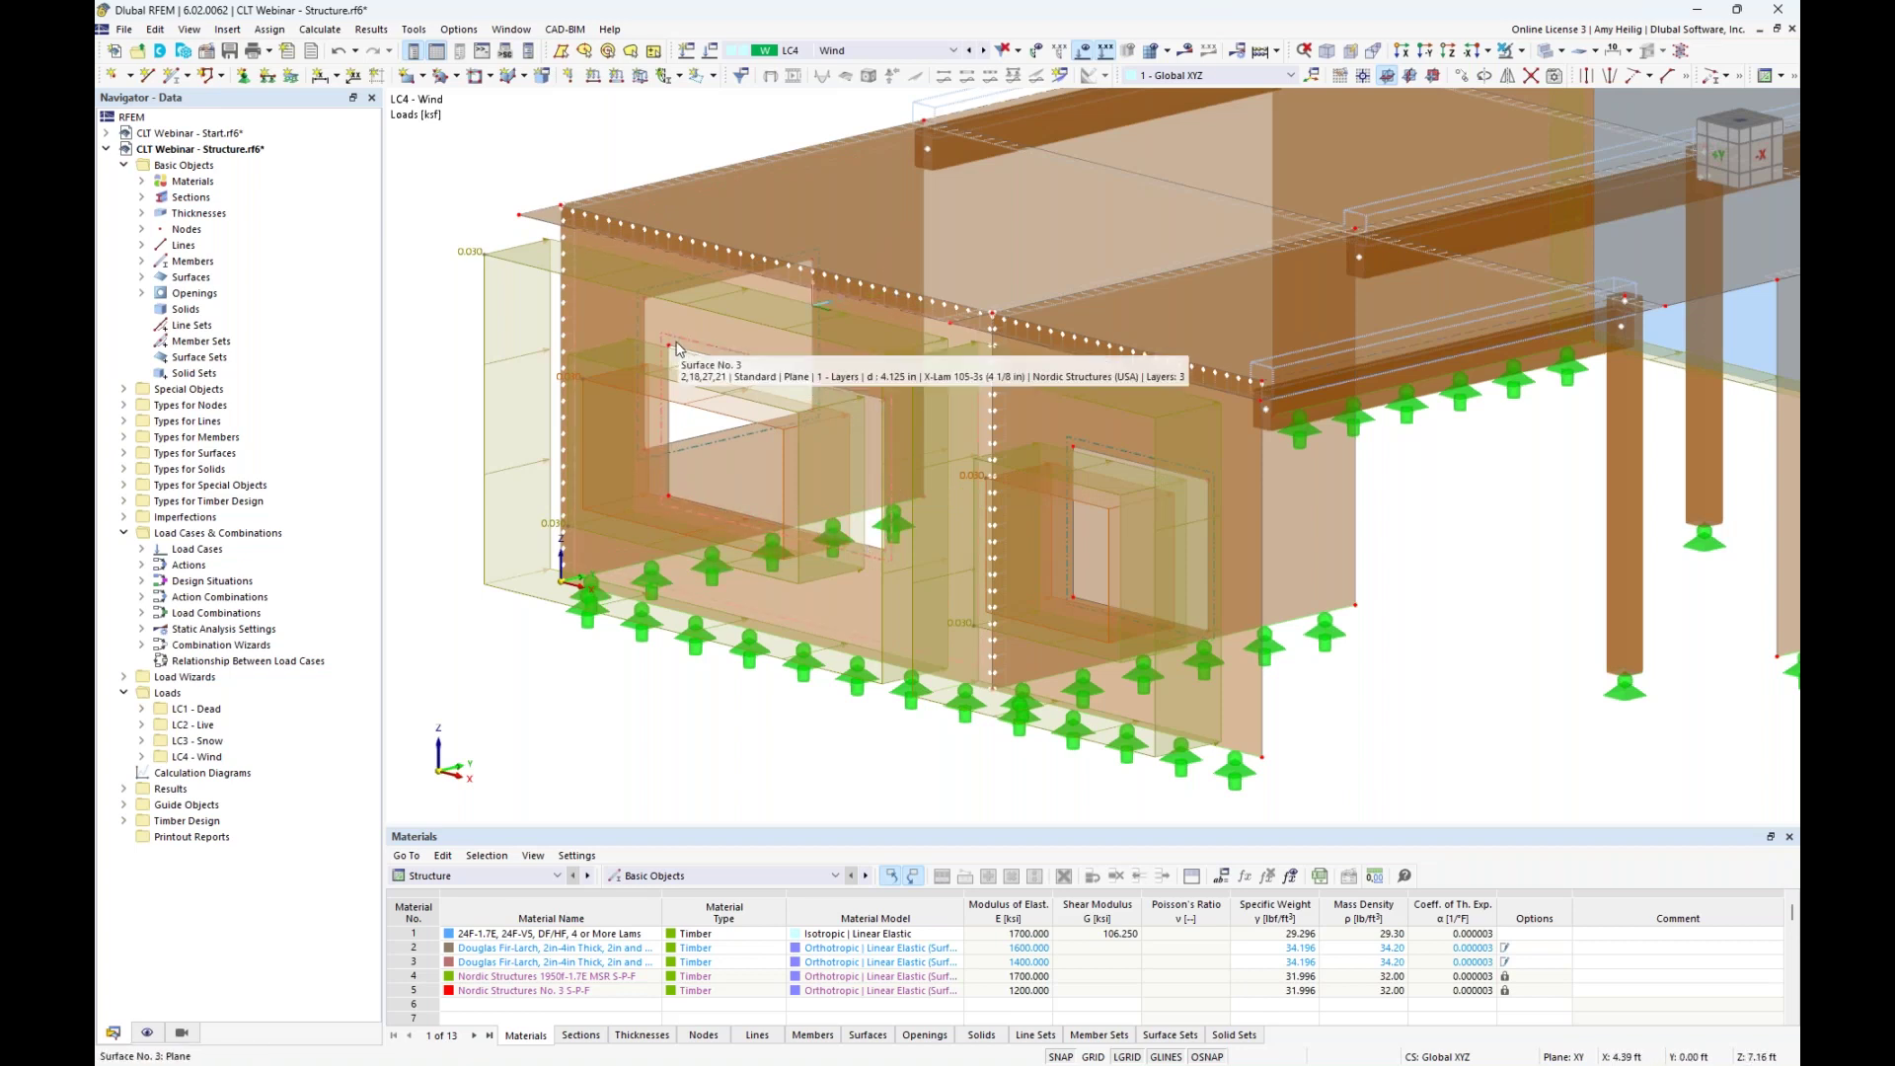
{"action": "left_click", "coordinate": [714, 76]}
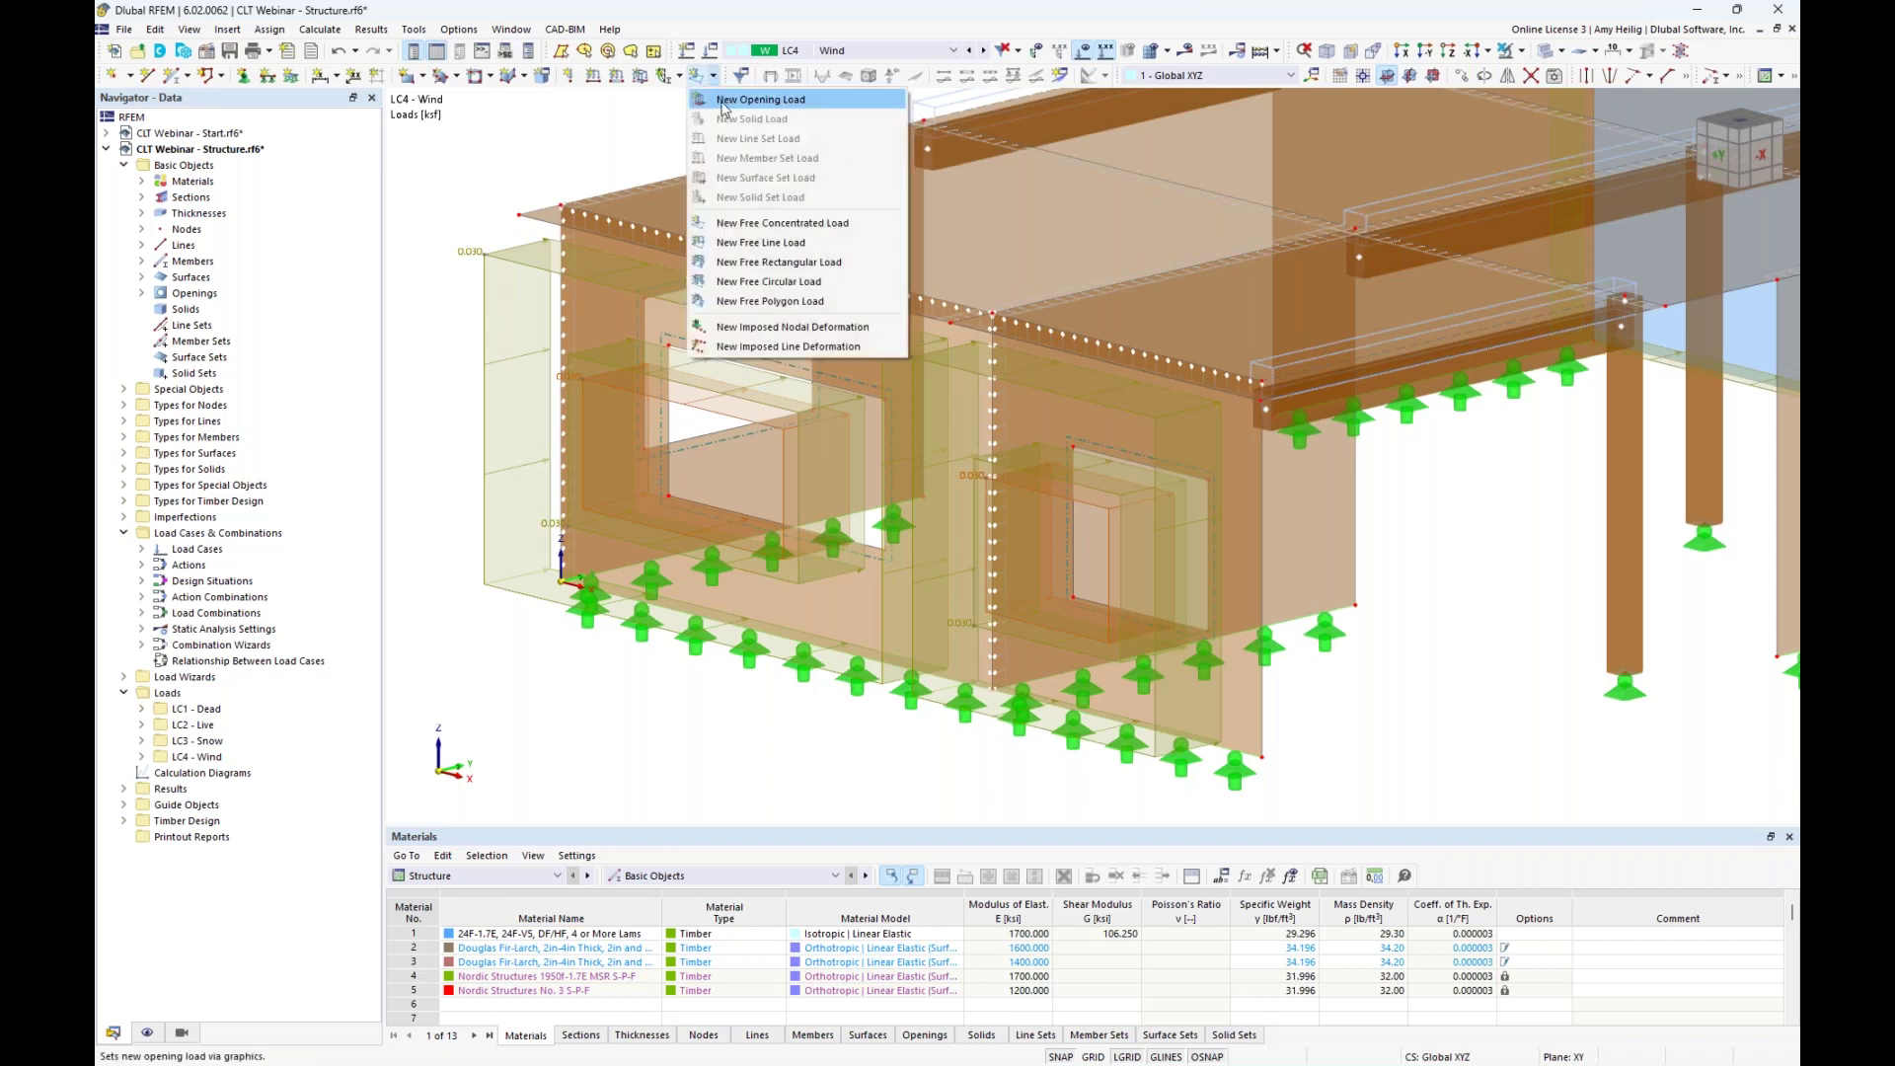
{"action": "left_click", "coordinate": [760, 101]}
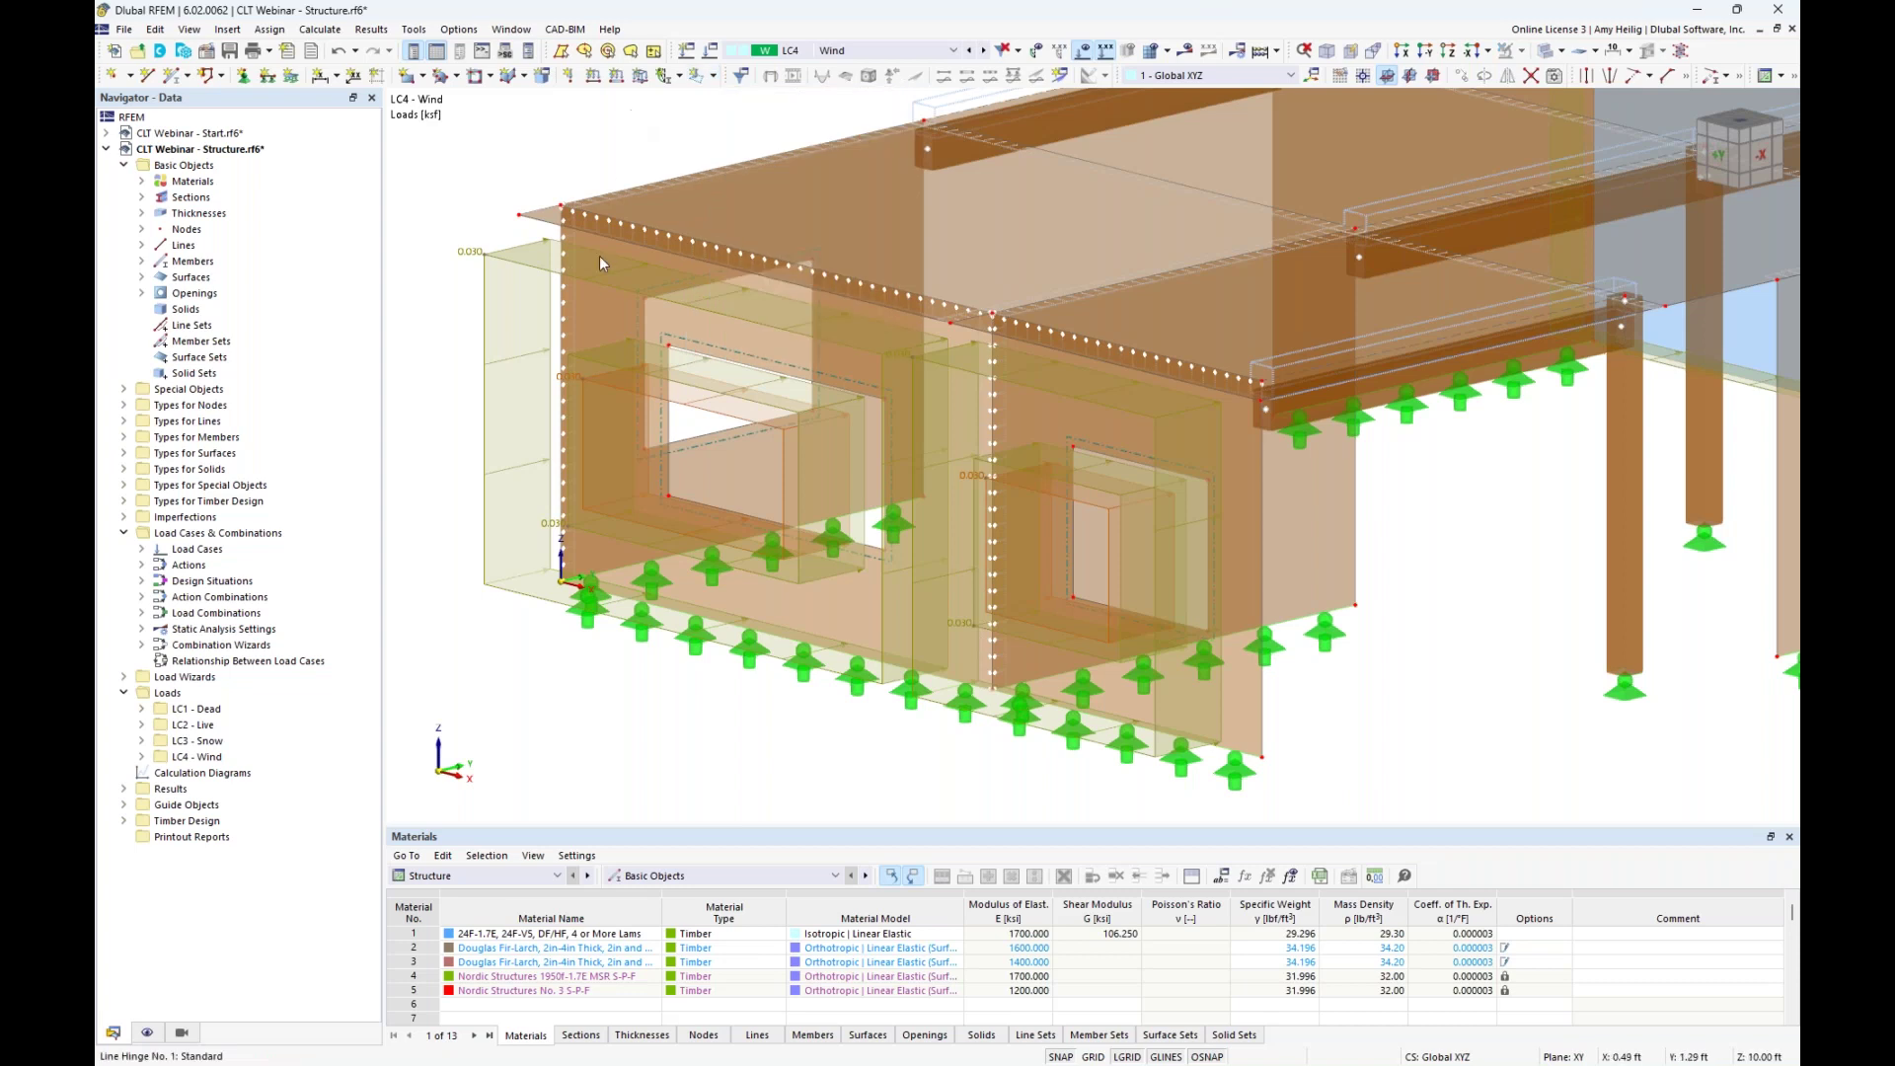
{"action": "double_click", "coordinate": [679, 407]}
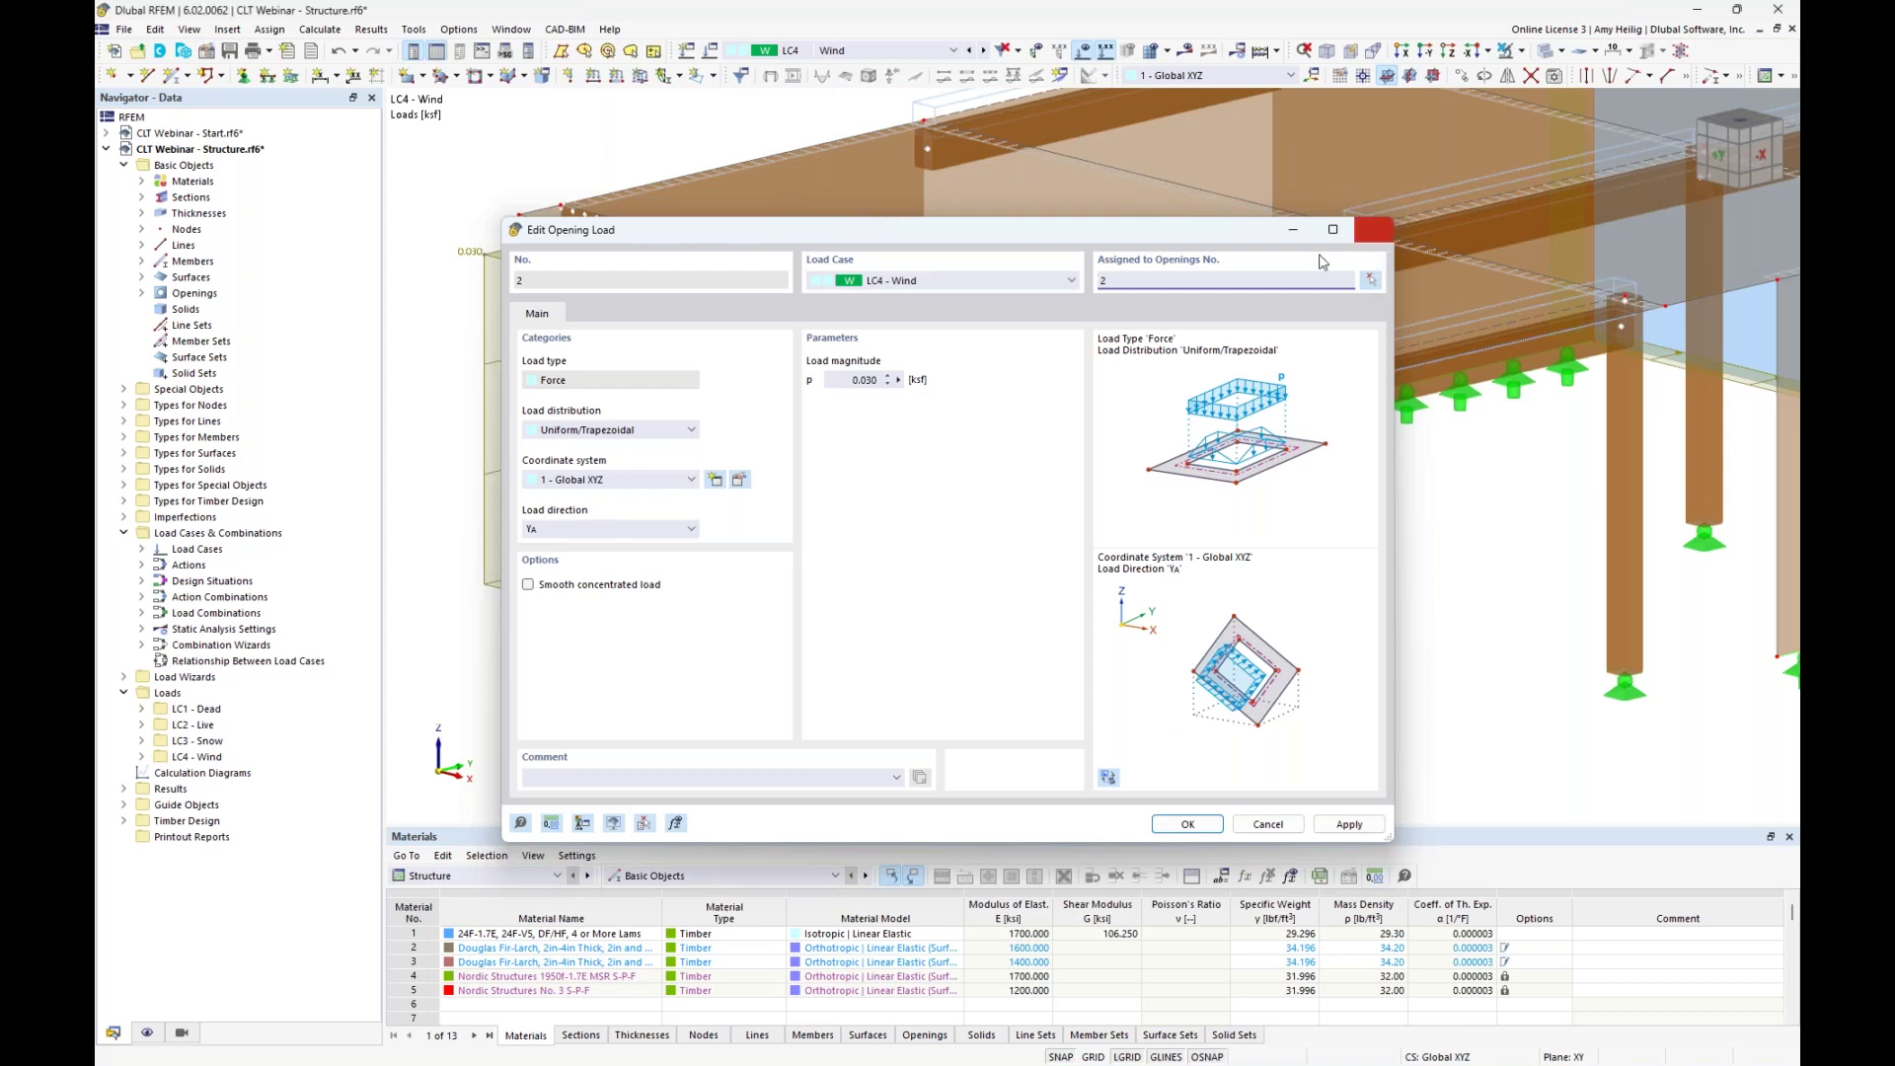
{"action": "left_click", "coordinate": [1372, 230]}
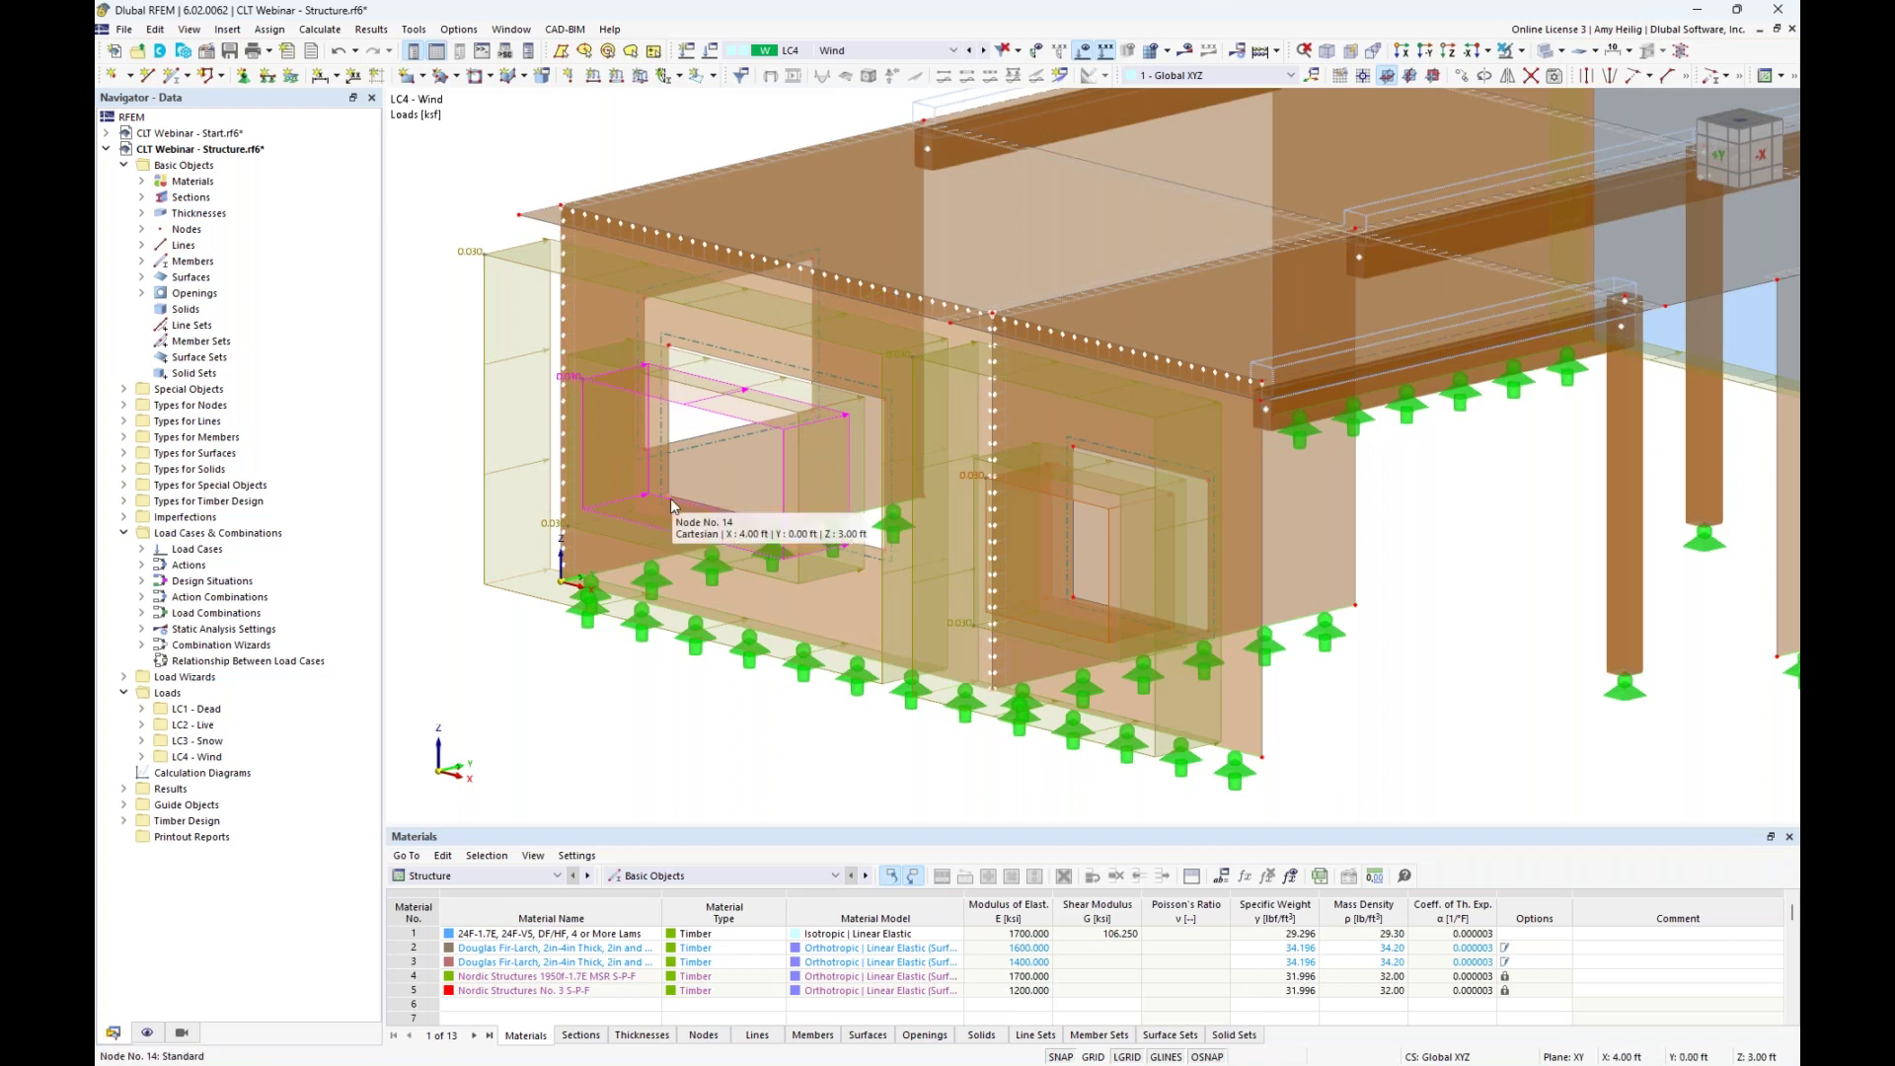
Display the loads of load combination CO2 on the whole structure in wireframe rendering.
{"action": "scroll", "coordinate": [1311, 652], "scroll_direction": "down", "scroll_amount": 2}
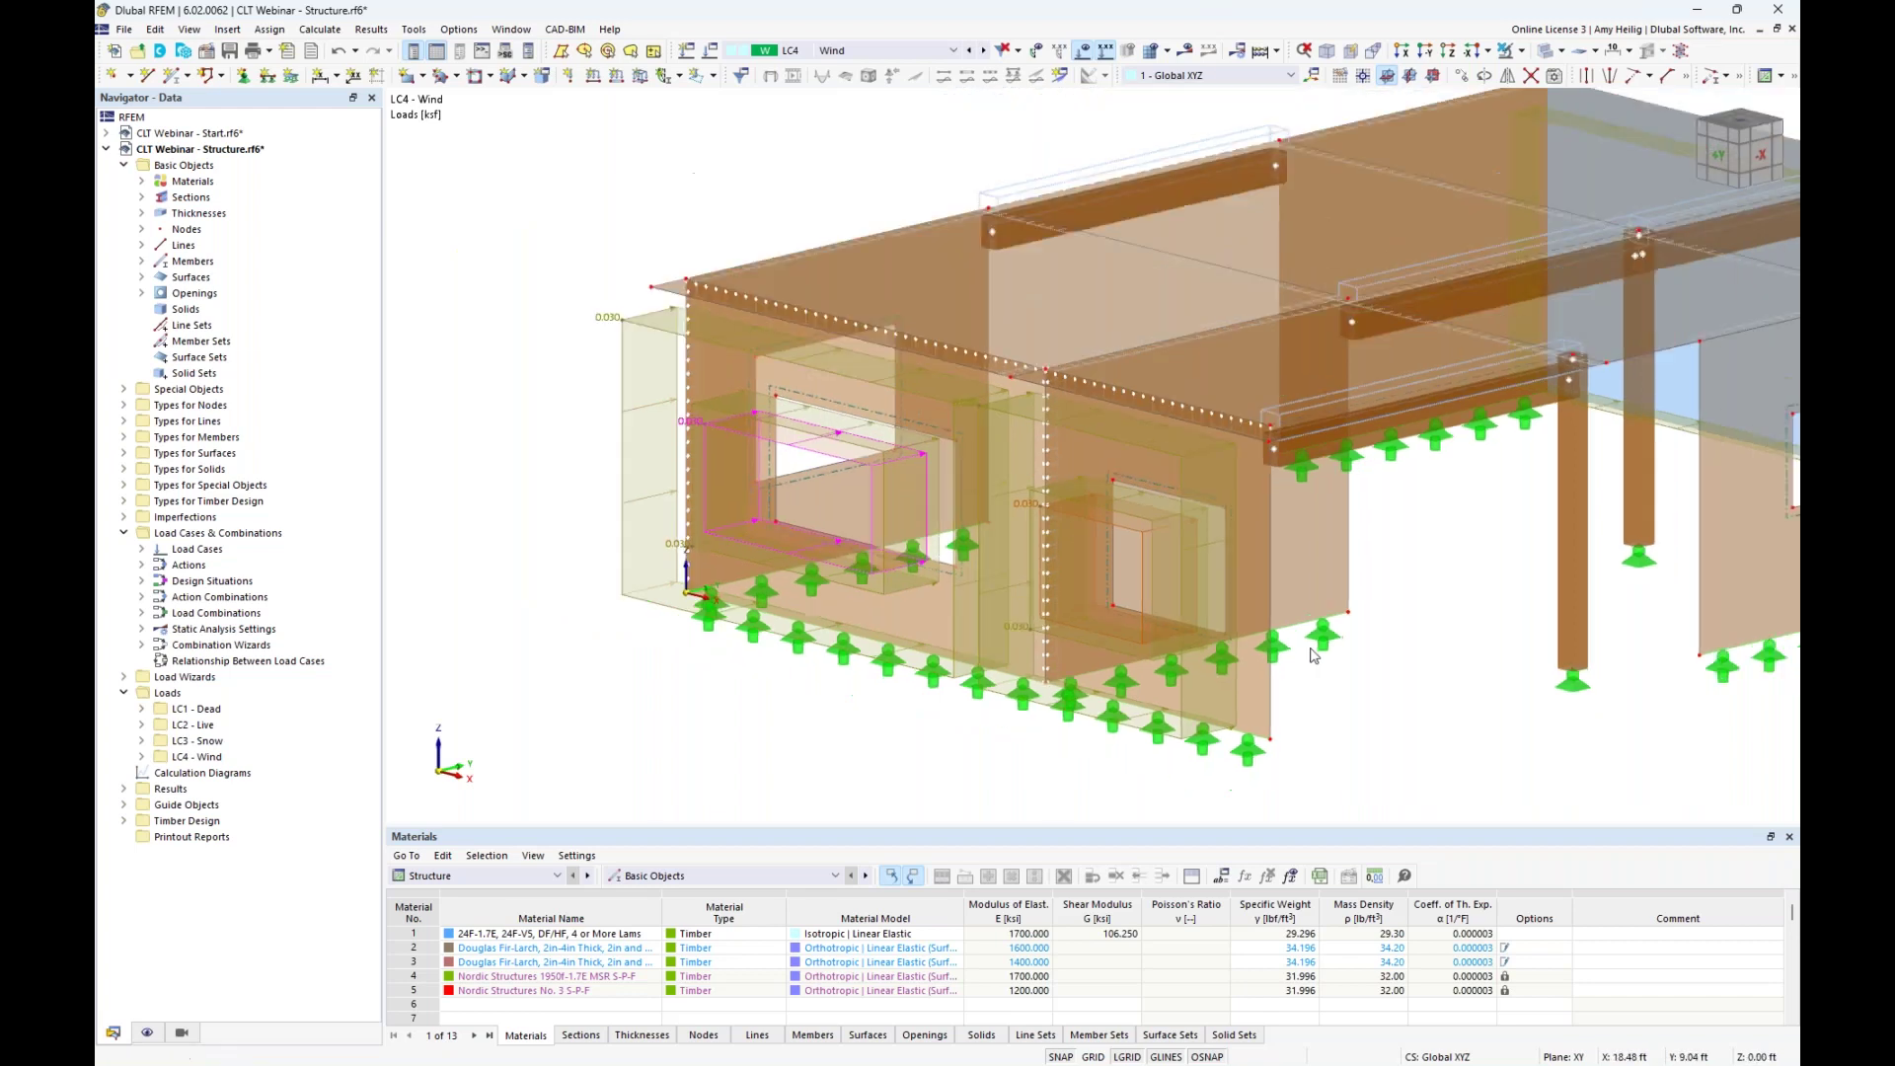
{"action": "middle_click_drag", "start_coordinate": [1381, 693], "coordinate": [1214, 670]}
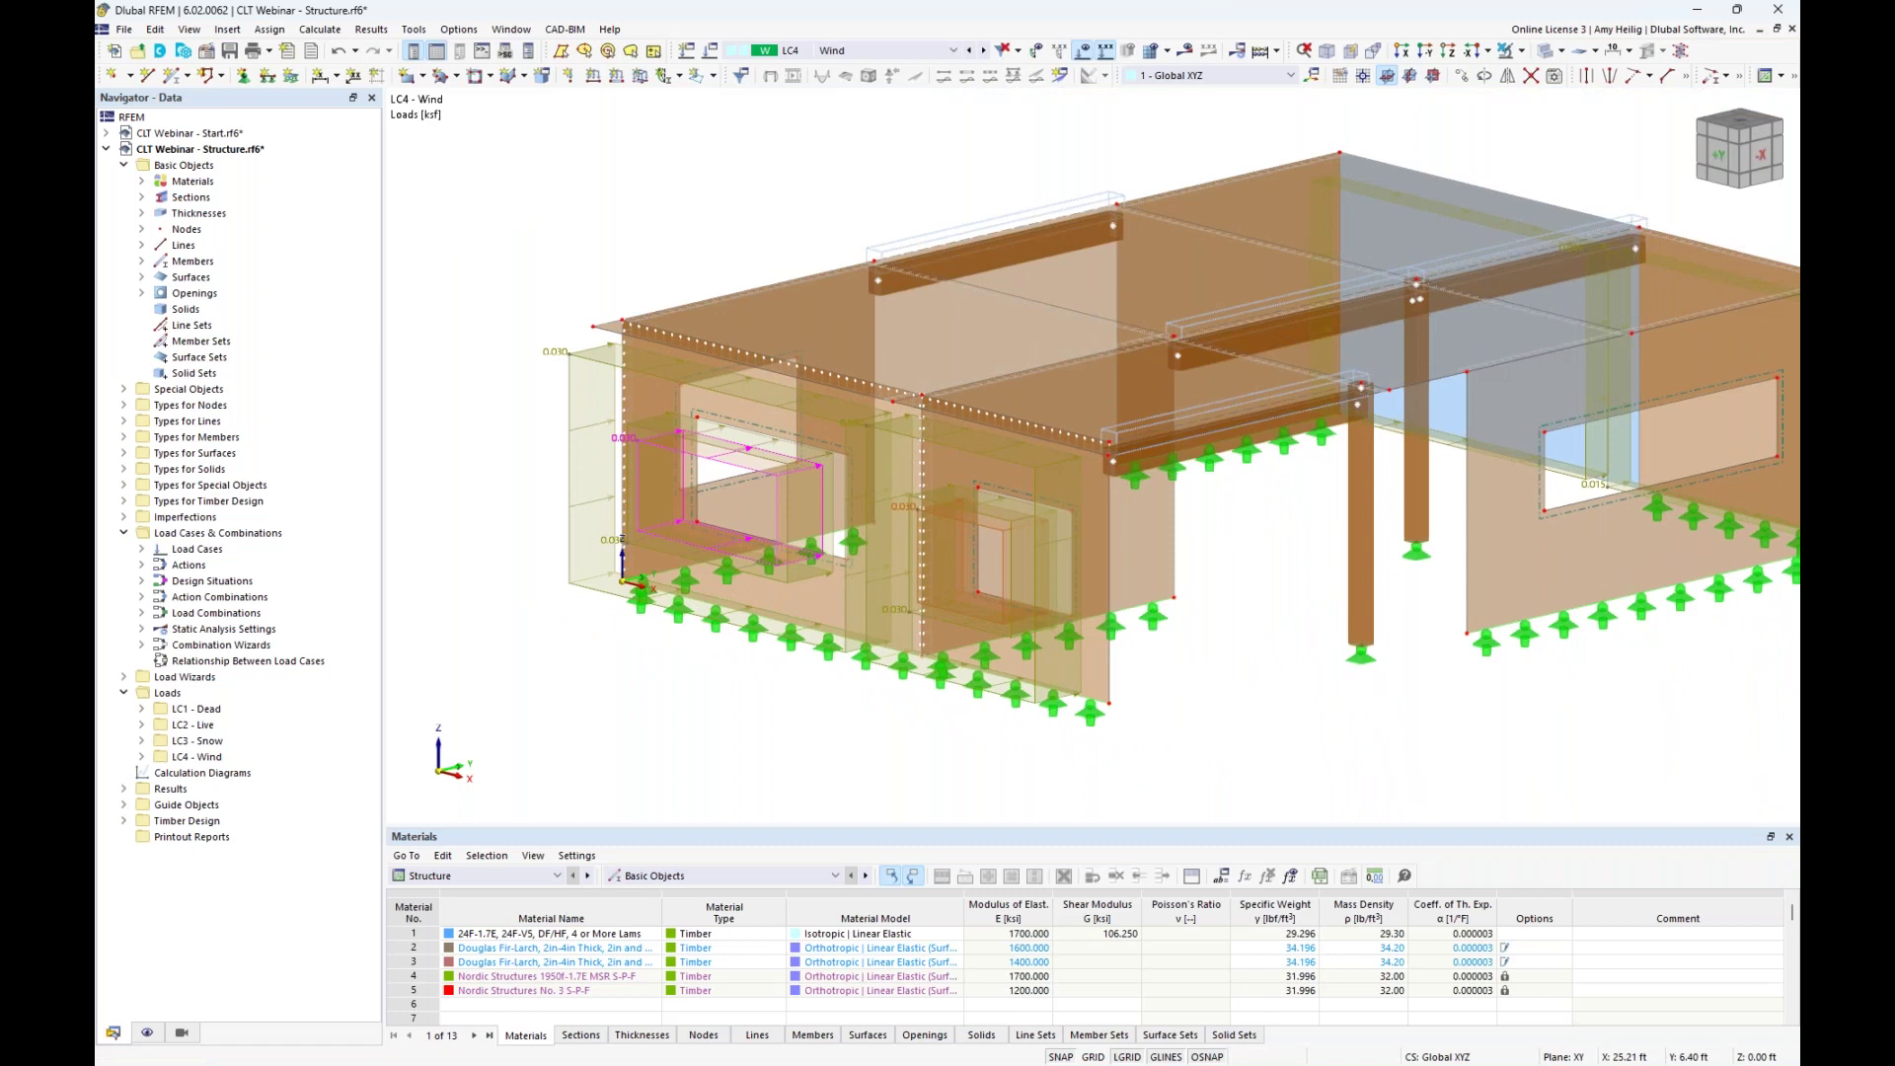
{"action": "scroll", "coordinate": [1238, 614], "scroll_direction": "down", "scroll_amount": 1}
{"action": "middle_click_drag", "start_coordinate": [1277, 649], "coordinate": [1086, 656]}
{"action": "left_click", "coordinate": [953, 50]}
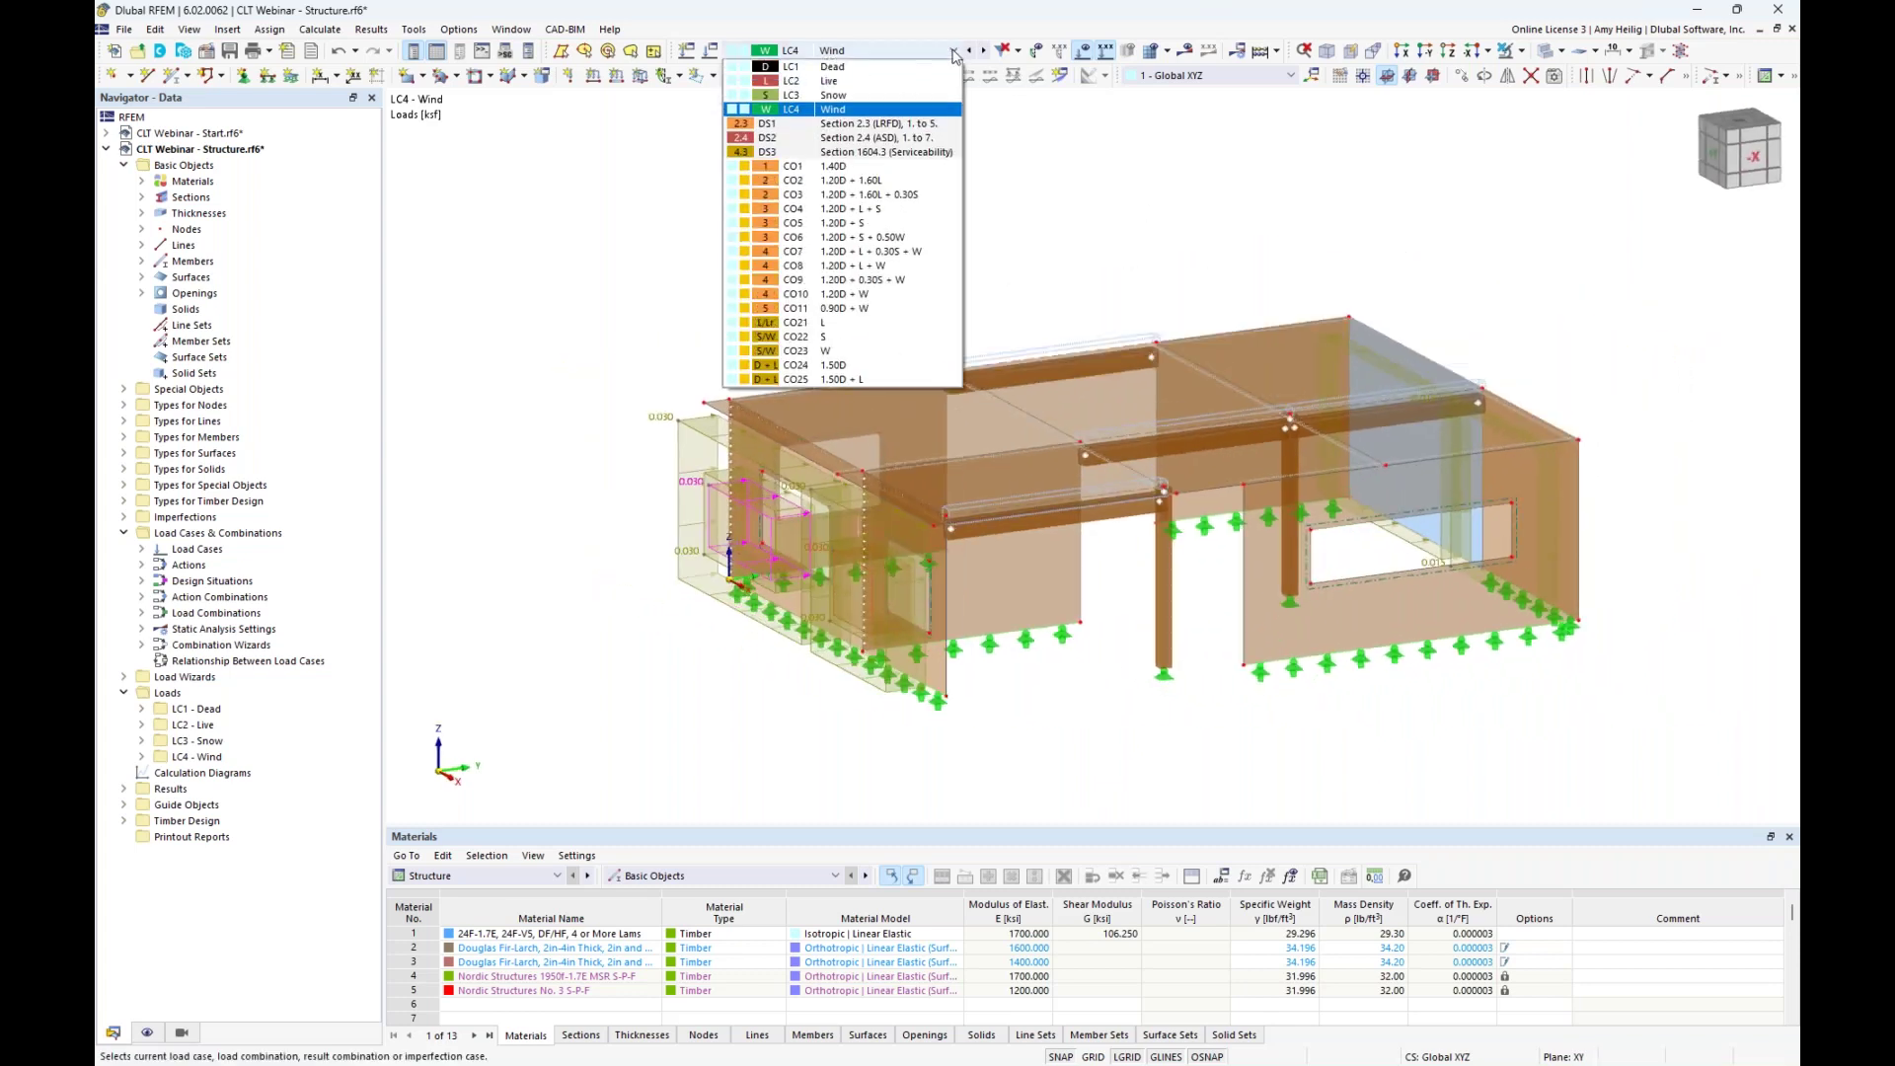
{"action": "left_click", "coordinate": [918, 180]}
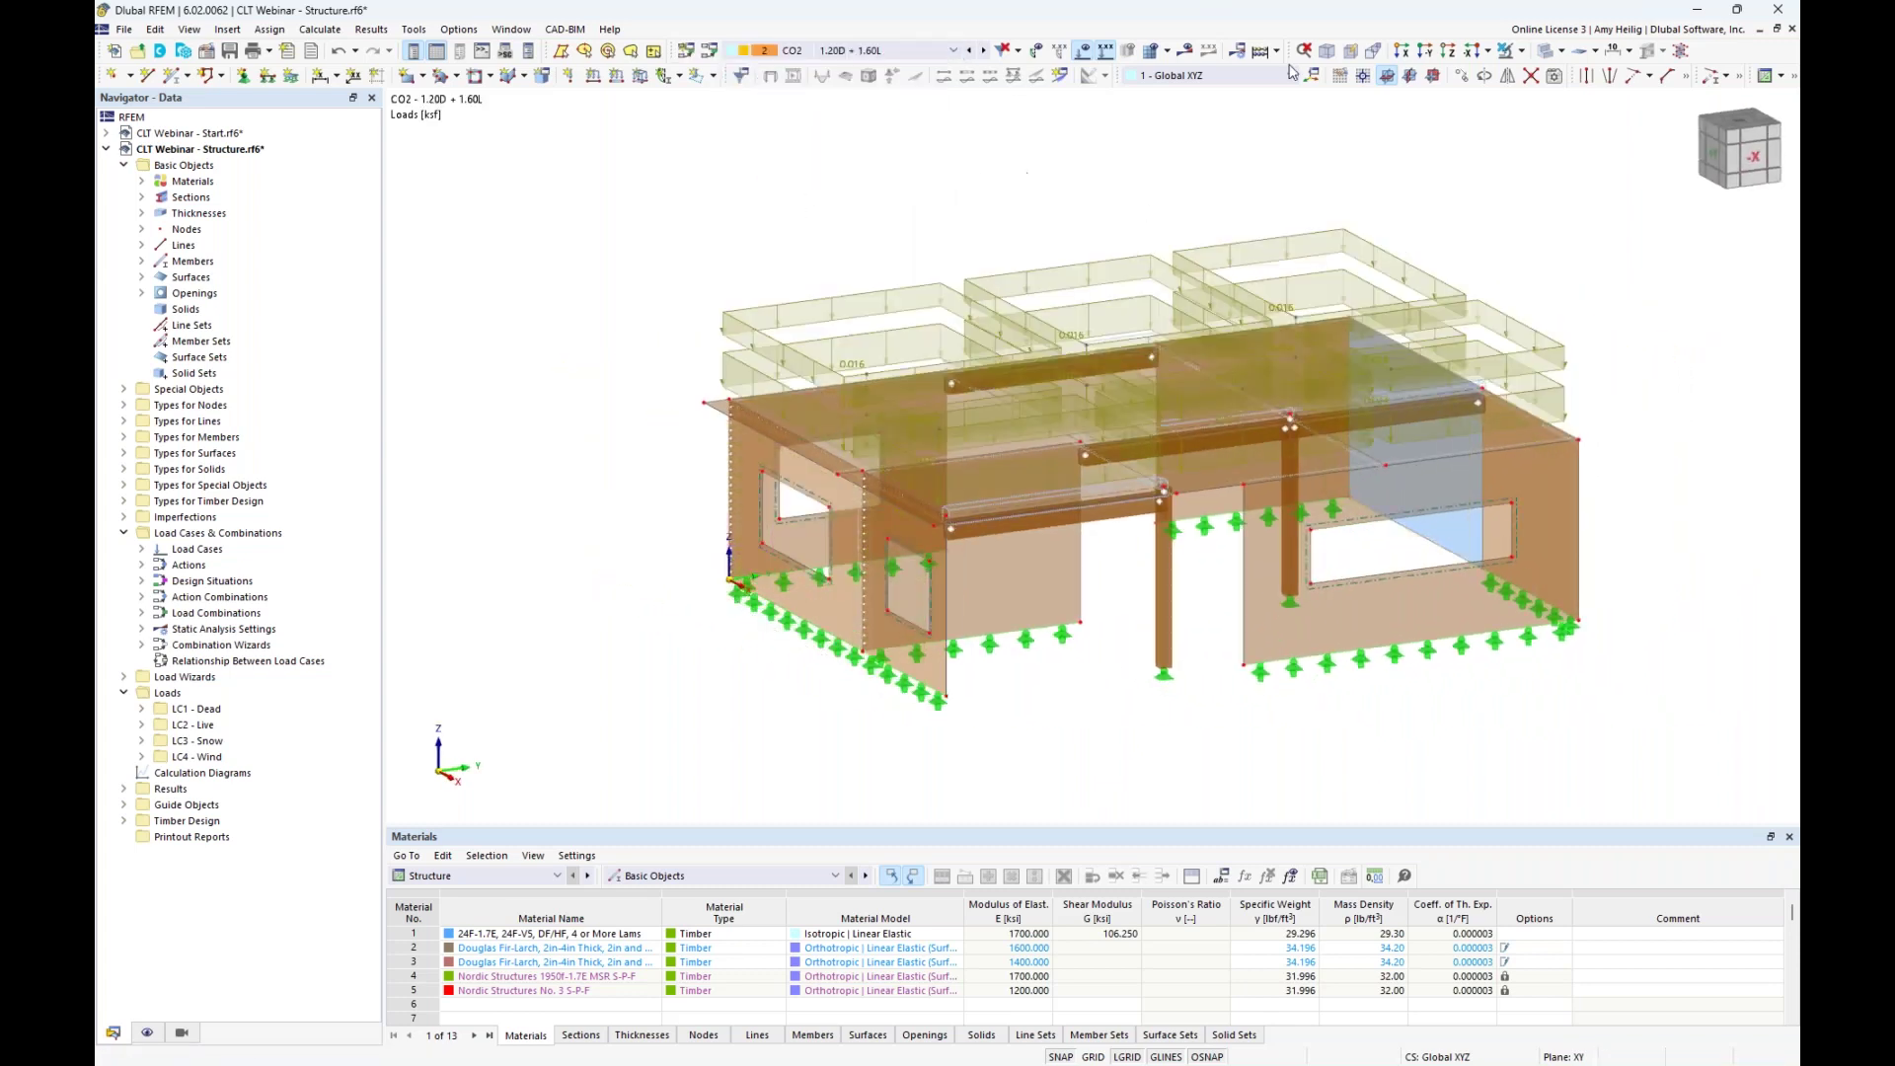
{"action": "left_click", "coordinate": [1545, 52]}
{"action": "middle_click_drag", "start_coordinate": [1249, 142], "coordinate": [1182, 149]}
Step through load combinations CO3 to CO7, viewing the factored loads of each on the structure.
{"action": "left_click", "coordinate": [984, 54]}
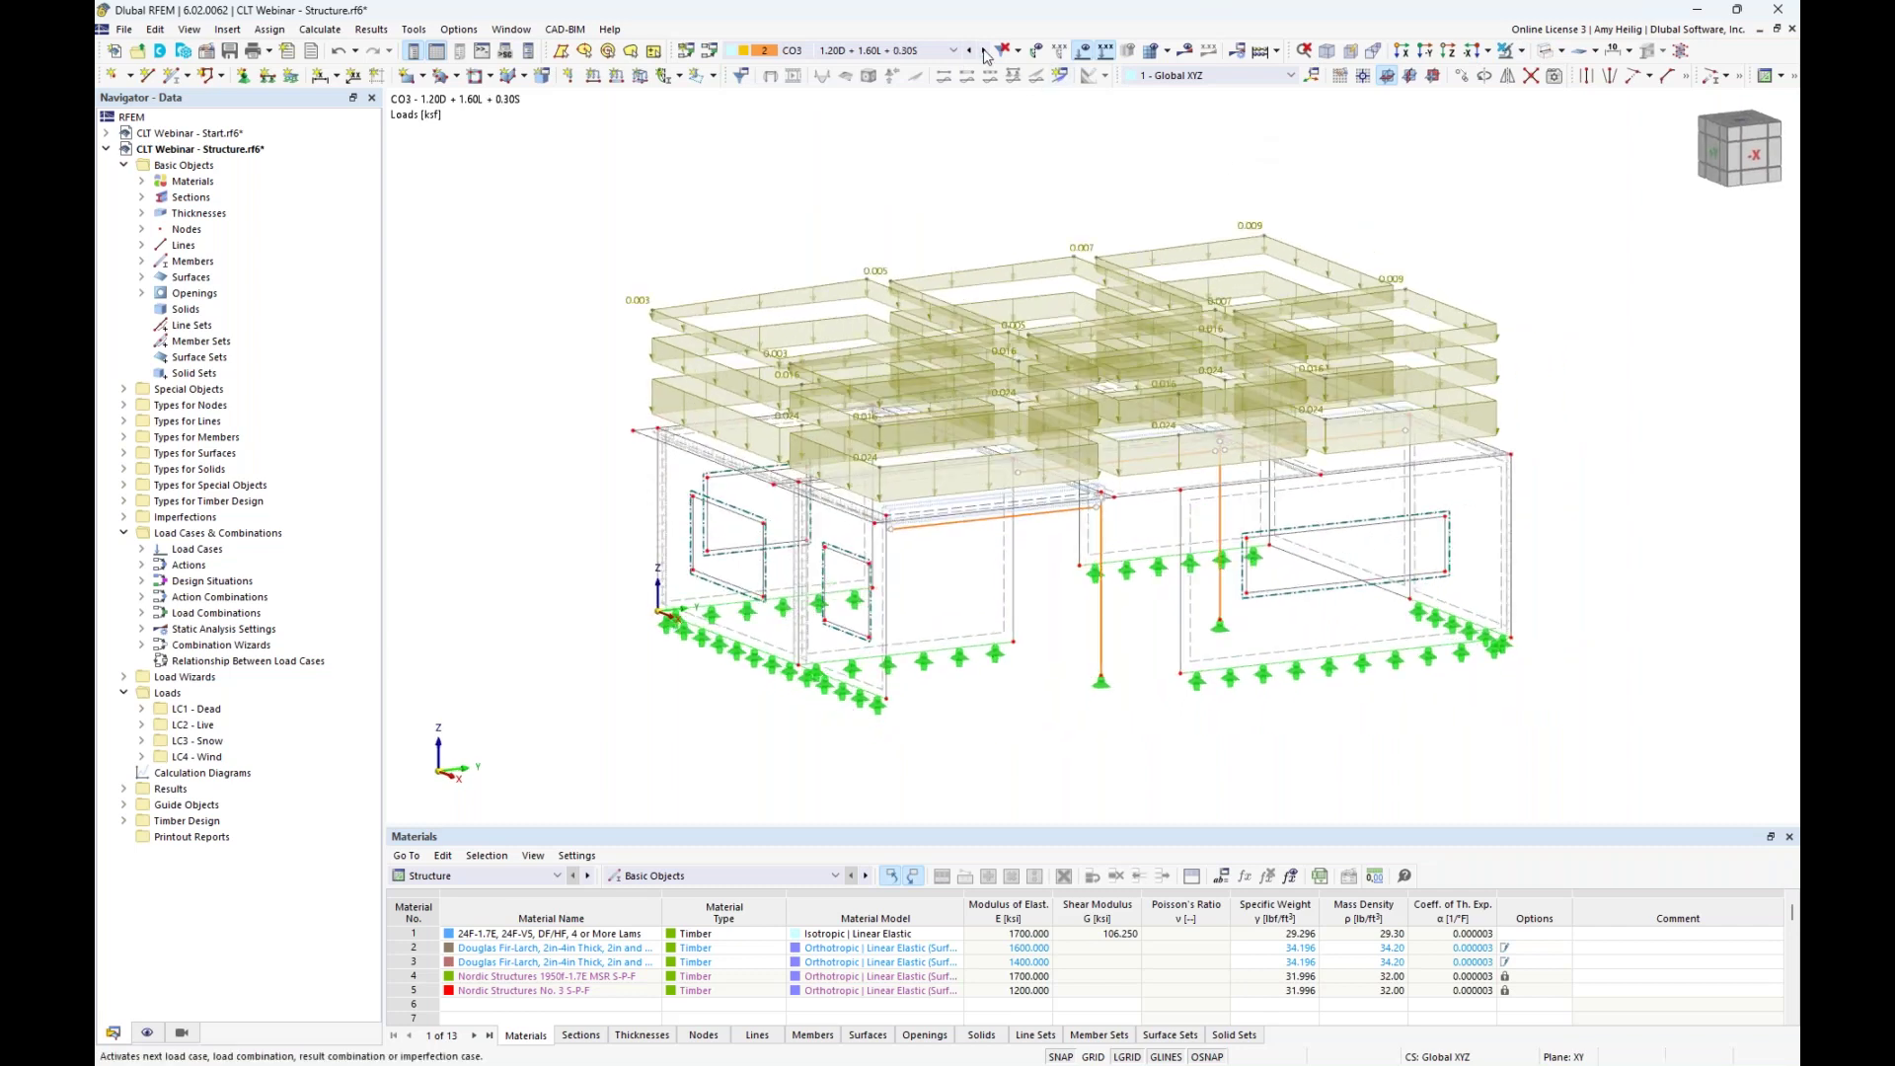
{"action": "left_click", "coordinate": [986, 53]}
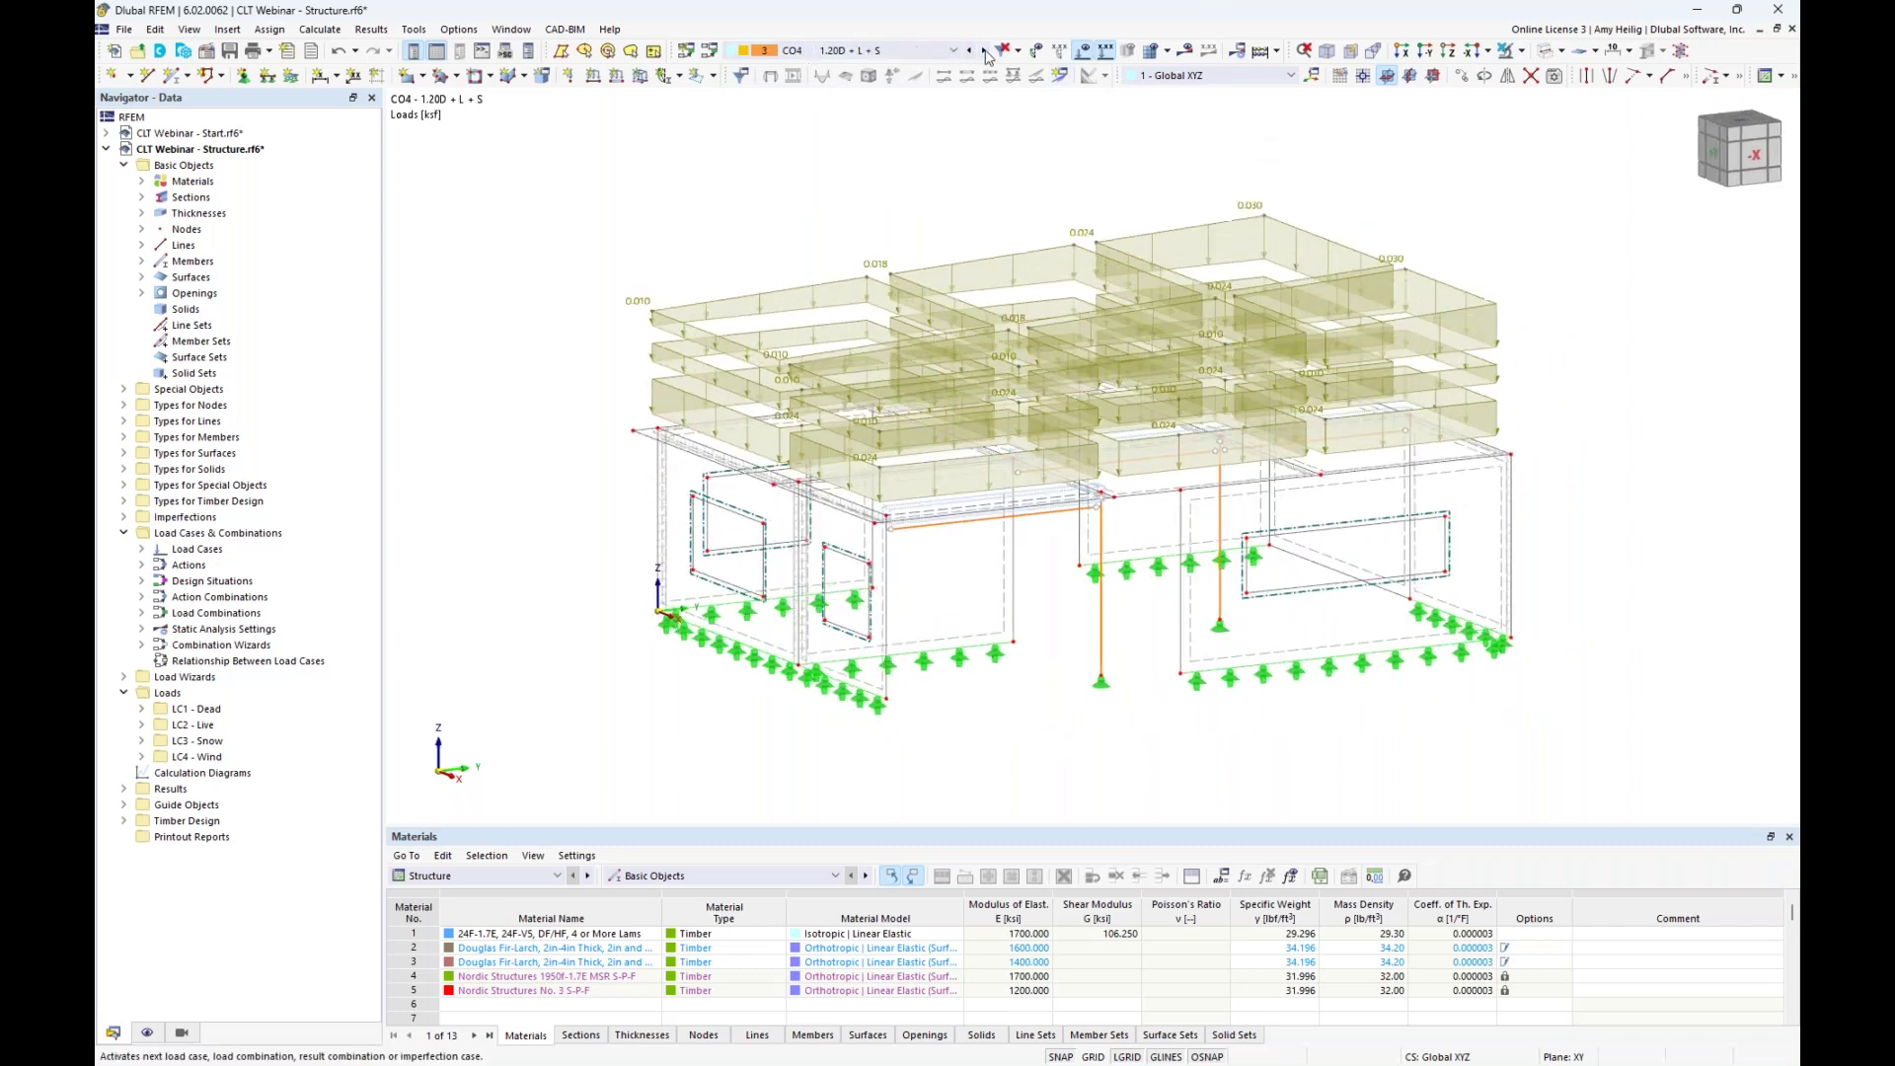
{"action": "left_click", "coordinate": [985, 53]}
{"action": "left_click", "coordinate": [985, 53]}
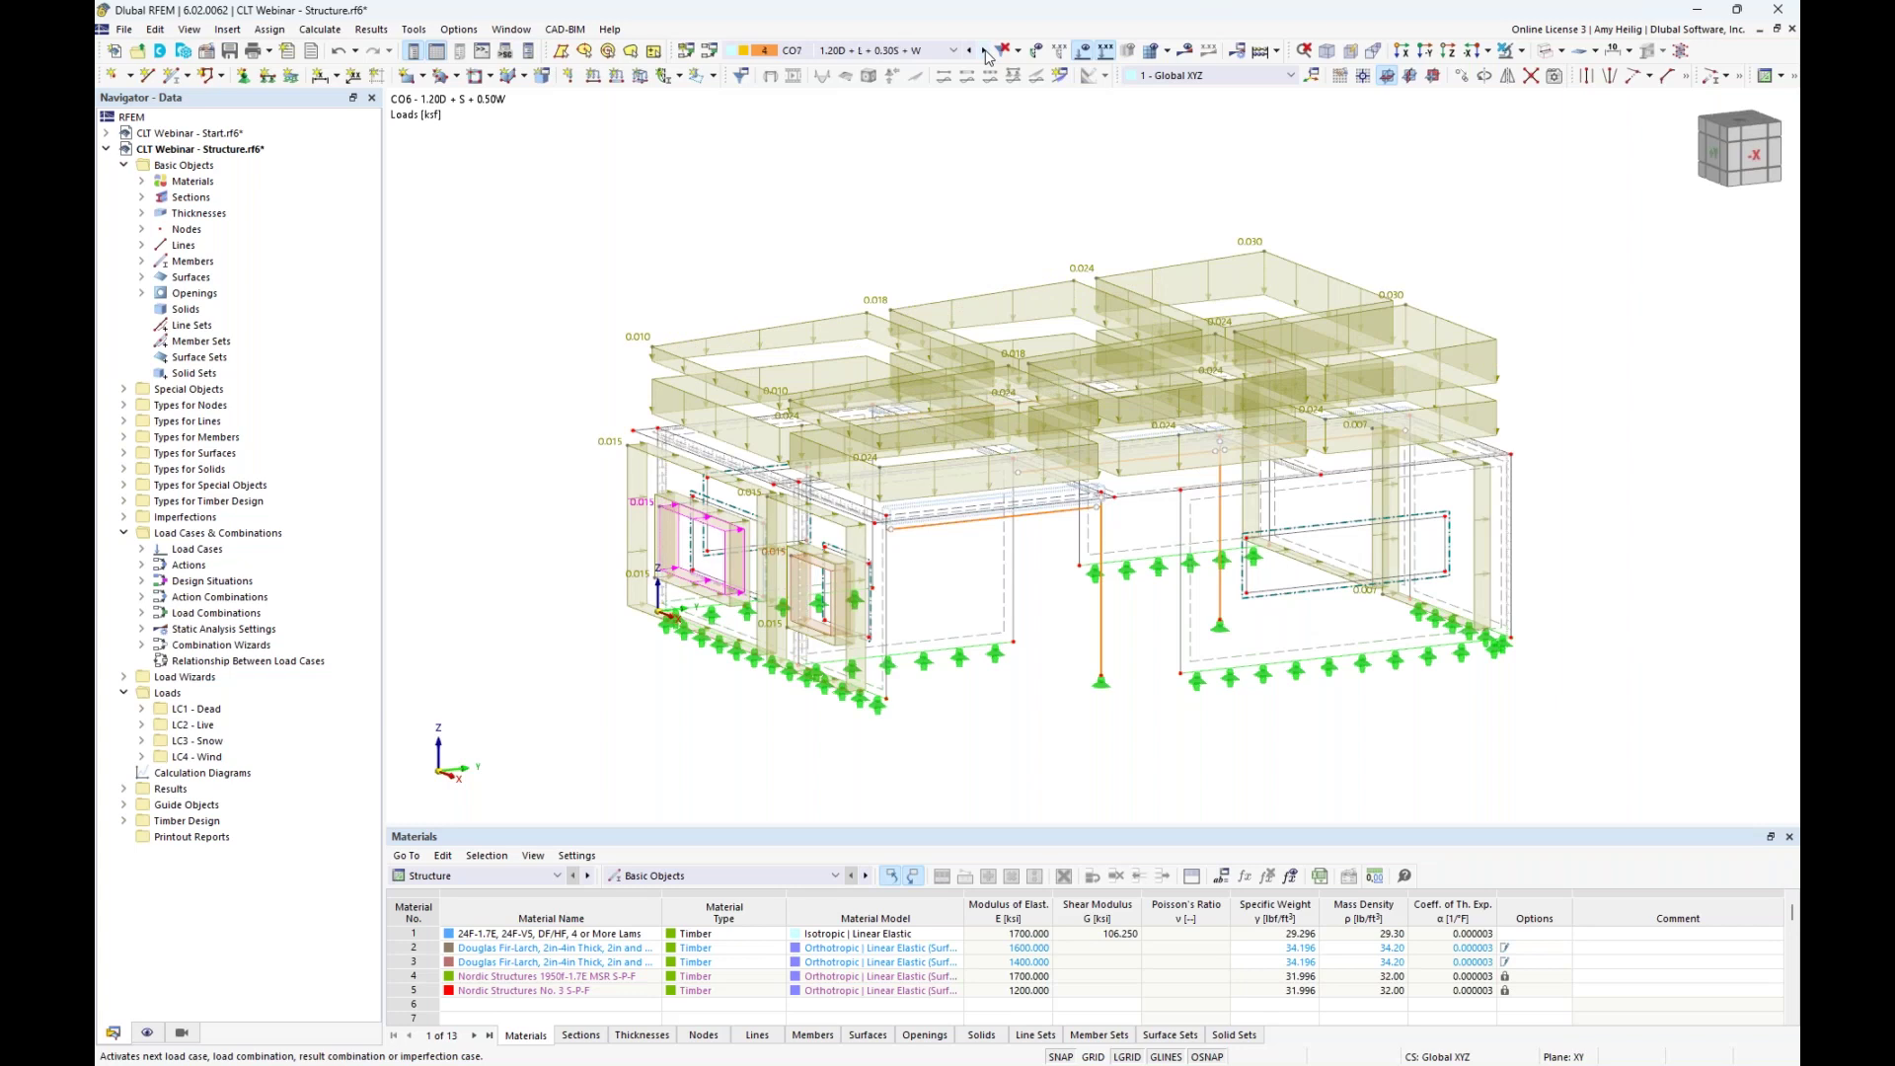
{"action": "left_click", "coordinate": [985, 52]}
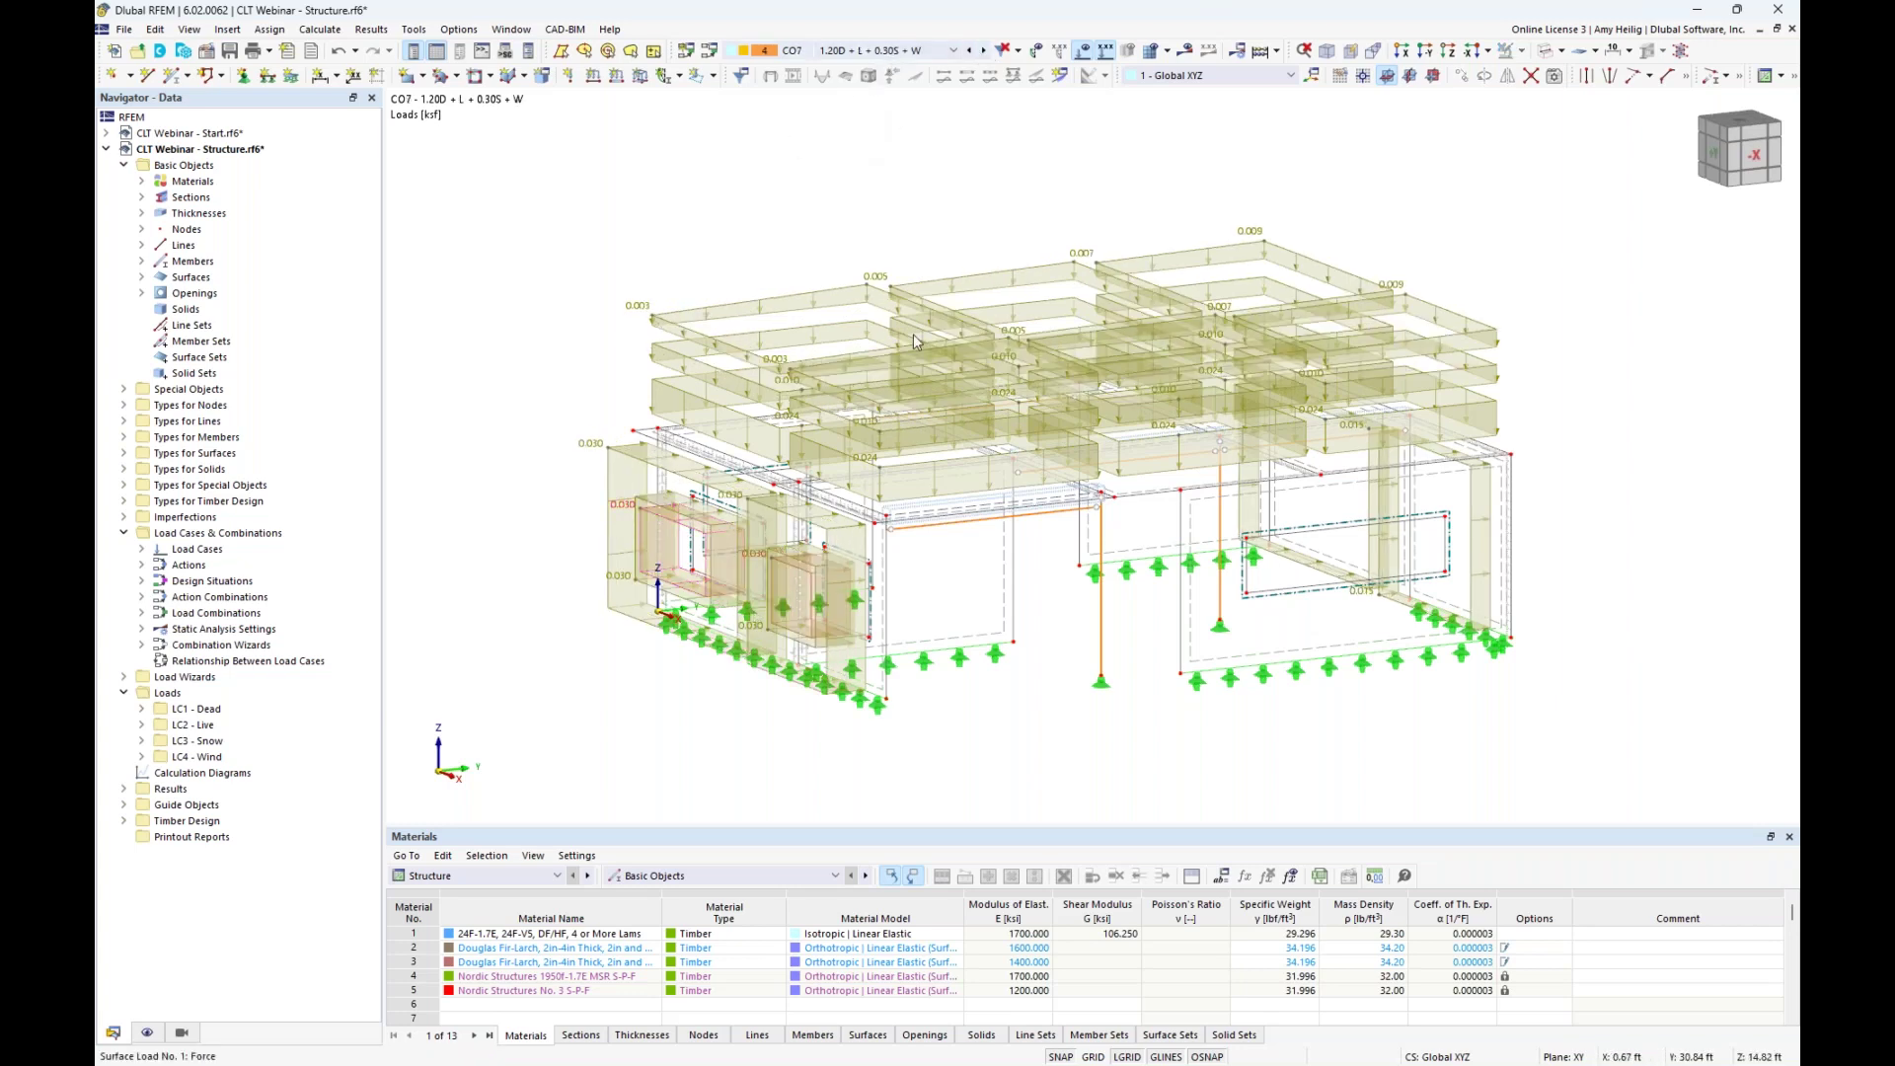
Show the structure in transparent rendering with the loads hidden.
{"action": "middle_click_drag", "start_coordinate": [1004, 547], "coordinate": [913, 194], "text": "ctrl"}
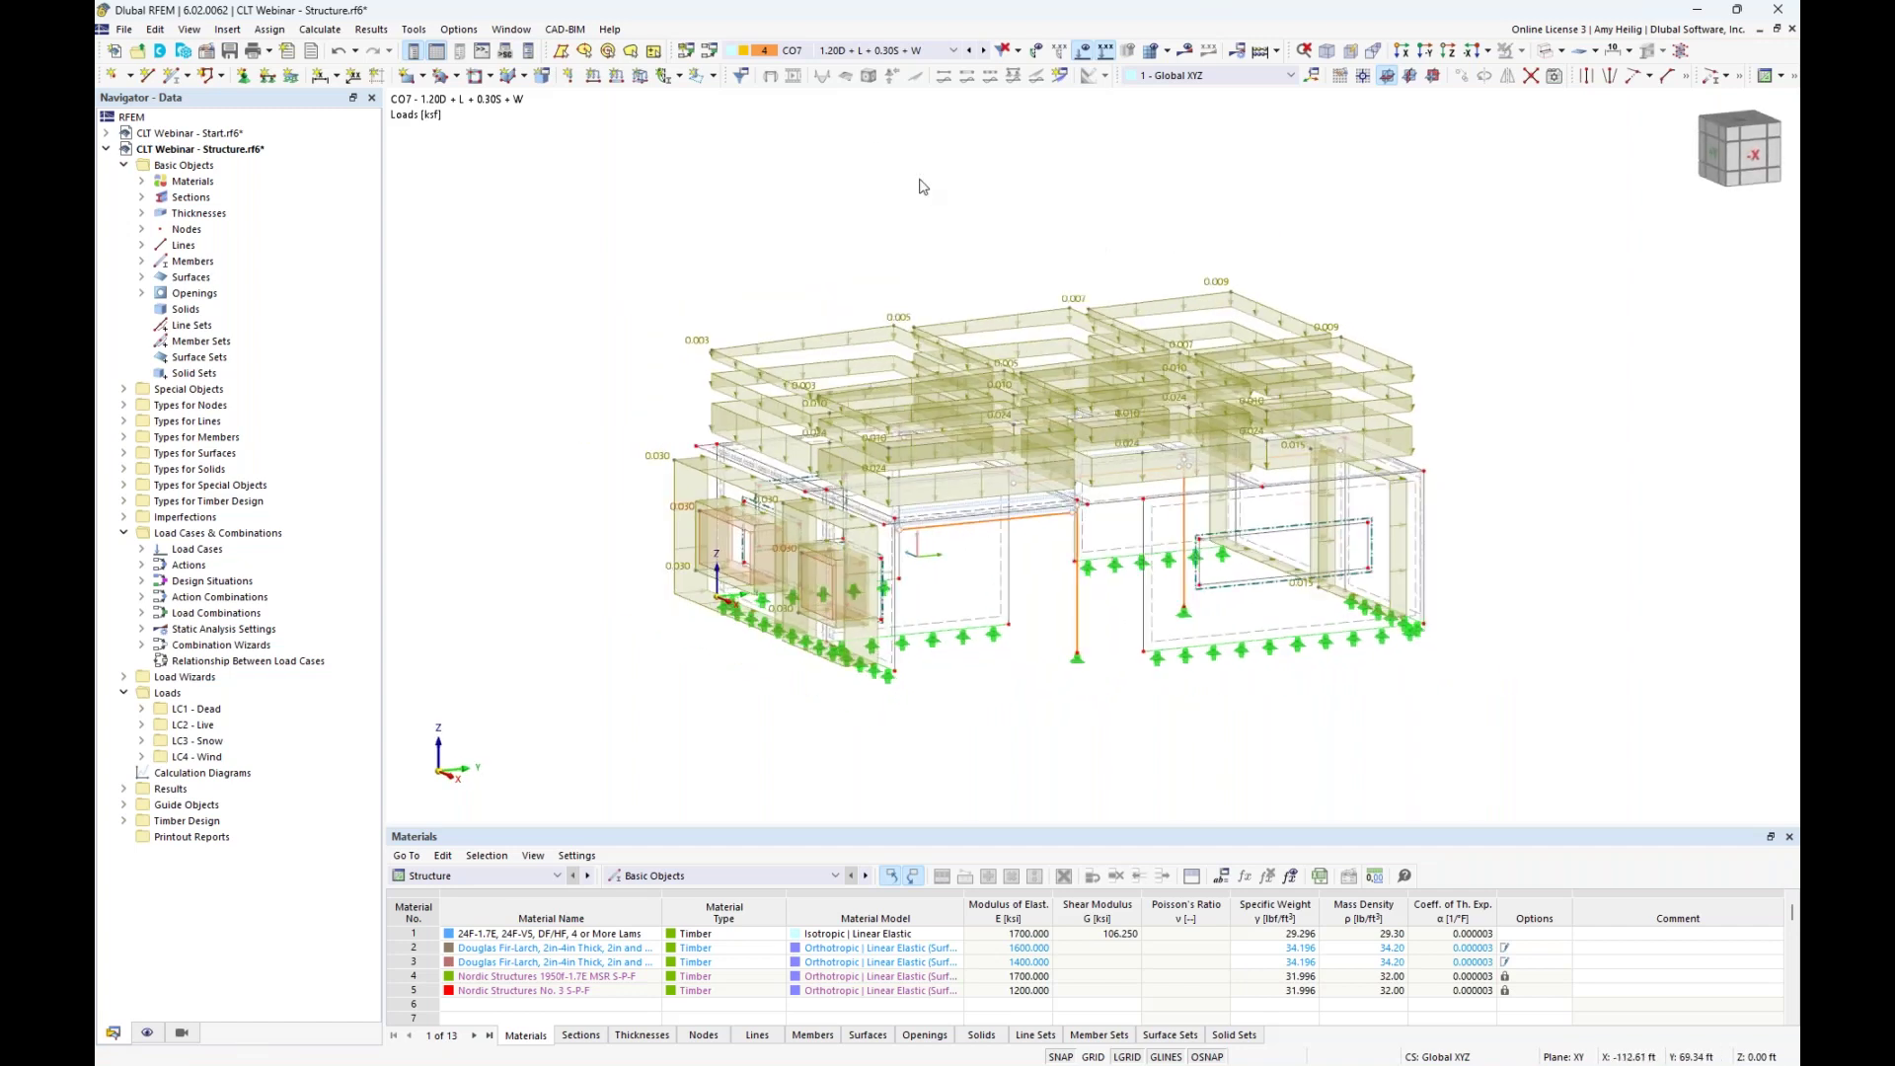
{"action": "left_click", "coordinate": [1562, 53]}
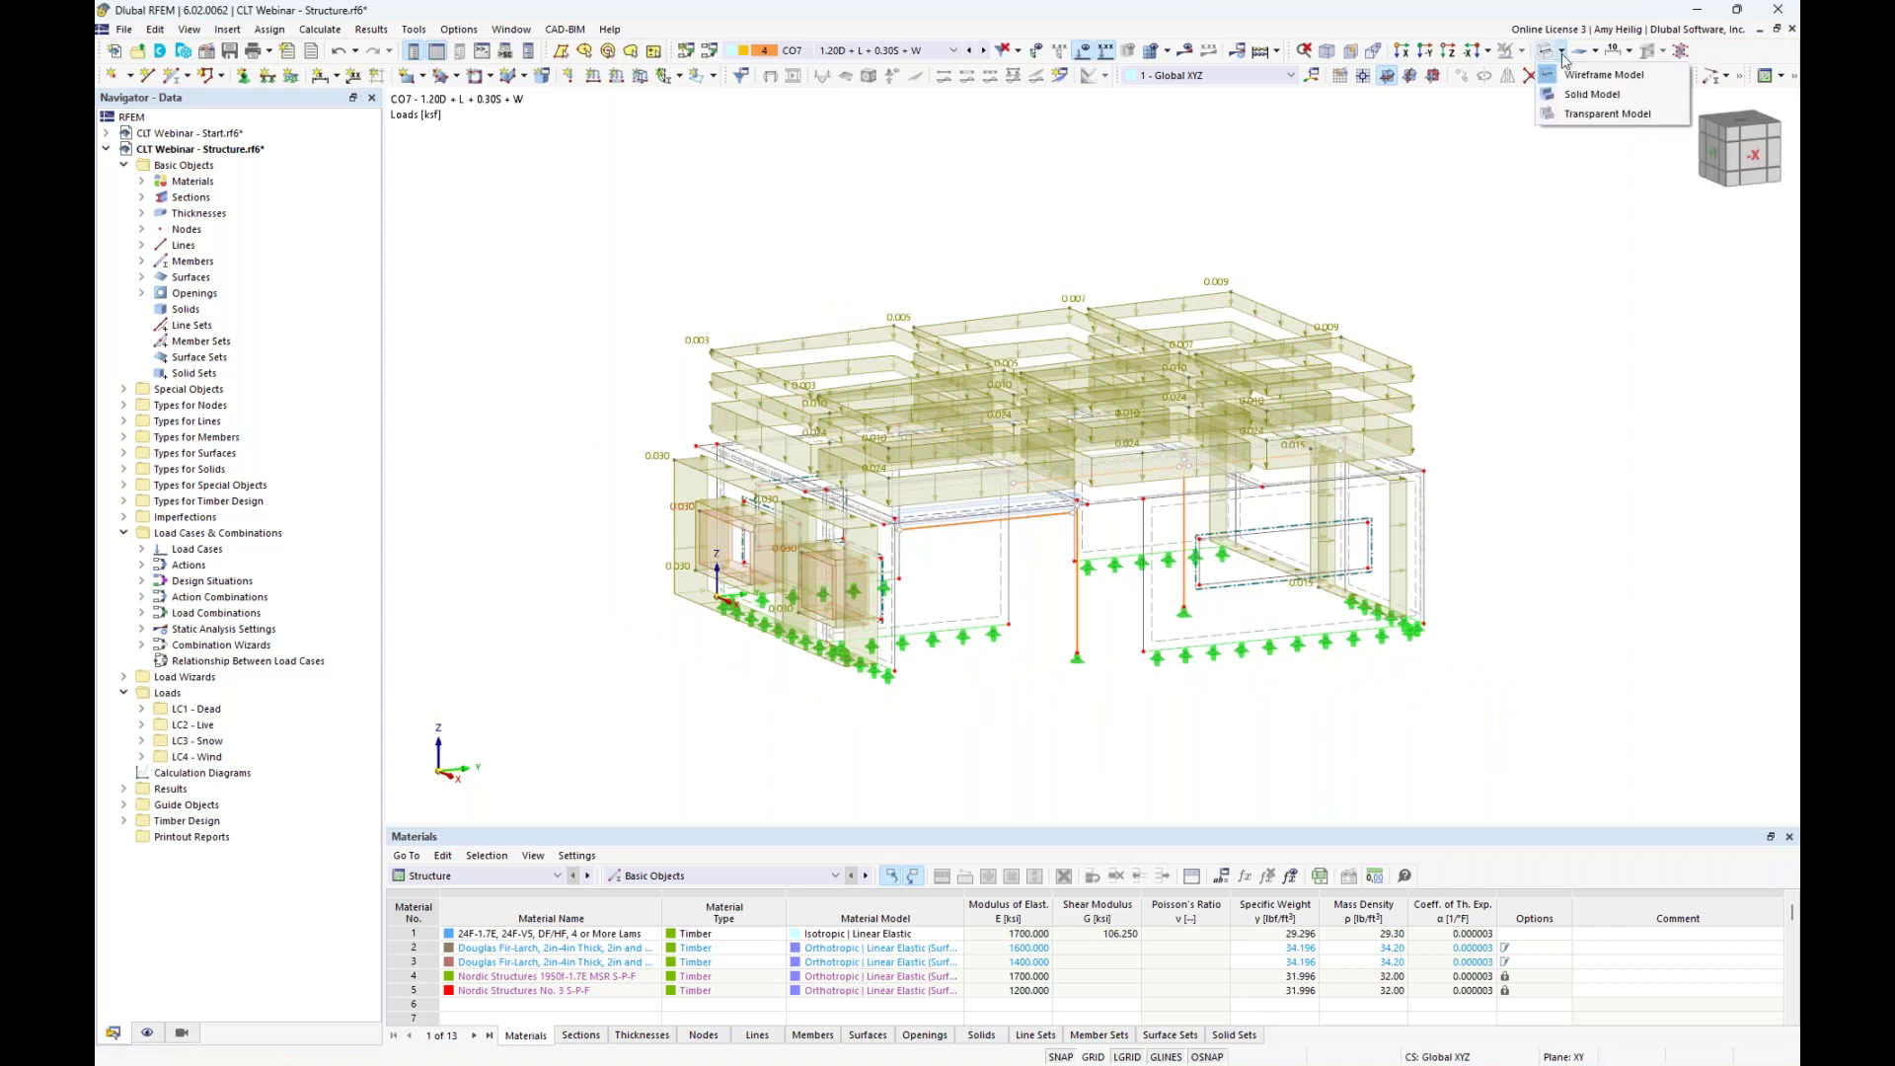
{"action": "left_click", "coordinate": [1574, 115]}
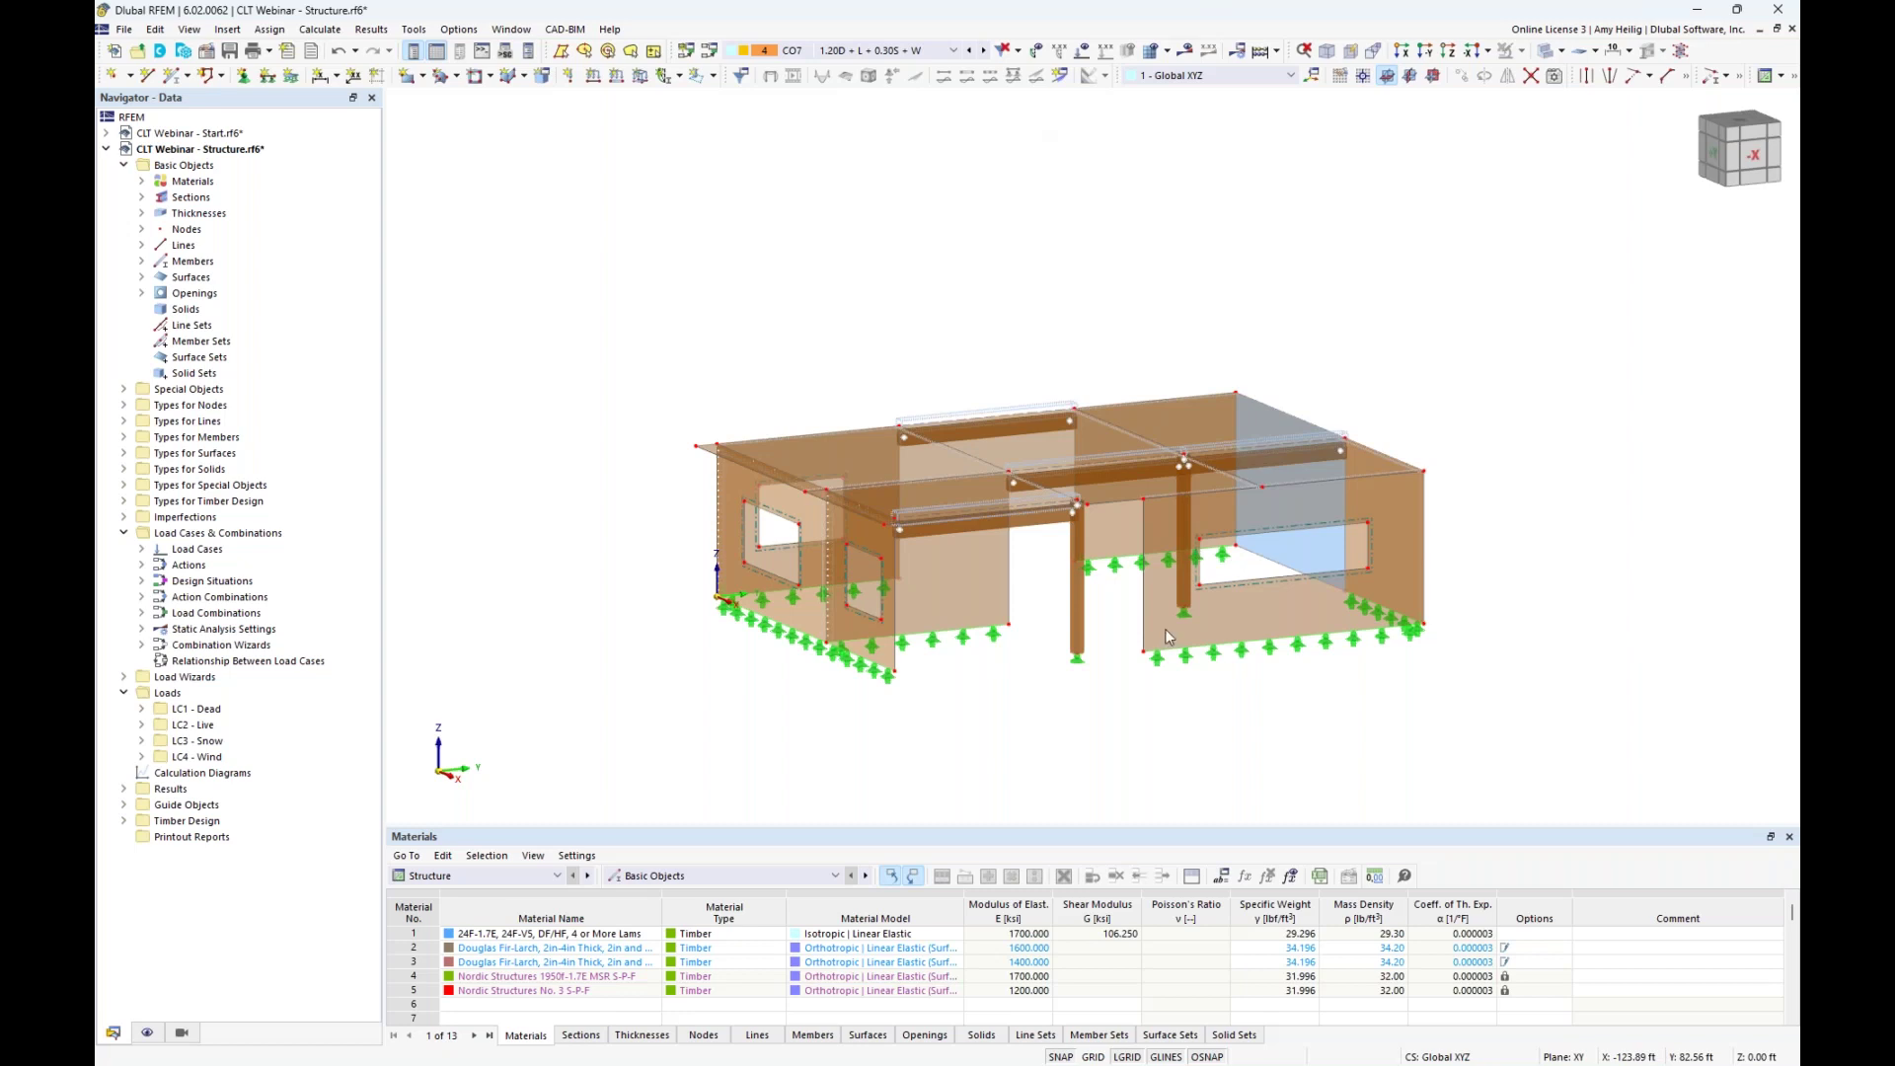
Select the whole structure, open all its surfaces for editing, and toggle their Design properties option off and back on.
{"action": "scroll", "coordinate": [1196, 675], "scroll_direction": "up", "scroll_amount": 2}
{"action": "left_click_drag", "start_coordinate": [1683, 770], "coordinate": [903, 340]}
{"action": "key", "text": "Escape"}
{"action": "left_click_drag", "start_coordinate": [1643, 770], "coordinate": [462, 156]}
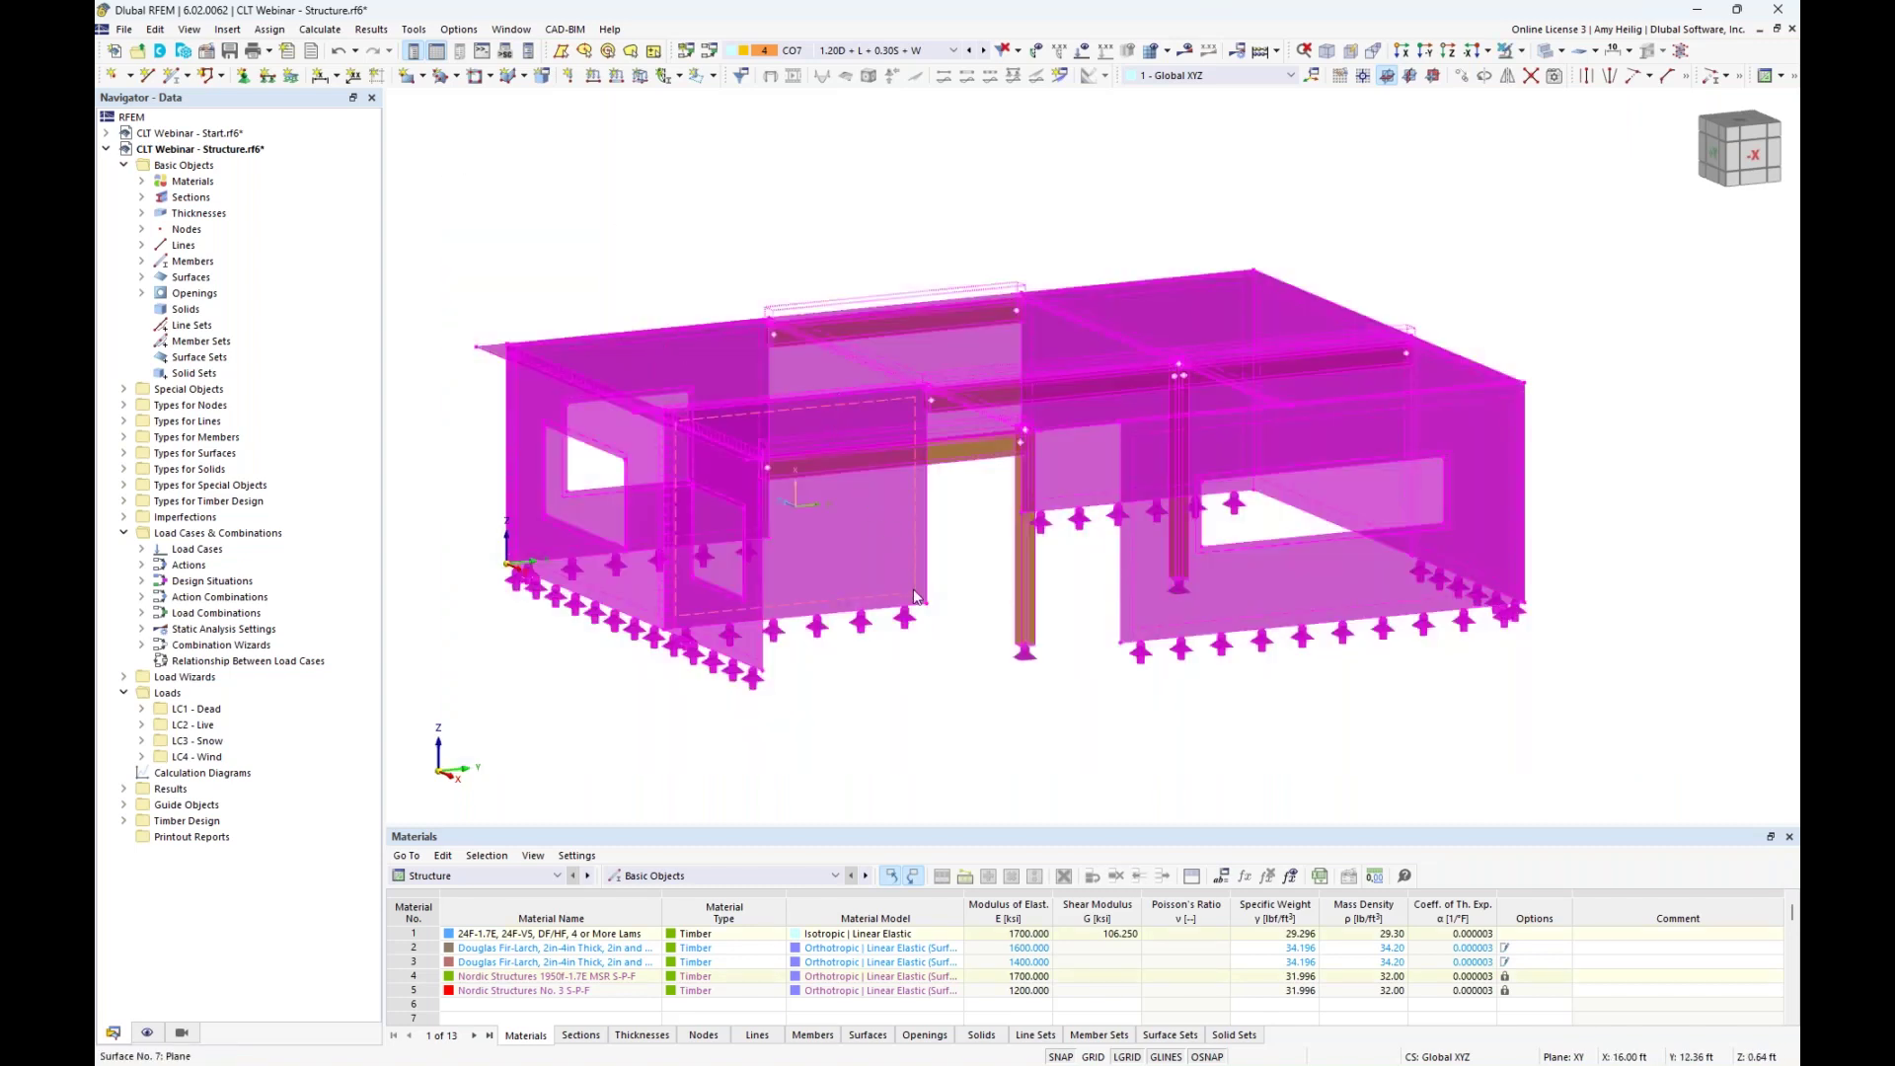
{"action": "double_click", "coordinate": [966, 515]}
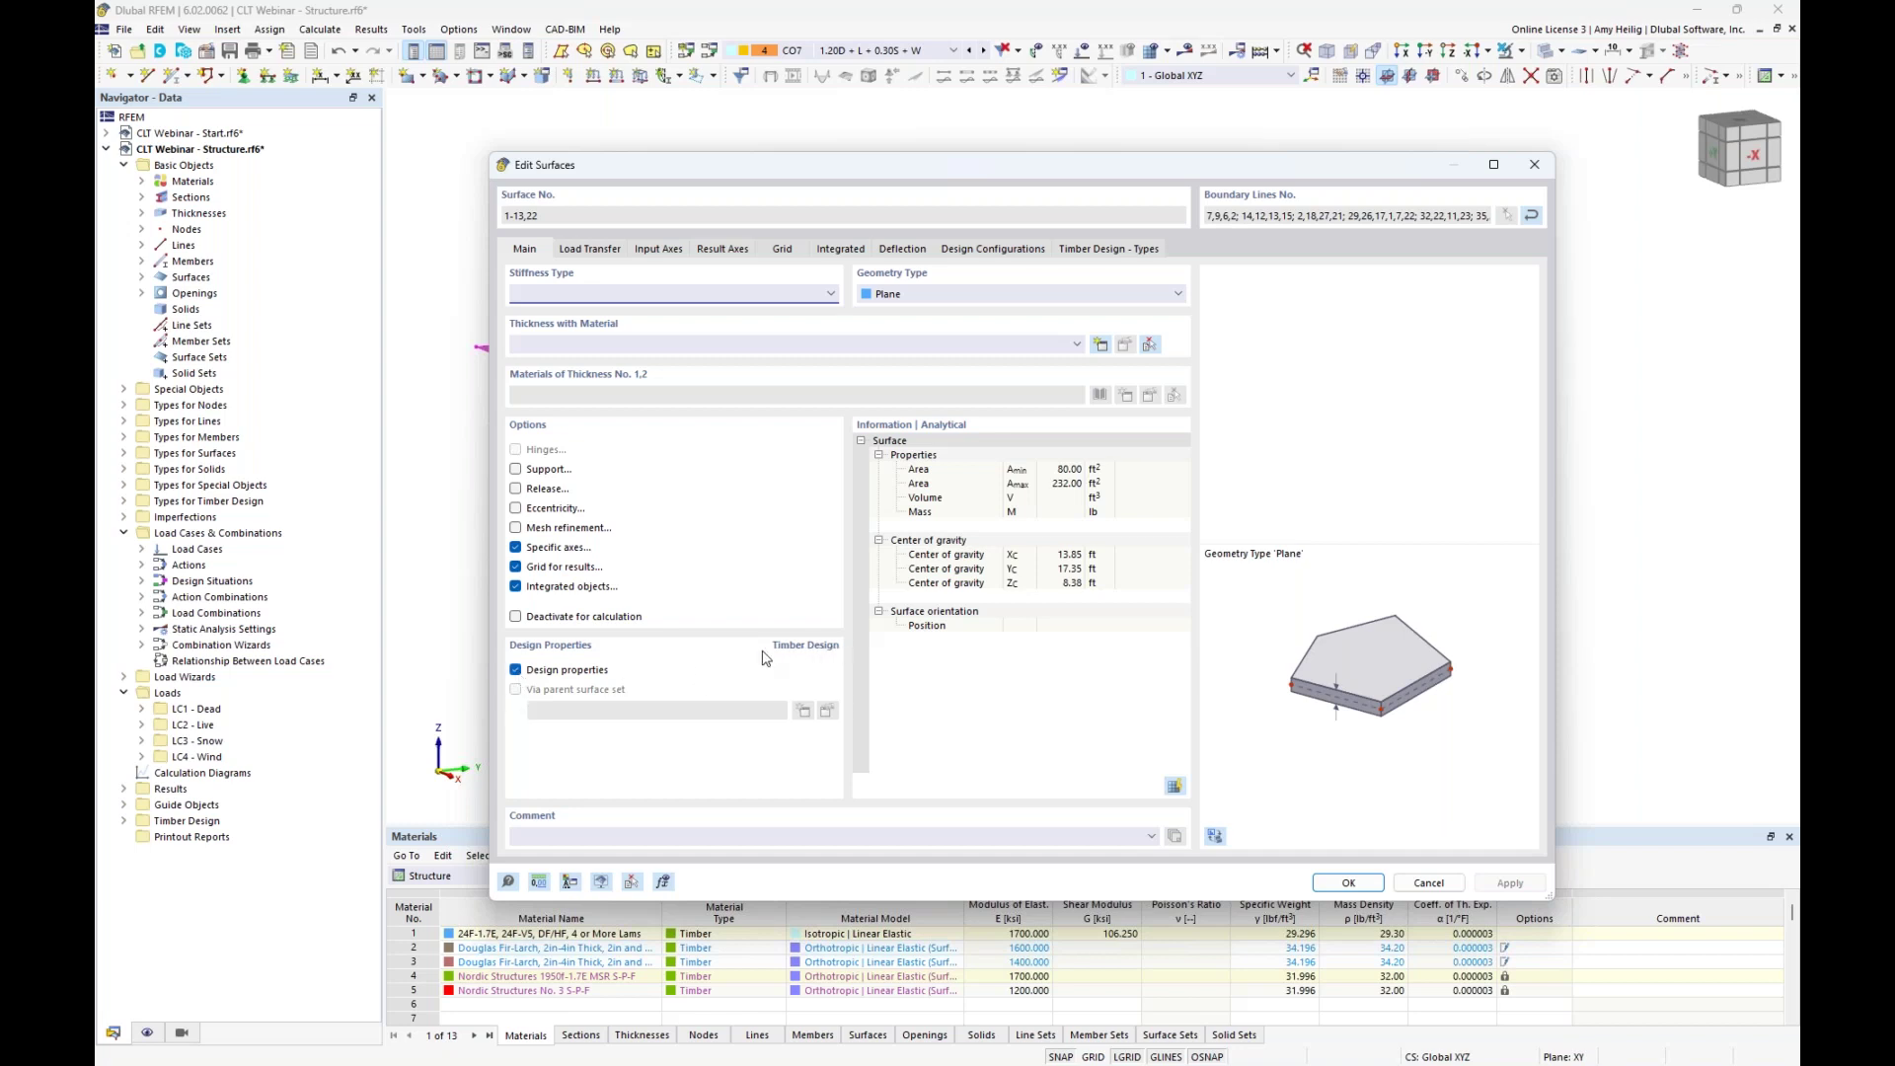
{"action": "left_click", "coordinate": [515, 670]}
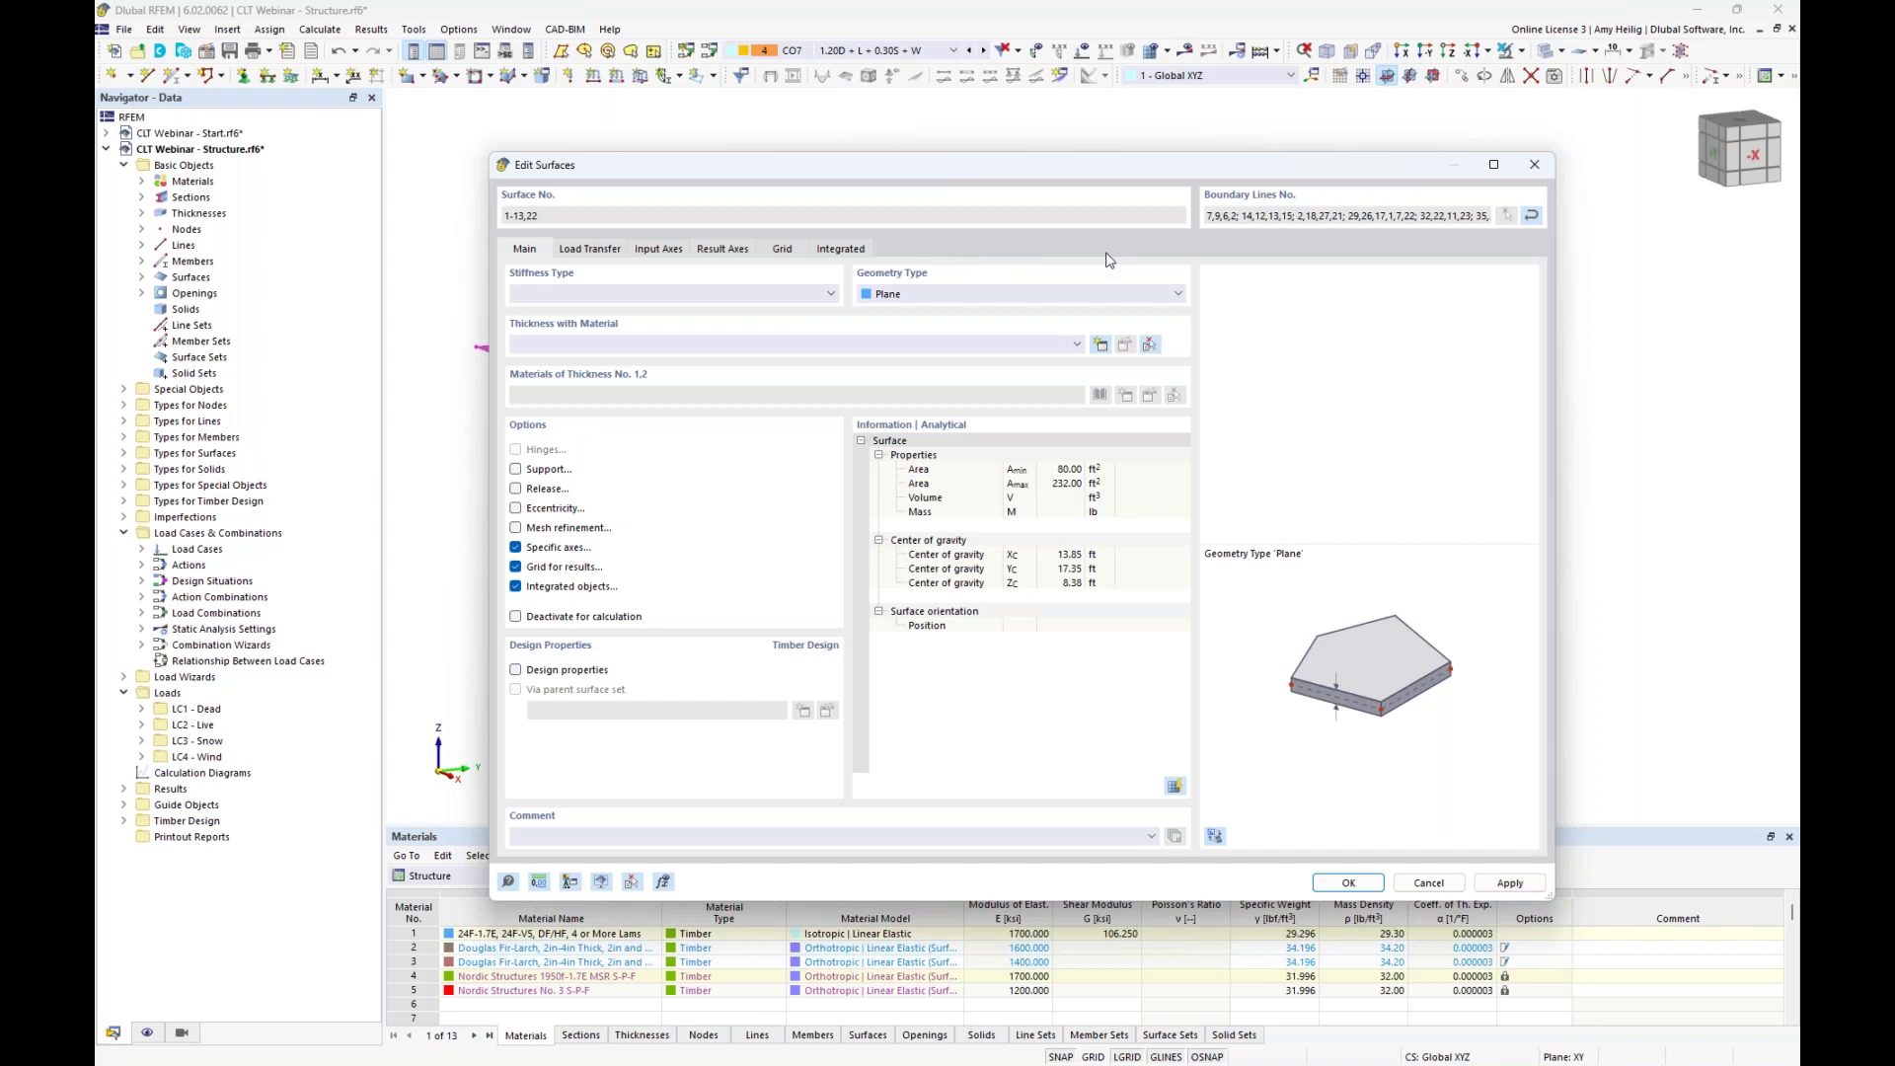
{"action": "left_click", "coordinate": [516, 670]}
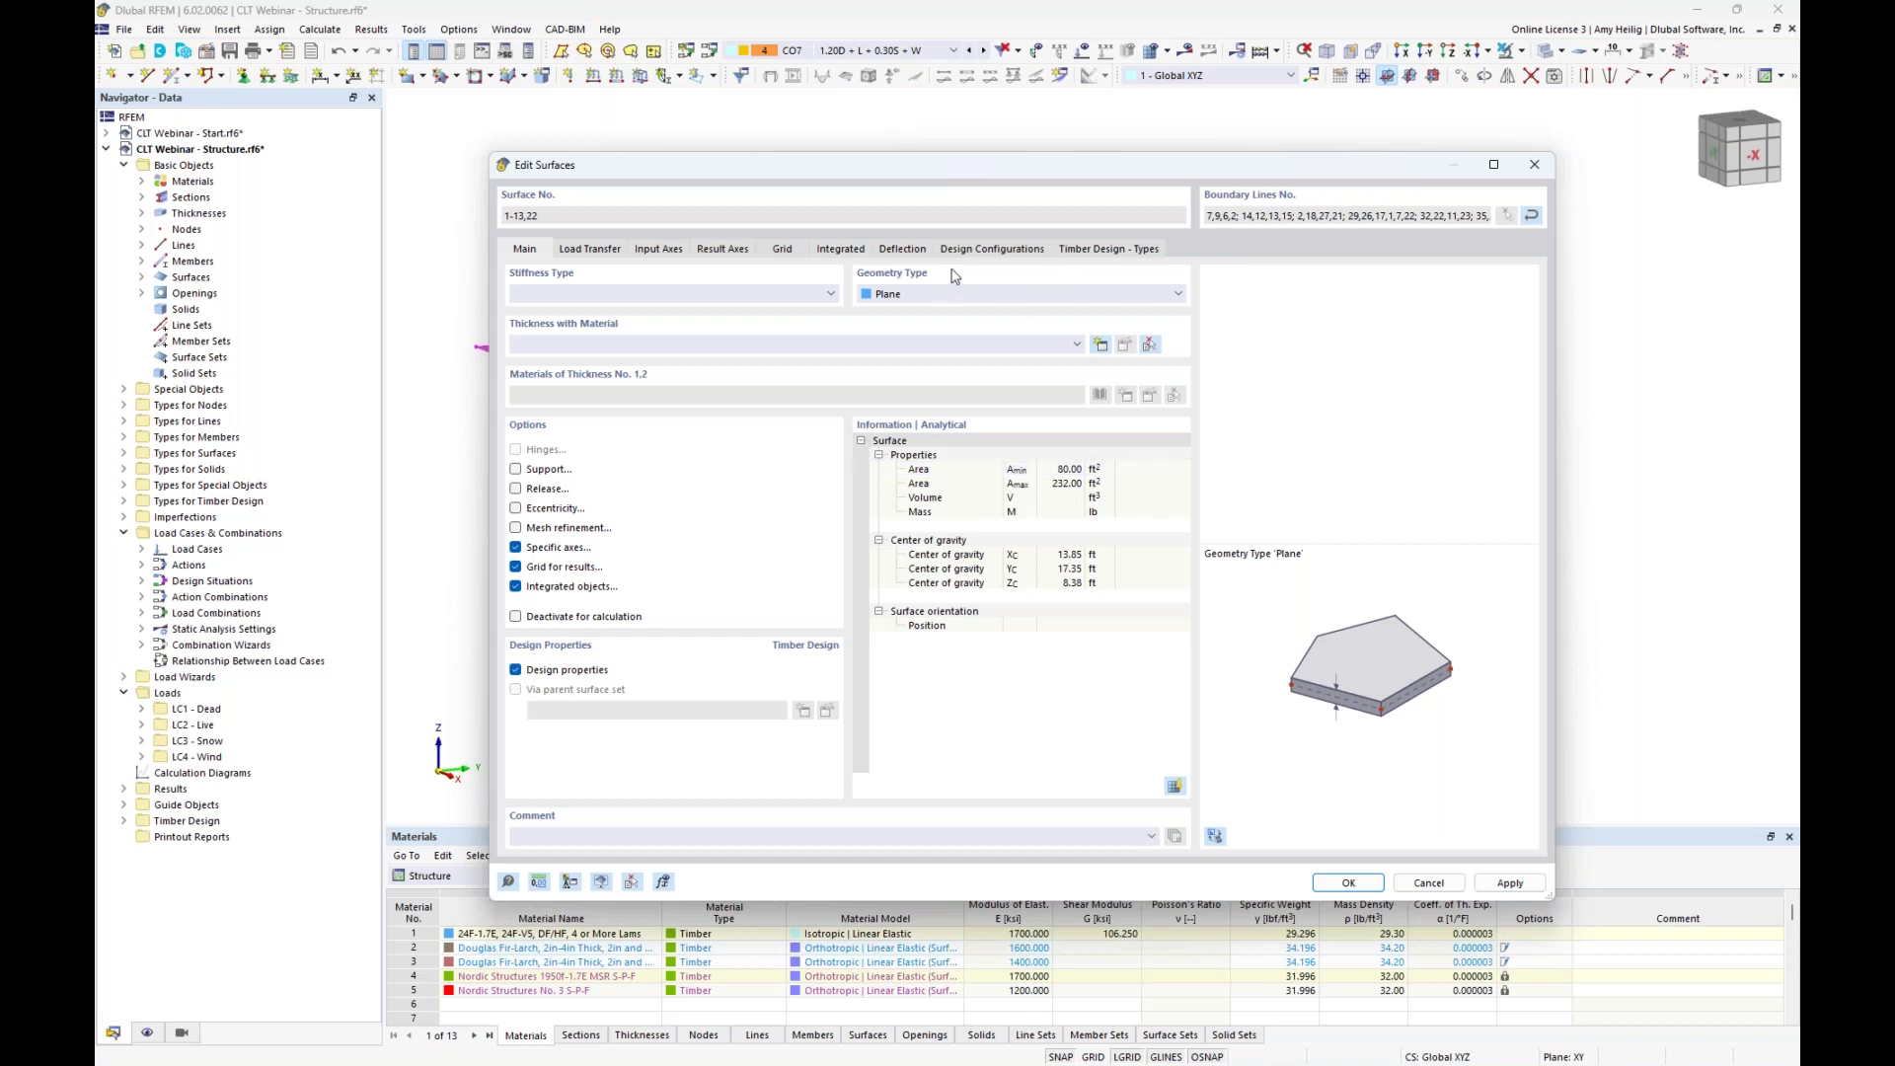
Review the surfaces' deflection analysis options, keeping the Double-supported surface type and the reference length defined by maximum boundary line.
{"action": "left_click", "coordinate": [913, 253]}
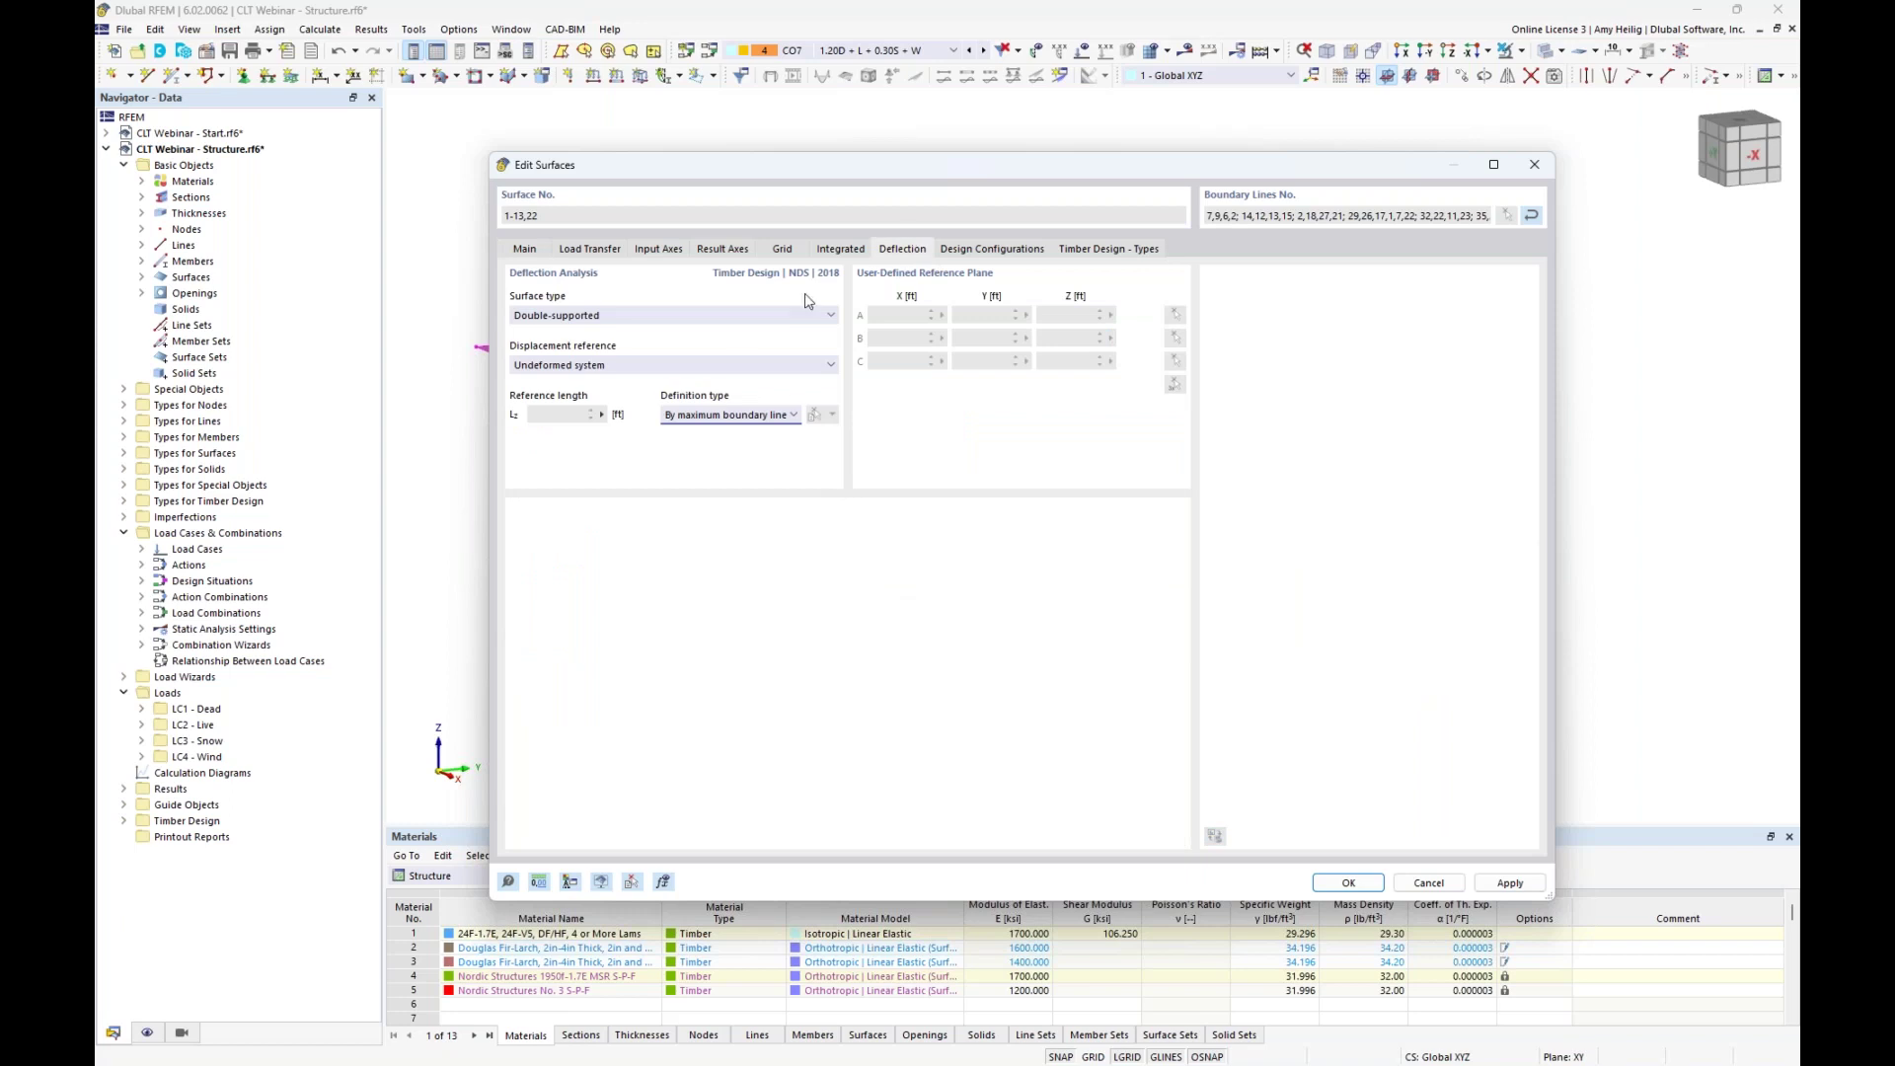
{"action": "left_click_drag", "start_coordinate": [782, 173], "coordinate": [805, 477]}
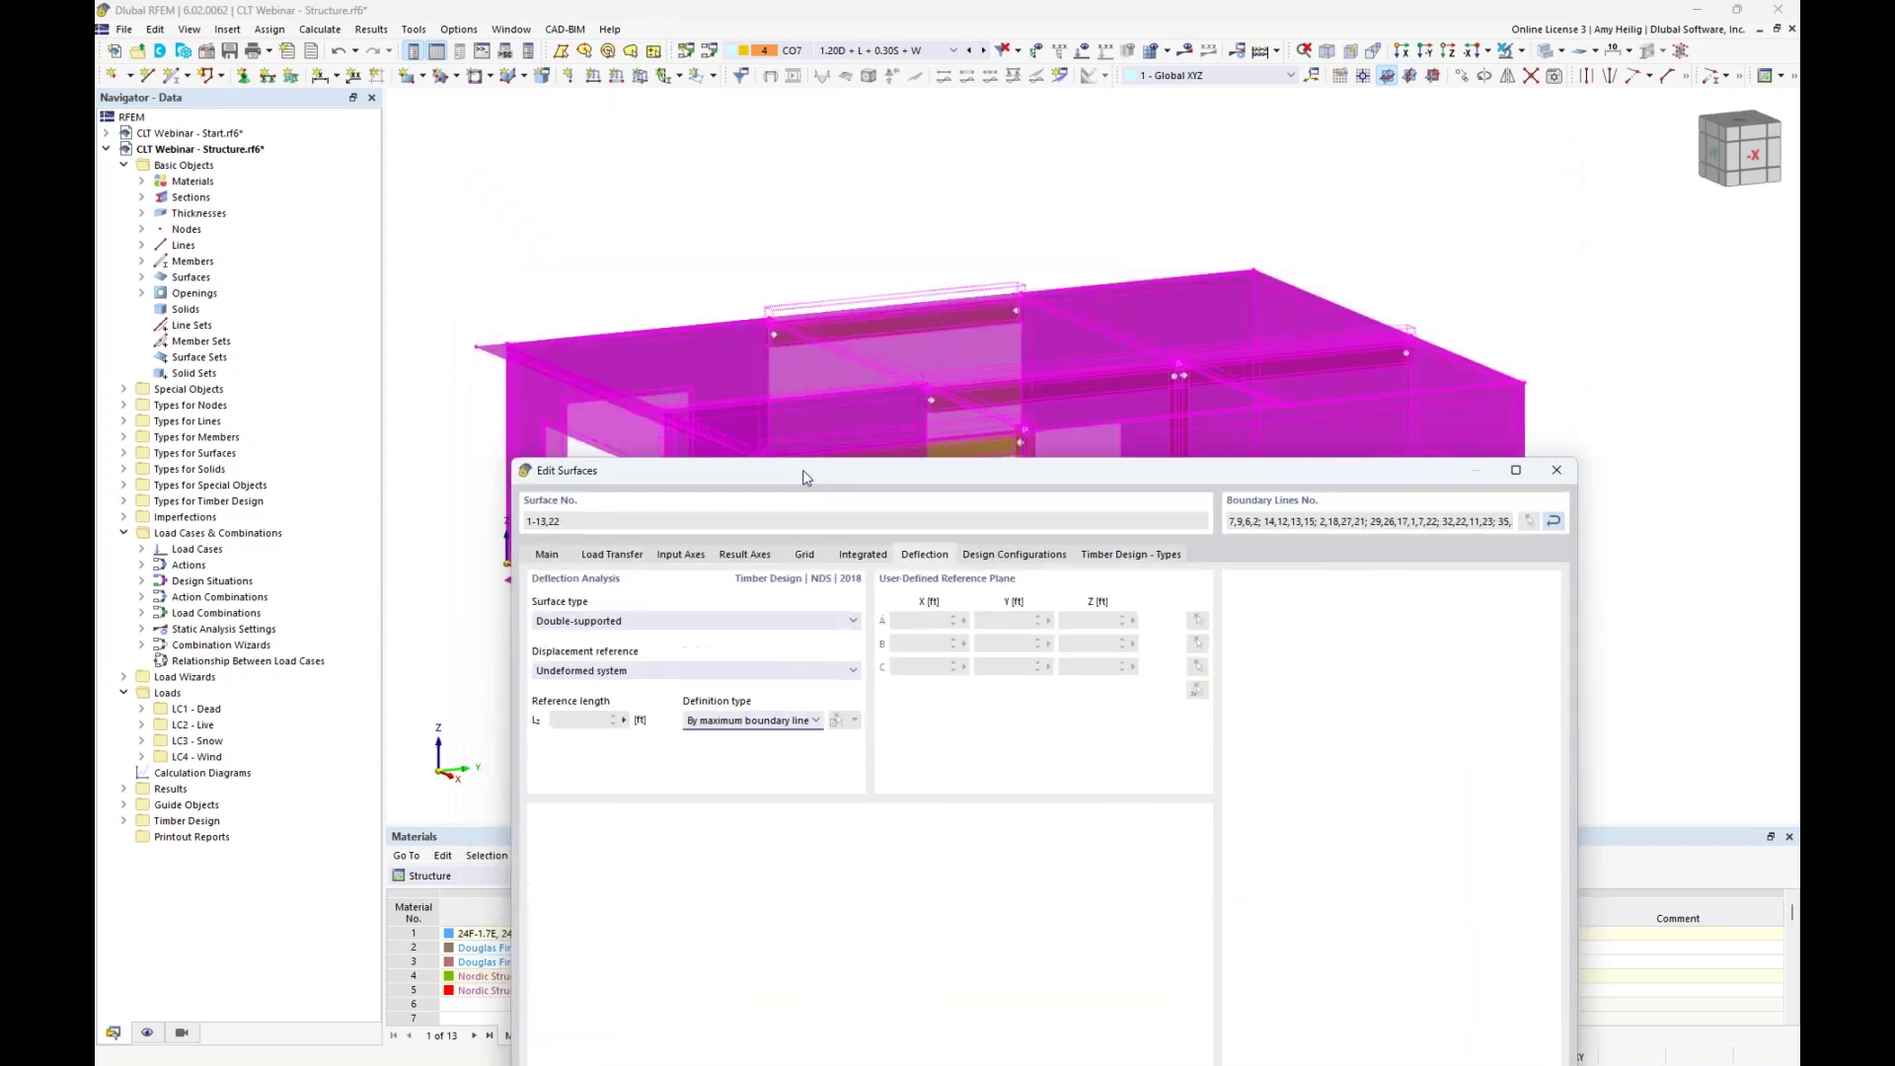
{"action": "left_click", "coordinate": [645, 620]}
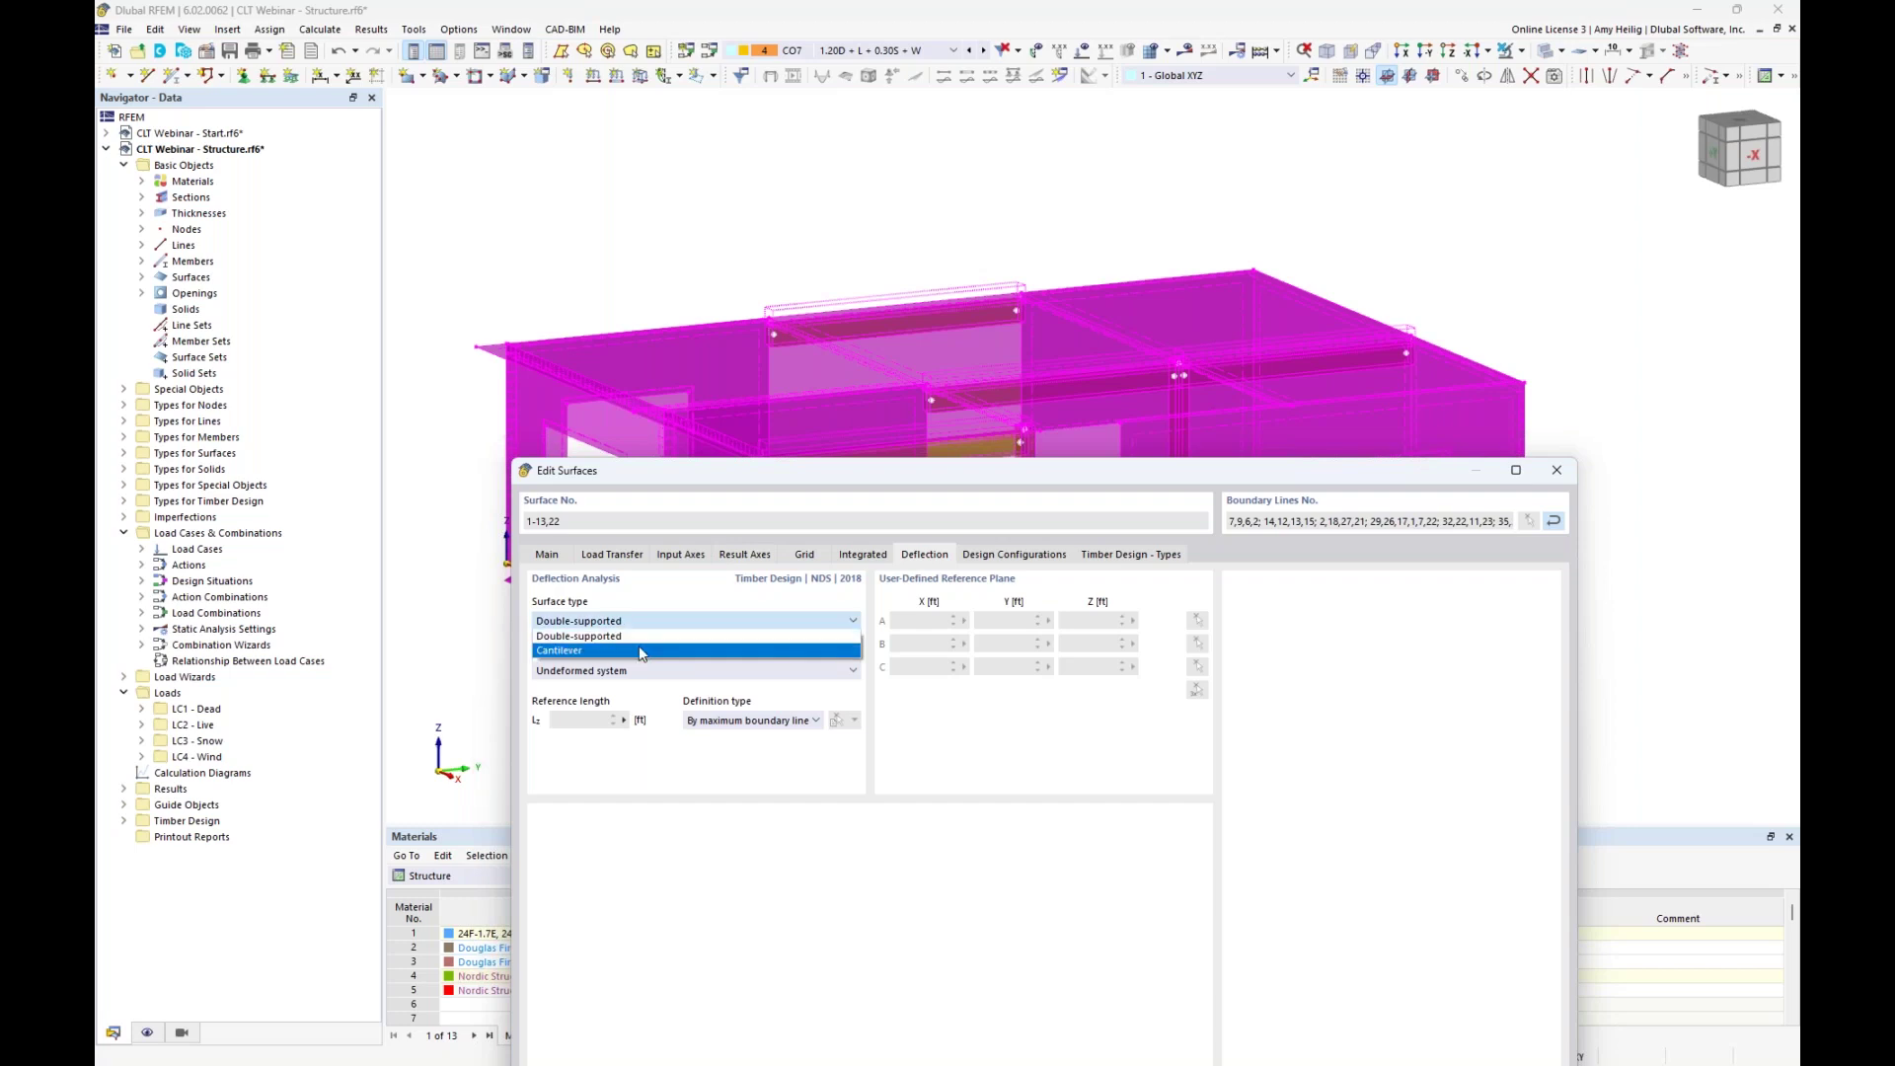
{"action": "left_click", "coordinate": [671, 600]}
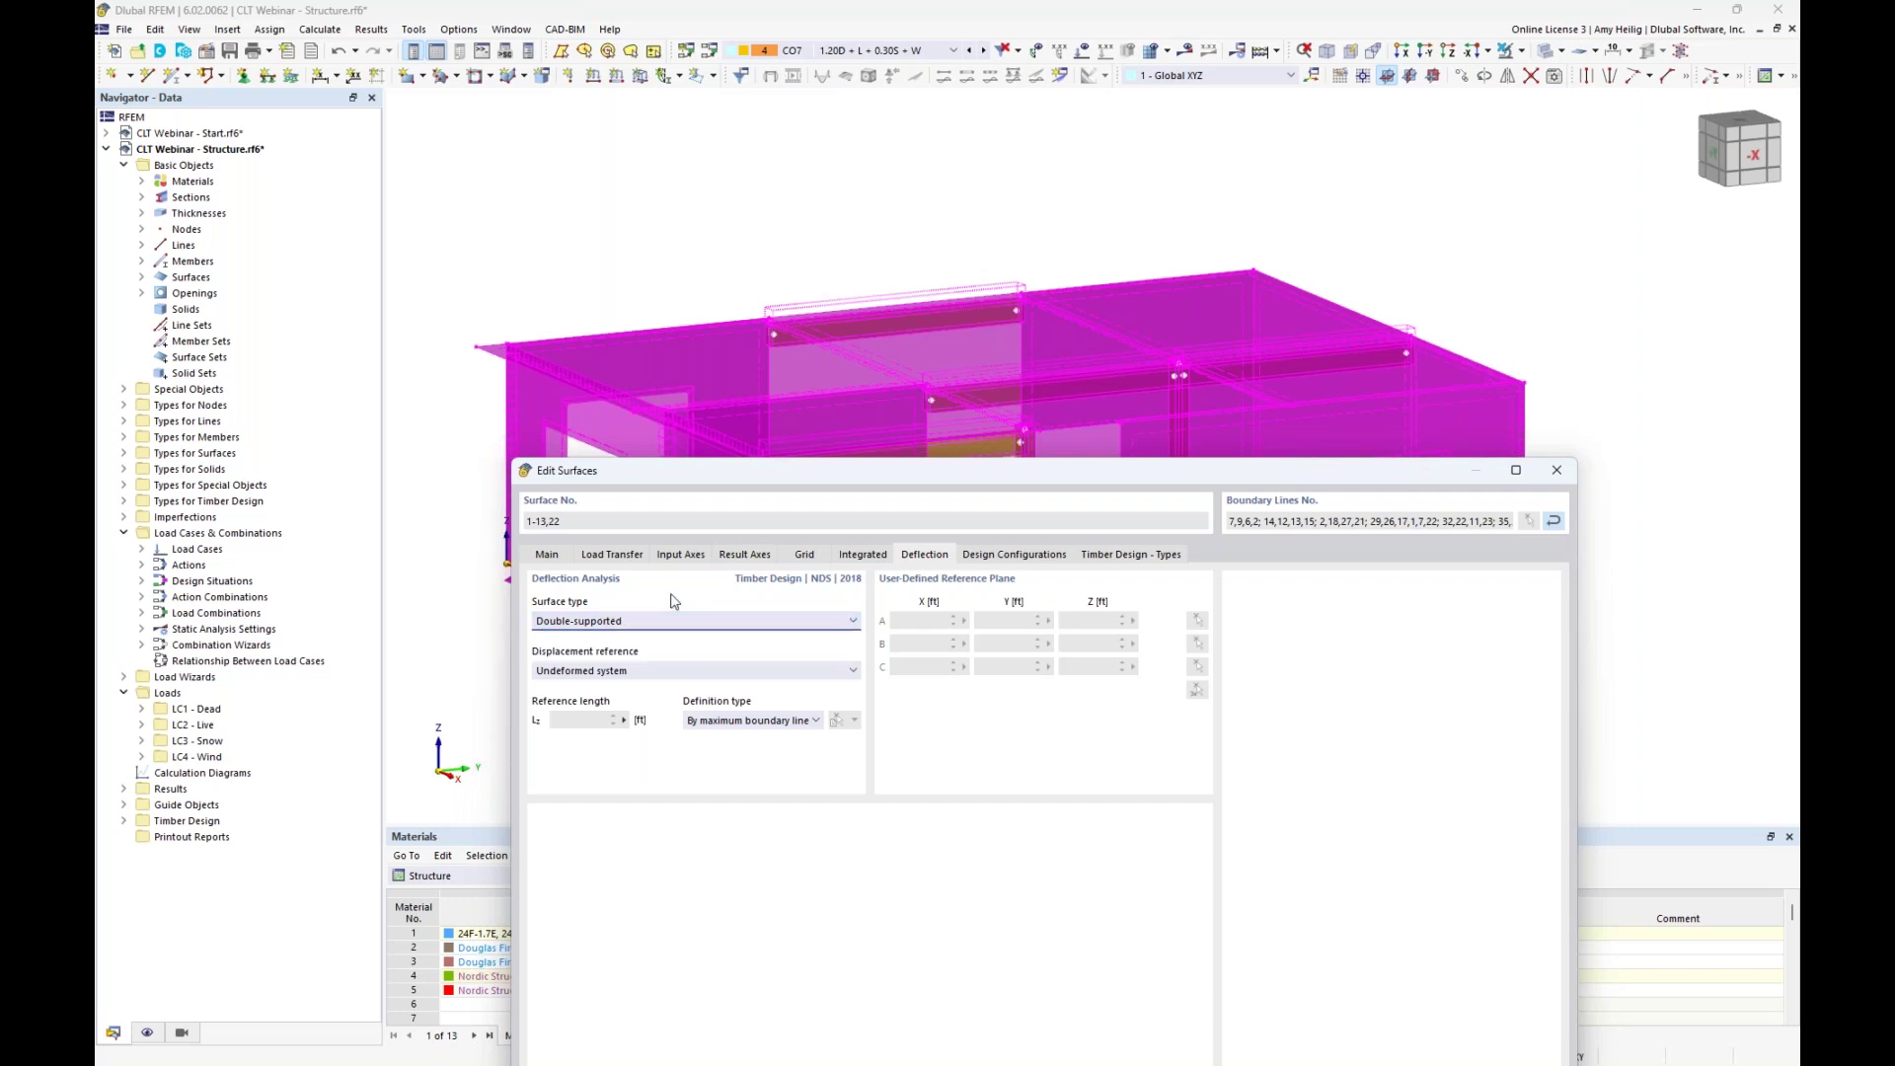
{"action": "left_click_drag", "start_coordinate": [768, 472], "coordinate": [754, 251]}
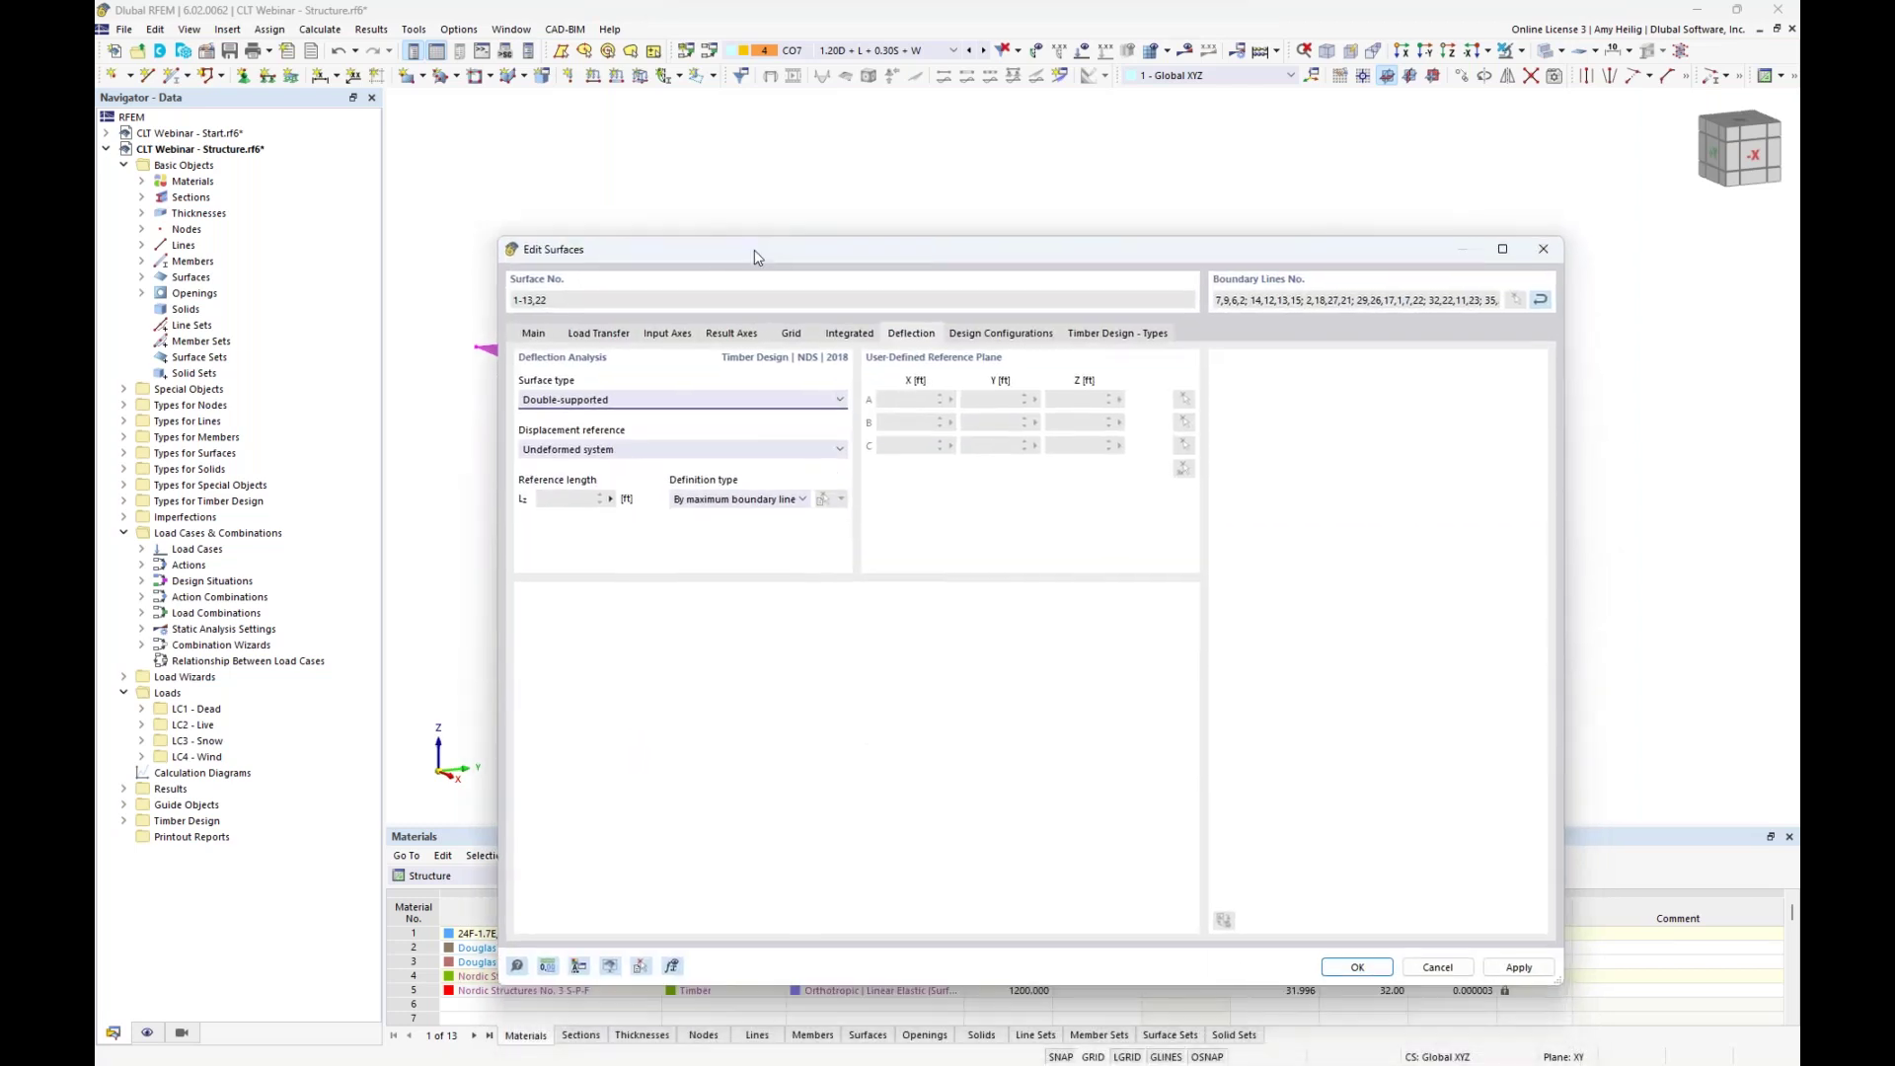
{"action": "left_click", "coordinate": [735, 501]}
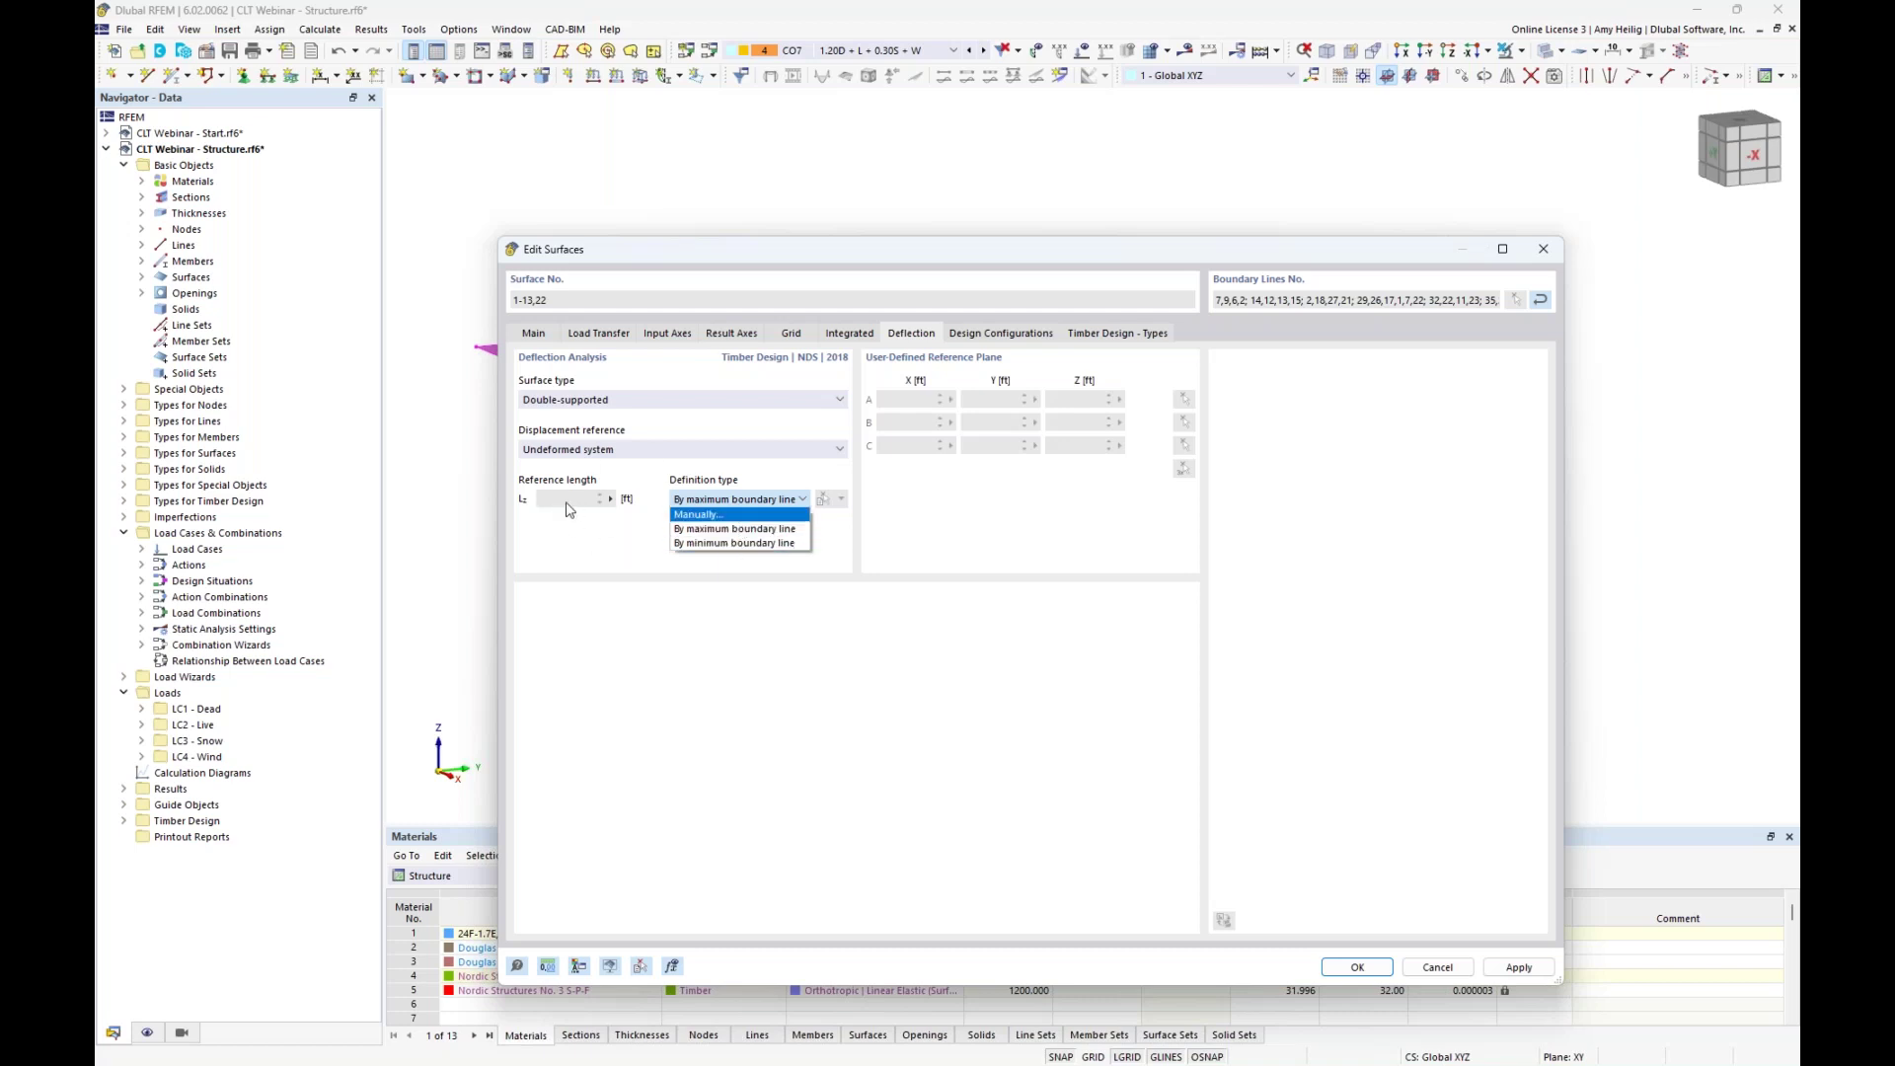
{"action": "left_click", "coordinate": [701, 534]}
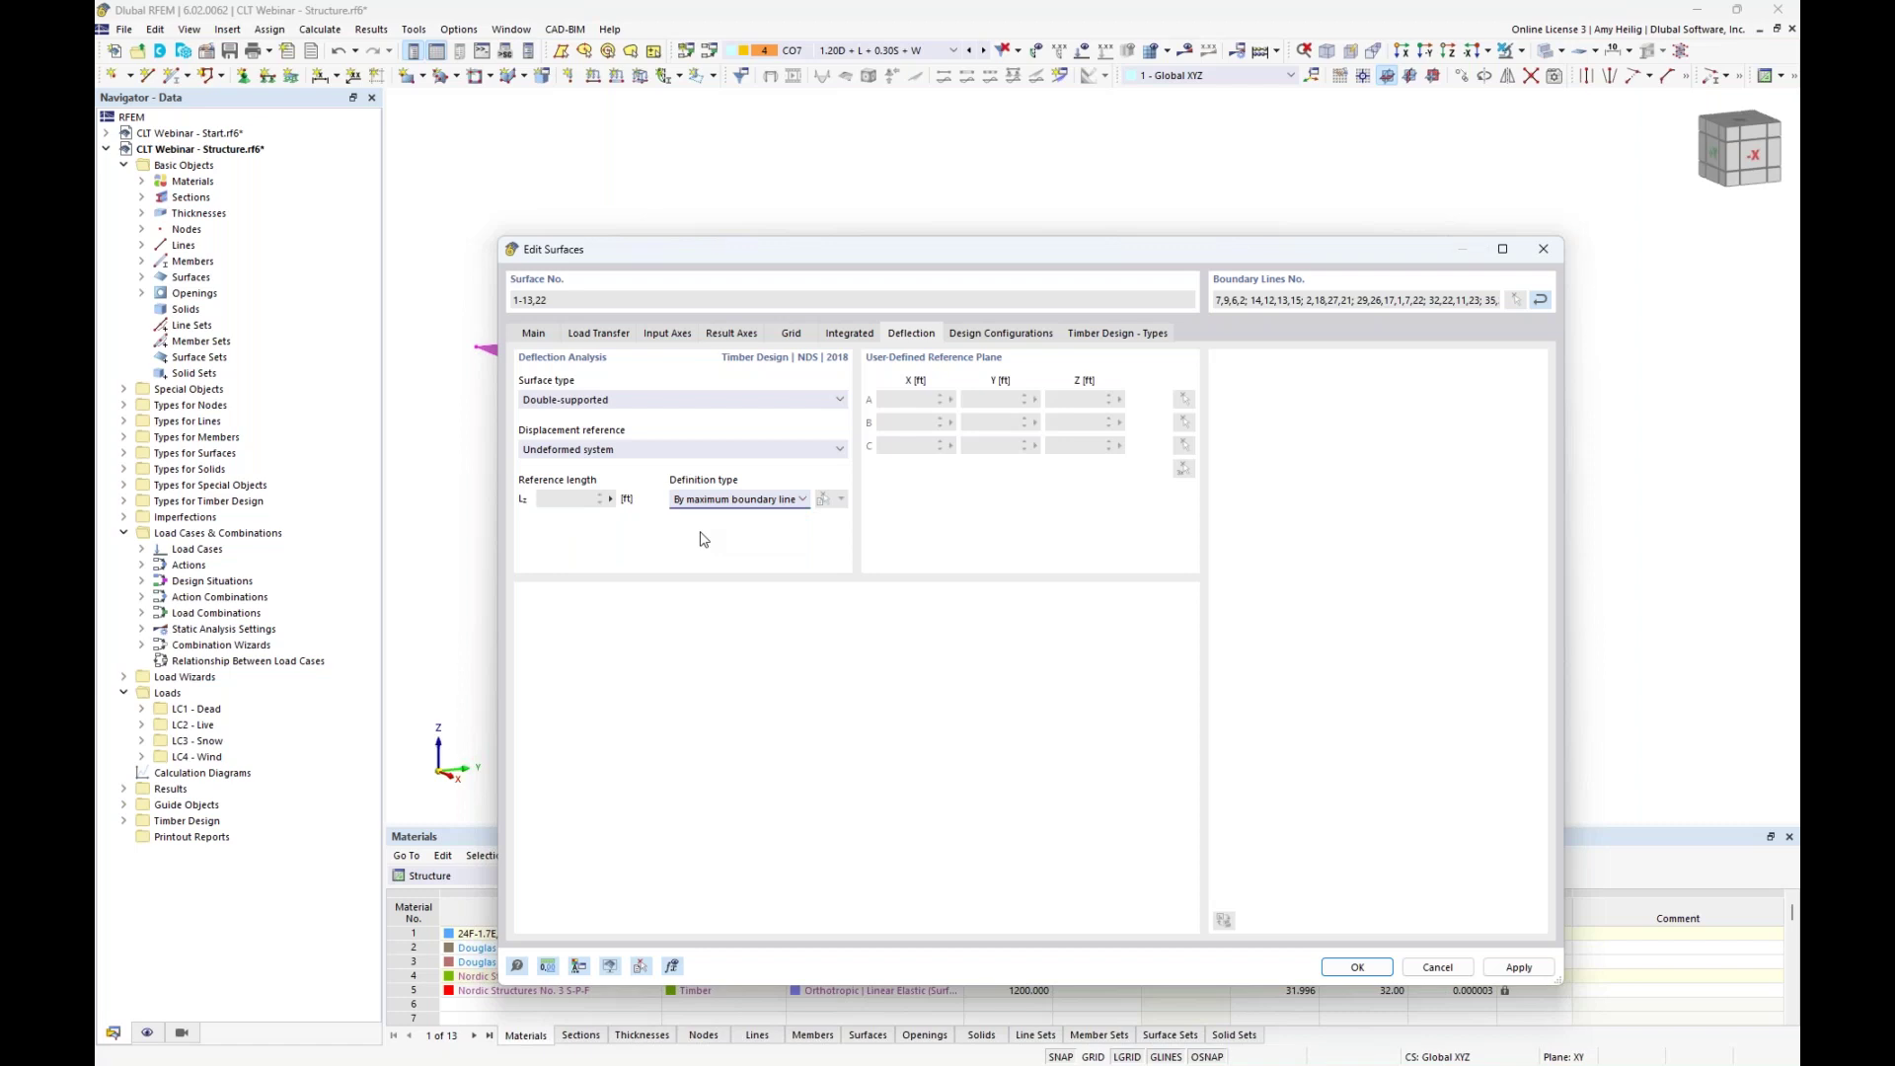
Open the surfaces' default ultimate configuration and review its surface design parameters, including the conservatism factor for bending.
{"action": "left_click", "coordinate": [1013, 337]}
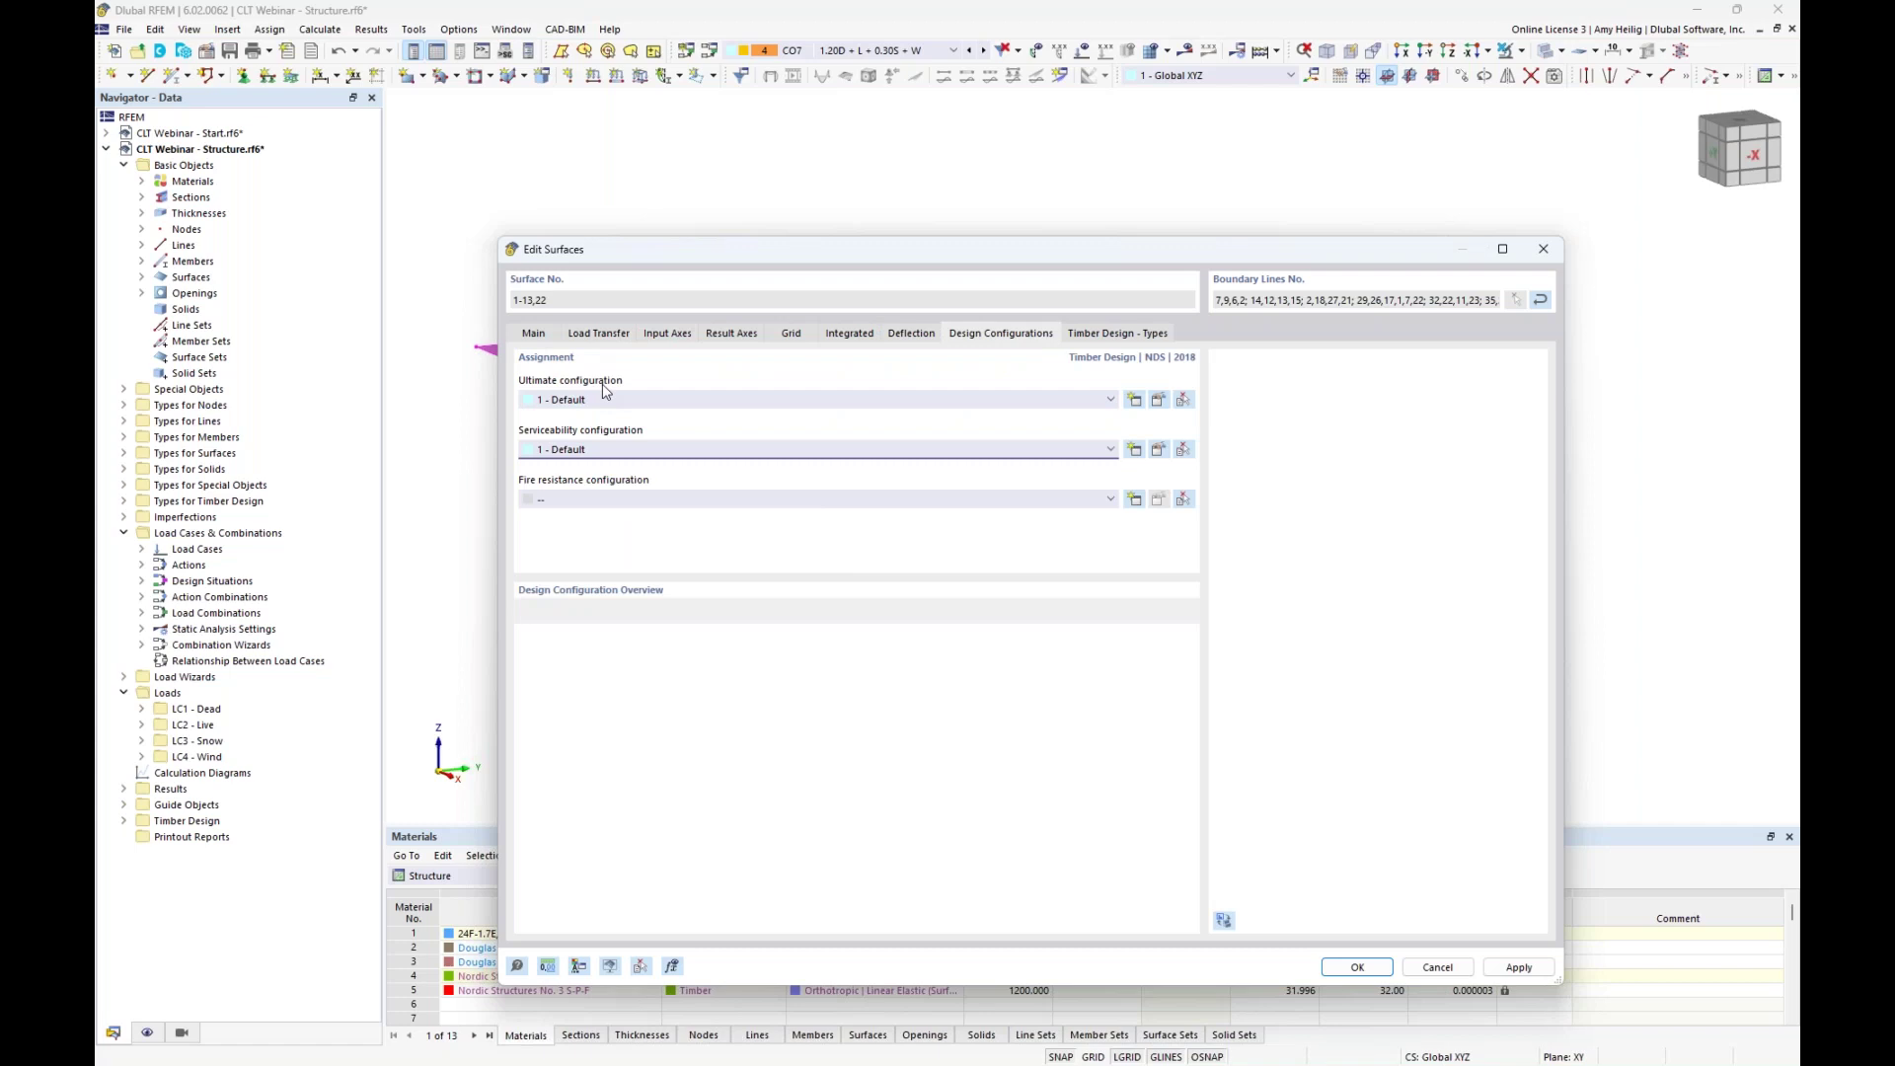
{"action": "left_click", "coordinate": [1159, 402]}
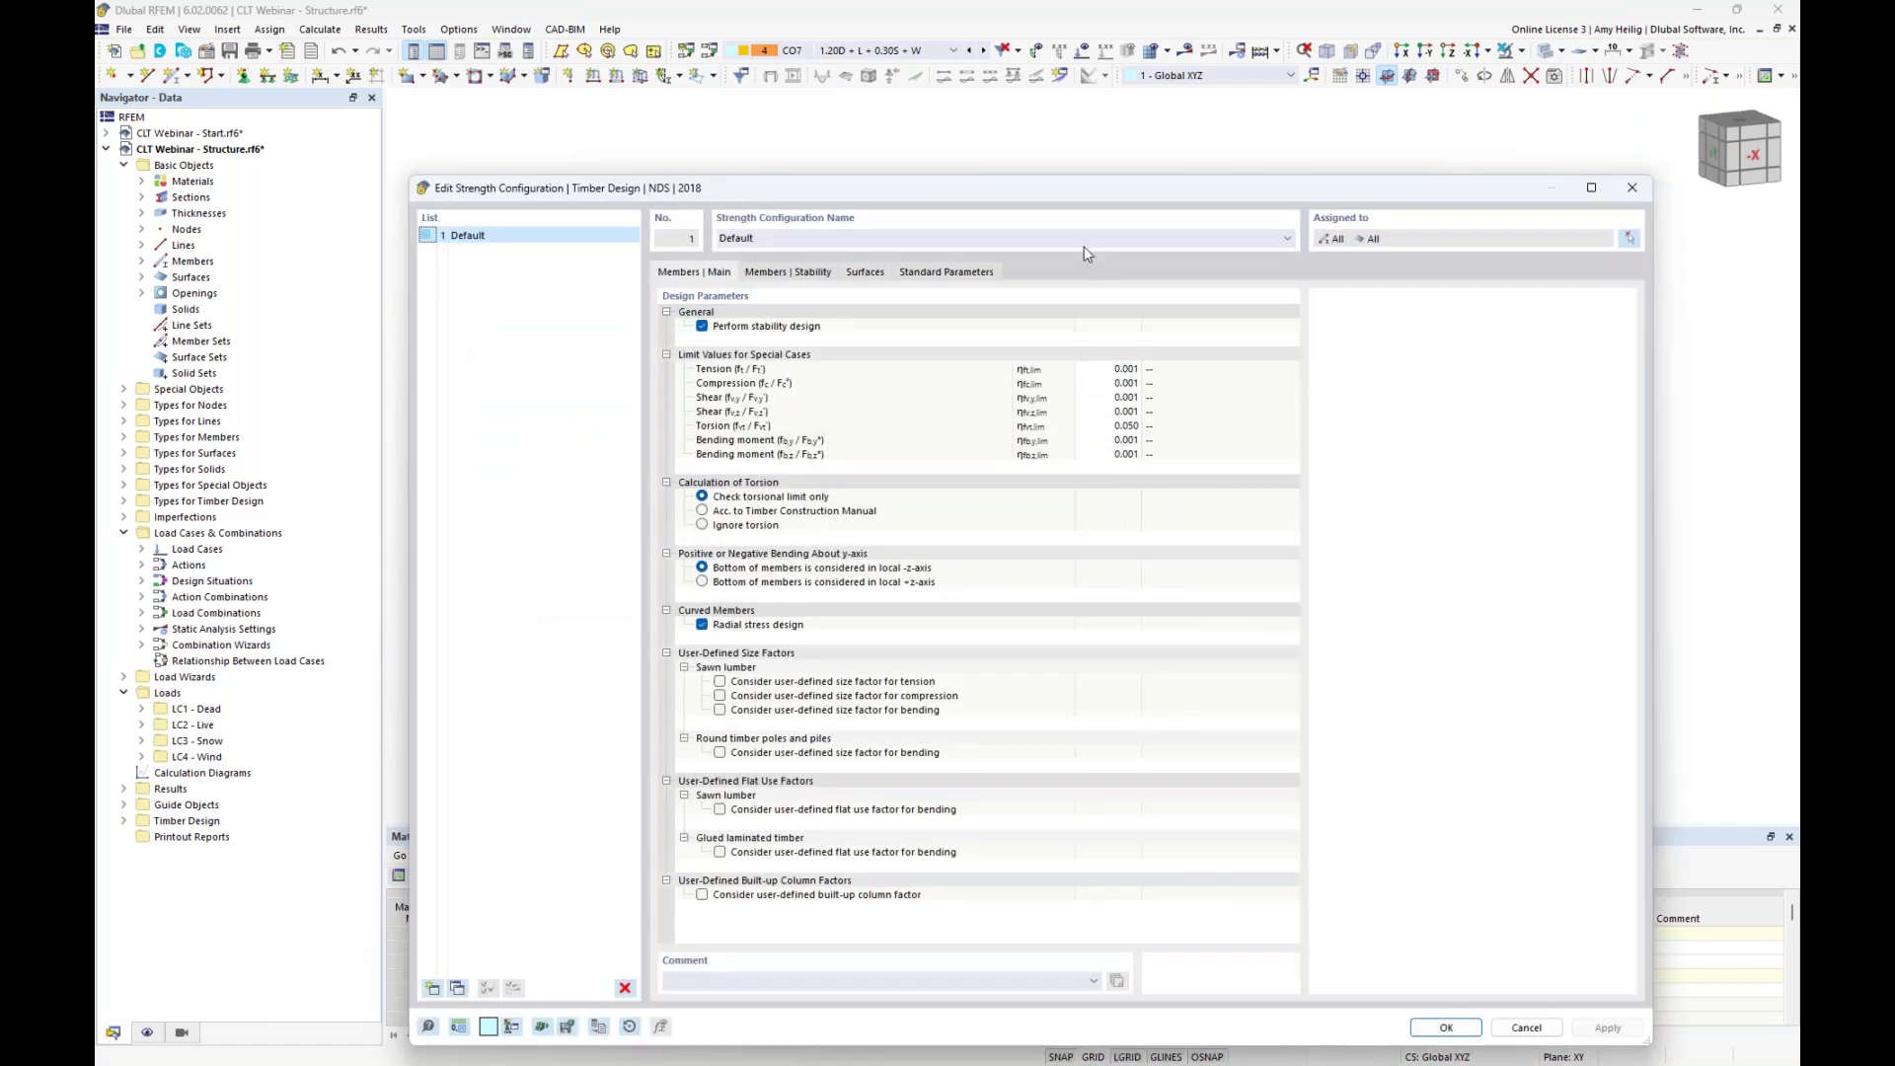
{"action": "left_click_drag", "start_coordinate": [1078, 188], "coordinate": [1062, 92]}
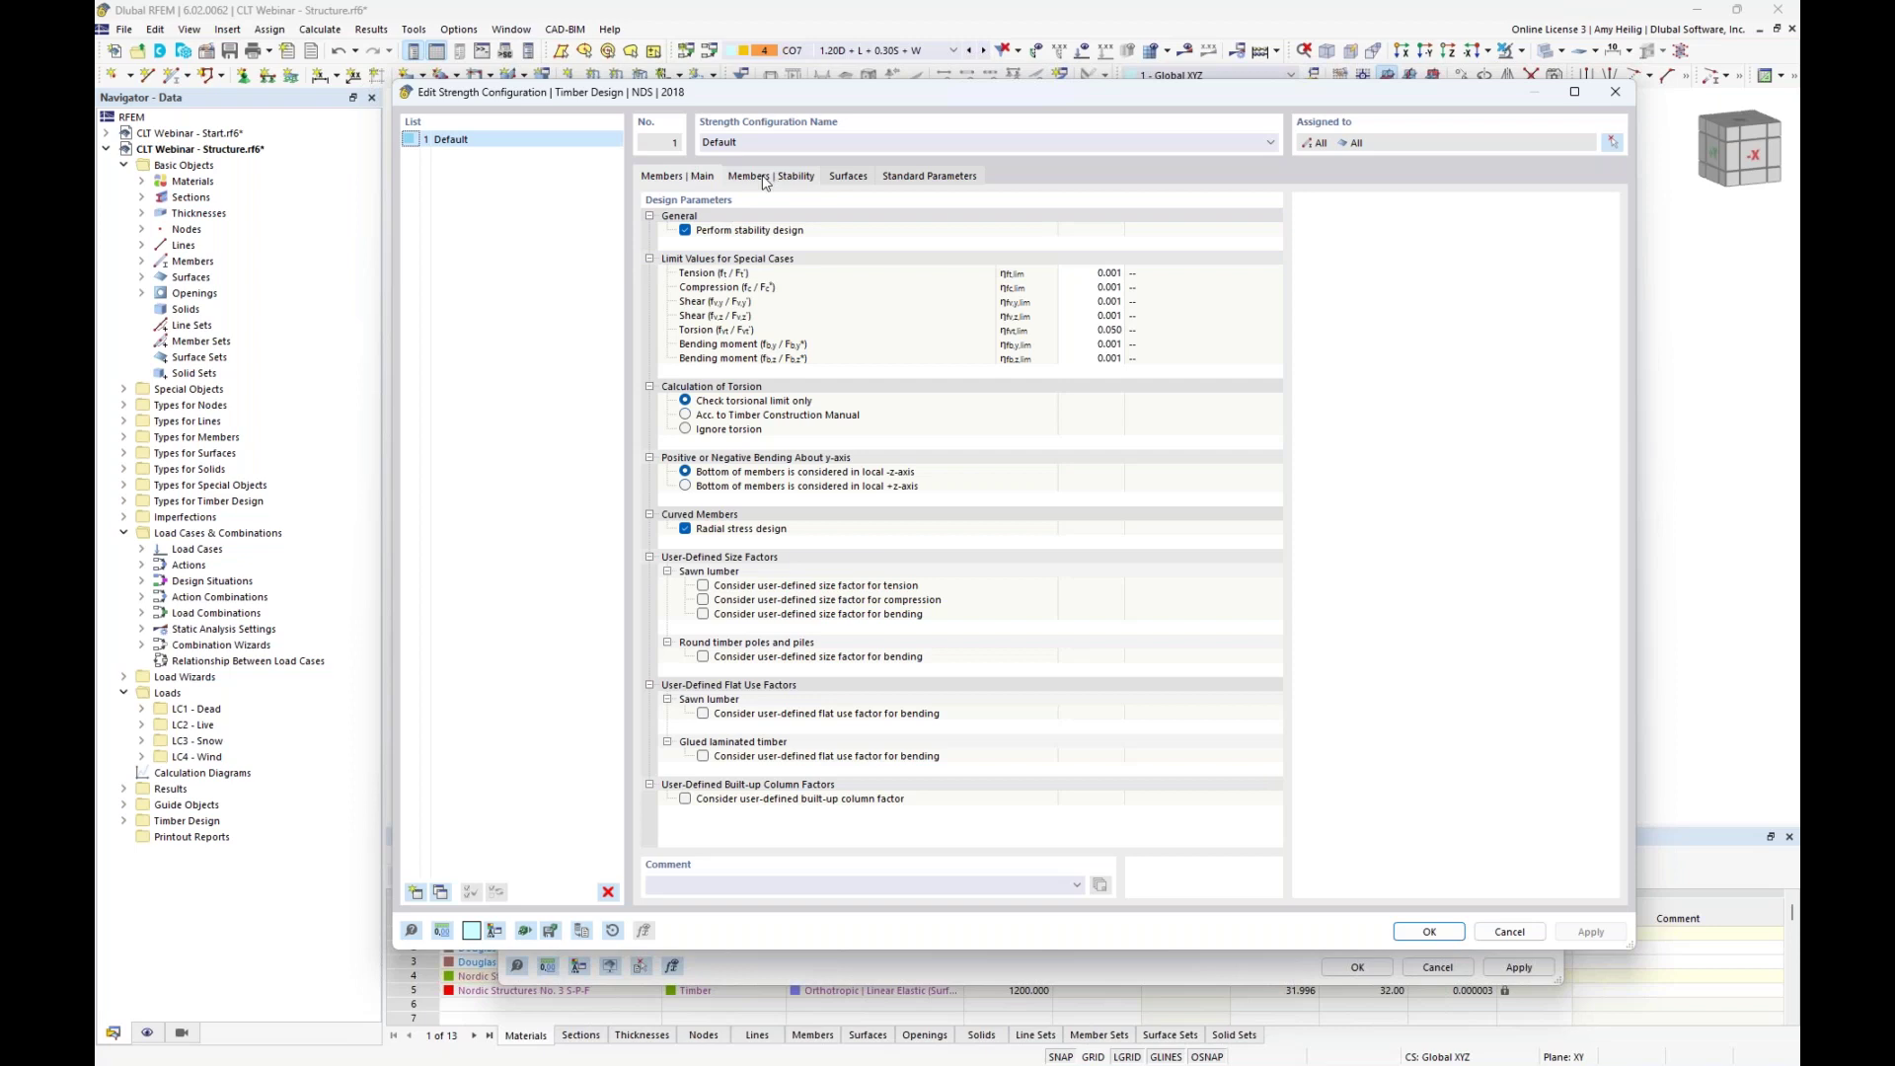
{"action": "left_click", "coordinate": [838, 178]}
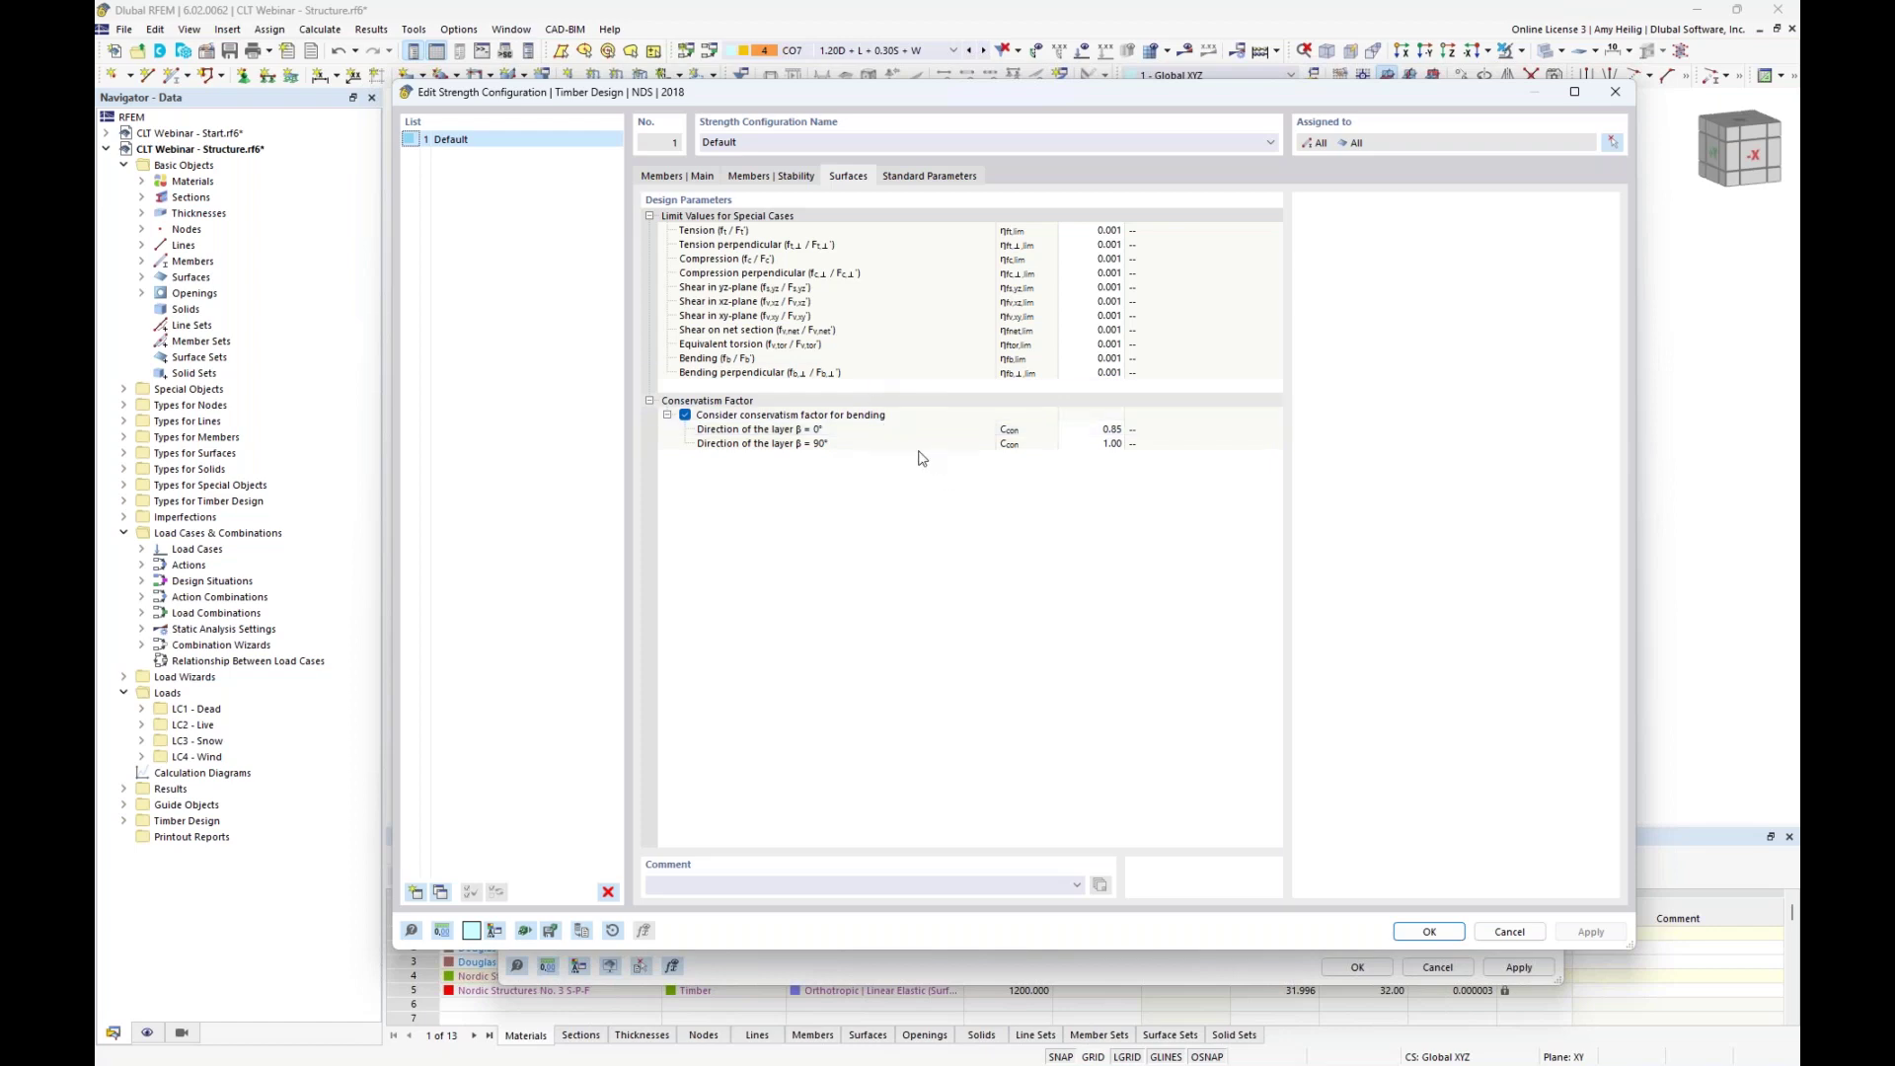
{"action": "left_click", "coordinate": [1429, 932]}
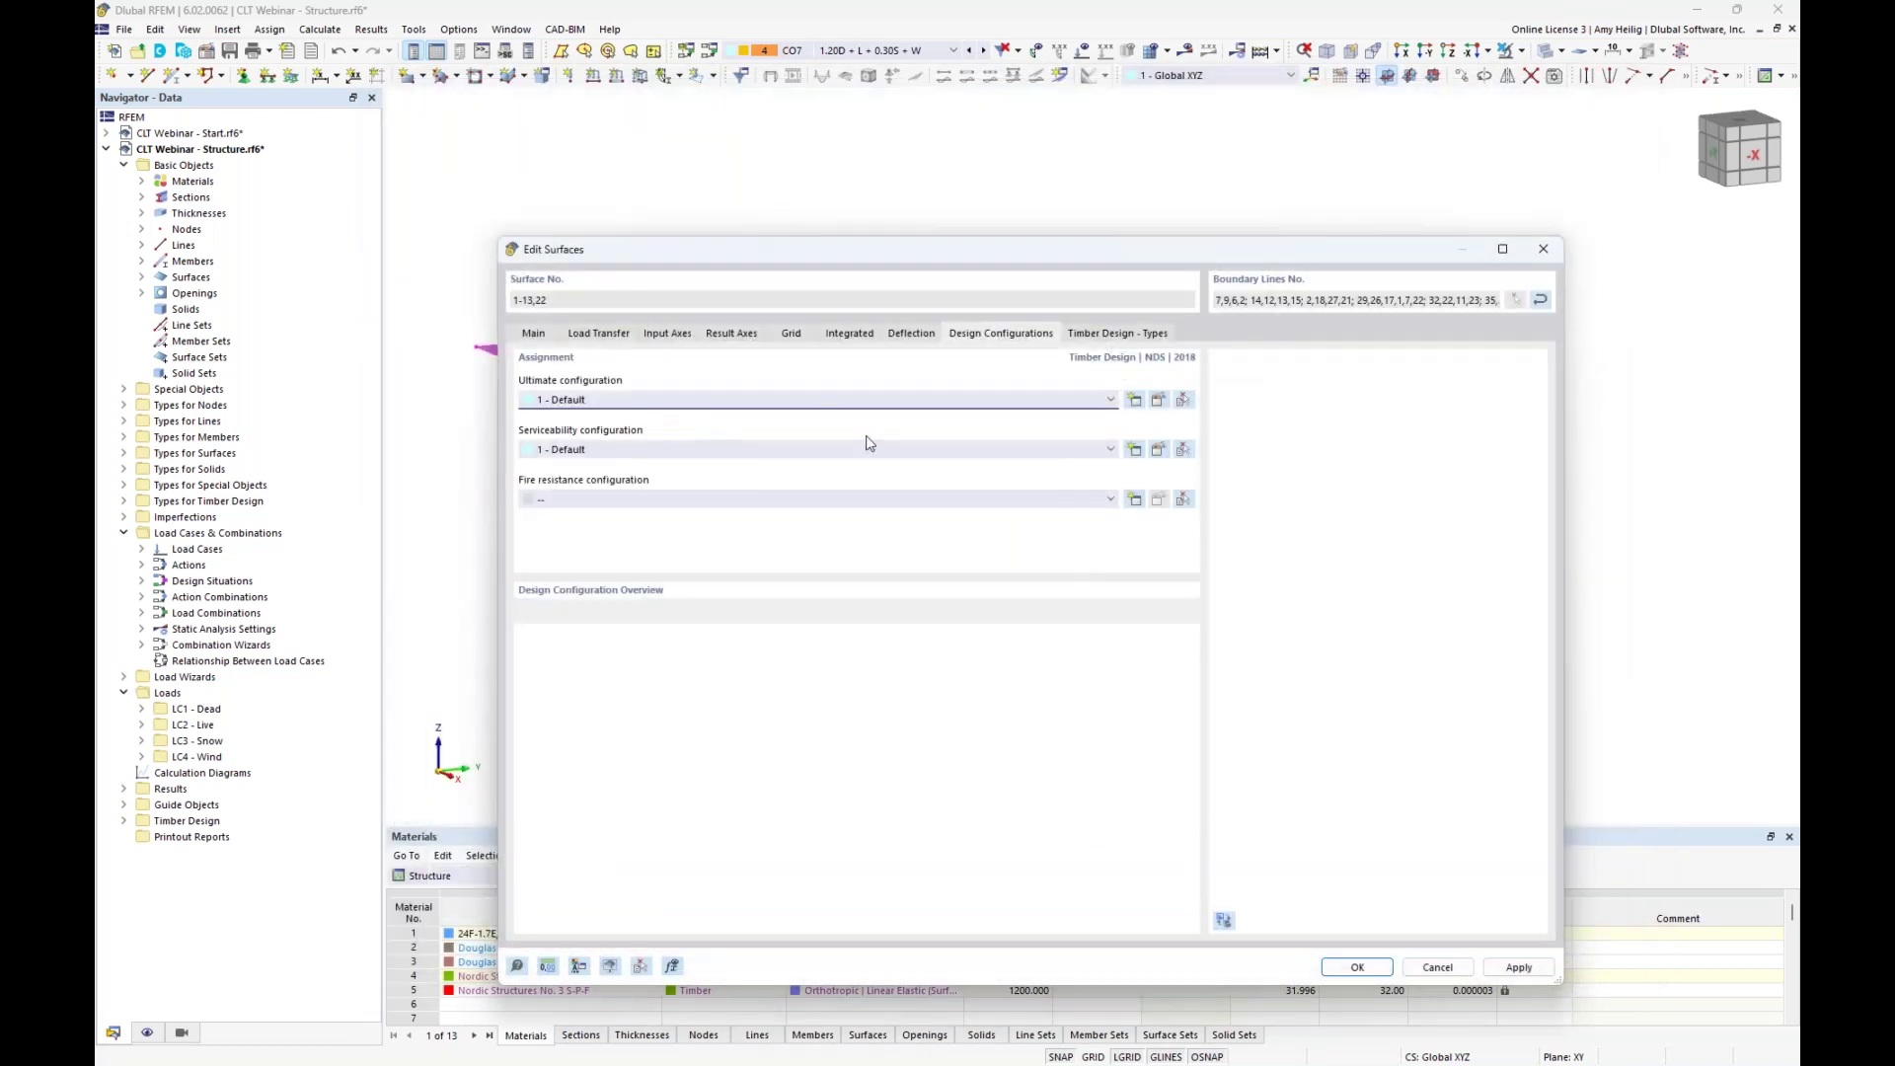
Open the default serviceability configuration and review the deflection limits for double-supported and cantilever surfaces.
{"action": "left_click", "coordinate": [1159, 450]}
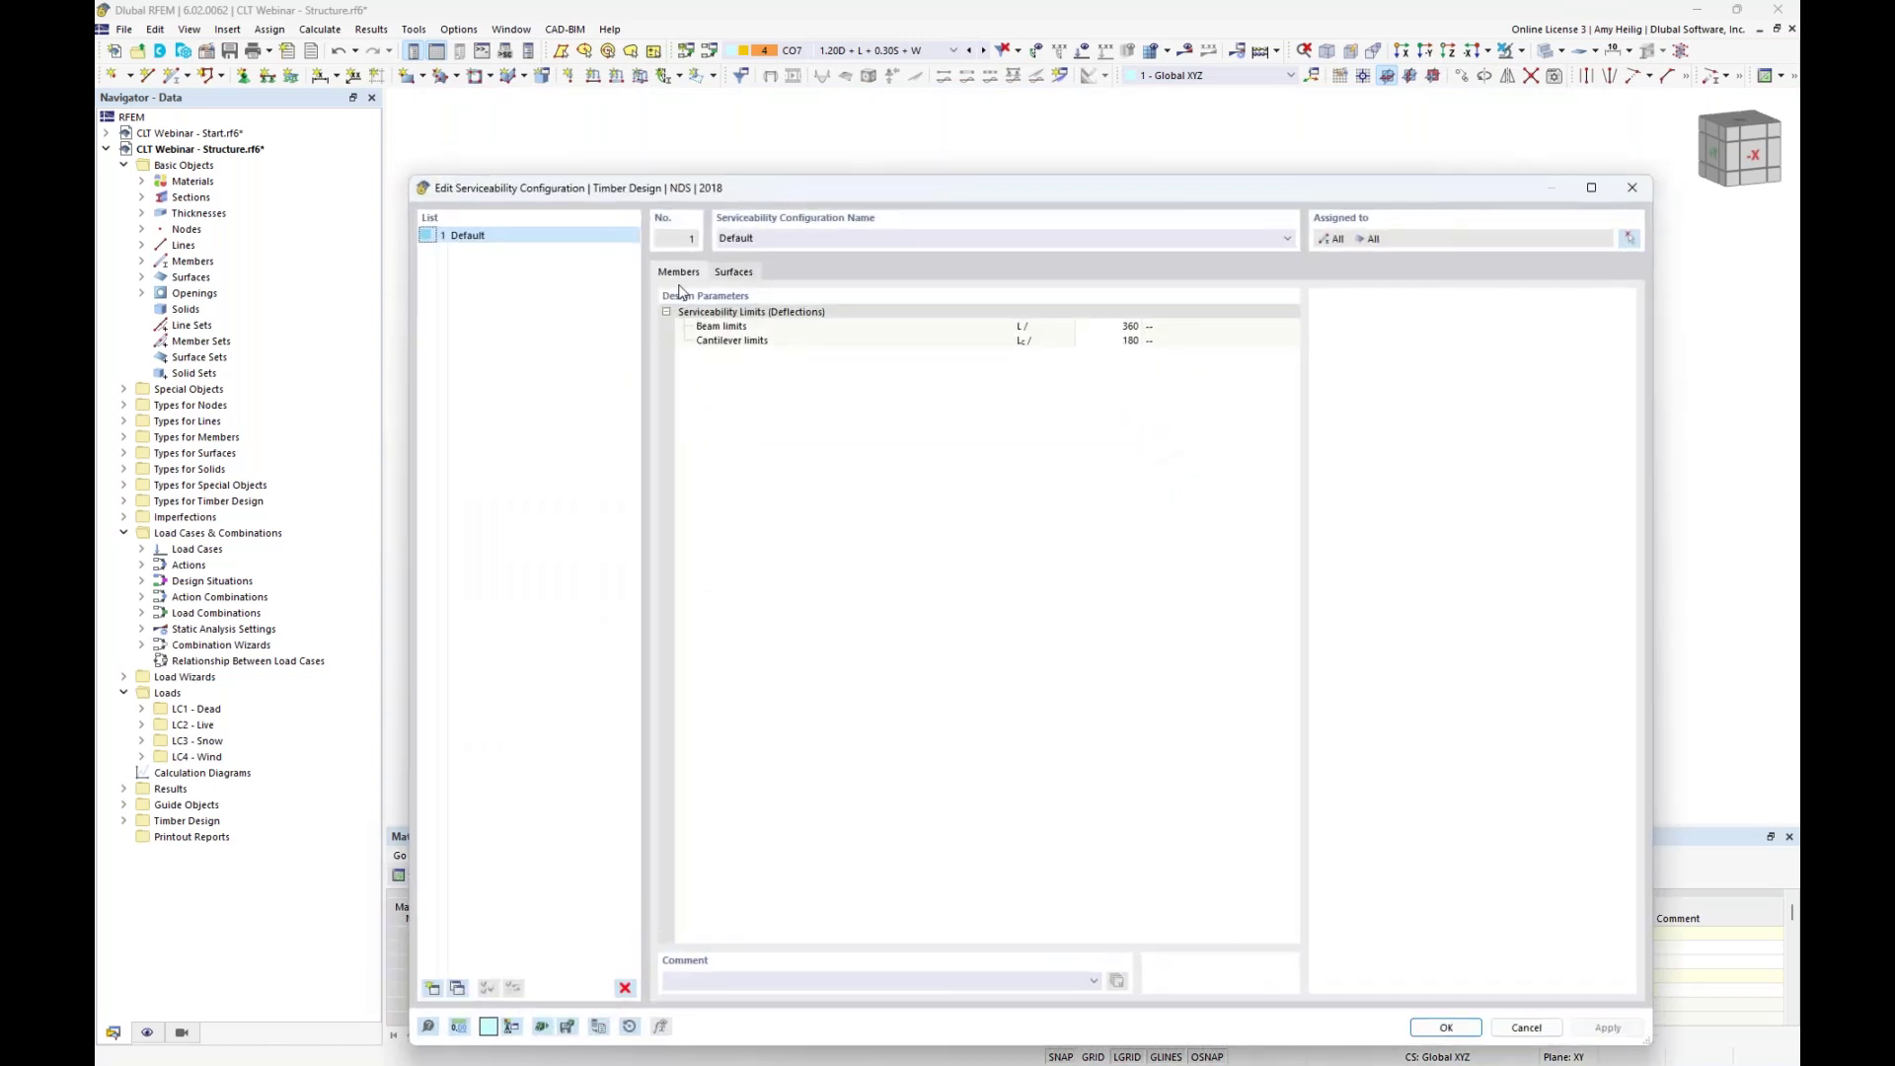
{"action": "left_click", "coordinate": [725, 274]}
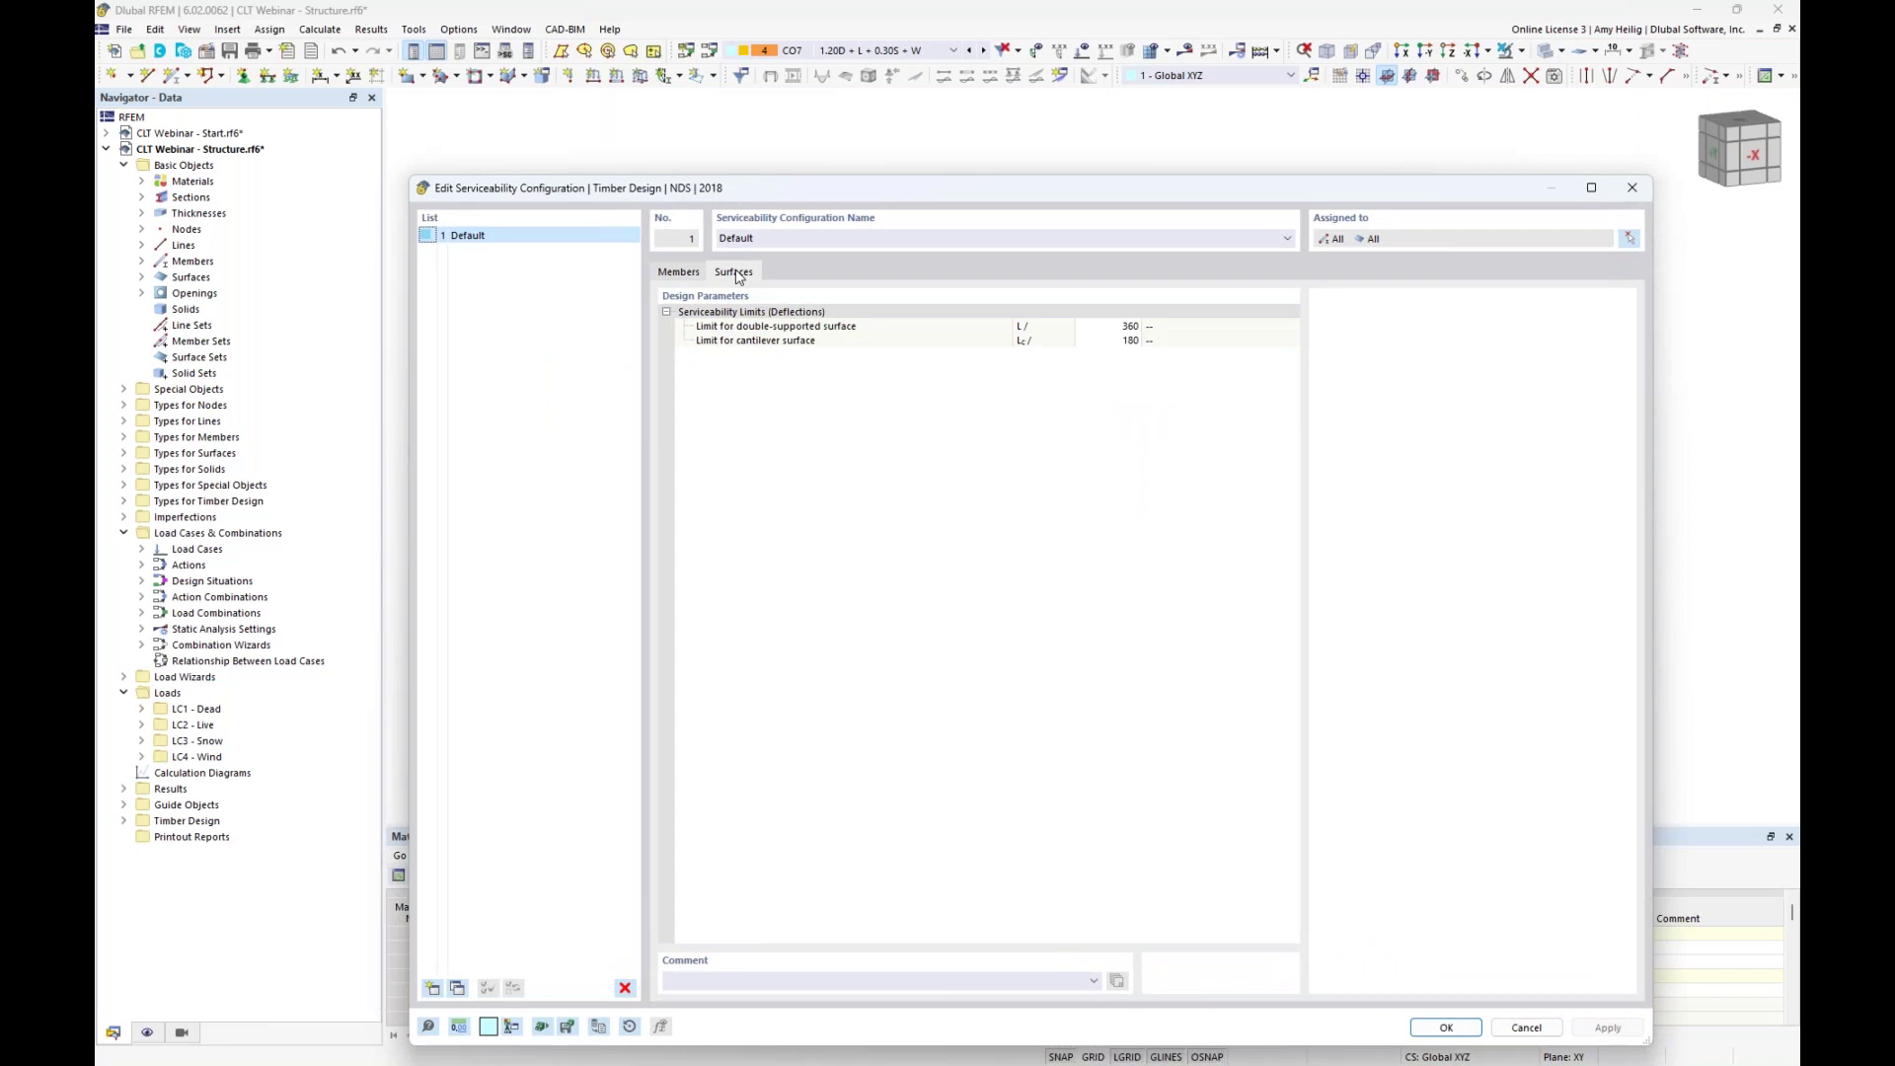
{"action": "left_click", "coordinate": [1100, 343]}
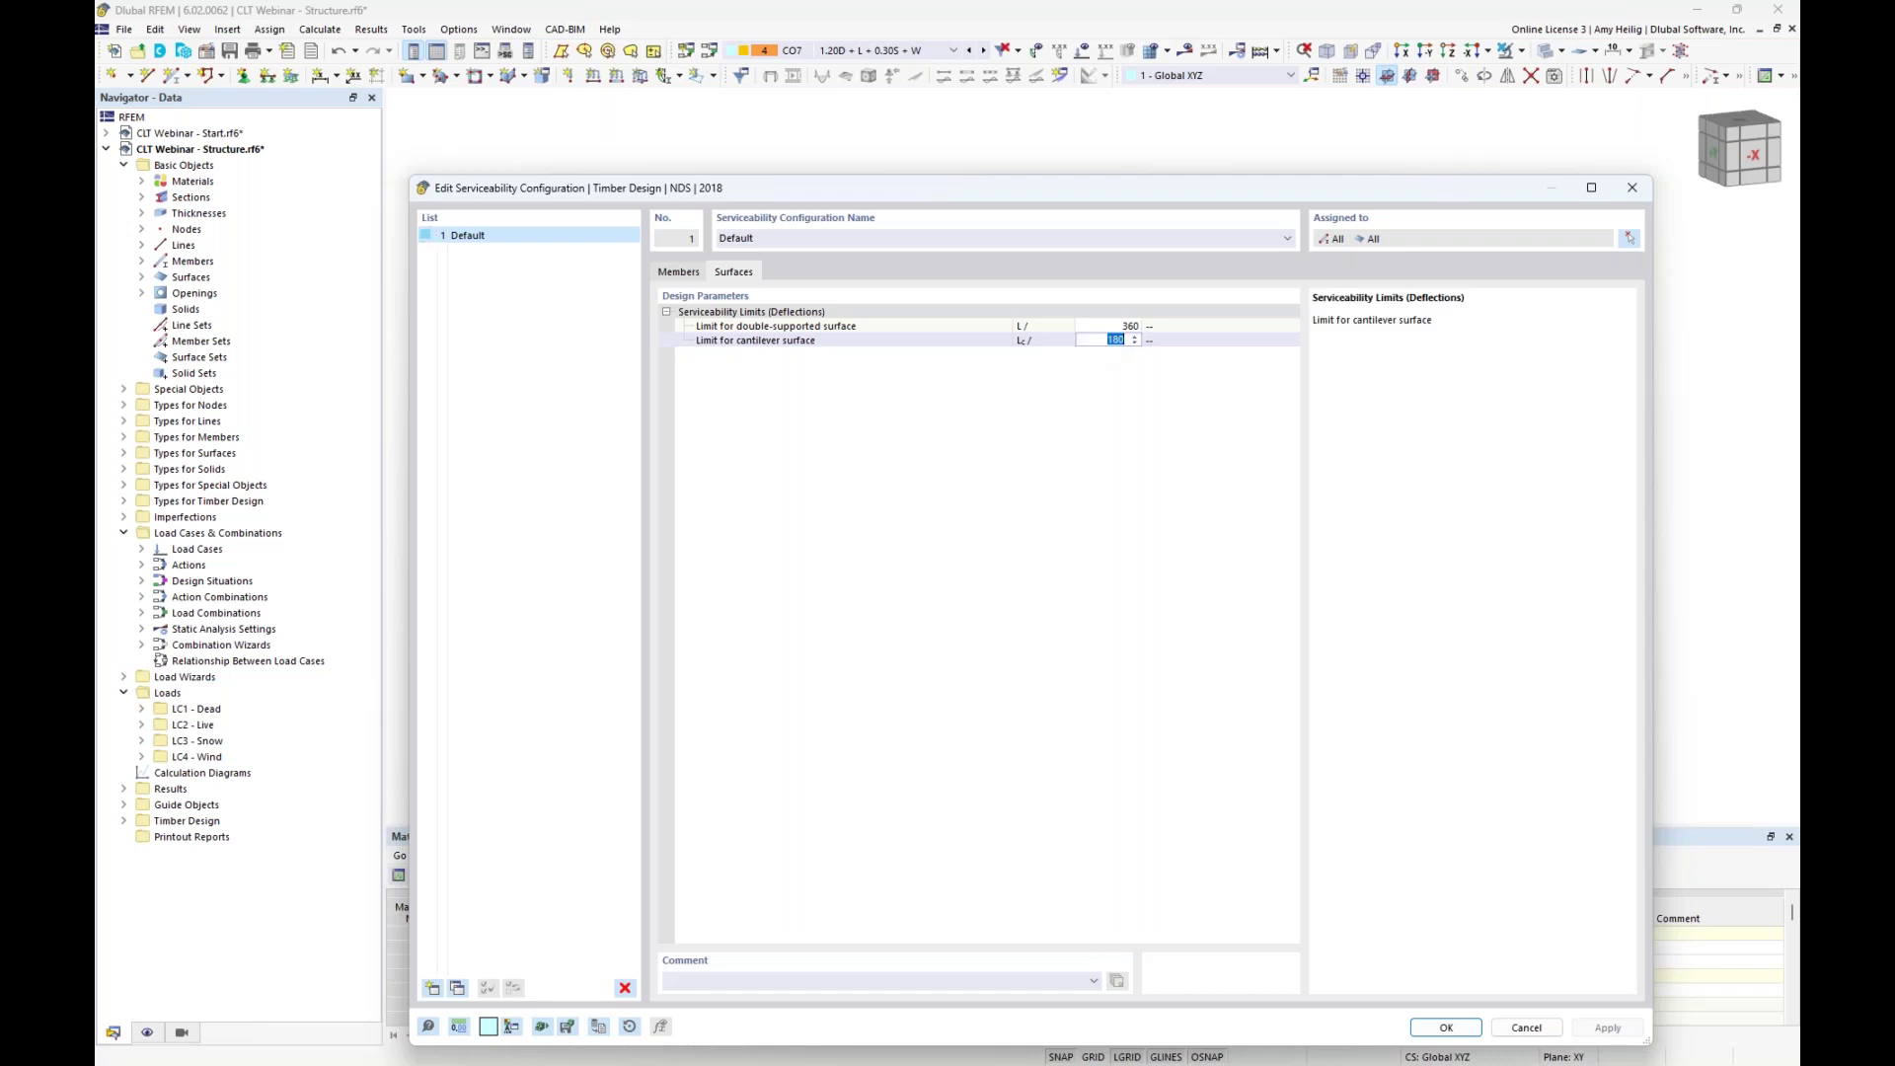
{"action": "left_click", "coordinate": [1105, 327]}
{"action": "left_click", "coordinate": [1116, 378]}
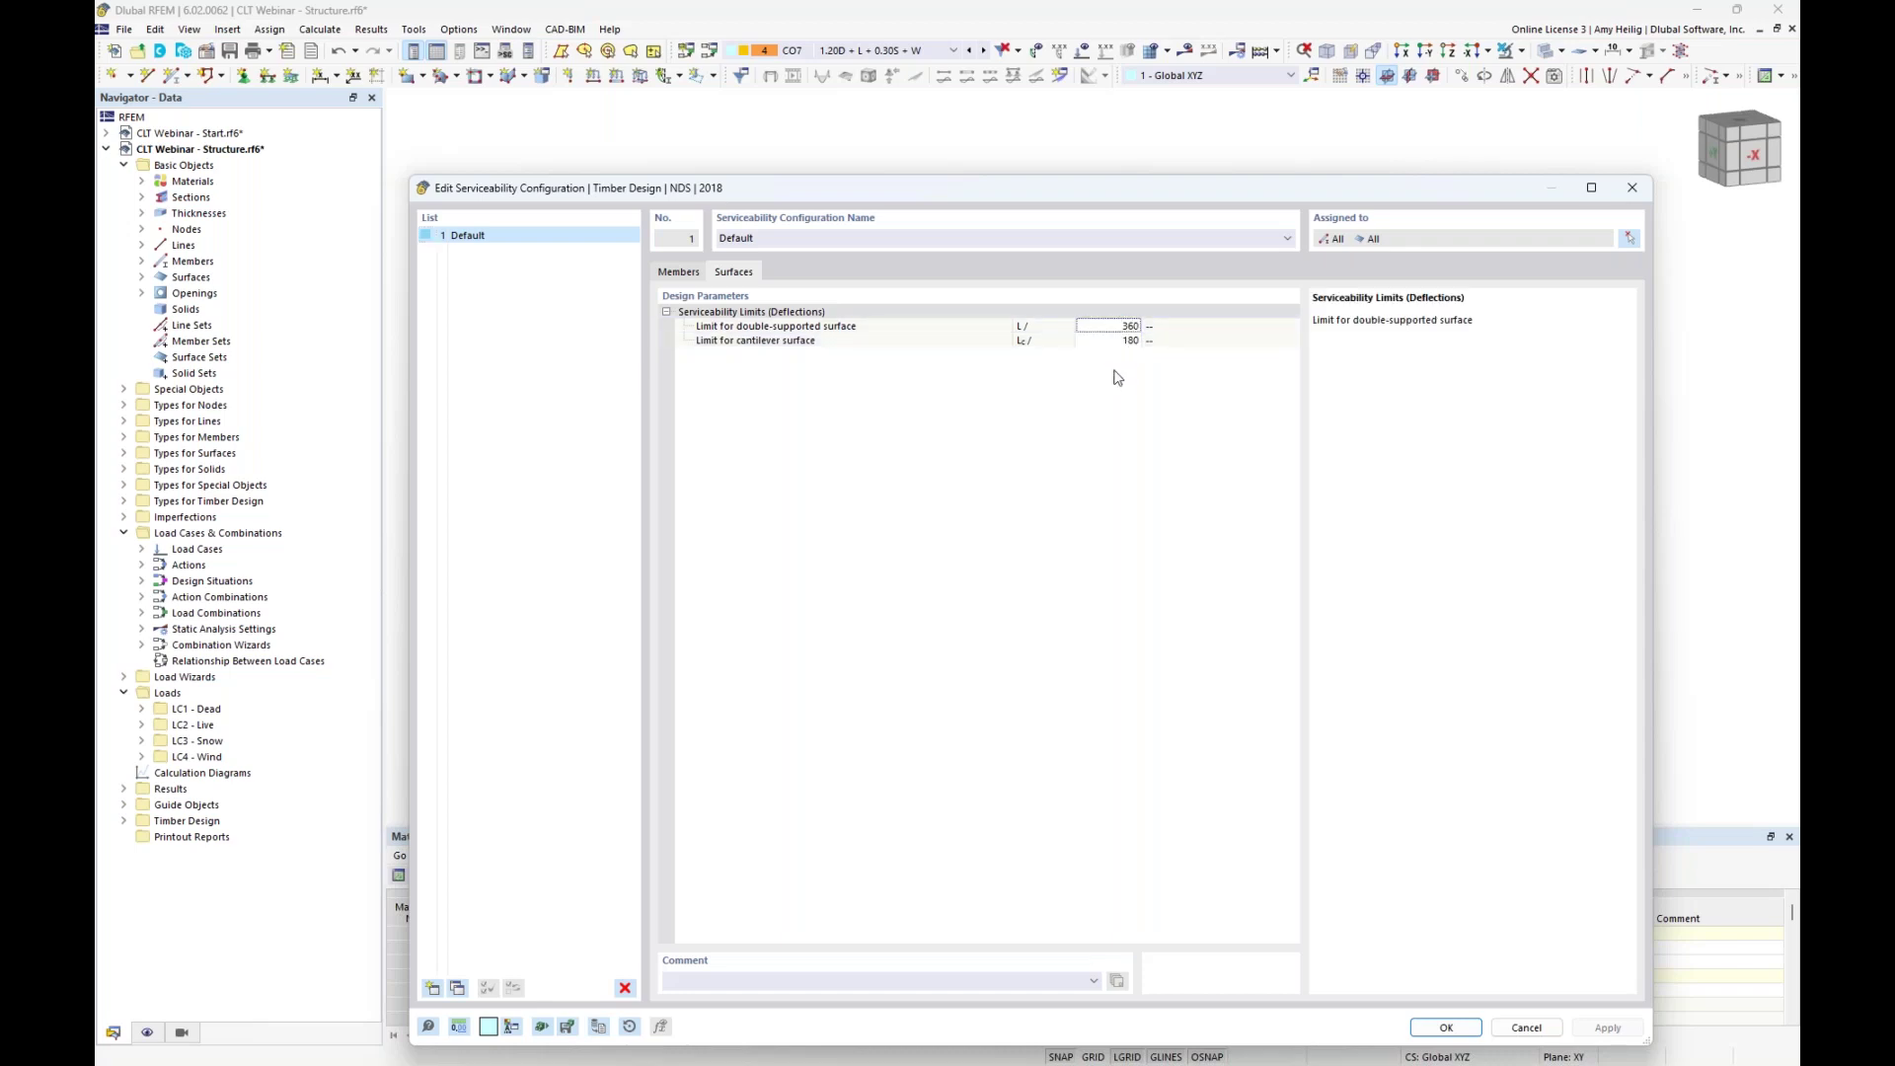
{"action": "left_click", "coordinate": [1444, 1027]}
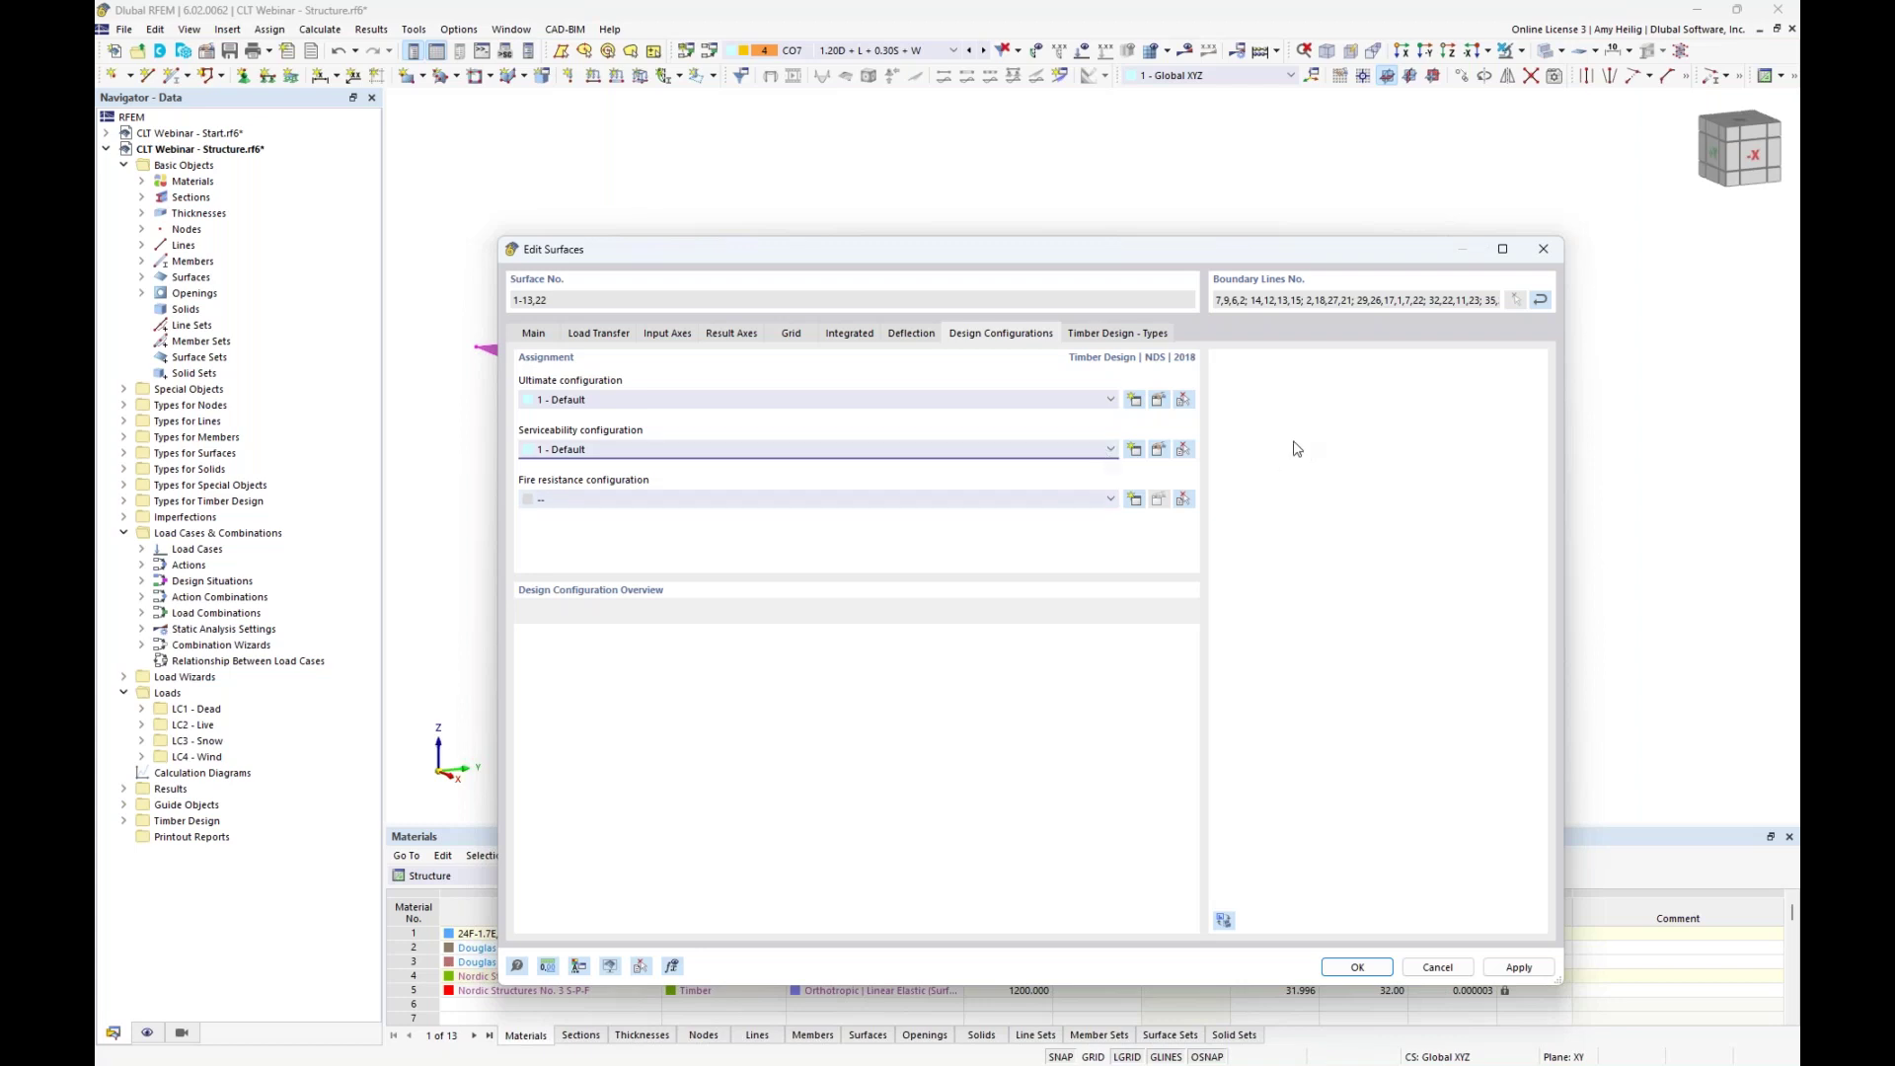
Assign Service Conditions 1 to the selected surfaces as their timber design type.
{"action": "left_click", "coordinate": [1119, 335]}
{"action": "left_click", "coordinate": [1110, 399]}
{"action": "left_click", "coordinate": [1097, 422]}
Edit Service Conditions 1, keeping 1 - Dry moisture and temperature 3 - T≤100°F, and confirm the surface edits.
{"action": "left_click", "coordinate": [1155, 399]}
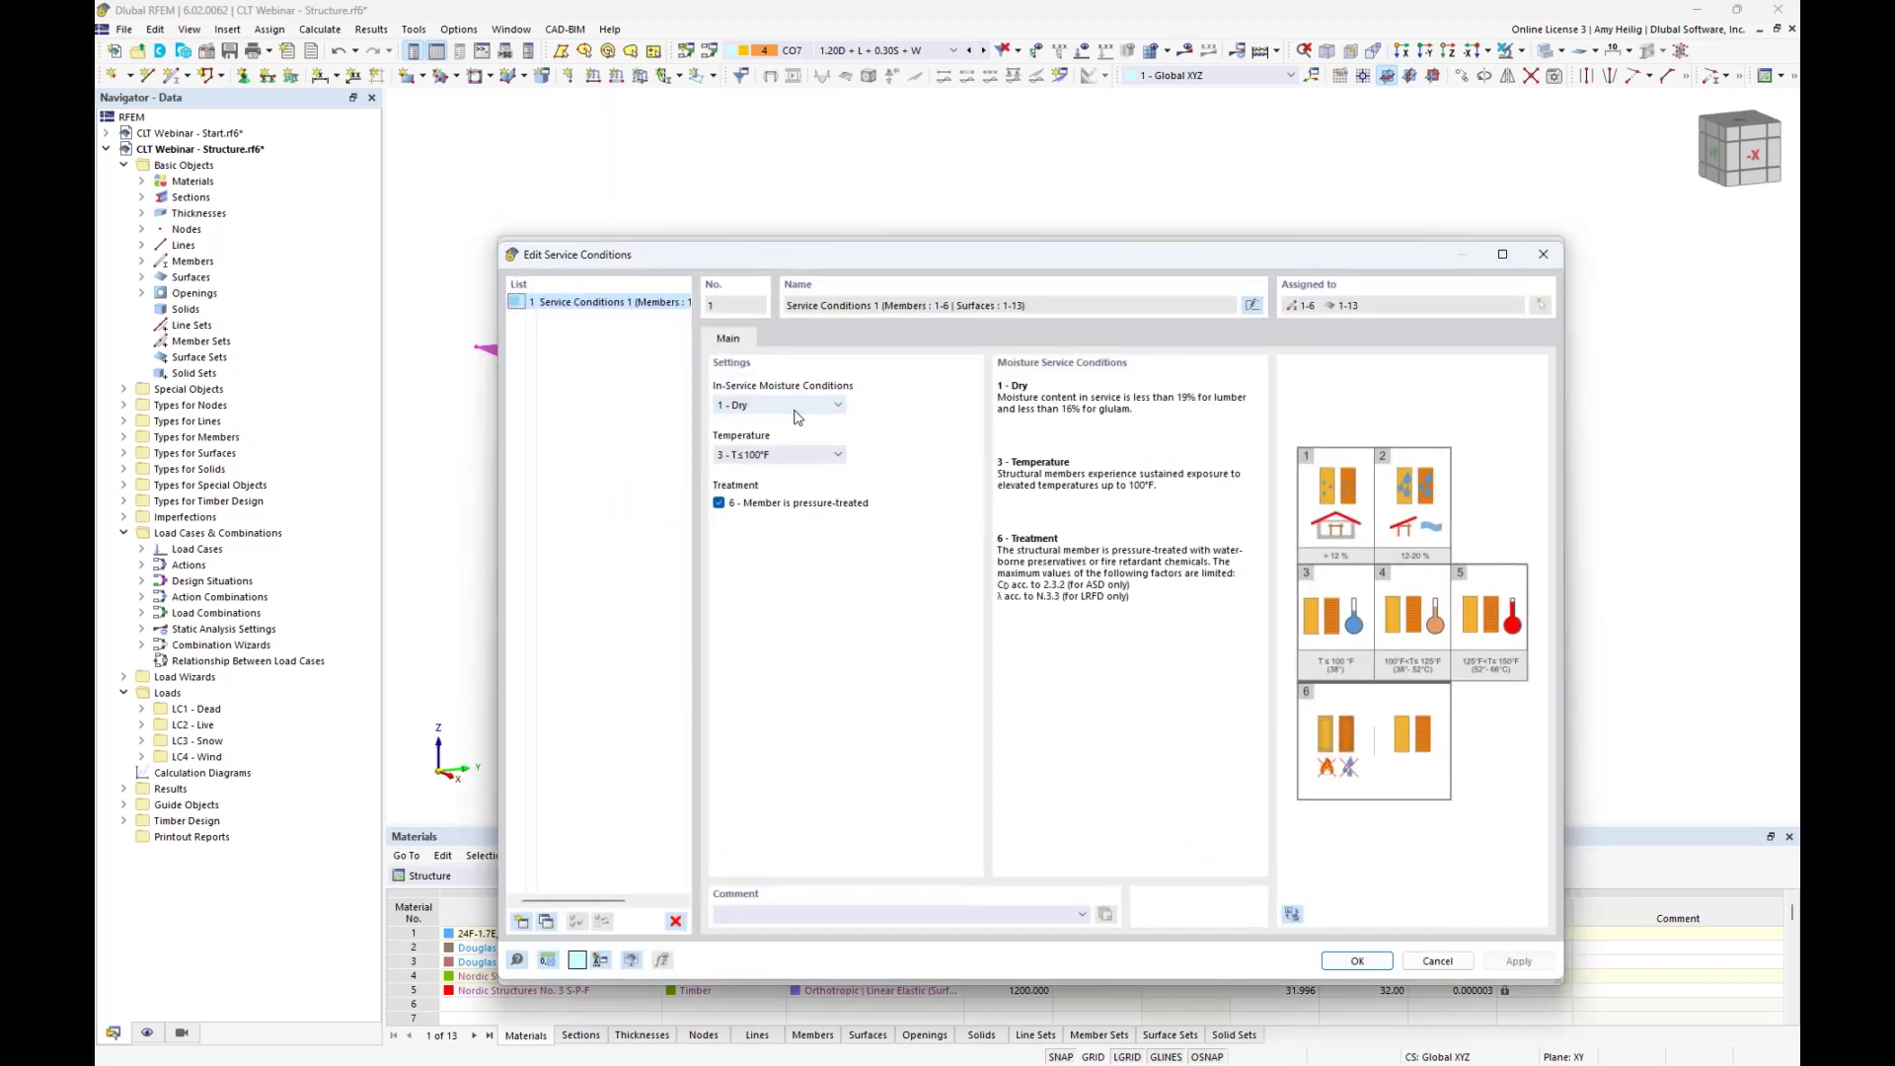
{"action": "left_click", "coordinate": [796, 406]}
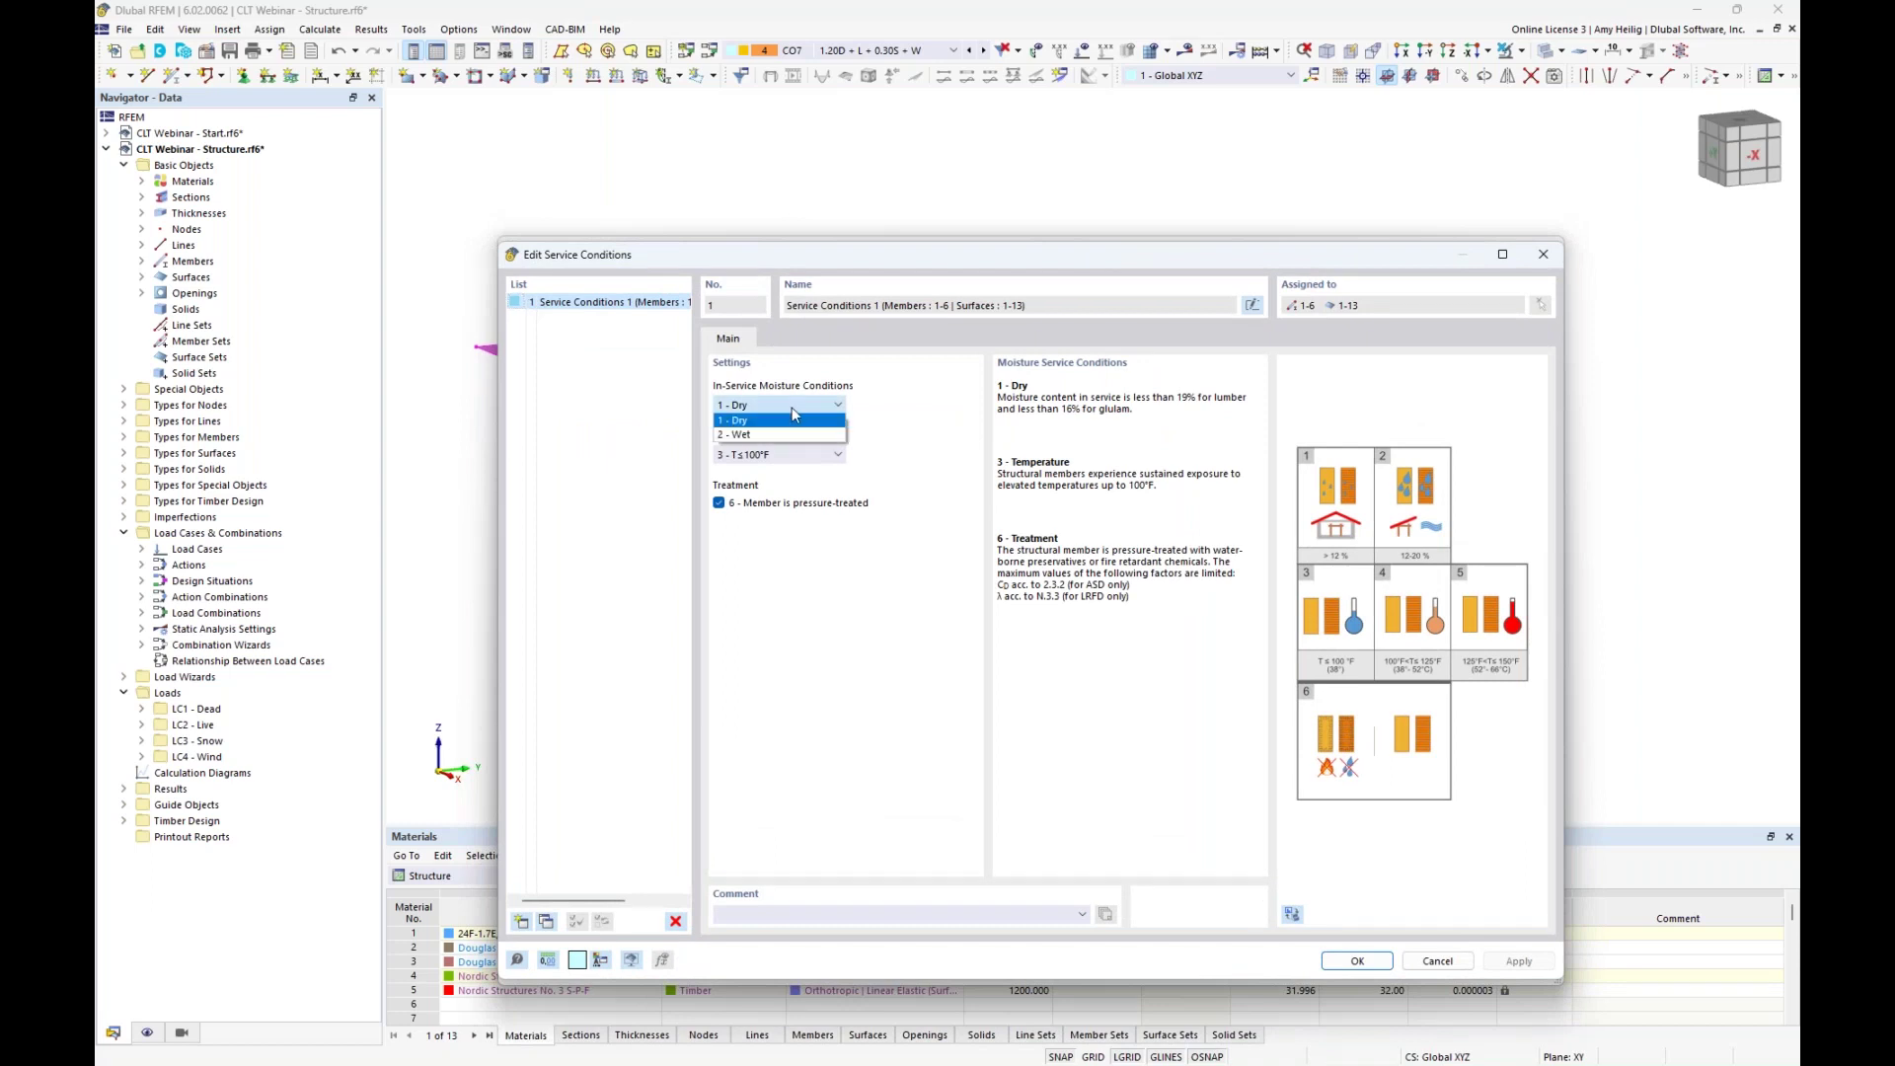
{"action": "left_click", "coordinate": [795, 420]}
{"action": "left_click", "coordinate": [835, 455]}
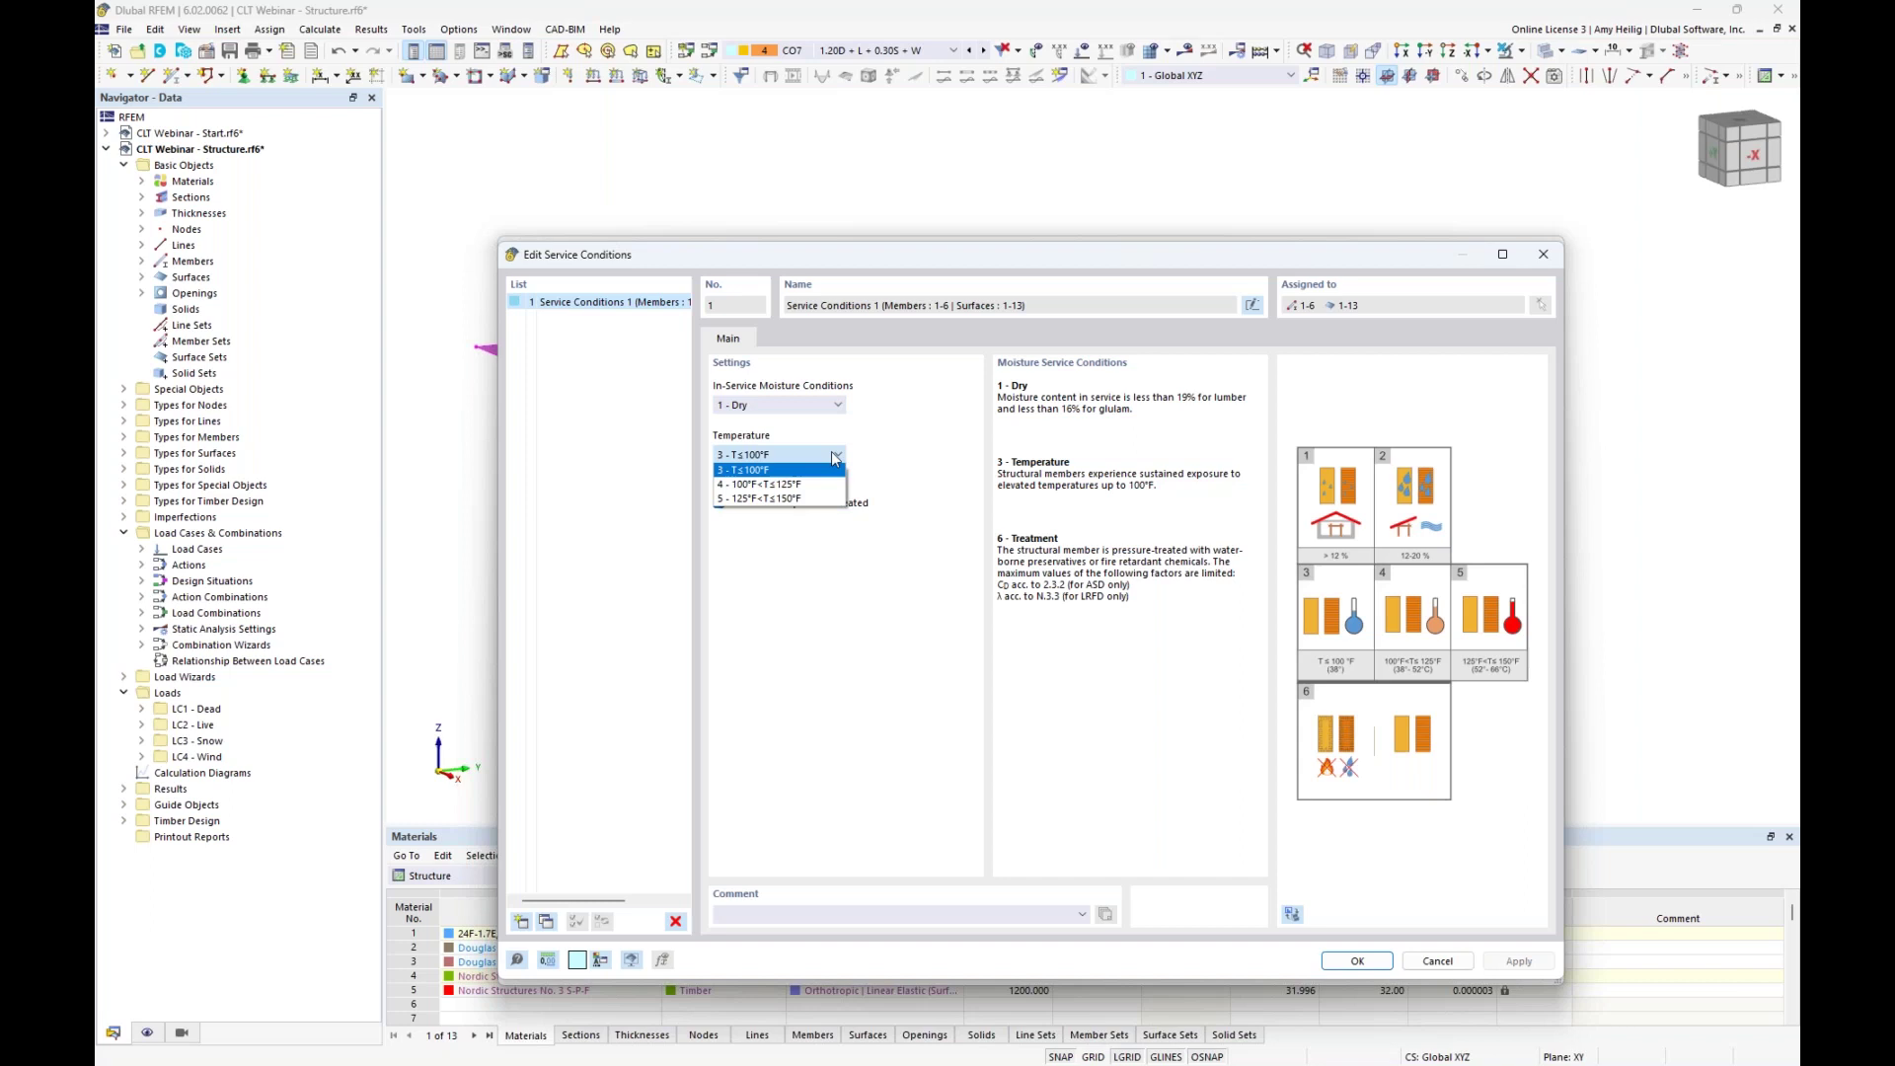
{"action": "left_click", "coordinate": [897, 456]}
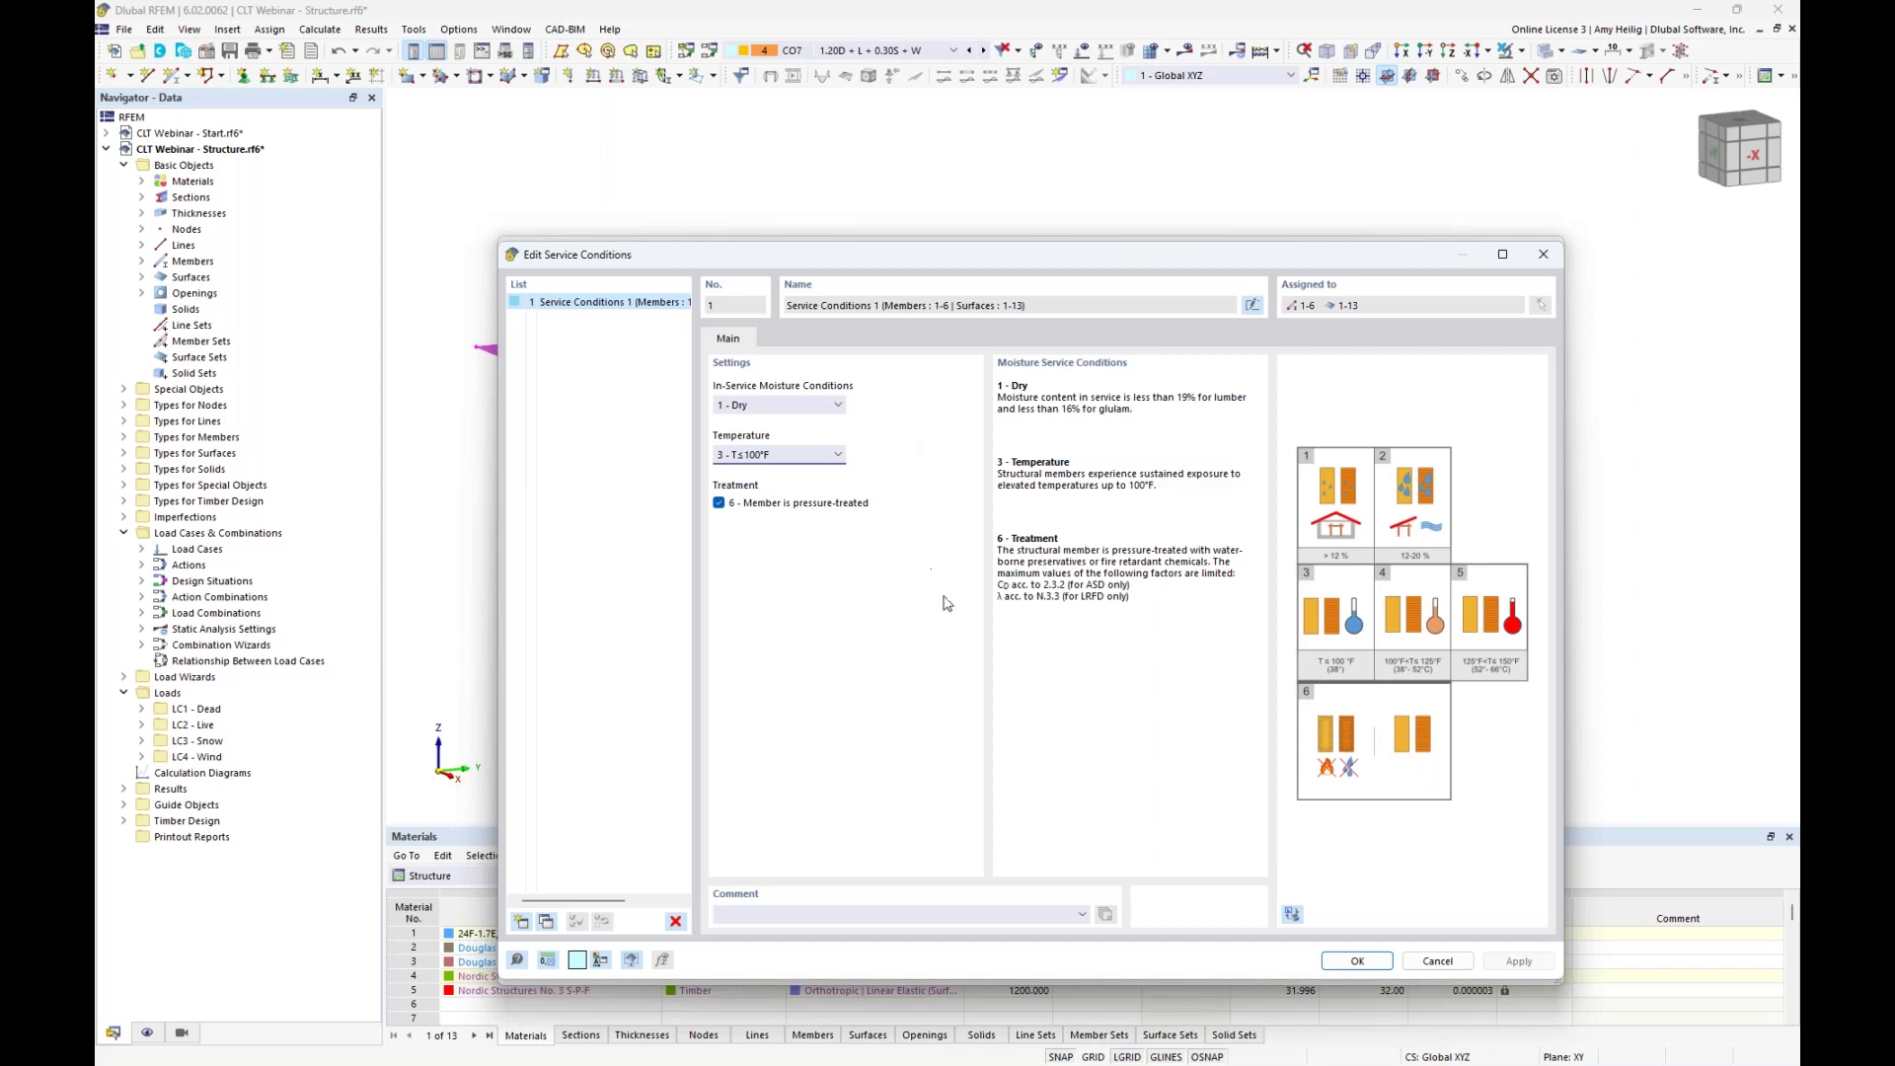
{"action": "left_click", "coordinate": [1357, 960]}
{"action": "left_click", "coordinate": [1357, 966]}
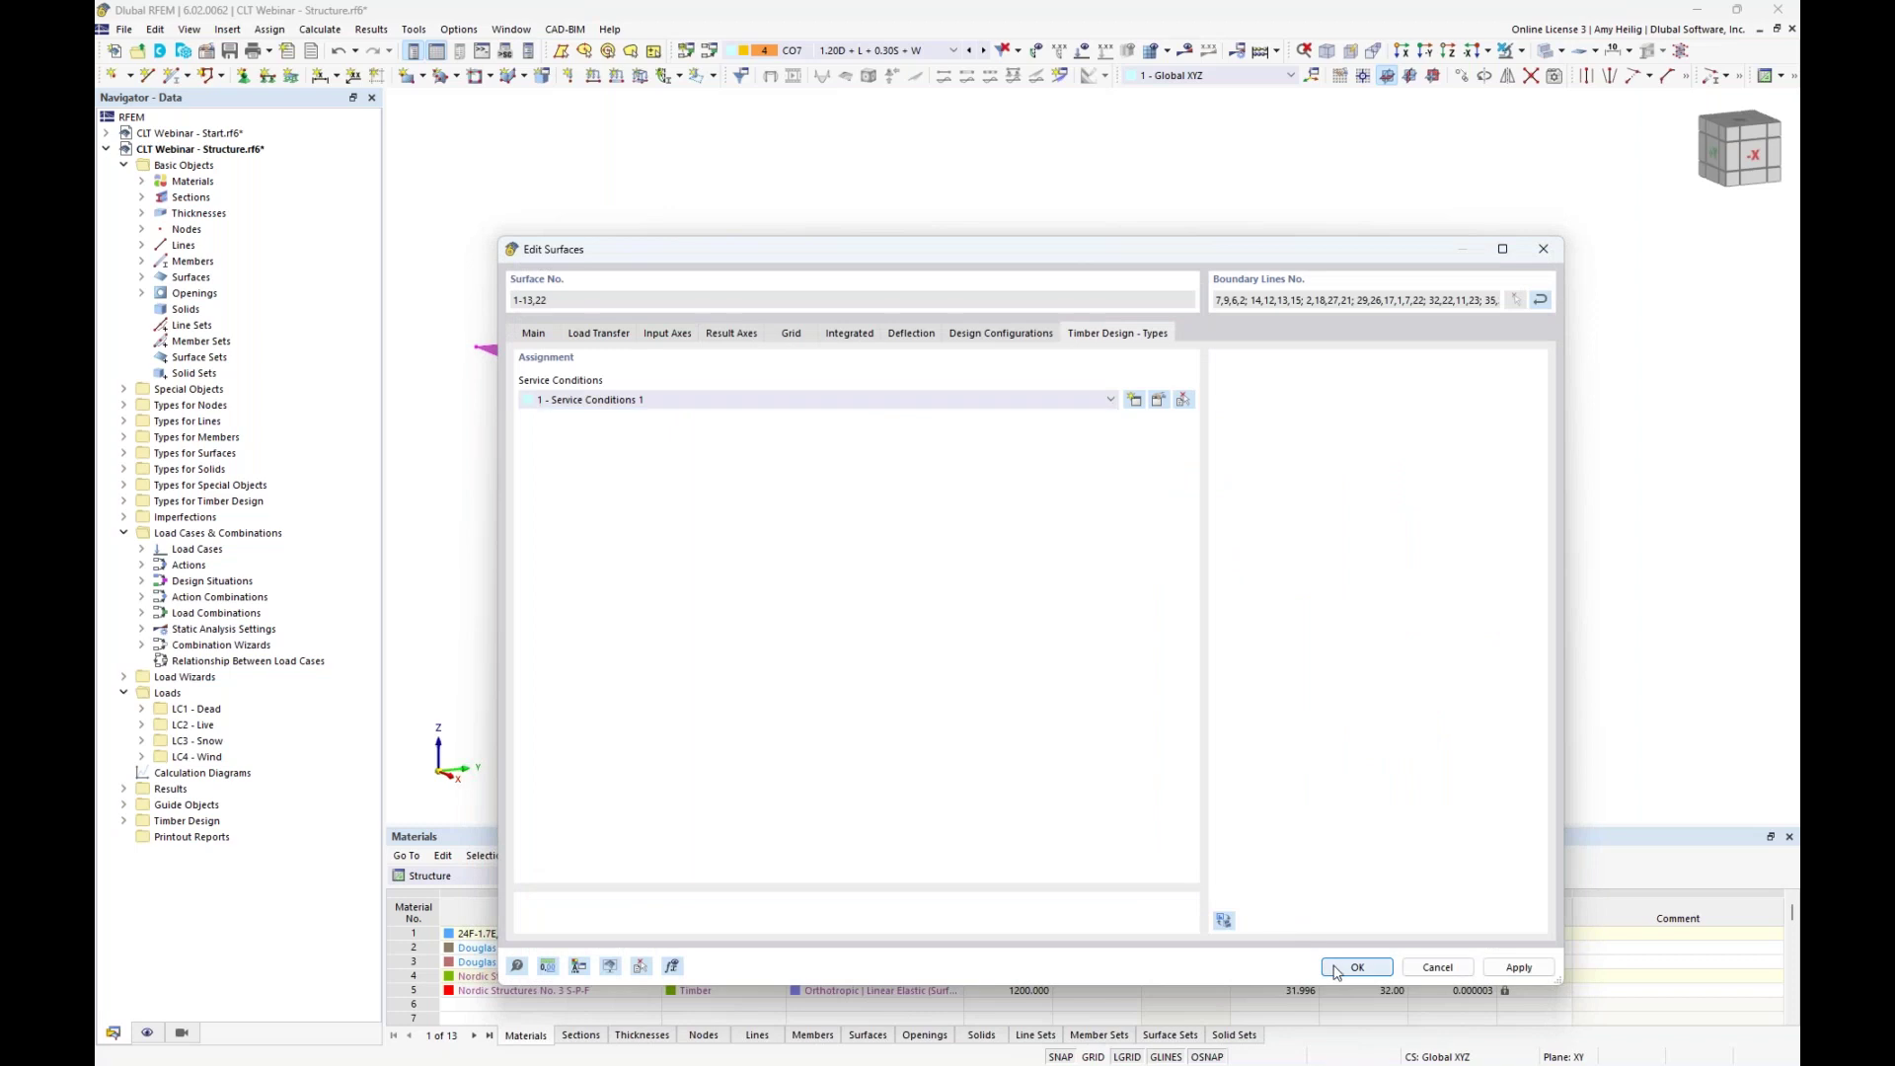
Clear the selection and open the front column member to check that its timber design properties are active.
{"action": "left_click", "coordinate": [1086, 745]}
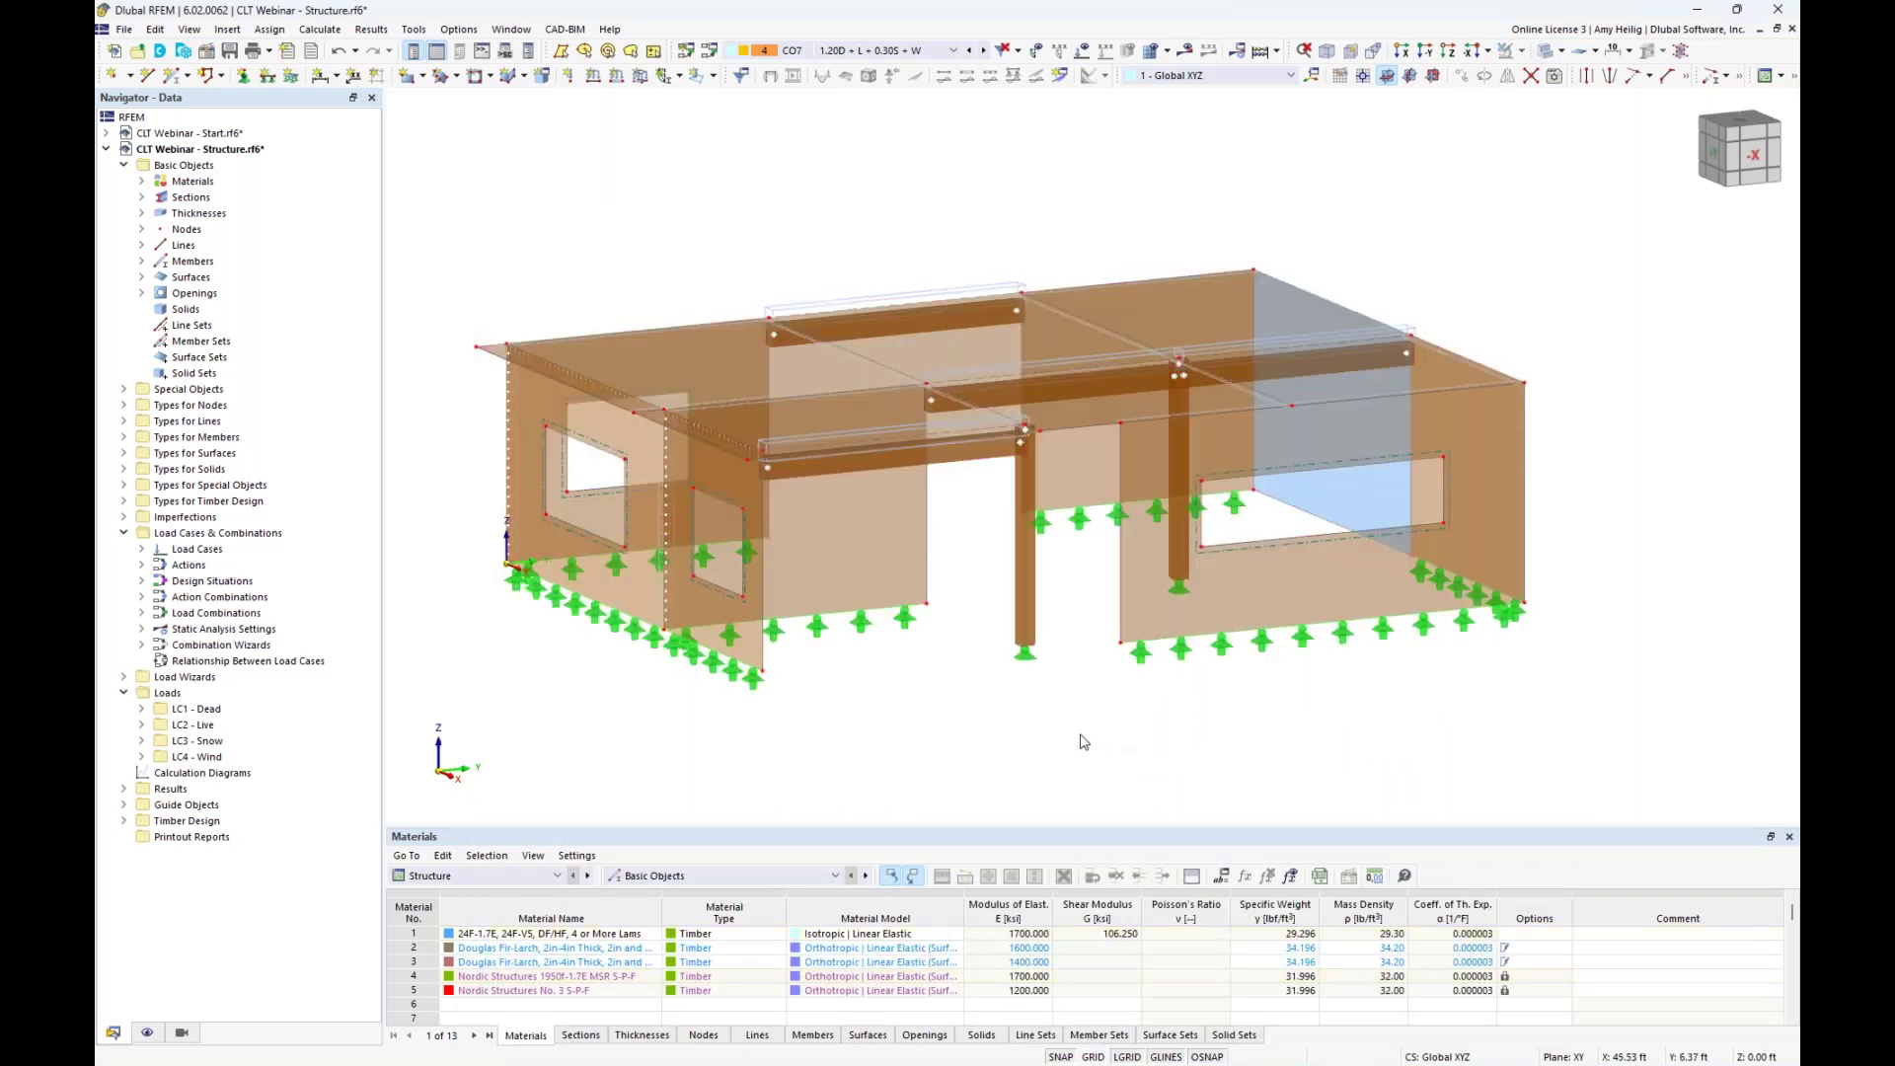
{"action": "double_click", "coordinate": [1024, 620]}
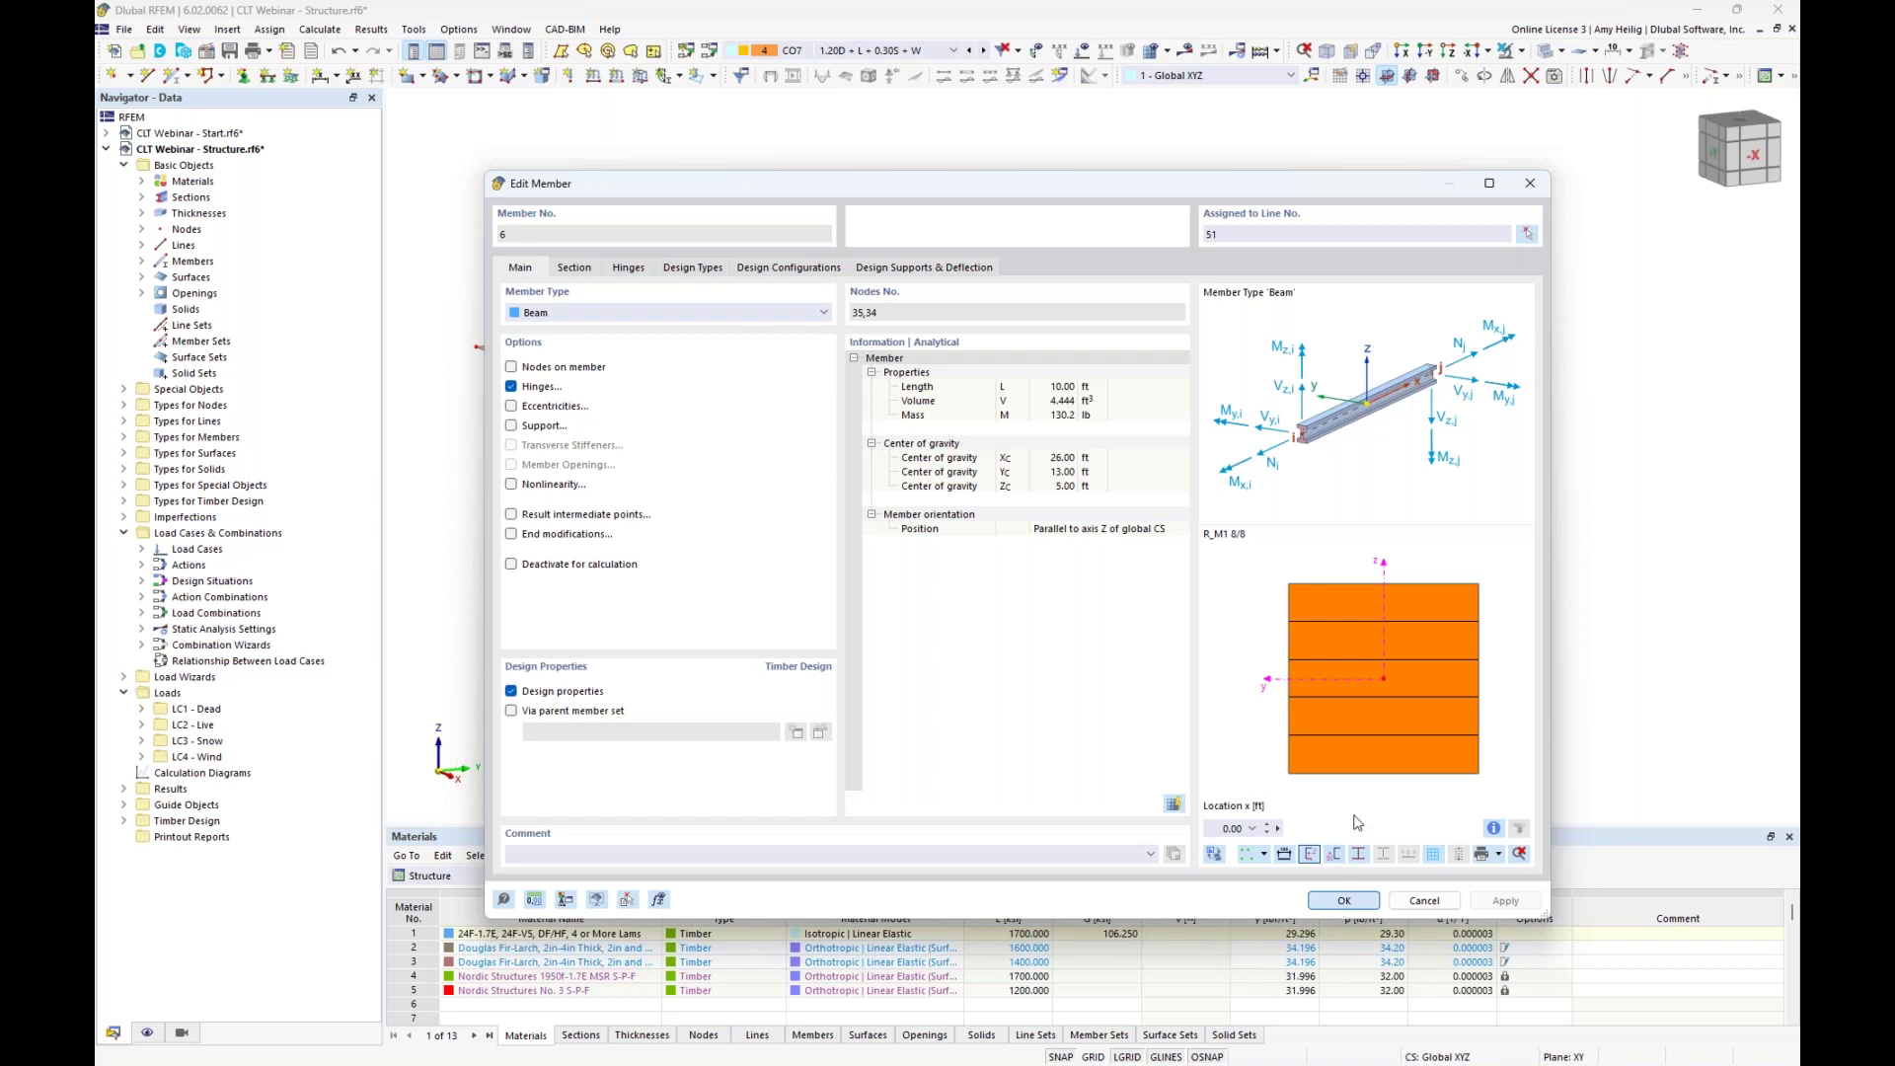
{"action": "left_click", "coordinate": [1344, 900]}
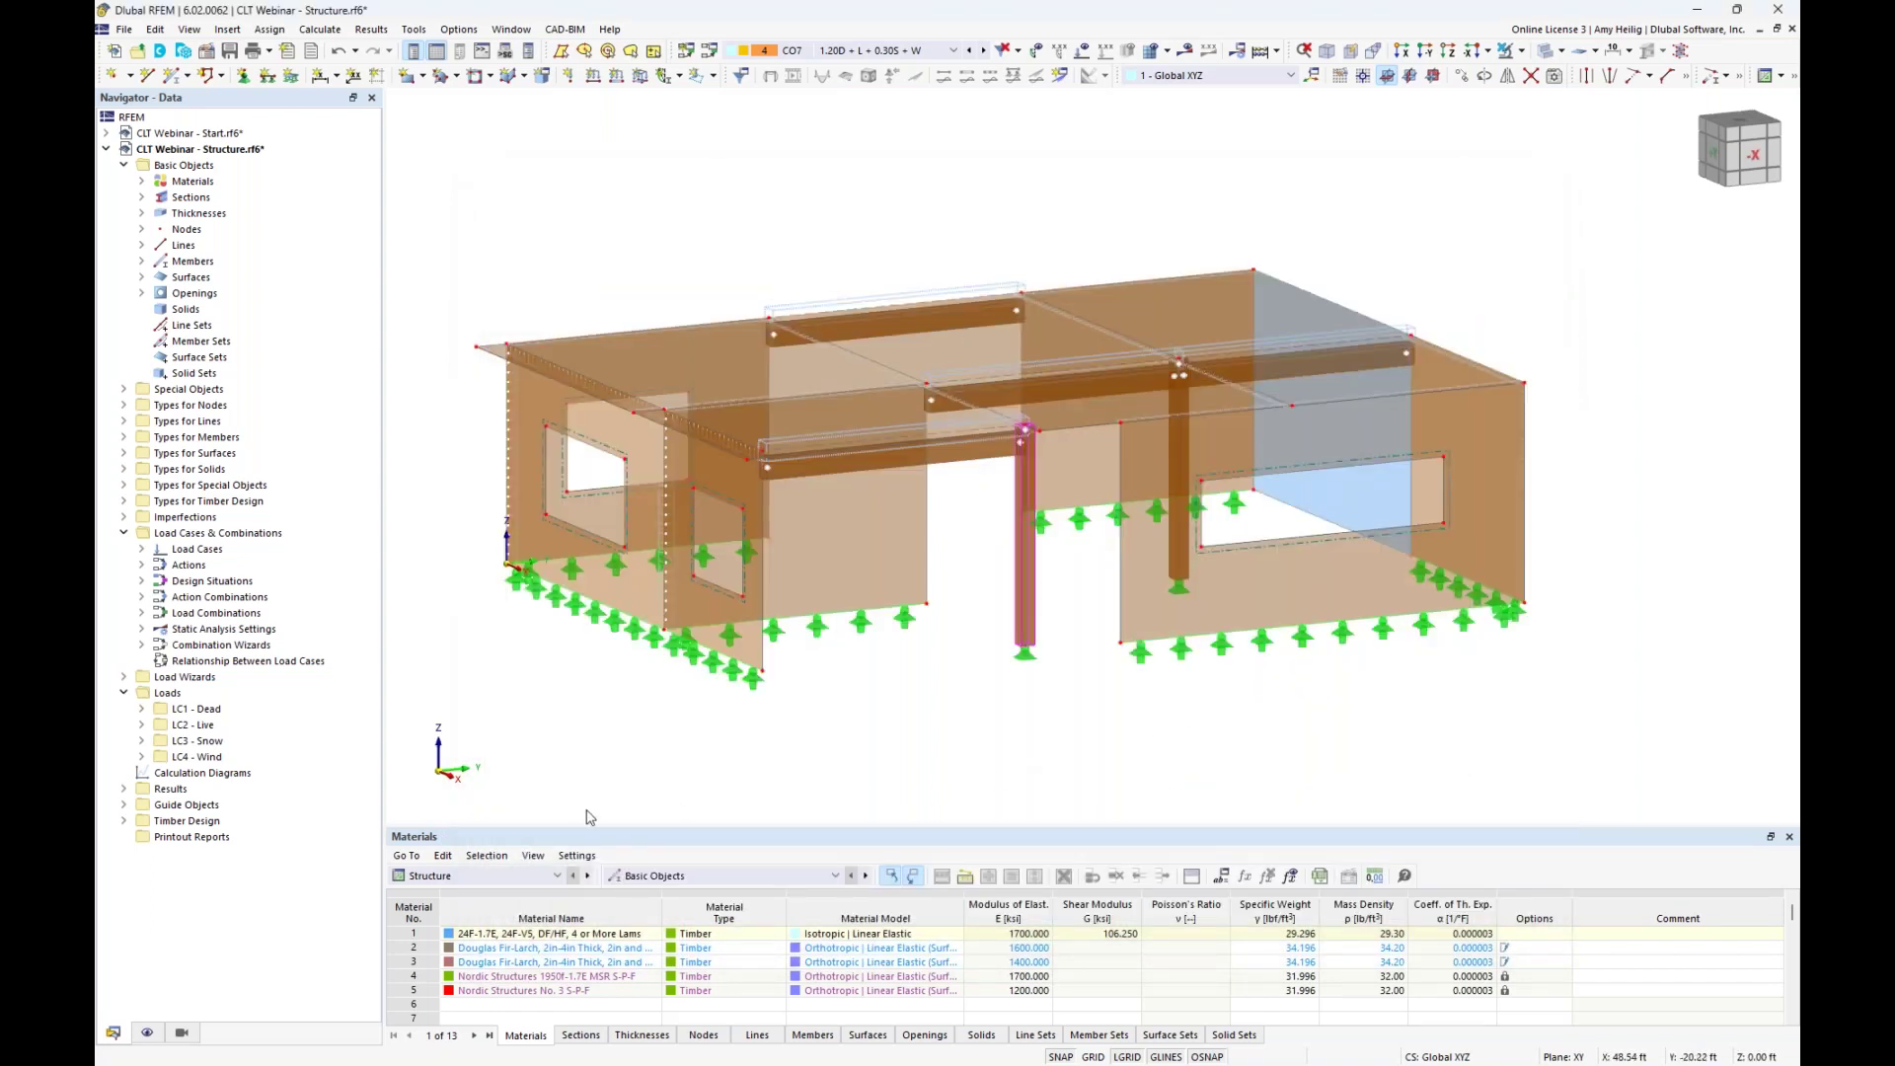
Show the Timber Design input tables and view the objects to design and the design situations.
{"action": "left_click", "coordinate": [476, 735]}
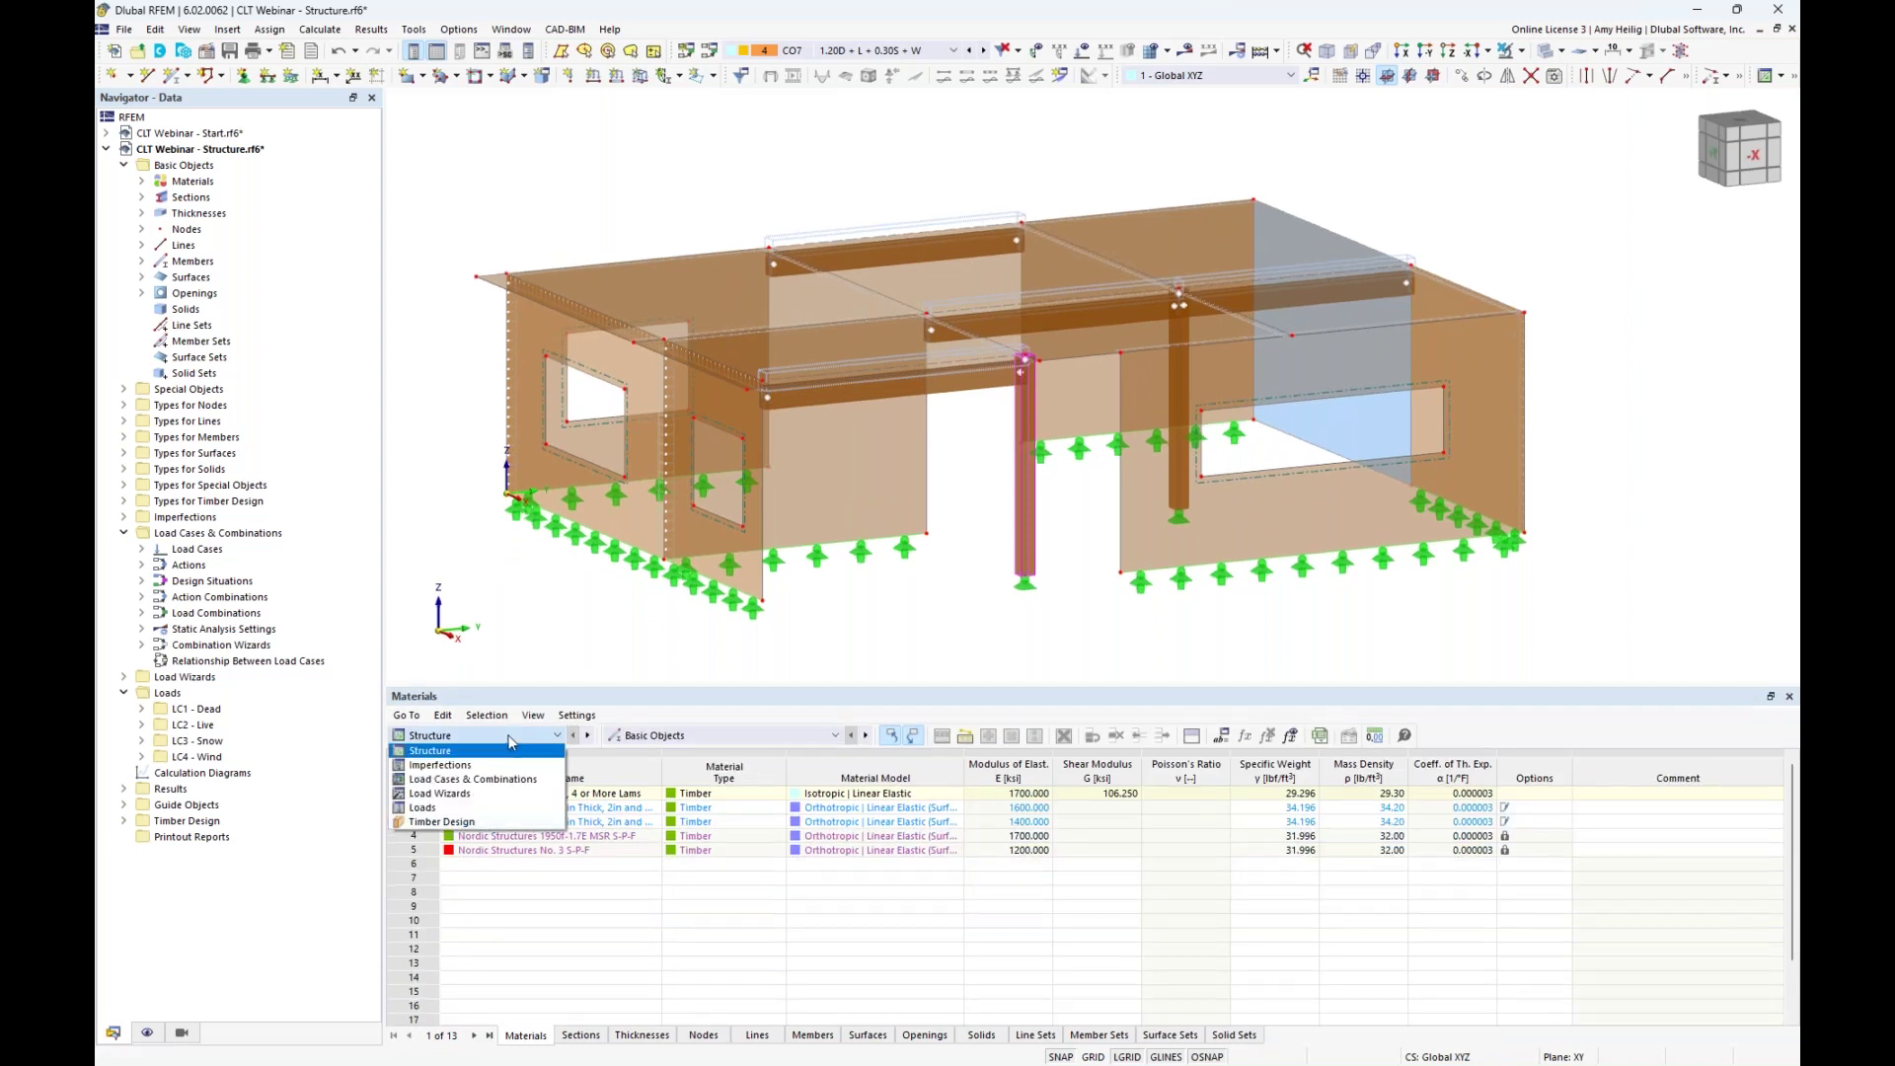
{"action": "left_click", "coordinate": [482, 823]}
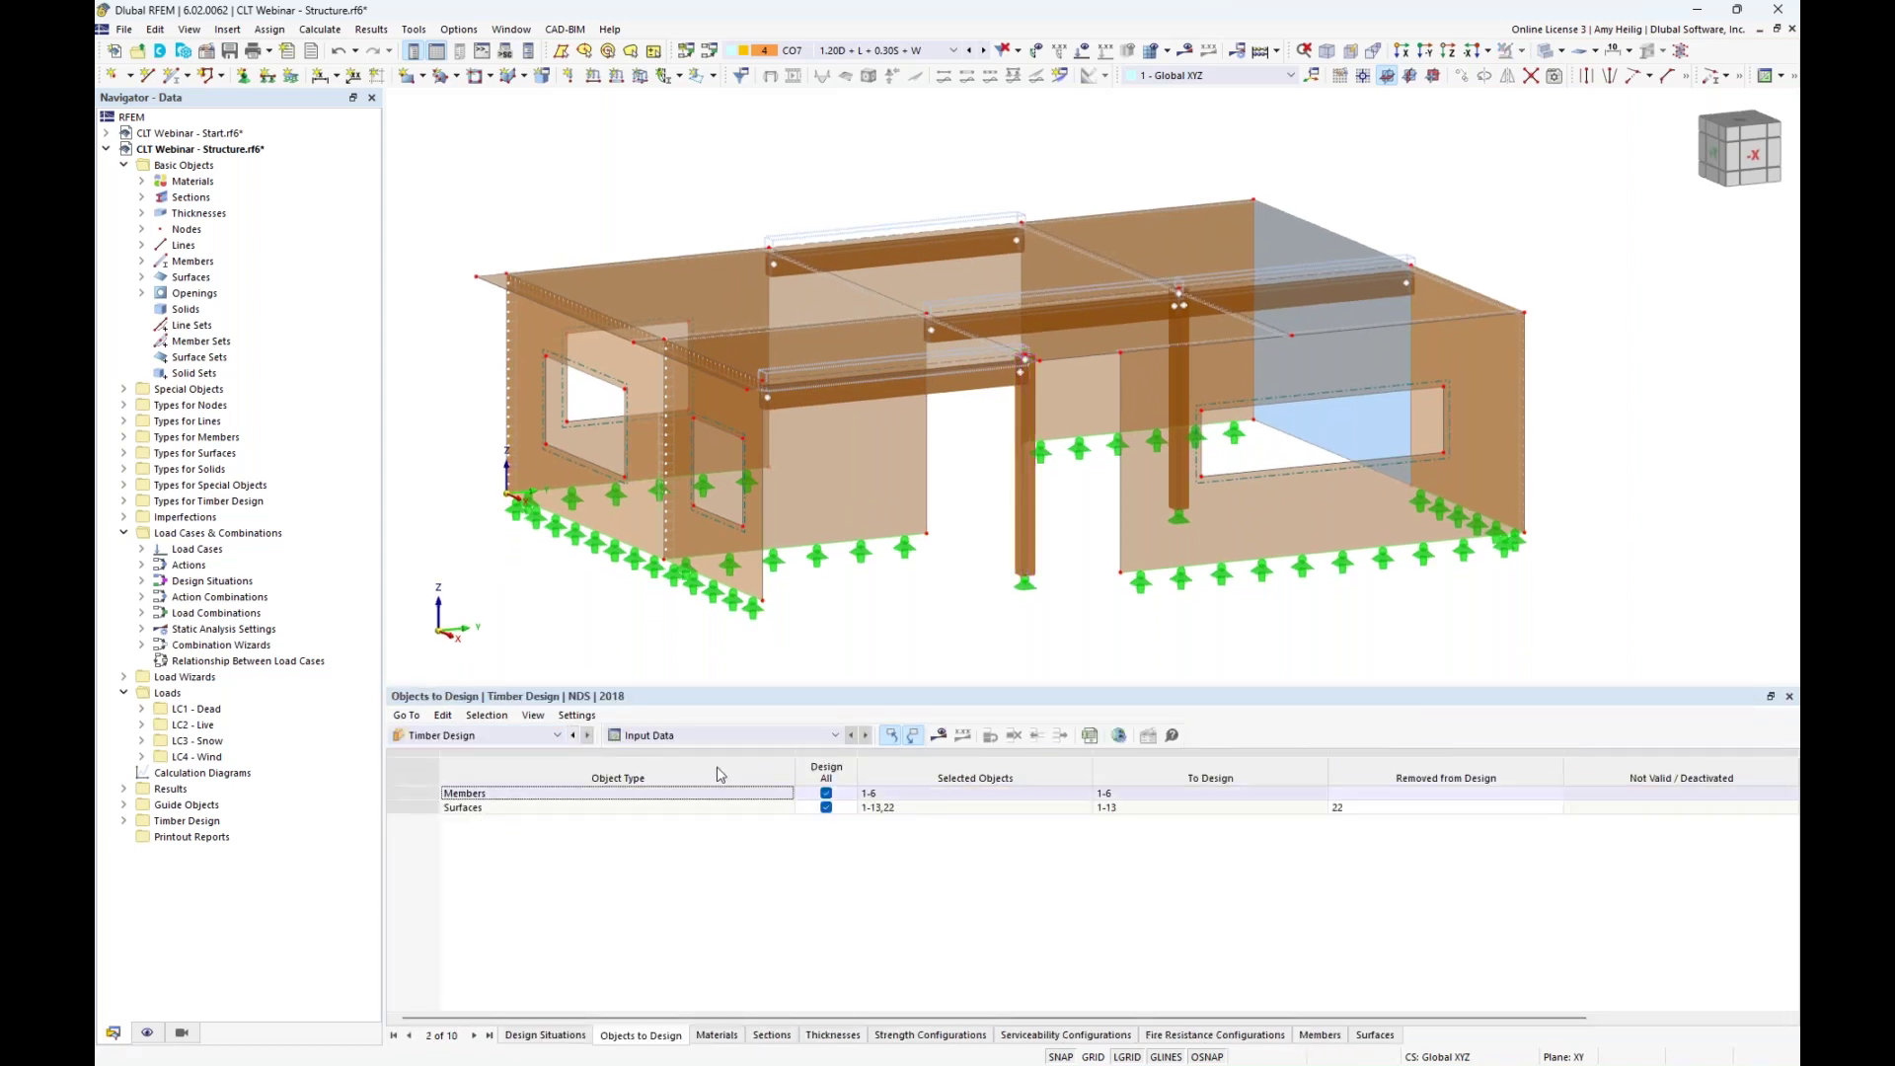
{"action": "left_click", "coordinate": [548, 1035]}
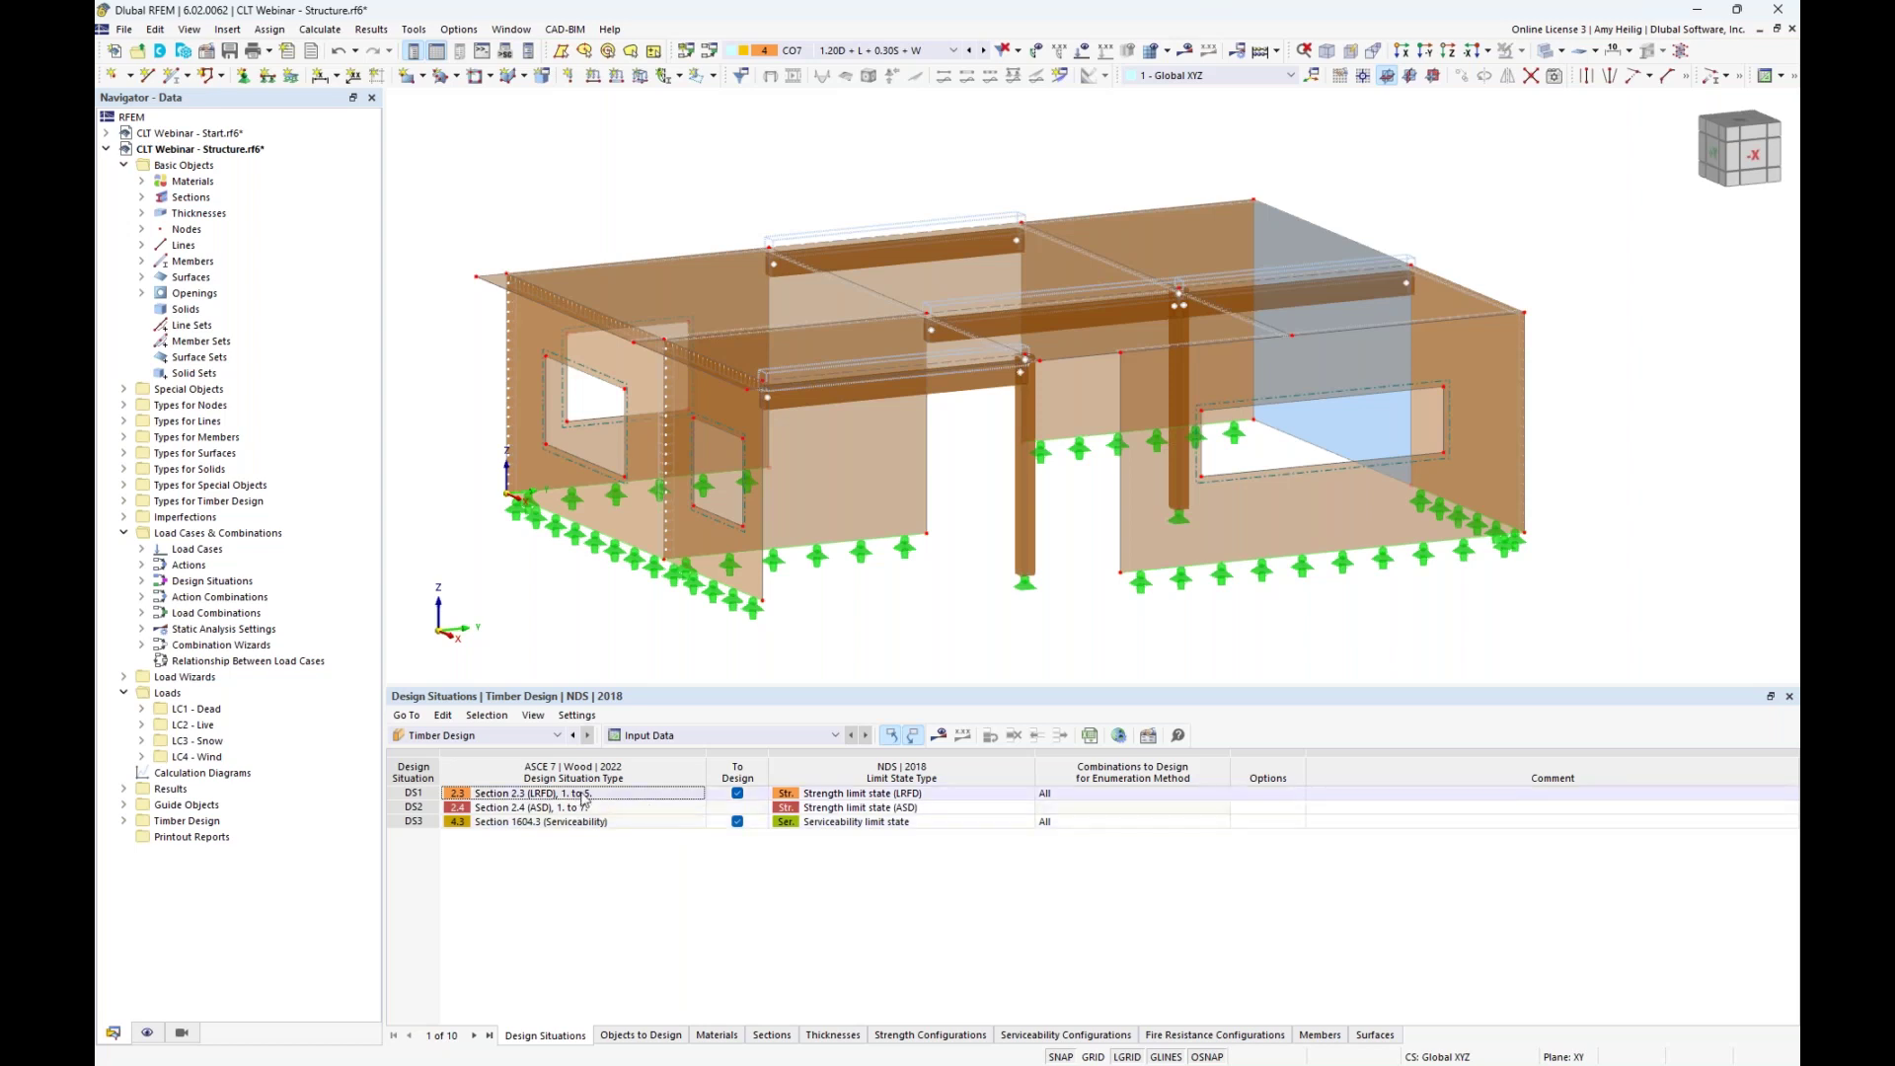
Check the available limit state types for design situations DS1 and DS3, and revisit the objects to design.
{"action": "left_click", "coordinate": [877, 798]}
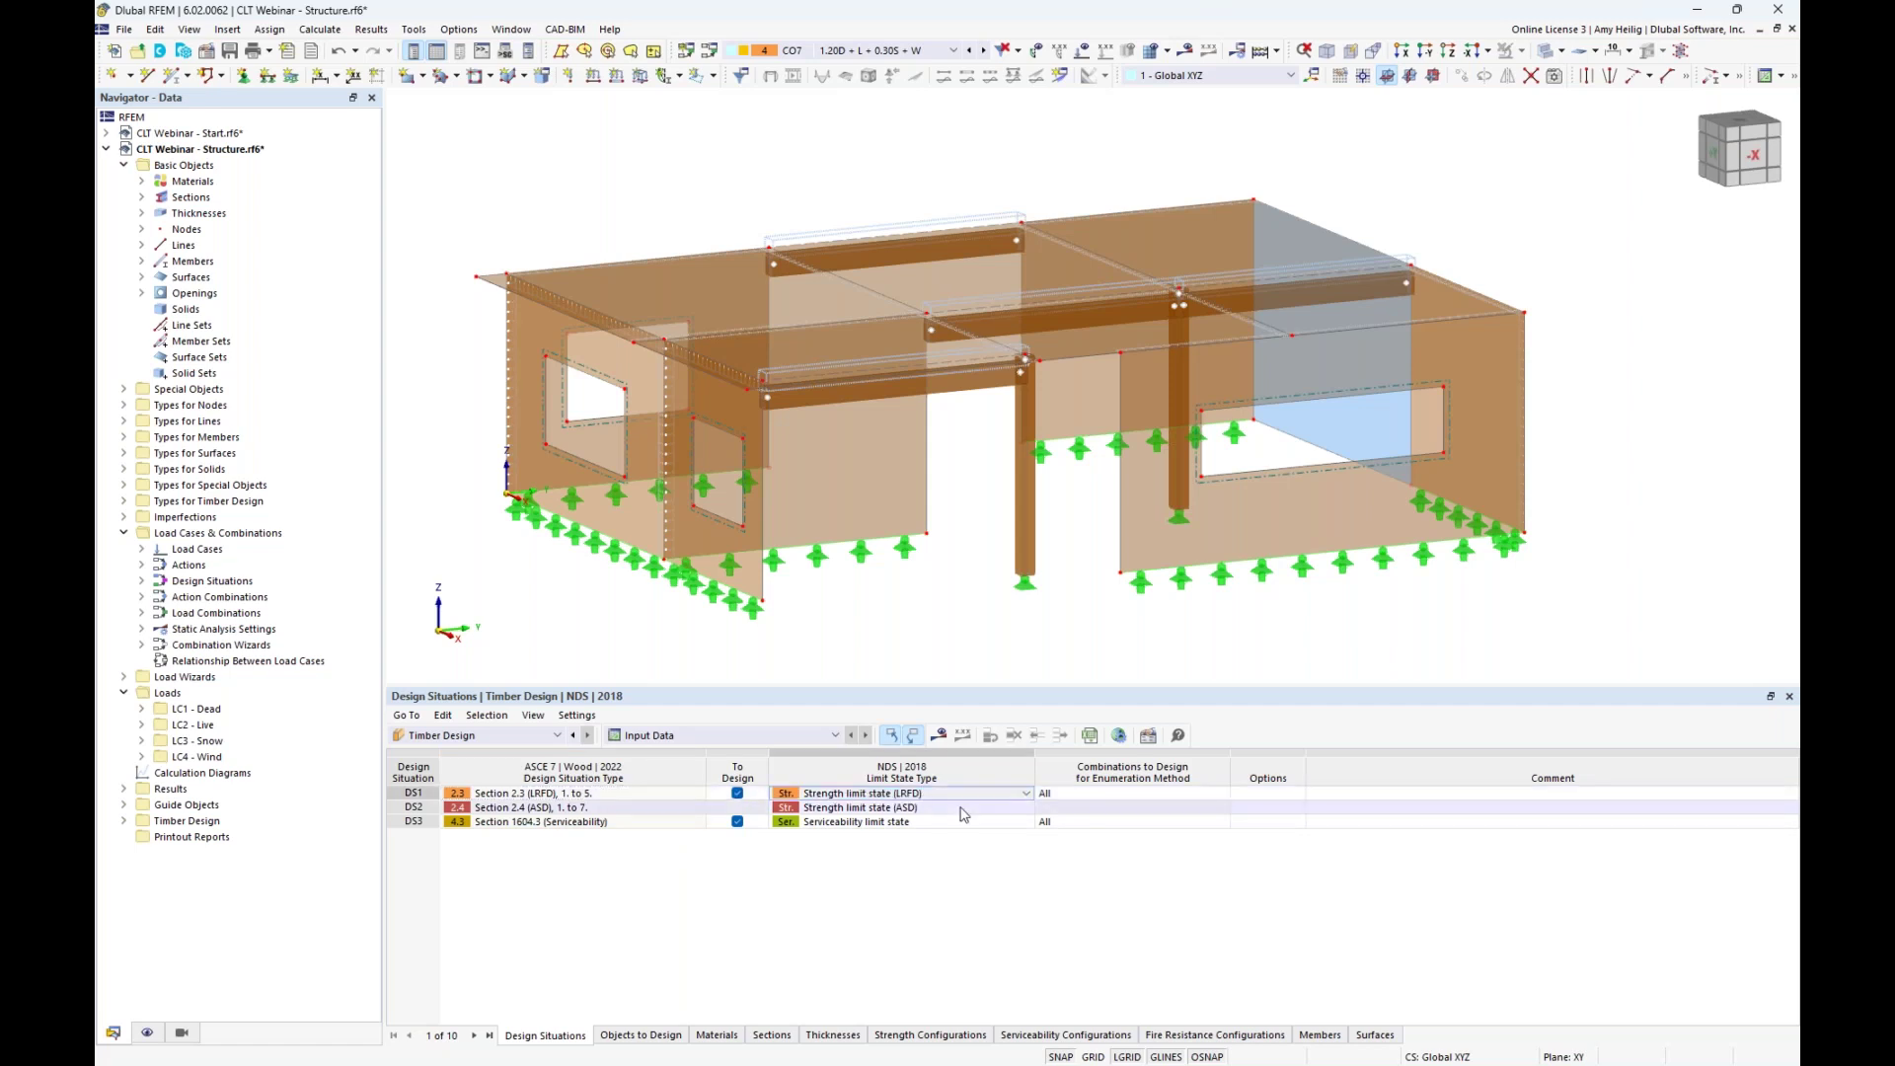
{"action": "left_click", "coordinate": [1027, 795]}
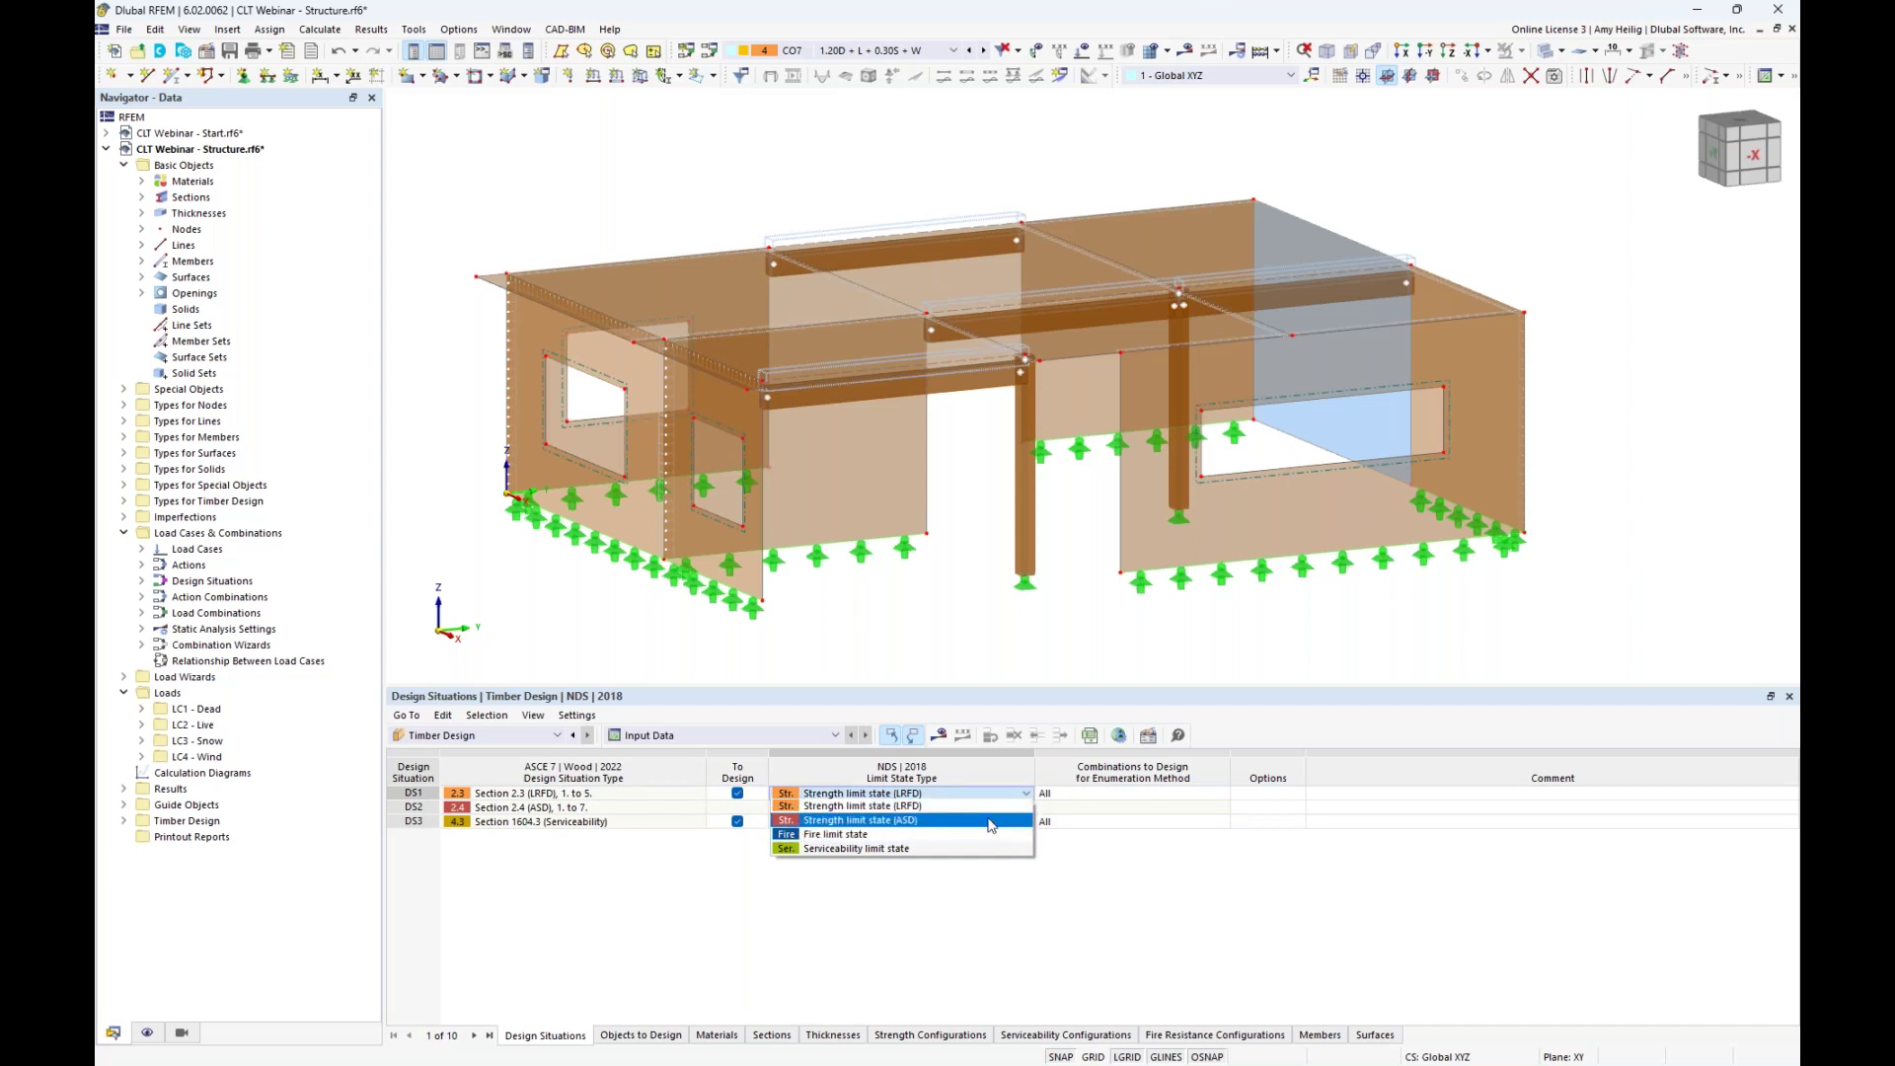
{"action": "left_click", "coordinate": [1127, 870]}
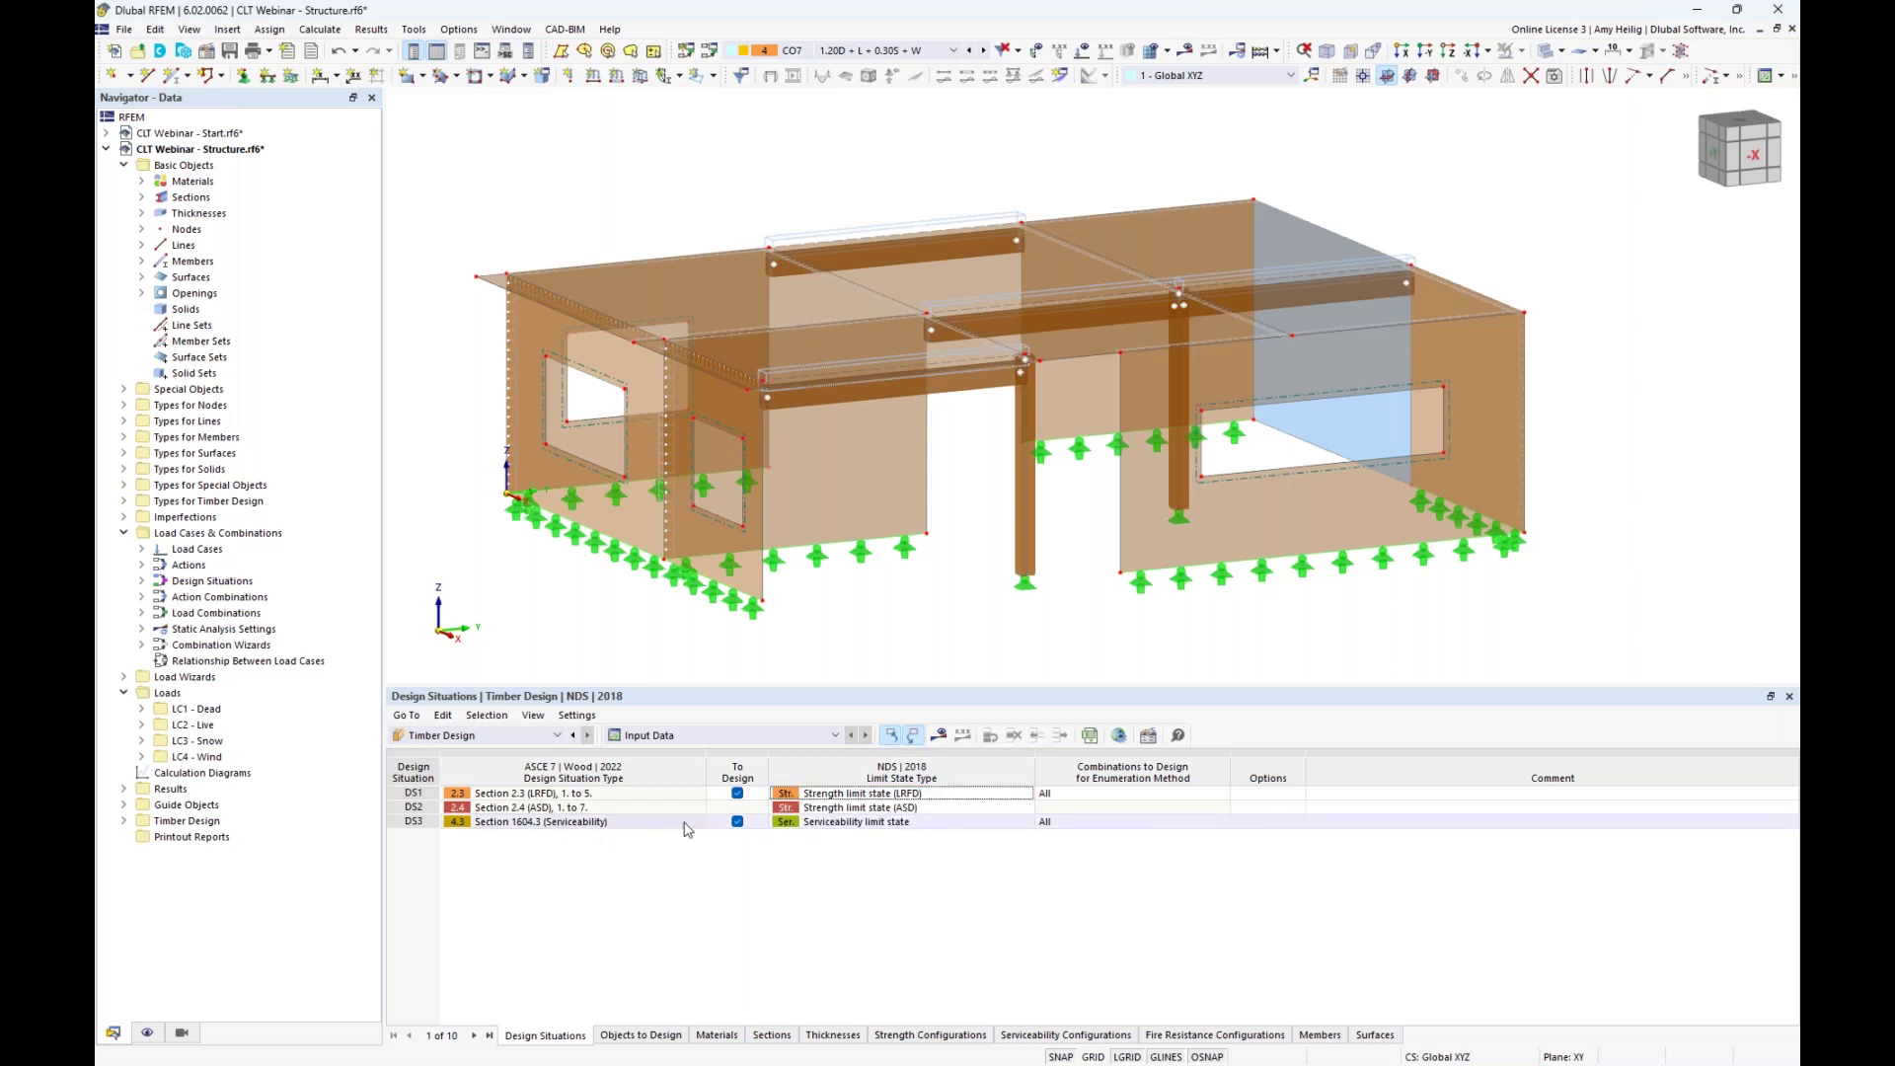
{"action": "left_click", "coordinate": [884, 824]}
{"action": "left_click", "coordinate": [988, 824]}
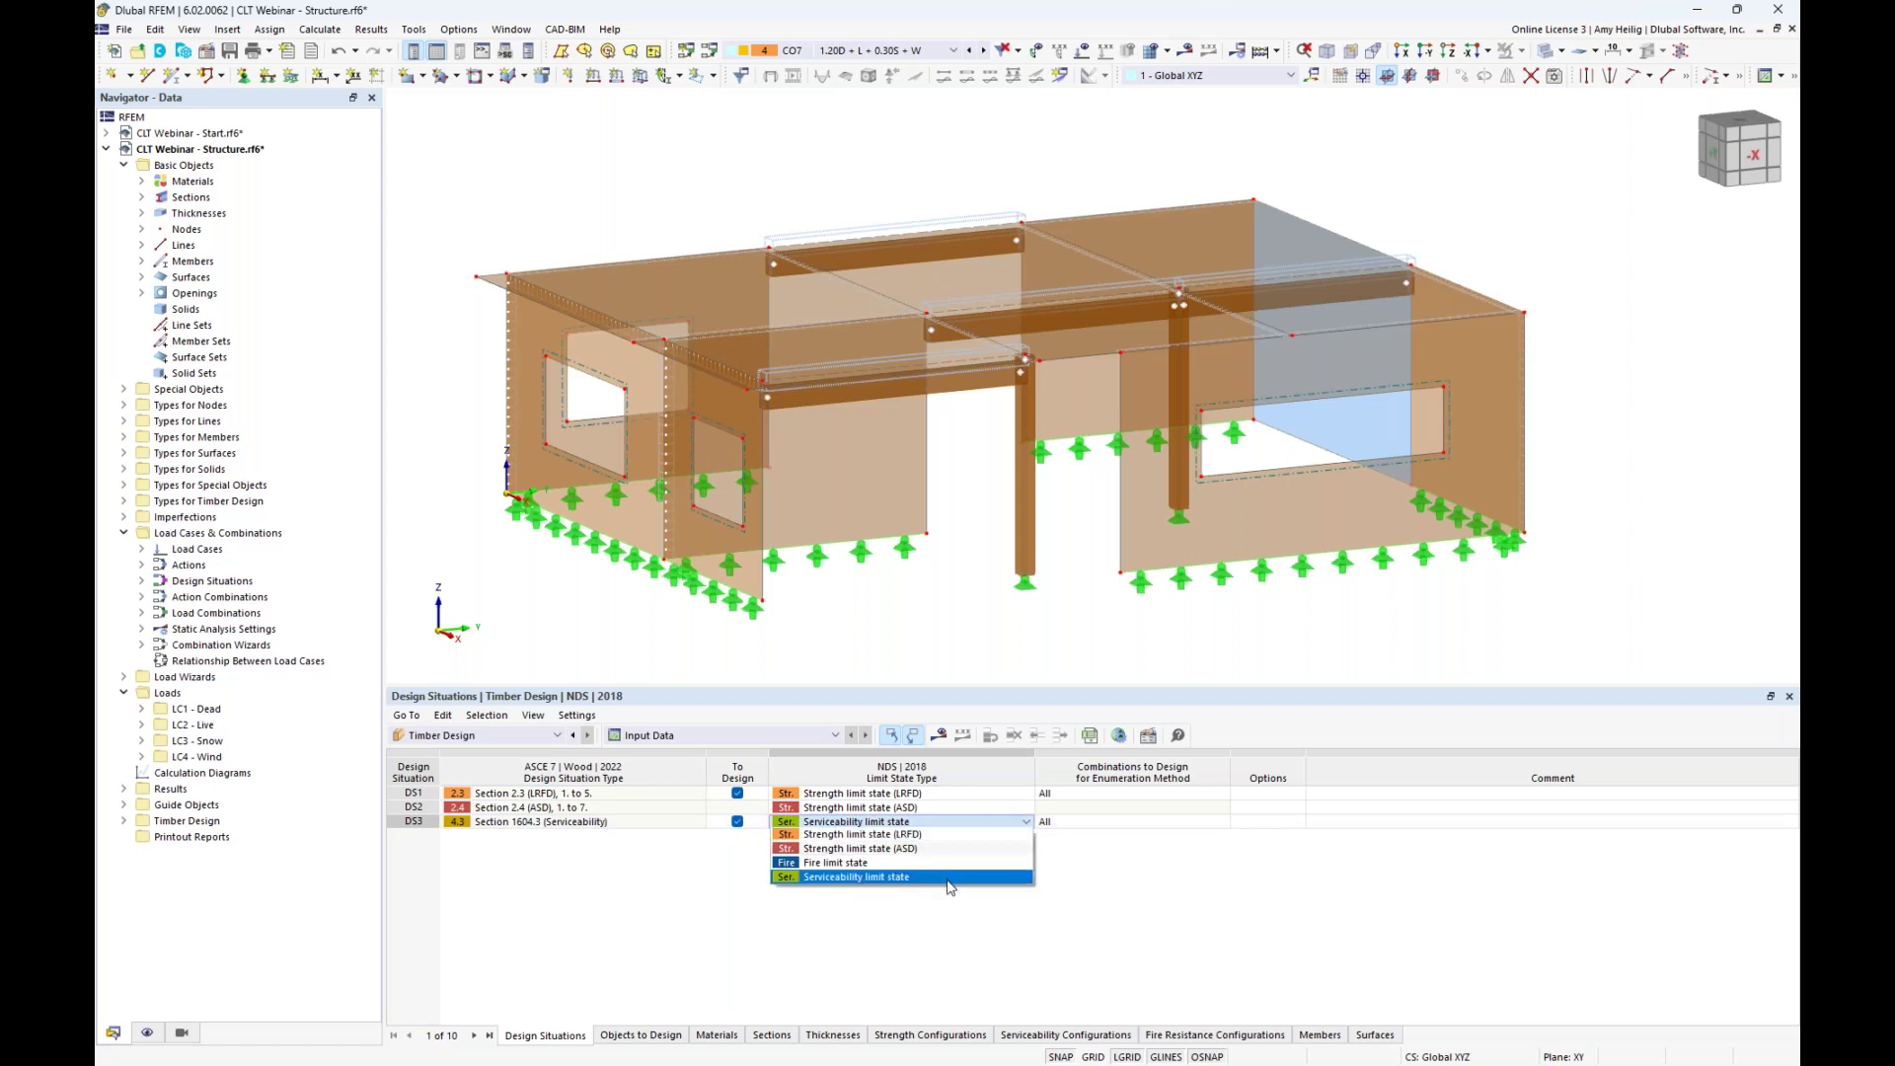
{"action": "left_click", "coordinate": [726, 891]}
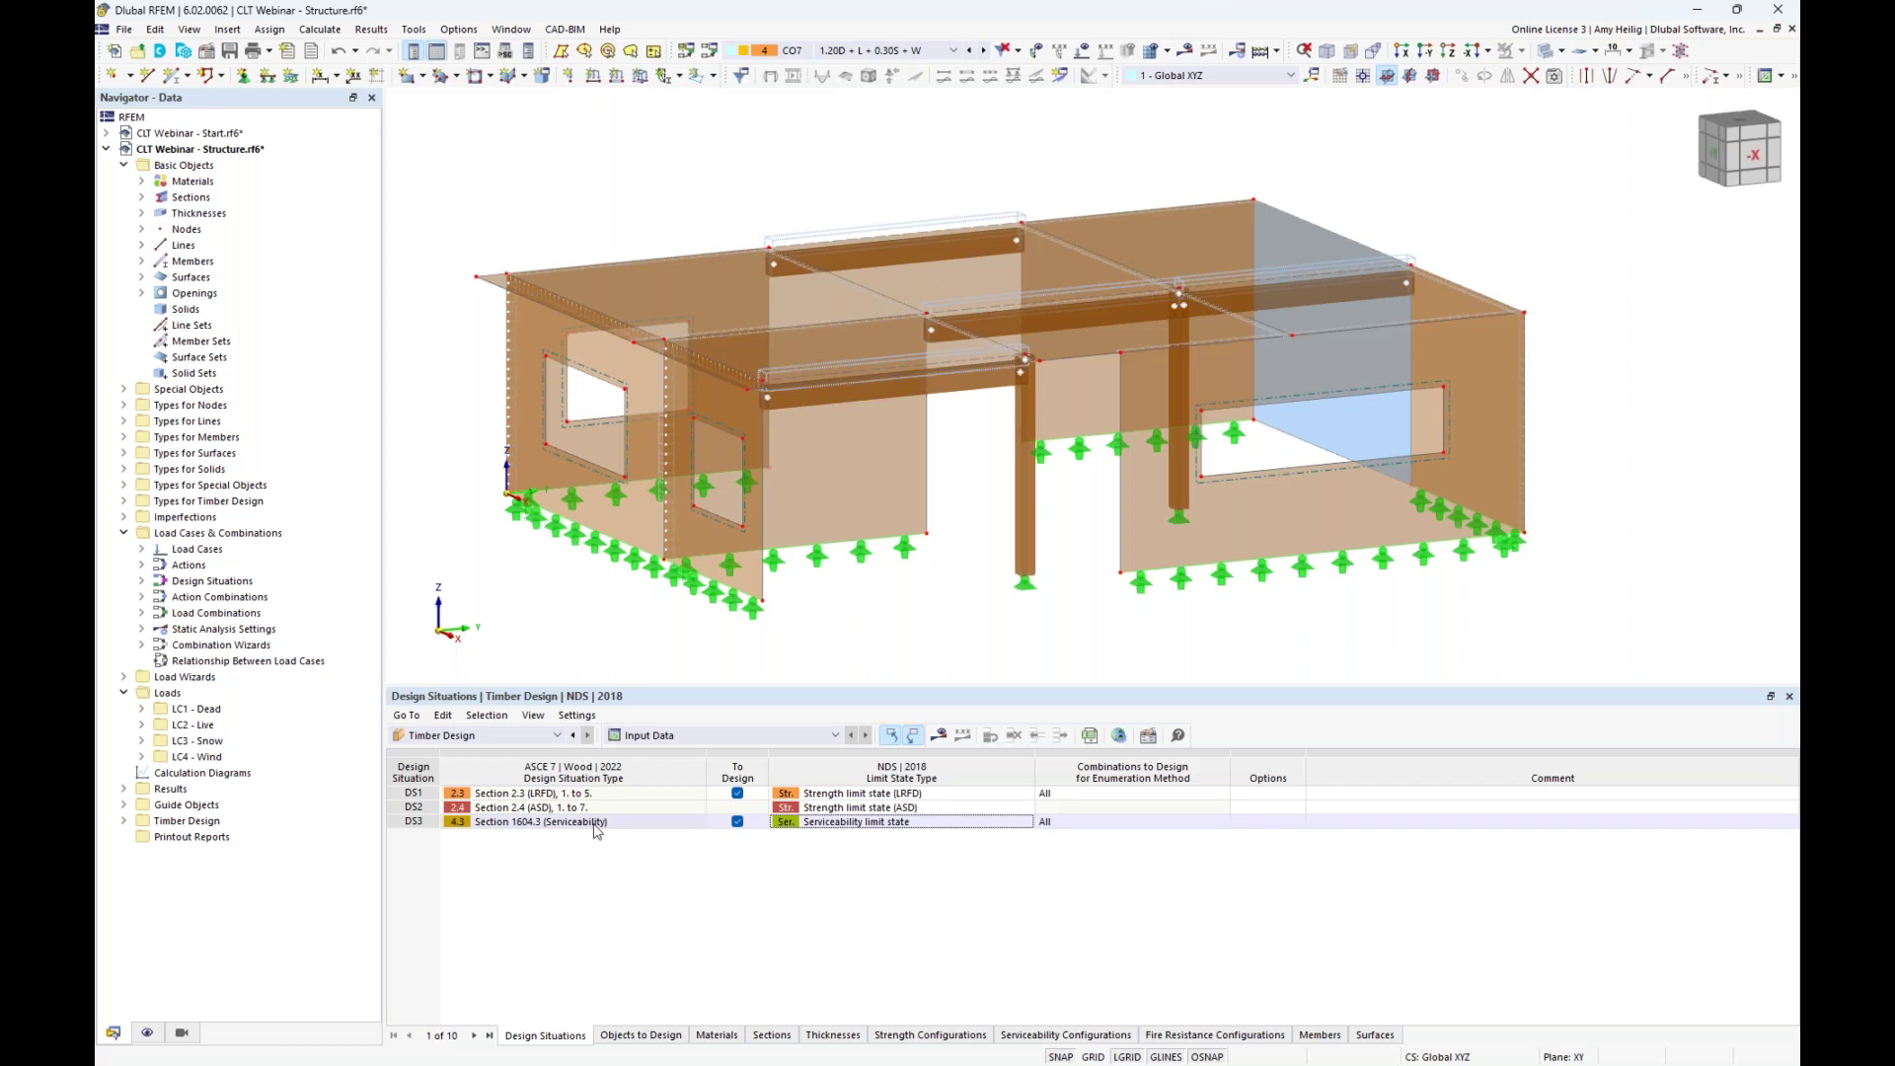
{"action": "left_click", "coordinate": [651, 1035]}
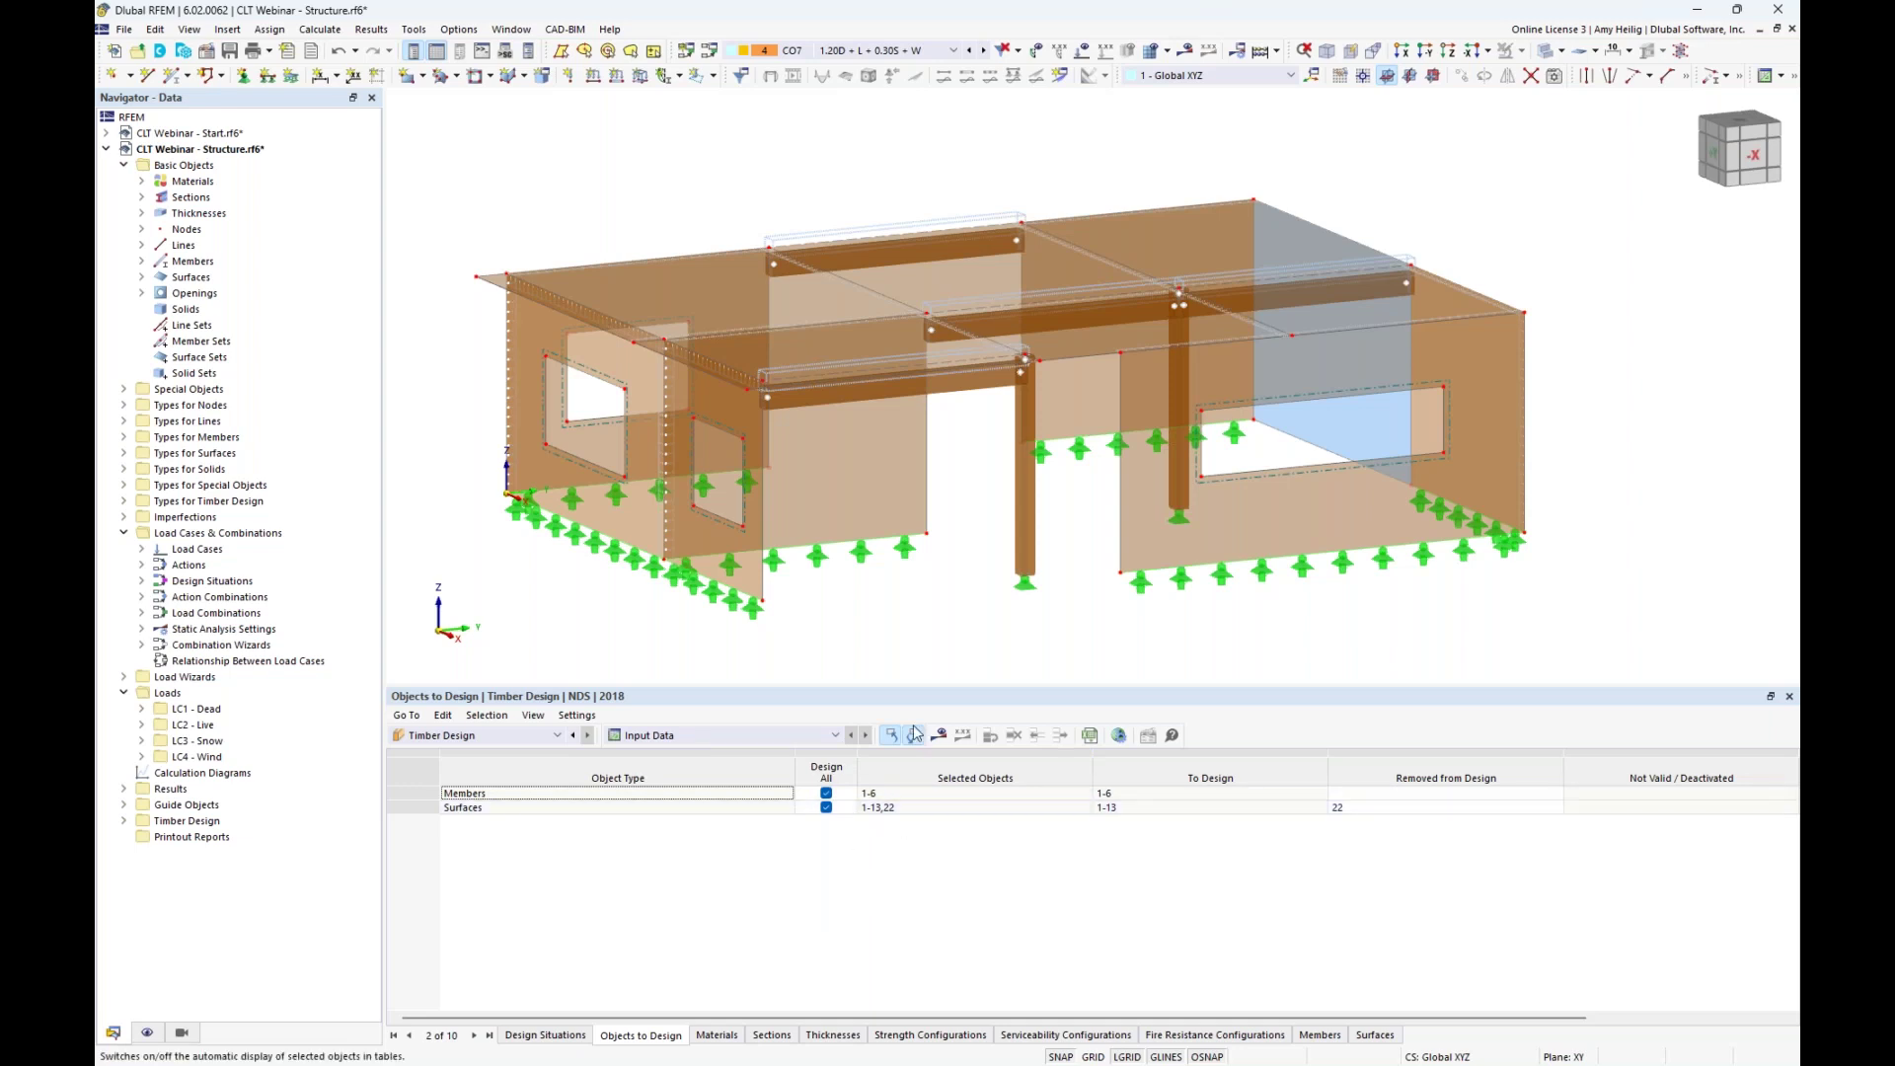
{"action": "left_click", "coordinate": [545, 1034]}
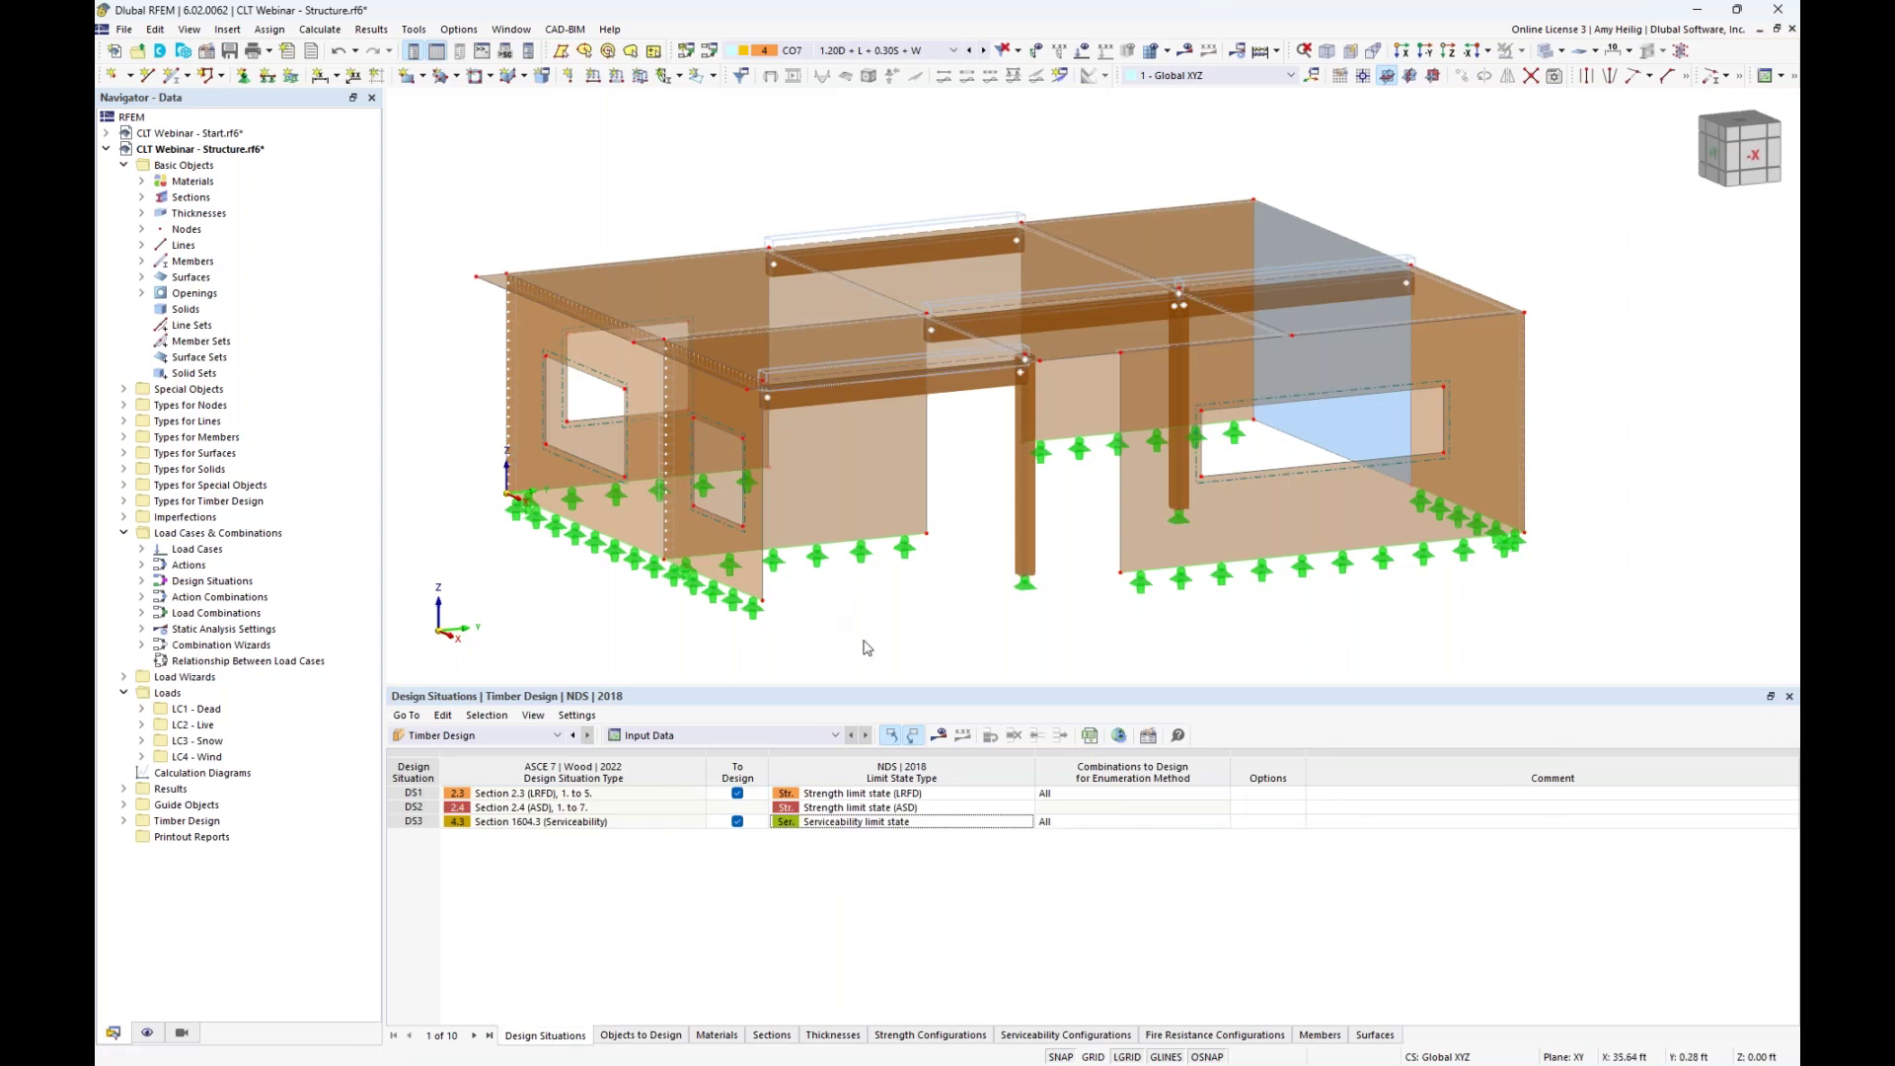
Keep the 1.00 ft target finite element length in the mesh settings and apply them to the model.
{"action": "left_click_drag", "start_coordinate": [866, 686], "coordinate": [868, 780]}
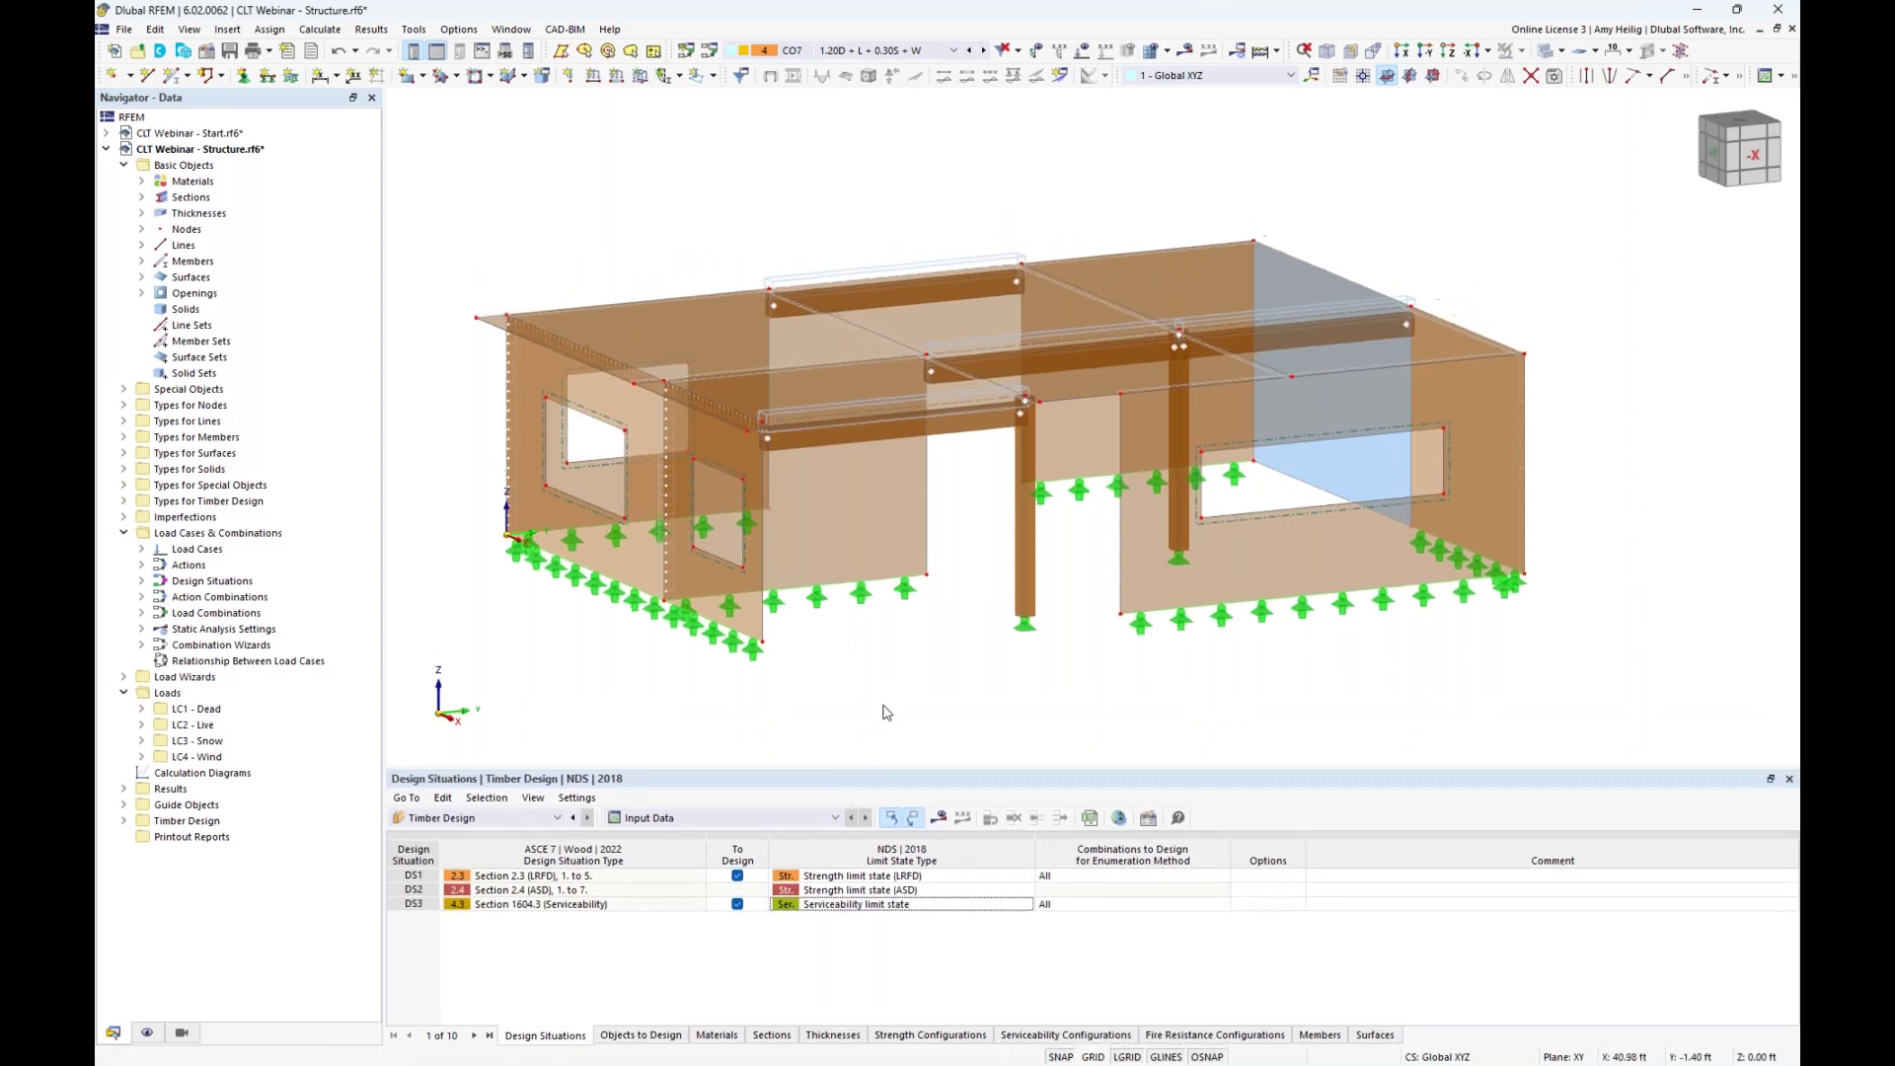
{"action": "scroll", "coordinate": [901, 663], "scroll_direction": "down", "scroll_amount": 2}
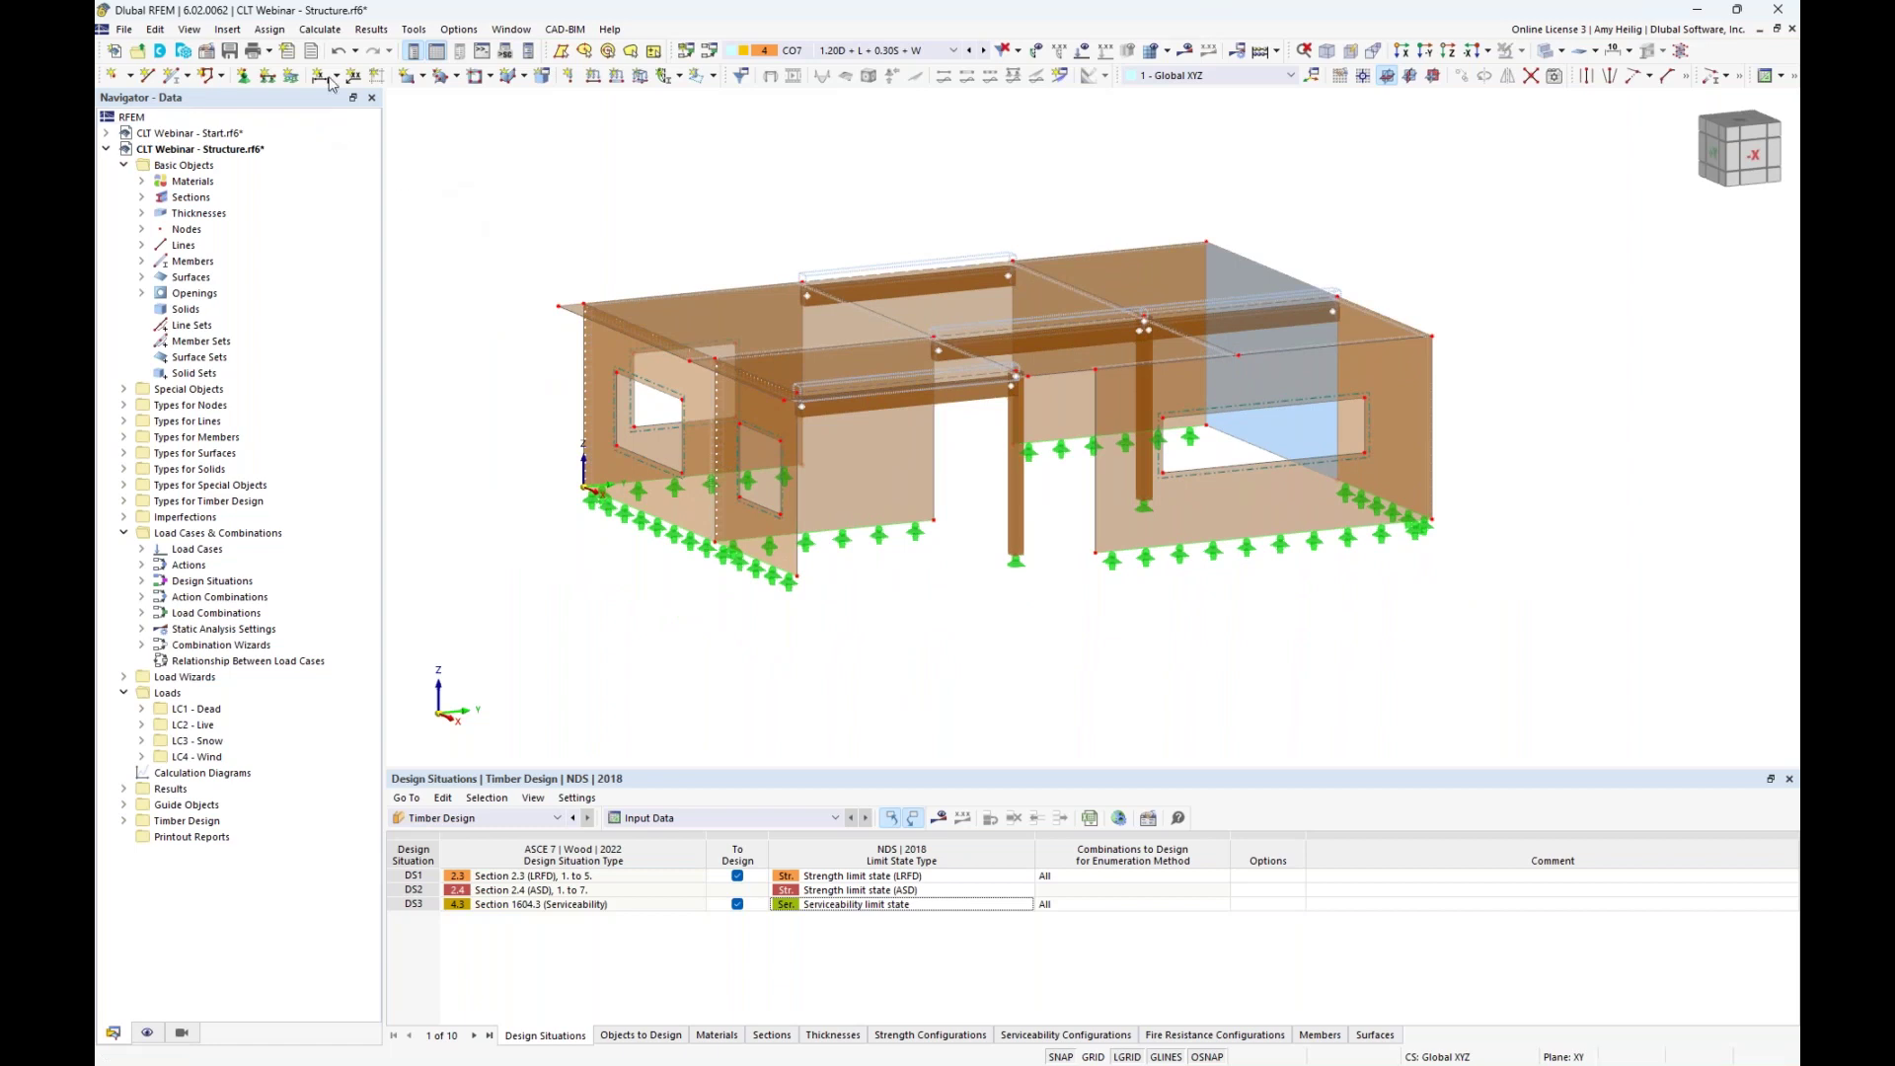
{"action": "left_click", "coordinate": [331, 32]}
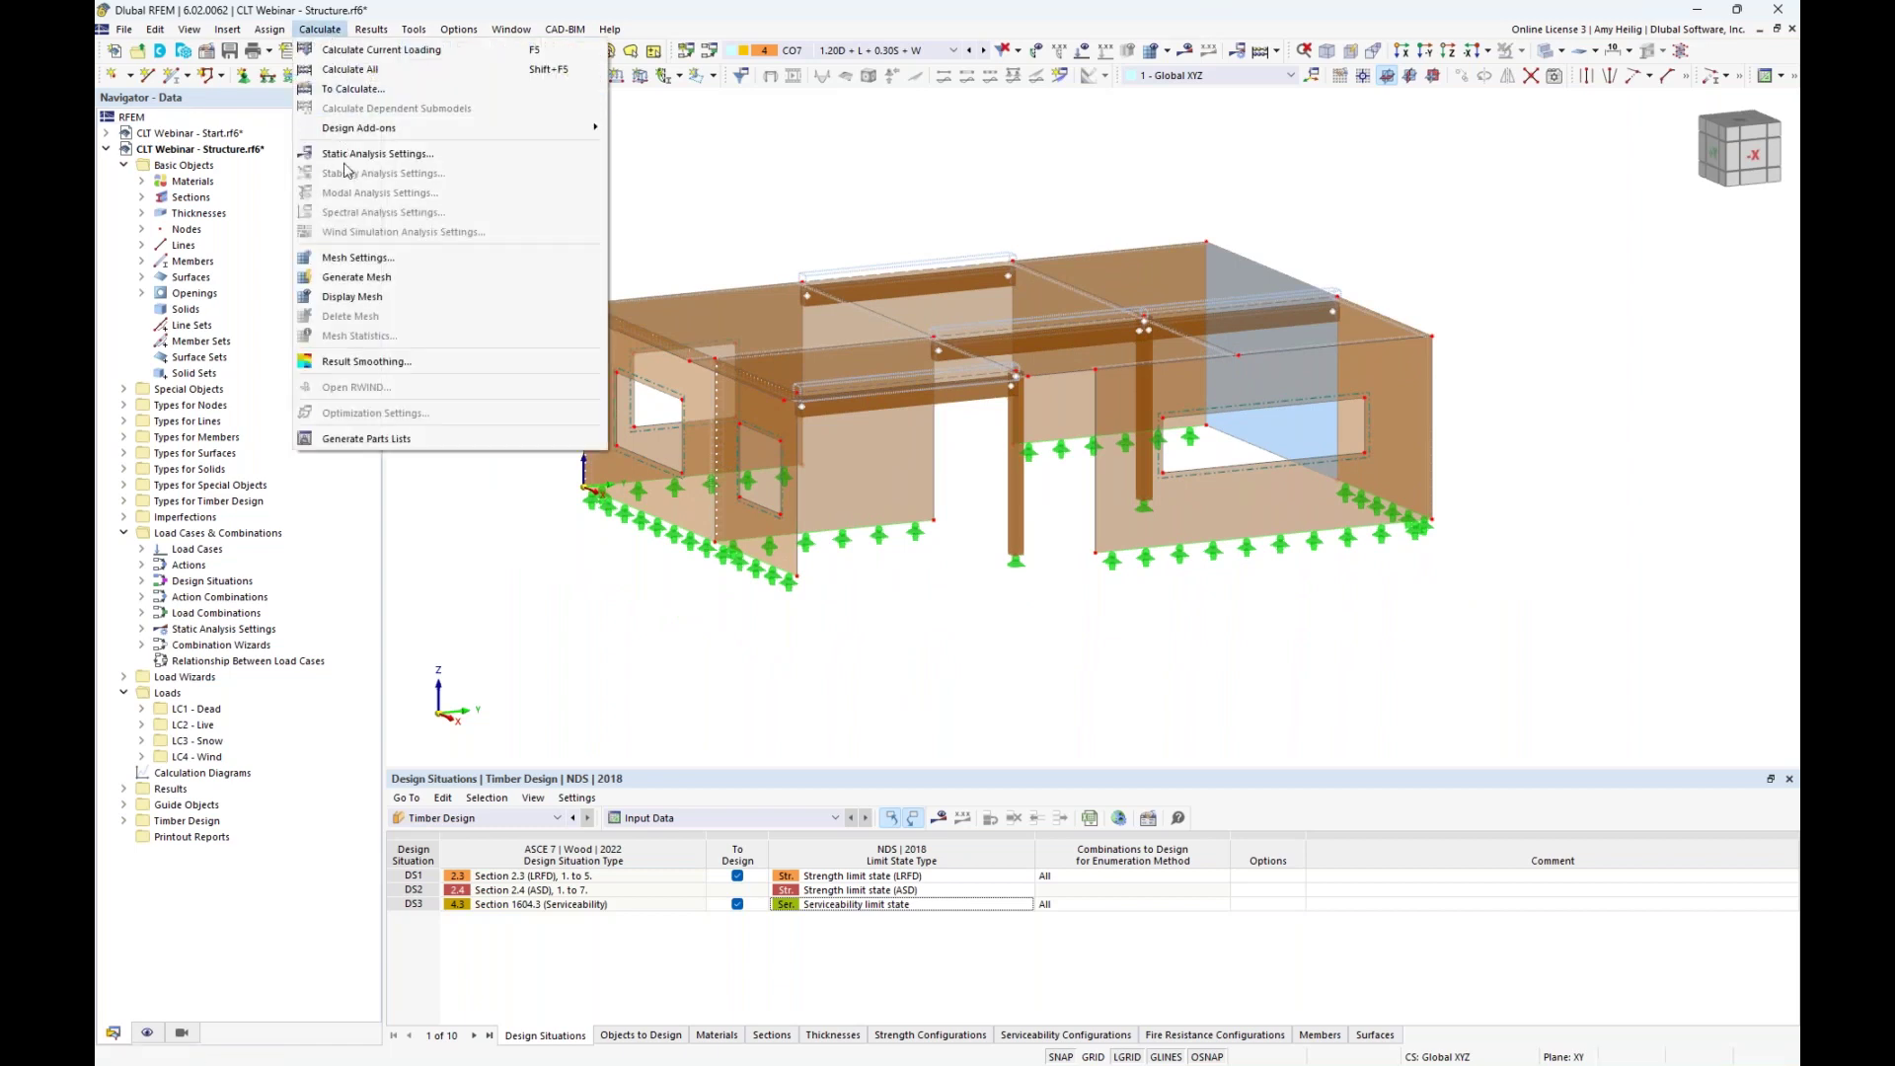
{"action": "left_click", "coordinate": [357, 259]}
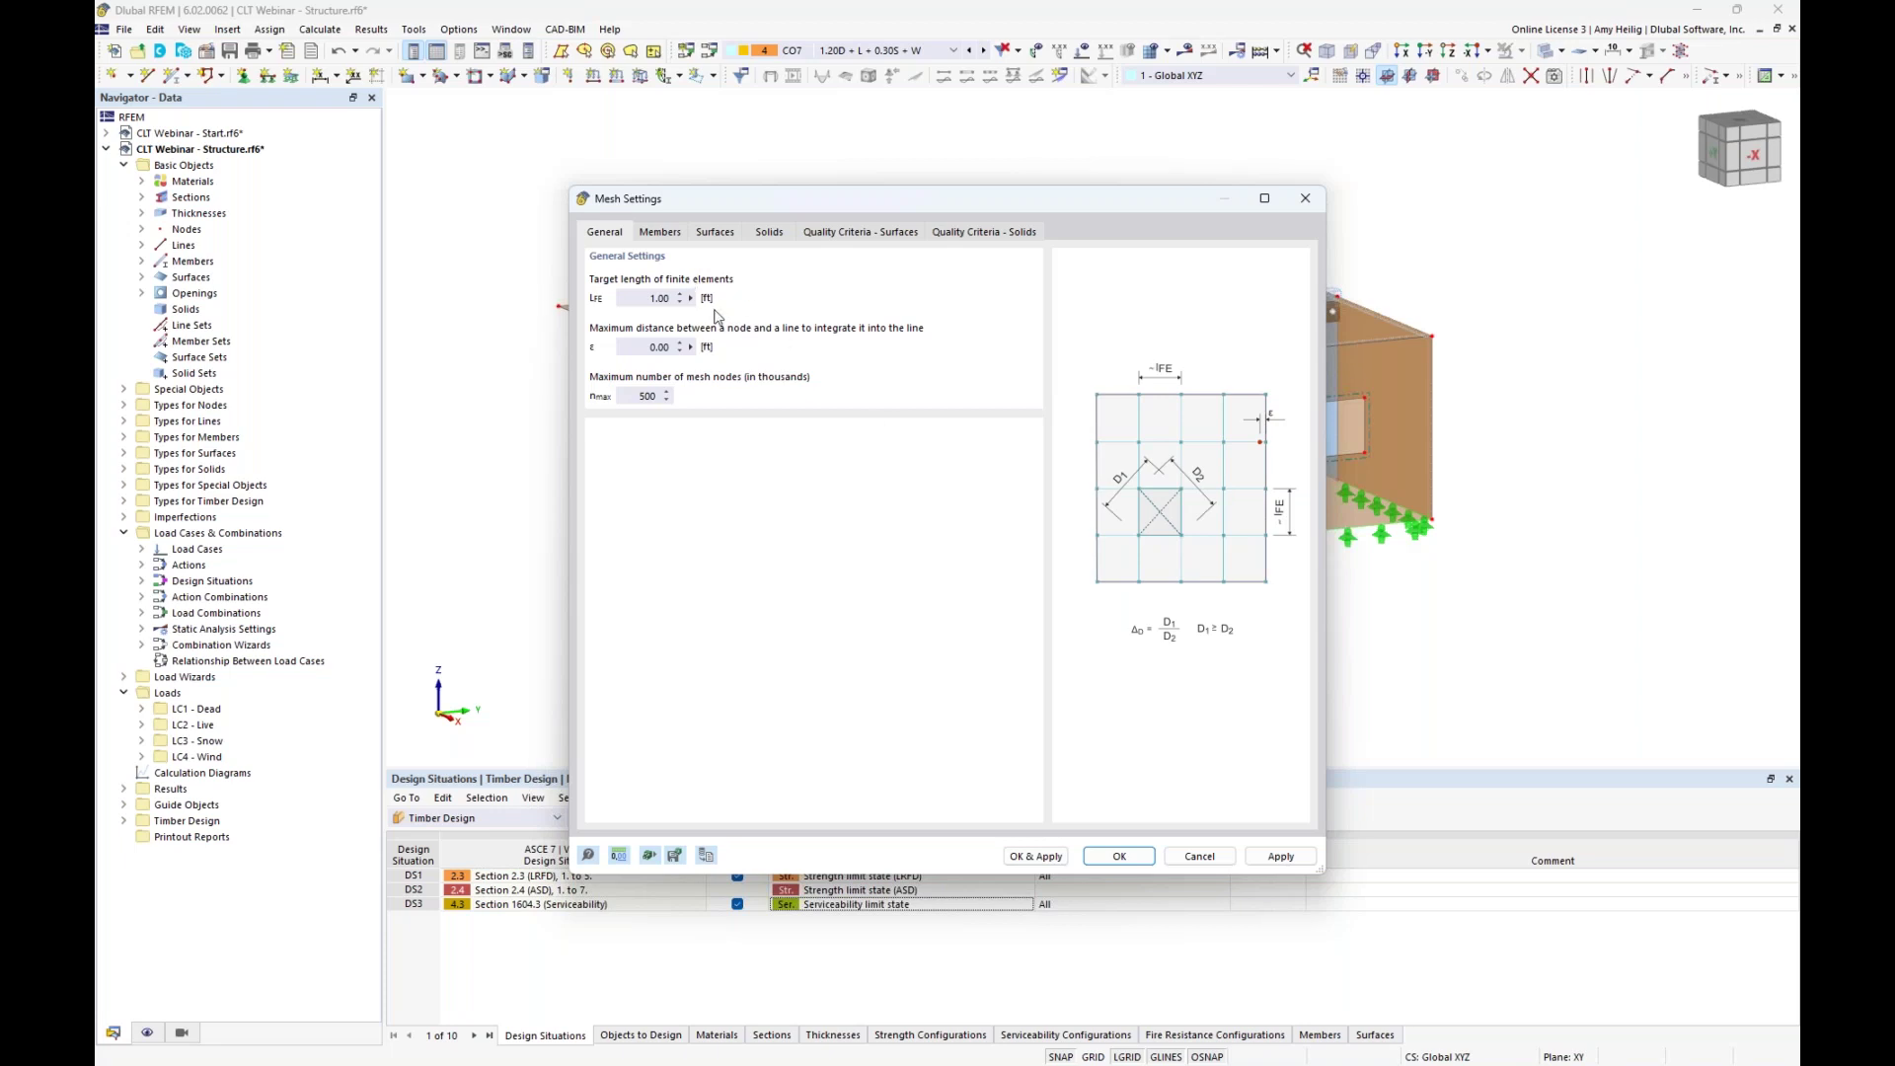
{"action": "left_click", "coordinate": [1036, 857]}
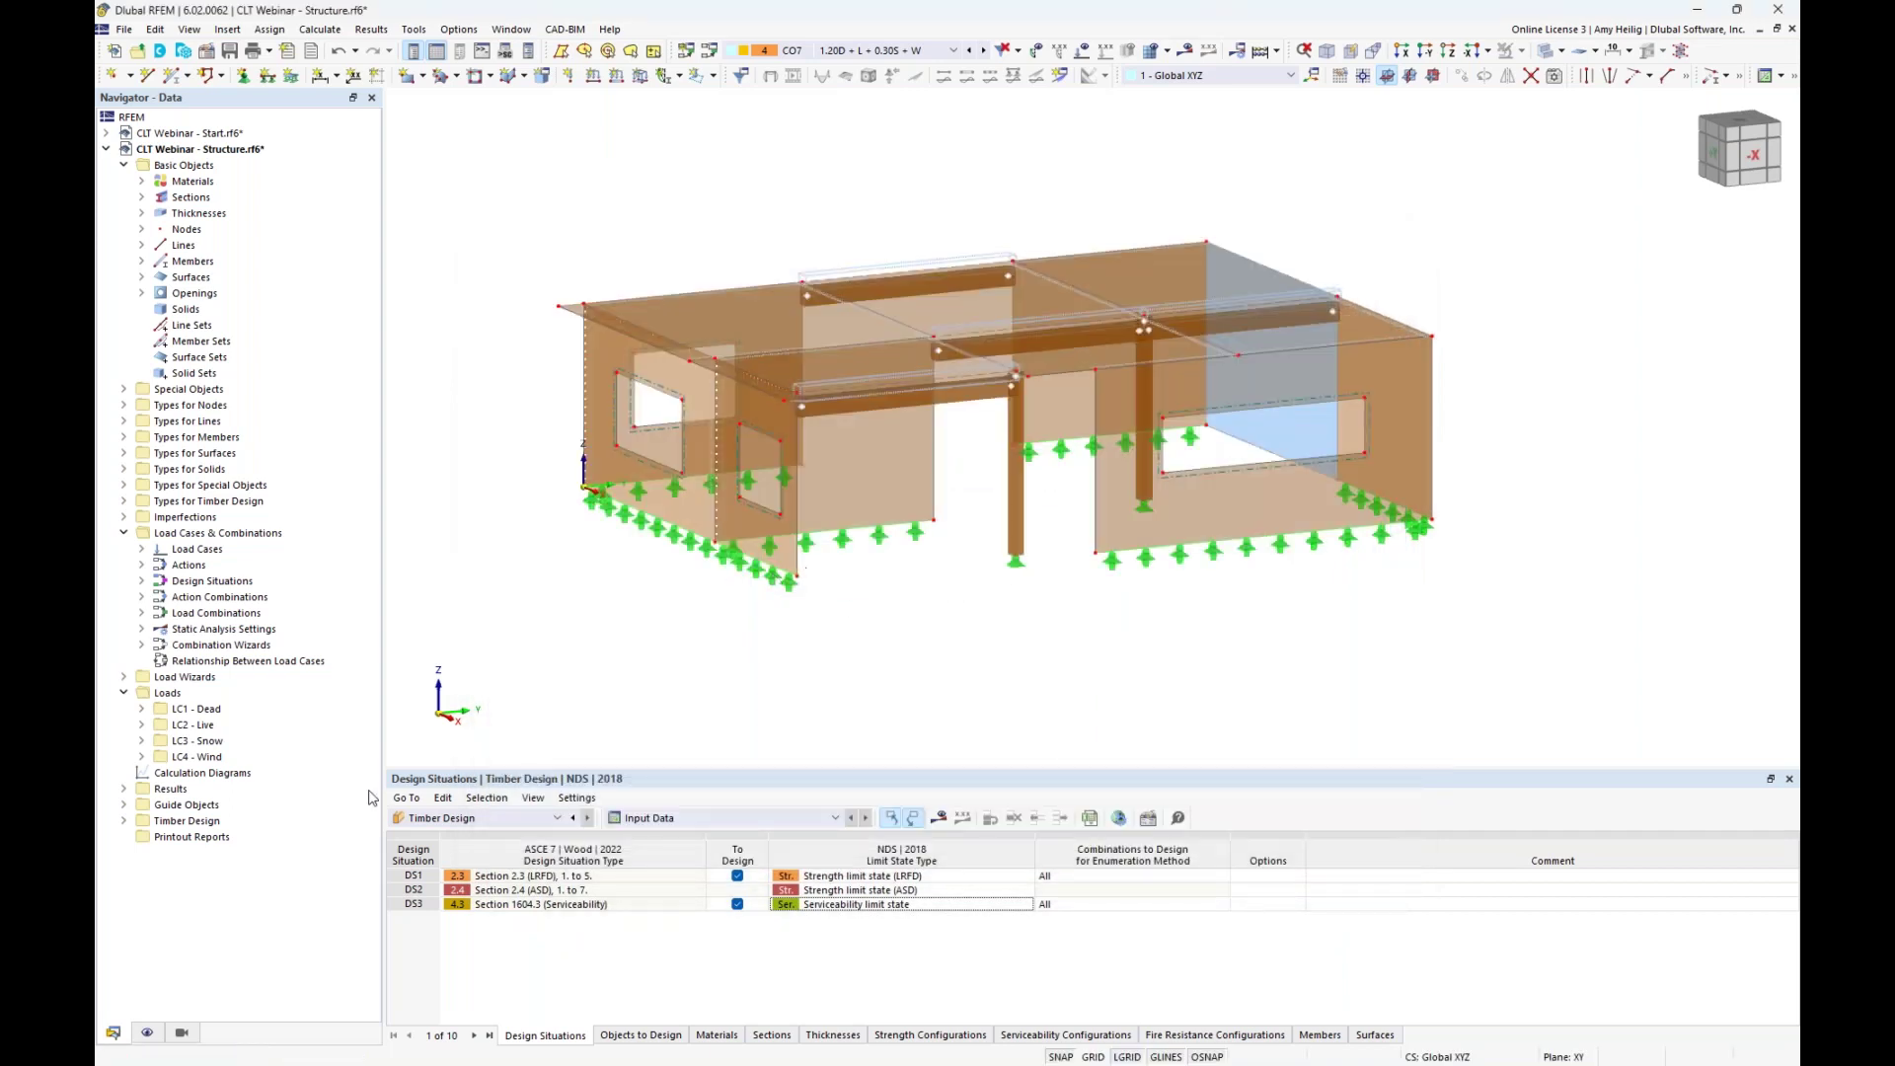
Display the finite element mesh on the surfaces and show the model as a wireframe.
{"action": "left_click", "coordinate": [147, 1032]}
{"action": "scroll", "coordinate": [198, 855], "scroll_direction": "down", "scroll_amount": 6}
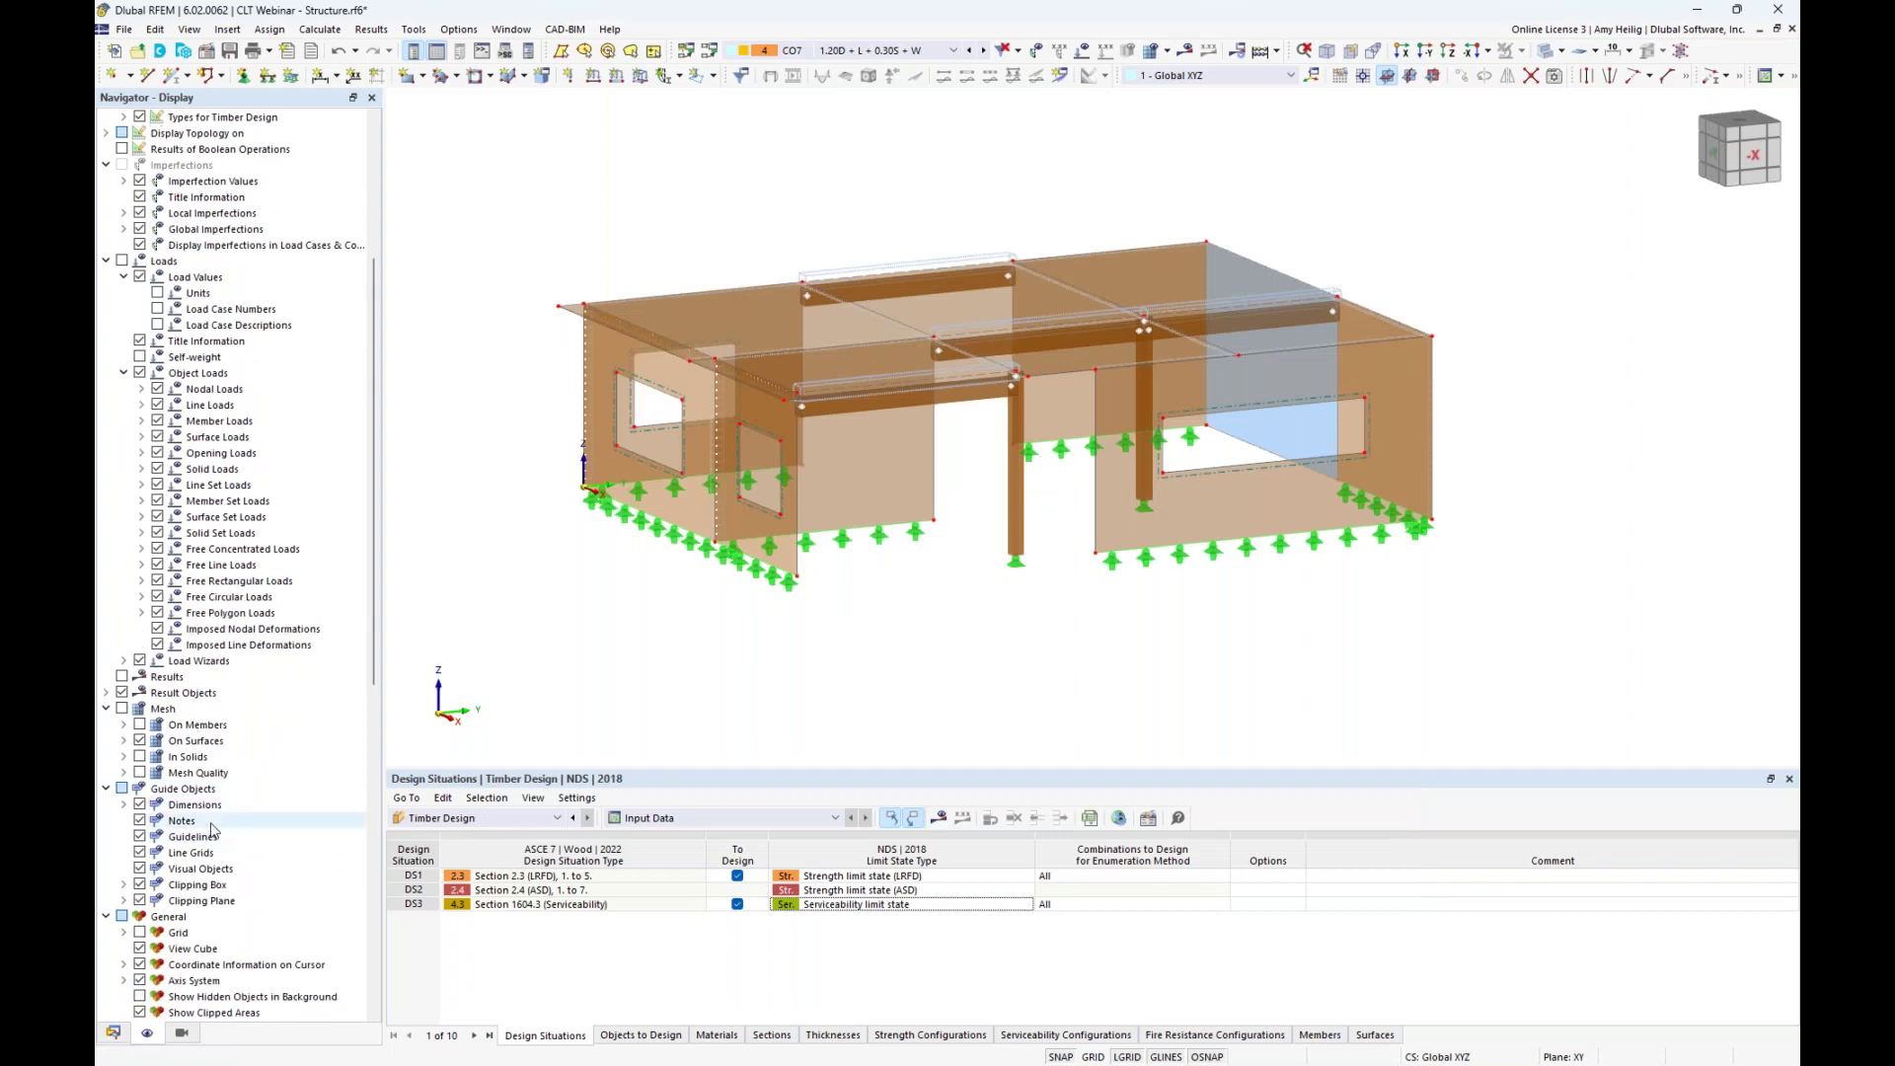
{"action": "left_click", "coordinate": [122, 708]}
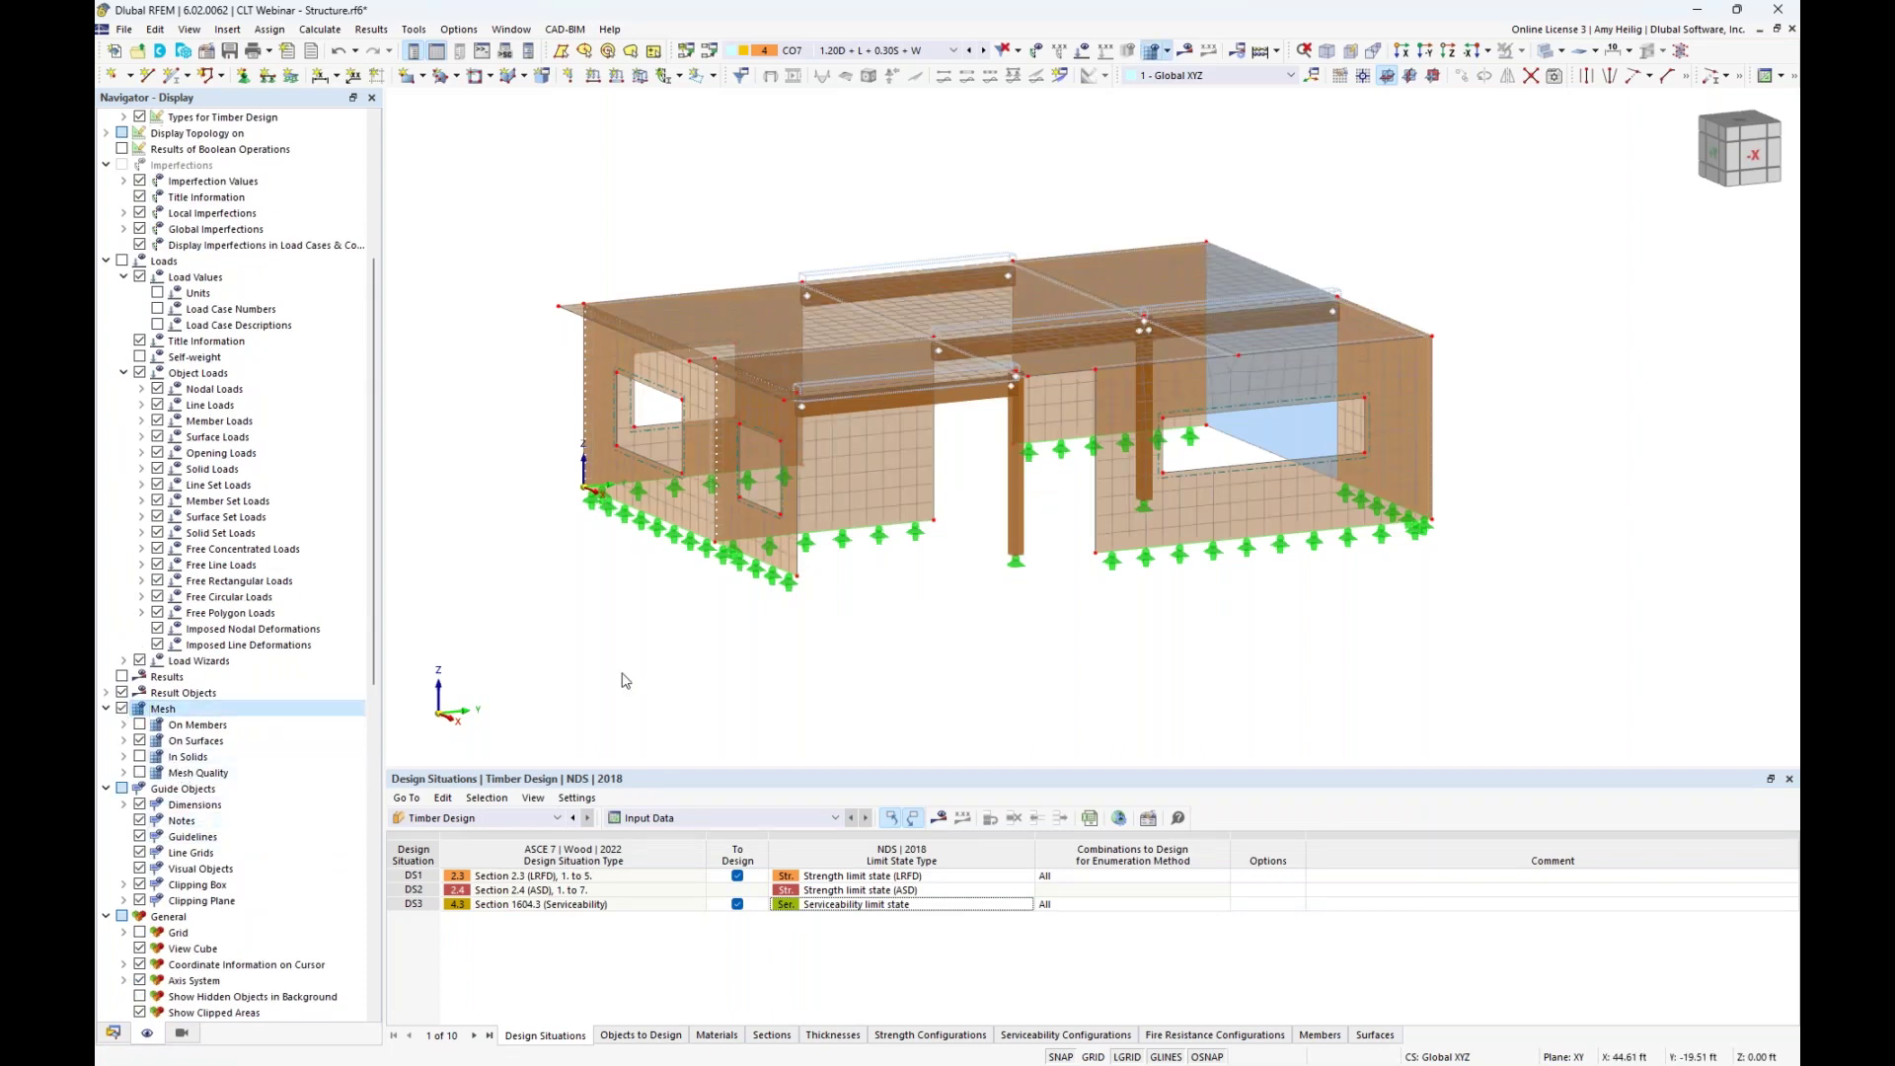
{"action": "left_click", "coordinate": [1547, 52]}
Examine the mesh on the roof and walls, around the window openings and at the beam and column connections.
{"action": "middle_click_drag", "start_coordinate": [973, 583], "coordinate": [1037, 597], "text": "ctrl"}
{"action": "scroll", "coordinate": [1014, 561], "scroll_direction": "up", "scroll_amount": 3}
{"action": "scroll", "coordinate": [1014, 561], "scroll_direction": "down", "scroll_amount": 1}
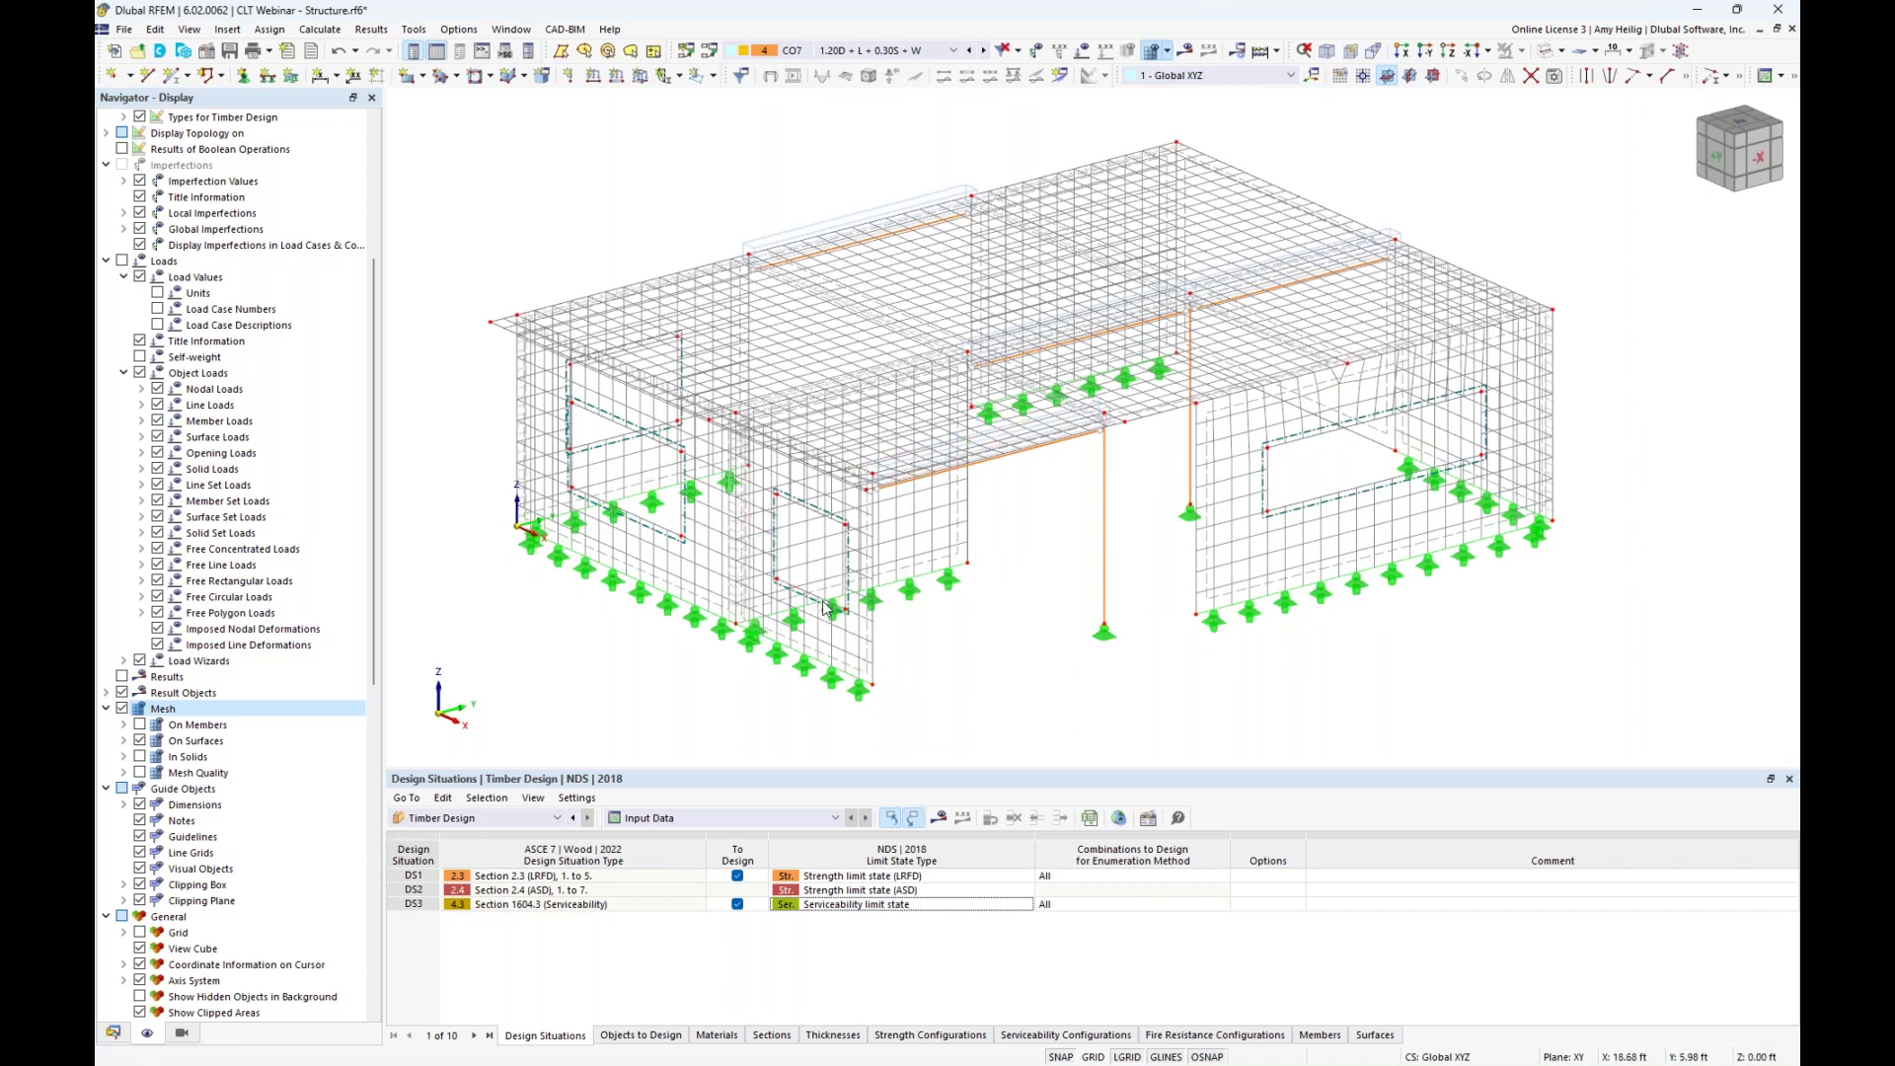
{"action": "scroll", "coordinate": [785, 569], "scroll_direction": "up", "scroll_amount": 1}
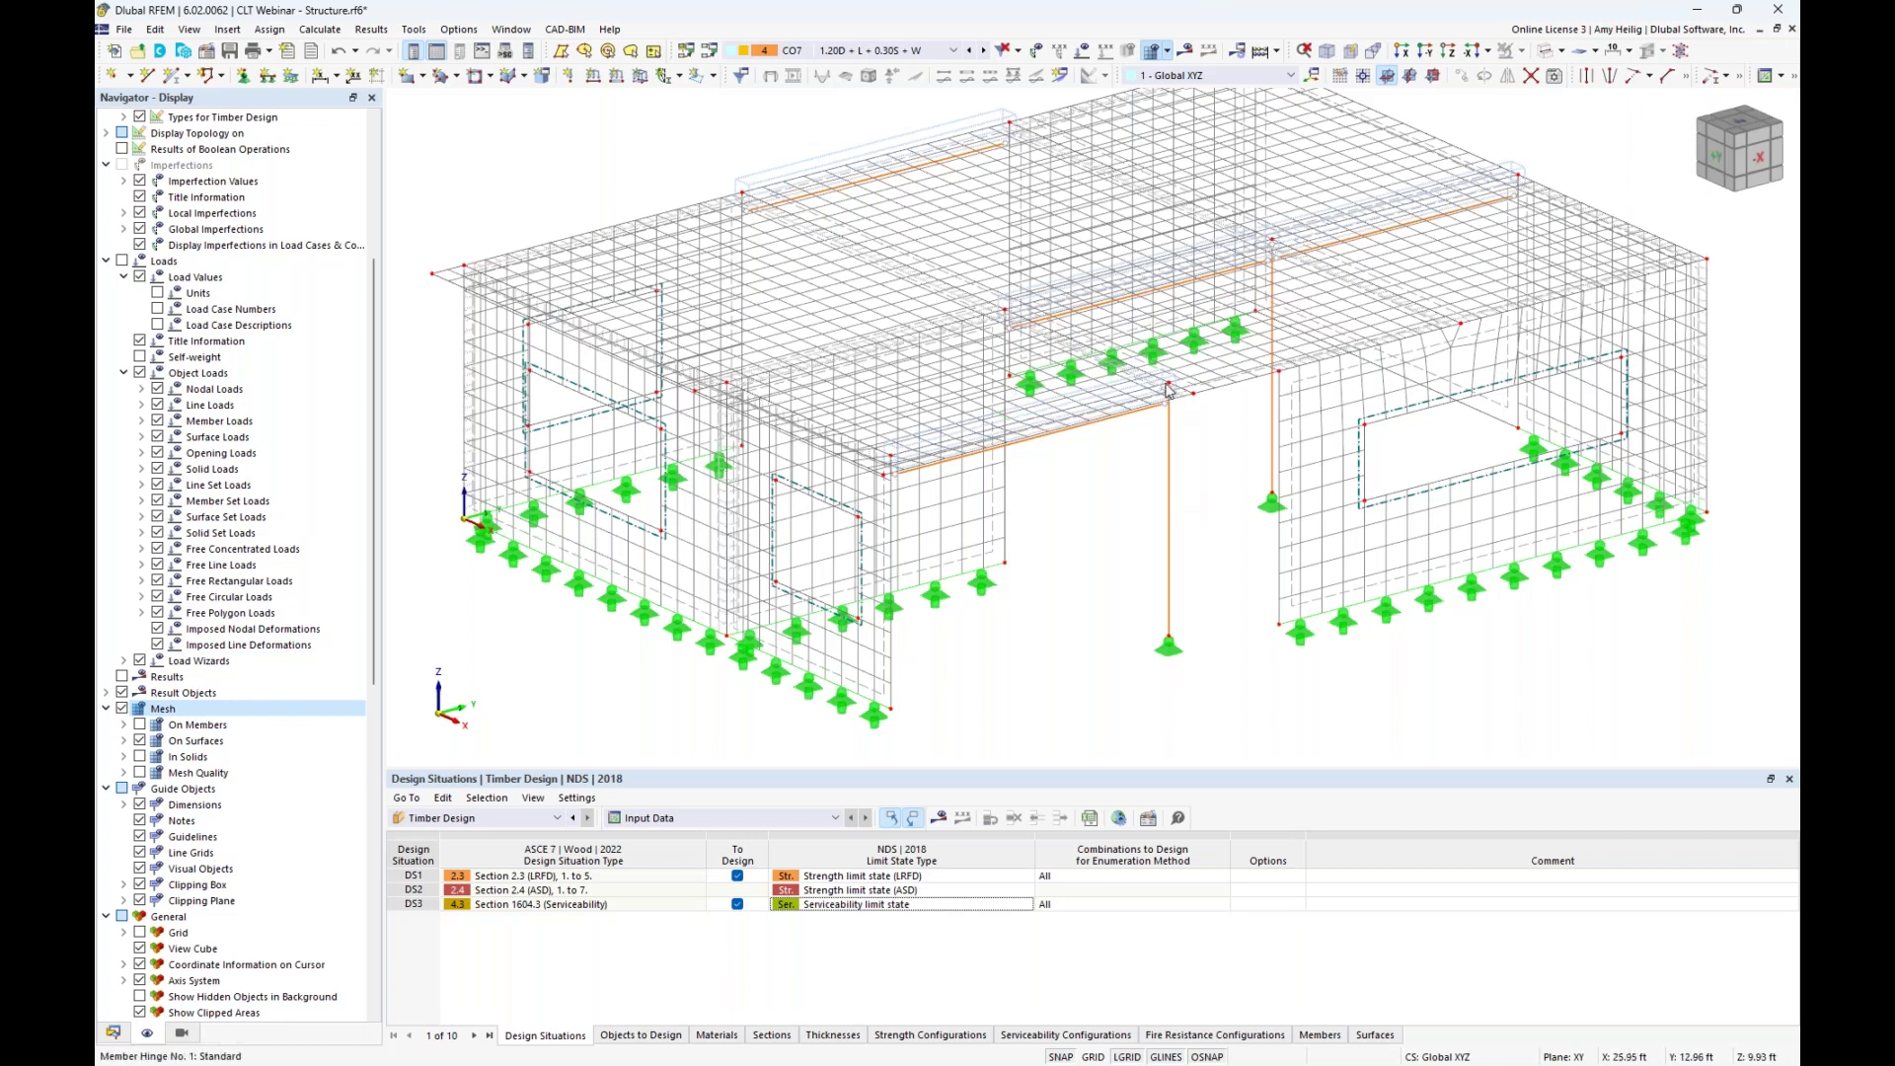
{"action": "mouse_move", "coordinate": [1169, 389]}
{"action": "scroll", "coordinate": [855, 578], "scroll_direction": "up", "scroll_amount": 3}
{"action": "mouse_move", "coordinate": [864, 589]}
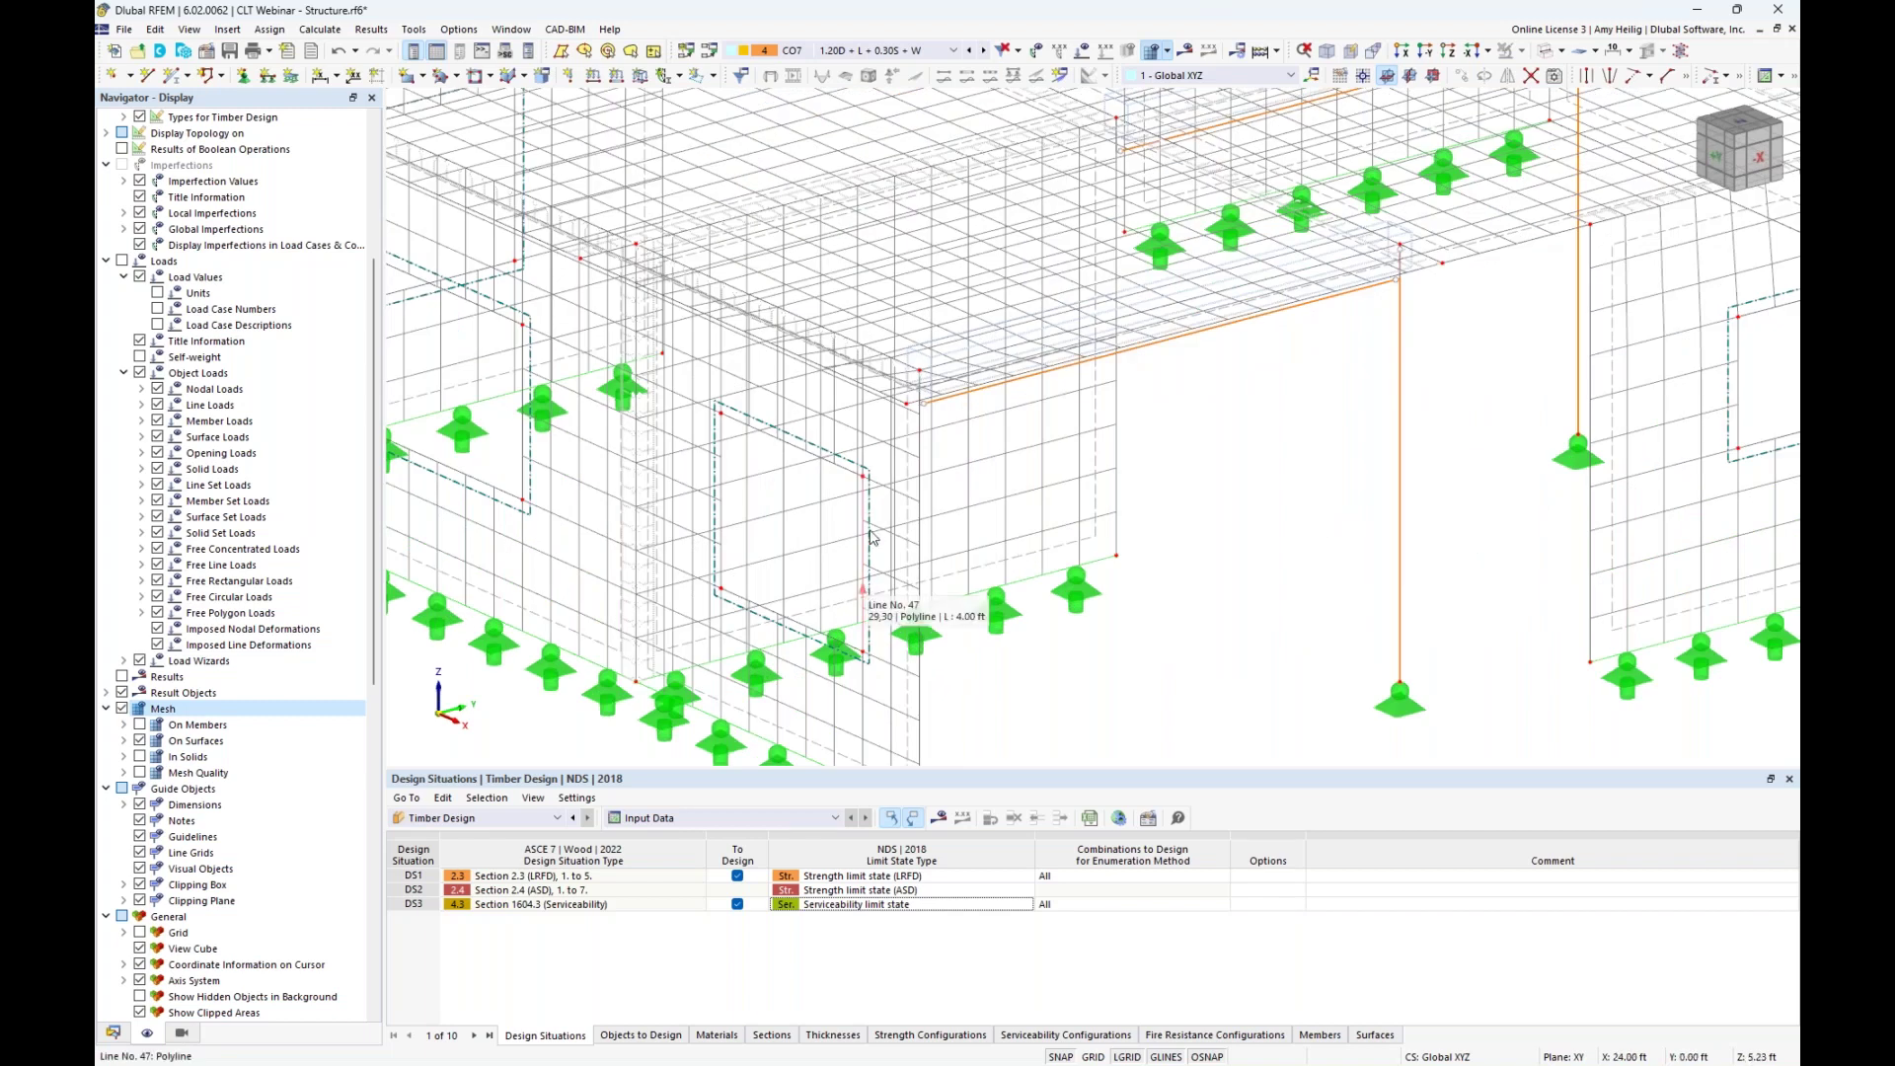
{"action": "scroll", "coordinate": [1102, 508], "scroll_direction": "down", "scroll_amount": 5}
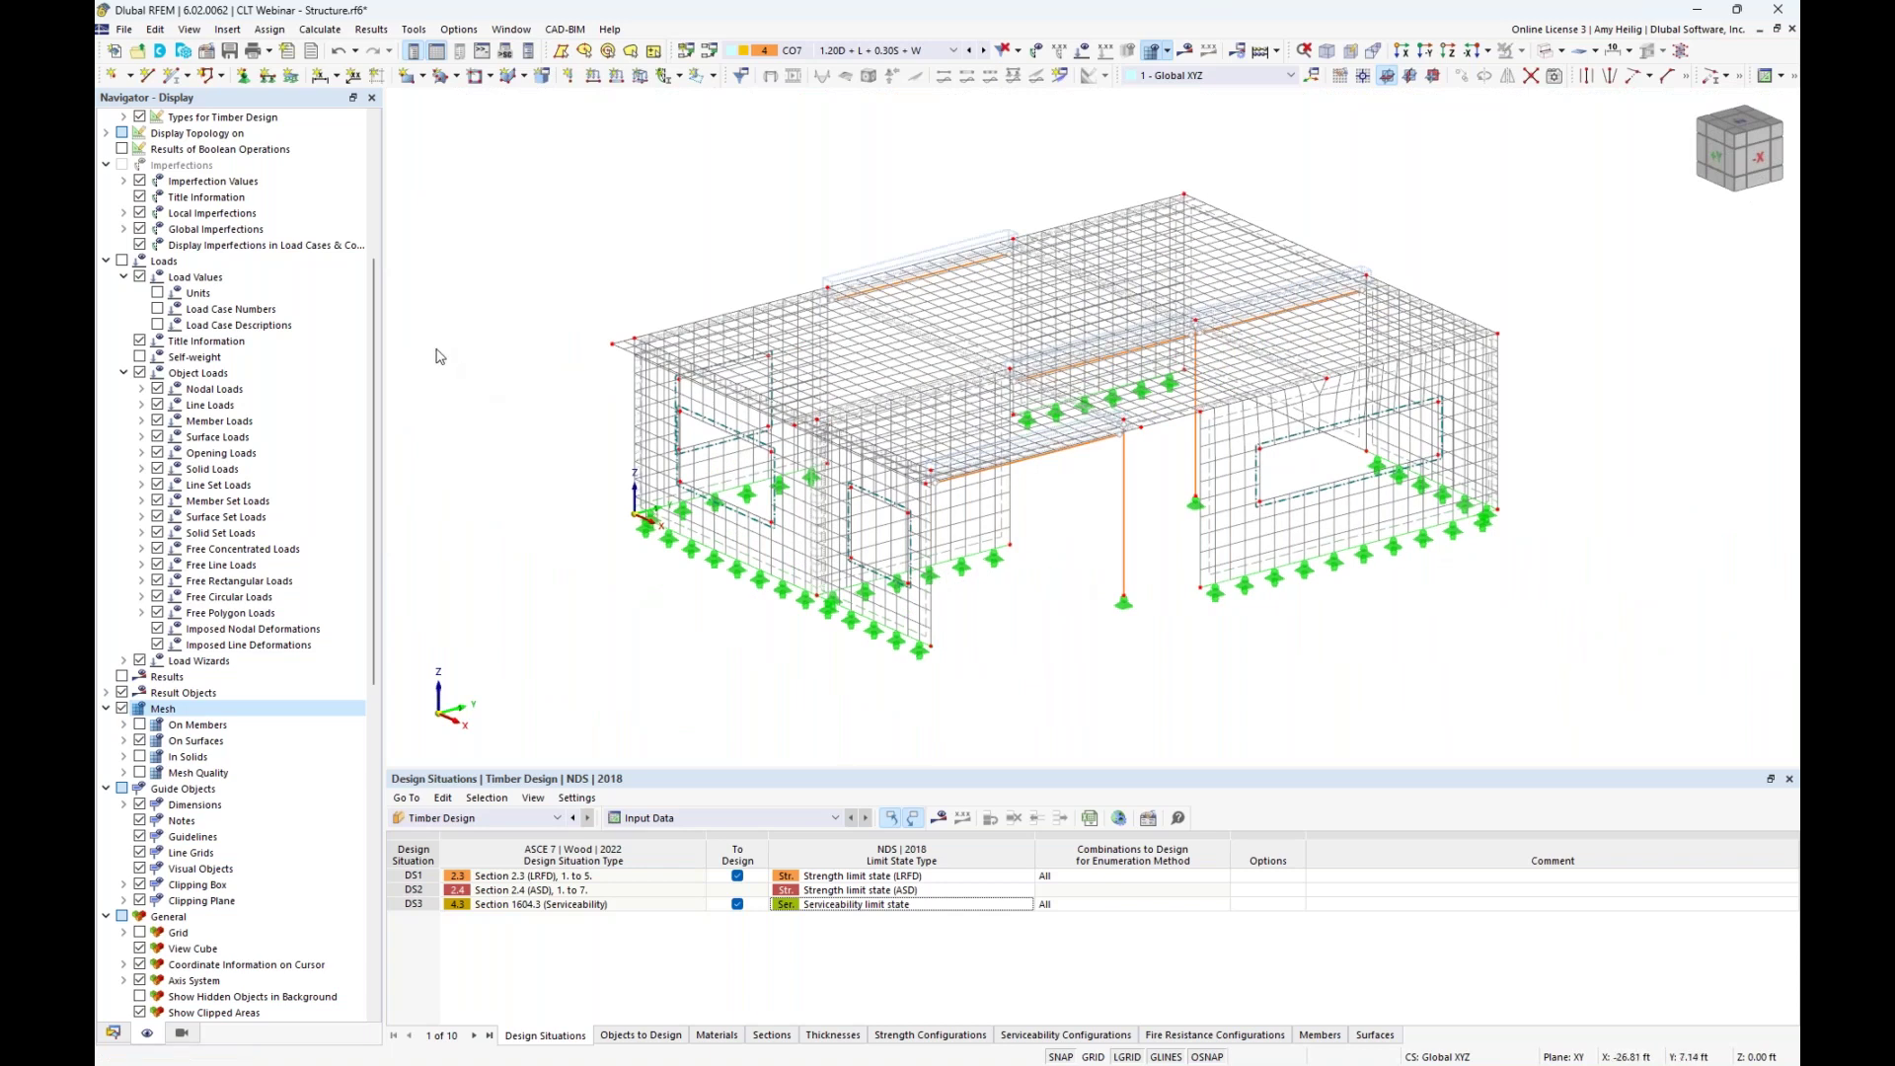
Hide the finite element mesh and restore the transparent solid display of the model.
{"action": "left_click", "coordinate": [121, 709]}
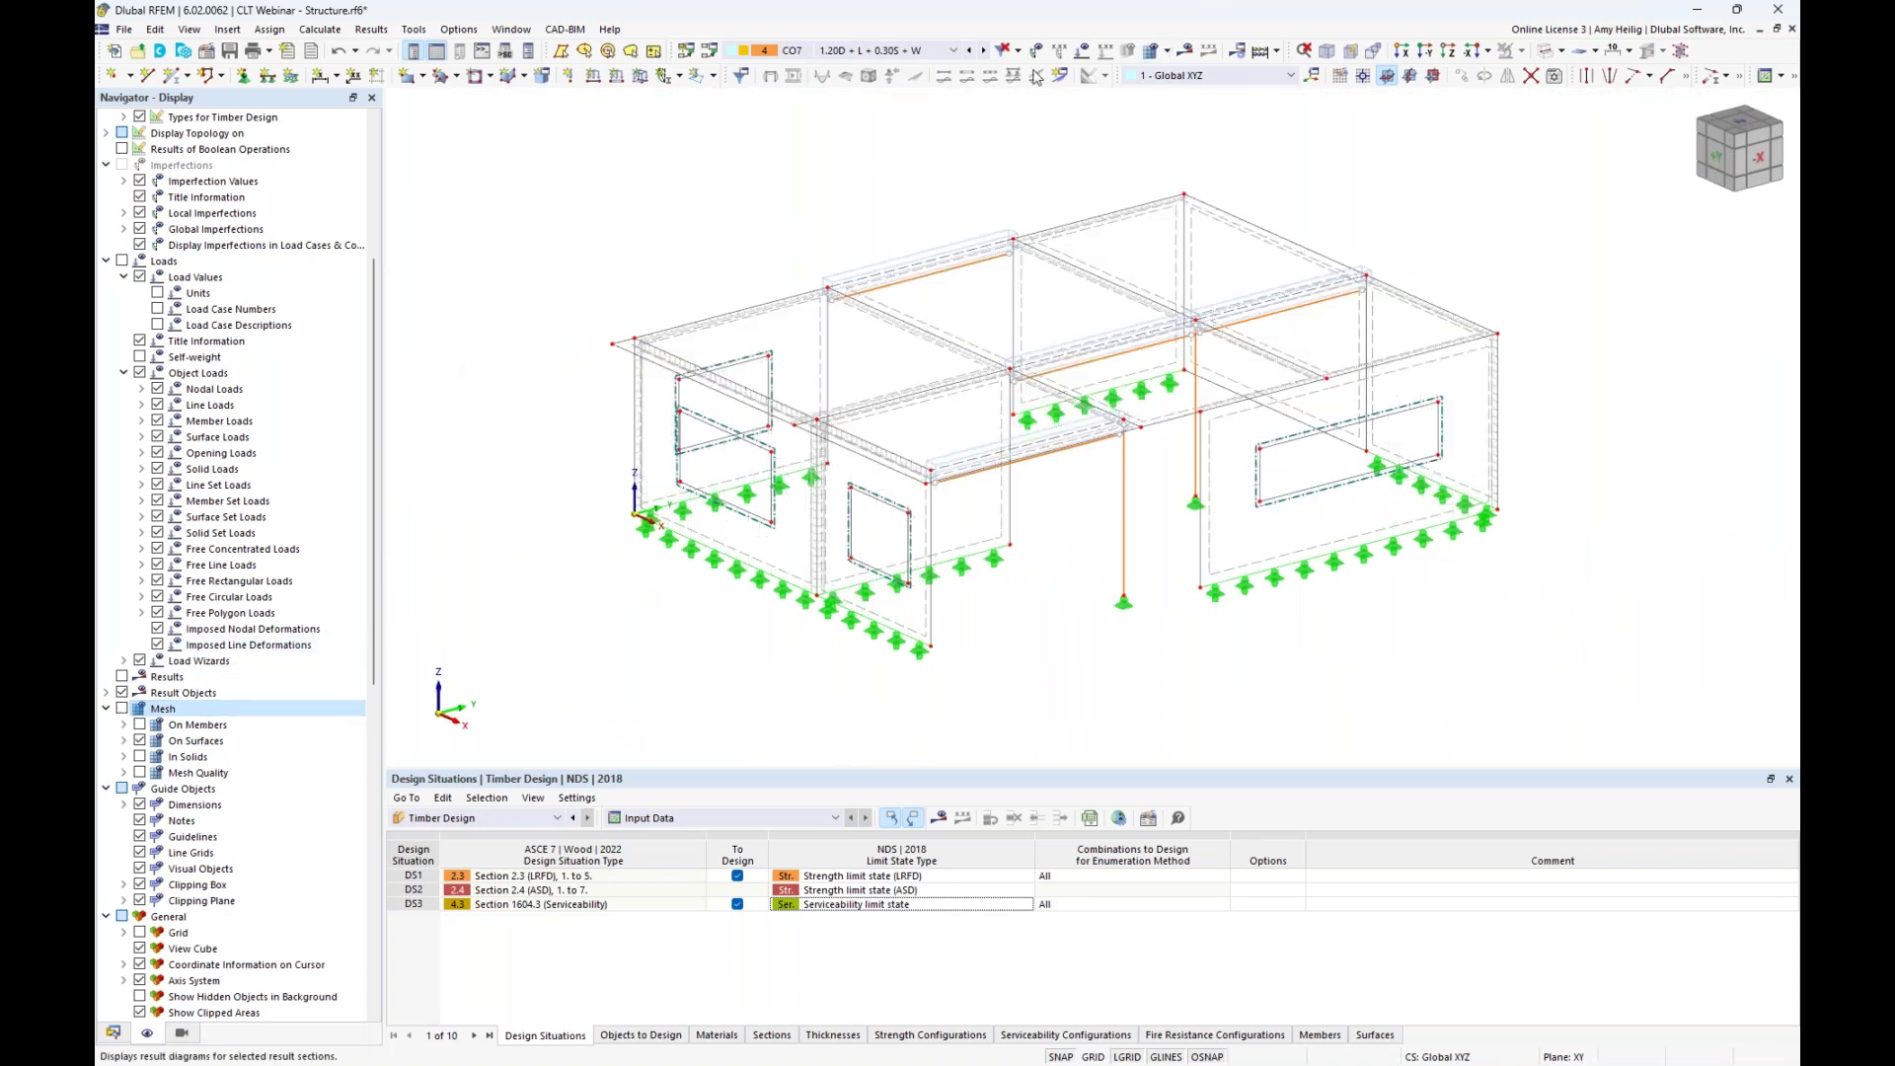
{"action": "left_click", "coordinate": [1562, 50]}
{"action": "left_click", "coordinate": [1591, 94]}
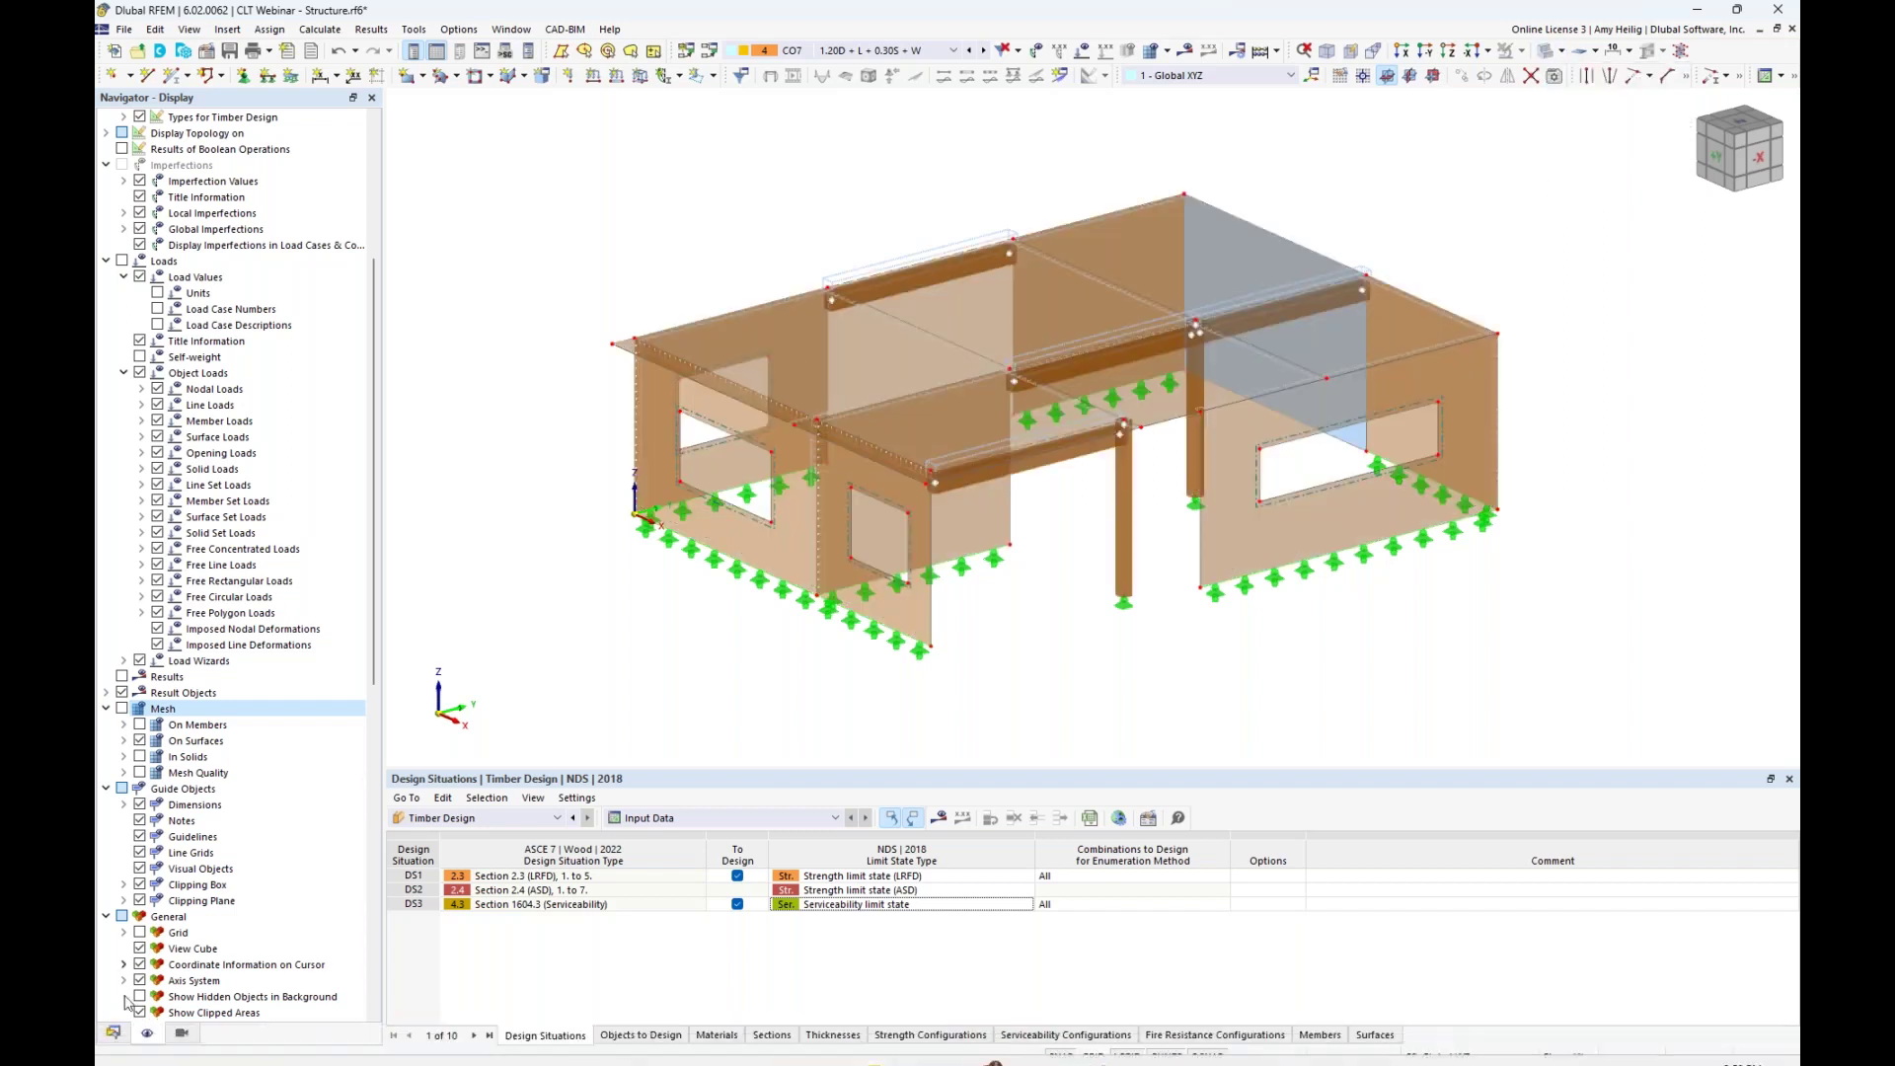
Return to the model data tree and calculate all load cases, load combinations and the timber design.
{"action": "left_click", "coordinate": [114, 1033]}
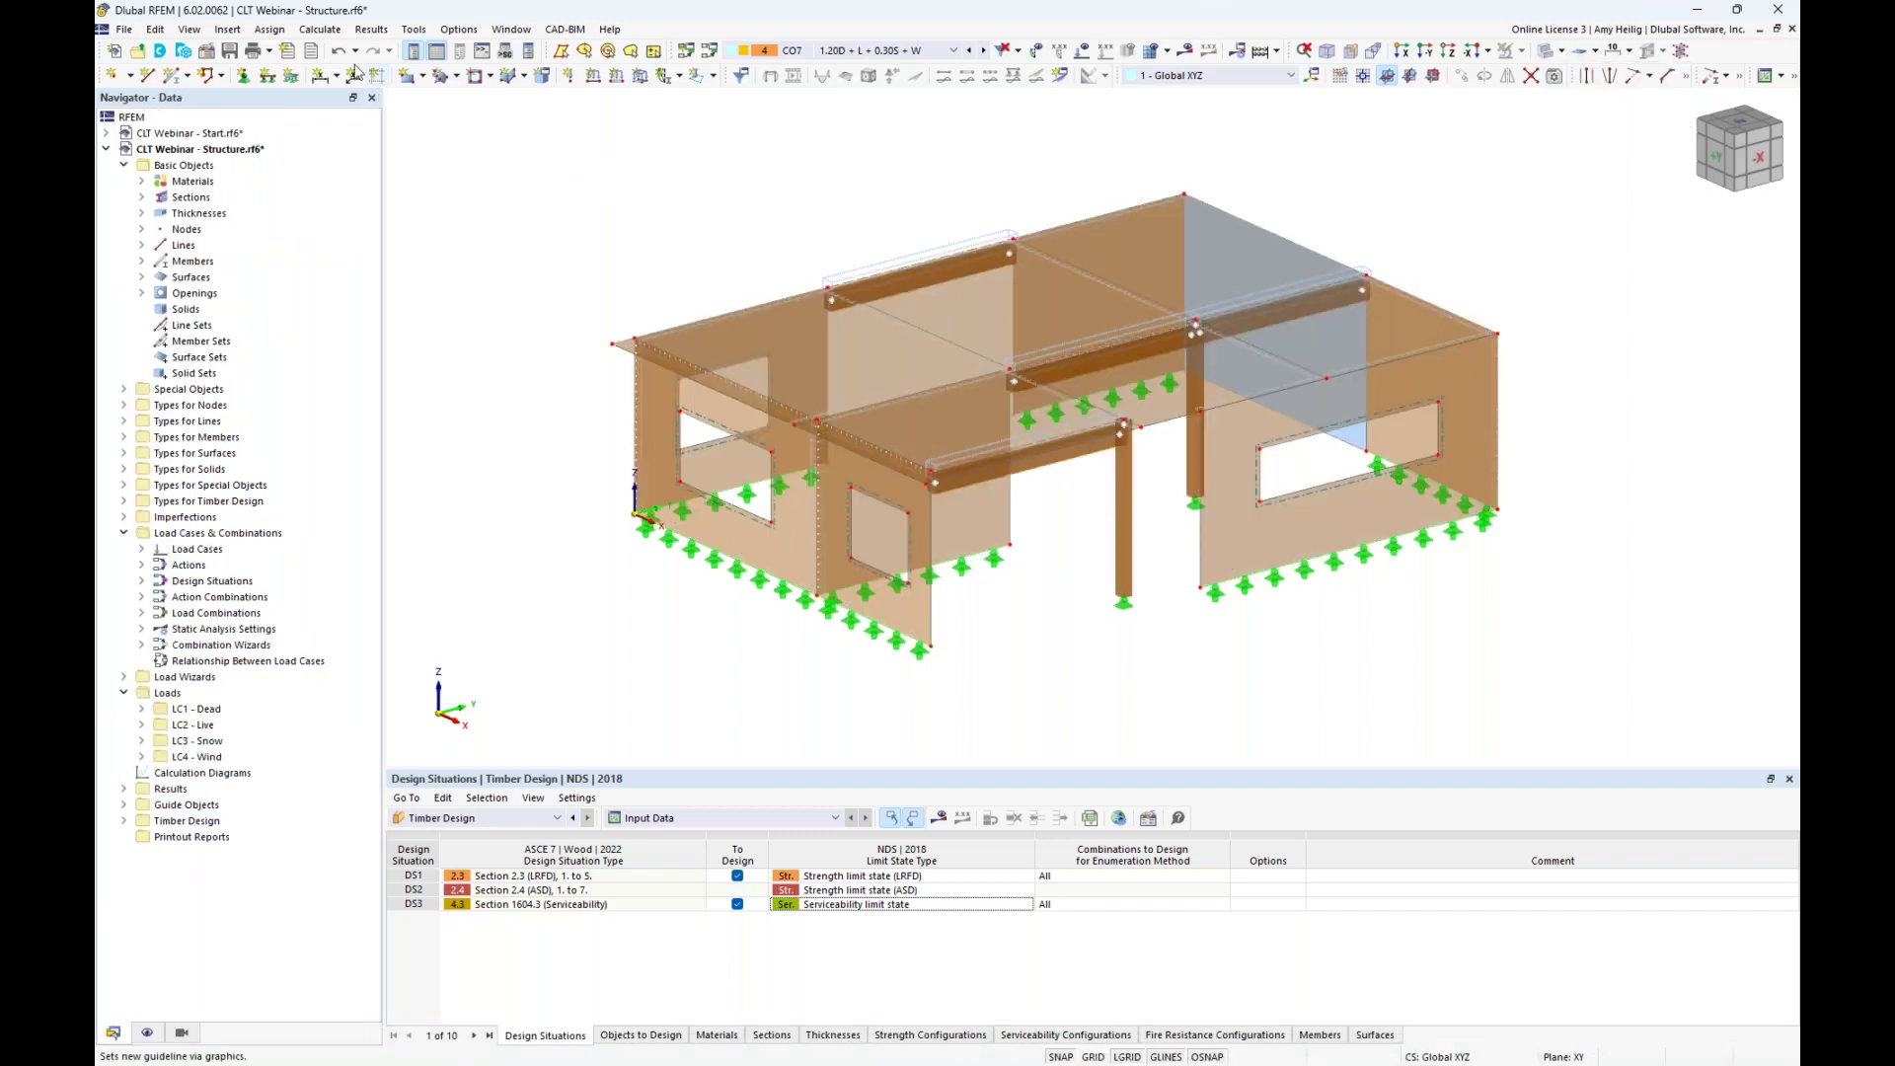
{"action": "left_click", "coordinate": [319, 29]}
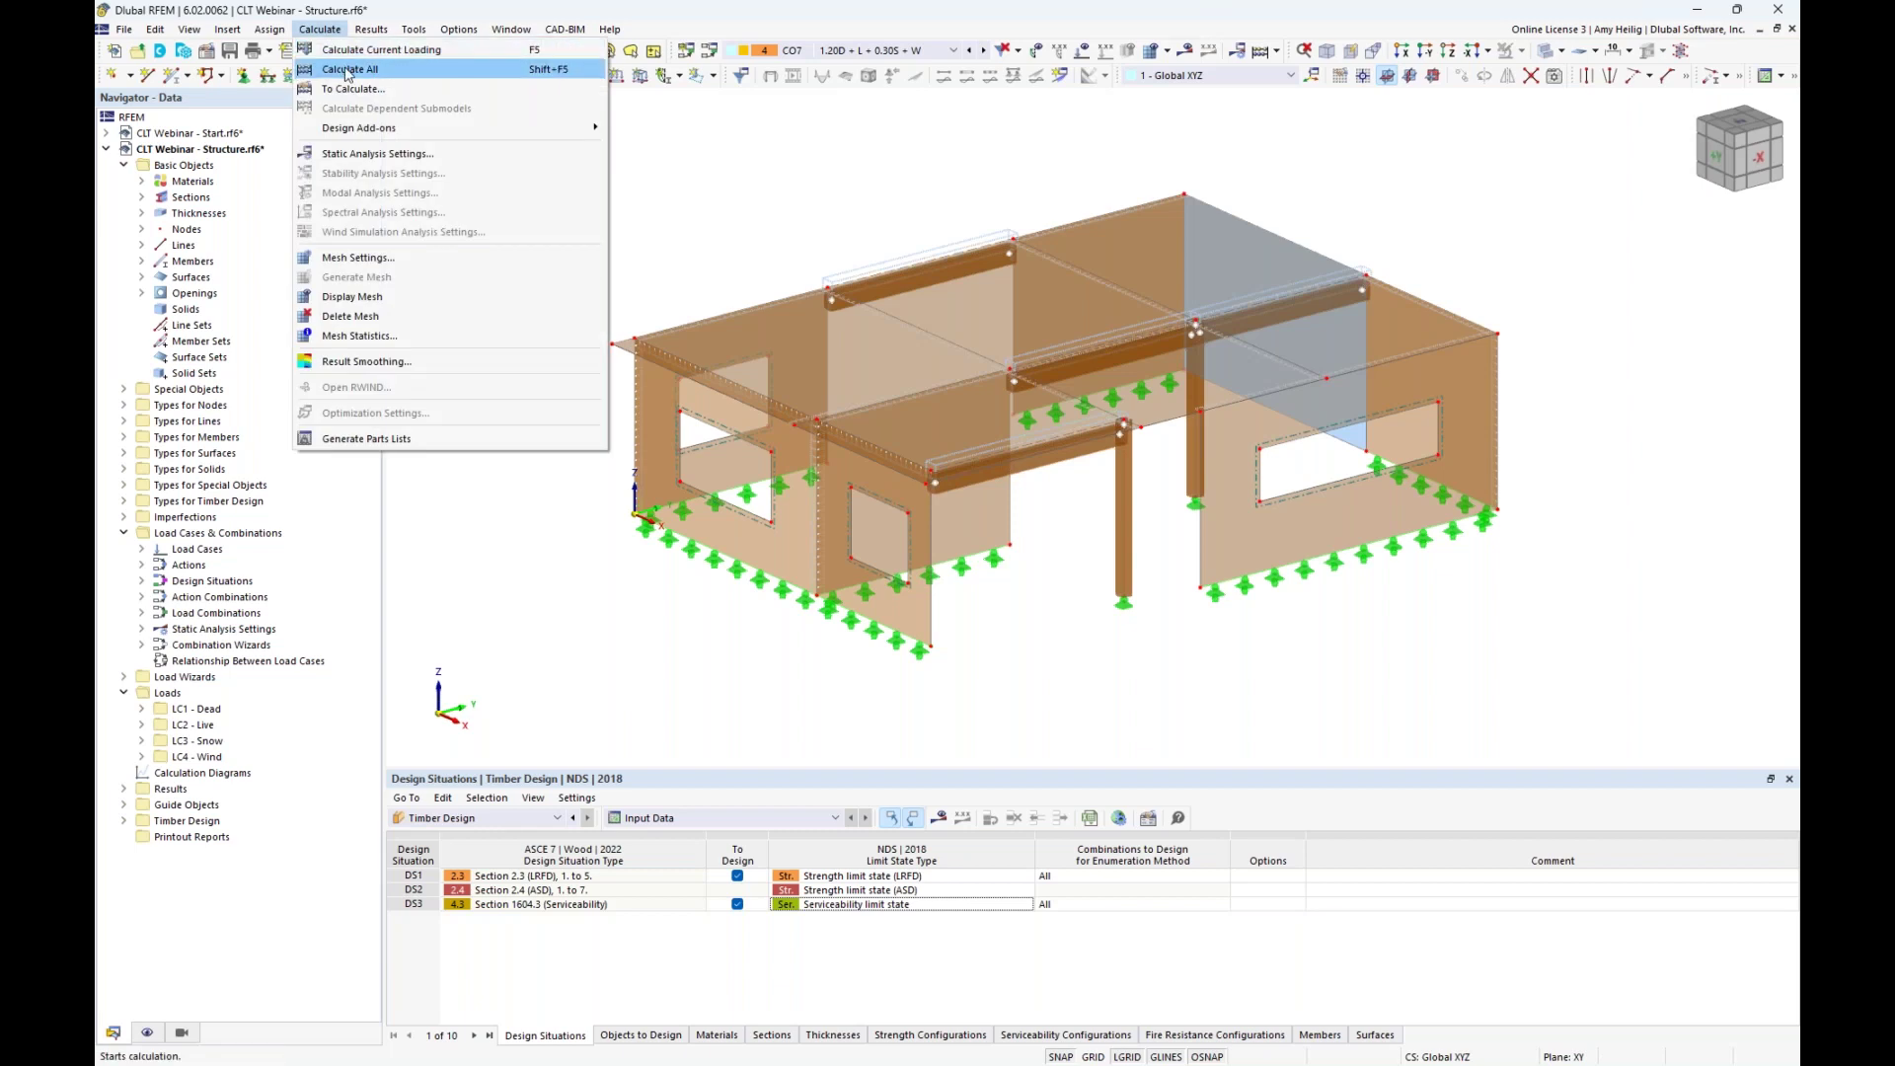
{"action": "left_click", "coordinate": [347, 68]}
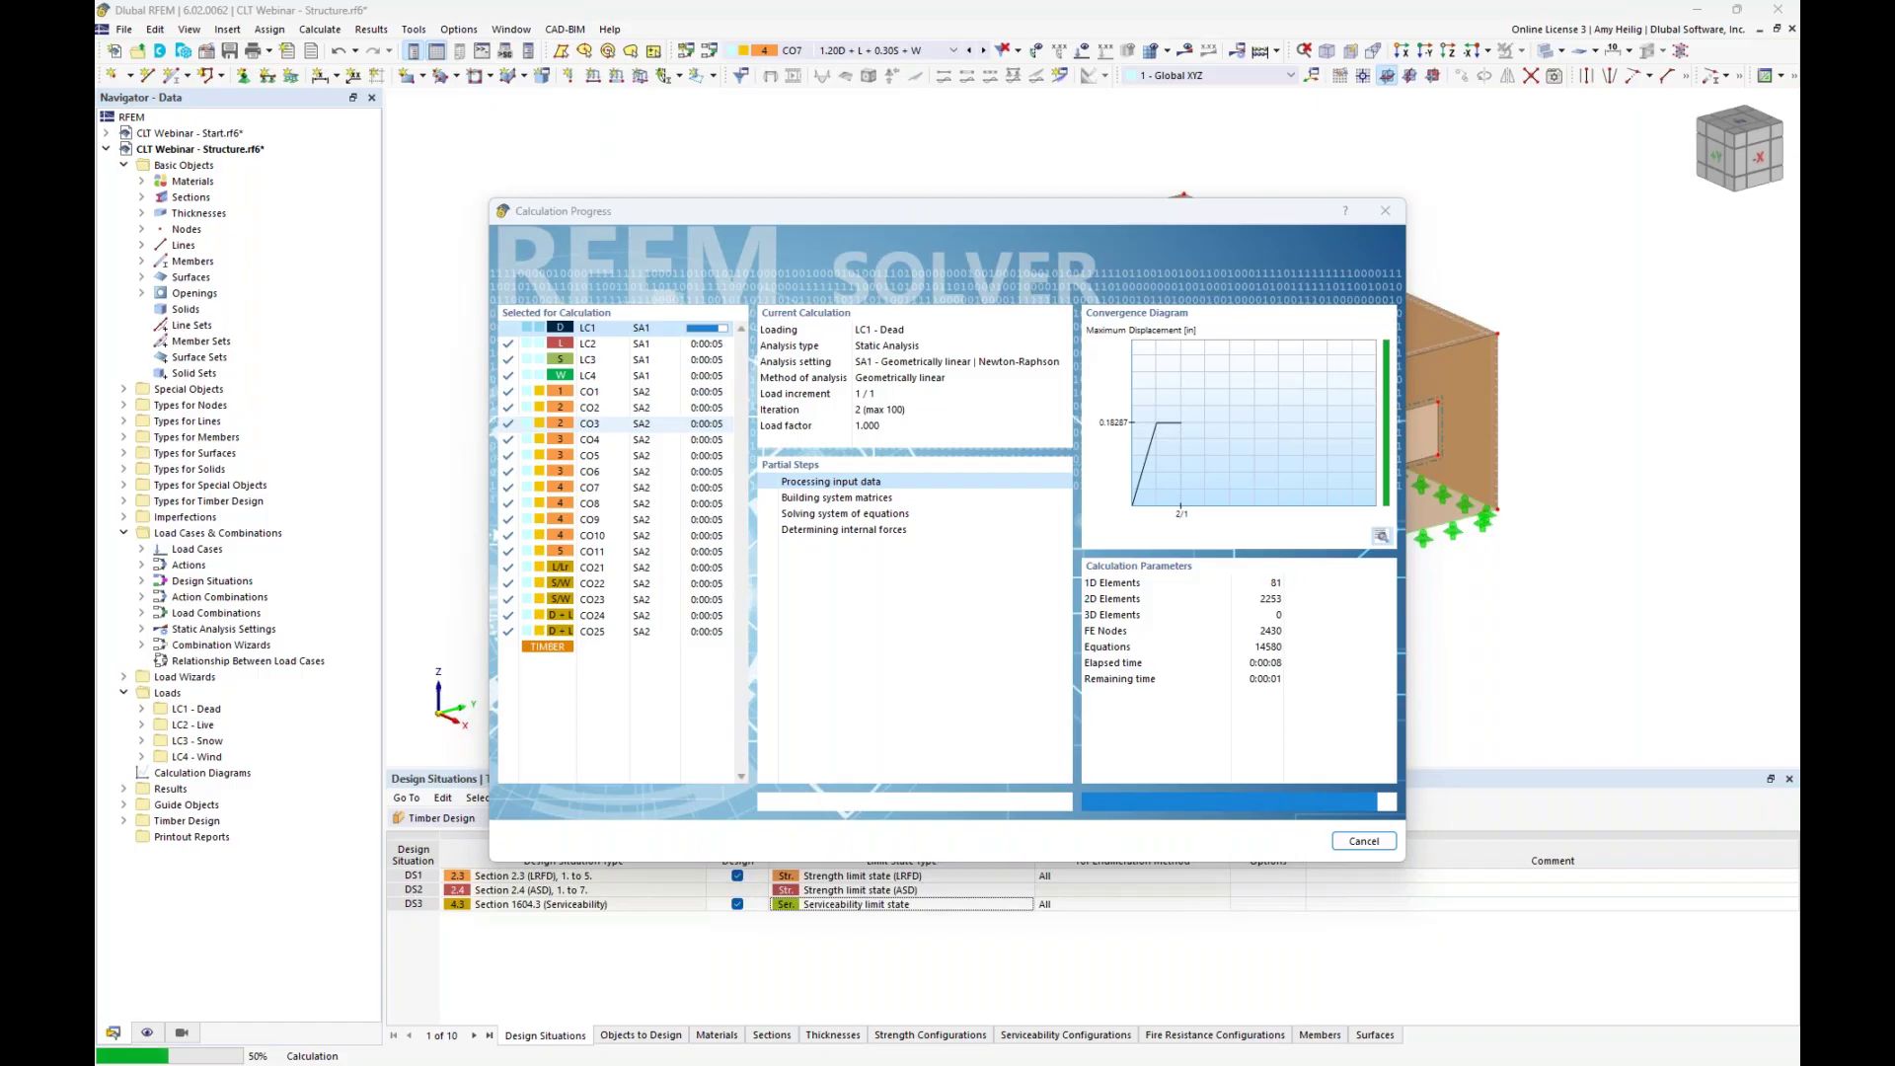
{"action": "key", "text": "super+Tab"}
{"action": "left_click", "coordinate": [928, 310]}
{"action": "key", "text": "Right"}
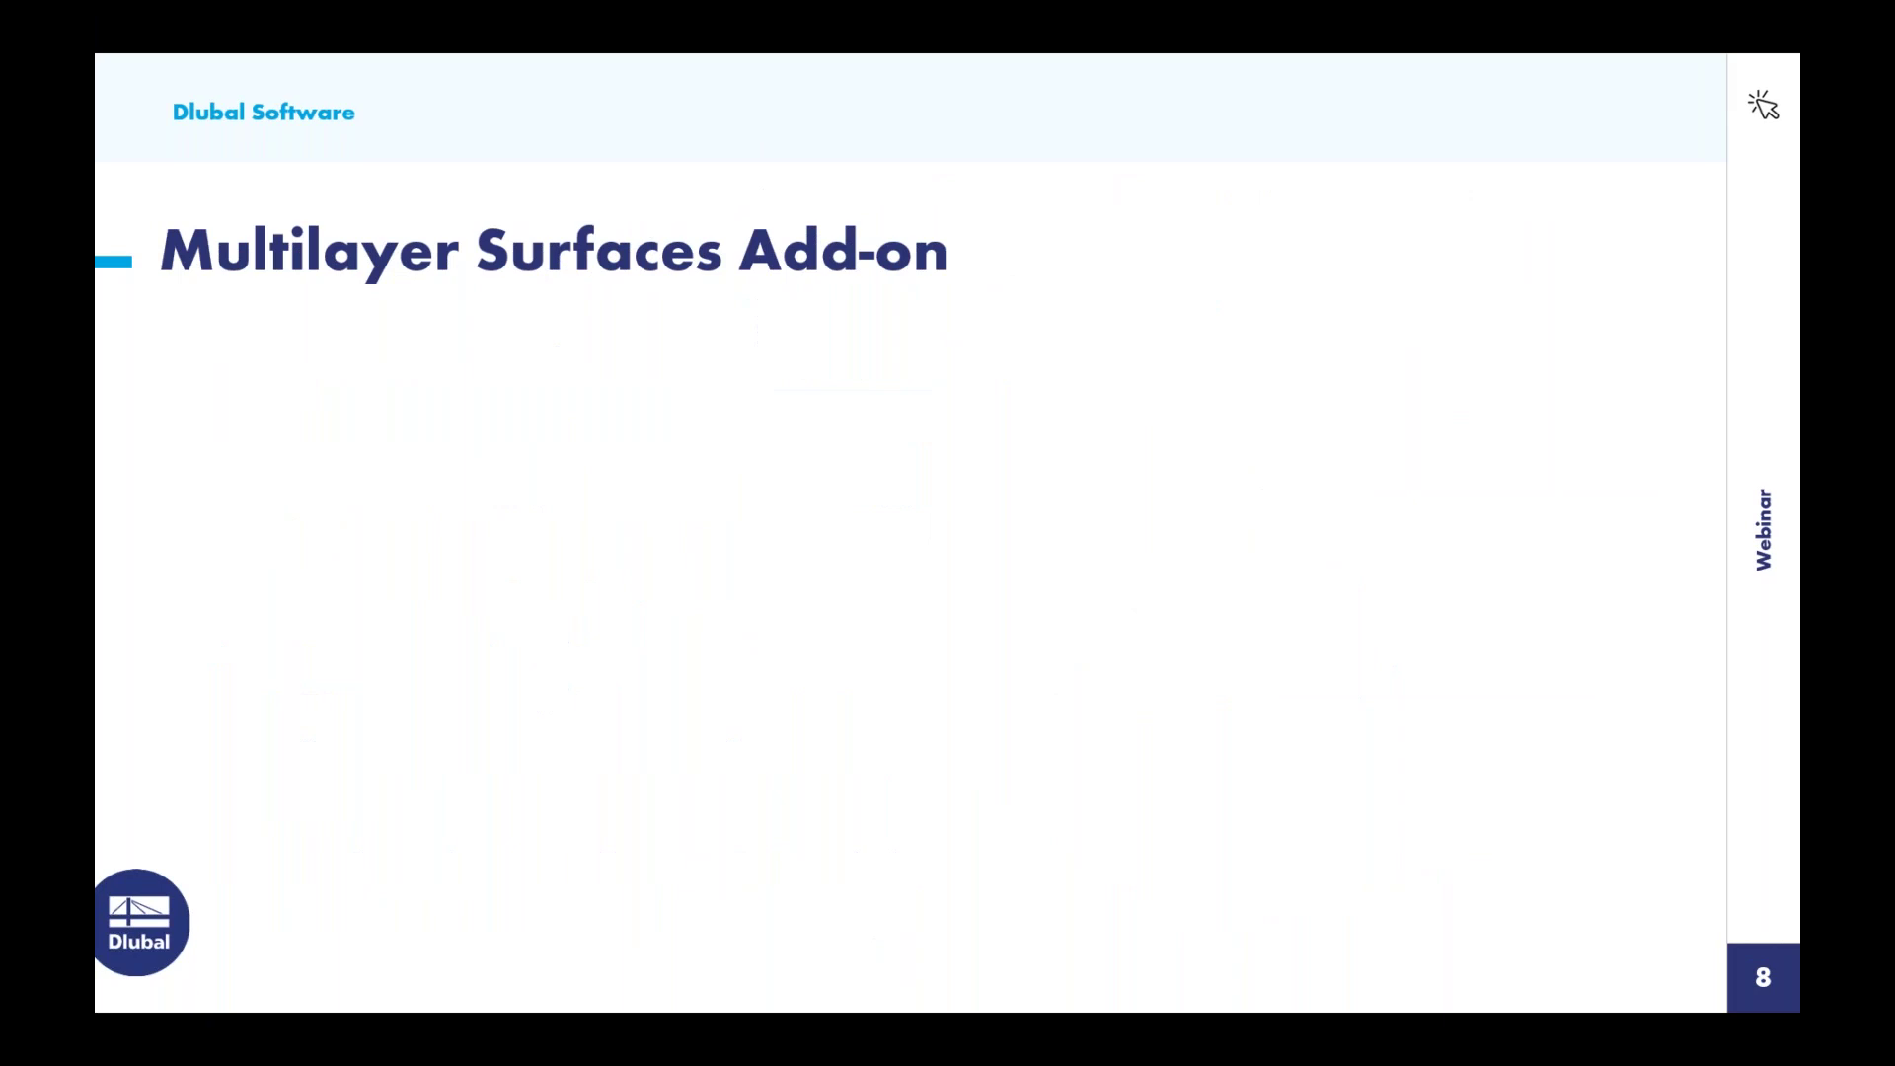
{"action": "key", "text": "Right"}
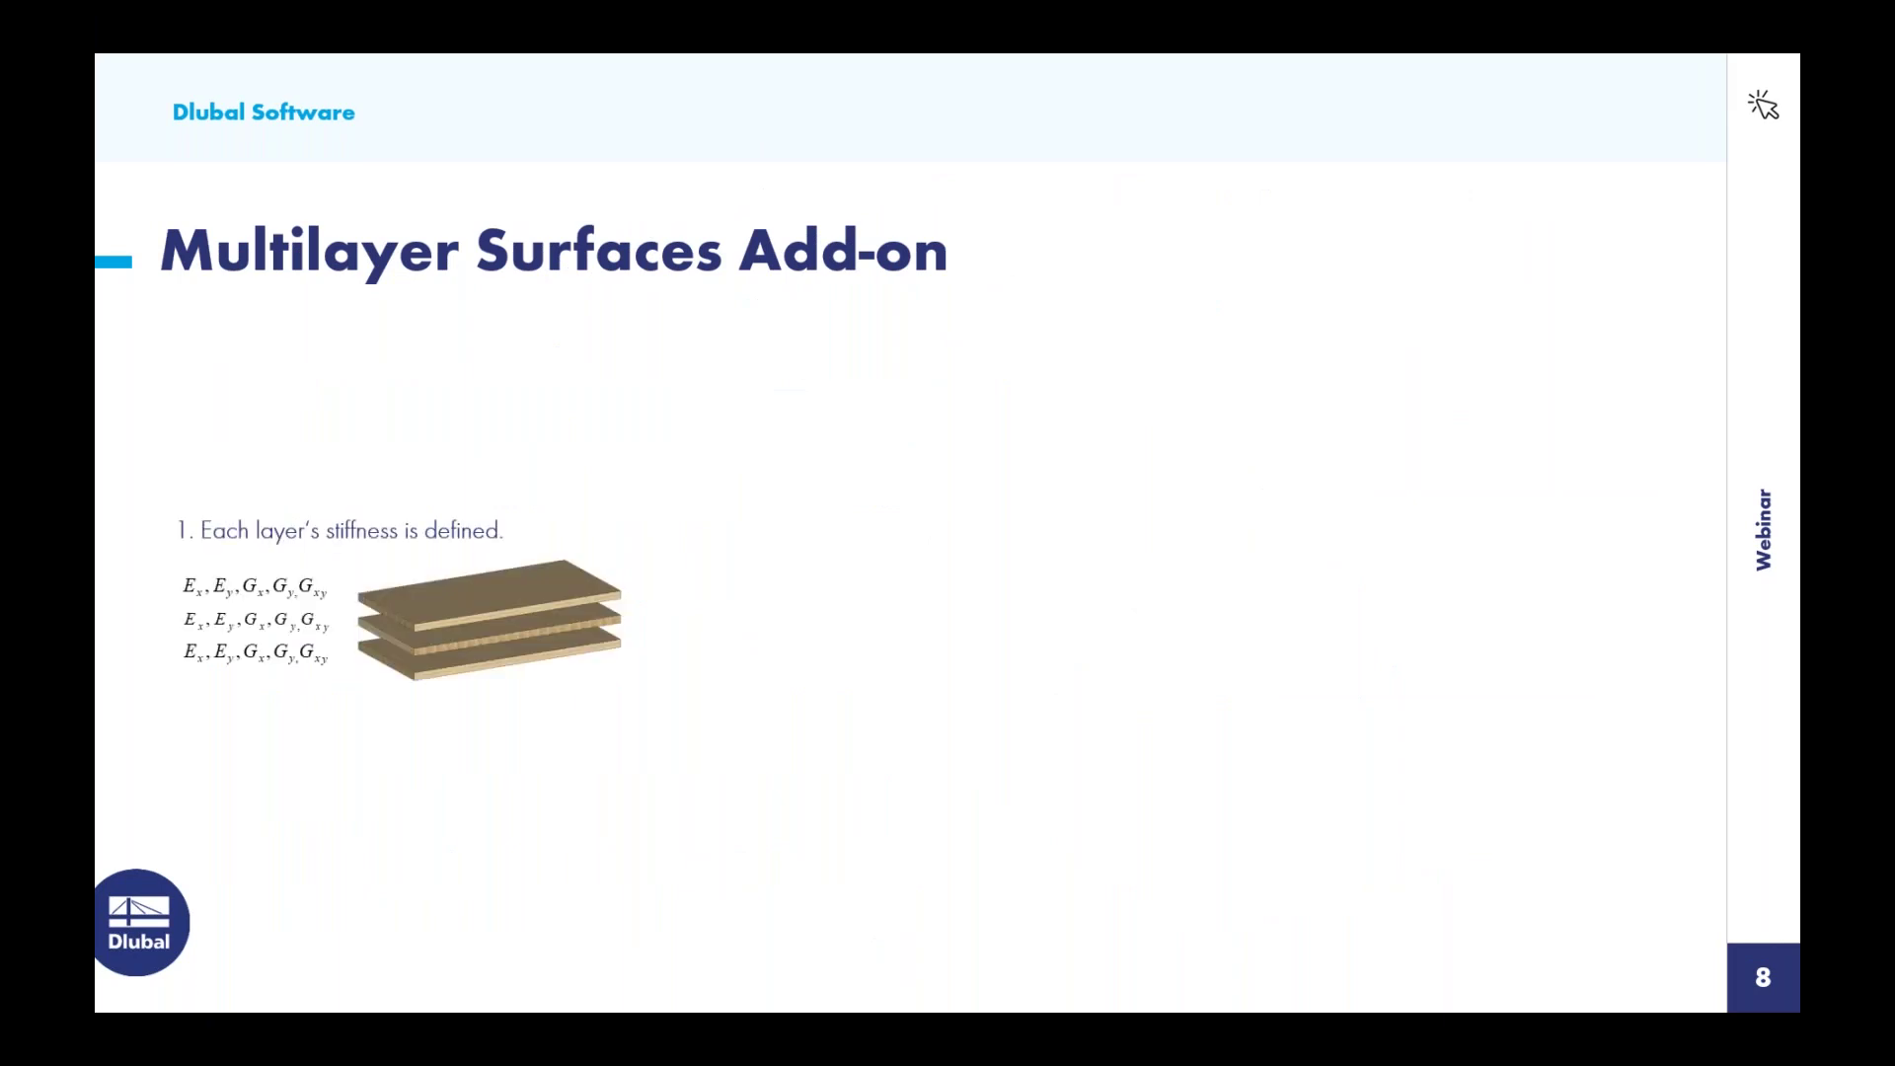
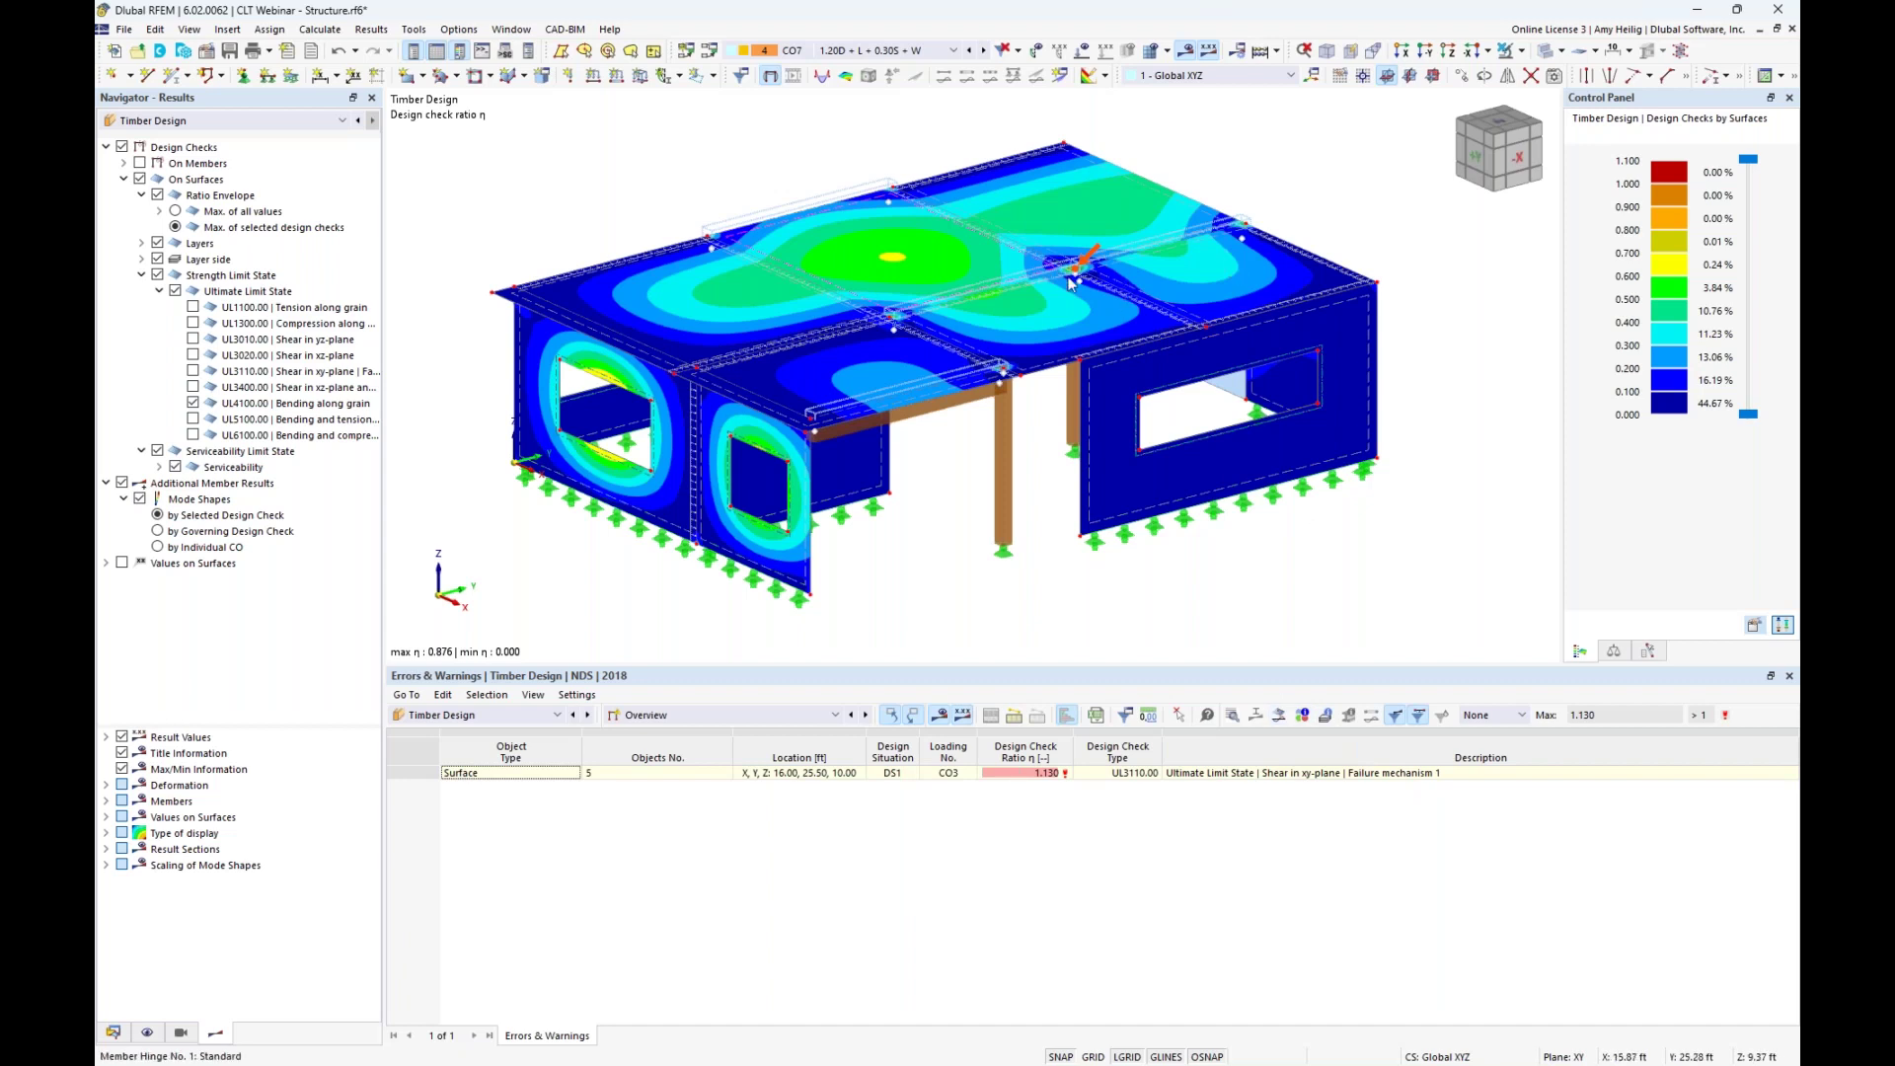
Limit the surface design check results to UL3110.00 Shear in xy-plane, turning off bending along grain and the serviceability checks.
{"action": "middle_click_drag", "start_coordinate": [1065, 520], "coordinate": [1069, 503], "text": "ctrl"}
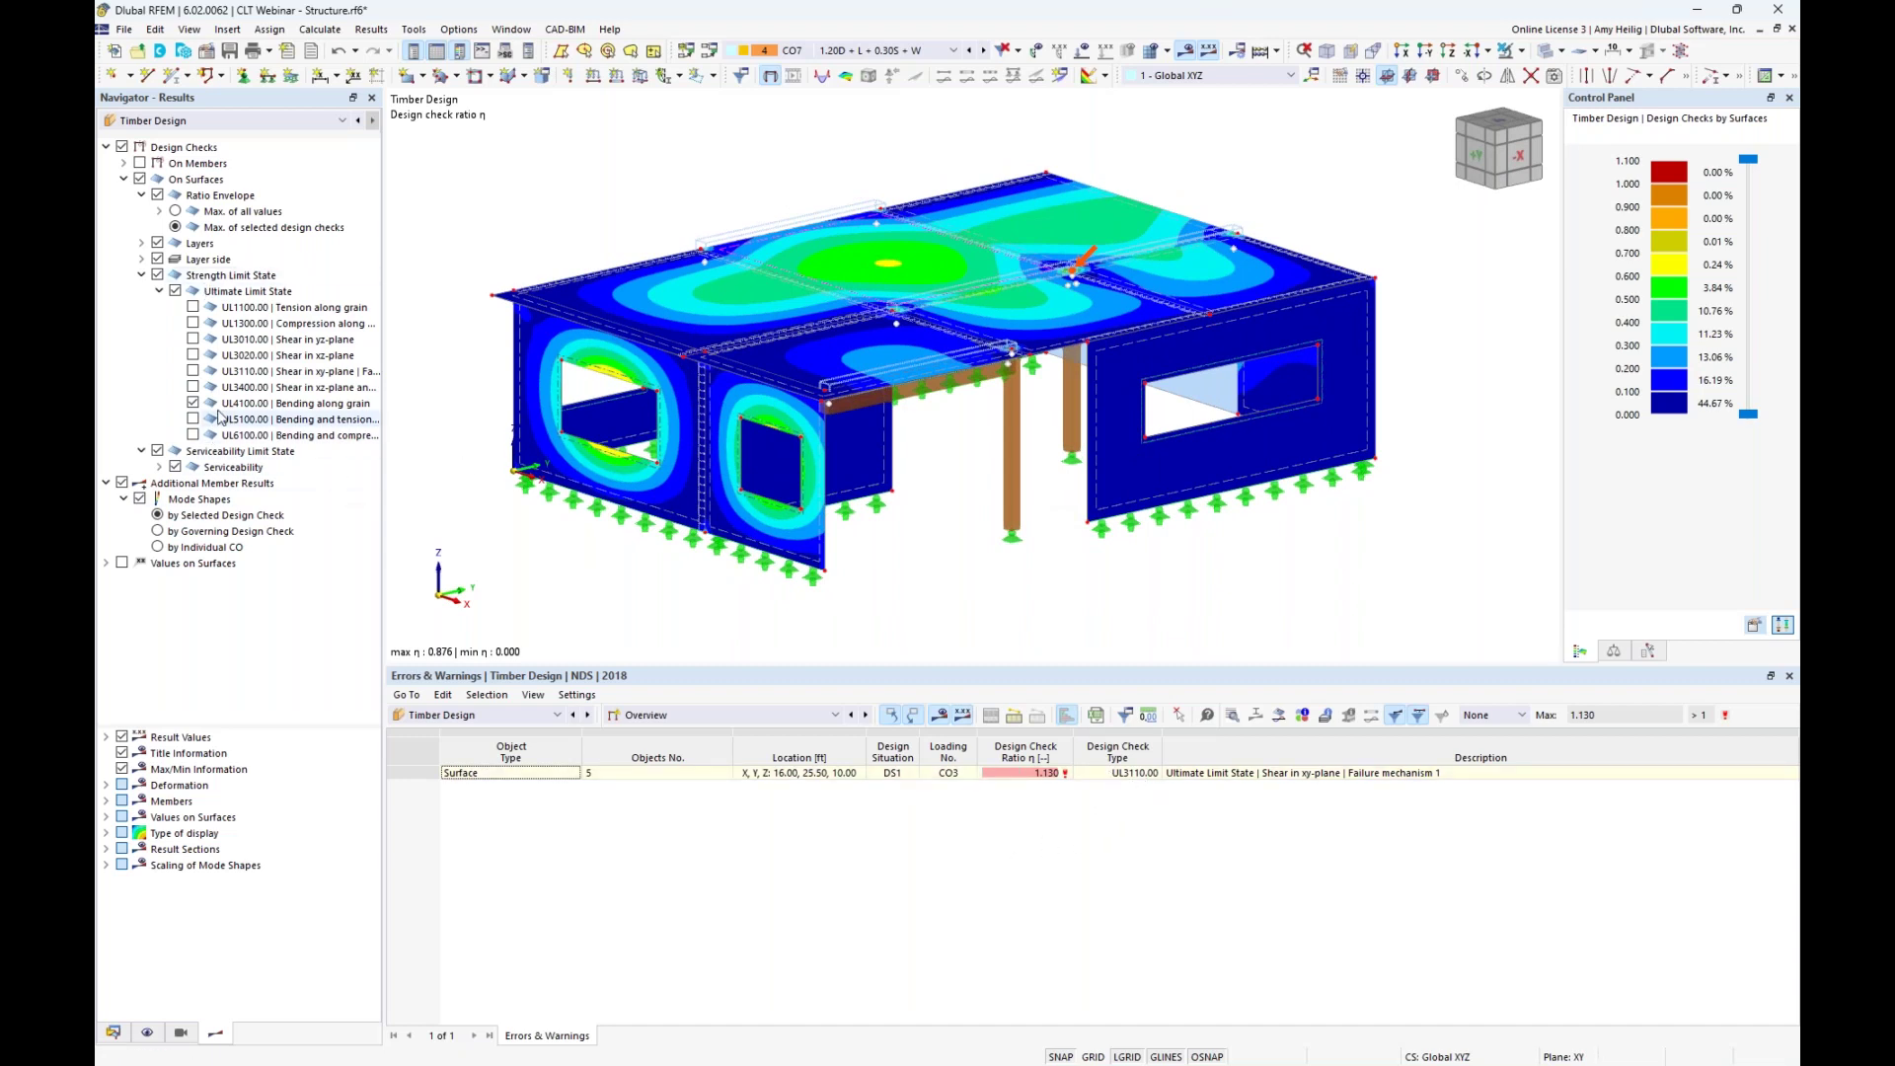
{"action": "left_click", "coordinate": [193, 339]}
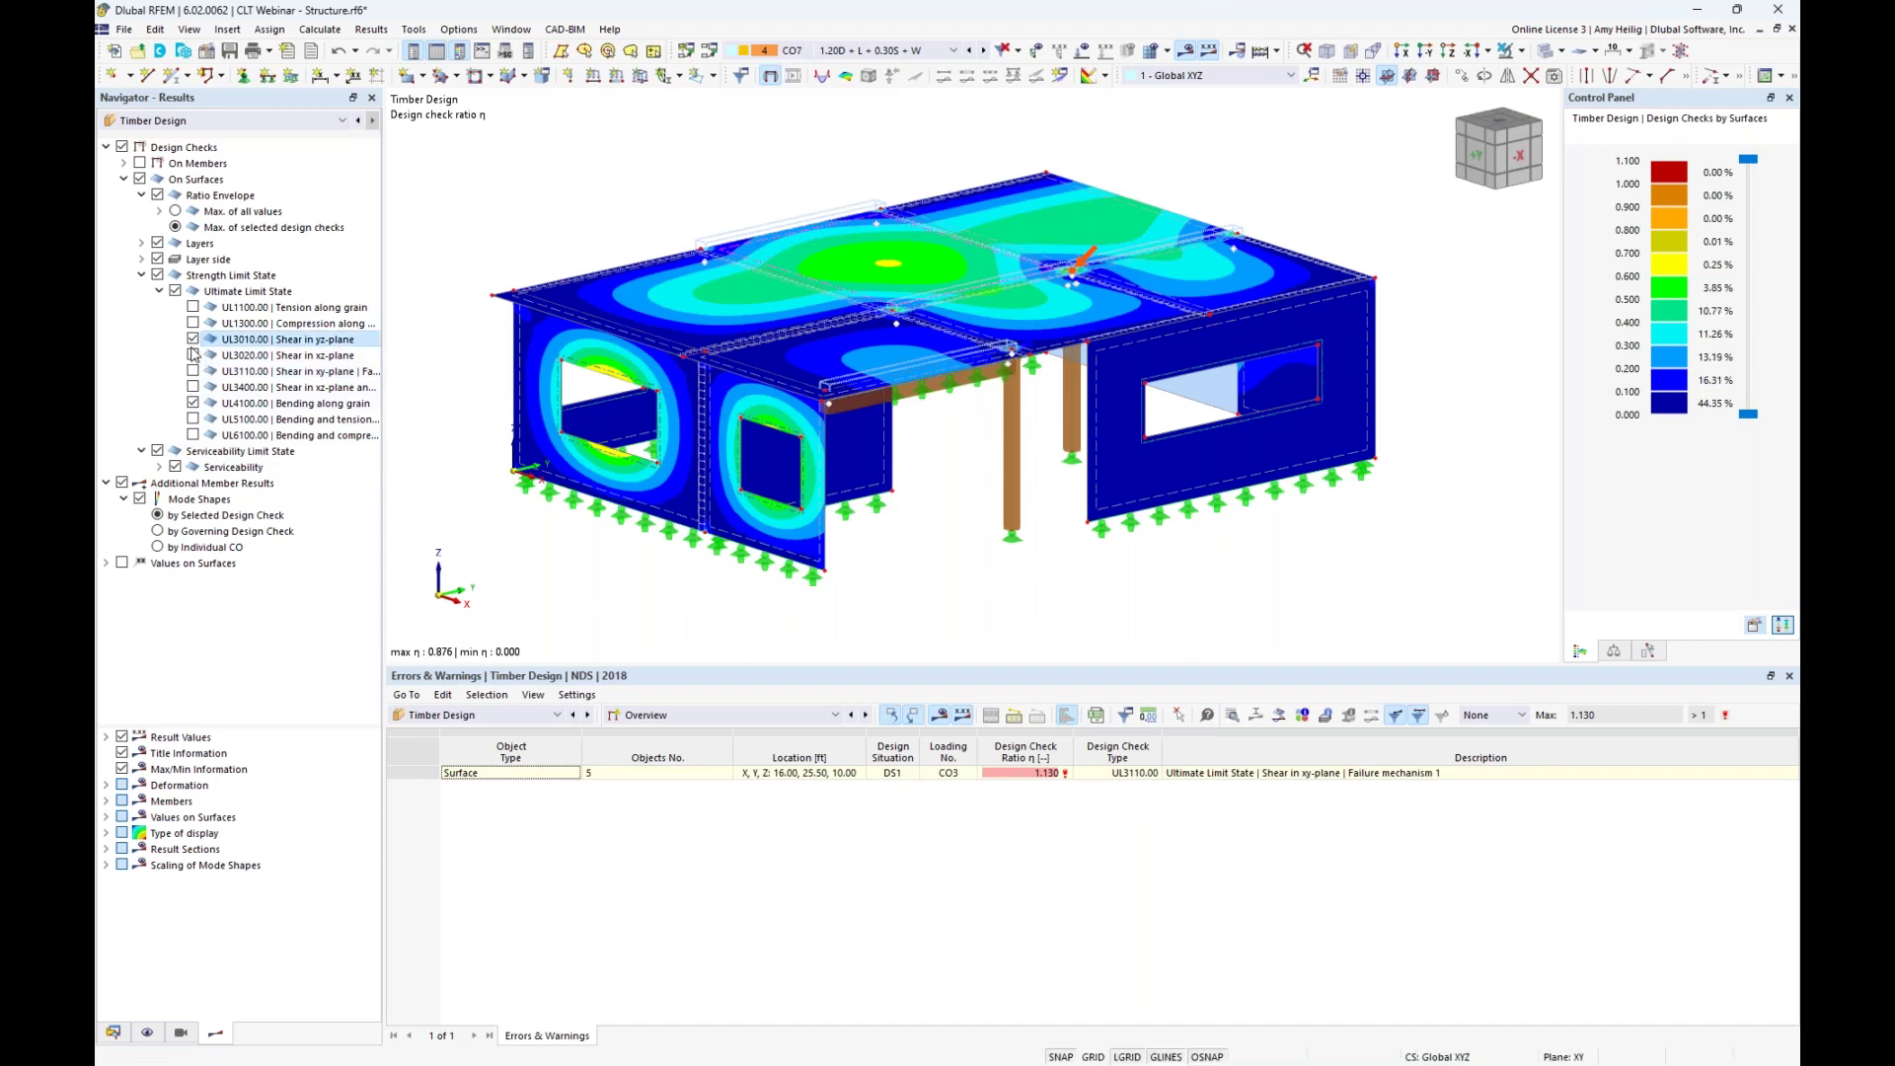
{"action": "left_click", "coordinate": [194, 371]}
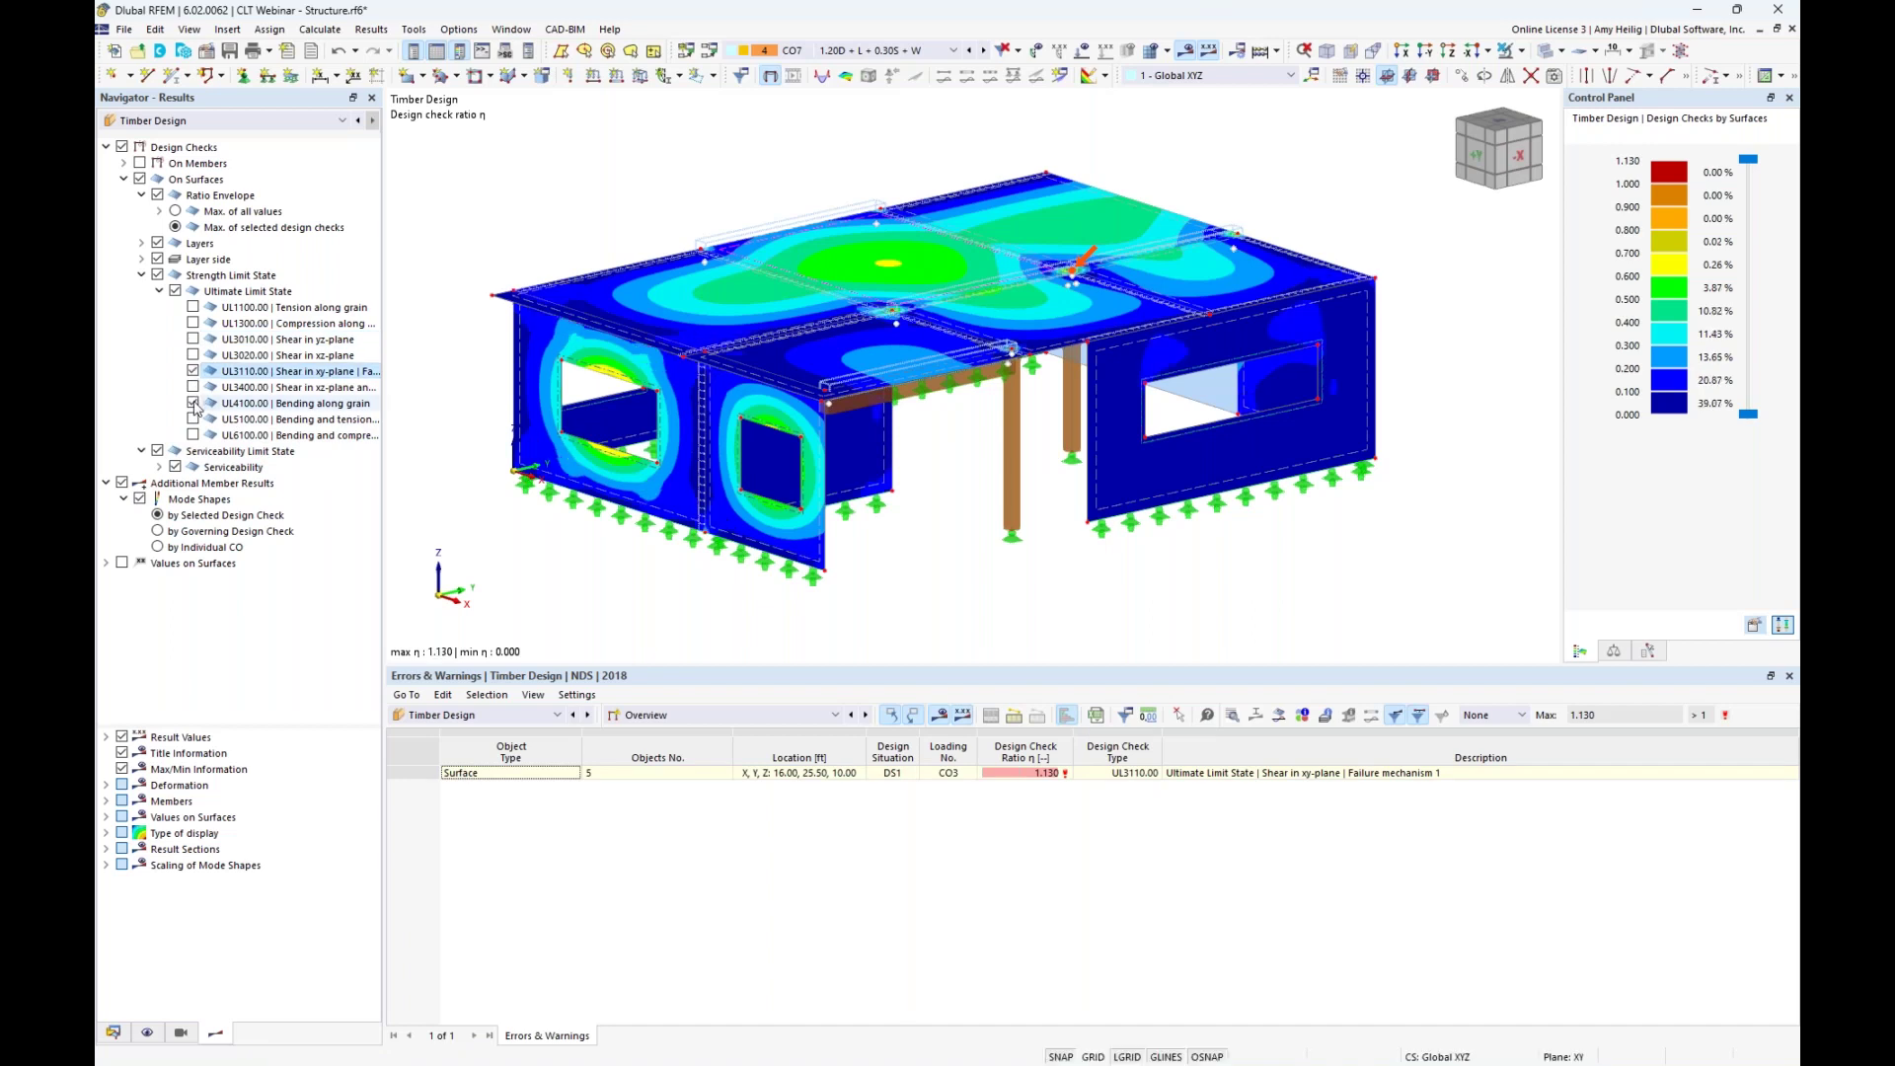
{"action": "left_click", "coordinate": [194, 403]}
{"action": "left_click", "coordinate": [158, 451]}
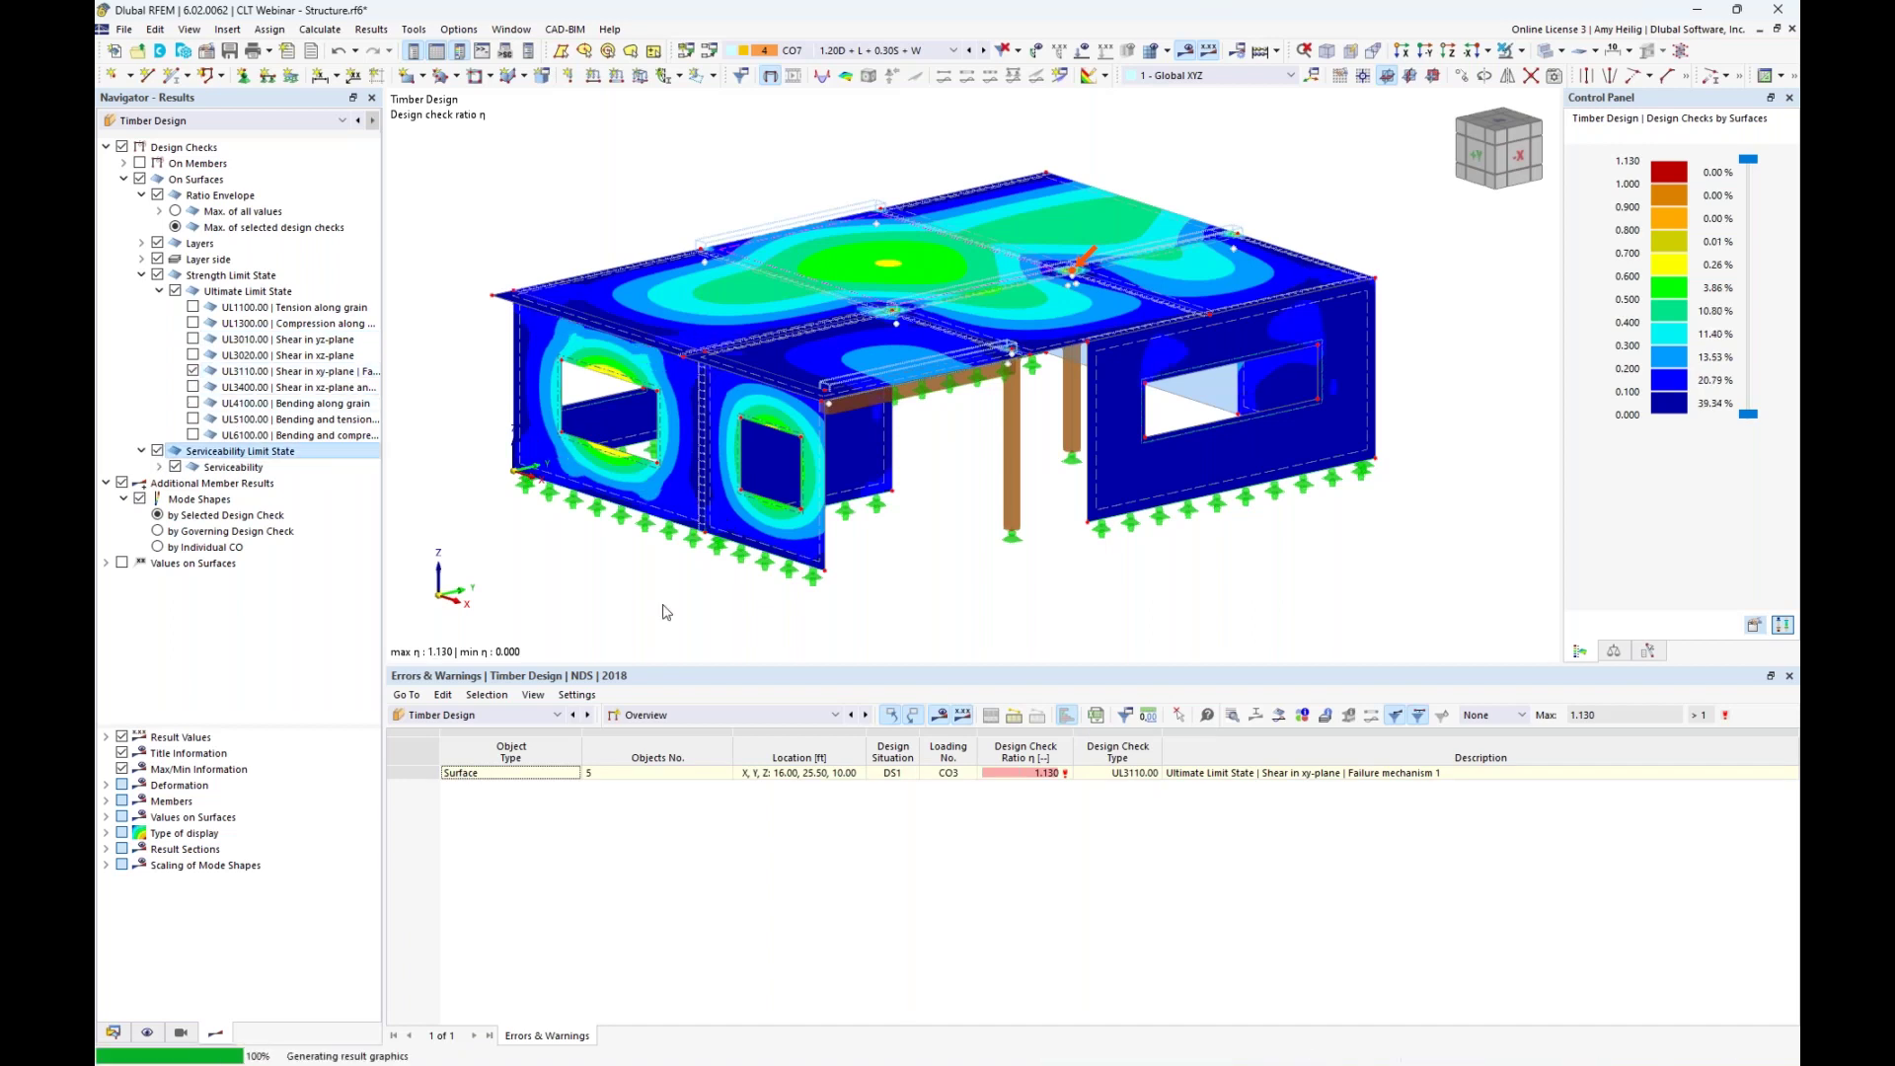
Hide the line hinges in the model display.
{"action": "left_click", "coordinate": [147, 1033]}
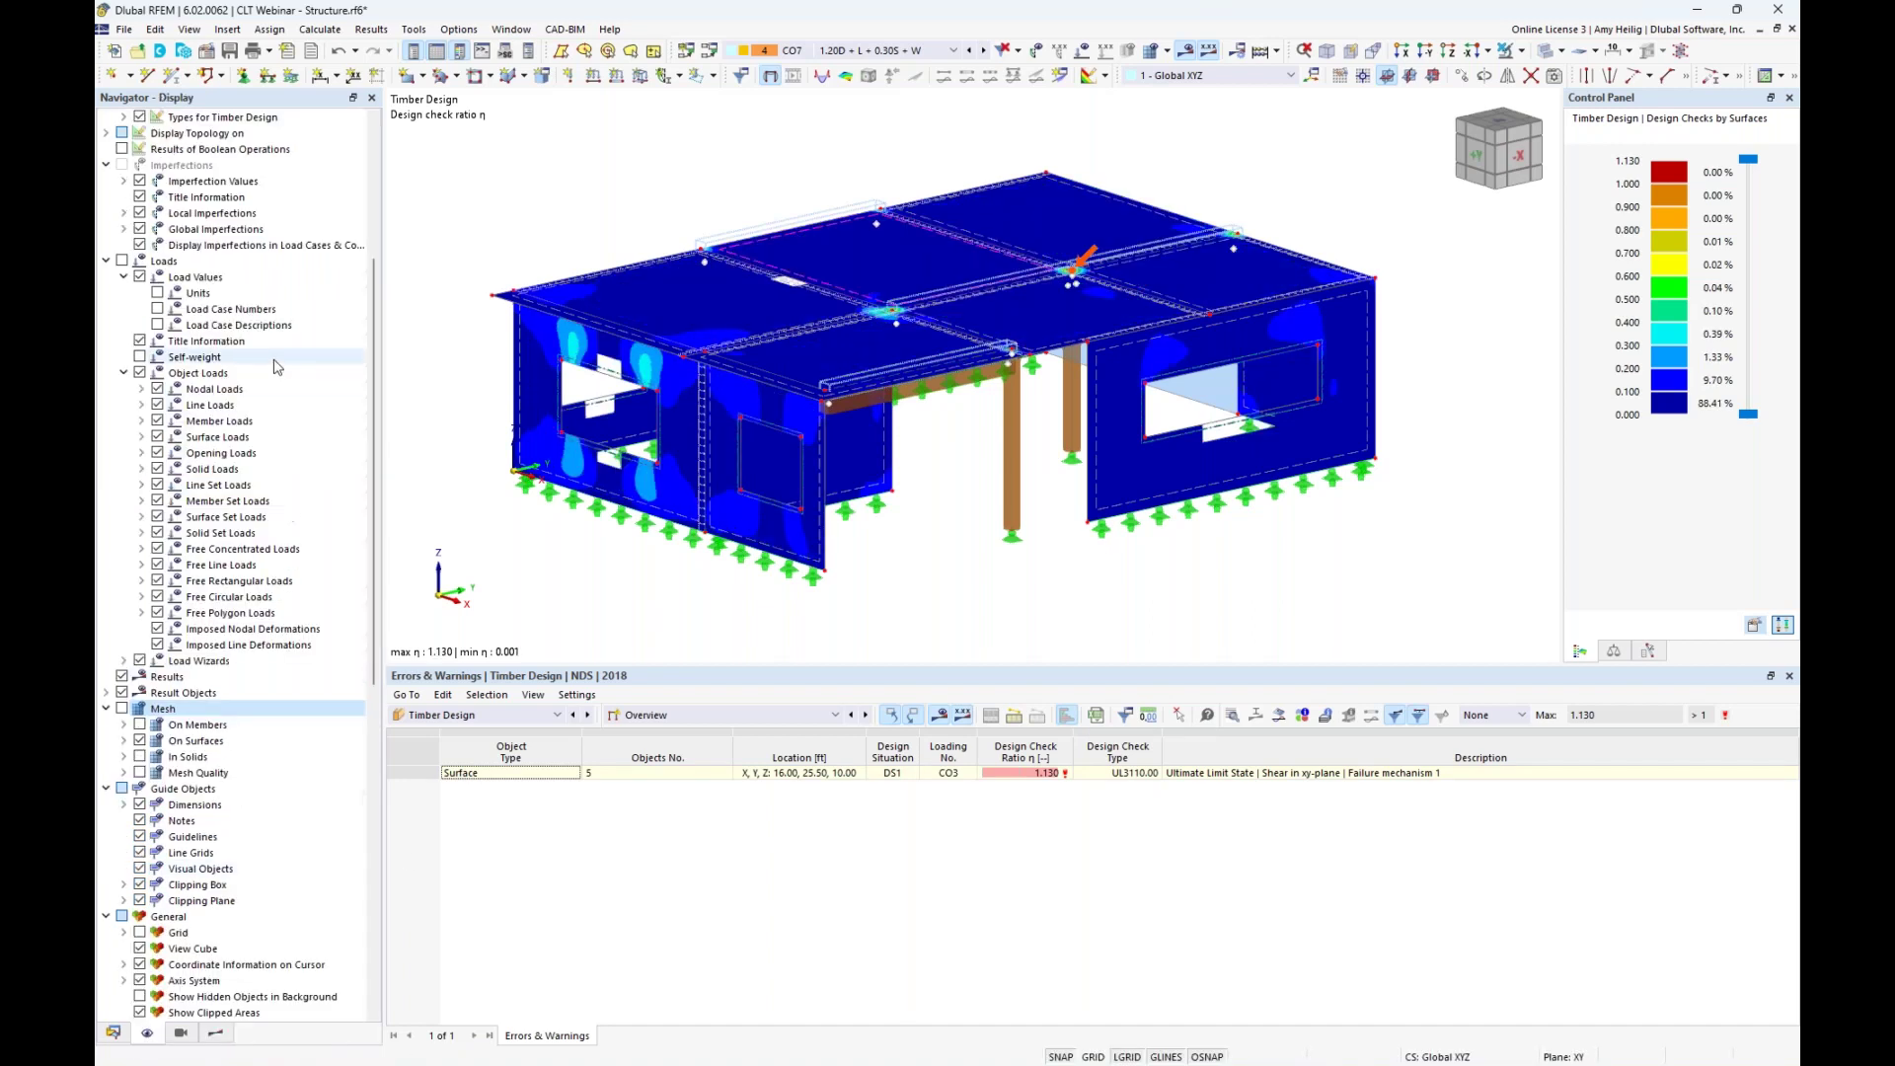
{"action": "scroll", "coordinate": [237, 362], "scroll_direction": "up", "scroll_amount": 6}
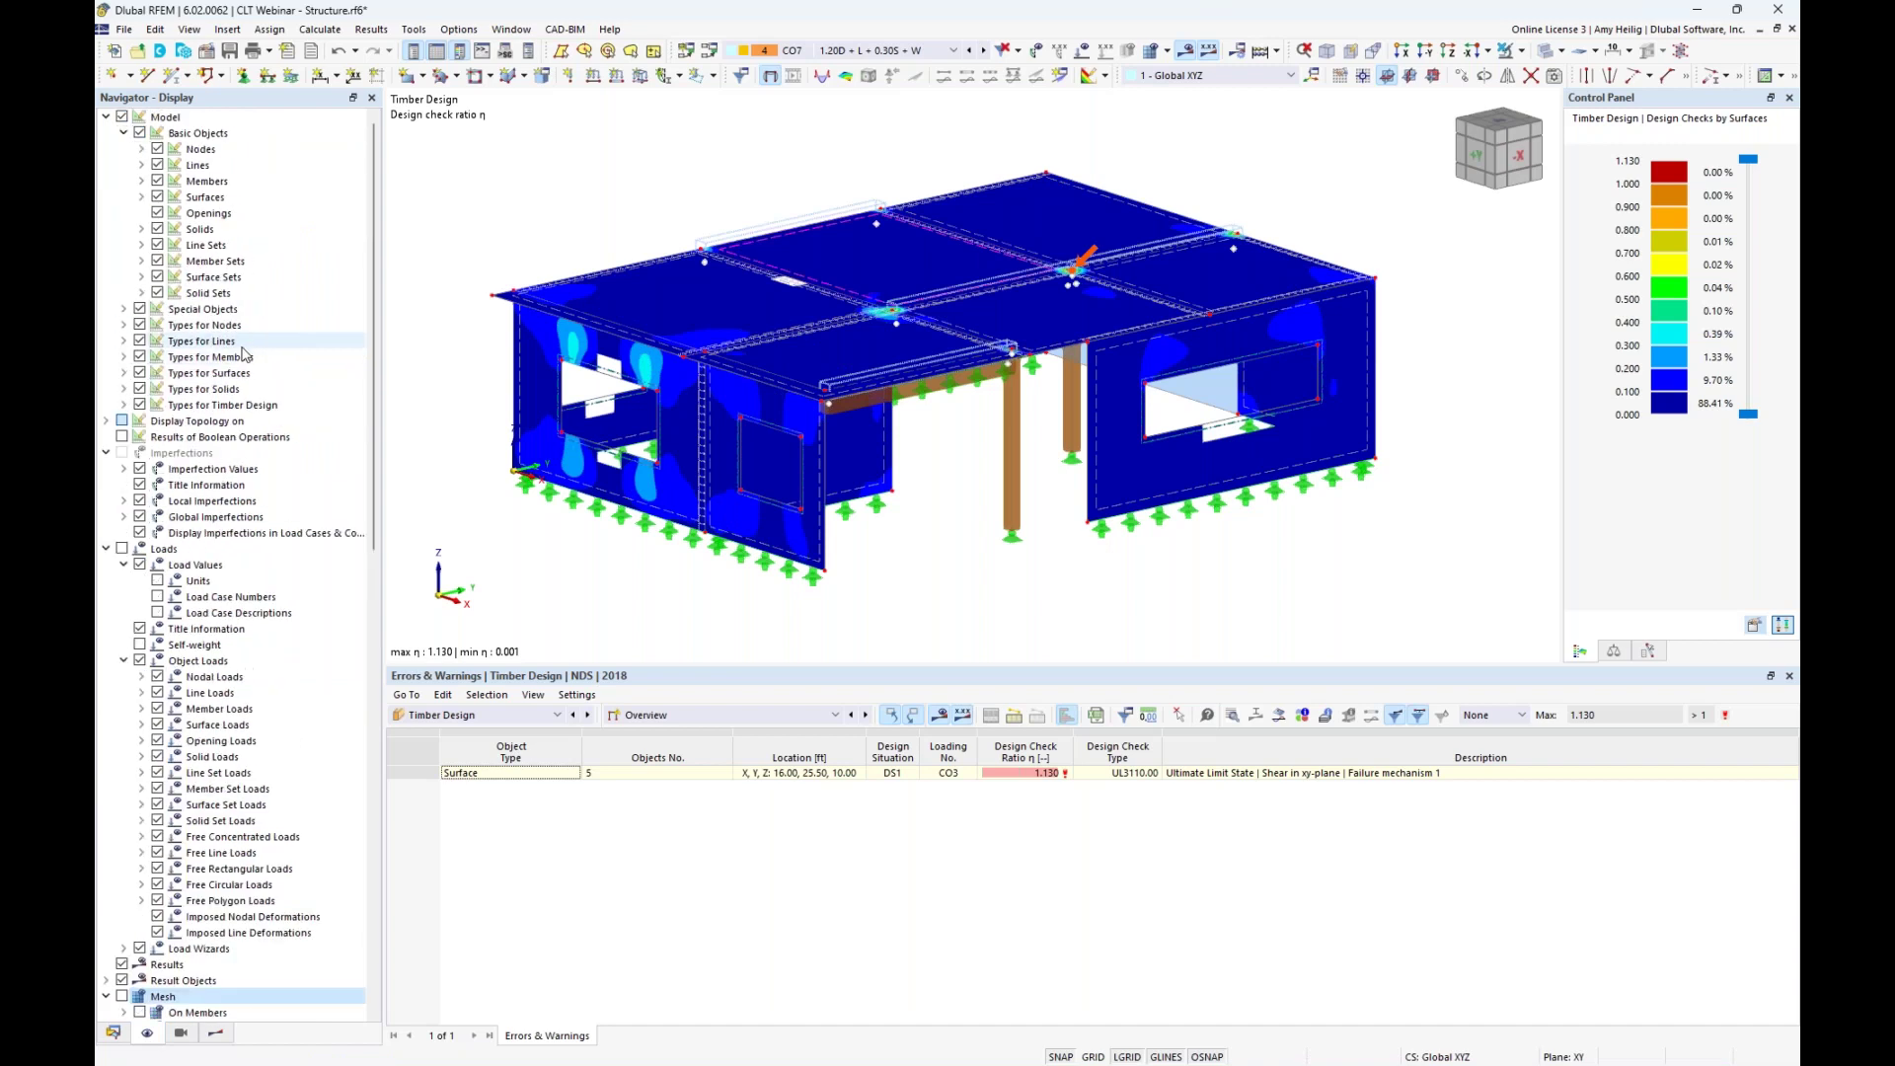
{"action": "left_click", "coordinate": [126, 343]}
{"action": "left_click", "coordinate": [157, 388]}
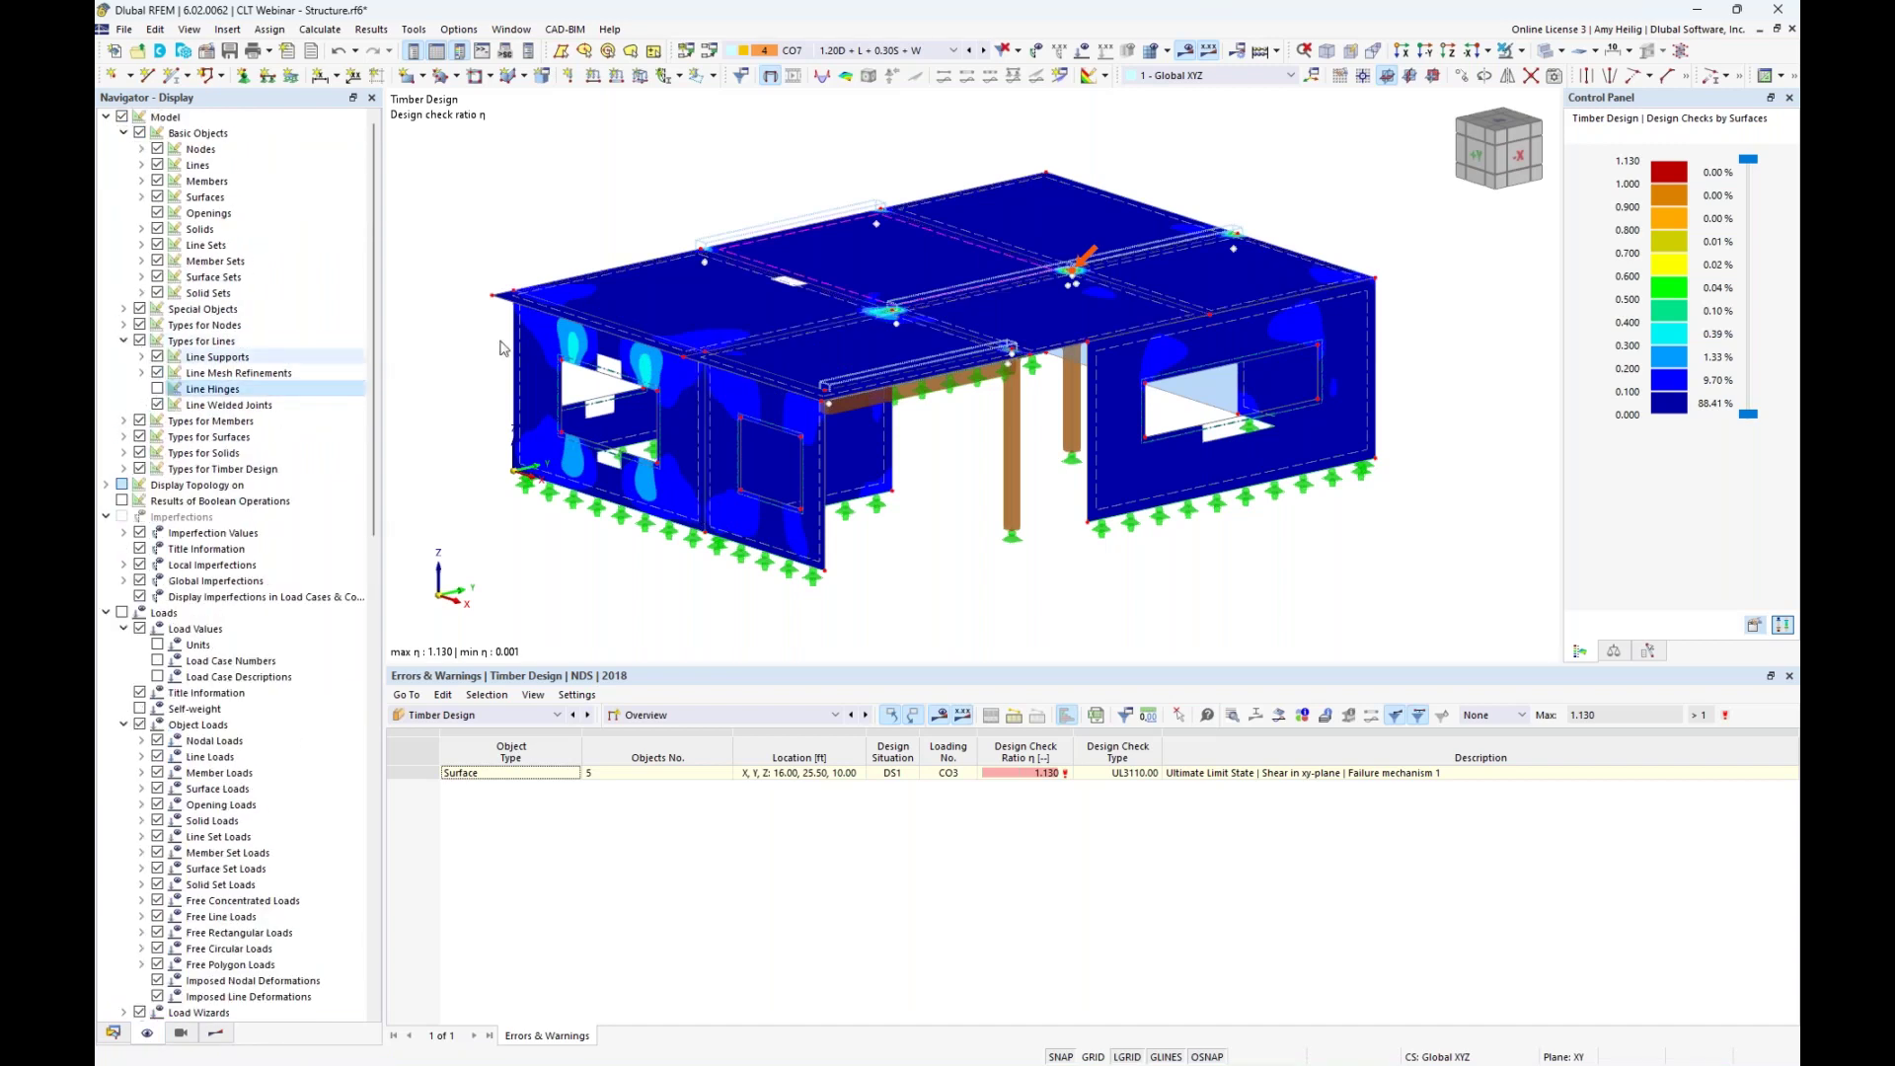
Examine the shear design ratio concentration at the marked roof location above the interior column.
{"action": "scroll", "coordinate": [1095, 282], "scroll_direction": "up", "scroll_amount": 6}
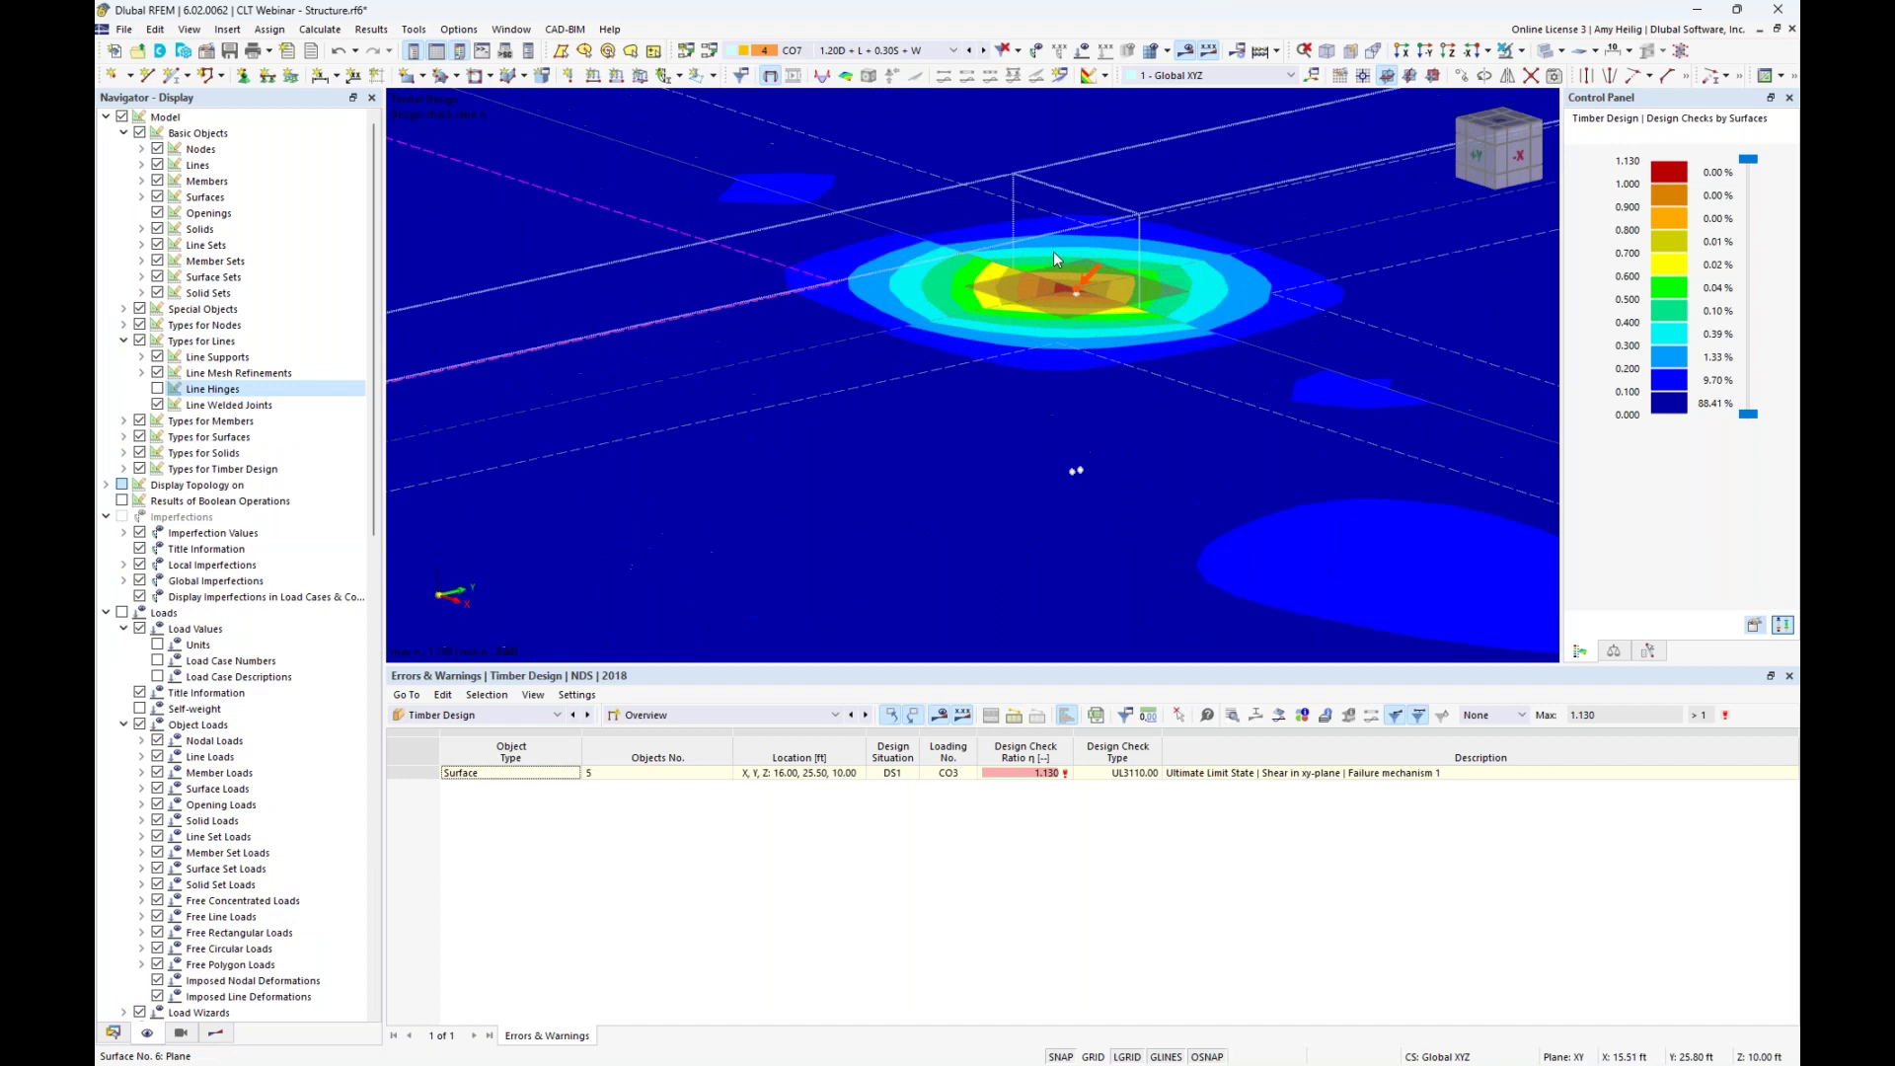
{"action": "scroll", "coordinate": [1052, 251], "scroll_direction": "up", "scroll_amount": 2}
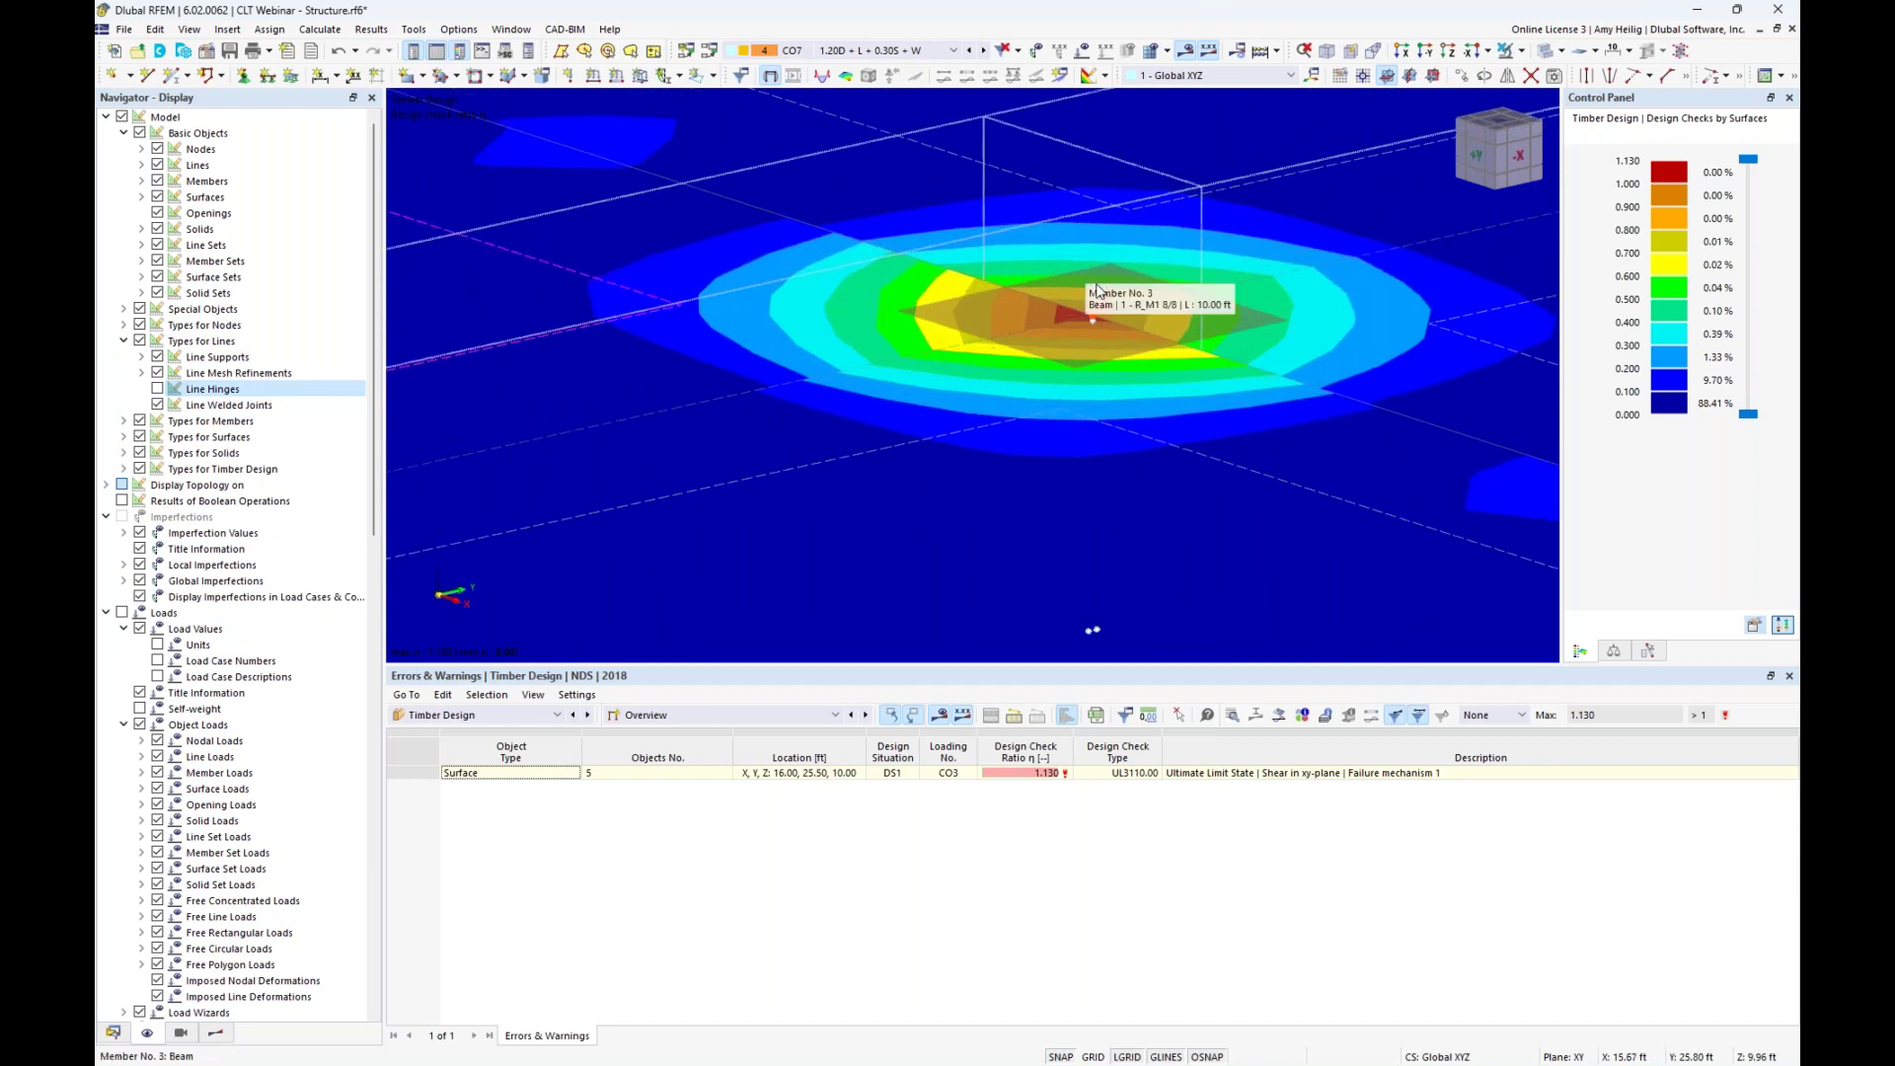
{"action": "scroll", "coordinate": [1155, 345], "scroll_direction": "down", "scroll_amount": 1}
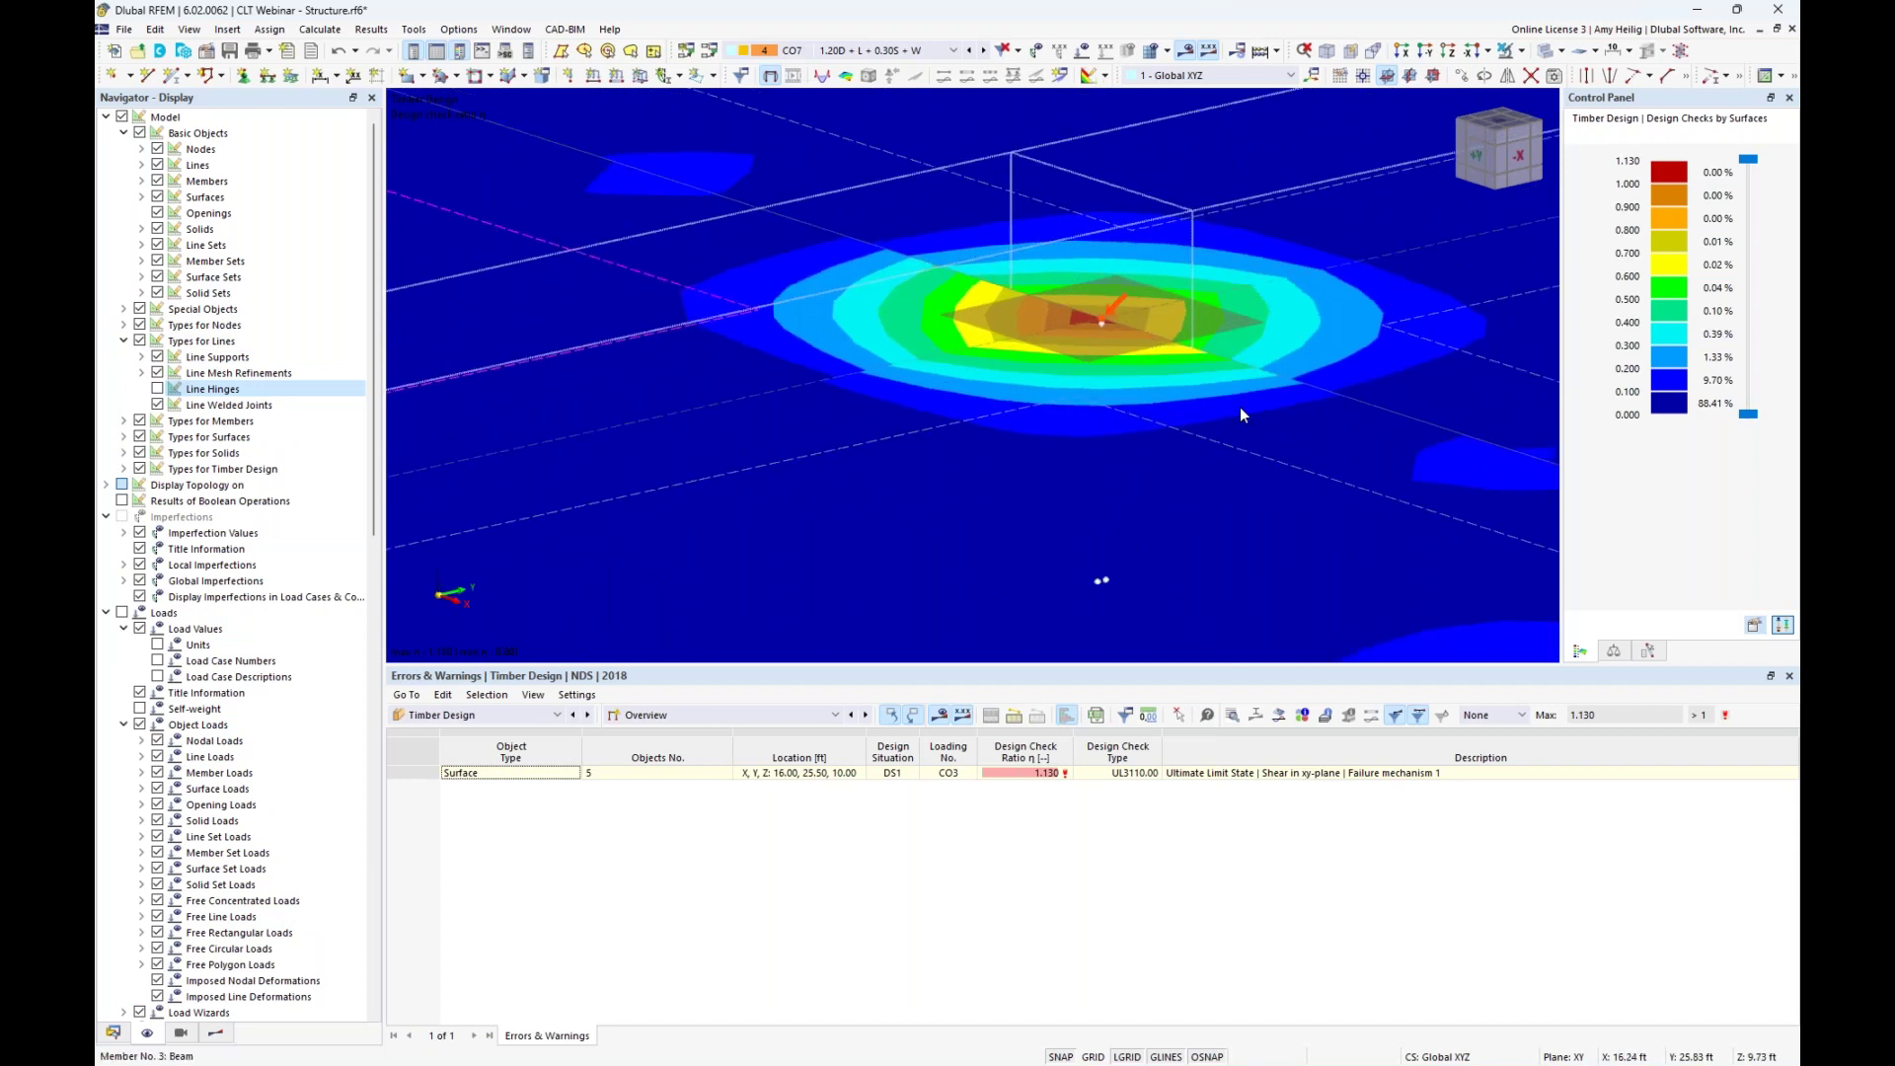
{"action": "middle_click_drag", "start_coordinate": [1239, 407], "coordinate": [1185, 402]}
{"action": "scroll", "coordinate": [1185, 402], "scroll_direction": "down", "scroll_amount": 1}
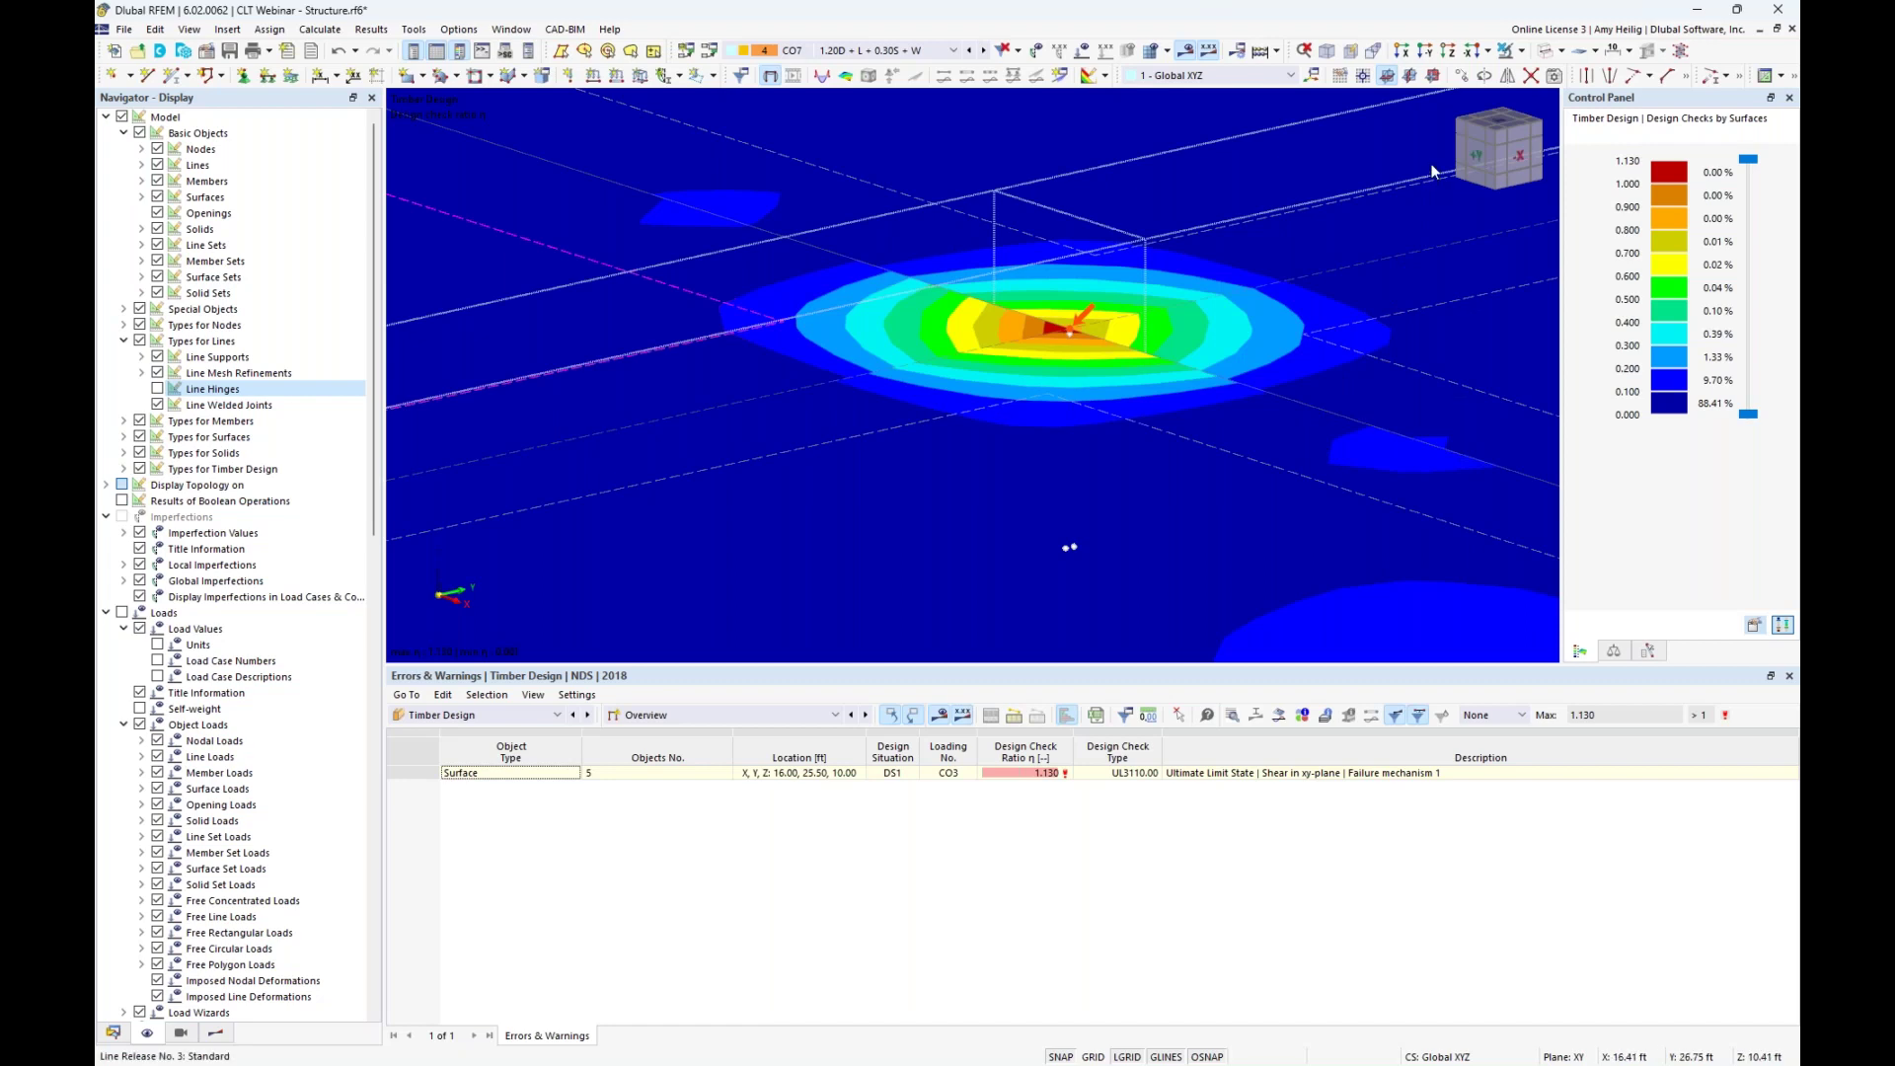
Turn off the results display and inspect the marked node where the column meets the roof surfaces.
{"action": "left_click", "coordinate": [1186, 56]}
{"action": "scroll", "coordinate": [1214, 459], "scroll_direction": "down", "scroll_amount": 5}
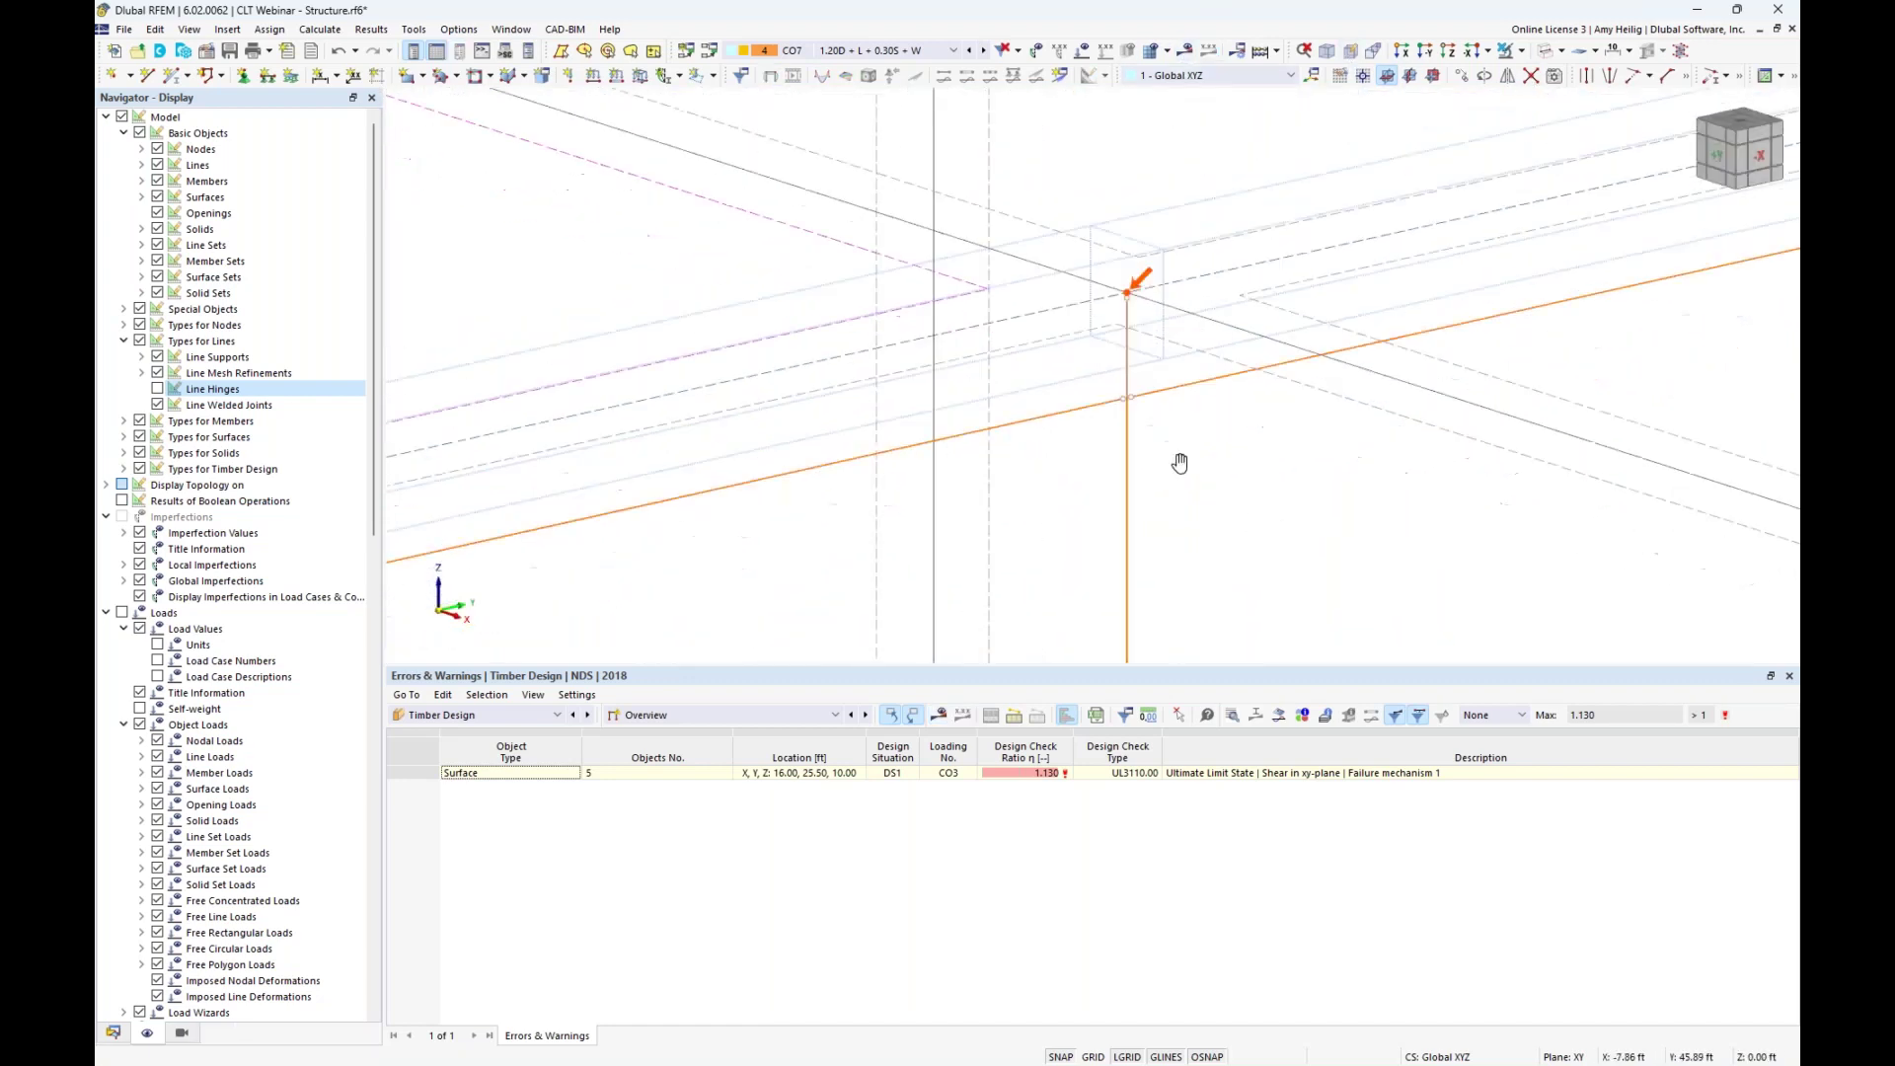
{"action": "scroll", "coordinate": [1097, 301], "scroll_direction": "up", "scroll_amount": 3}
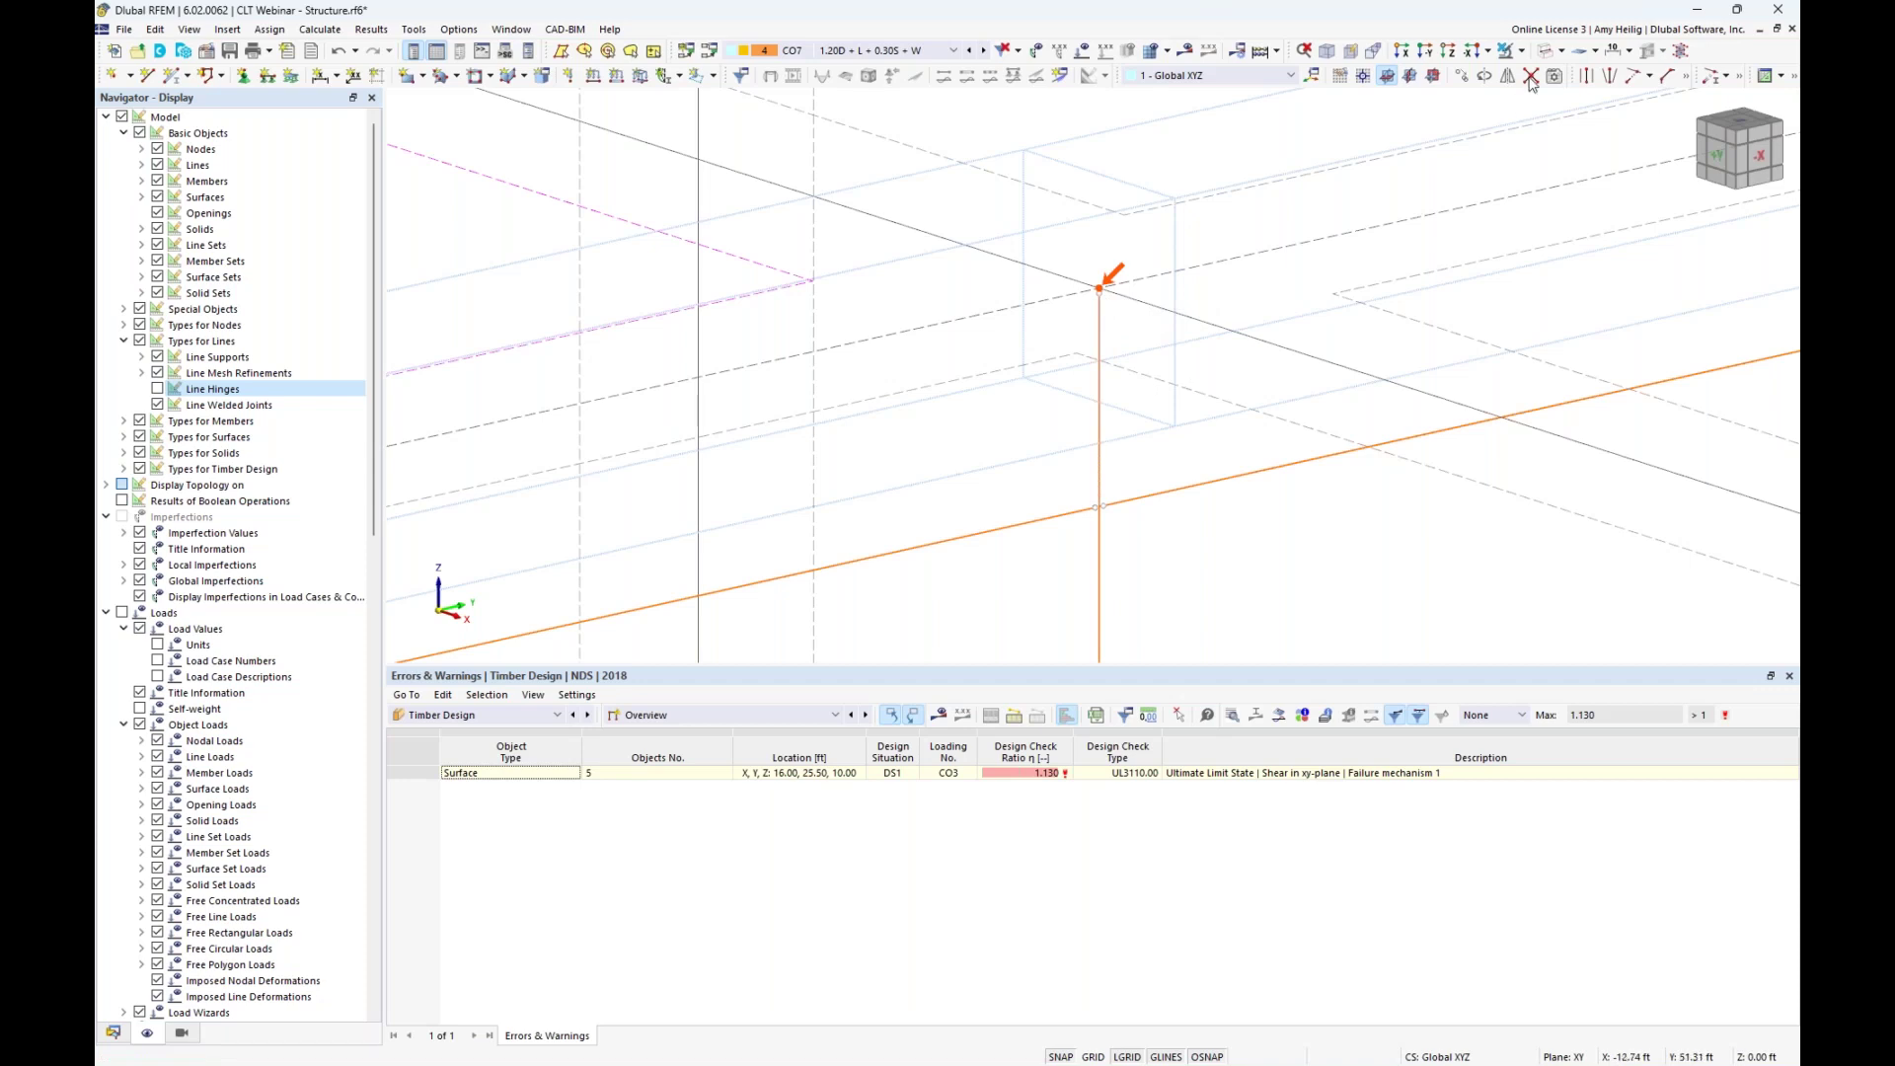
Start a new surface results adjustment and assign it to roof surfaces 4-6 and 9-11.
{"action": "left_click", "coordinate": [113, 1032]}
{"action": "scroll", "coordinate": [922, 448], "scroll_direction": "down", "scroll_amount": 5}
{"action": "middle_click_drag", "start_coordinate": [992, 414], "coordinate": [1058, 339]}
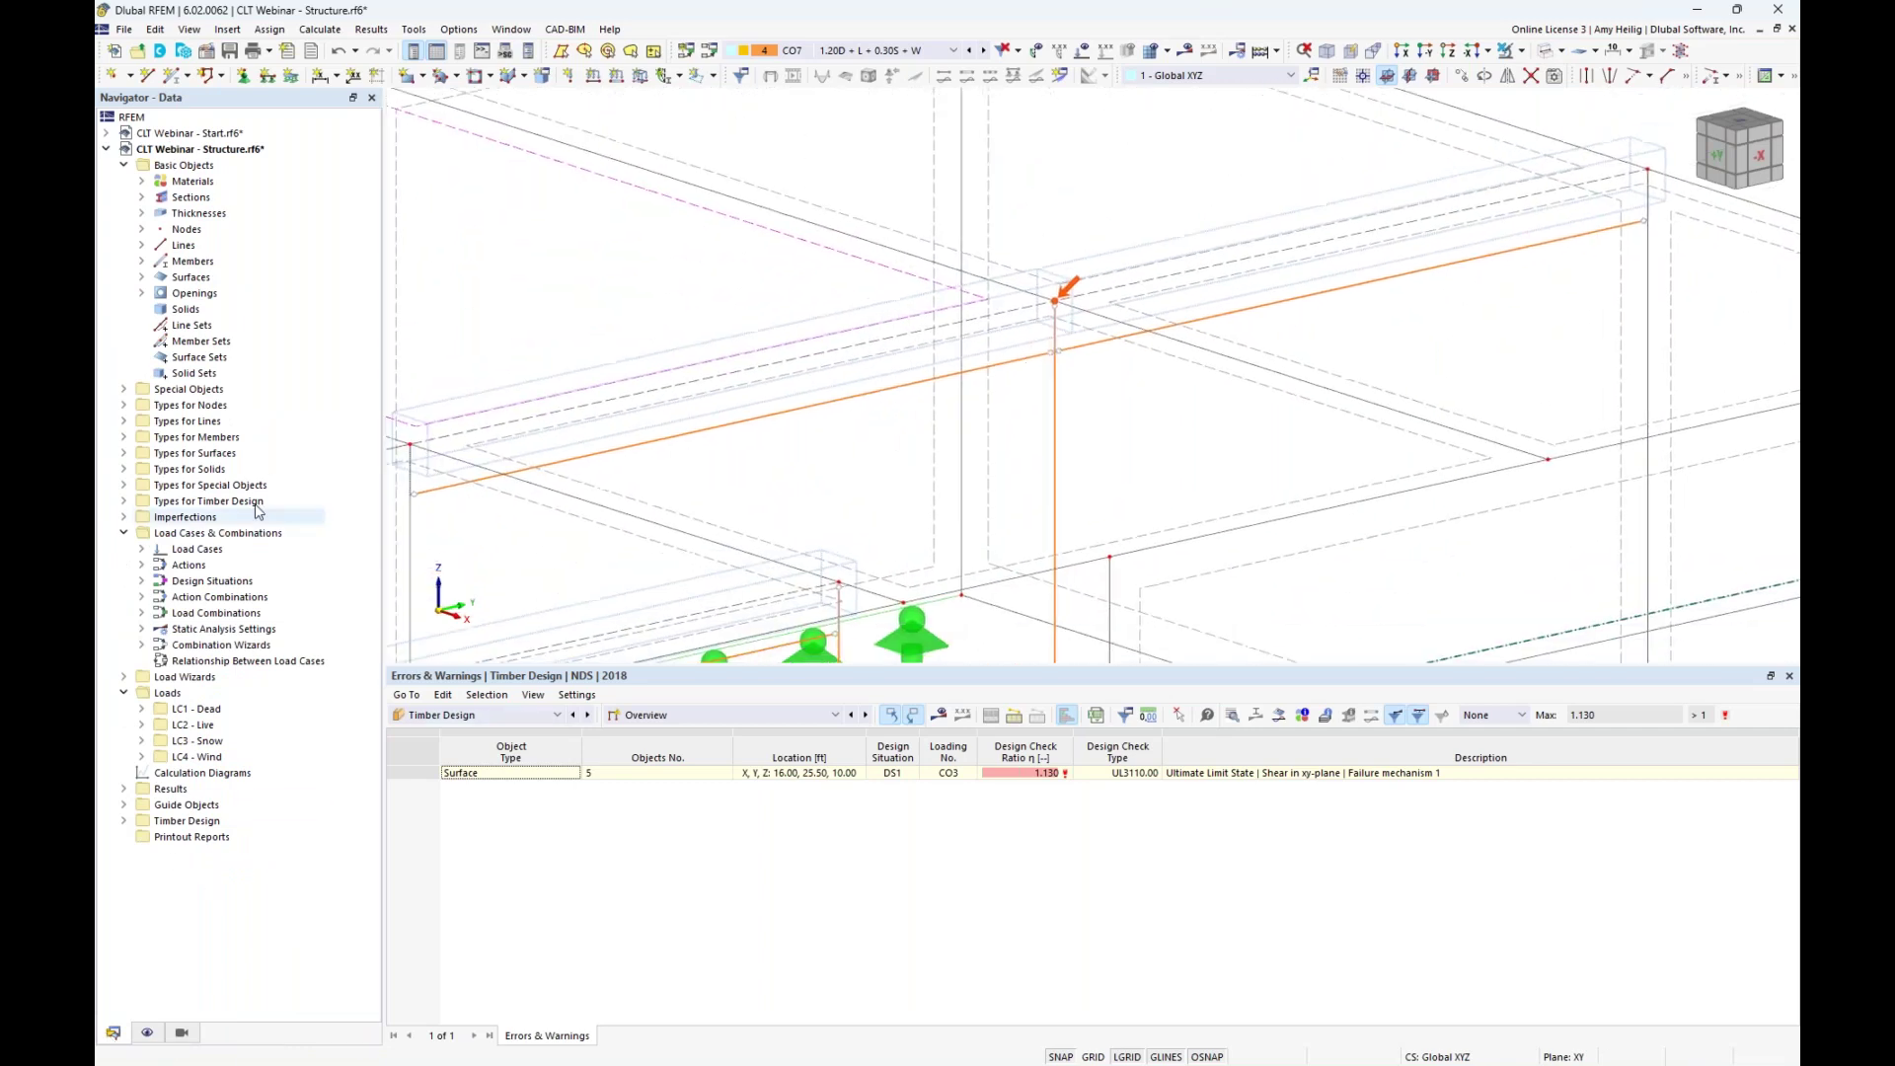
{"action": "left_click", "coordinate": [123, 388]}
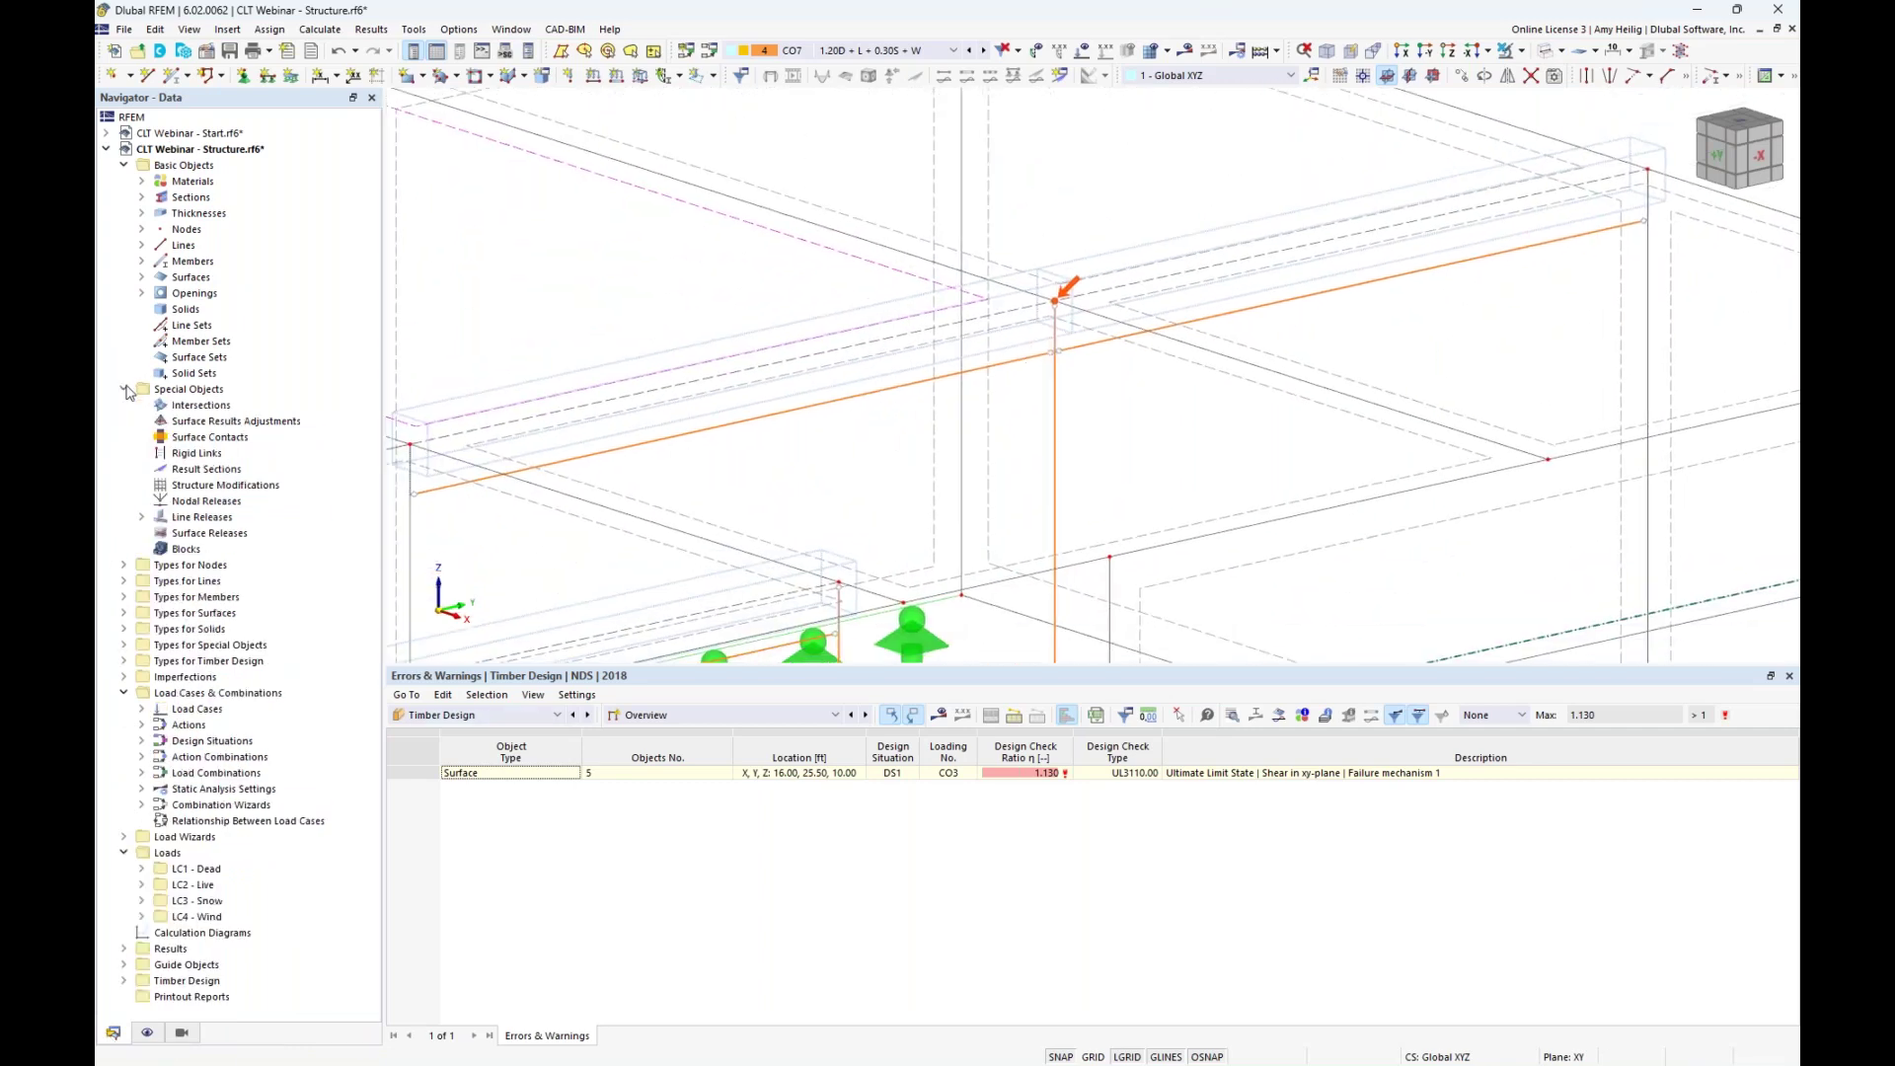
{"action": "right_click", "coordinate": [209, 422]}
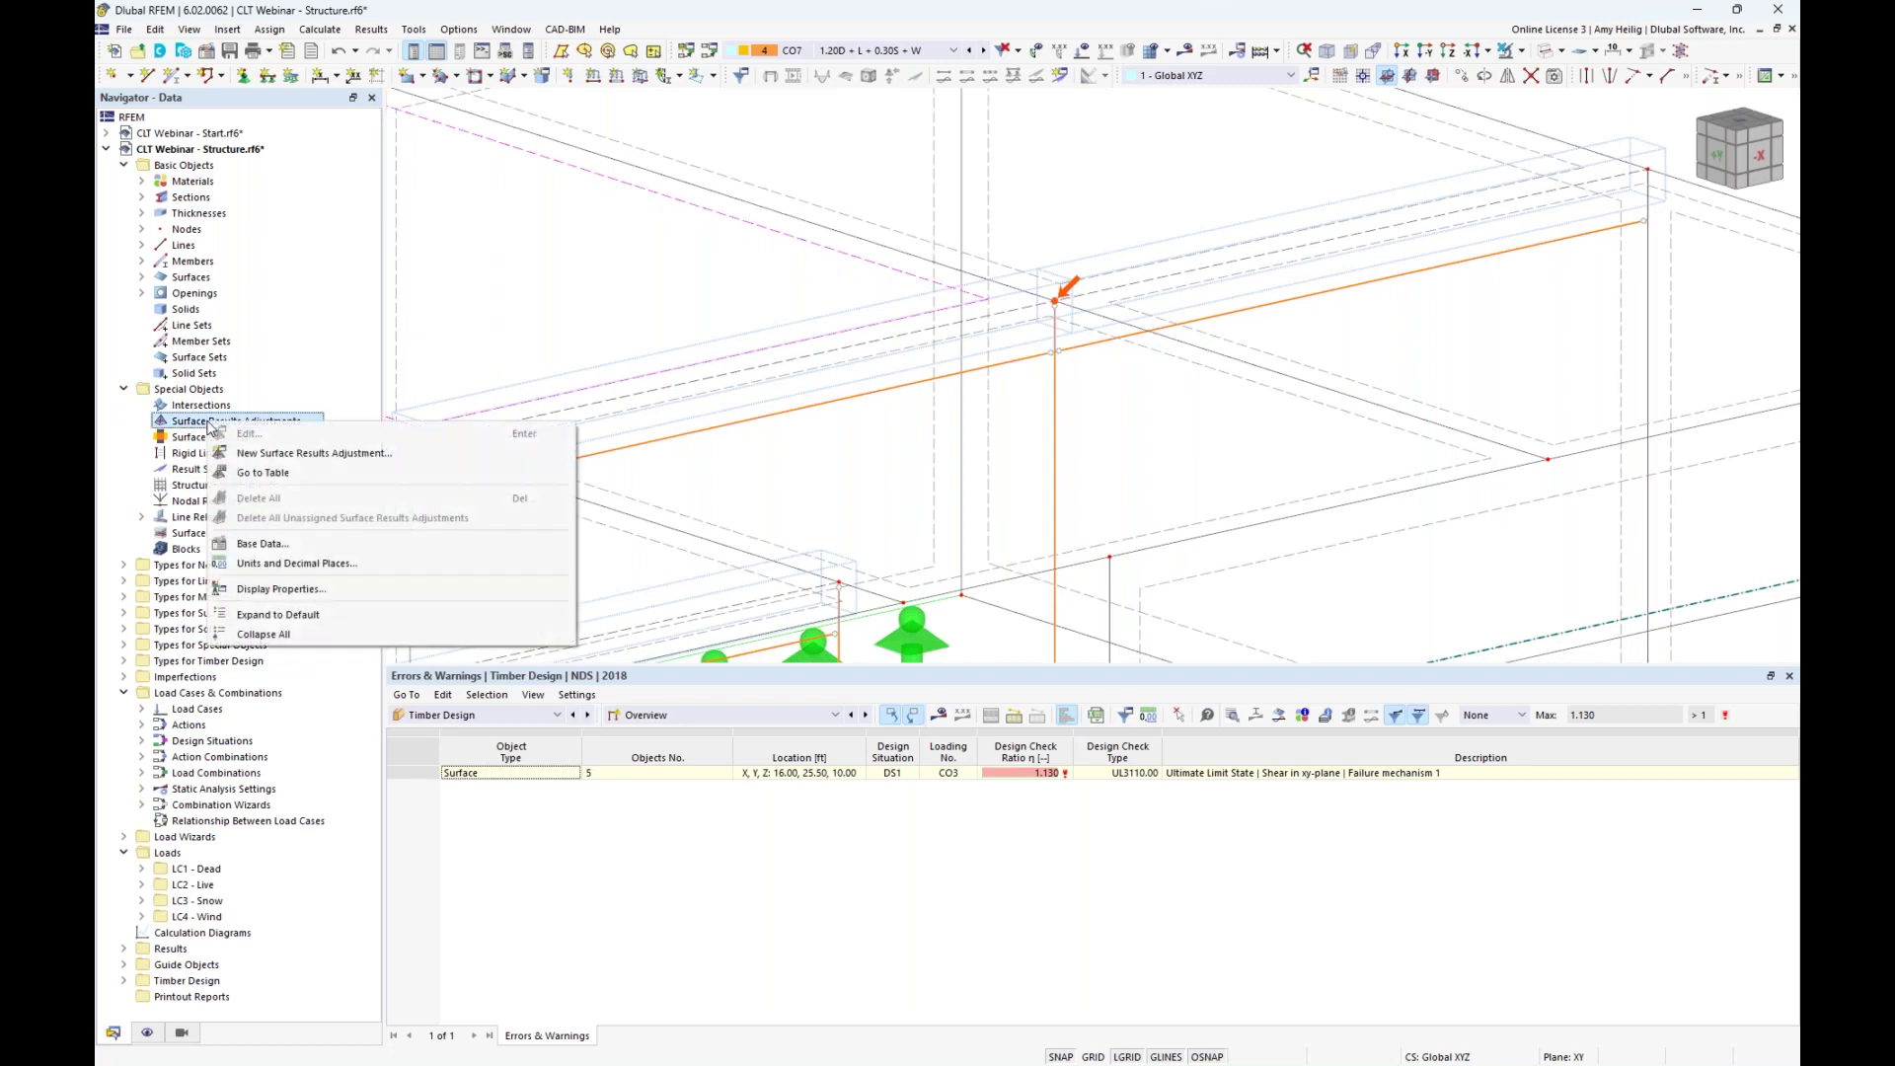
{"action": "left_click", "coordinate": [286, 458]}
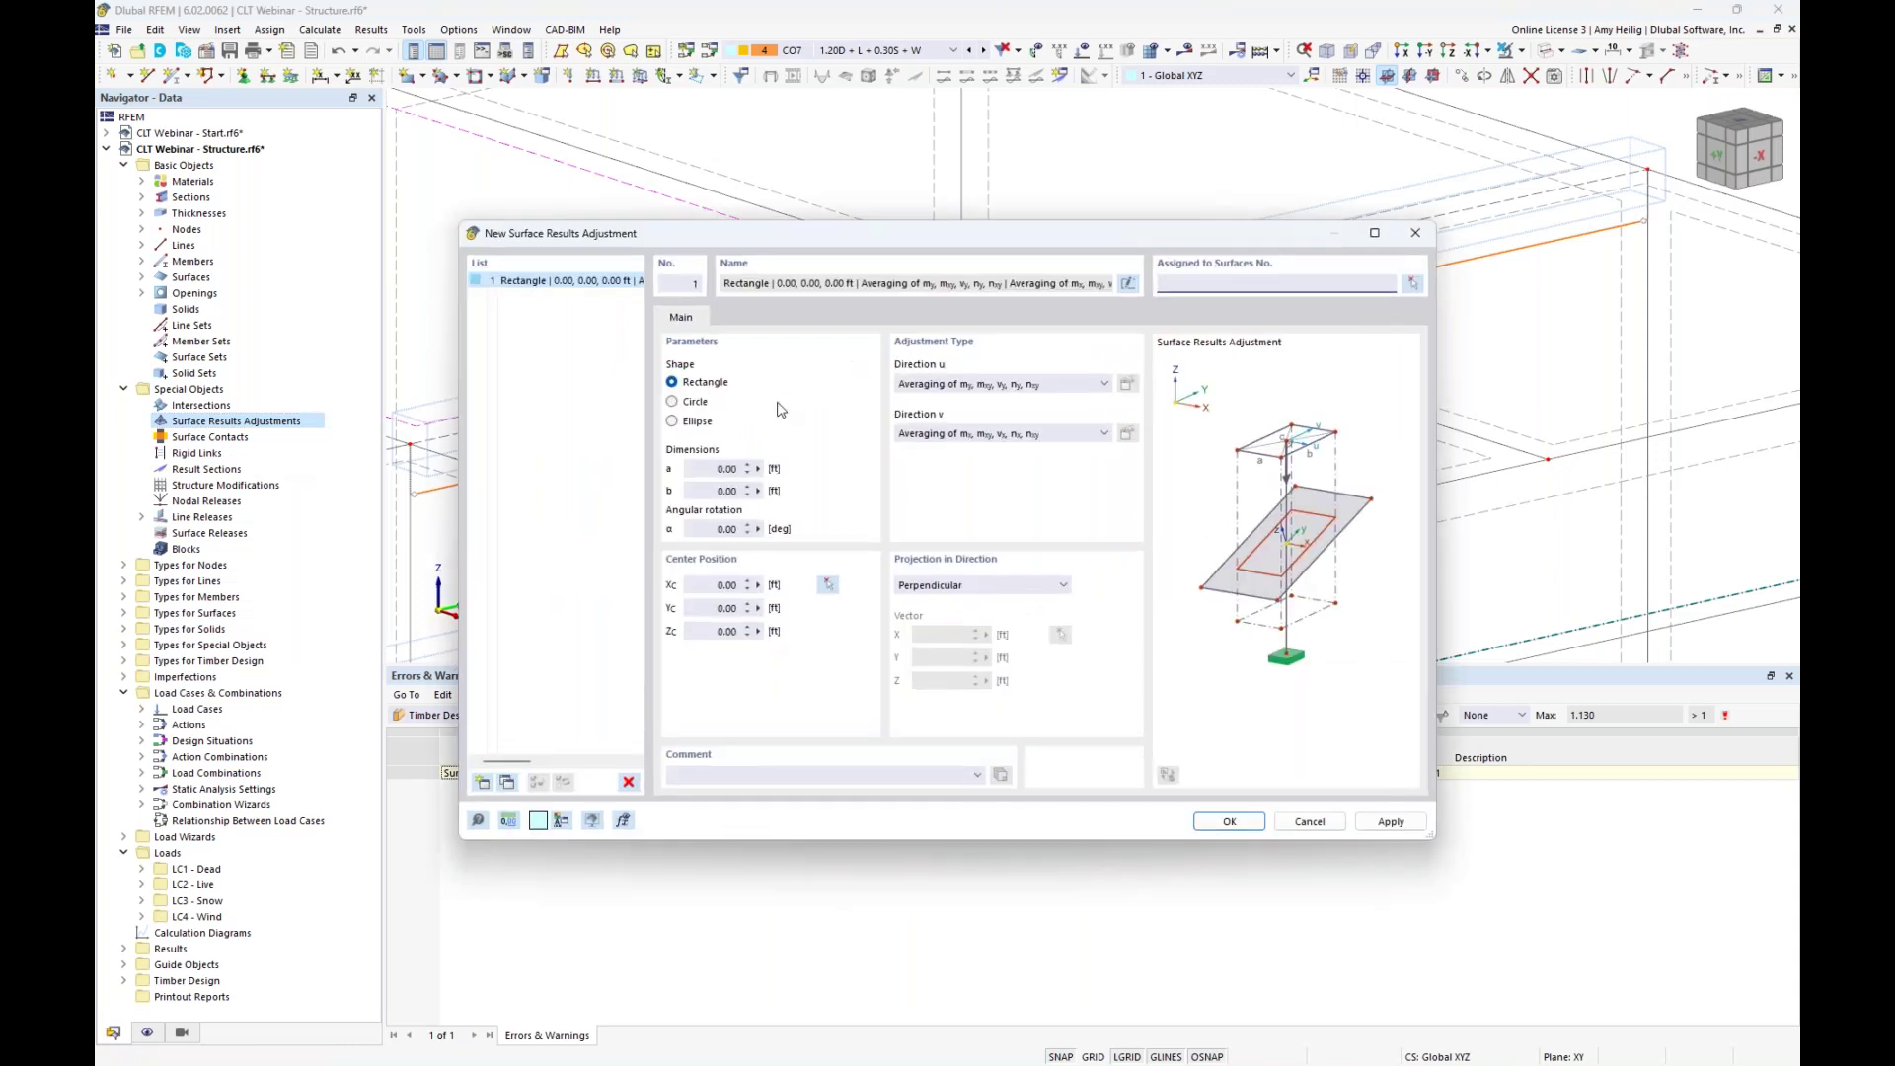
{"action": "left_click", "coordinate": [1412, 285]}
{"action": "scroll", "coordinate": [1274, 387], "scroll_direction": "down", "scroll_amount": 3}
{"action": "middle_click_drag", "start_coordinate": [1223, 420], "coordinate": [1127, 375], "text": "ctrl"}
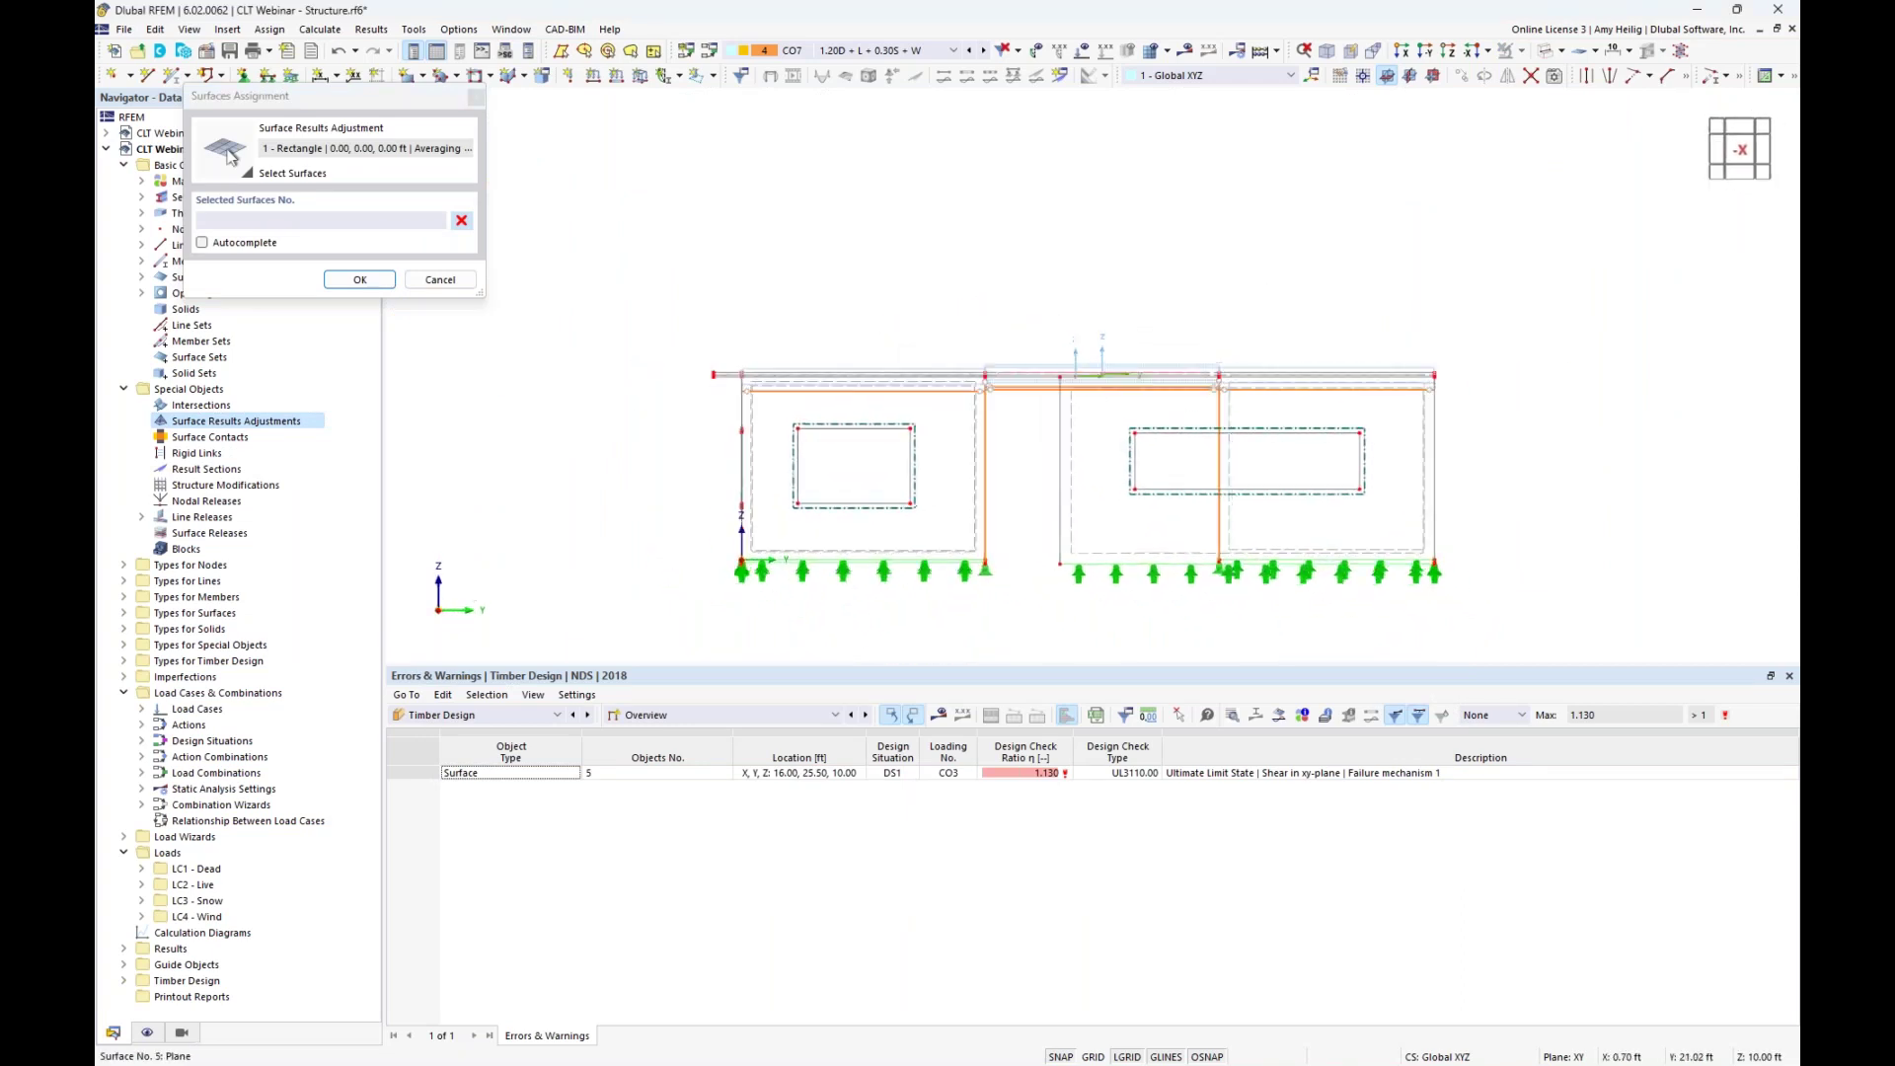
{"action": "left_click_drag", "start_coordinate": [677, 315], "coordinate": [1480, 409]}
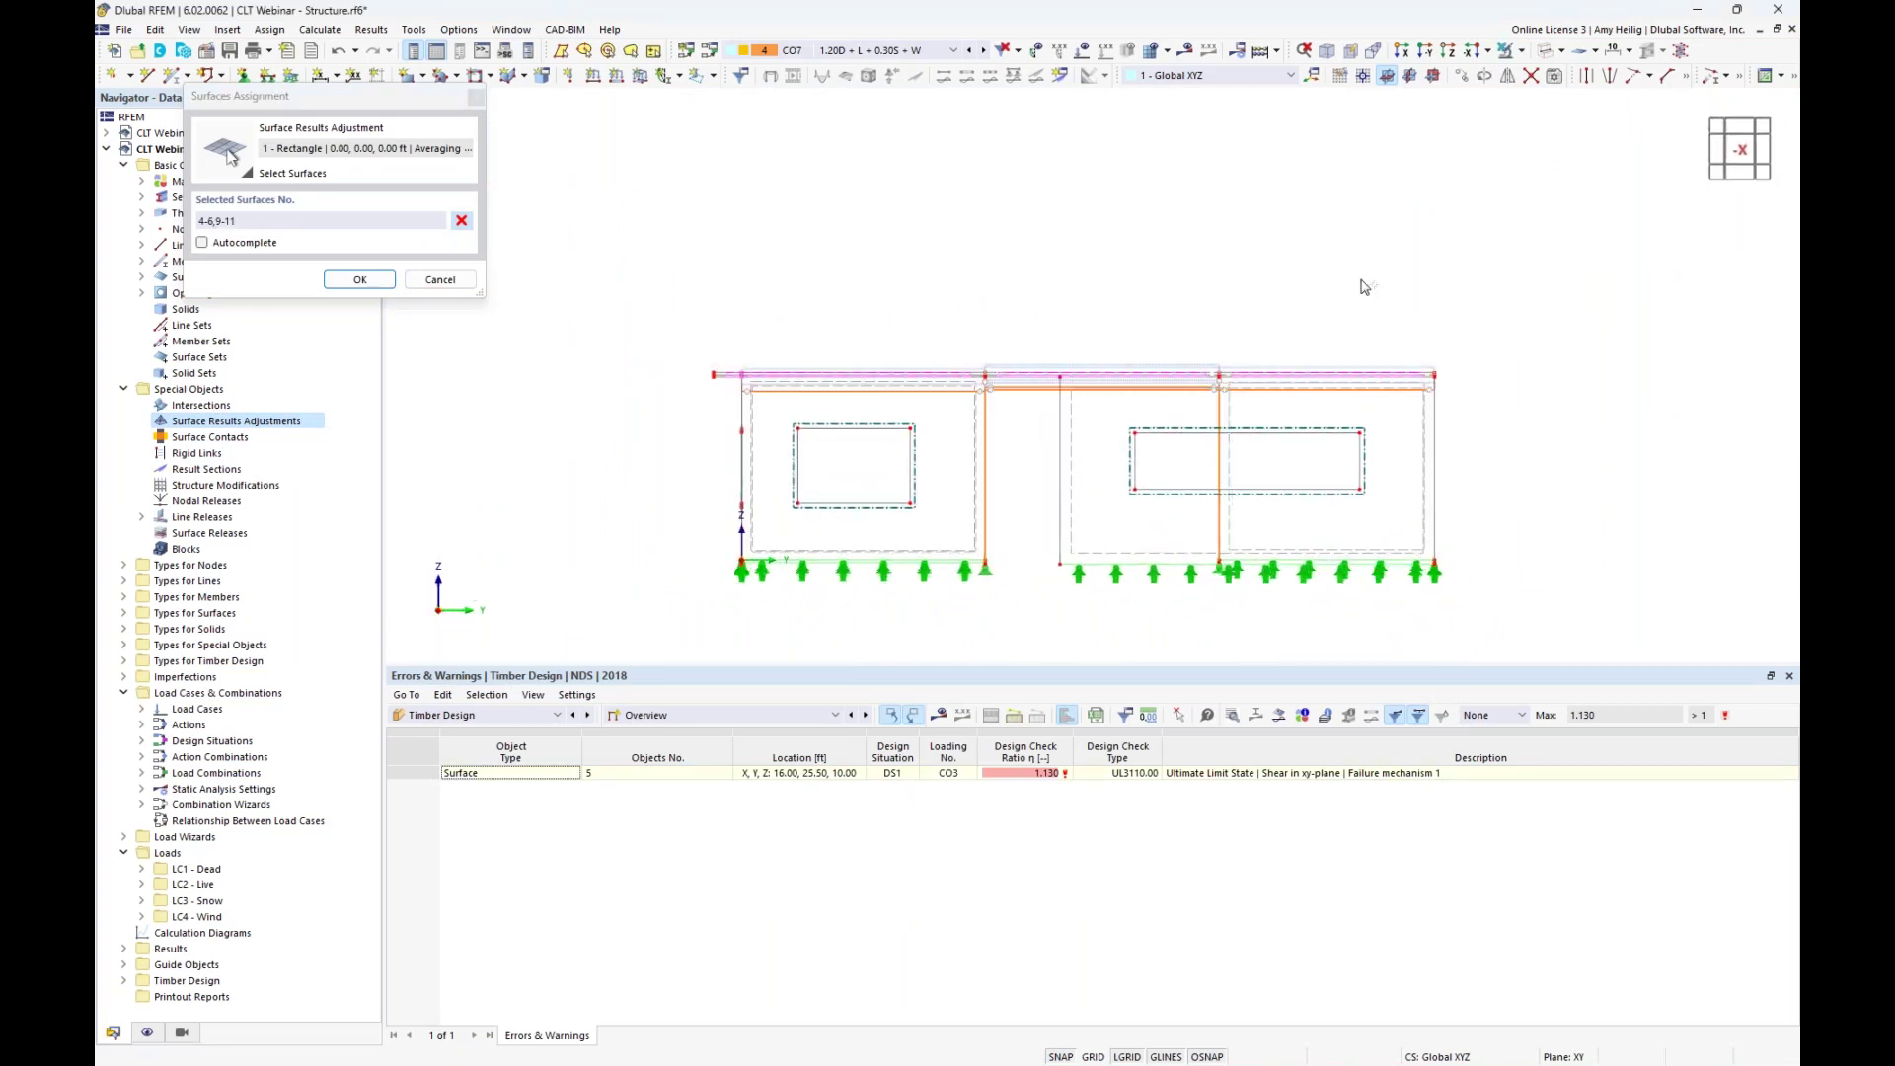
{"action": "left_click", "coordinate": [366, 282]}
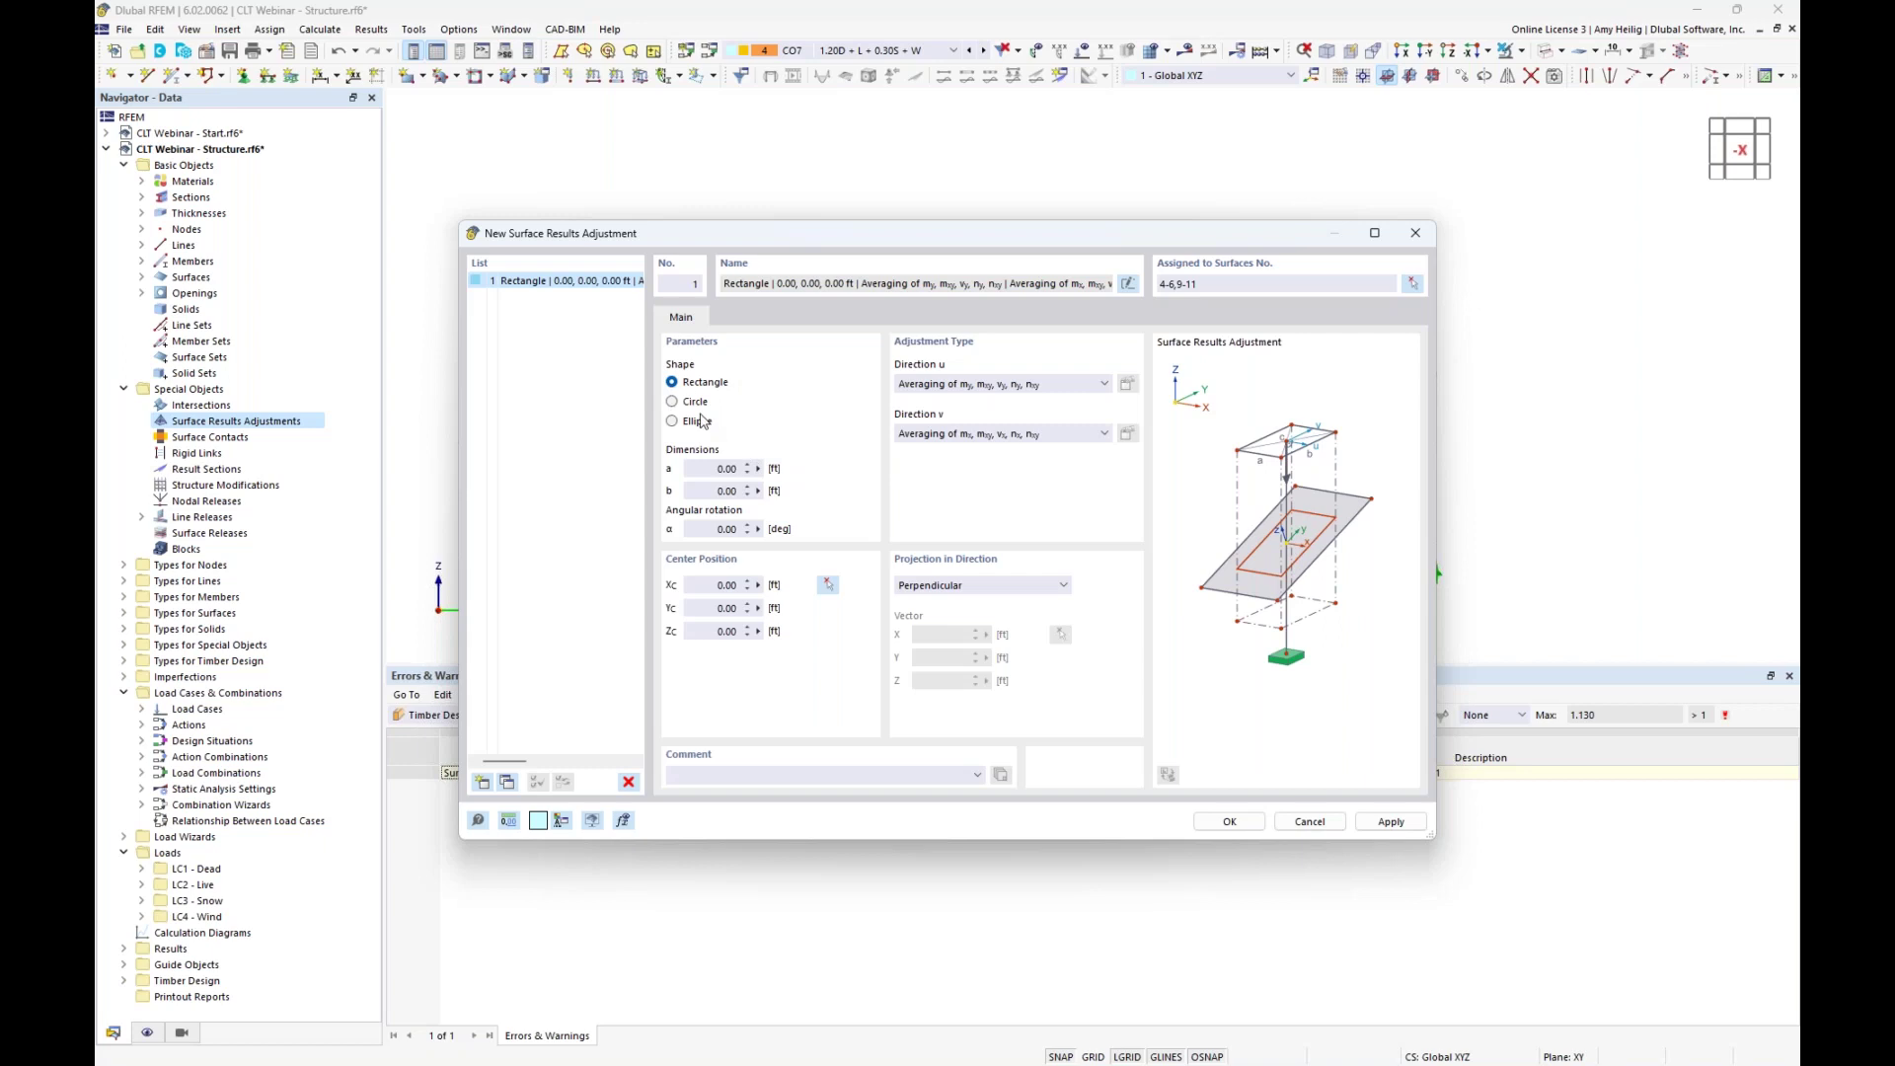
Set the rectangular adjustment area's dimensions a and b to 1.5 ft each.
{"action": "double_click", "coordinate": [733, 469]}
{"action": "type", "text": "1.5"}
{"action": "key", "text": "Tab"}
{"action": "type", "text": "1.5"}
{"action": "key", "text": "Tab"}
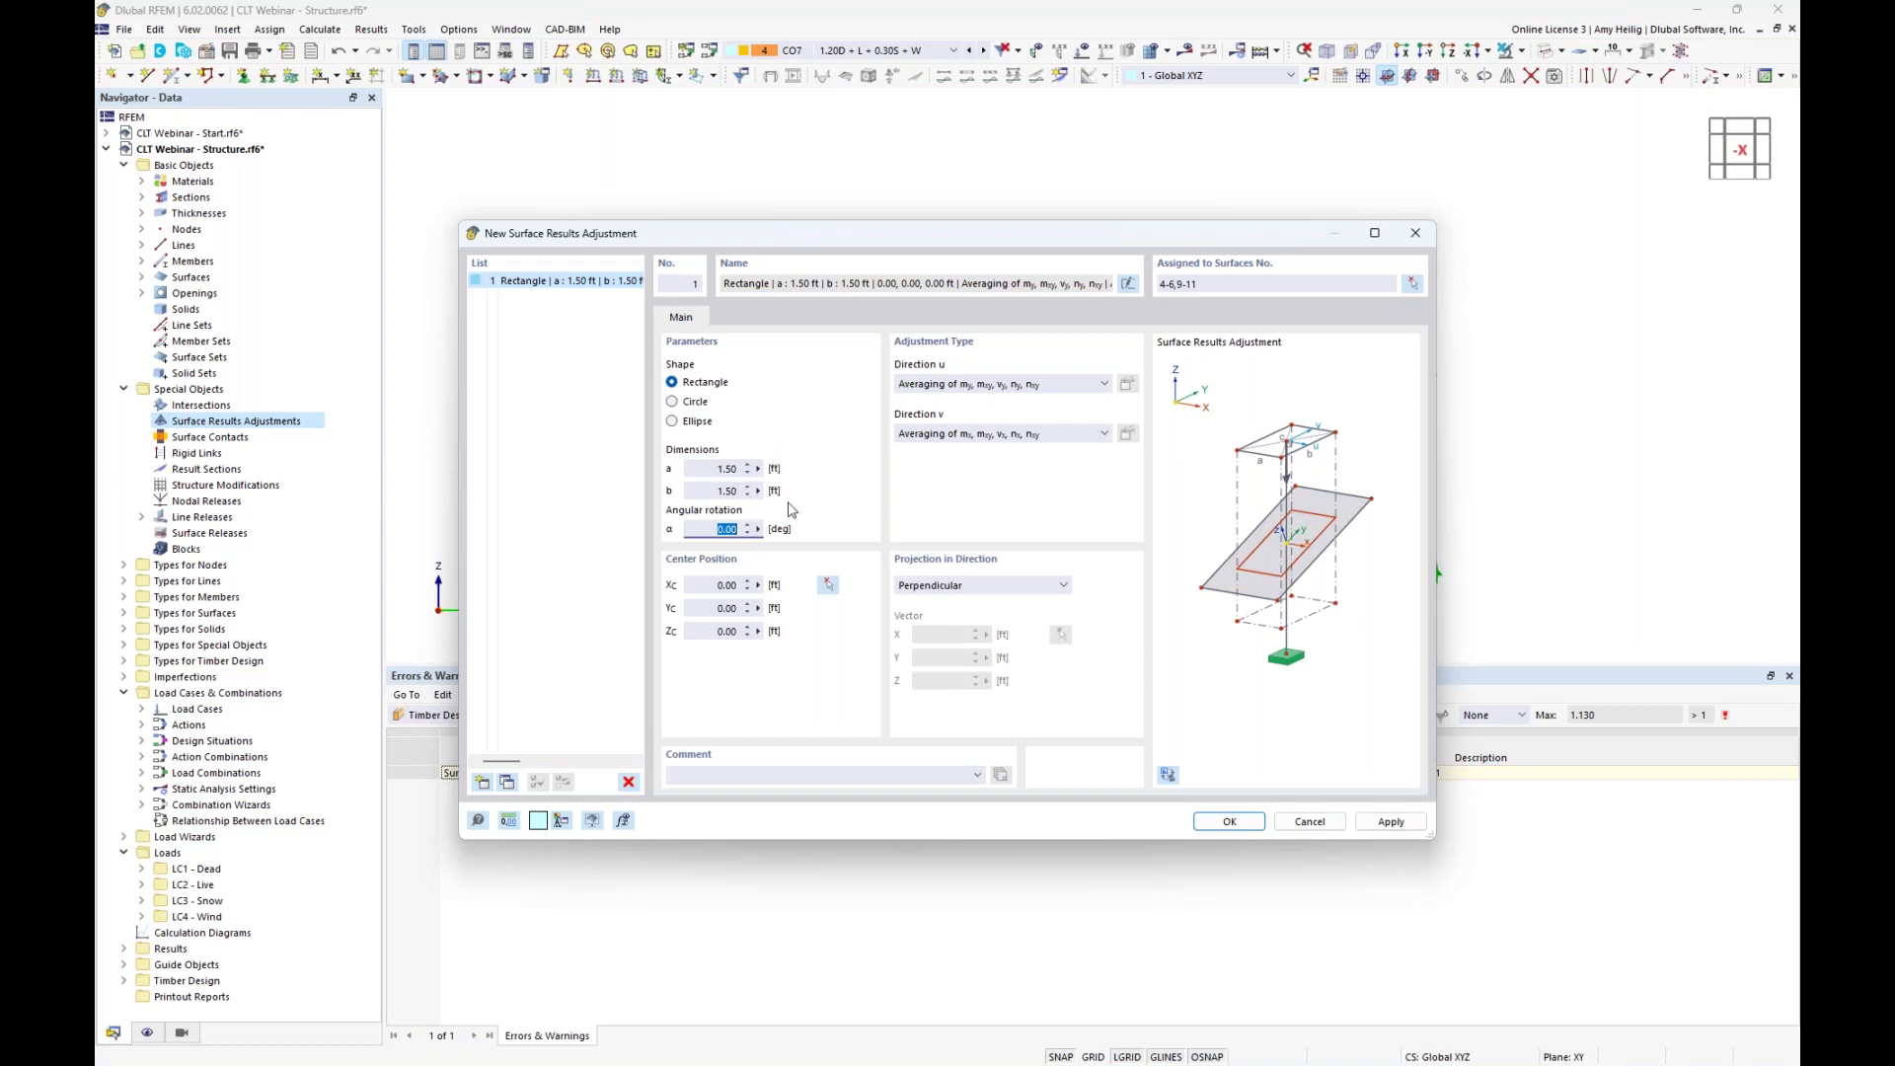
Centre the adjustment on the node above the interior column and create it, accepting deletion of the Timber Design results.
{"action": "left_click", "coordinate": [827, 585]}
{"action": "scroll", "coordinate": [1216, 530], "scroll_direction": "down", "scroll_amount": 1}
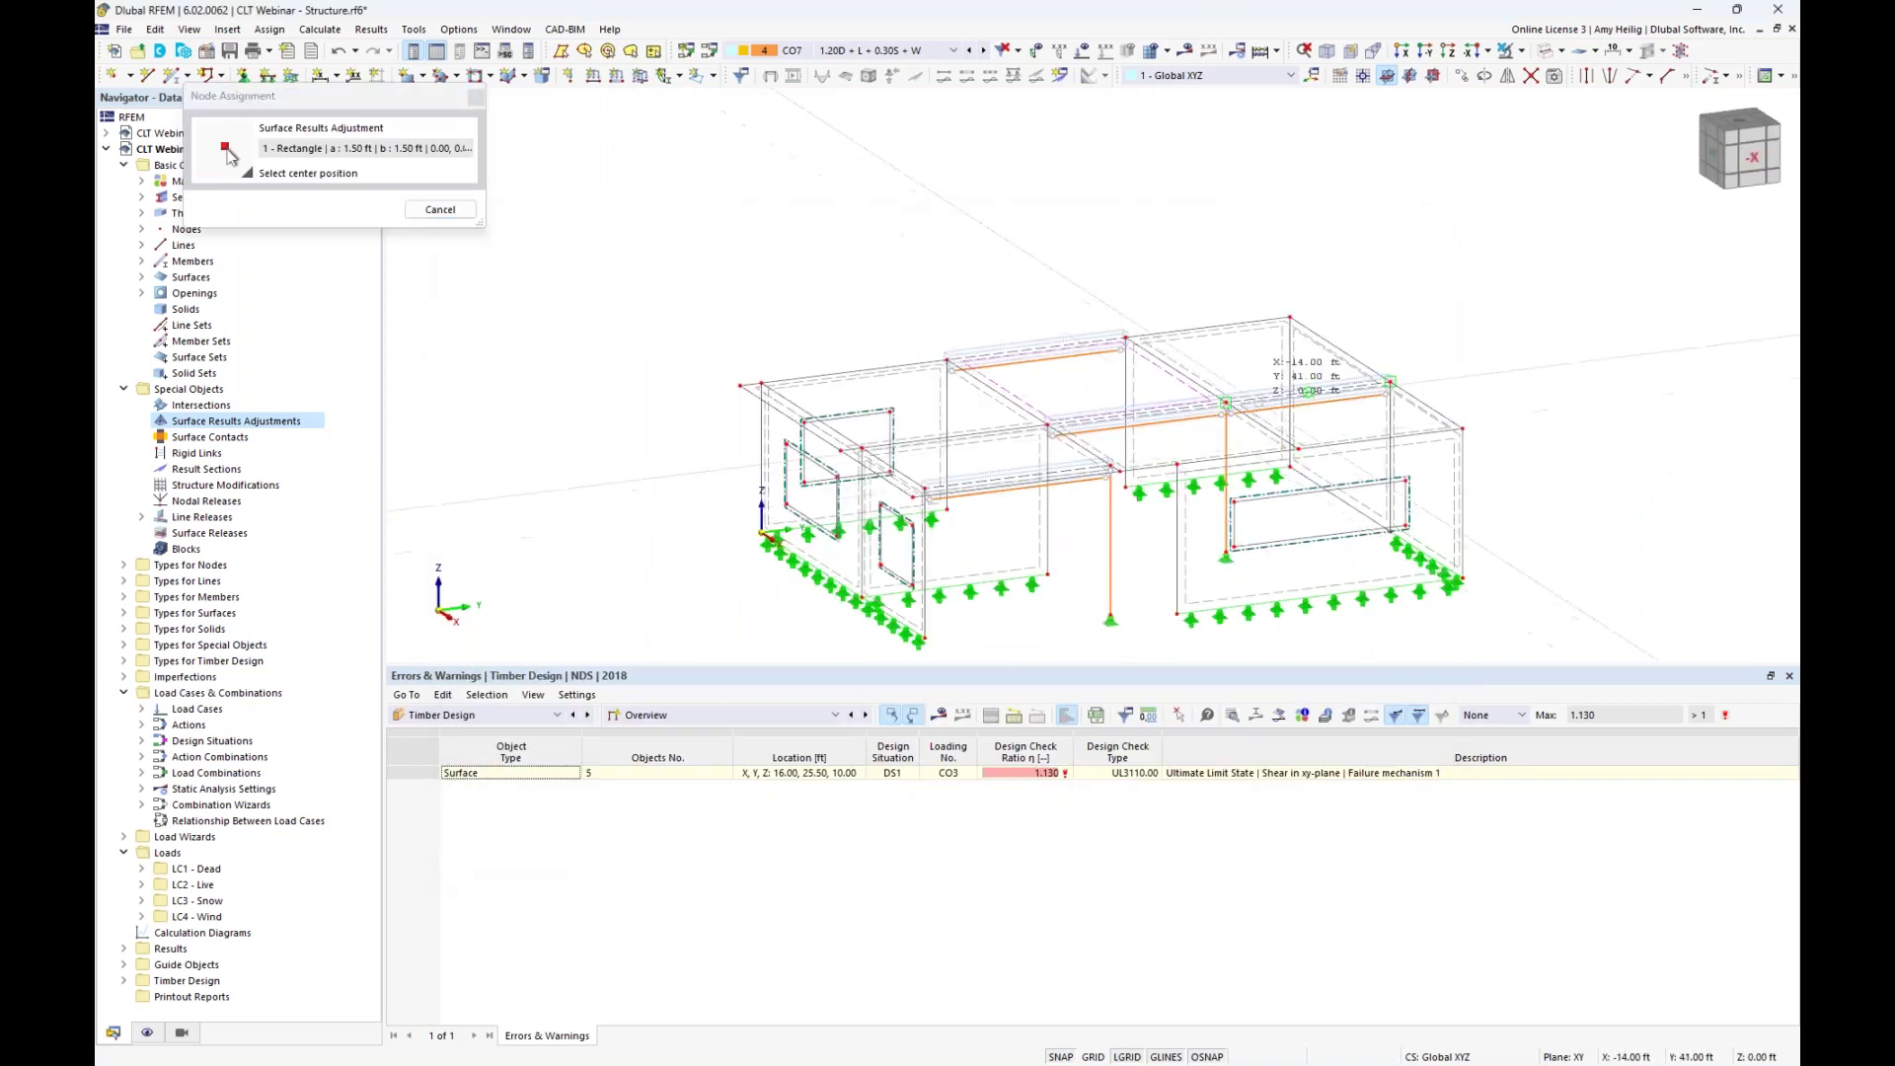
{"action": "left_click", "coordinate": [1227, 403]}
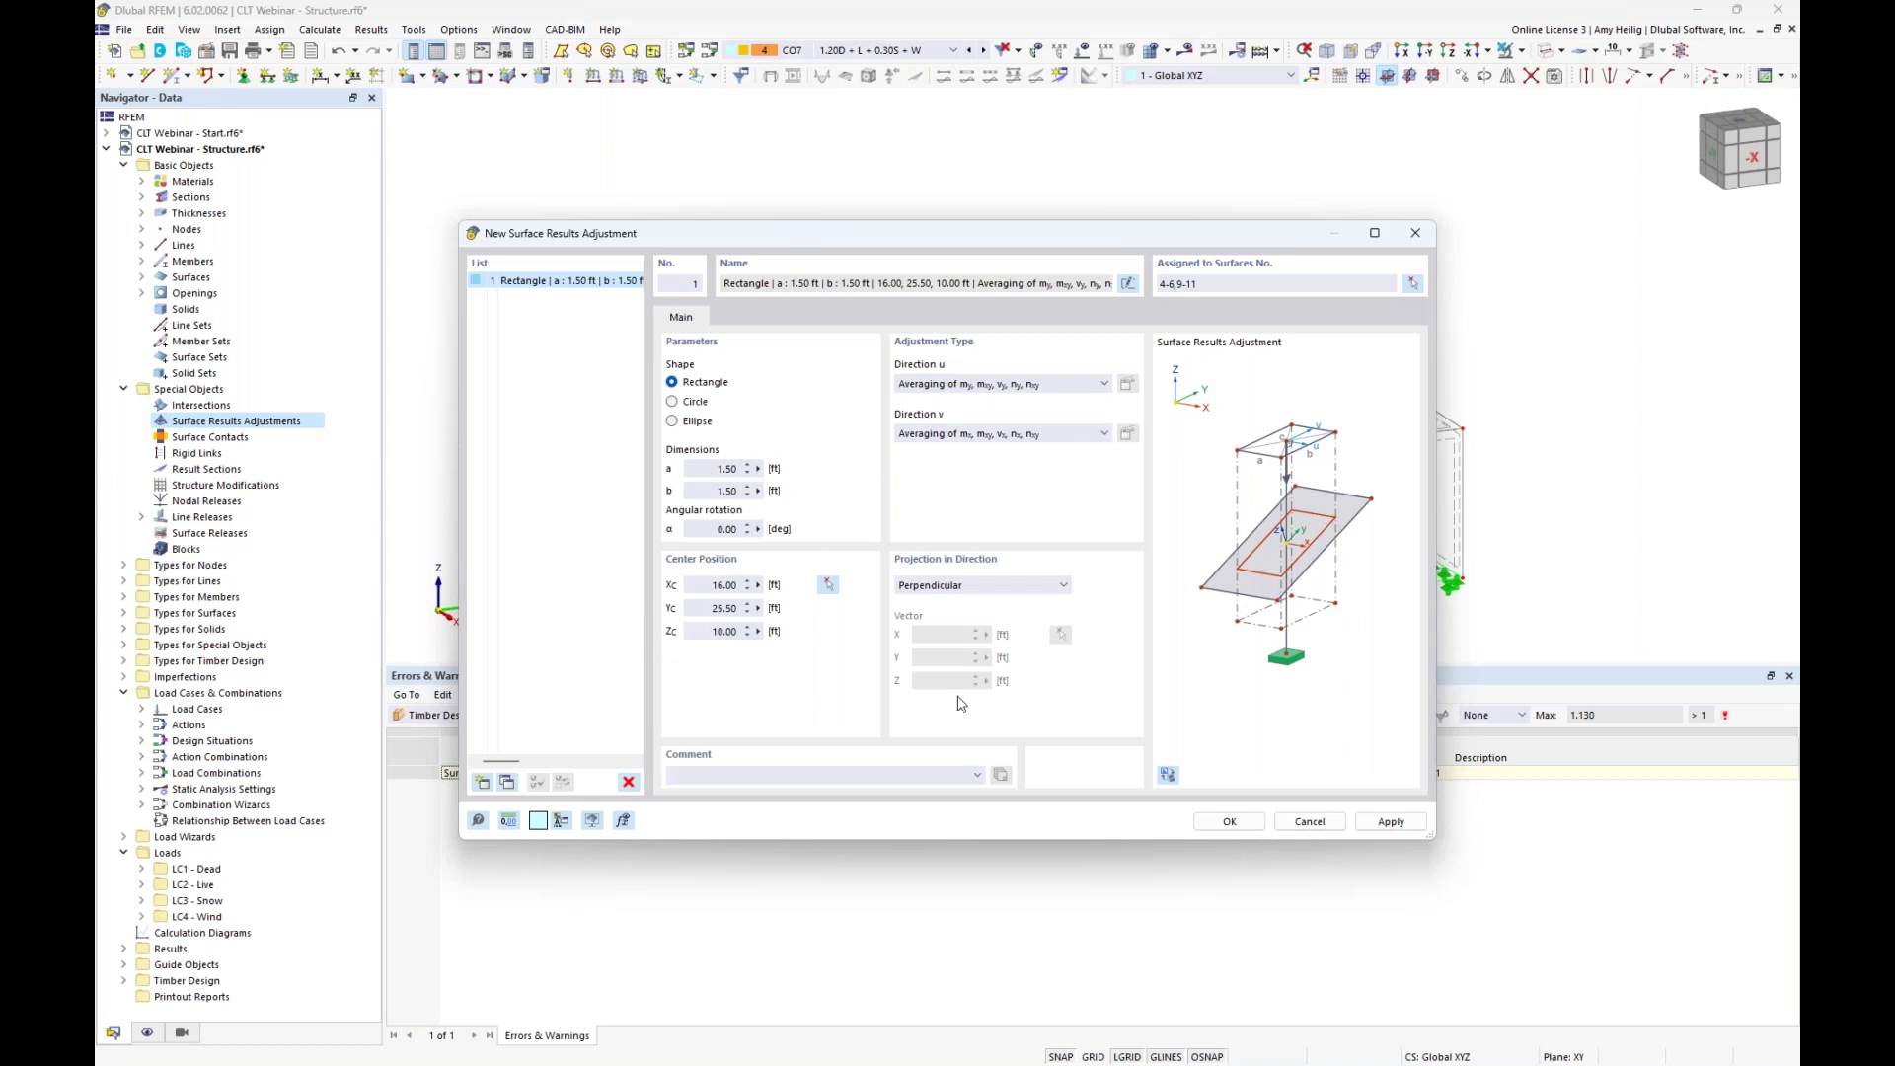
{"action": "left_click", "coordinate": [1228, 823]}
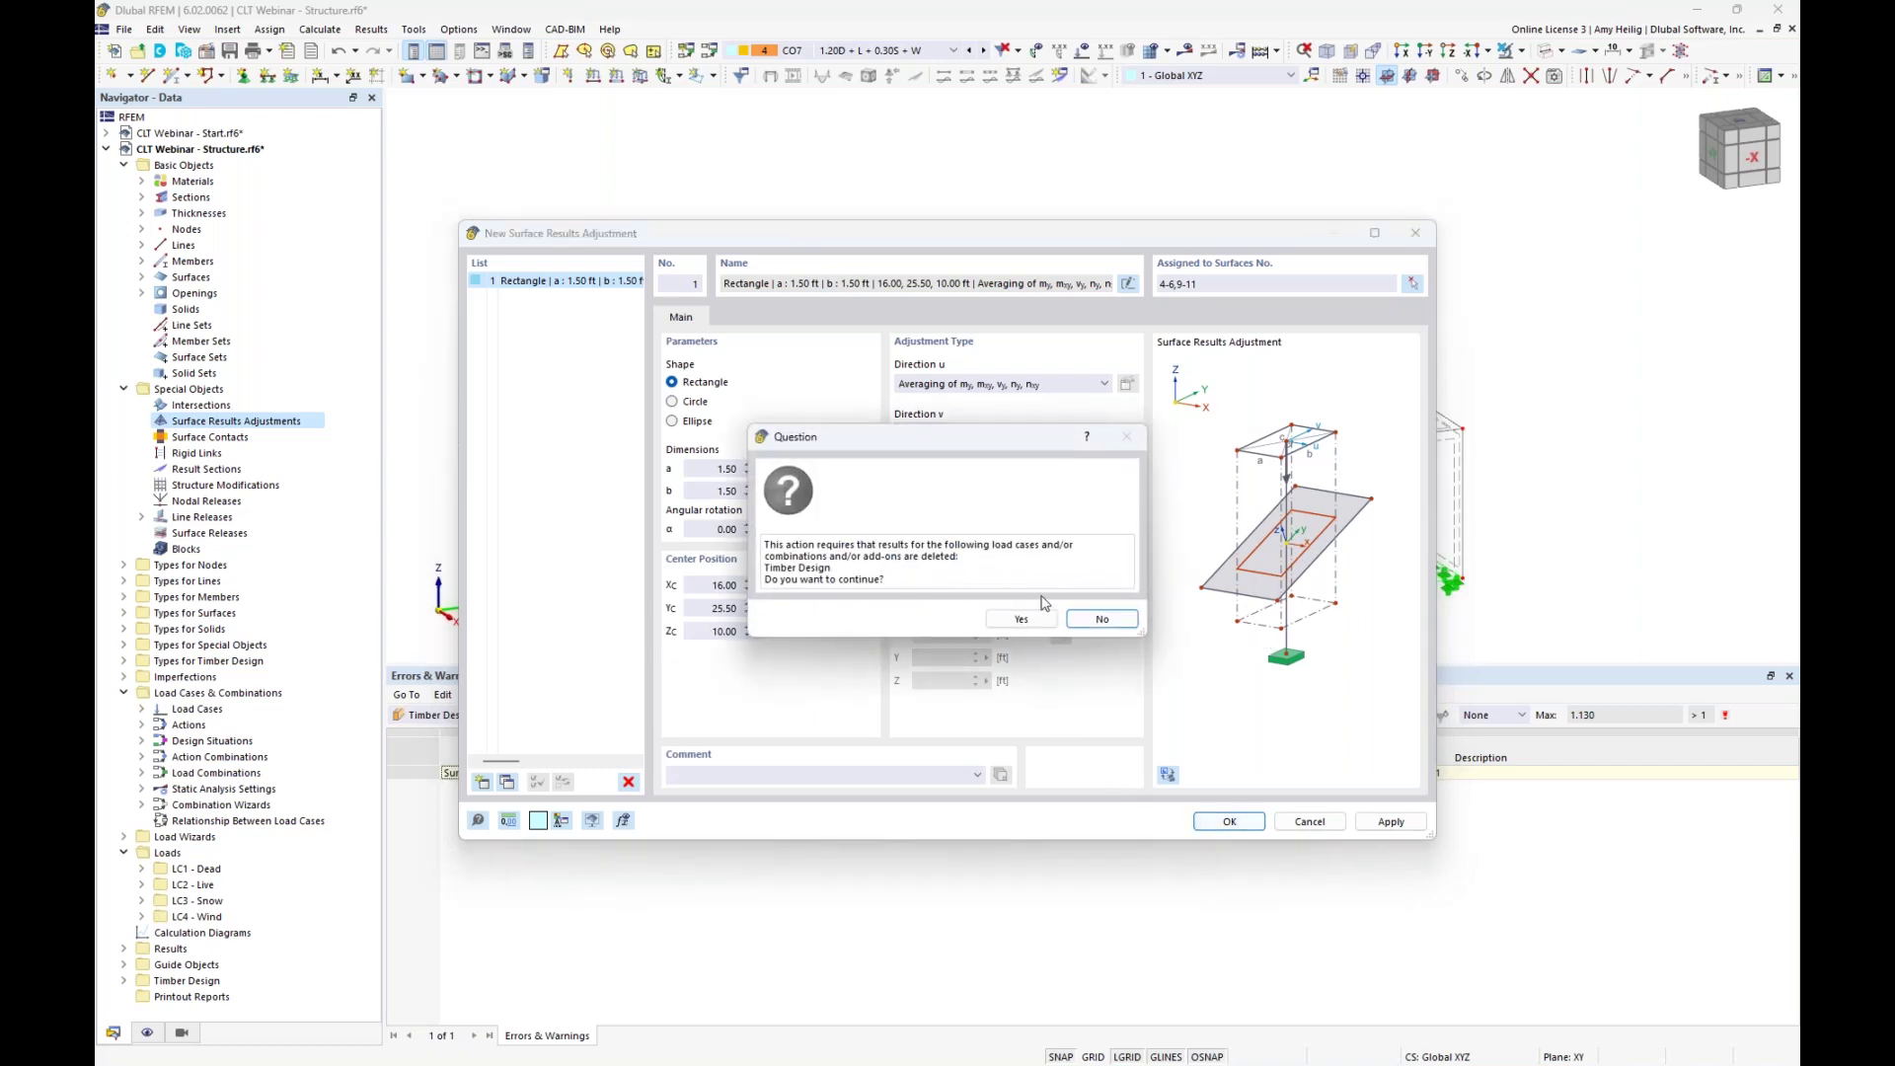
{"action": "left_click", "coordinate": [1018, 617]}
Copy the surface results adjustment to both outer beam support nodes along the interior beam line and to the node above the exterior column.
{"action": "scroll", "coordinate": [1224, 402], "scroll_direction": "up", "scroll_amount": 5}
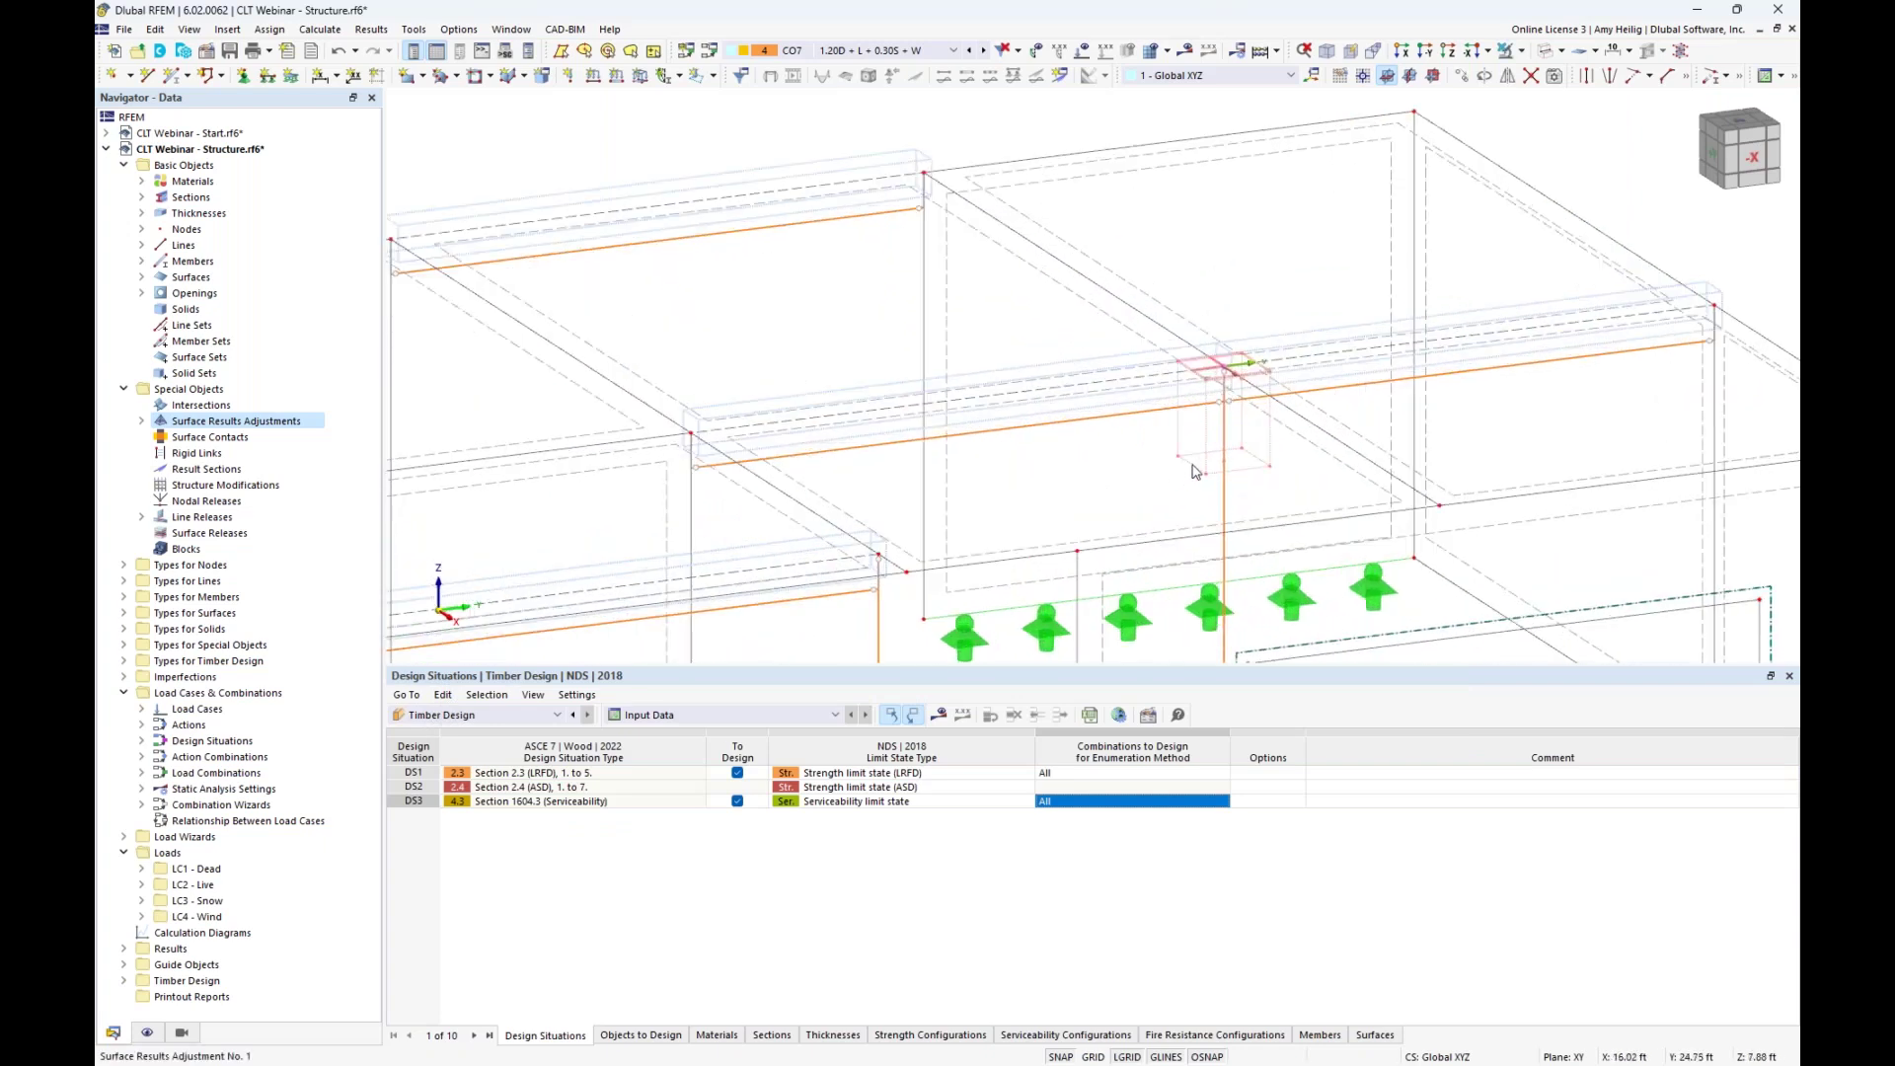
{"action": "scroll", "coordinate": [1191, 467], "scroll_direction": "down", "scroll_amount": 2}
{"action": "middle_click_drag", "start_coordinate": [1169, 490], "coordinate": [1136, 411]}
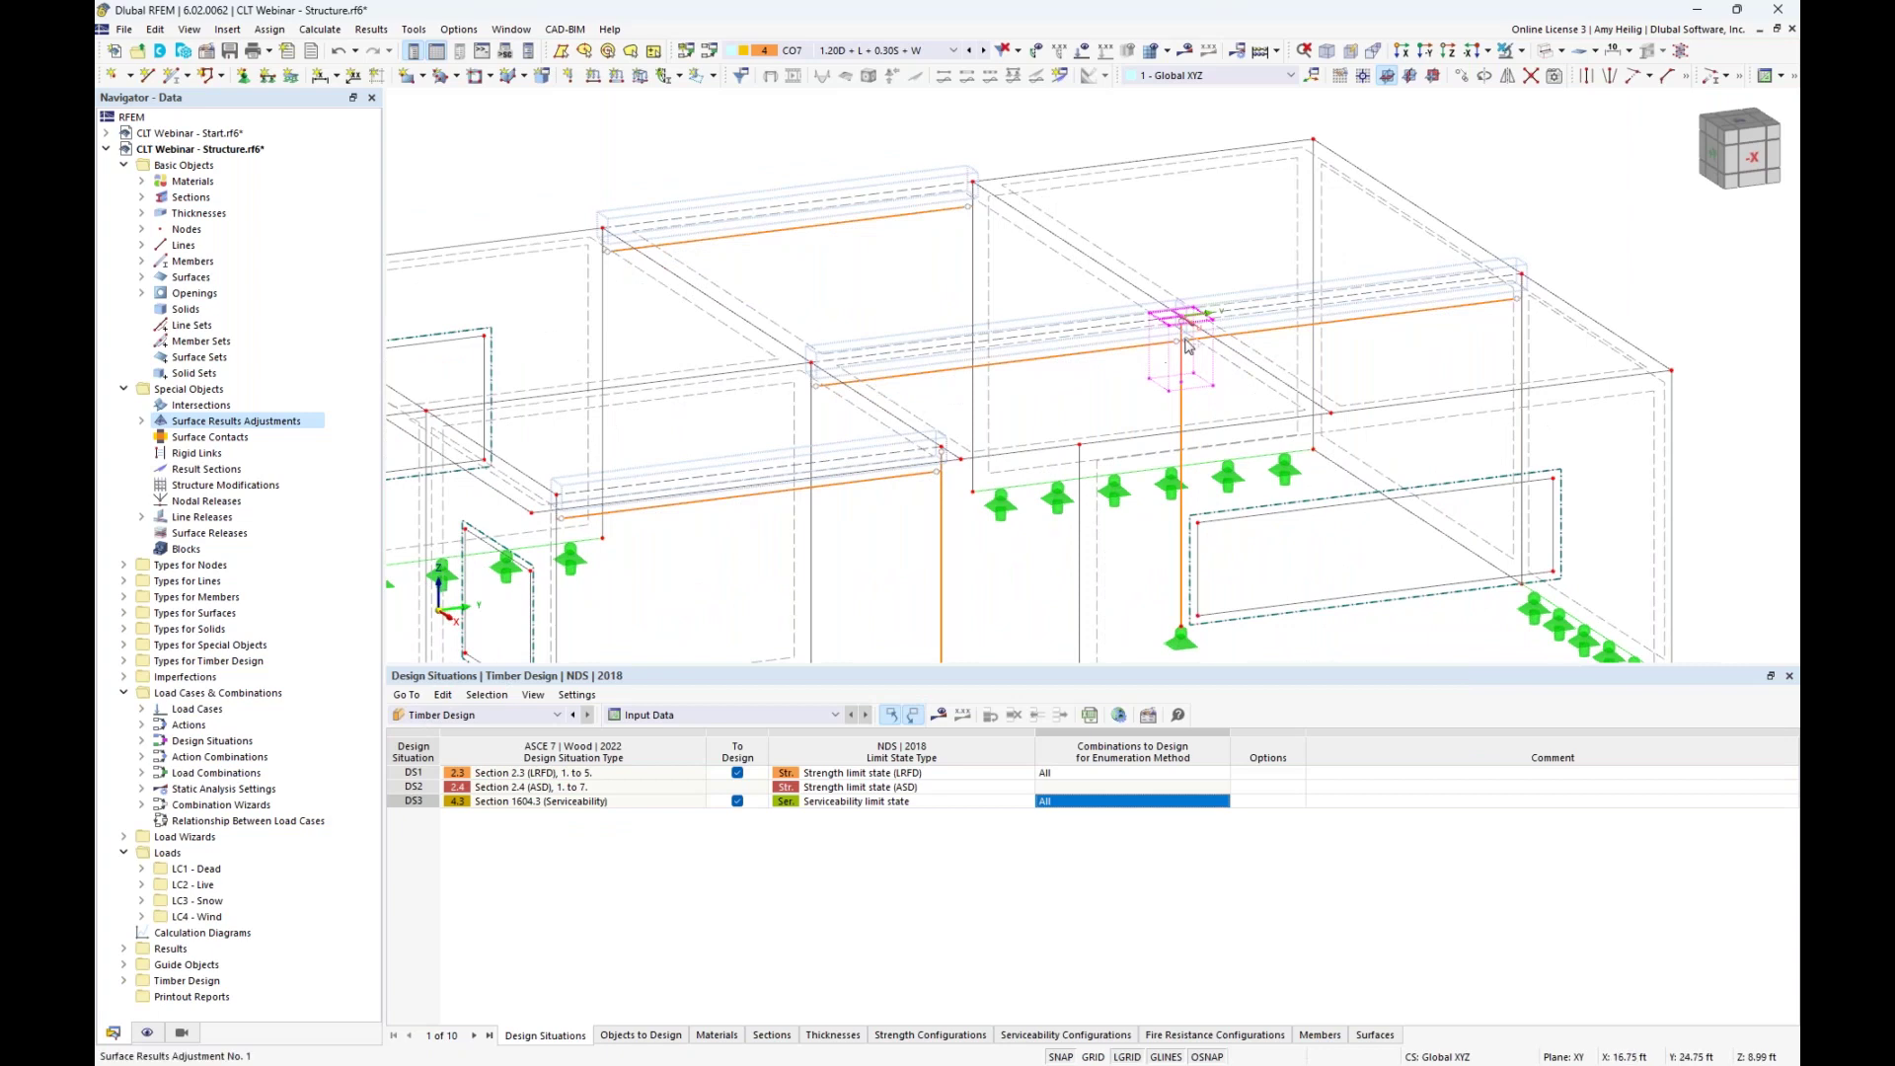
{"action": "left_click_drag", "start_coordinate": [1184, 318], "coordinate": [816, 363]}
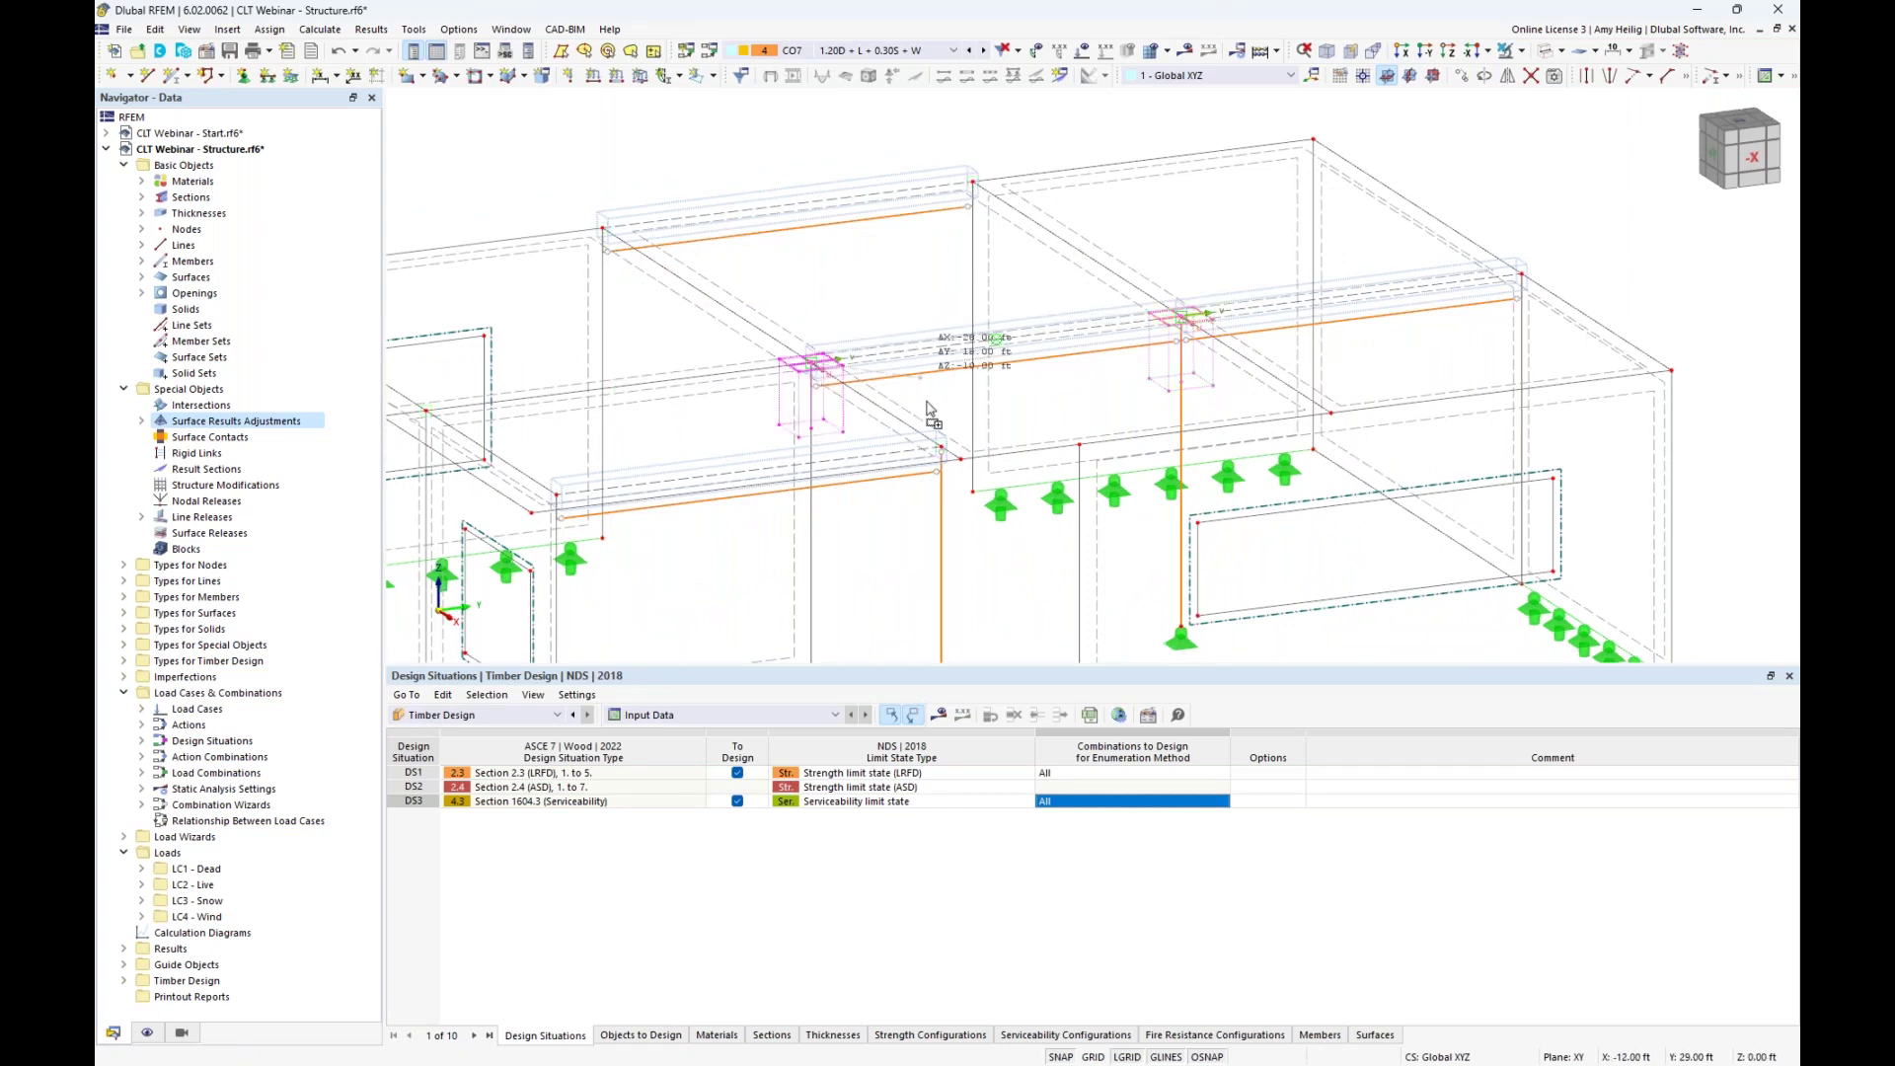
{"action": "left_click", "coordinate": [944, 456]}
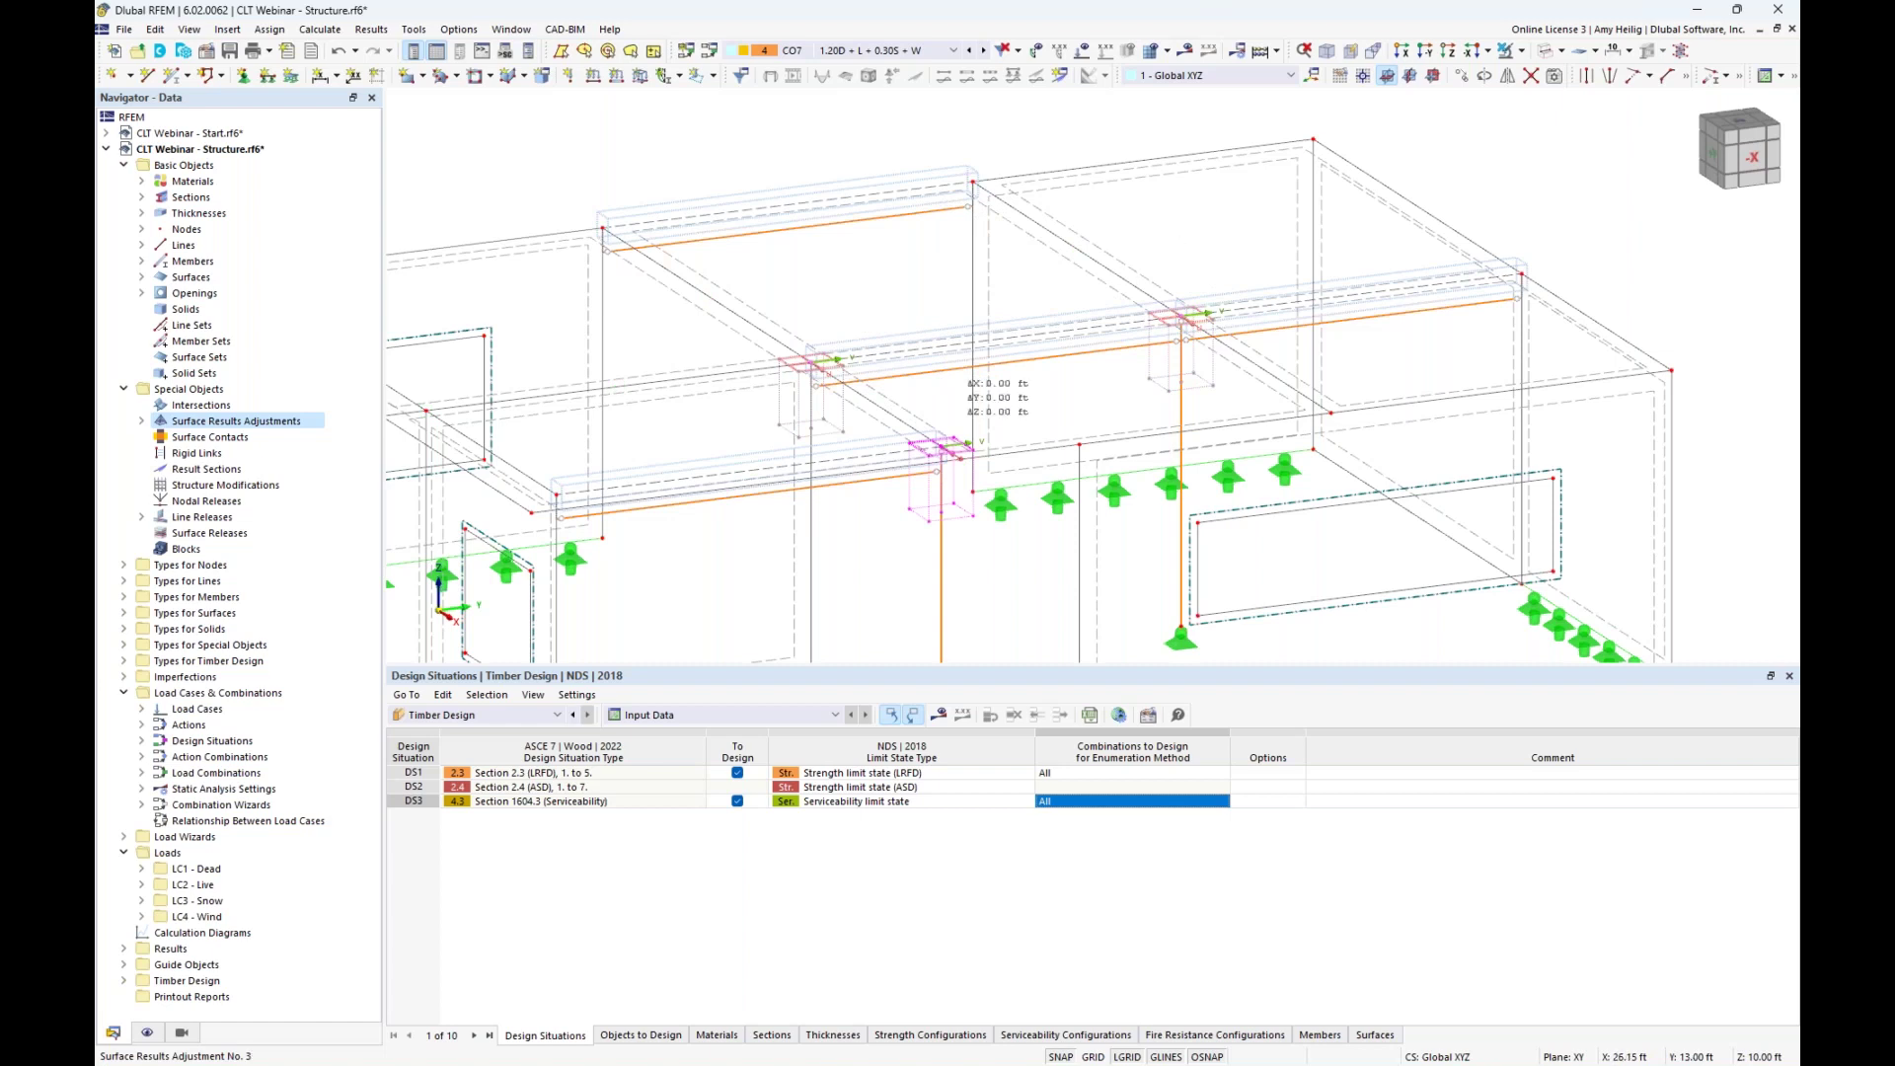
{"action": "left_click", "coordinate": [1520, 279]}
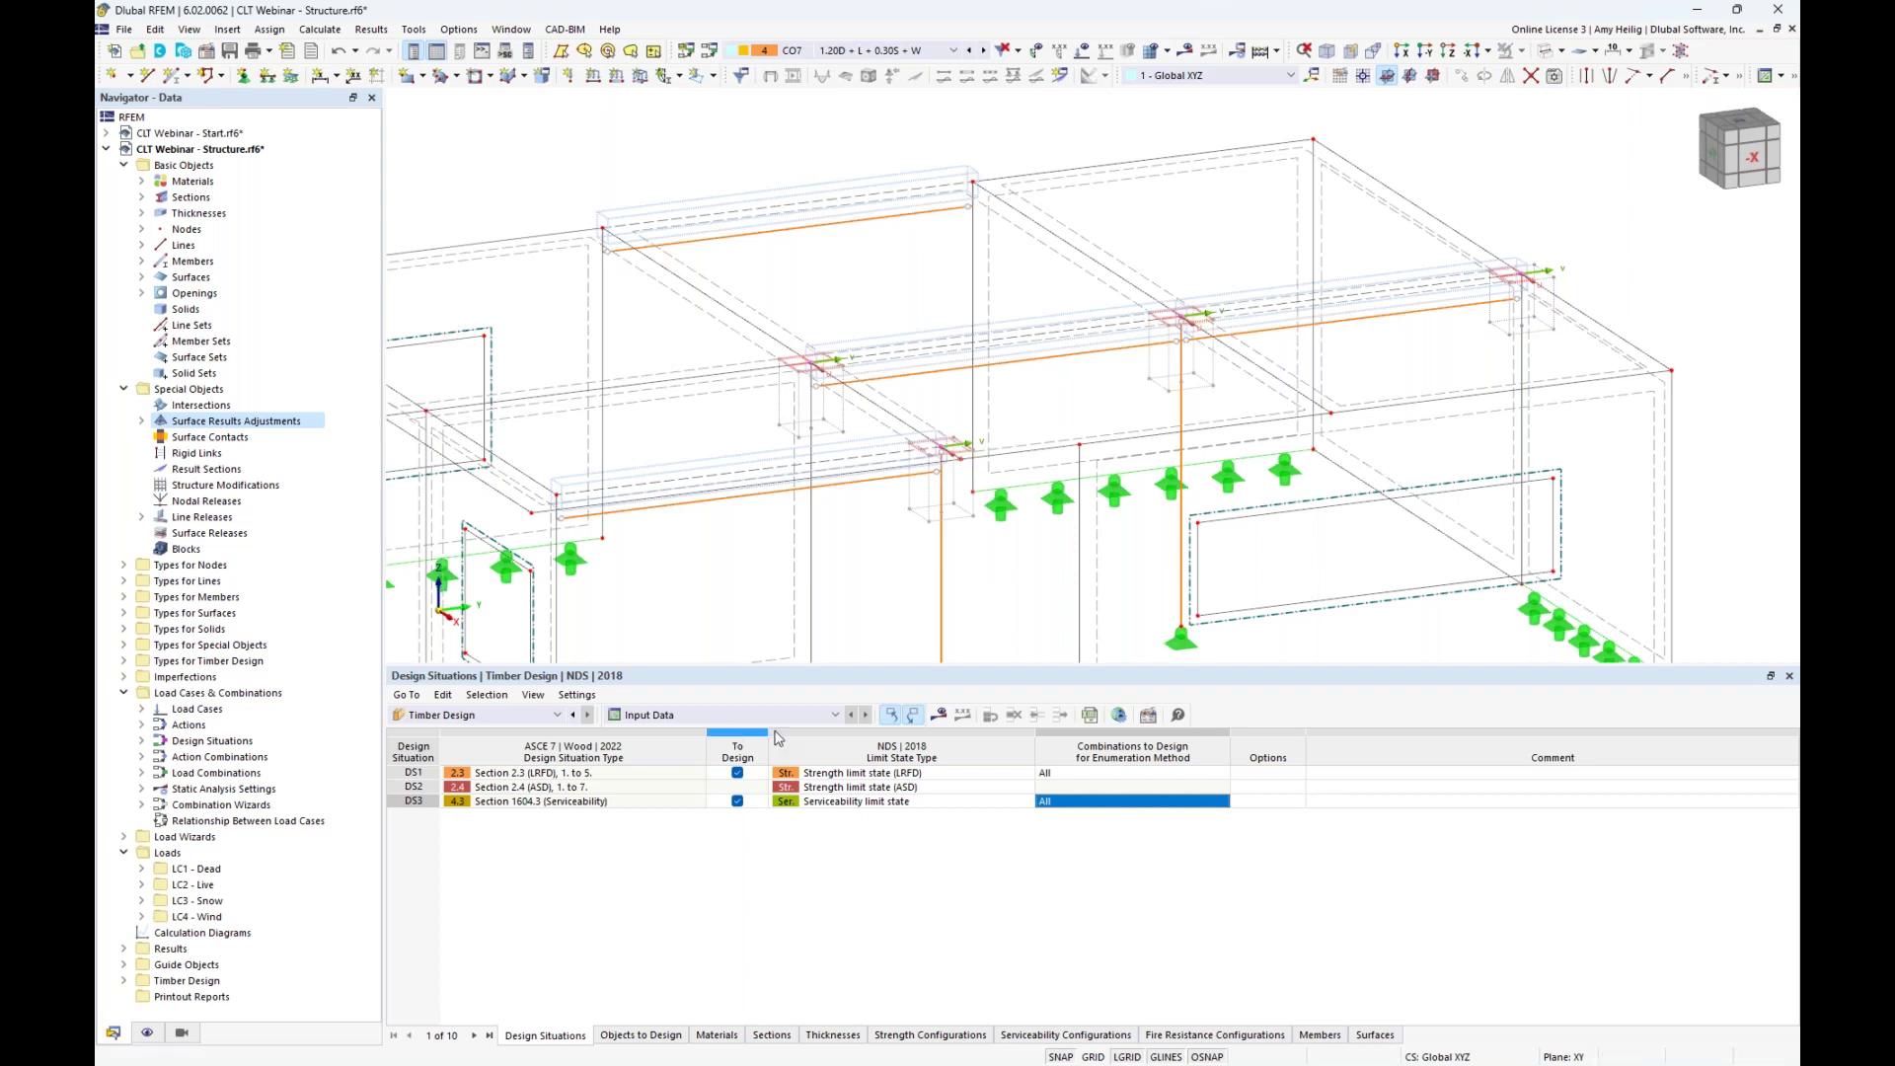
Recalculate the timber design and list the Design Ratios on Surfaces by surface.
{"action": "left_click", "coordinate": [940, 718]}
{"action": "left_click", "coordinate": [1021, 617]}
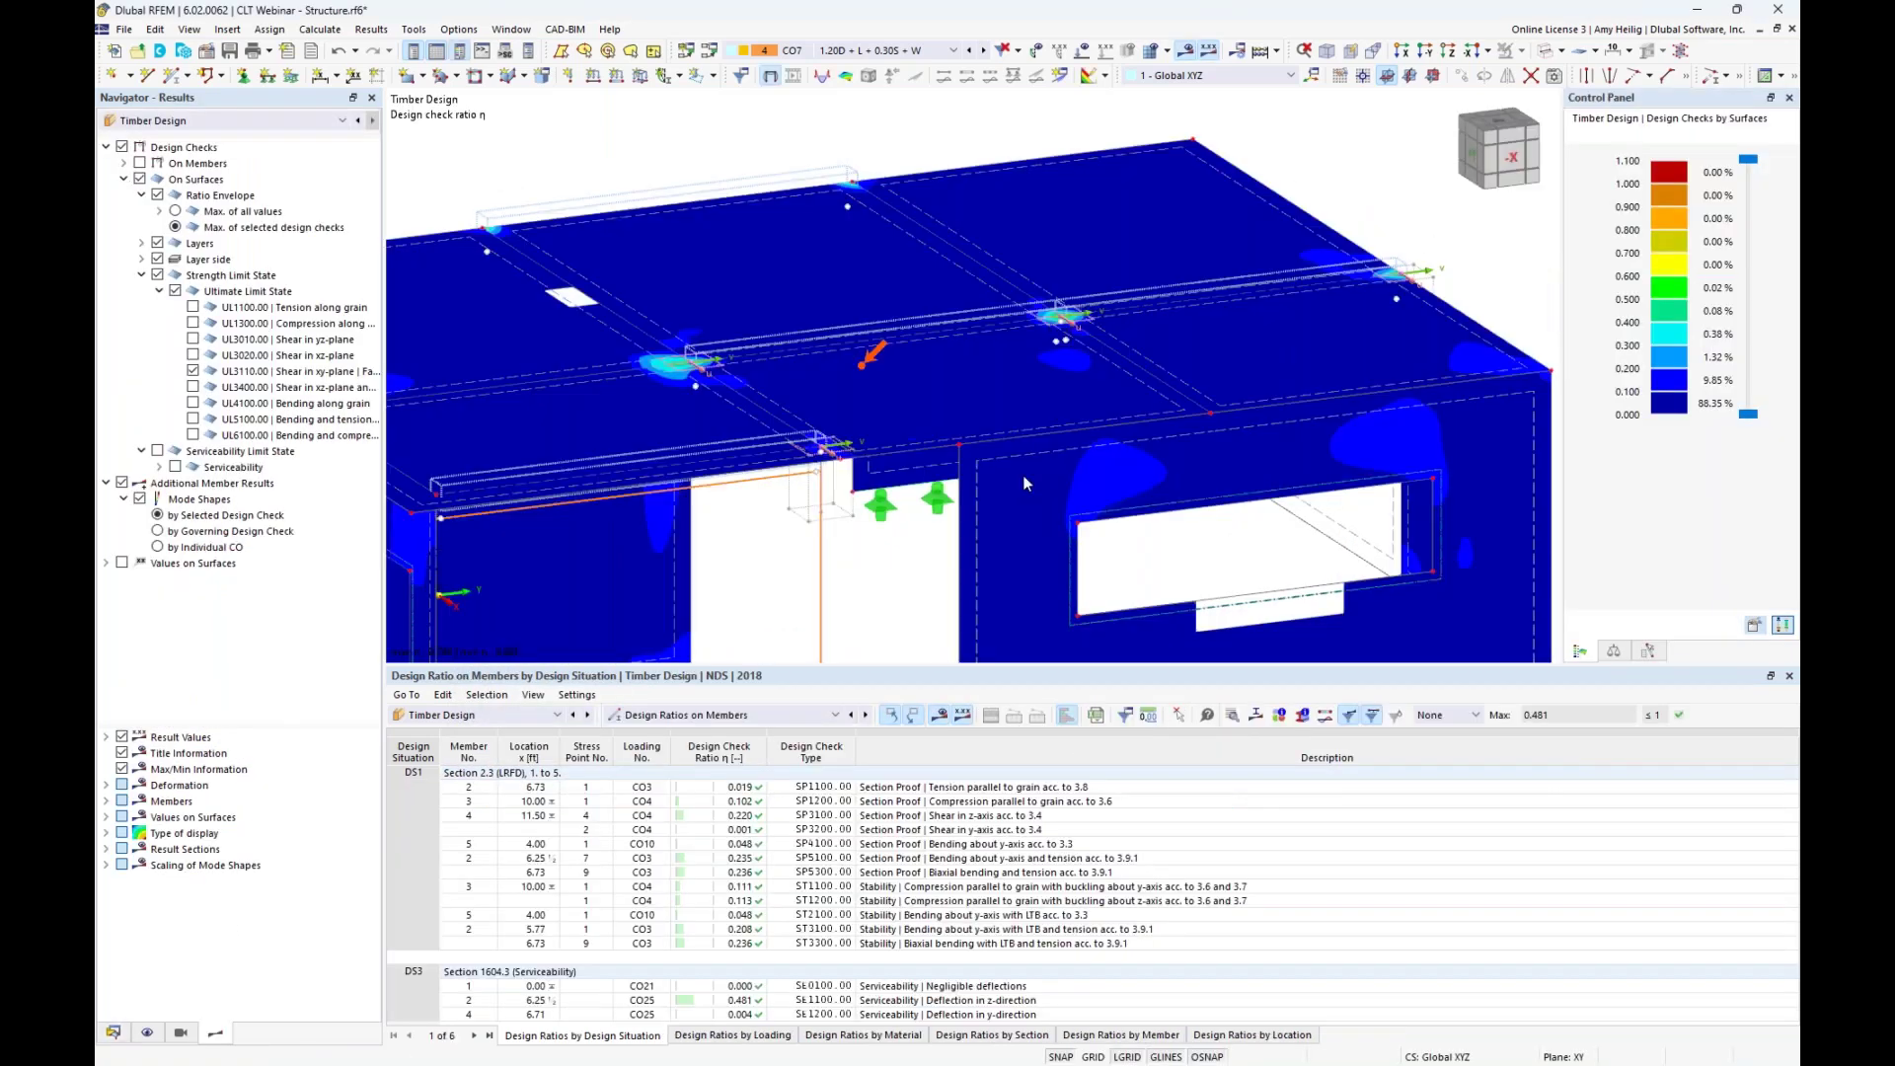
{"action": "left_click", "coordinate": [747, 721]}
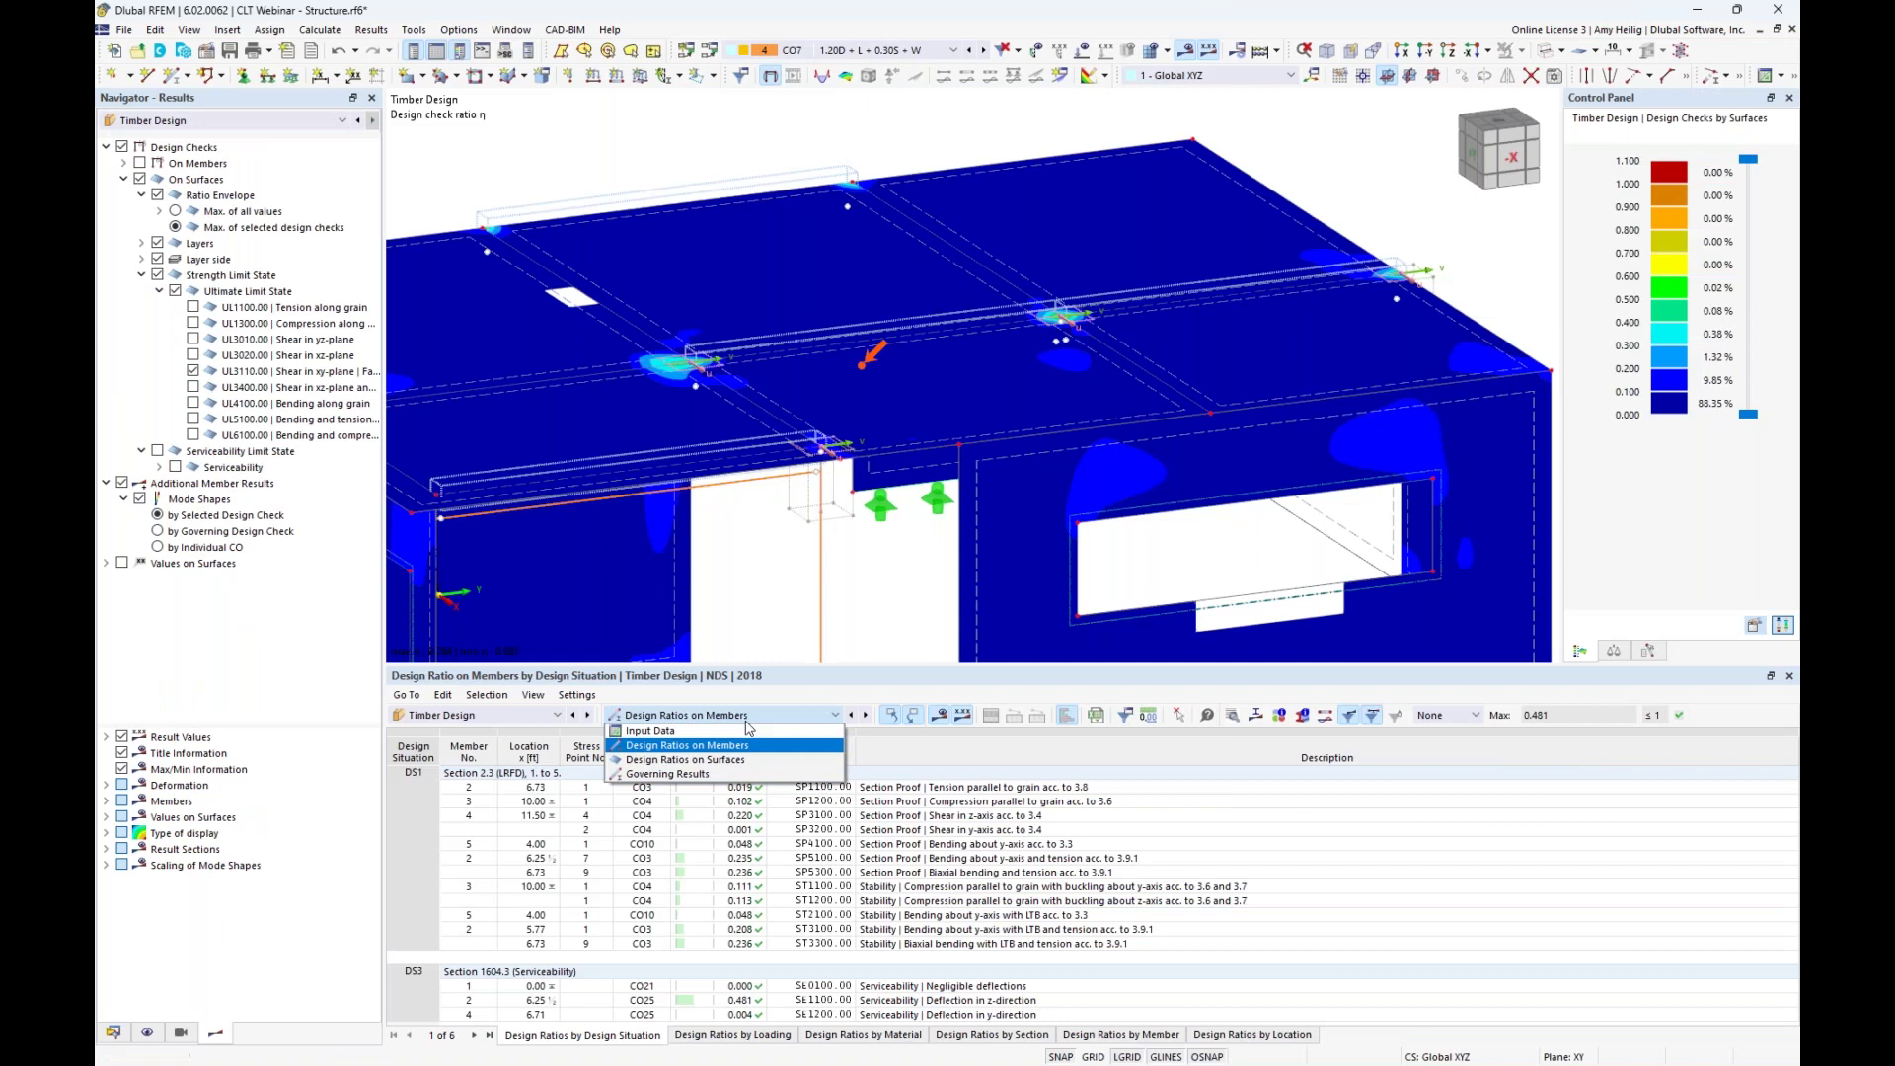
{"action": "left_click", "coordinate": [749, 767]}
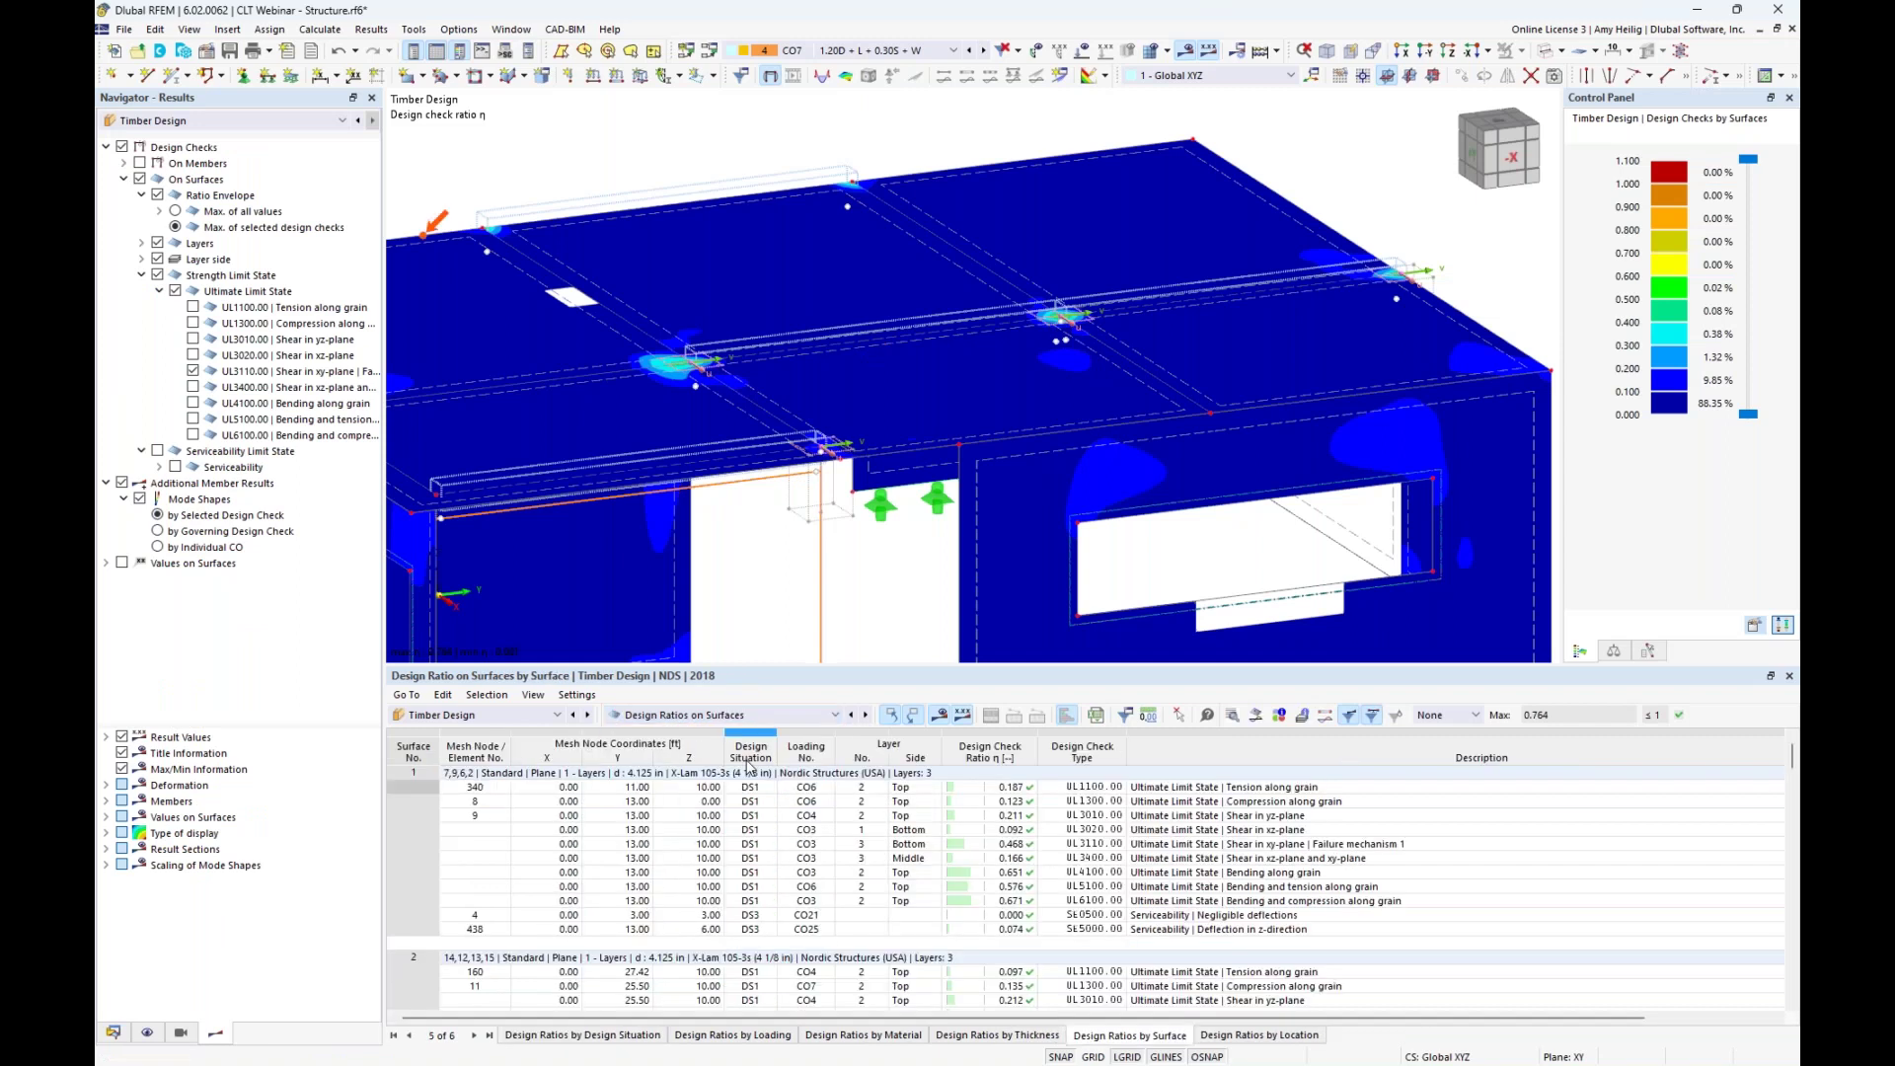
{"action": "scroll", "coordinate": [1048, 844], "scroll_direction": "down", "scroll_amount": 7}
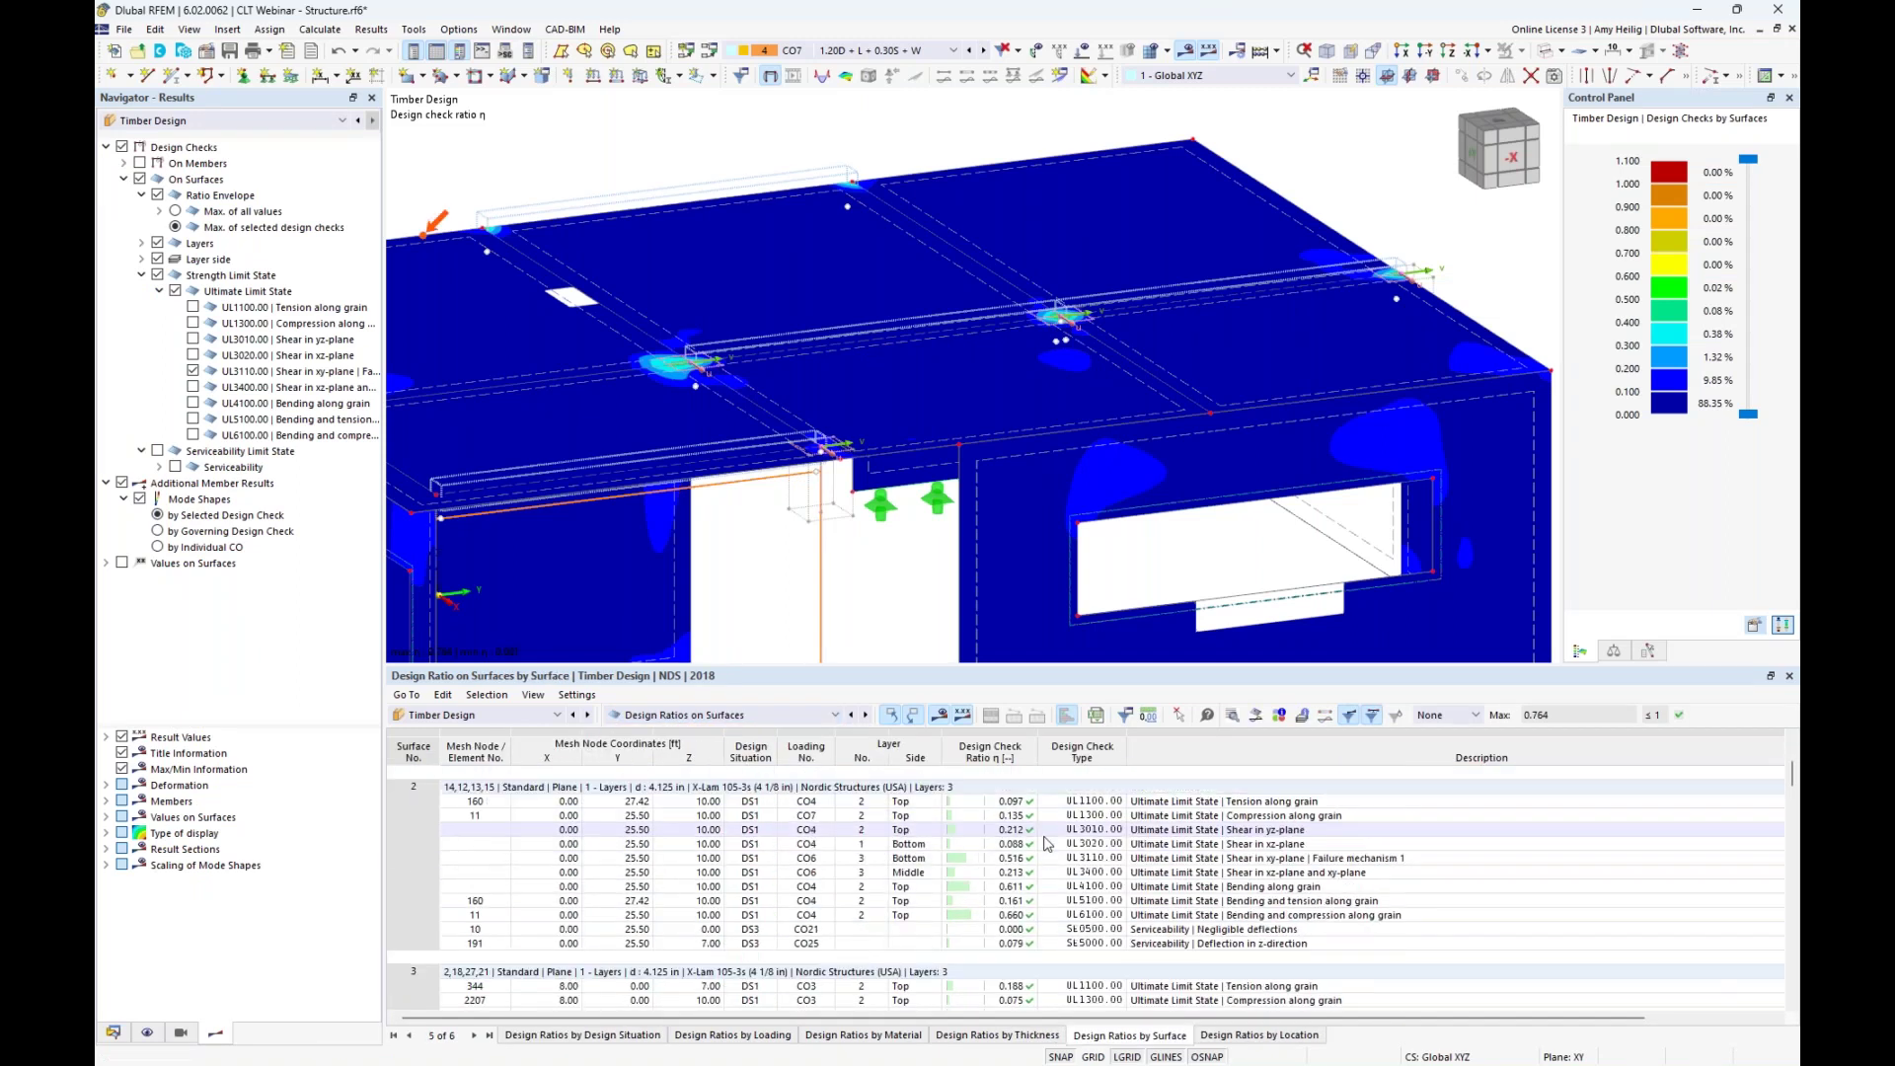
{"action": "scroll", "coordinate": [1048, 844], "scroll_direction": "up", "scroll_amount": 6}
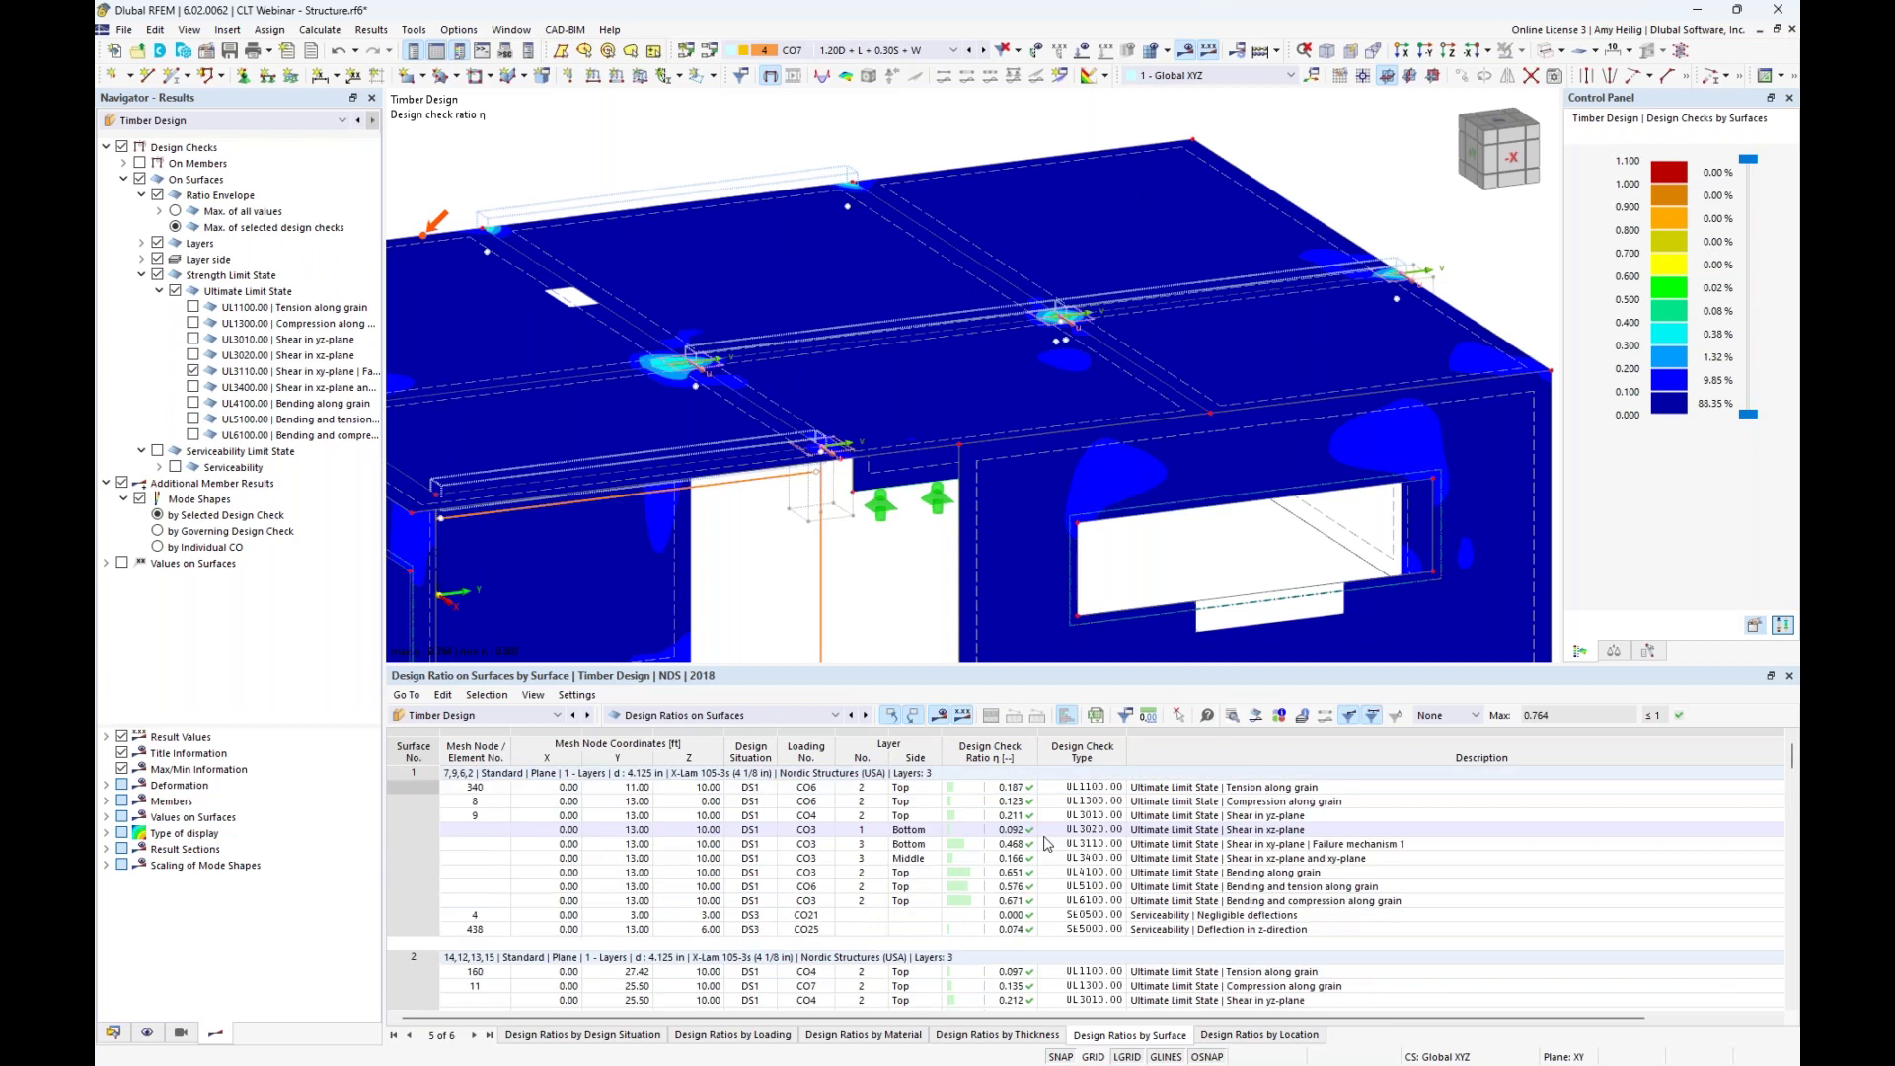
{"action": "scroll", "coordinate": [1142, 561], "scroll_direction": "down", "scroll_amount": 3}
{"action": "middle_click_drag", "start_coordinate": [1063, 654], "coordinate": [1083, 585]}
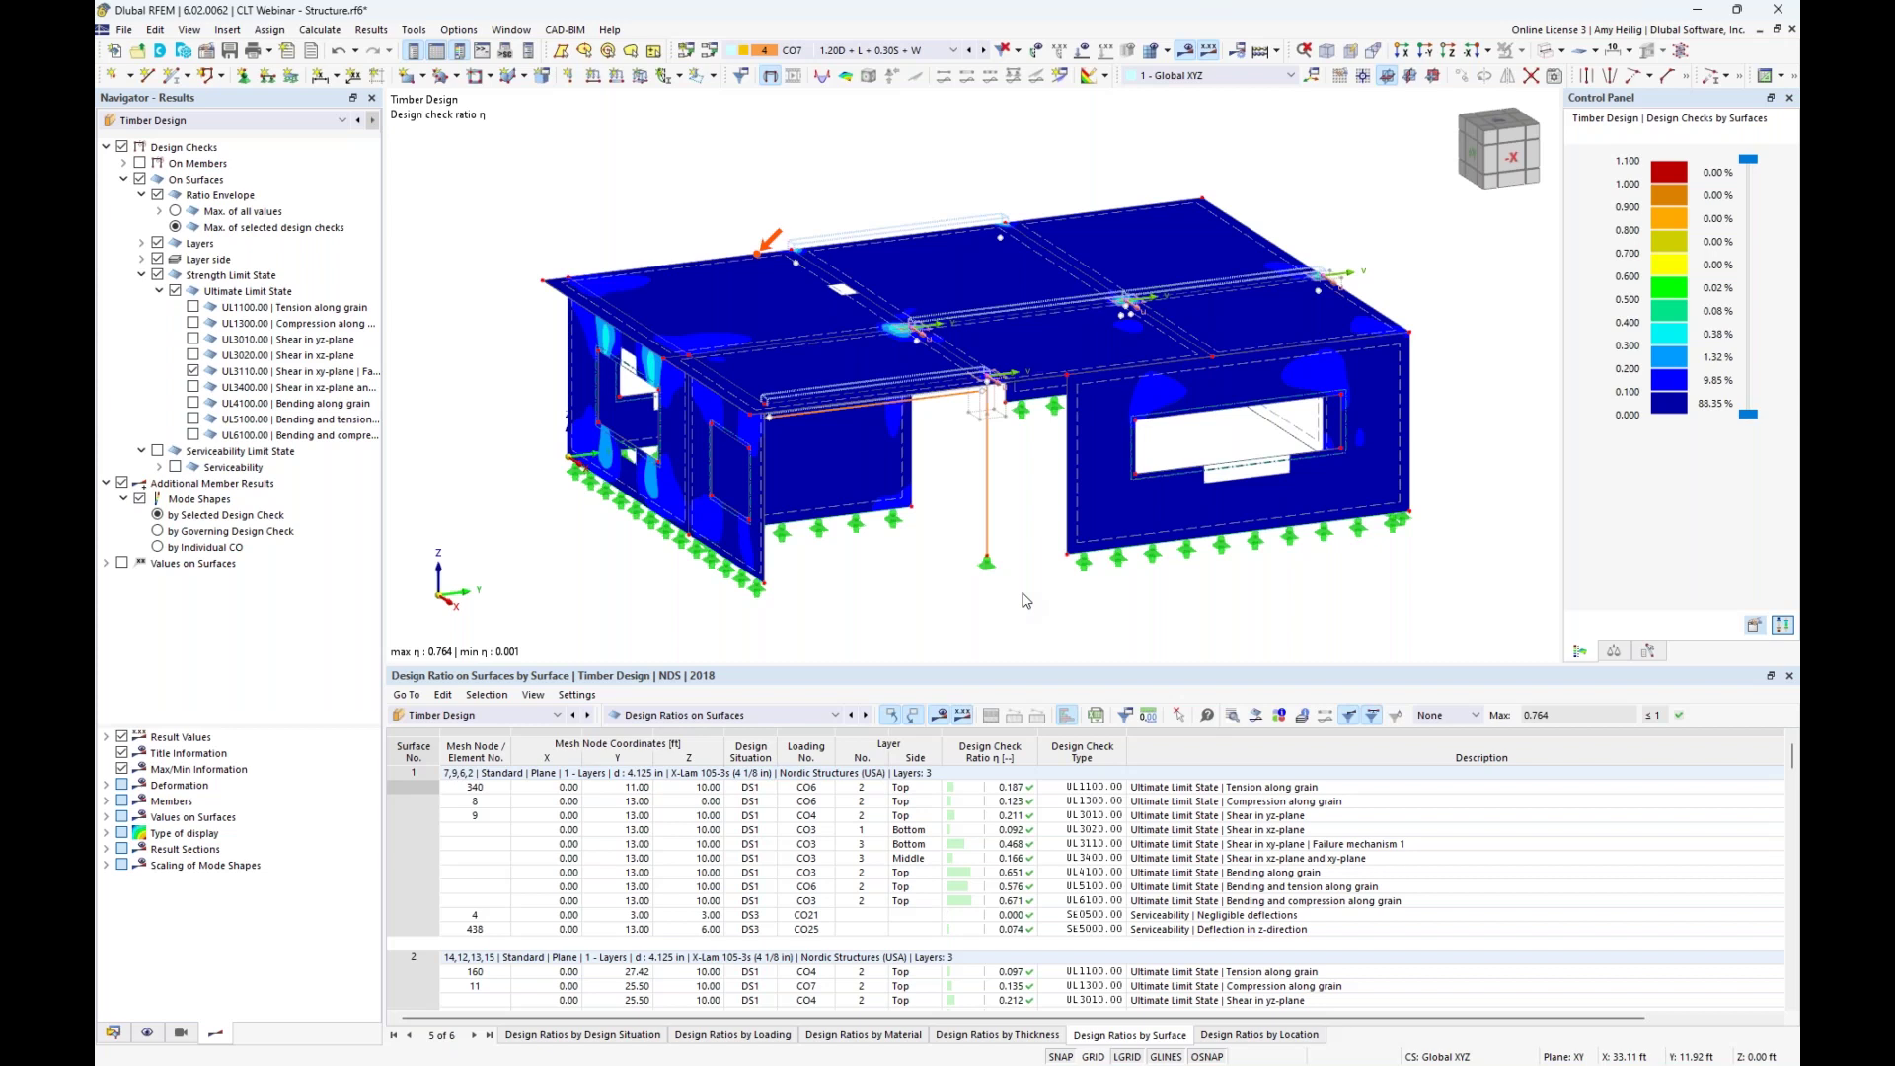
Display the maximum of all design check values on the surfaces and enlarge the results table.
{"action": "left_click", "coordinate": [176, 293]}
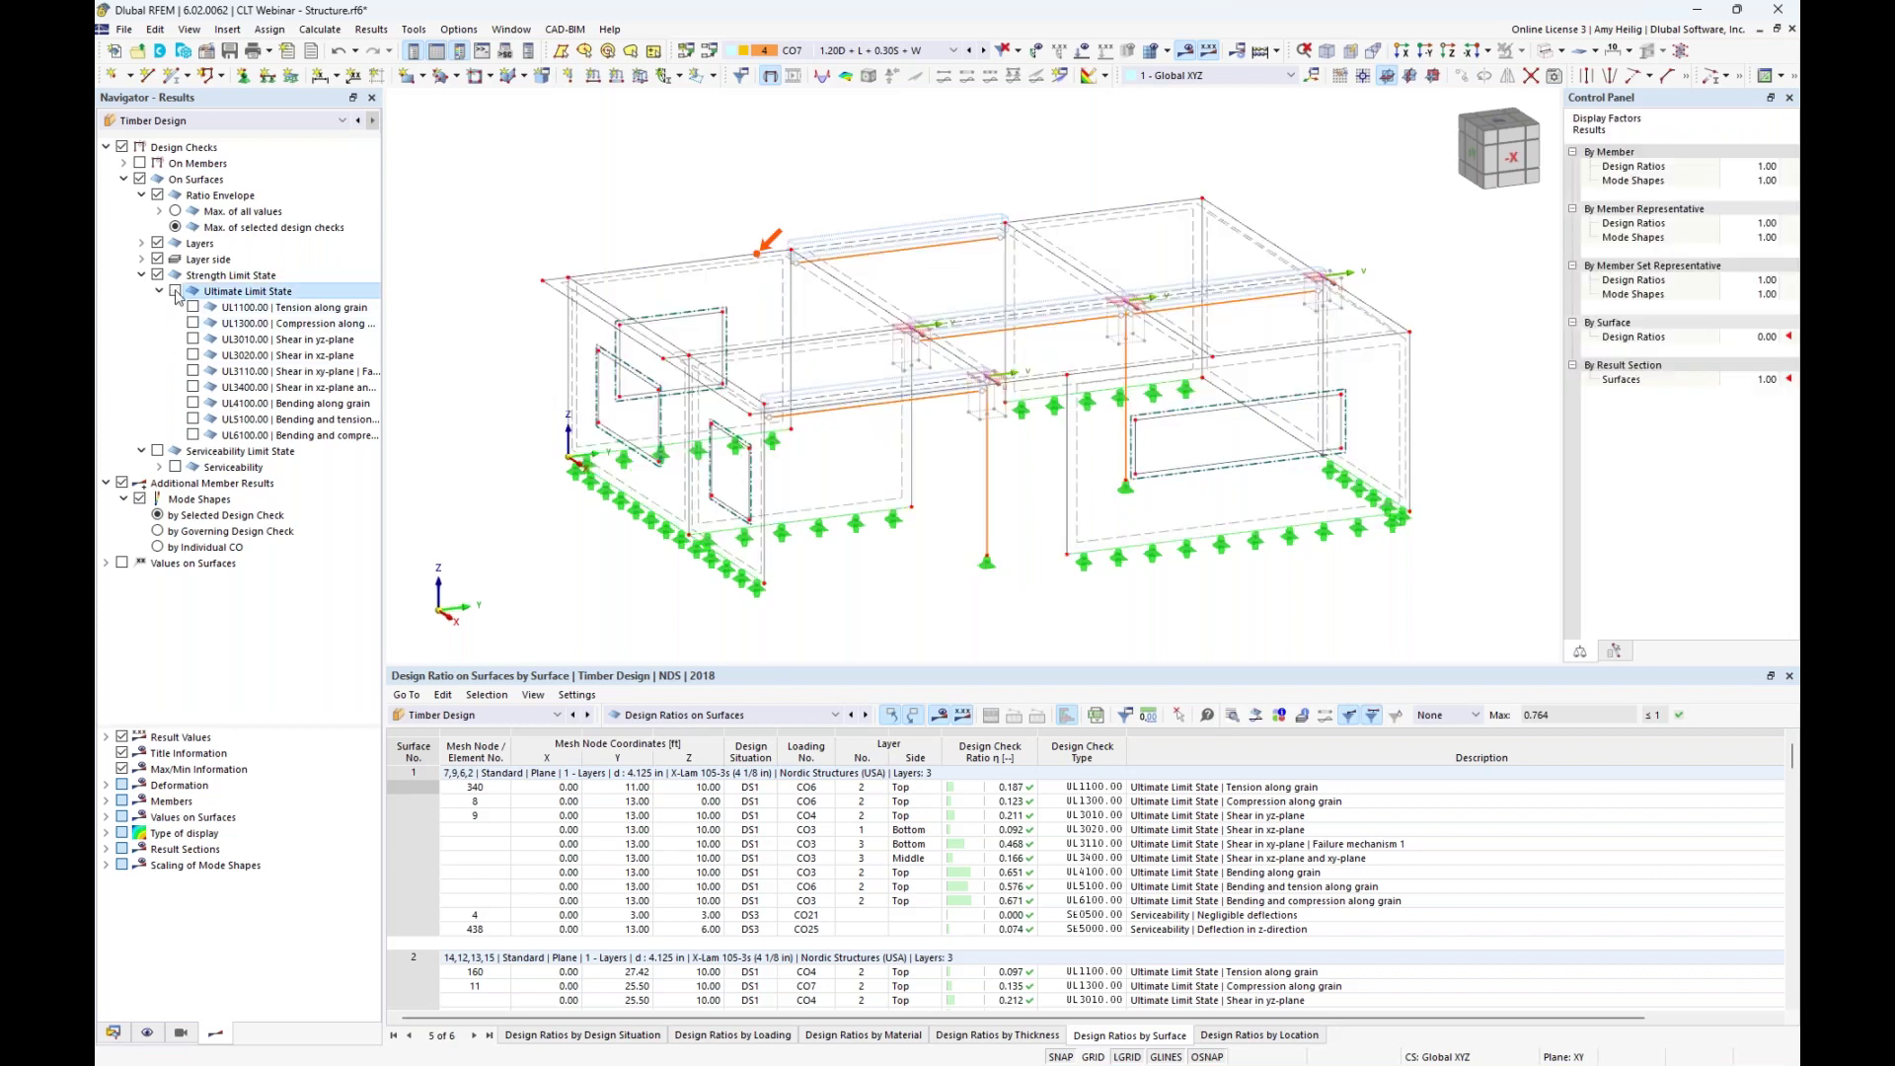
{"action": "left_click", "coordinate": [176, 292]}
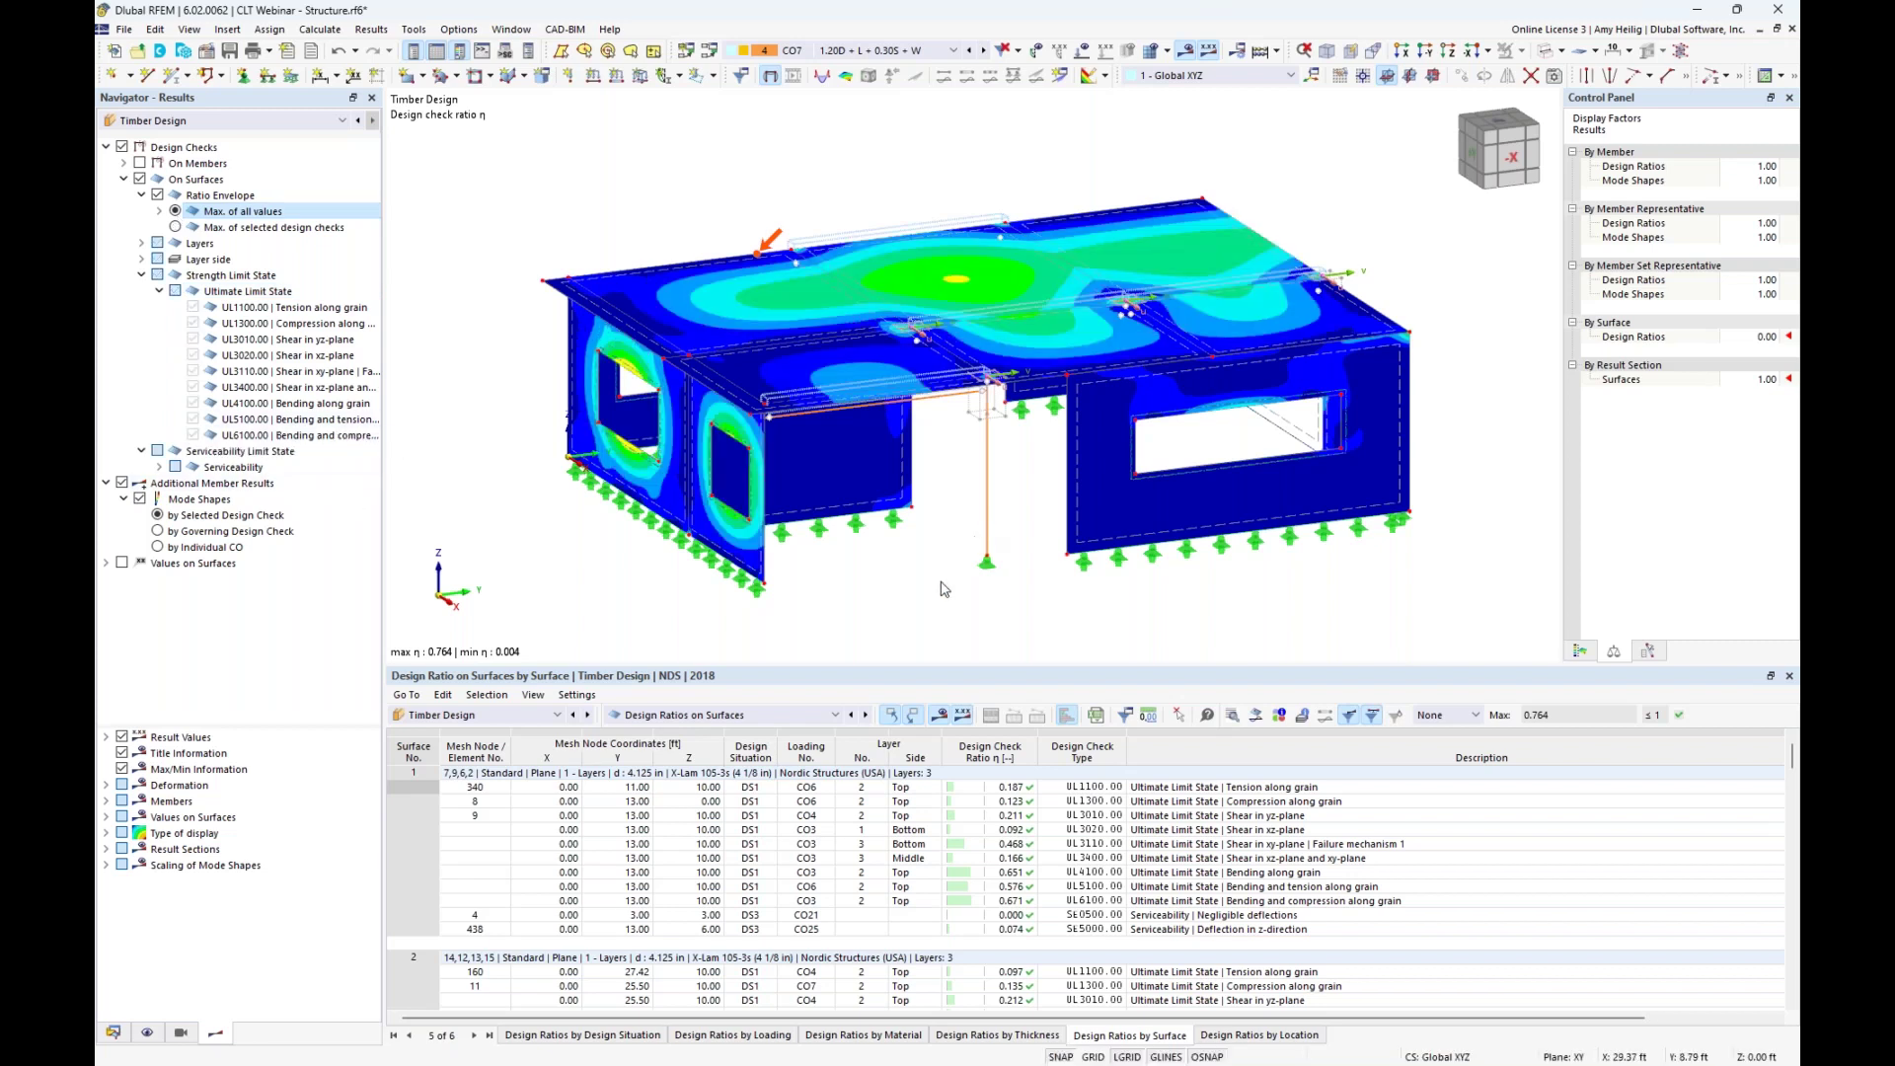
{"action": "left_click_drag", "start_coordinate": [997, 667], "coordinate": [998, 574]}
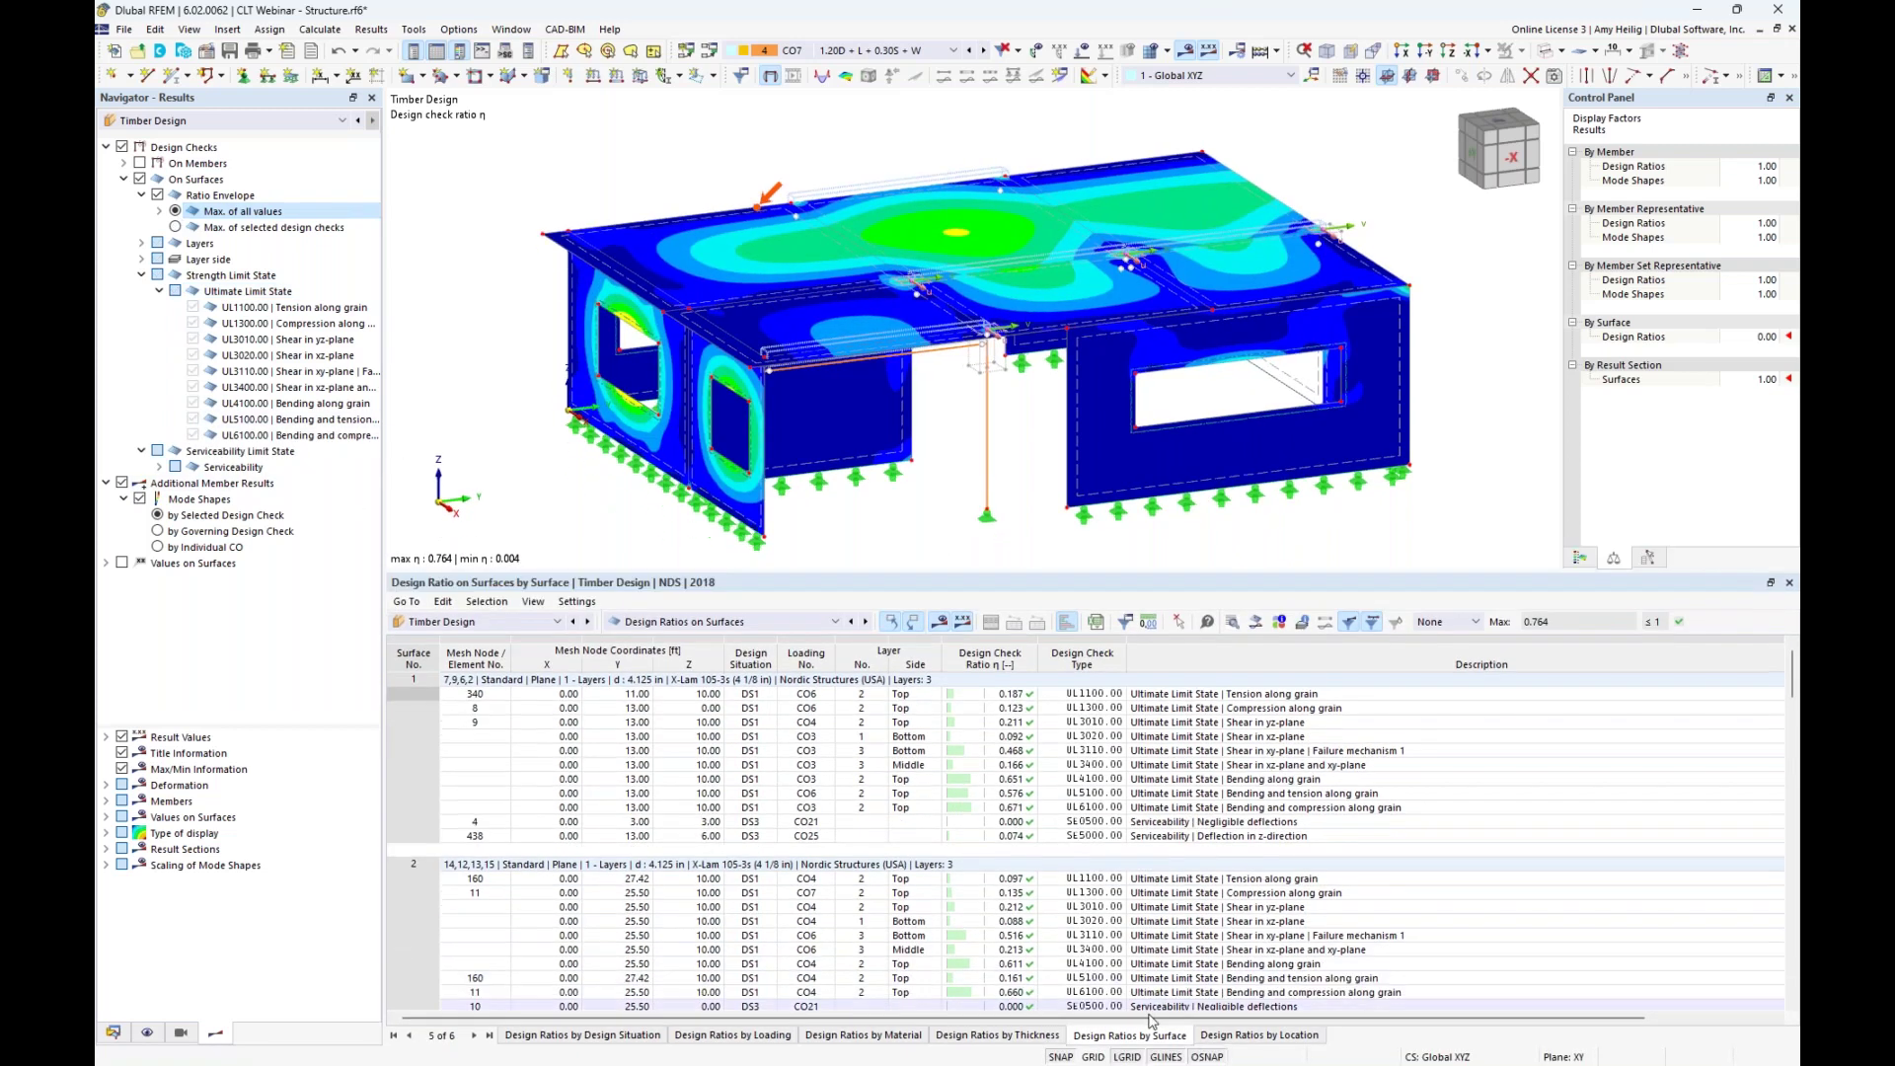
Review the individual ultimate and serviceability design ratios listed for surfaces 1 to 4 and check the available result filter options.
{"action": "left_click", "coordinate": [1165, 708]}
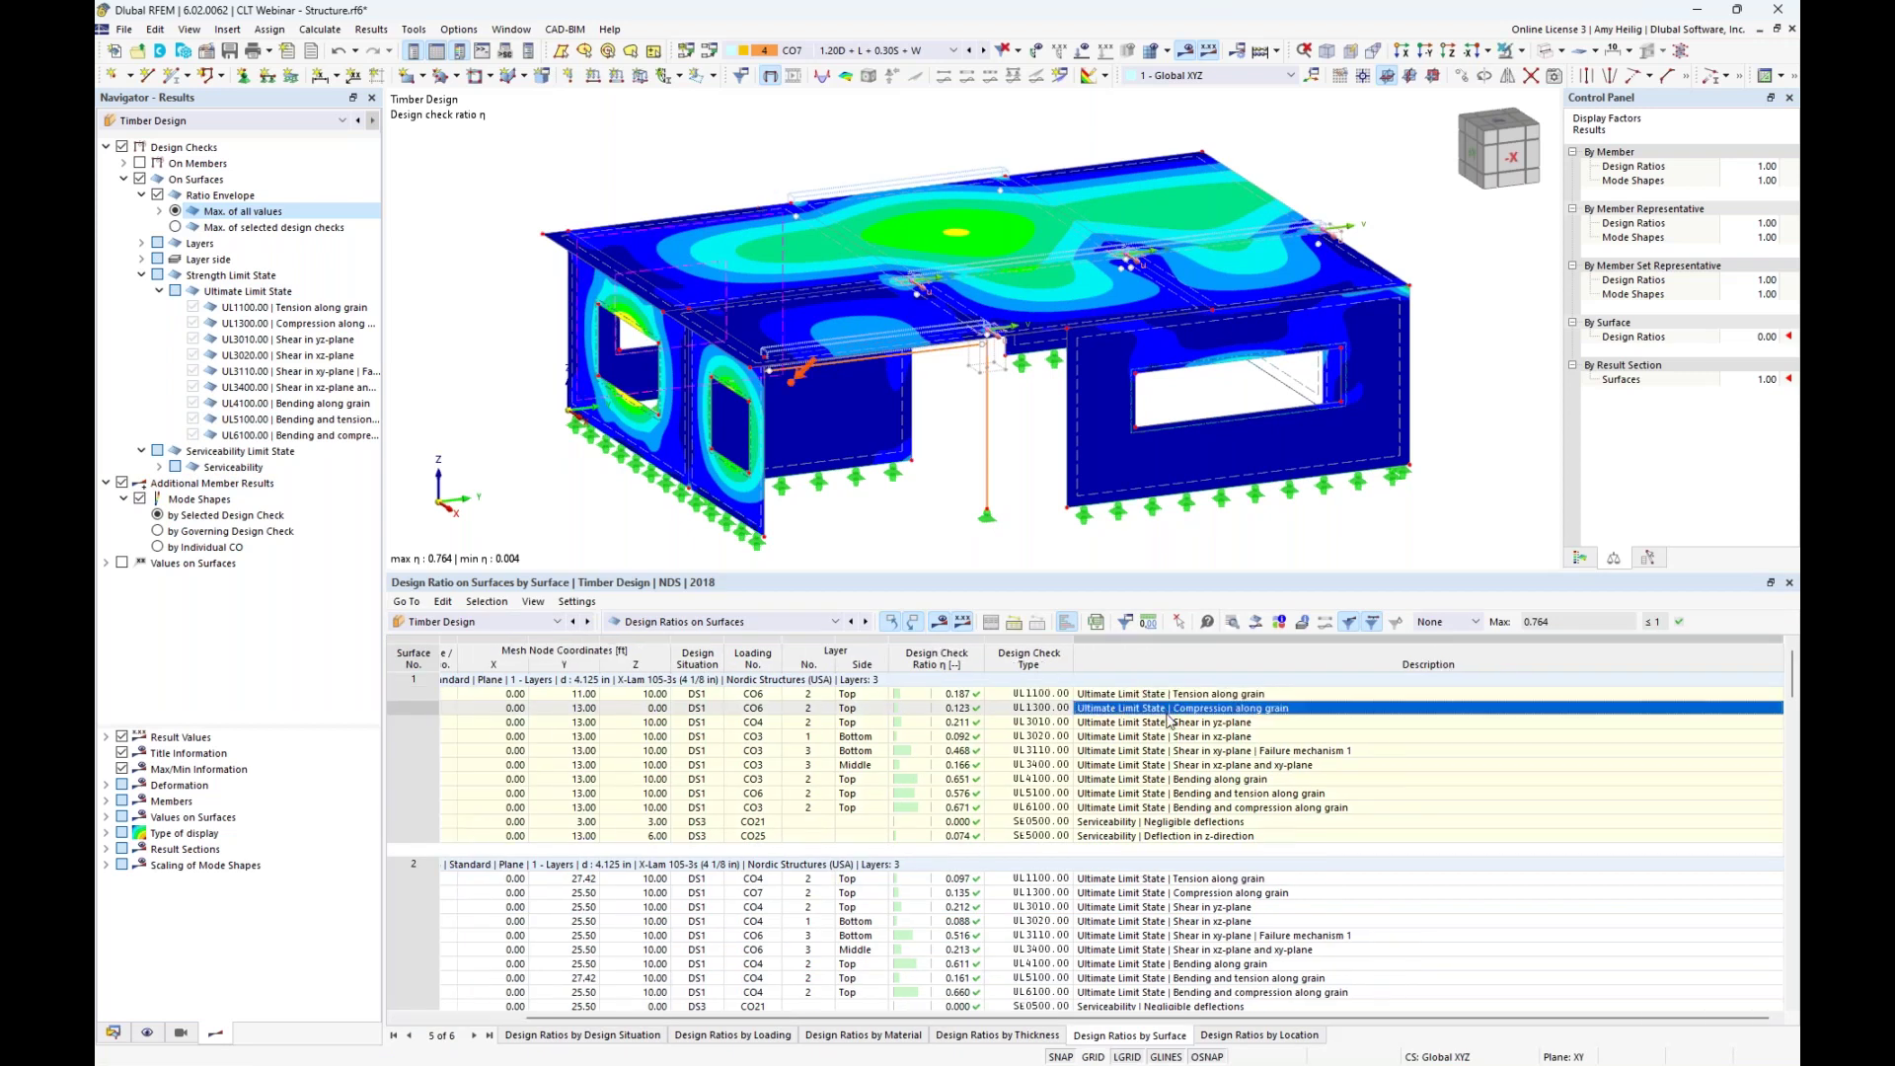
{"action": "scroll", "coordinate": [1160, 767], "scroll_direction": "down", "scroll_amount": 2}
{"action": "left_click", "coordinate": [1160, 822]}
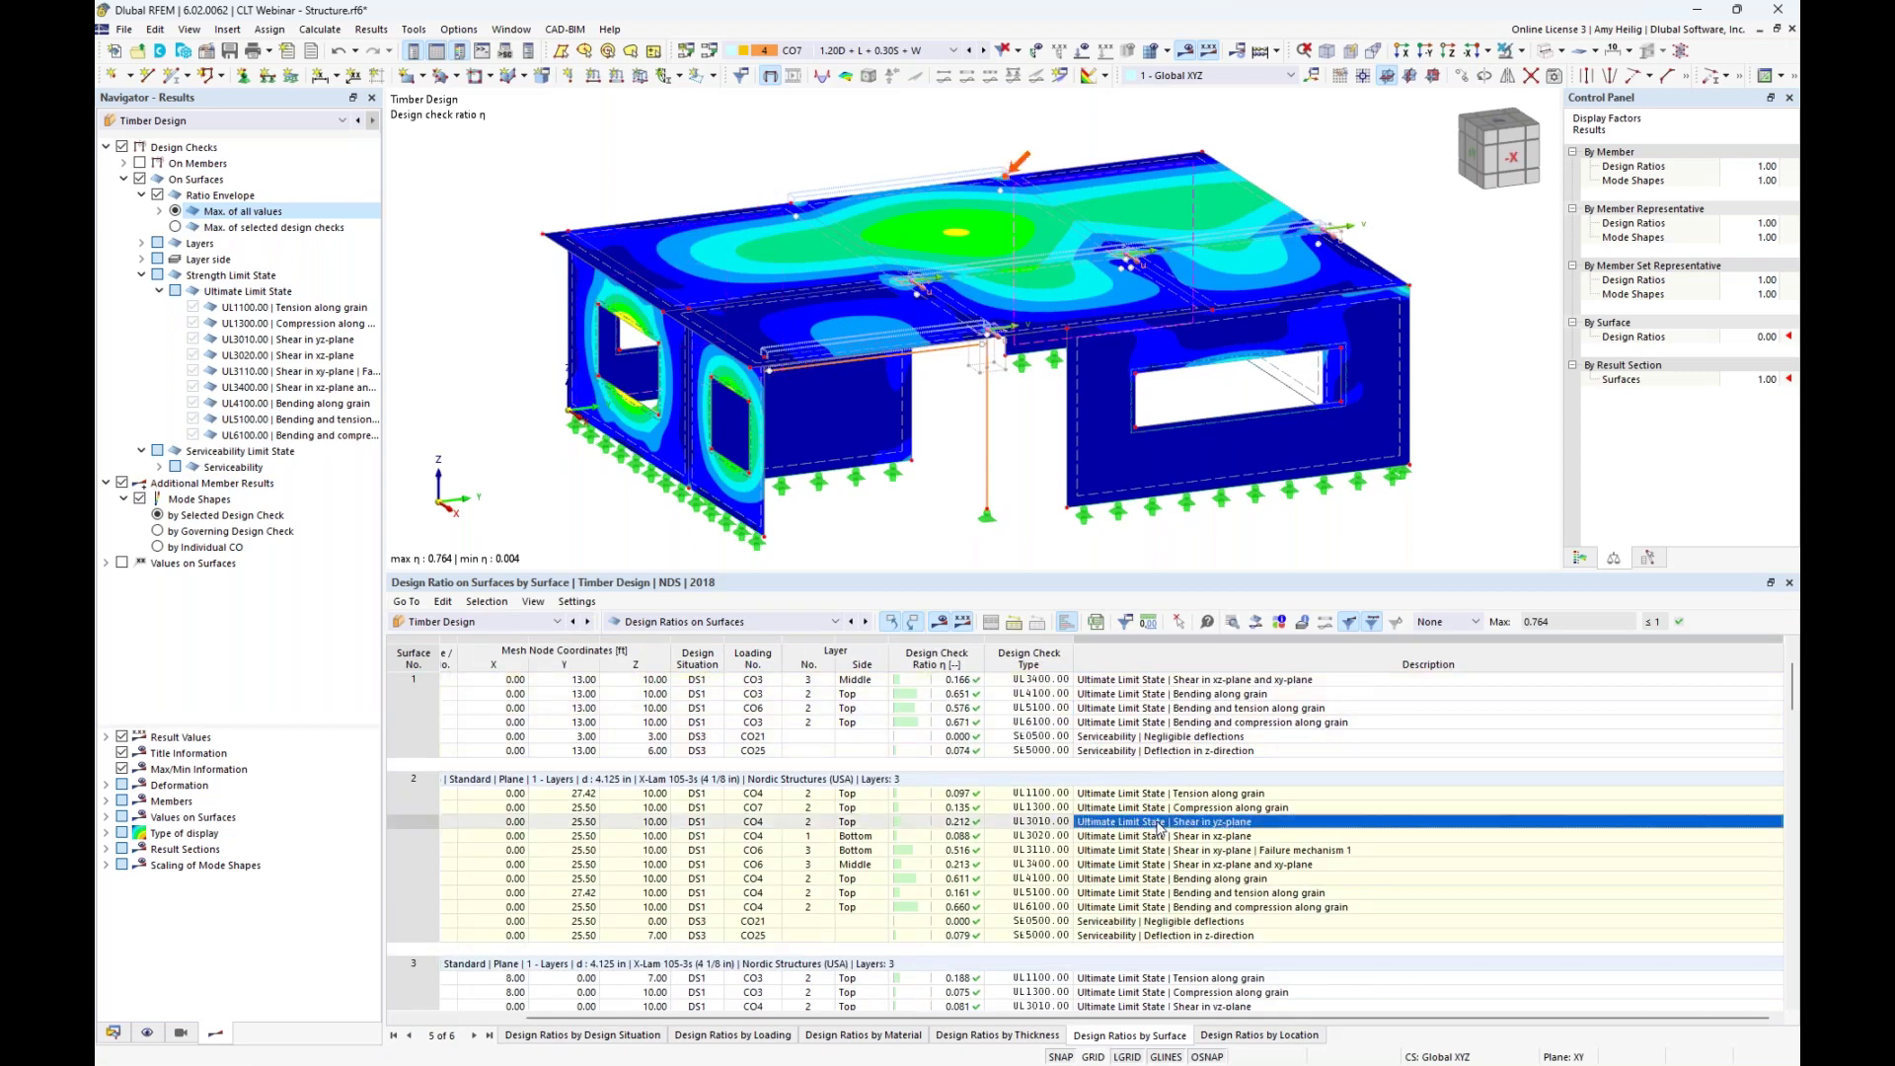
{"action": "scroll", "coordinate": [1157, 829], "scroll_direction": "down", "scroll_amount": 3}
{"action": "left_click", "coordinate": [1150, 893]}
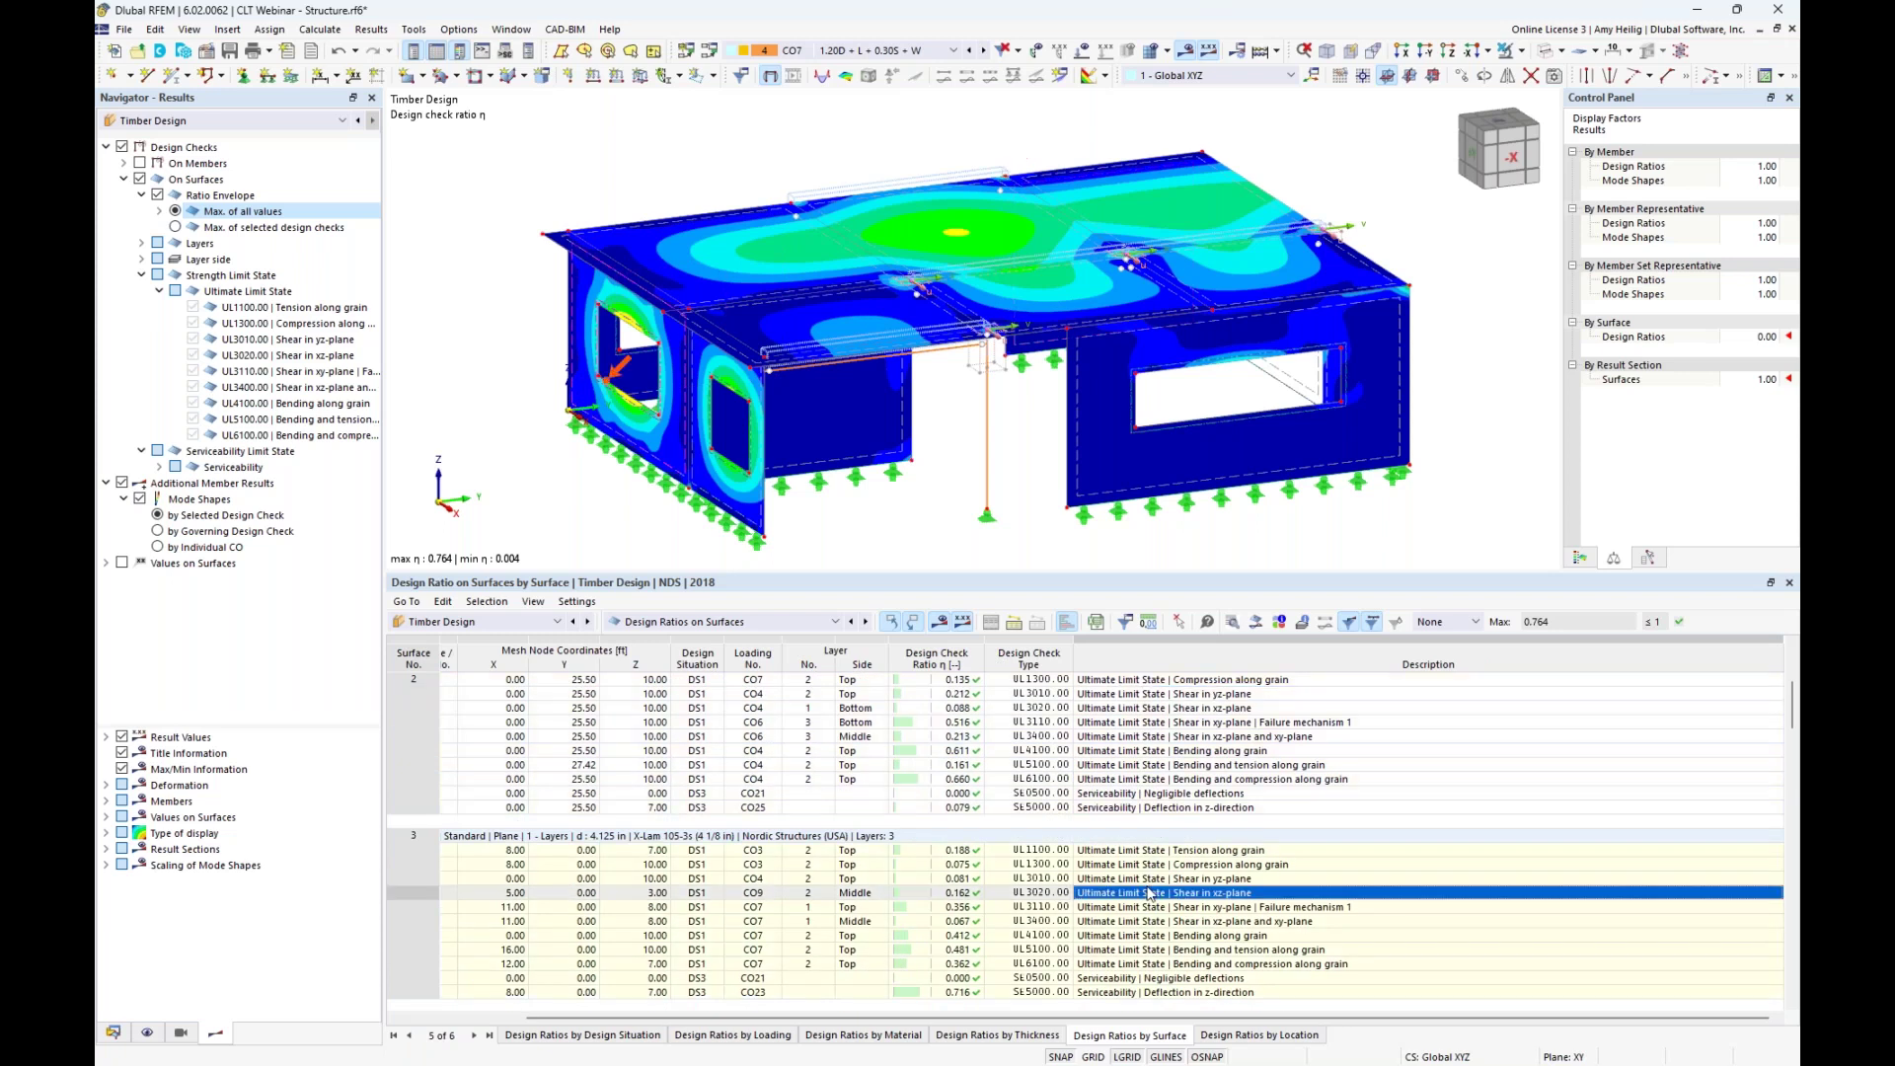
{"action": "scroll", "coordinate": [1150, 893], "scroll_direction": "down", "scroll_amount": 4}
{"action": "left_click", "coordinate": [1149, 935]}
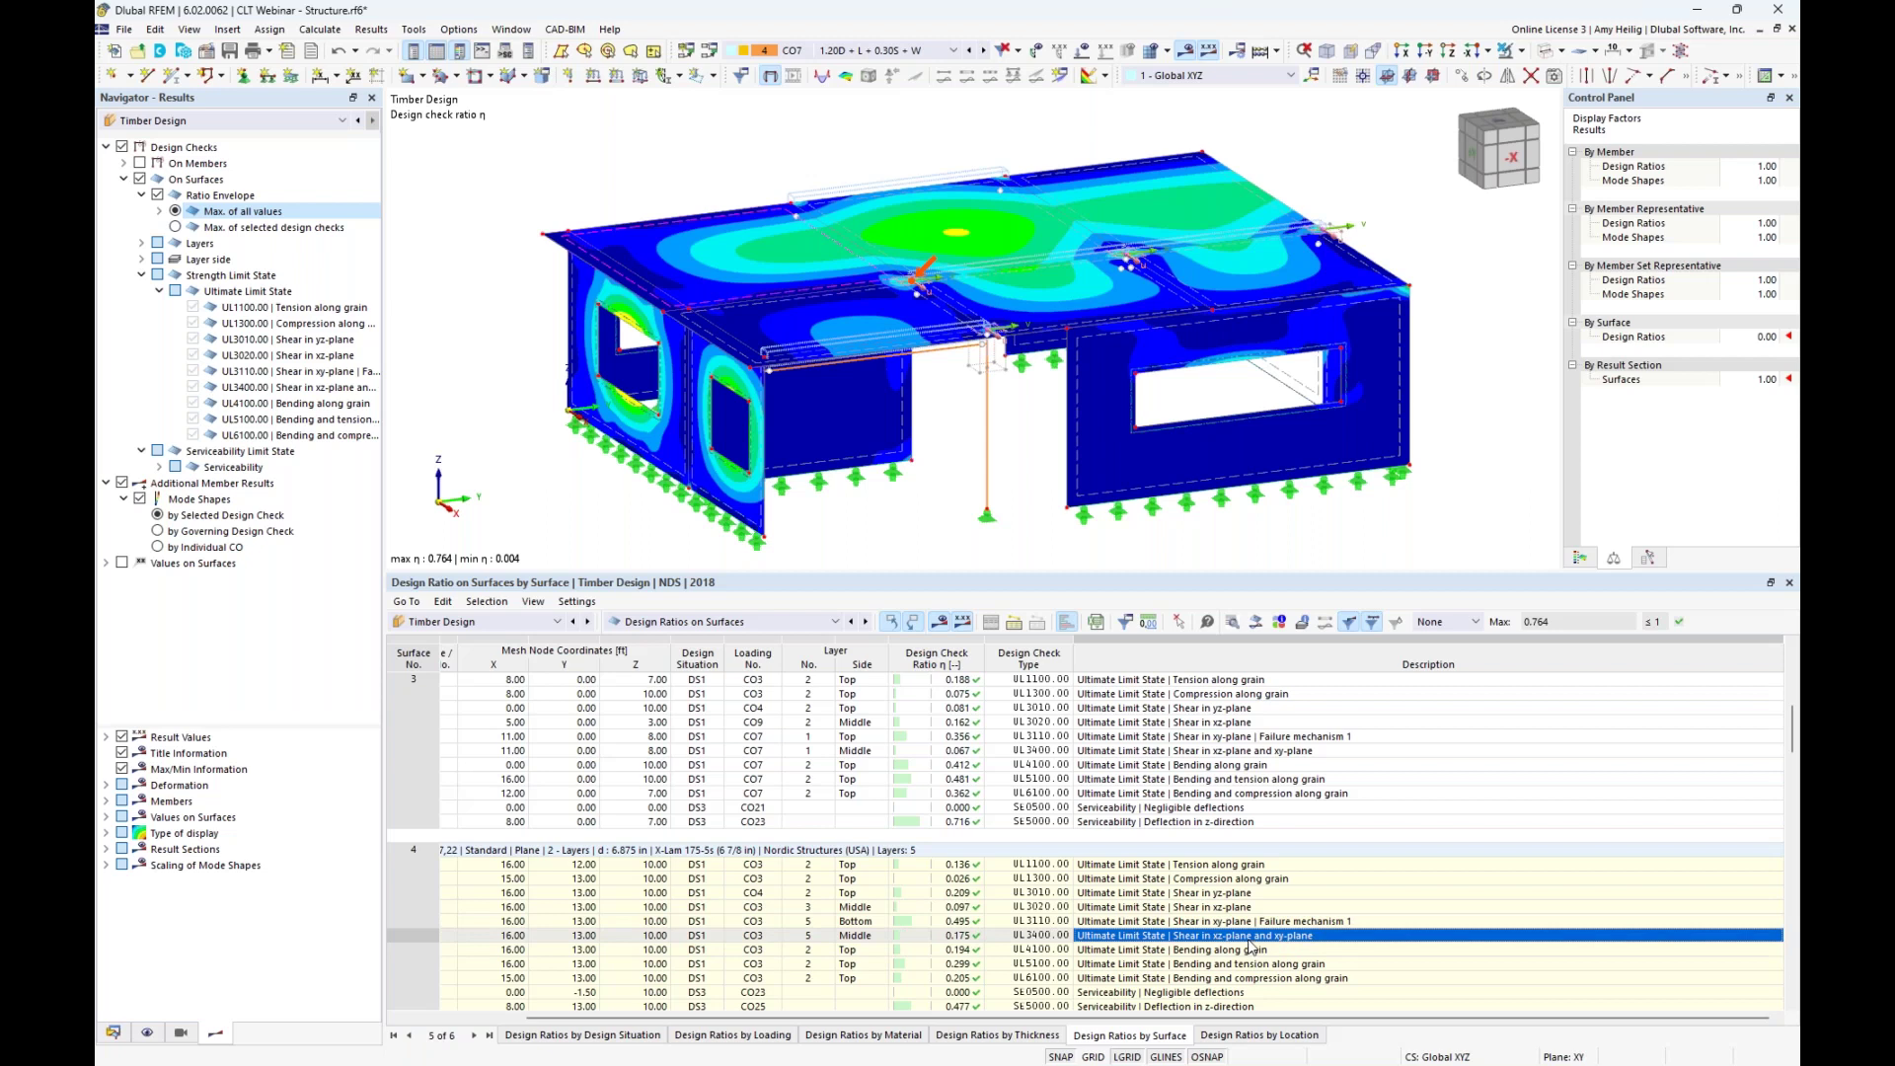
{"action": "scroll", "coordinate": [1234, 943], "scroll_direction": "down", "scroll_amount": 2}
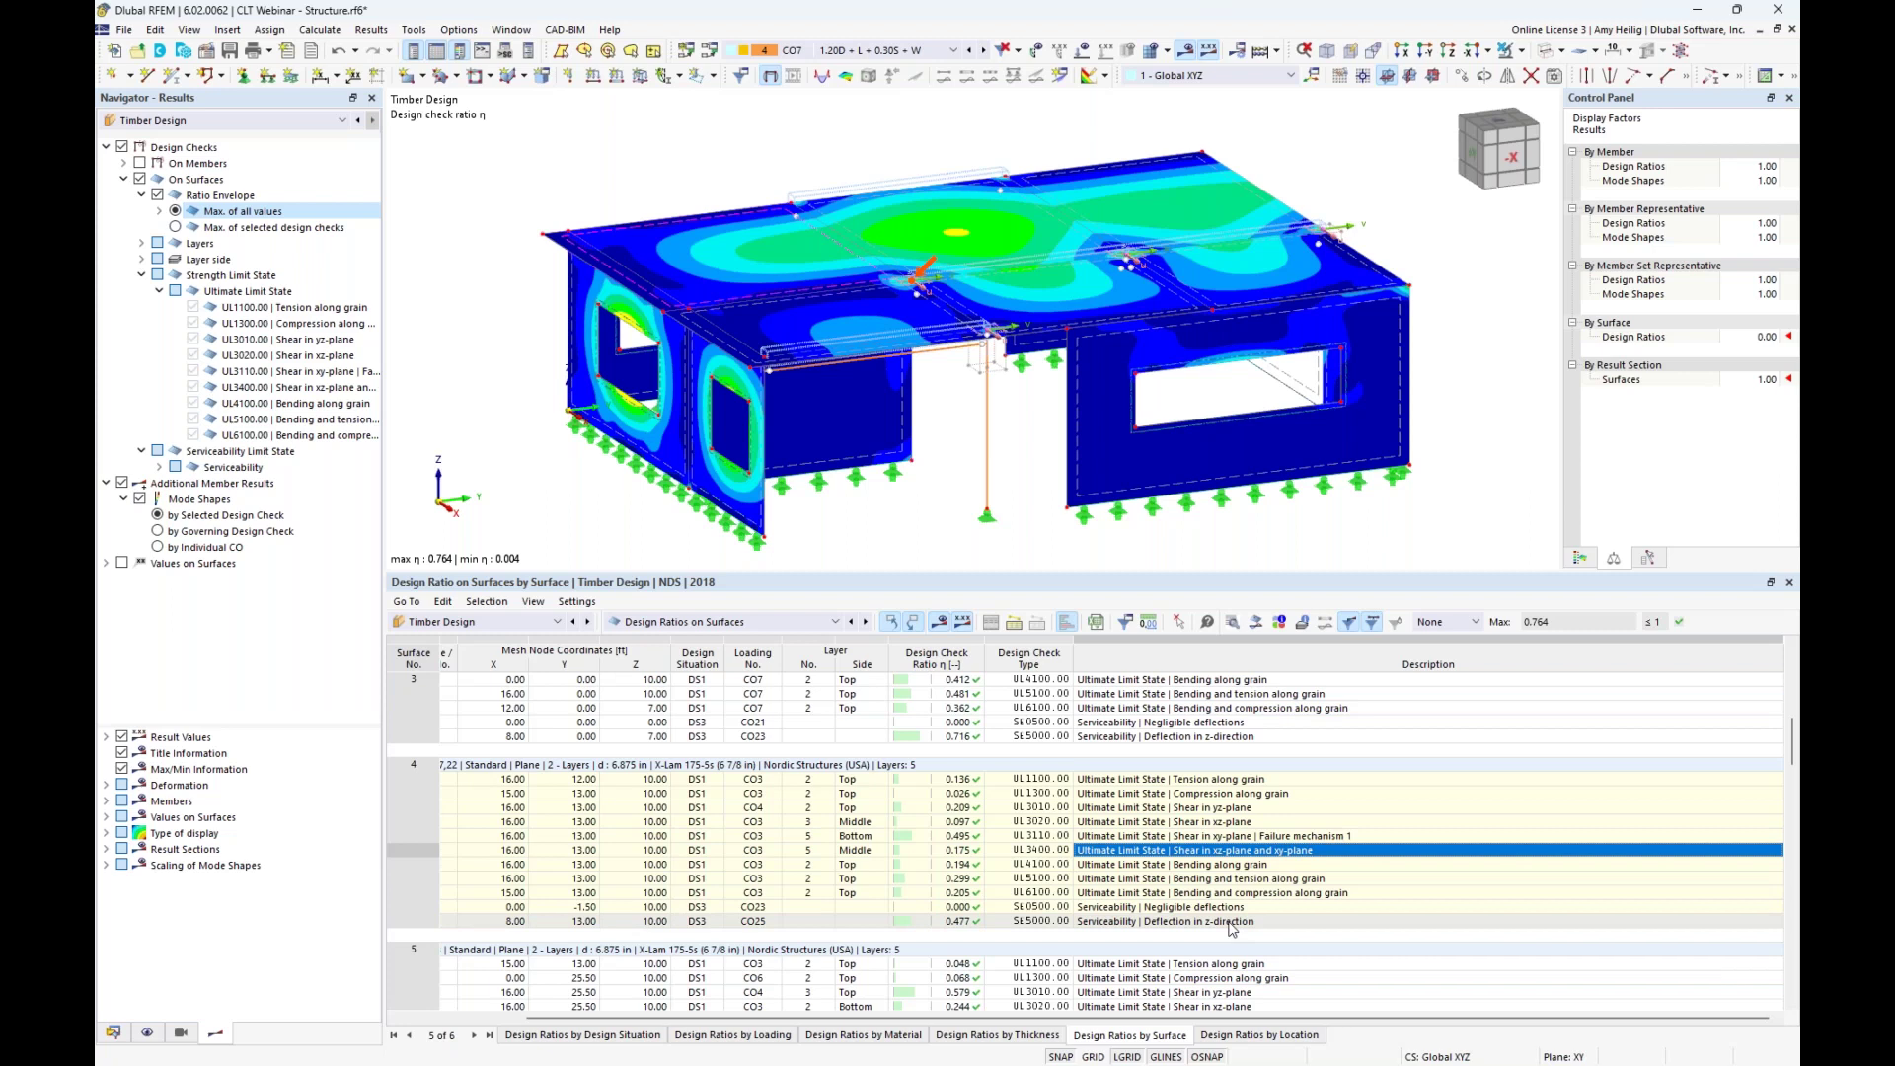
{"action": "left_click", "coordinate": [1475, 621]}
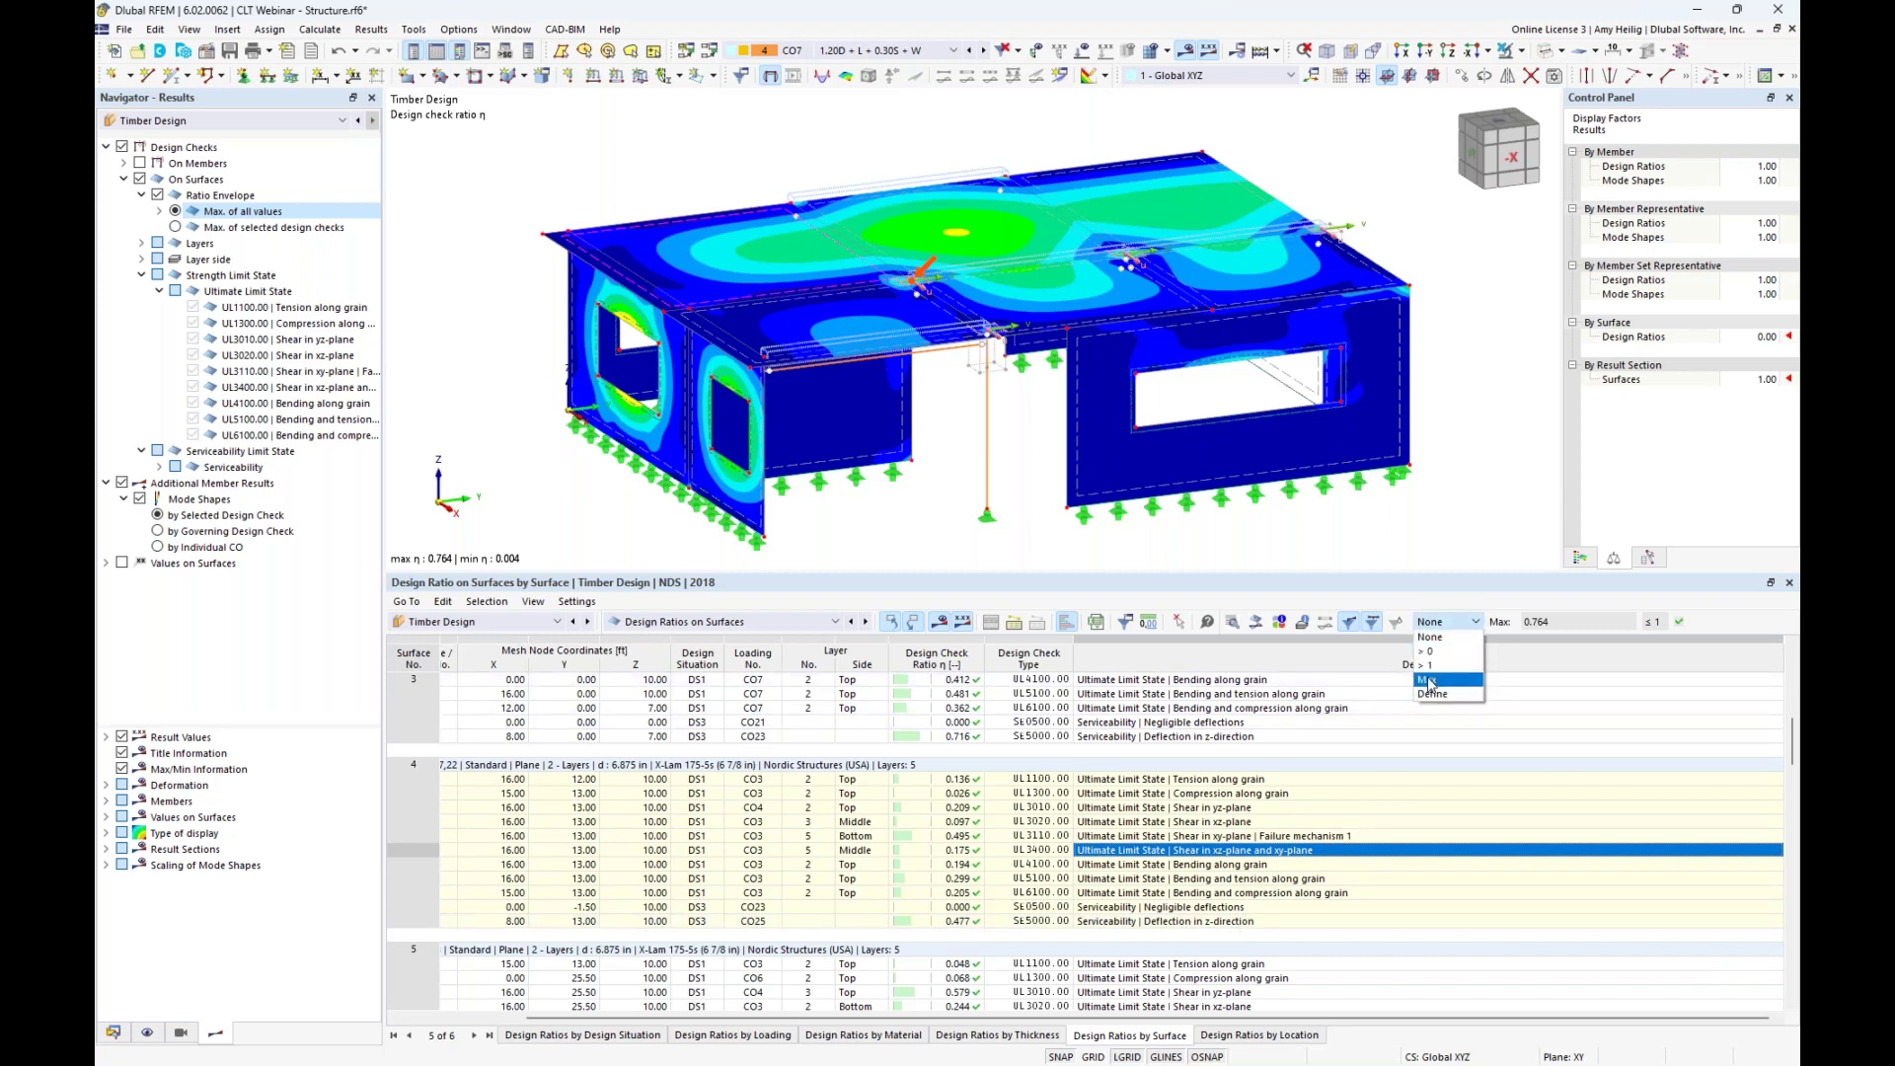
{"action": "left_click", "coordinate": [1495, 619]}
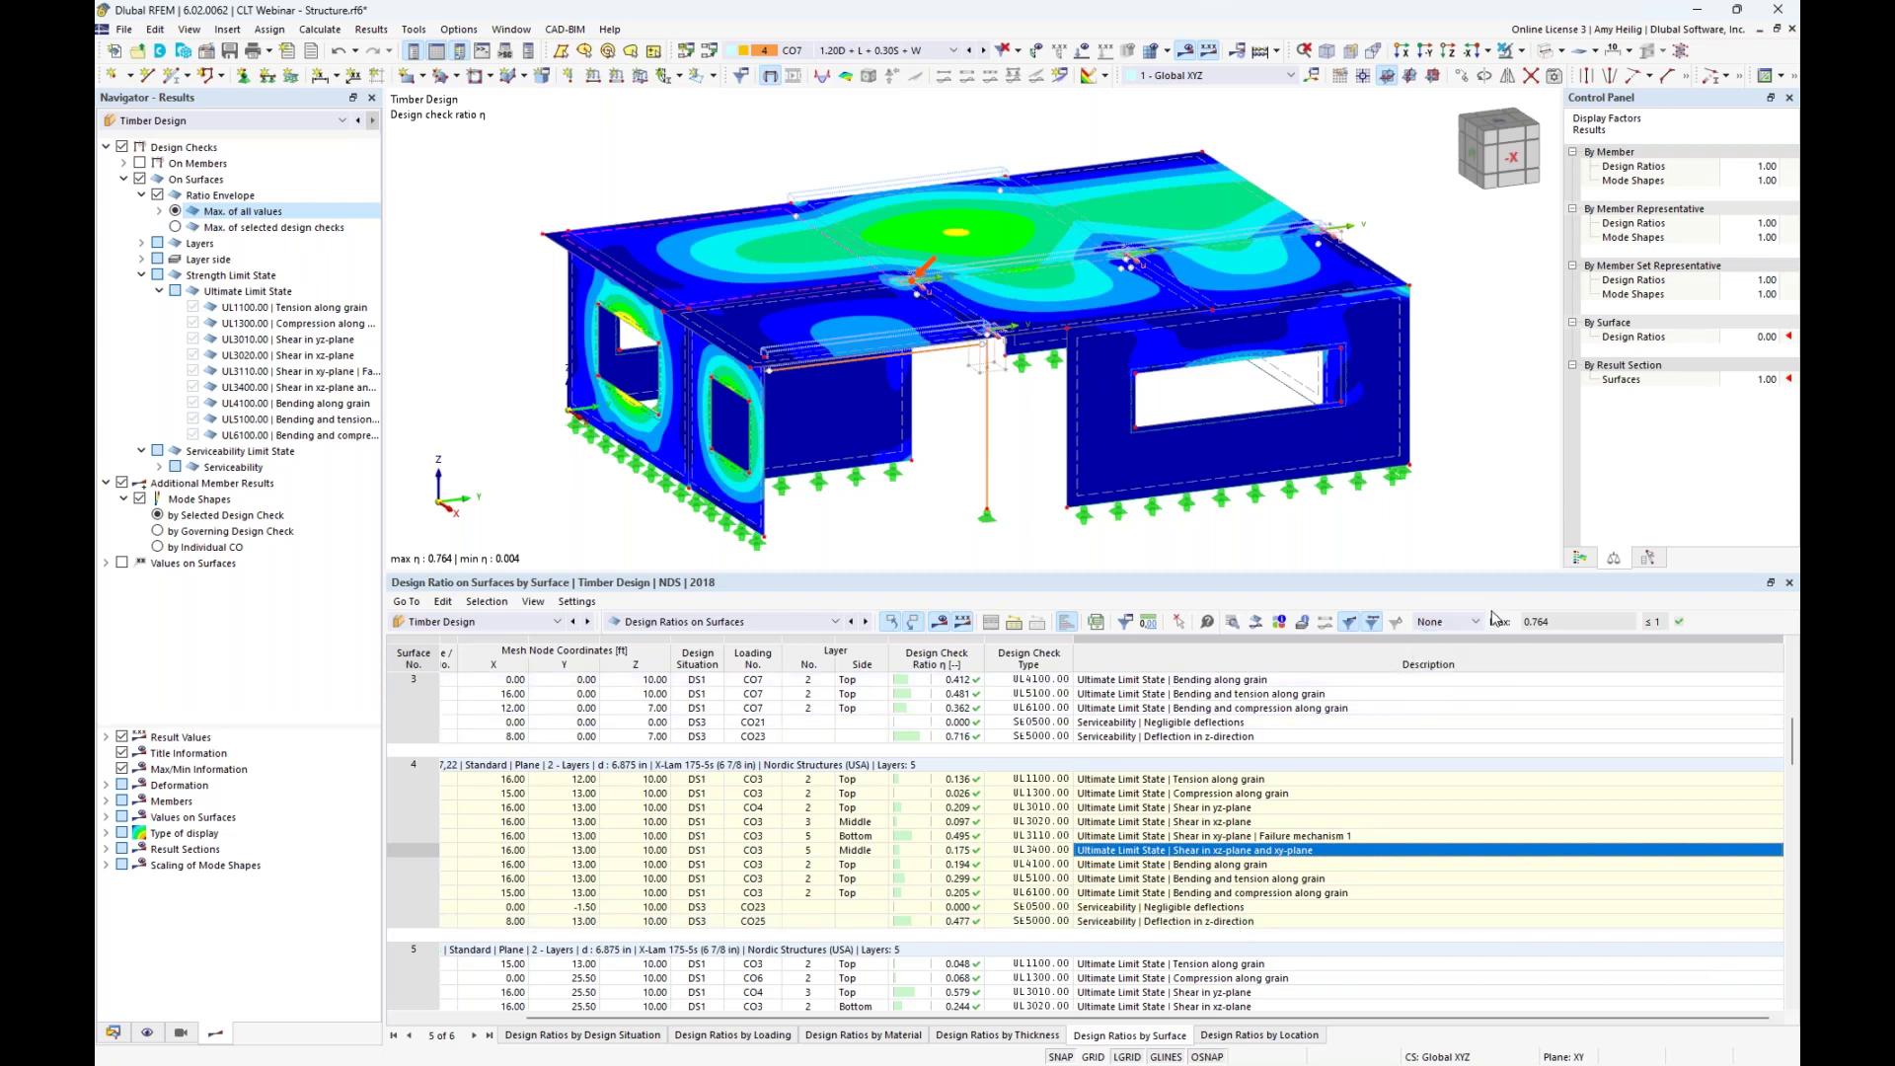
Open the design check details for surface 4's UL3010.00 Shear in yz-plane check and enlarge the formulas for reading.
{"action": "left_click", "coordinate": [1200, 808]}
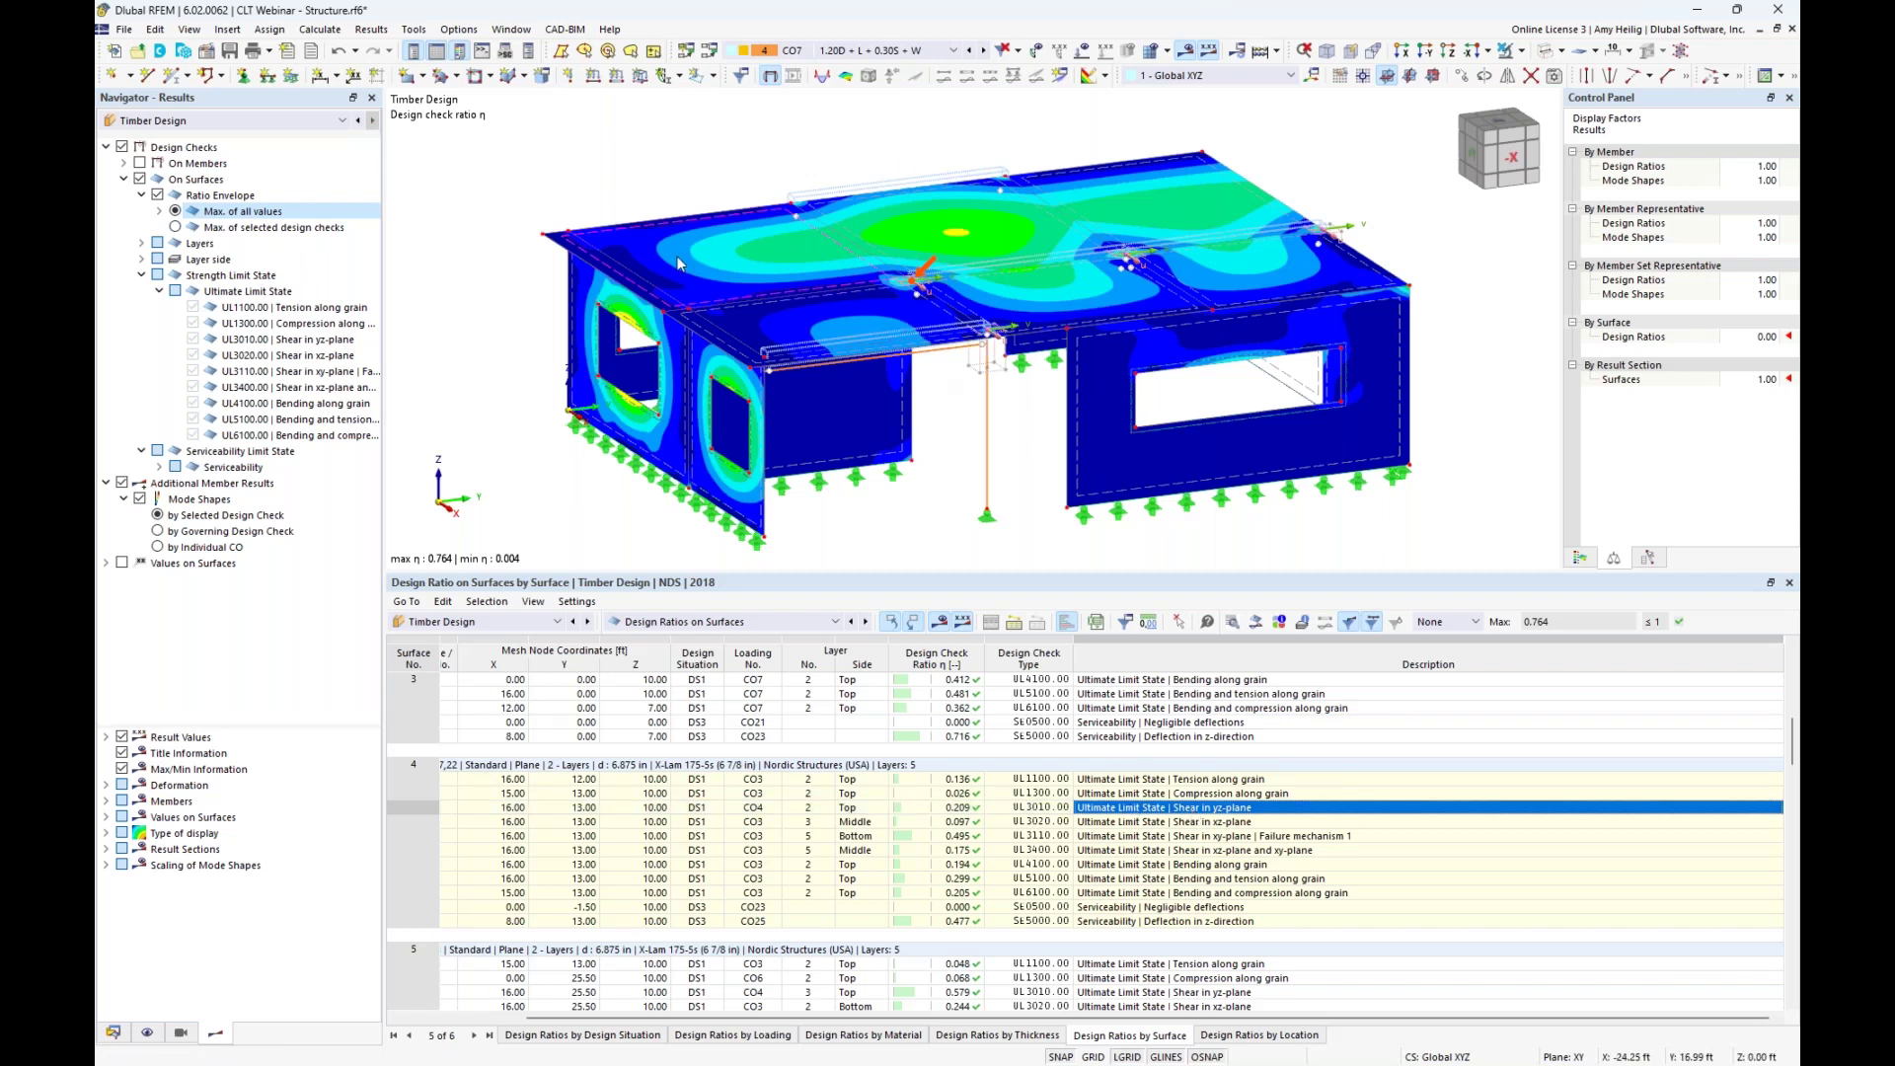
{"action": "left_click", "coordinate": [1232, 625]}
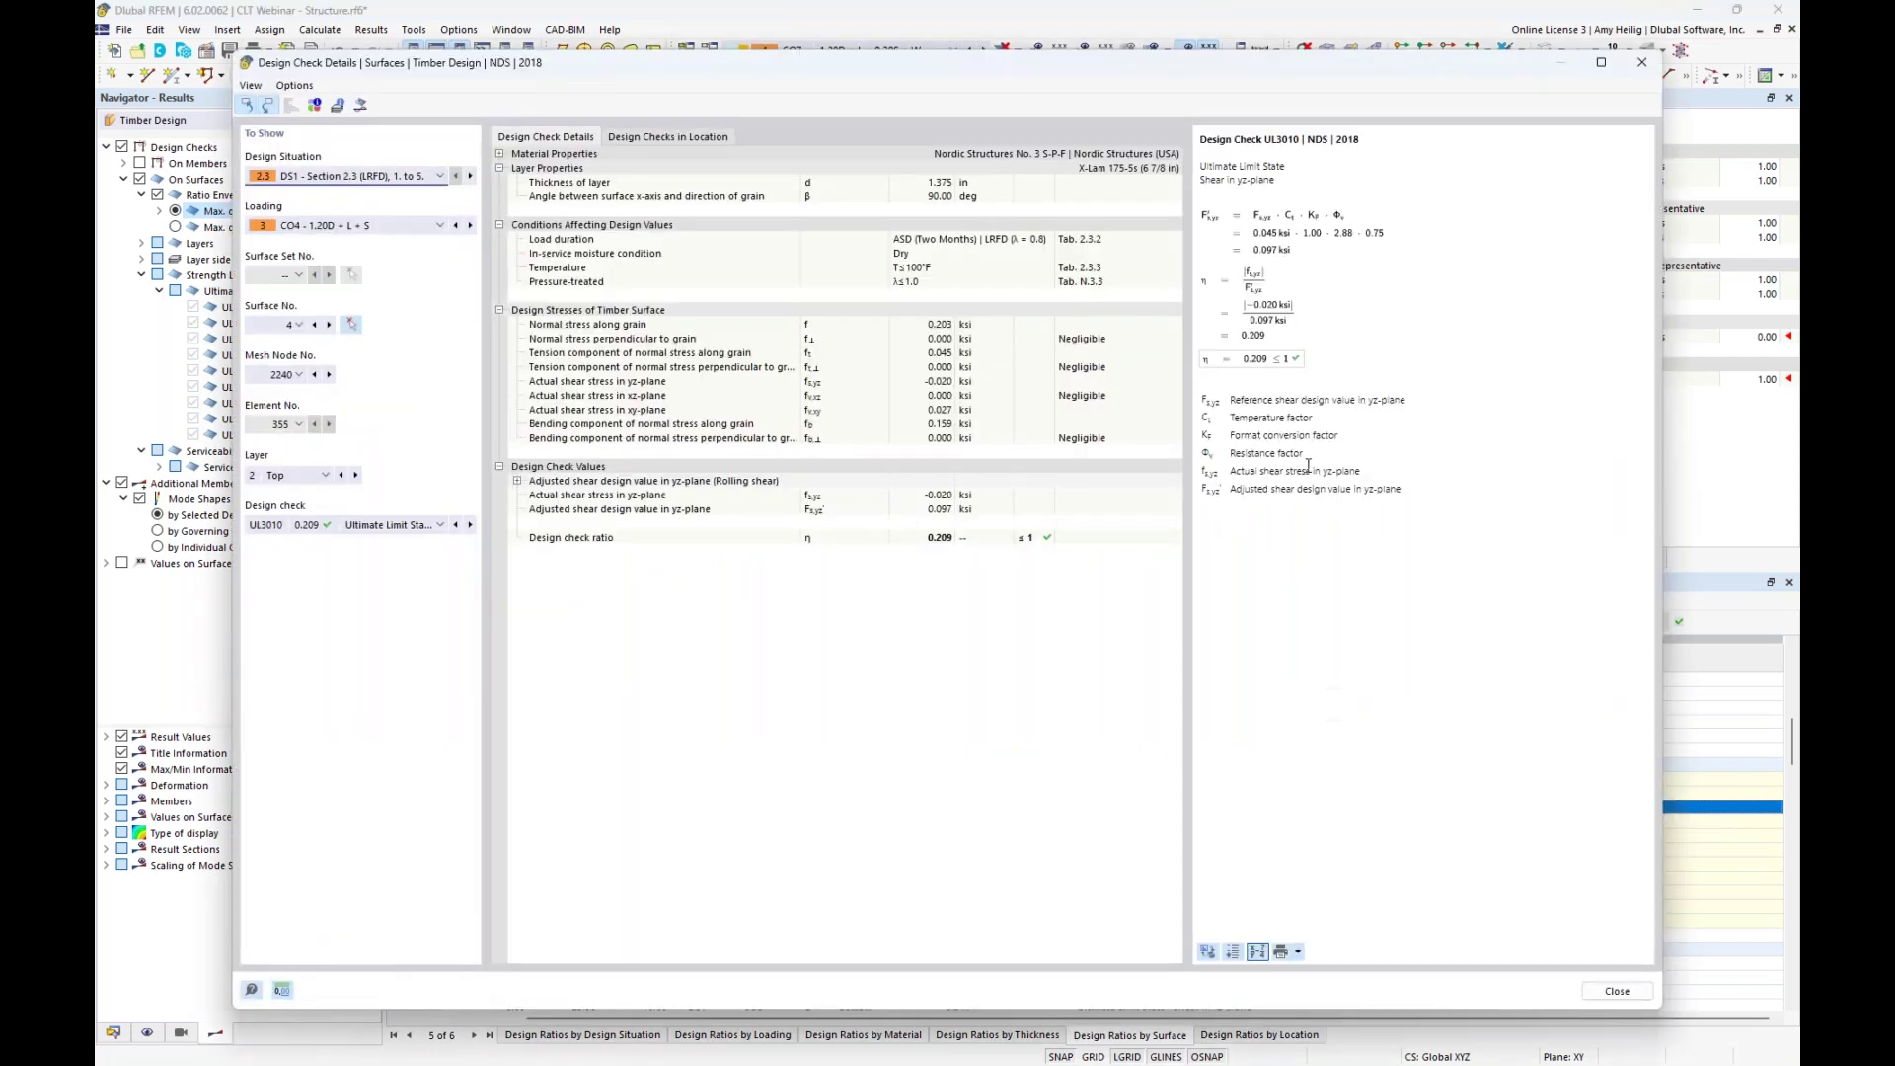
{"action": "scroll", "coordinate": [1332, 325], "scroll_direction": "up", "scroll_amount": 5, "text": "ctrl"}
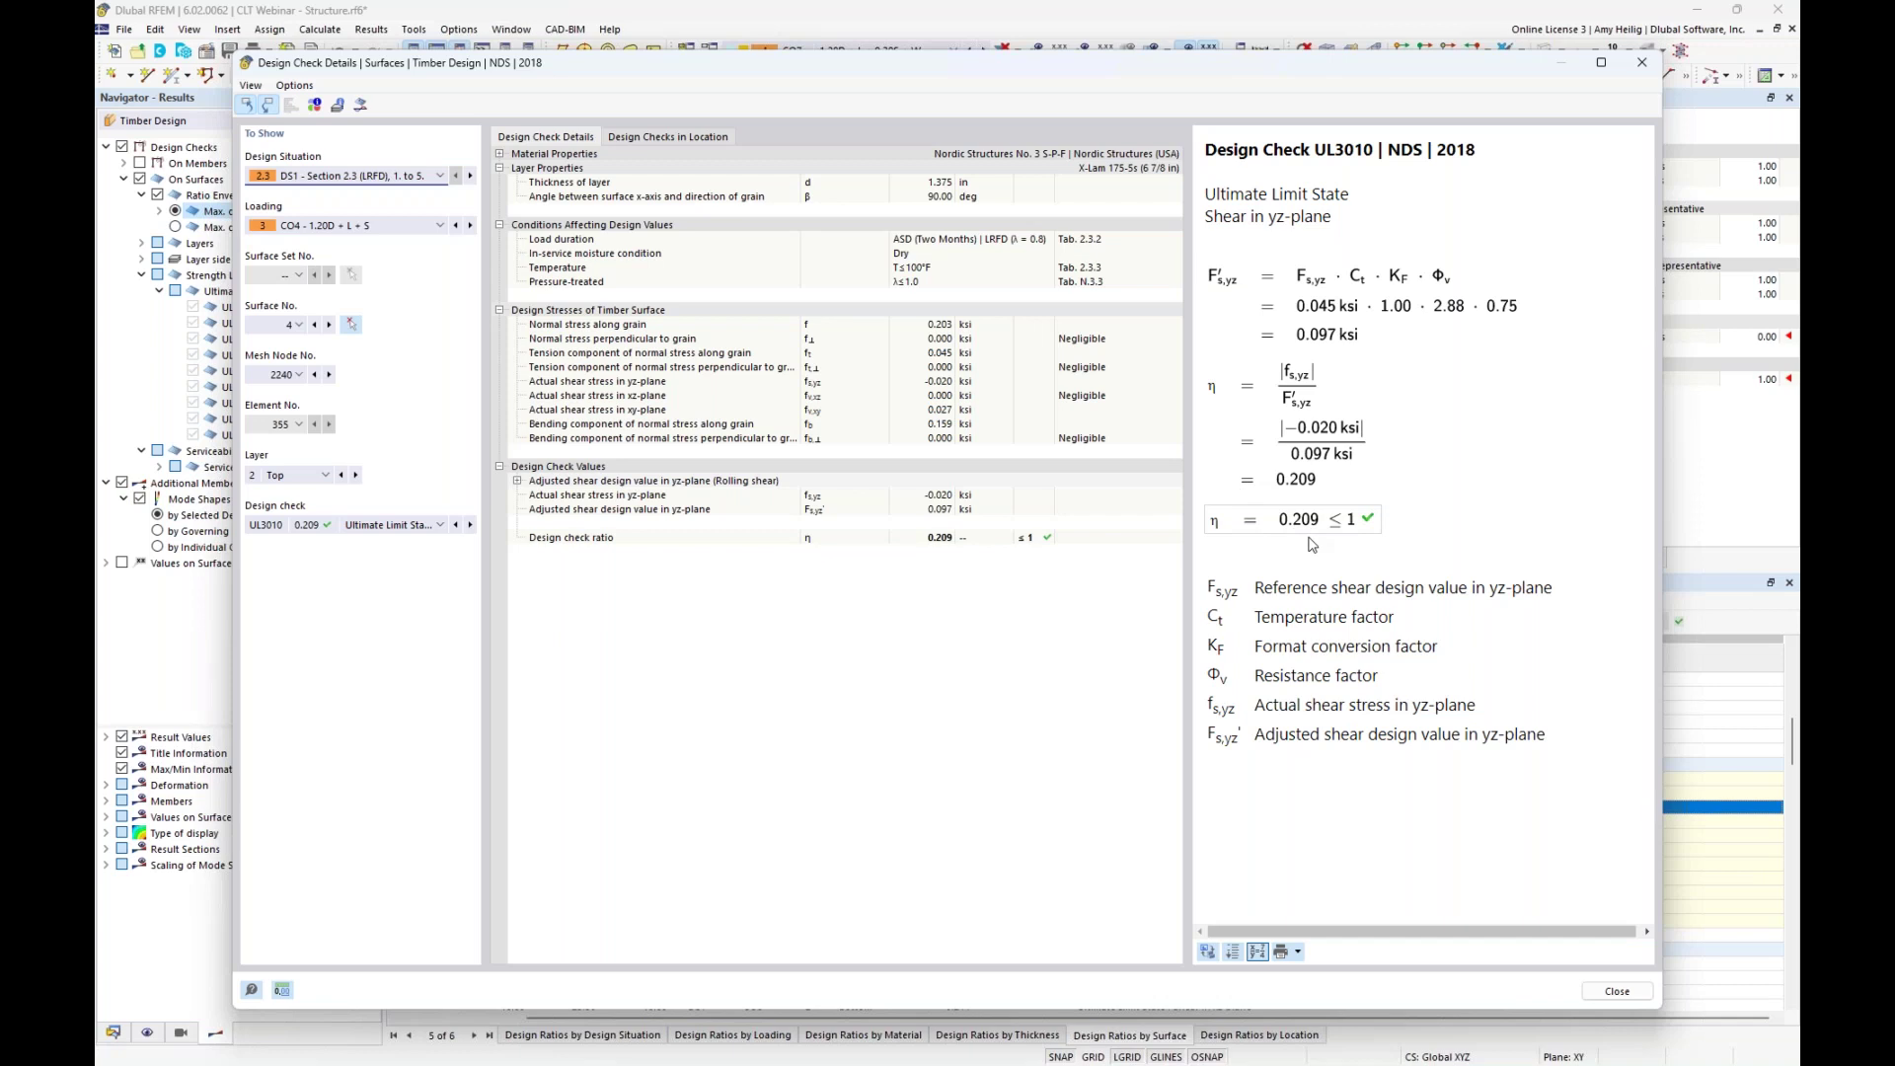
Examine the factors behind the adjusted rolling shear design value in the yz-plane and close the design check details.
{"action": "left_click", "coordinate": [517, 481]}
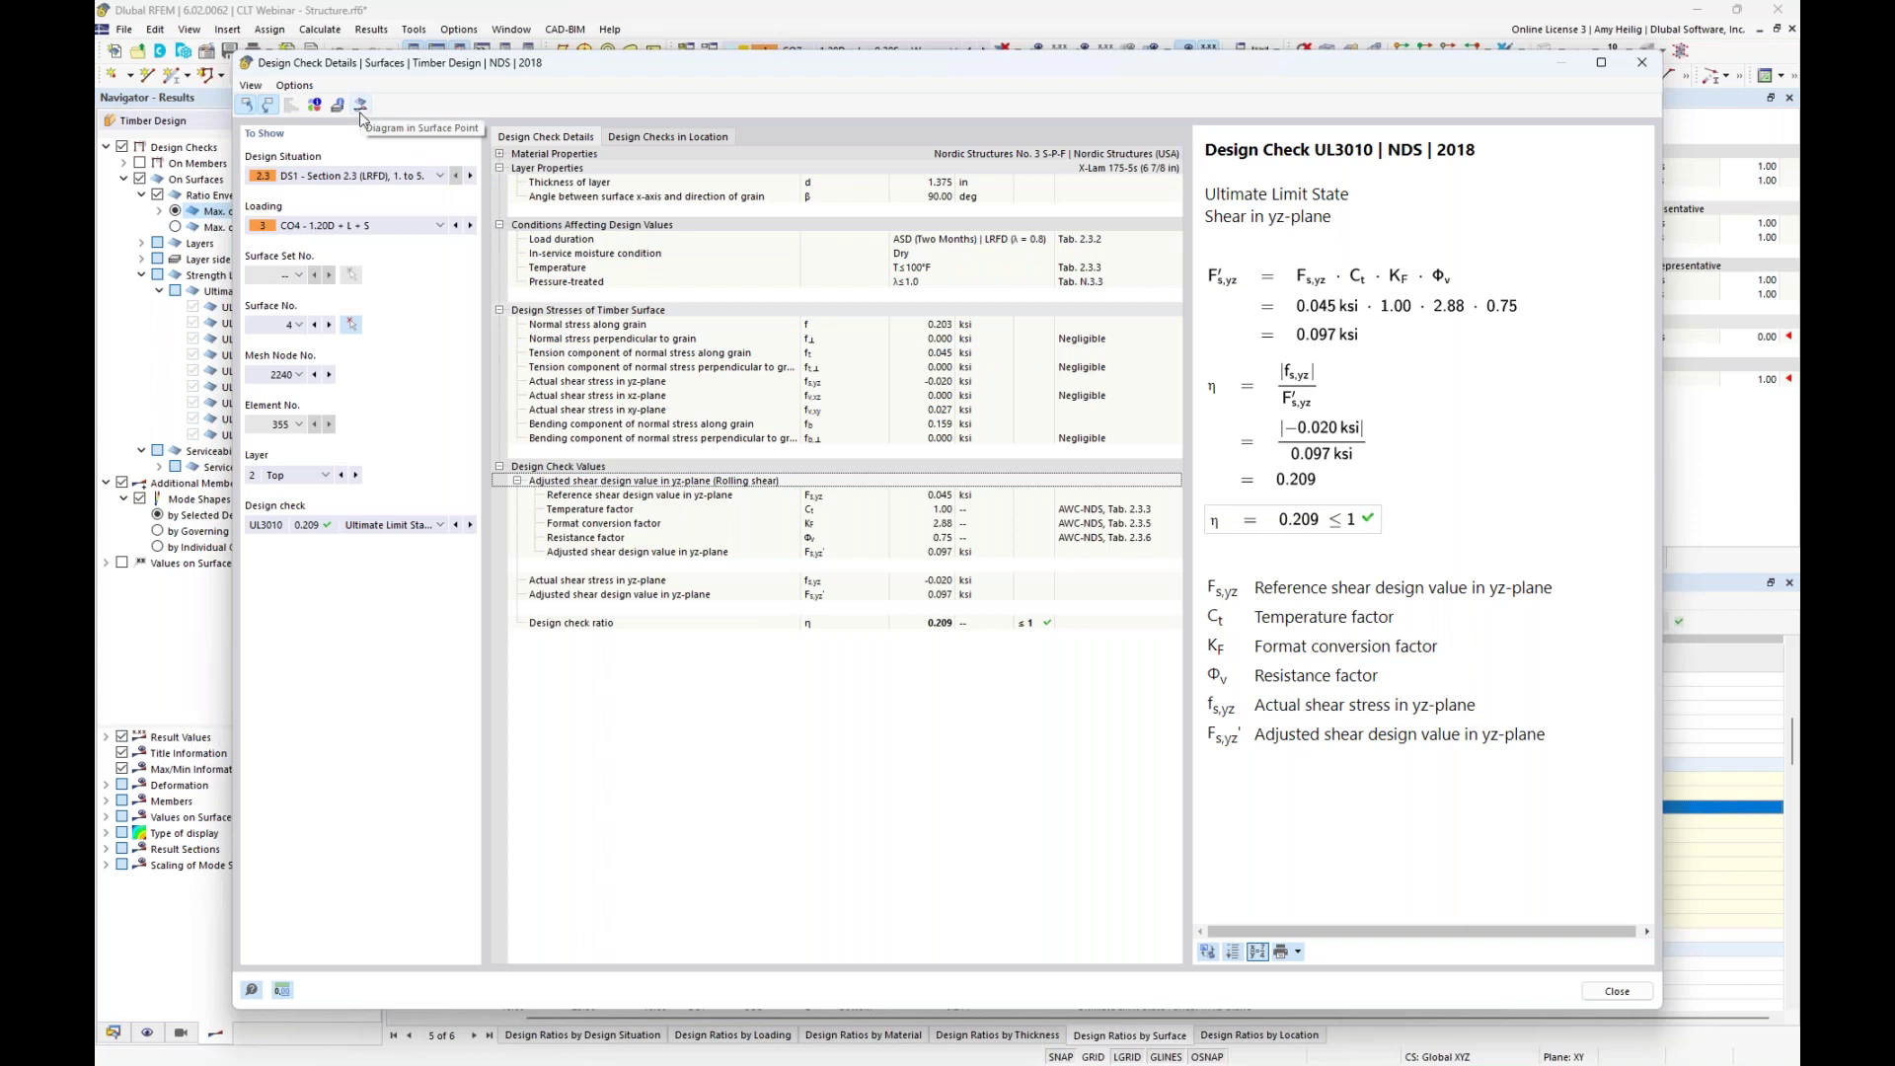
{"action": "left_click", "coordinate": [1608, 993]}
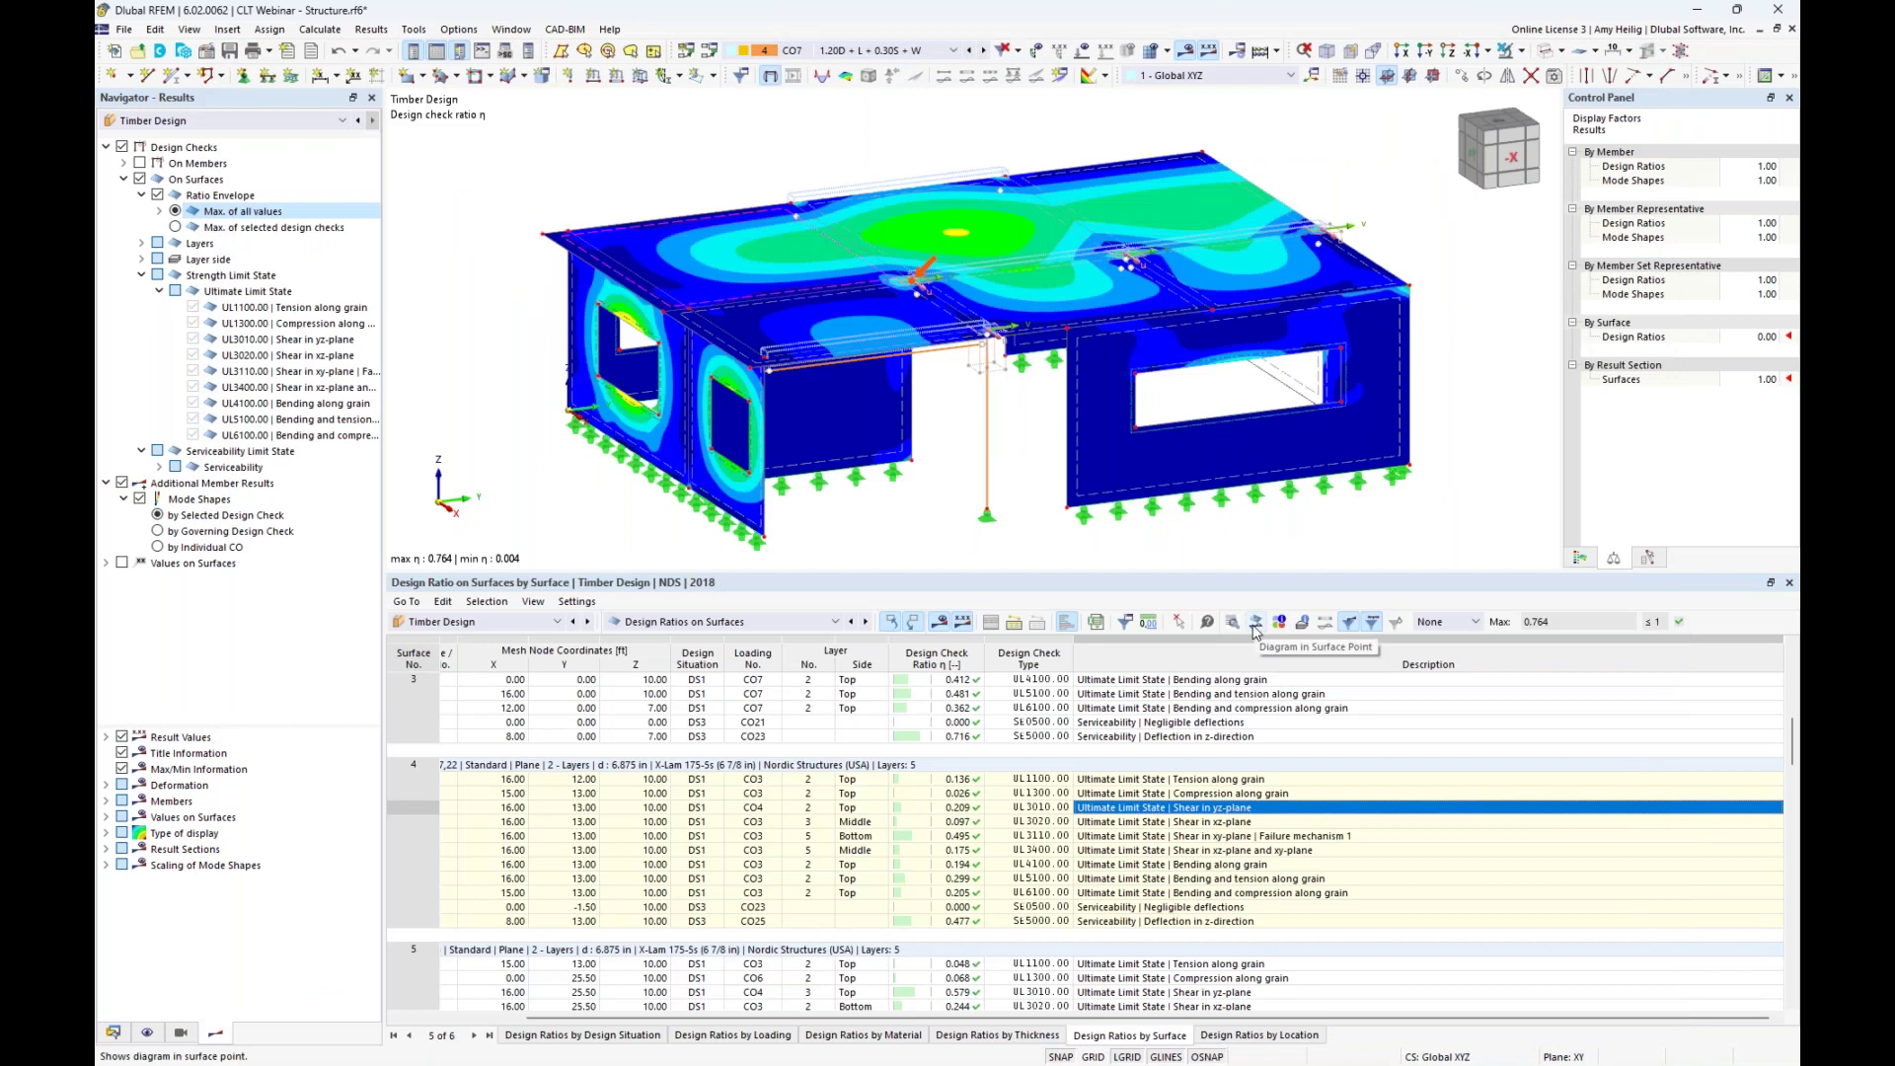
Open the surface point diagram for surface 4's yz-plane shear check and plot normal stress along grain and shear stress τyz through the layers.
{"action": "left_click", "coordinate": [1254, 627]}
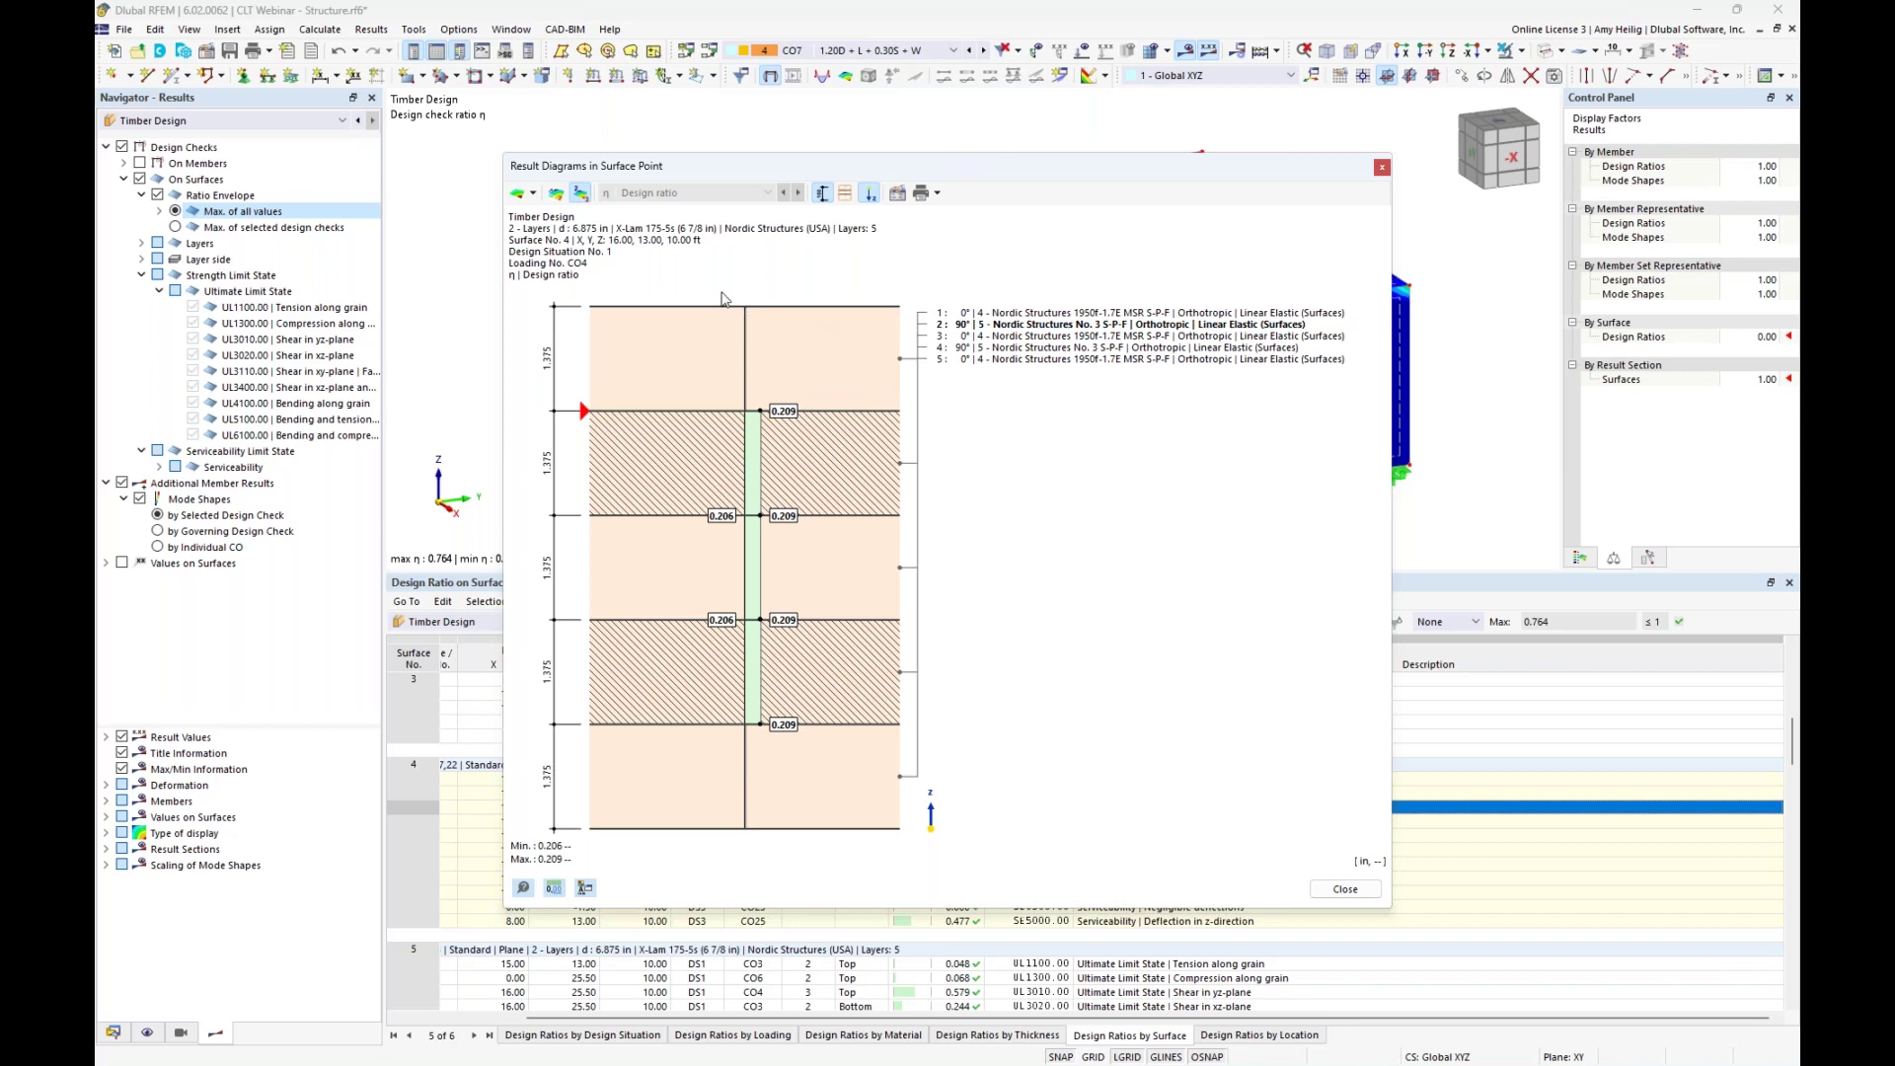
{"action": "left_click", "coordinate": [533, 192]}
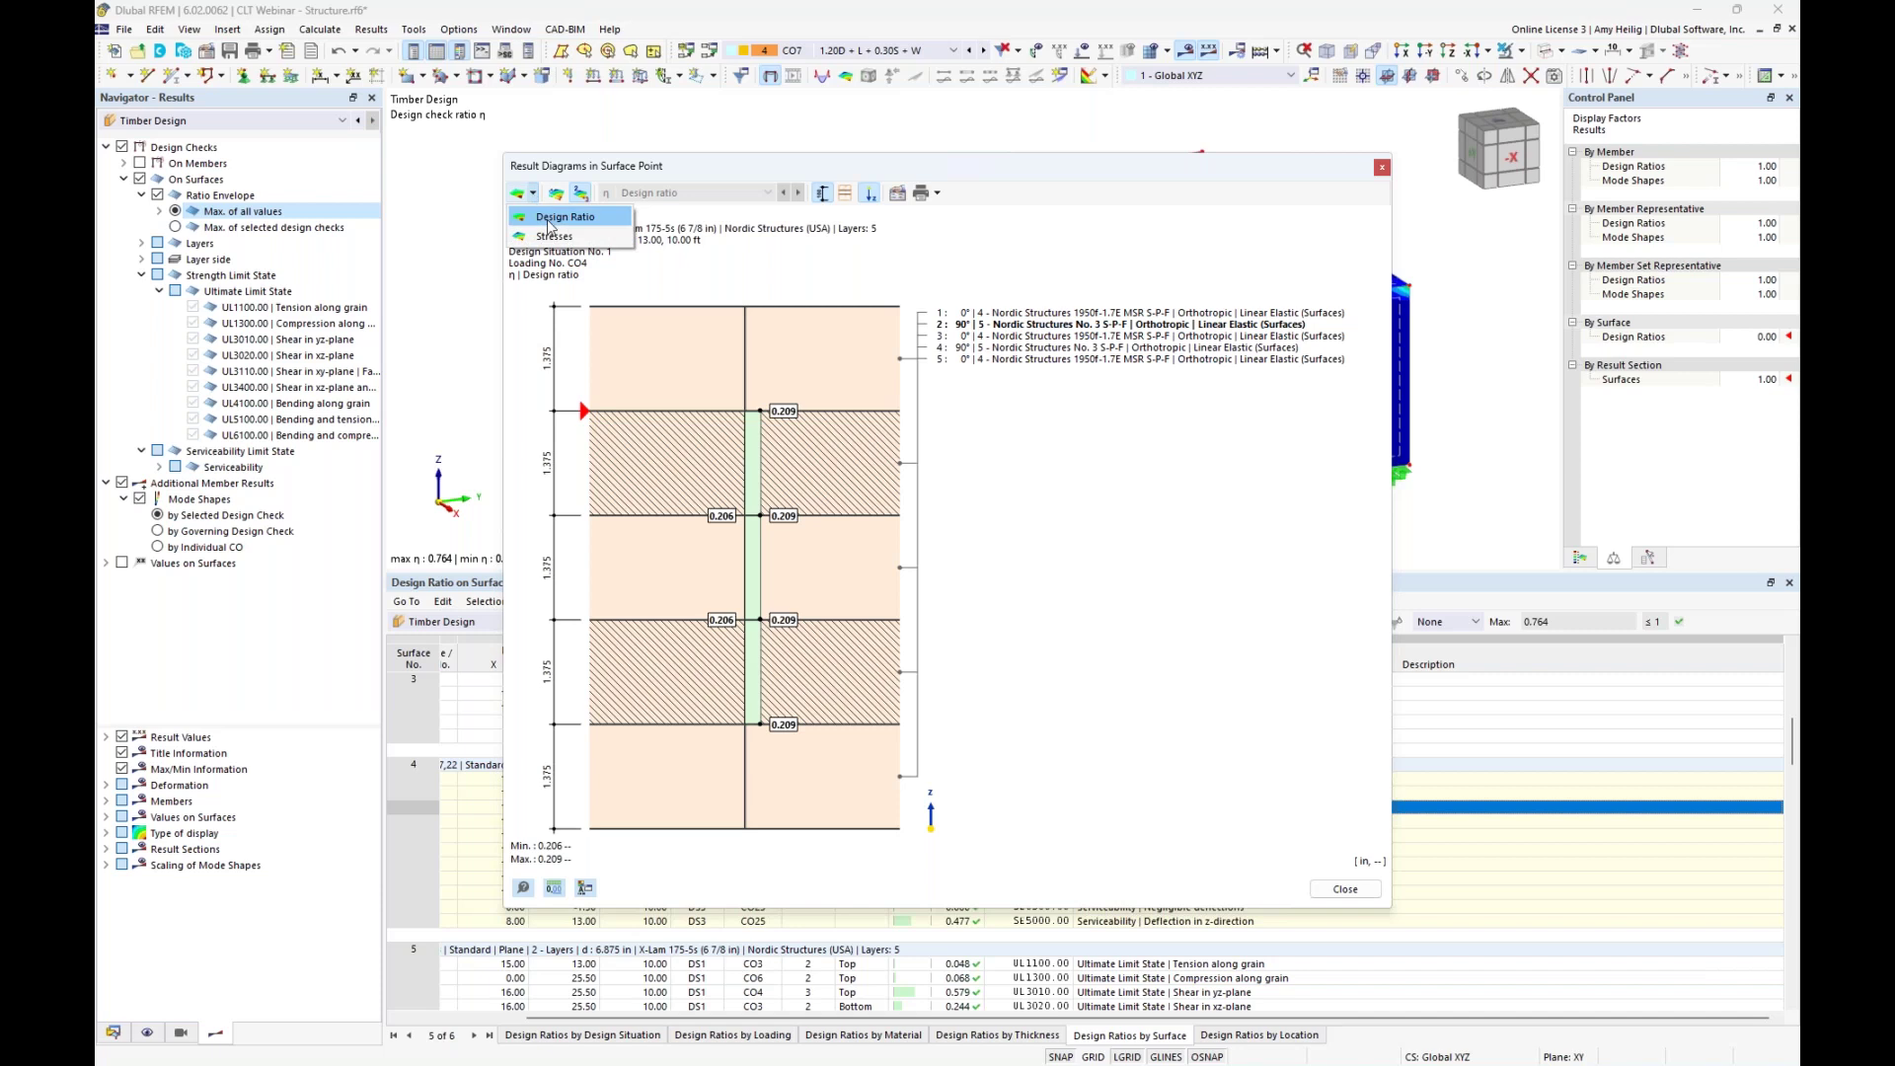
{"action": "left_click", "coordinate": [554, 236]}
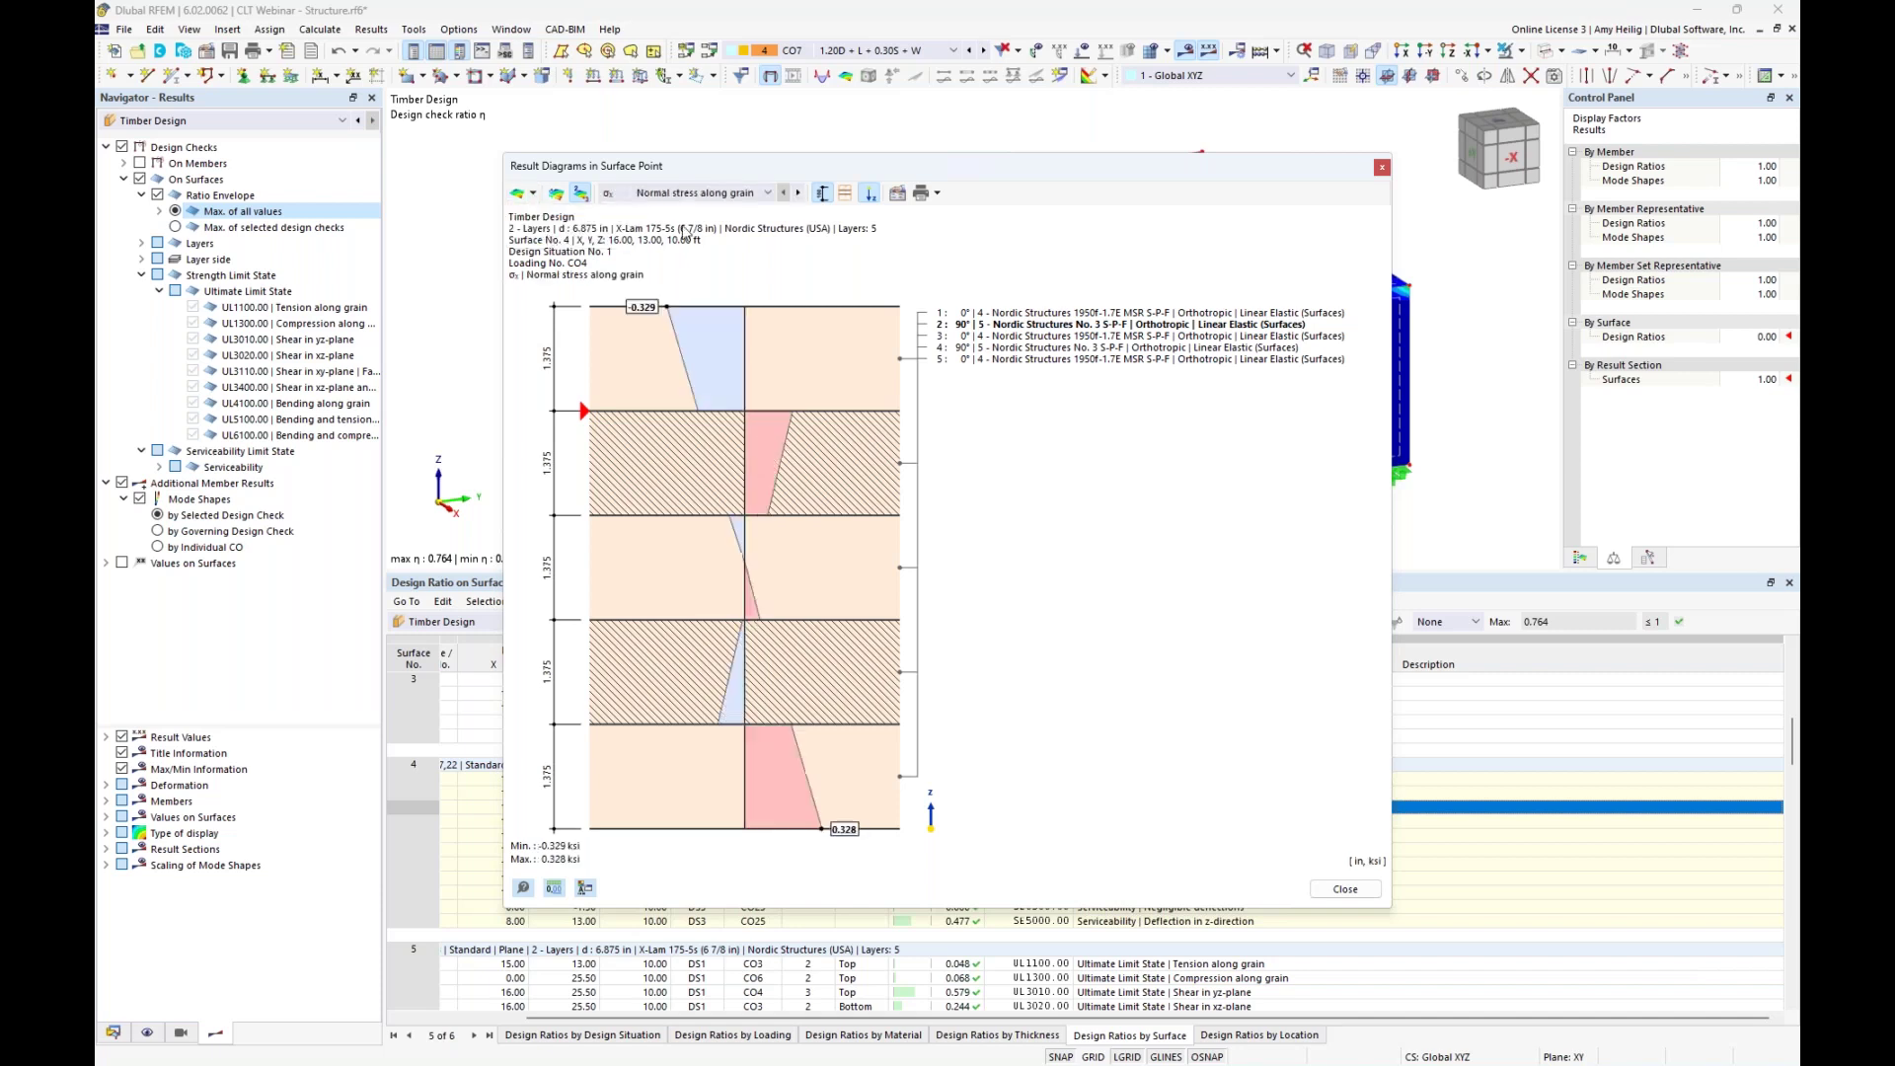
{"action": "left_click", "coordinate": [716, 193]}
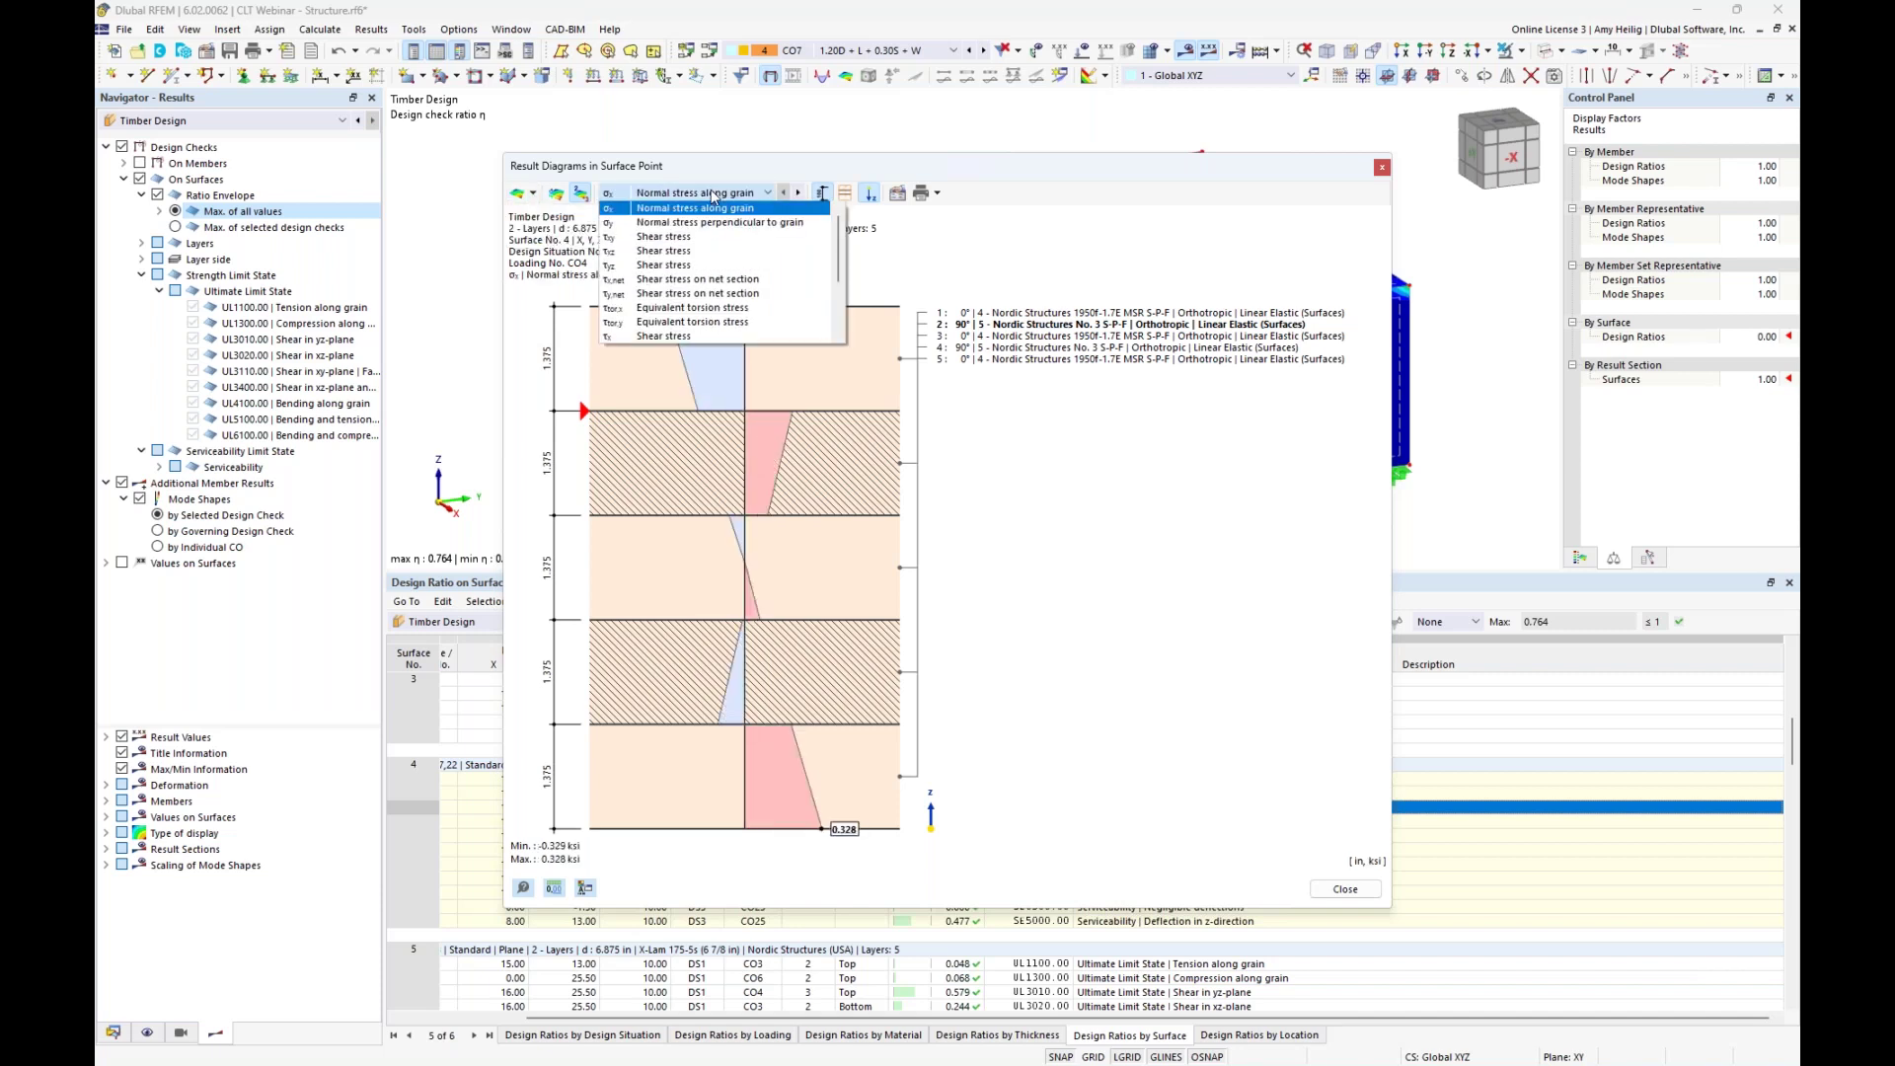
{"action": "left_click", "coordinate": [677, 266]}
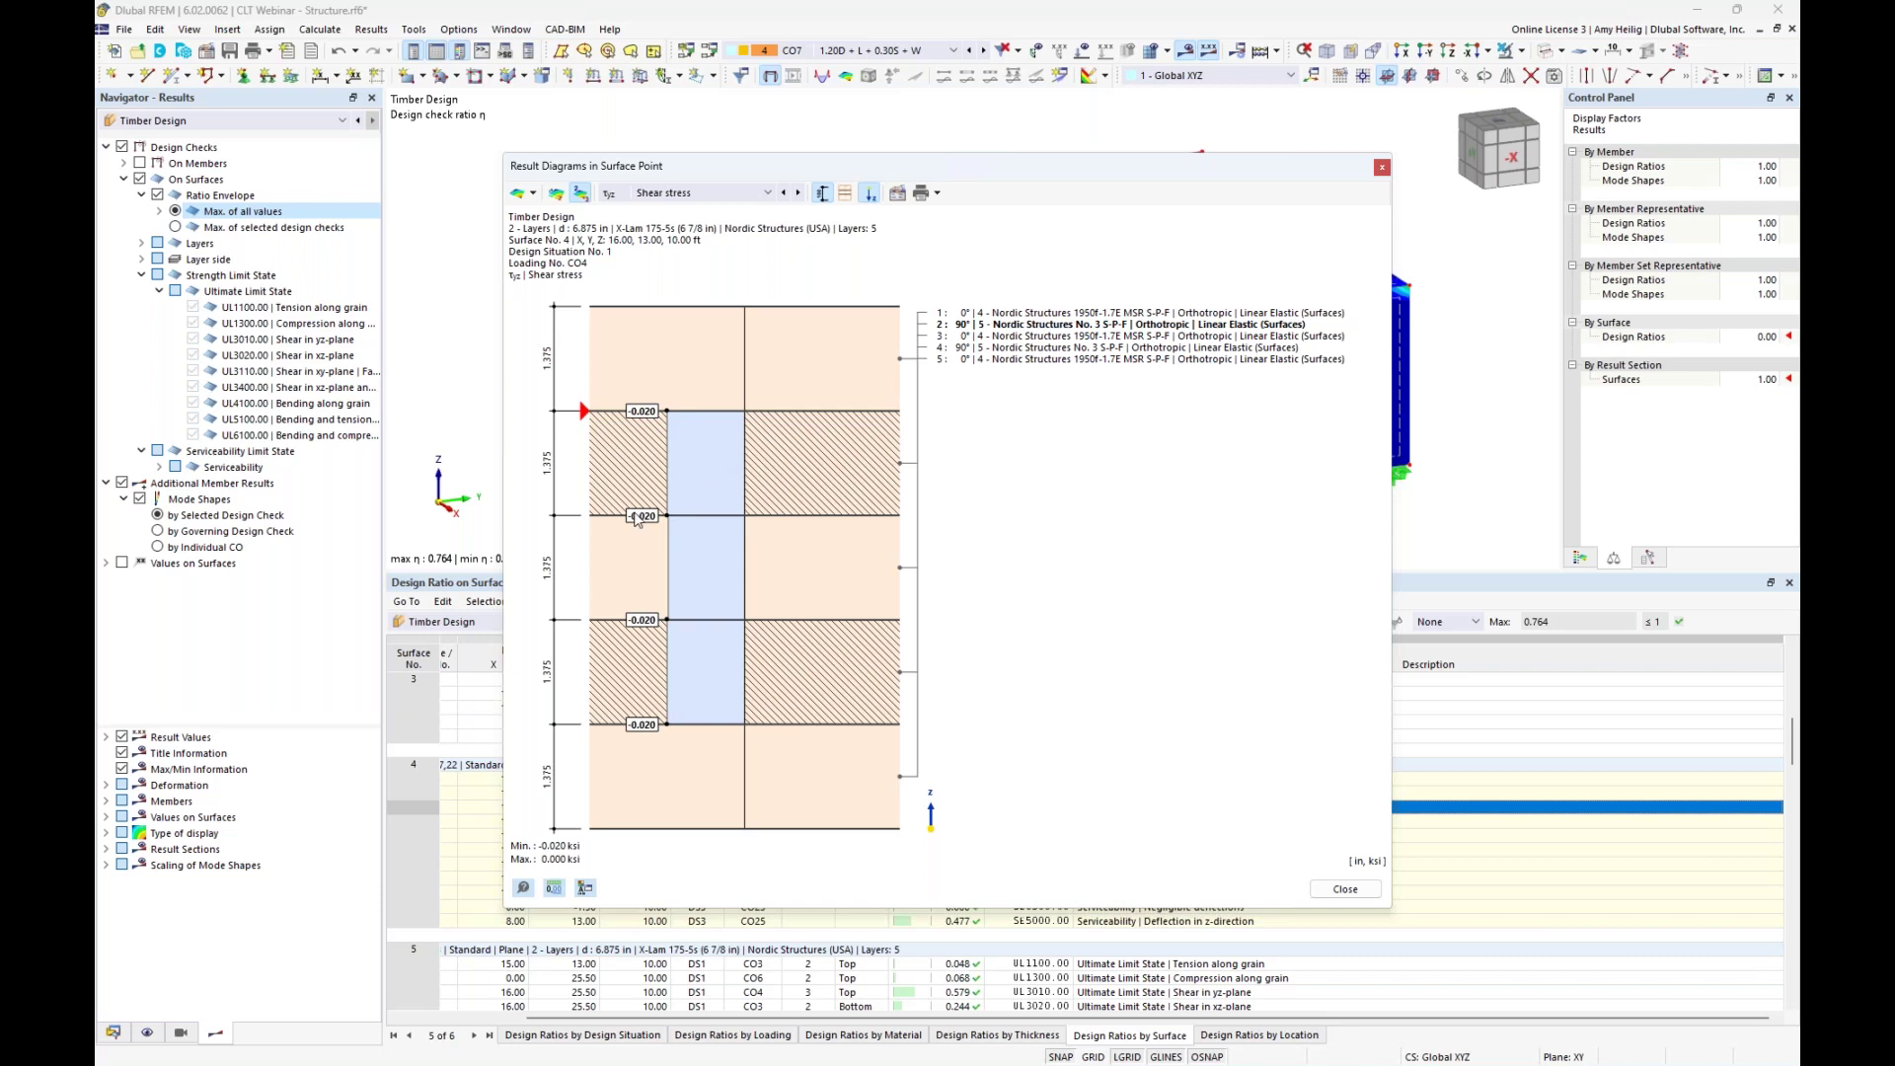
Compare the normal stress along grain with the last visible shear stress option in the surface point diagram, and close the diagram.
{"action": "left_click", "coordinate": [751, 197]}
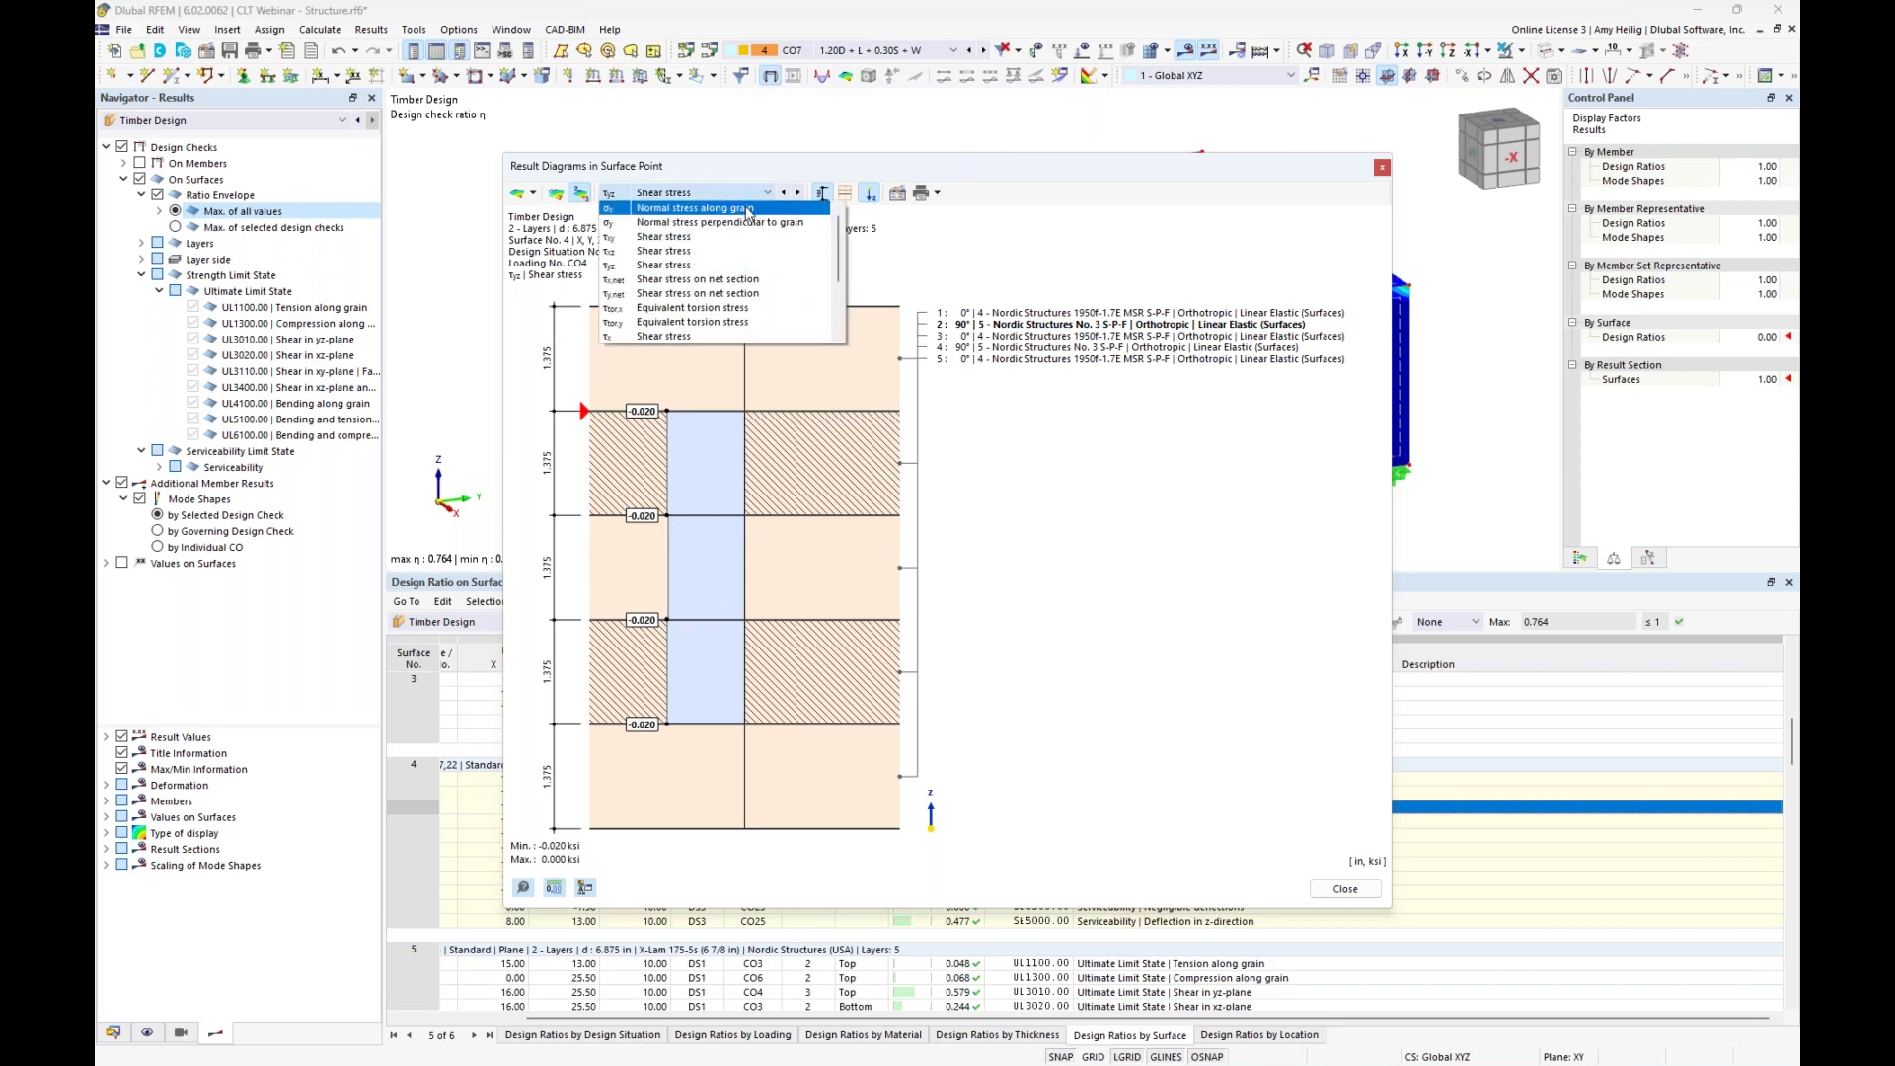
{"action": "left_click", "coordinate": [748, 210]}
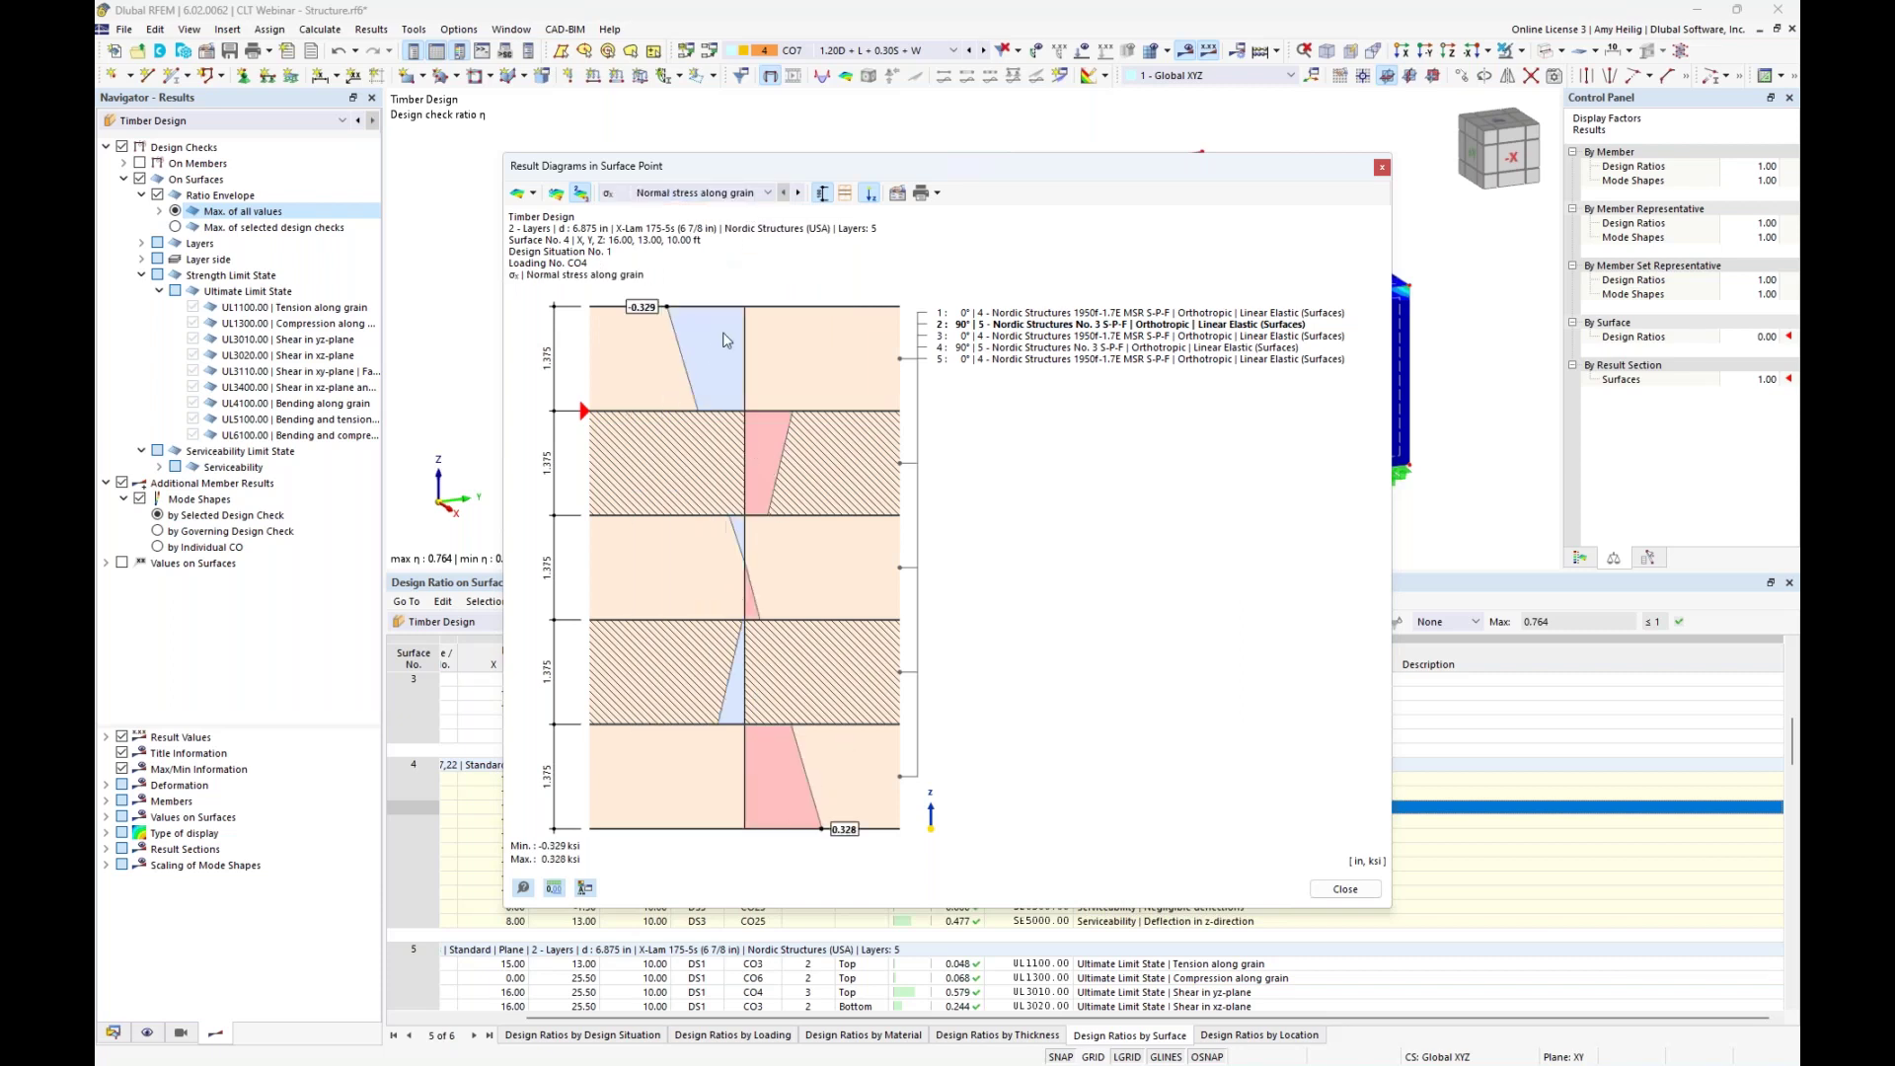
{"action": "left_click", "coordinate": [726, 195]}
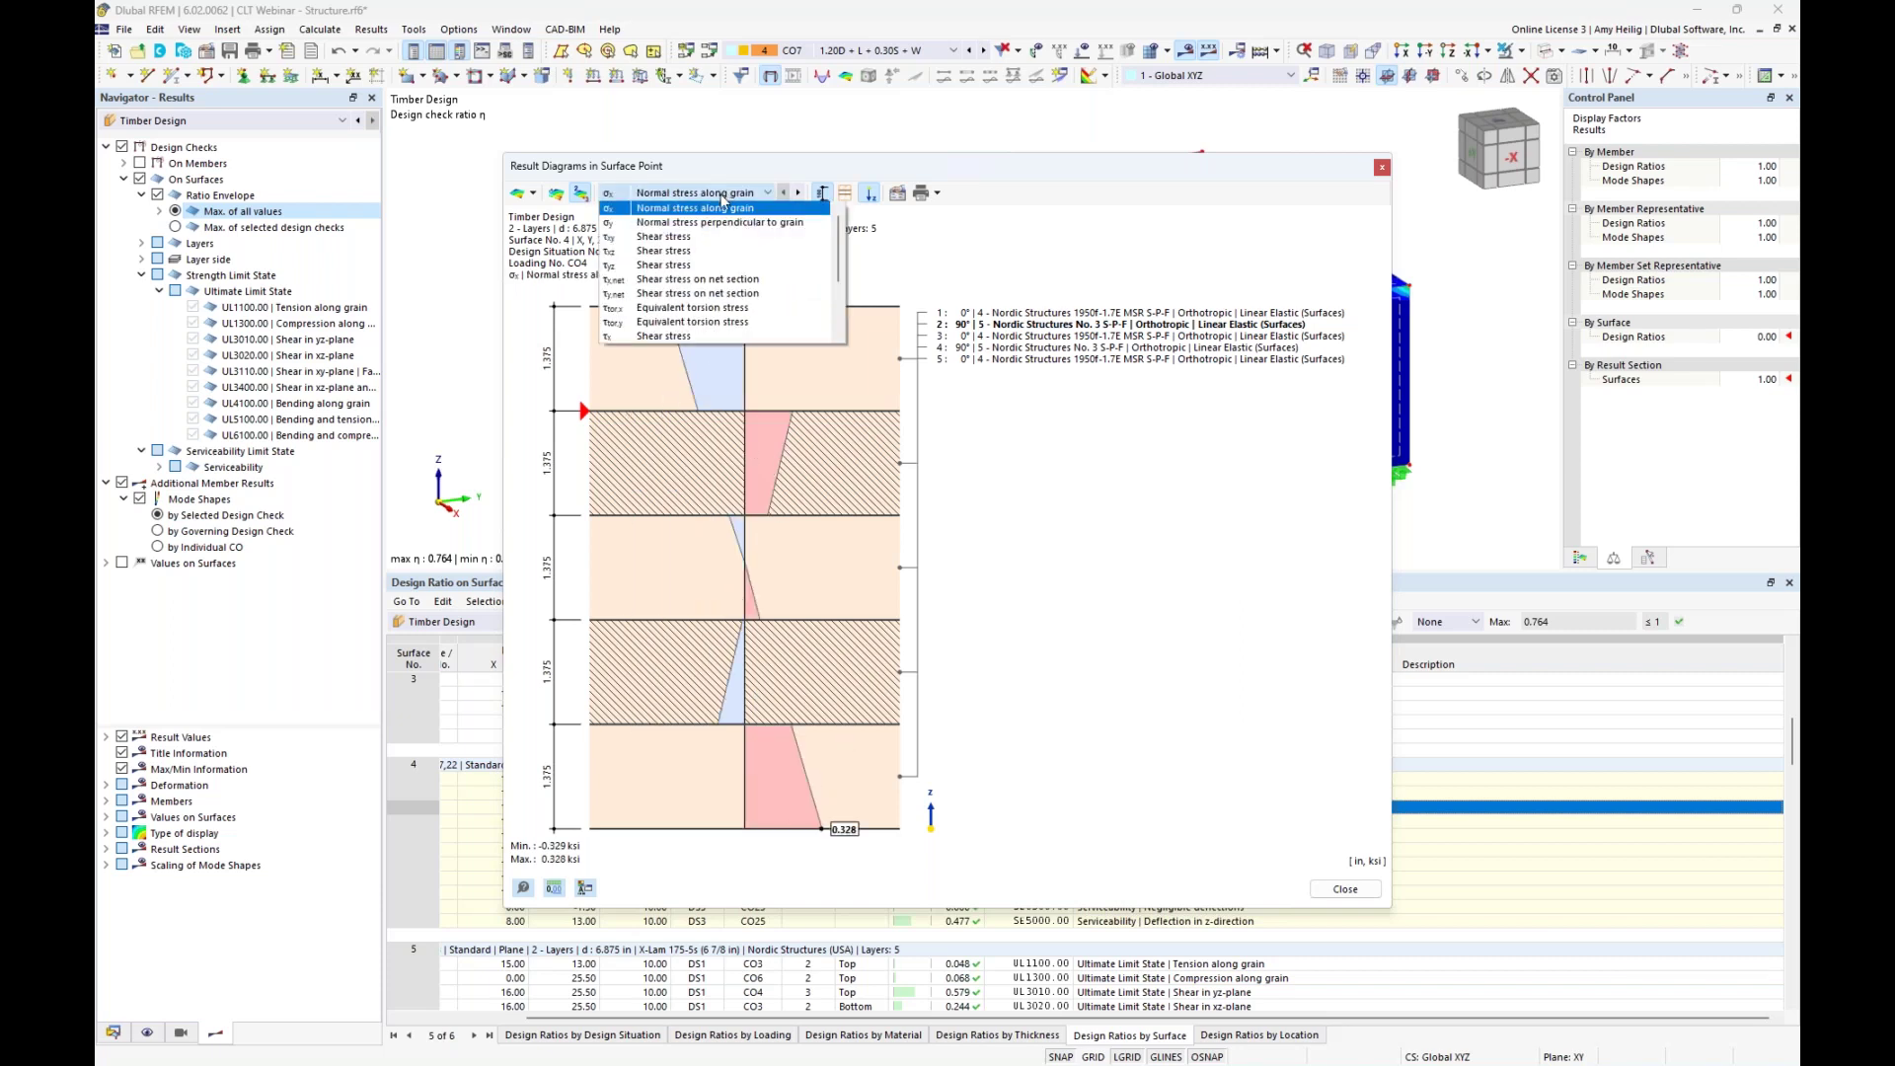
{"action": "left_click", "coordinate": [670, 337]}
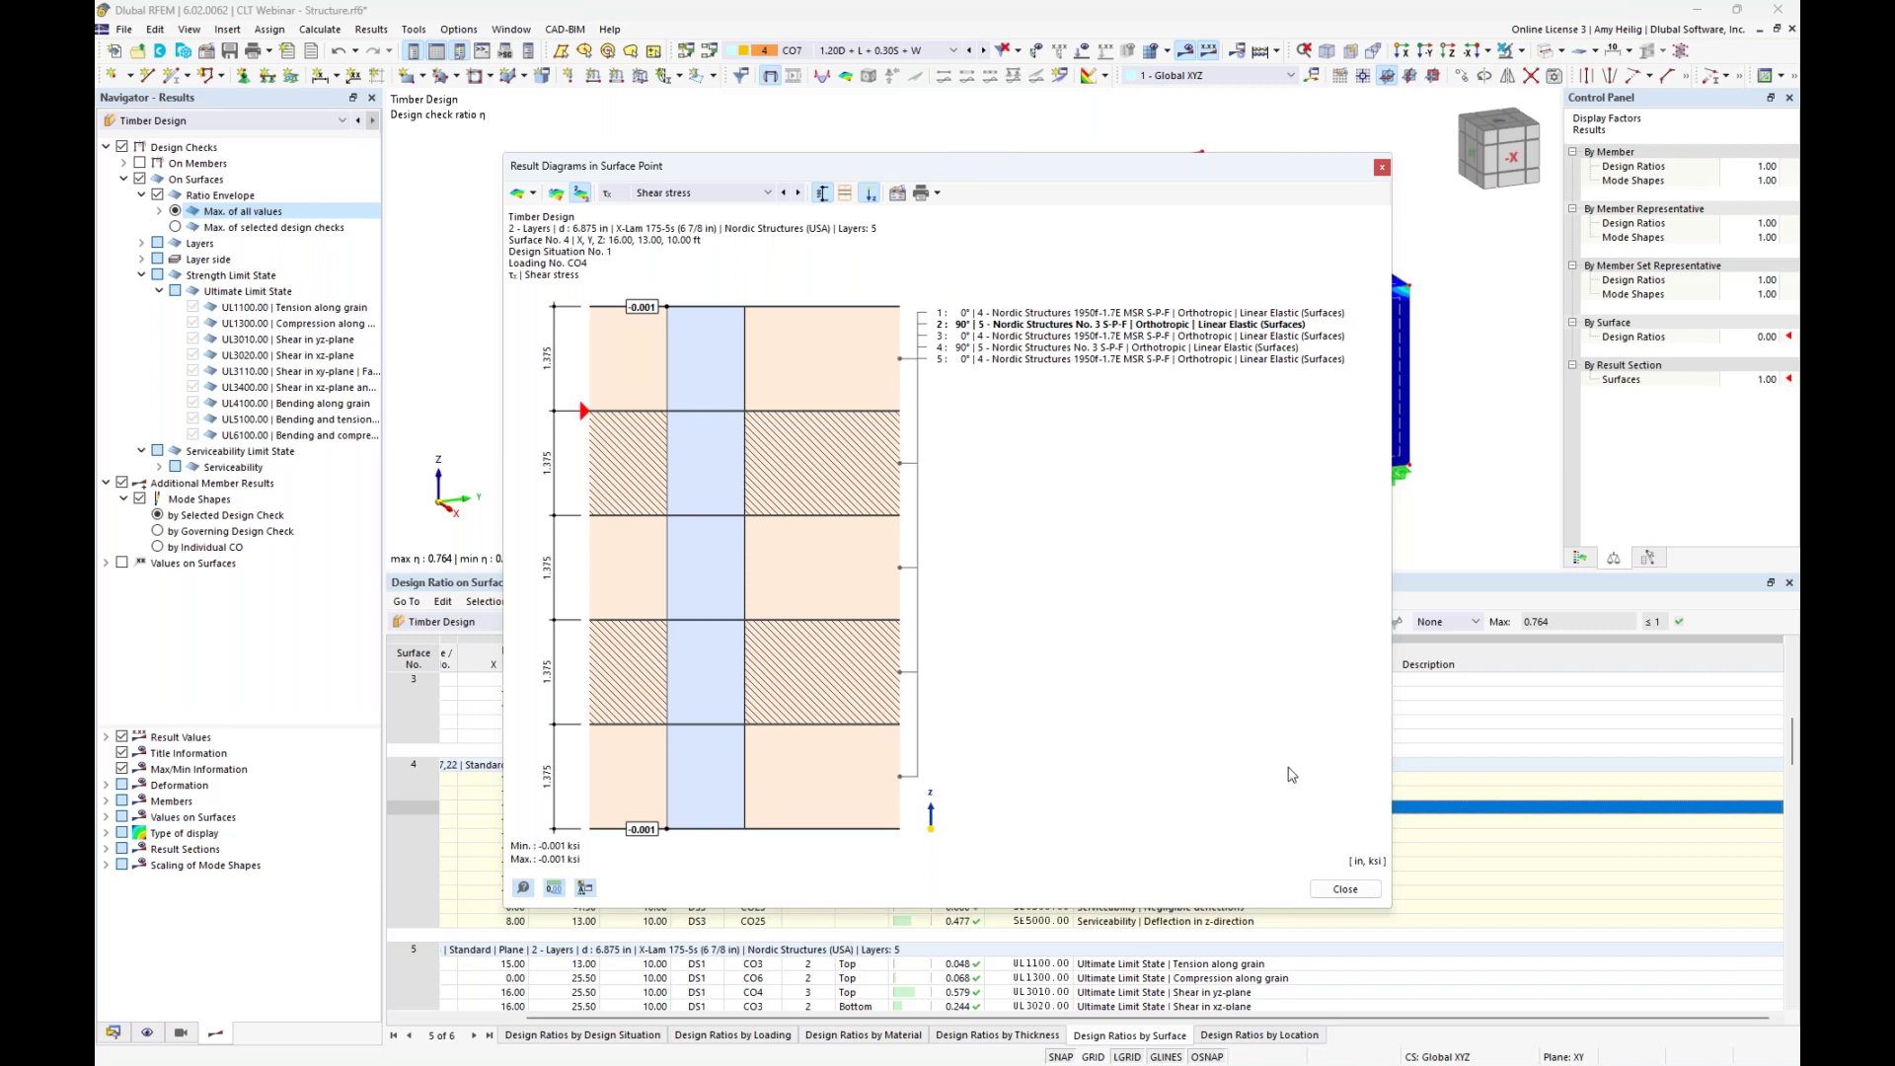
{"action": "left_click", "coordinate": [1345, 889]}
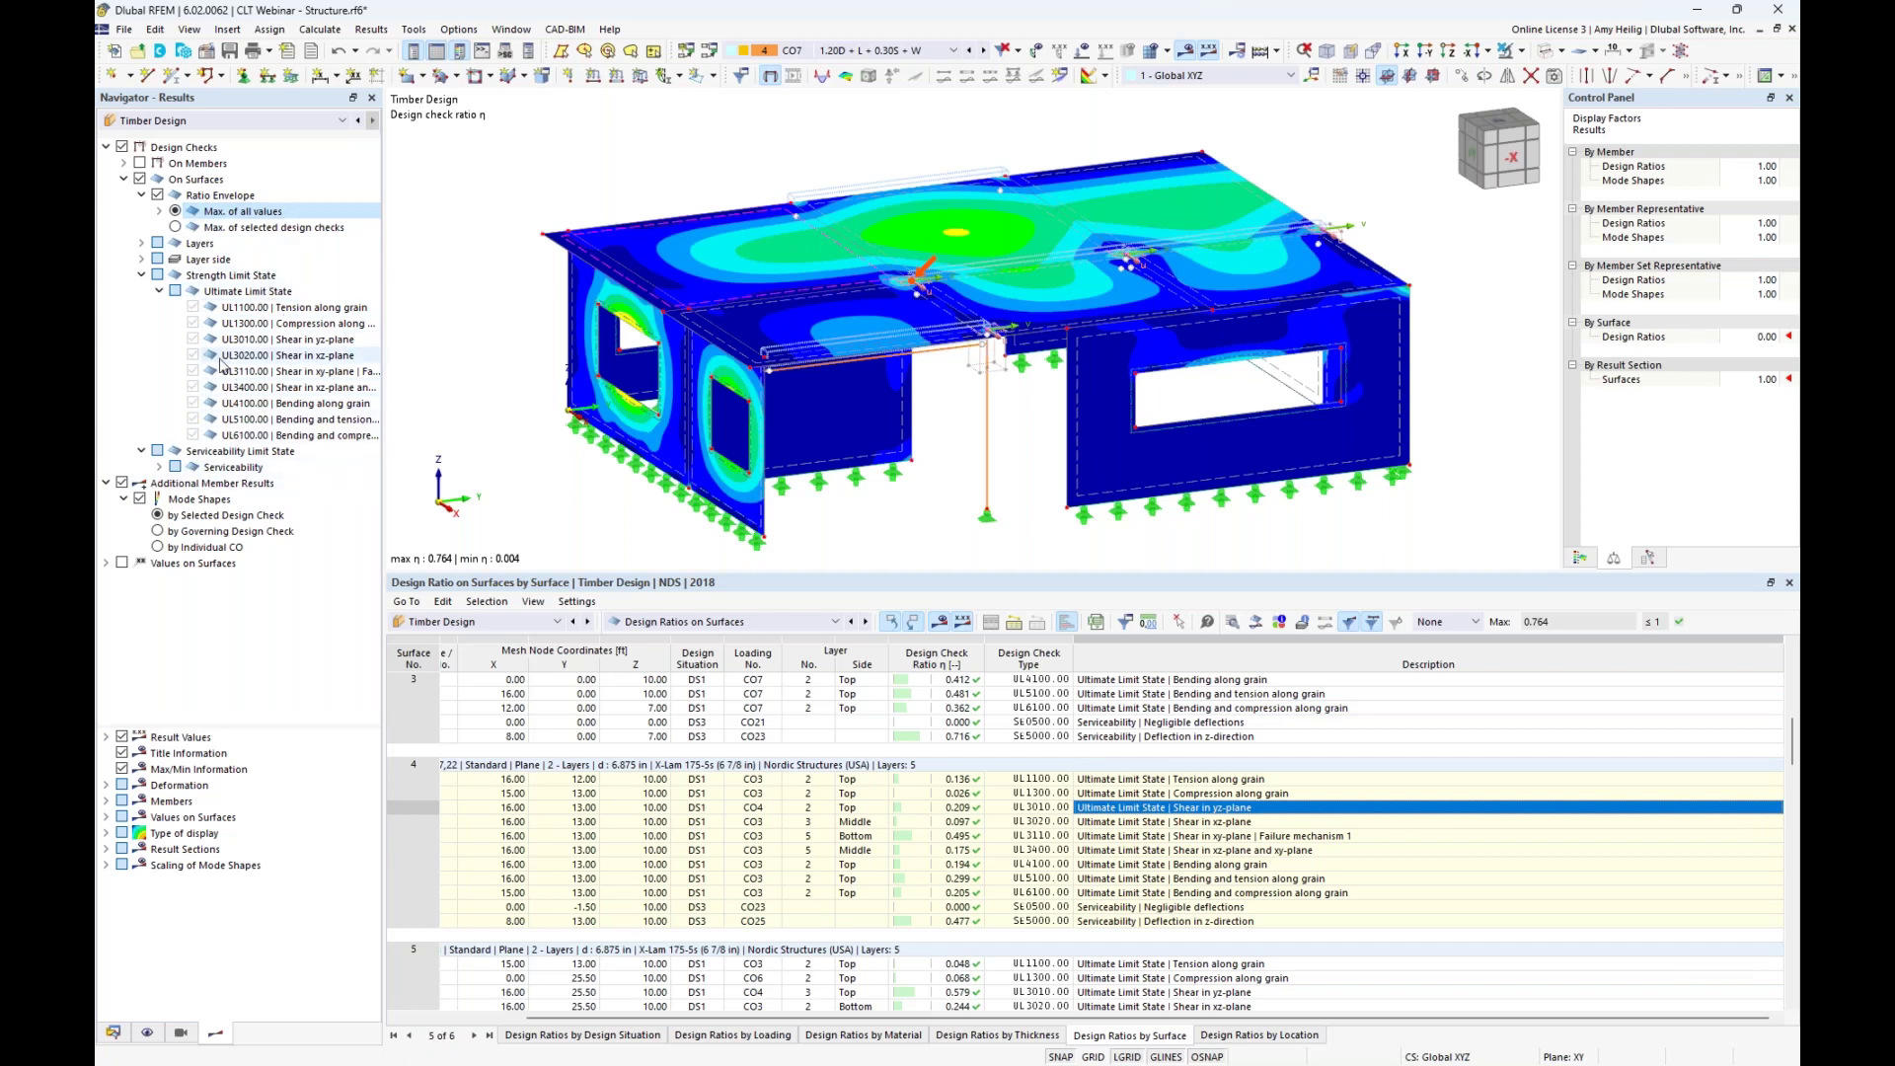
Limit the surface design ratios to UL3010.00 Shear in yz-plane, hide additional member results, and inspect the roof above the supports.
{"action": "left_click", "coordinate": [176, 228]}
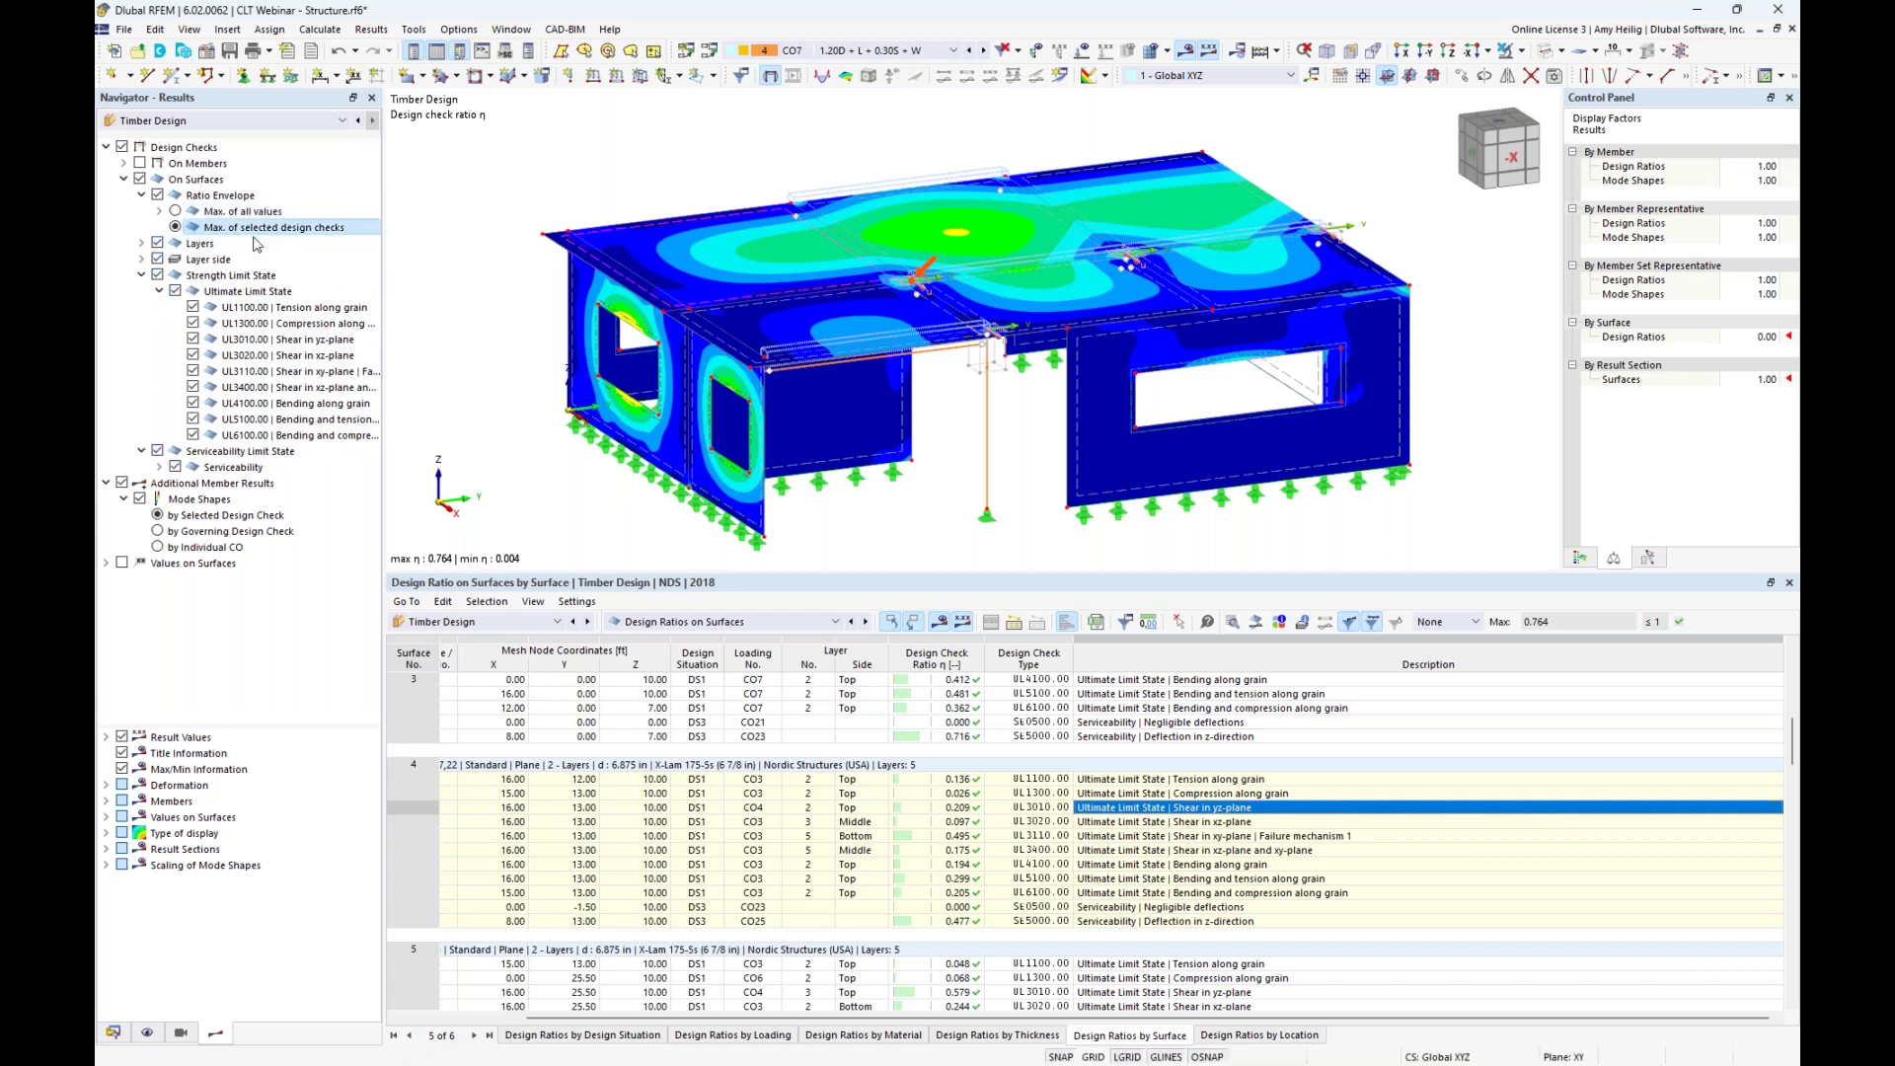
{"action": "left_click", "coordinate": [121, 483]}
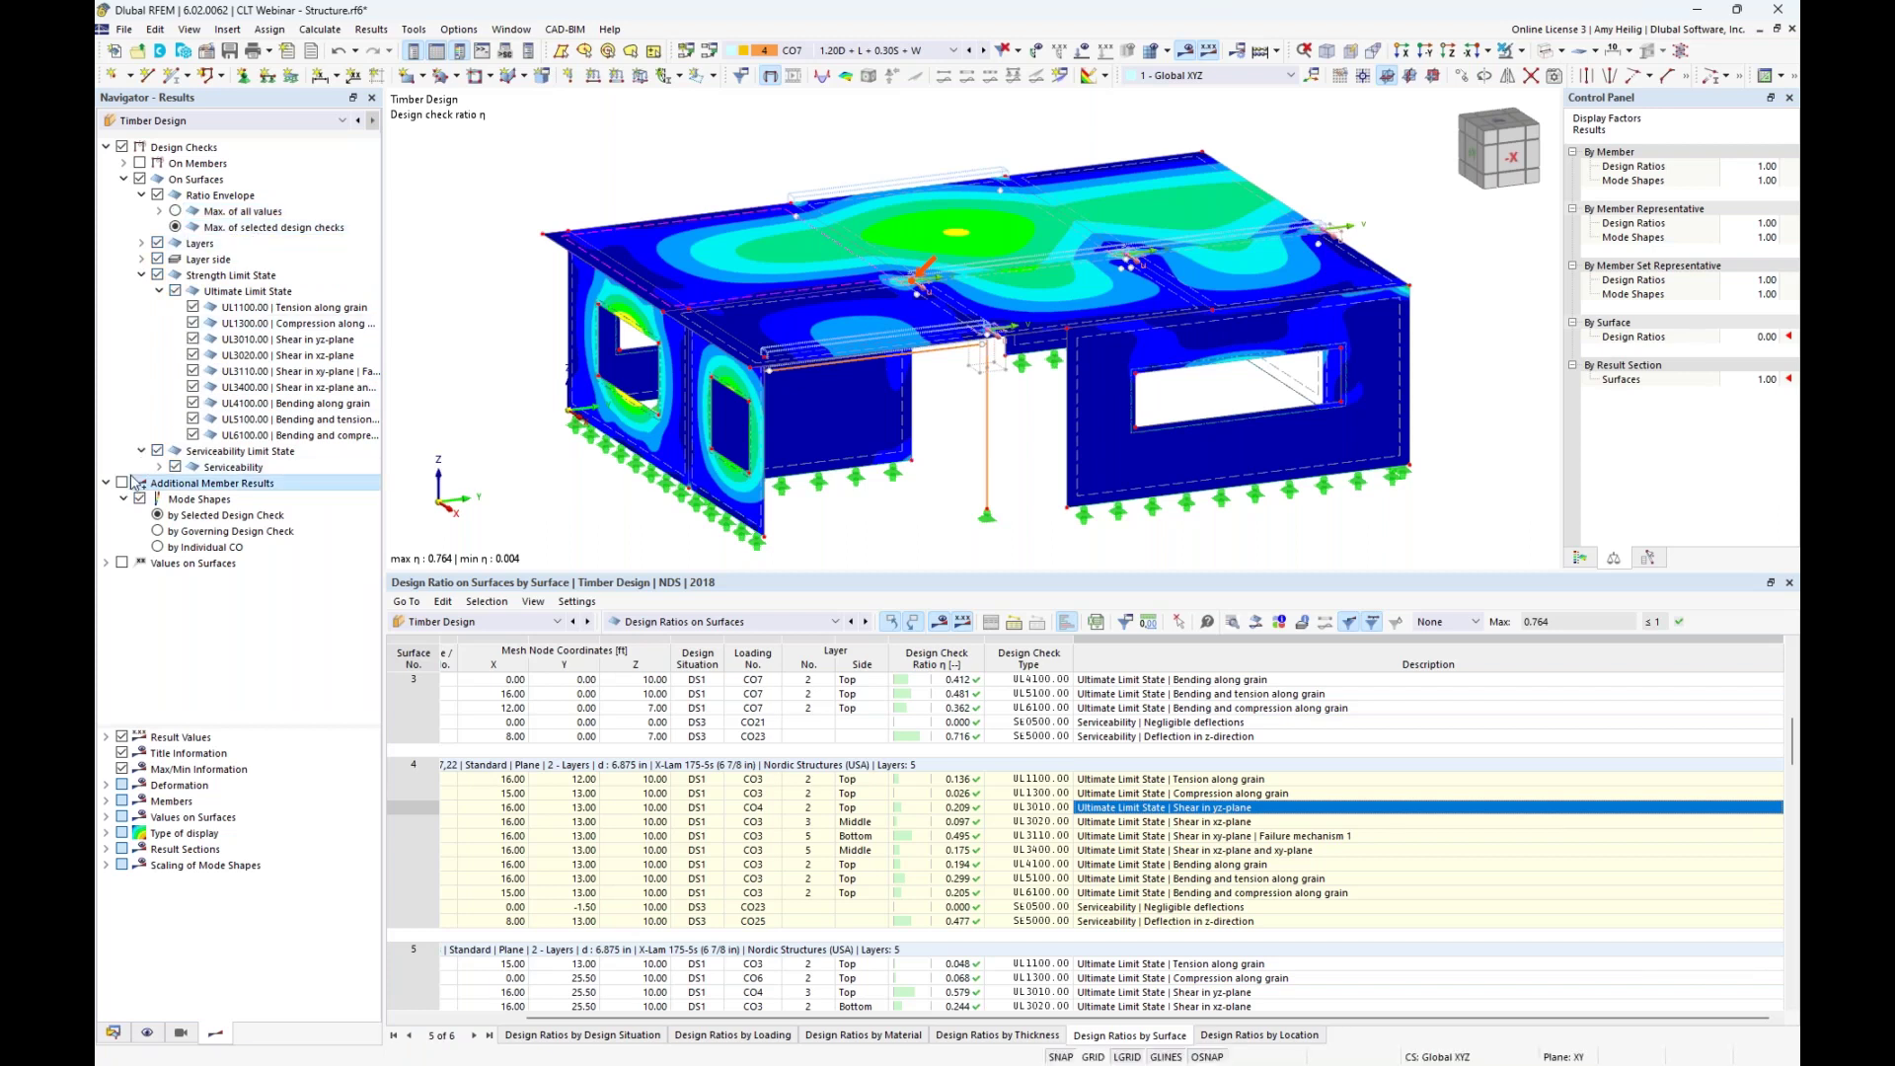
{"action": "left_click", "coordinate": [176, 291]}
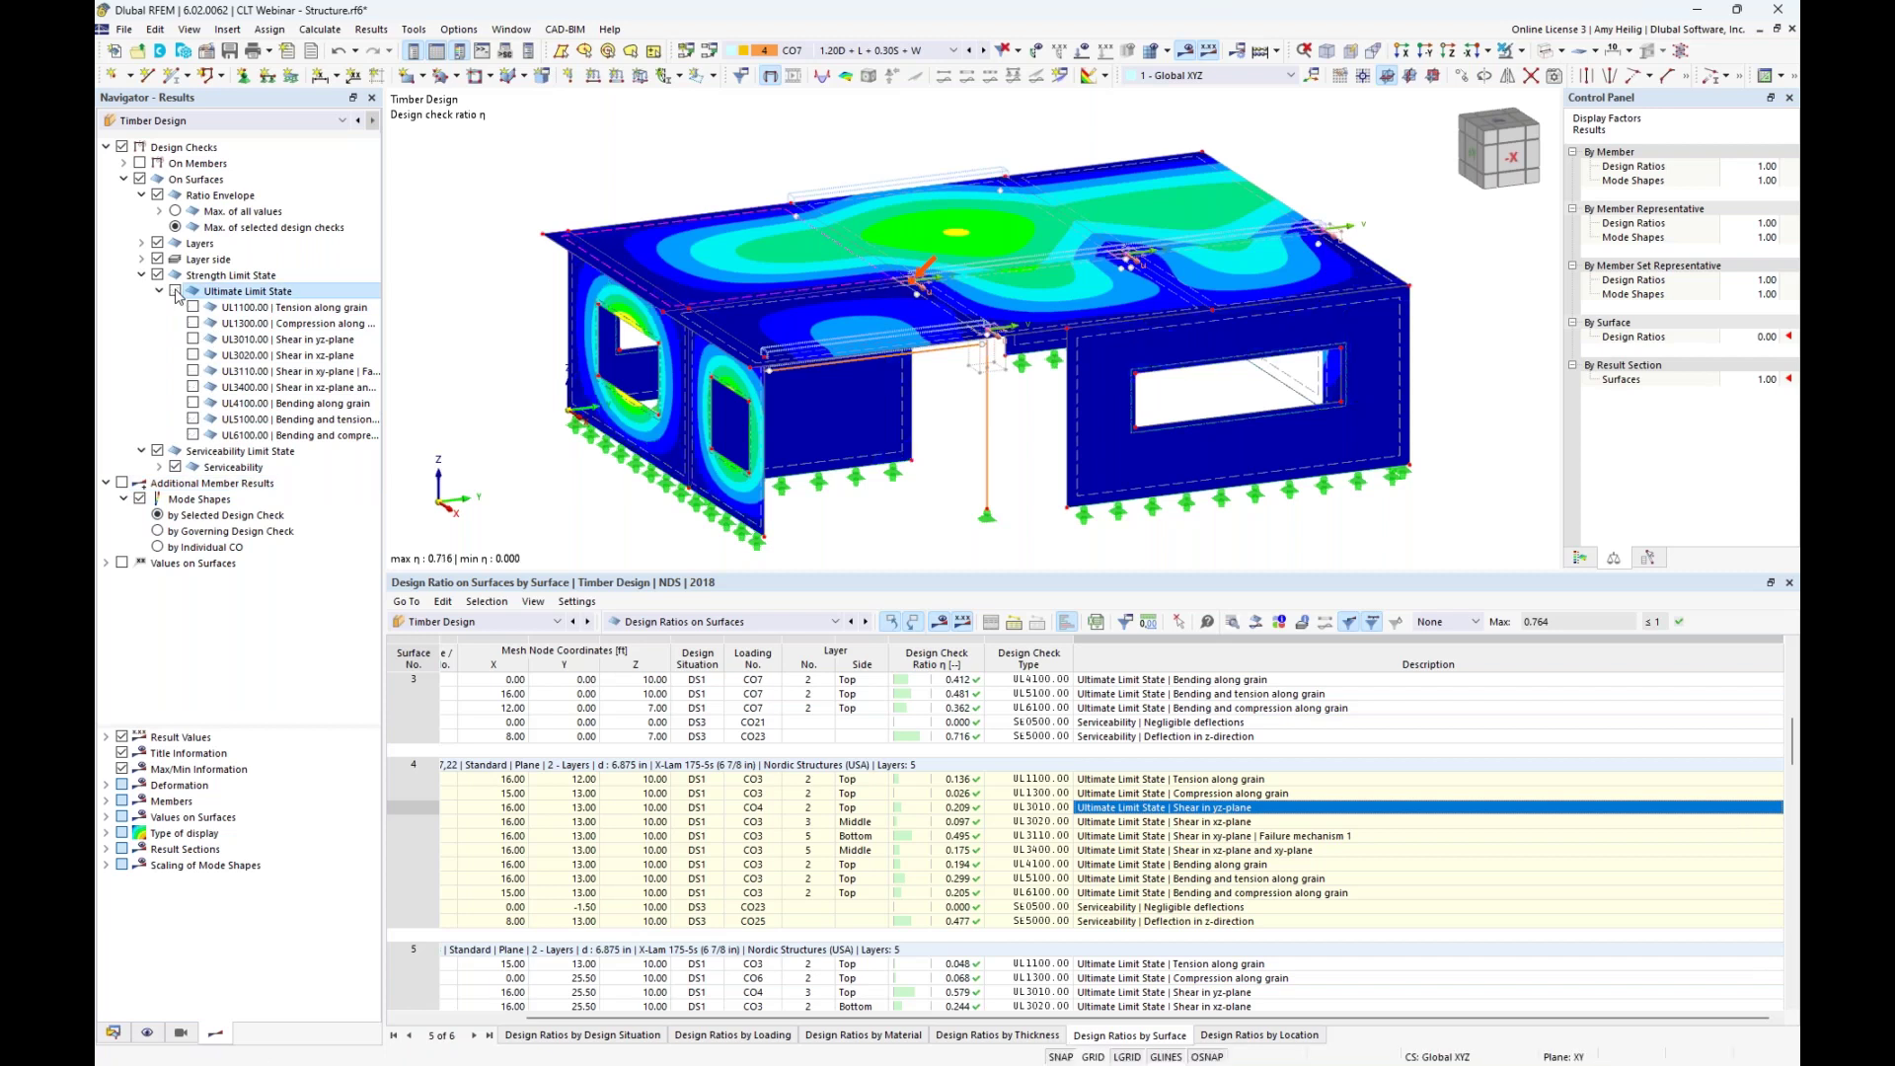
{"action": "left_click", "coordinate": [194, 339]}
{"action": "left_click", "coordinate": [194, 339]}
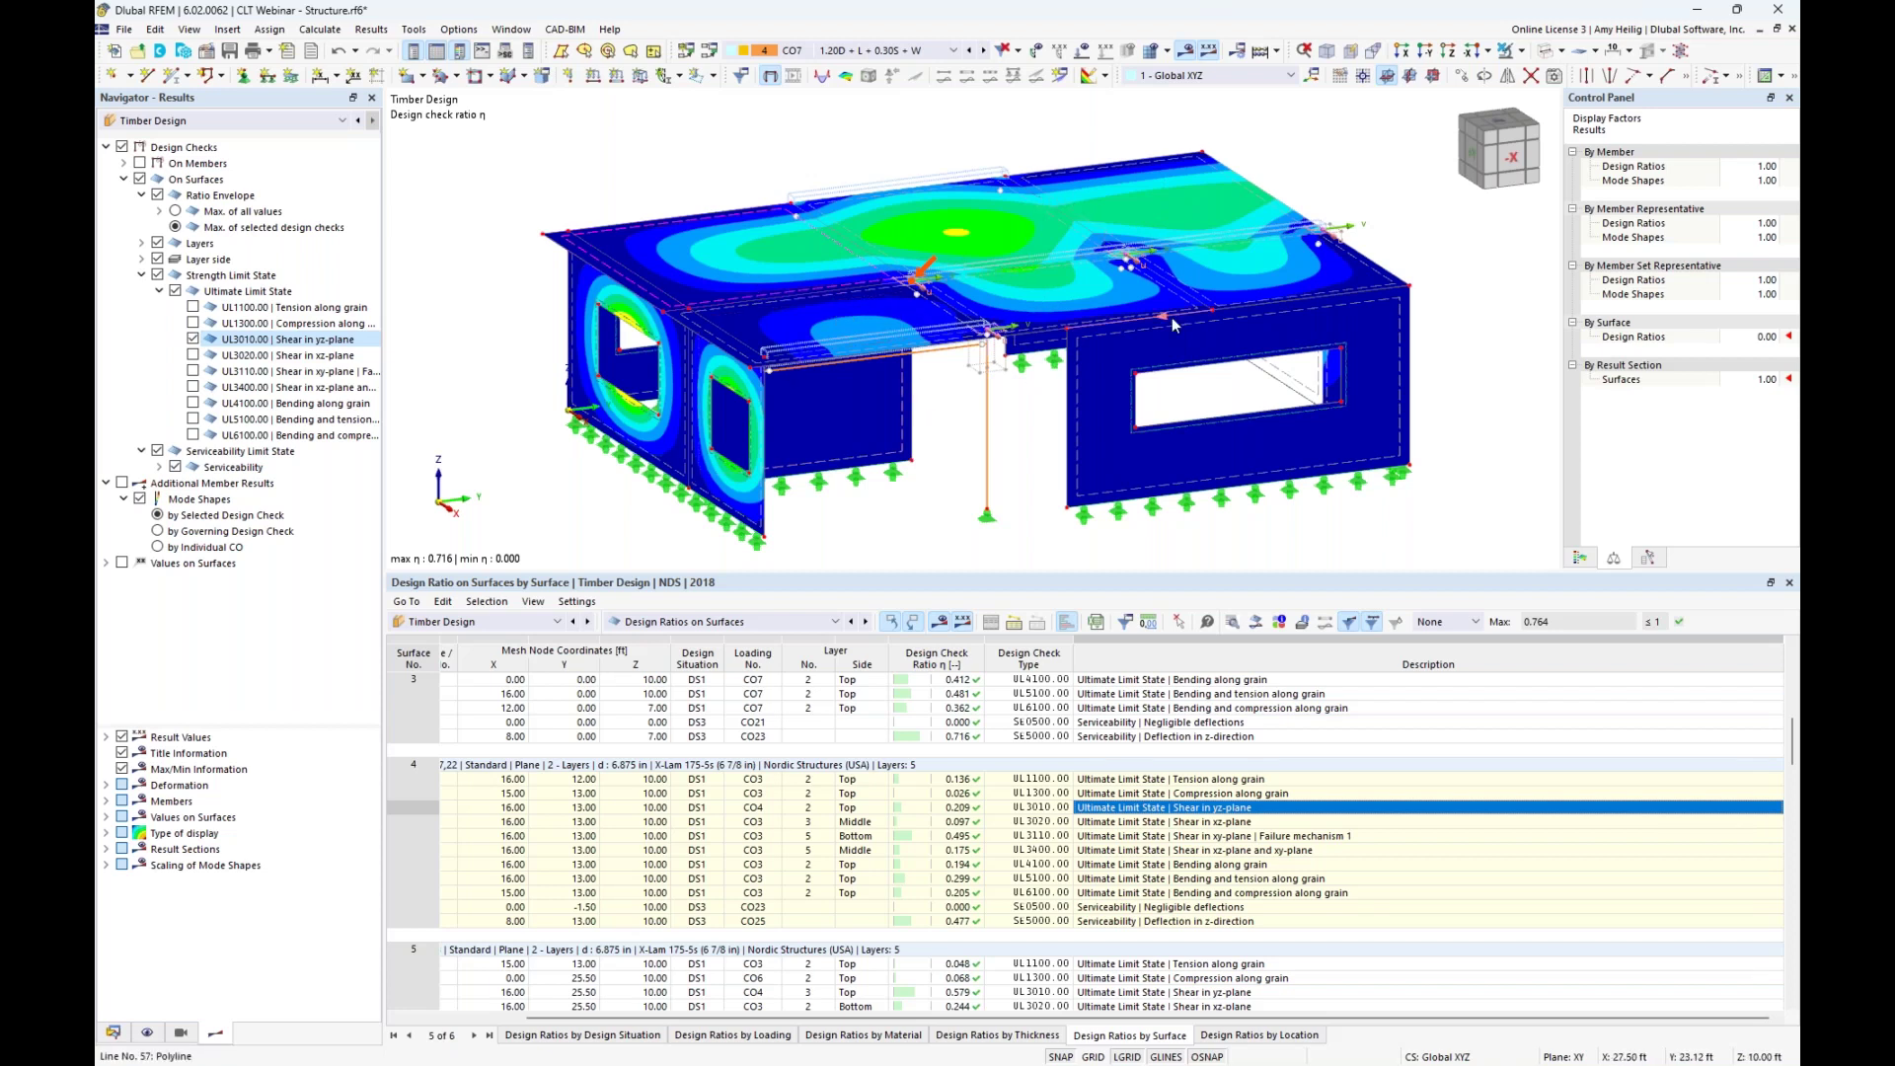
{"action": "left_click", "coordinate": [158, 457]}
{"action": "left_click", "coordinate": [158, 455]}
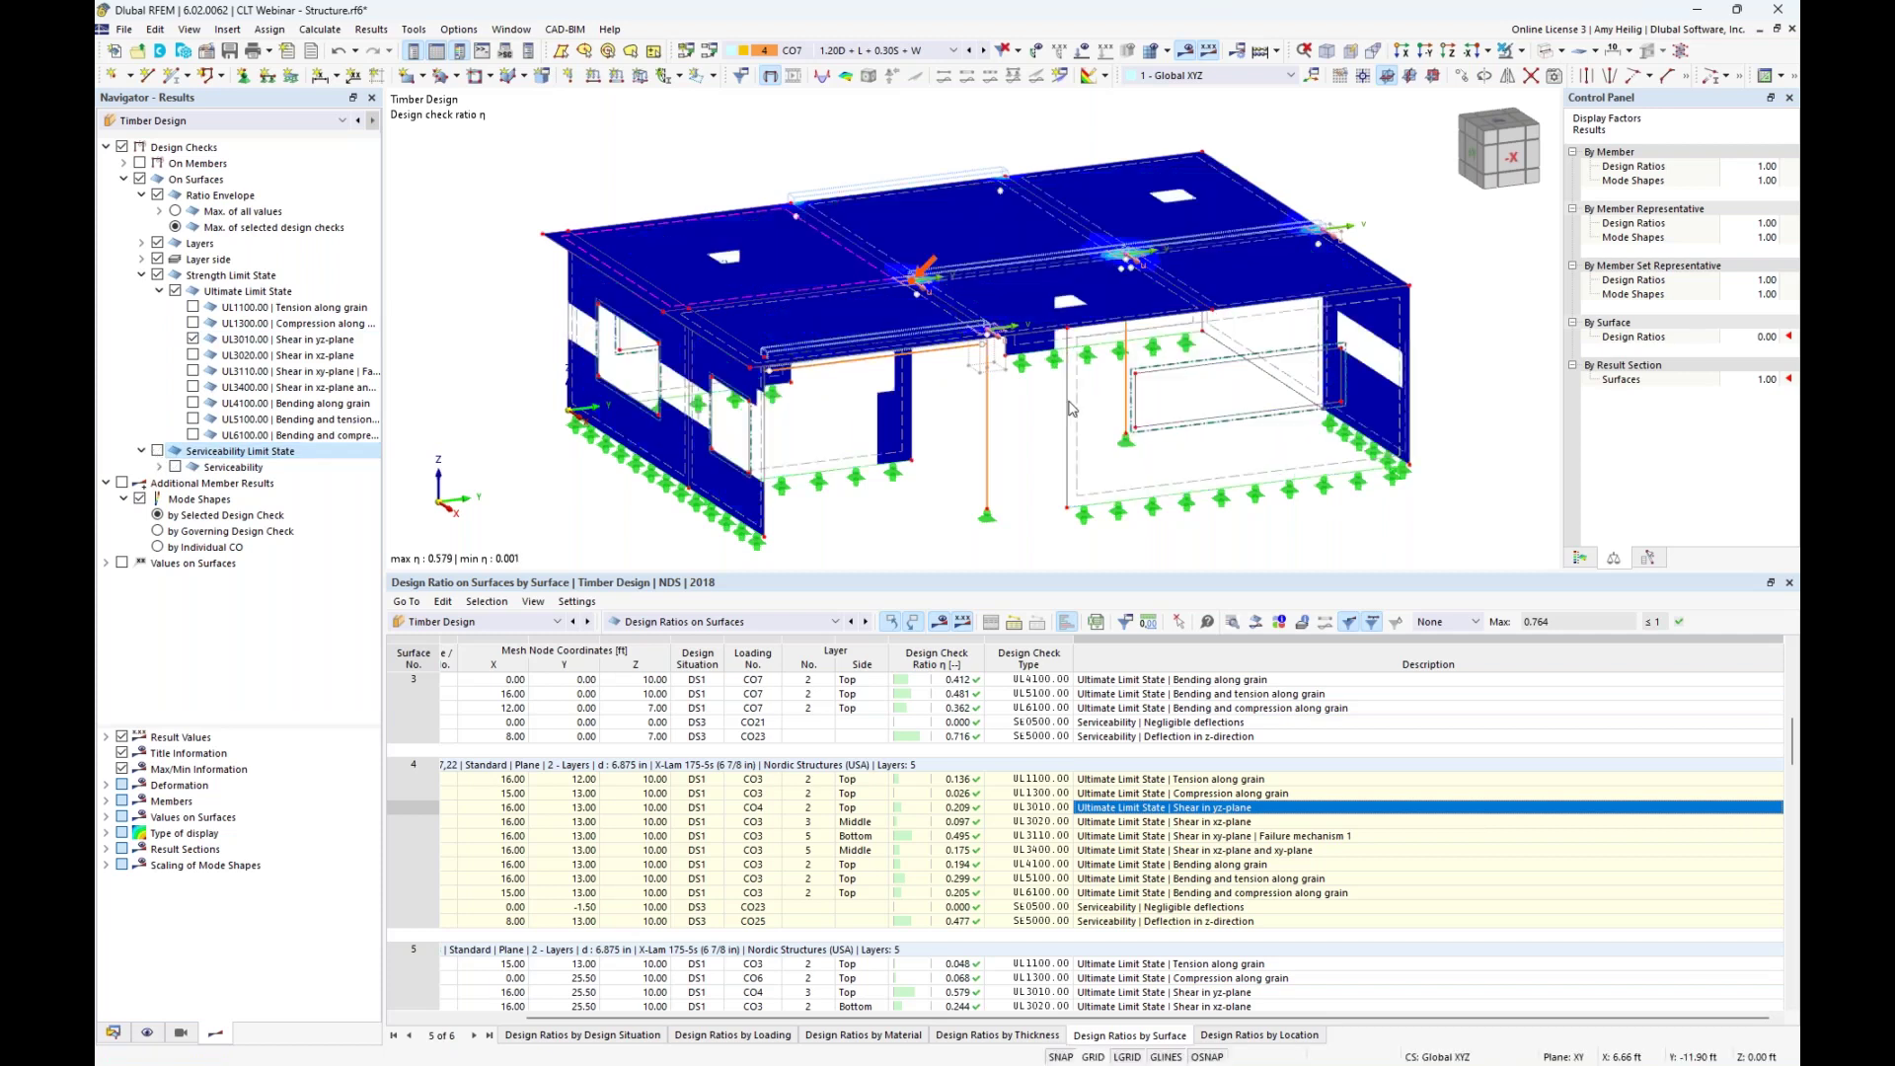
{"action": "scroll", "coordinate": [1103, 270], "scroll_direction": "up", "scroll_amount": 4}
{"action": "scroll", "coordinate": [1103, 270], "scroll_direction": "up", "scroll_amount": 1}
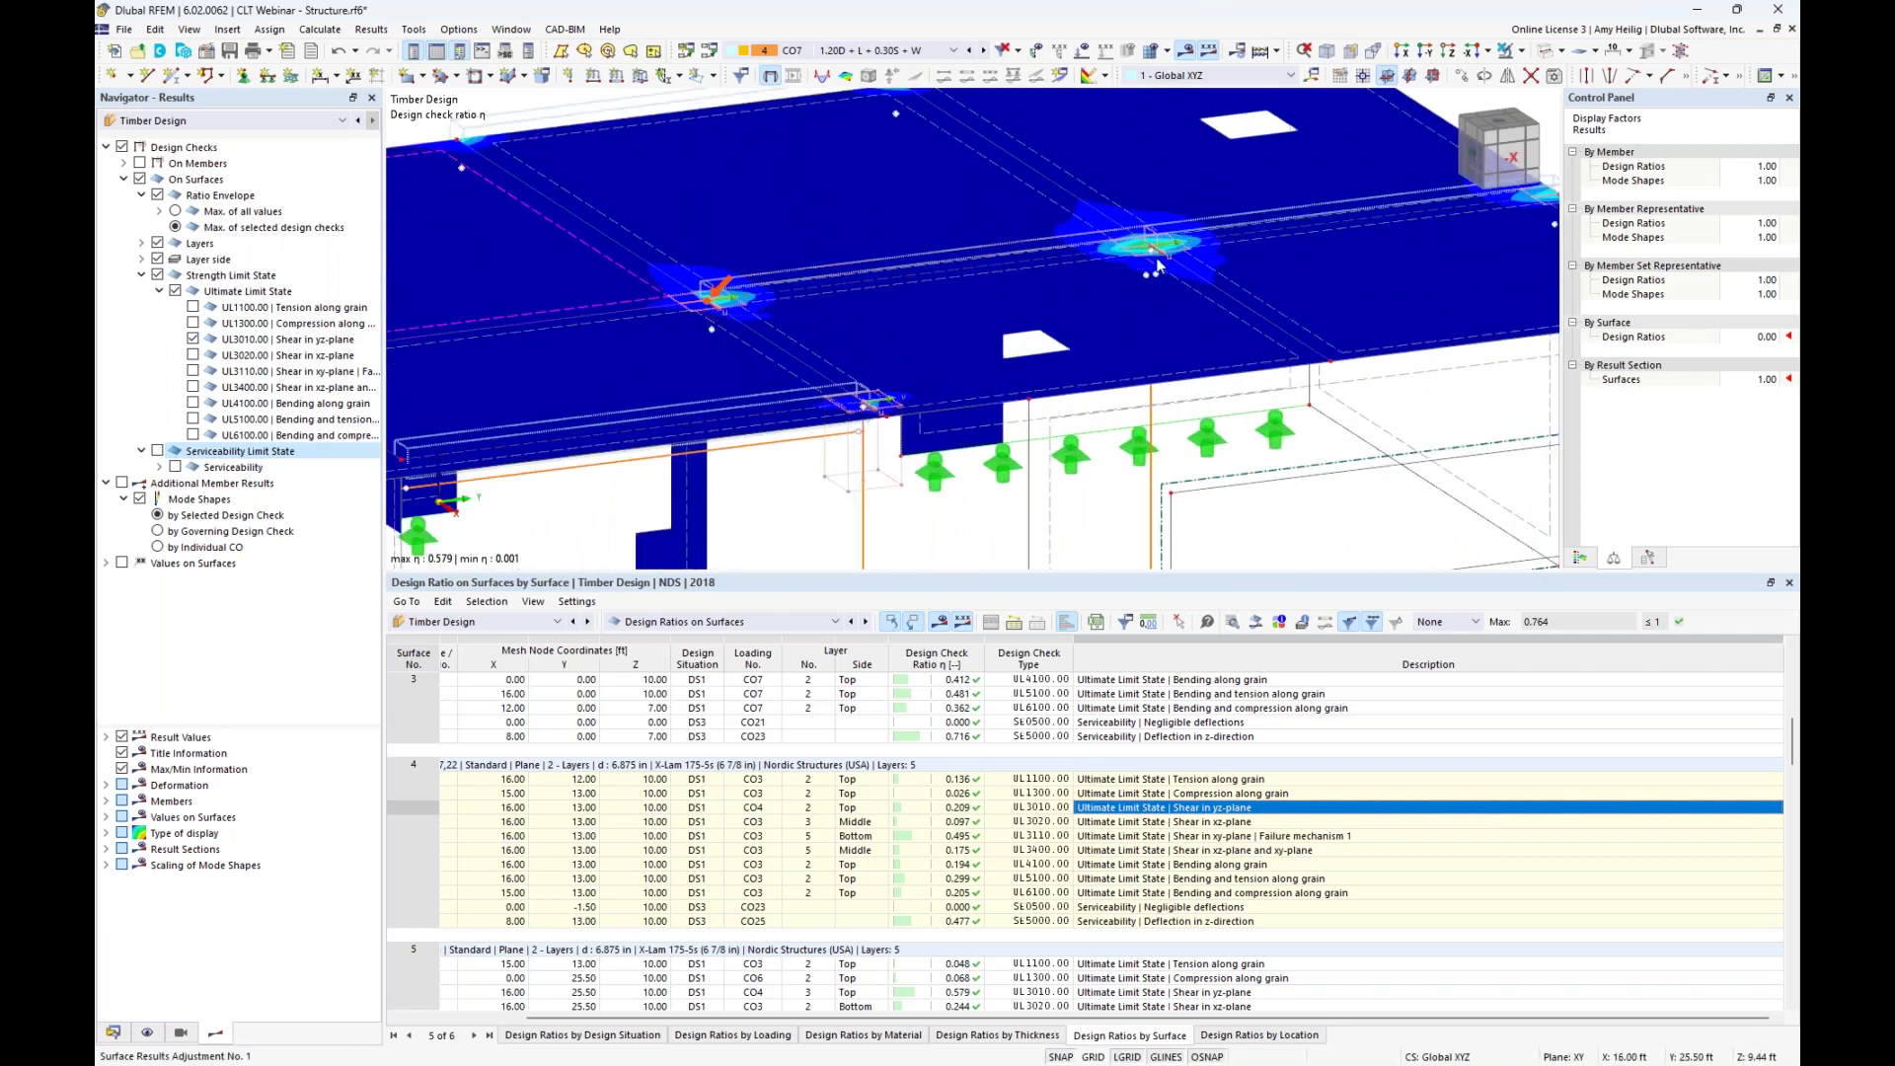
{"action": "scroll", "coordinate": [851, 374], "scroll_direction": "down", "scroll_amount": 2}
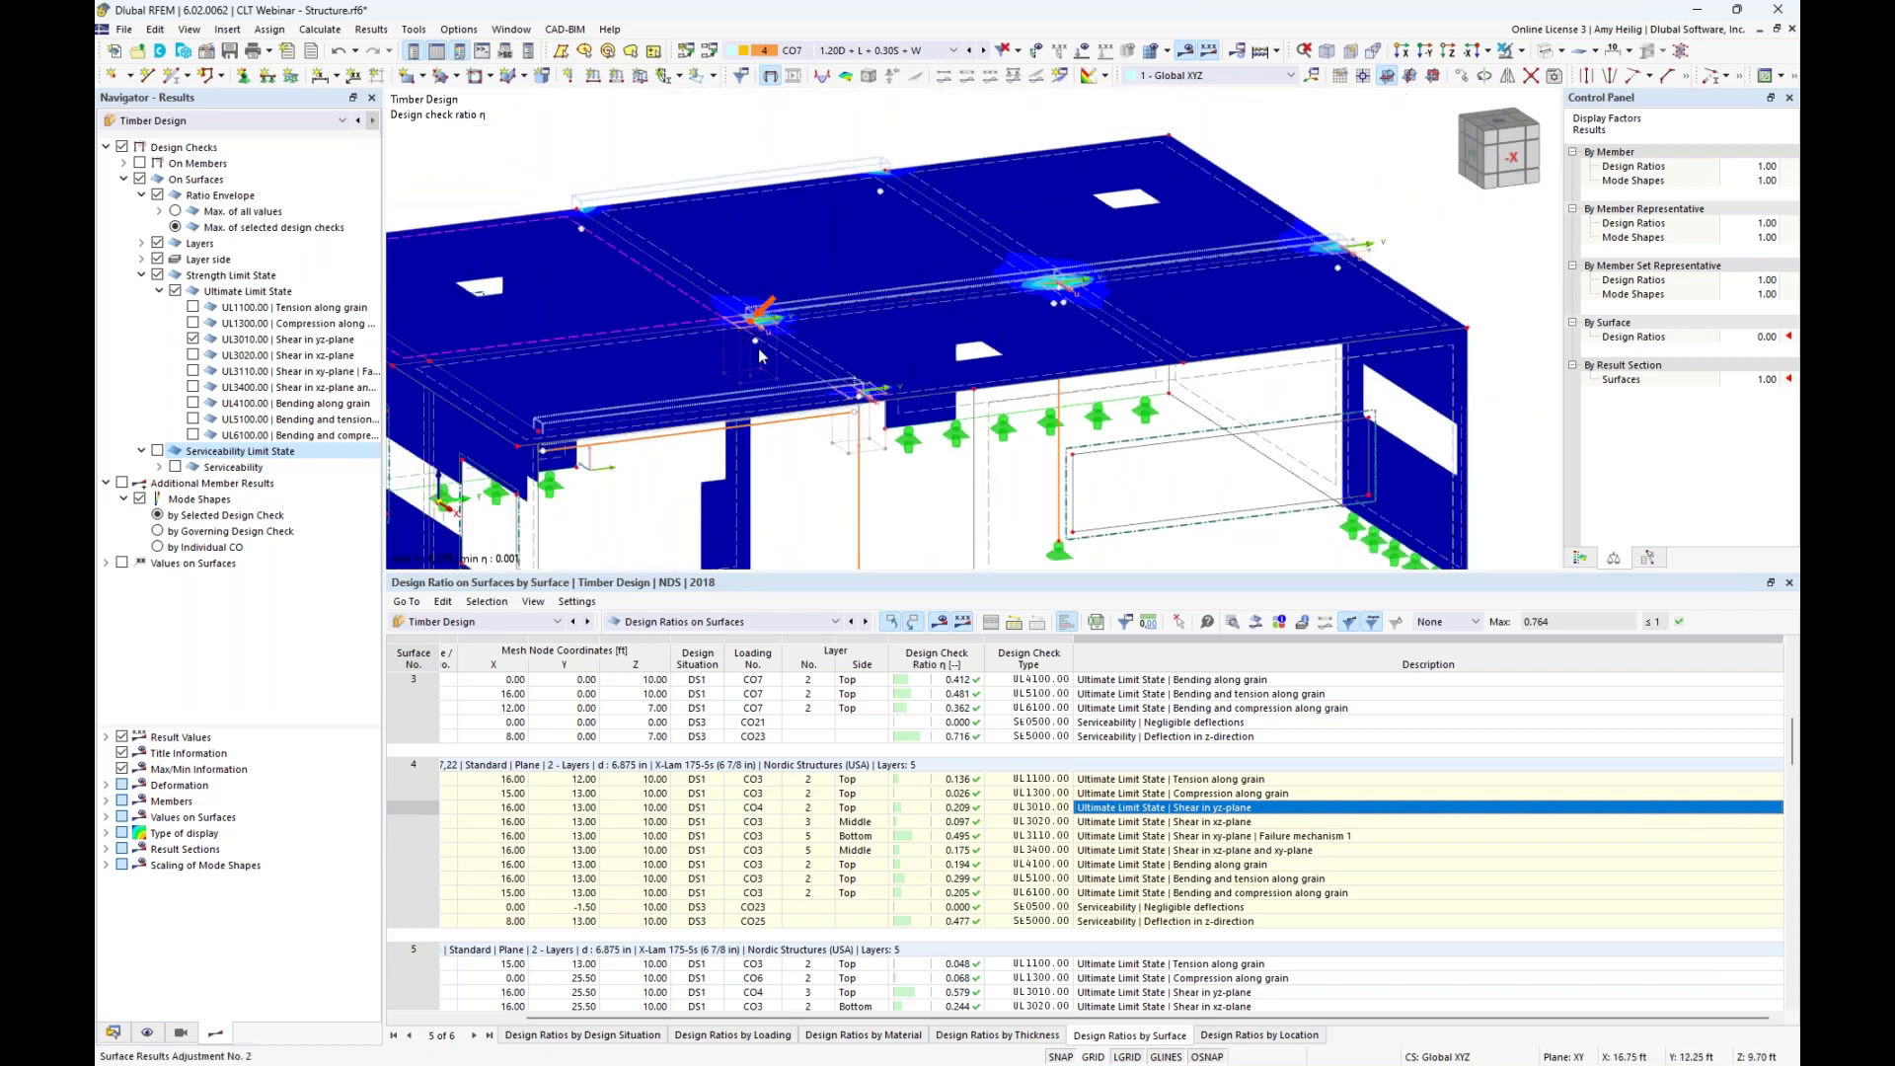
Show only the serviceability limit state design ratios on the surfaces of the whole building, together with the color scale.
{"action": "left_click", "coordinate": [158, 276]}
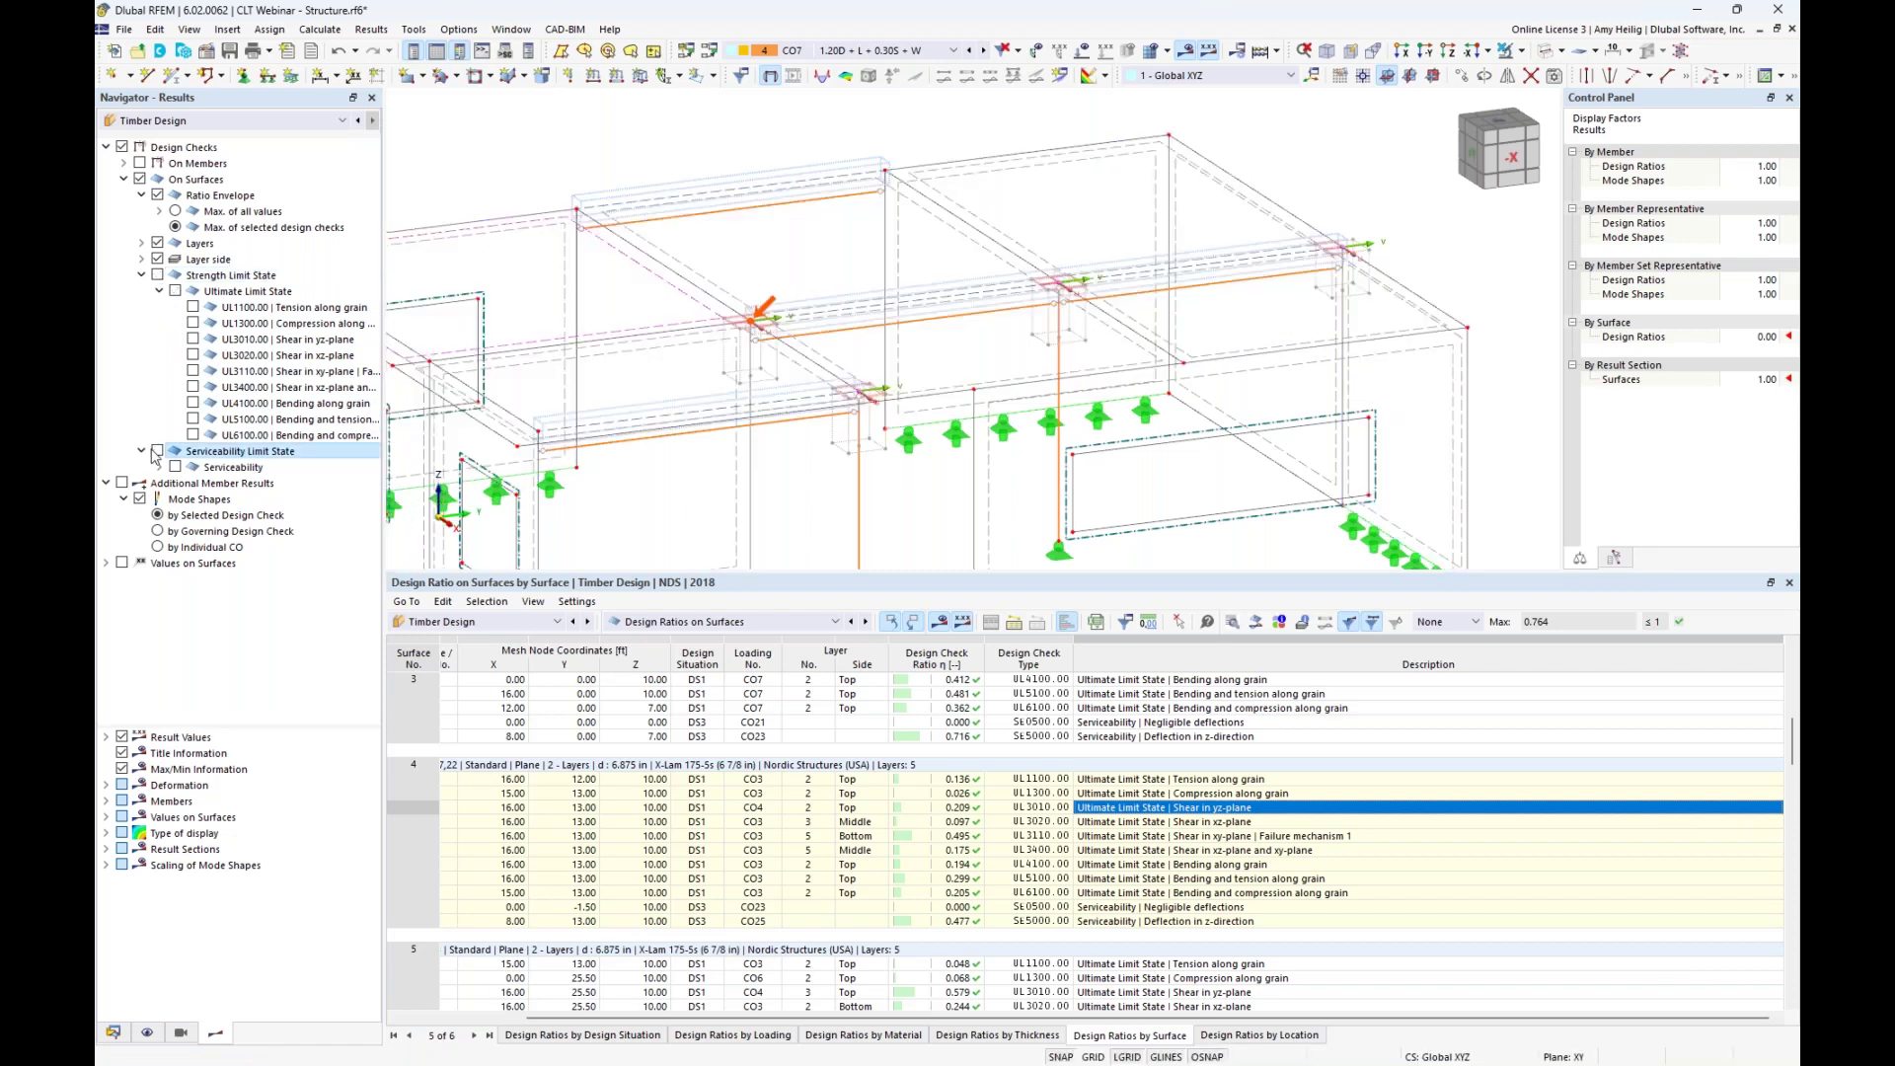
{"action": "left_click", "coordinate": [157, 451]}
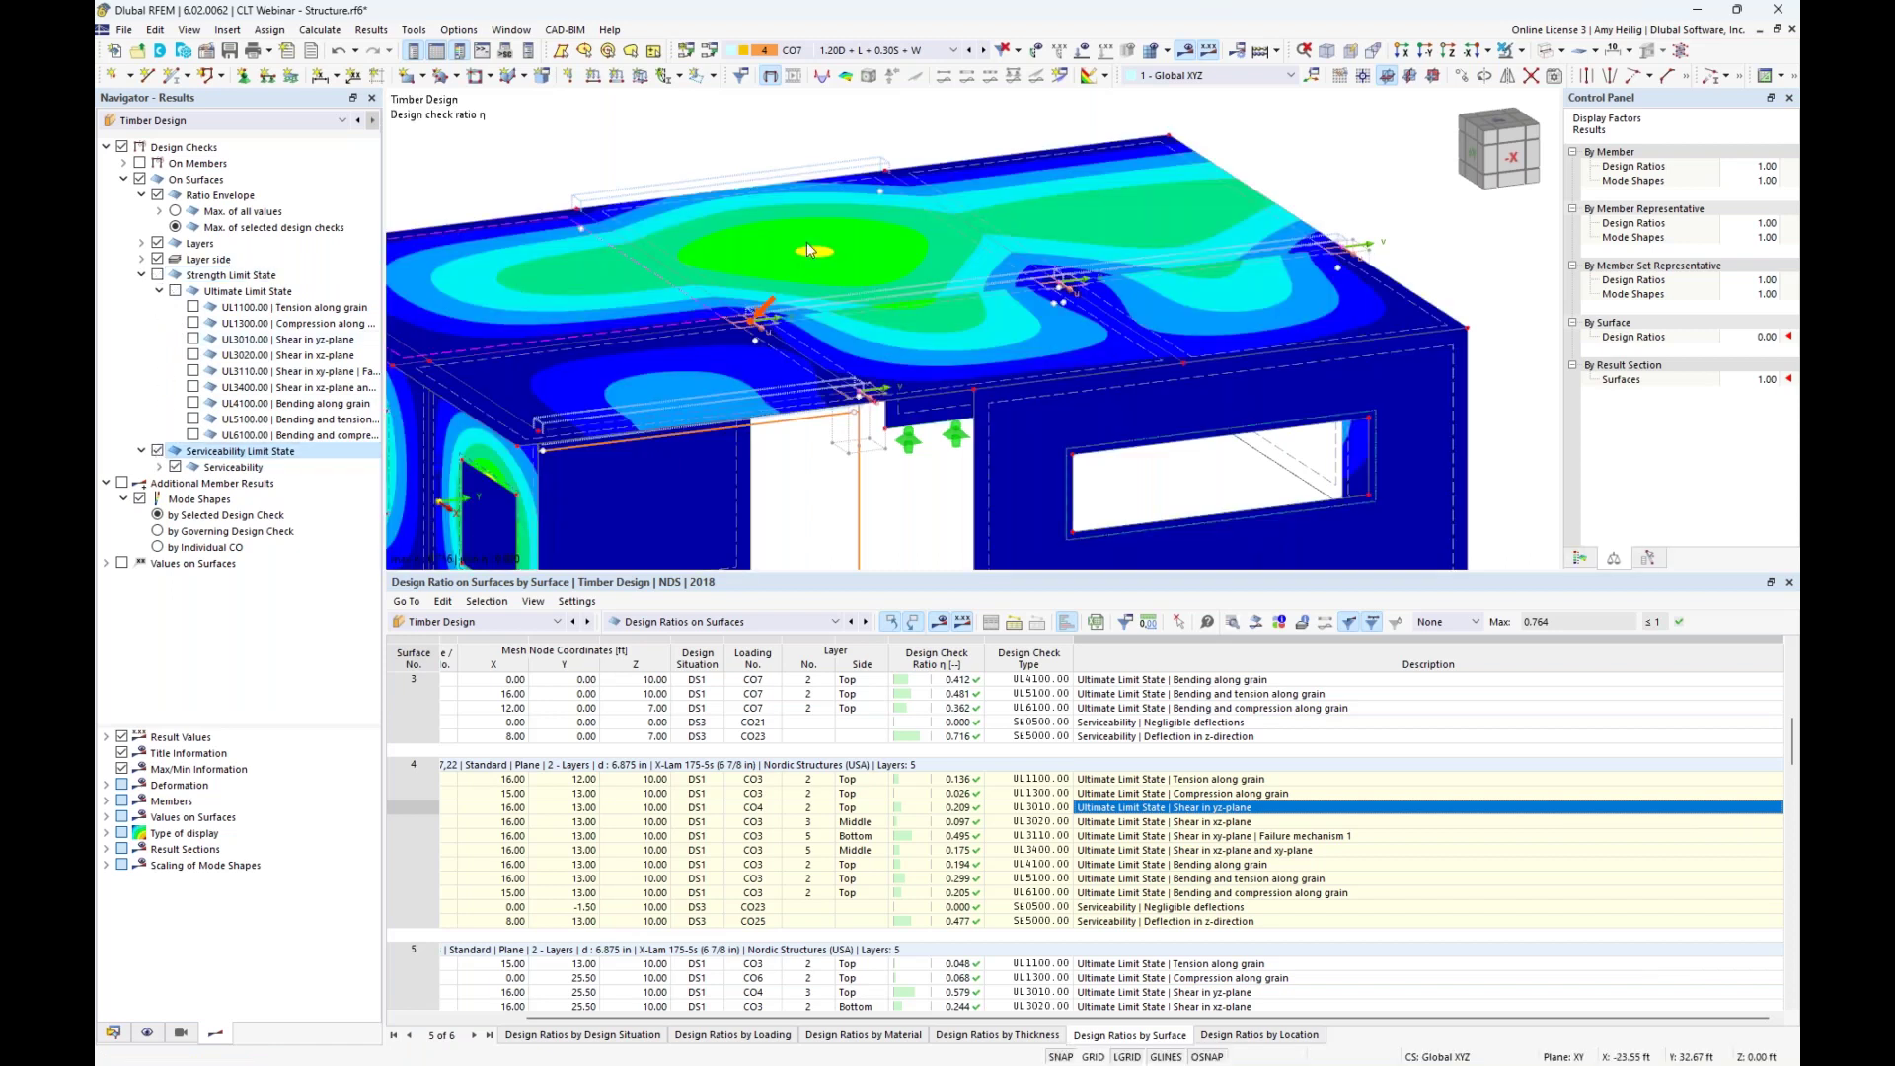
{"action": "scroll", "coordinate": [807, 240], "scroll_direction": "down", "scroll_amount": 2}
{"action": "left_click", "coordinate": [1579, 557]}
{"action": "middle_click_drag", "start_coordinate": [788, 430], "coordinate": [853, 424]}
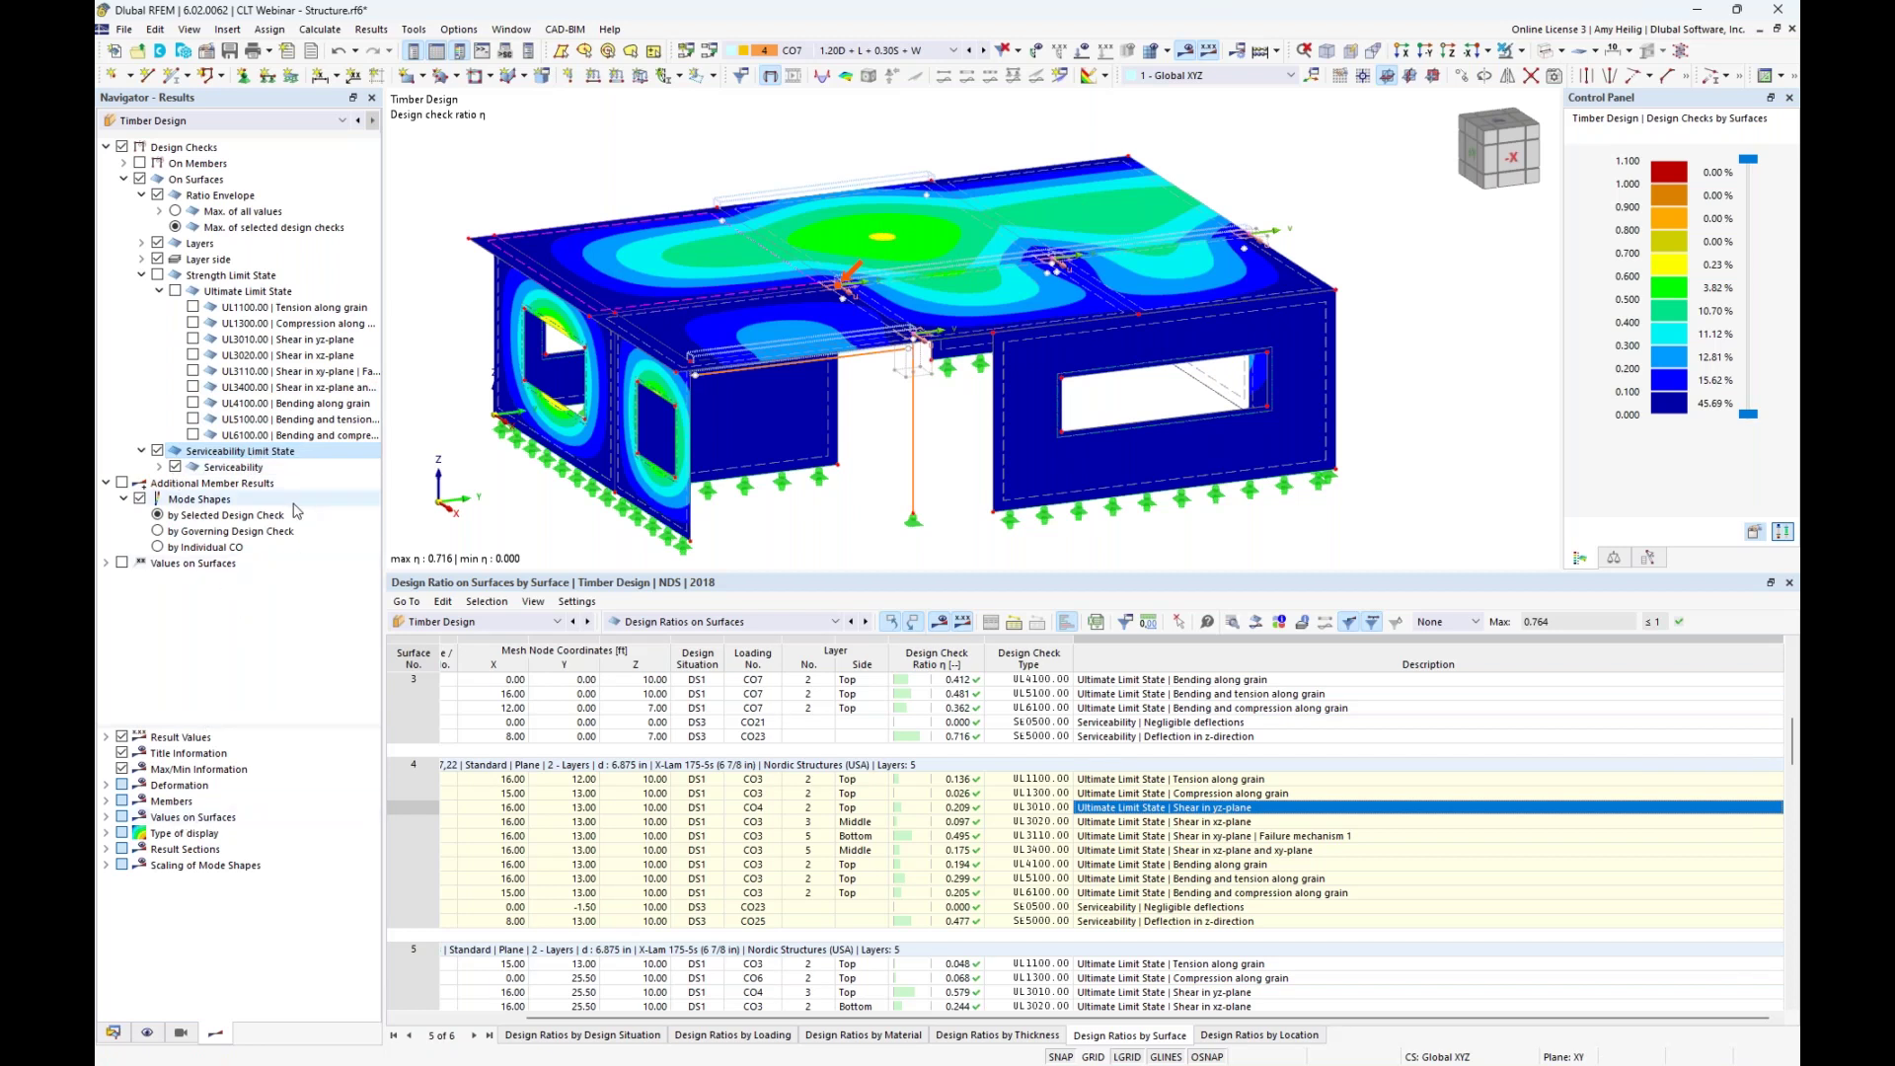
Switch to the static analysis results and display the total displacements |u| for load combination CO2 (1.20D + 1.60L).
{"action": "left_click", "coordinate": [210, 120]}
{"action": "left_click", "coordinate": [202, 137]}
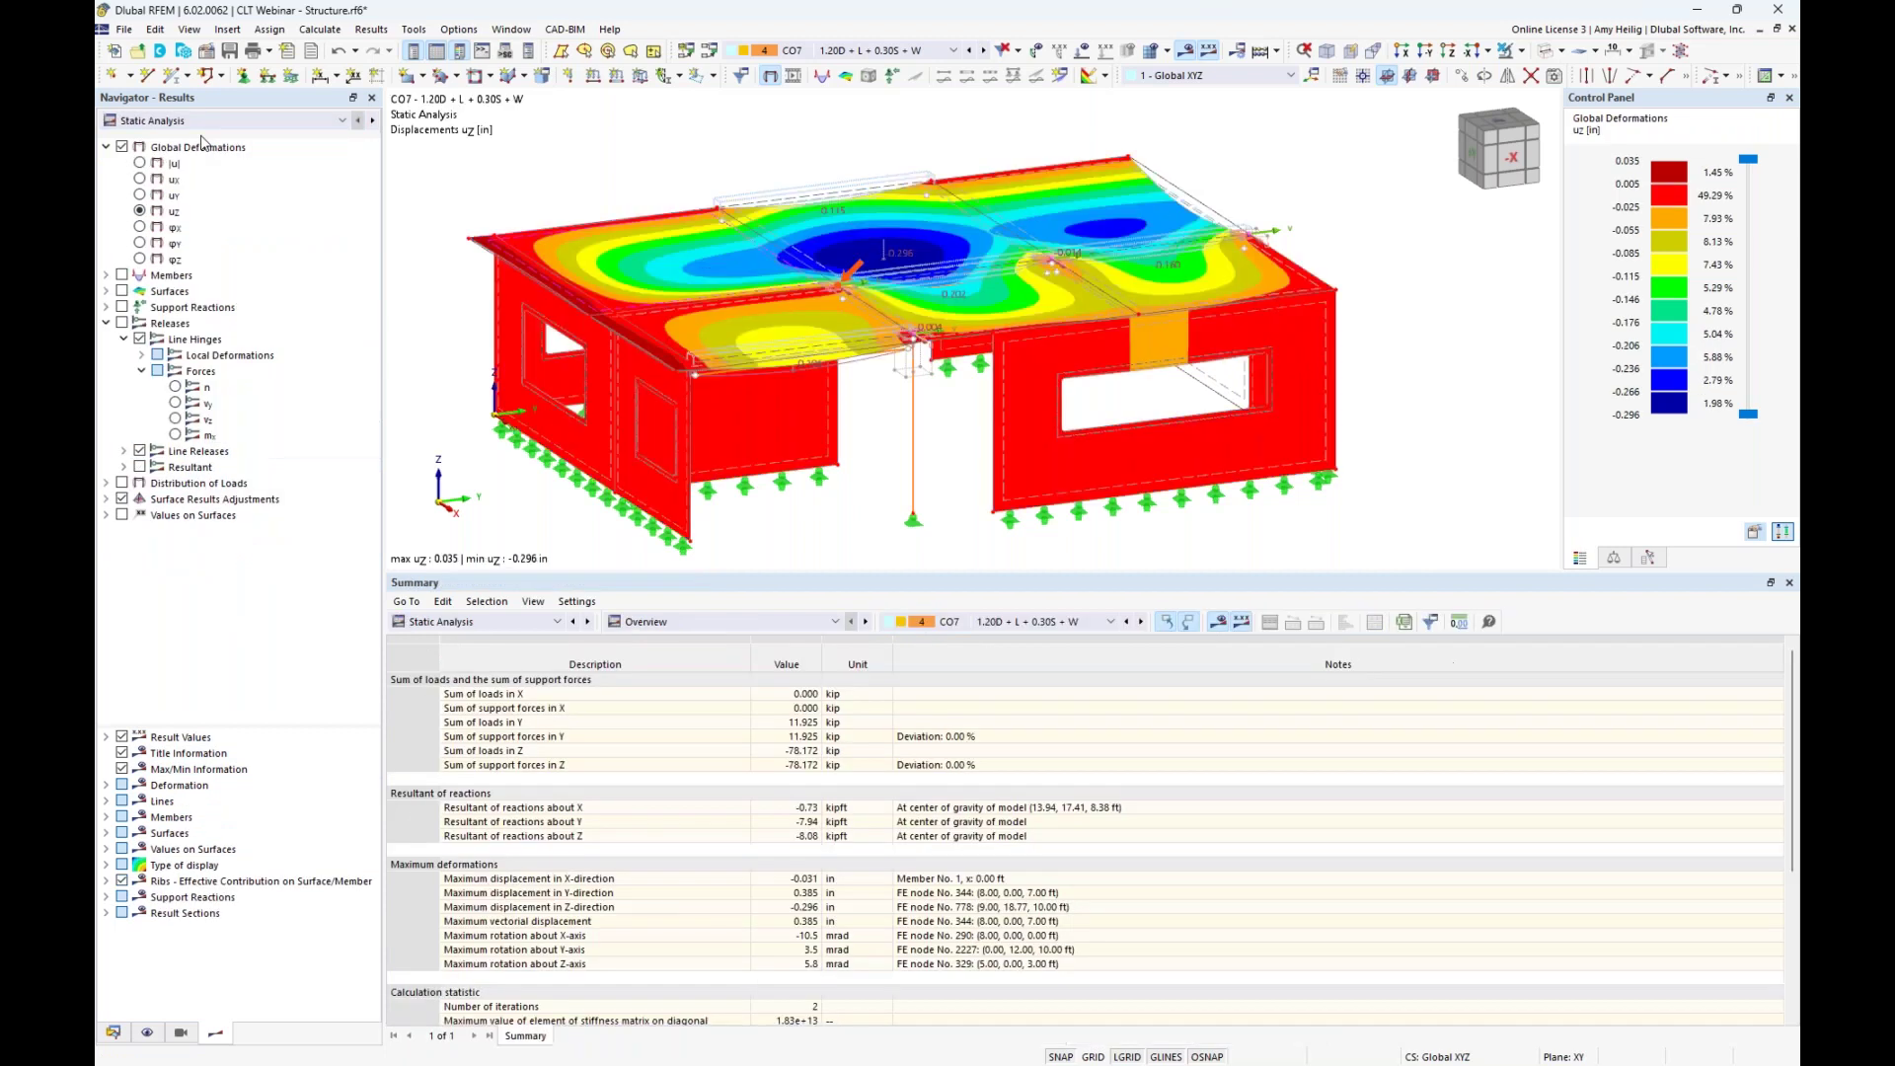
{"action": "left_click", "coordinate": [139, 163]}
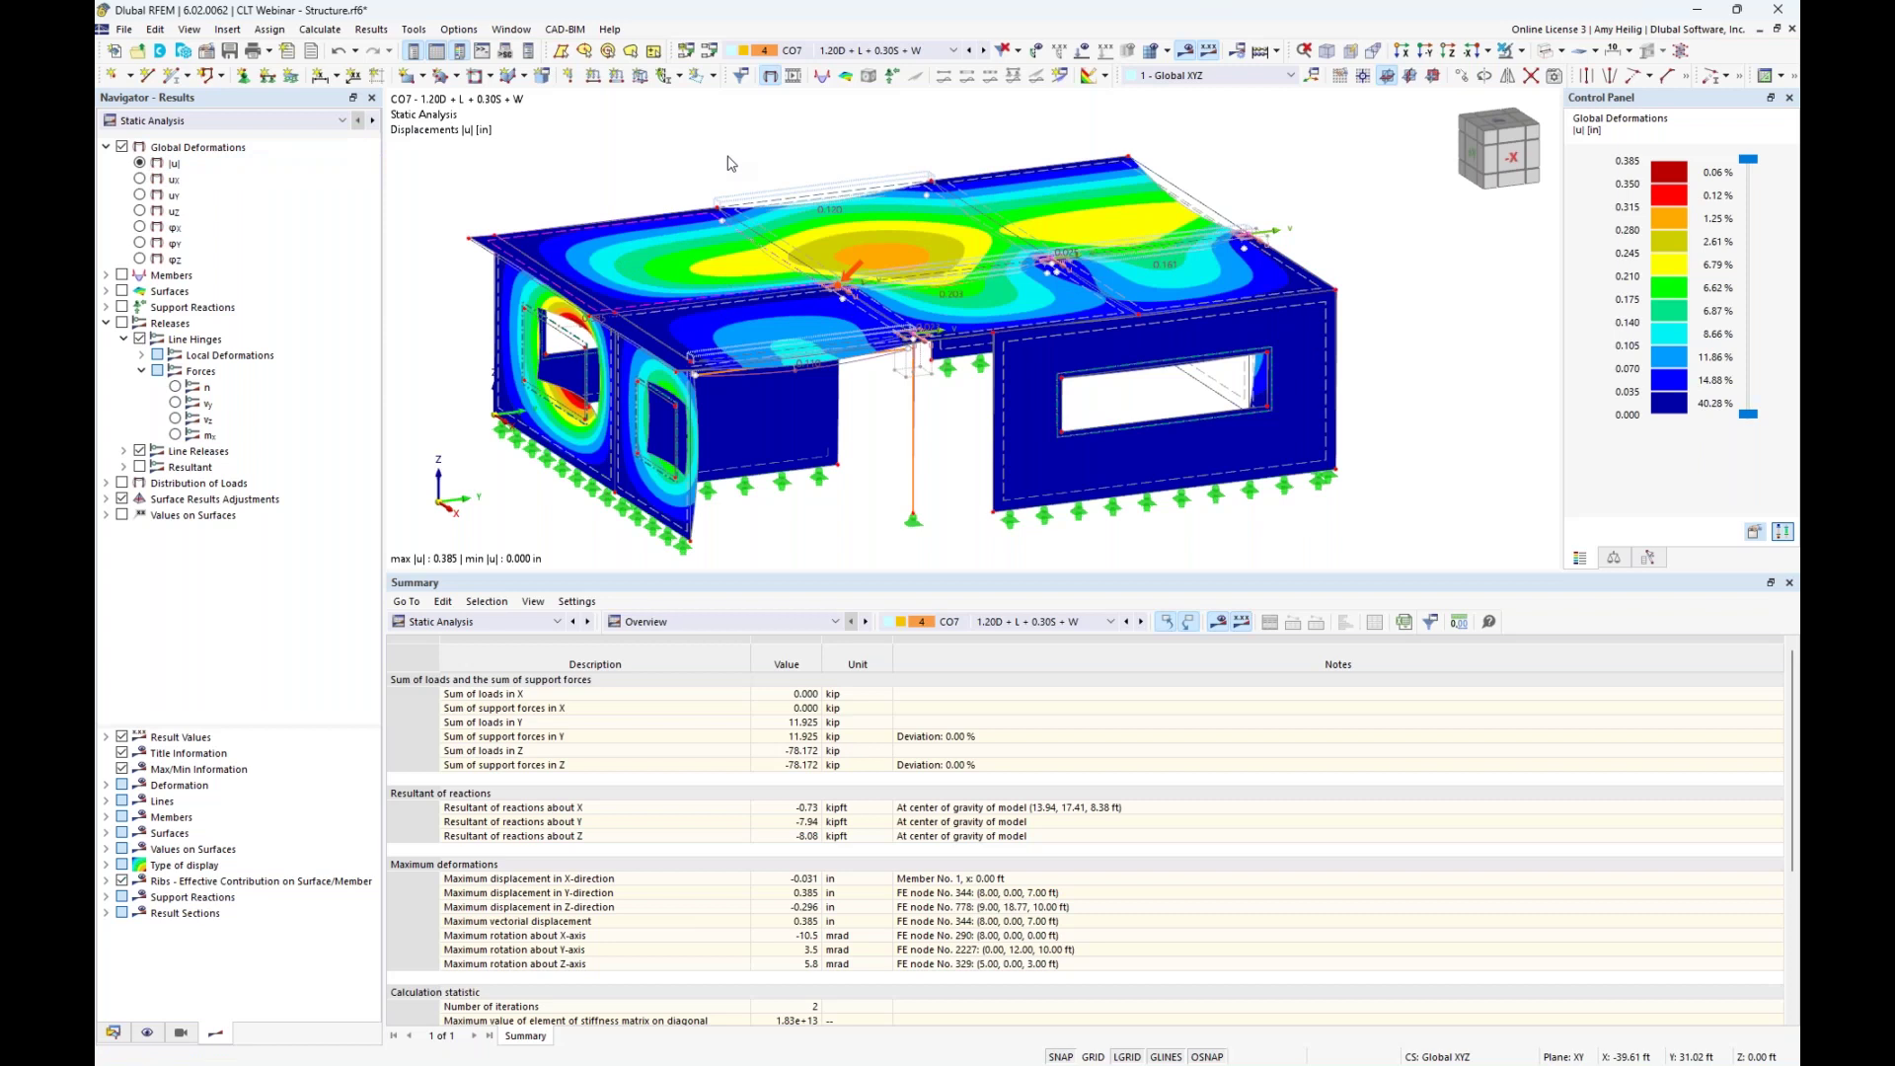
{"action": "left_click", "coordinate": [883, 51]}
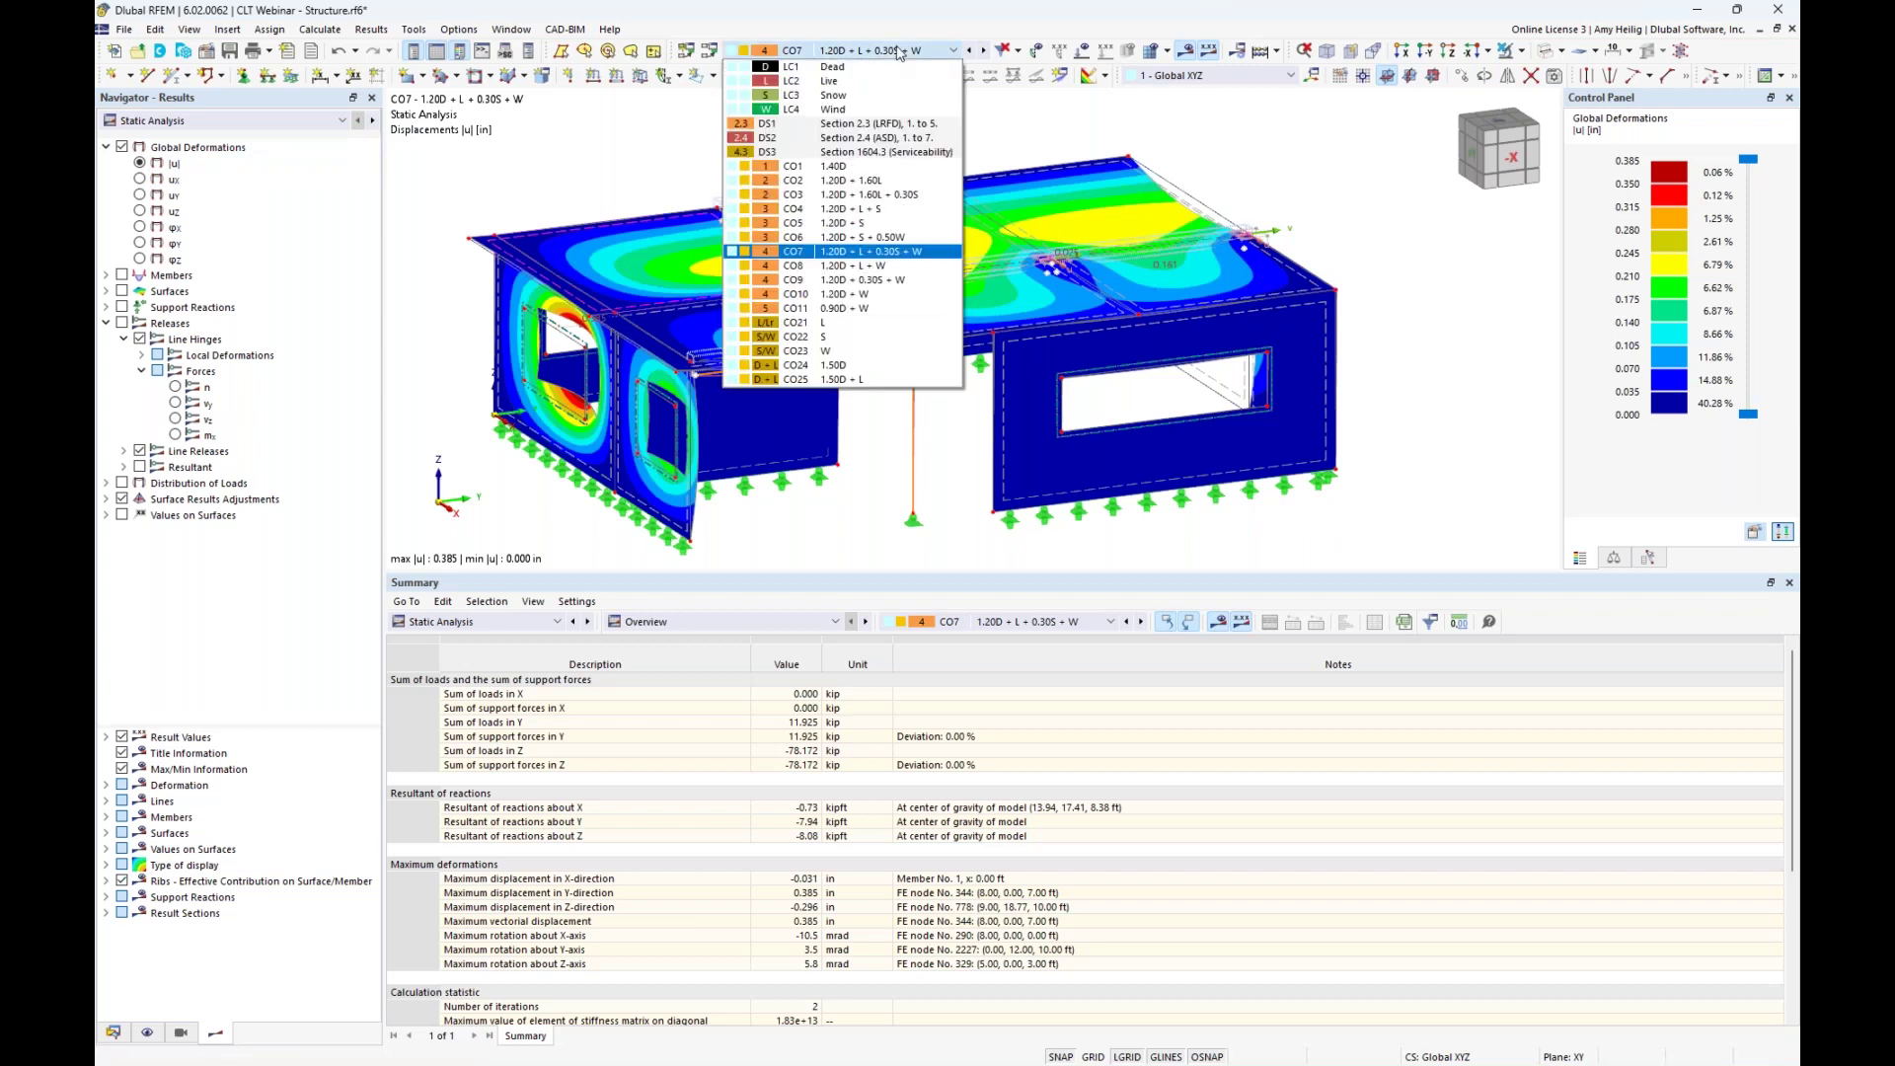
{"action": "left_click", "coordinate": [887, 183]}
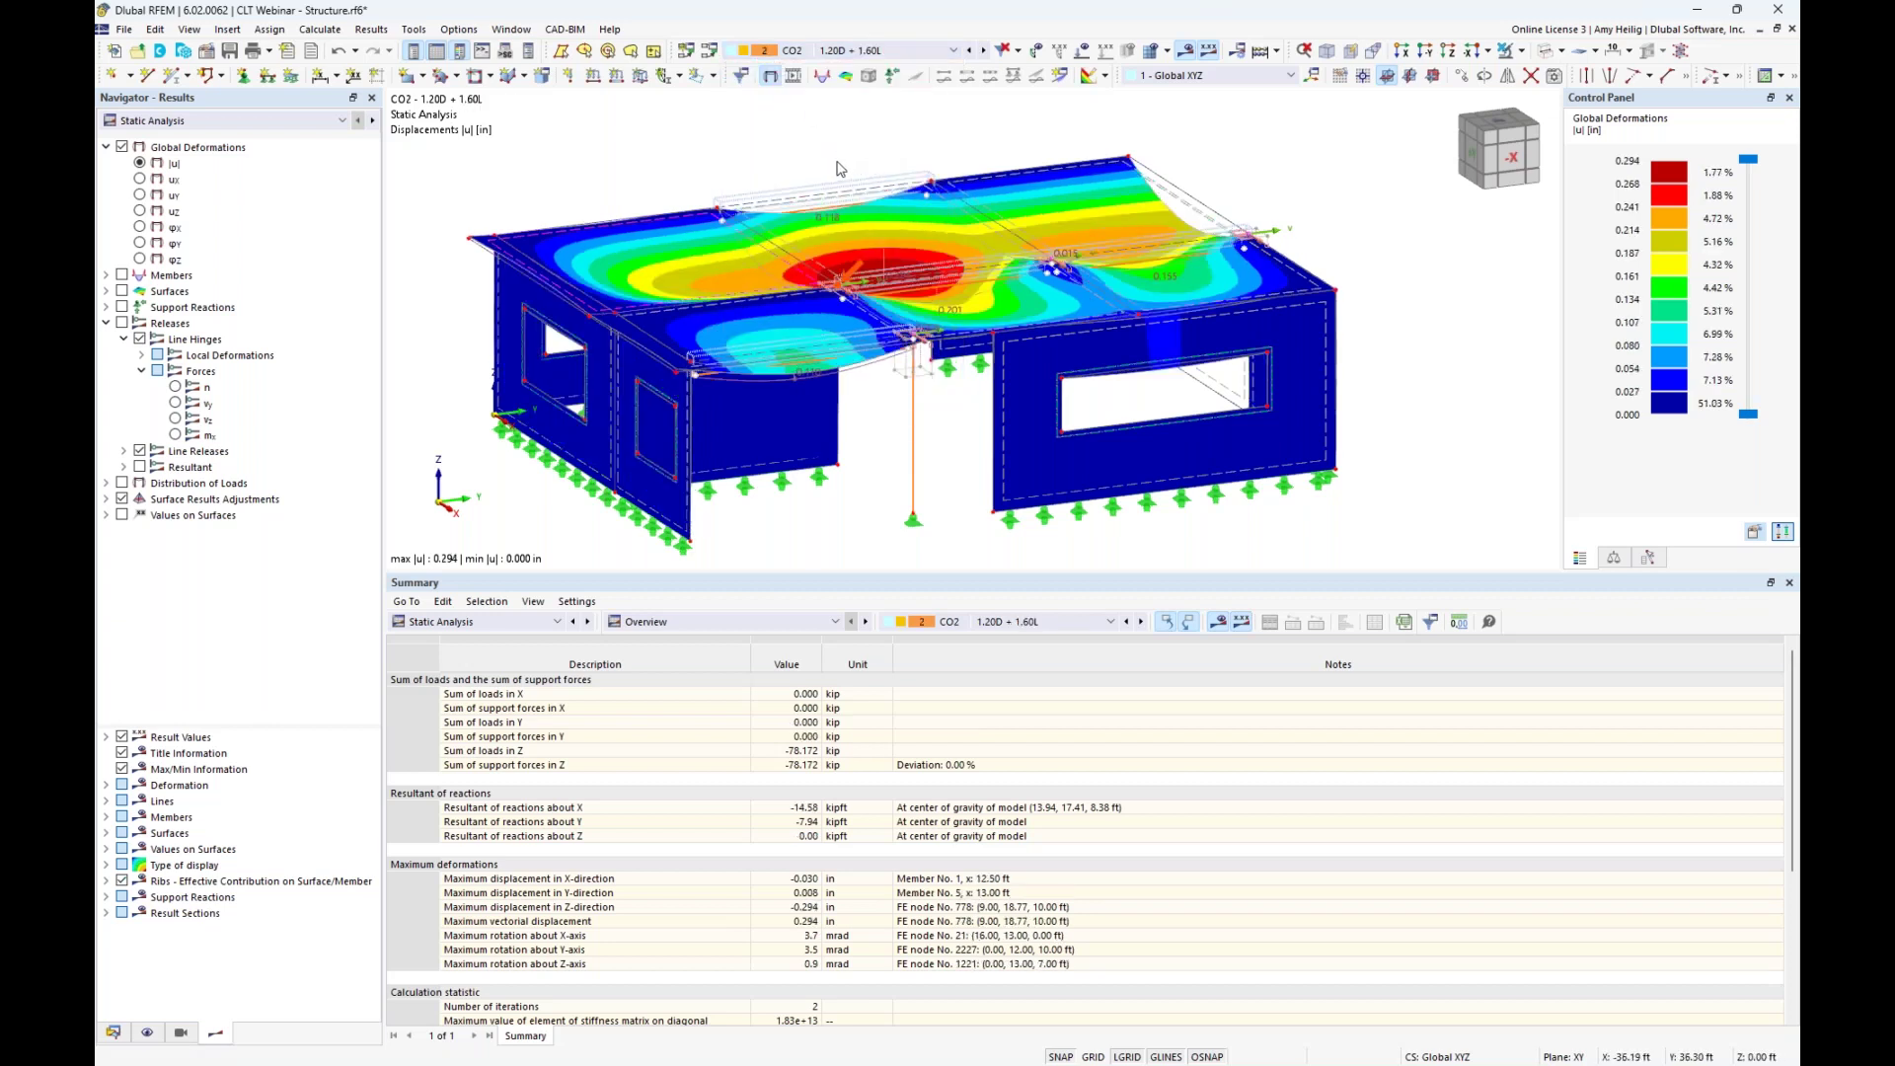
{"action": "scroll", "coordinate": [843, 170], "scroll_direction": "down", "scroll_amount": 2}
{"action": "middle_click_drag", "start_coordinate": [634, 219], "coordinate": [871, 147], "text": "ctrl"}
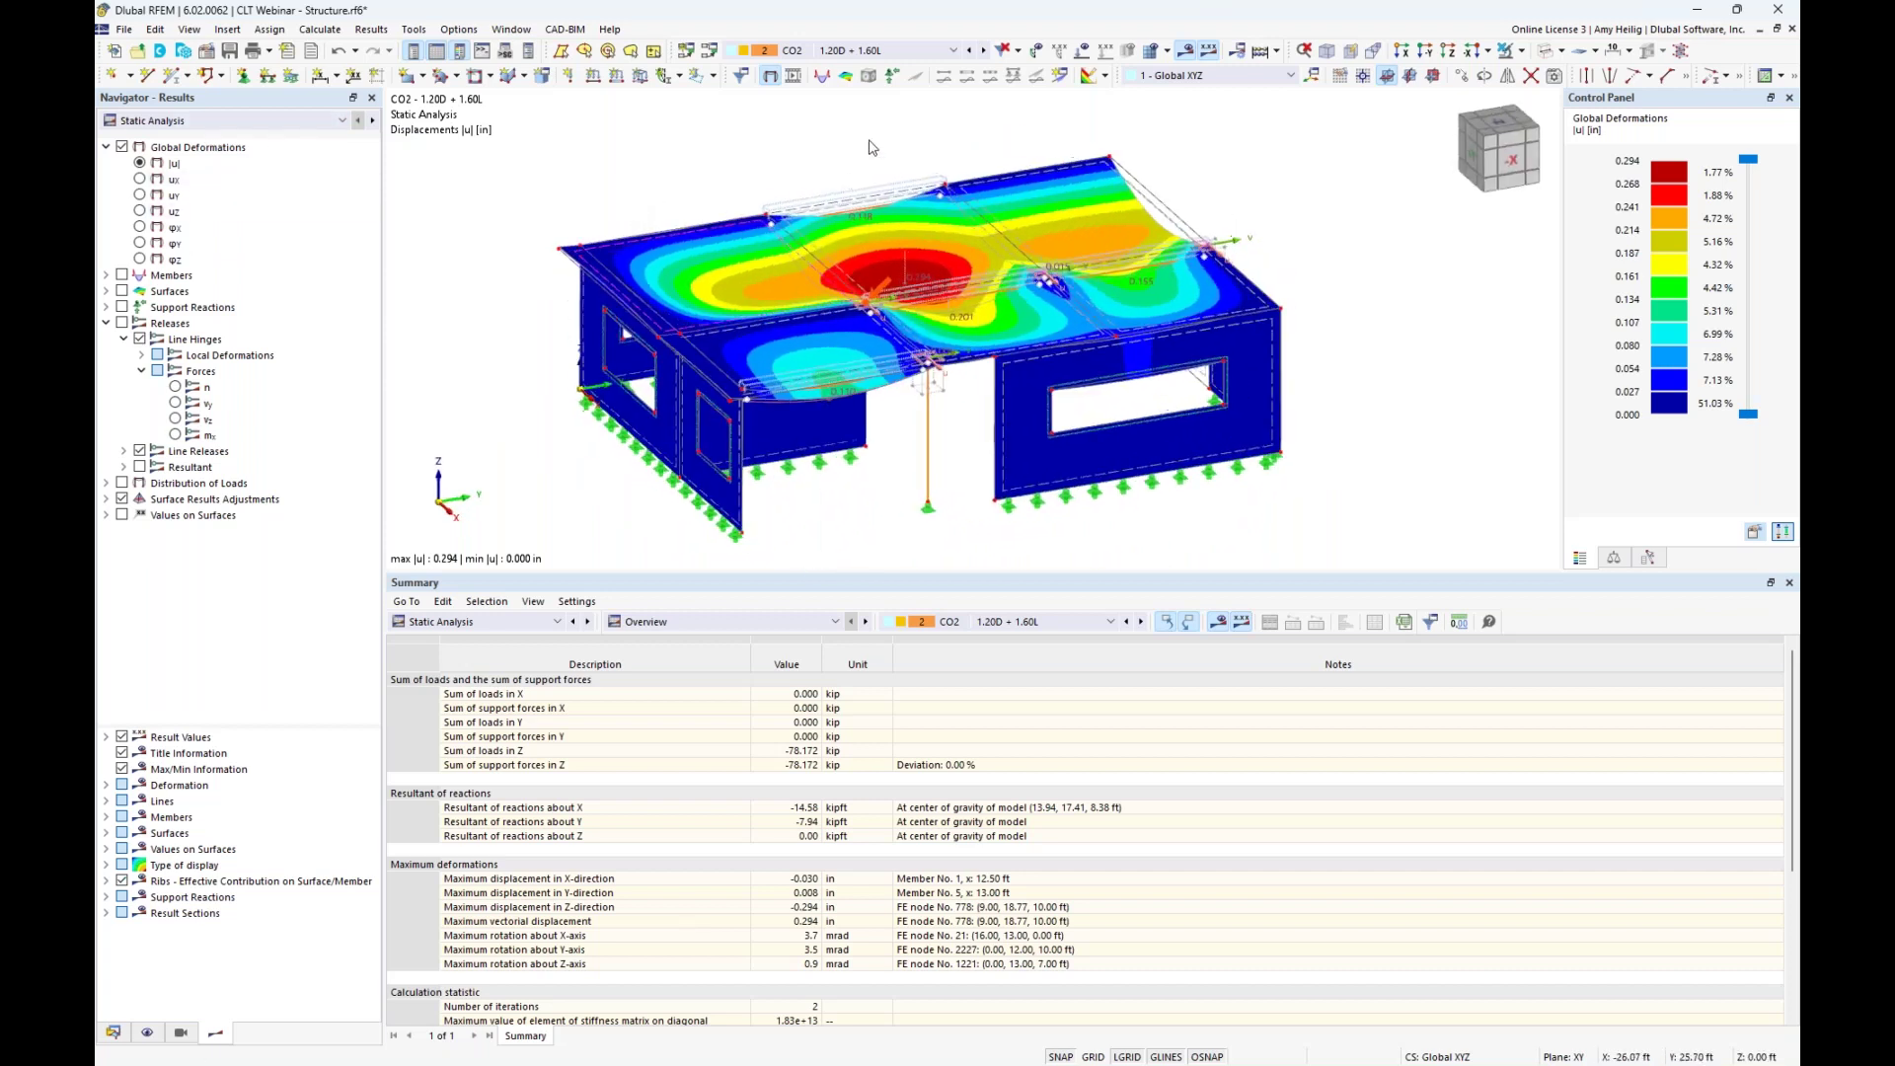
Step through the total displacements of load combinations CO3 to CO6 and return to CO2 (1.20D + 1.60L).
{"action": "left_click", "coordinate": [983, 50]}
{"action": "left_click", "coordinate": [985, 52]}
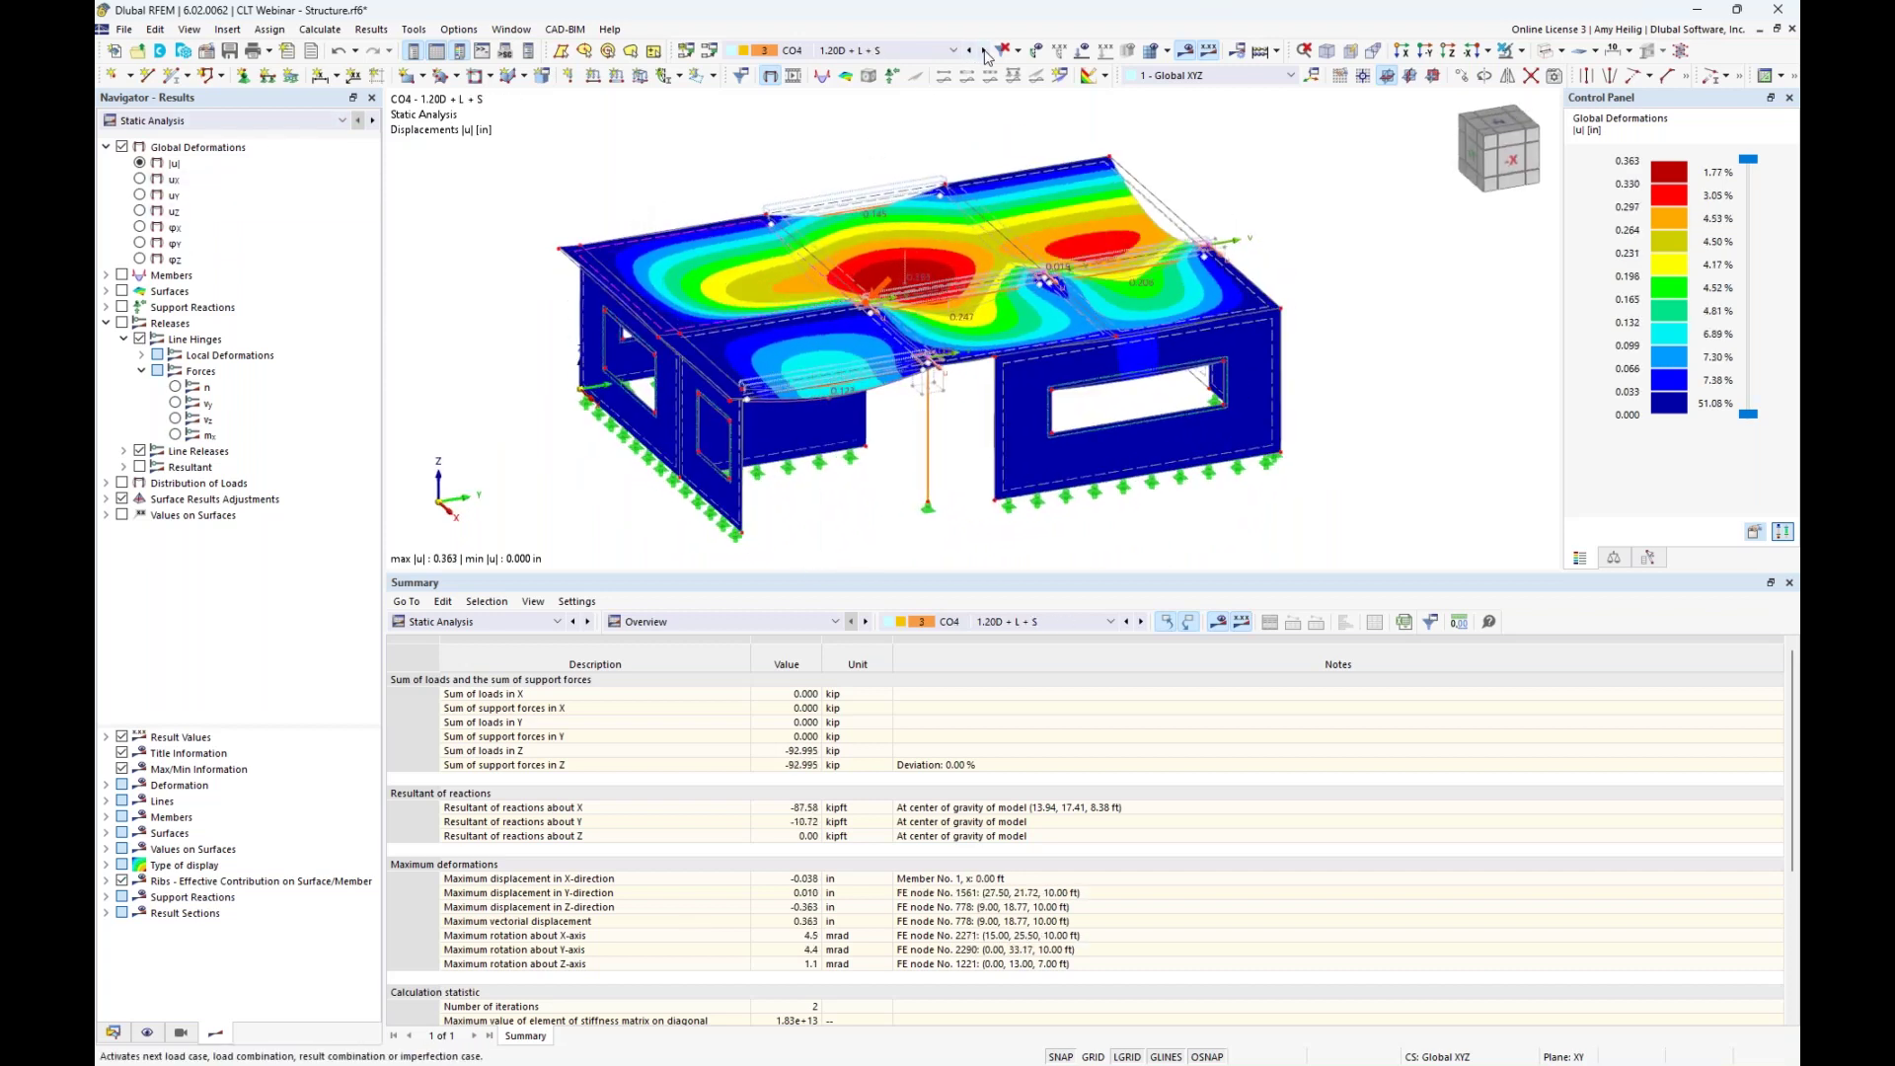
{"action": "left_click", "coordinate": [985, 53]}
{"action": "left_click", "coordinate": [985, 53]}
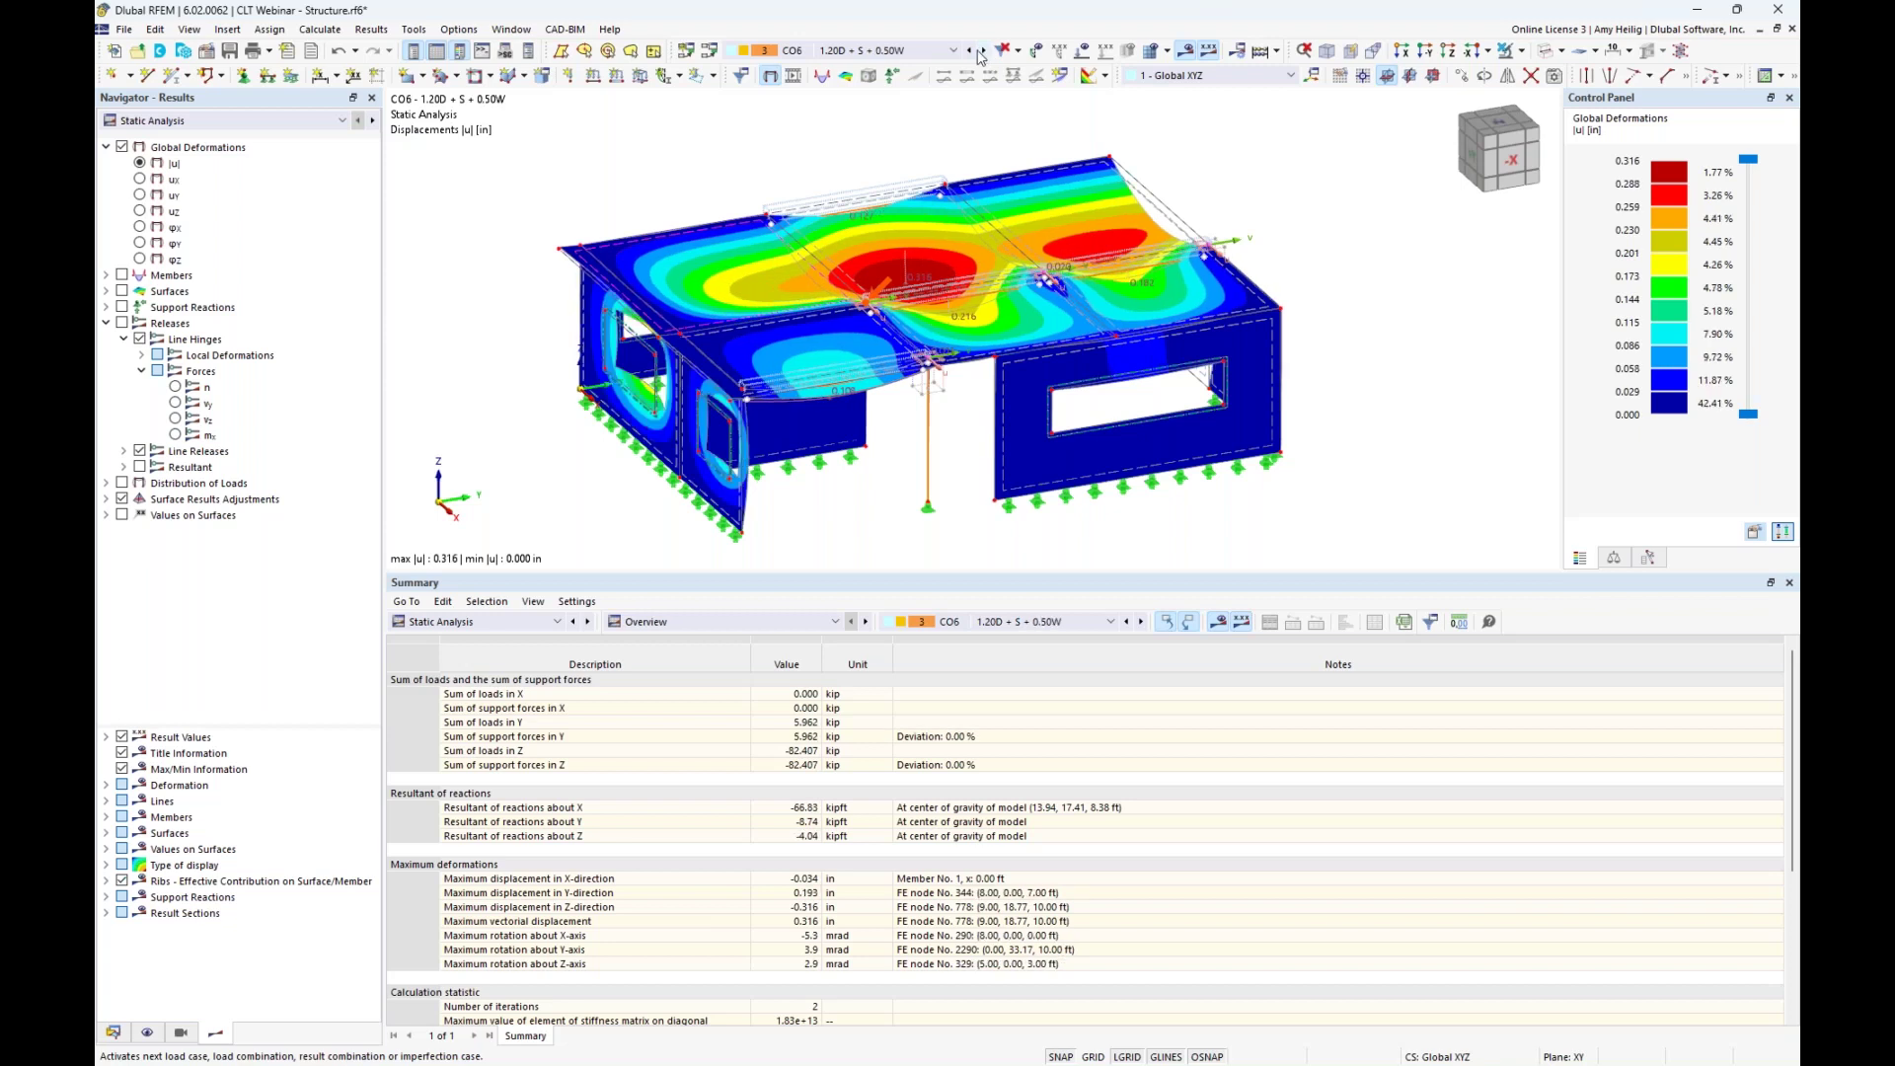
{"action": "left_click", "coordinate": [893, 50]}
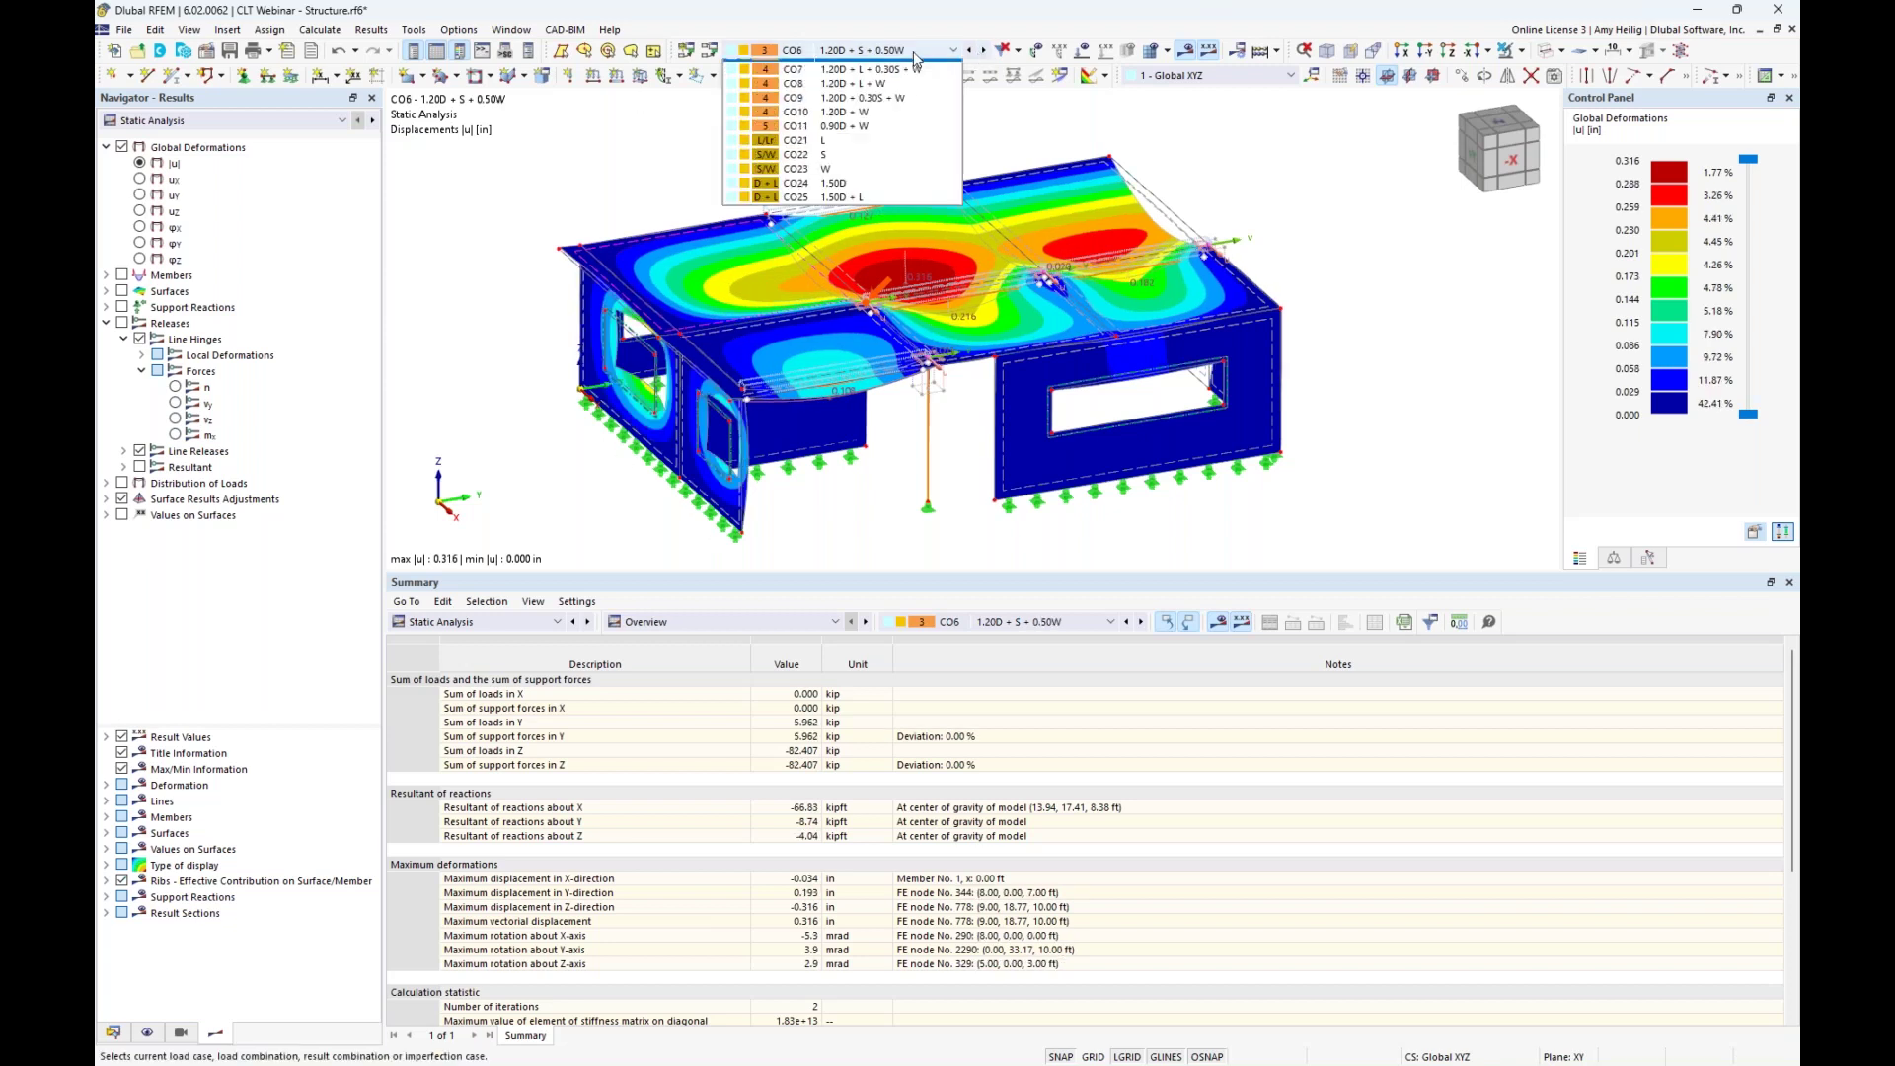
{"action": "left_click", "coordinate": [891, 181]}
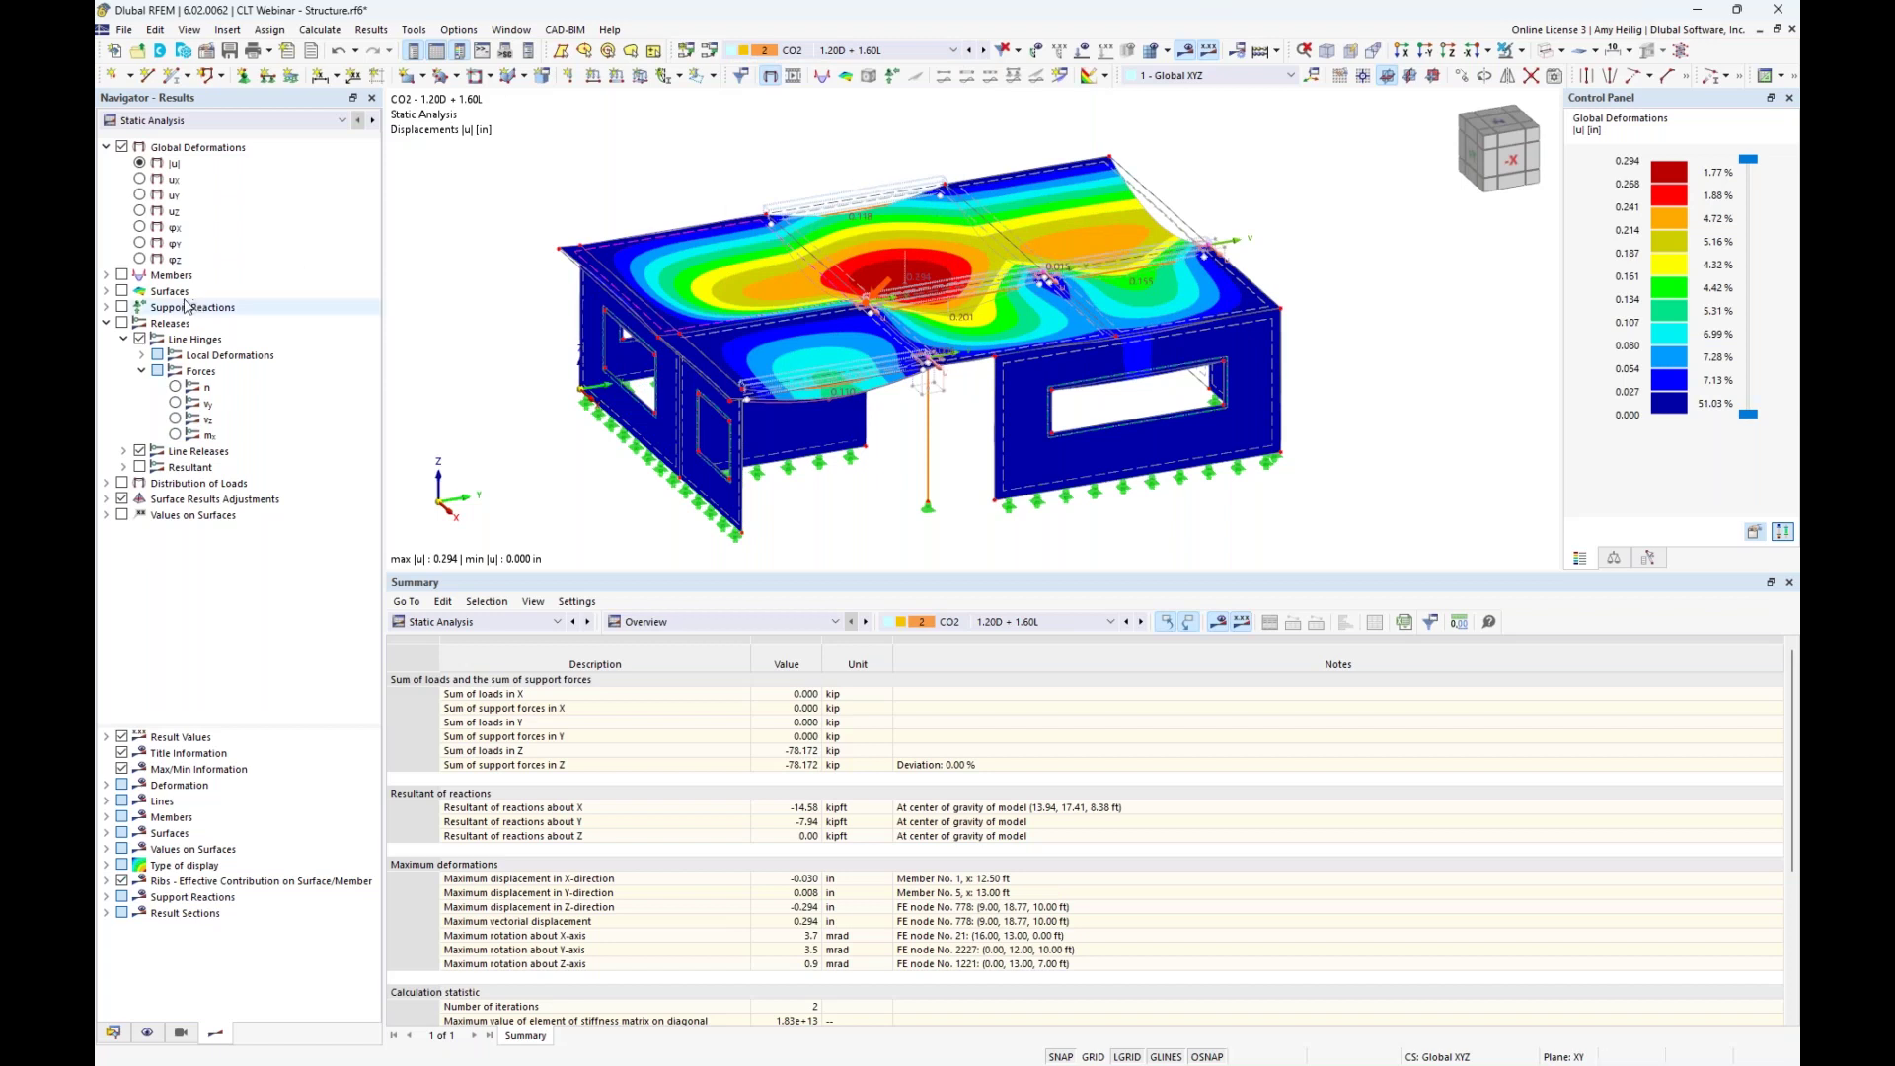
Hide the global deformations, display the surface moments mx for CO2, and collapse the unneeded result categories.
{"action": "left_click", "coordinate": [122, 147]}
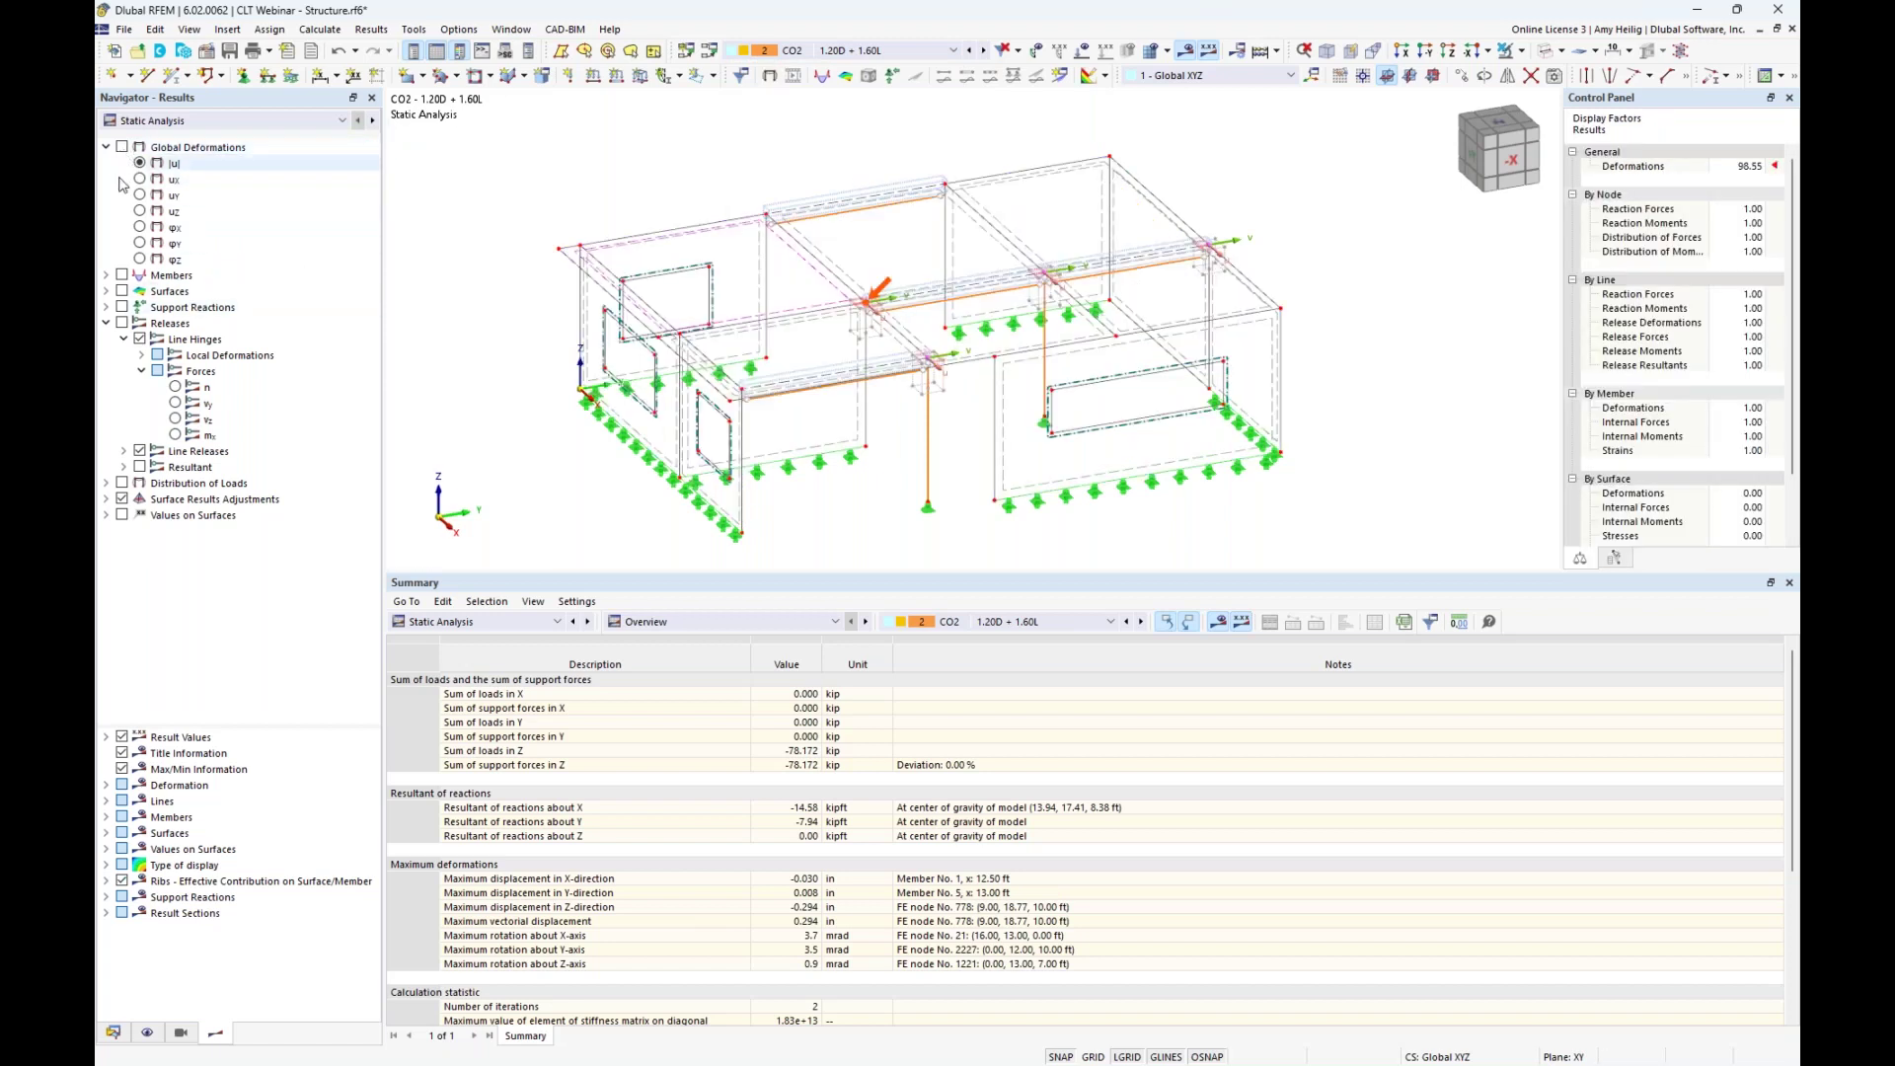
{"action": "left_click", "coordinate": [105, 147]}
{"action": "left_click", "coordinate": [105, 210]}
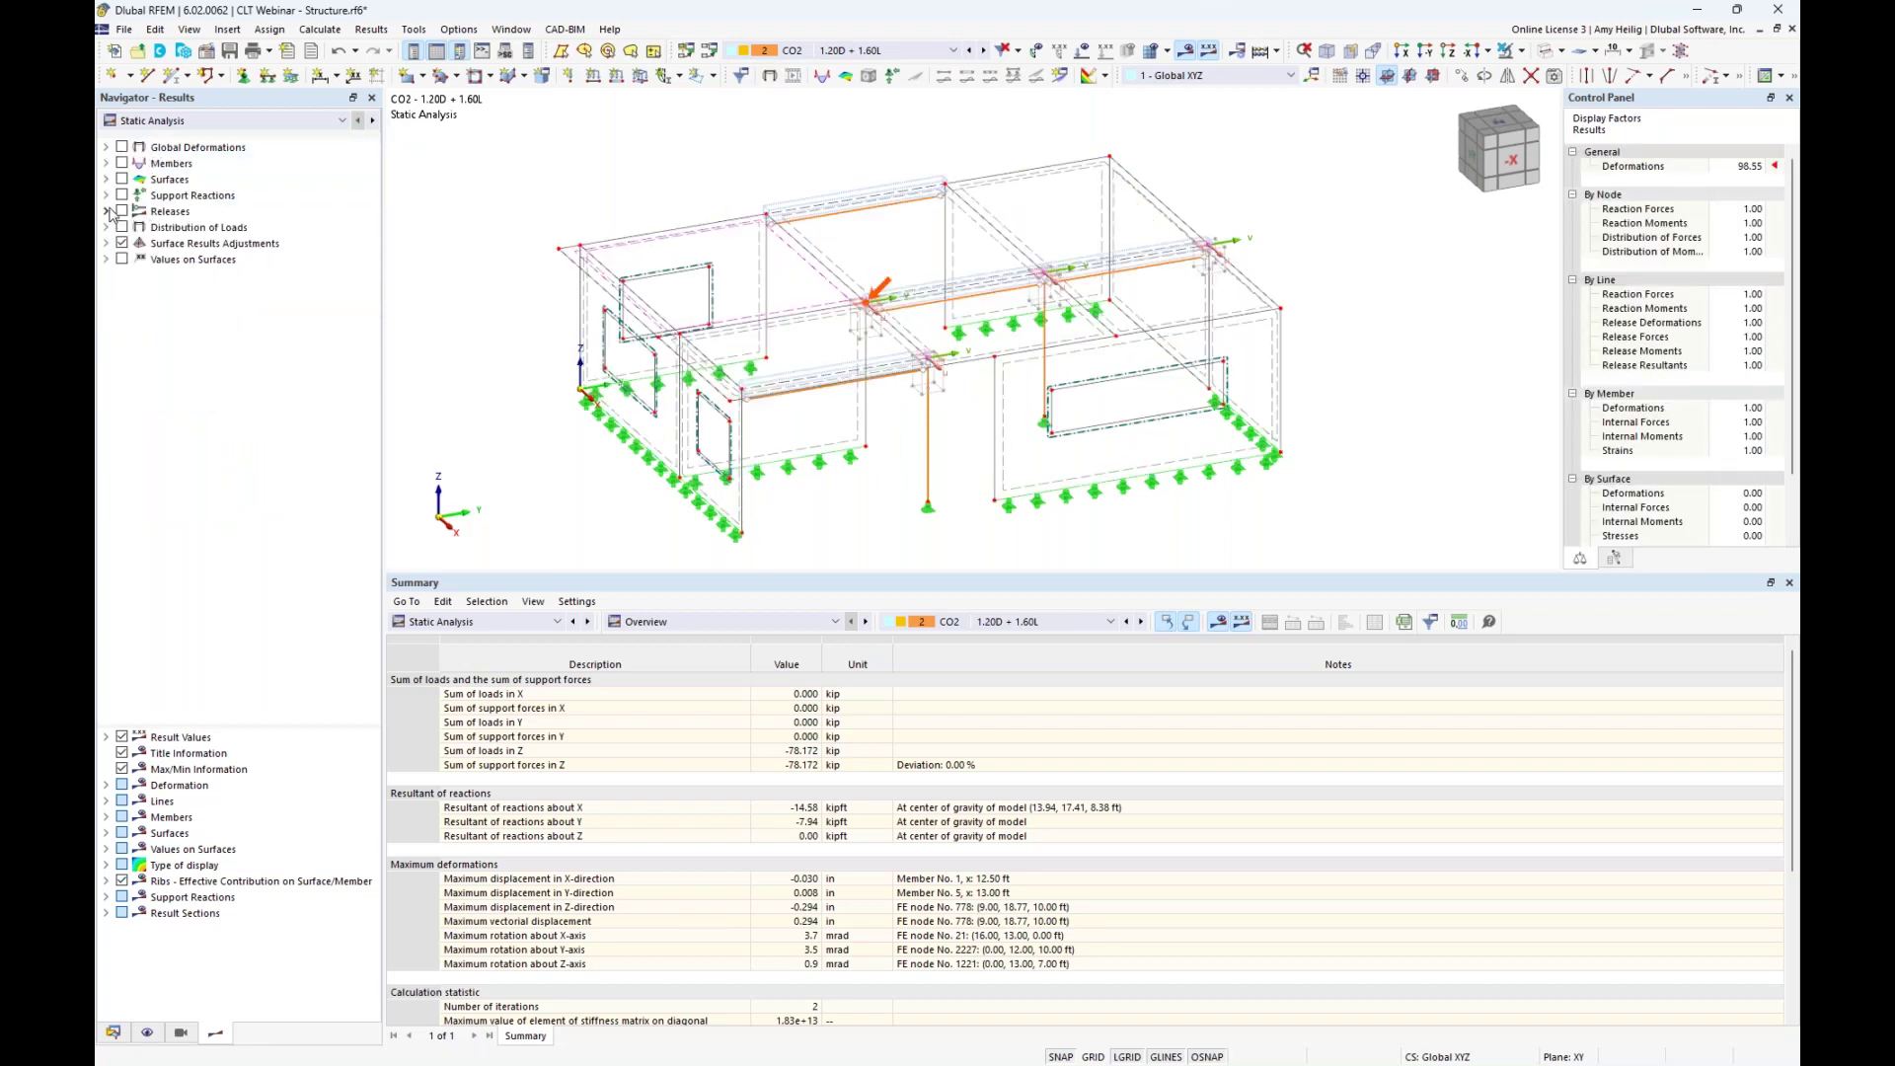
{"action": "left_click", "coordinate": [105, 178]}
{"action": "left_click", "coordinate": [122, 180]}
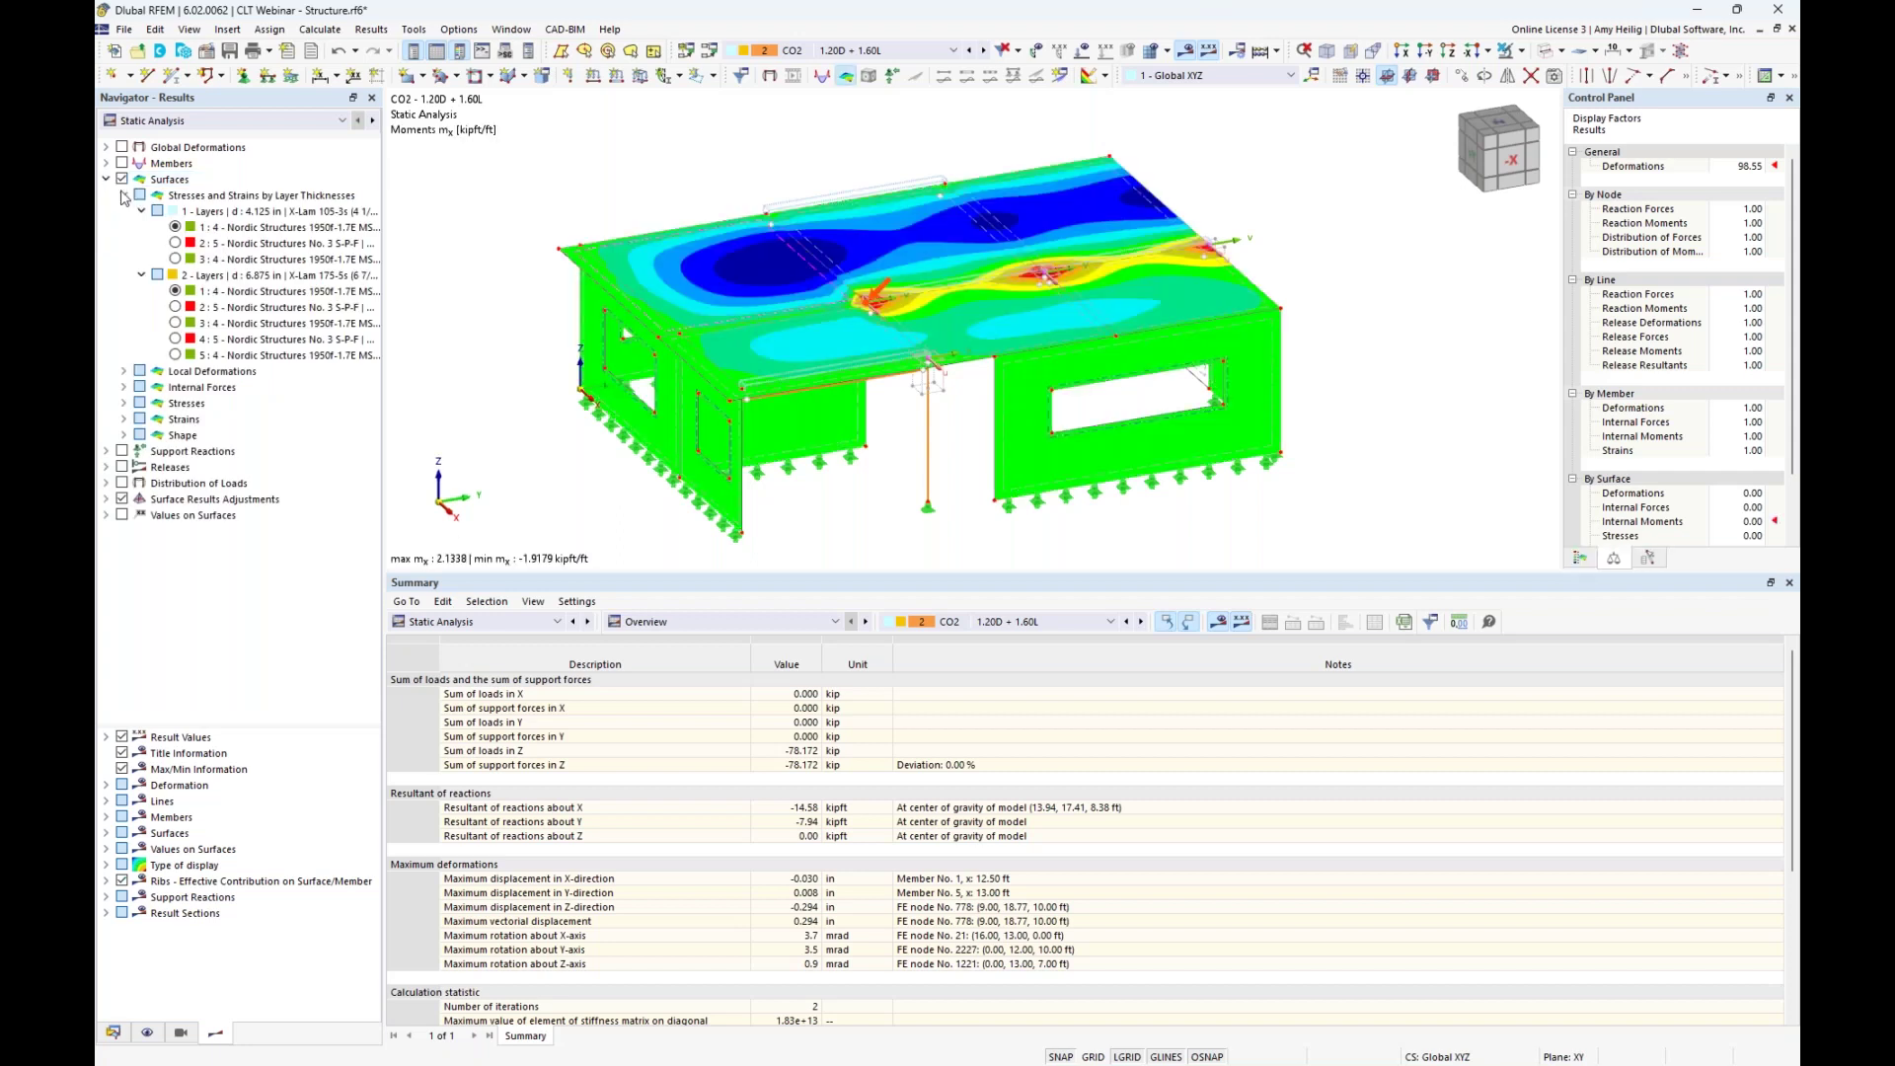
{"action": "left_click", "coordinate": [123, 196]}
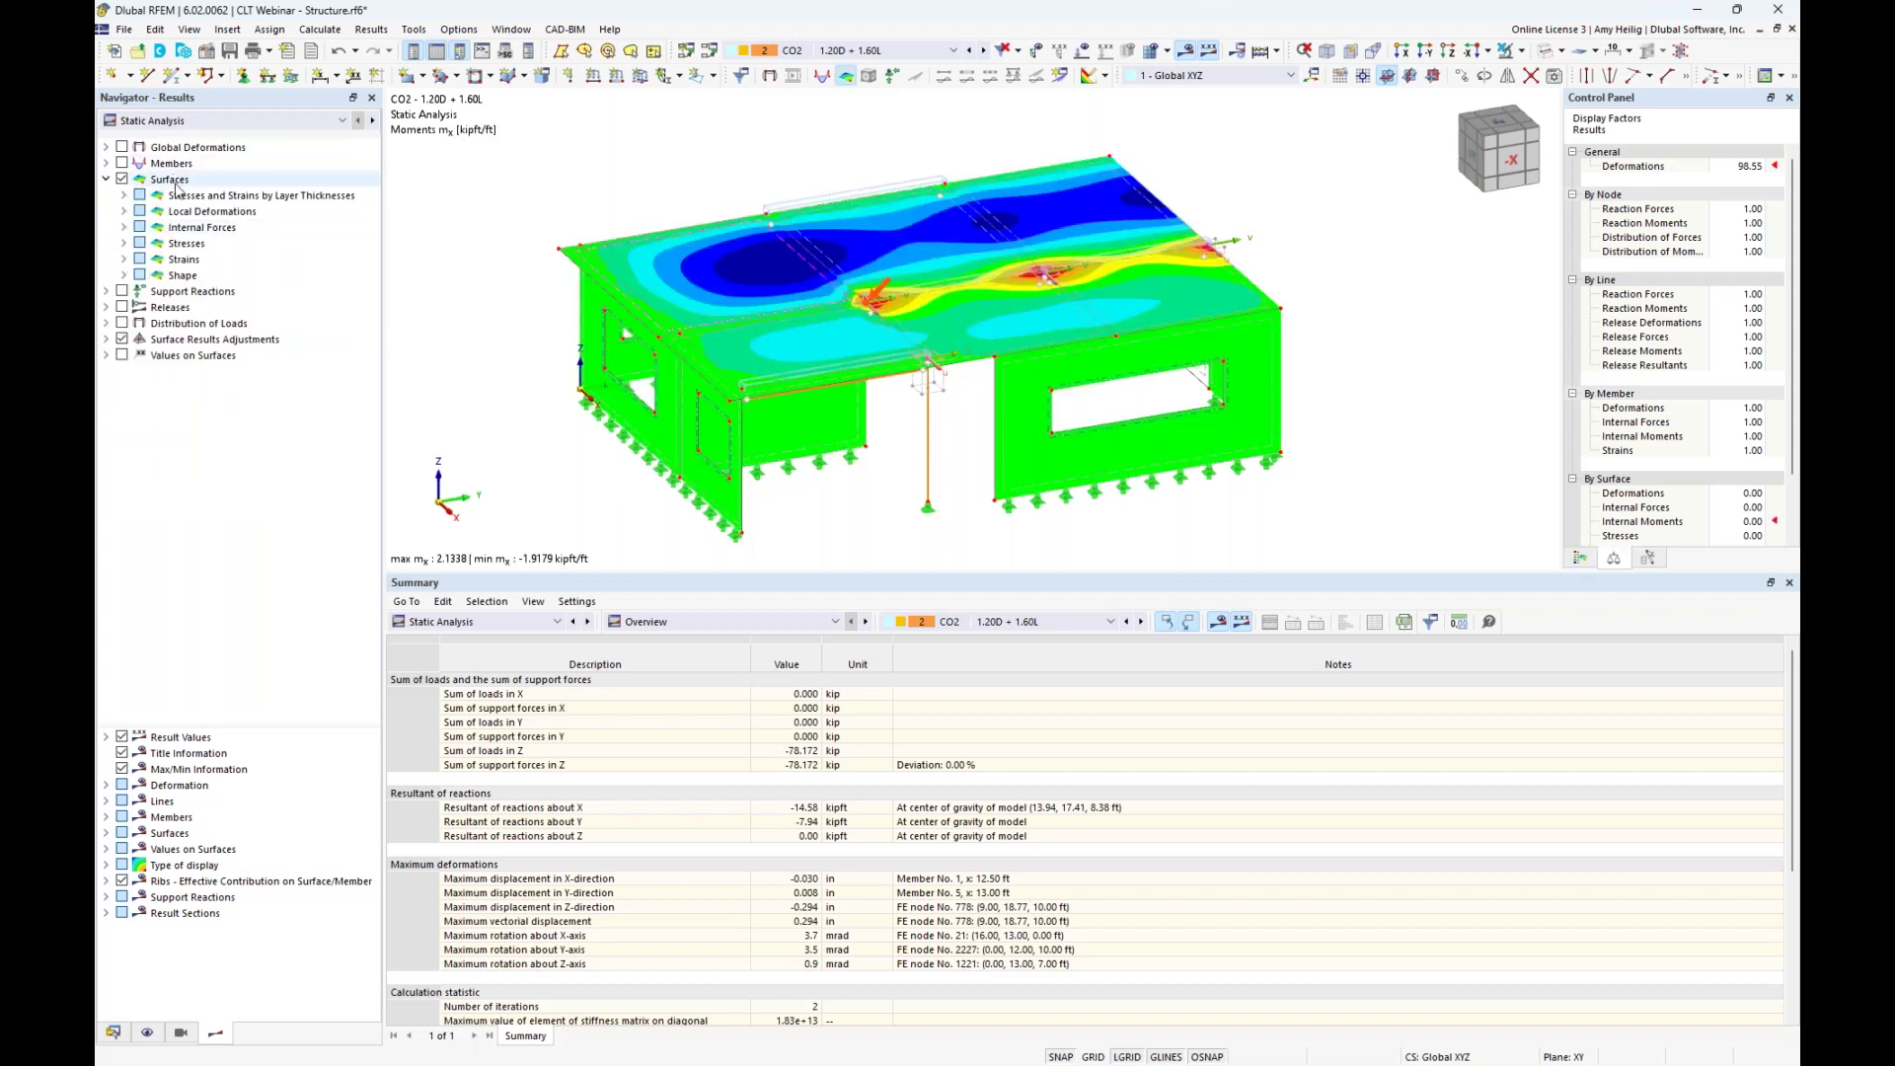
Review the basic internal forces on the surfaces for CO2, displaying moments my and then shear forces vx and vy.
{"action": "left_click", "coordinate": [124, 228]}
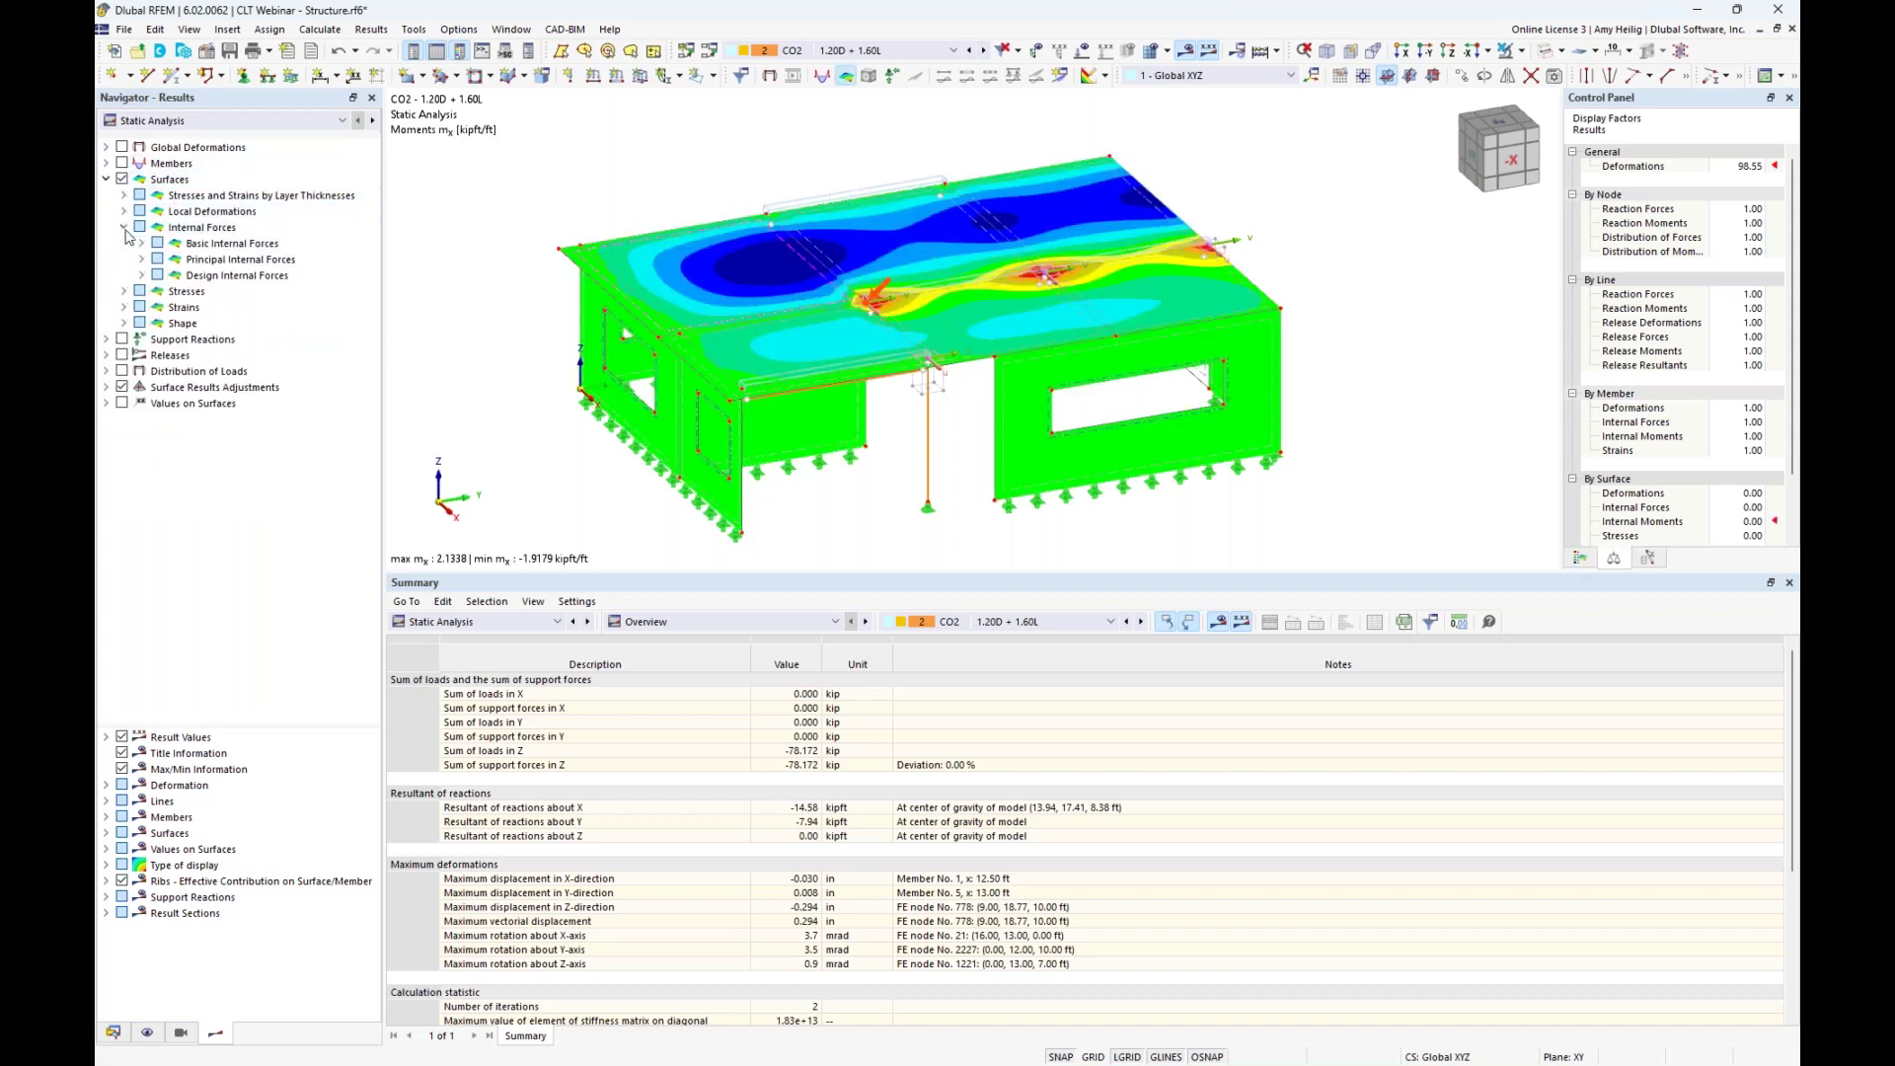
{"action": "left_click", "coordinate": [141, 244]}
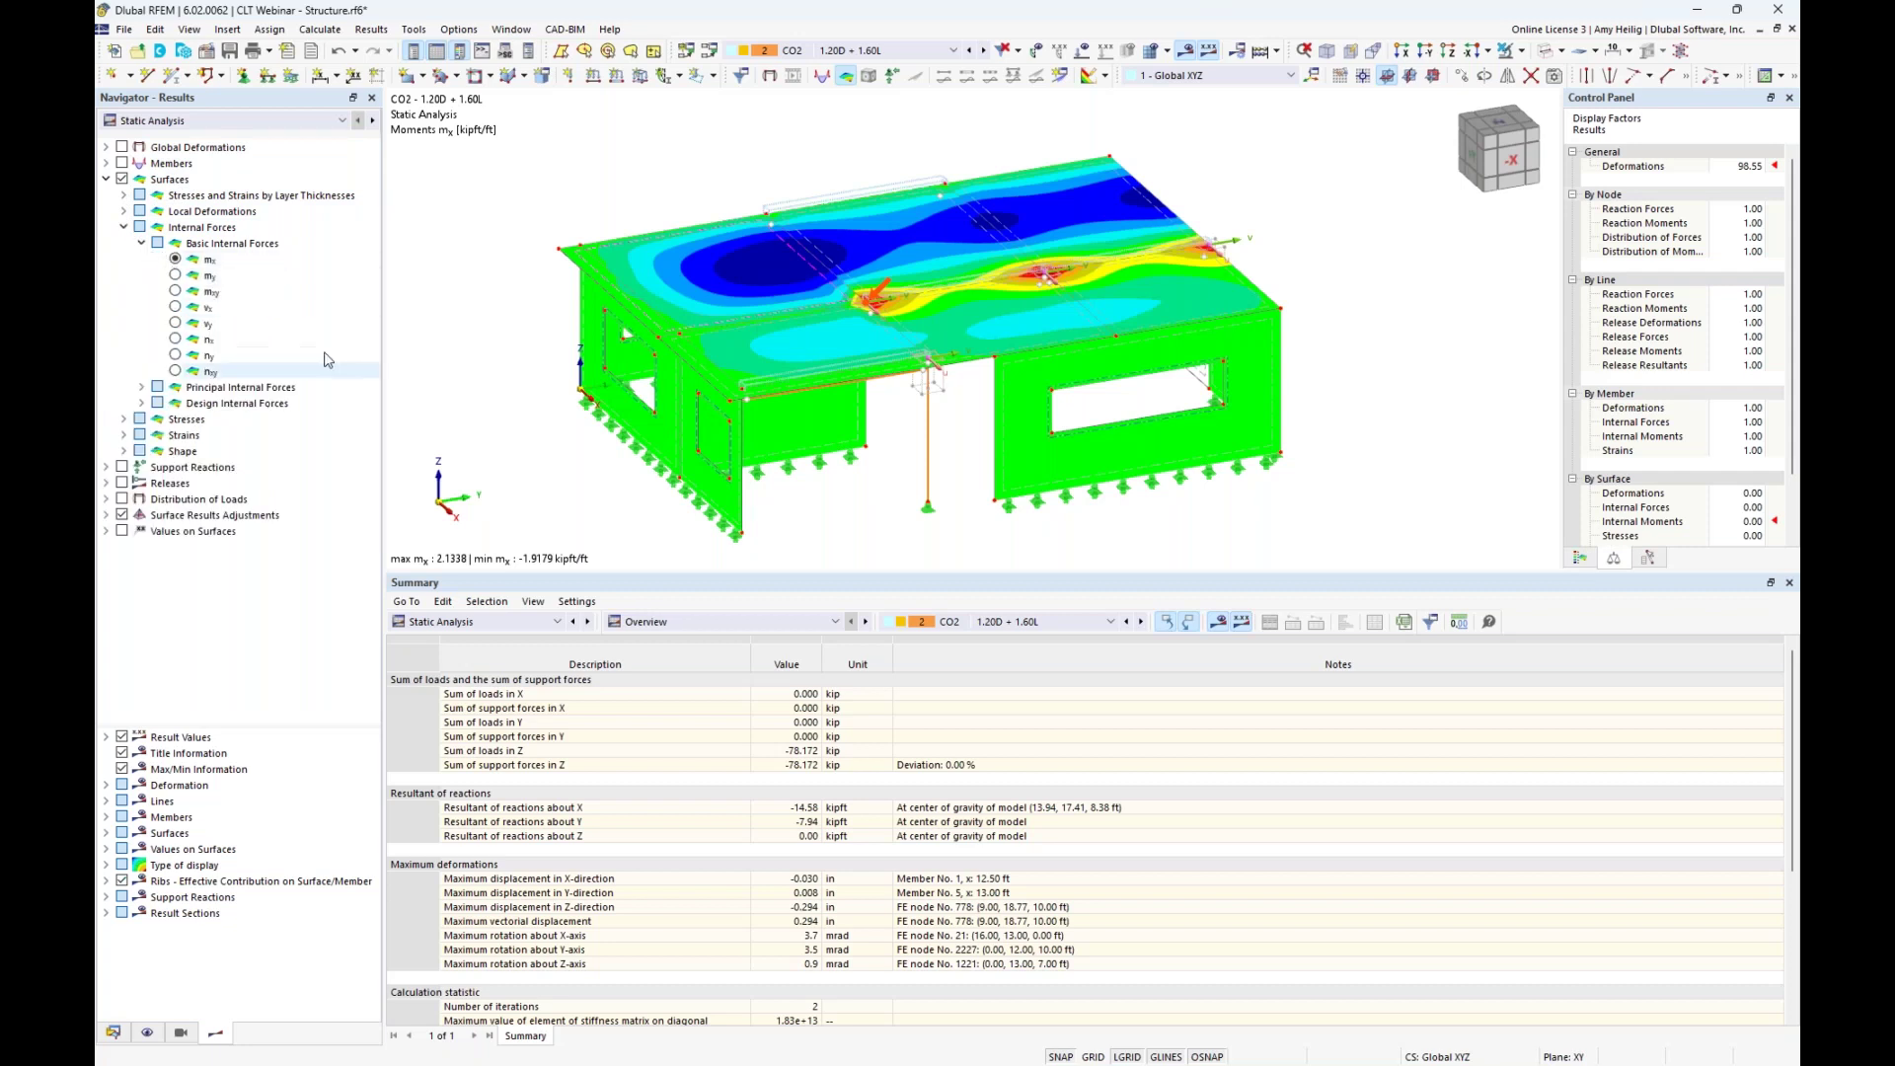
{"action": "left_click", "coordinate": [175, 277]}
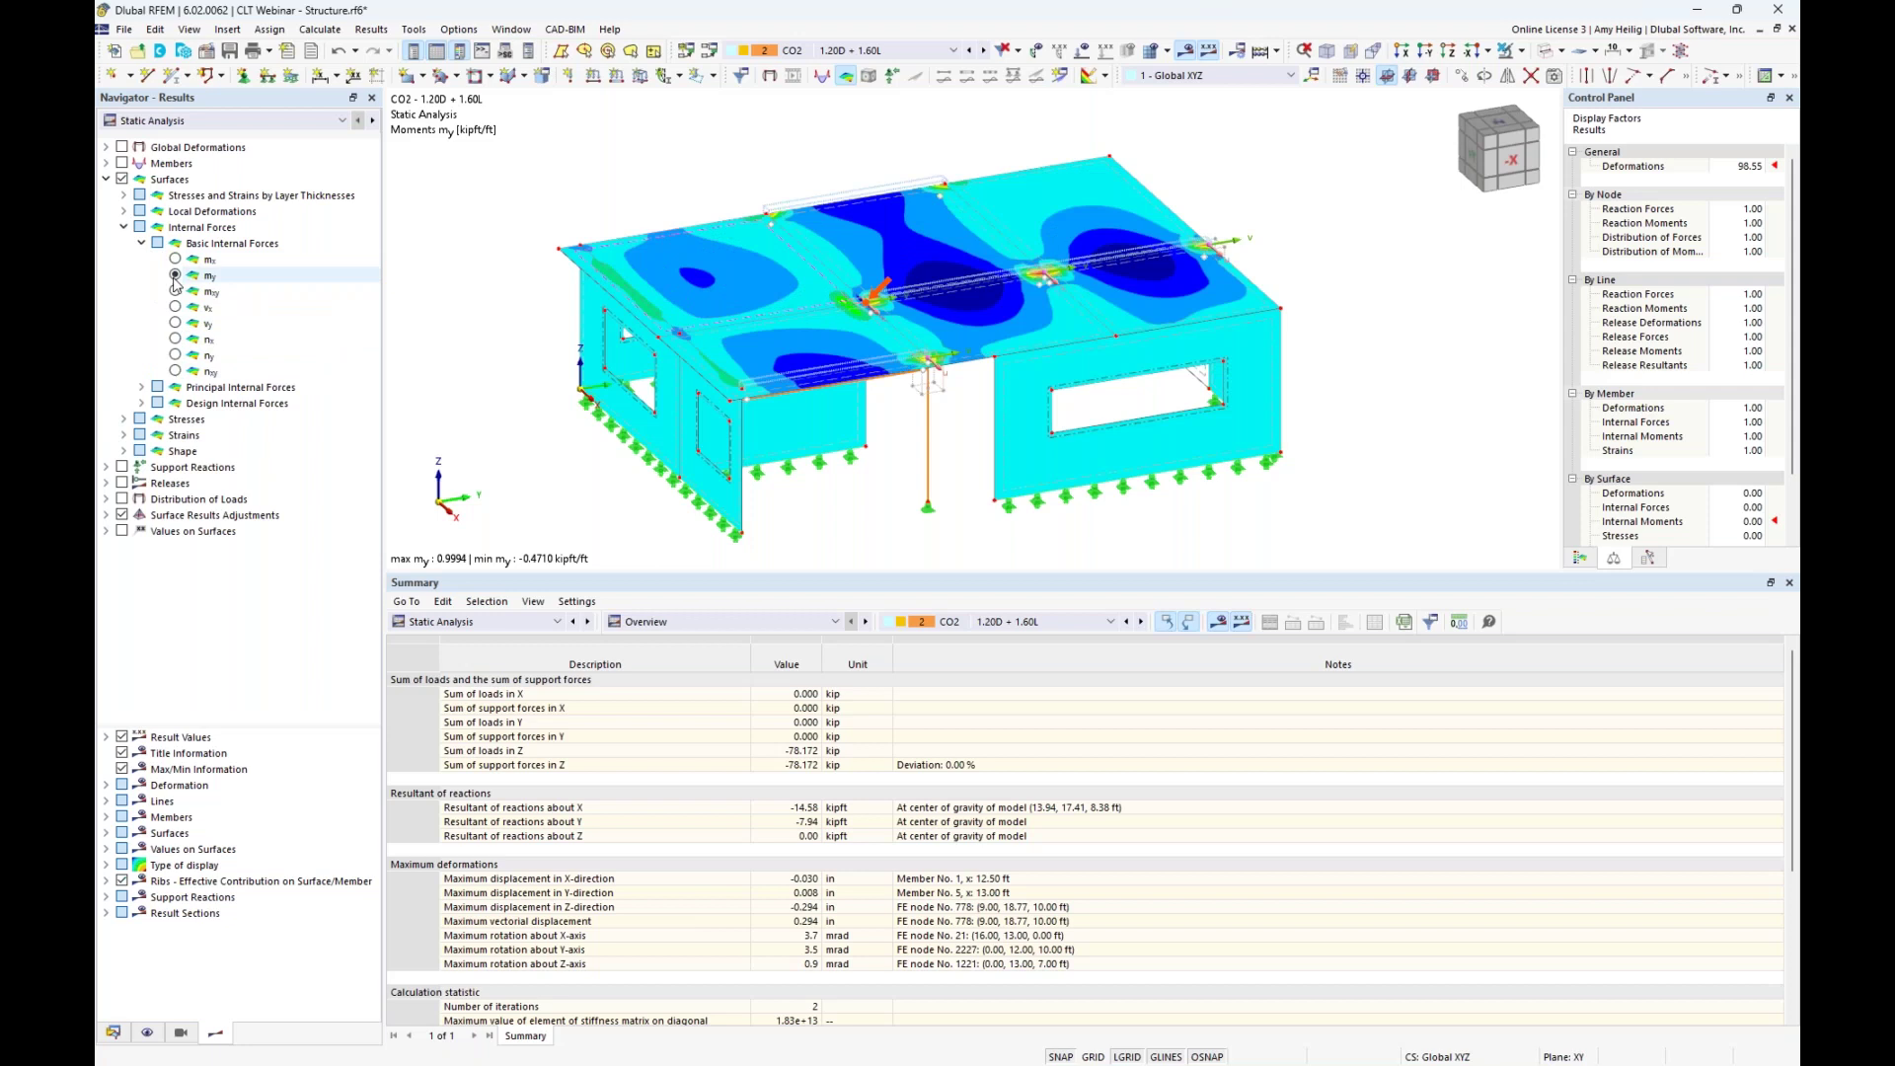
{"action": "left_click", "coordinate": [176, 306]}
{"action": "left_click", "coordinate": [175, 325]}
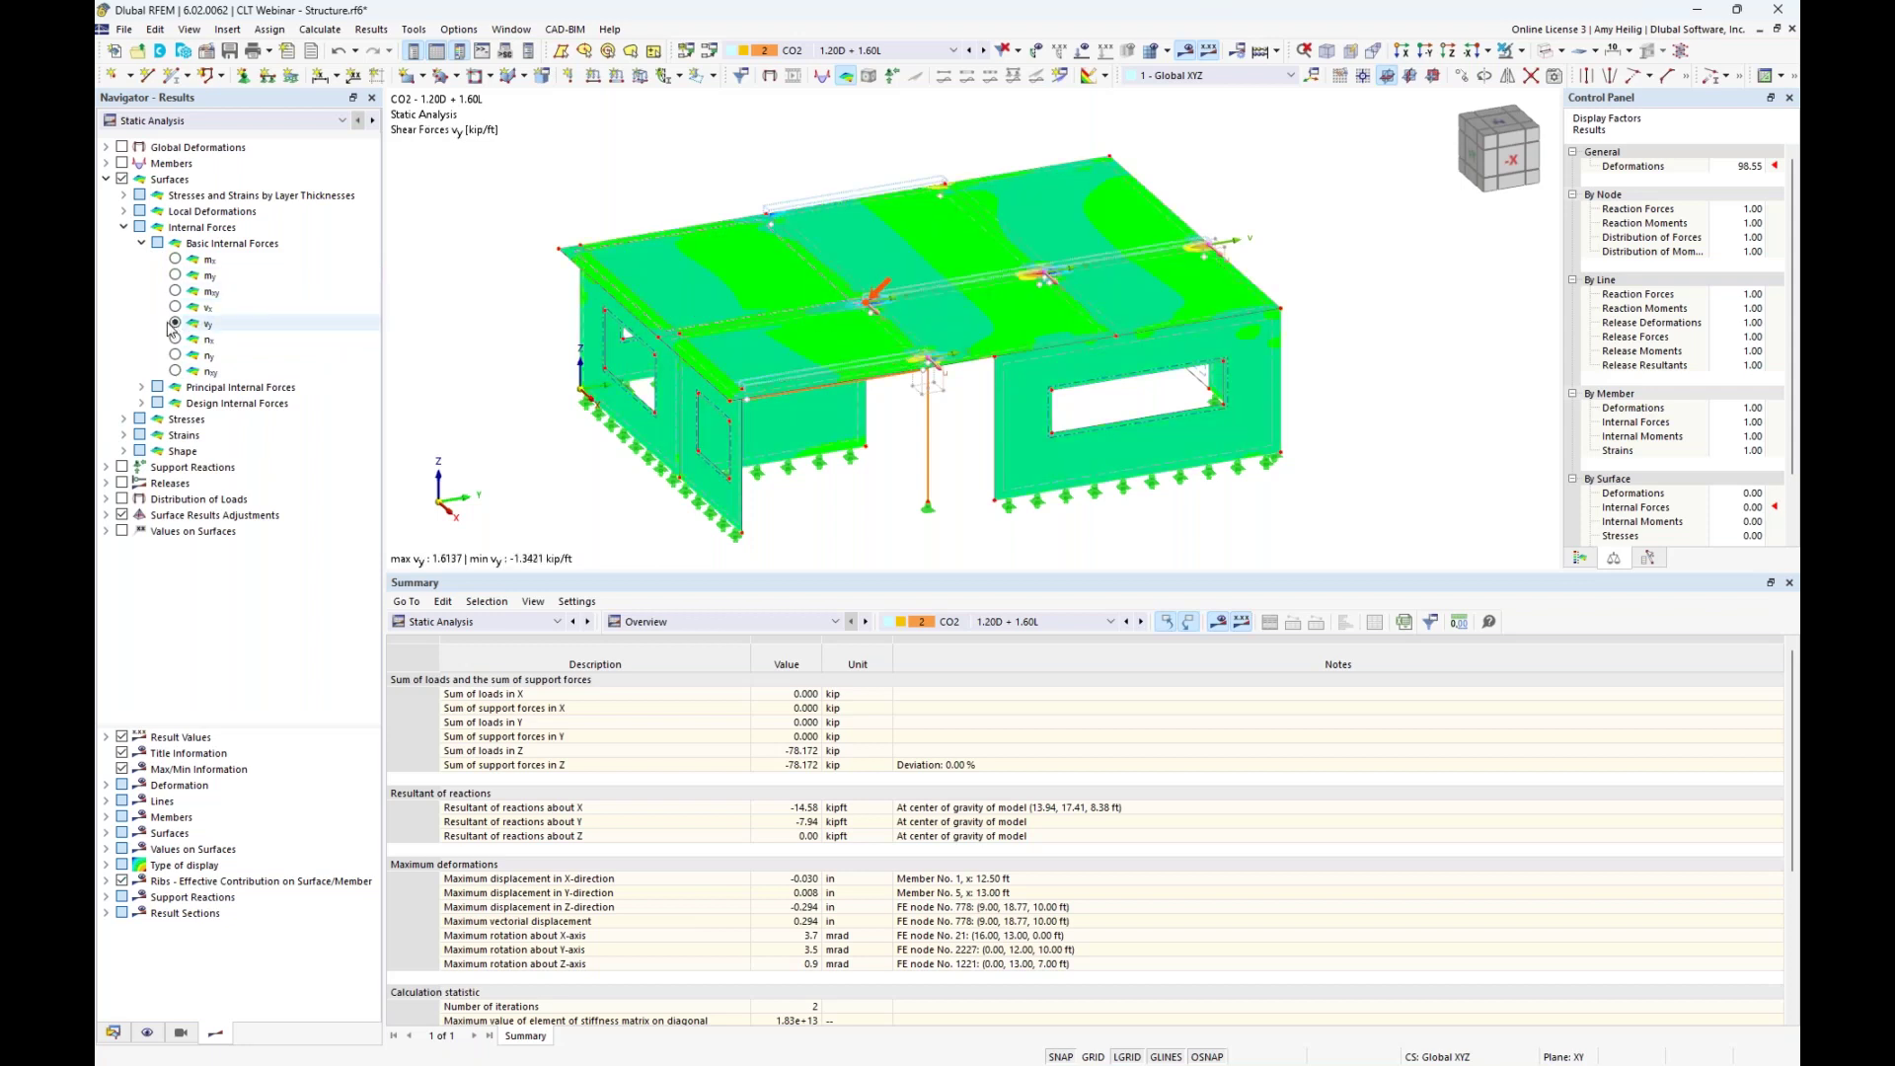
{"action": "left_click", "coordinate": [124, 228]}
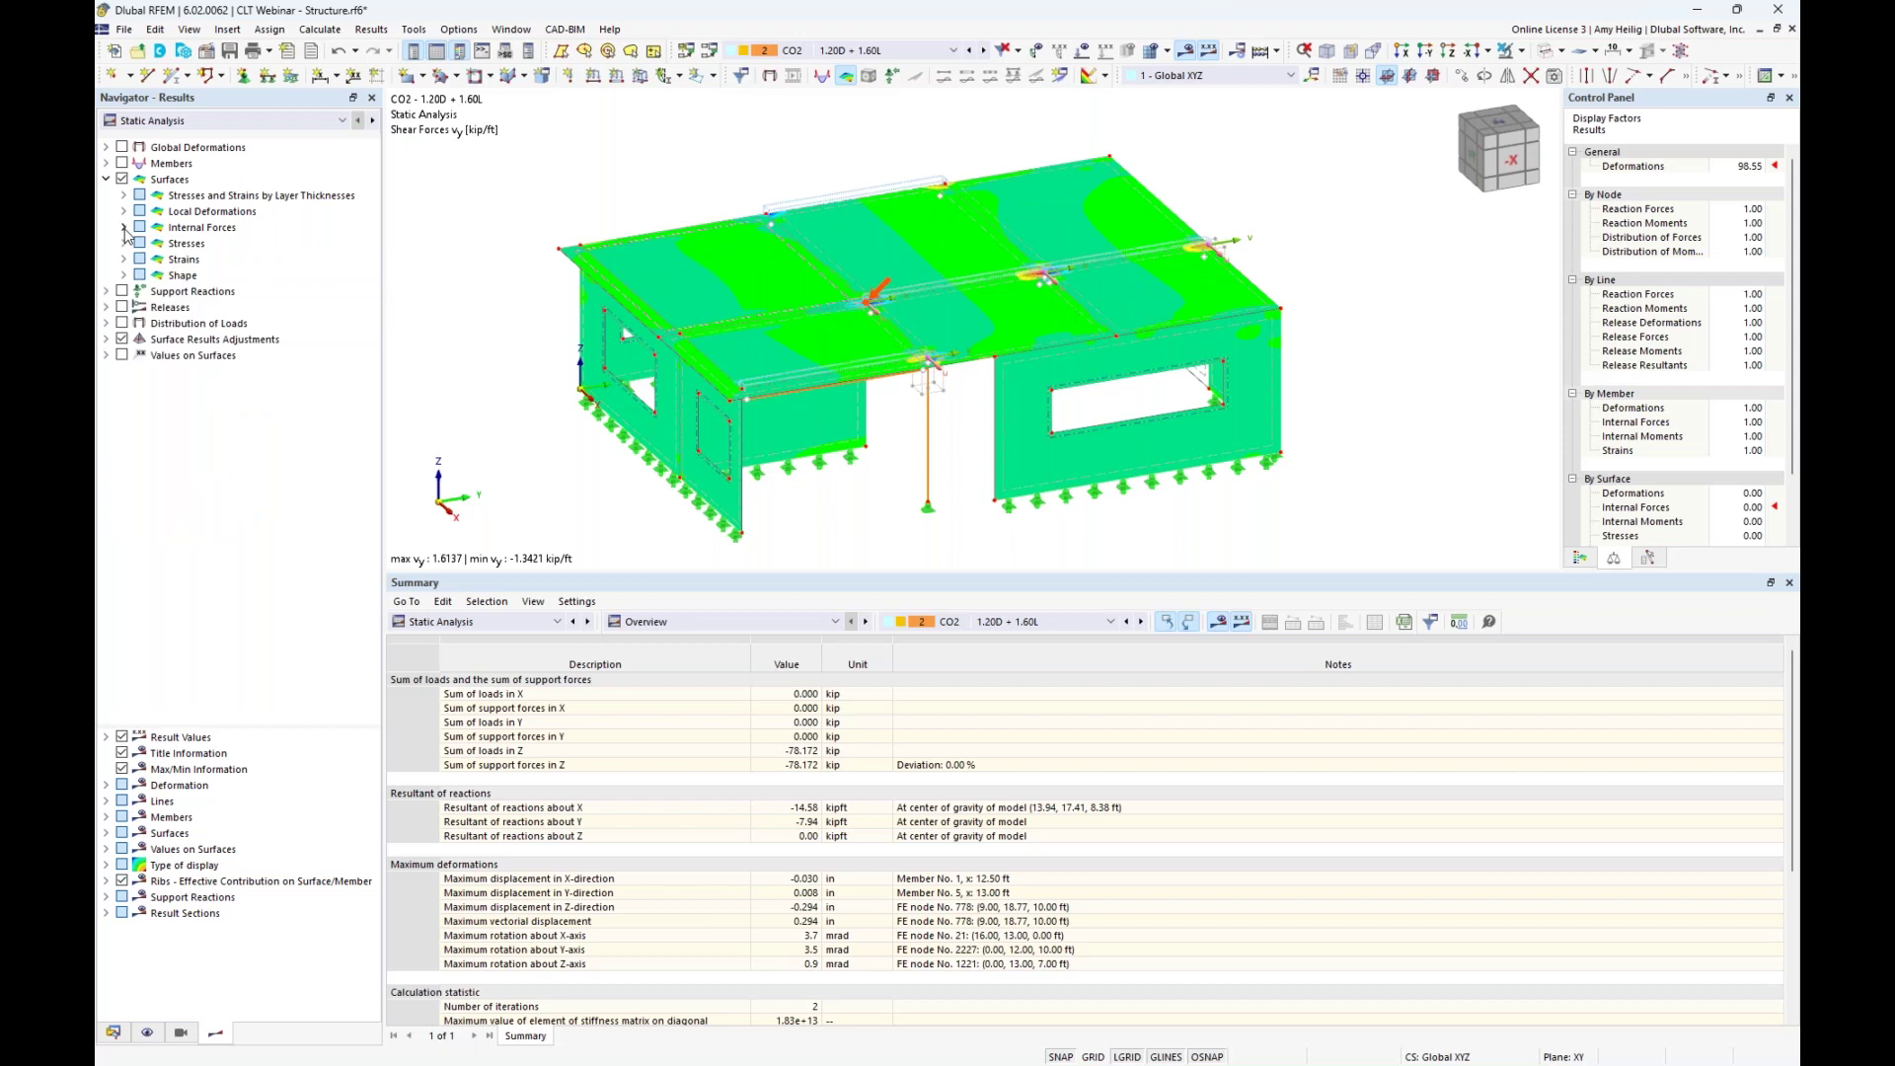
Display the basic axial stresses σx,+ on the surfaces and list the individual layers of both CLT thicknesses.
{"action": "left_click", "coordinate": [124, 244]}
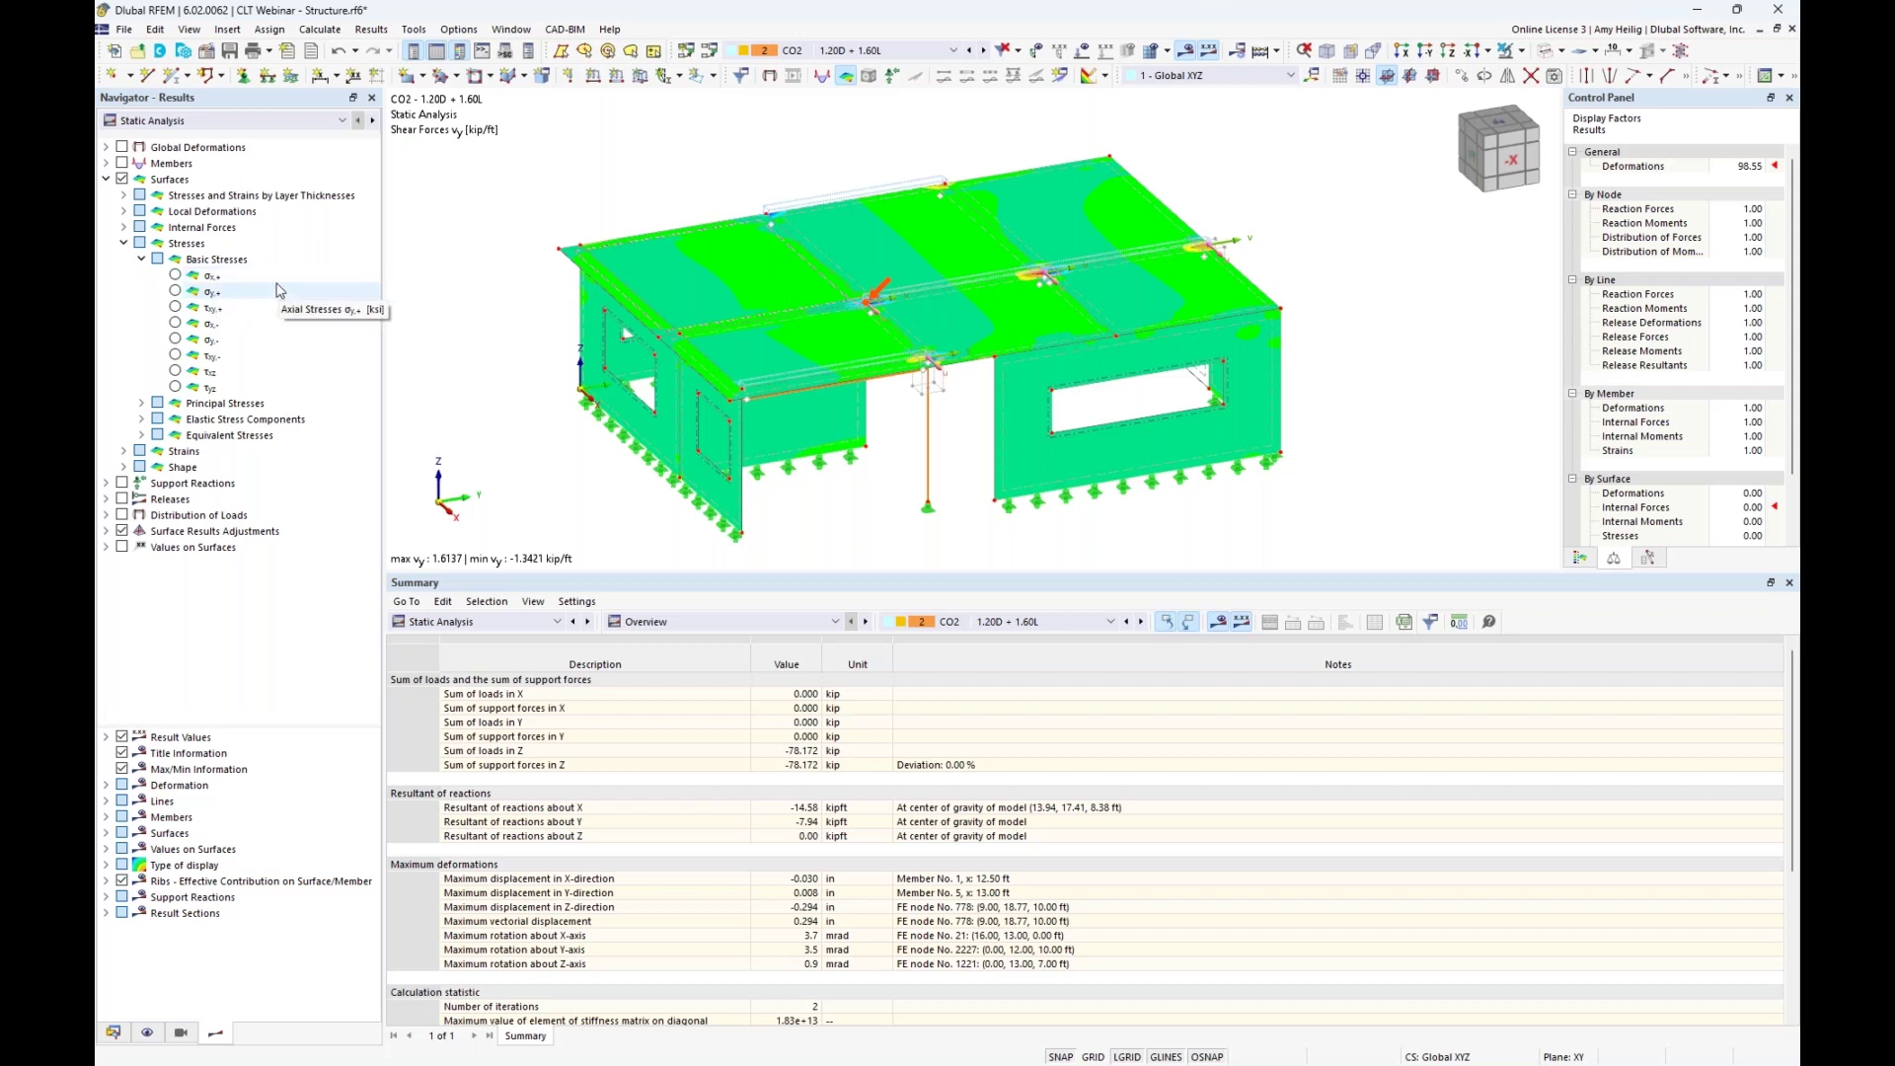
{"action": "left_click", "coordinate": [176, 277]}
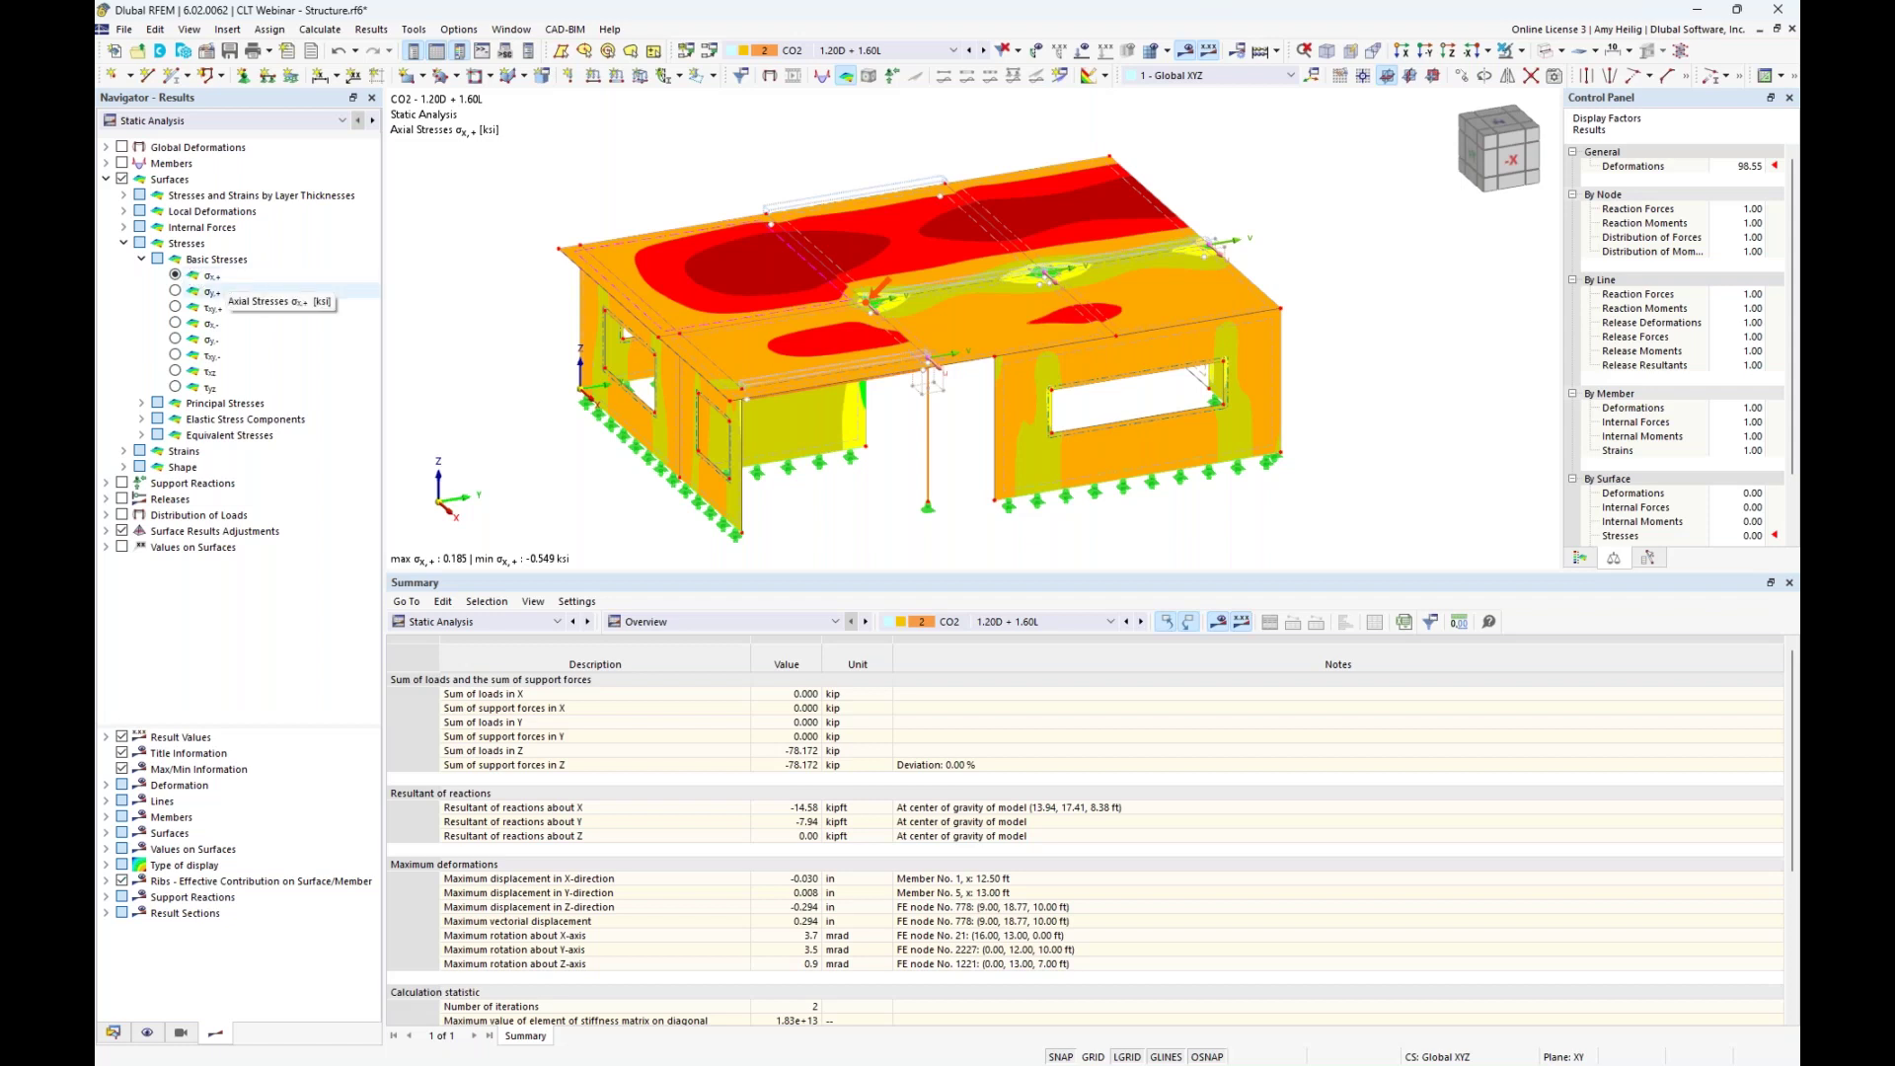
{"action": "middle_click_drag", "start_coordinate": [470, 385], "coordinate": [531, 379]}
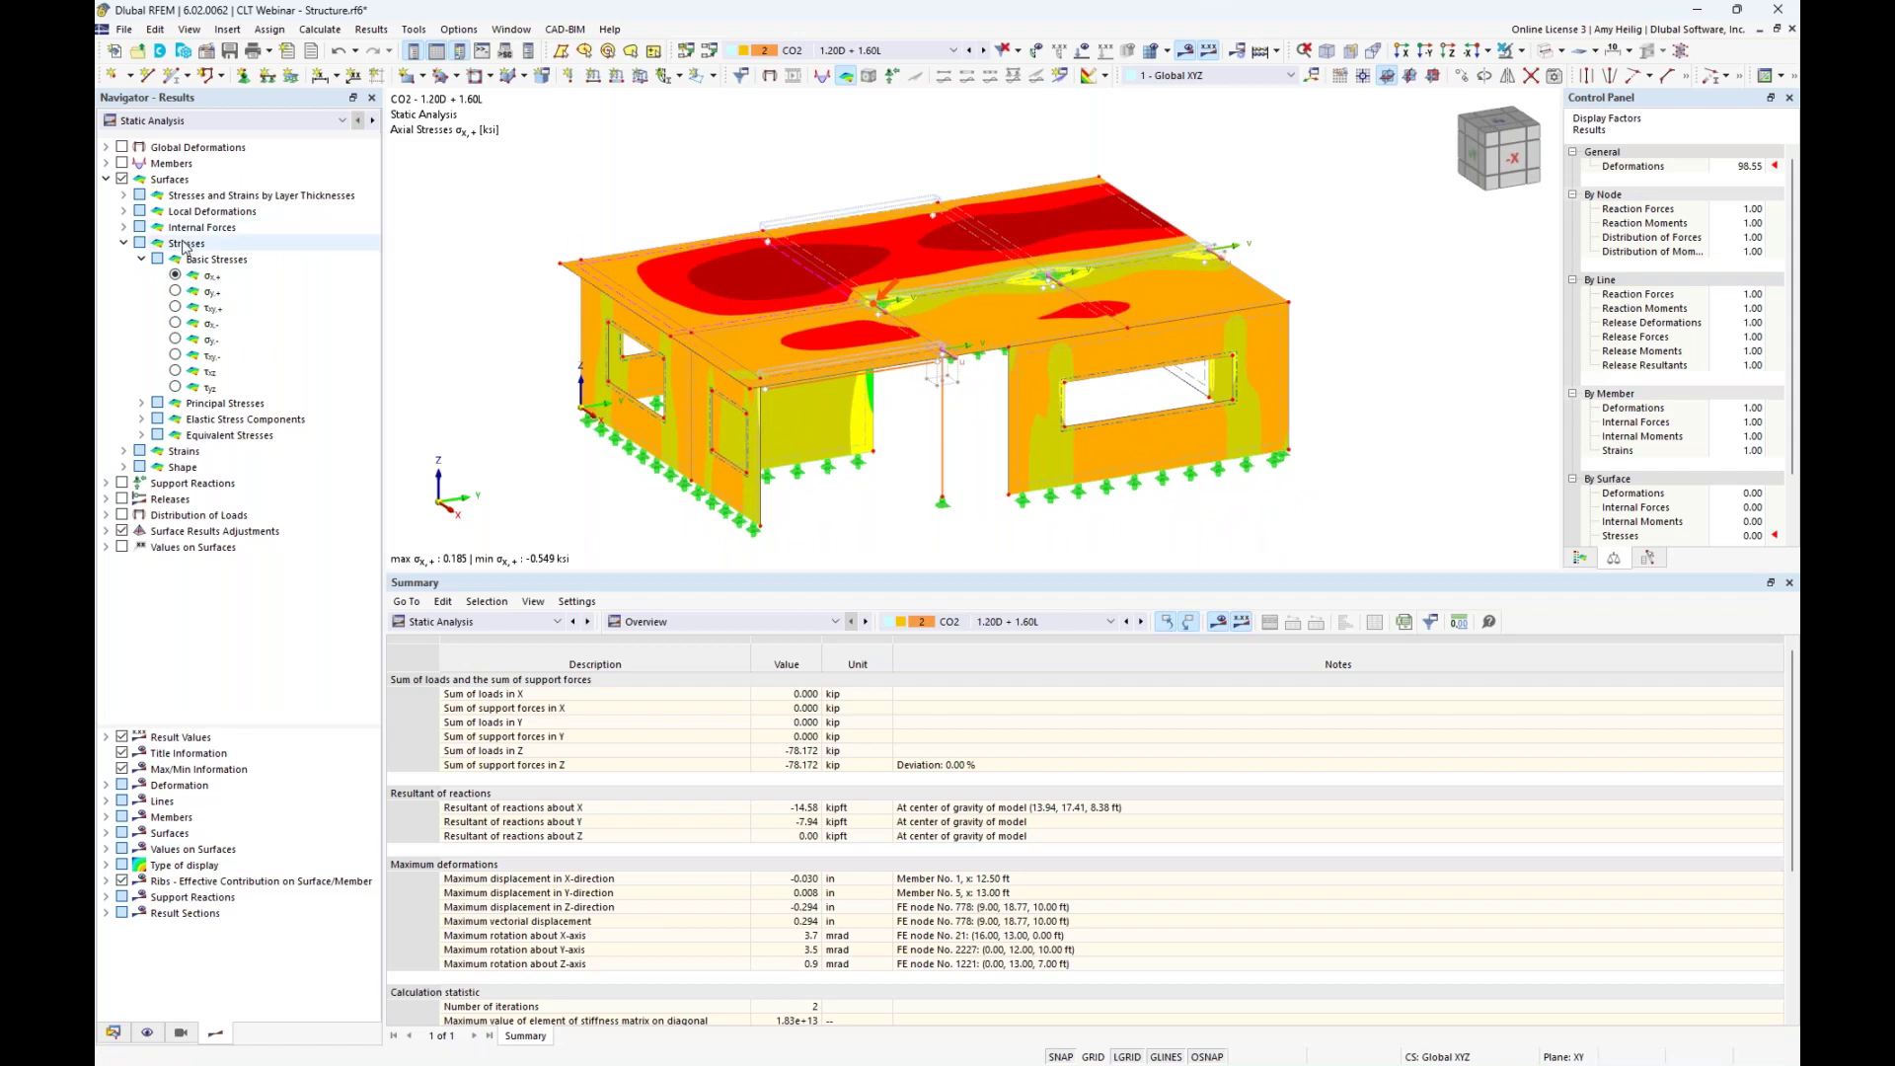
{"action": "left_click", "coordinate": [123, 196]}
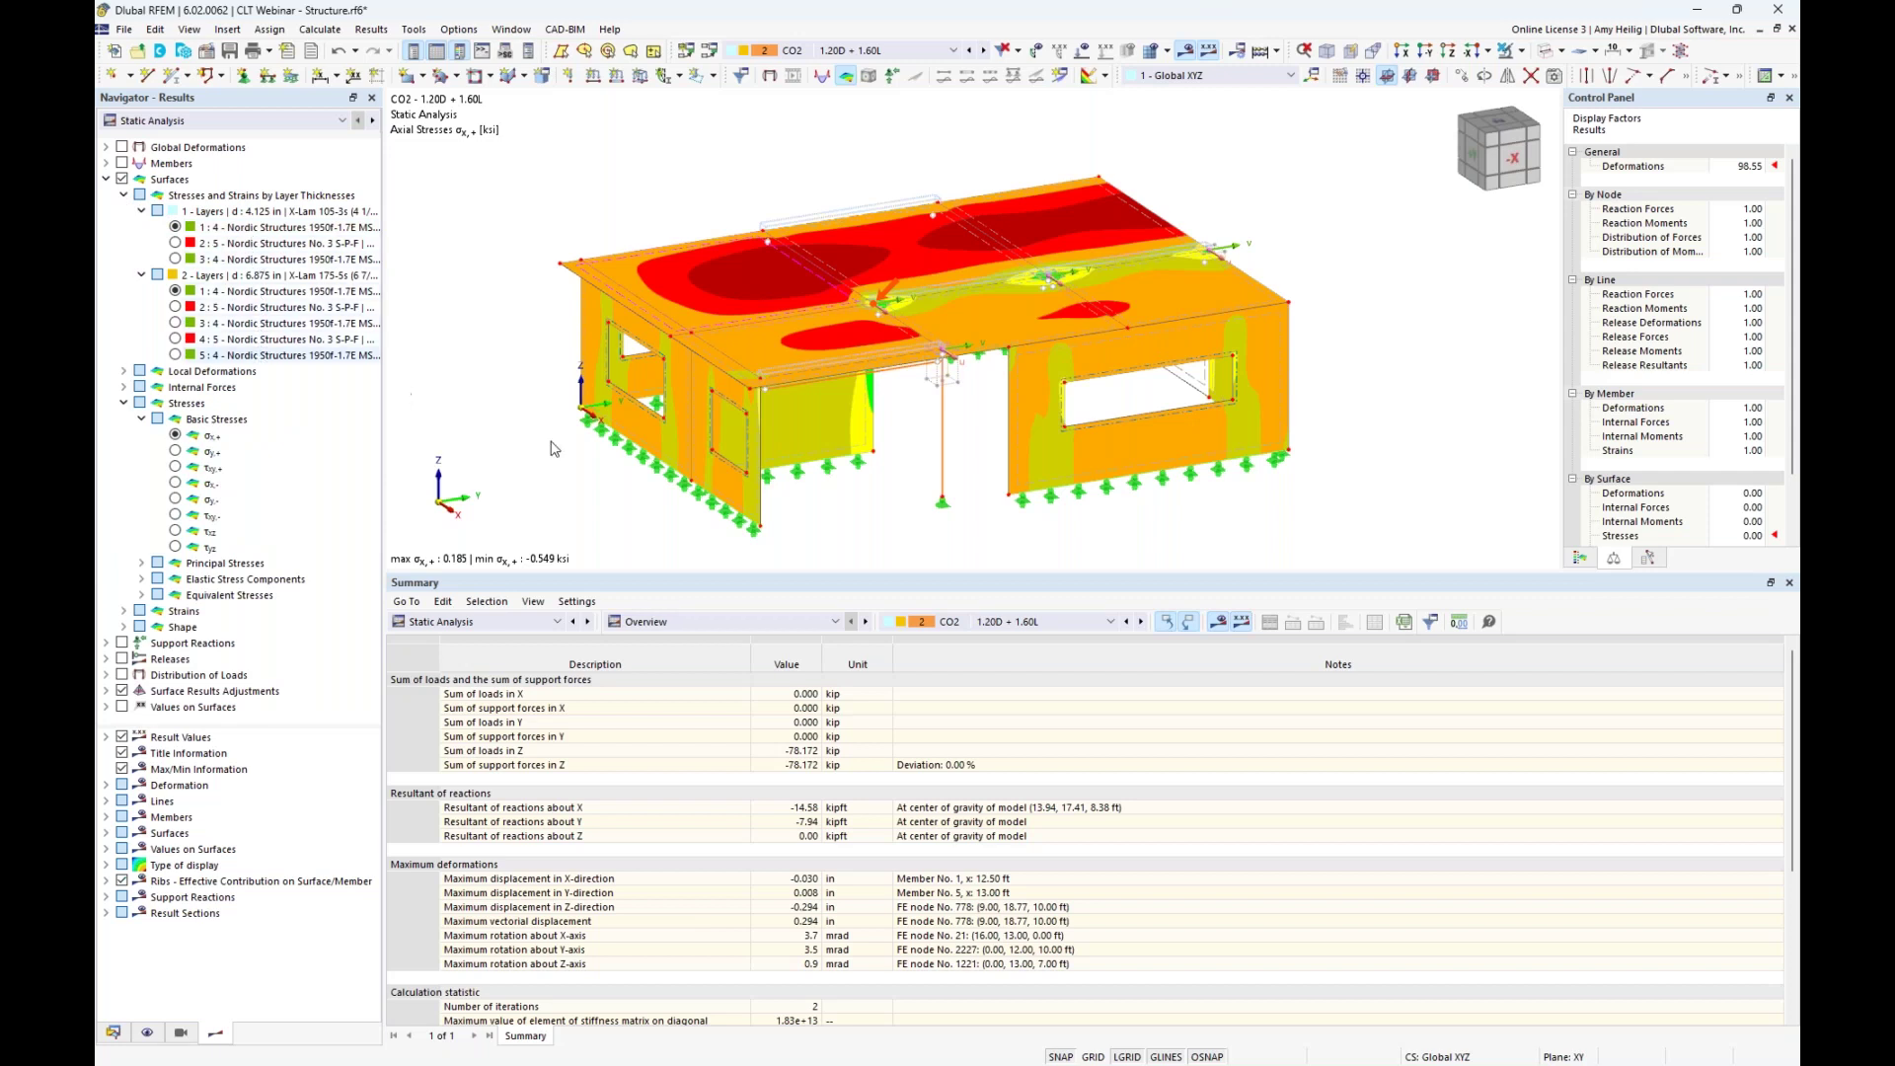
Isolate the roof and its related objects, showing the hidden walls faintly in the background.
{"action": "middle_click_drag", "start_coordinate": [908, 538], "coordinate": [818, 459], "text": "ctrl"}
{"action": "left_click_drag", "start_coordinate": [629, 263], "coordinate": [1241, 345]}
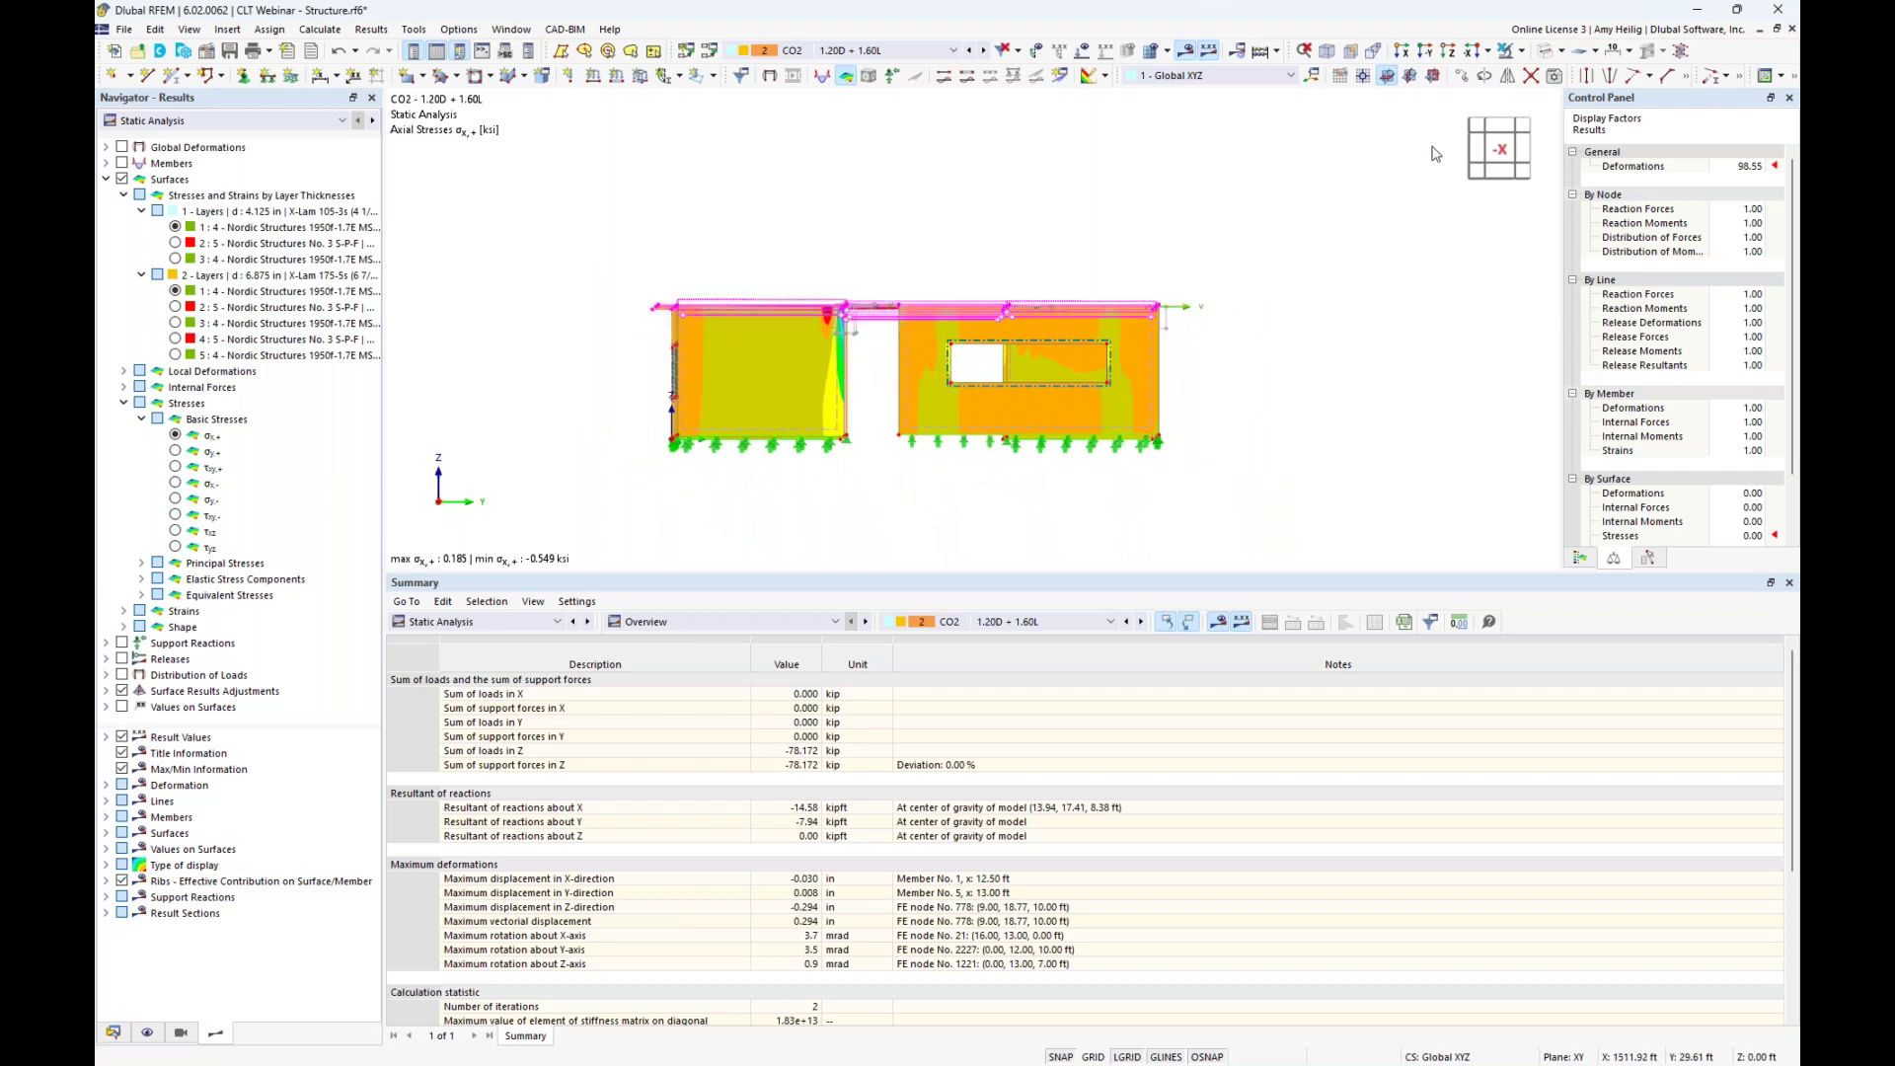
{"action": "left_click", "coordinate": [1521, 50]}
{"action": "left_click", "coordinate": [1529, 76]}
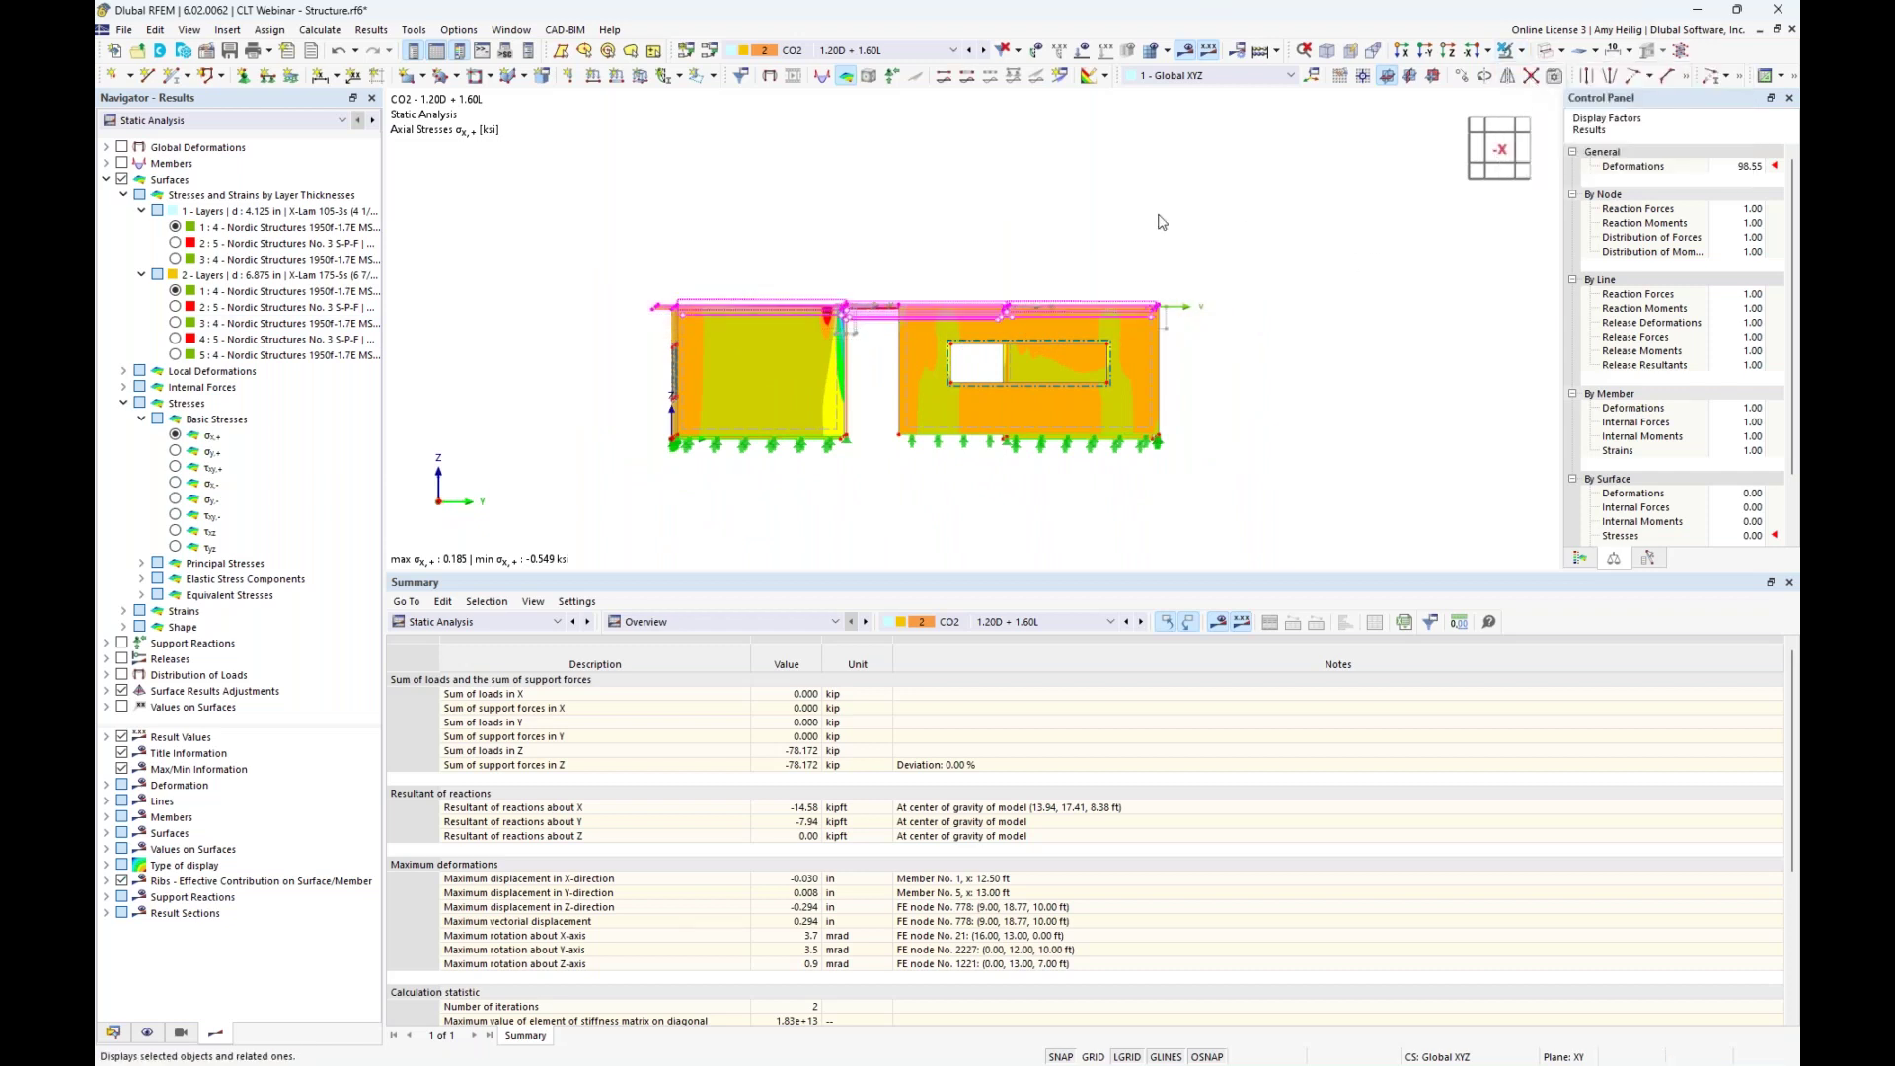
{"action": "right_click", "coordinate": [875, 237]}
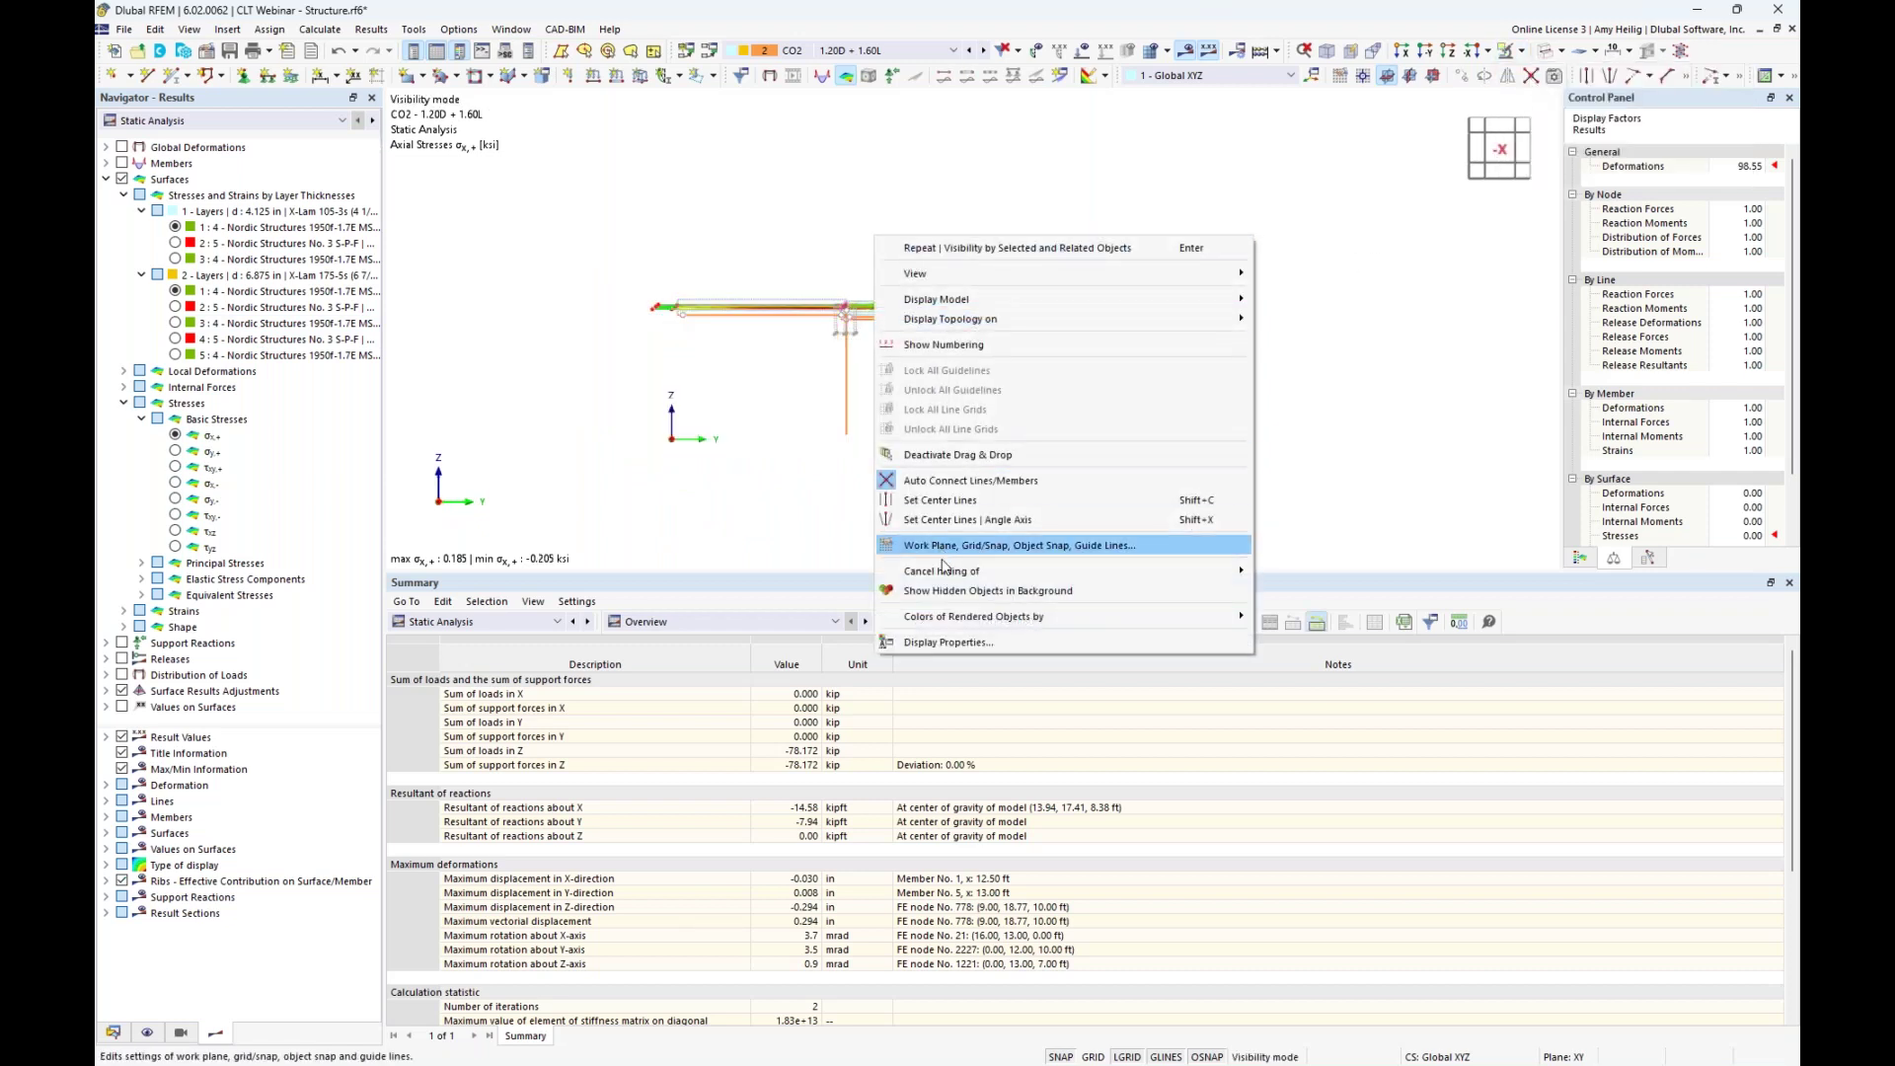
{"action": "left_click", "coordinate": [987, 590]}
{"action": "middle_click_drag", "start_coordinate": [790, 414], "coordinate": [876, 455], "text": "ctrl"}
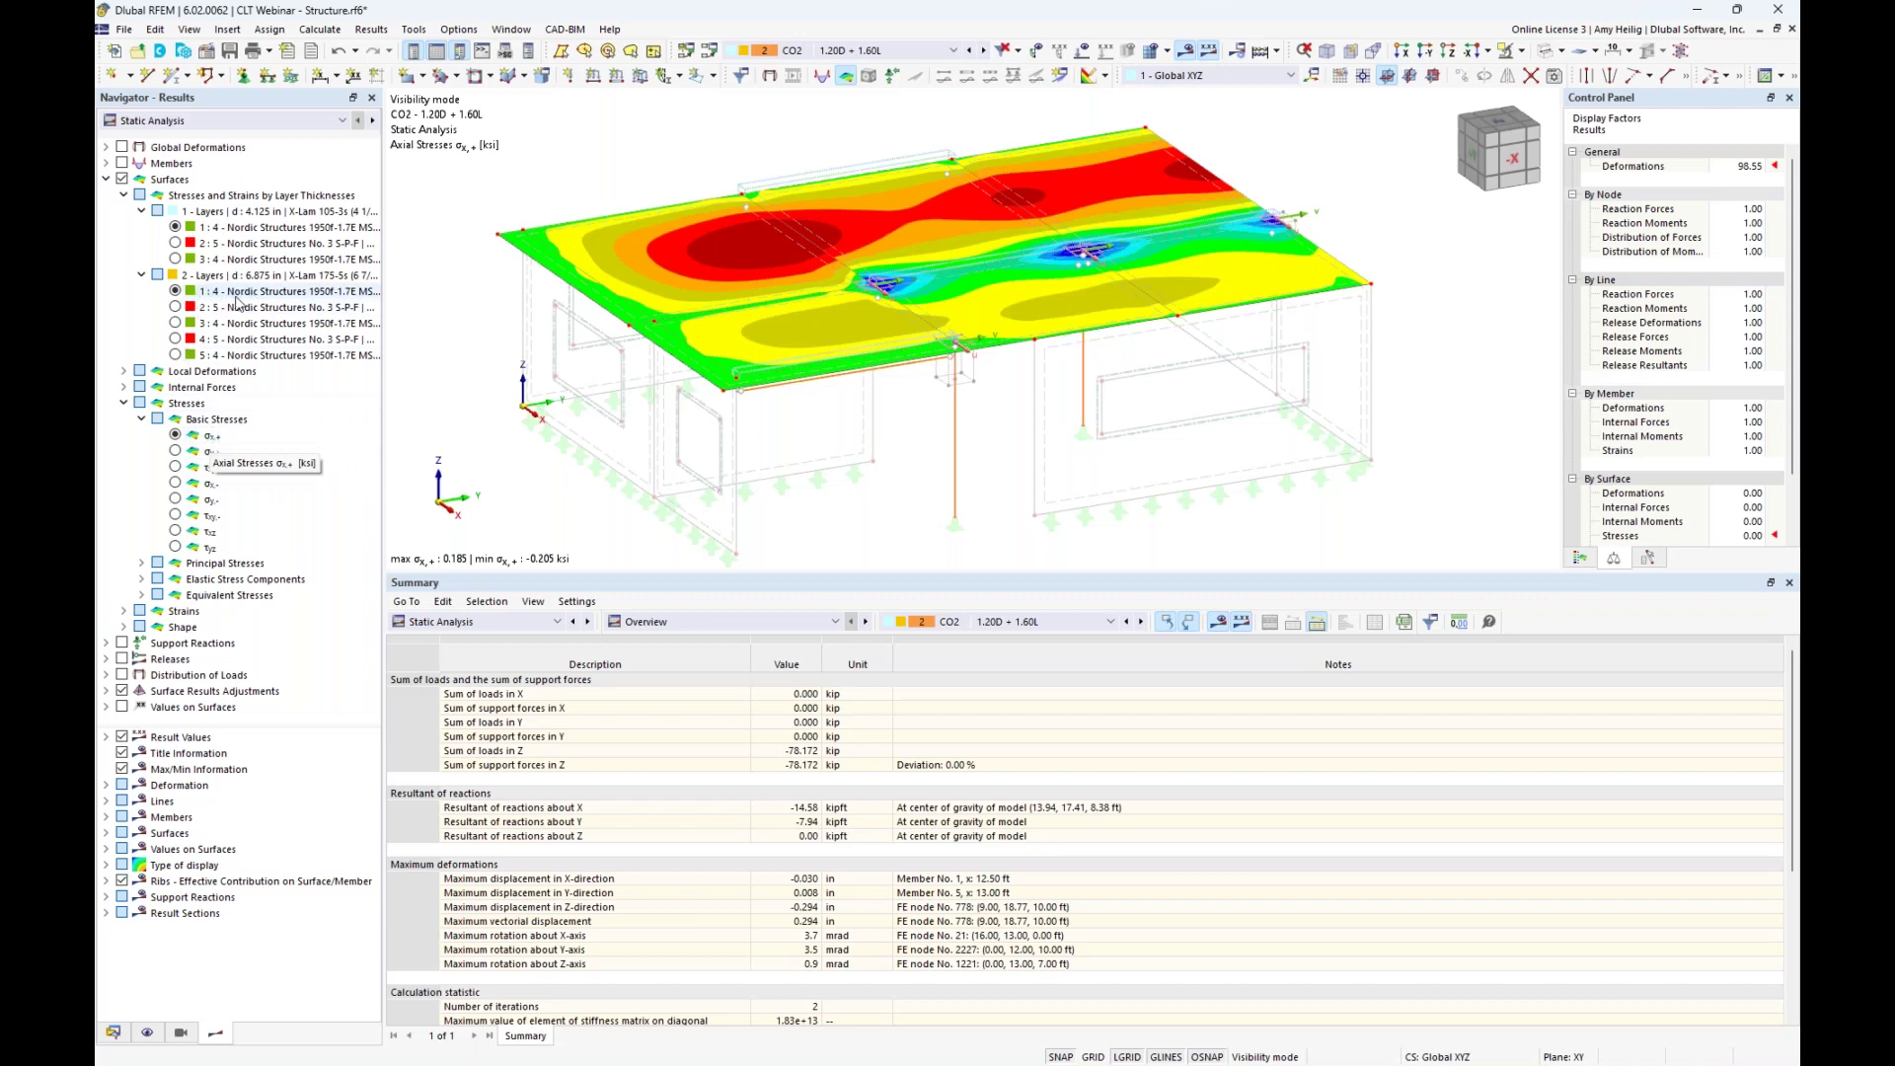
Compare roof stresses in the 6.875 in CLT: σx,- for layers 1 and 5, and shear τxy,+ for layers 5 and 3.
{"action": "left_click", "coordinate": [176, 484]}
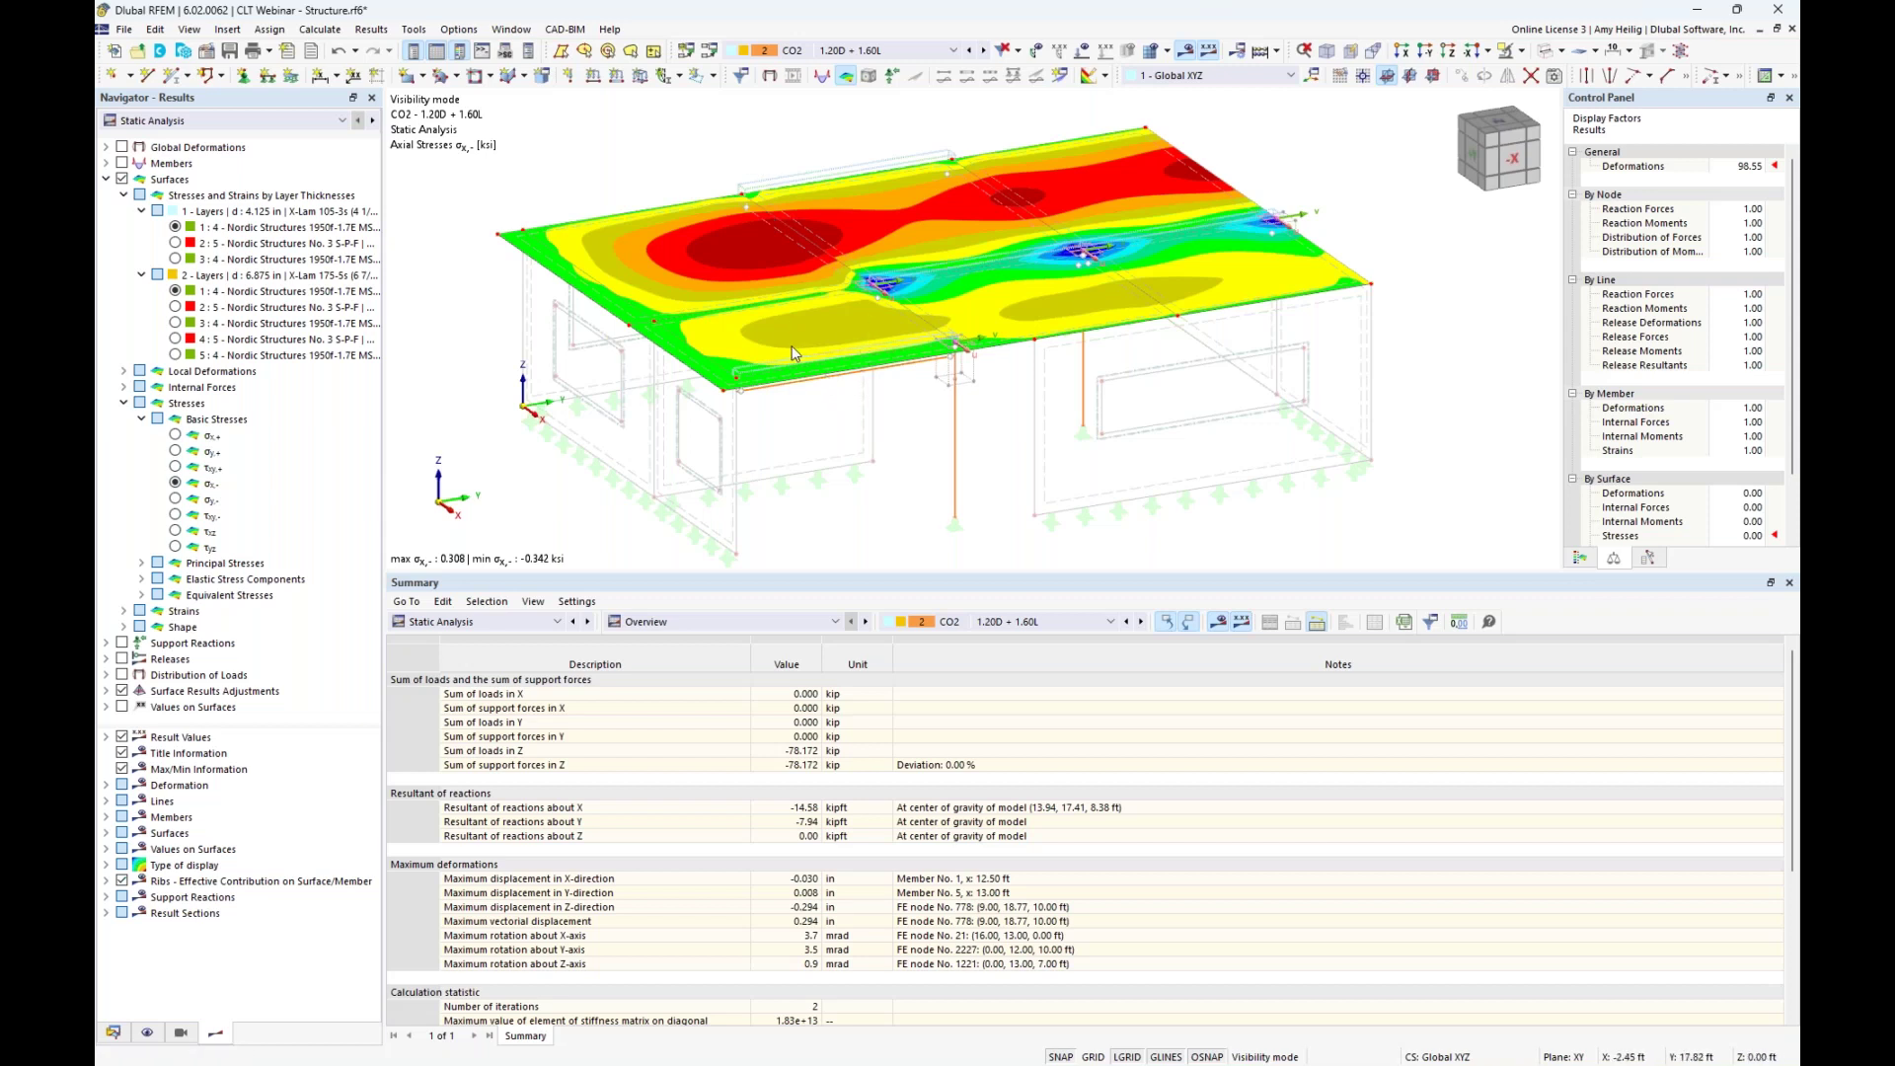
{"action": "left_click", "coordinate": [175, 356]}
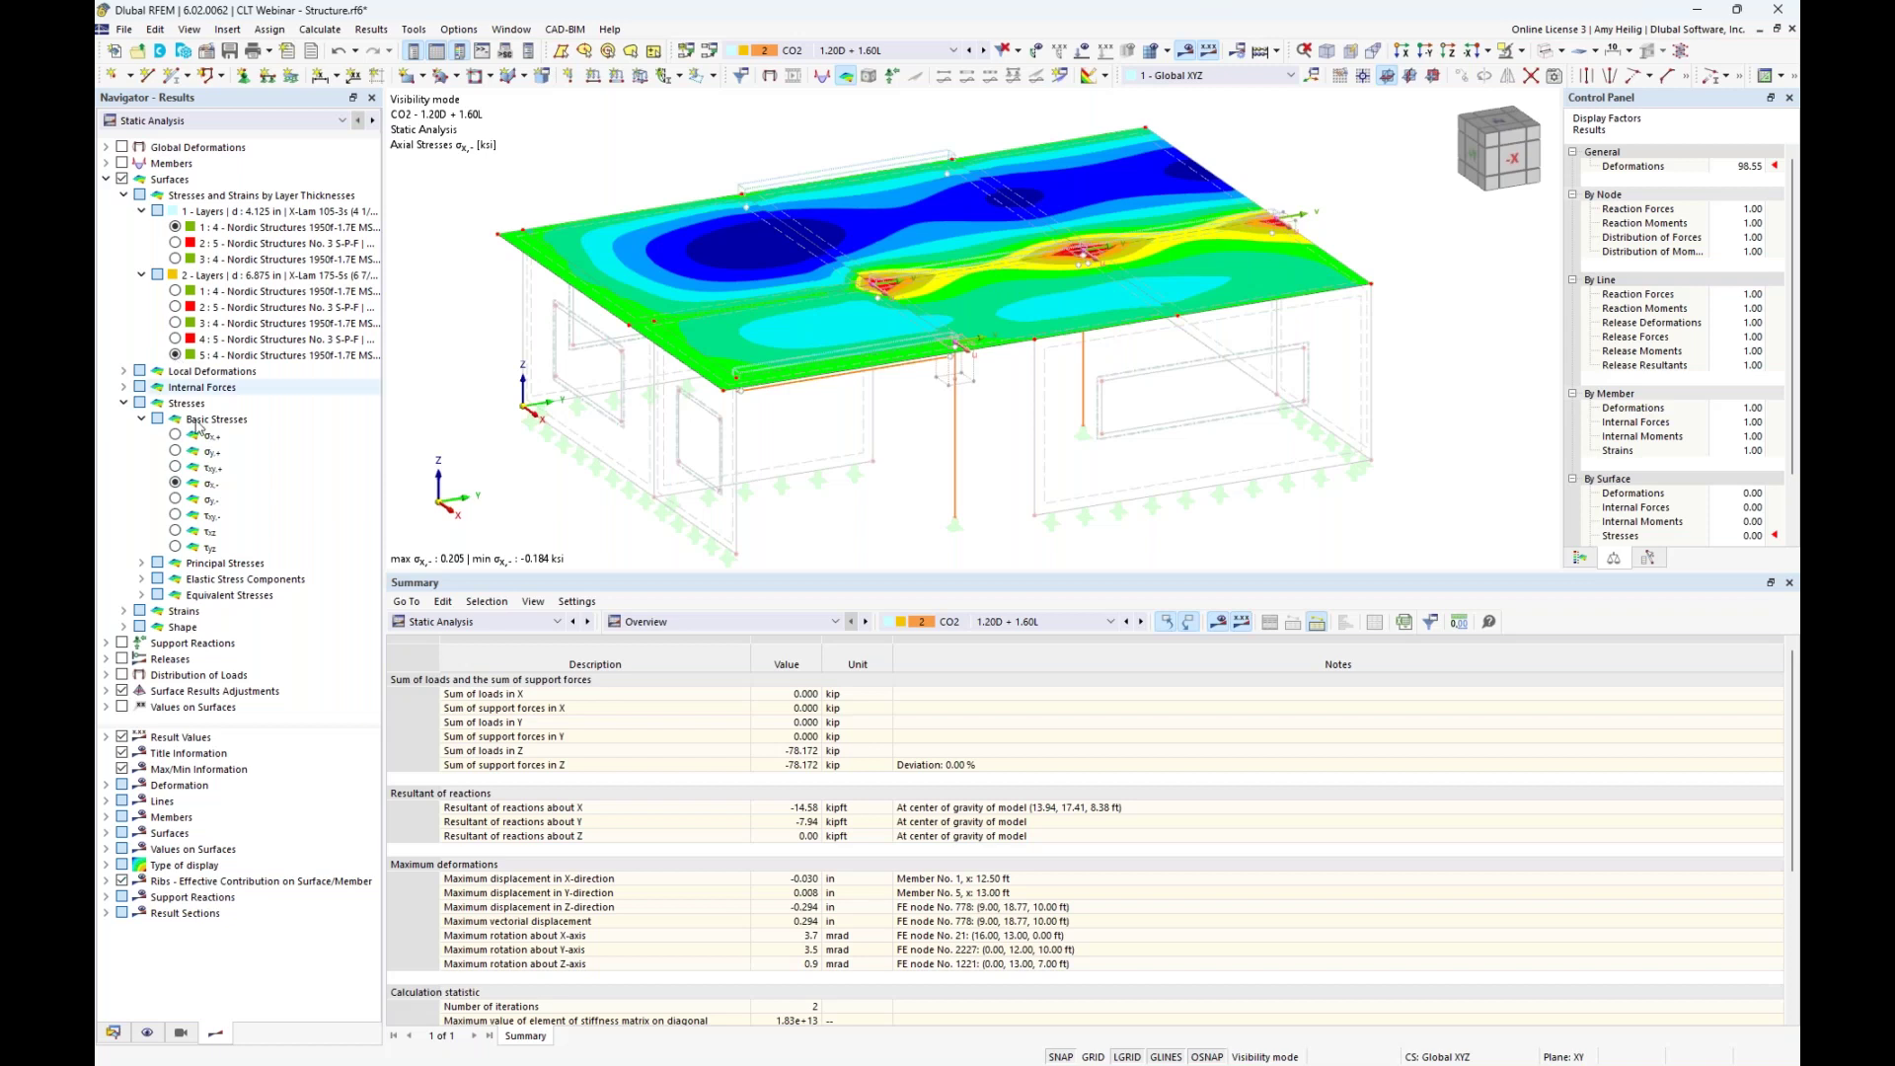
{"action": "left_click", "coordinate": [176, 468]}
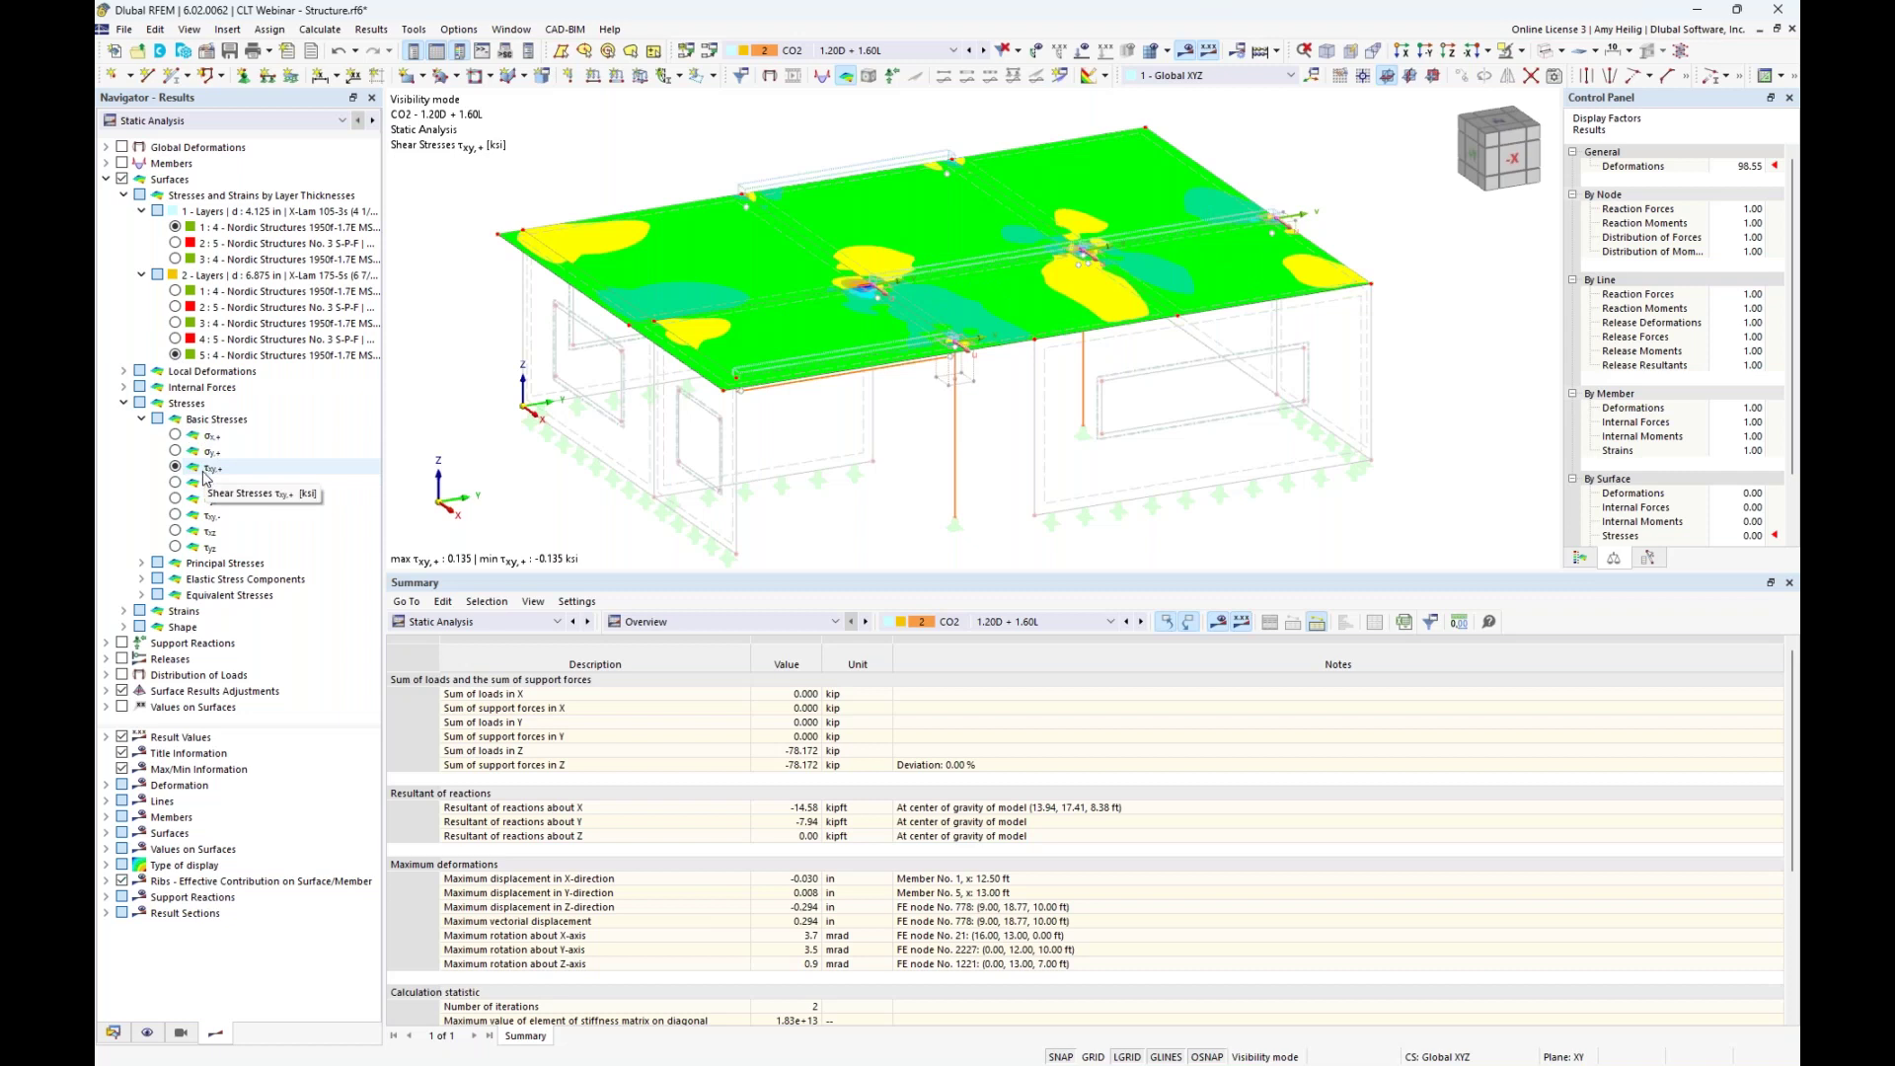
{"action": "left_click", "coordinate": [175, 322]}
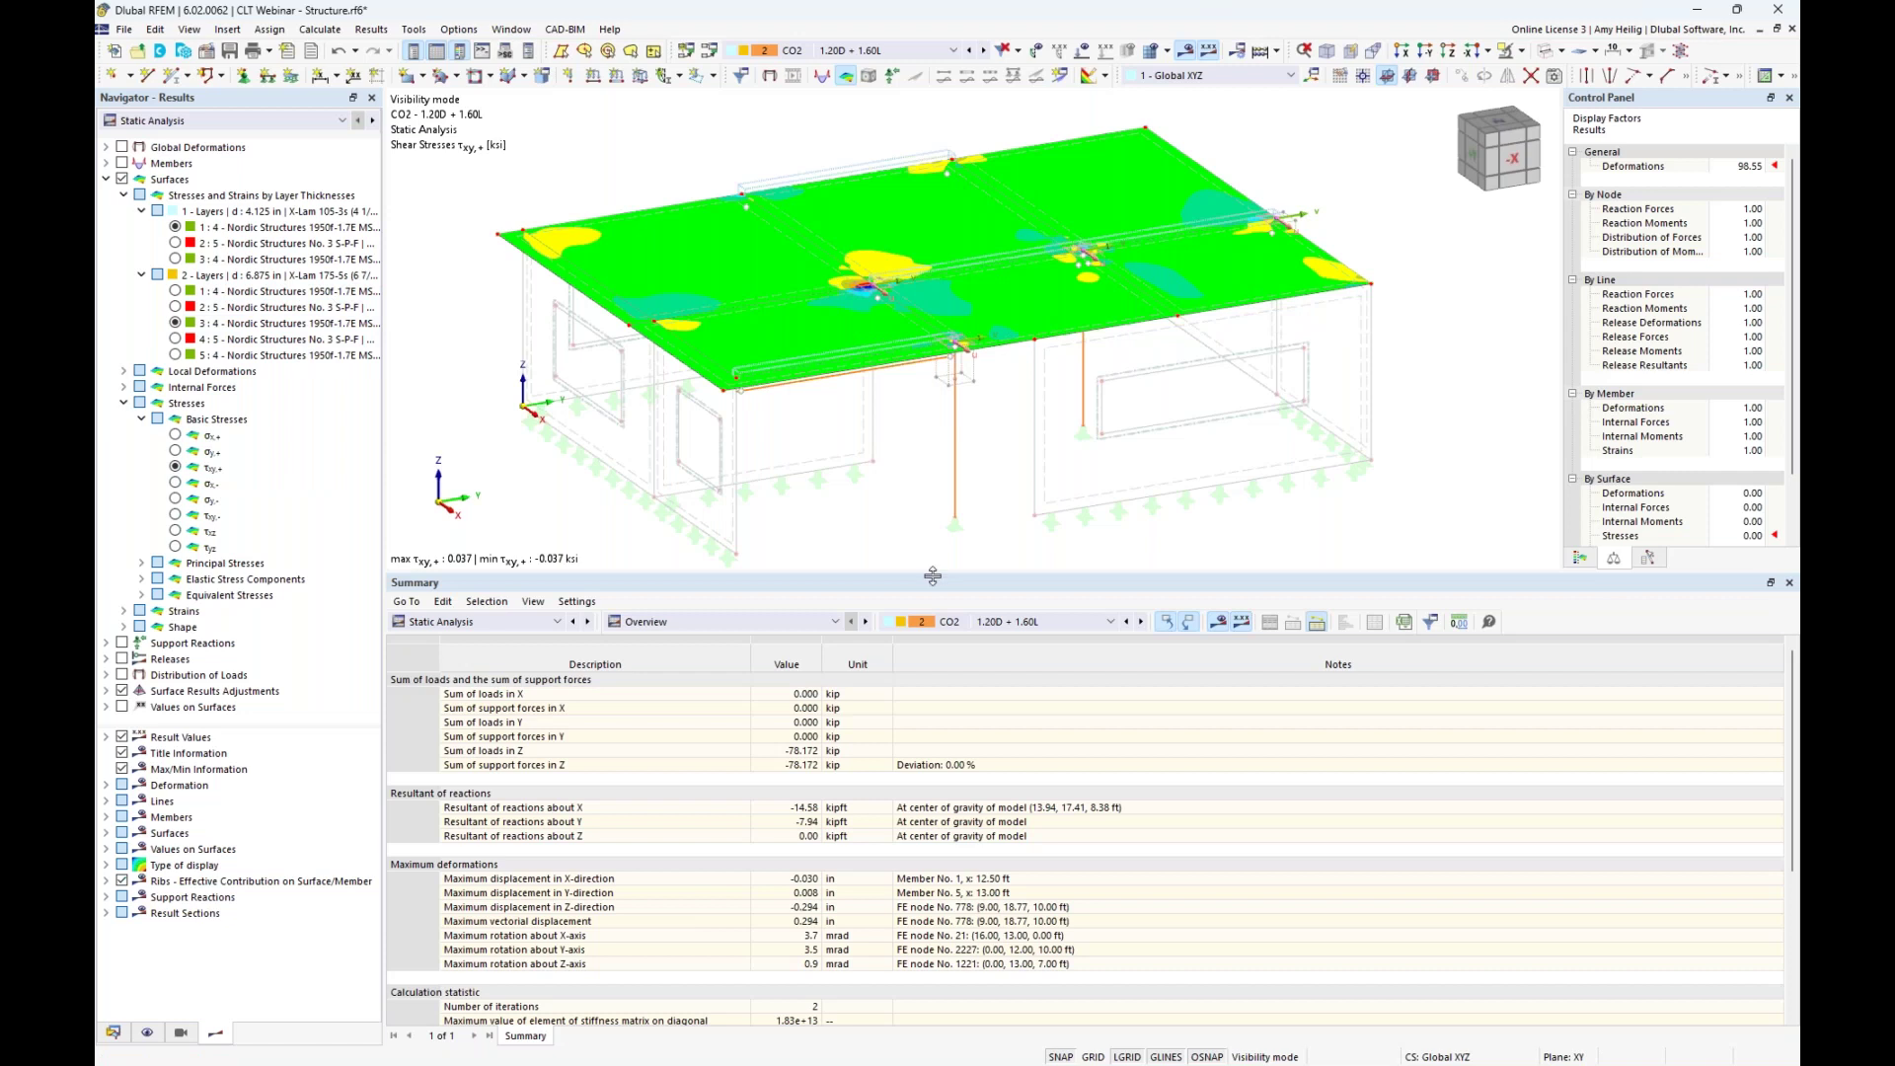
{"action": "left_click_drag", "start_coordinate": [933, 575], "coordinate": [933, 665]}
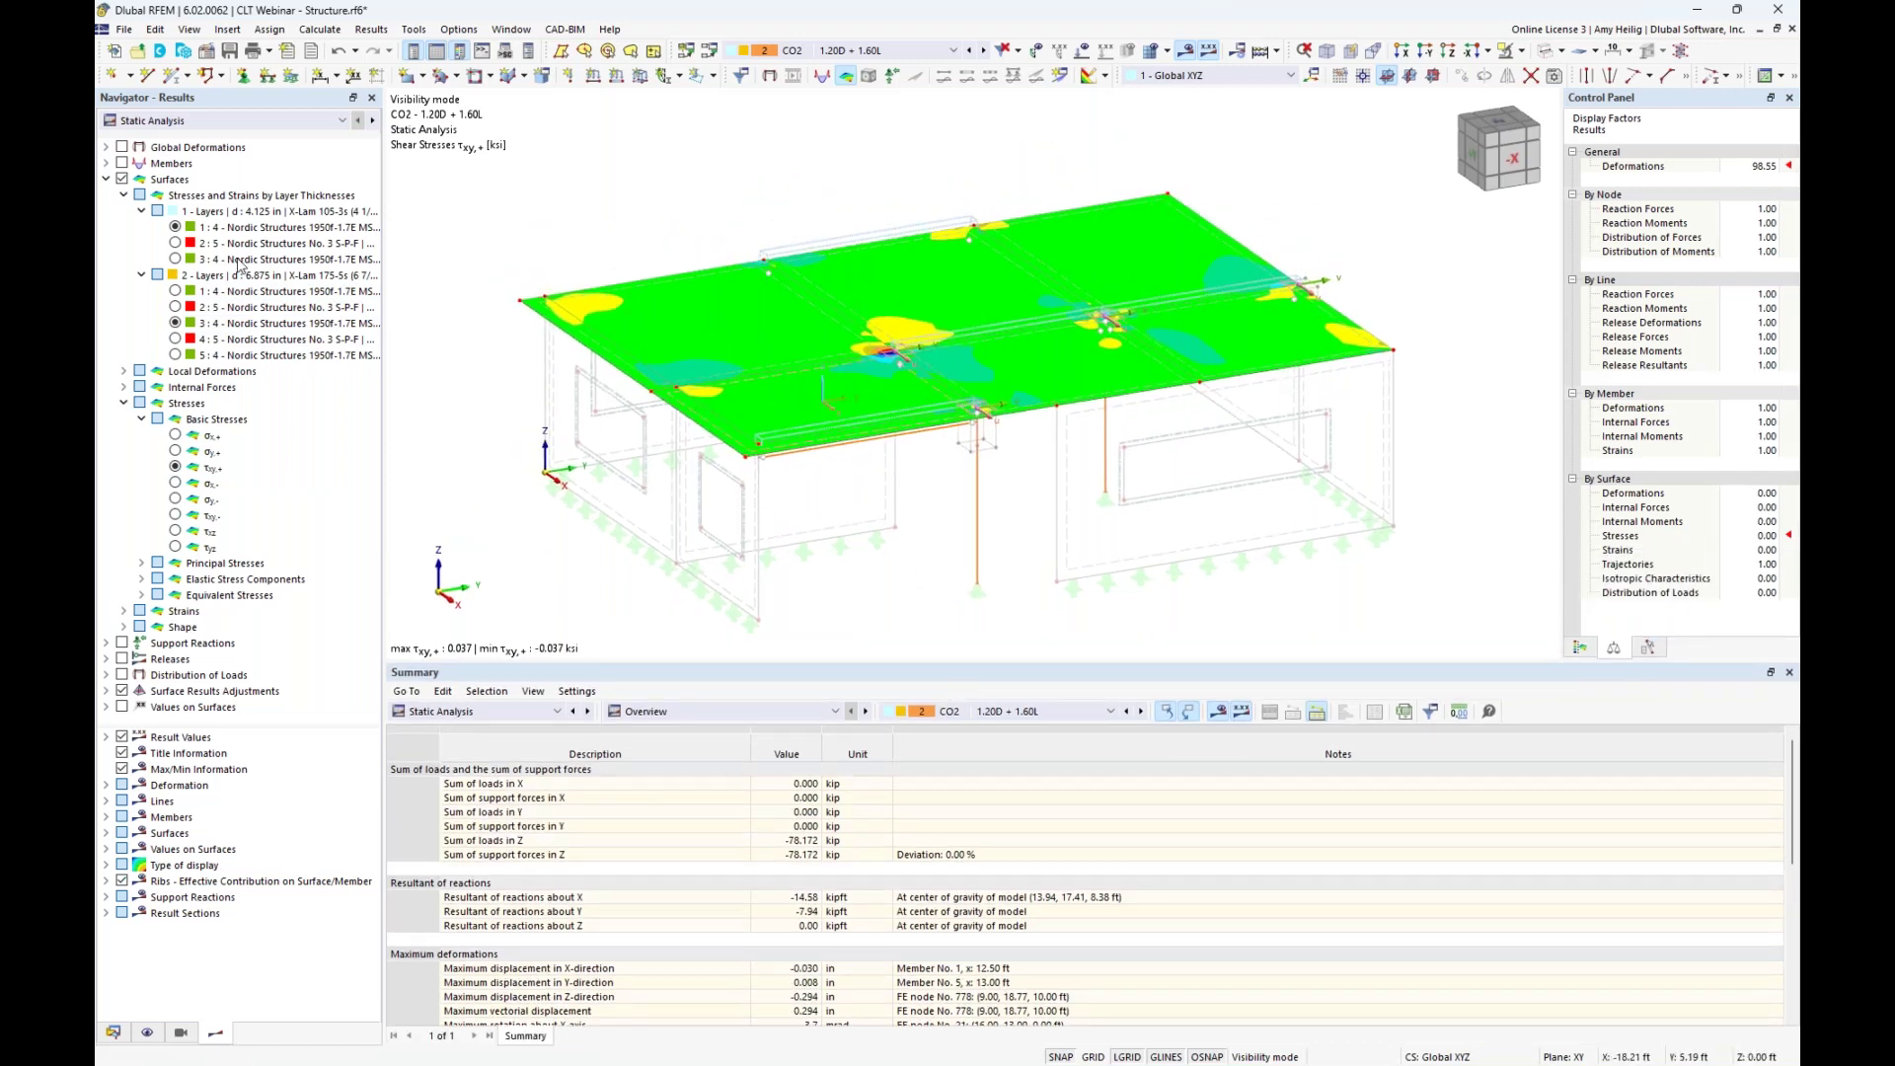
Hide the surface results and cancel the visibility mode to restore the whole building.
{"action": "left_click", "coordinate": [105, 179]}
{"action": "left_click", "coordinate": [122, 180]}
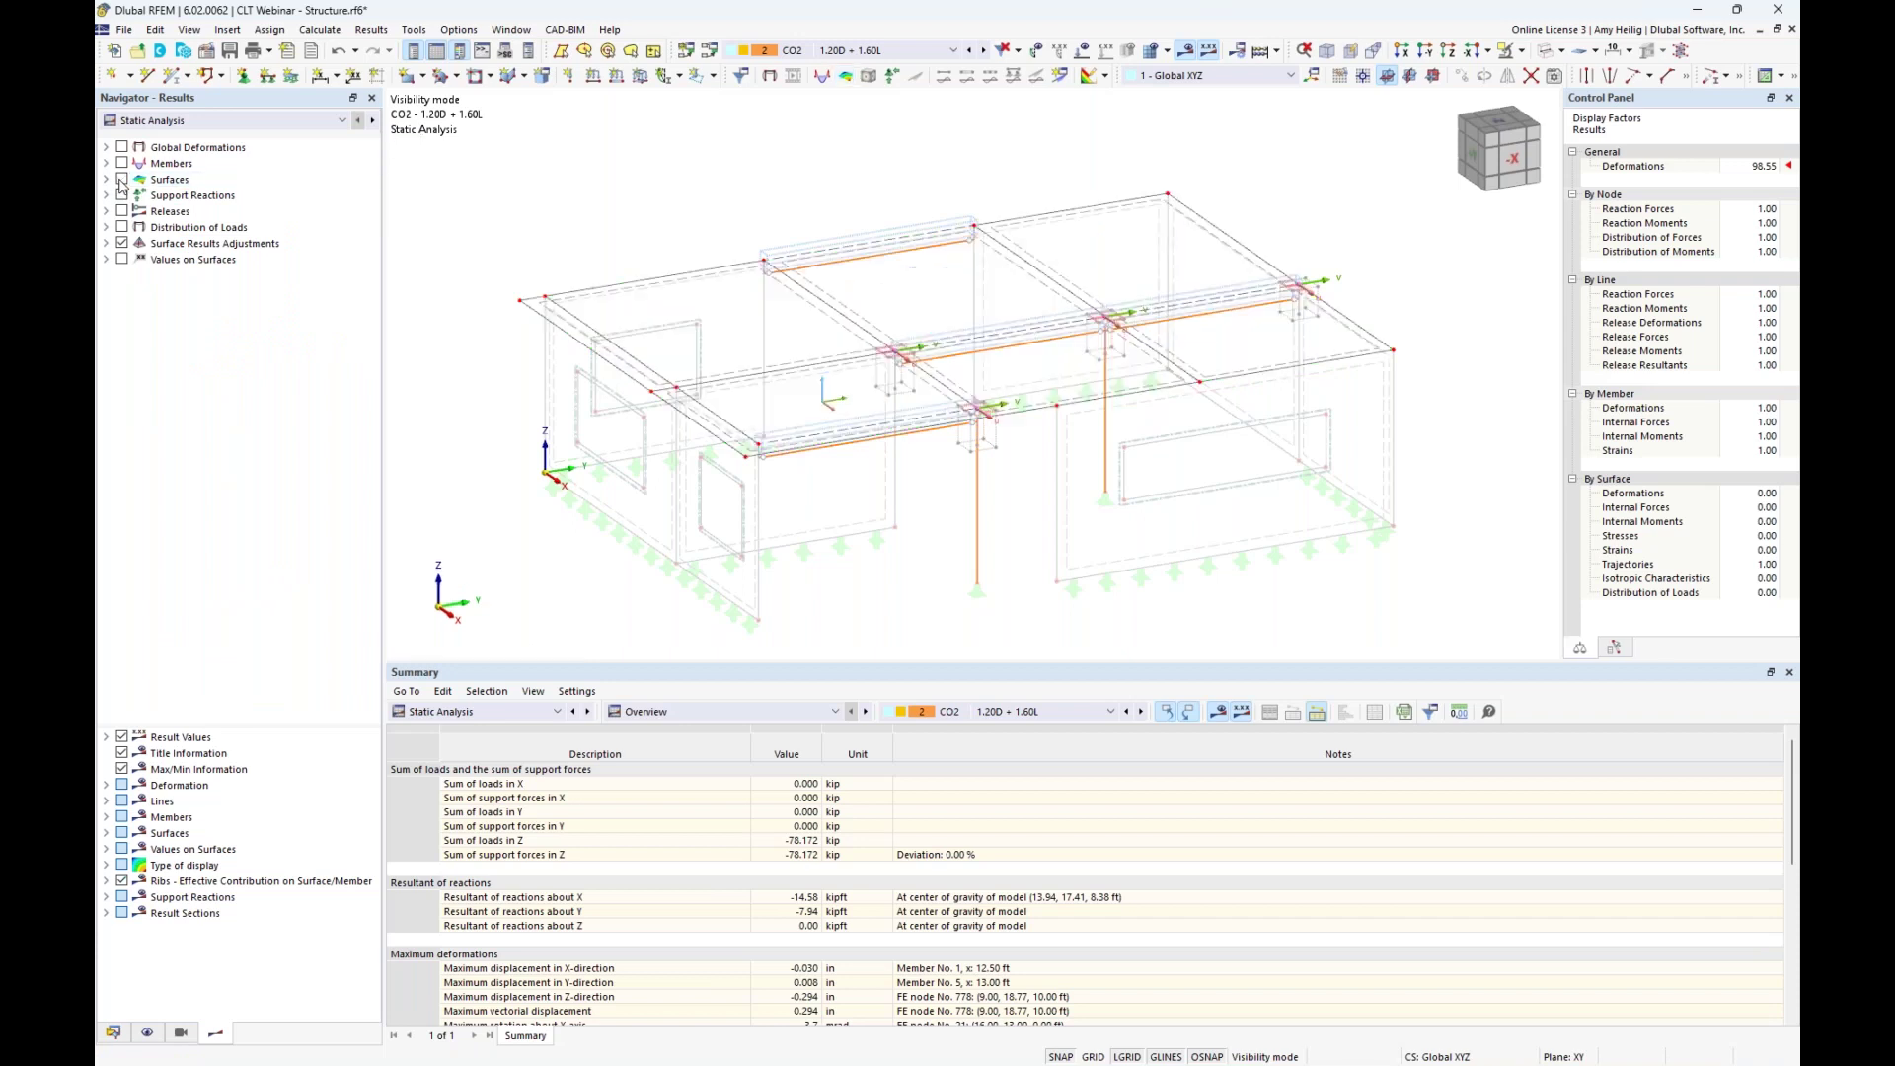
{"action": "left_click", "coordinate": [1521, 50]}
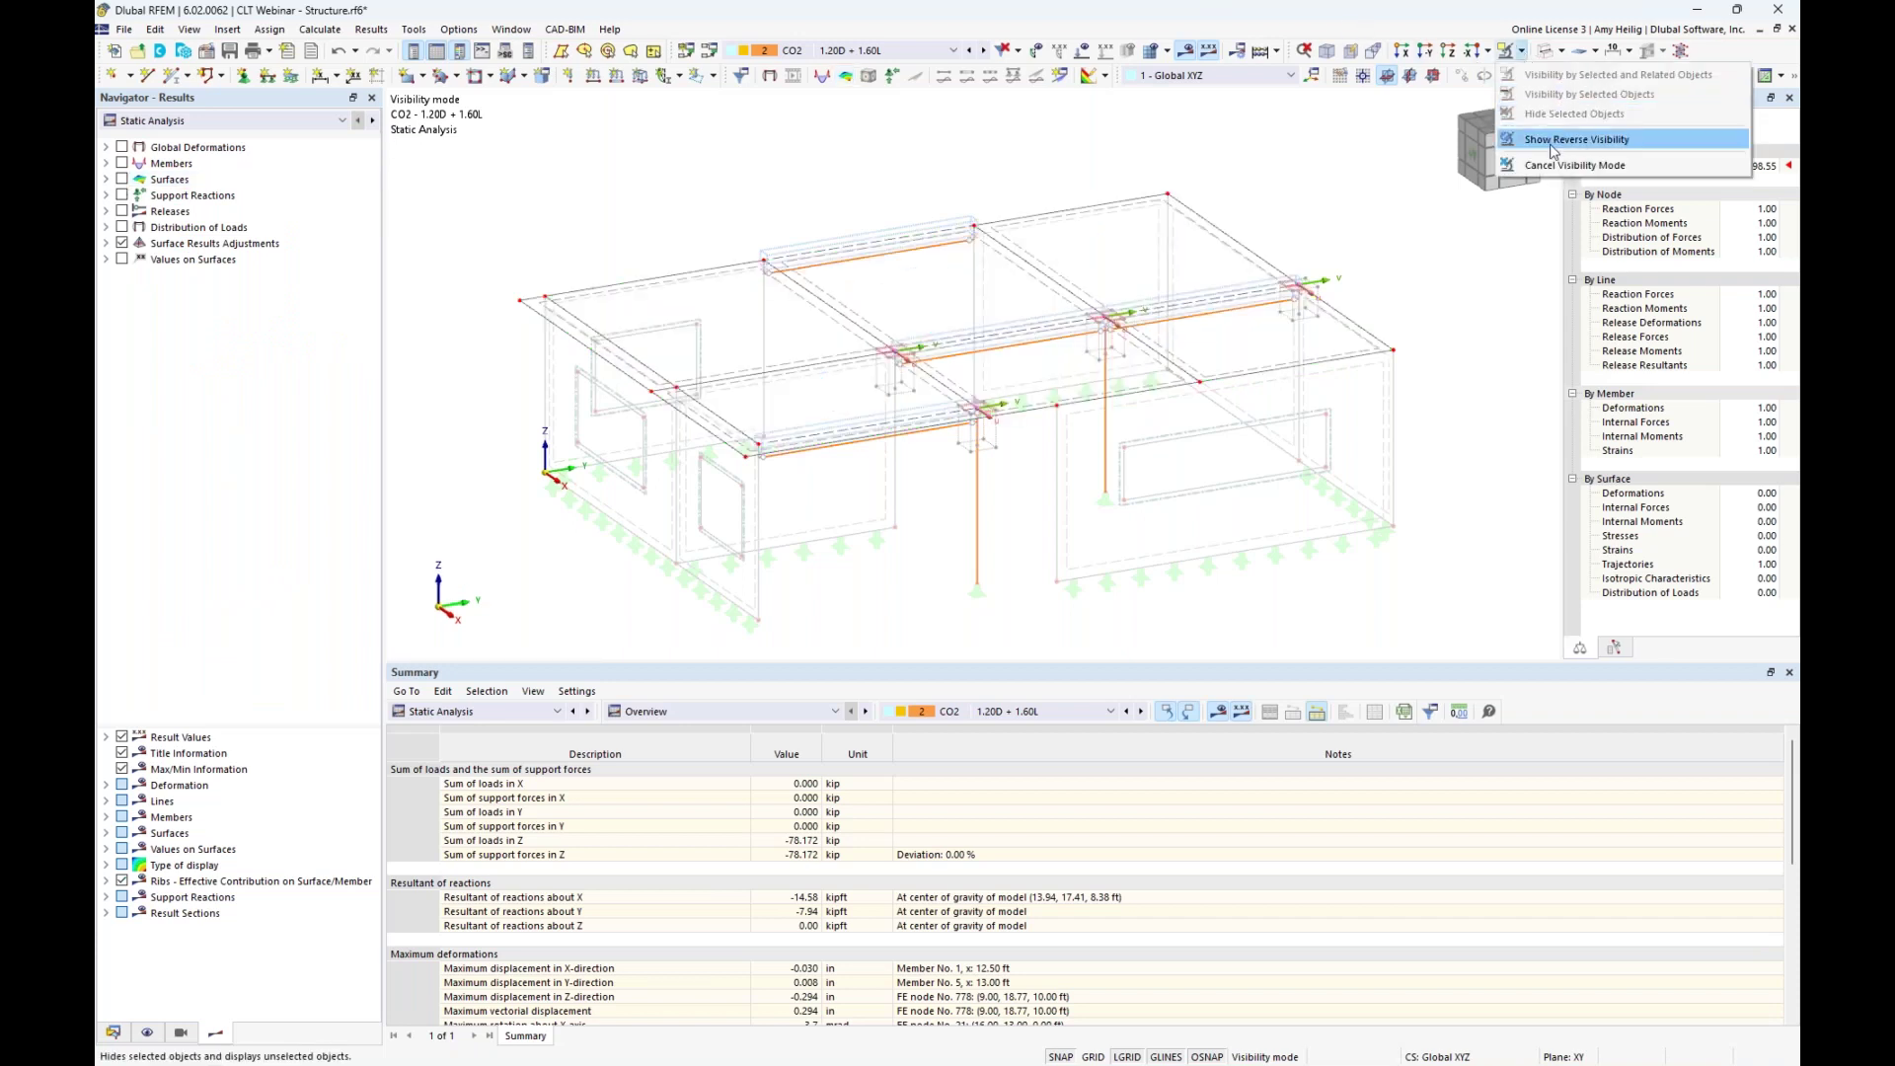
{"action": "left_click", "coordinate": [1575, 165]}
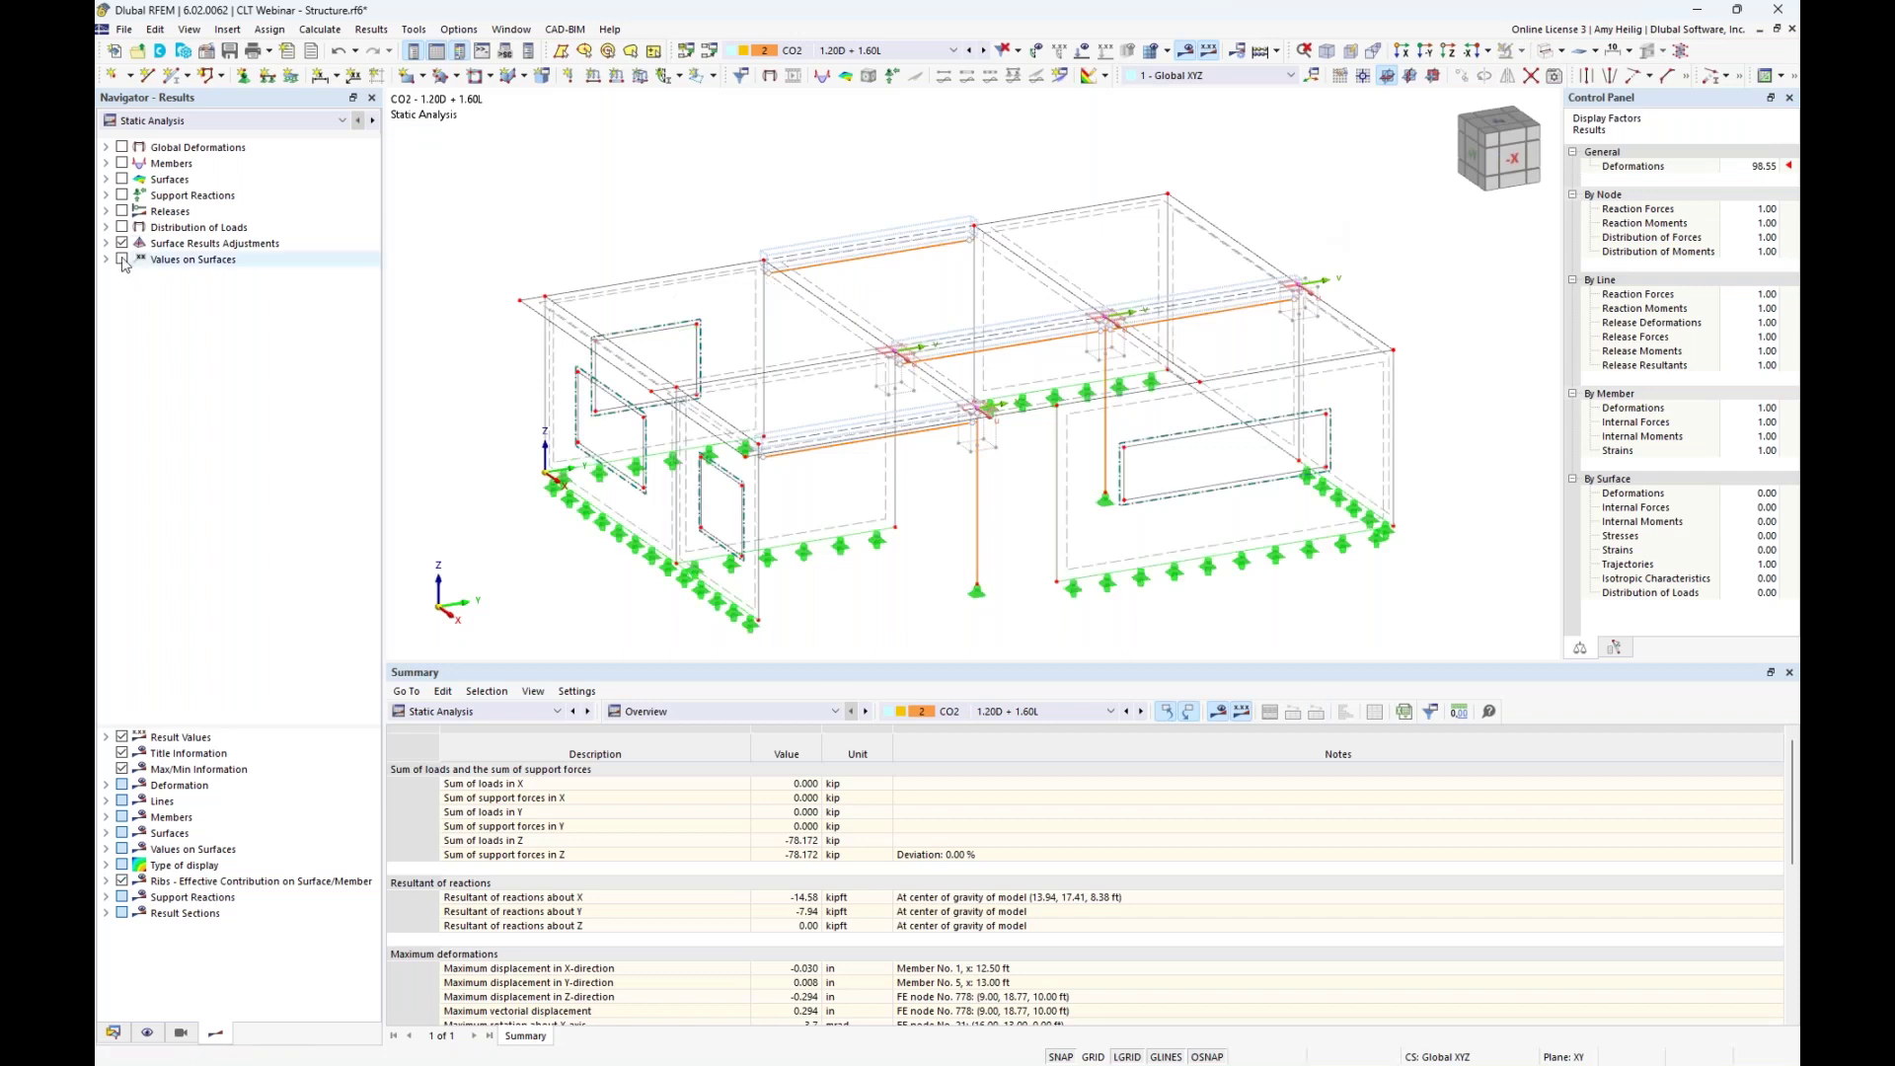
Display the support reactions and limit the local line support forces to the pz component.
{"action": "left_click", "coordinate": [105, 195]}
{"action": "left_click", "coordinate": [122, 196]}
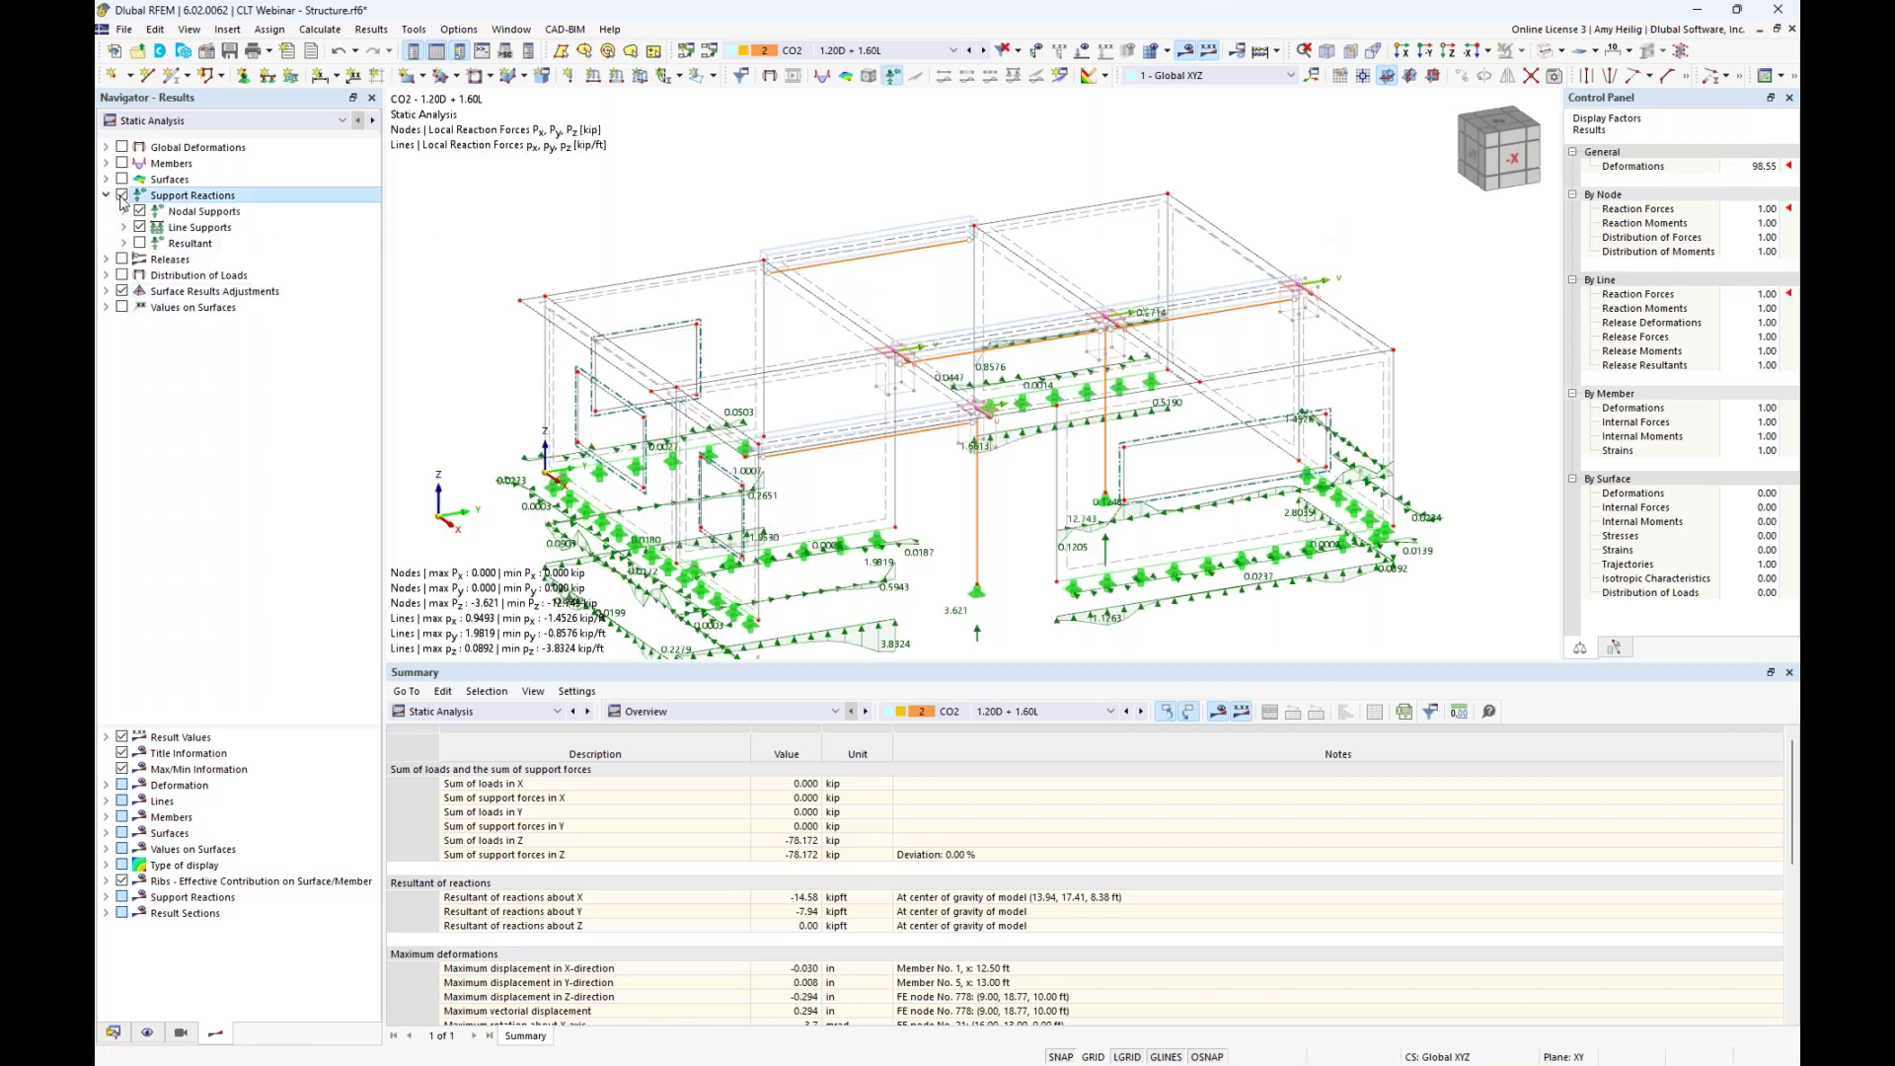
{"action": "scroll", "coordinate": [855, 546], "scroll_direction": "up", "scroll_amount": 4}
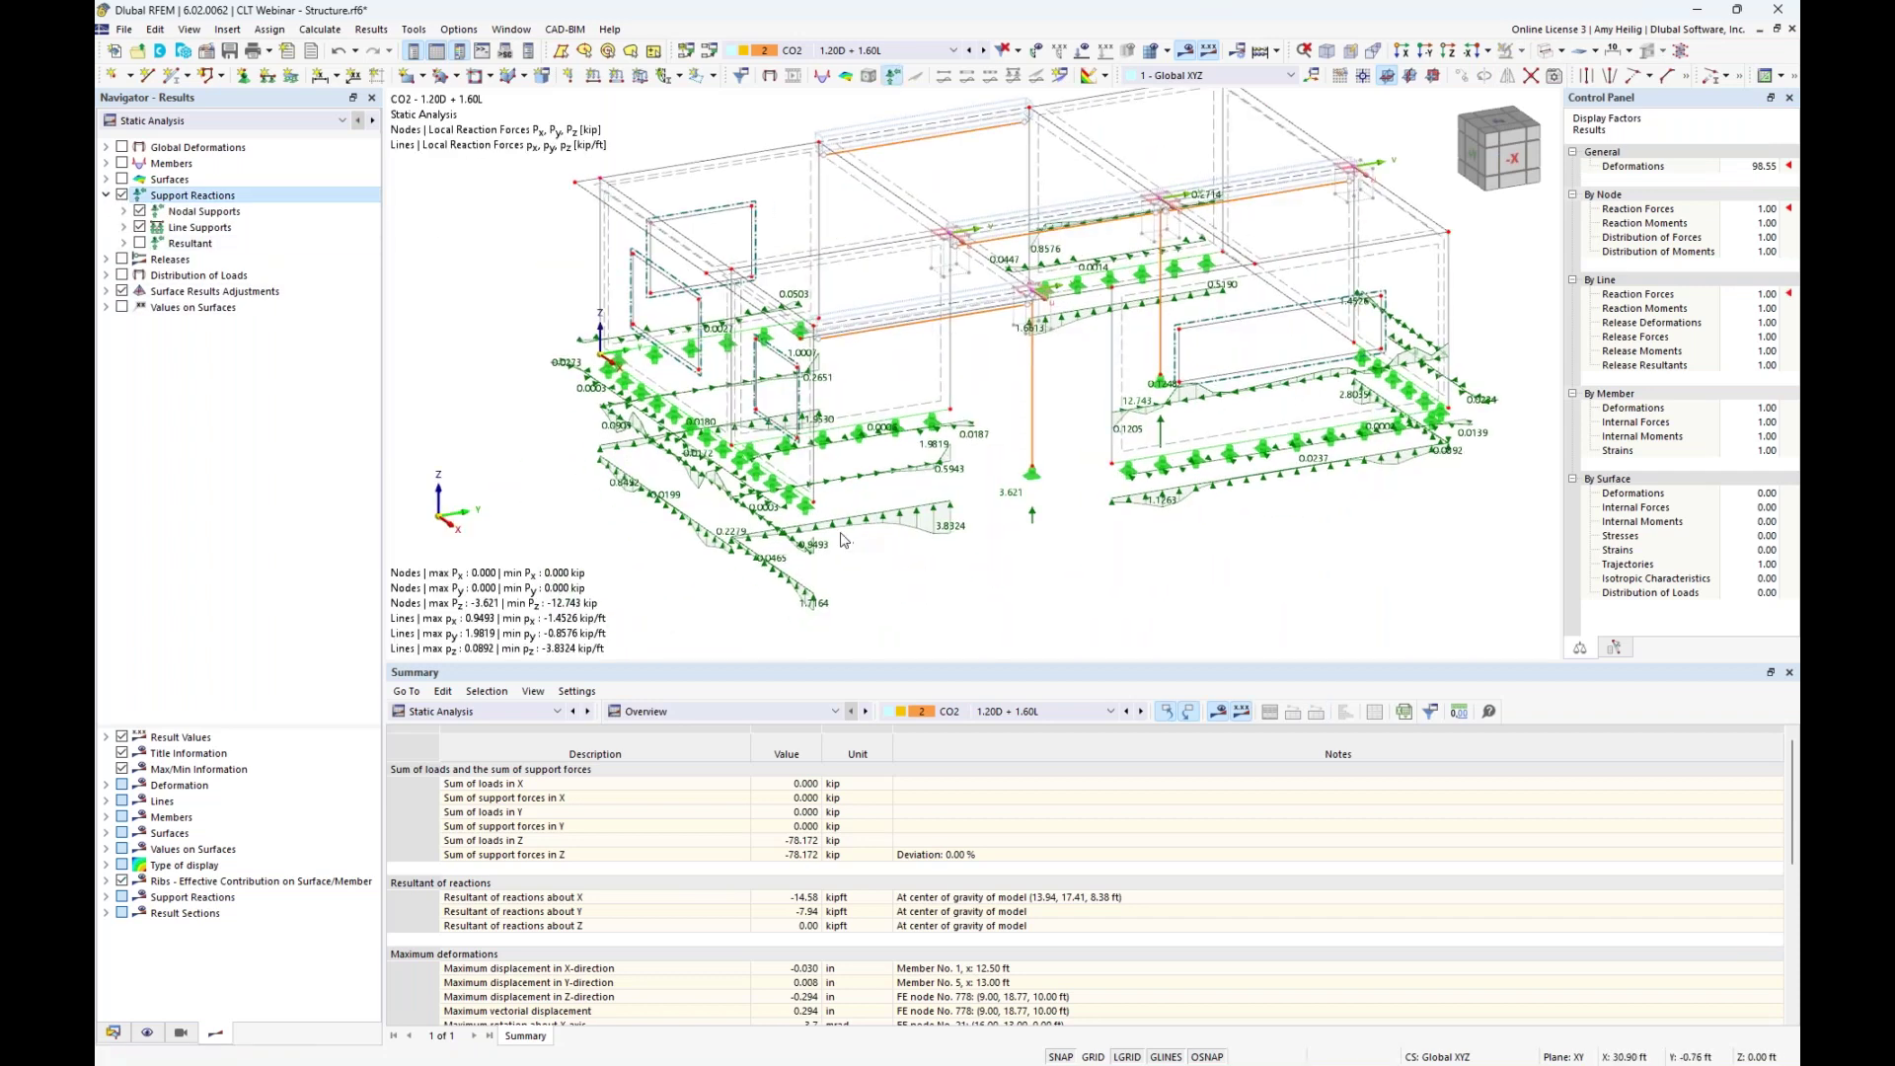
{"action": "middle_click_drag", "start_coordinate": [855, 552], "coordinate": [612, 375], "text": "ctrl"}
{"action": "left_click", "coordinate": [123, 227]}
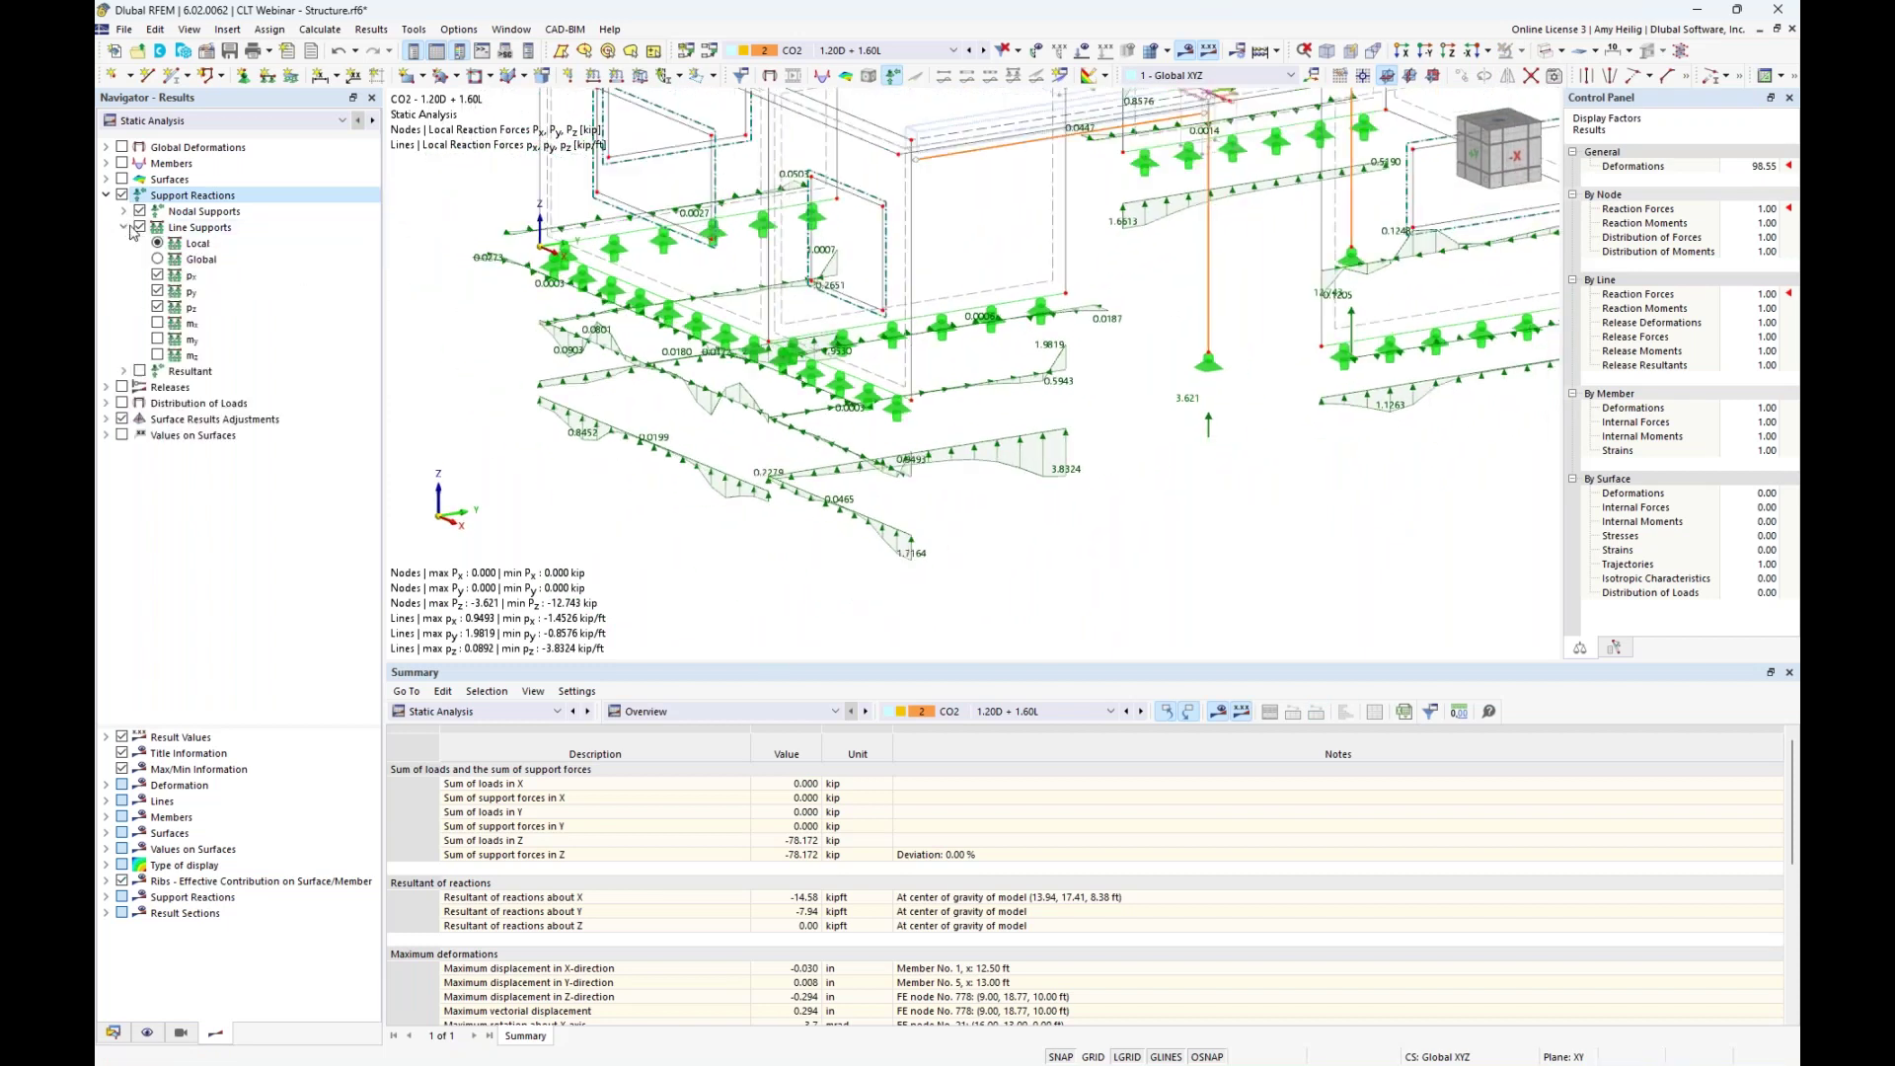
{"action": "left_click", "coordinate": [157, 276]}
{"action": "left_click", "coordinate": [157, 291]}
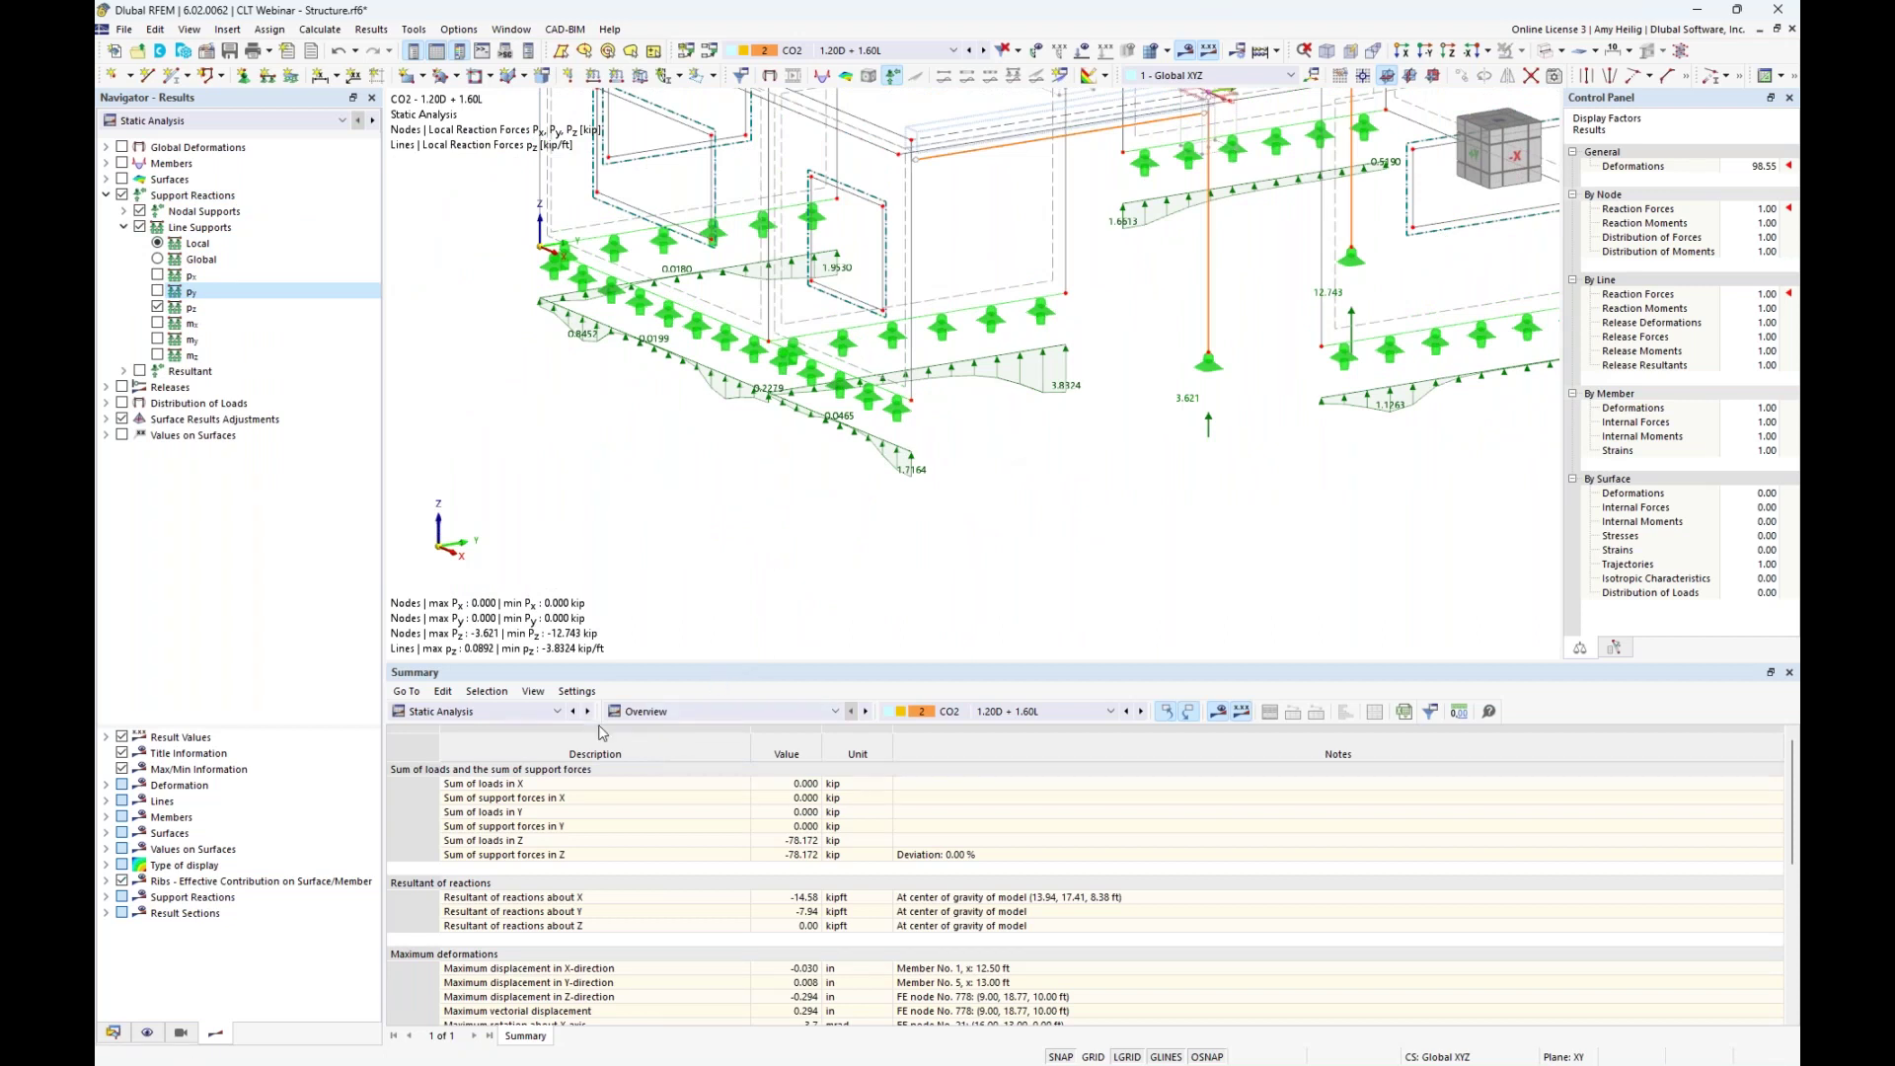
Show the line support forces in the results-by-line table and enlarge the table for reading.
{"action": "left_click", "coordinate": [659, 711]}
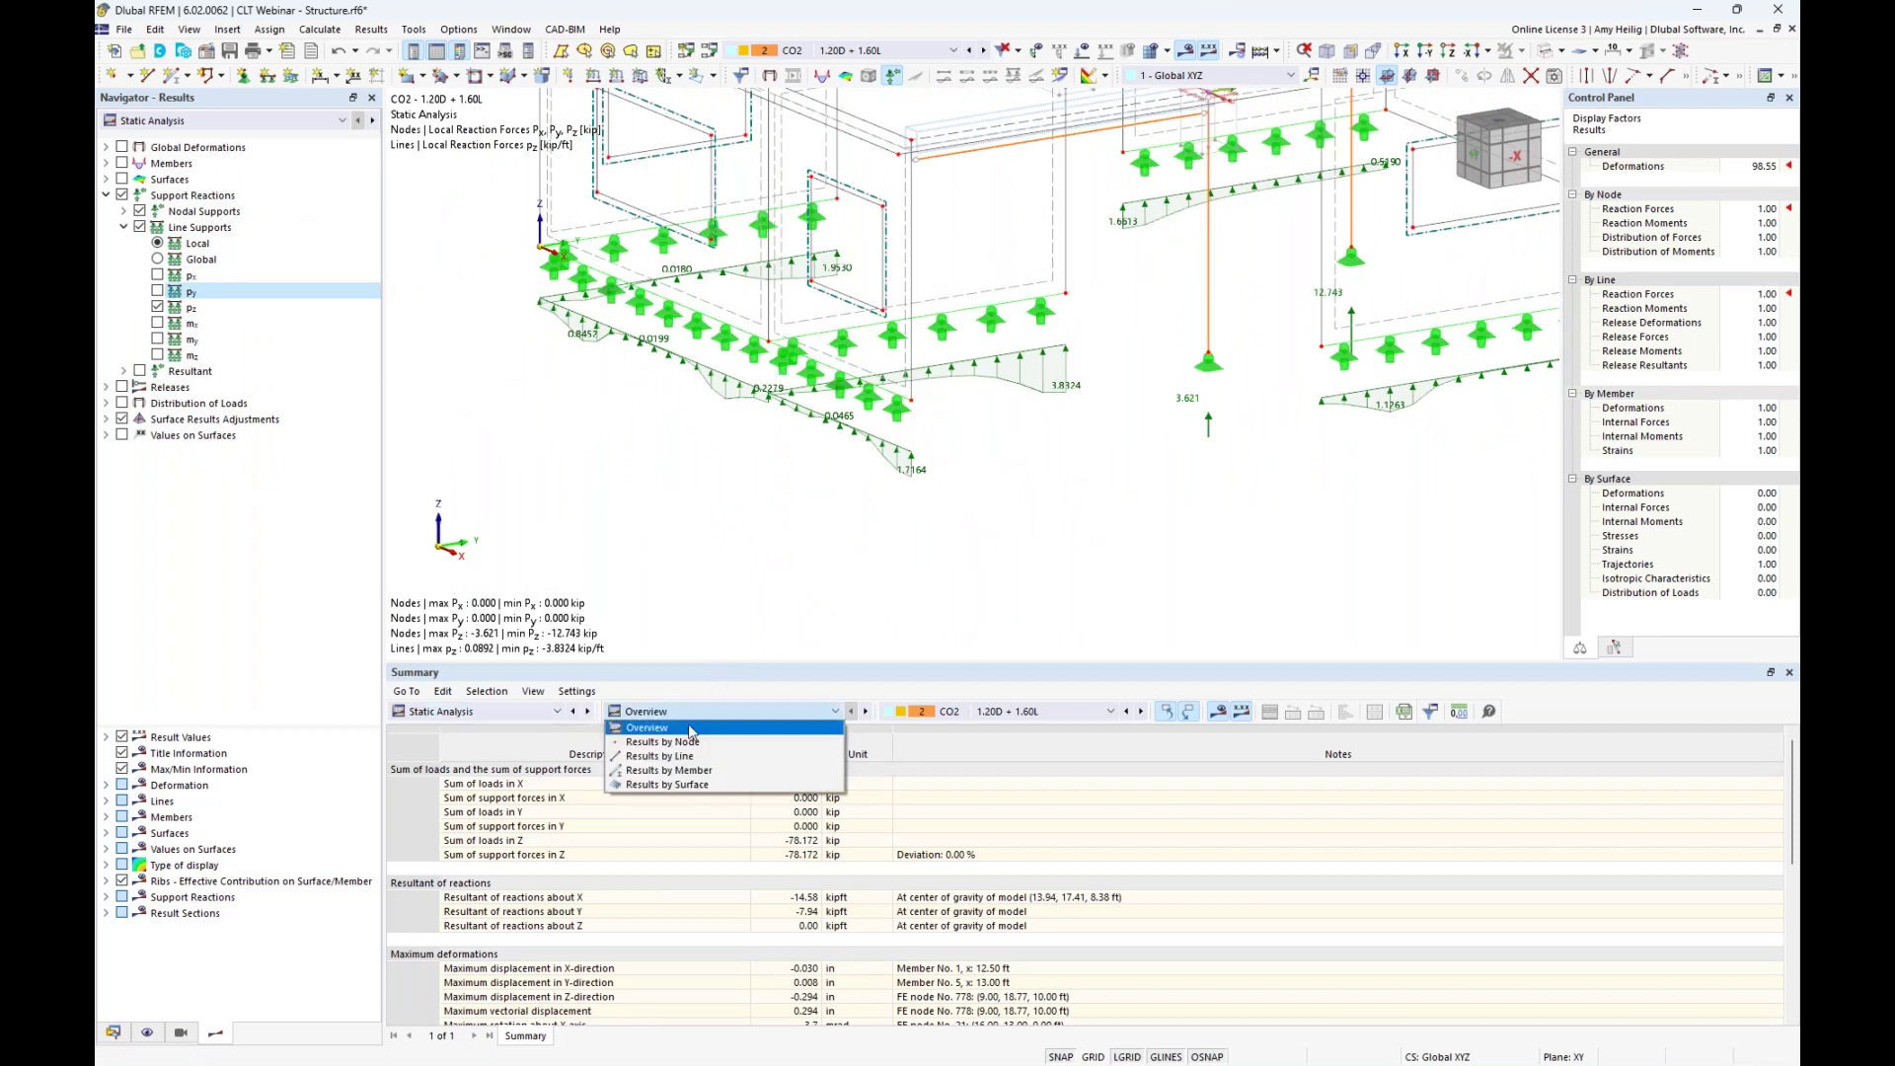
{"action": "left_click", "coordinate": [659, 755]}
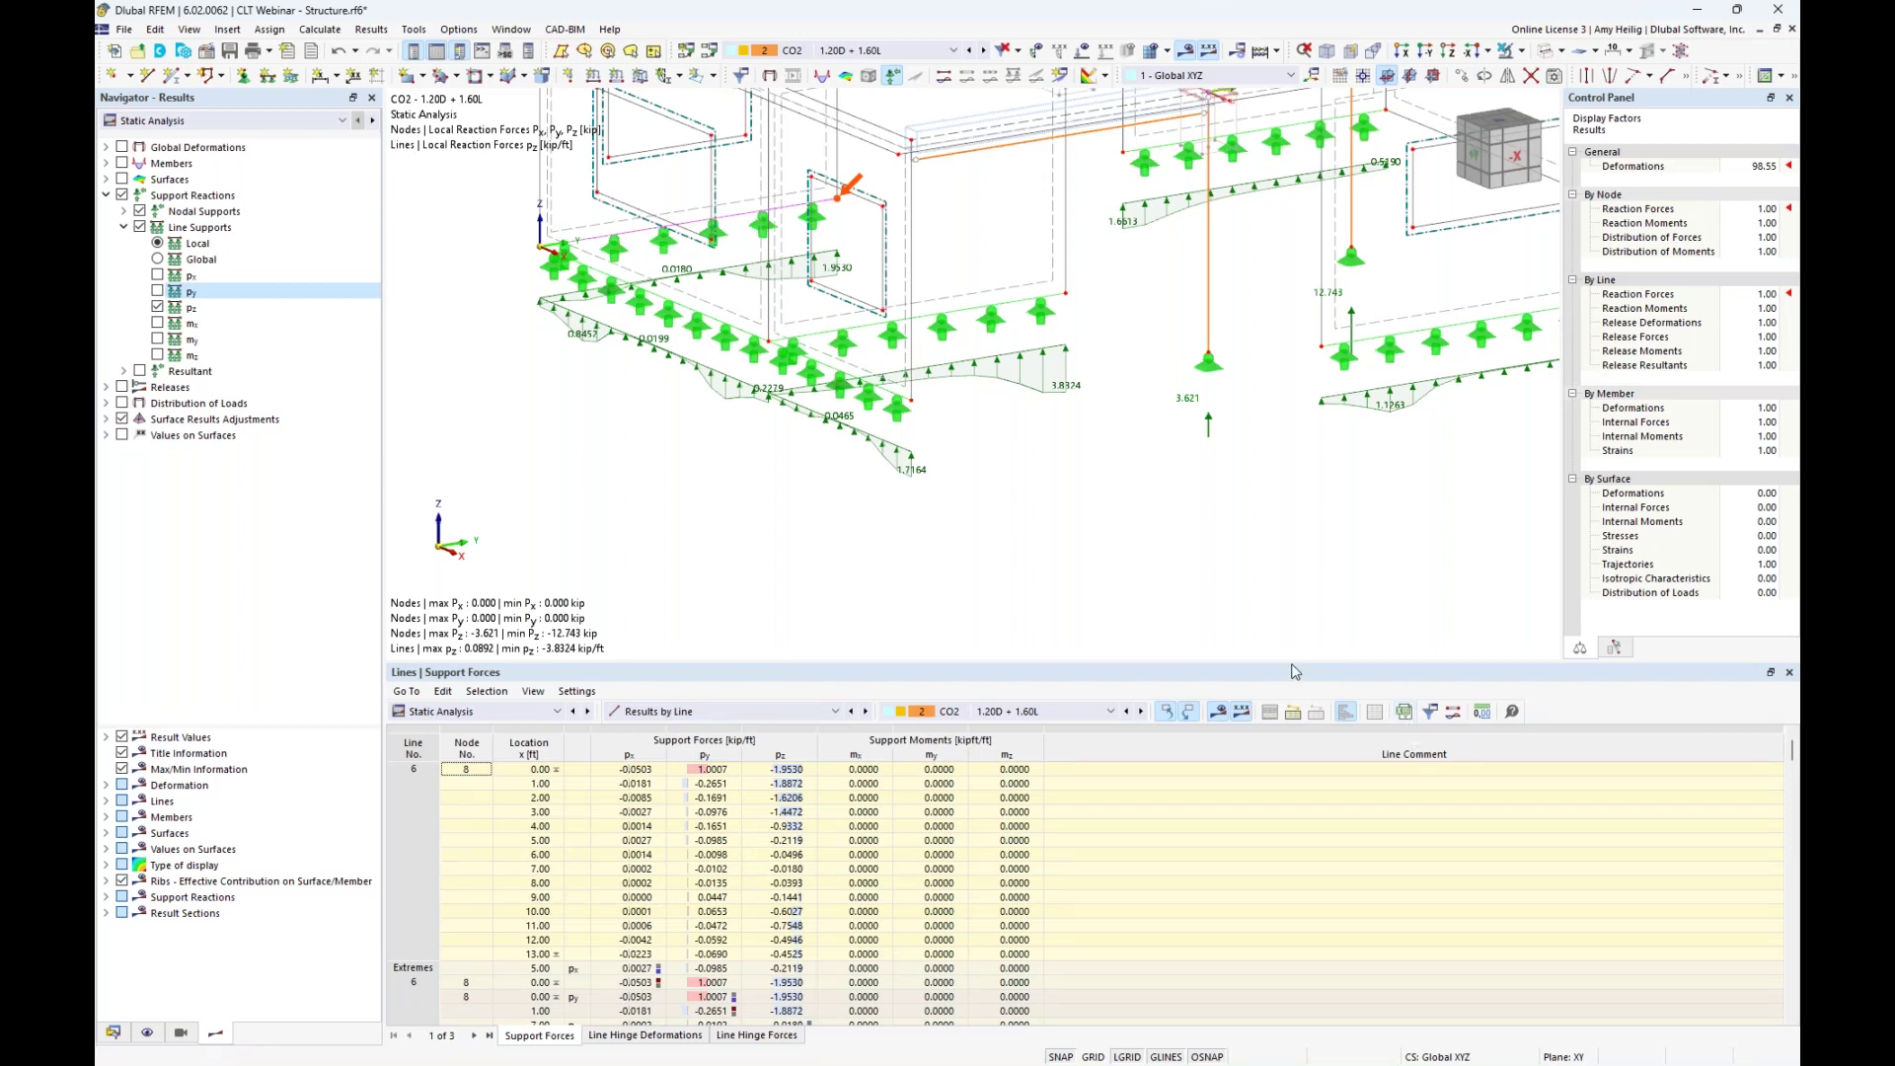
{"action": "left_click_drag", "start_coordinate": [1290, 660], "coordinate": [1291, 598]}
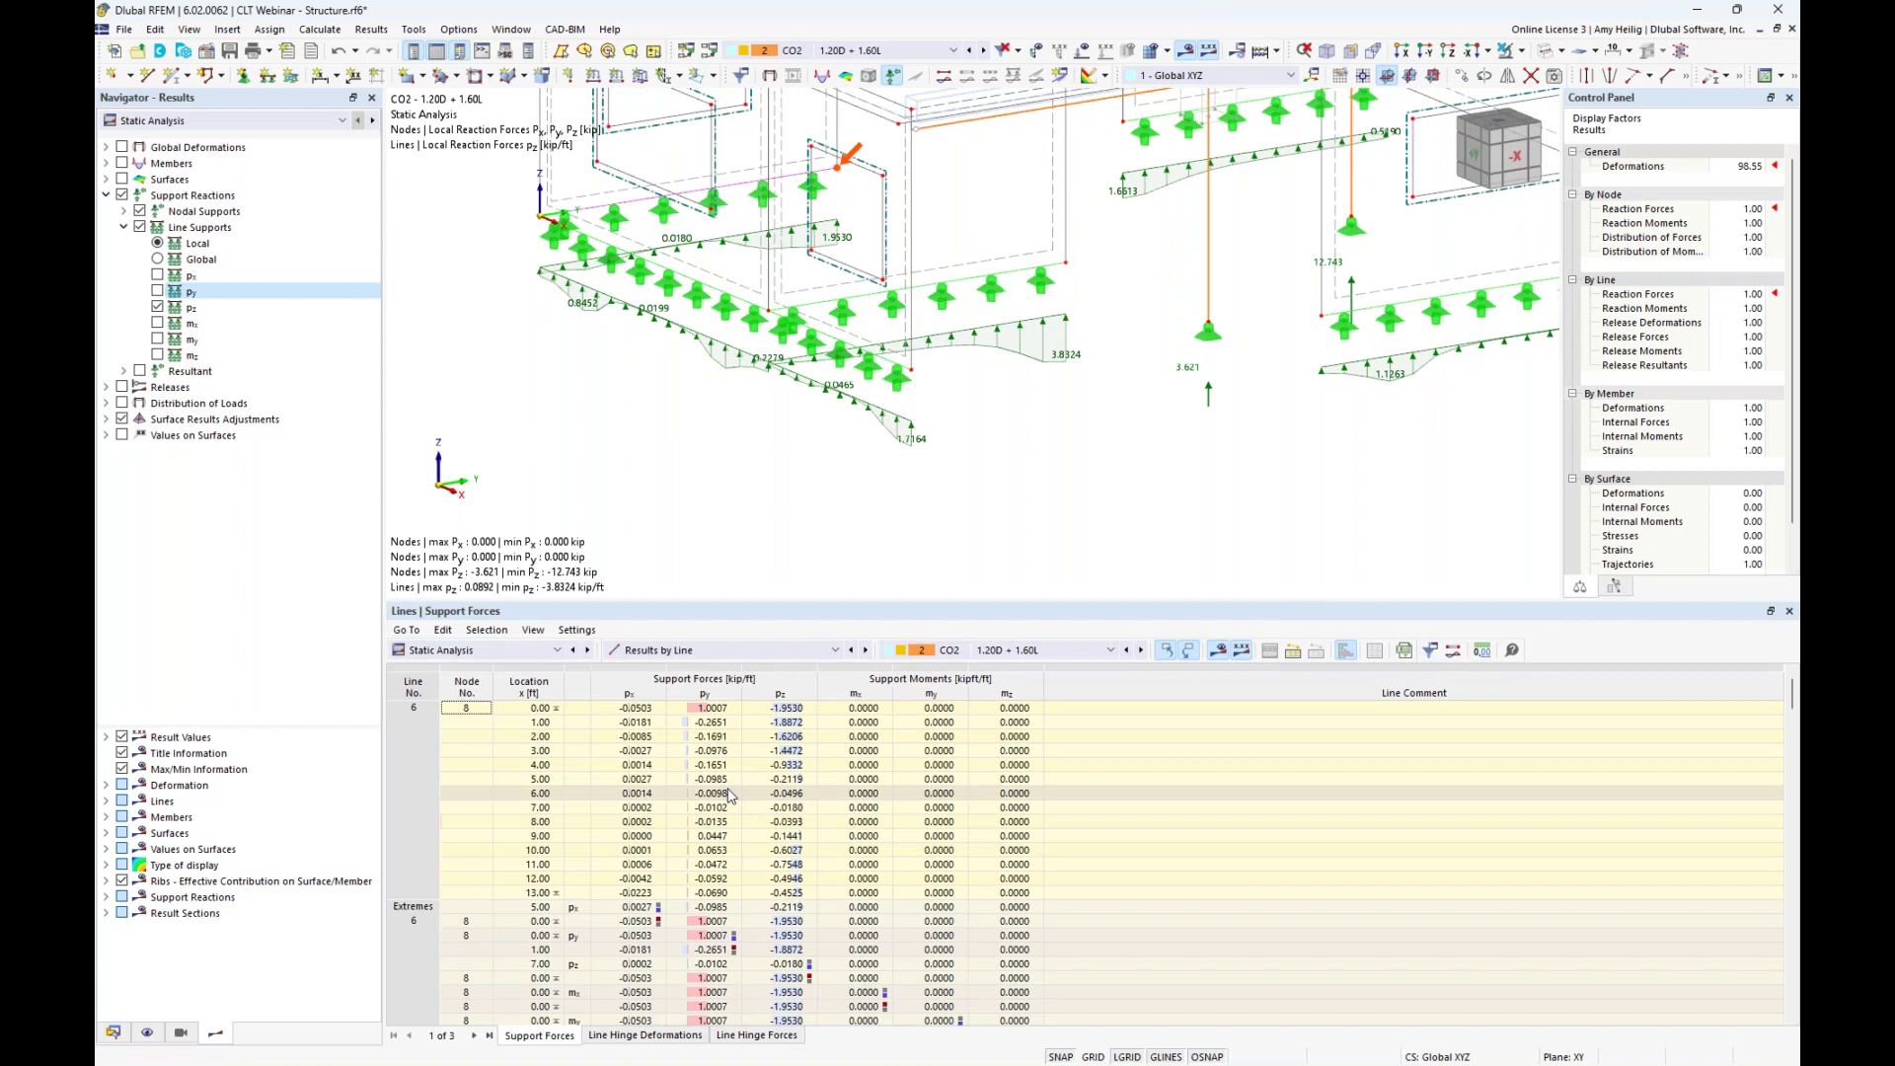
{"action": "middle_click_drag", "start_coordinate": [927, 434], "coordinate": [907, 488]}
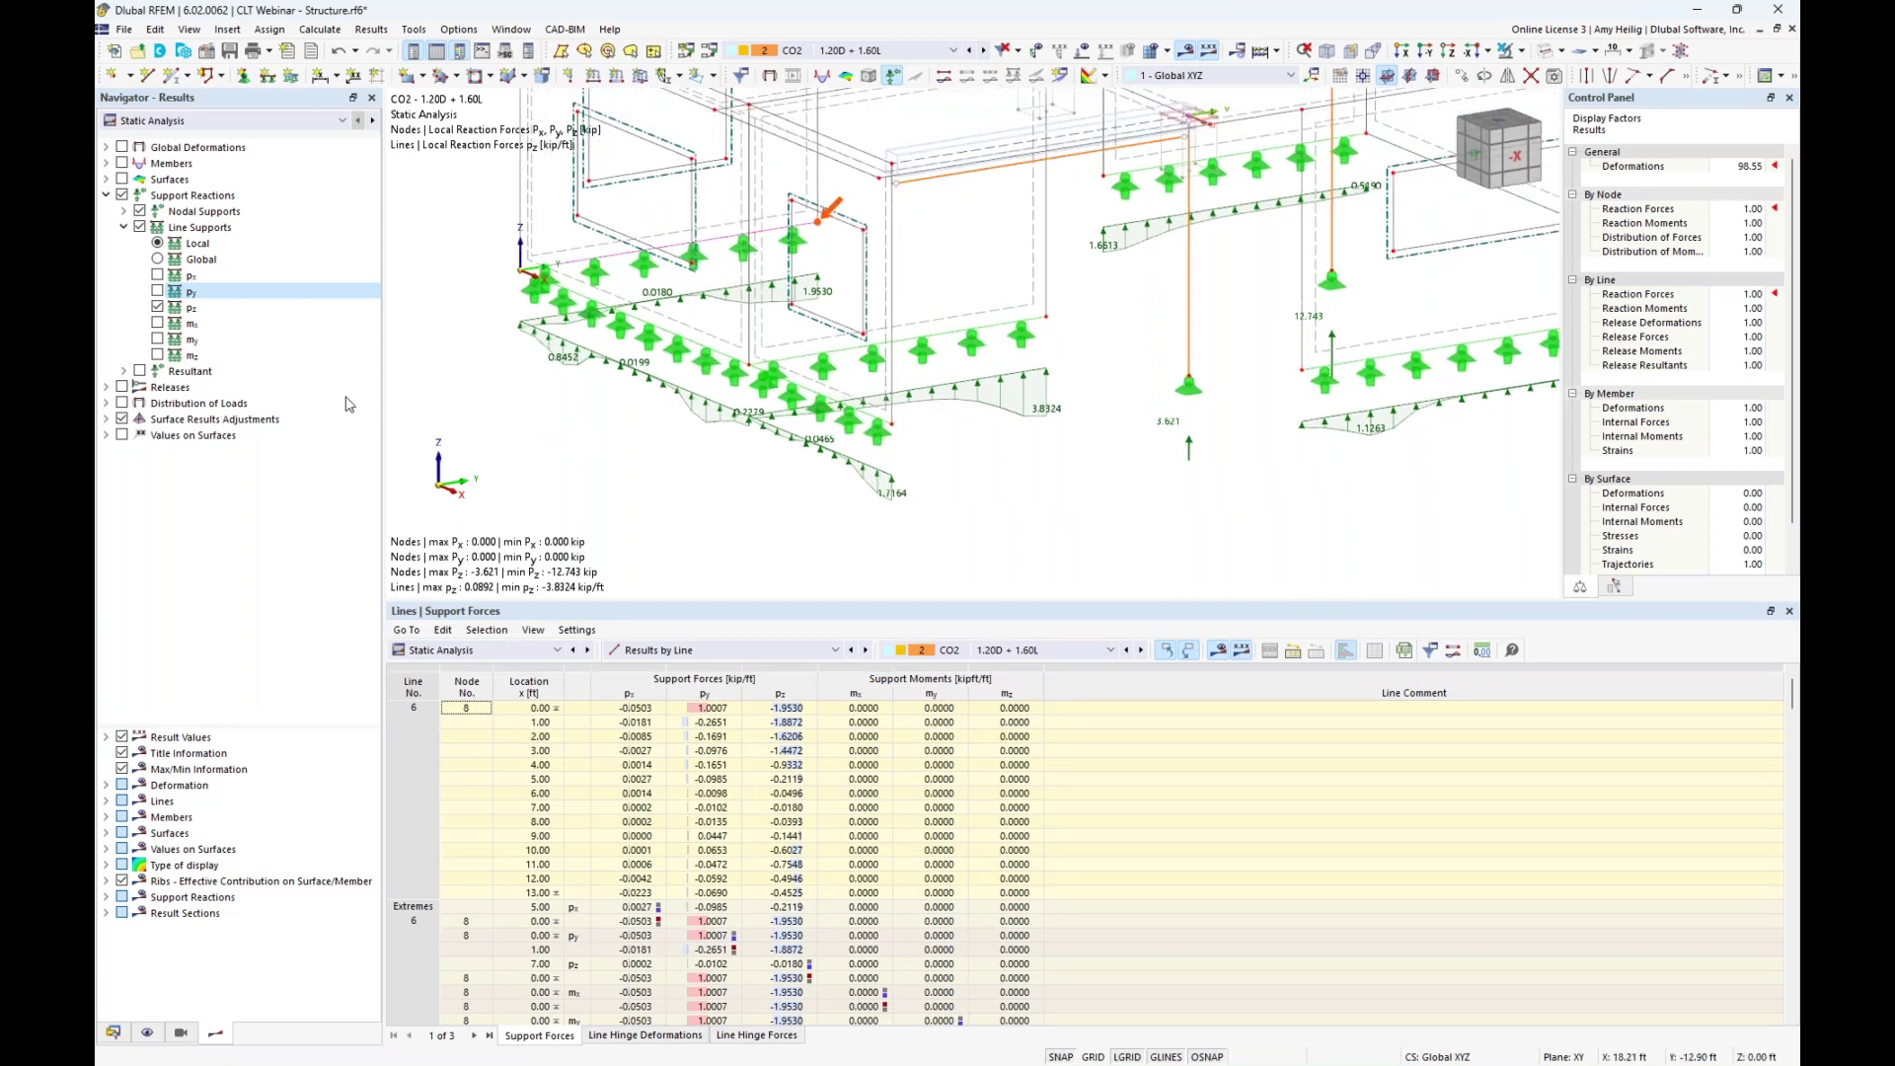
Collapse the support reactions results and hide them in the model.
{"action": "left_click", "coordinate": [123, 228]}
{"action": "left_click", "coordinate": [107, 196]}
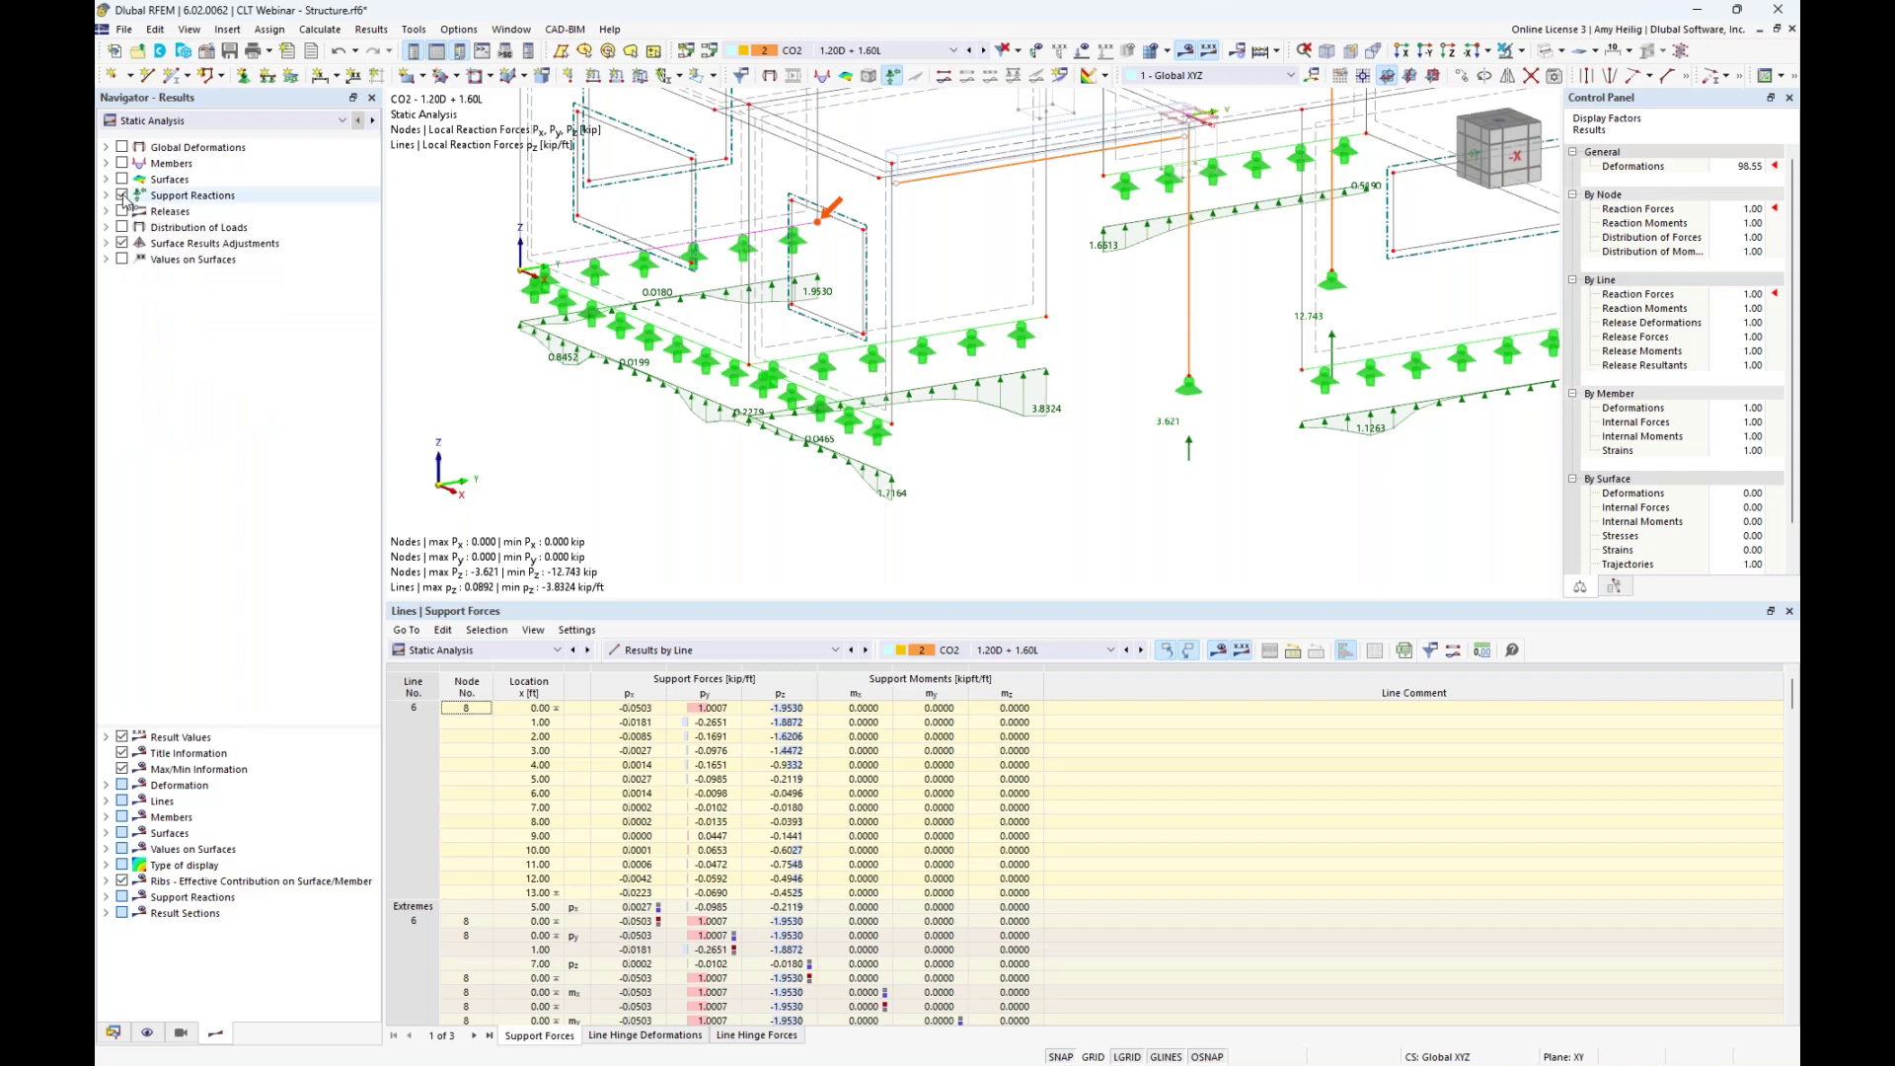
{"action": "left_click", "coordinate": [121, 195]}
Turn on the release results and display the line hinge forces n, inspecting them along the interior beam line.
{"action": "left_click", "coordinate": [121, 212]}
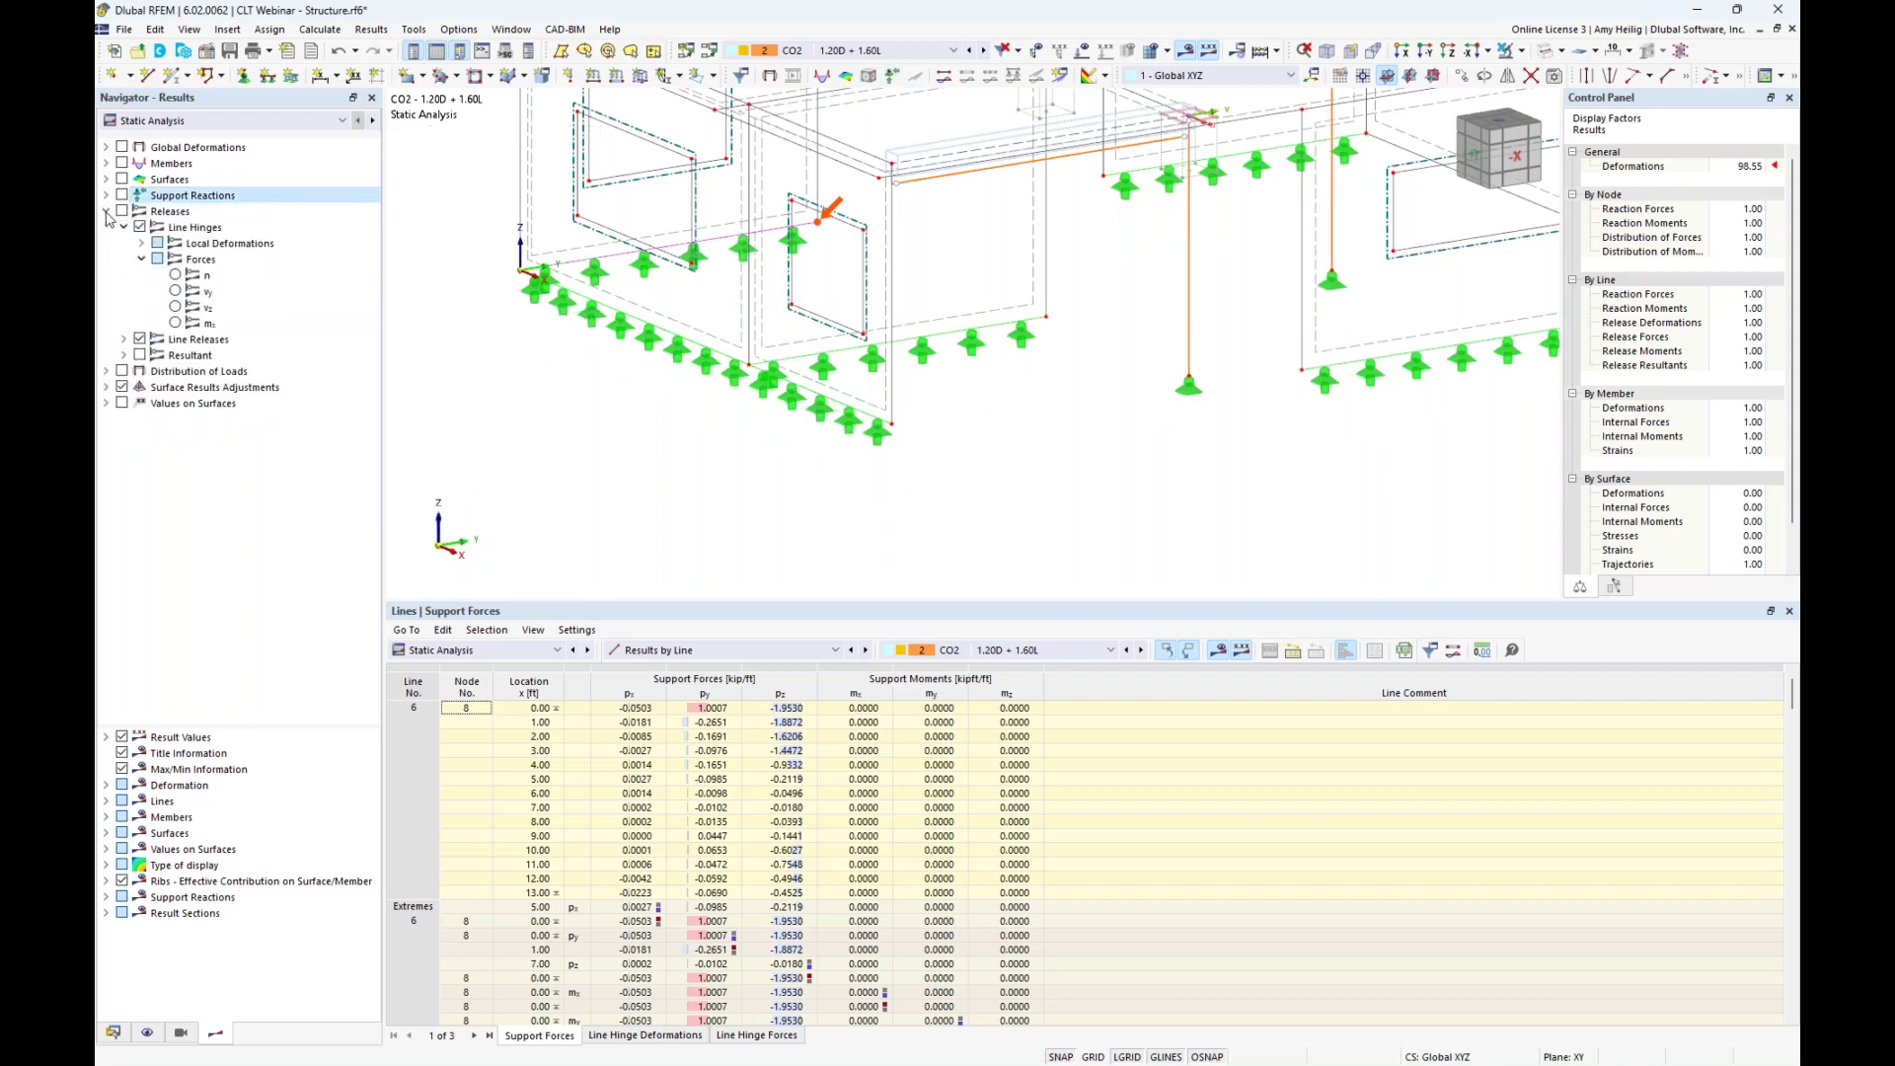
{"action": "left_click", "coordinate": [123, 214]}
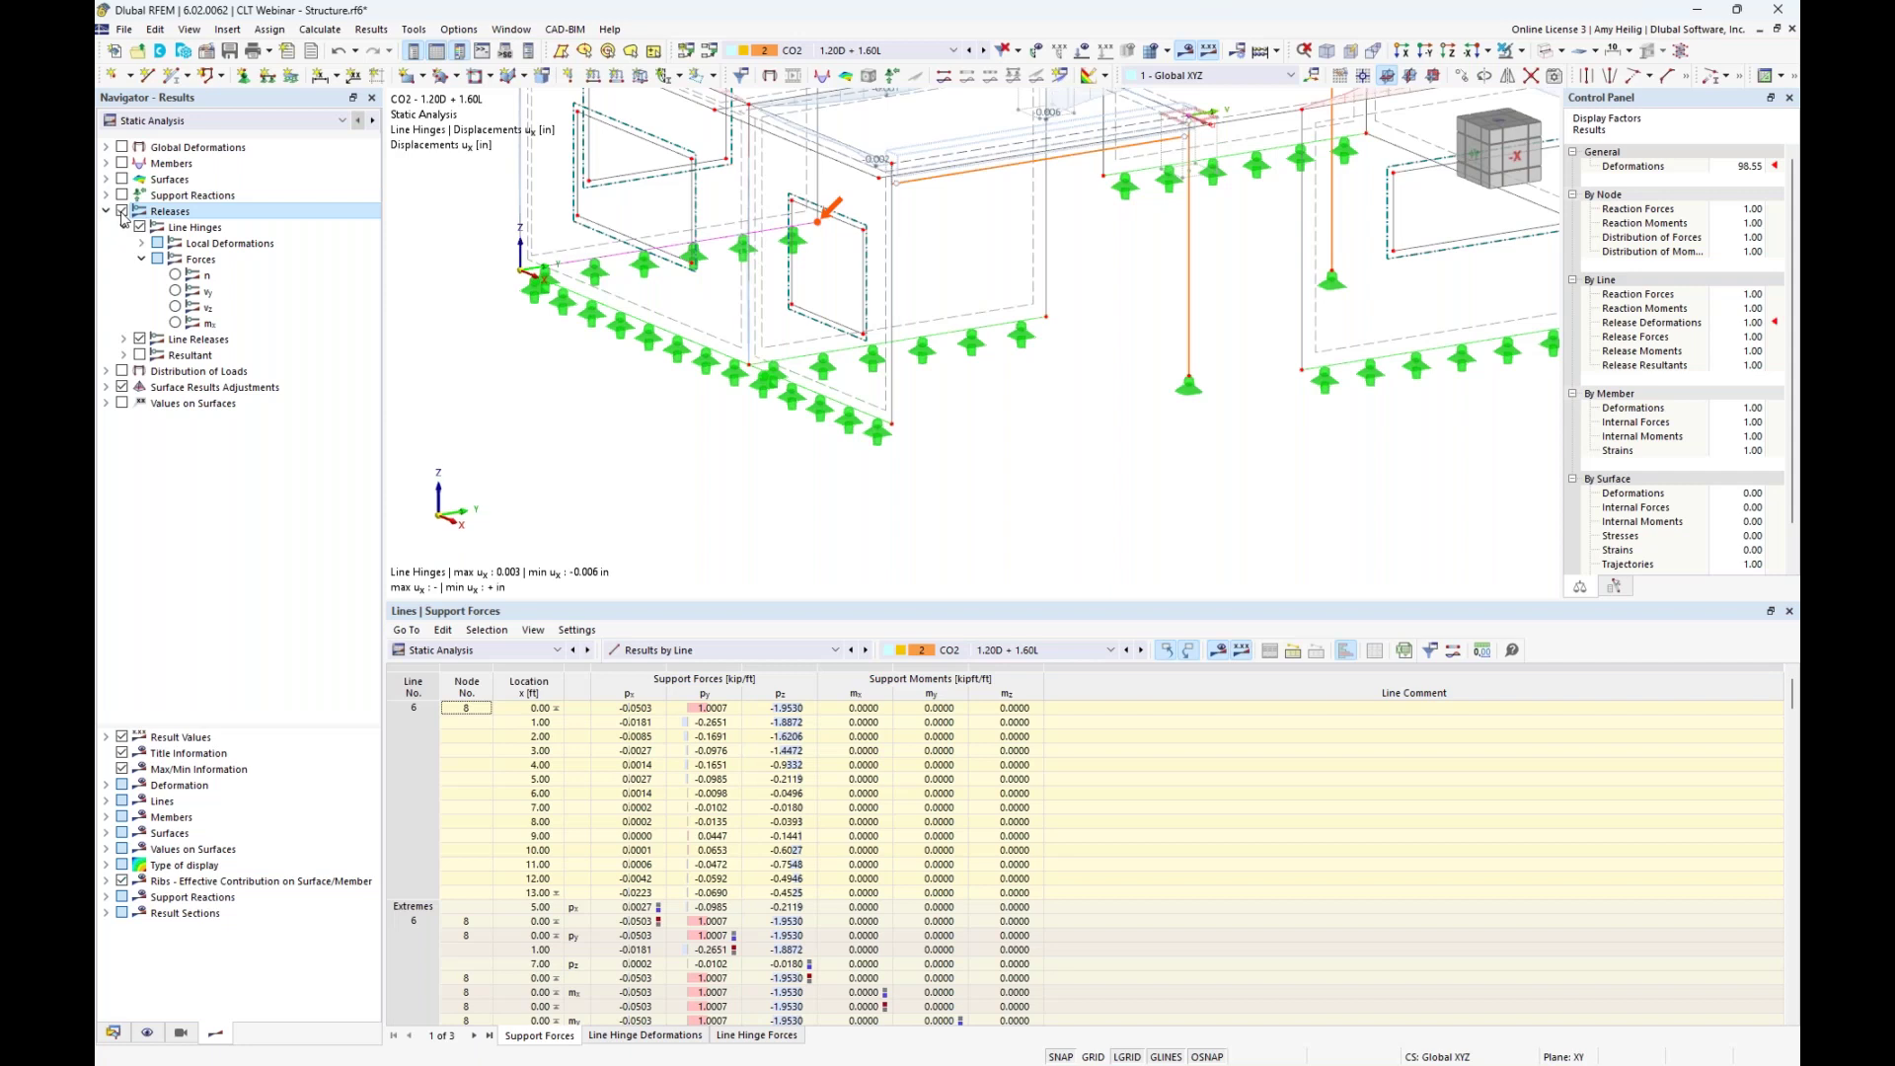
{"action": "middle_click_drag", "start_coordinate": [1078, 402], "coordinate": [1036, 569]}
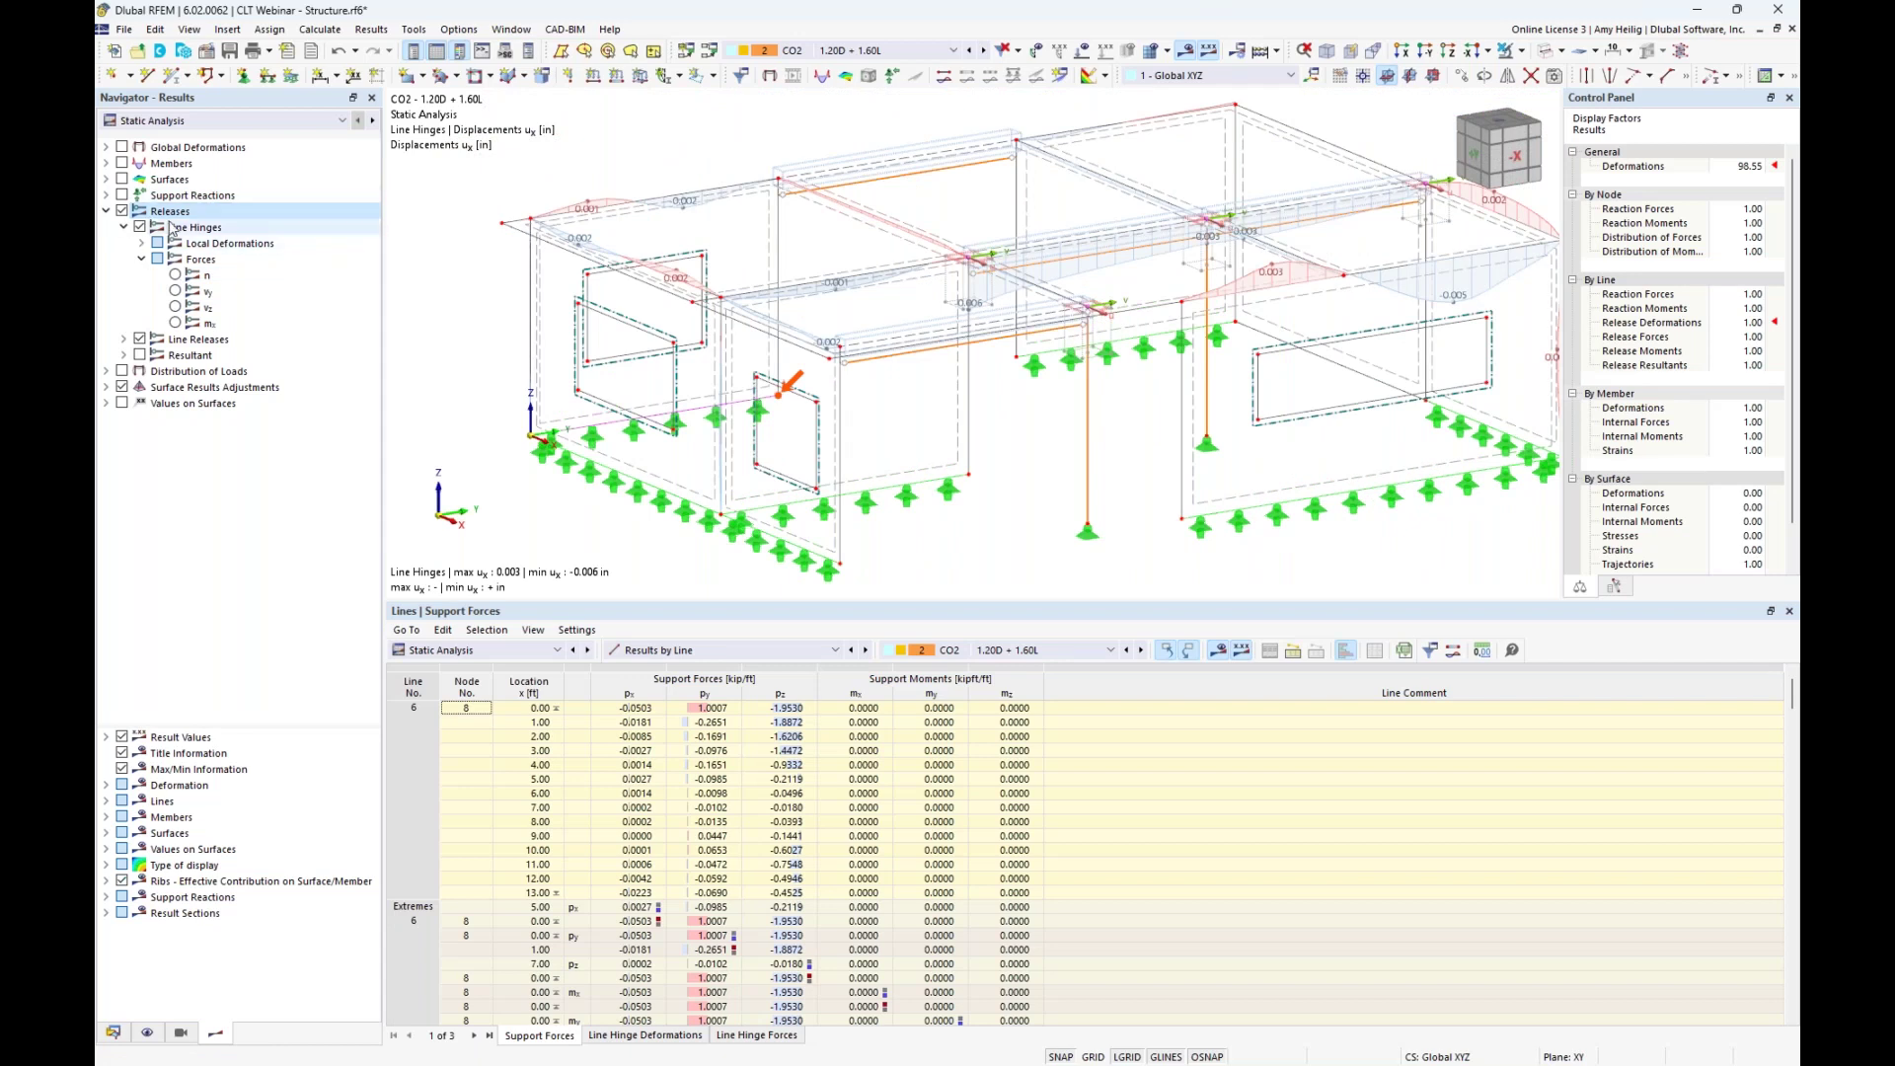
{"action": "left_click", "coordinate": [176, 276]}
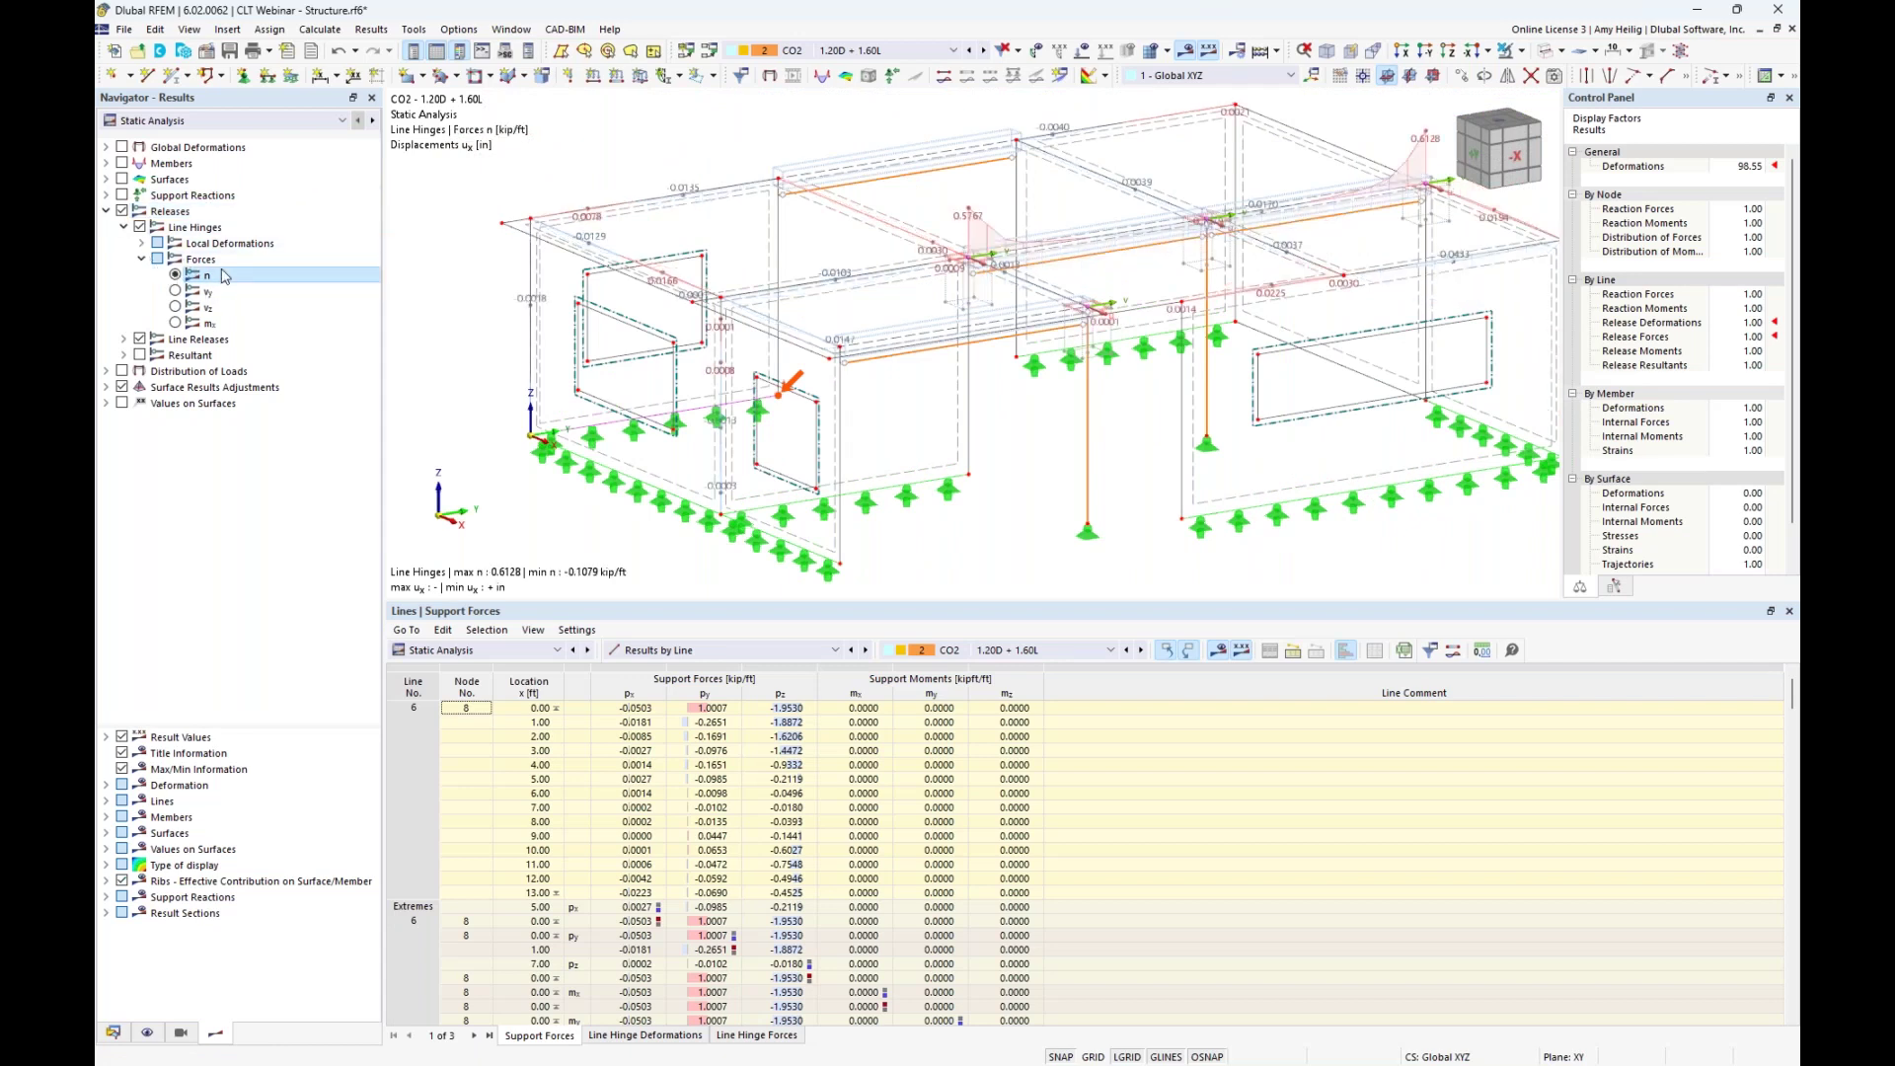
{"action": "scroll", "coordinate": [1053, 316], "scroll_direction": "up", "scroll_amount": 5}
{"action": "scroll", "coordinate": [1054, 316], "scroll_direction": "up", "scroll_amount": 2}
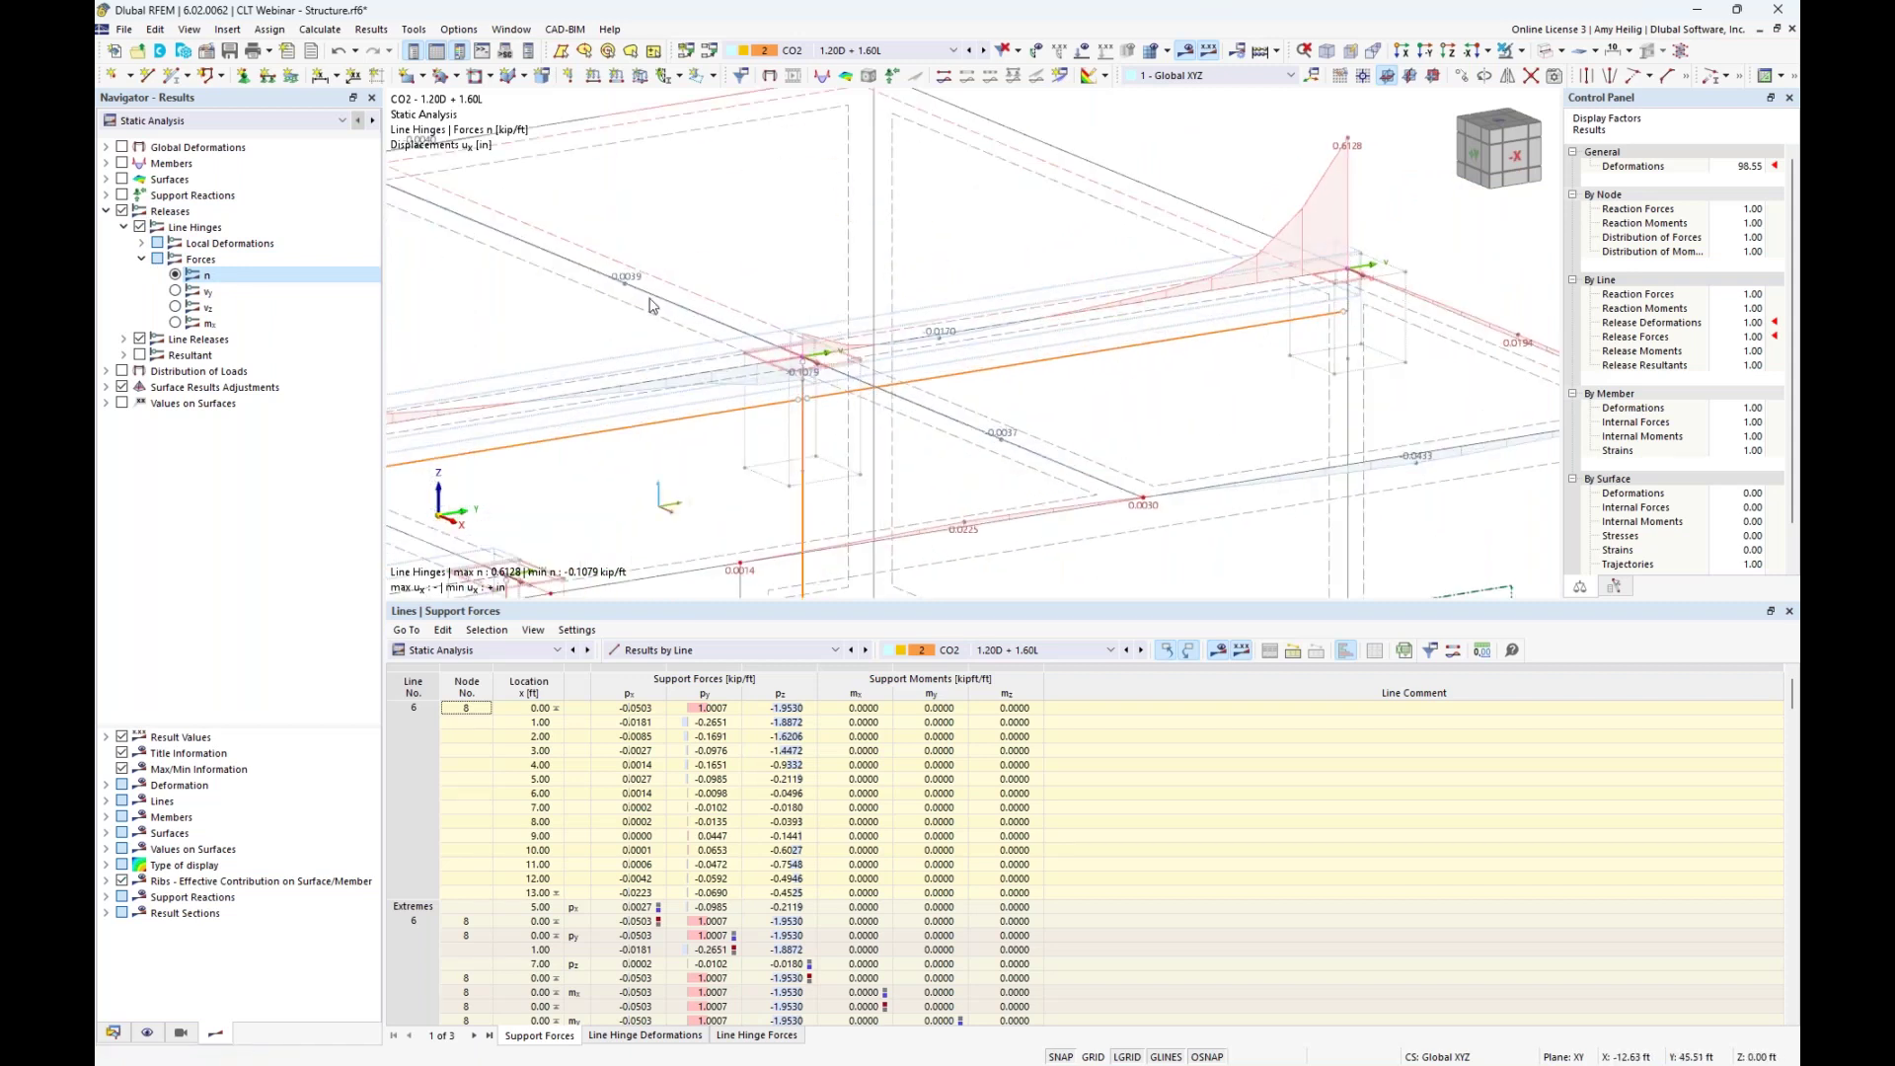
Turn on the display of line hinges in the model and open the result diagrams for the line hinge along the interior beam.
{"action": "left_click", "coordinate": [146, 1032]}
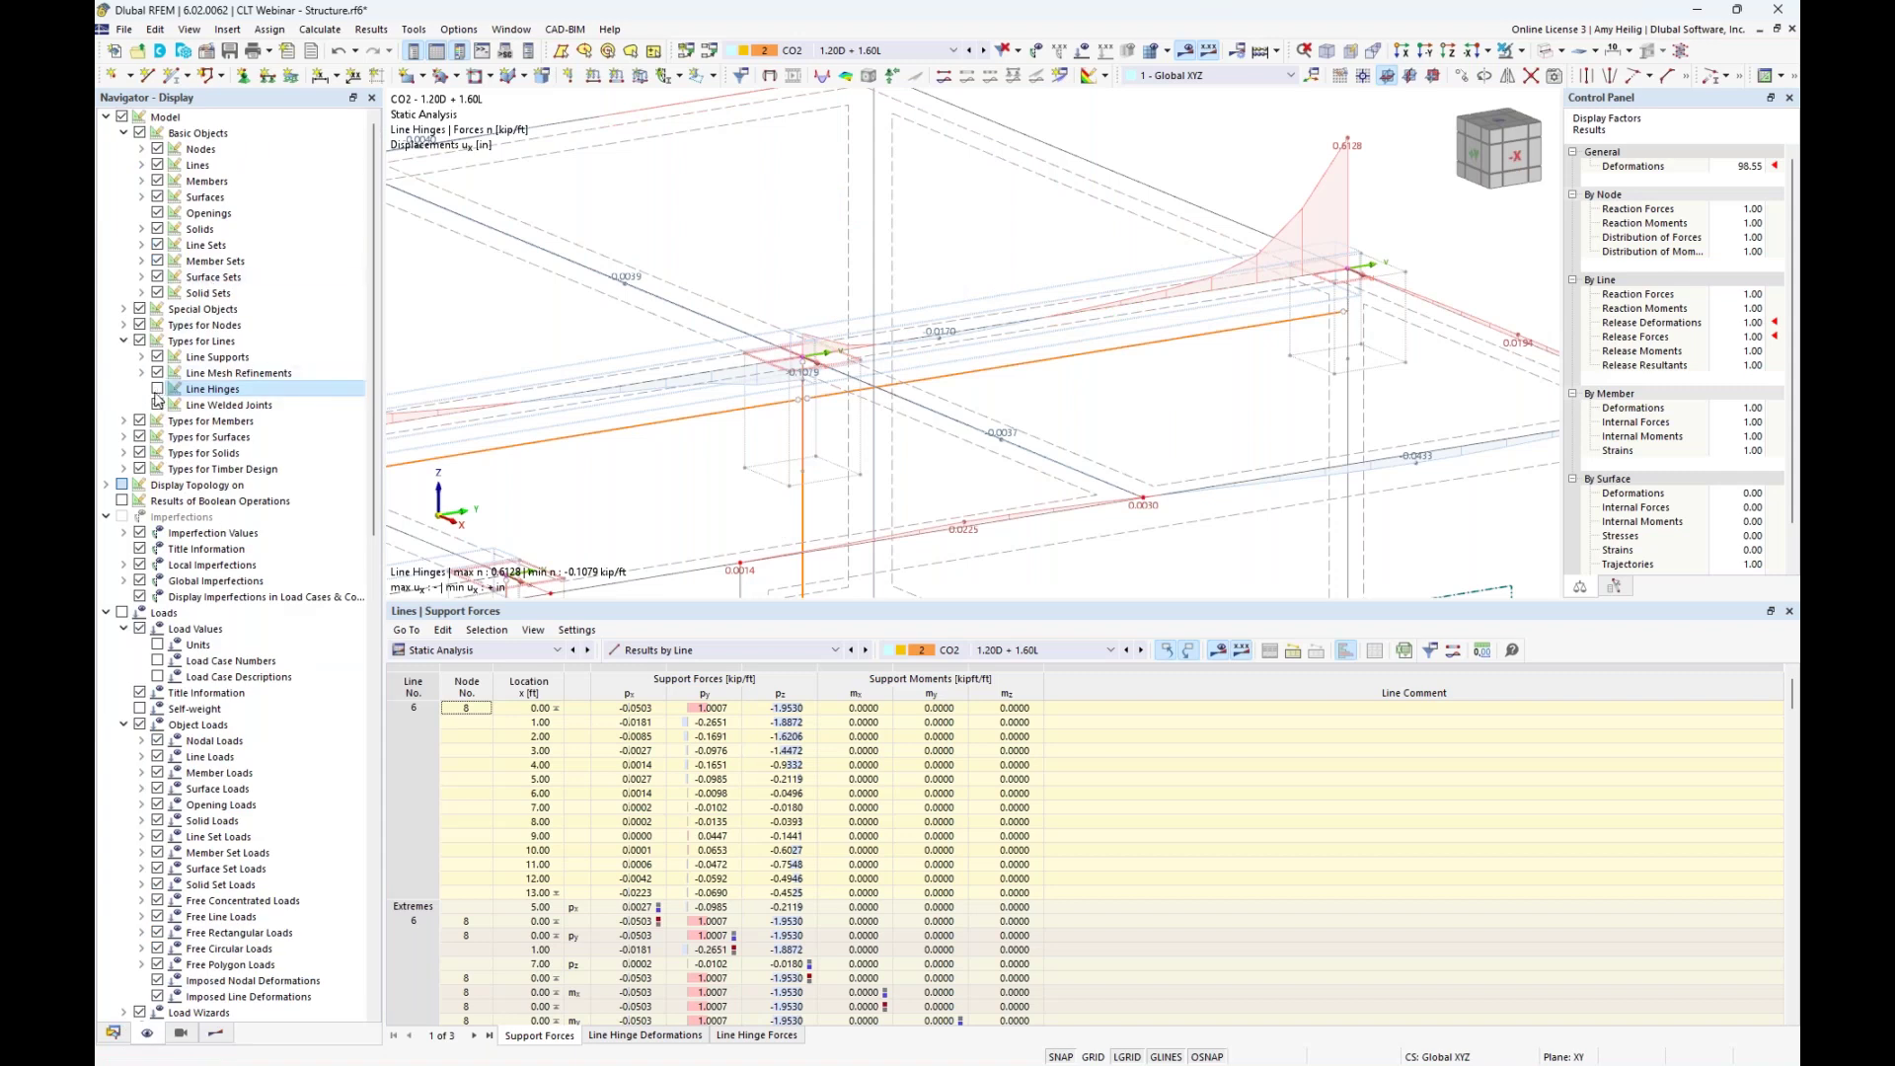
{"action": "scroll", "coordinate": [1115, 291], "scroll_direction": "up", "scroll_amount": 2}
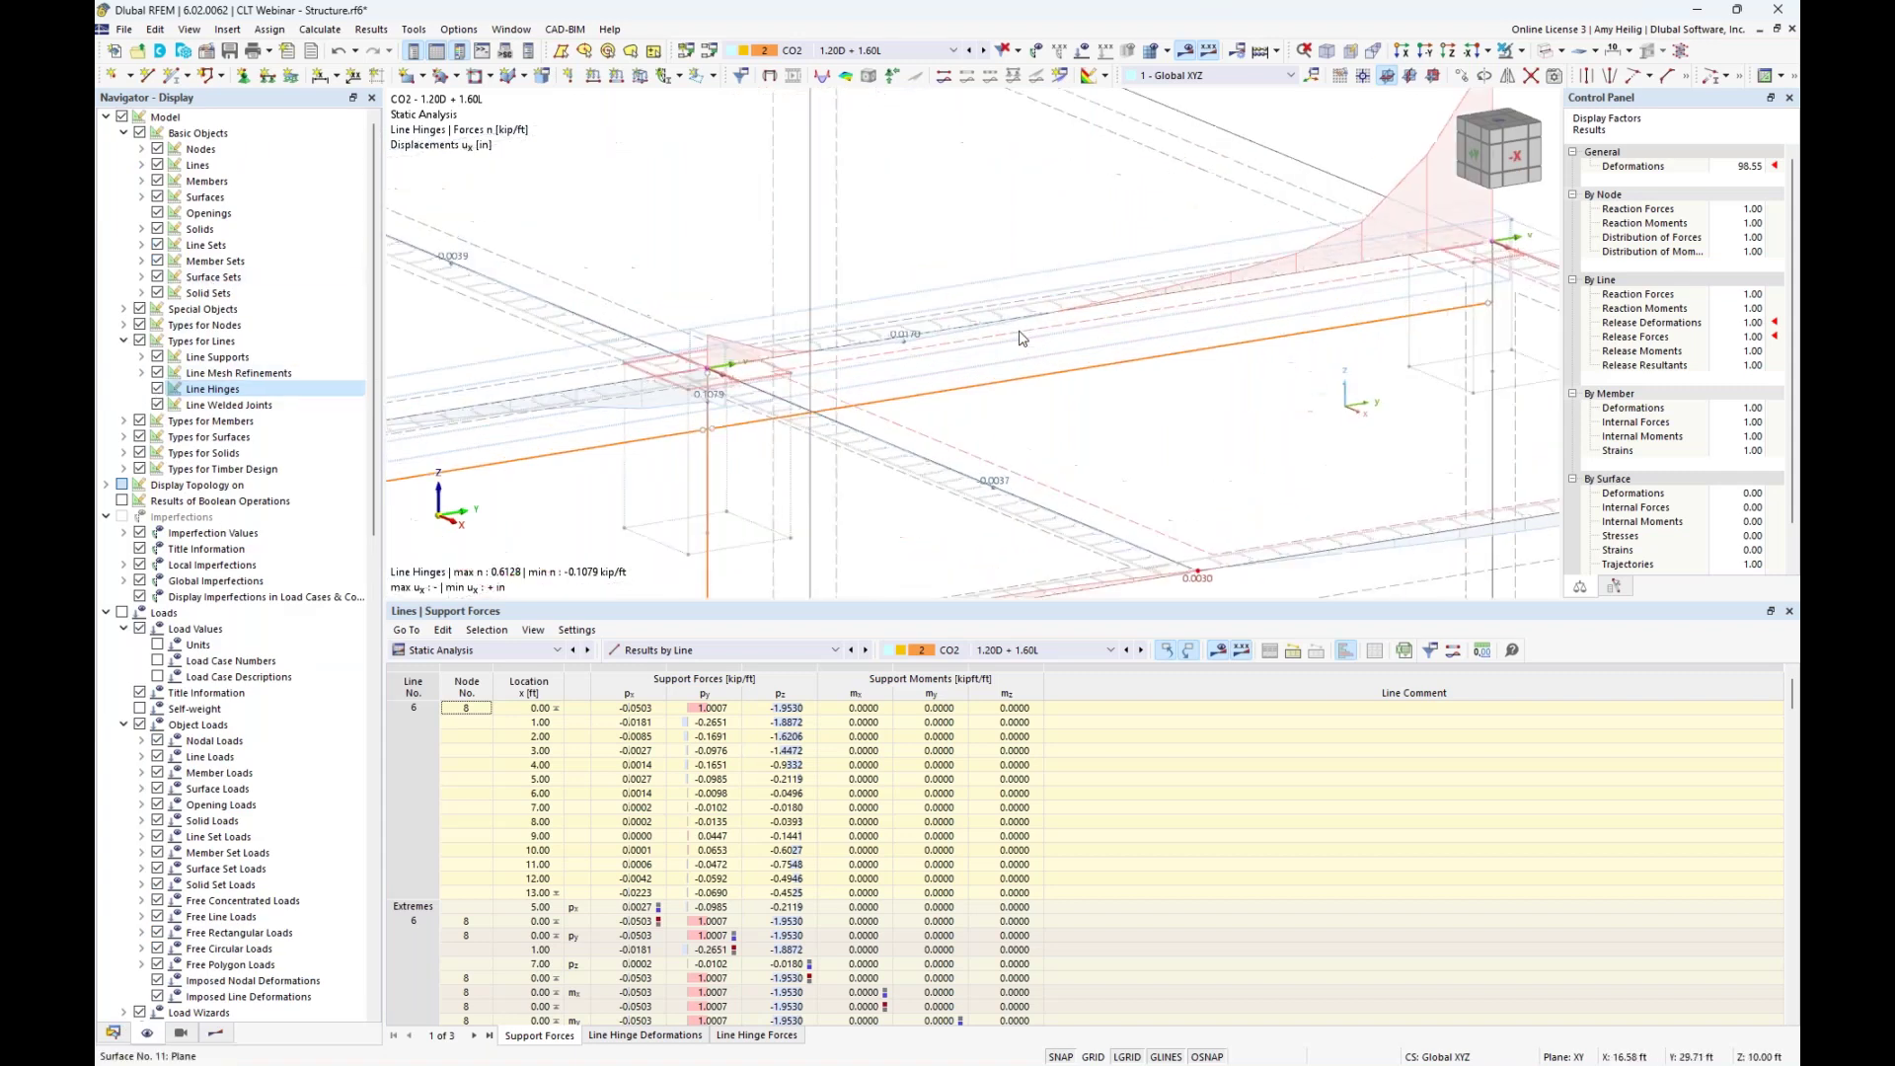
{"action": "middle_click_drag", "start_coordinate": [1083, 426], "coordinate": [1026, 472]}
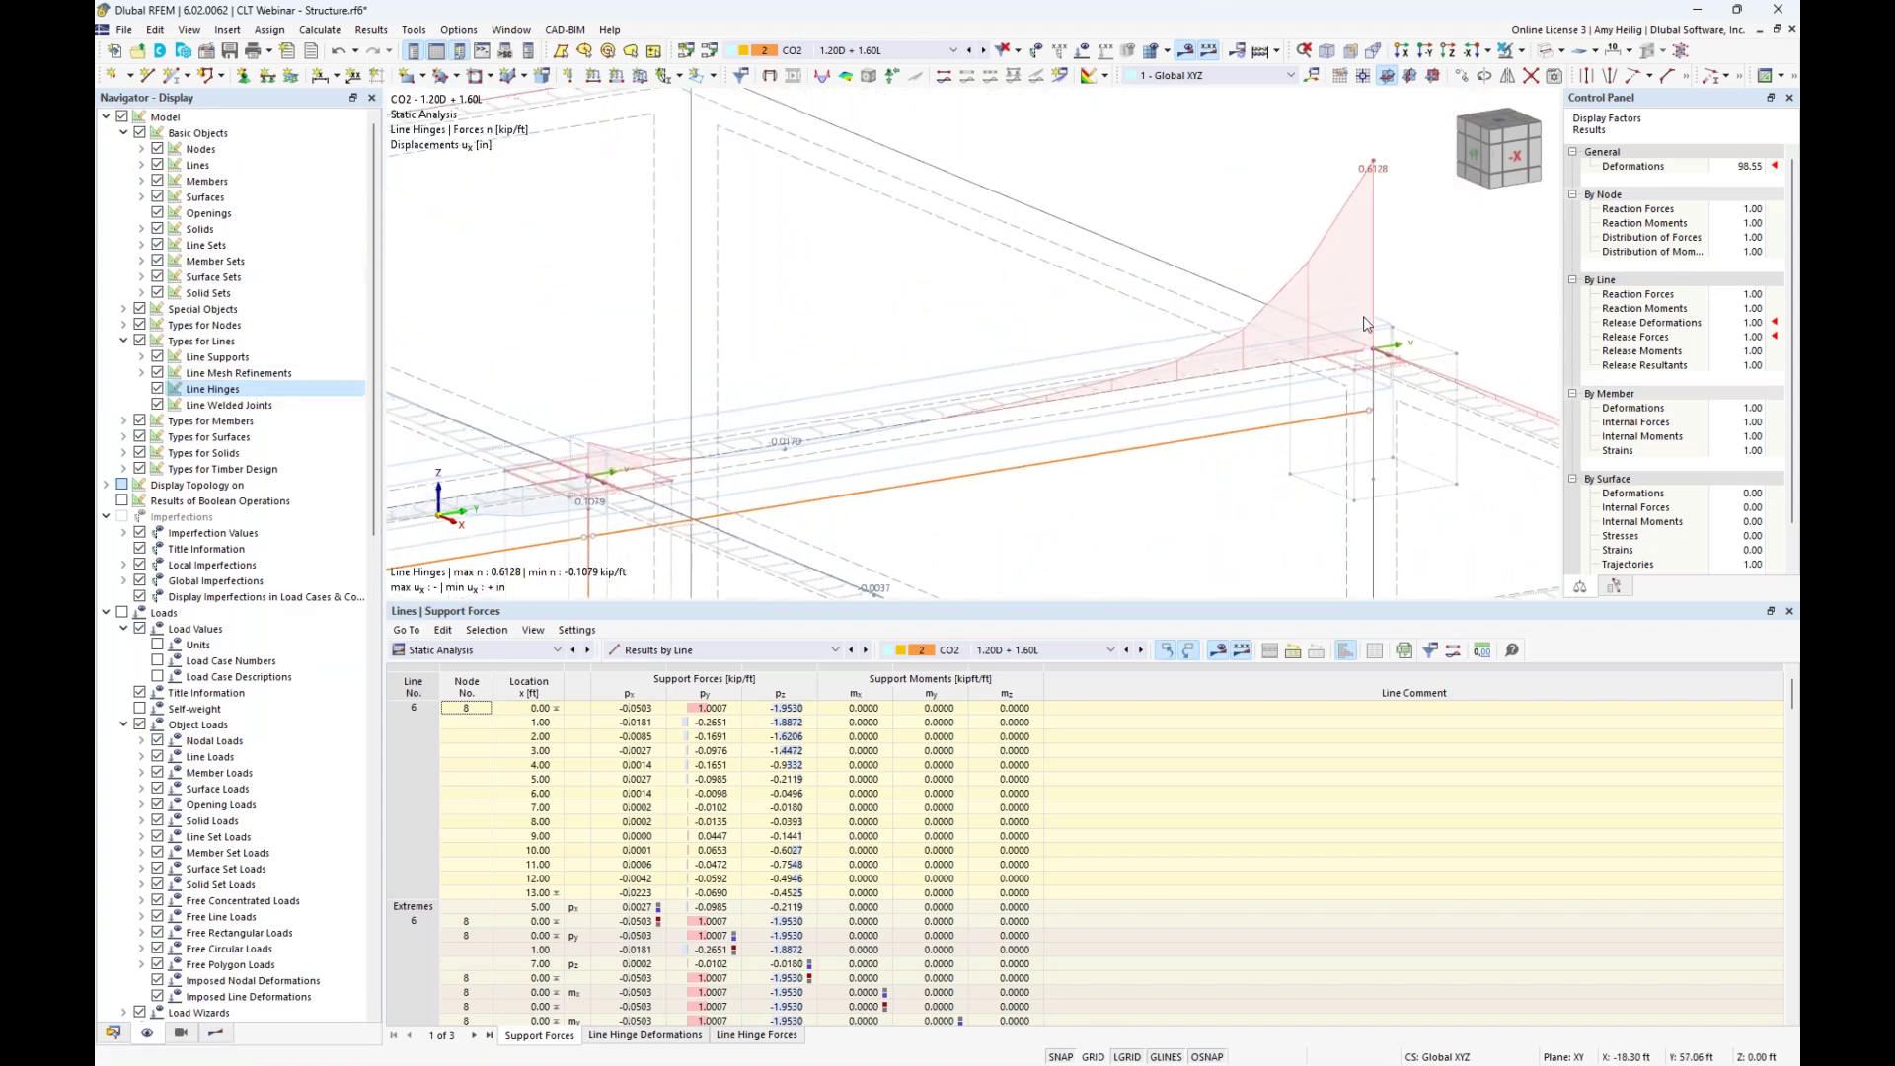
{"action": "right_click", "coordinate": [975, 411]}
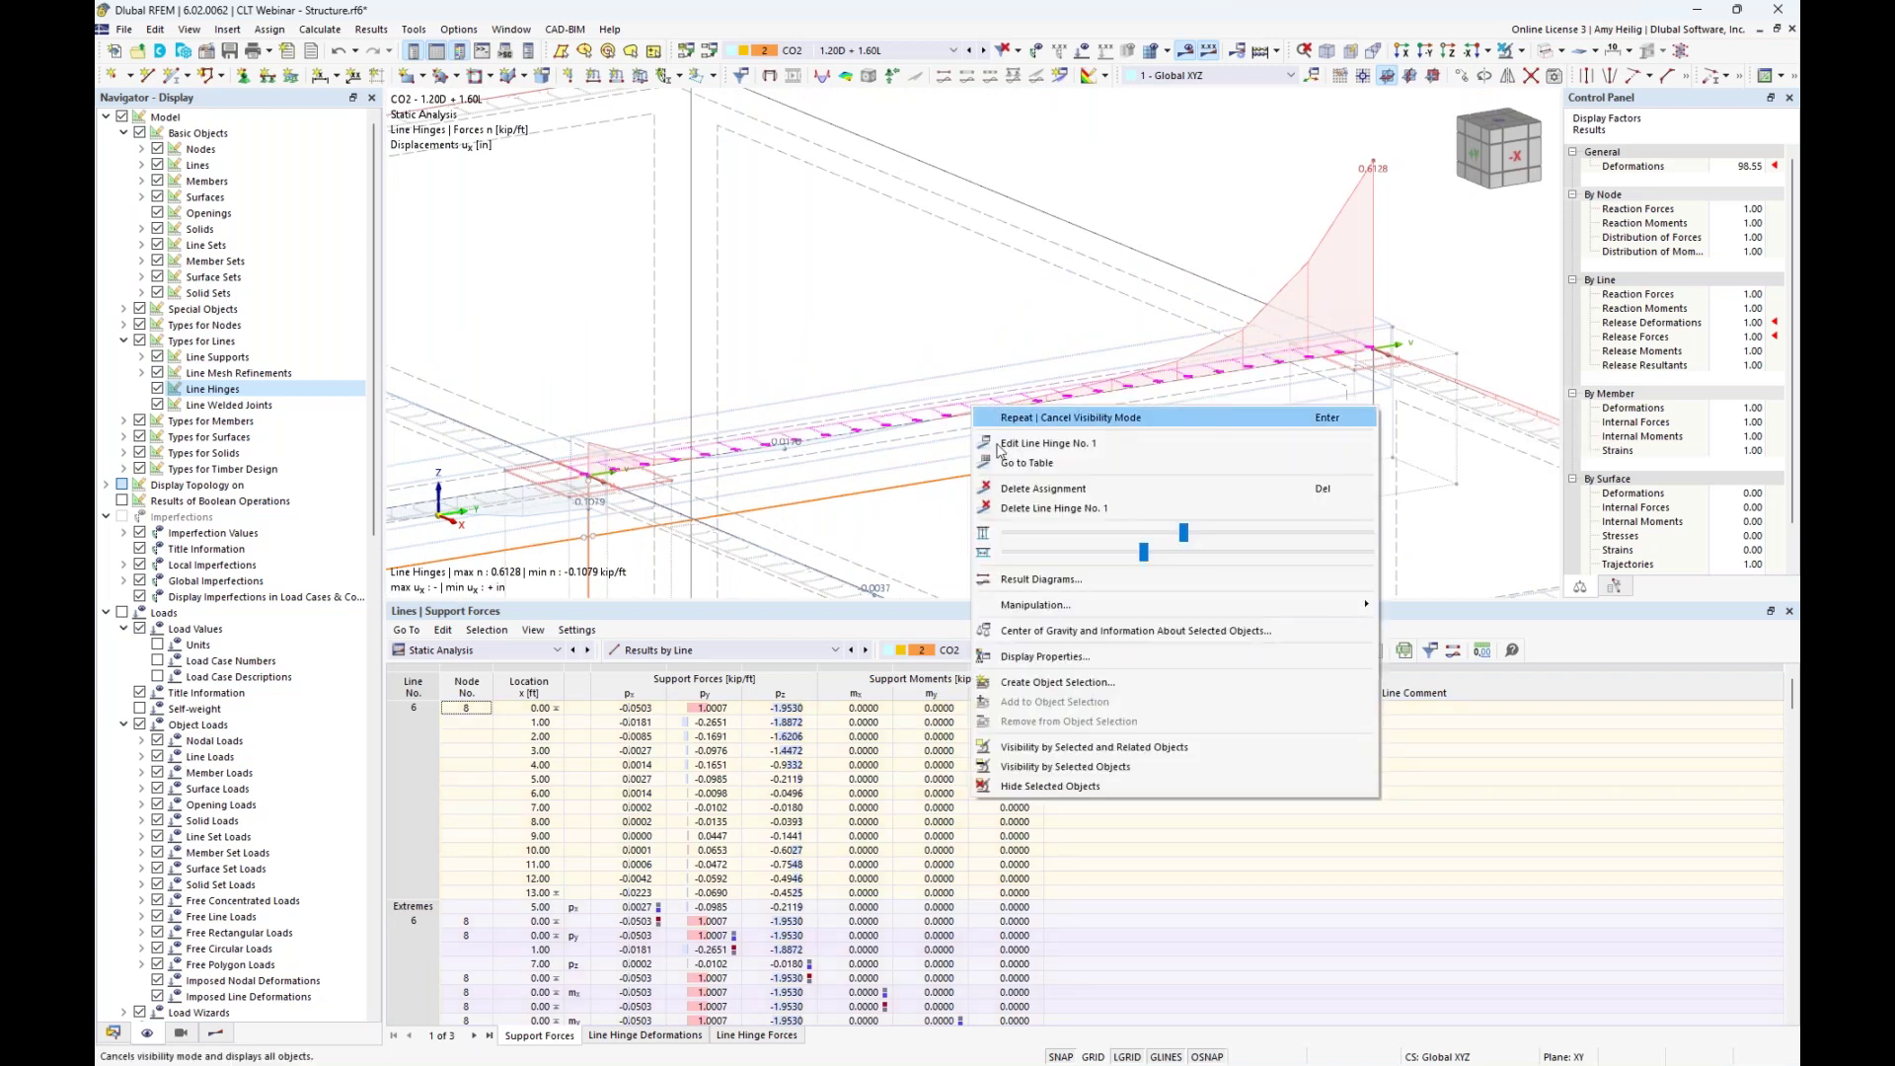
{"action": "left_click", "coordinate": [1035, 580]}
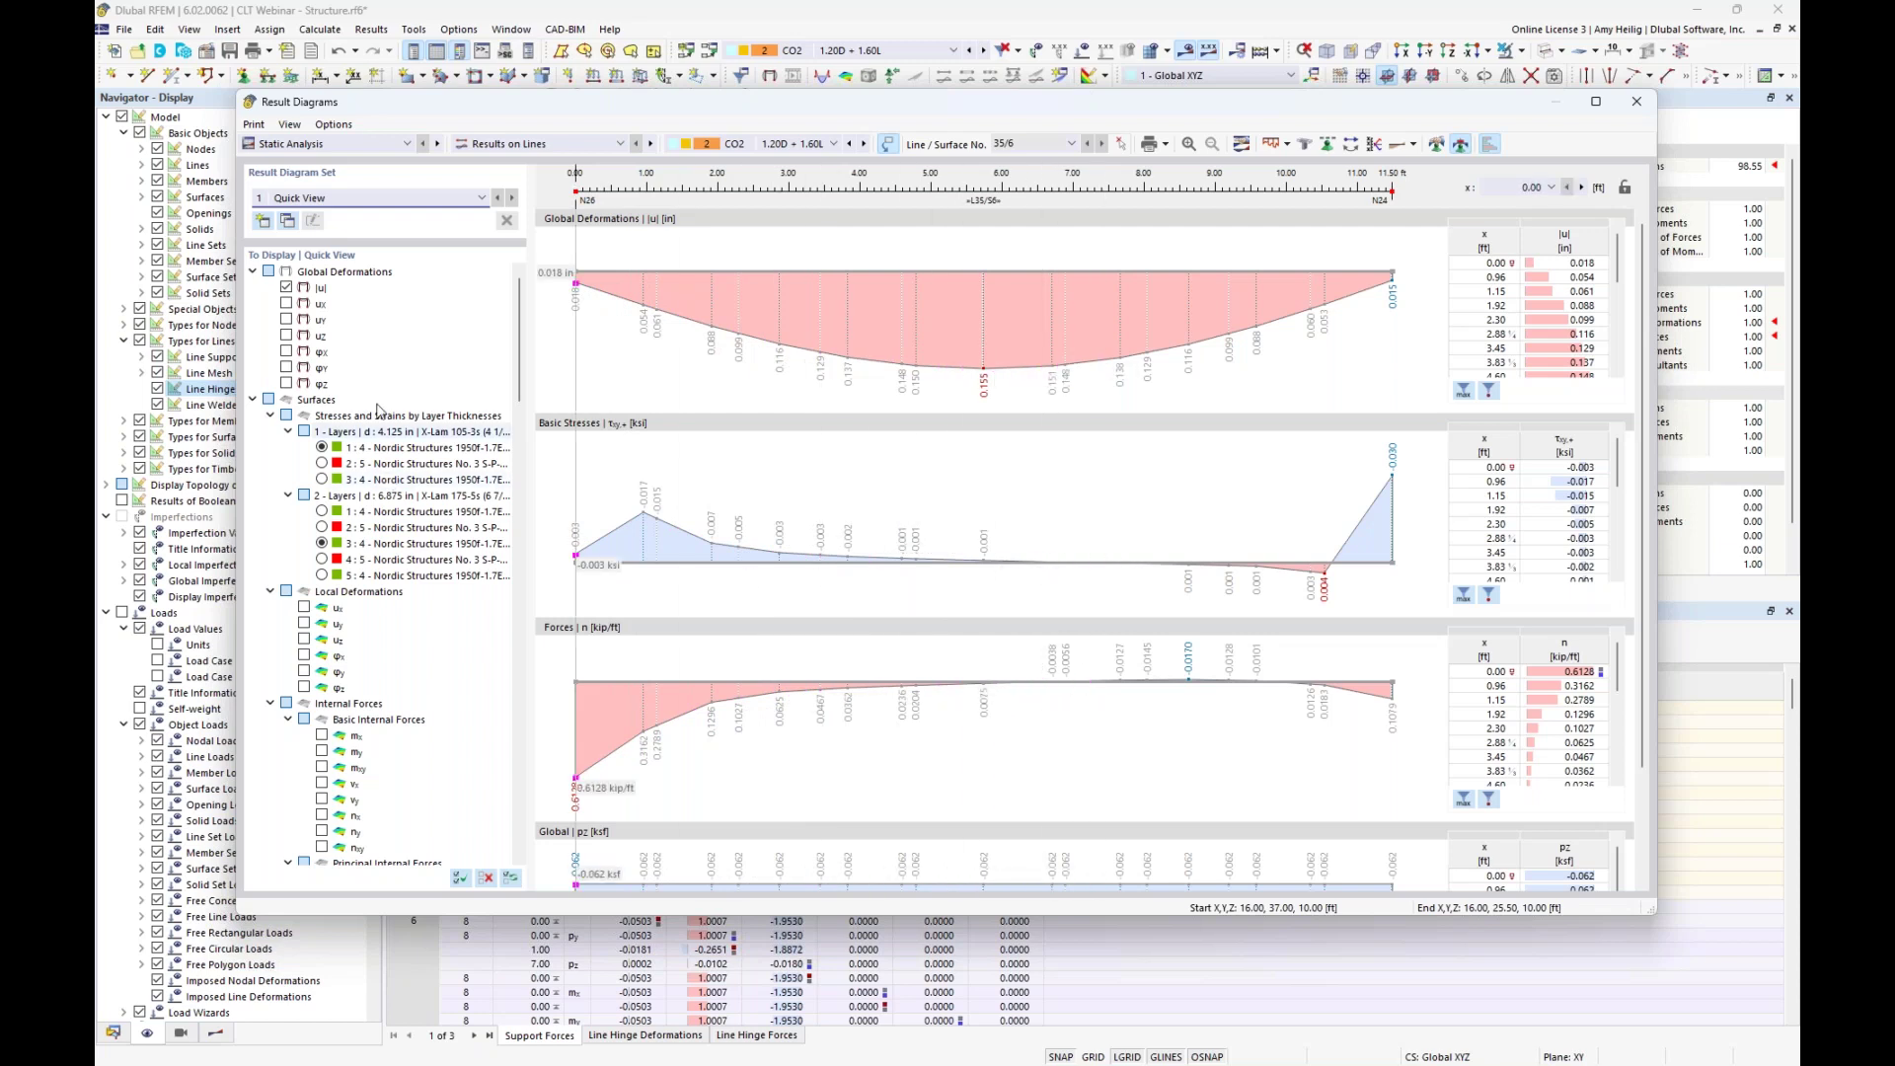
Clear all displayed results in the result diagrams and show only the line hinge force n.
{"action": "scroll", "coordinate": [375, 493], "scroll_direction": "down", "scroll_amount": 12}
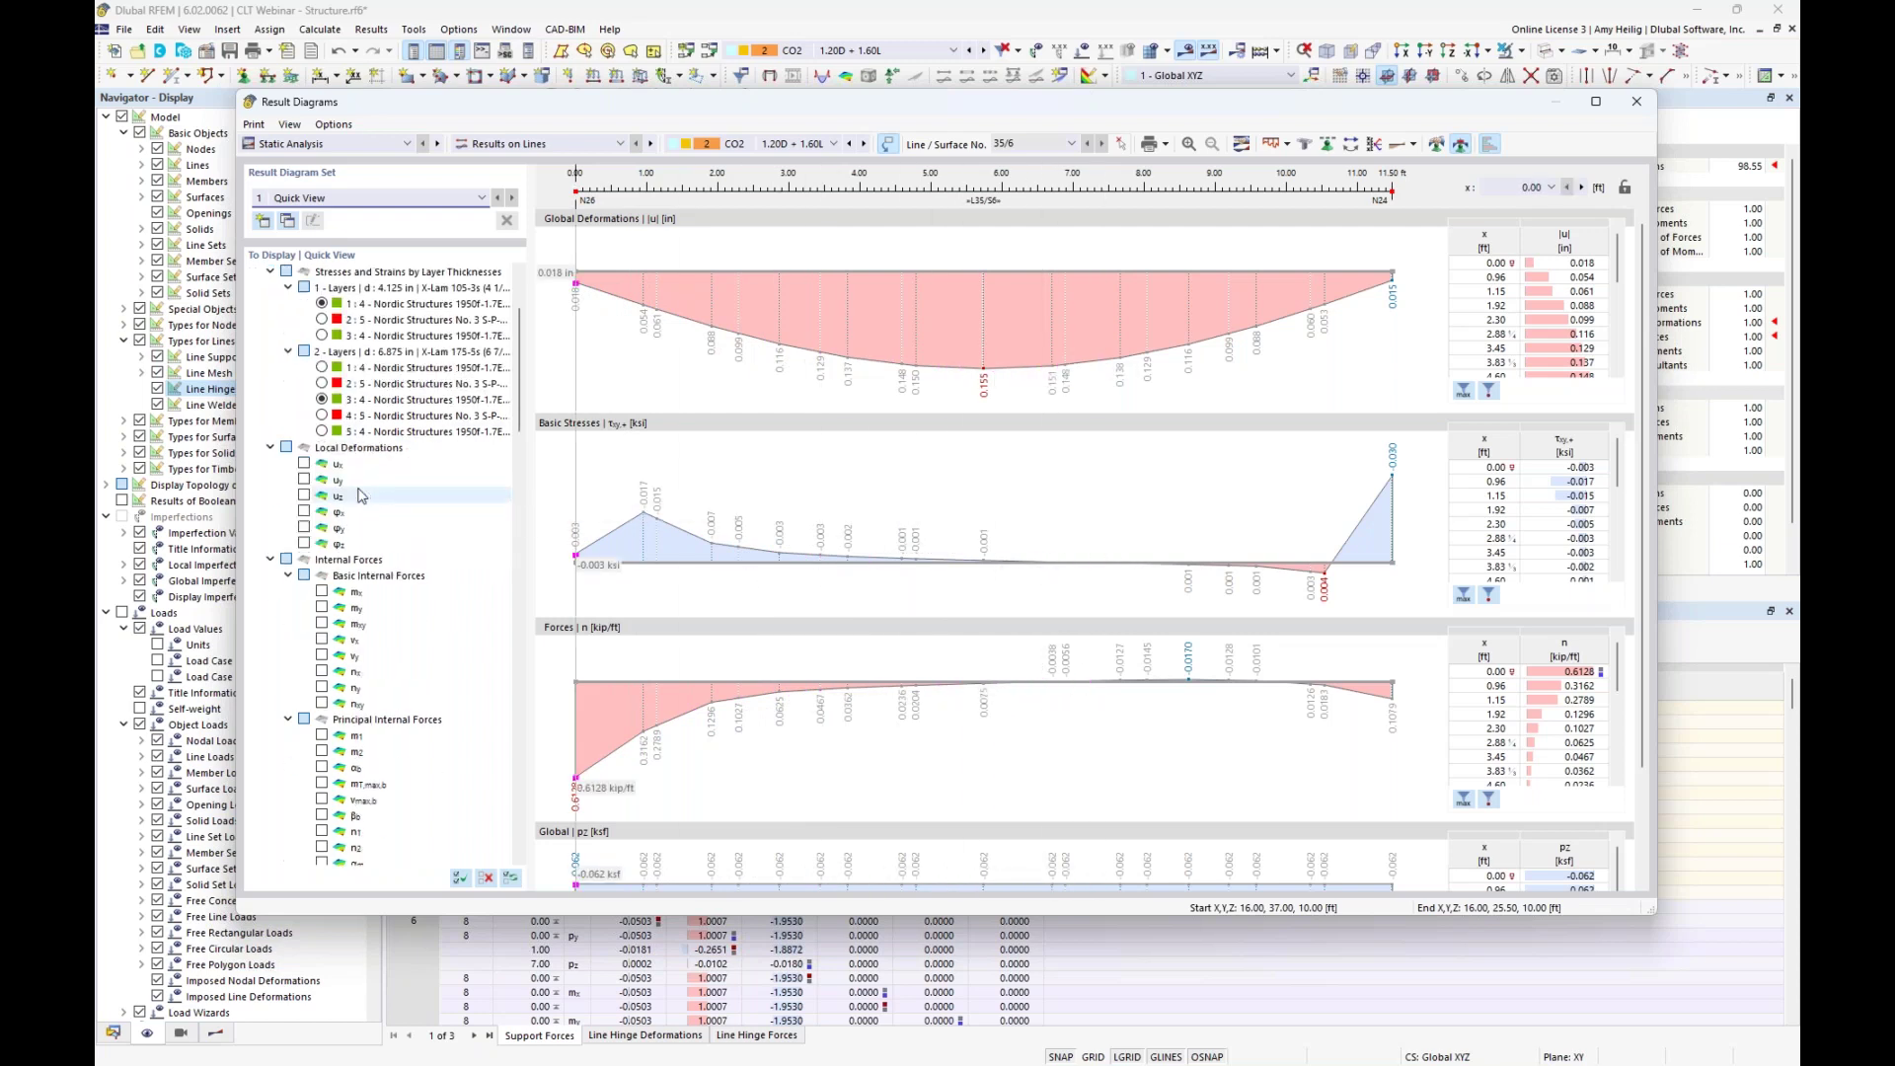
{"action": "left_click", "coordinate": [488, 878]}
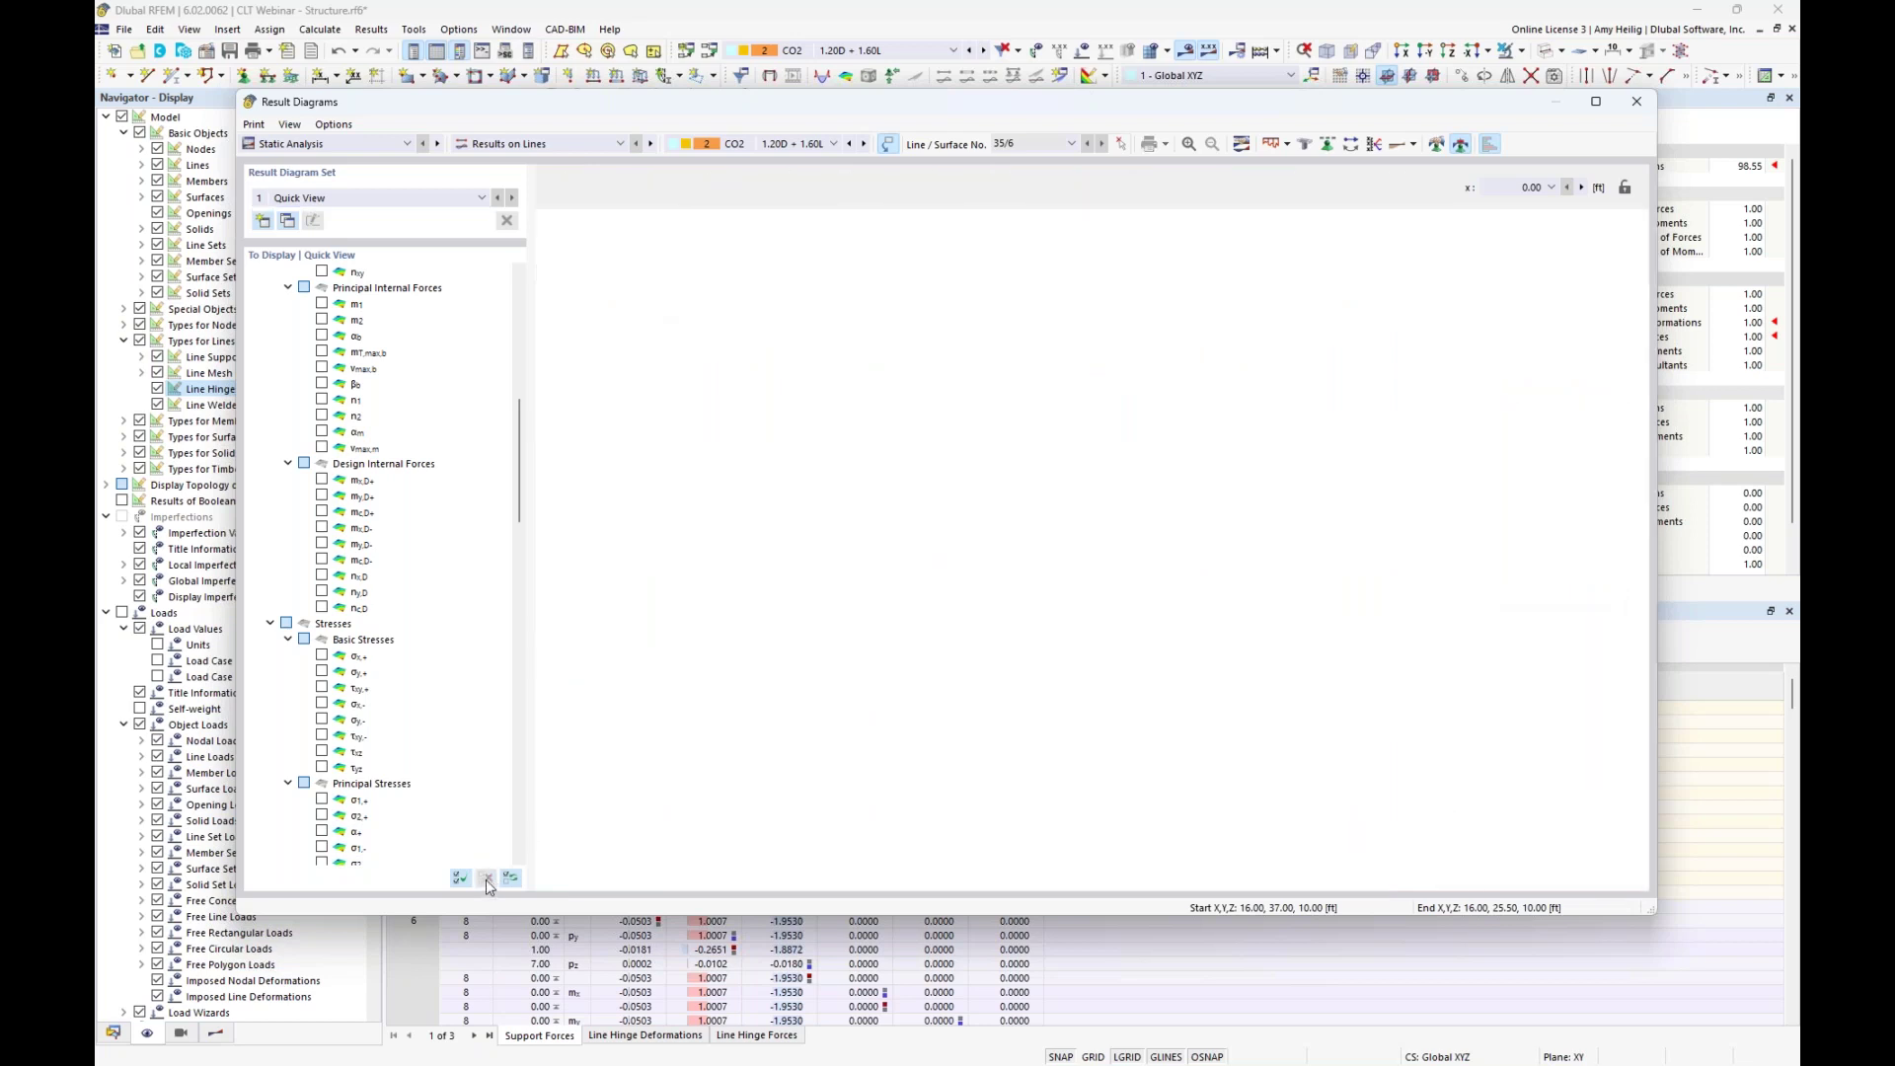
{"action": "scroll", "coordinate": [403, 639], "scroll_direction": "down", "scroll_amount": 1}
{"action": "scroll", "coordinate": [403, 640], "scroll_direction": "down", "scroll_amount": 20}
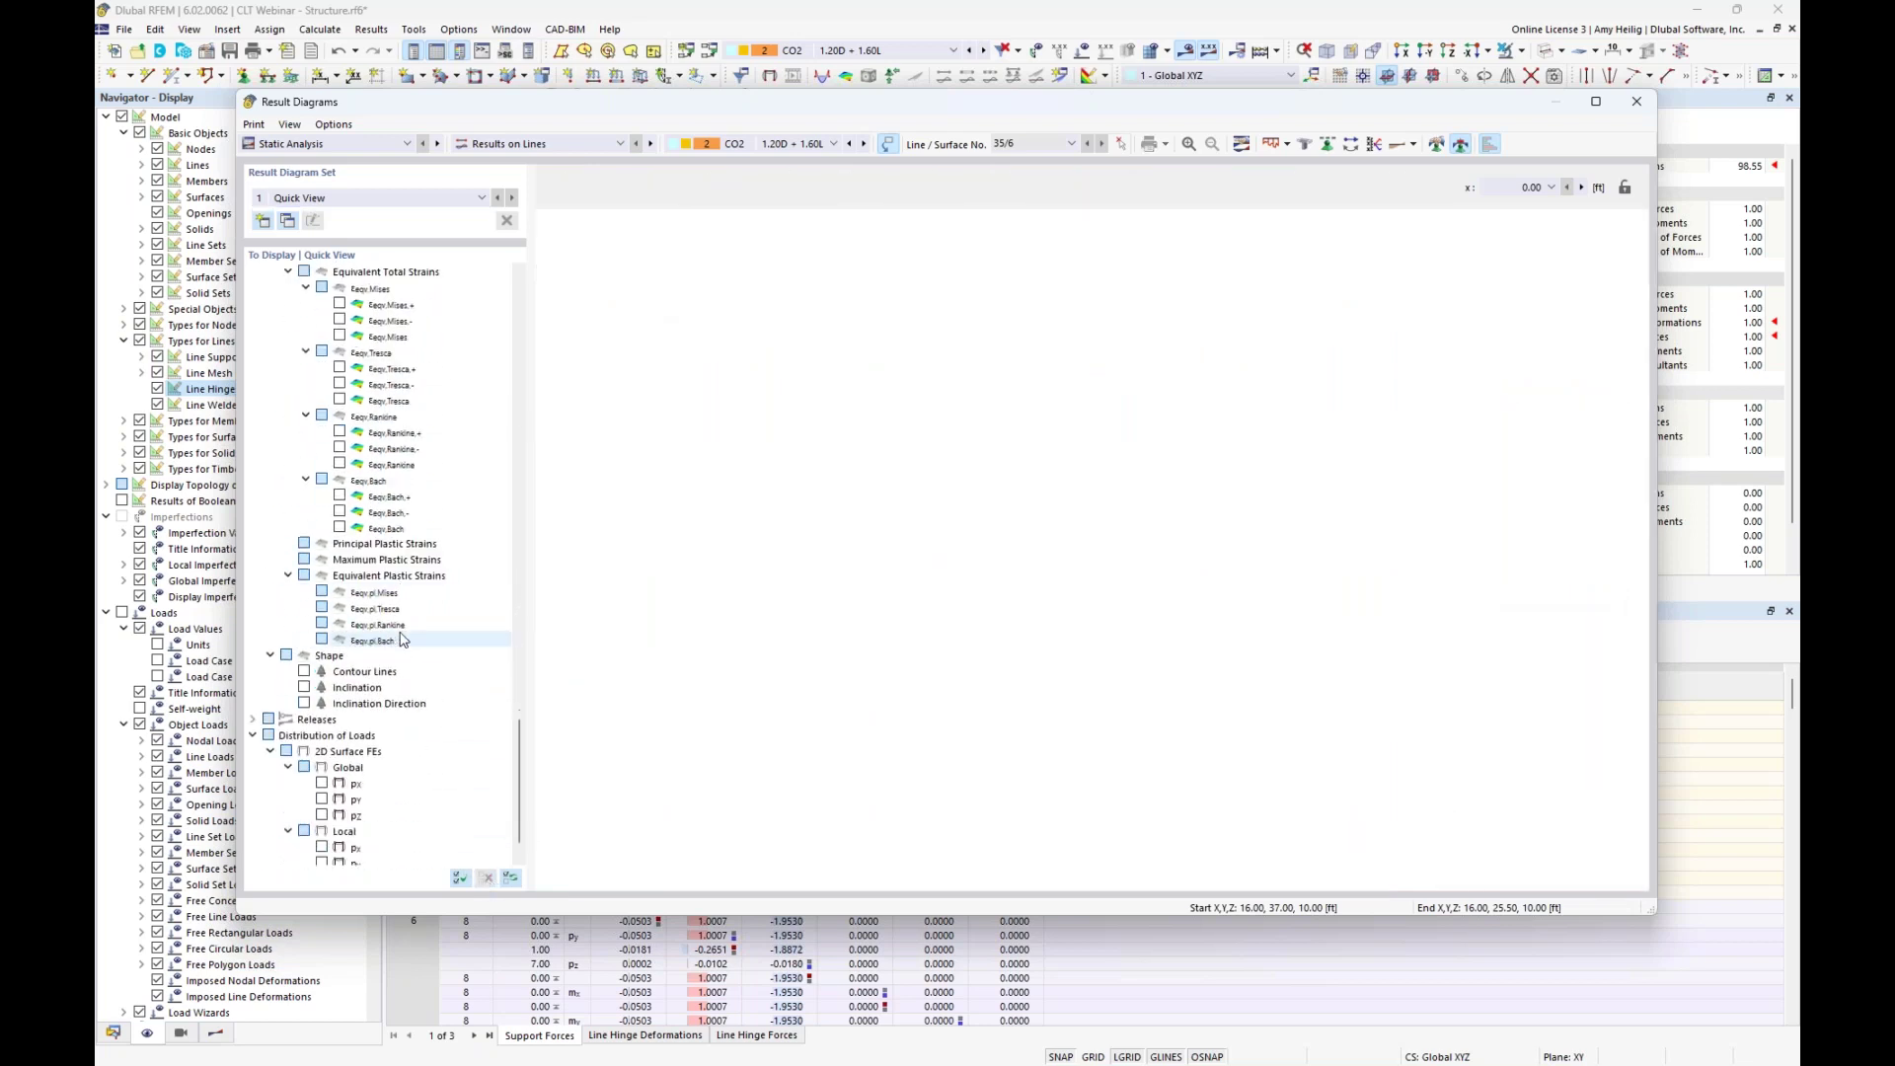
{"action": "scroll", "coordinate": [403, 639], "scroll_direction": "down", "scroll_amount": 1}
{"action": "left_click", "coordinate": [253, 686]}
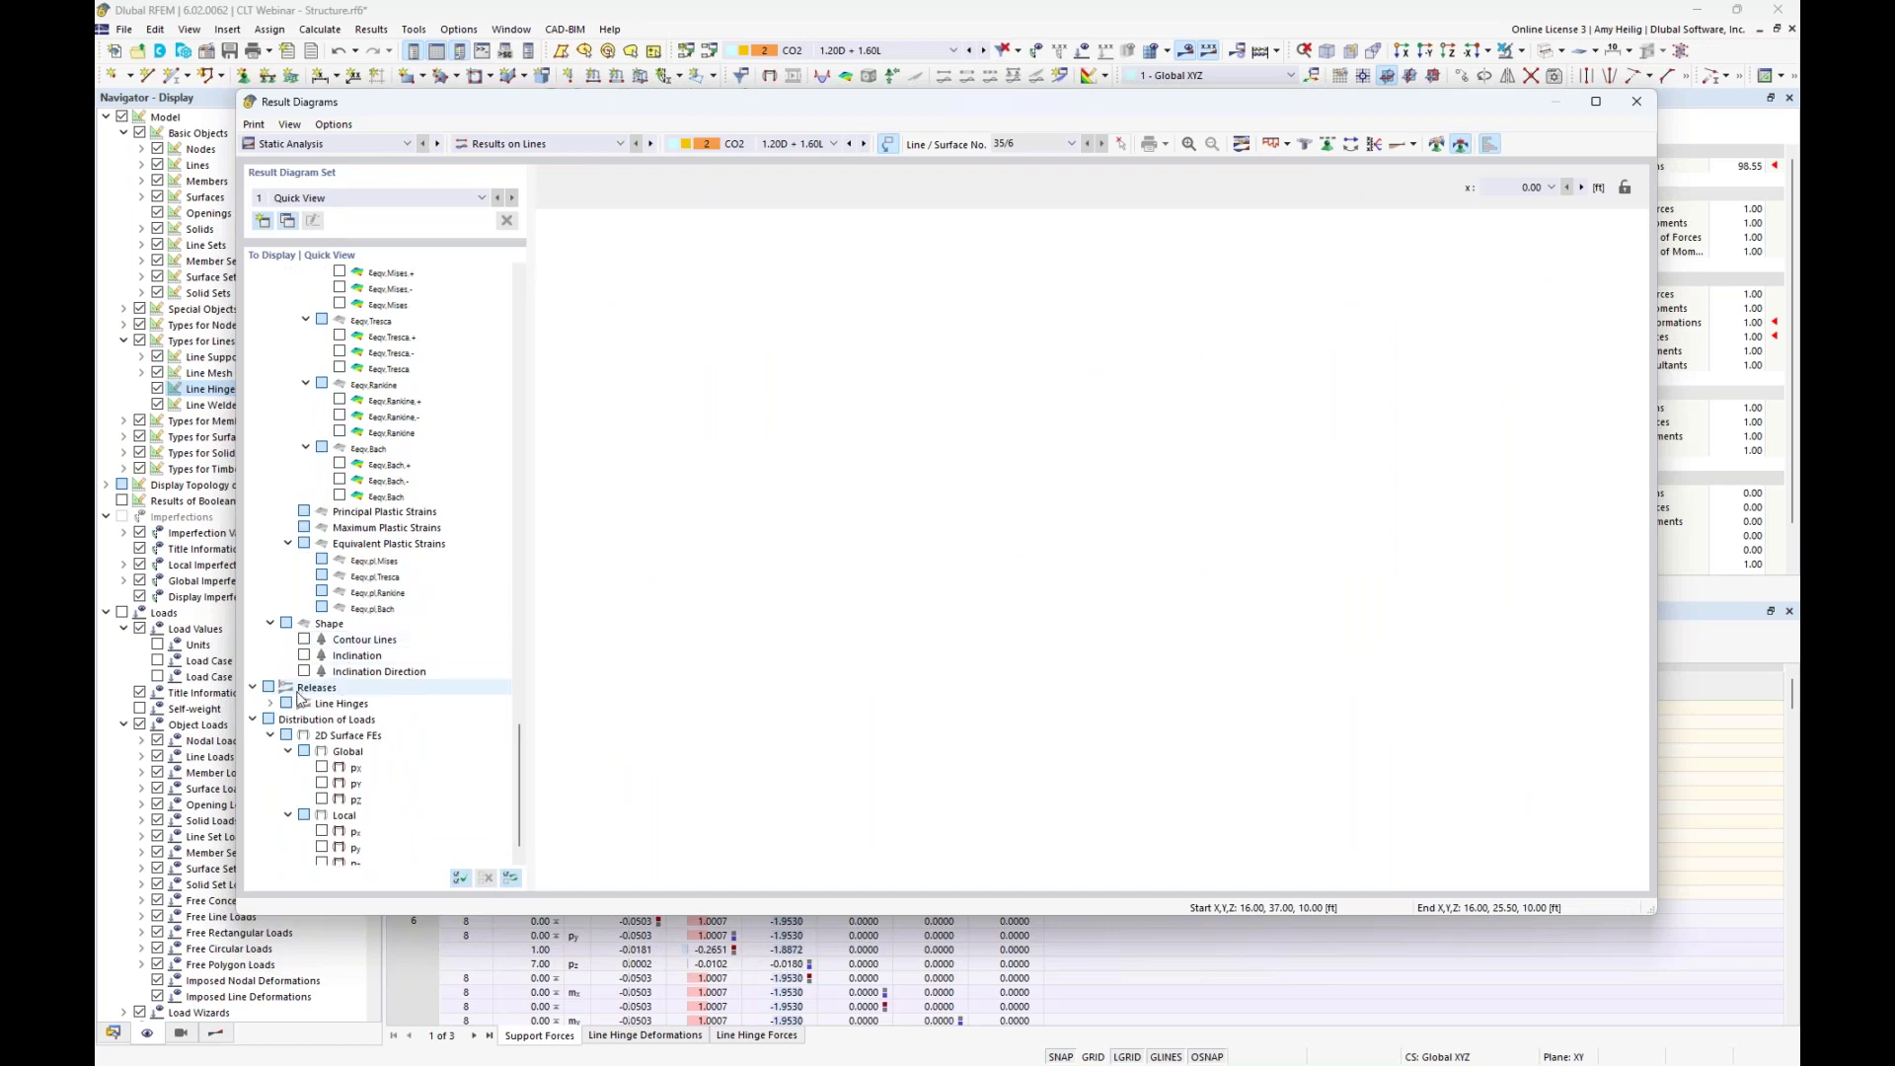
{"action": "left_click", "coordinate": [270, 703]}
{"action": "left_click", "coordinate": [289, 735]}
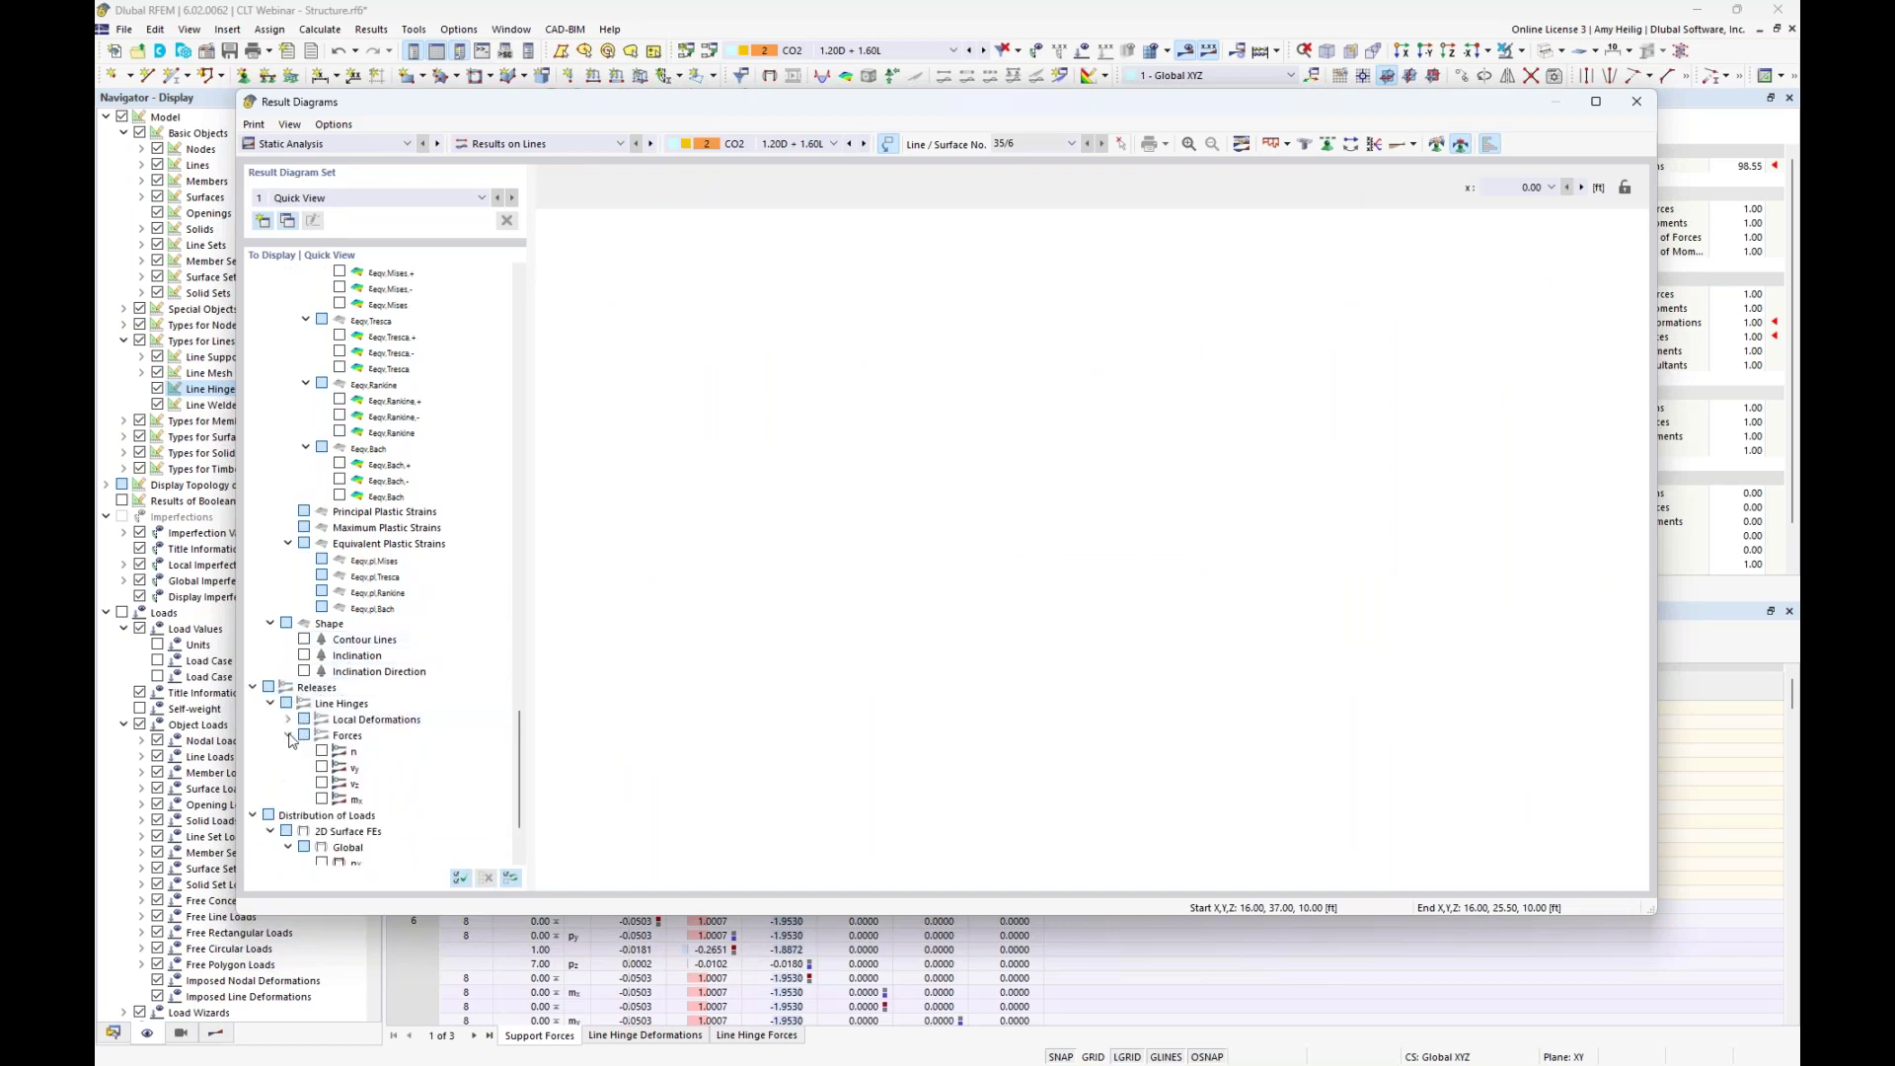
{"action": "left_click", "coordinate": [322, 751]}
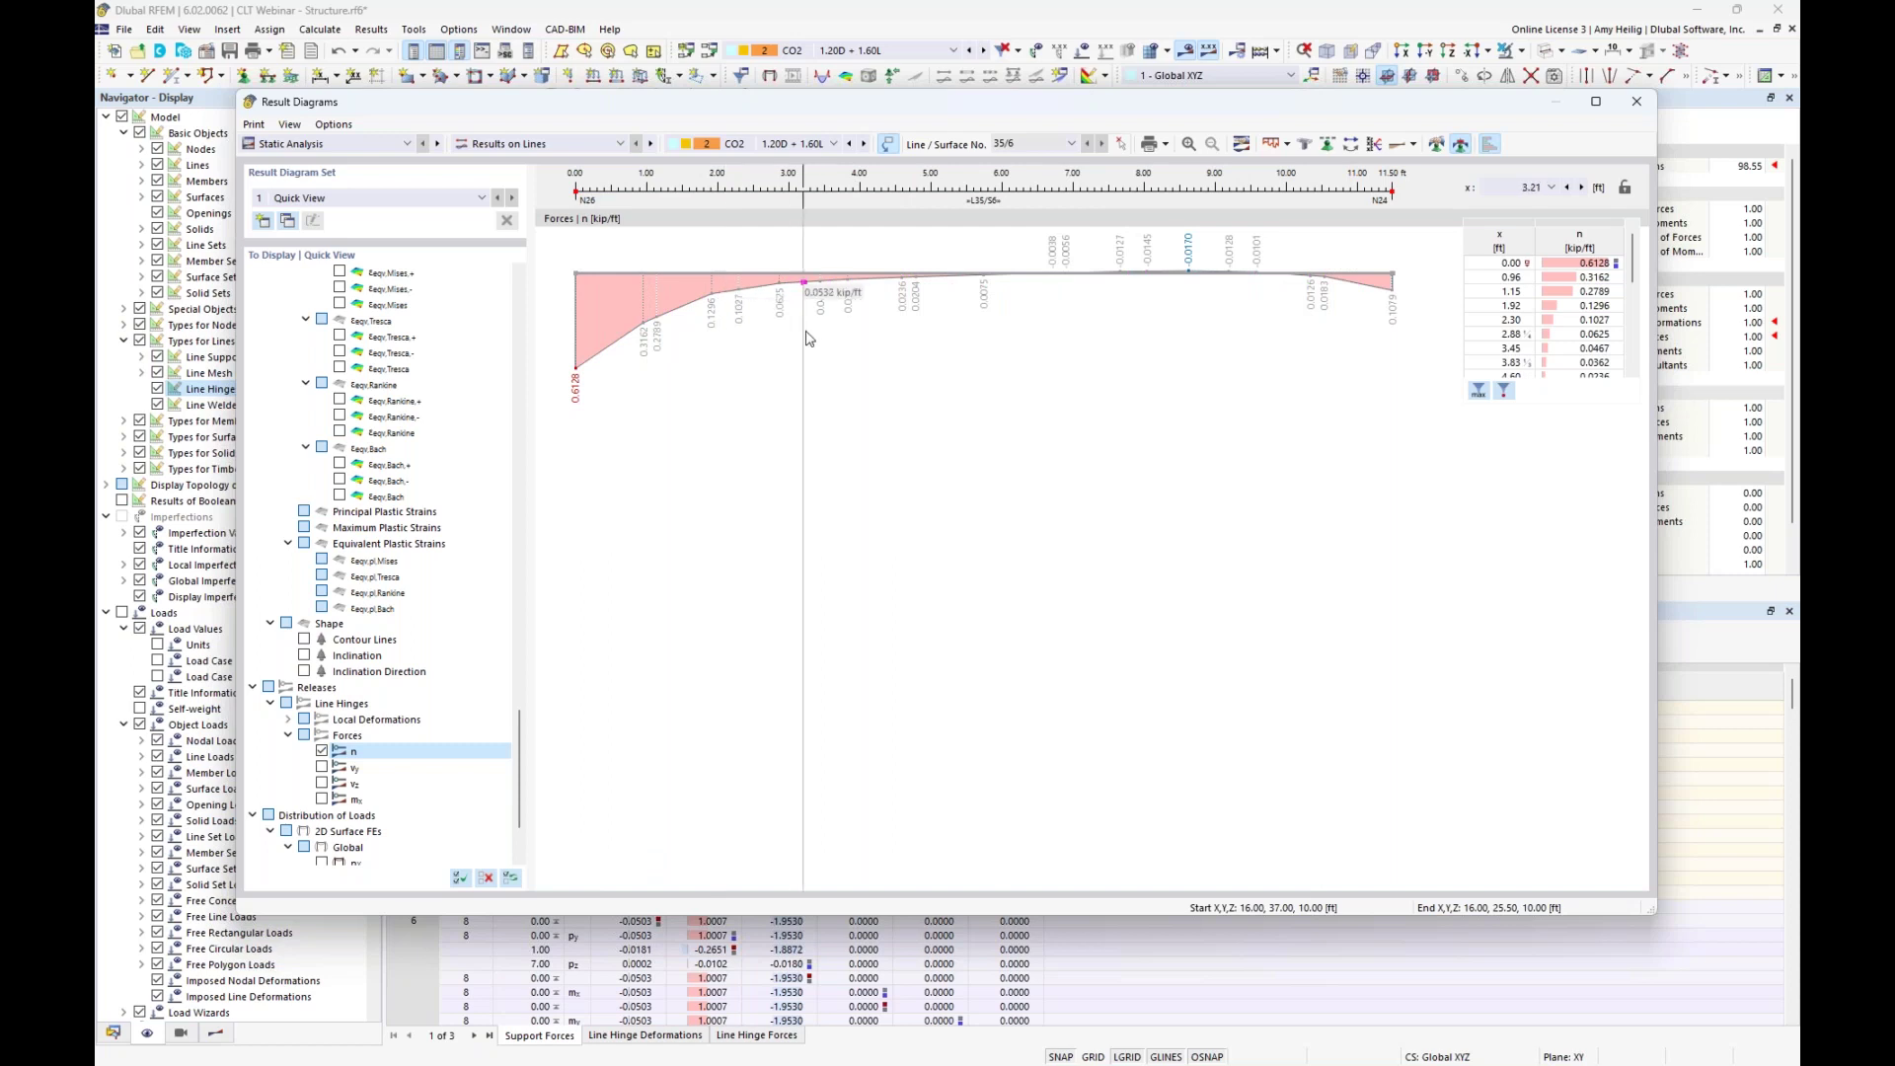
Define a smooth range with constant distribution from 0 to 3 ft for the line hinge force diagram.
{"action": "left_click", "coordinate": [1440, 146]}
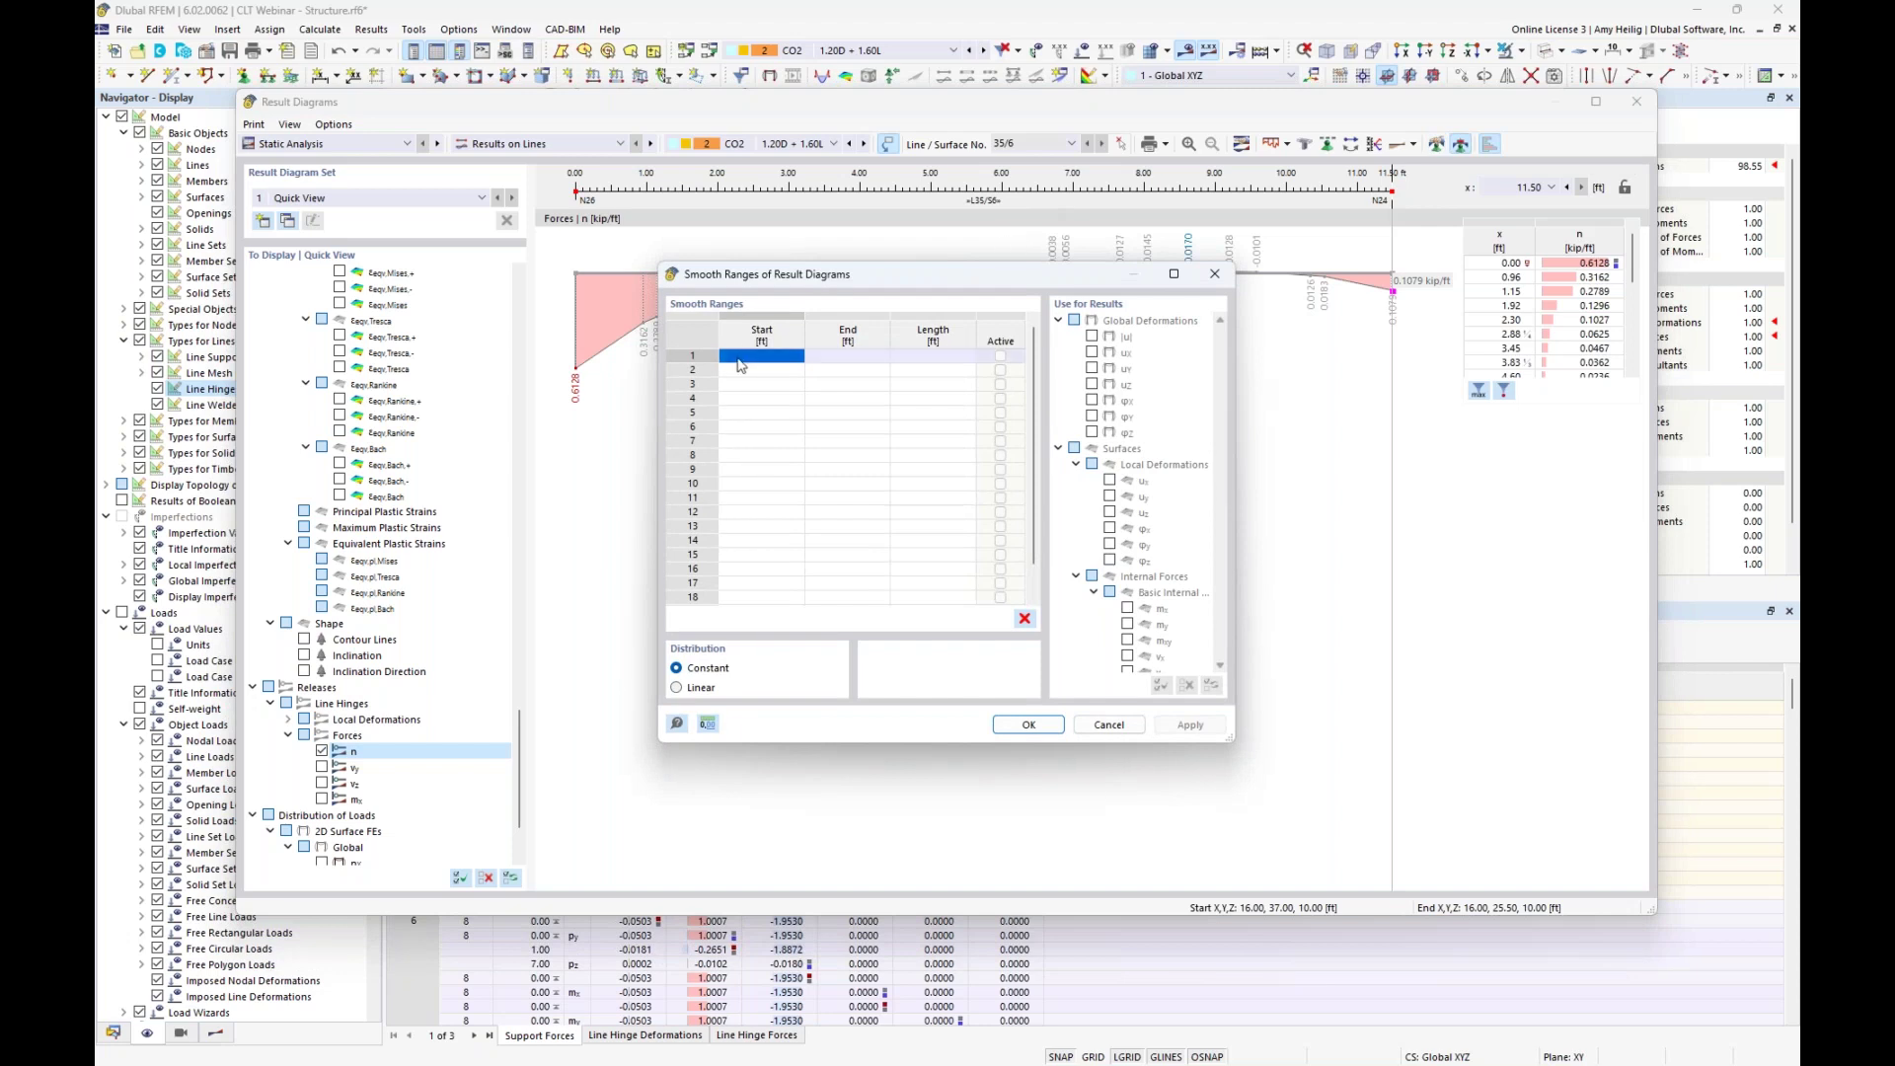
{"action": "left_click_drag", "start_coordinate": [811, 279], "coordinate": [771, 435]}
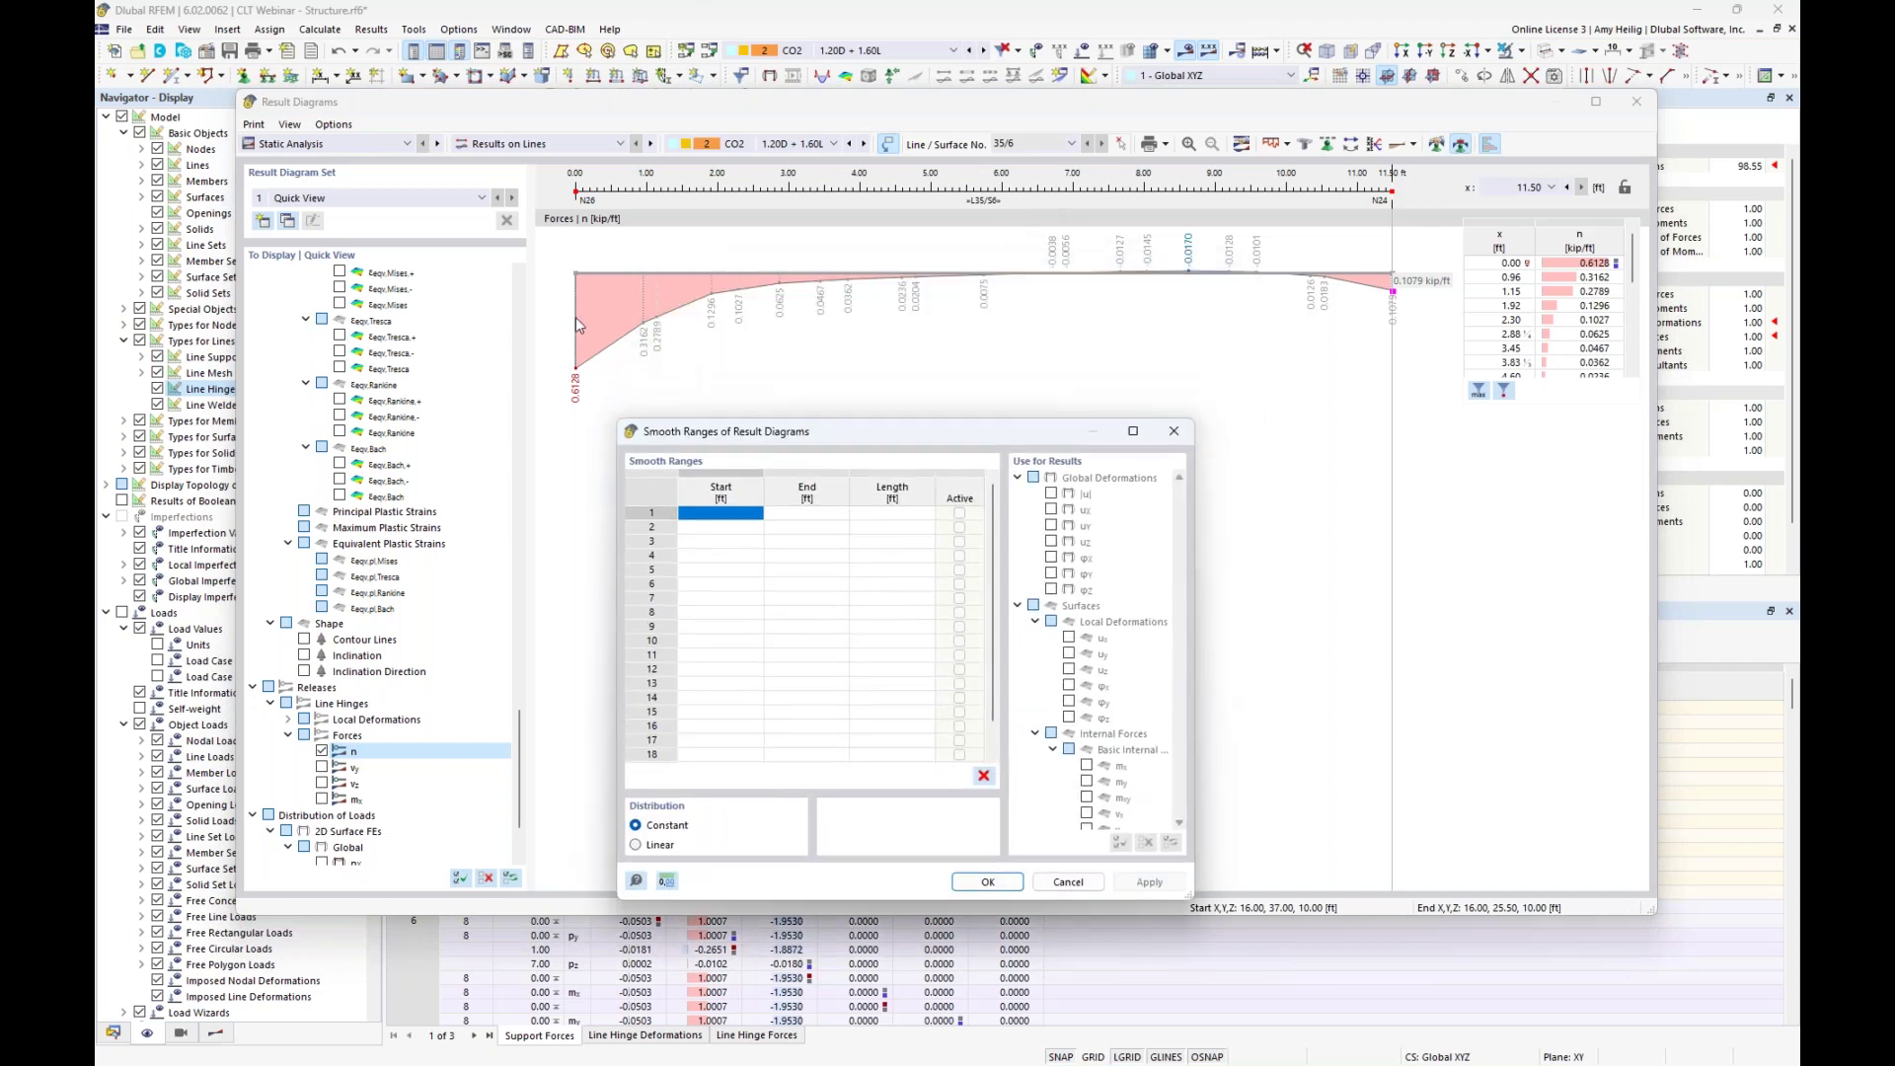
{"action": "left_click", "coordinate": [746, 513]}
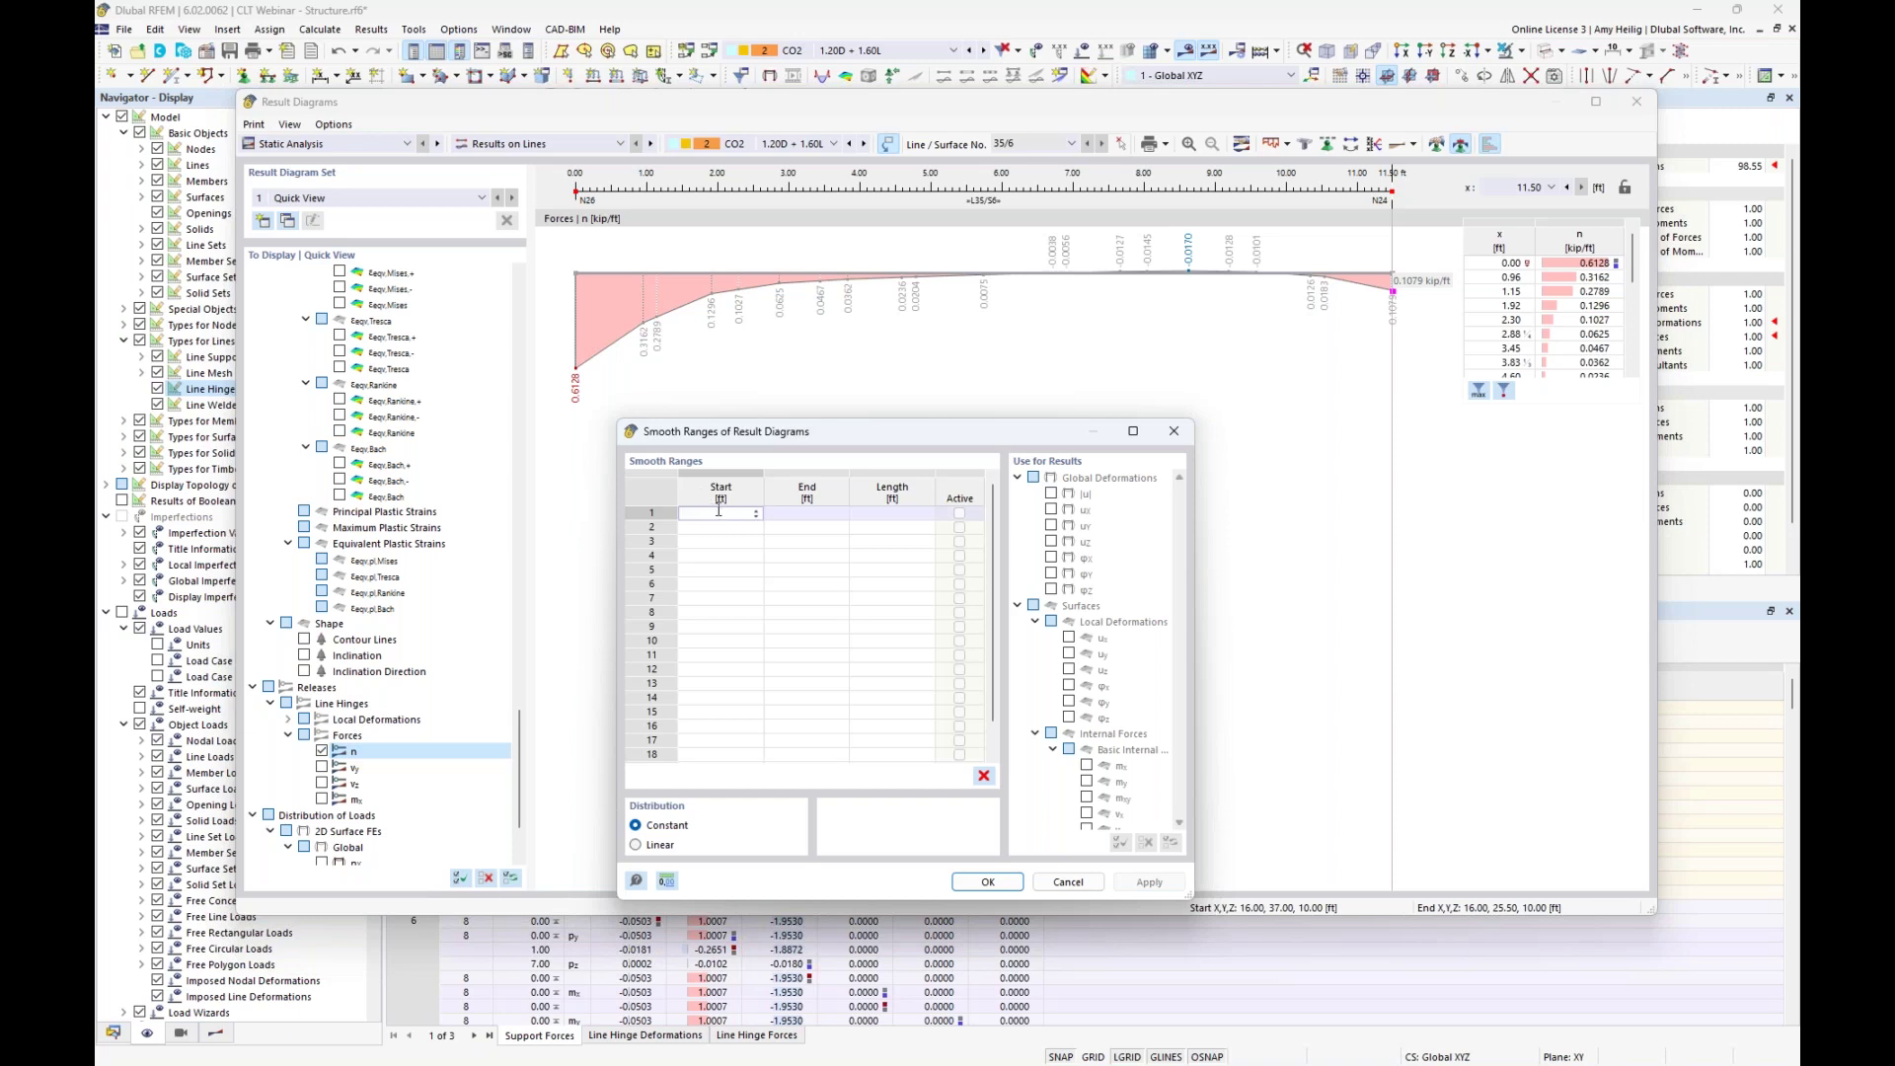
{"action": "left_click", "coordinate": [782, 517]}
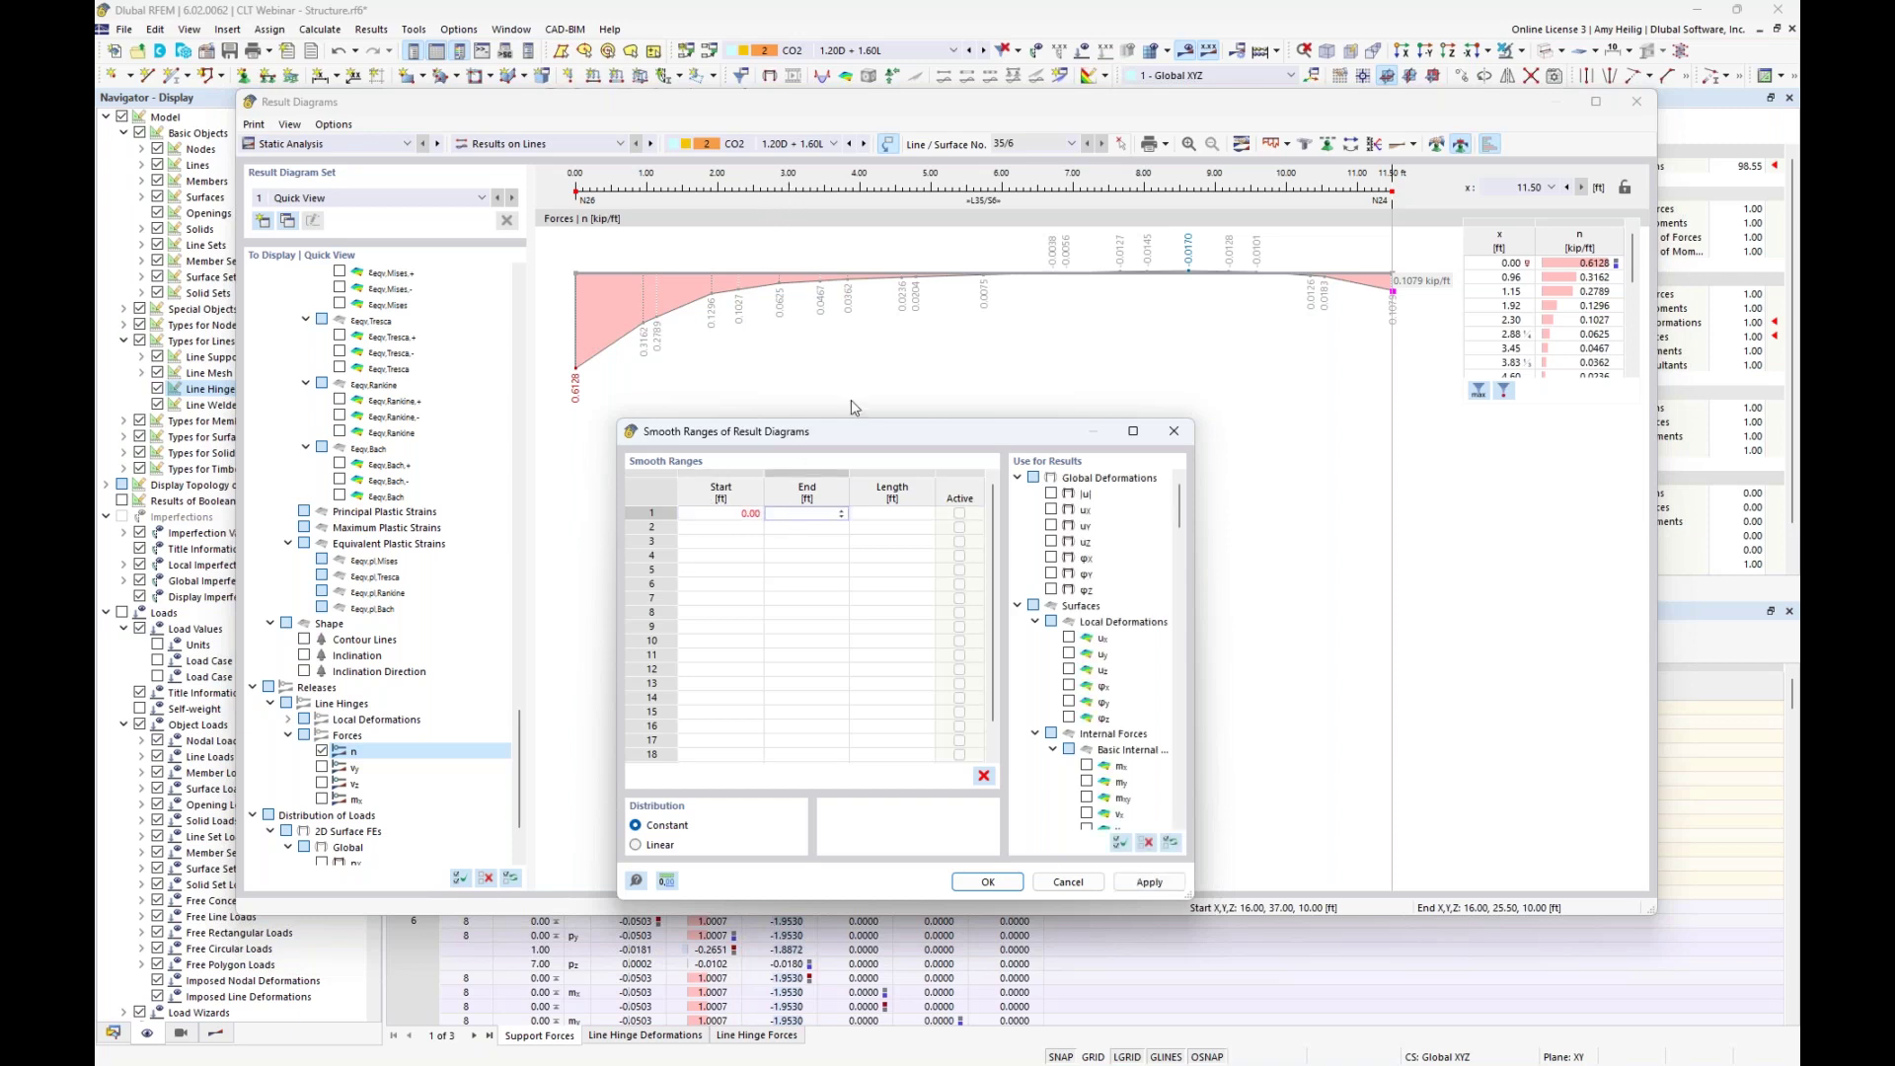
{"action": "type", "text": "3"}
{"action": "left_click", "coordinate": [987, 882]}
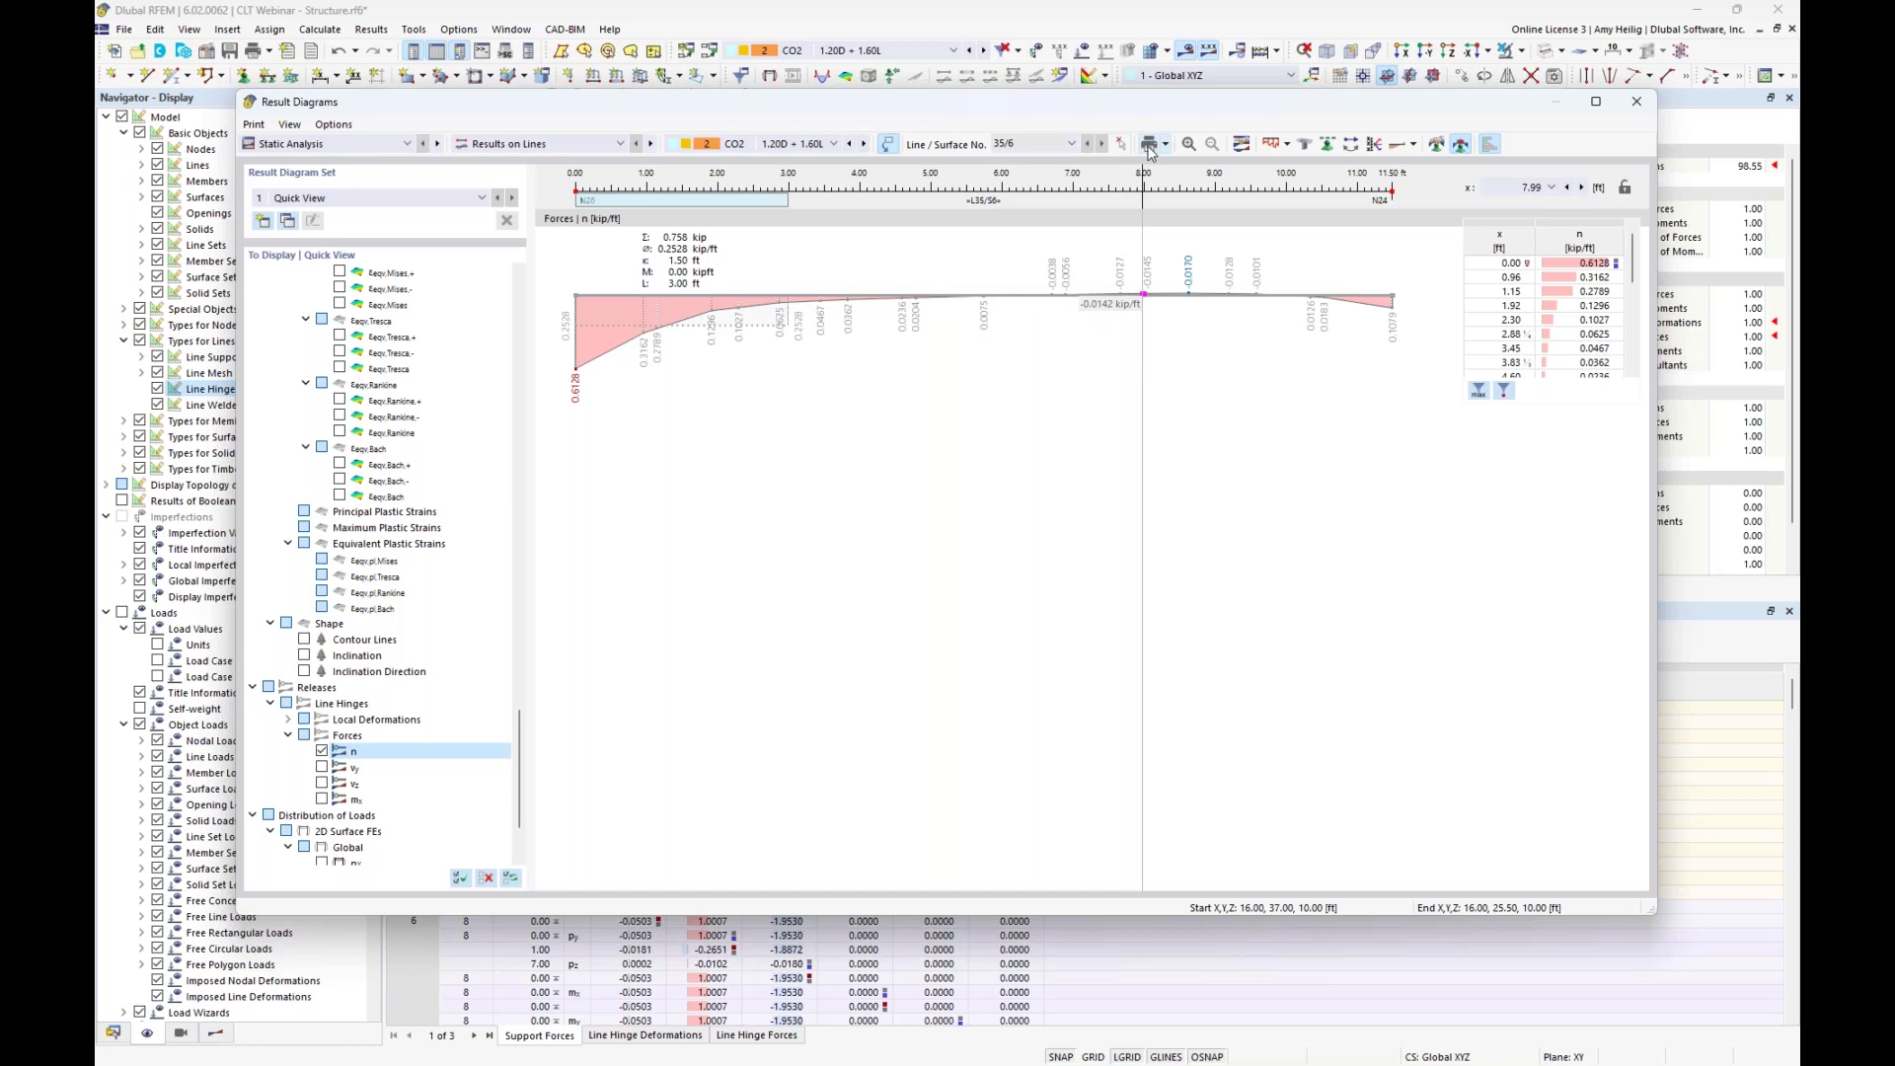
Look through the load combinations available for the result diagram and switch to the PowerPoint slide show.
{"action": "left_click", "coordinate": [834, 145]}
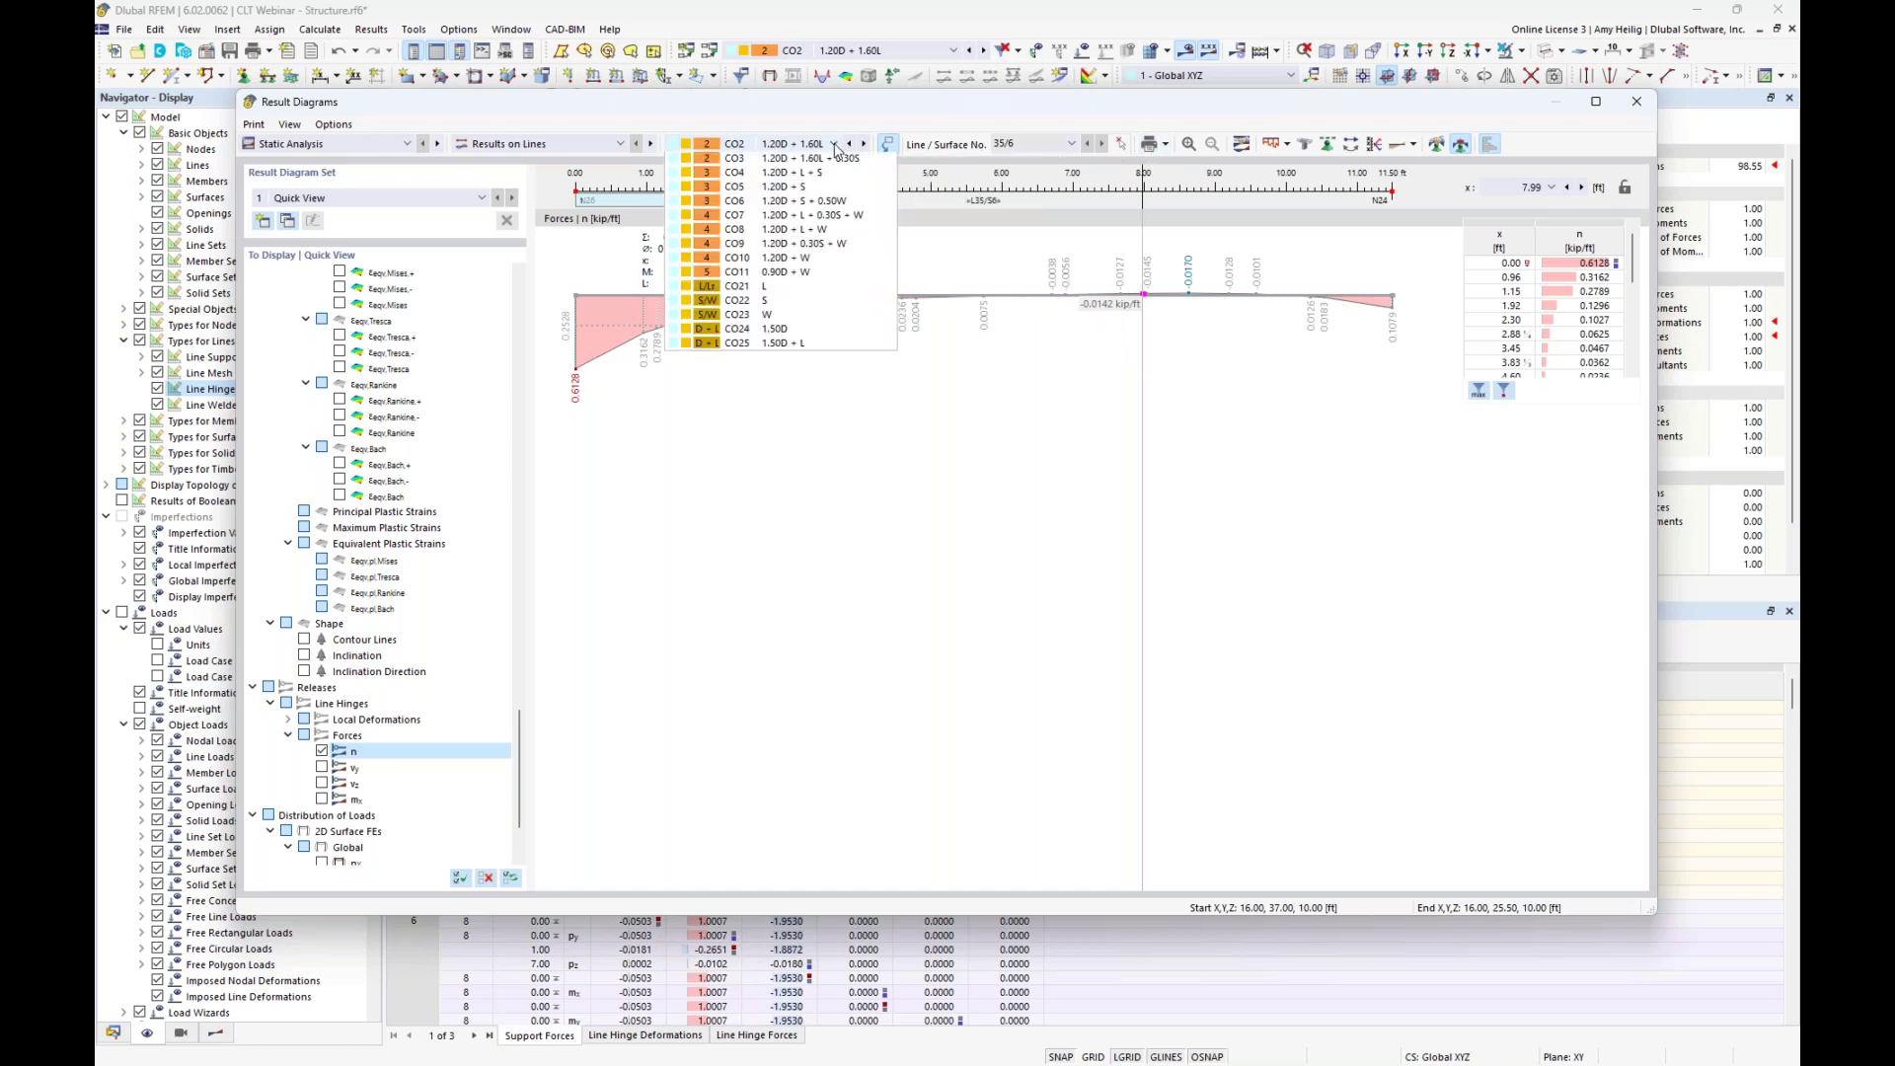
{"action": "left_click", "coordinate": [779, 259]}
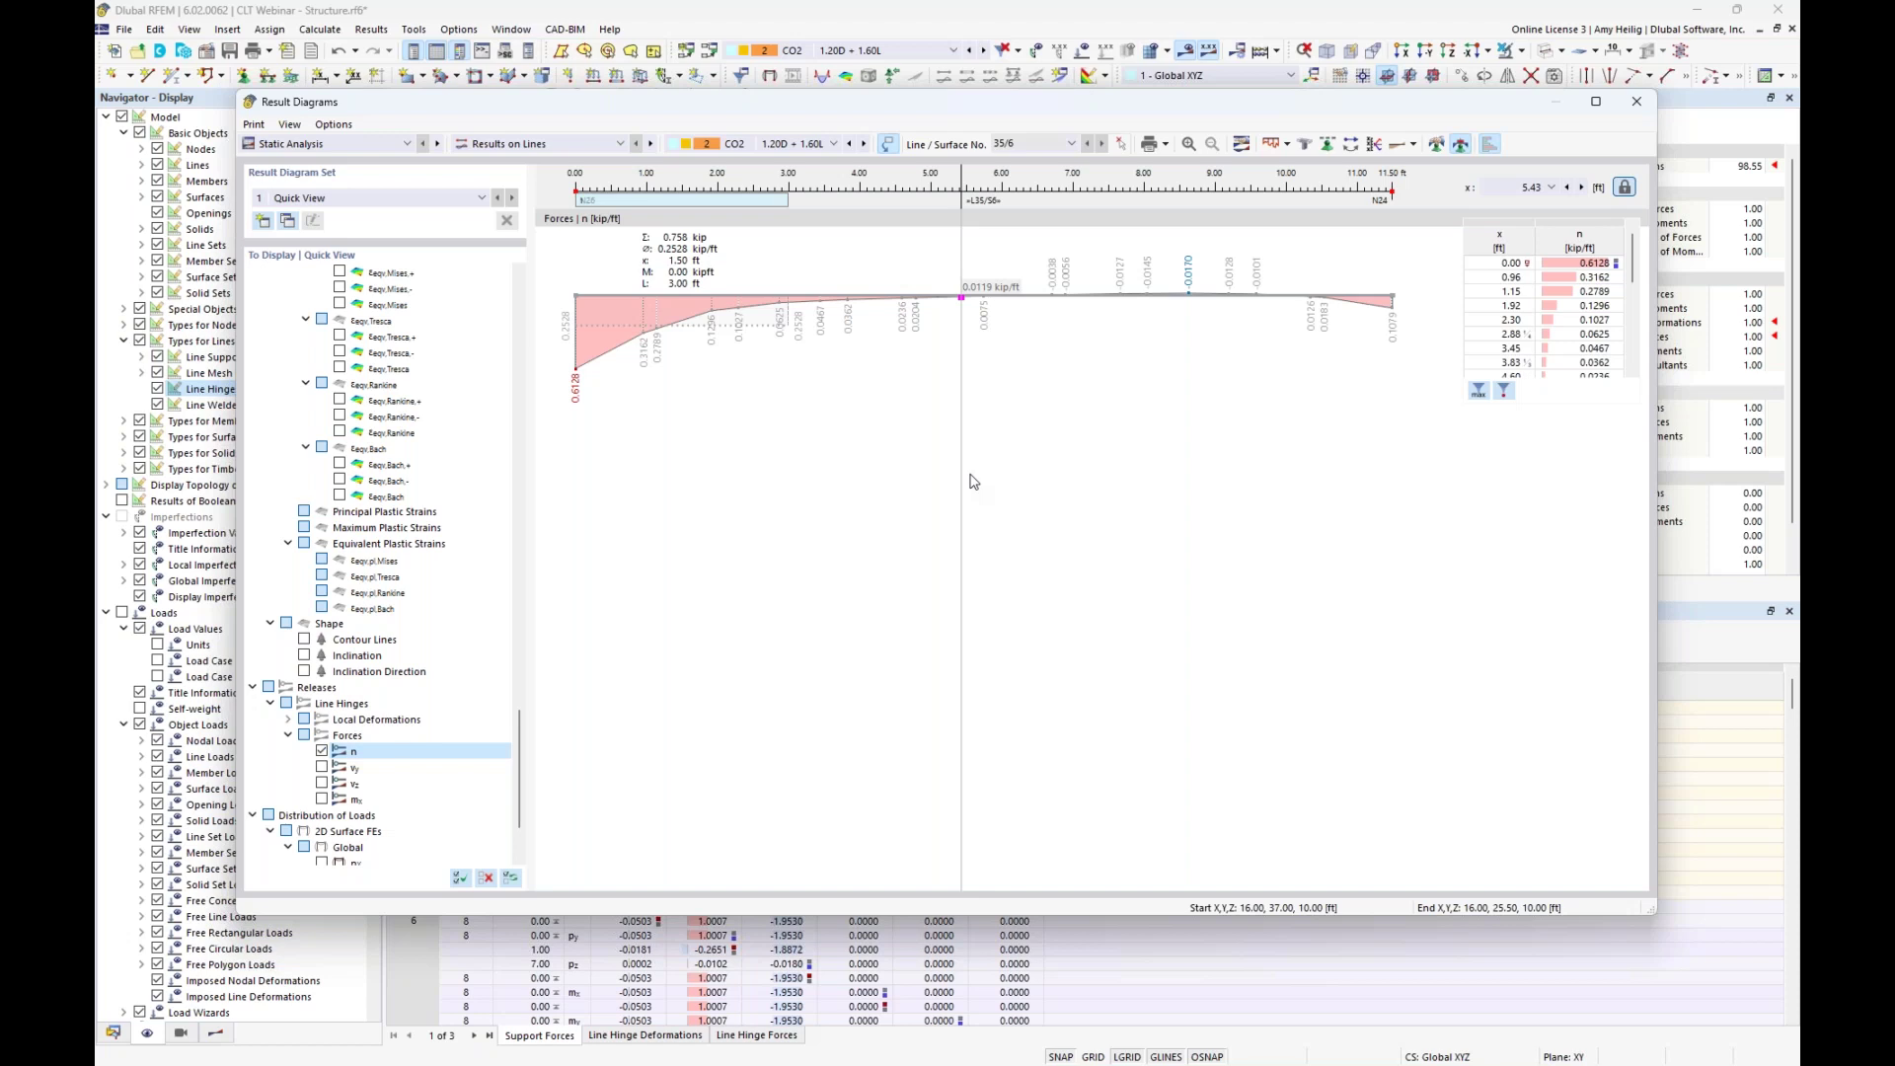
{"action": "key", "text": "super+Tab"}
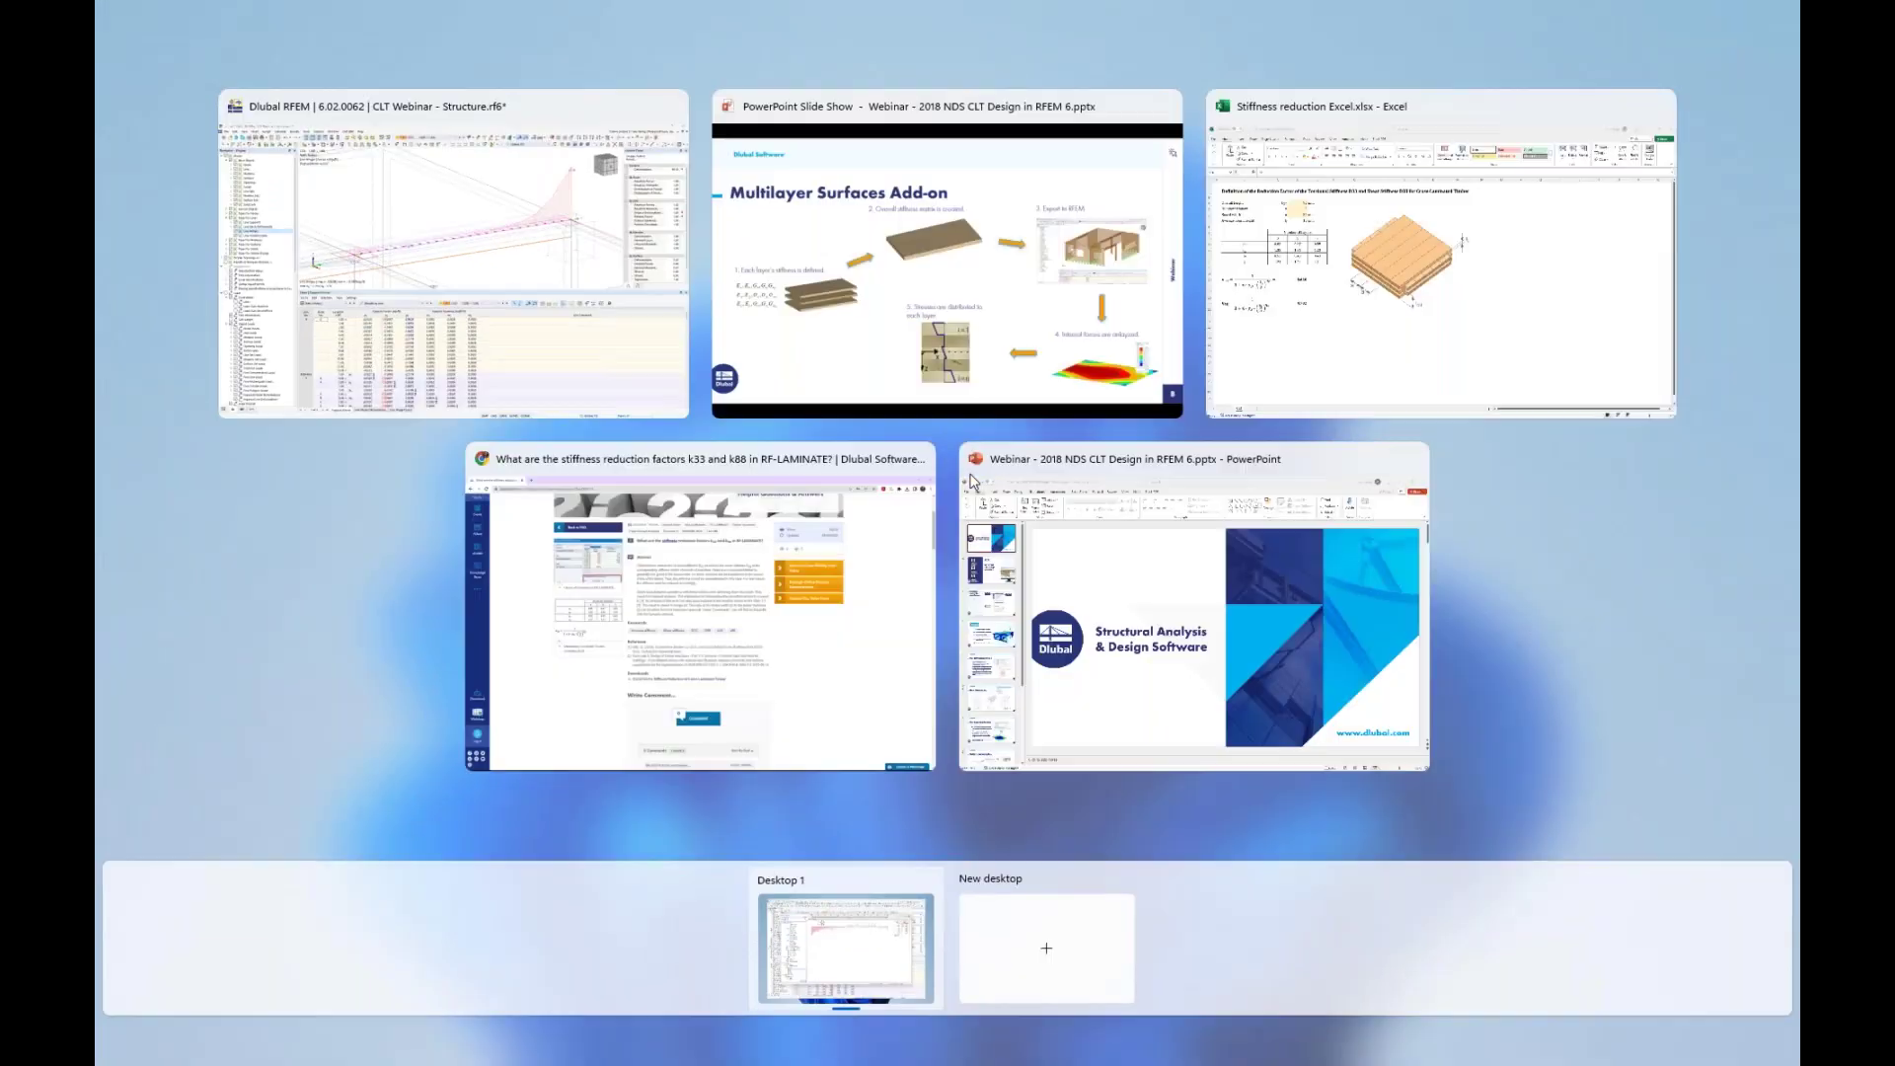
{"action": "left_click", "coordinate": [992, 329]}
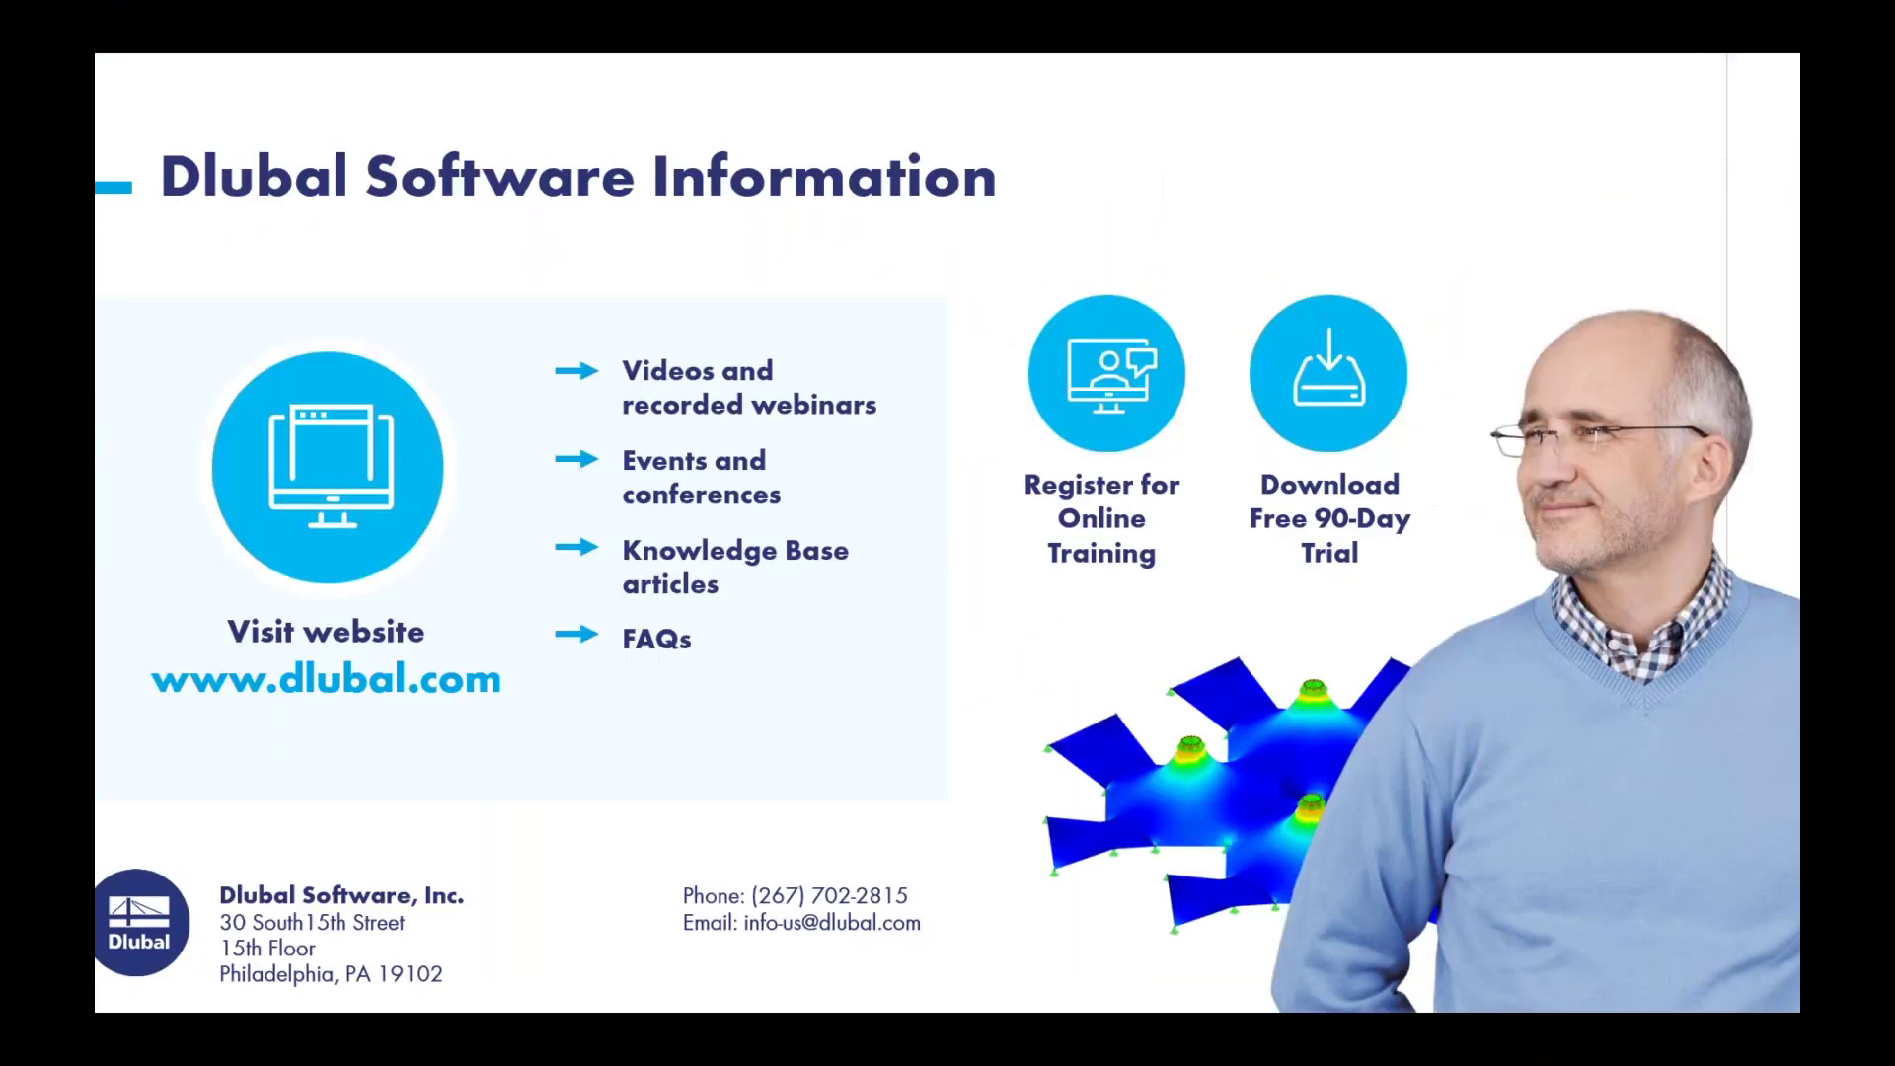